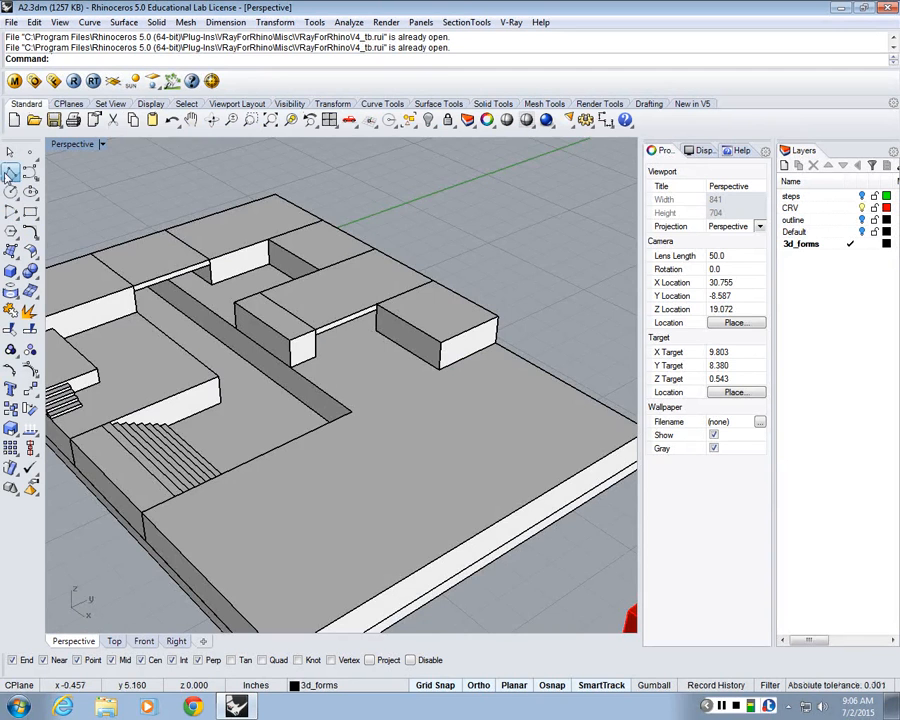
# Step: Start a polyline at the sunken court's upper corner behind the wide stairs and draw its first side 3 inches long across the slab
pyautogui.scroll(-10, 322, 252)
pyautogui.scroll(10, 336, 308)
pyautogui.moveTo(338, 311); pyautogui.dragTo(378, 345, button='right')
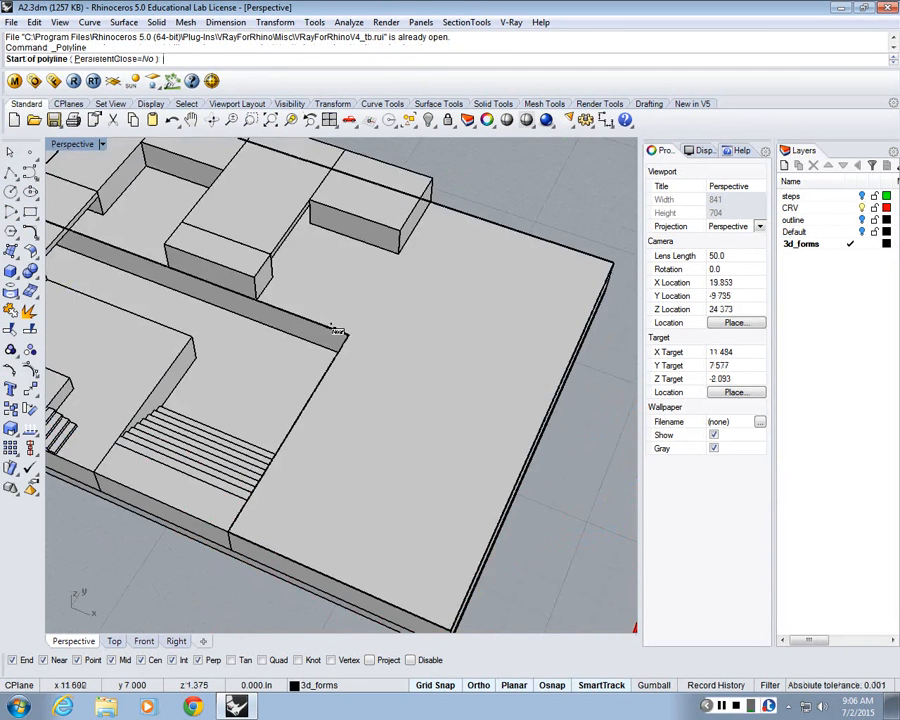
pyautogui.scroll(-5, 484, 367)
pyautogui.scroll(8, 484, 367)
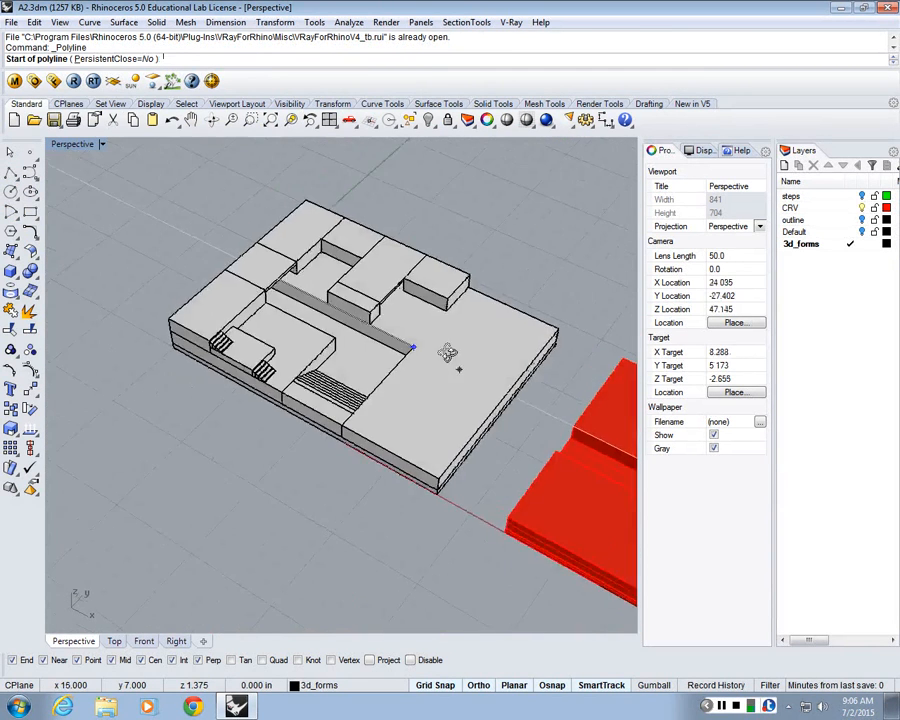
pyautogui.scroll(-6, 424, 356)
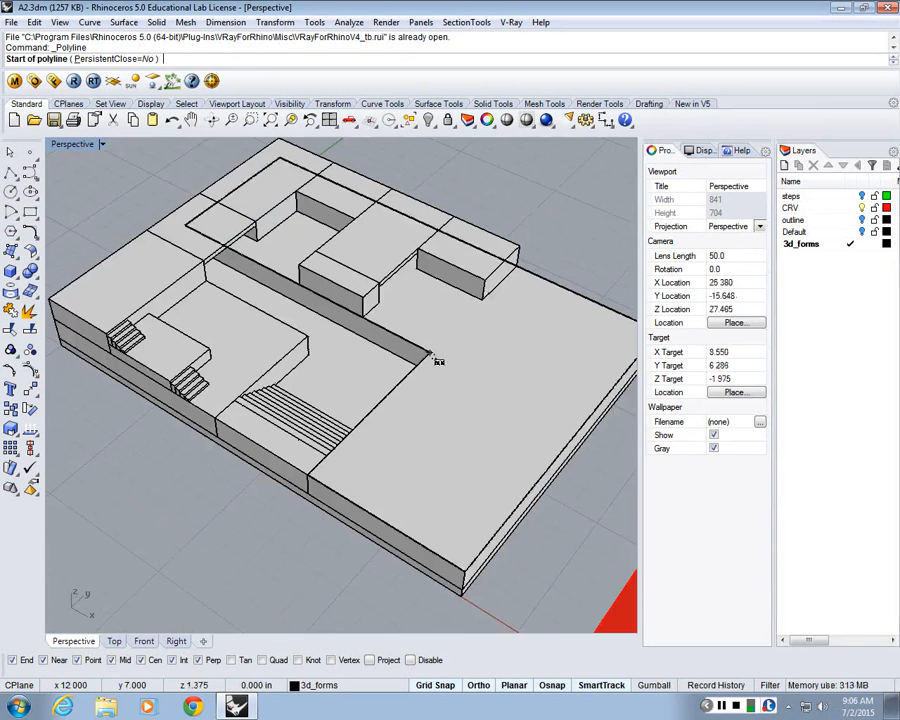
pyautogui.scroll(6, 434, 350)
pyautogui.scroll(-4, 425, 325)
pyautogui.scroll(7, 418, 328)
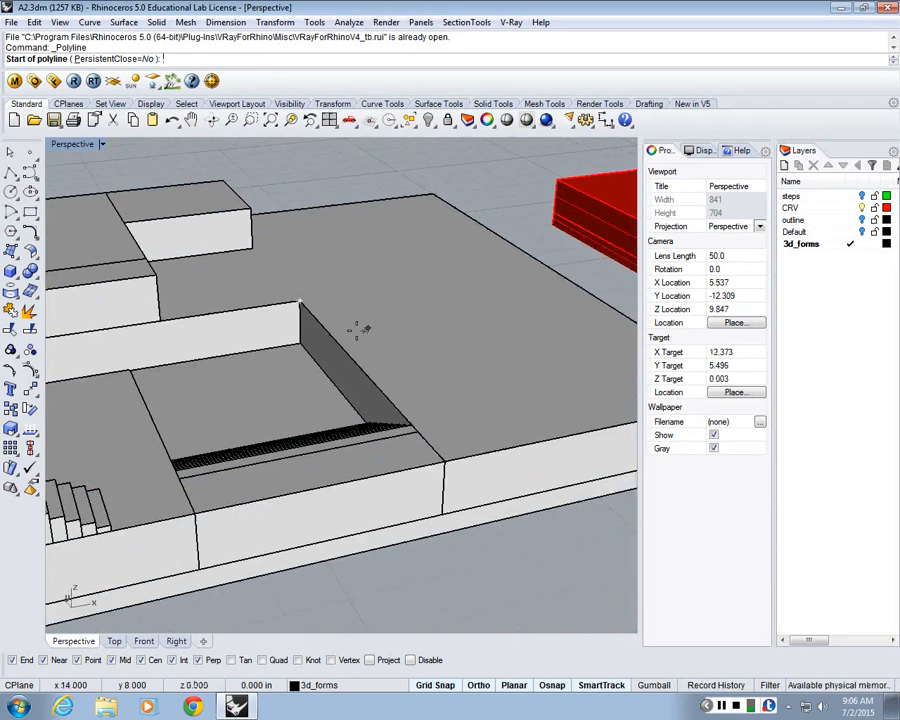
pyautogui.moveTo(357, 330); pyautogui.dragTo(335, 348, button='right')
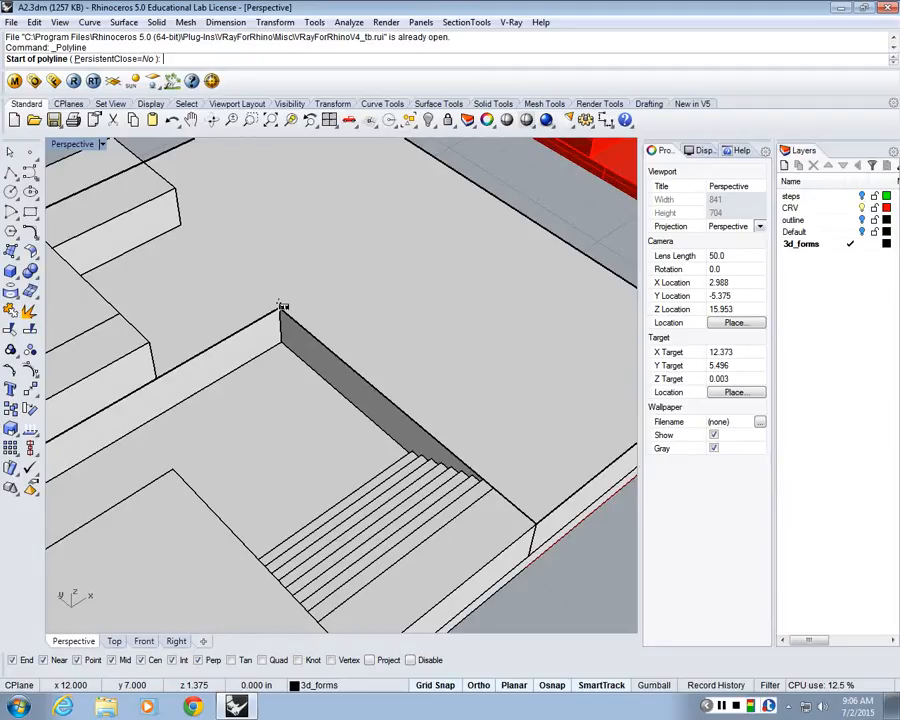
pyautogui.click(282, 307)
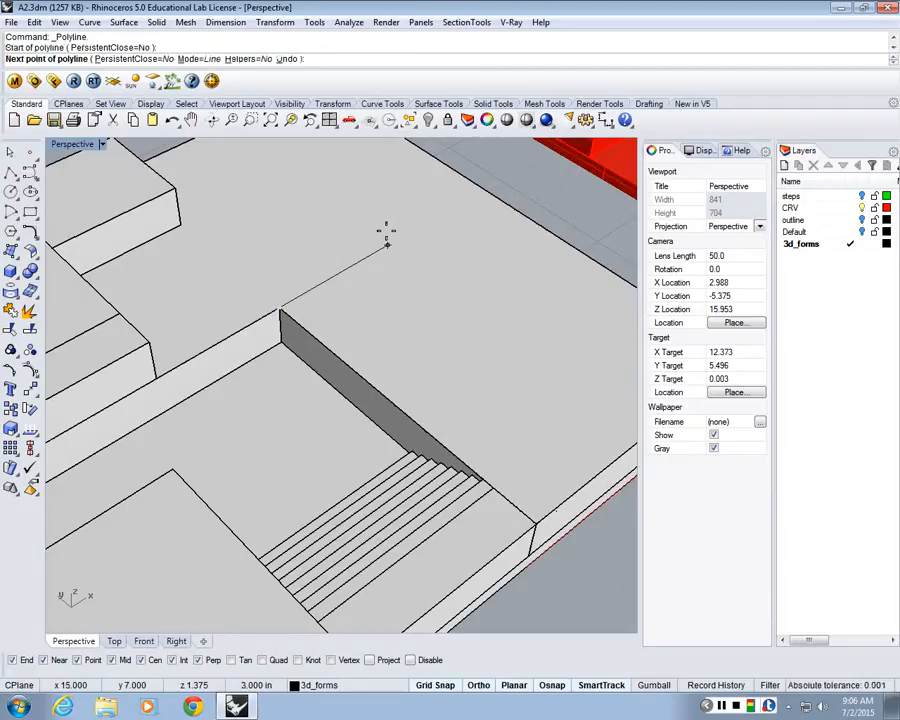
pyautogui.write("3'")
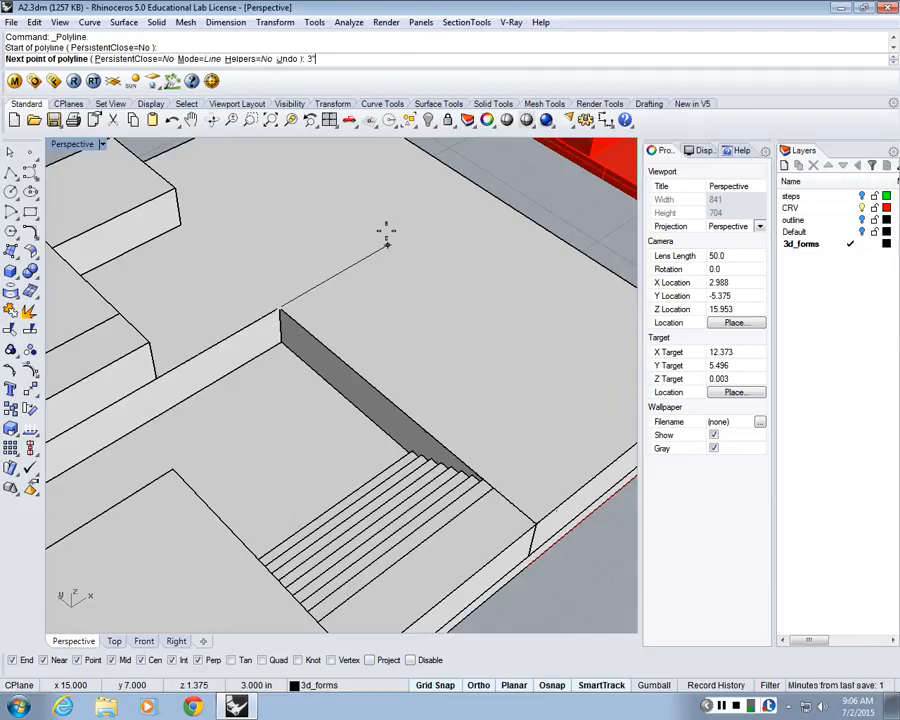
pyautogui.press('Return')
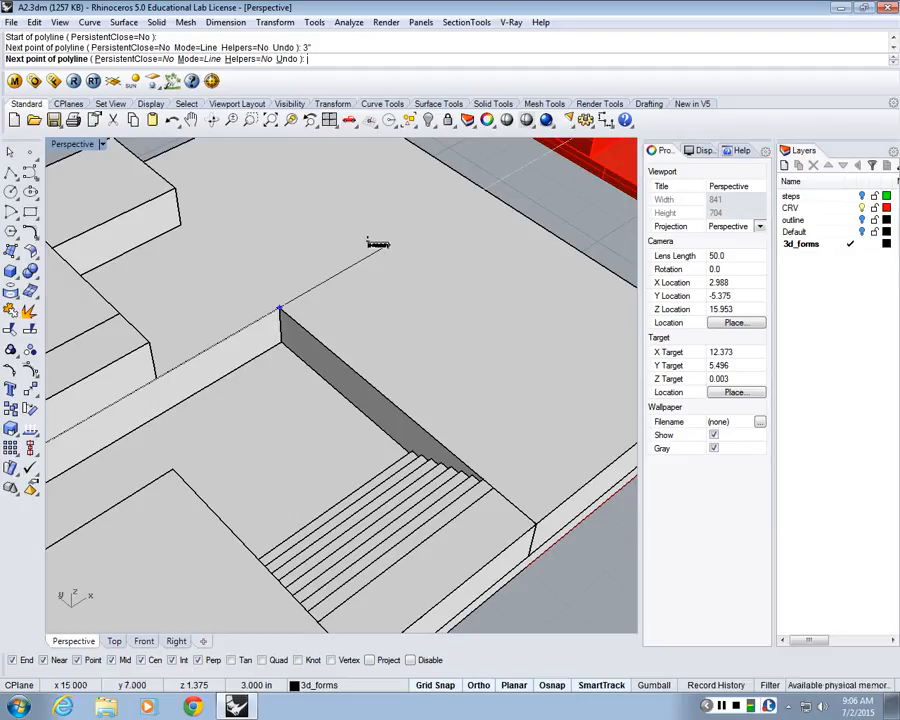
pyautogui.click(387, 245)
# Step: Add two more perpendicular 3-inch sides and close the polyline into a square on the slab
pyautogui.write('3')
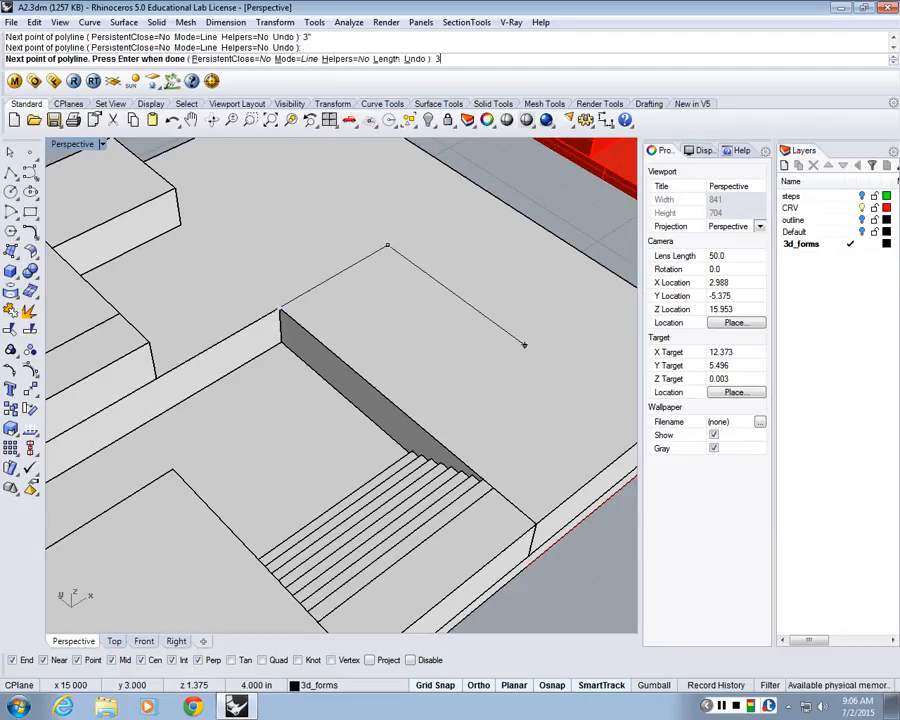
pyautogui.press('Return')
pyautogui.click(520, 344)
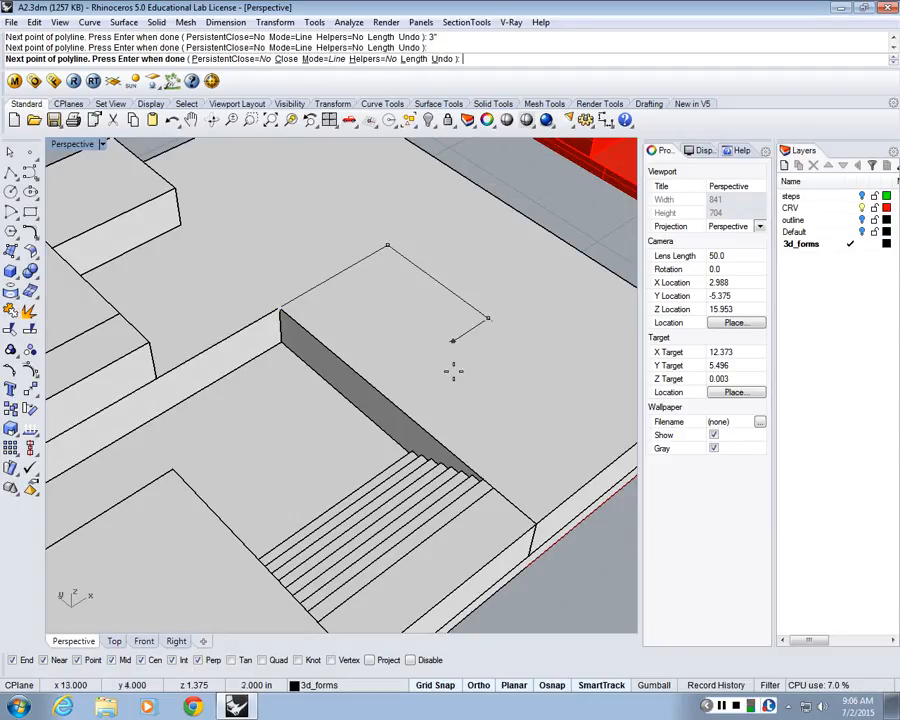
pyautogui.write('3')
pyautogui.press('Return')
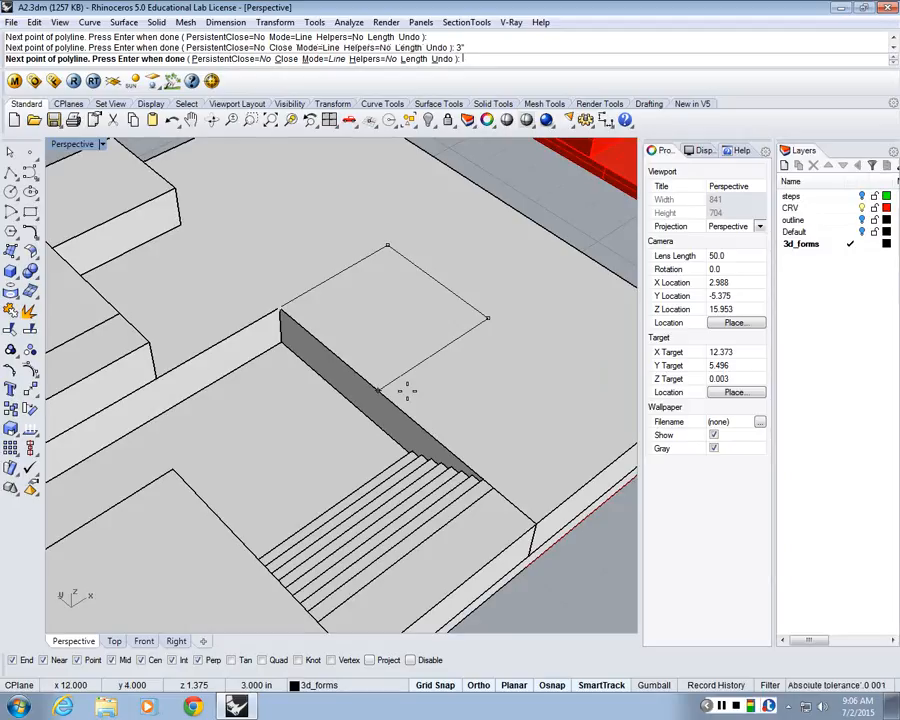
pyautogui.click(403, 389)
pyautogui.write('c')
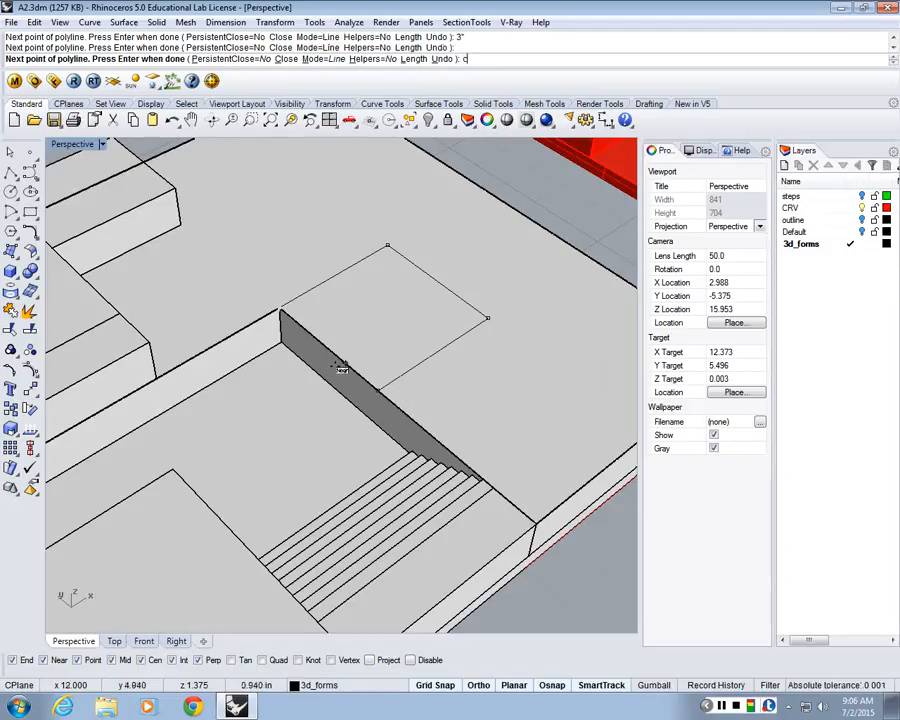
pyautogui.press('Return')
# Step: Delete the closed square polyline from the slab beside the sunken court
pyautogui.click(441, 349)
pyautogui.moveTo(460, 418); pyautogui.dragTo(464, 356, button='right')
pyautogui.scroll(5, 464, 356)
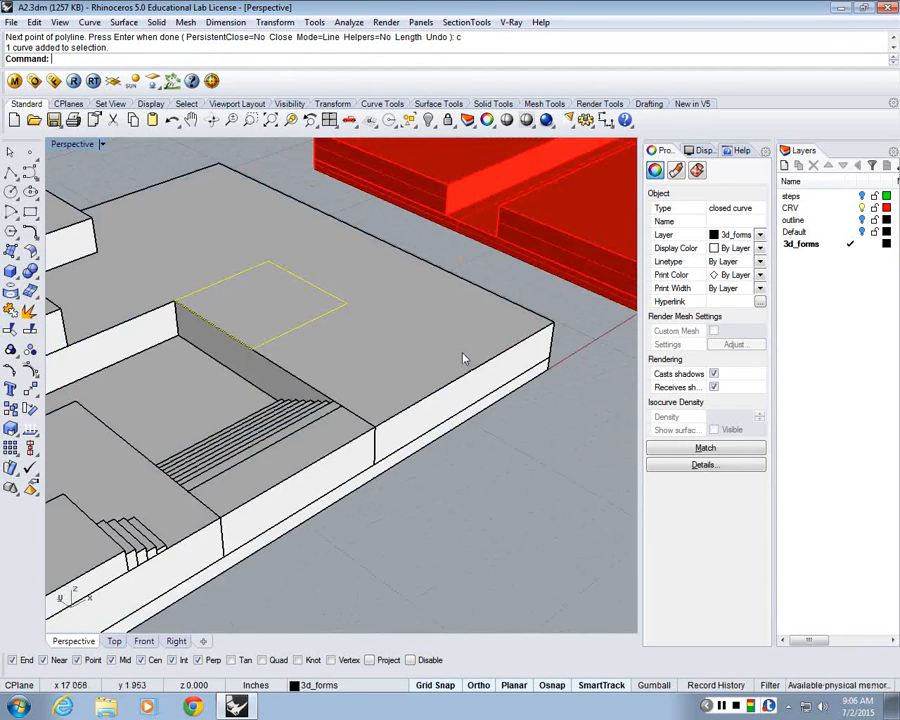
pyautogui.press('Delete')
# Step: Isolate the three adjoining top-level blocks along the model's outer edge, hiding all other objects
pyautogui.scroll(-8, 464, 356)
pyautogui.moveTo(452, 271); pyautogui.dragTo(375, 328, button='right')
pyautogui.scroll(8, 376, 327)
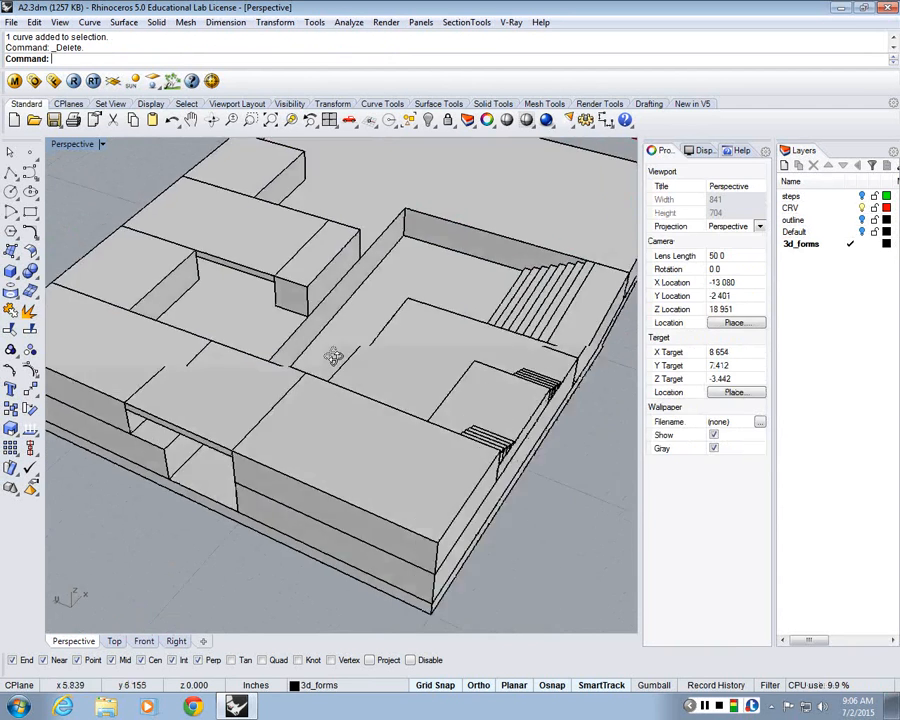
pyautogui.scroll(-3, 365, 357)
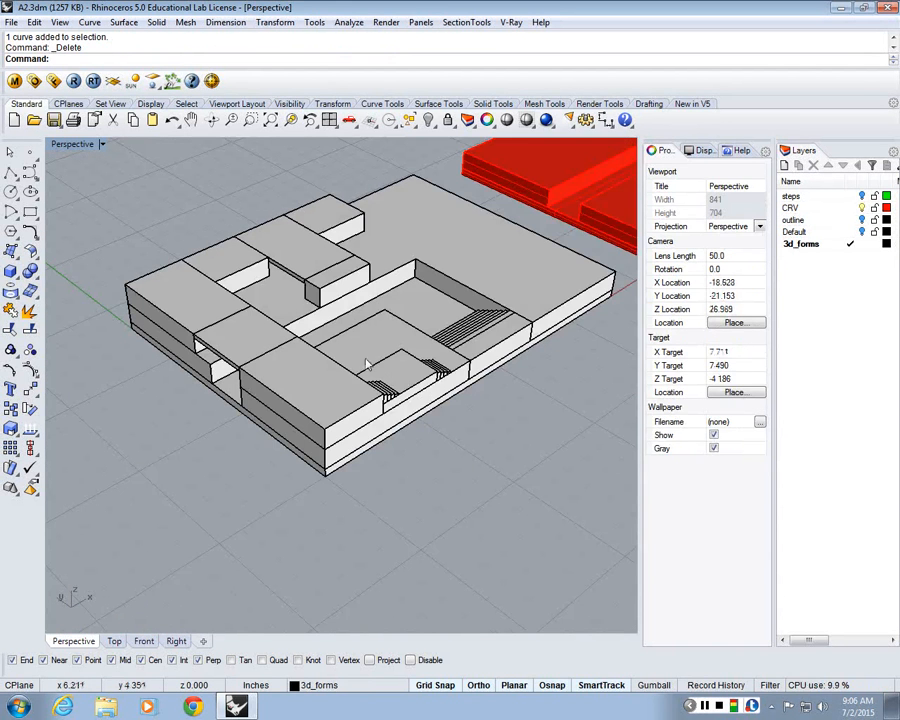
pyautogui.scroll(5, 368, 364)
pyautogui.click(187, 292)
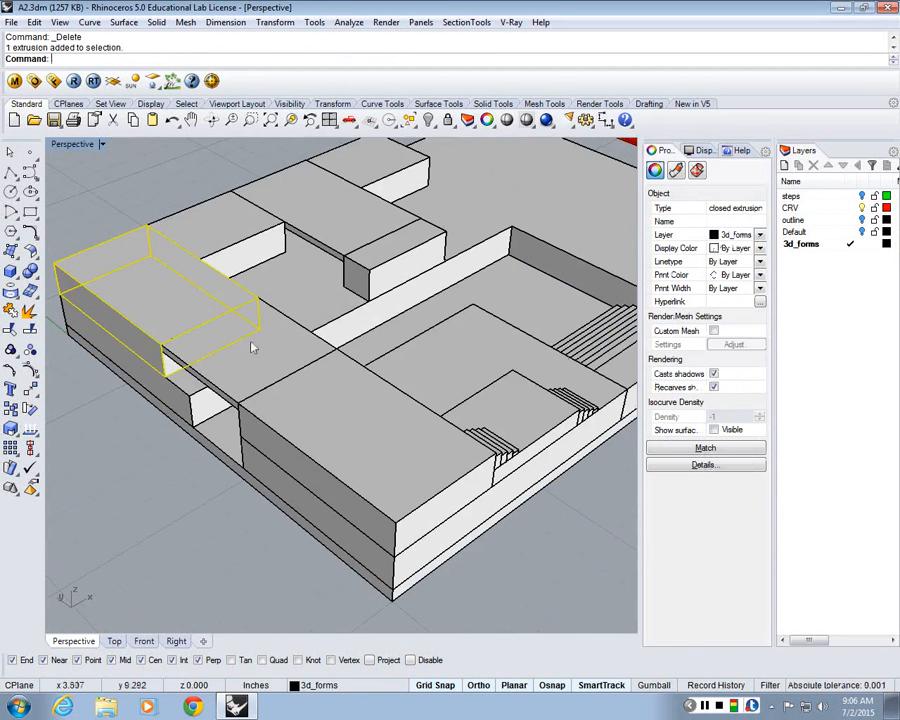
pyautogui.scroll(-5, 393, 310)
pyautogui.scroll(5, 393, 310)
pyautogui.scroll(-3, 366, 335)
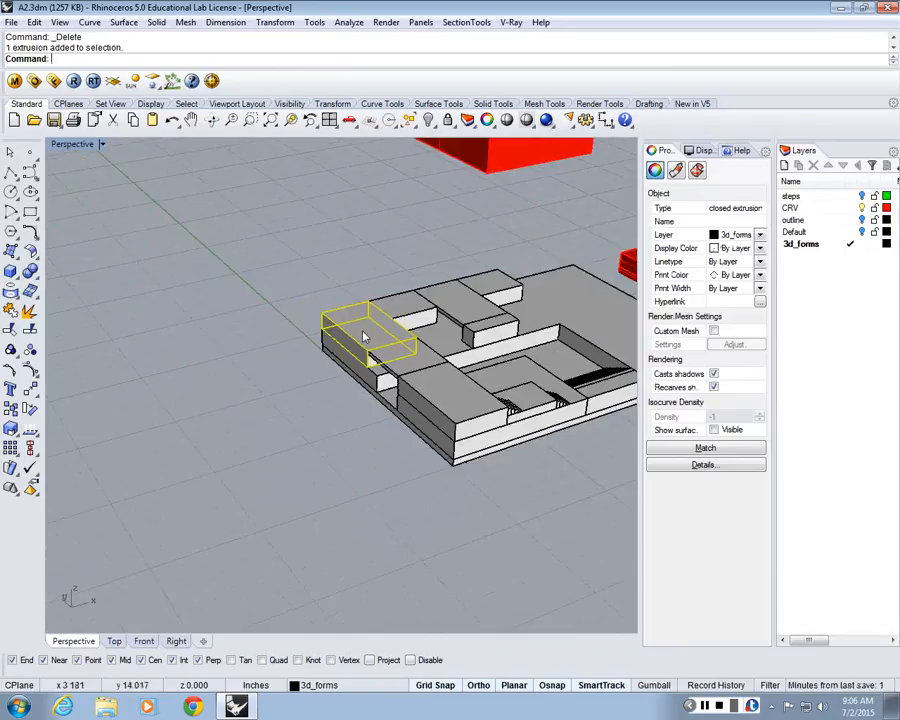
pyautogui.scroll(5, 402, 370)
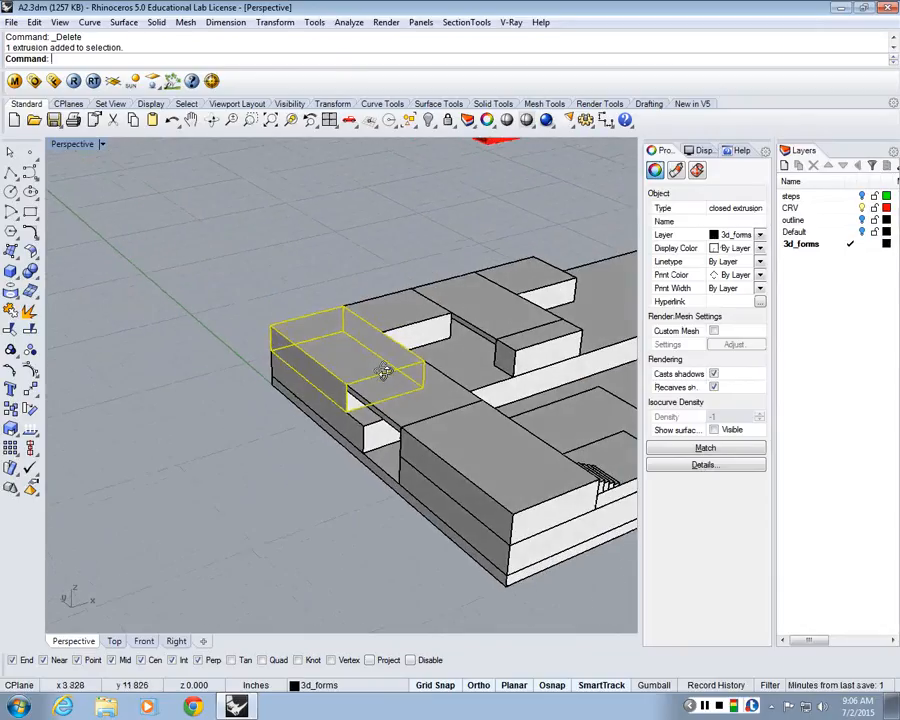
pyautogui.scroll(-5, 296, 336)
pyautogui.scroll(4, 298, 335)
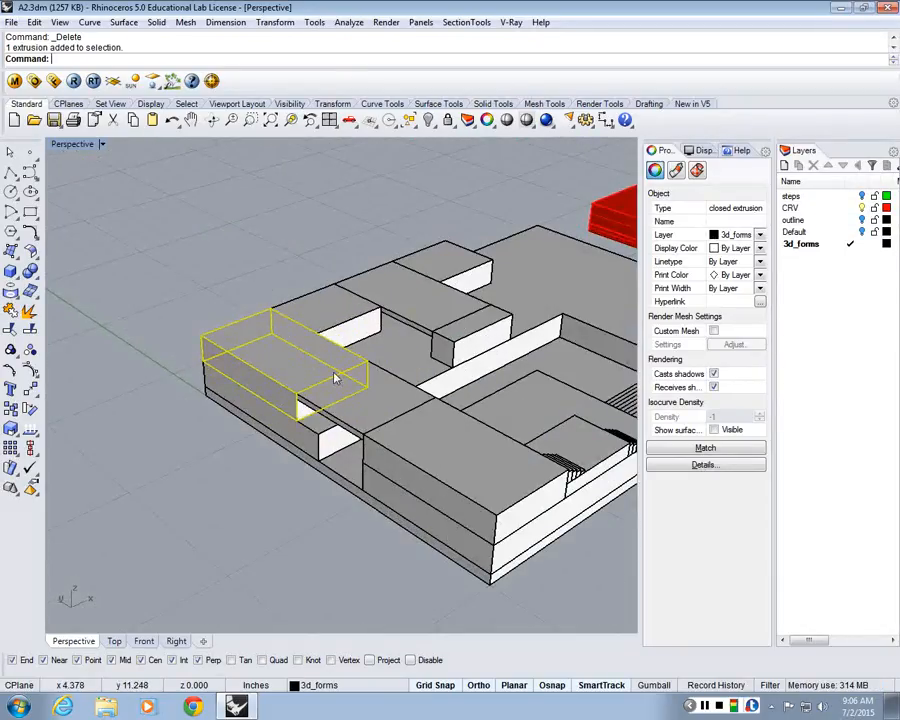
pyautogui.scroll(-2, 347, 343)
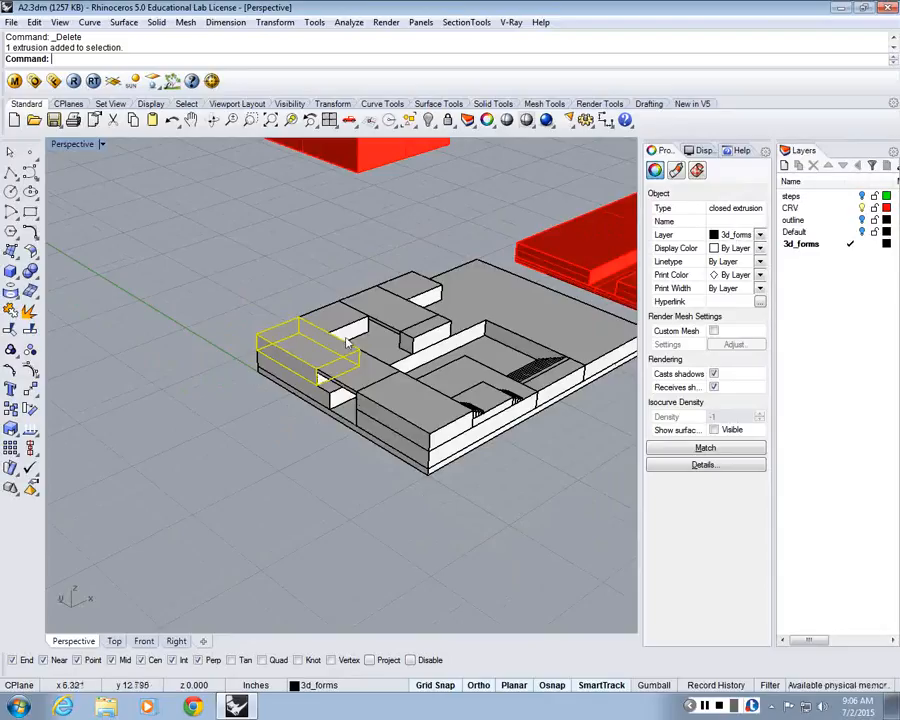
pyautogui.scroll(2, 350, 340)
pyautogui.scroll(2, 341, 370)
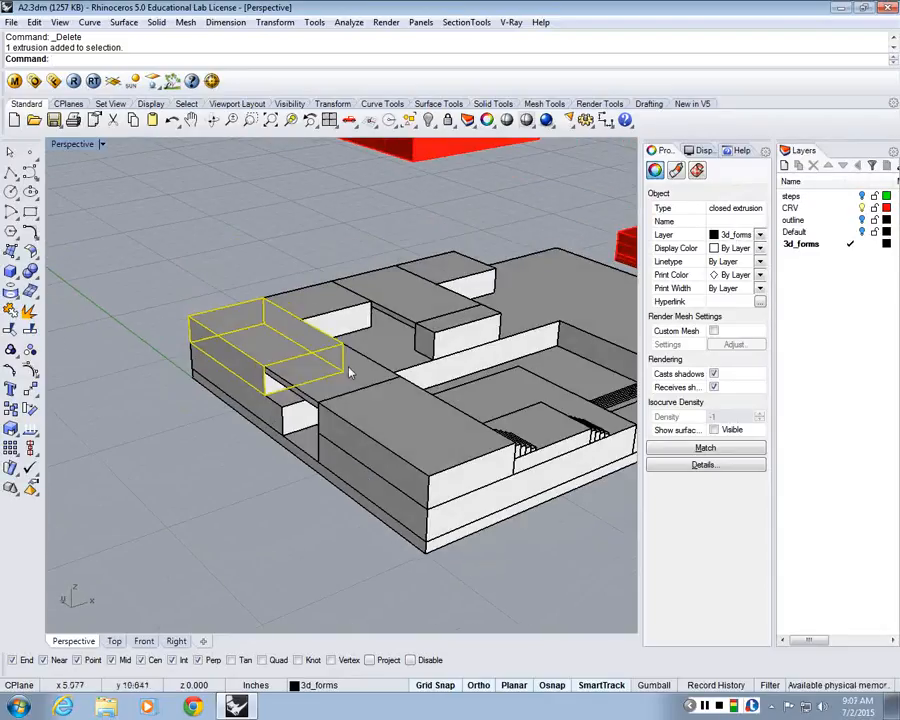
pyautogui.keyDown('shift'); pyautogui.click(350, 372); pyautogui.keyUp('shift')
pyautogui.keyDown('shift'); pyautogui.click(330, 364); pyautogui.keyUp('shift')
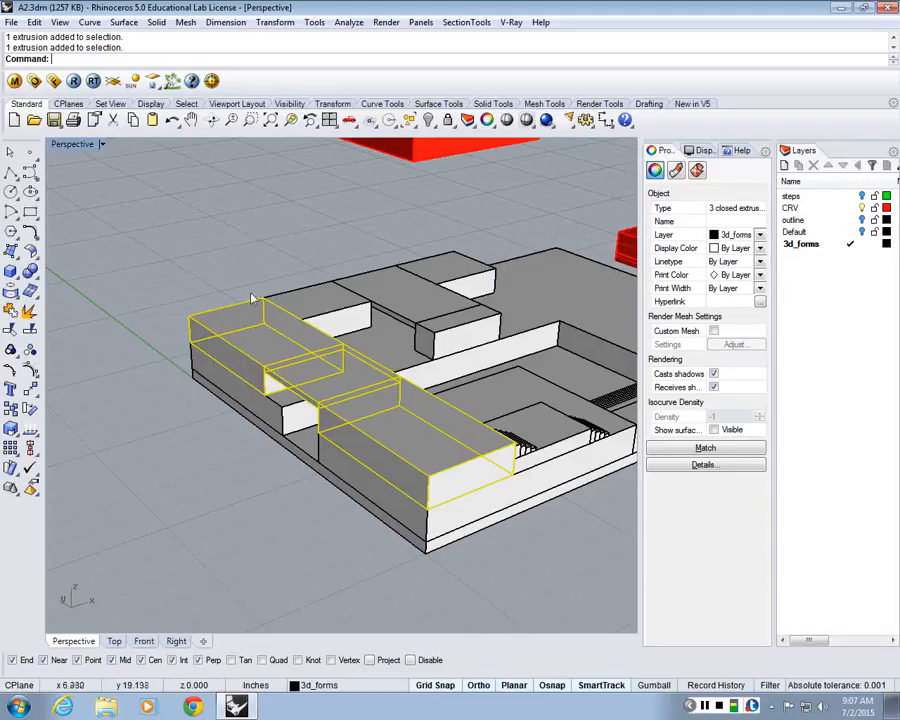
pyautogui.scroll(2, 335, 365)
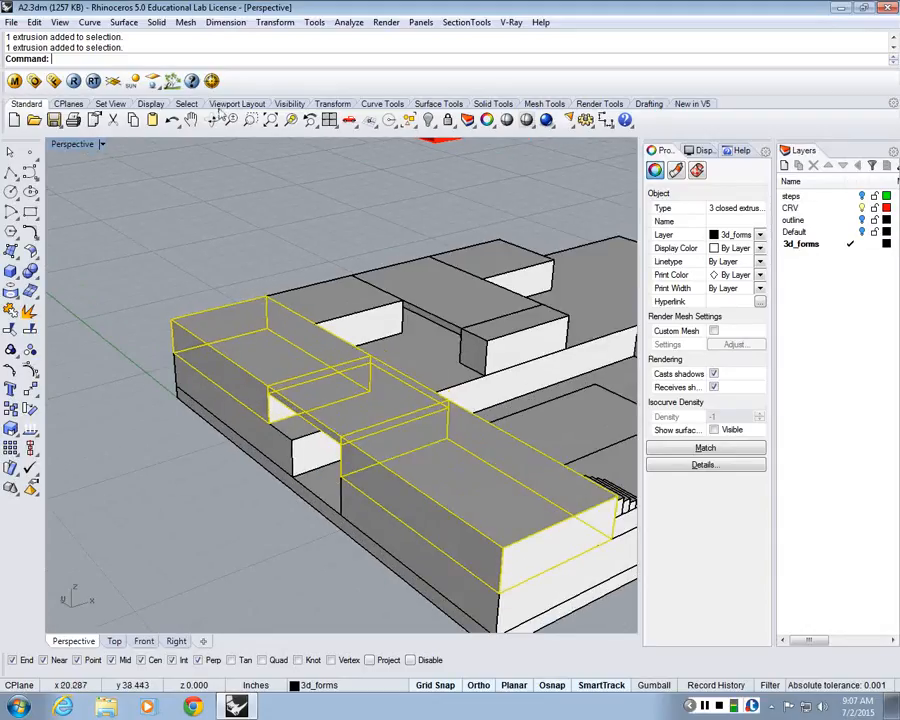
pyautogui.click(290, 104)
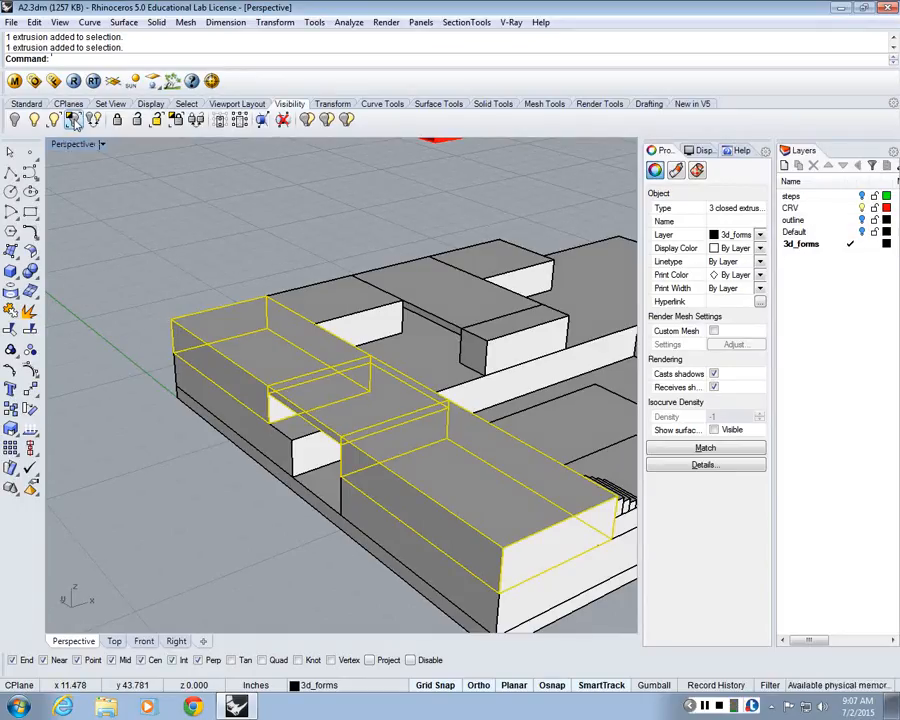
pyautogui.scroll(-5, 360, 318)
pyautogui.scroll(5, 360, 318)
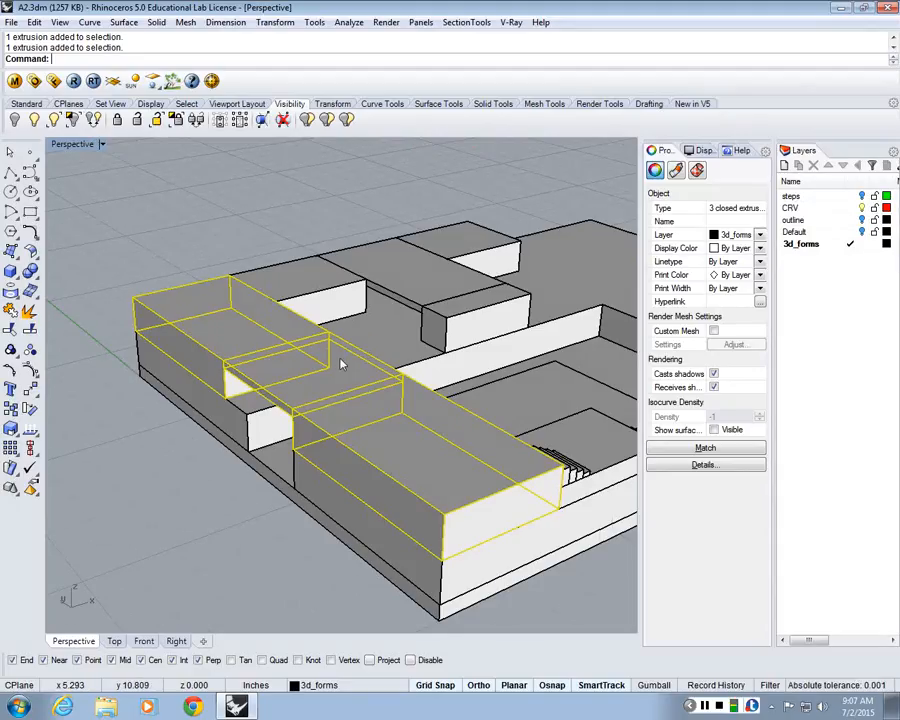
pyautogui.click(73, 119)
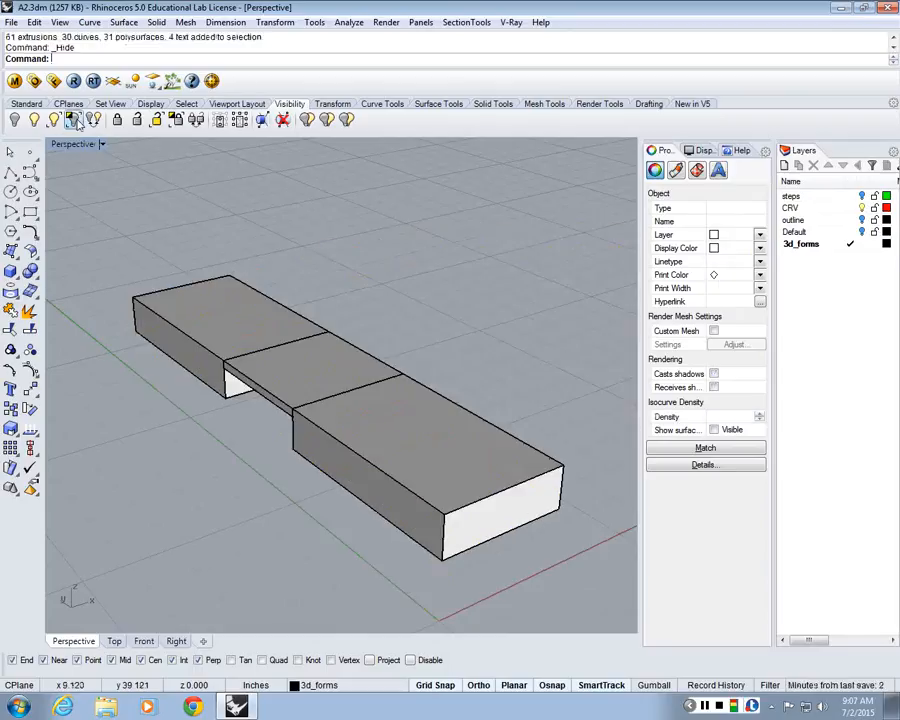
pyautogui.click(554, 583)
pyautogui.scroll(-2, 478, 430)
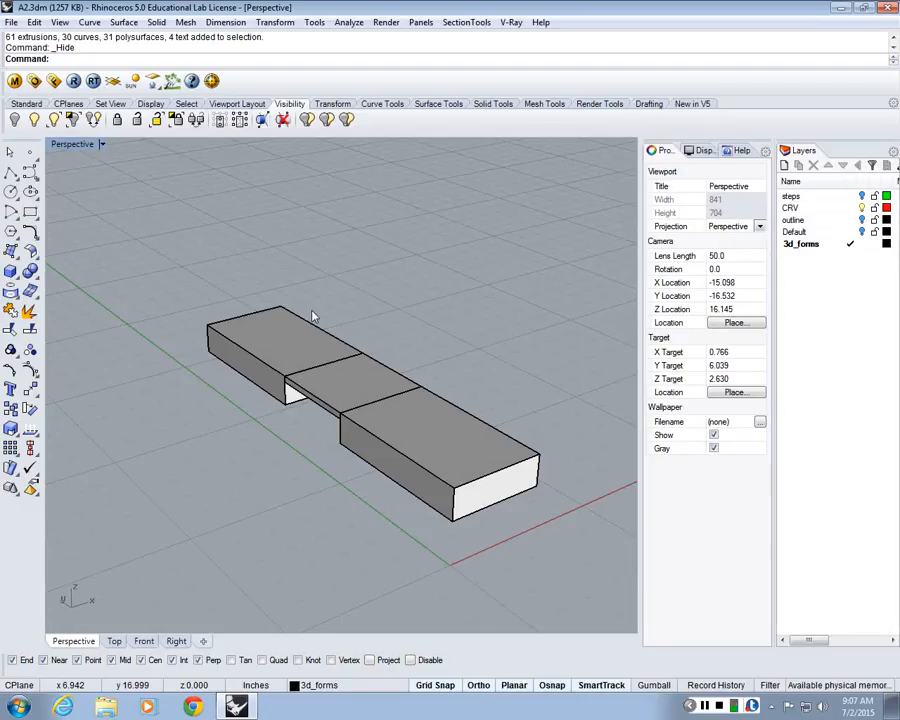
pyautogui.click(12, 173)
pyautogui.scroll(4, 366, 312)
pyautogui.moveTo(378, 335); pyautogui.dragTo(400, 385, button='right')
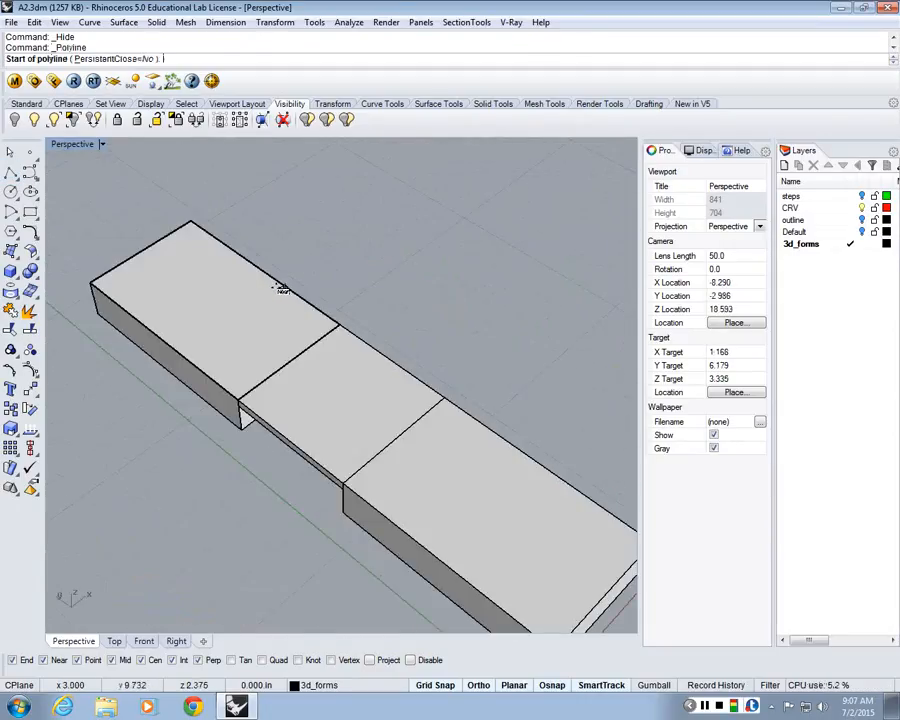
pyautogui.click(282, 288)
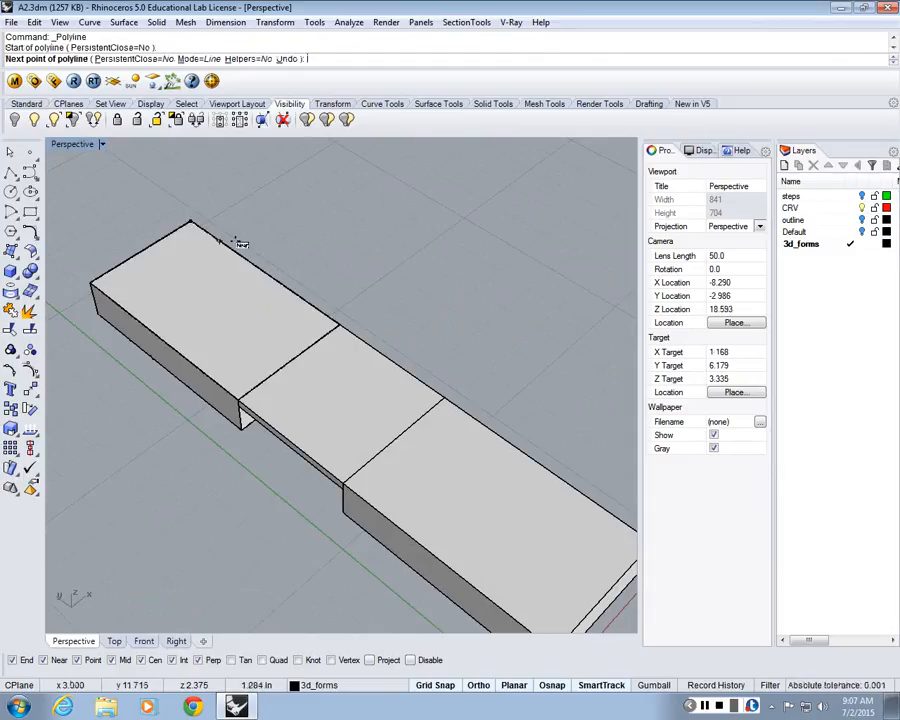
pyautogui.write('3')
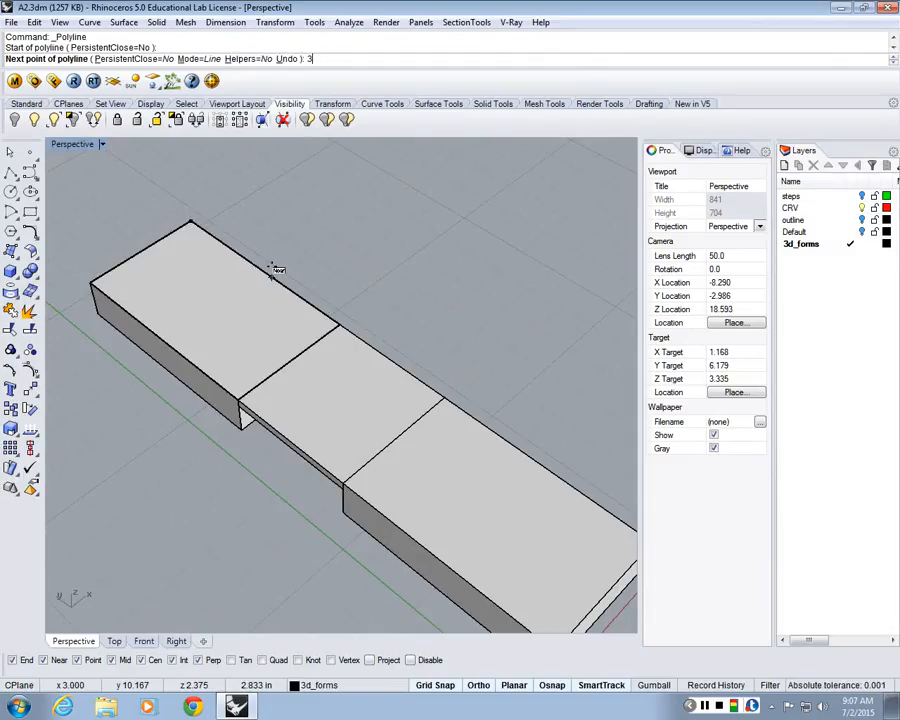
pyautogui.write("'")
pyautogui.press('Return')
pyautogui.click(216, 326)
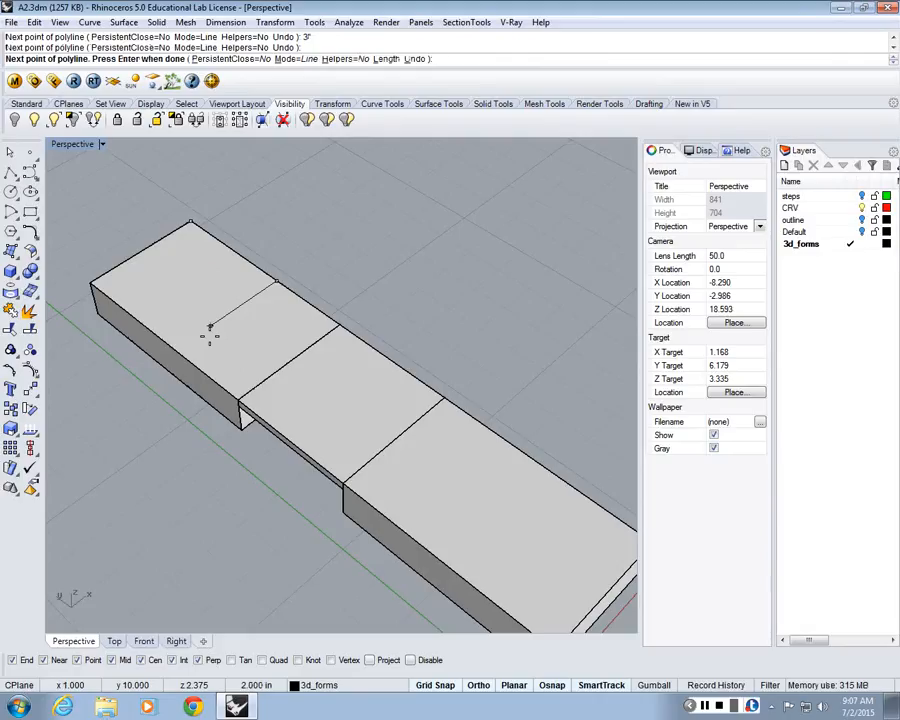
pyautogui.press('Escape')
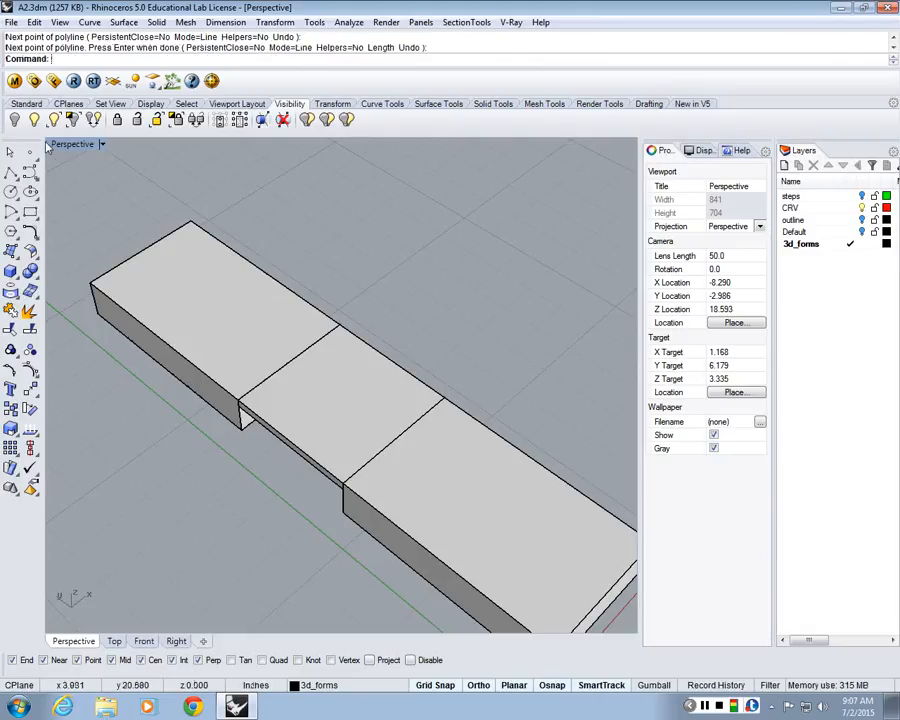
# Step: Show all hidden objects again, restoring the full model
pyautogui.click(33, 120)
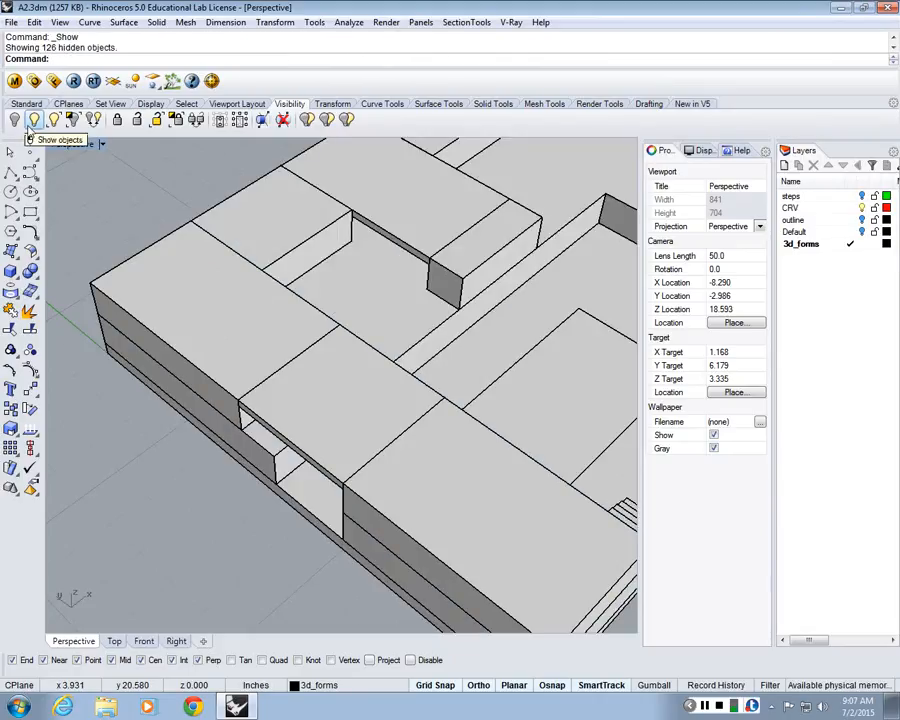
pyautogui.scroll(-14, 285, 335)
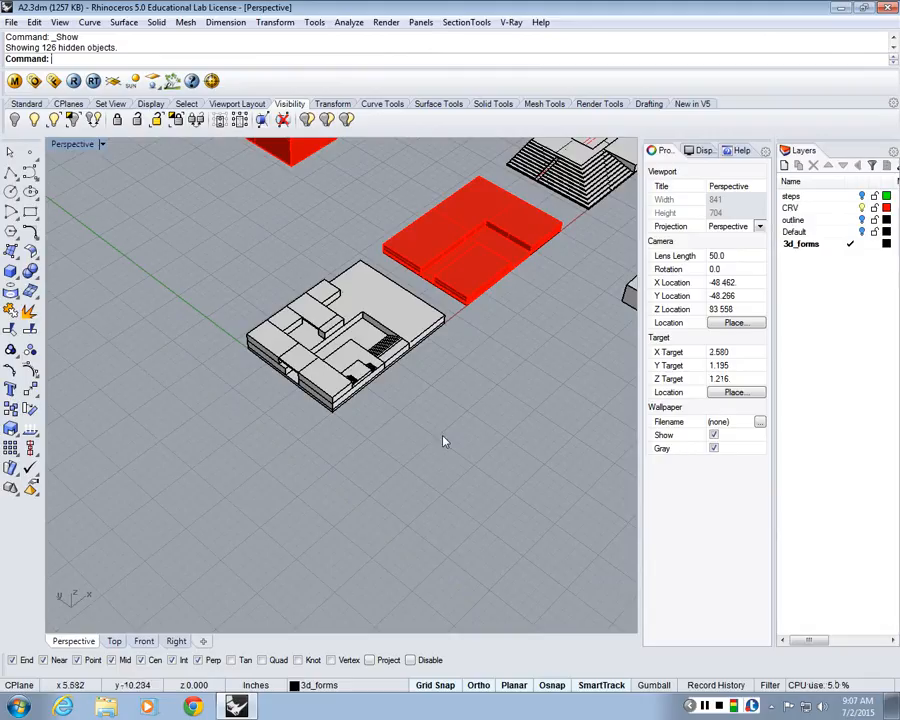
pyautogui.moveTo(442, 434); pyautogui.dragTo(395, 370, button='right')
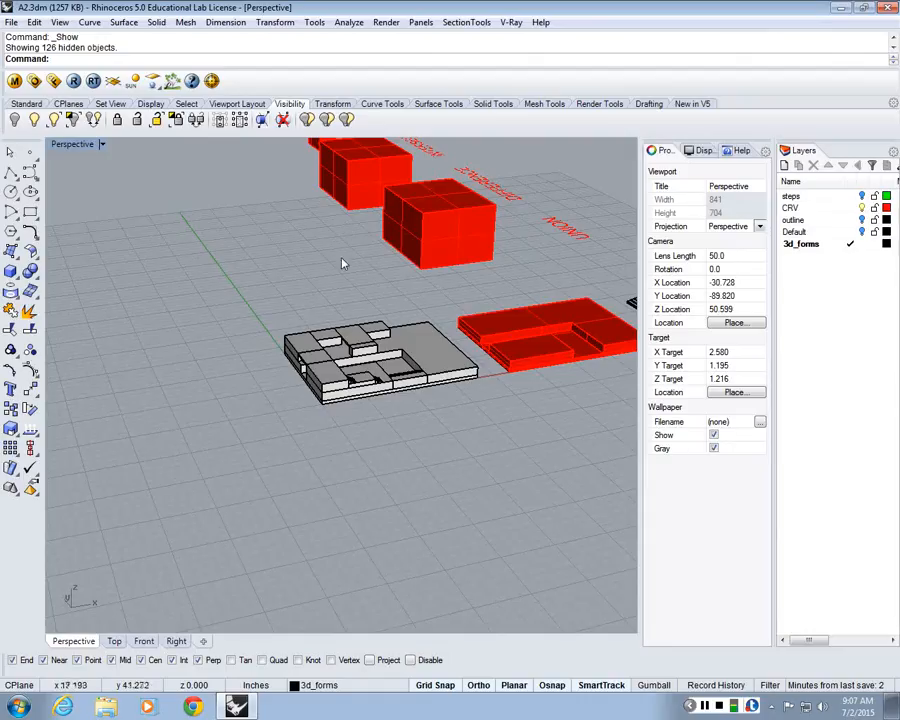
# Step: Hide the long cantilevered top-level block, its end piece and the adjacent corner block, and show all hidden objects again
pyautogui.moveTo(345, 261); pyautogui.dragTo(360, 326, button='right')
pyautogui.scroll(5, 380, 400)
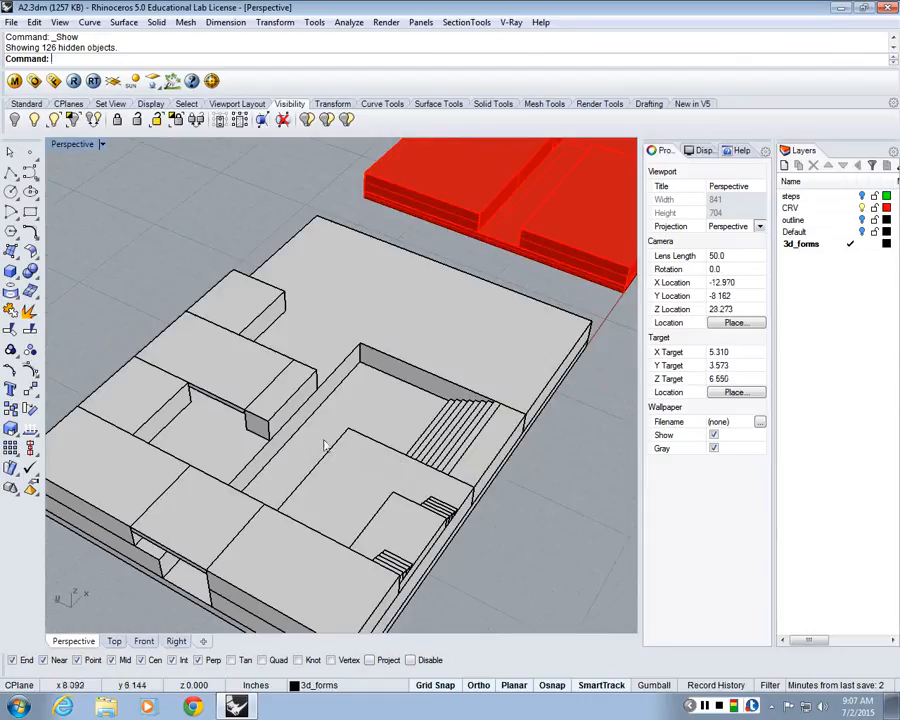
pyautogui.click(284, 397)
pyautogui.keyDown('shift'); pyautogui.click(284, 397); pyautogui.keyUp('shift')
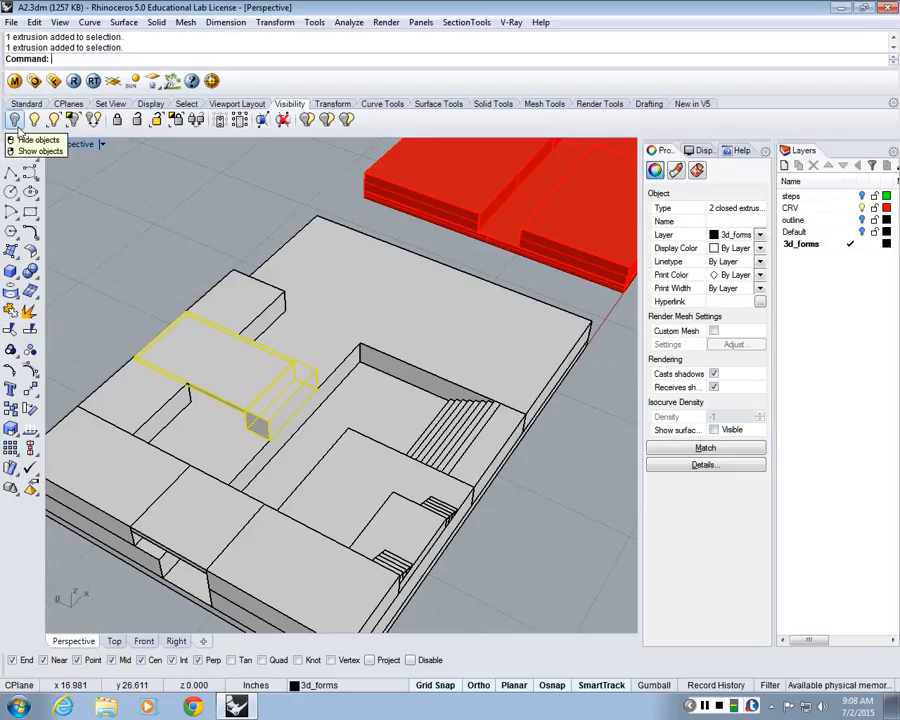
pyautogui.click(15, 120)
pyautogui.click(210, 314)
pyautogui.click(15, 120)
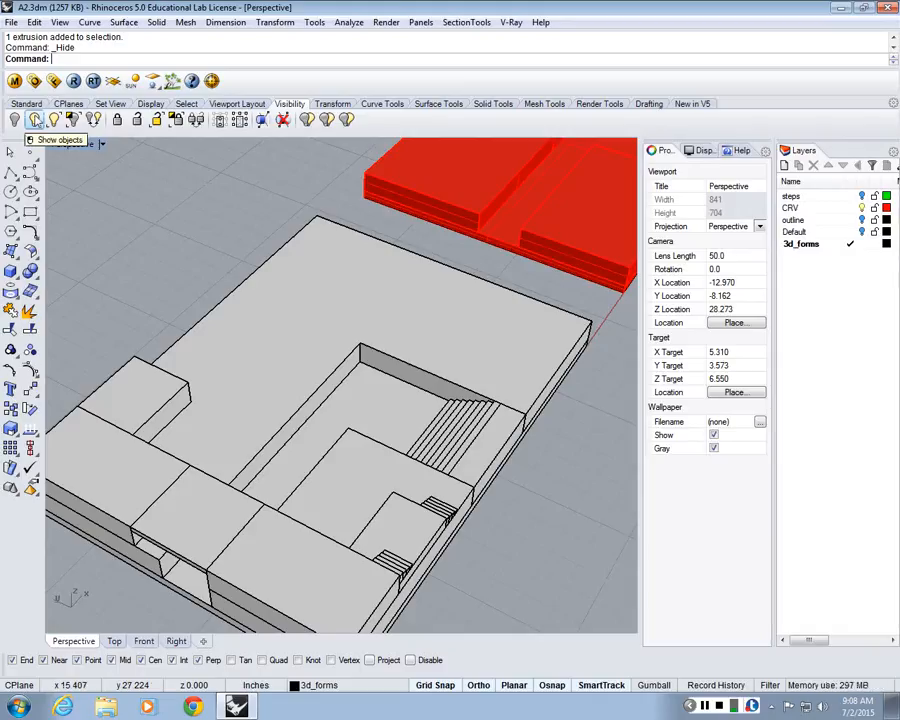
pyautogui.click(35, 120)
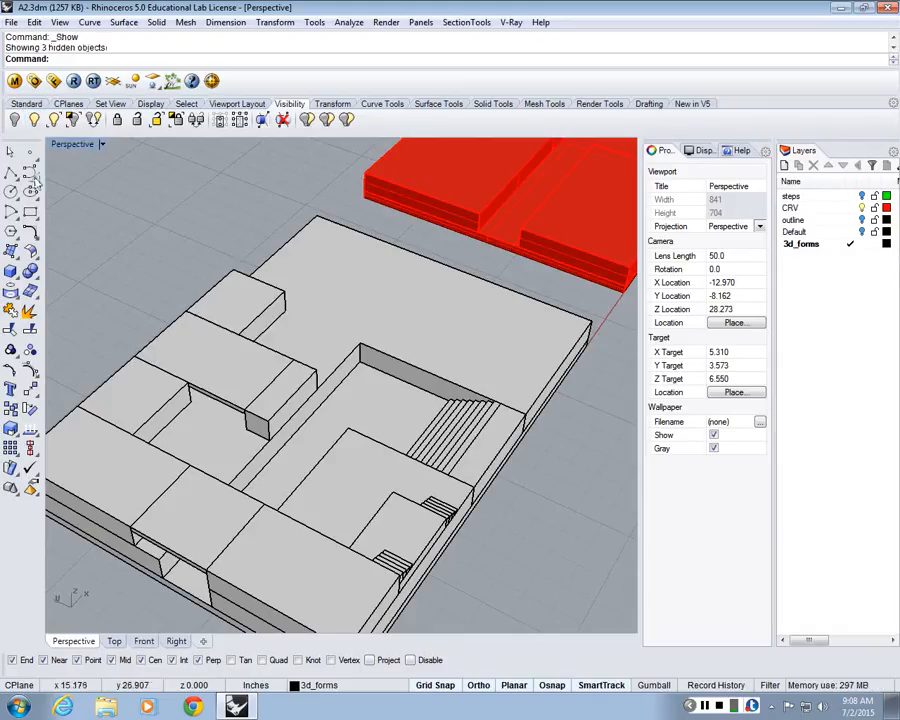
# Step: Isolate the L-shaped slab around the sunken court by hiding every other object
pyautogui.moveTo(412, 494); pyautogui.dragTo(223, 296, button='right')
pyautogui.scroll(-6, 377, 482)
pyautogui.click(351, 417)
pyautogui.scroll(5, 338, 402)
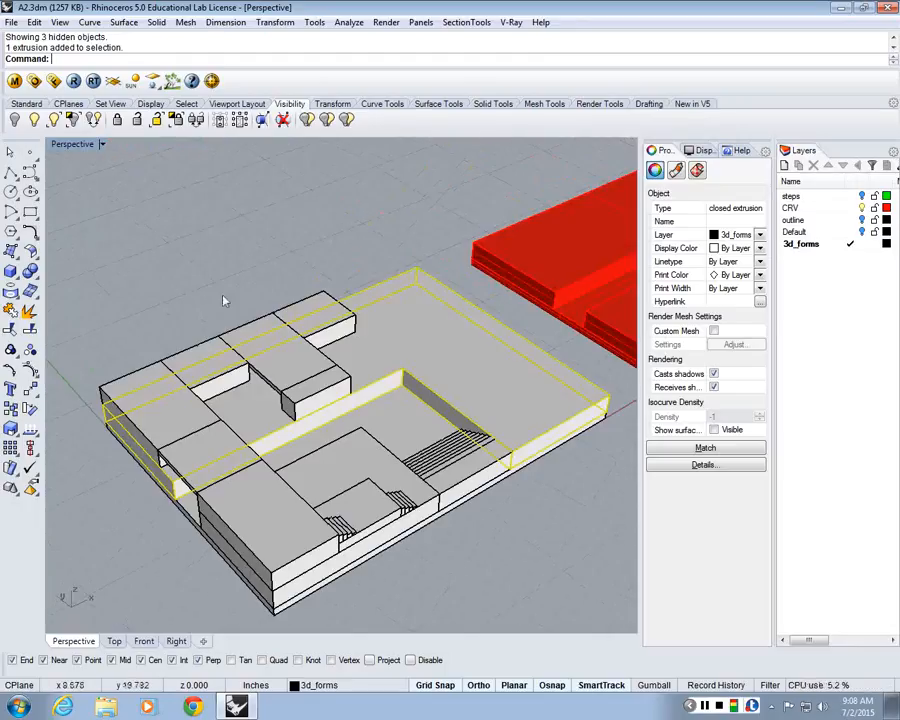
pyautogui.click(77, 126)
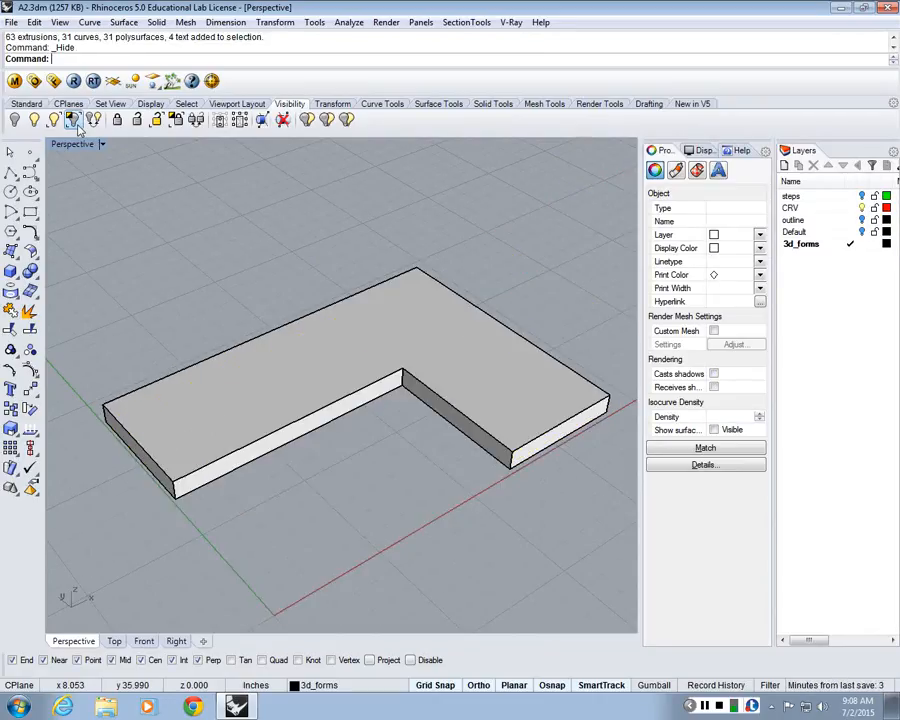
# Step: Show all objects hidden around the isolated L-shaped slab
pyautogui.moveTo(303, 432)
pyautogui.mouseDown(button='right')
pyautogui.moveTo(426, 340)
pyautogui.moveTo(303, 411)
pyautogui.mouseUp(button='right')
pyautogui.scroll(-10, 303, 411)
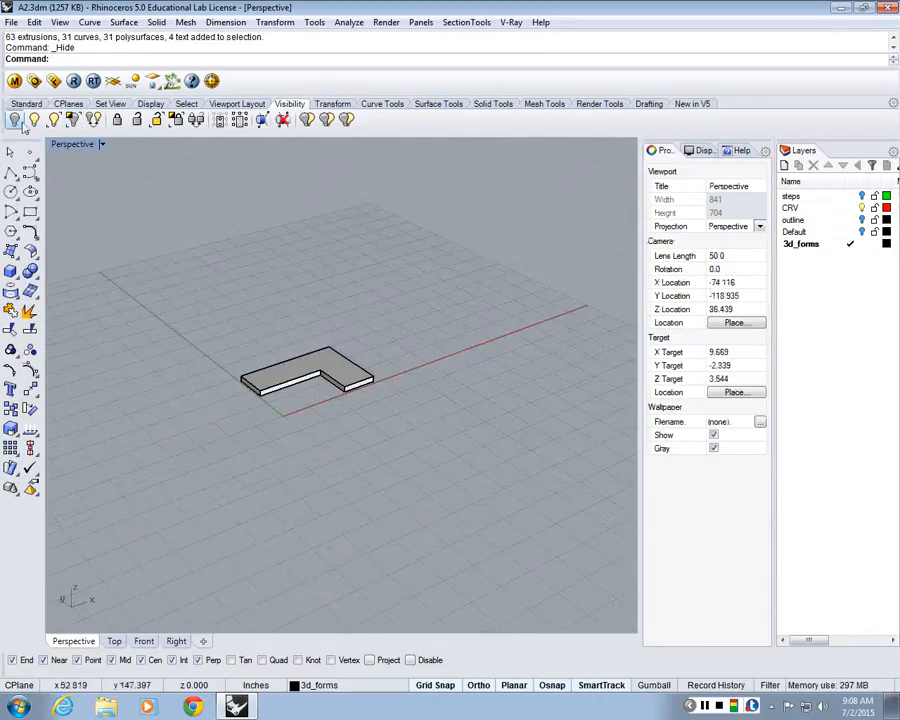
pyautogui.click(16, 121)
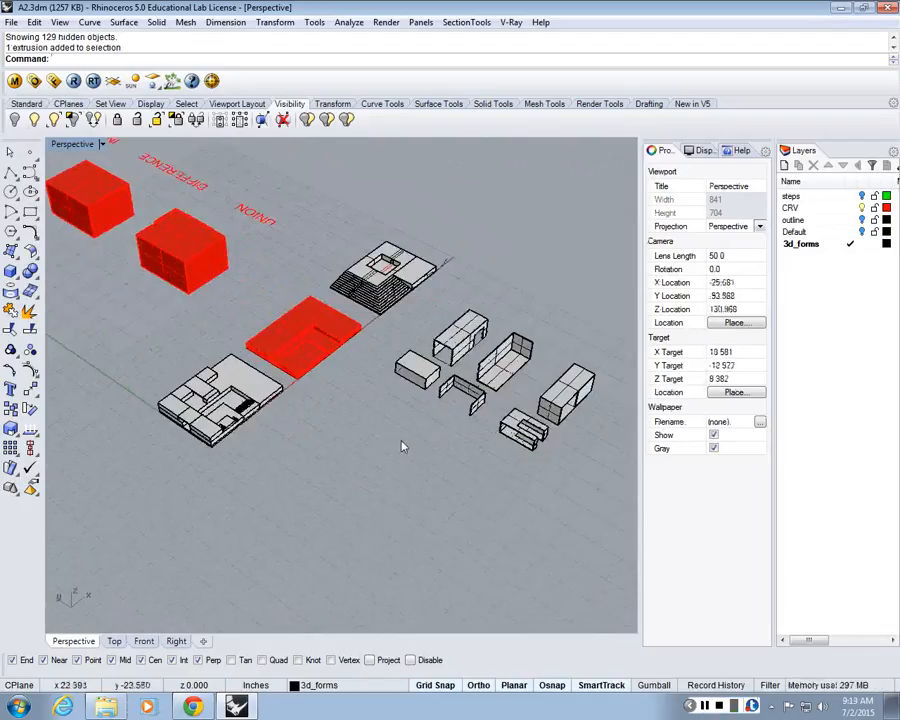
# Step: Move the small U-shaped frame from the group of loose forms by its lower corner onto the massing model's top-level blocks
pyautogui.moveTo(392, 441); pyautogui.dragTo(578, 410, button='right')
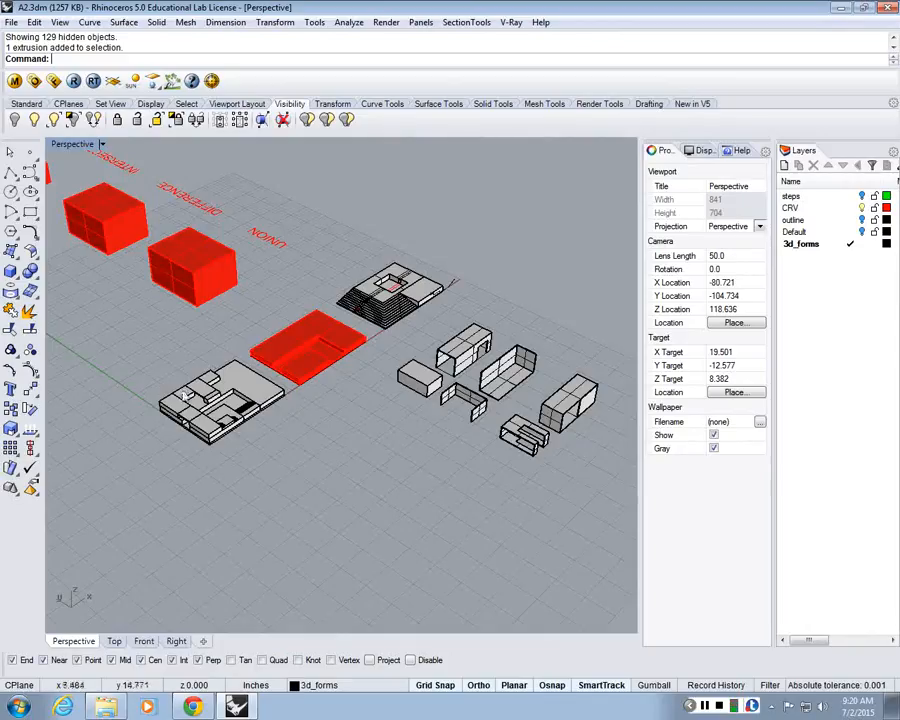
pyautogui.moveTo(192, 398); pyautogui.dragTo(130, 350, button='right')
pyautogui.scroll(8, 229, 466)
pyautogui.scroll(-14, 239, 356)
pyautogui.moveTo(243, 340); pyautogui.dragTo(345, 338, button='right')
pyautogui.scroll(10, 427, 408)
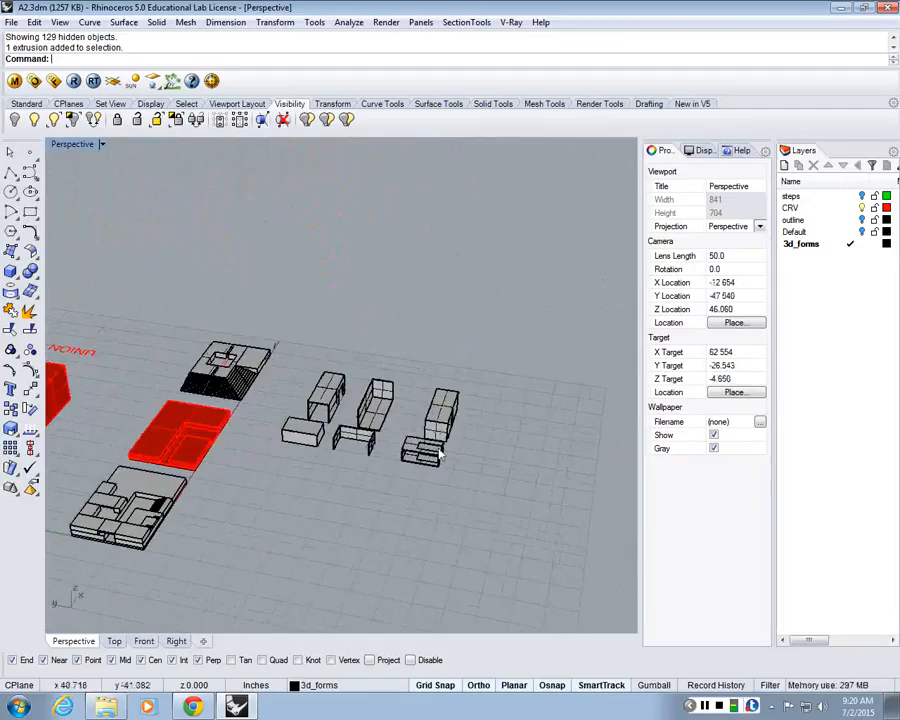
pyautogui.scroll(6, 385, 415)
pyautogui.click(382, 416)
pyautogui.scroll(-7, 420, 430)
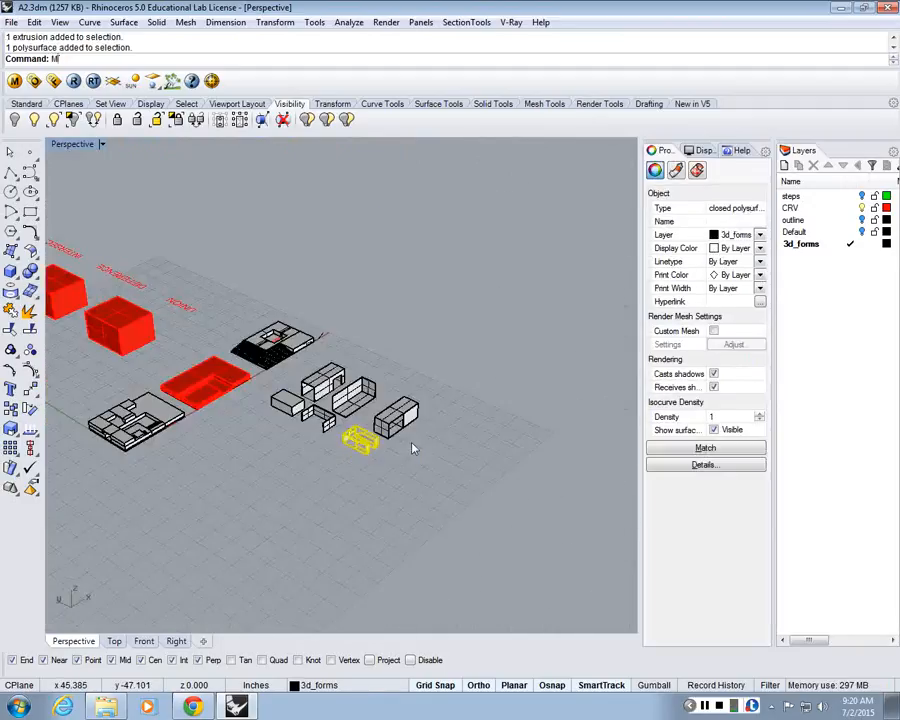
pyautogui.press('Return')
pyautogui.scroll(8, 330, 455)
pyautogui.click(297, 460)
pyautogui.scroll(-8, 297, 460)
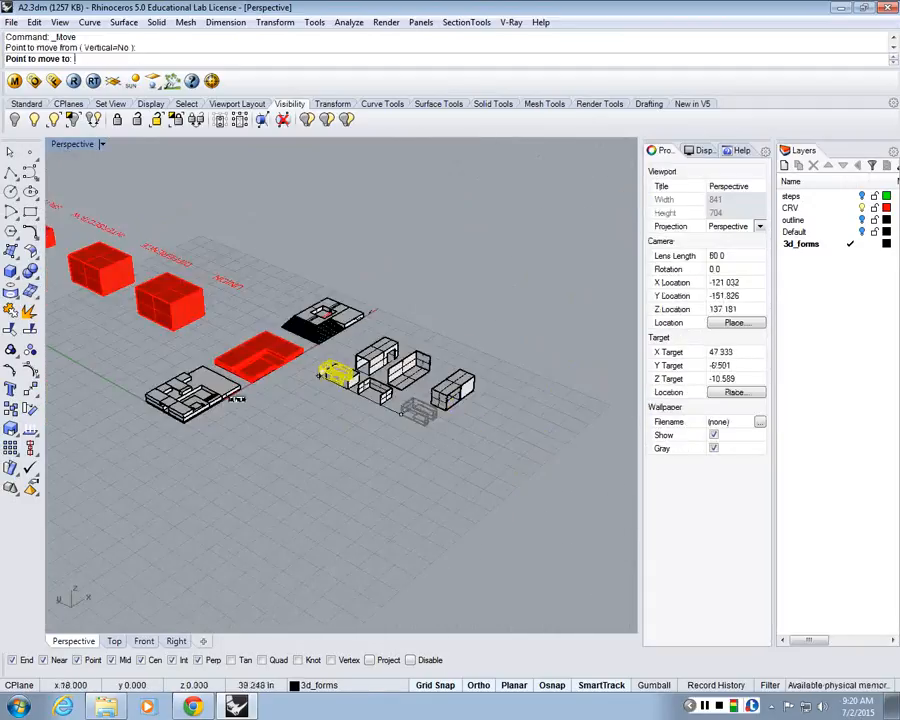
pyautogui.scroll(8, 237, 398)
pyautogui.click(316, 456)
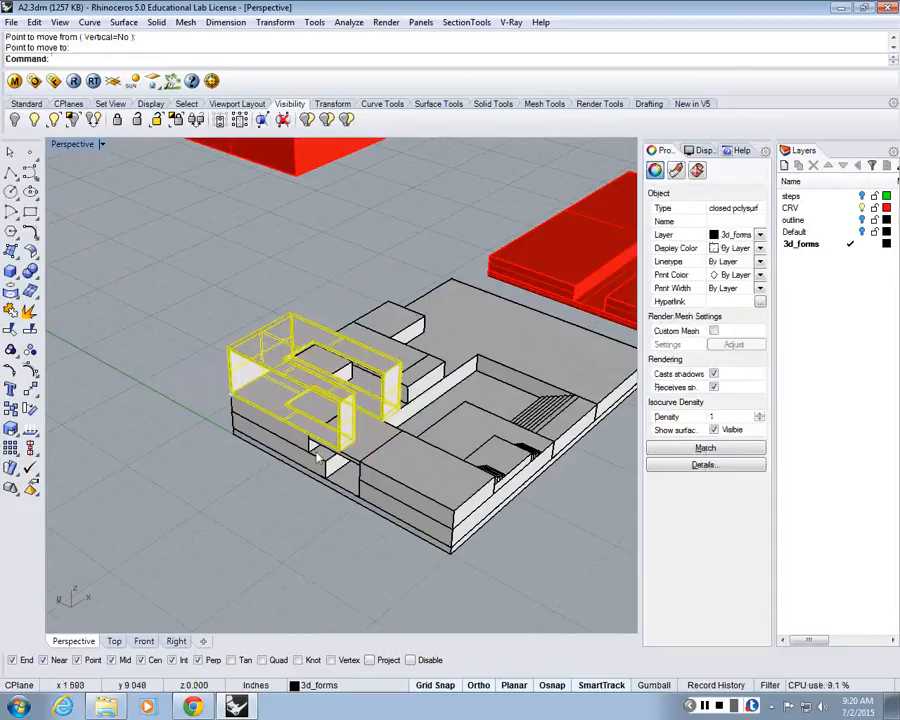
# Step: Move the U-shaped frame about 1.75 inches along the massing model's outer edge, away from the corner
pyautogui.click(170, 472)
pyautogui.moveTo(170, 472); pyautogui.dragTo(412, 420, button='right')
pyautogui.keyDown('shift'); pyautogui.moveTo(560, 290); pyautogui.dragTo(388, 348, button='right'); pyautogui.keyUp('shift')
pyautogui.scroll(4, 388, 348)
pyautogui.click(388, 348)
pyautogui.write('M')
pyautogui.press('Return')
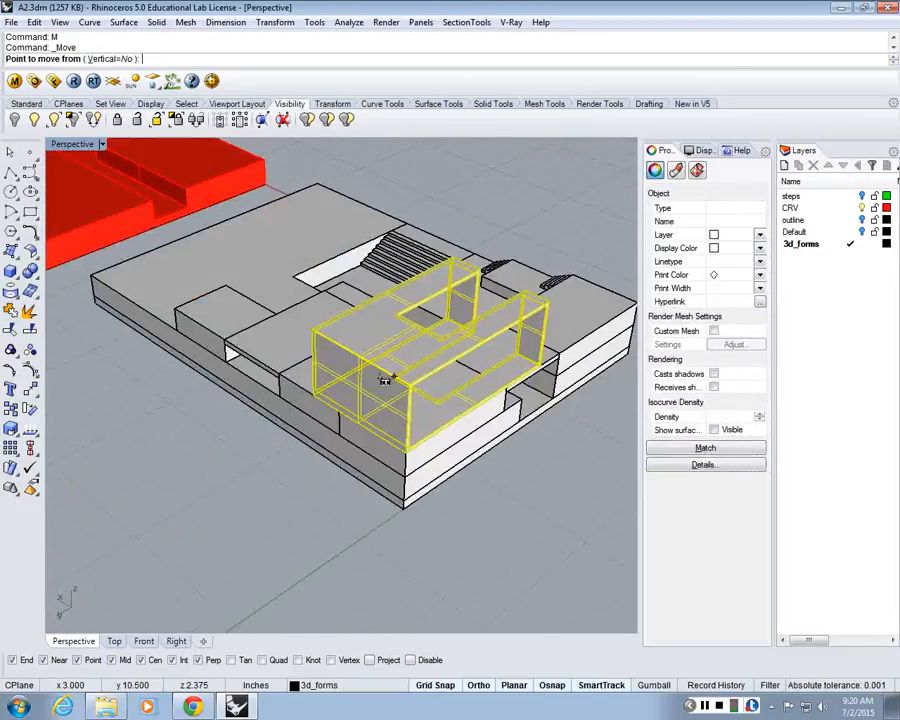
pyautogui.click(398, 477)
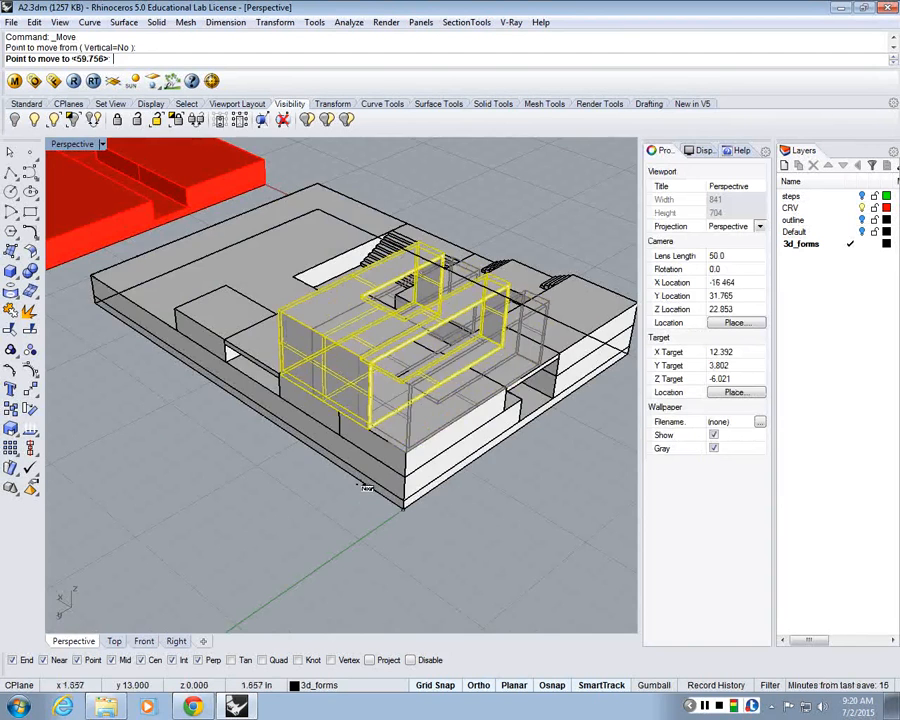
pyautogui.click(366, 487)
pyautogui.scroll(5, 213, 452)
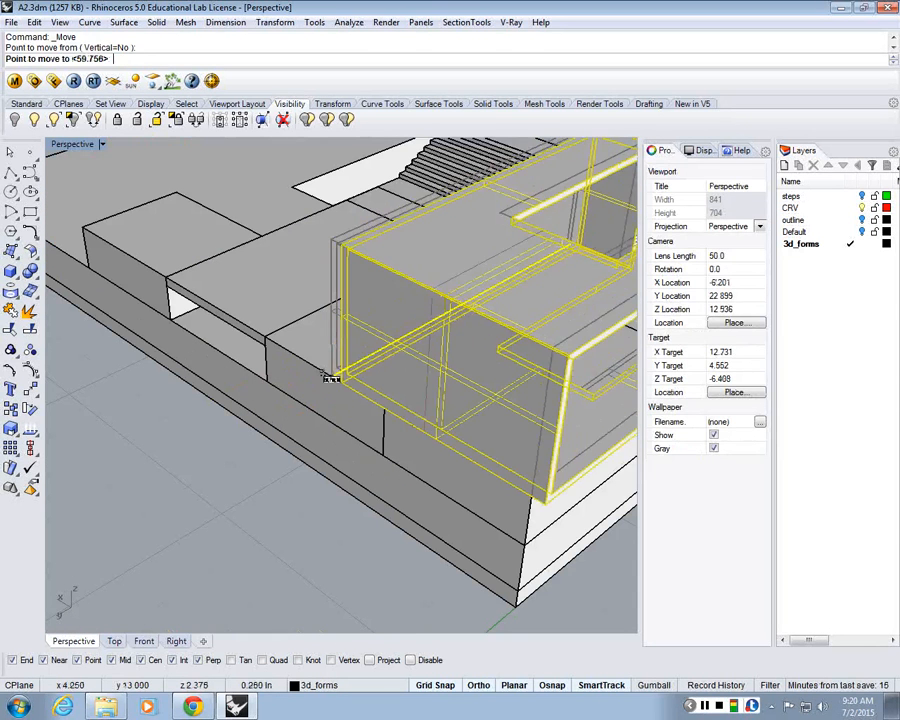
pyautogui.click(335, 381)
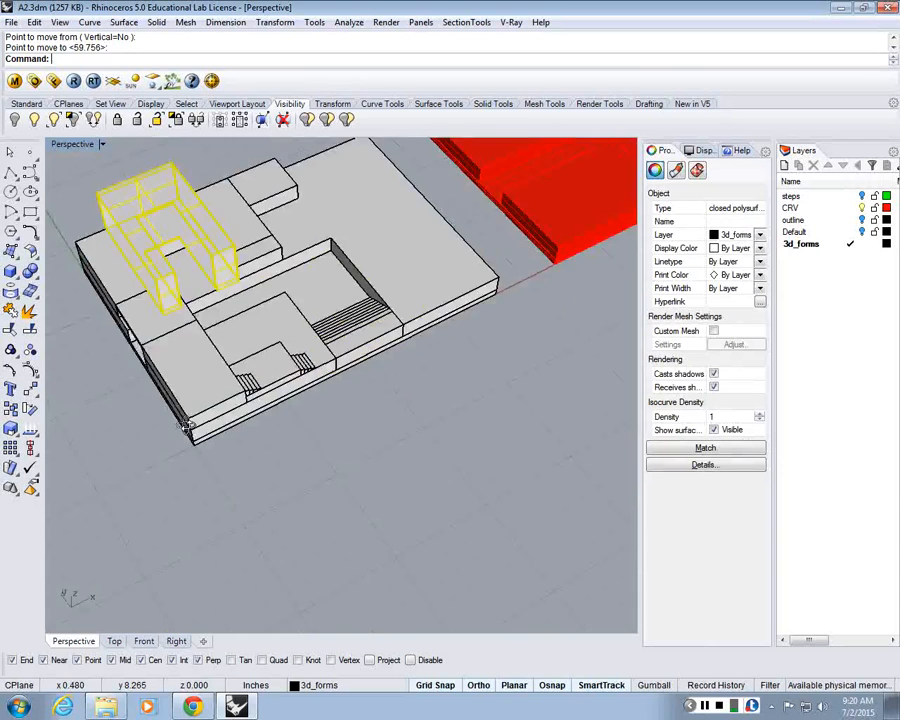
# Step: Move the U-shaped frame about 1.329 inches from its leg's inner bottom corner to a lower point beside the raised block
pyautogui.scroll(8, 143, 233)
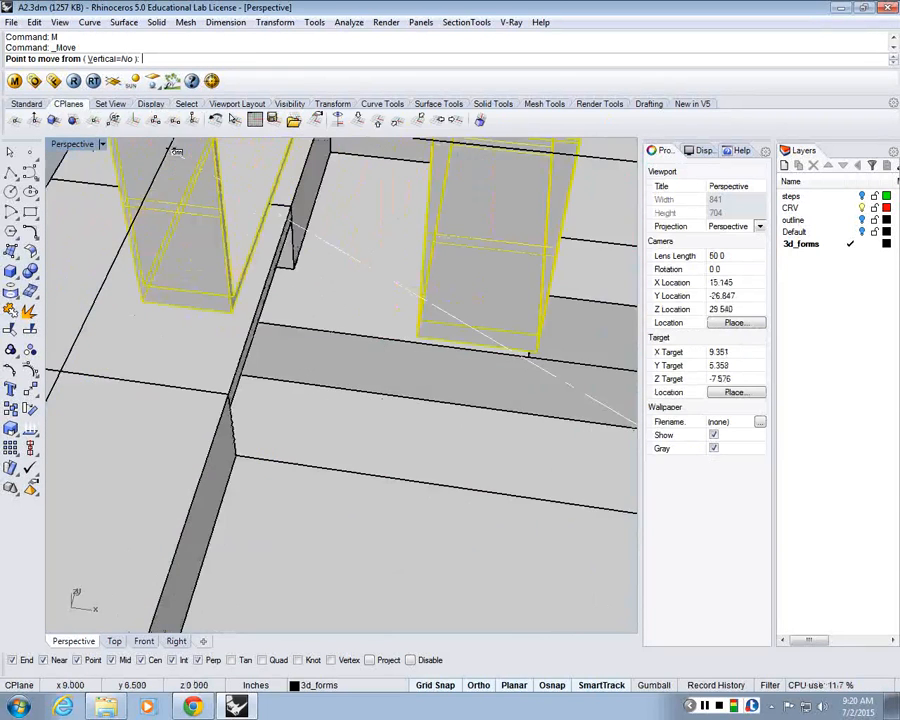
pyautogui.scroll(3, 176, 152)
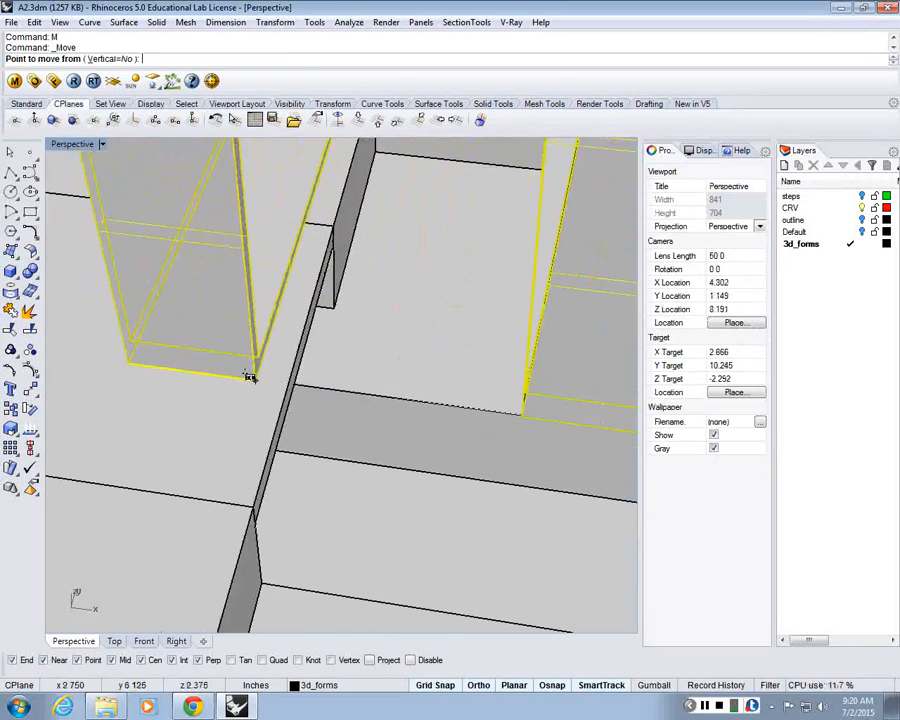
pyautogui.click(253, 376)
pyautogui.click(287, 382)
pyautogui.scroll(-8, 286, 373)
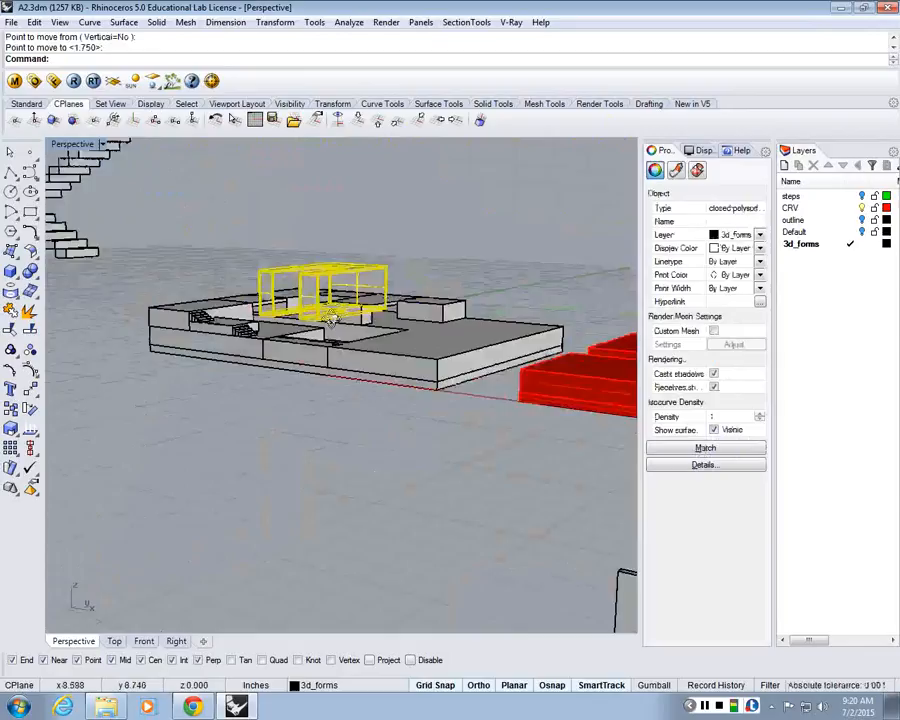
# Step: Raise the U-shaped frame 1 inch with Move's Vertical option set to Yes, bringing its base to the top-level blocks' upper face
pyautogui.moveTo(330, 260); pyautogui.dragTo(345, 290, button='right')
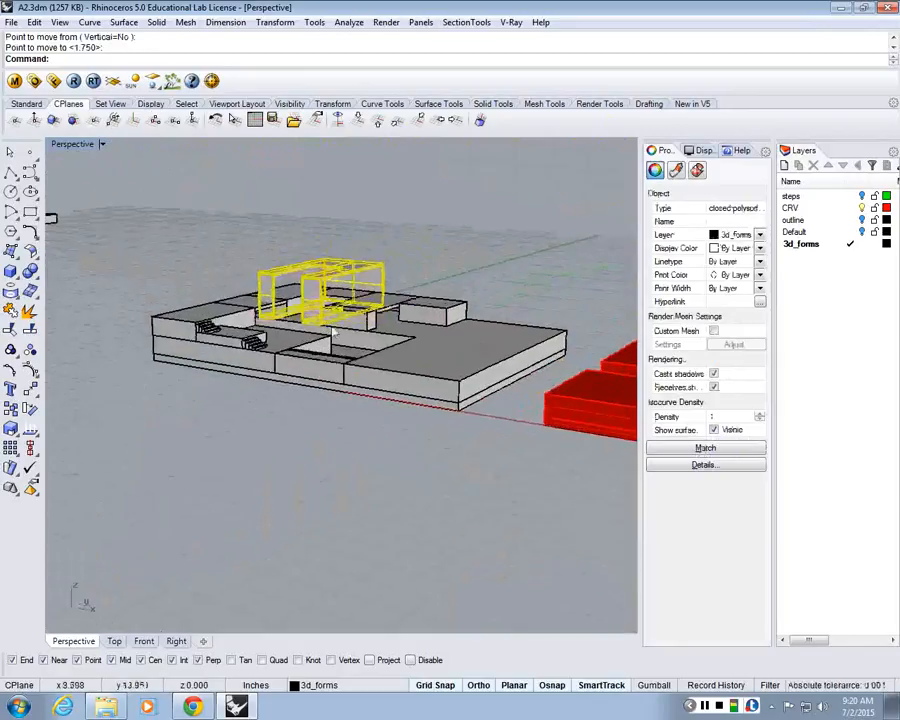
pyautogui.scroll(5, 345, 300)
pyautogui.write('m')
pyautogui.press('Return')
pyautogui.click(82, 58)
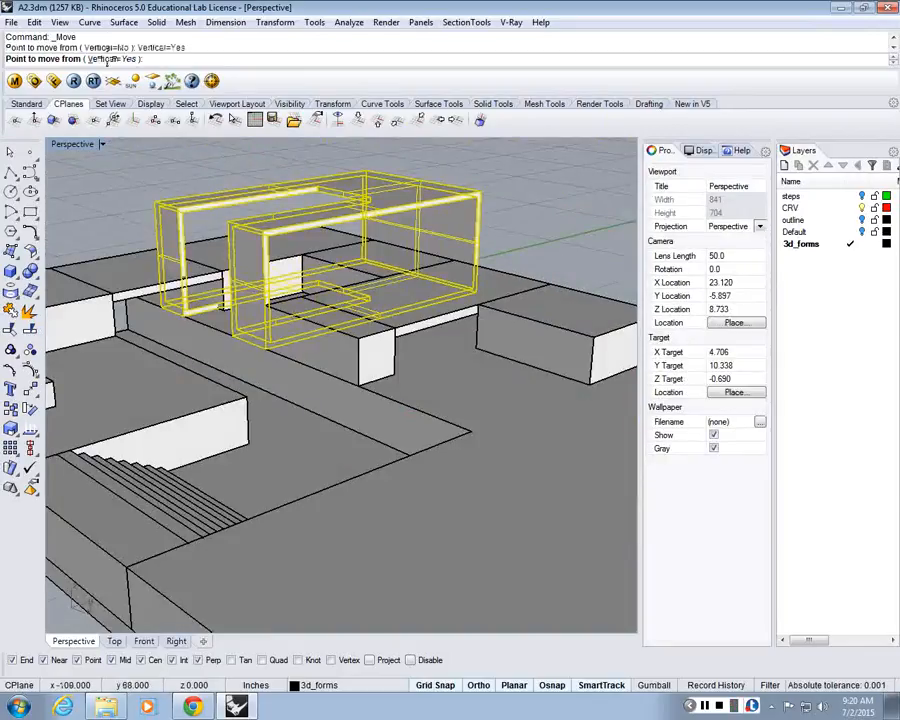
pyautogui.click(479, 290)
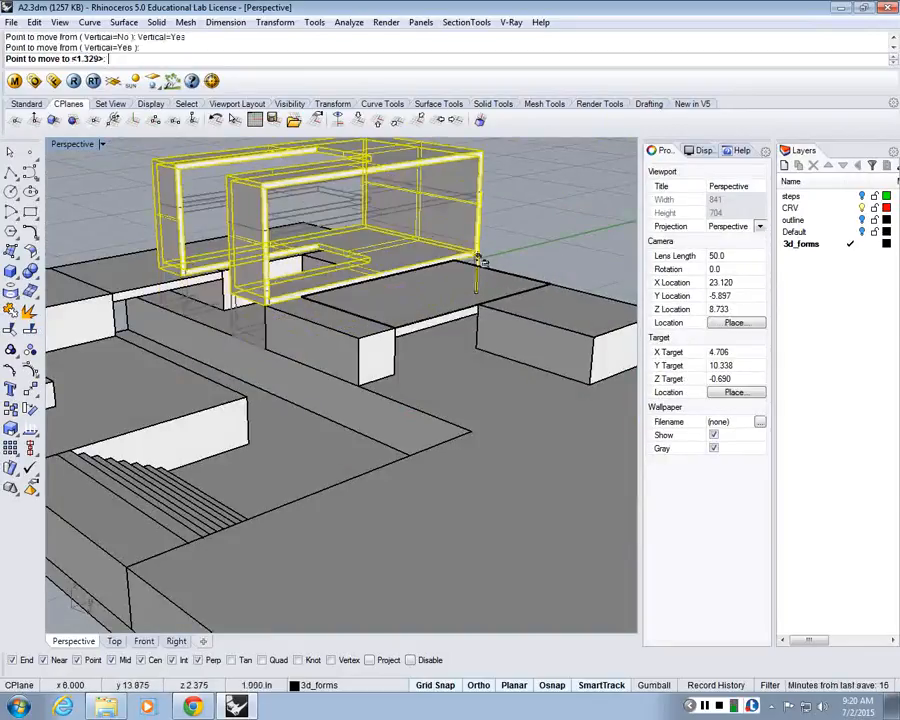
pyautogui.scroll(10, 478, 256)
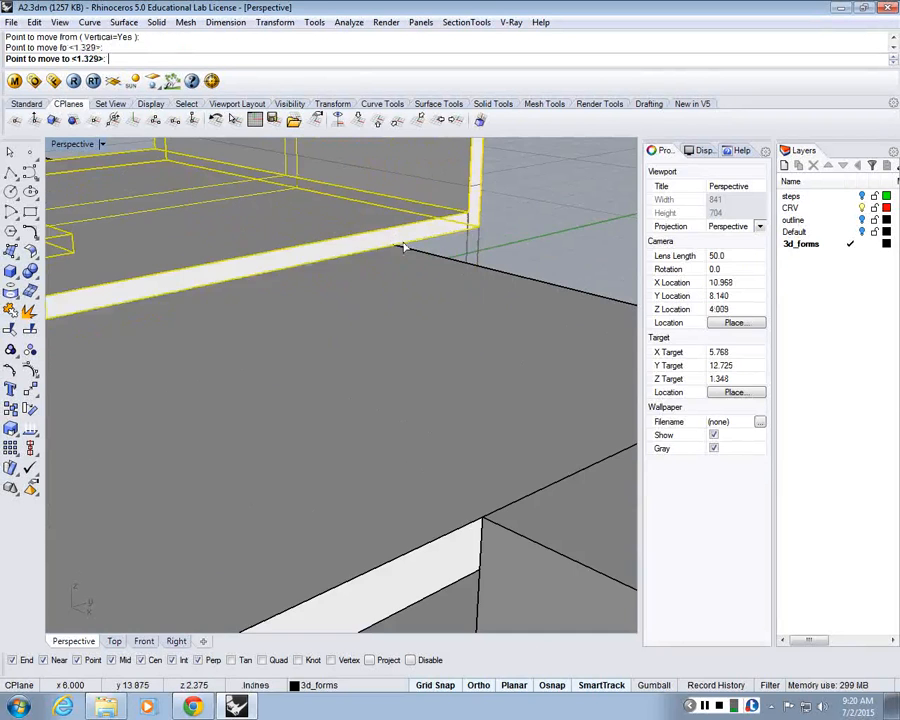
pyautogui.click(404, 247)
pyautogui.scroll(-10, 314, 308)
# Step: Move the raised U-shaped frame about 0.875 inch inward so its closed end lines up with the model's outer edge
pyautogui.scroll(8, 337, 301)
pyautogui.write('m')
pyautogui.press('Return')
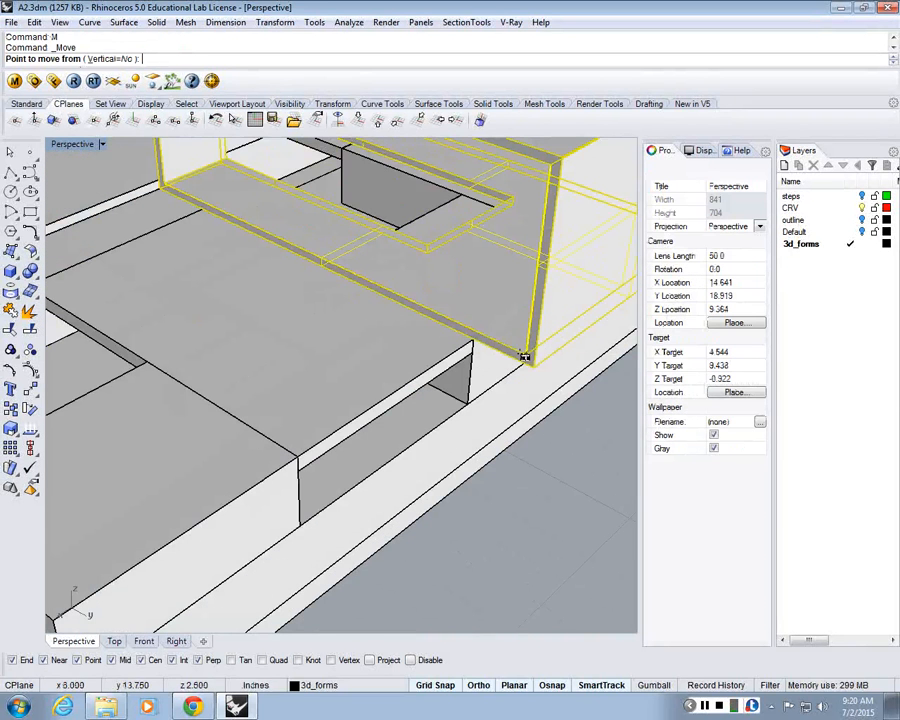
pyautogui.click(534, 366)
pyautogui.click(486, 345)
pyautogui.scroll(-10, 486, 345)
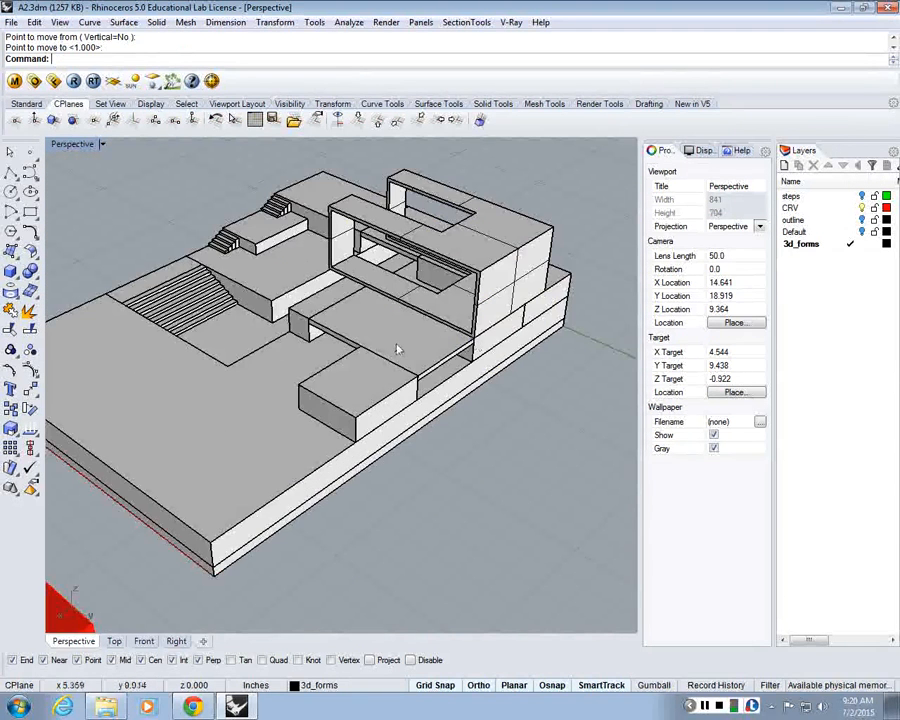
# Step: Shift the U-shaped frame 0.25 inch sideways so its leg's inner corner lines up with the edge of the block beside the court
pyautogui.scroll(-4, 396, 347)
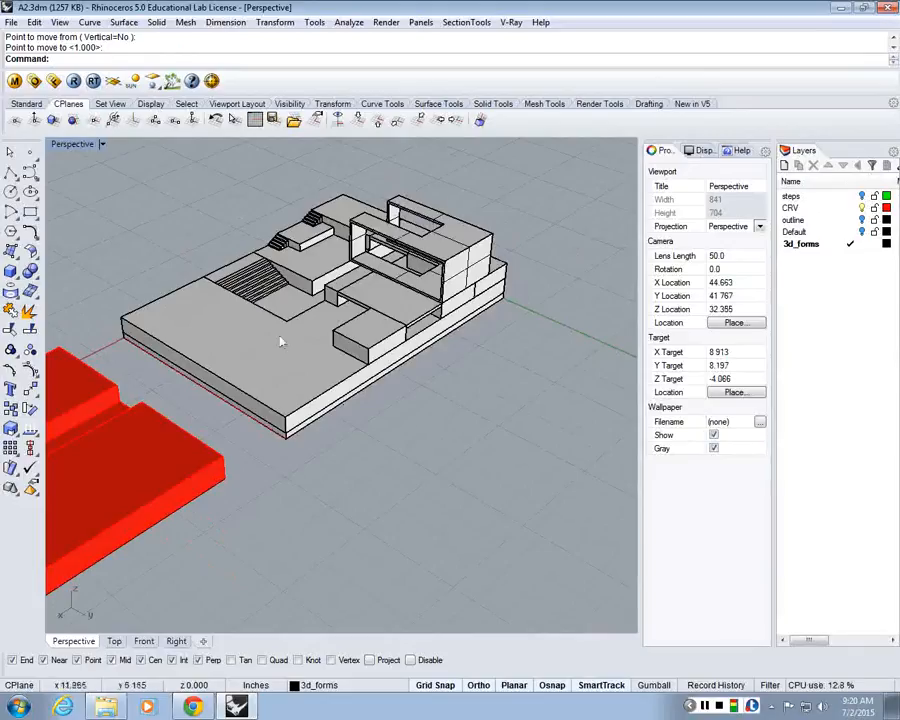
pyautogui.moveTo(283, 341); pyautogui.dragTo(274, 269, button='right')
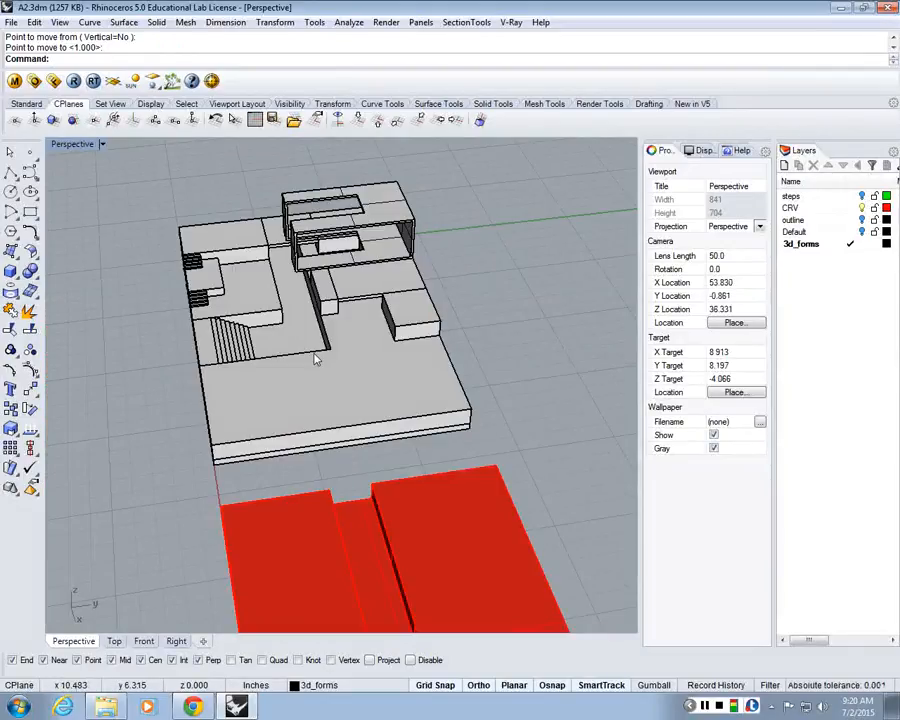
pyautogui.moveTo(362, 384); pyautogui.dragTo(424, 373, button='right')
pyautogui.scroll(4, 287, 280)
pyautogui.moveTo(270, 290); pyautogui.dragTo(185, 405, button='right')
pyautogui.click(346, 346)
pyautogui.write('m')
pyautogui.press('Return')
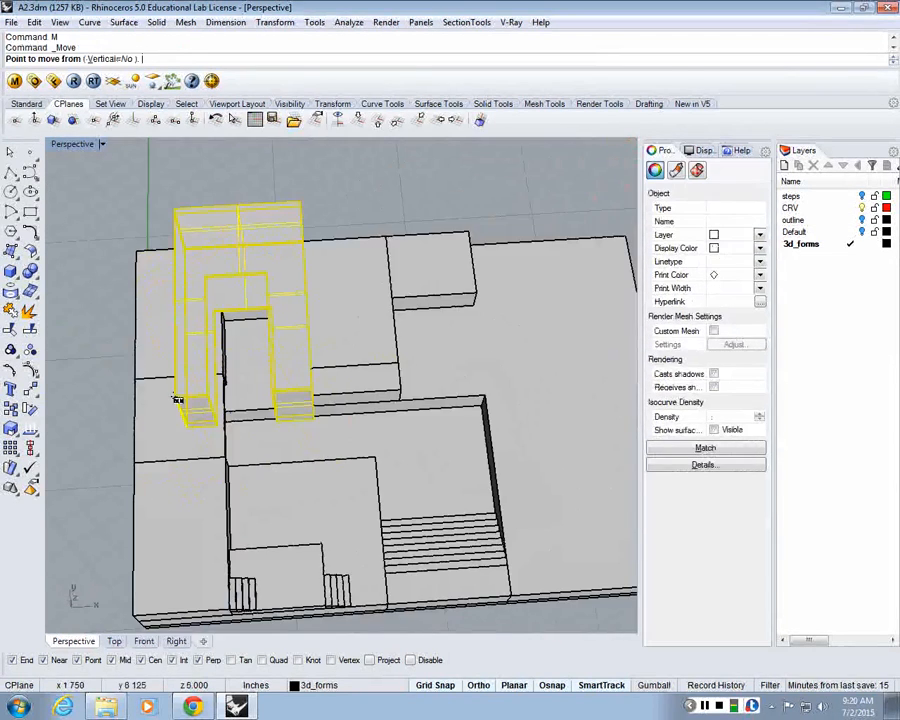
pyautogui.scroll(5, 178, 399)
pyautogui.click(166, 364)
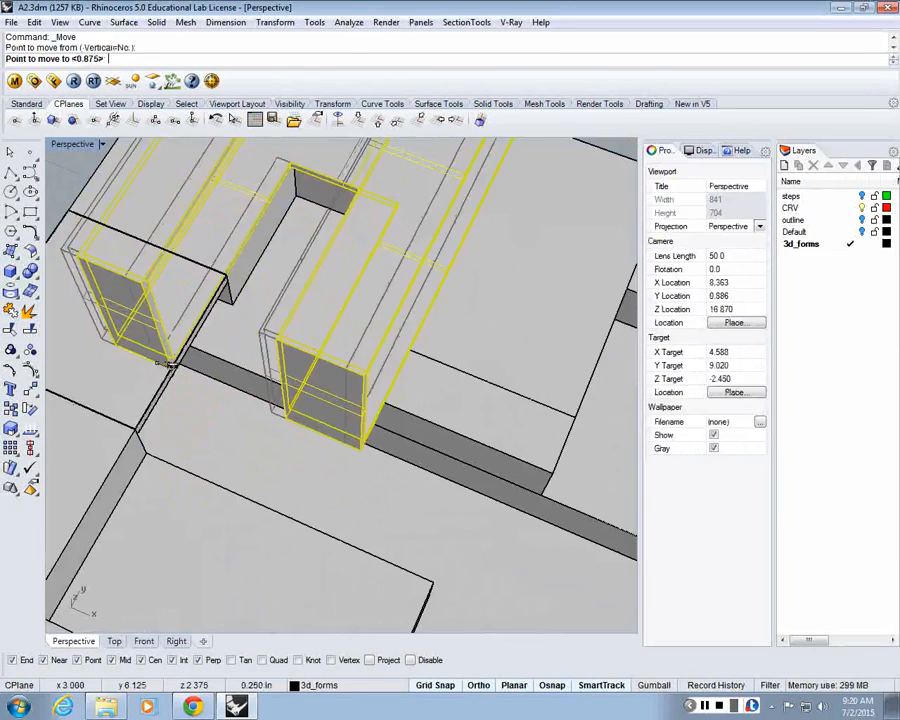
pyautogui.press('Escape')
pyautogui.scroll(-8, 170, 365)
pyautogui.write('m')
pyautogui.press('Return')
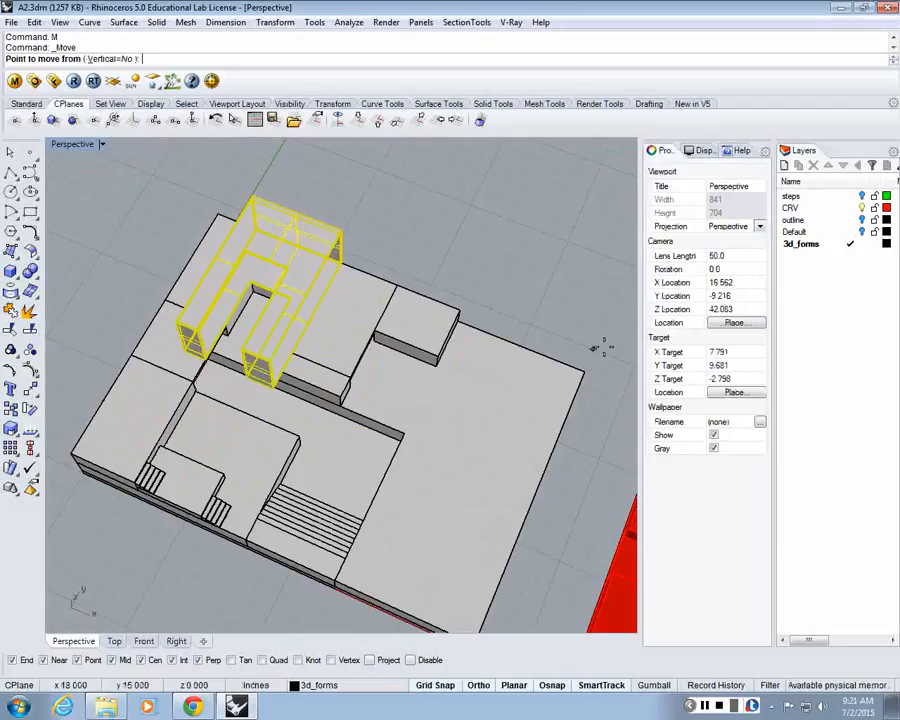
pyautogui.click(595, 348)
pyautogui.write('1')
pyautogui.press('Return')
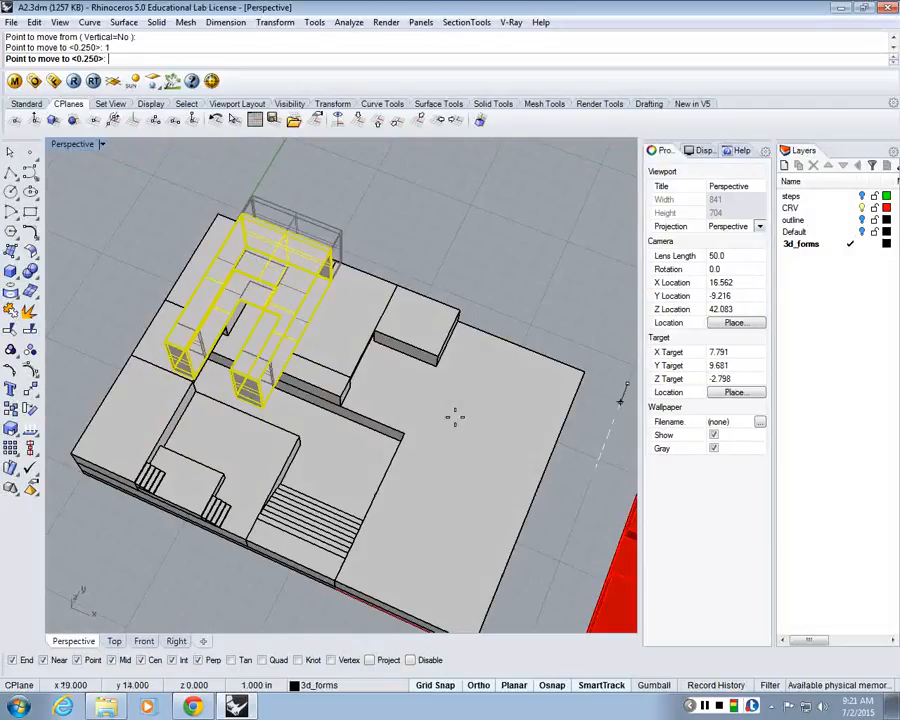
pyautogui.moveTo(454, 416); pyautogui.dragTo(603, 331, button='right')
pyautogui.press('Escape')
pyautogui.write('m')
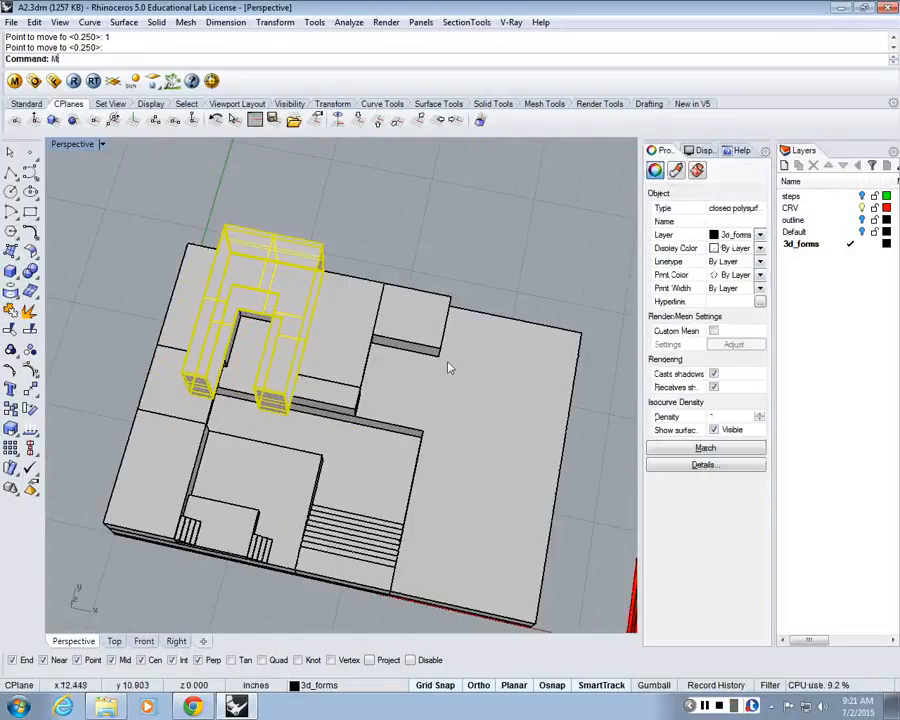
pyautogui.press('Return')
pyautogui.click(617, 333)
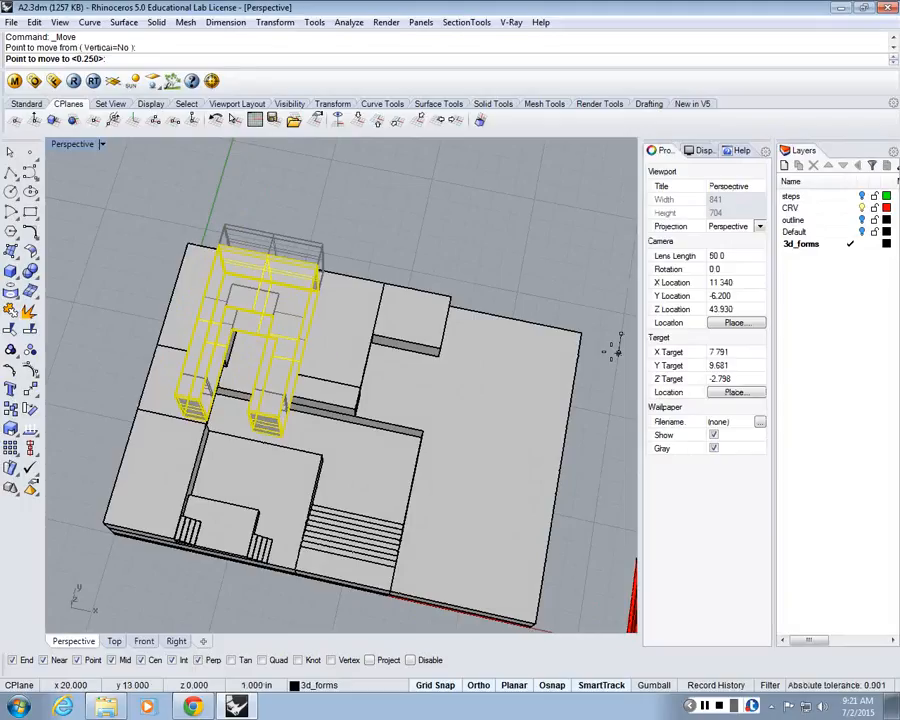
pyautogui.write('5')
pyautogui.press('Return')
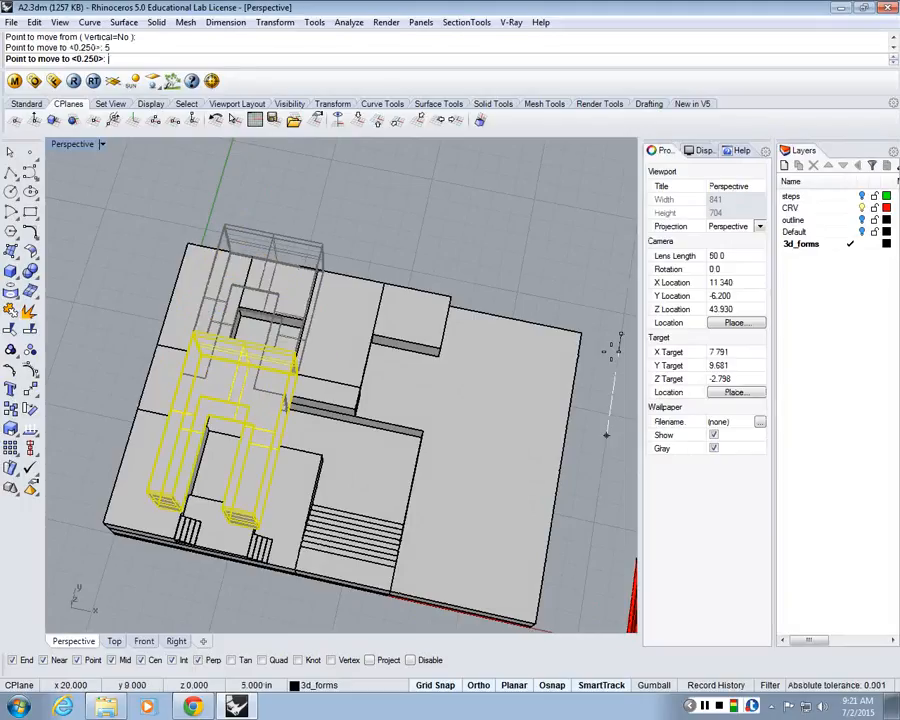
pyautogui.press('Escape')
# Step: Move the U-shaped frame 1 inch inward, away from the model's outer edge and toward the court
pyautogui.press('Return')
pyautogui.click(612, 352)
pyautogui.write('1')
pyautogui.press('Return')
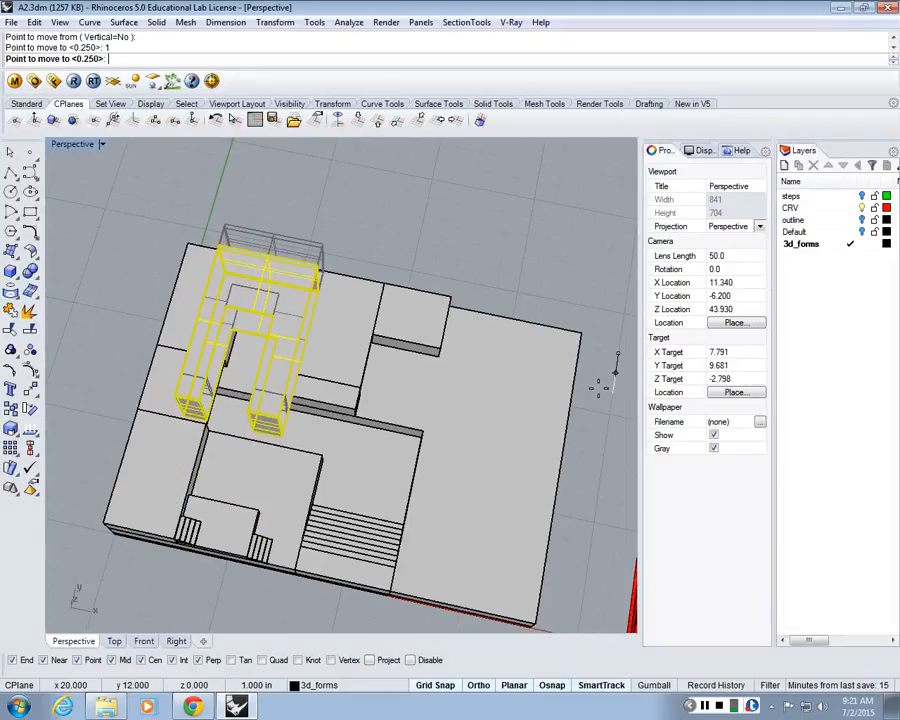
pyautogui.click(618, 476)
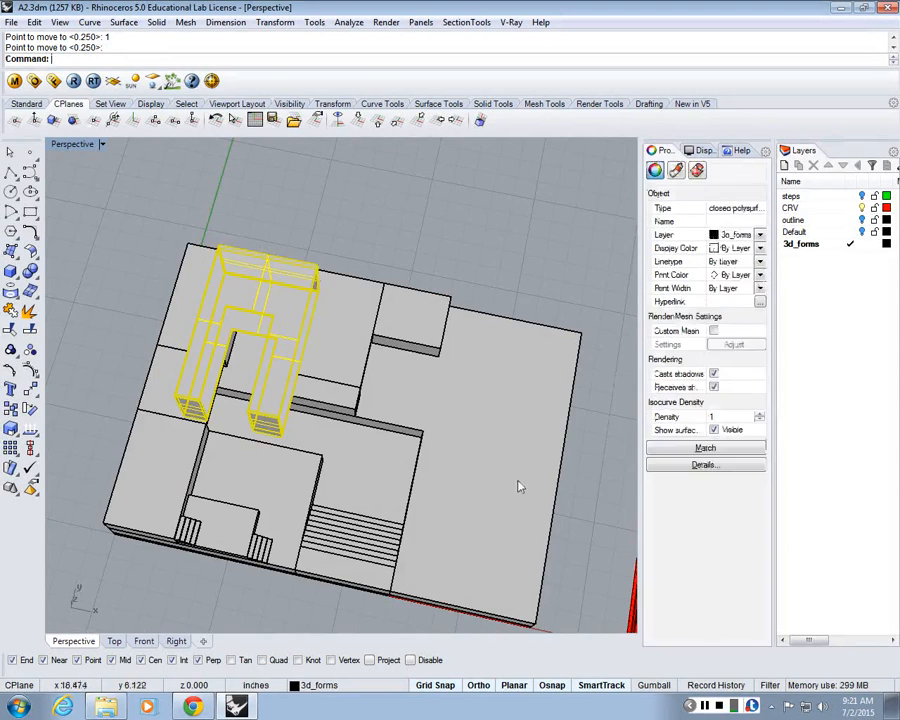
# Step: Group the parts of the long hollow box at the far end of the row of loose forms
pyautogui.moveTo(518, 482); pyautogui.dragTo(190, 412, button='right')
pyautogui.scroll(-12, 190, 412)
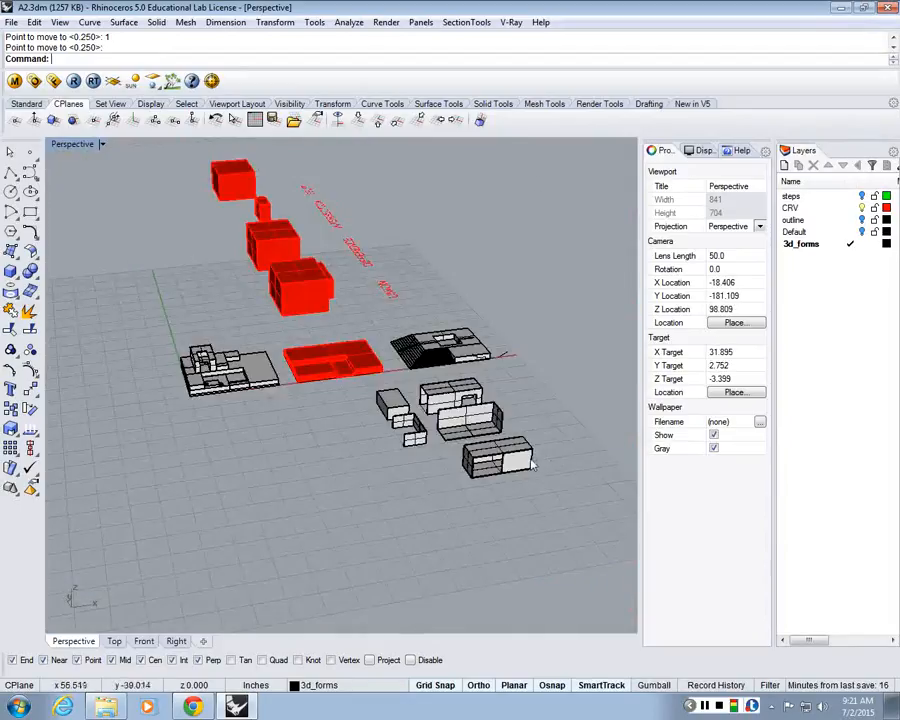
pyautogui.click(532, 463)
pyautogui.click(500, 492)
pyautogui.moveTo(490, 492); pyautogui.dragTo(554, 519, button='right')
pyautogui.moveTo(604, 460); pyautogui.dragTo(549, 370)
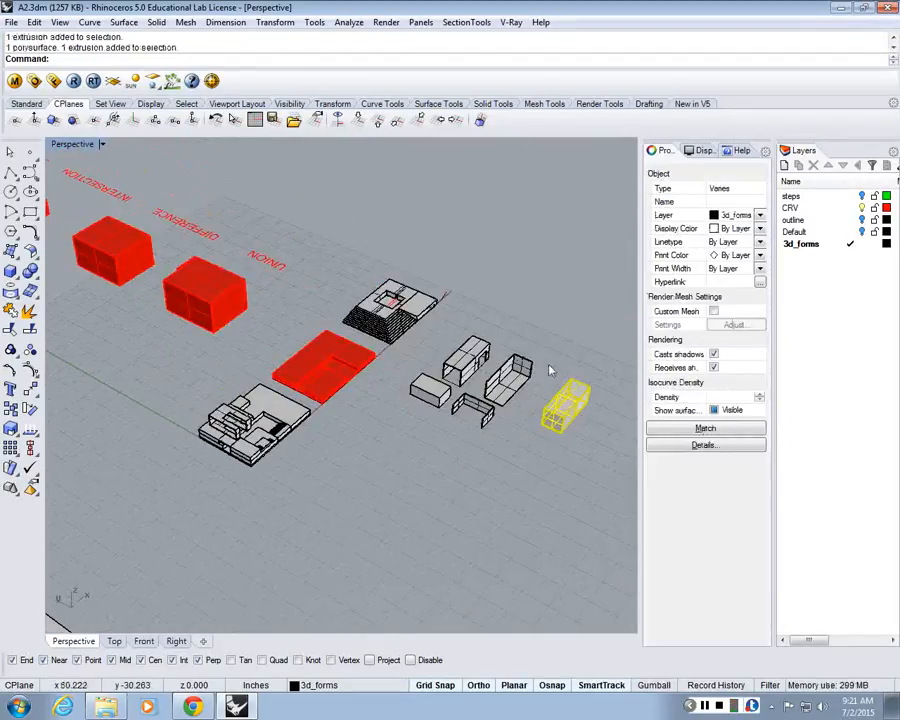
pyautogui.write('Group')
pyautogui.press('Return')
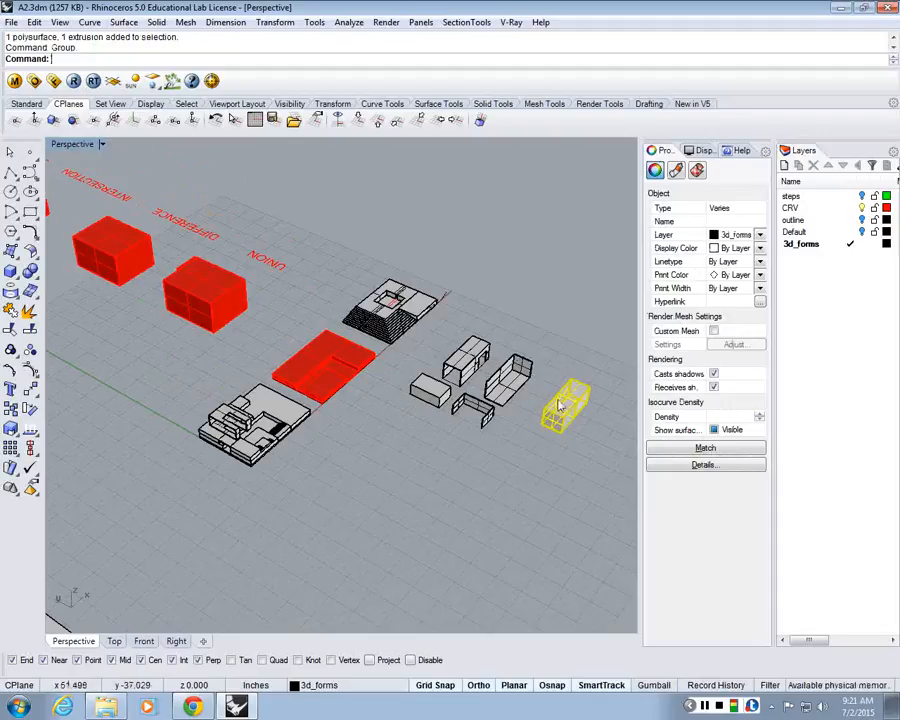
# Step: Move the grouped hollow box from its lower front corner to the rear outer corner of the base model's upper face
pyautogui.write('M')
pyautogui.press('Return')
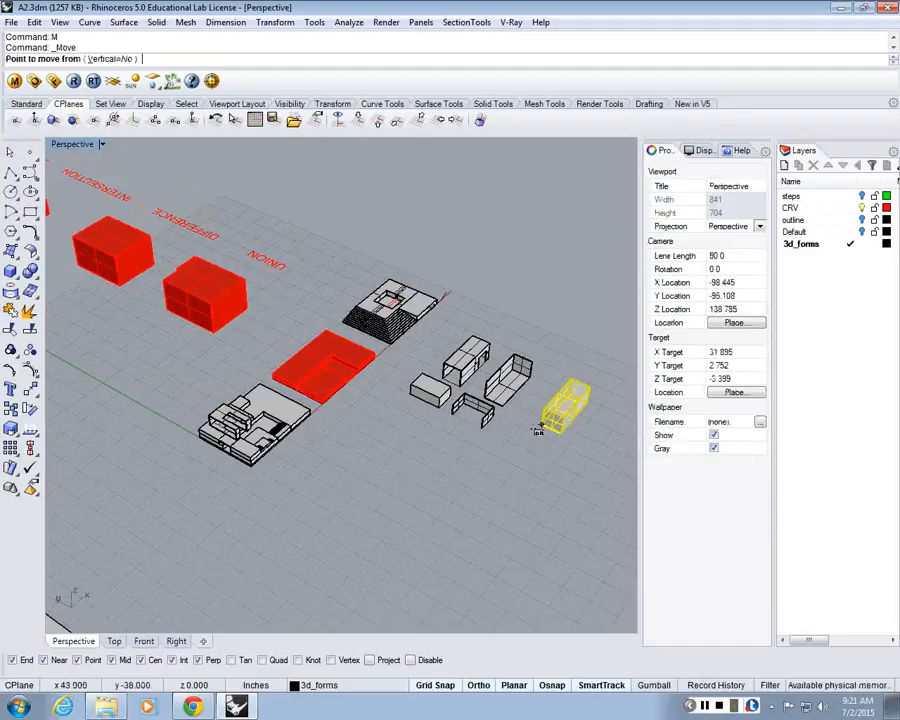
pyautogui.click(540, 428)
pyautogui.scroll(8, 160, 370)
pyautogui.click(410, 398)
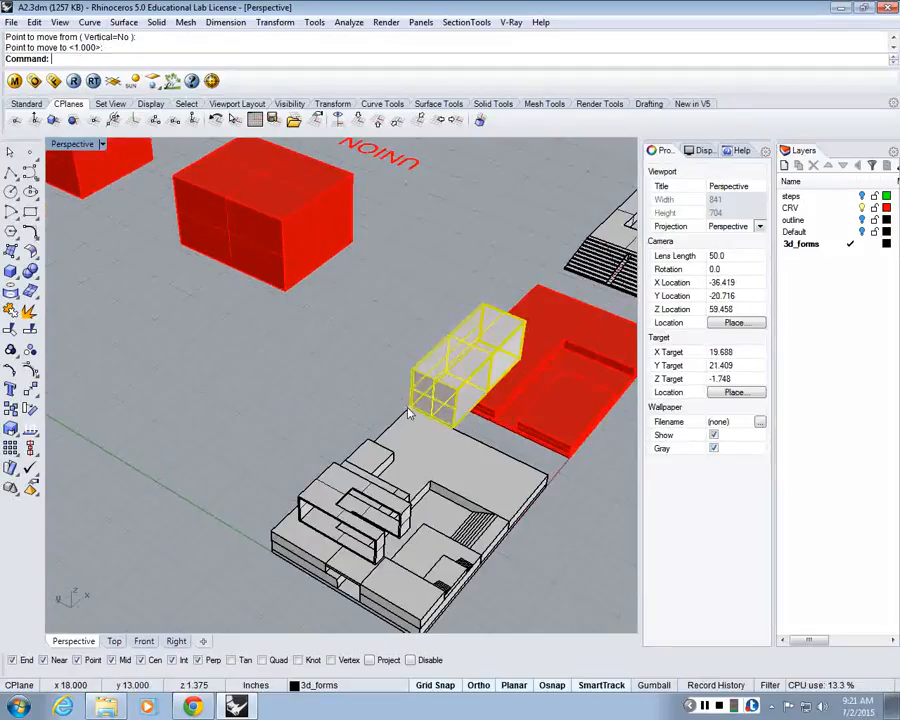
# Step: Rotate the hollow box a quarter turn about the base model's corner so it lies lengthwise on the base
pyautogui.moveTo(410, 398); pyautogui.dragTo(518, 432, button='right')
pyautogui.write('Rota')
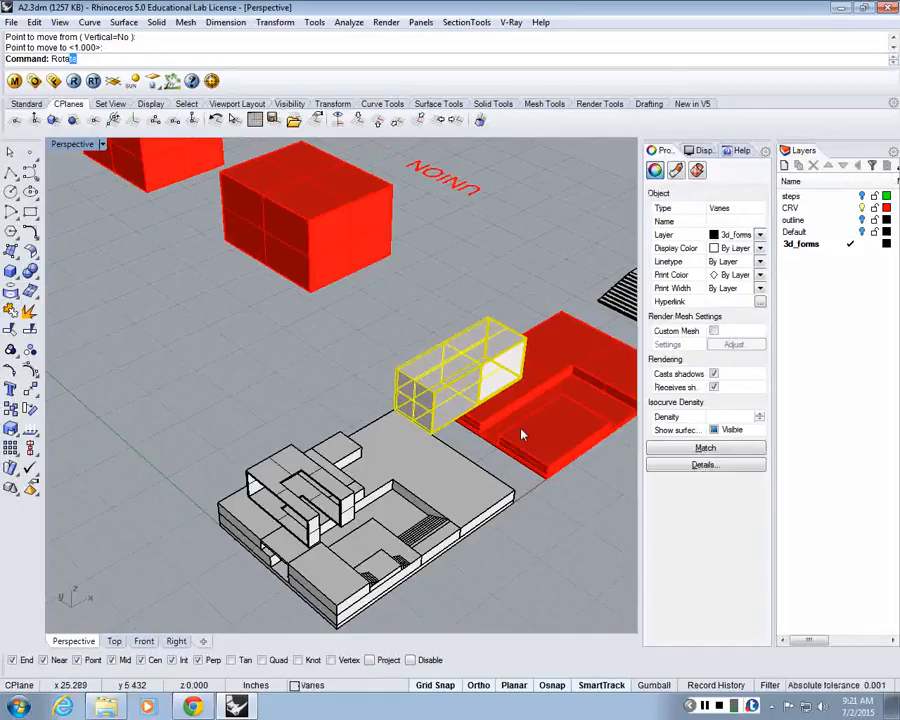
pyautogui.press('Return')
pyautogui.click(366, 420)
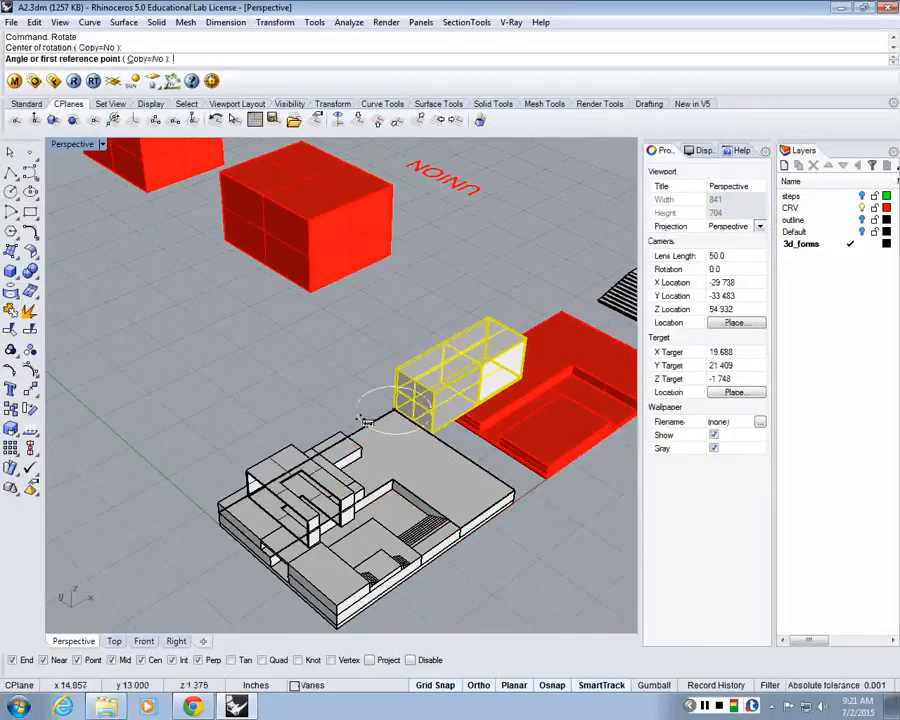
pyautogui.click(366, 420)
pyautogui.click(323, 371)
# Step: Raise the hollow box with Move's Vertical option set to Yes, up to the top of the small raised block on the rear edge
pyautogui.moveTo(452, 468); pyautogui.dragTo(396, 382, button='right')
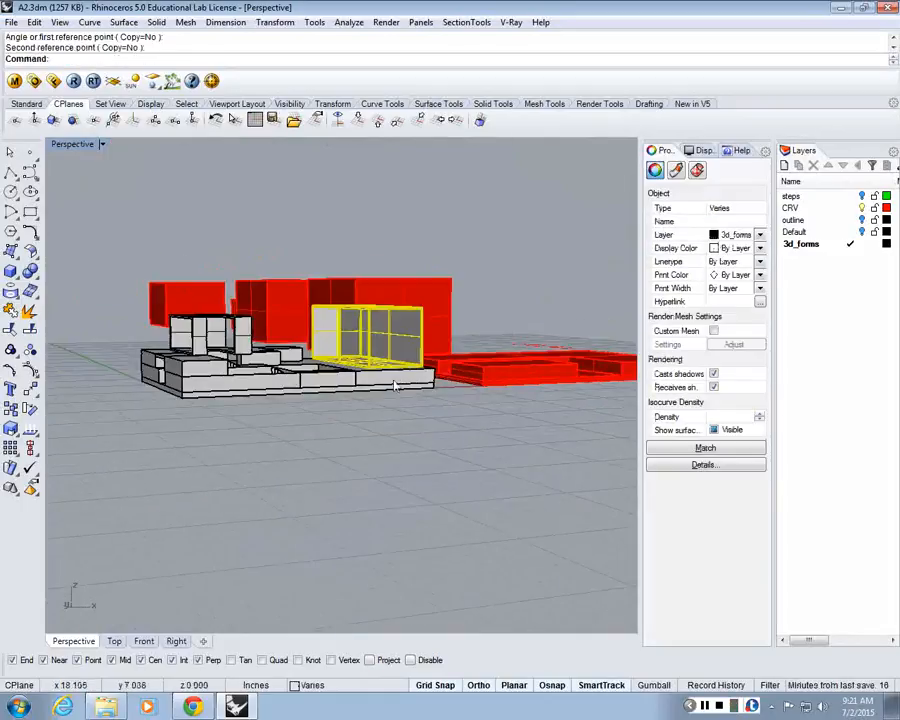
pyautogui.scroll(6, 354, 342)
pyautogui.write('M')
pyautogui.press('Return')
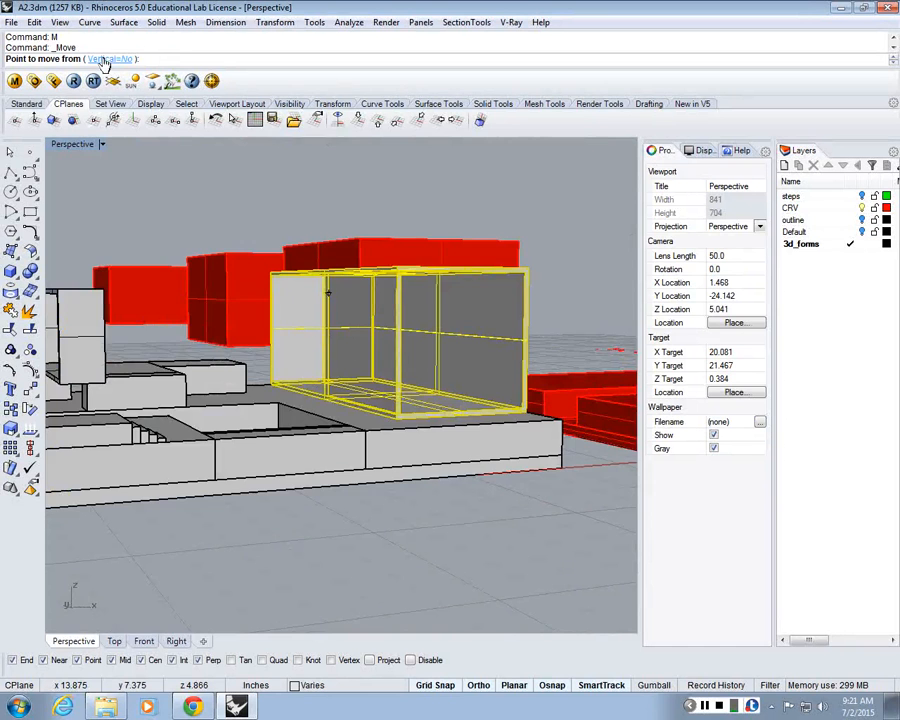
pyautogui.click(104, 62)
pyautogui.moveTo(290, 405); pyautogui.dragTo(324, 458, button='right')
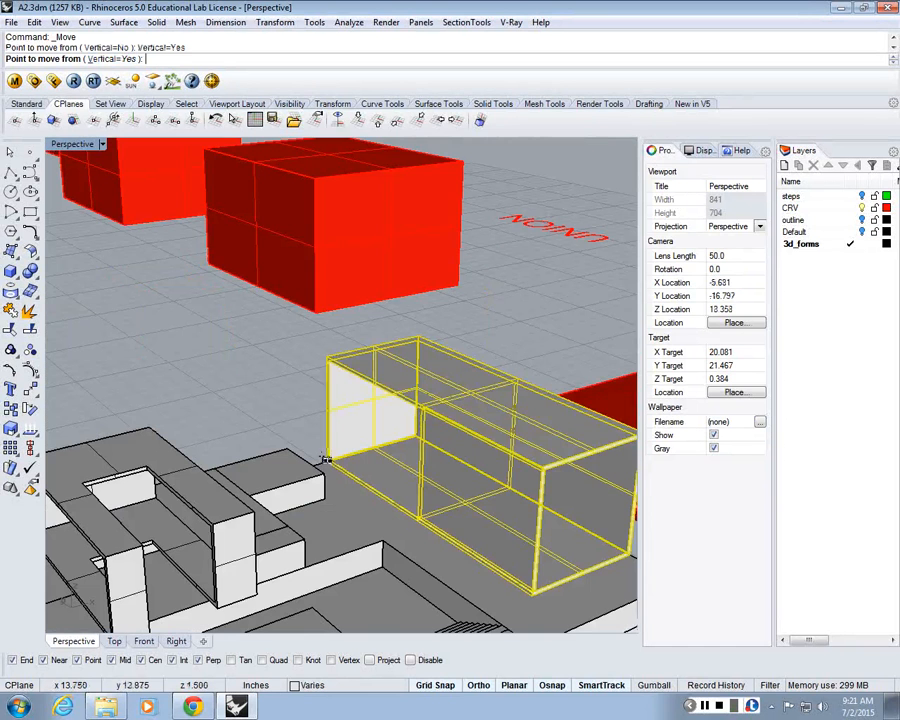
pyautogui.click(533, 601)
pyautogui.click(288, 447)
# Step: Stretch the small raised block along the rear edge with Scale1D so it reaches the model's outer corner beneath the hollow box
pyautogui.moveTo(468, 530); pyautogui.dragTo(340, 520, button='right')
pyautogui.click(239, 492)
pyautogui.click(332, 424)
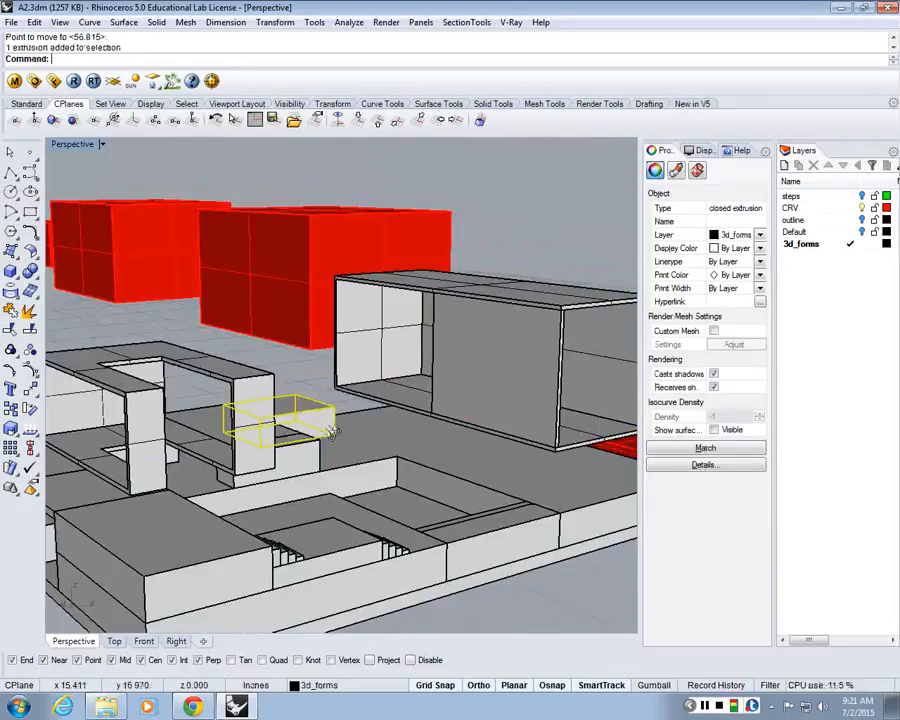
pyautogui.moveTo(332, 426); pyautogui.dragTo(386, 510, button='right')
pyautogui.scroll(4, 486, 420)
pyautogui.write('Scale1D')
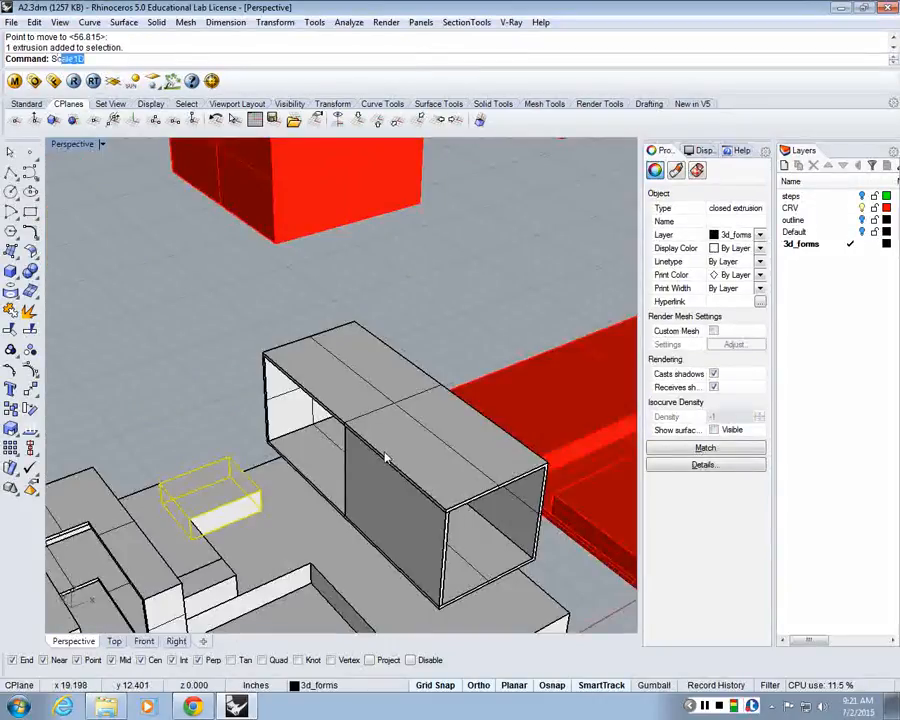
pyautogui.press('Return')
pyautogui.scroll(2, 153, 484)
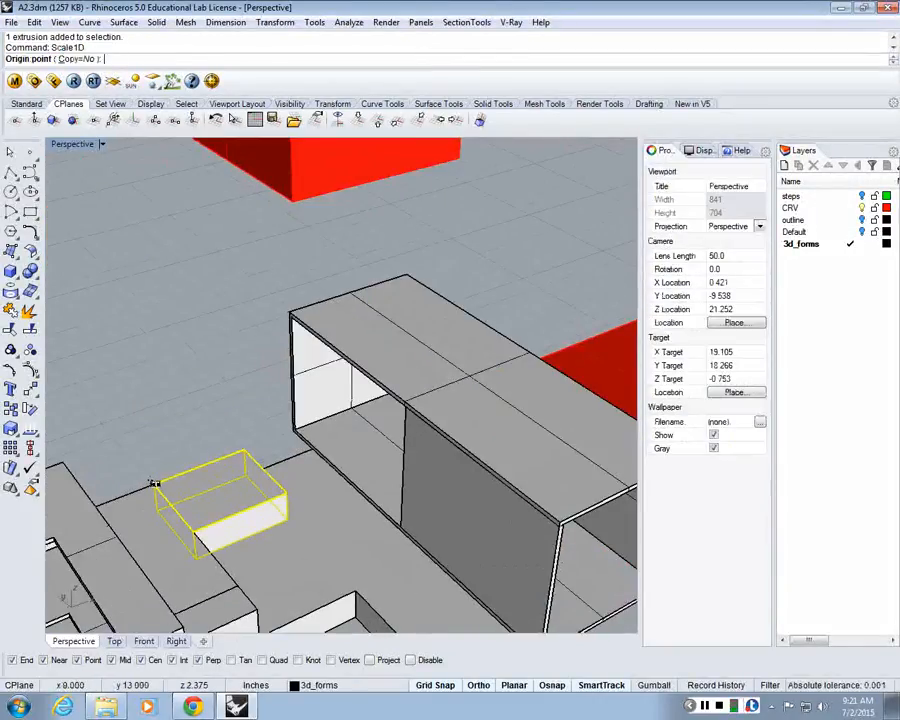
pyautogui.click(153, 484)
pyautogui.click(238, 450)
pyautogui.moveTo(241, 452); pyautogui.dragTo(462, 475, button='right')
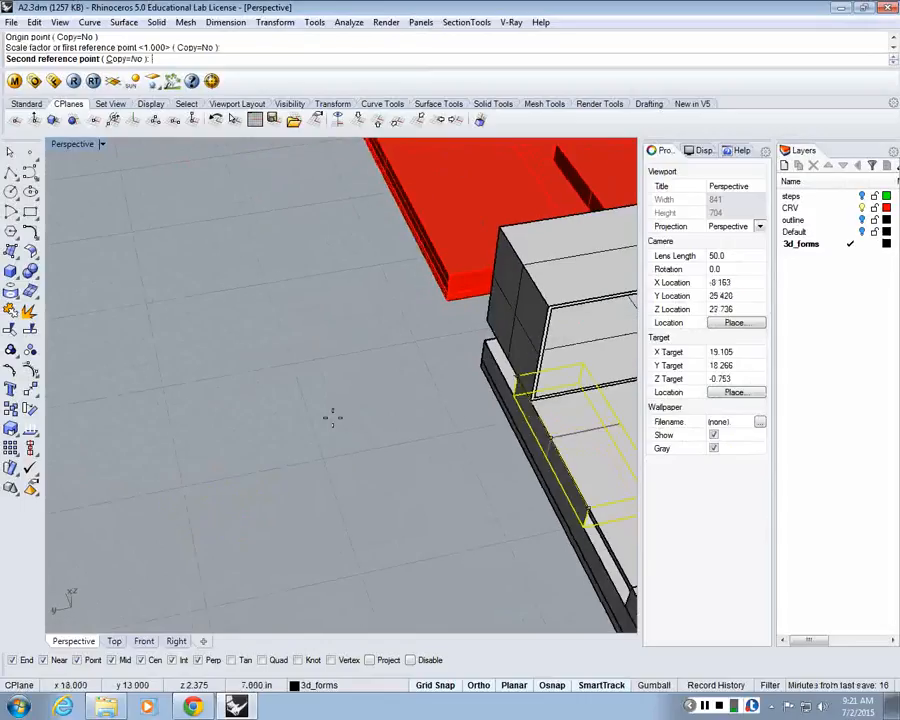
pyautogui.scroll(-4, 332, 418)
pyautogui.moveTo(332, 418); pyautogui.dragTo(545, 438, button='right')
pyautogui.click(400, 325)
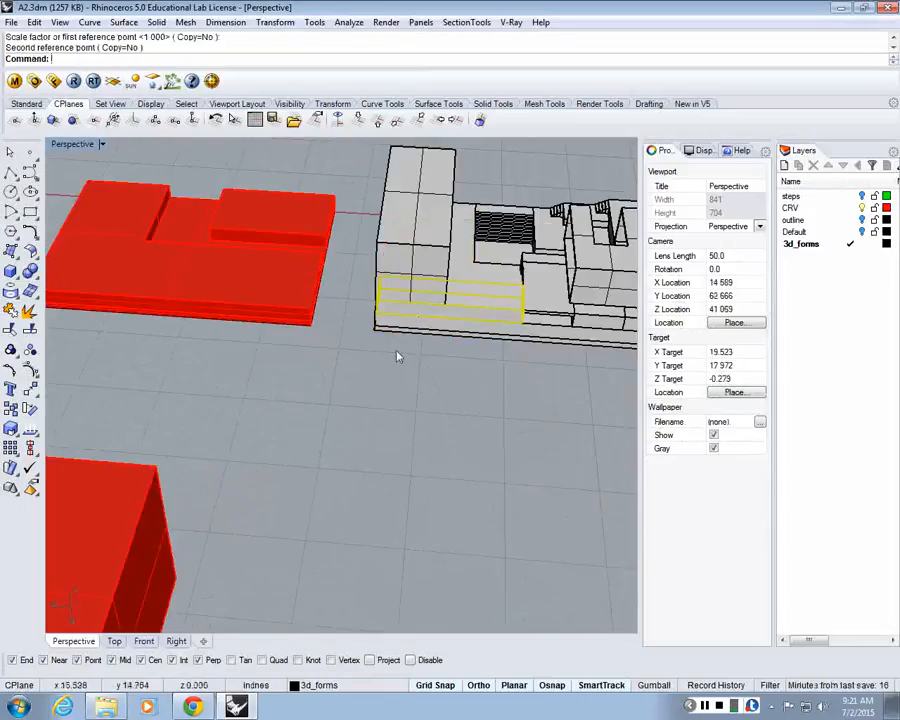
pyautogui.click(410, 404)
# Step: Move the hollow box about 1.816 inches inward along the stretched block, toward the stair court
pyautogui.moveTo(410, 404); pyautogui.dragTo(330, 362, button='right')
pyautogui.click(448, 296)
pyautogui.keyDown('shift'); pyautogui.click(450, 262); pyautogui.keyUp('shift')
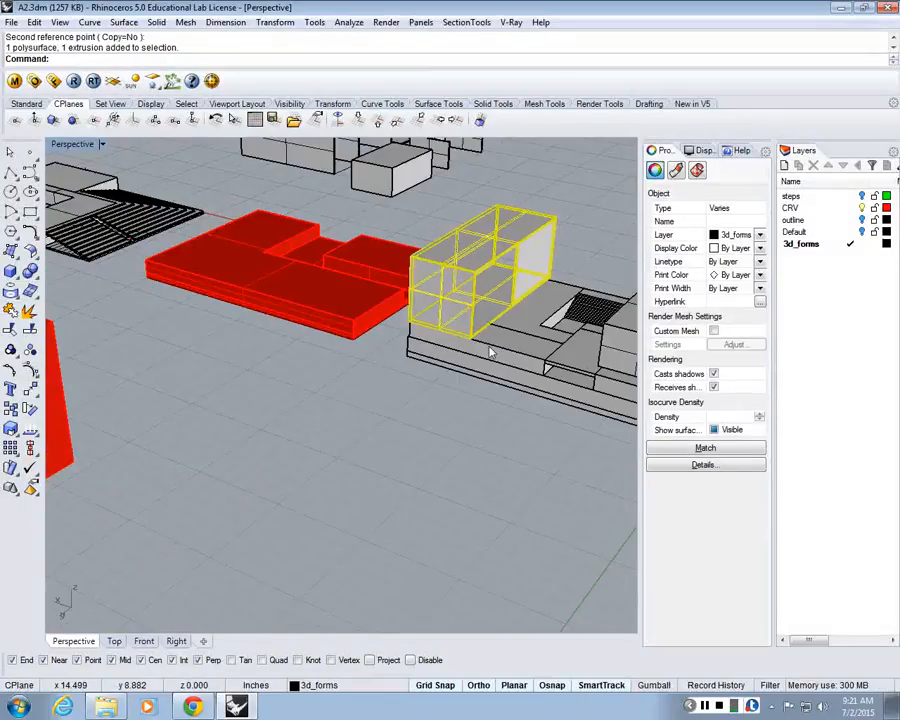
pyautogui.write('M')
pyautogui.press('Return')
pyautogui.moveTo(490, 352); pyautogui.dragTo(217, 360, button='right')
pyautogui.scroll(3, 250, 470)
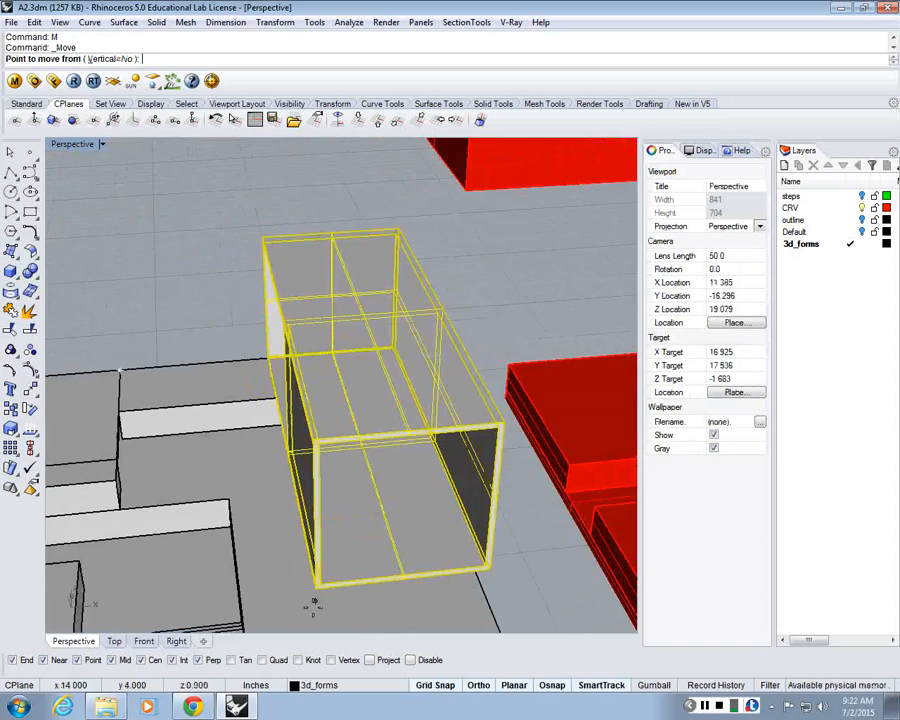
pyautogui.click(314, 598)
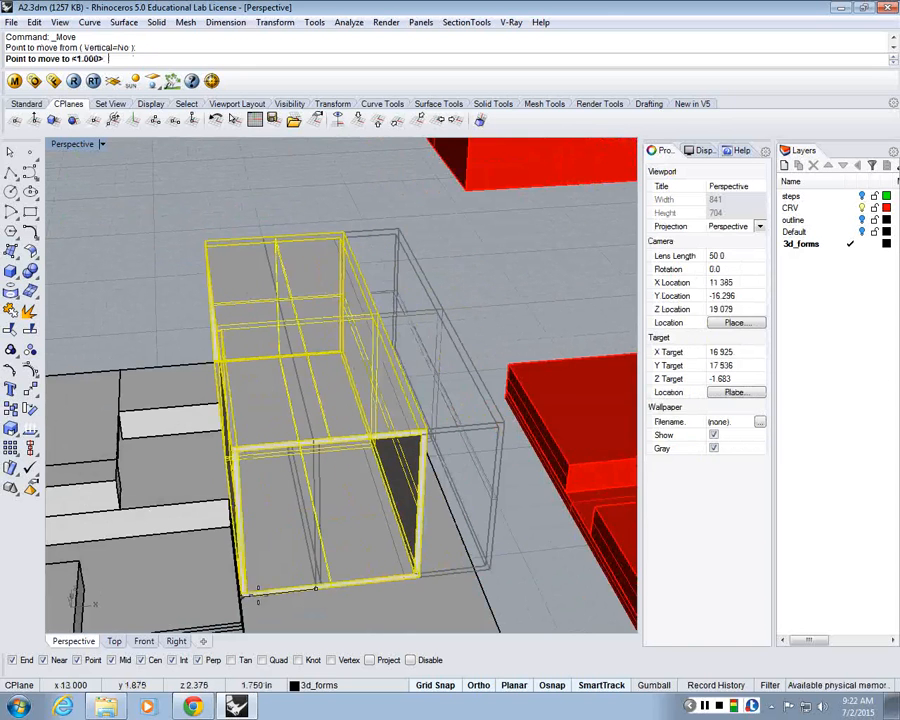
pyautogui.click(239, 596)
pyautogui.moveTo(292, 609); pyautogui.dragTo(364, 584, button='right')
pyautogui.click(435, 514)
# Step: Examine the placed hollow box and U-shaped frame on the base model from several sides
pyautogui.scroll(-7, 435, 508)
pyautogui.moveTo(435, 508); pyautogui.dragTo(300, 575, button='right')
pyautogui.scroll(5, 330, 523)
pyautogui.scroll(2, 285, 492)
pyautogui.moveTo(283, 496); pyautogui.dragTo(143, 536, button='right')
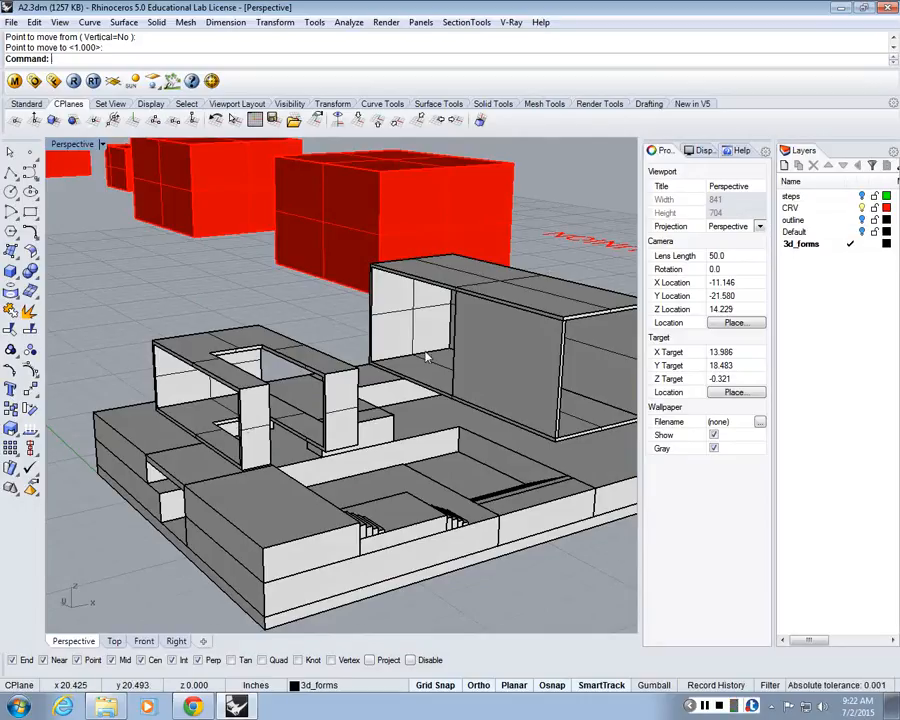
pyautogui.moveTo(452, 436)
pyautogui.mouseDown(button='right')
pyautogui.moveTo(400, 424)
pyautogui.moveTo(440, 432)
pyautogui.mouseUp(button='right')
pyautogui.scroll(-4, 399, 422)
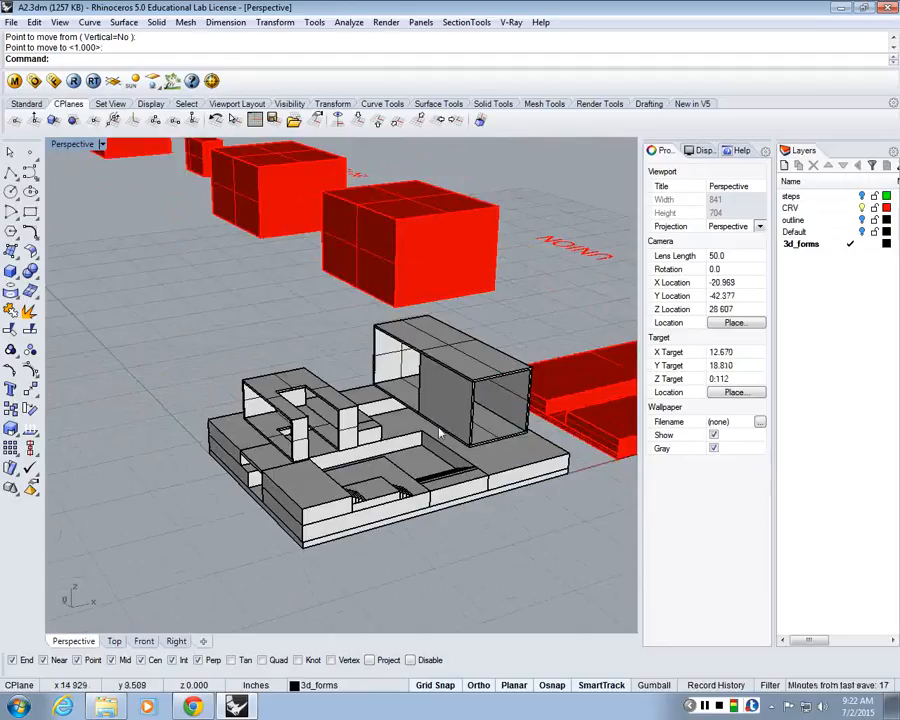
# Step: Copy the small block under the U-shaped frame from its lower corner to the hollow box's bottom outer corner
pyautogui.scroll(5, 440, 432)
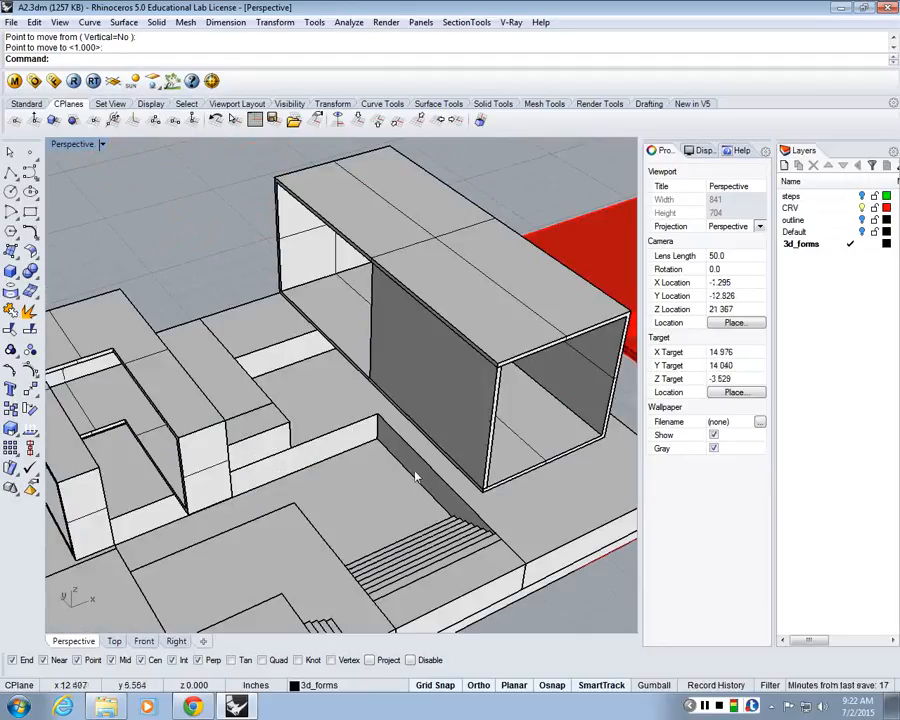
pyautogui.click(270, 442)
pyautogui.write('Cop')
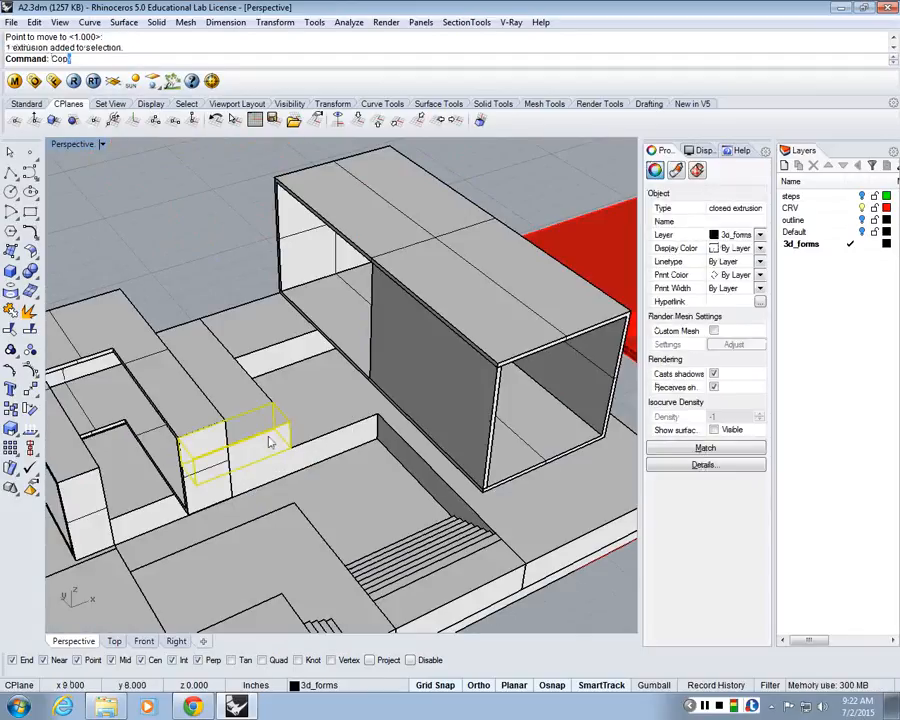
pyautogui.write('y')
pyautogui.press('Return')
pyautogui.click(289, 450)
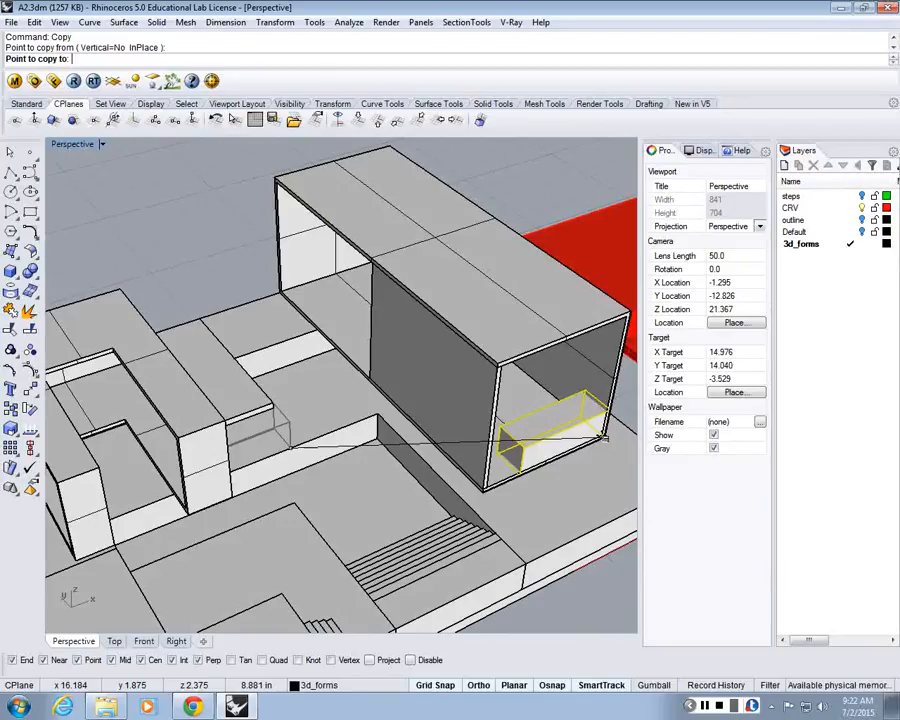
pyautogui.click(603, 437)
pyautogui.press('Return')
# Step: Lower the copied block by its own height with Move's Vertical option set to Yes, so its top meets the hollow box's base
pyautogui.moveTo(605, 468); pyautogui.dragTo(430, 402, button='right')
pyautogui.click(420, 397)
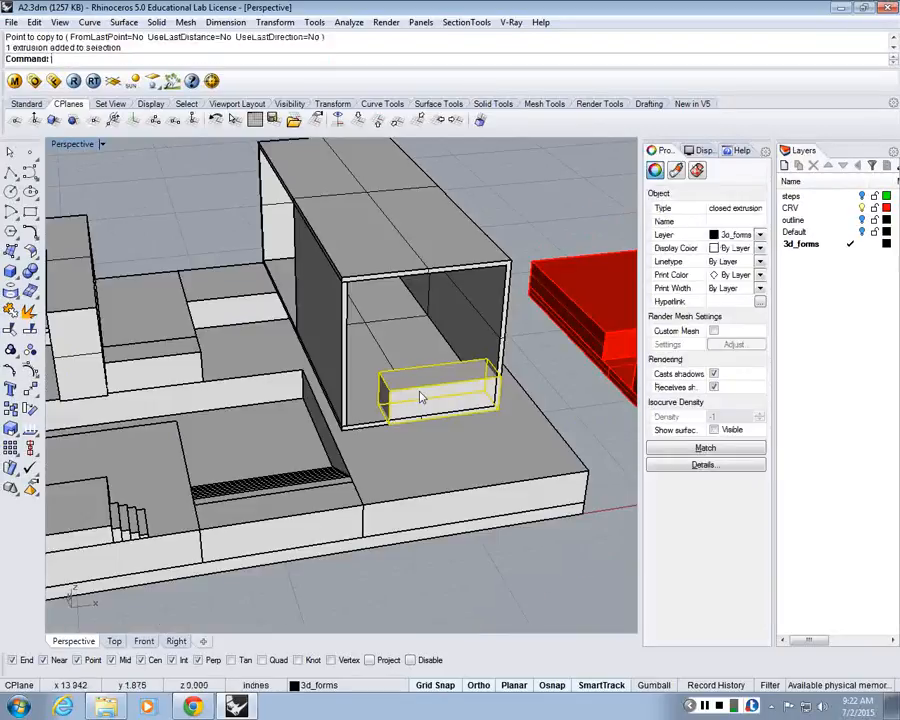
pyautogui.write('m')
pyautogui.press('Return')
pyautogui.click(104, 58)
pyautogui.scroll(3, 456, 366)
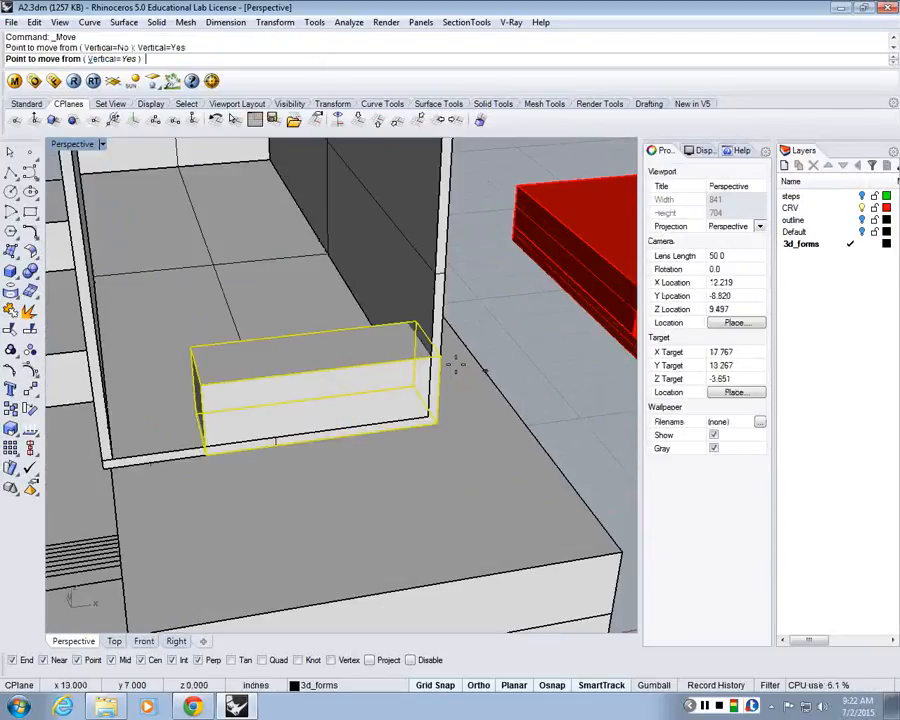
pyautogui.click(435, 358)
pyautogui.click(437, 427)
pyautogui.scroll(-10, 437, 427)
pyautogui.click(450, 530)
# Step: Stretch the copied support block lengthwise beneath the hollow box with Scale1D, as far as a corner of the court
pyautogui.moveTo(450, 530); pyautogui.dragTo(215, 552, button='right')
pyautogui.scroll(4, 174, 500)
pyautogui.click(143, 340)
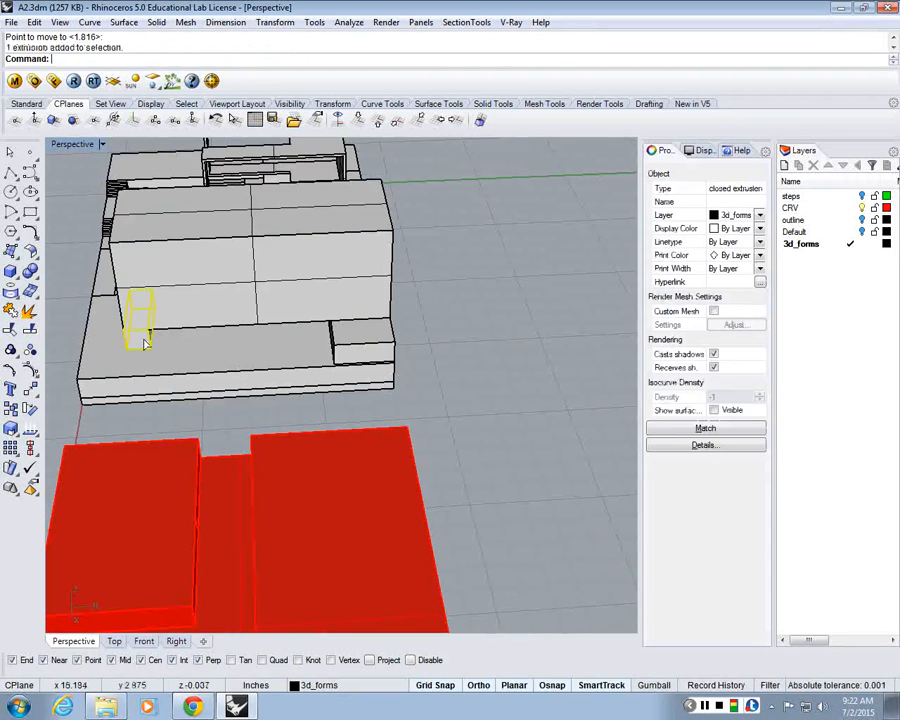
pyautogui.write('sc')
pyautogui.press('Return')
pyautogui.click(127, 349)
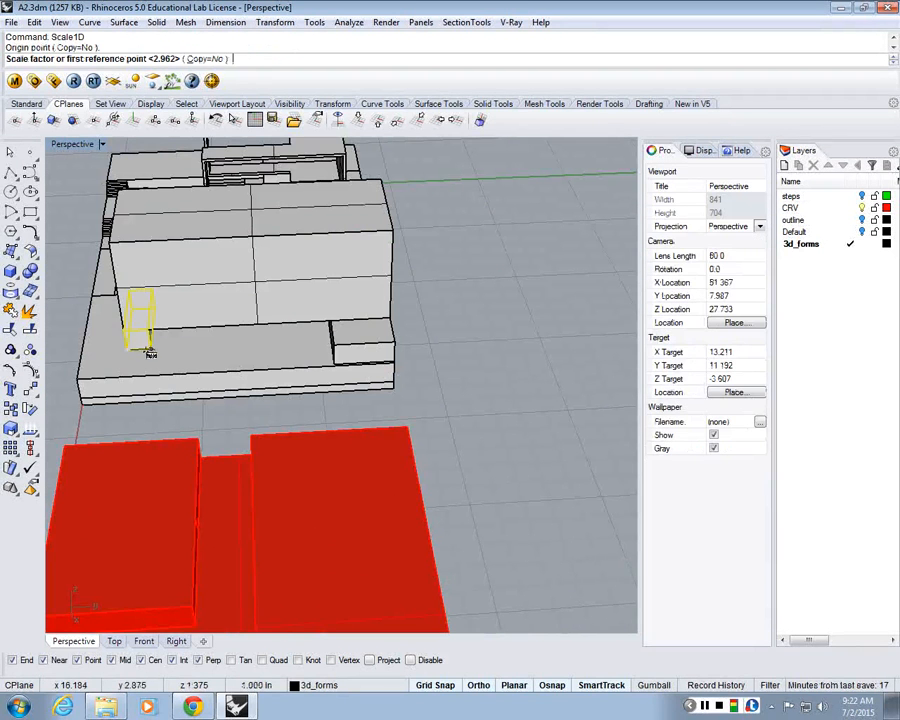
pyautogui.click(151, 351)
pyautogui.moveTo(154, 352); pyautogui.dragTo(269, 412, button='right')
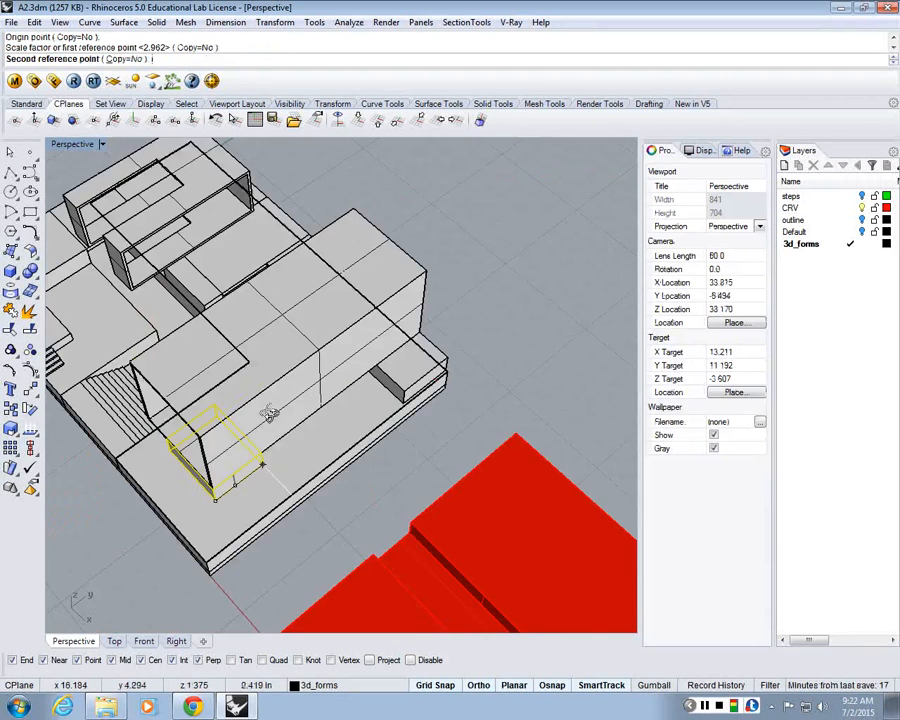
pyautogui.click(156, 329)
pyautogui.moveTo(197, 482); pyautogui.dragTo(564, 498, button='right')
pyautogui.press('Escape')
# Step: Ungroup the hollow box and the panel that closes part of its long side
pyautogui.click(540, 275)
pyautogui.scroll(5, 540, 272)
pyautogui.moveTo(392, 345); pyautogui.dragTo(388, 247, button='right')
pyautogui.moveTo(394, 295); pyautogui.dragTo(346, 207, button='right')
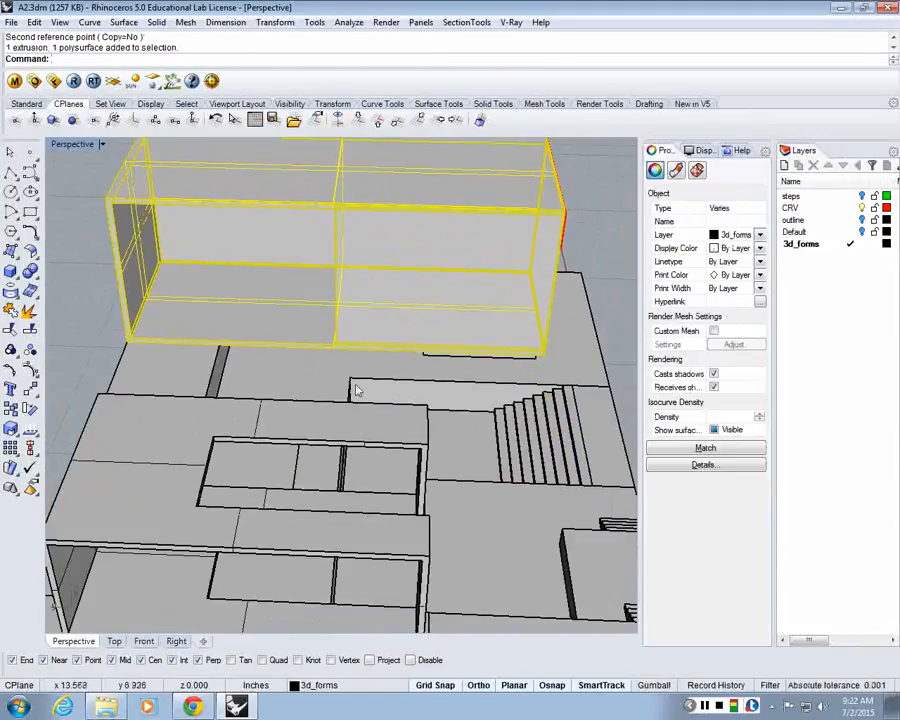
pyautogui.write('Un')
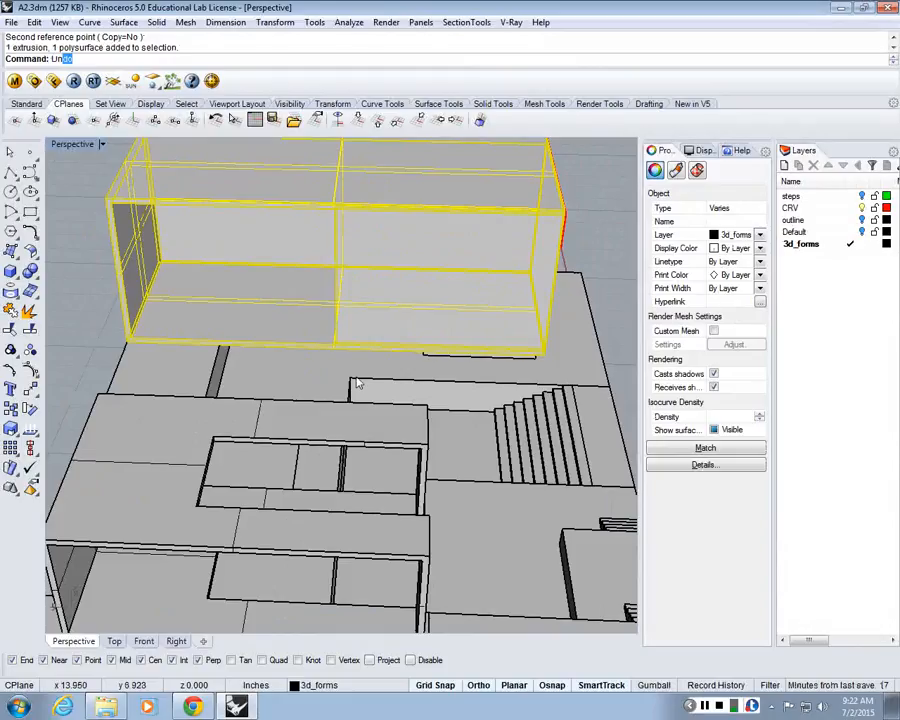
pyautogui.write('h')
pyautogui.press('BackSpace')
pyautogui.write('group')
pyautogui.press('Return')
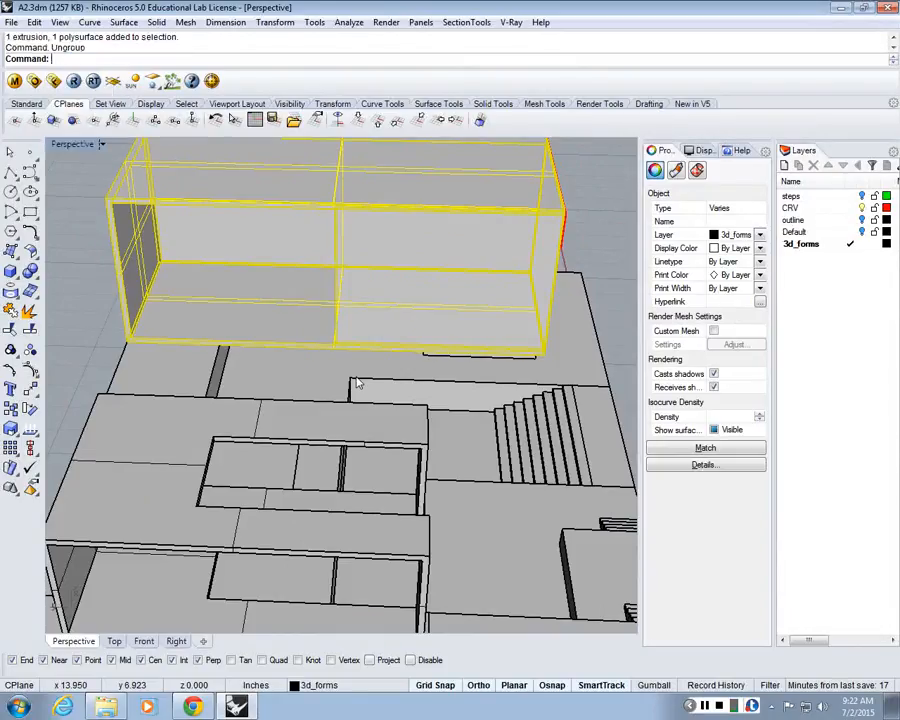
# Step: Shorten the hollow box's side panel with Scale1D from its outer lower corner, aligning its inner edge with the corner of the court
pyautogui.press('Escape')
pyautogui.click(499, 291)
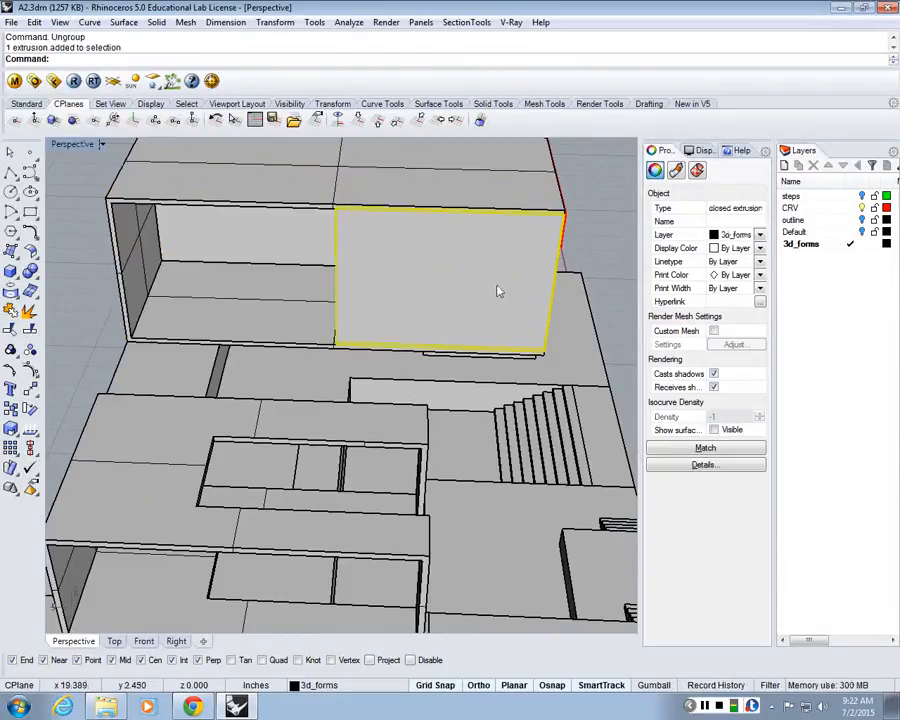
pyautogui.write('Scale1D')
pyautogui.press('Return')
pyautogui.scroll(5, 530, 342)
pyautogui.moveTo(499, 330); pyautogui.dragTo(546, 356, button='right')
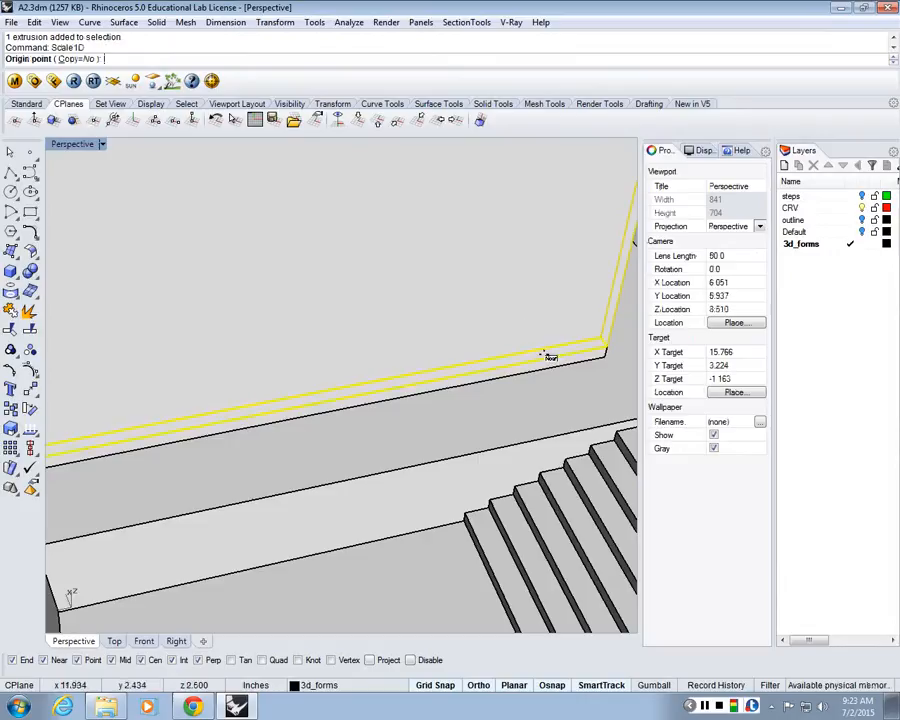
pyautogui.click(605, 345)
pyautogui.scroll(-5, 605, 345)
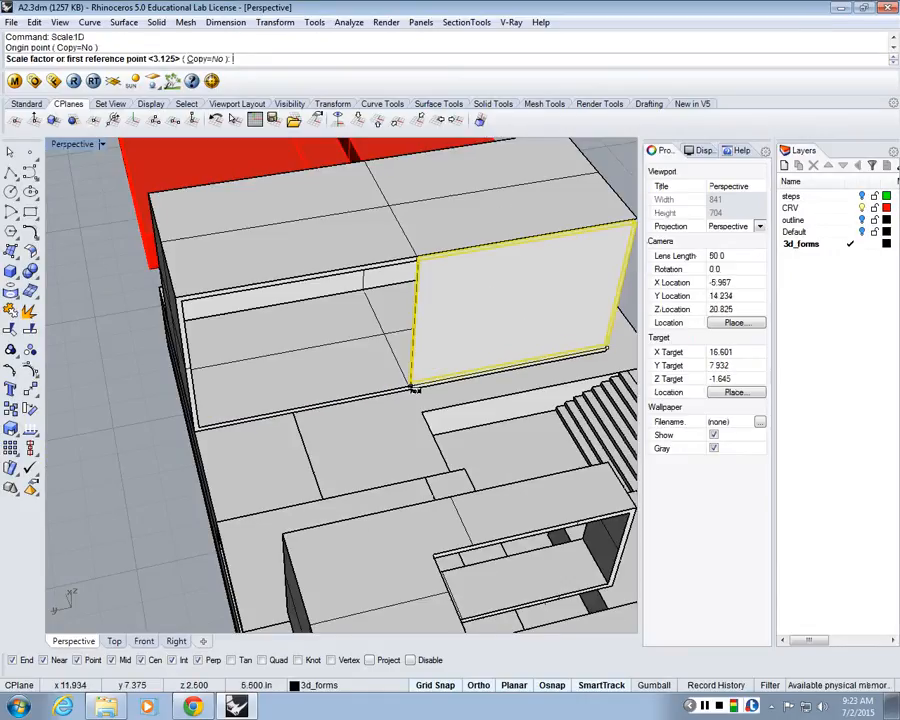
pyautogui.click(412, 386)
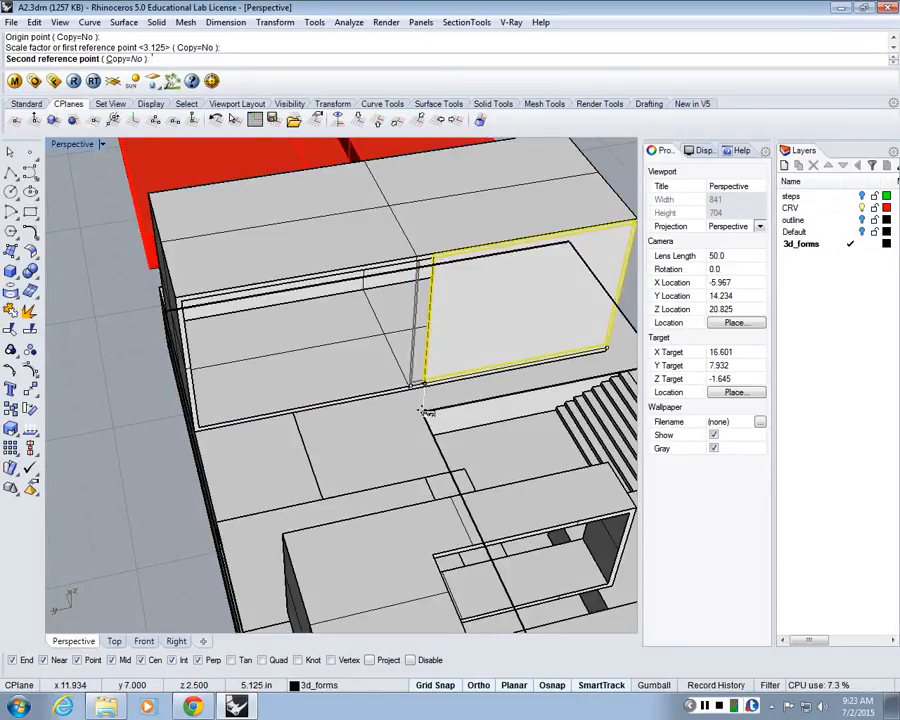
pyautogui.click(424, 410)
pyautogui.click(217, 466)
pyautogui.scroll(-5, 217, 466)
pyautogui.moveTo(335, 442); pyautogui.dragTo(322, 418, button='right')
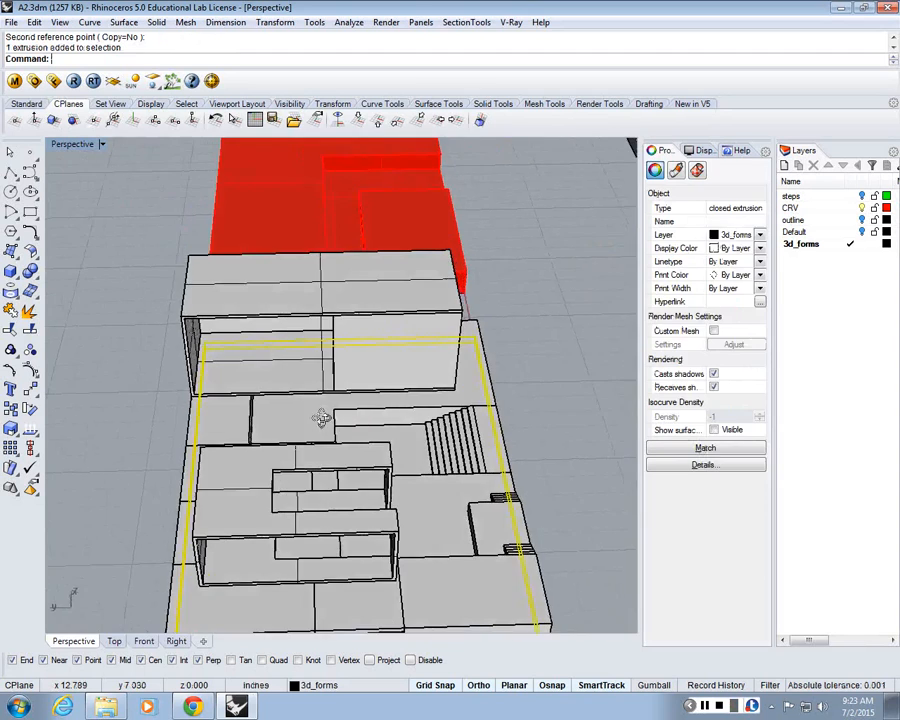
pyautogui.press('Escape')
# Step: Isolate the composed massing model by hiding all other objects in the scene
pyautogui.moveTo(192, 462); pyautogui.dragTo(304, 528, button='right')
pyautogui.scroll(-7, 361, 484)
pyautogui.scroll(2, 510, 418)
pyautogui.keyDown('shift'); pyautogui.moveTo(405, 438); pyautogui.dragTo(438, 394, button='right'); pyautogui.keyUp('shift')
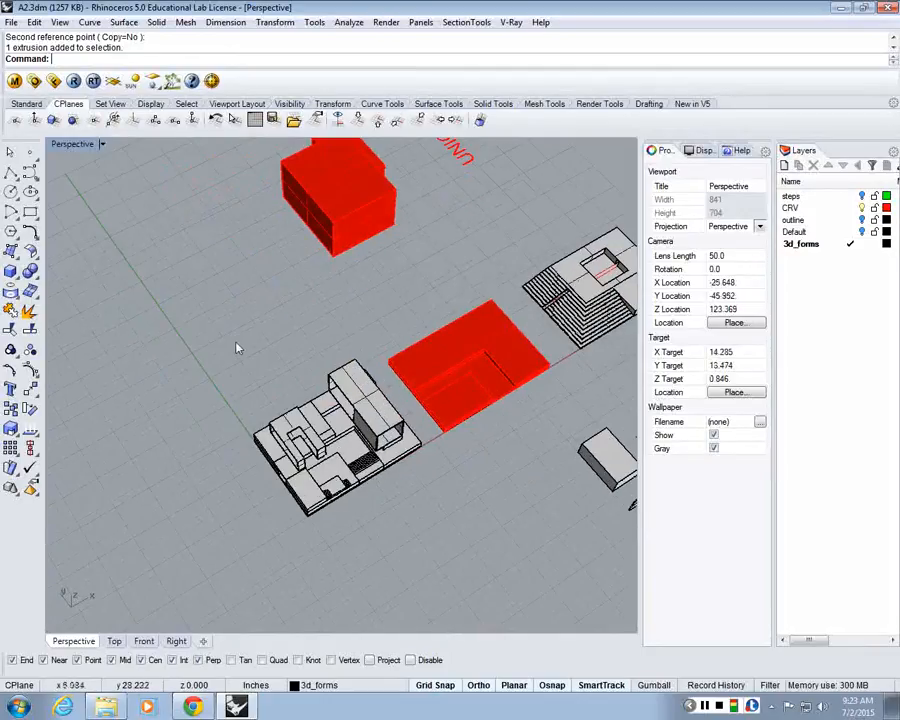
pyautogui.moveTo(237, 346); pyautogui.dragTo(452, 597)
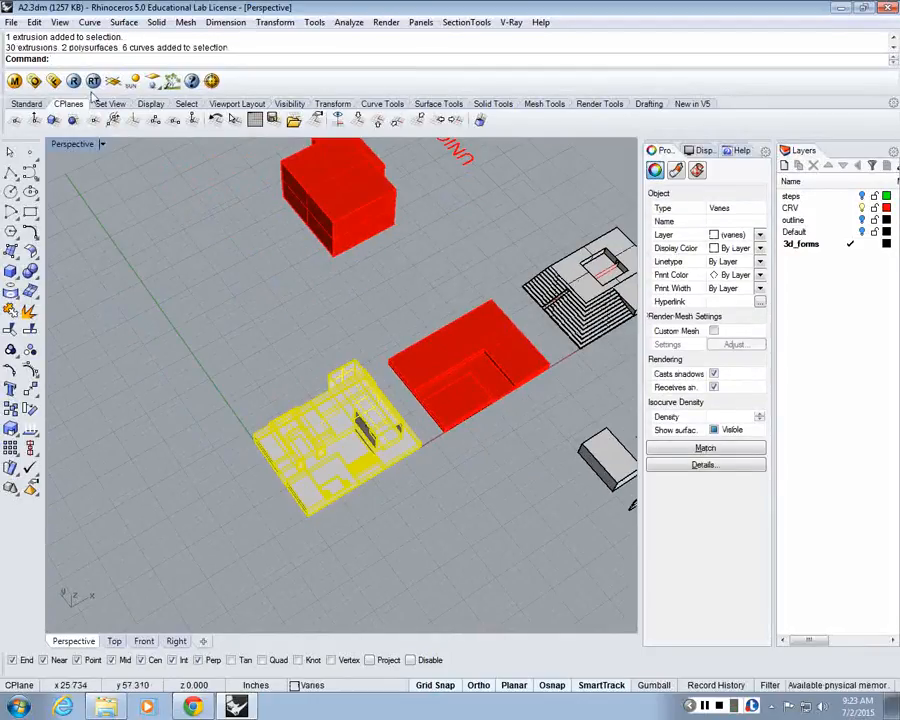
pyautogui.click(290, 104)
pyautogui.click(93, 119)
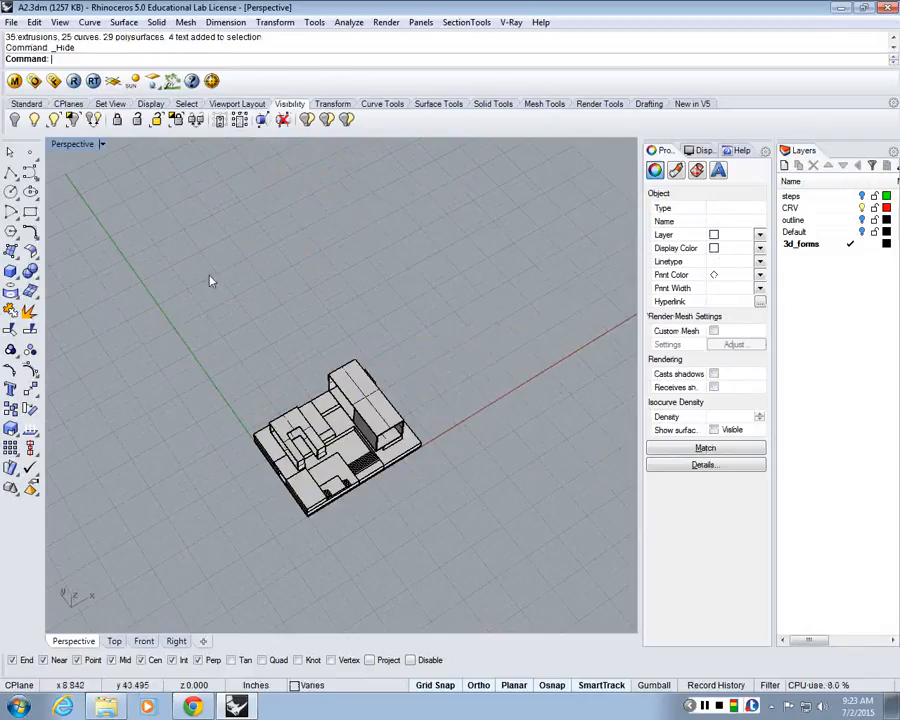
# Step: Zoom to the isolated model and examine it from below and from several sides
pyautogui.moveTo(210, 281); pyautogui.dragTo(257, 291, button='right')
pyautogui.hotkey('ctrl', 'a')
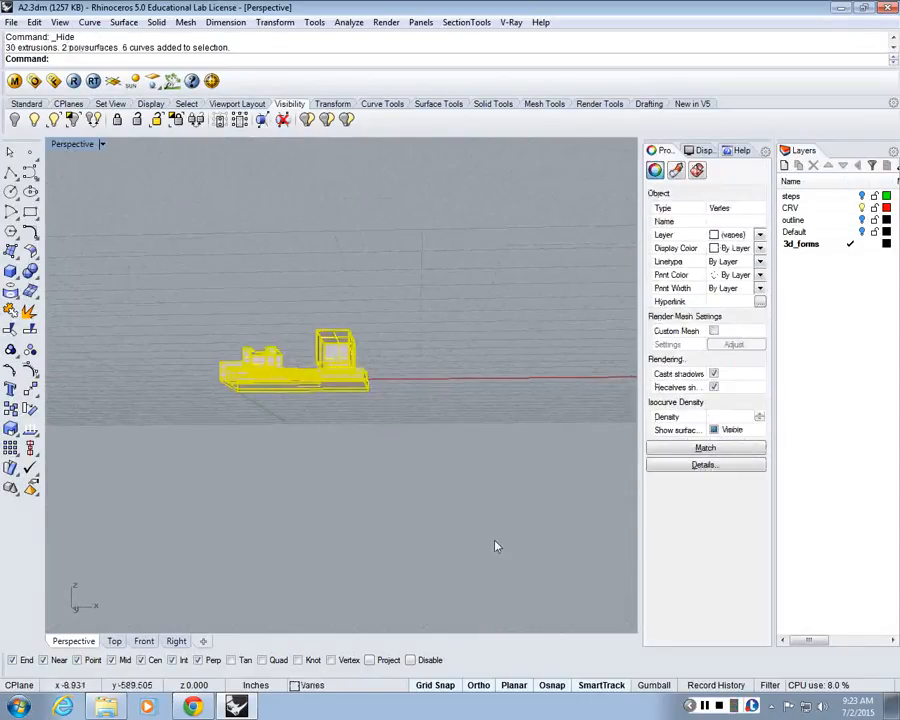
pyautogui.hotkey('ctrl', 'alt', 'e')
pyautogui.press('Escape')
pyautogui.click(420, 462)
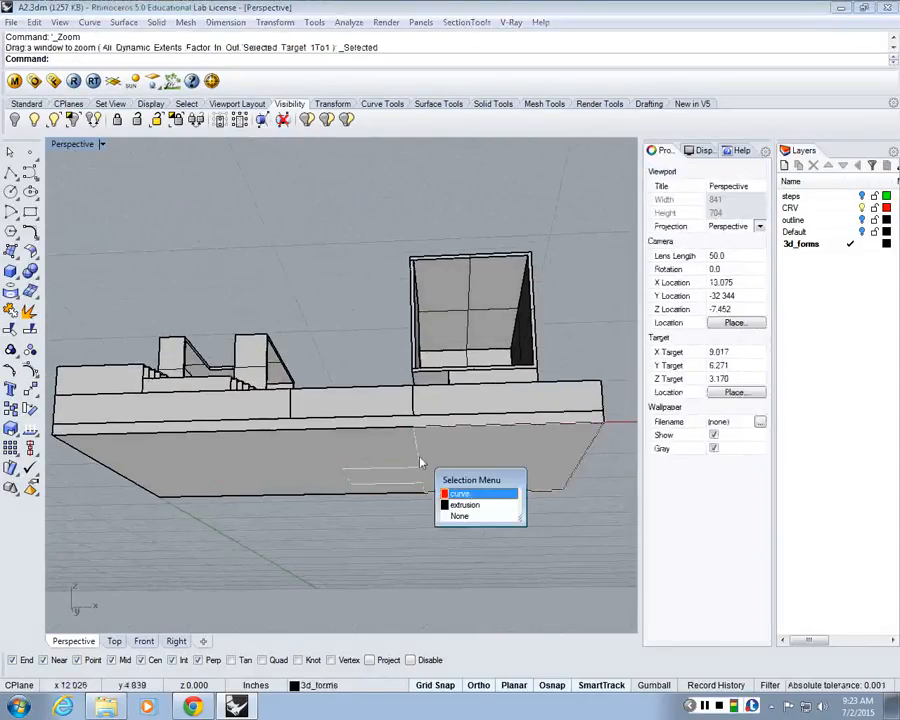
pyautogui.moveTo(420, 462); pyautogui.dragTo(372, 518, button='right')
pyautogui.scroll(-5, 372, 518)
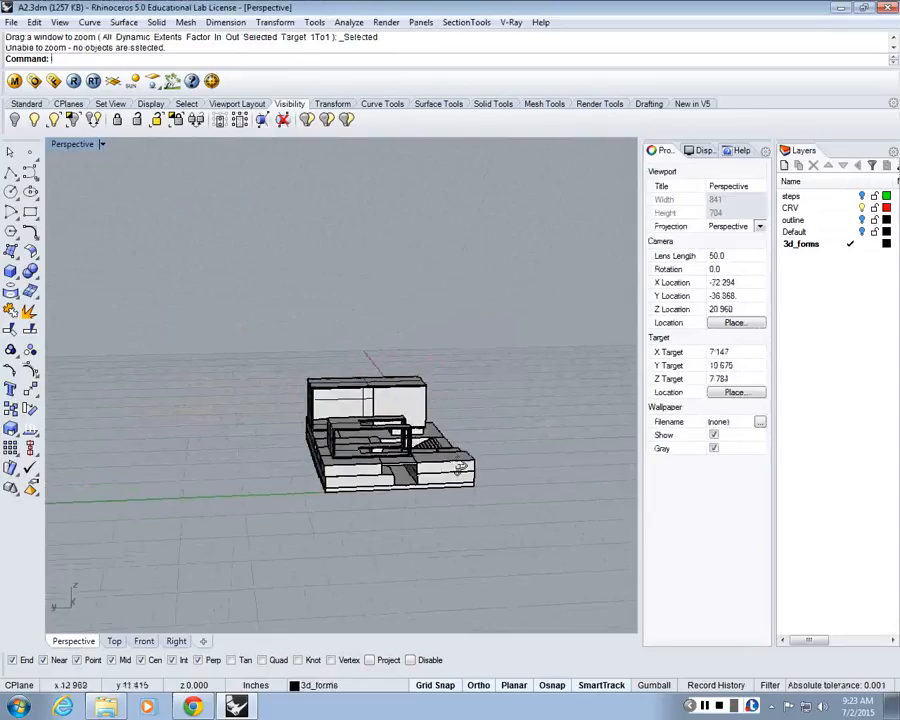
pyautogui.moveTo(460, 467); pyautogui.dragTo(344, 447, button='right')
pyautogui.scroll(3, 353, 457)
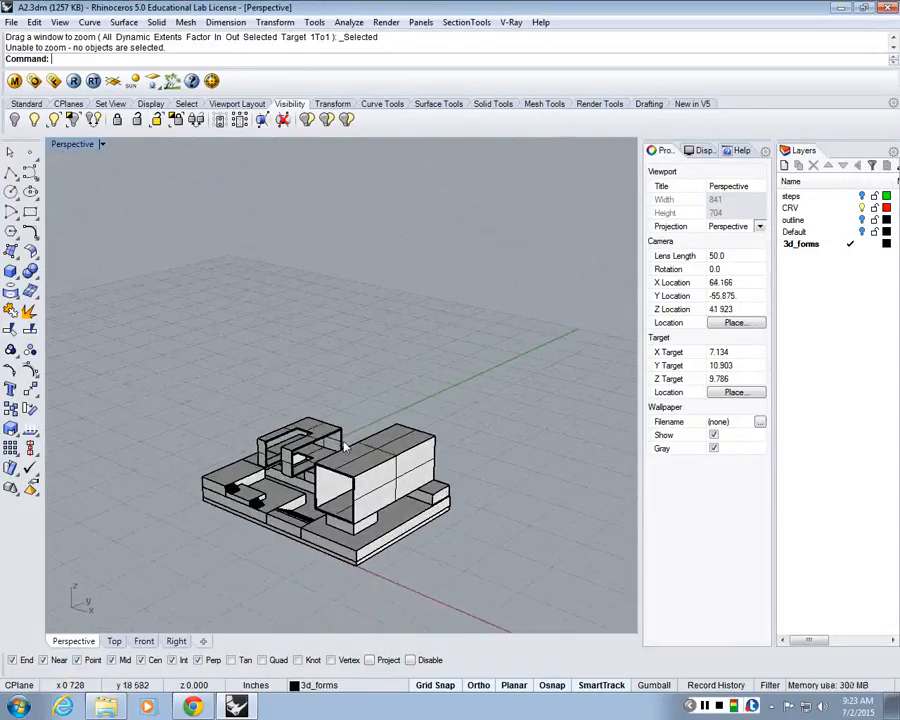
# Step: Create a vertical clipping plane in front of the model's stair side, about 33 in wide and 47 in high
pyautogui.write('Cl')
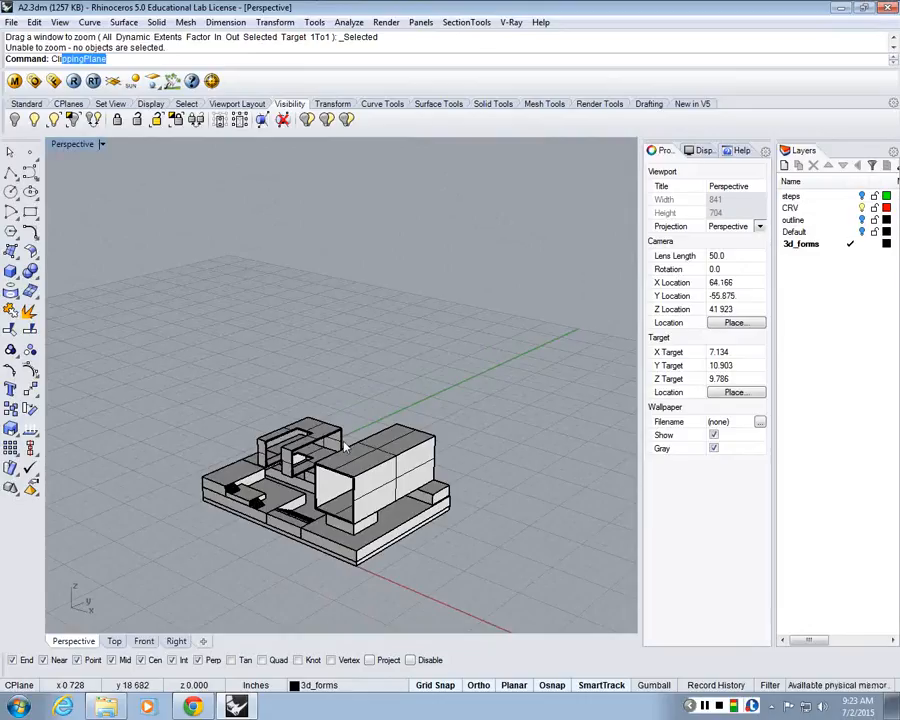
pyautogui.write('ip')
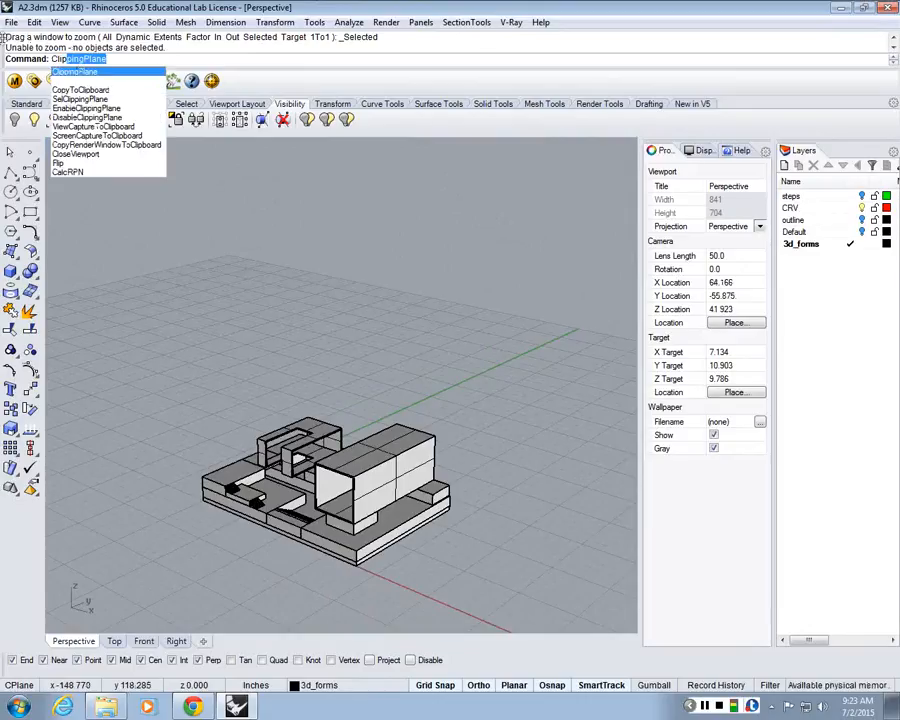
pyautogui.click(78, 73)
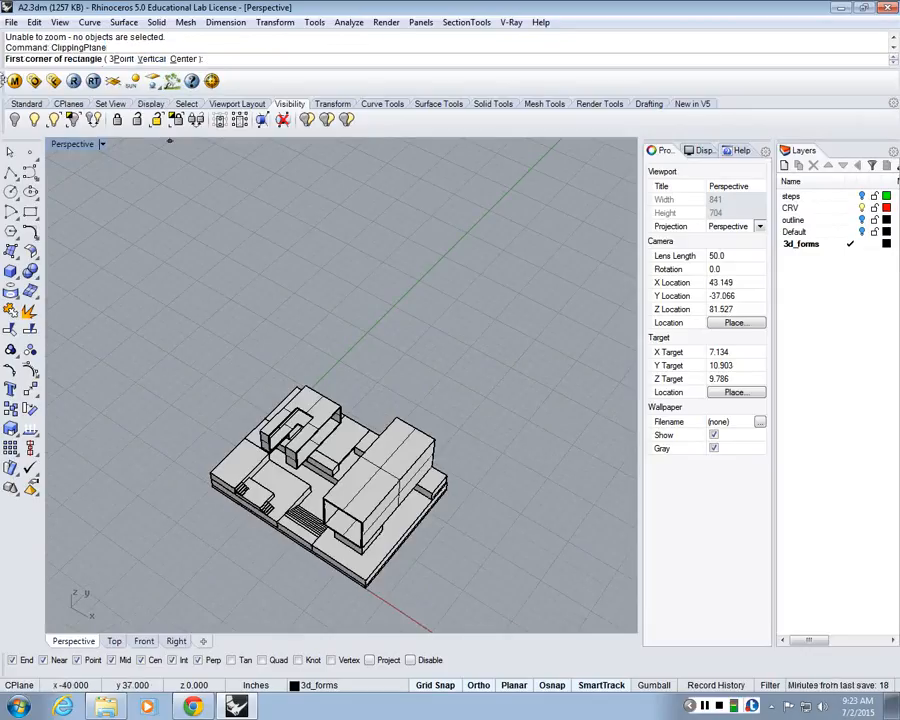
pyautogui.moveTo(249, 408); pyautogui.dragTo(30, 153, button='right')
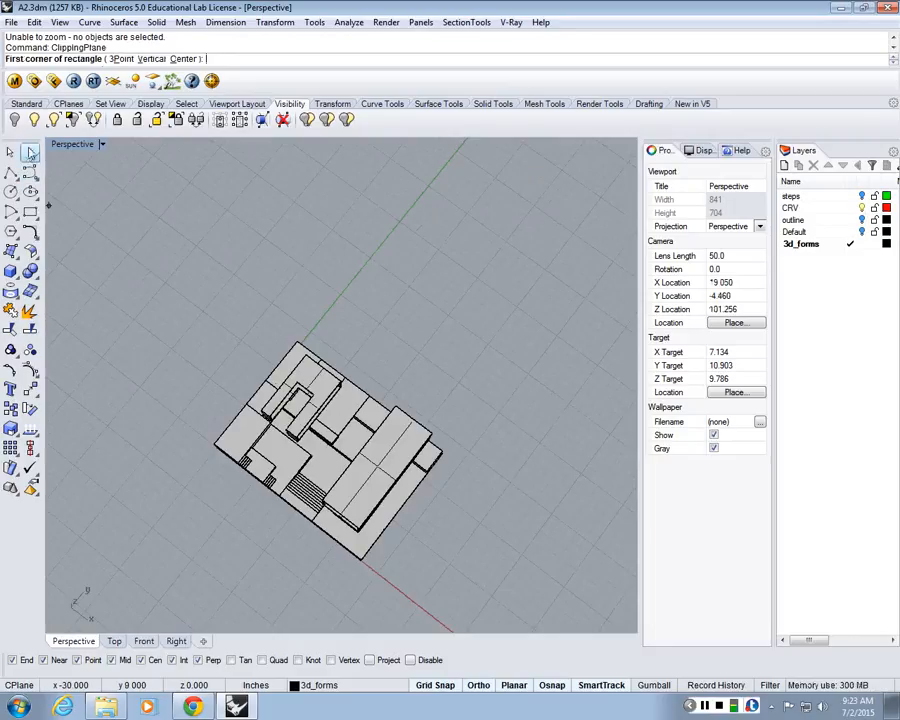
pyautogui.moveTo(308, 518); pyautogui.dragTo(358, 484, button='right')
pyautogui.scroll(-6, 358, 484)
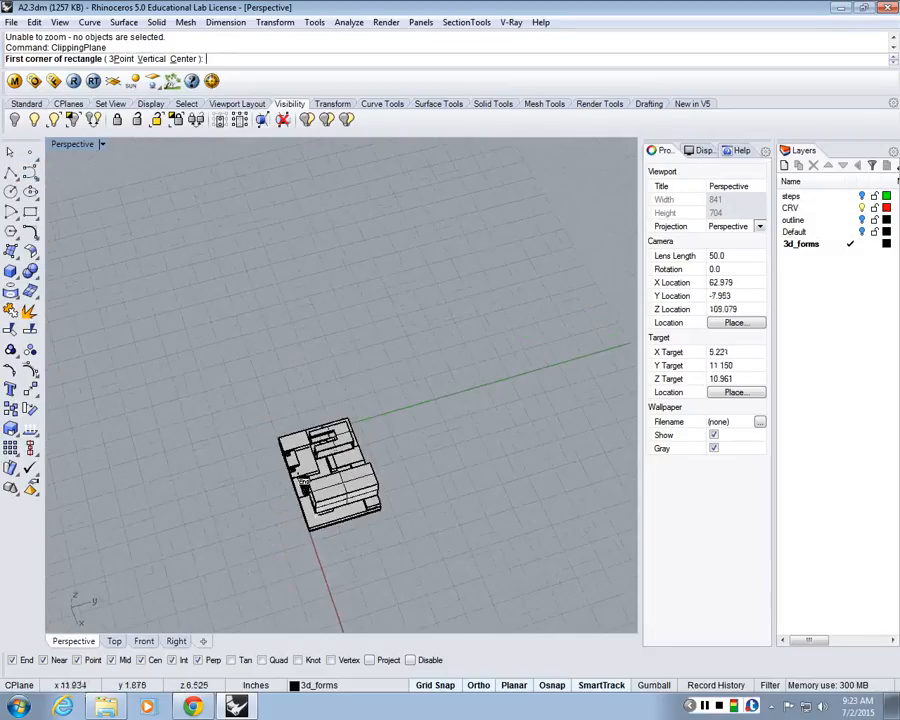
pyautogui.moveTo(300, 478); pyautogui.dragTo(267, 462, button='right')
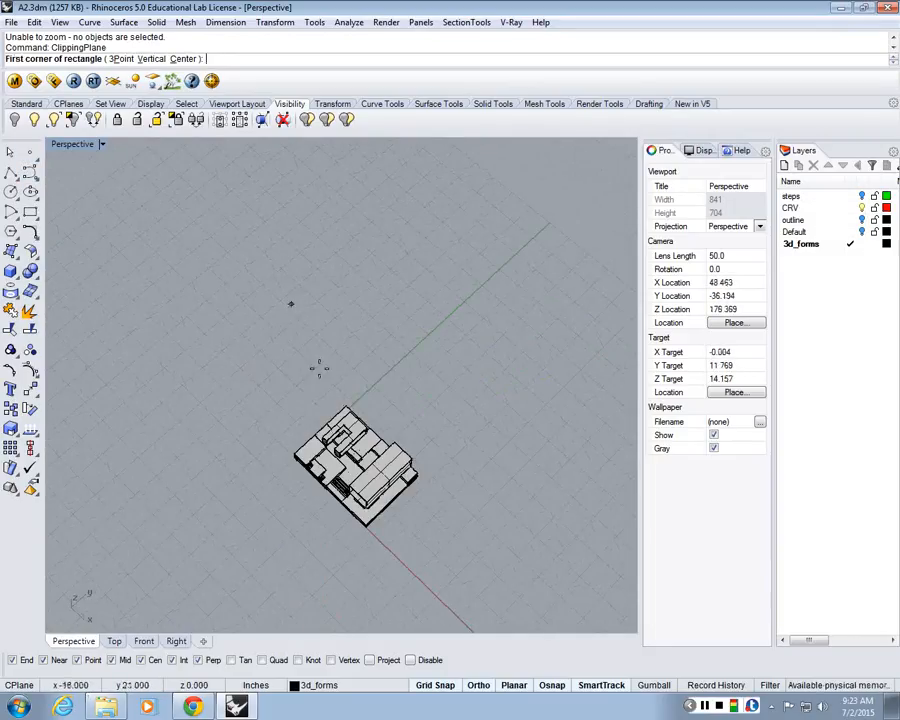
pyautogui.click(151, 59)
pyautogui.scroll(3, 166, 494)
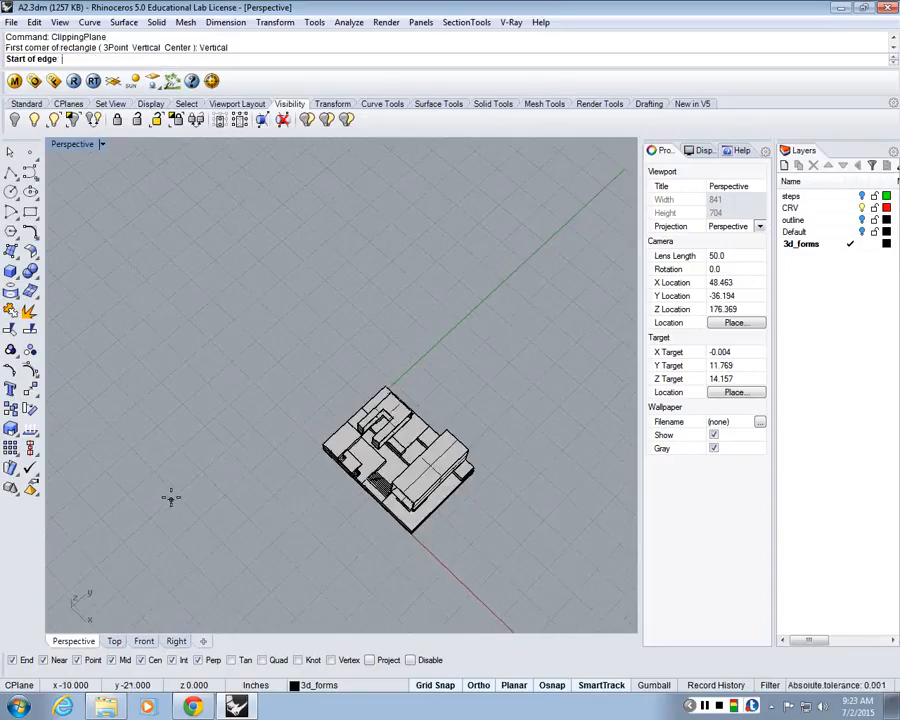
pyautogui.click(269, 411)
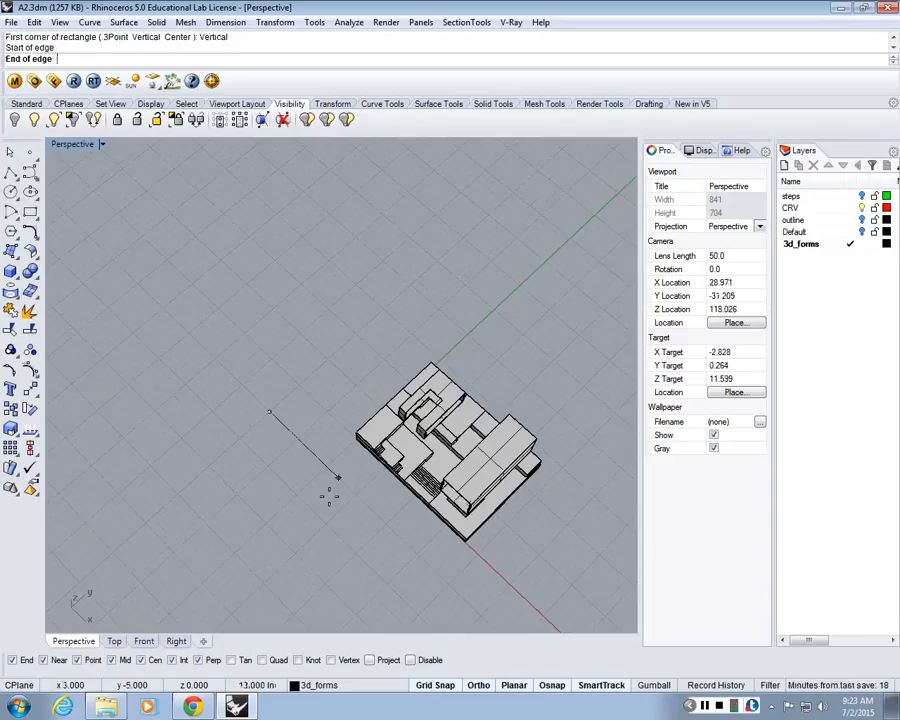
pyautogui.click(469, 600)
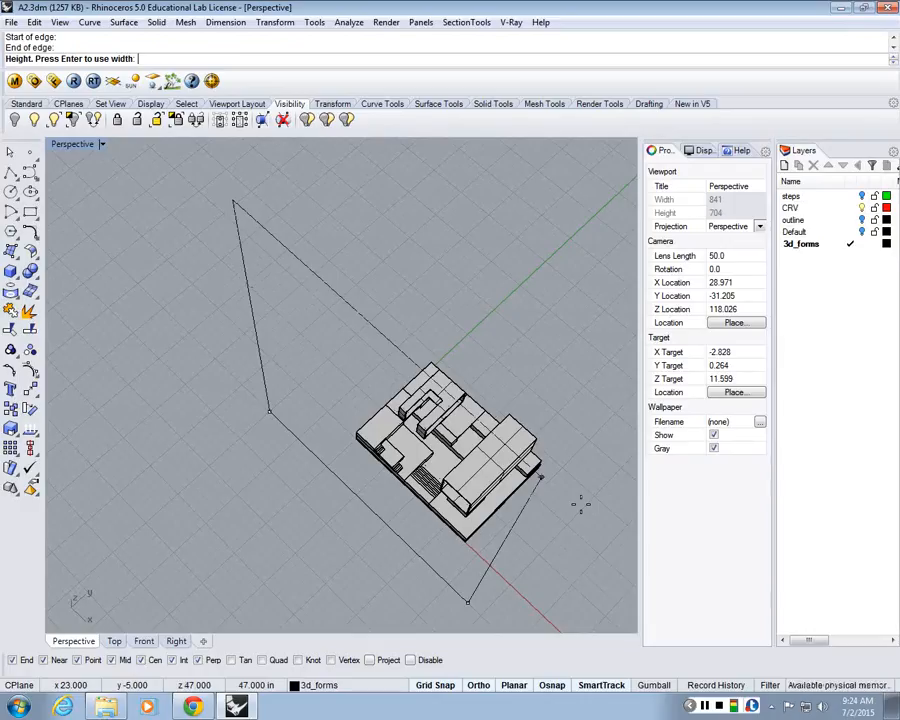
pyautogui.click(581, 504)
pyautogui.moveTo(550, 583); pyautogui.dragTo(222, 311, button='right')
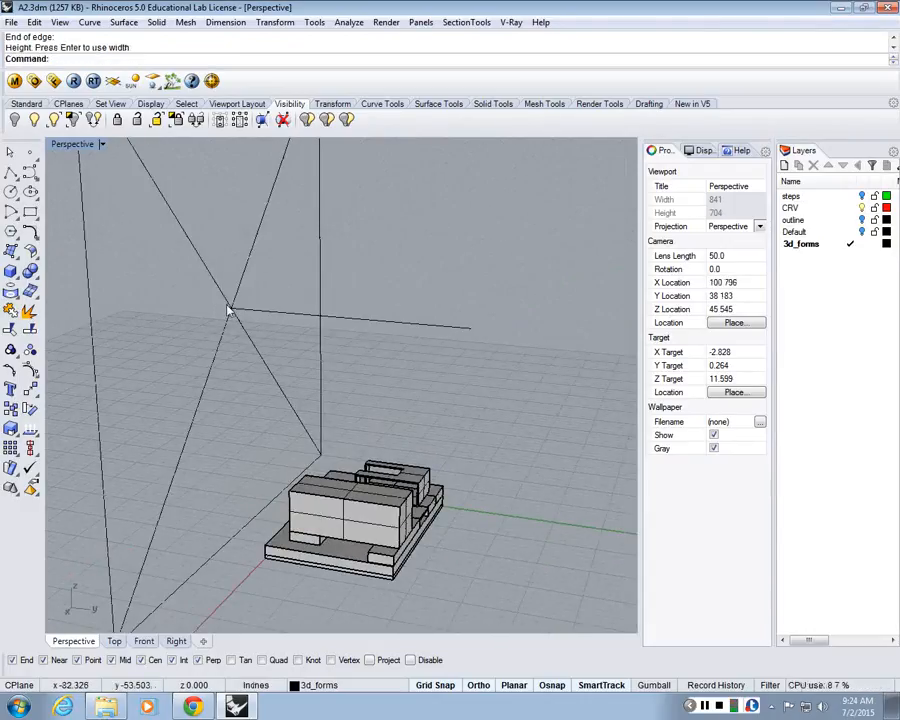
# Step: Move the clipping plane 4 in toward the model's front edge
pyautogui.moveTo(231, 319); pyautogui.dragTo(327, 331, button='right')
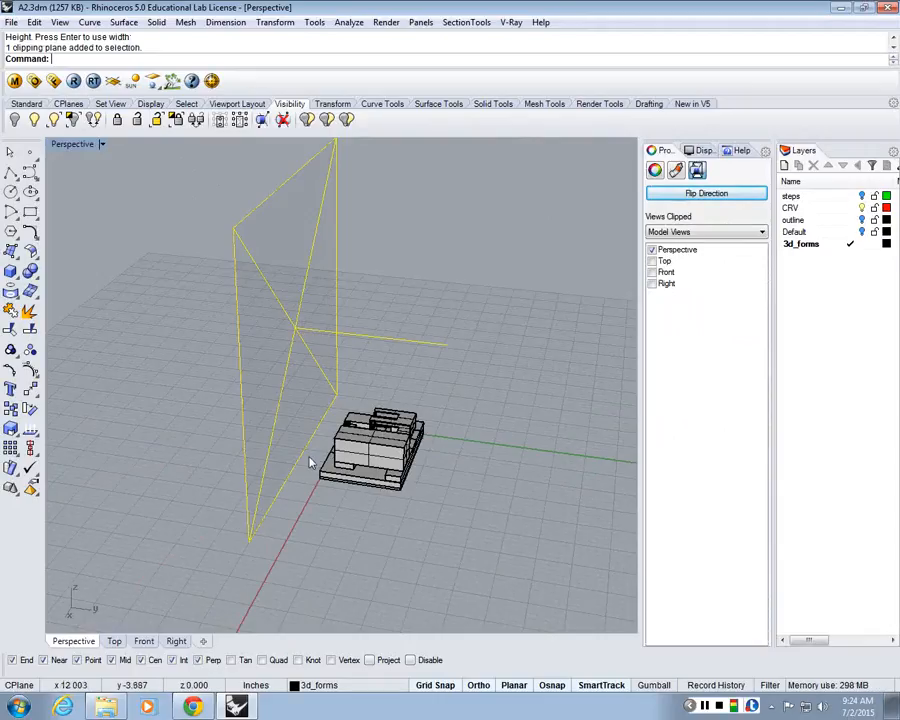
pyautogui.write('M')
pyautogui.press('Return')
pyautogui.scroll(2, 322, 530)
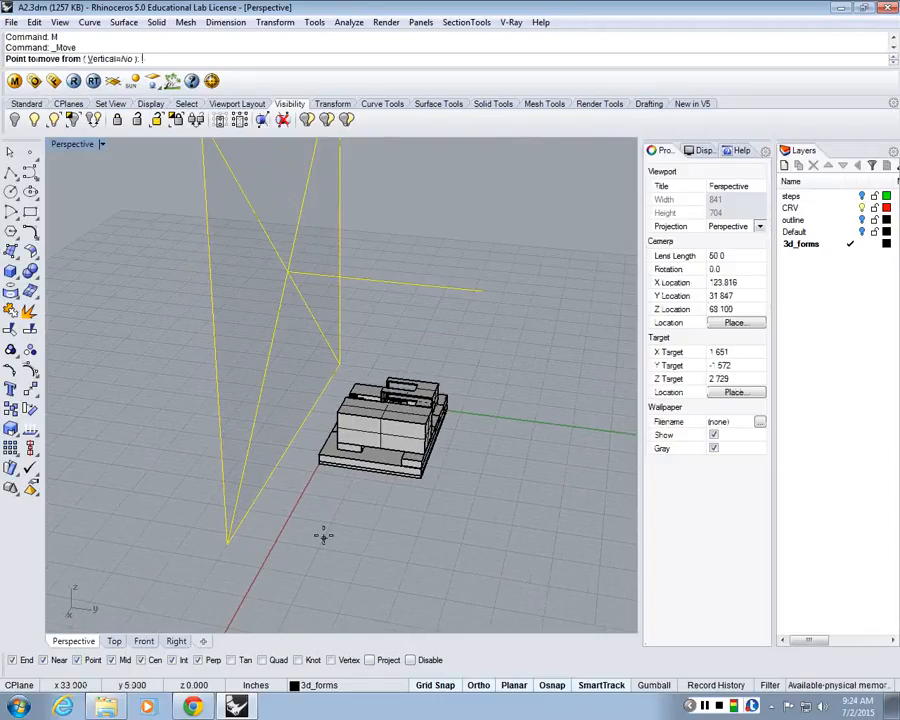
pyautogui.click(229, 542)
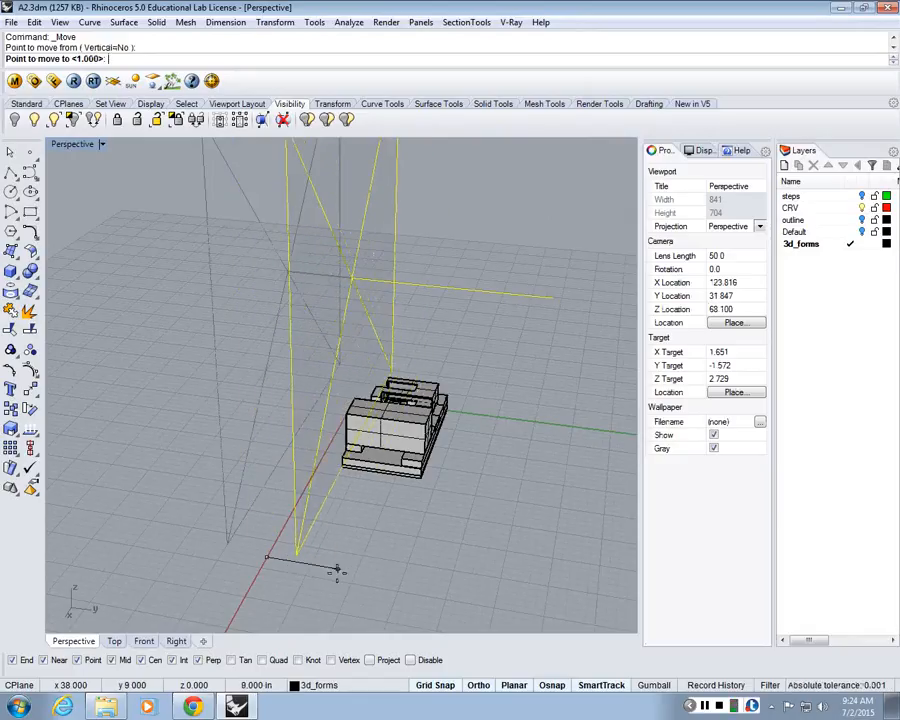
pyautogui.click(307, 572)
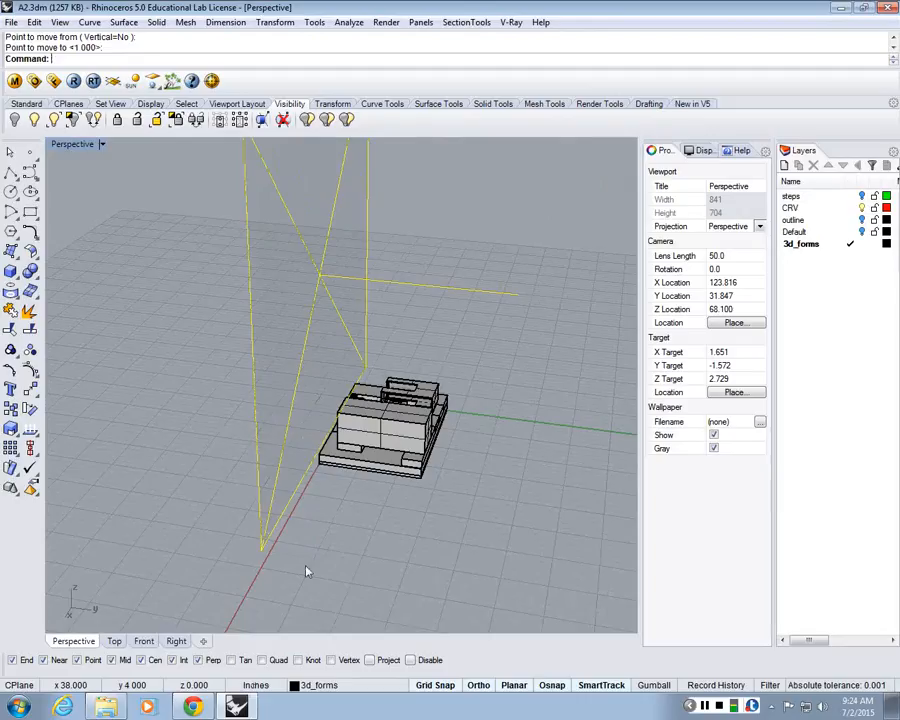
pyautogui.moveTo(307, 572); pyautogui.dragTo(446, 542, button='right')
pyautogui.scroll(3, 441, 453)
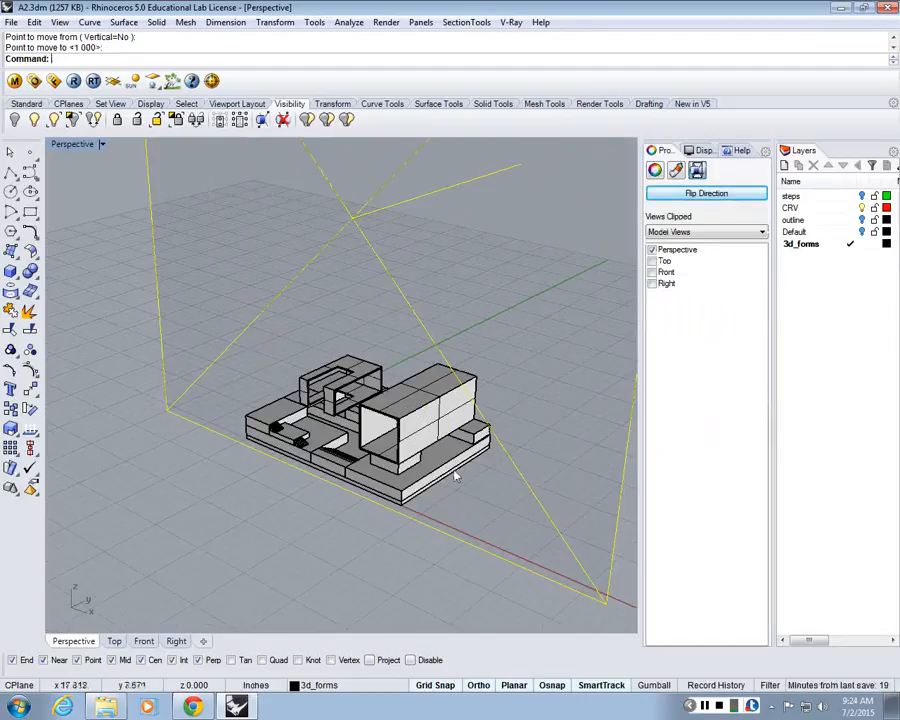
# Step: Try moving the clipping plane through the model to preview a section cut, and delete the plane
pyautogui.write('M')
pyautogui.press('Return')
pyautogui.scroll(3, 430, 505)
pyautogui.click(320, 587)
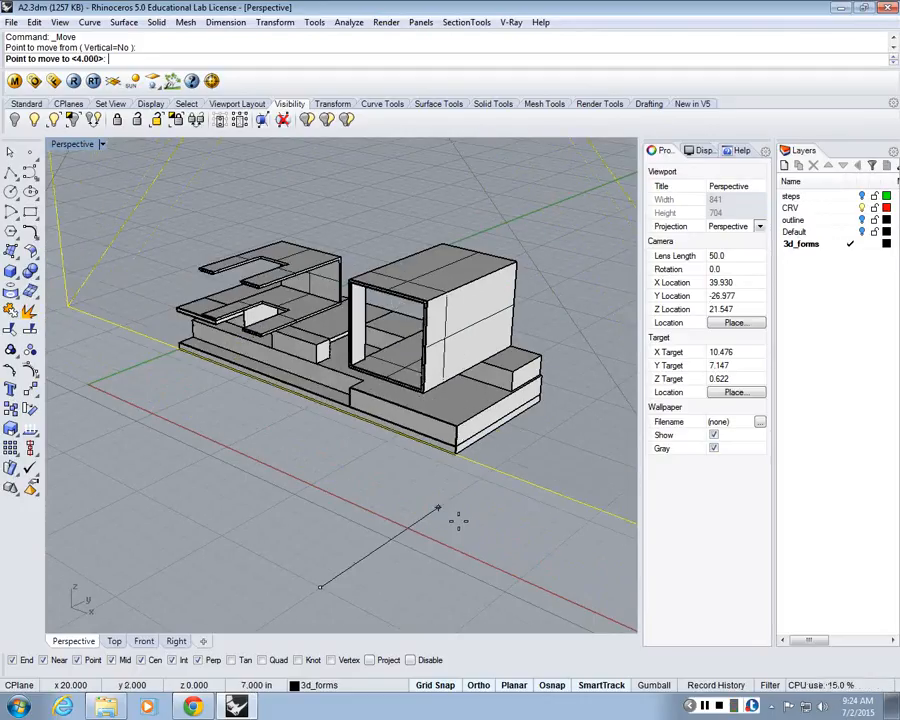
pyautogui.scroll(-5, 330, 525)
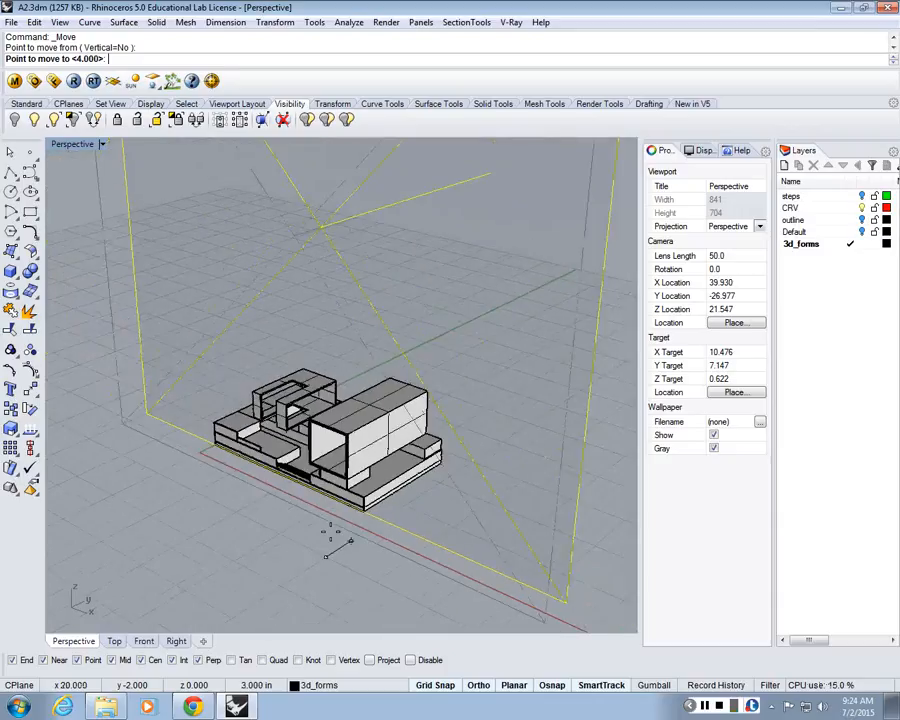
pyautogui.click(408, 515)
pyautogui.press('Delete')
# Step: Create a square vertical clipping plane about 40 in wide in front of the model's stair side, using the width as height
pyautogui.write('m')
pyautogui.press('Return')
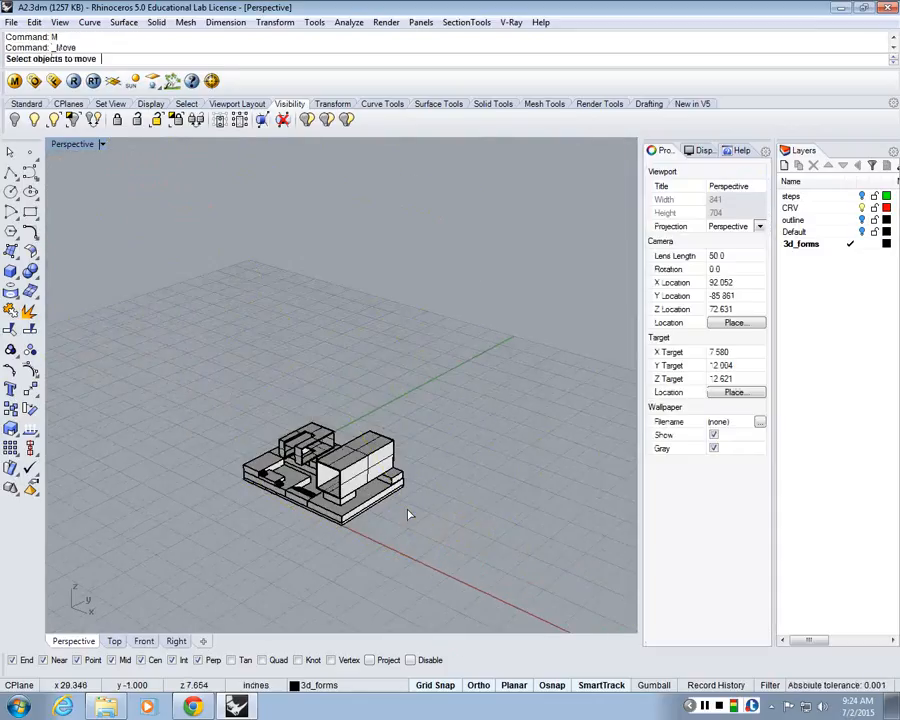
pyautogui.write('ClippingPlane')
pyautogui.press('Return')
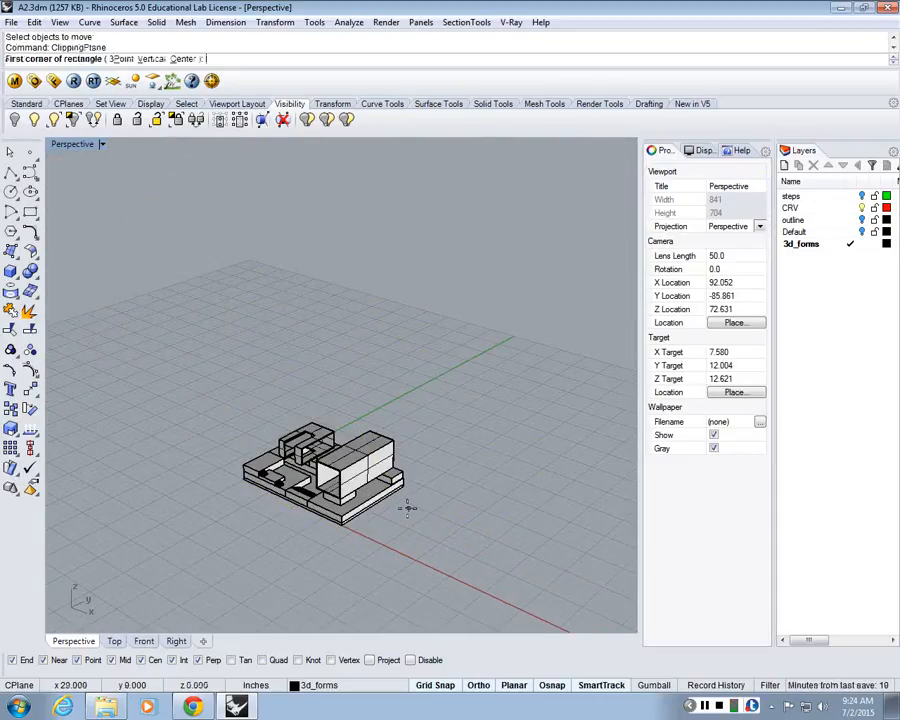
pyautogui.click(153, 60)
pyautogui.scroll(-4, 303, 345)
pyautogui.moveTo(318, 412); pyautogui.dragTo(215, 446, button='right')
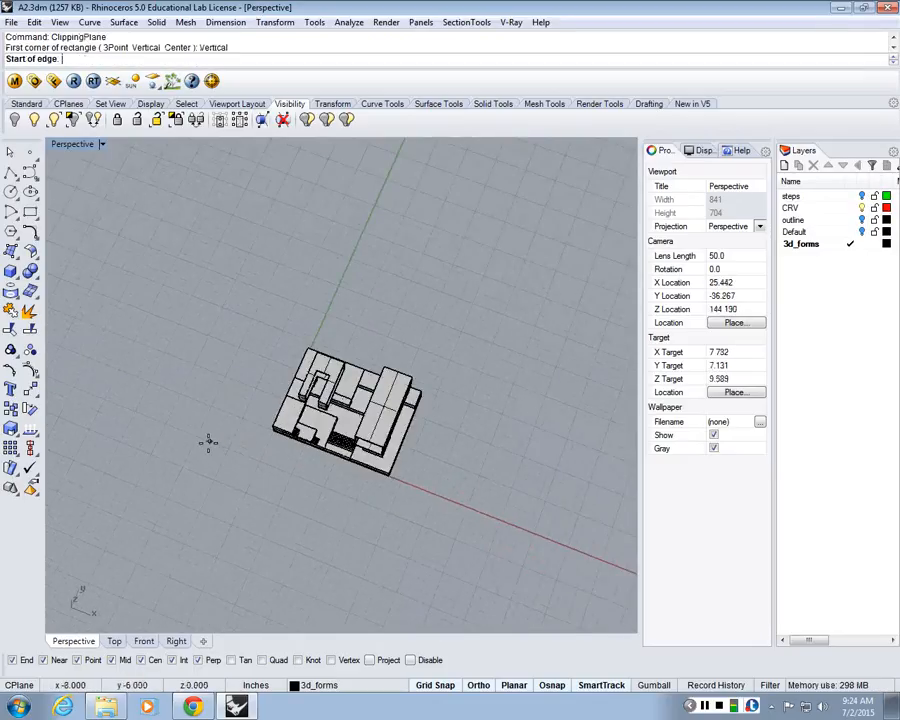
pyautogui.click(197, 436)
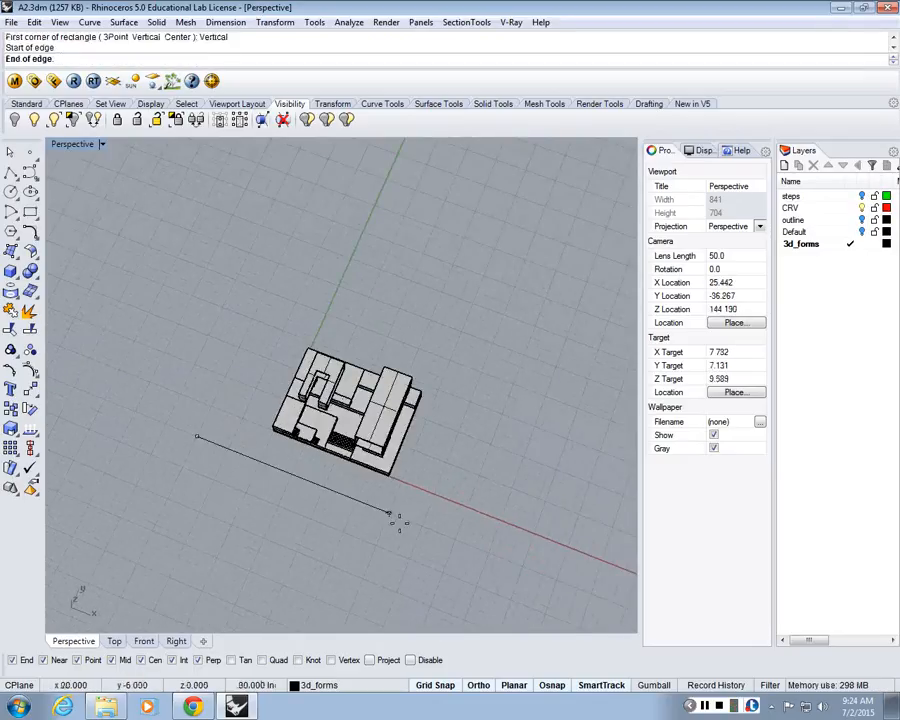
pyautogui.click(453, 541)
pyautogui.moveTo(453, 541); pyautogui.dragTo(450, 393, button='right')
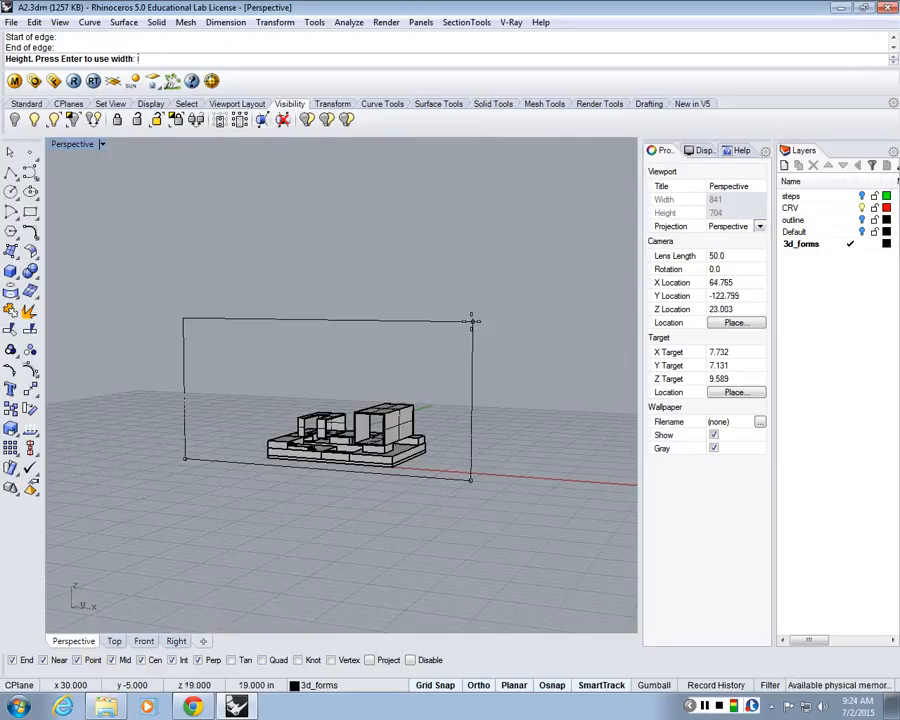
pyautogui.press('Return')
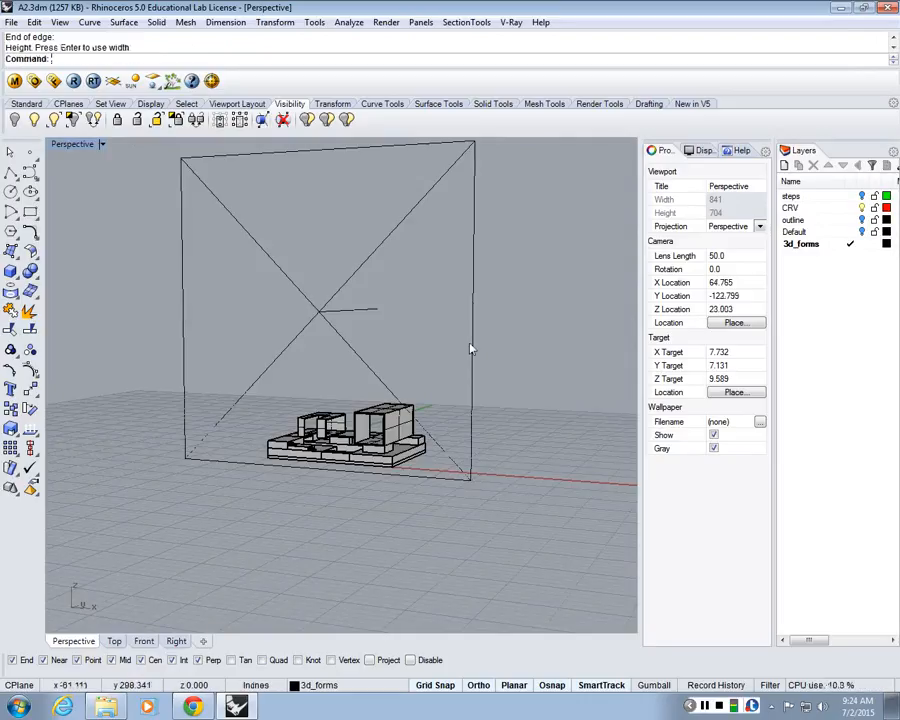
# Step: Examine the 40 in clipping plane from the side of the model and delete it
pyautogui.click(333, 343)
pyautogui.moveTo(333, 343); pyautogui.dragTo(291, 374, button='right')
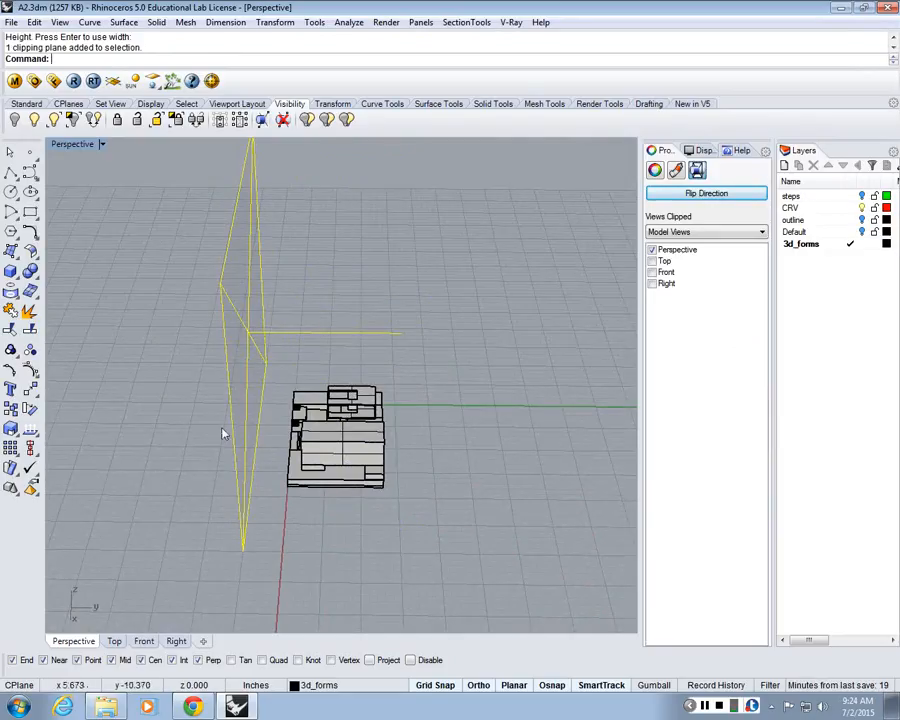
pyautogui.write('M')
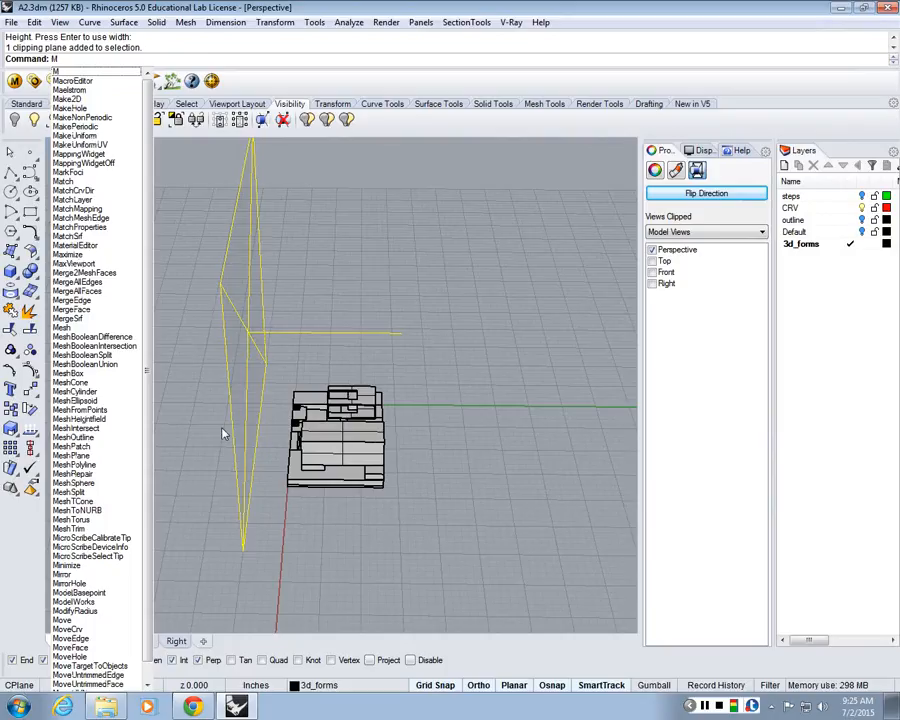
pyautogui.click(223, 433)
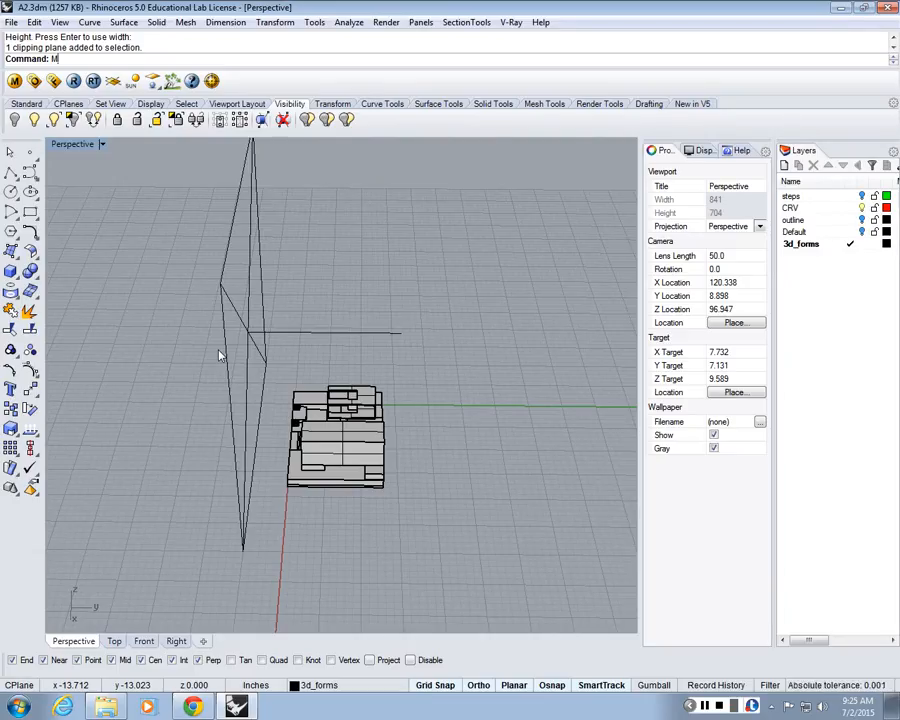
pyautogui.moveTo(218, 355); pyautogui.dragTo(237, 313, button='right')
pyautogui.press('Delete')
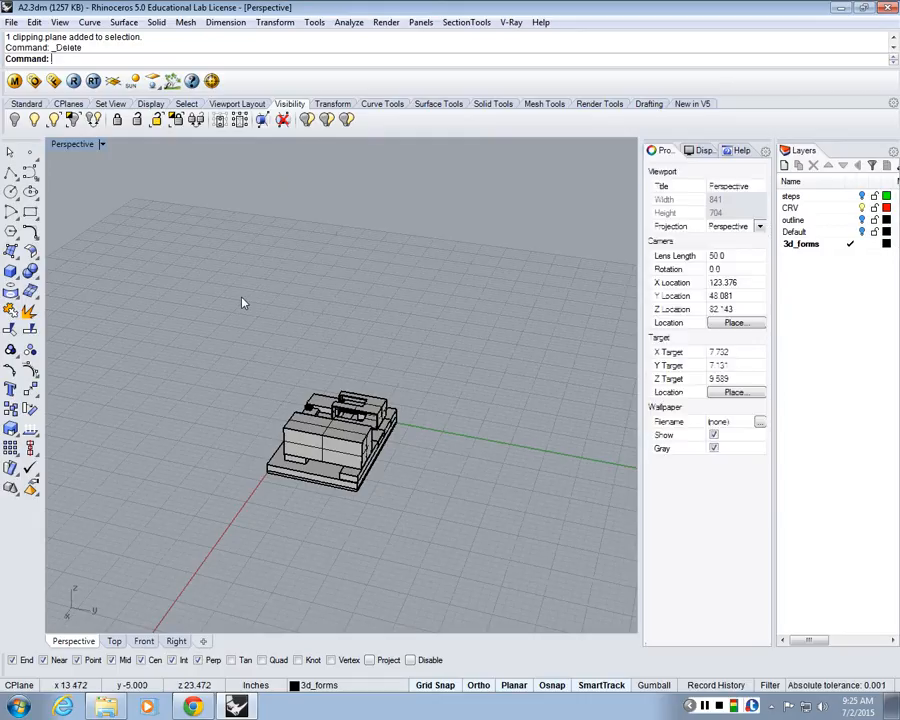
# Step: Create a vertical clipping plane about 30 in wide in front of the model's stair side, tall enough to cover the whole model
pyautogui.write('clip')
pyautogui.press('Return')
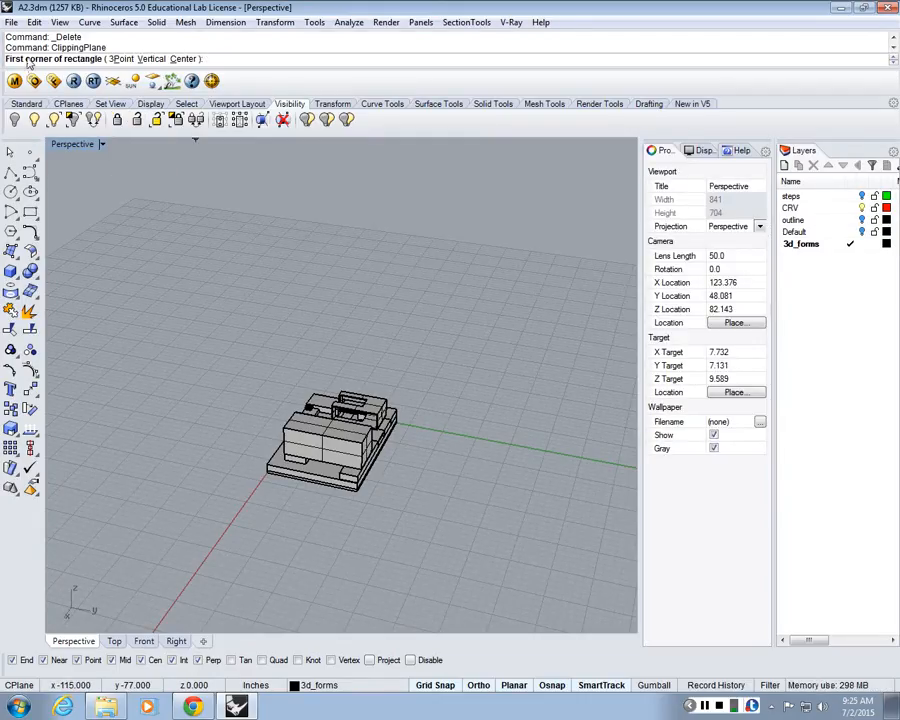
pyautogui.click(151, 60)
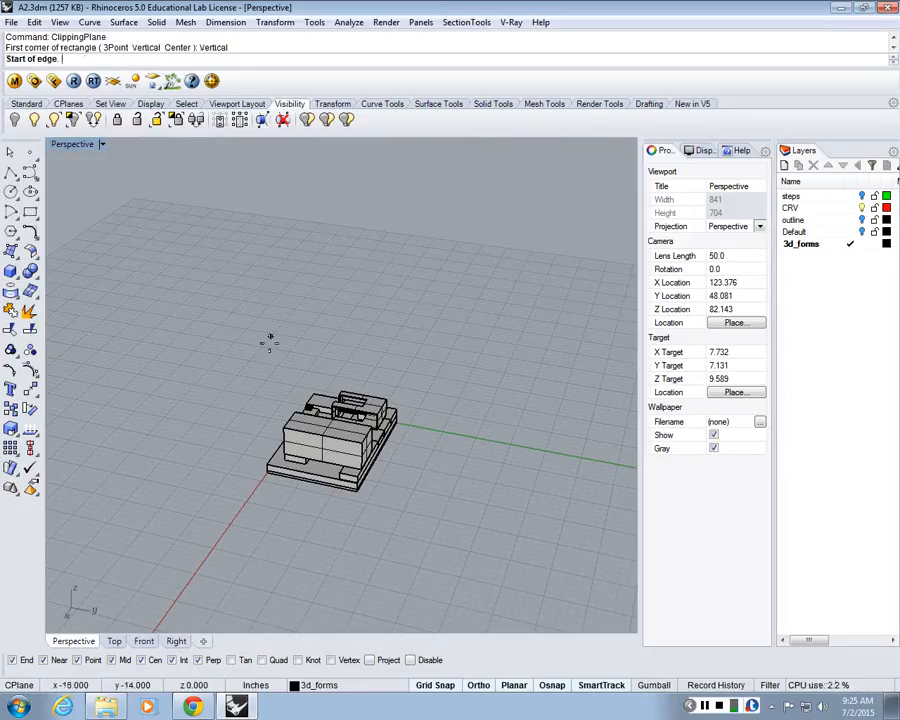
pyautogui.moveTo(269, 339); pyautogui.dragTo(450, 386, button='right')
pyautogui.moveTo(133, 288); pyautogui.dragTo(368, 567, button='right')
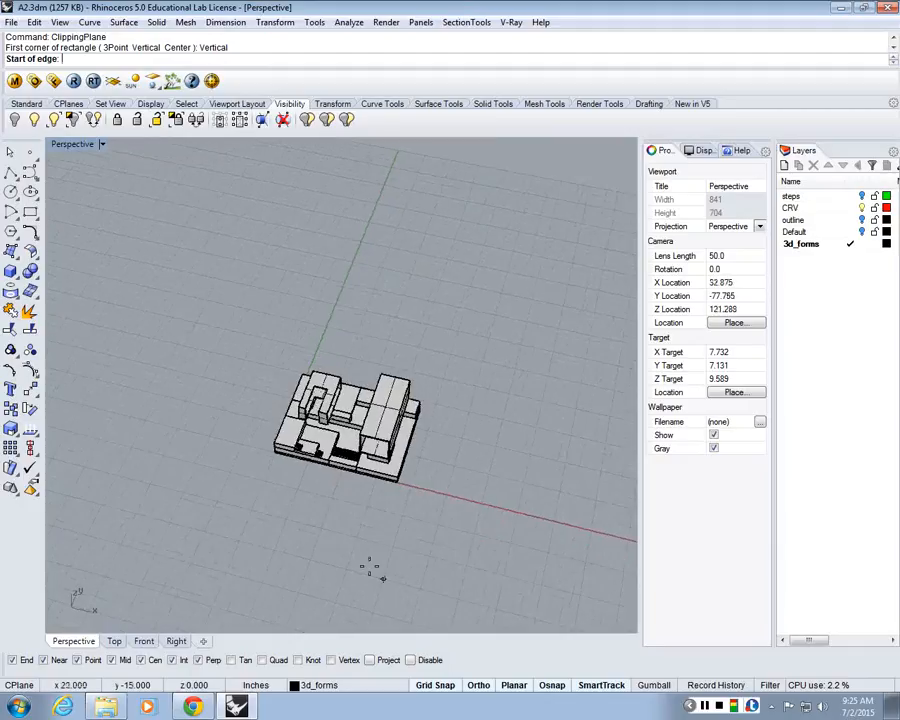
pyautogui.click(229, 472)
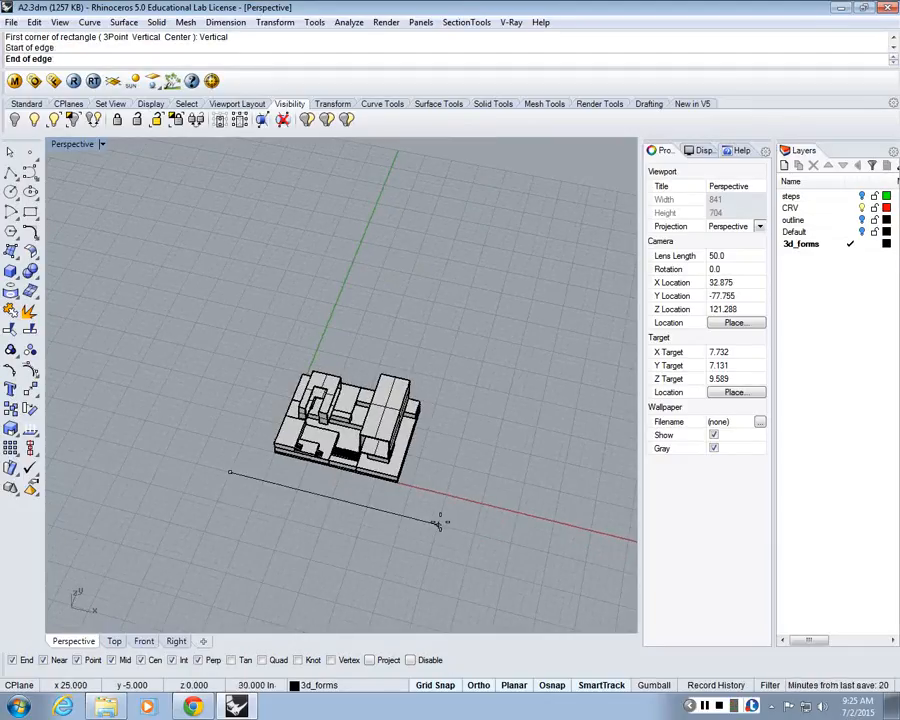
pyautogui.click(437, 521)
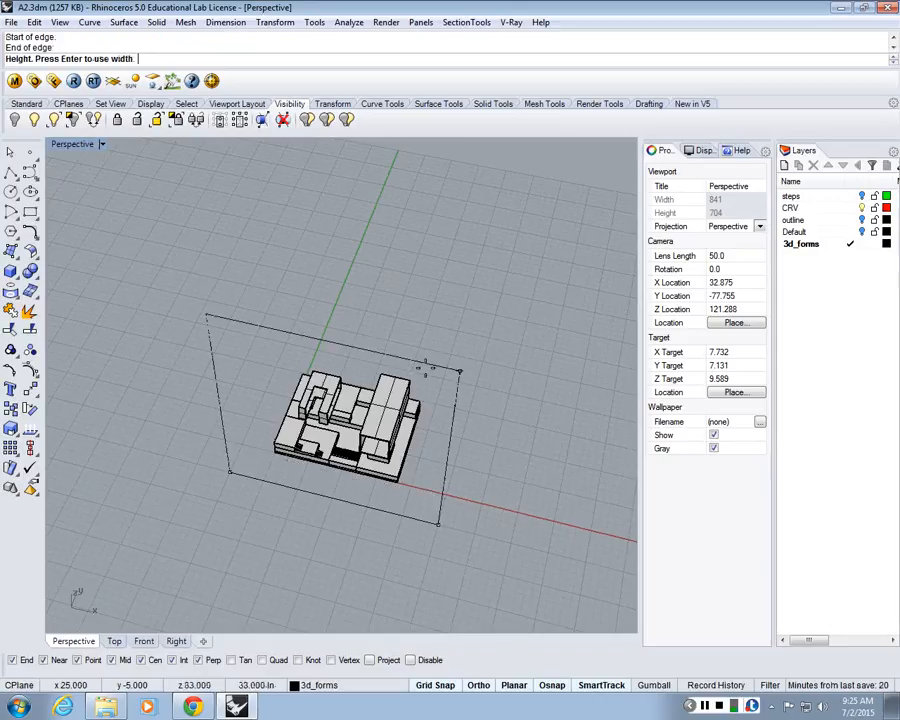
pyautogui.click(483, 365)
pyautogui.moveTo(483, 365); pyautogui.dragTo(229, 357, button='right')
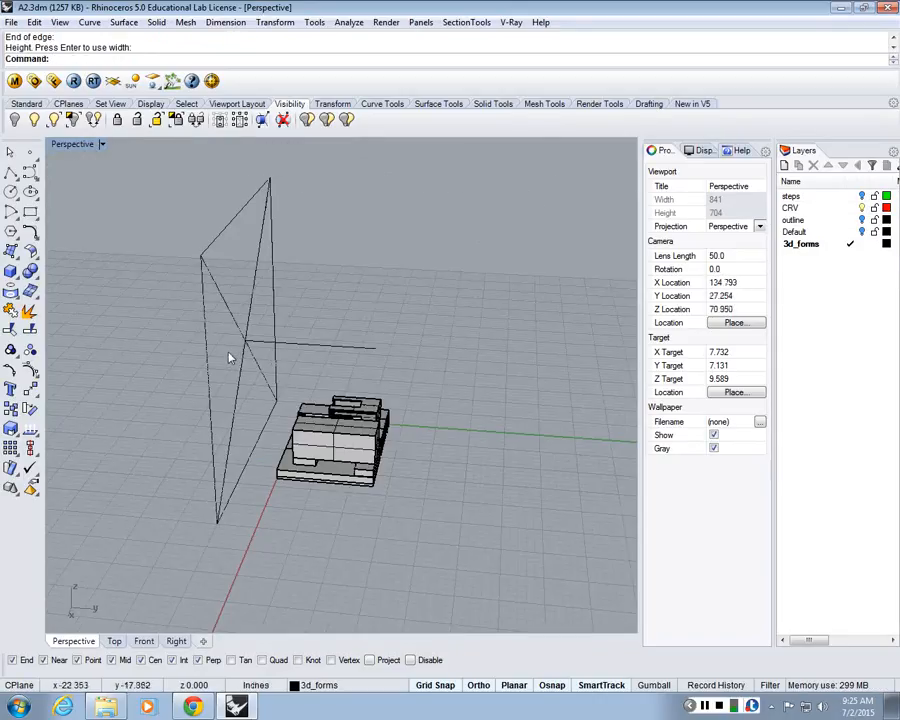
# Step: Move the clipping plane into the model's front edge and inspect the cut from an angle
pyautogui.click(292, 350)
pyautogui.write('m')
pyautogui.press('Return')
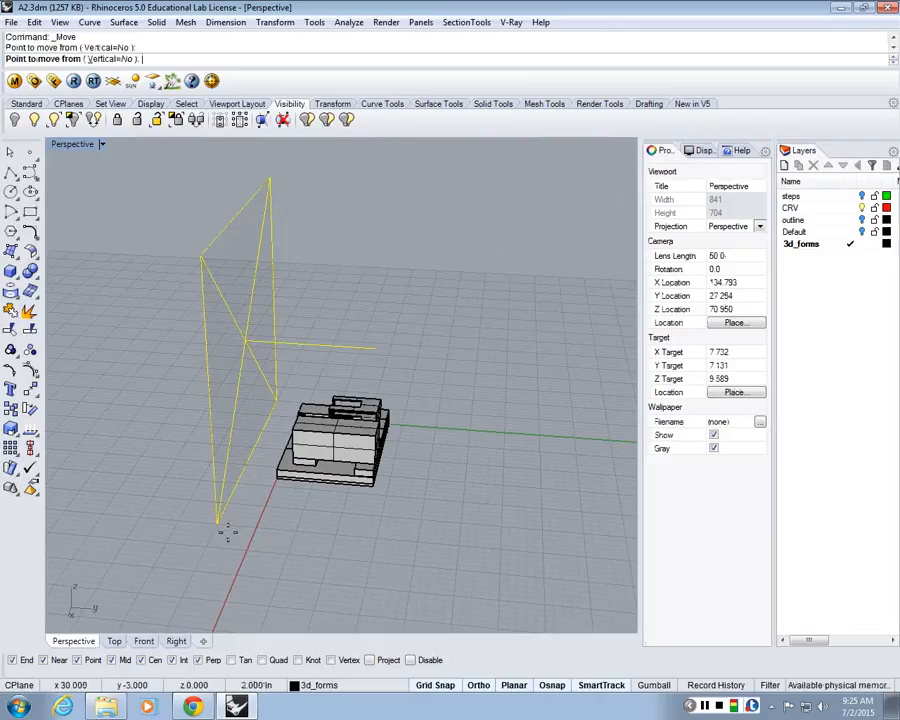
pyautogui.click(228, 532)
pyautogui.click(278, 546)
pyautogui.moveTo(280, 548); pyautogui.dragTo(334, 560, button='right')
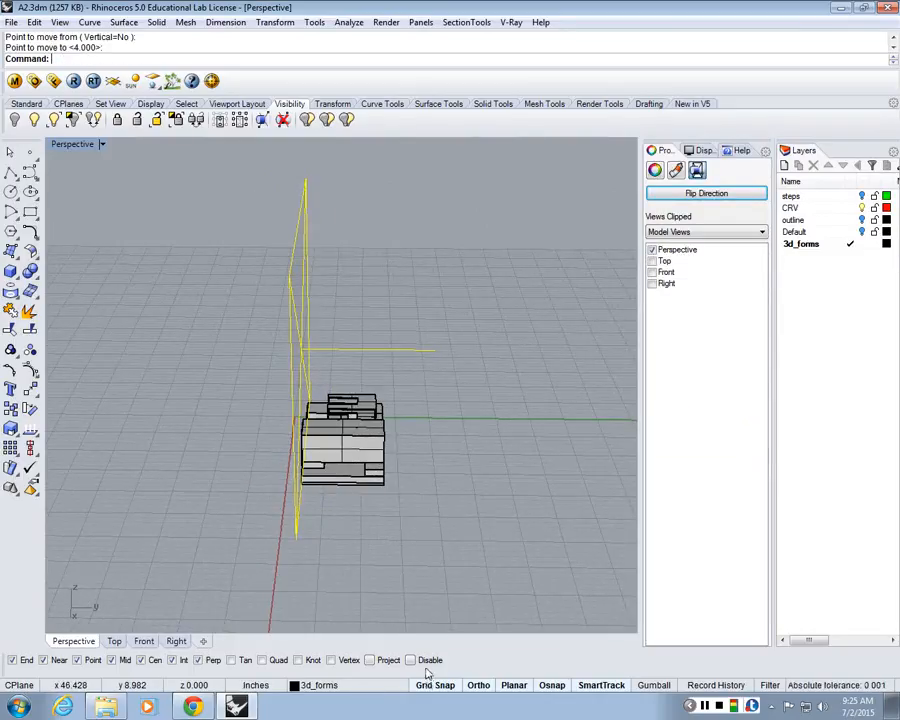
pyautogui.moveTo(315, 460); pyautogui.dragTo(350, 488, button='right')
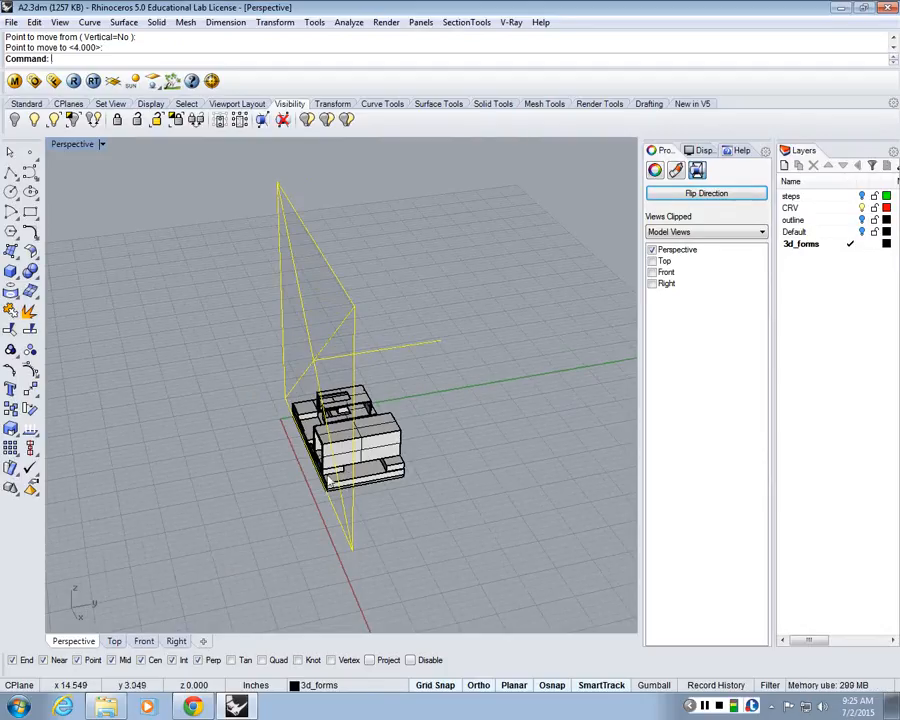
pyautogui.click(711, 707)
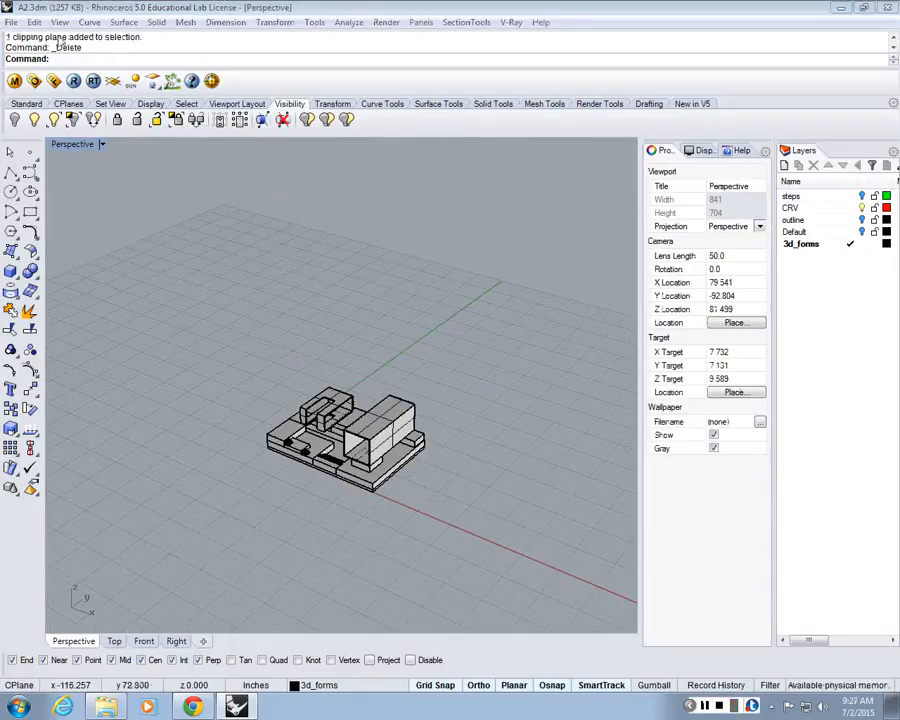
# Step: Create a new vertical clipping plane in front of the model's stair side, wider than the base and as high as it is wide
pyautogui.write('Cl')
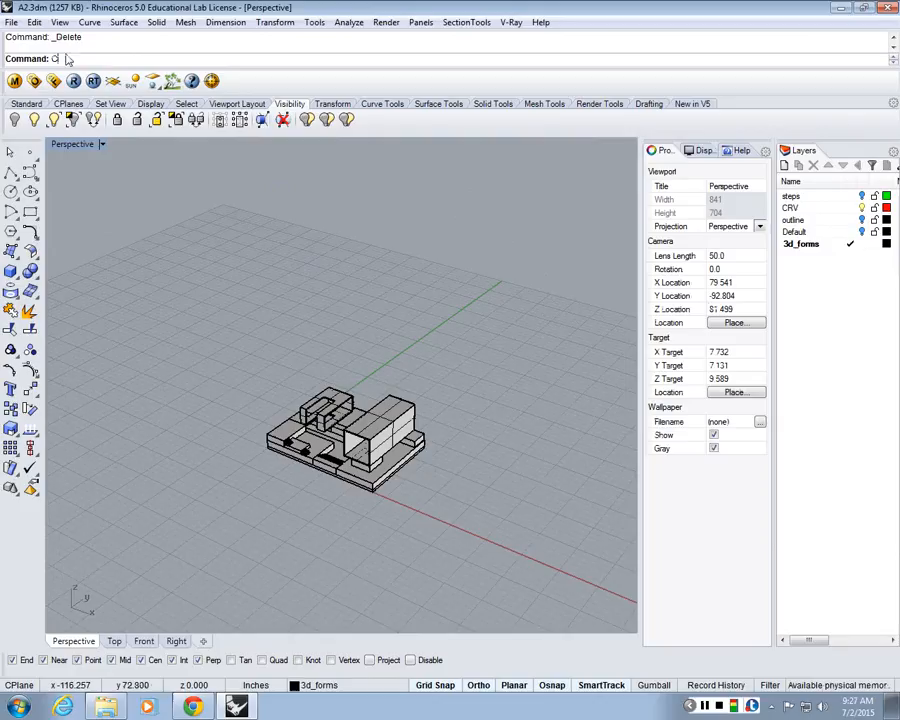
pyautogui.write('ippingPlane')
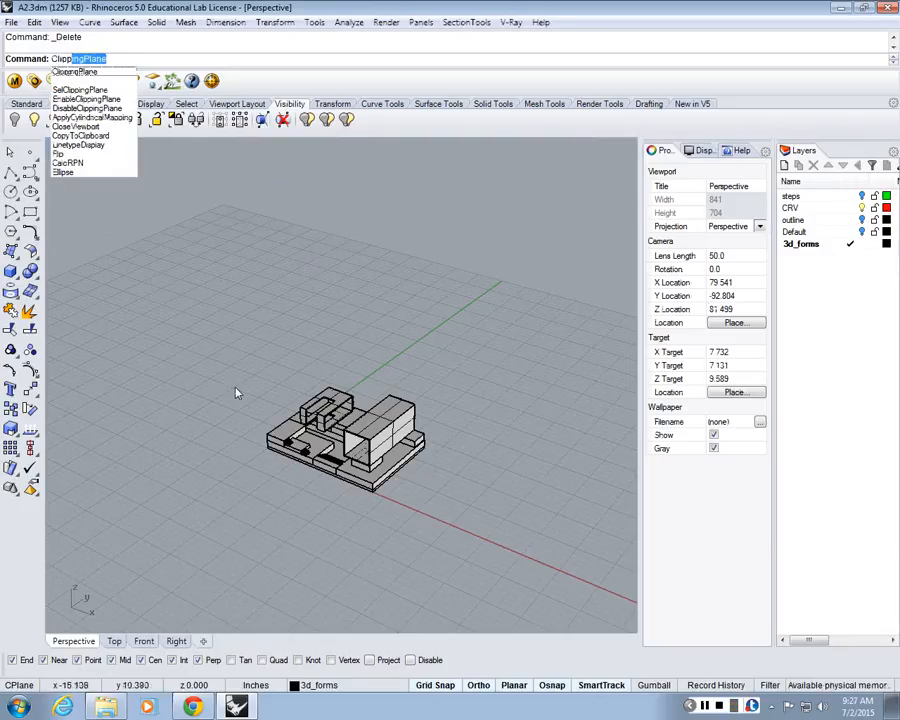
pyautogui.press('Return')
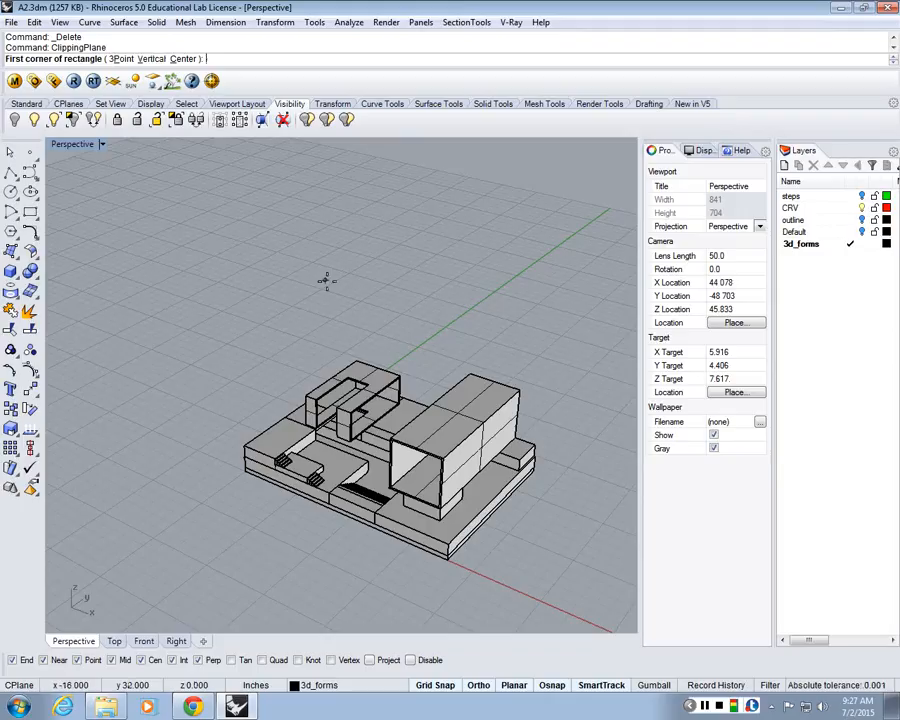
pyautogui.scroll(-3, 326, 281)
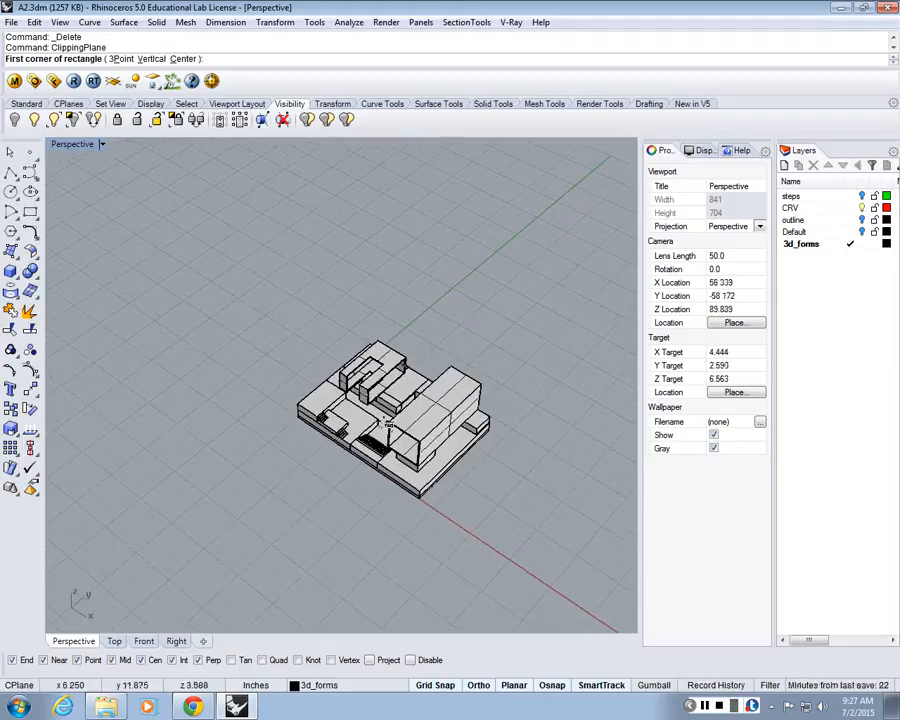
pyautogui.click(151, 59)
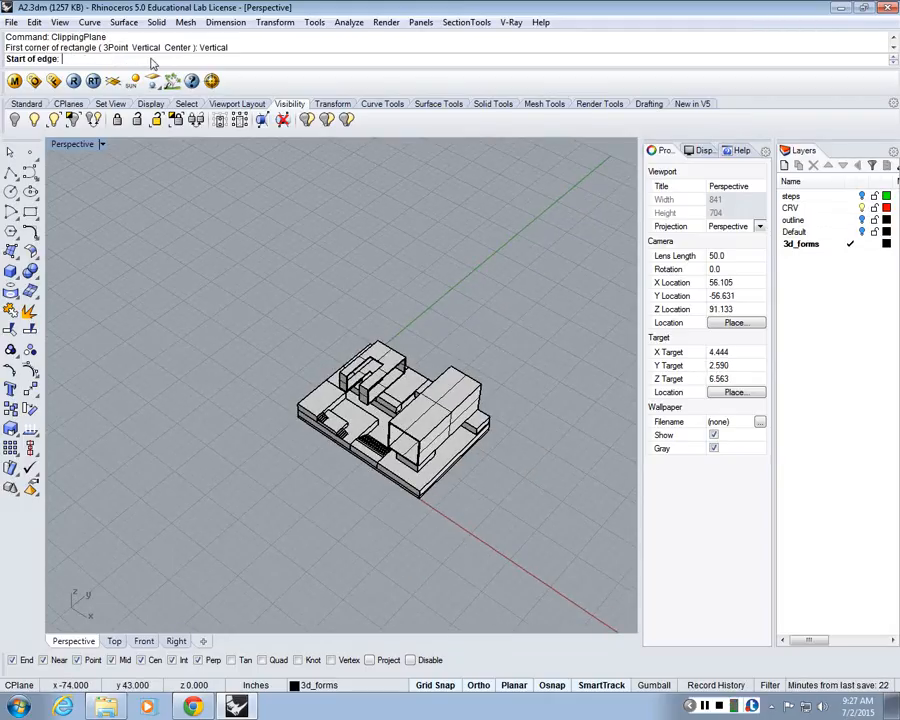
pyautogui.click(200, 394)
pyautogui.click(437, 561)
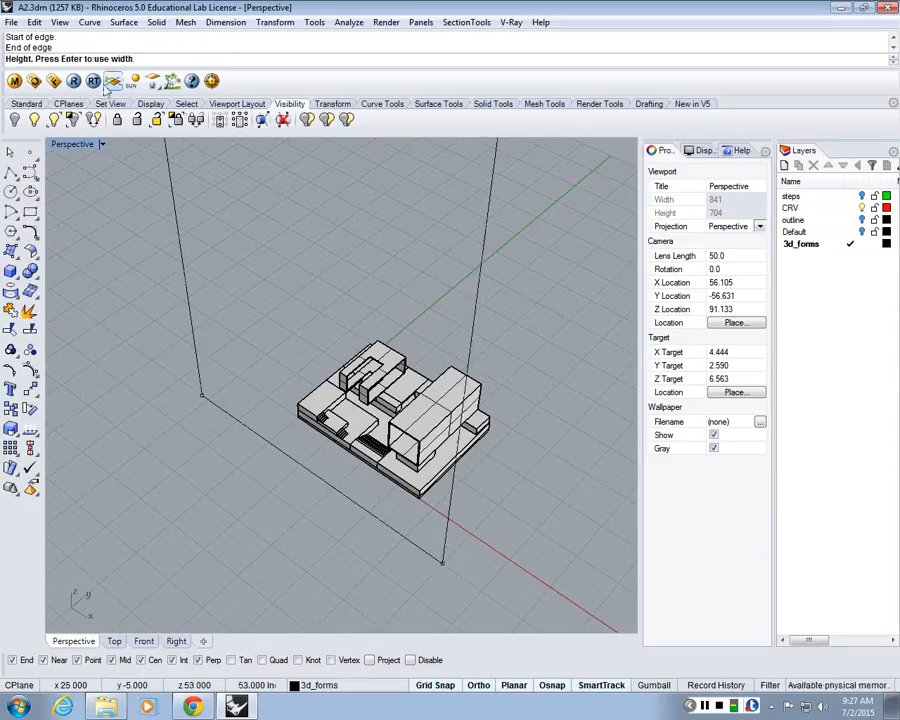
pyautogui.moveTo(468, 519); pyautogui.dragTo(570, 400, button='right')
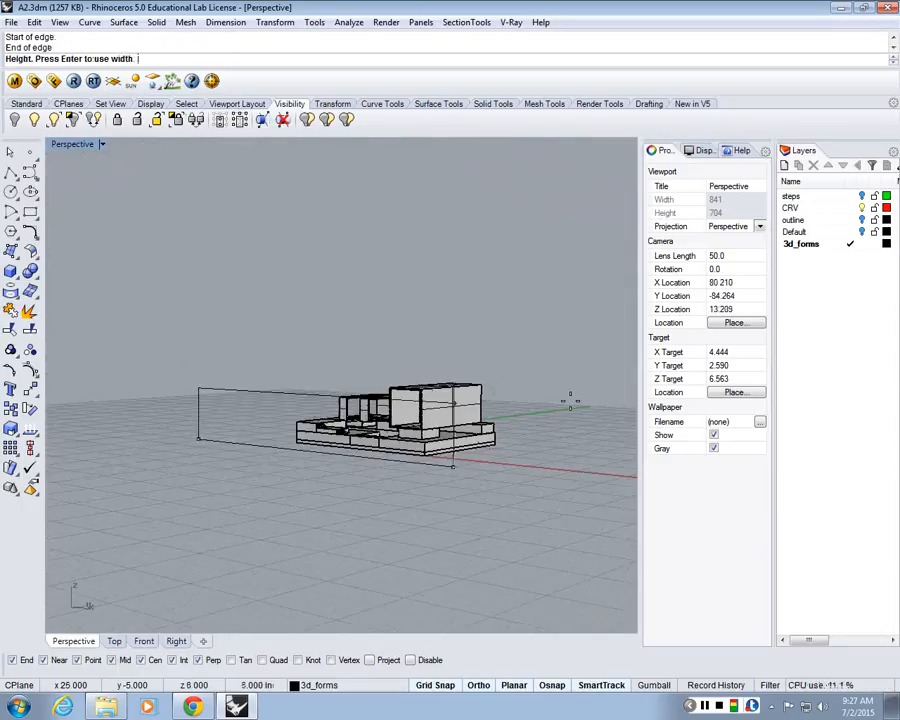
pyautogui.press('Return')
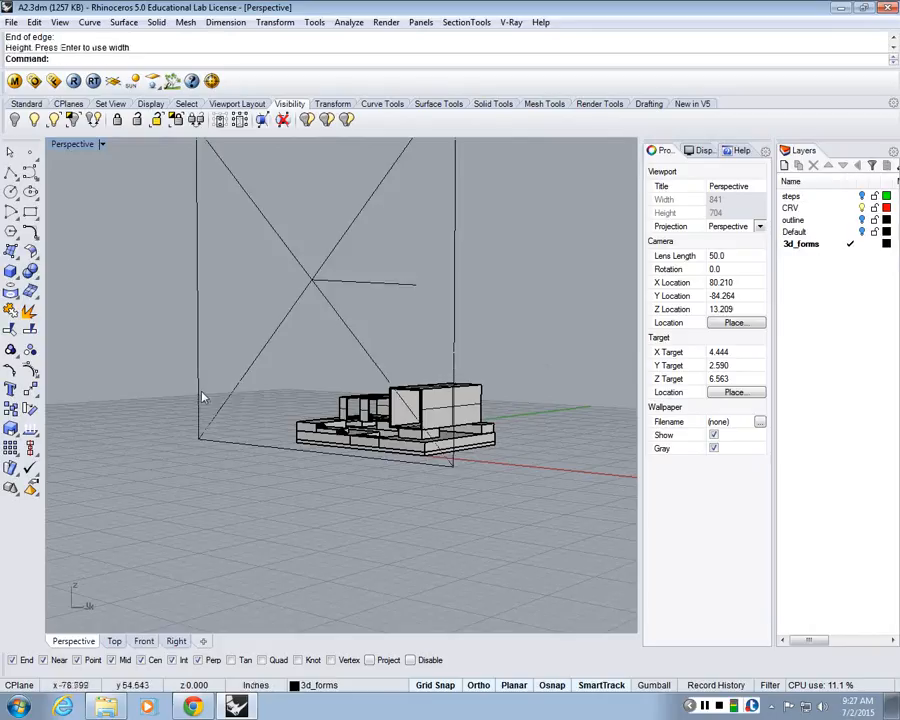
# Step: Move the new clipping plane 21 in sideways along the X axis
pyautogui.moveTo(201, 398); pyautogui.dragTo(508, 340, button='right')
pyautogui.scroll(-3, 508, 340)
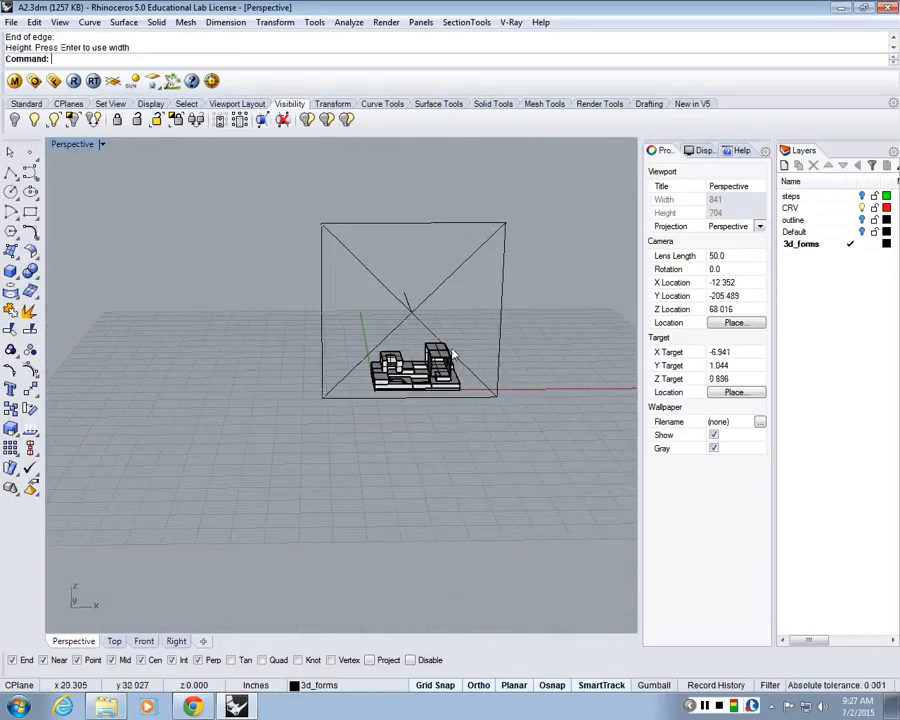
pyautogui.moveTo(453, 353); pyautogui.dragTo(265, 404, button='right')
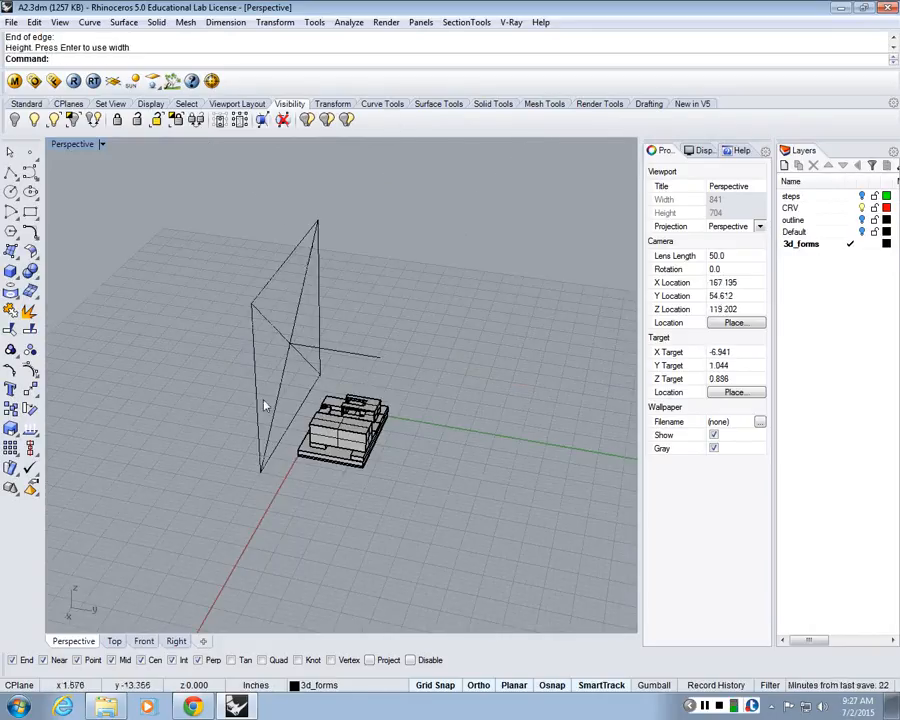
pyautogui.click(297, 364)
pyautogui.moveTo(297, 364); pyautogui.dragTo(333, 437, button='right')
pyautogui.click(326, 386)
pyautogui.write('M')
pyautogui.click(313, 381)
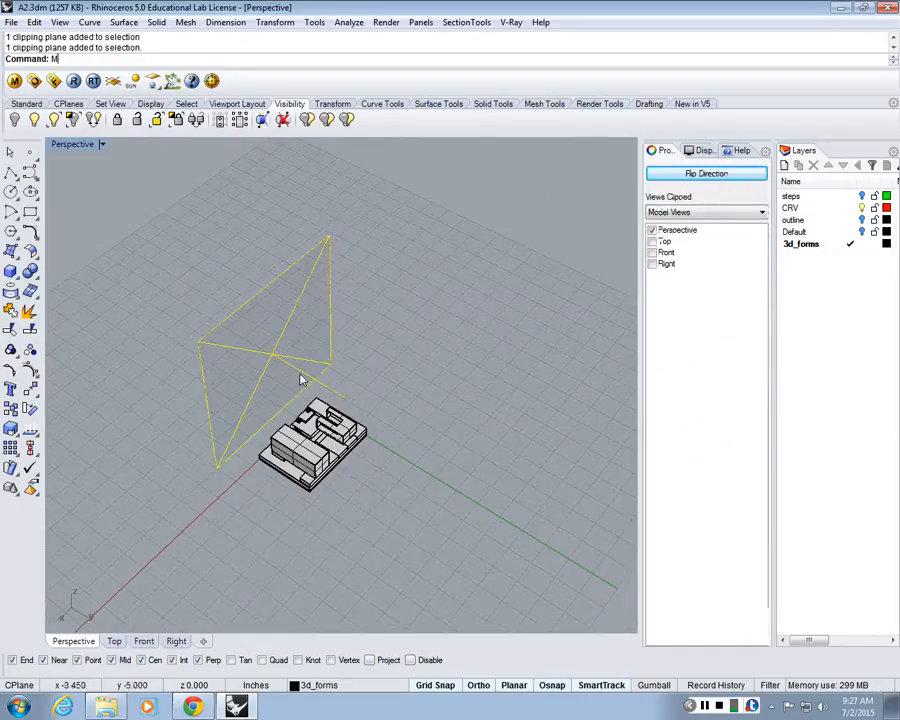
pyautogui.write('m')
pyautogui.press('Return')
pyautogui.write('M')
pyautogui.press('Return')
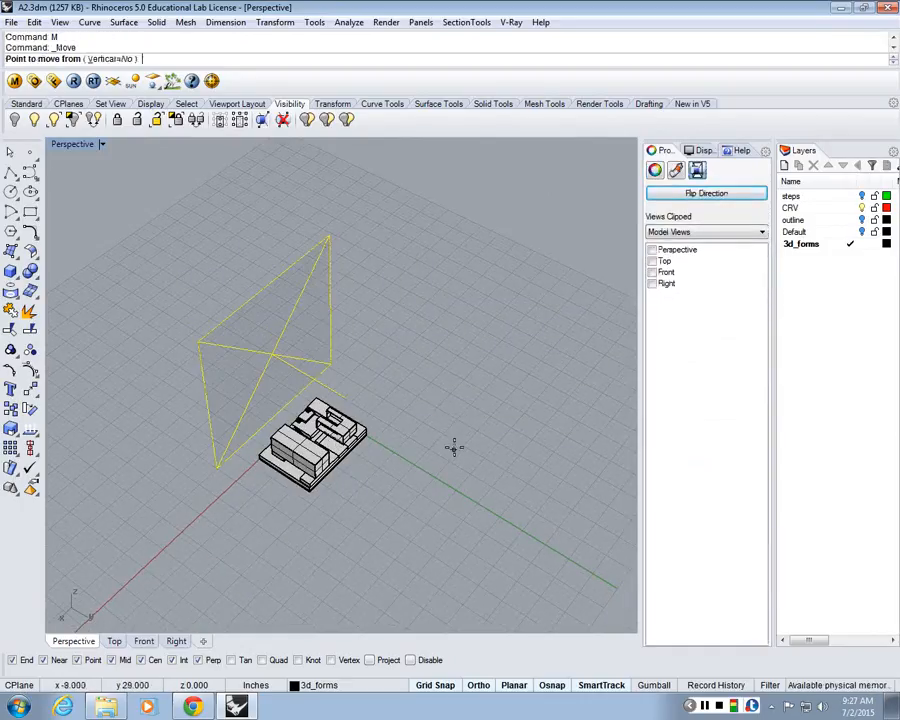
pyautogui.click(454, 448)
pyautogui.click(382, 514)
# Step: Move the clipping plane along the Y axis into the model so it cuts through the U-shaped frame and box, and inspect the cut
pyautogui.moveTo(355, 518); pyautogui.dragTo(290, 492, button='right')
pyautogui.write('M')
pyautogui.press('Return')
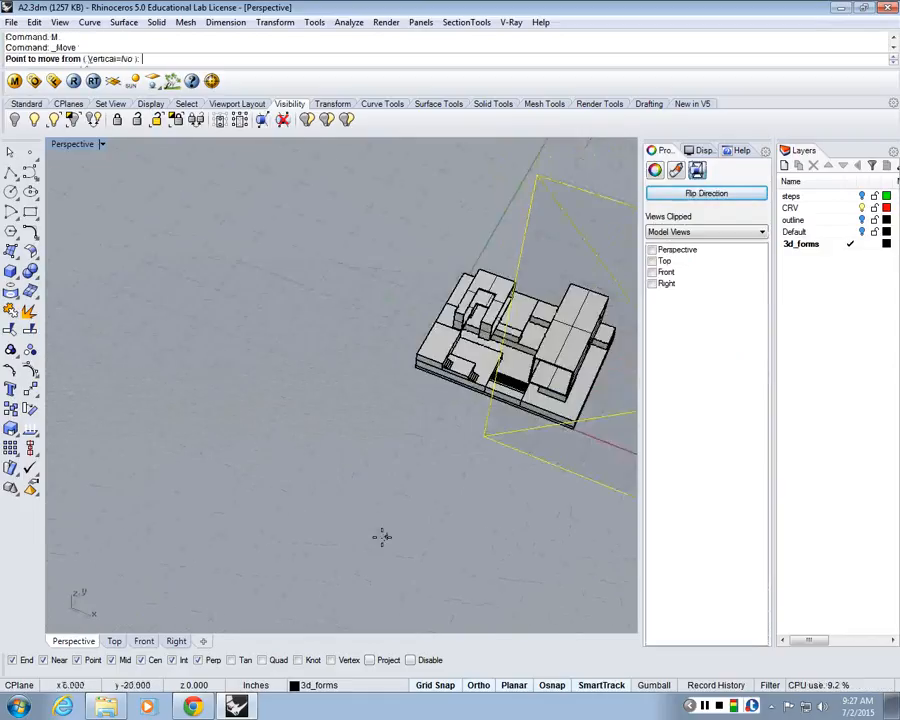
pyautogui.click(382, 537)
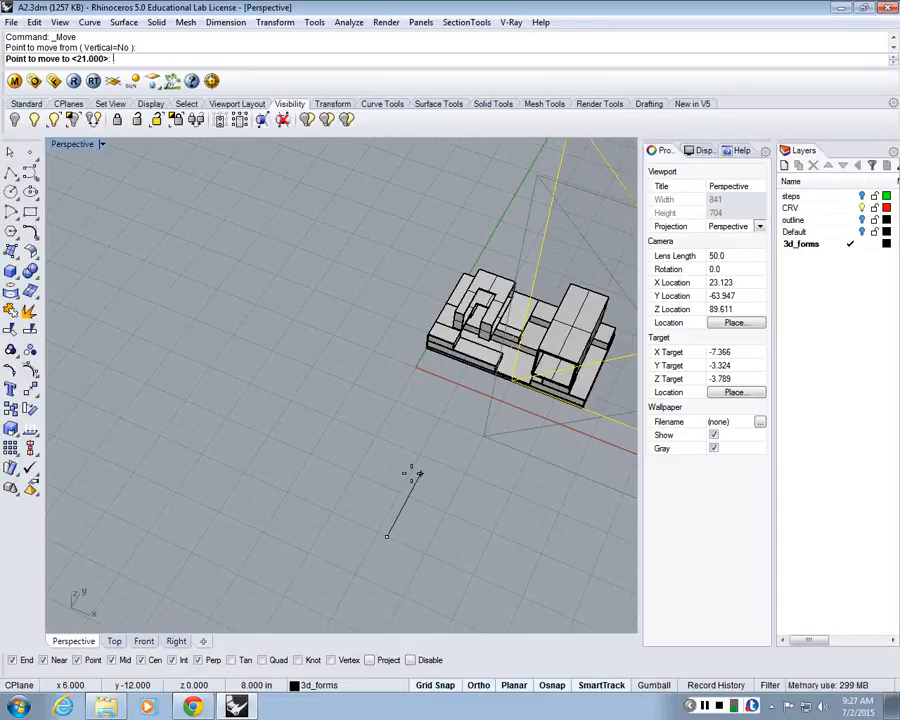
pyautogui.scroll(-3, 410, 473)
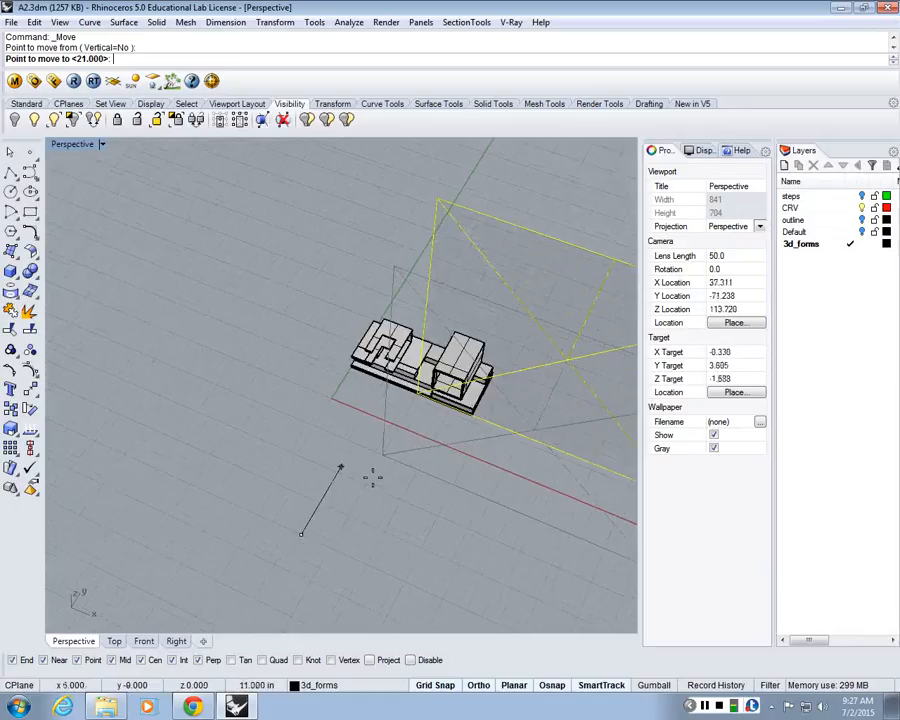
pyautogui.press('Escape')
pyautogui.scroll(5, 372, 478)
pyautogui.moveTo(430, 420); pyautogui.dragTo(426, 367, button='right')
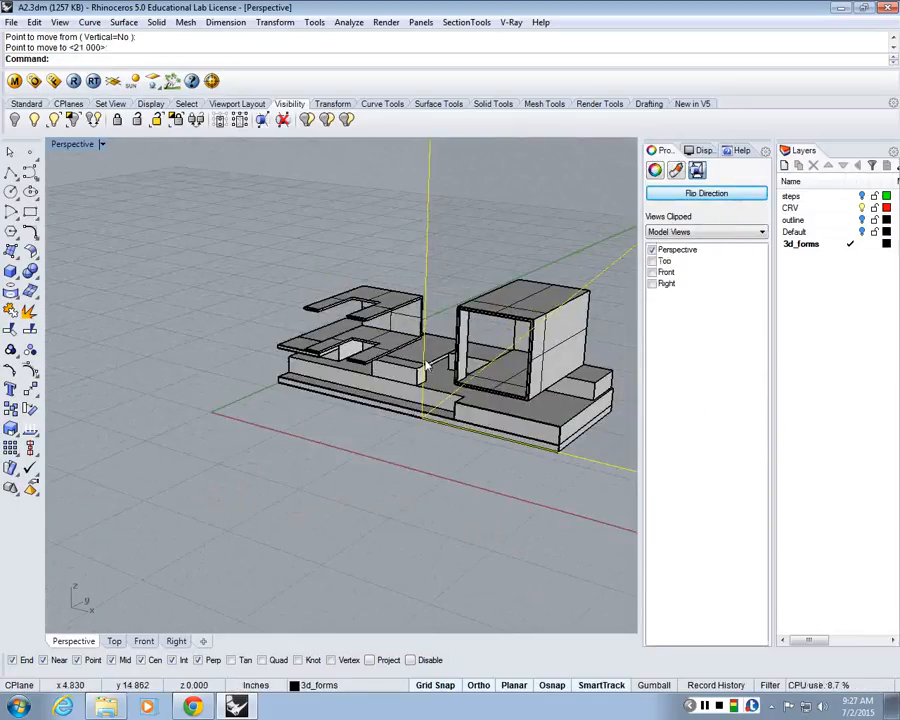
pyautogui.scroll(5, 432, 486)
pyautogui.scroll(-5, 352, 498)
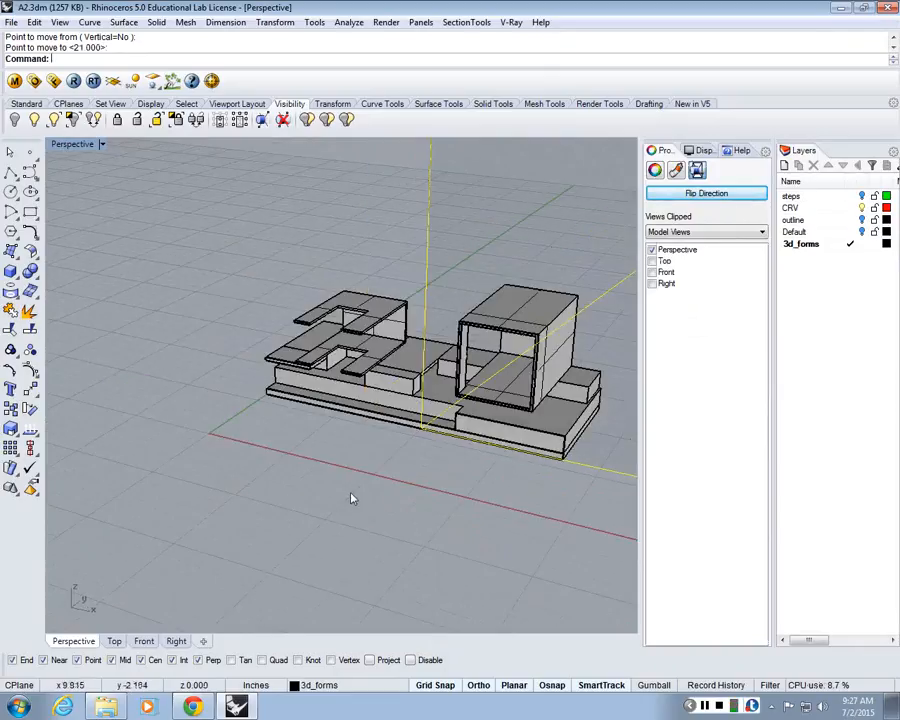
# Step: Turn off grid snap and move the clipping plane about 8.5 in along the Y axis, out to the model's front edge
pyautogui.rightClick(352, 498)
pyautogui.click(210, 555)
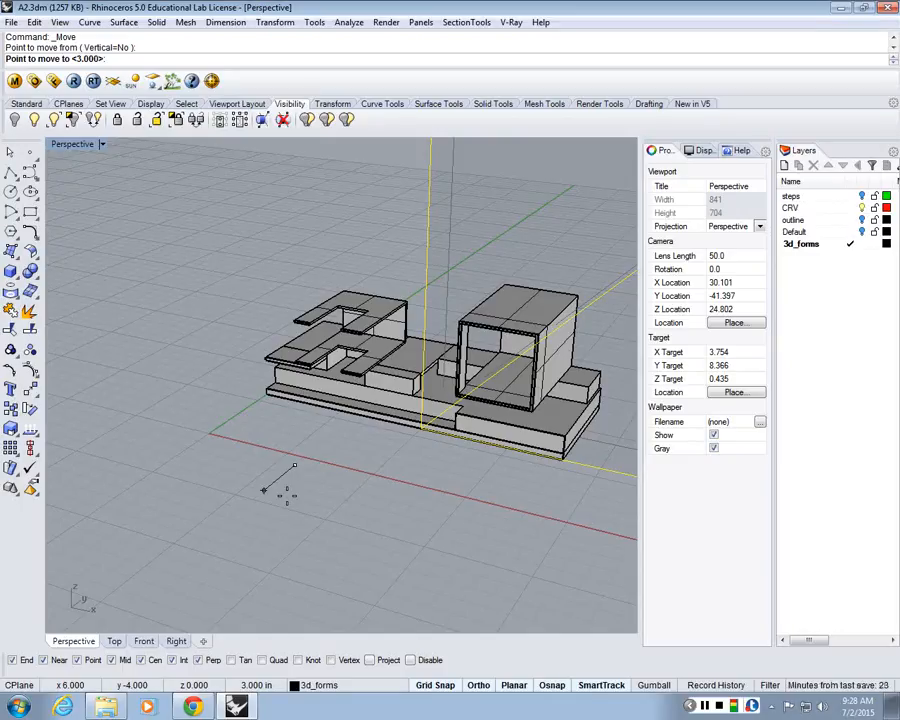
pyautogui.moveTo(289, 497); pyautogui.dragTo(310, 460, button='right')
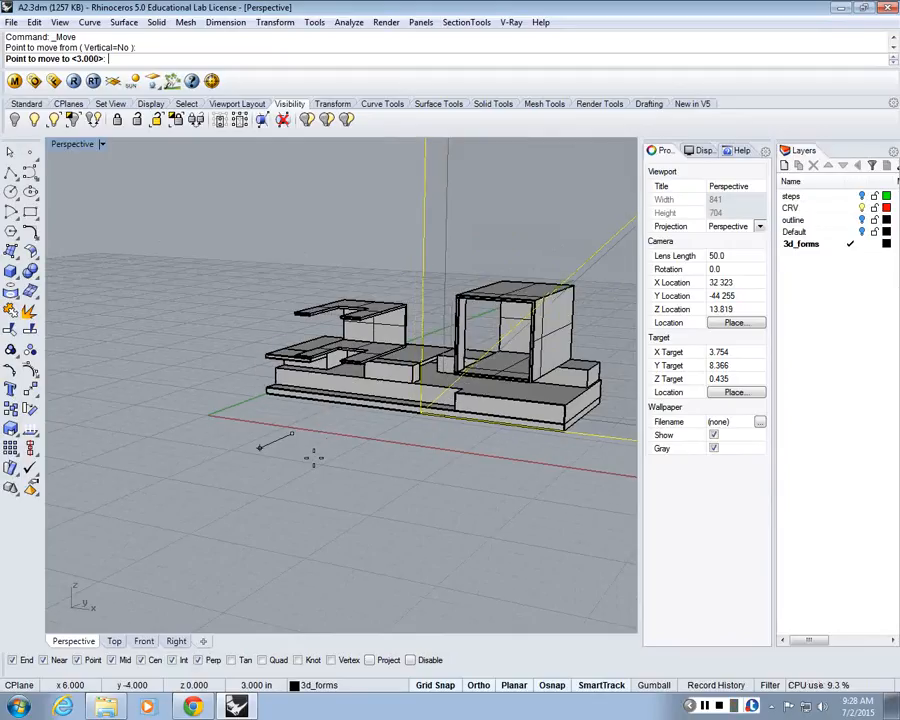
pyautogui.scroll(2, 313, 457)
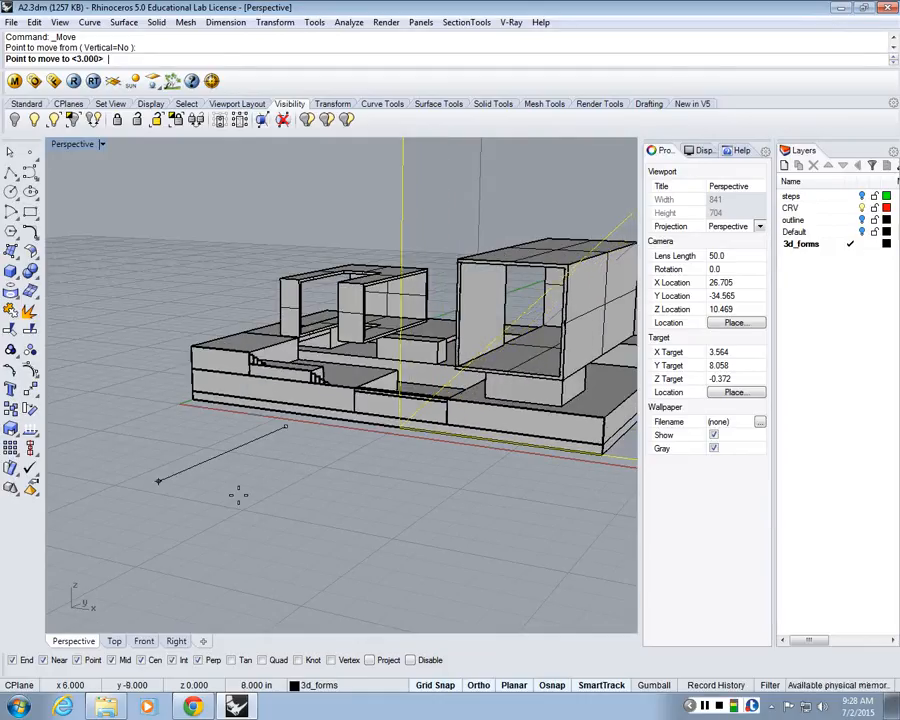
pyautogui.moveTo(238, 494); pyautogui.dragTo(217, 491, button='right')
pyautogui.scroll(2, 217, 492)
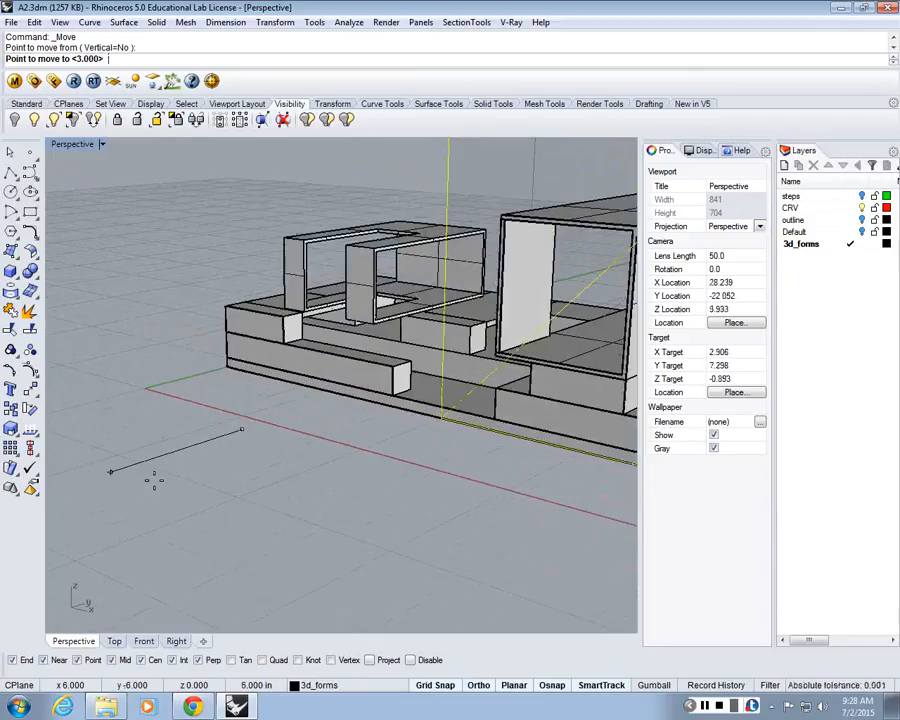
pyautogui.click(433, 686)
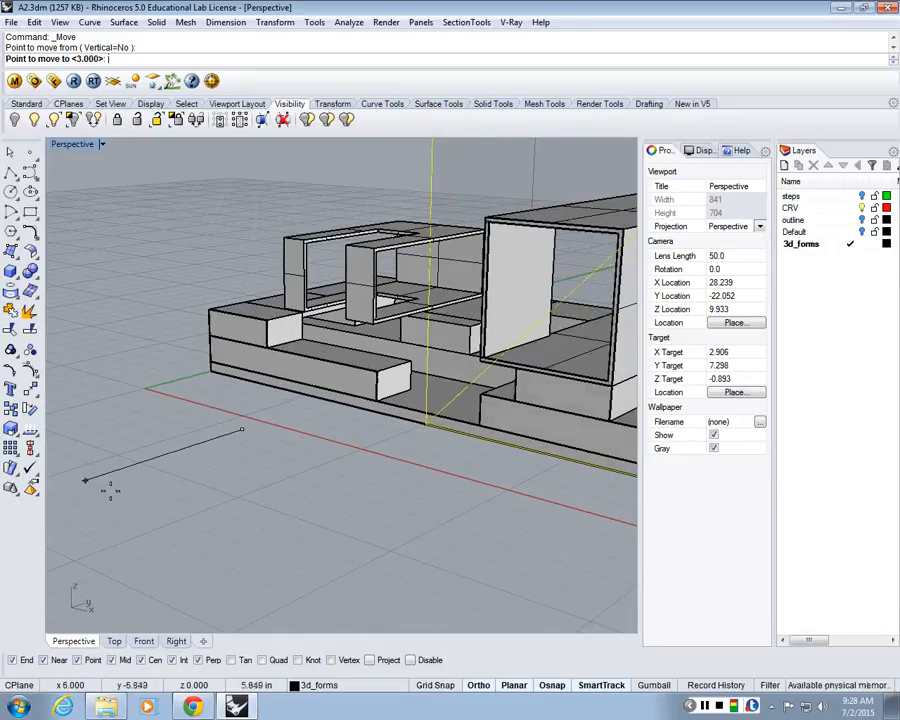
pyautogui.click(59, 537)
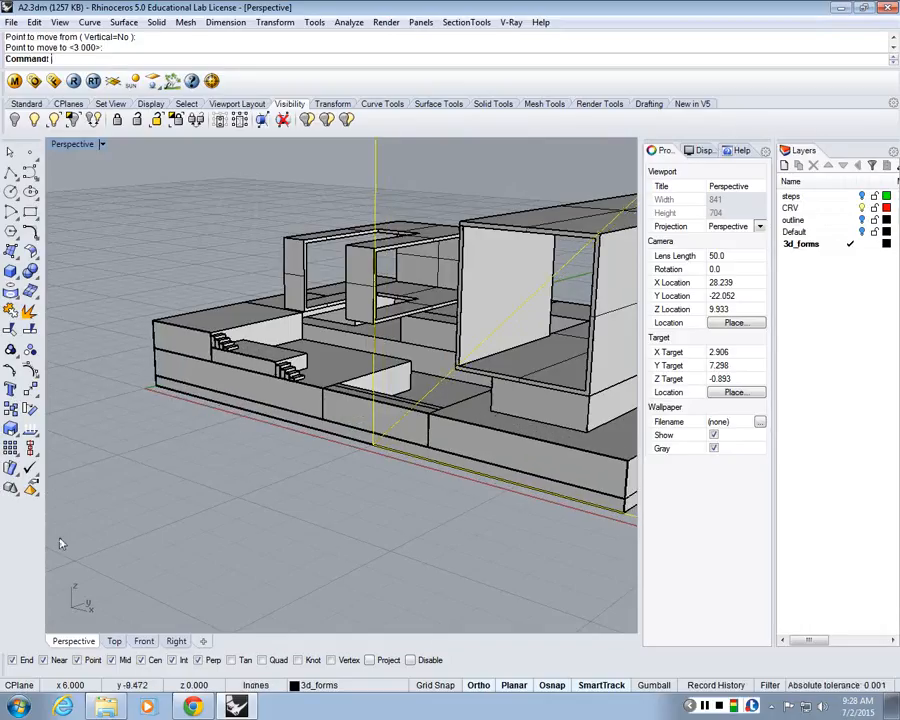
# Step: Rotate the clipping plane 90 degrees about a point on its base so it stands across the X axis
pyautogui.moveTo(59, 537); pyautogui.dragTo(160, 450, button='right')
pyautogui.scroll(3, 160, 454)
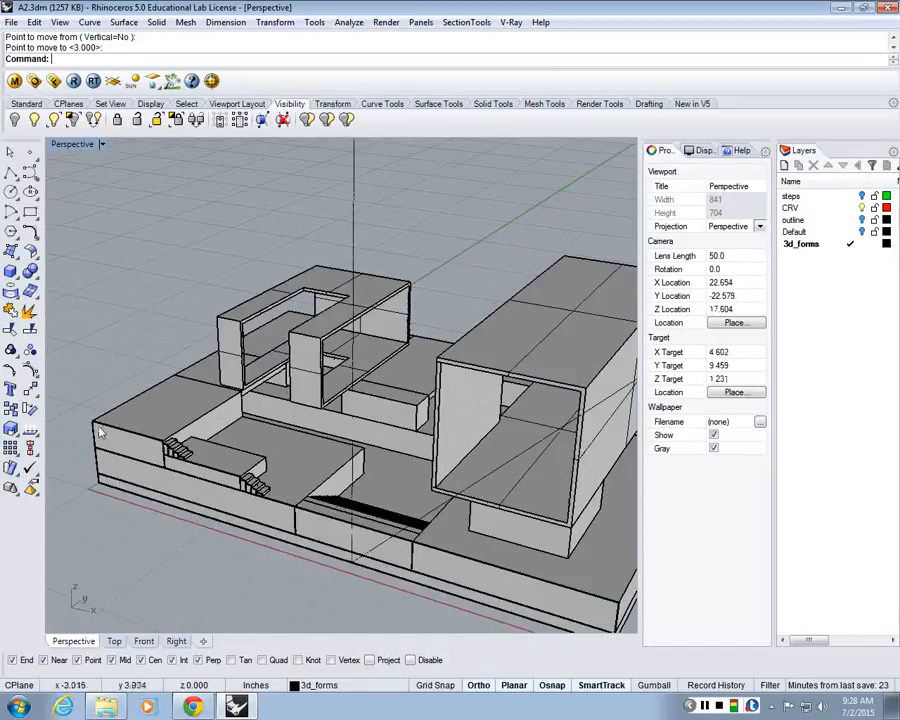
pyautogui.scroll(4, 207, 476)
pyautogui.scroll(-4, 220, 455)
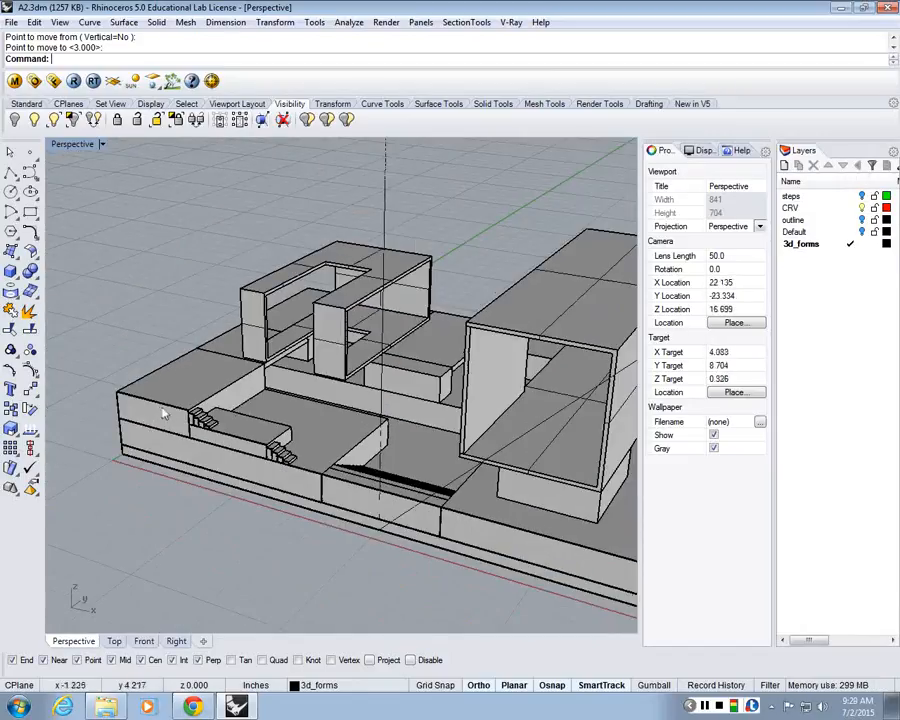
pyautogui.scroll(-2, 165, 352)
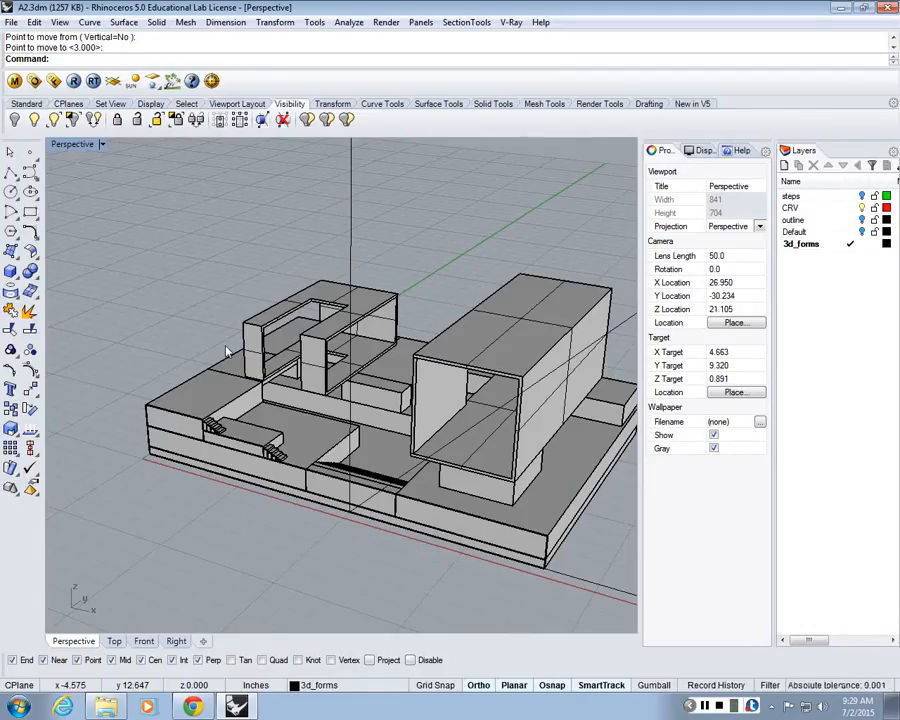
pyautogui.scroll(-6, 226, 352)
pyautogui.moveTo(430, 470); pyautogui.dragTo(507, 508, button='right')
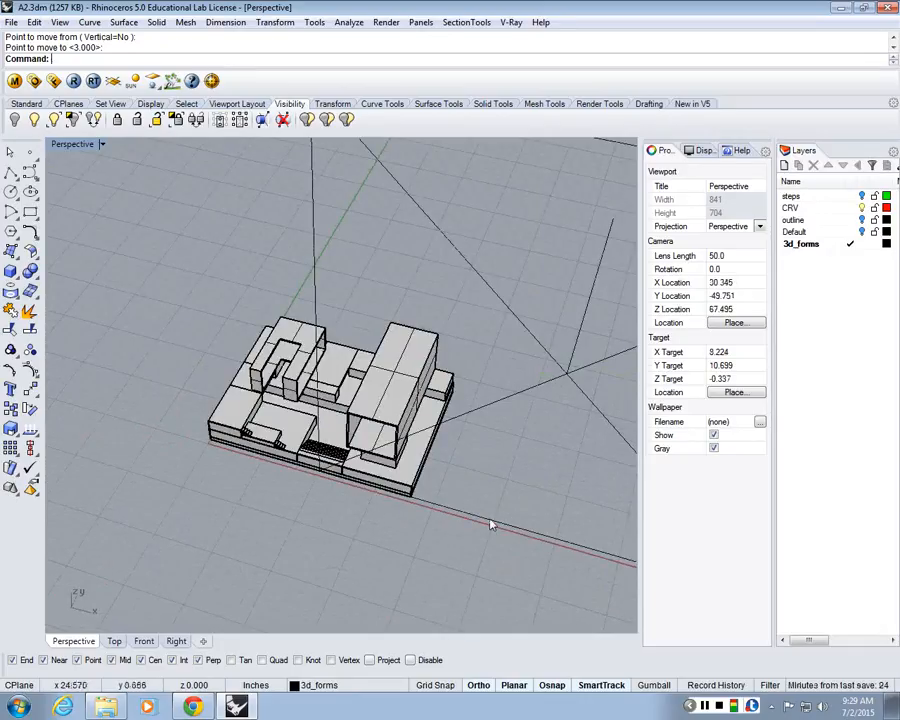
pyautogui.scroll(-3, 266, 475)
pyautogui.click(266, 475)
pyautogui.write('Ro')
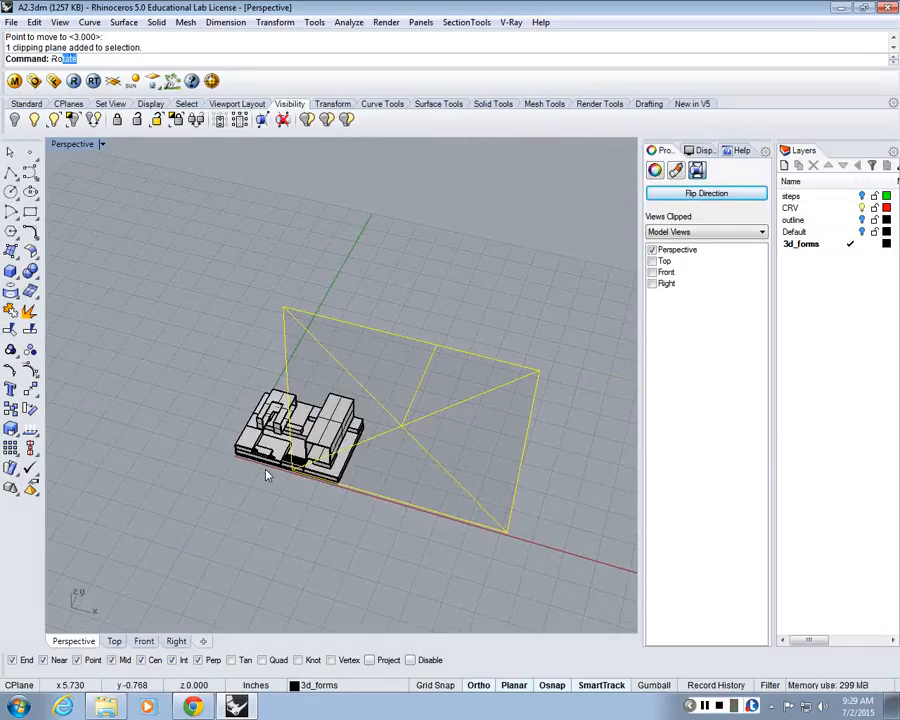
pyautogui.press('Return')
pyautogui.click(390, 500)
pyautogui.click(590, 556)
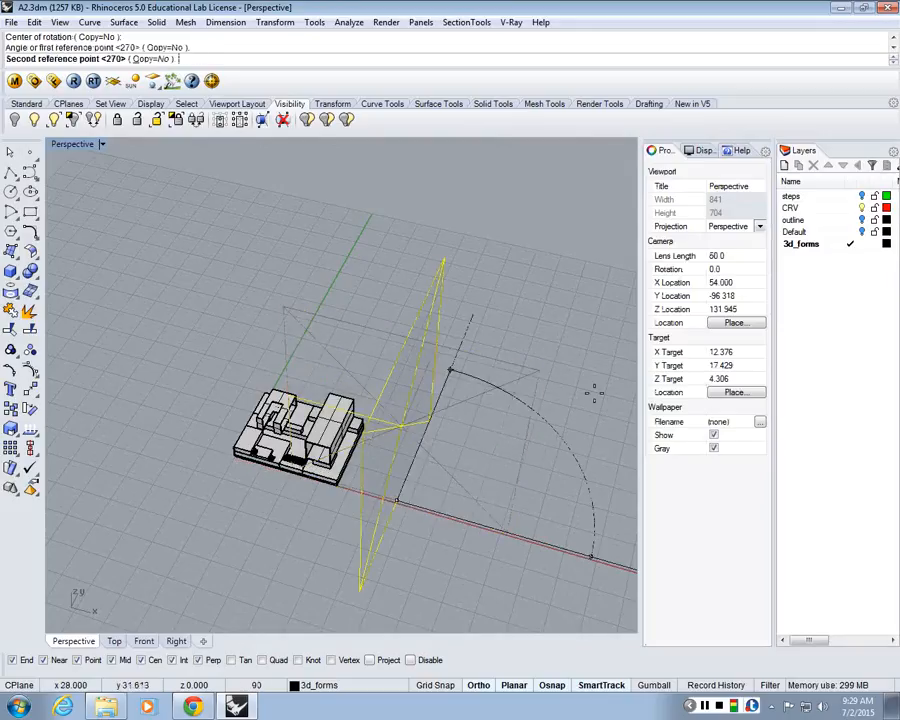
pyautogui.click(548, 314)
# Step: Move the rotated clipping plane about 18.3 in along the negative X axis to cut away the hollow box, and inspect the section
pyautogui.moveTo(480, 451); pyautogui.dragTo(432, 468, button='right')
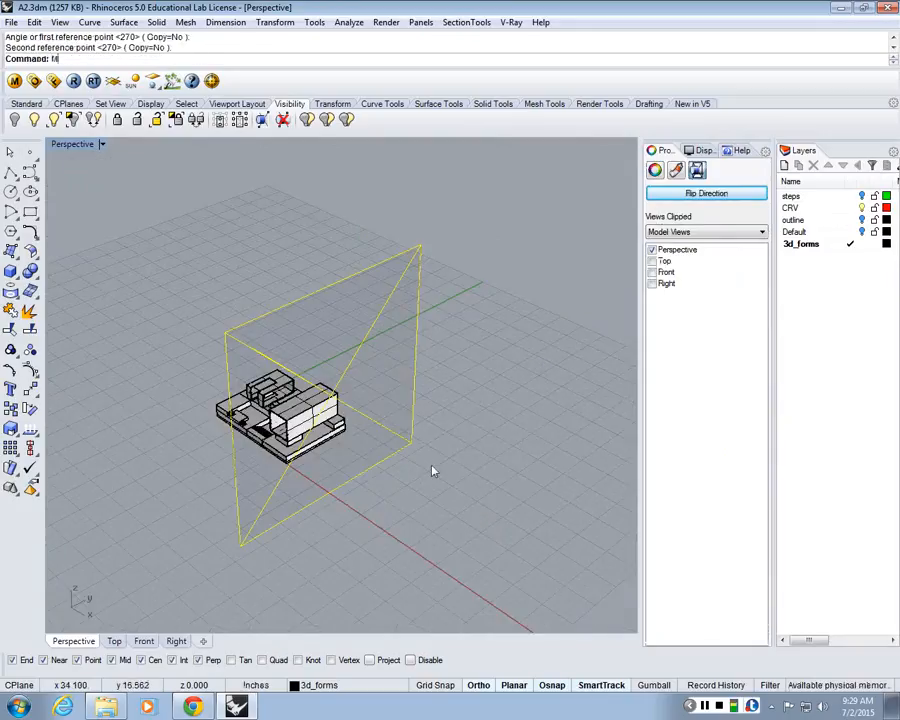
pyautogui.write('M')
pyautogui.press('Return')
pyautogui.scroll(4, 190, 514)
pyautogui.click(261, 590)
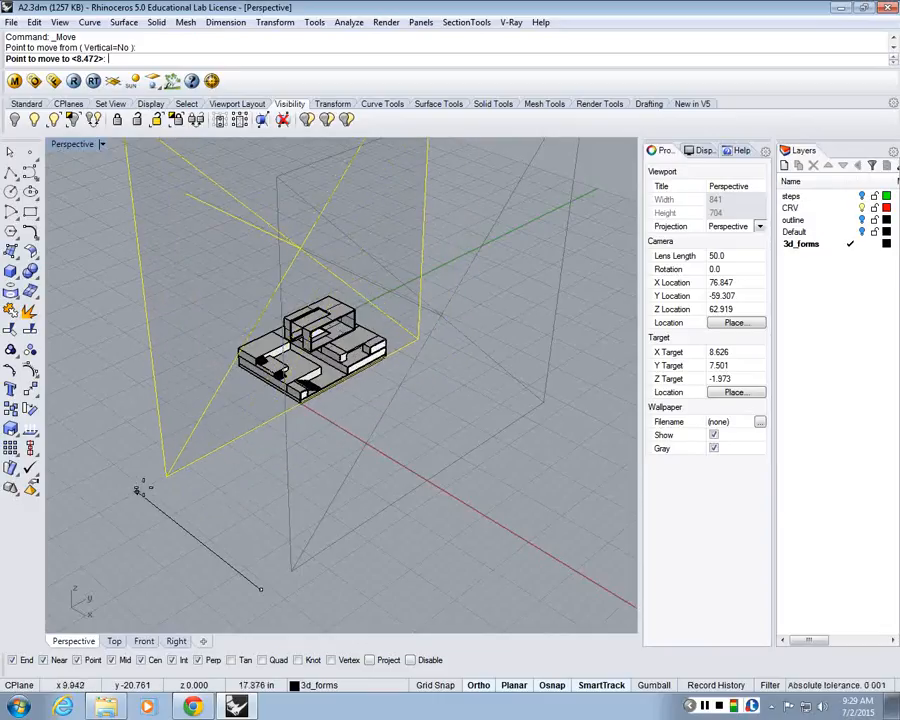
pyautogui.click(137, 490)
pyautogui.moveTo(436, 476); pyautogui.dragTo(346, 402, button='right')
pyautogui.scroll(6, 351, 336)
pyautogui.moveTo(416, 366); pyautogui.dragTo(371, 335, button='right')
pyautogui.scroll(-5, 371, 335)
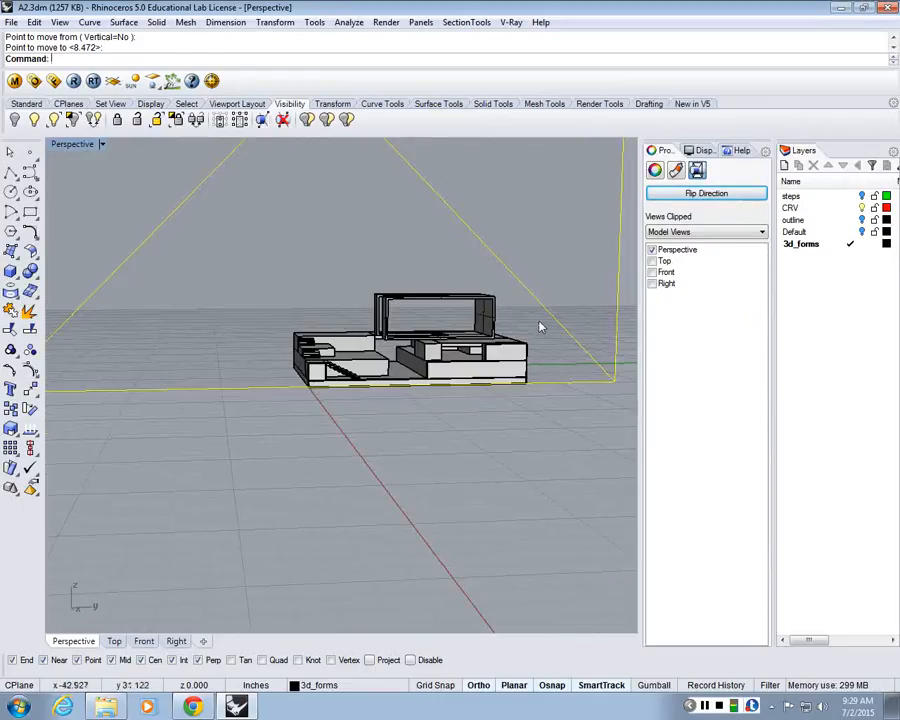
pyautogui.scroll(4, 541, 327)
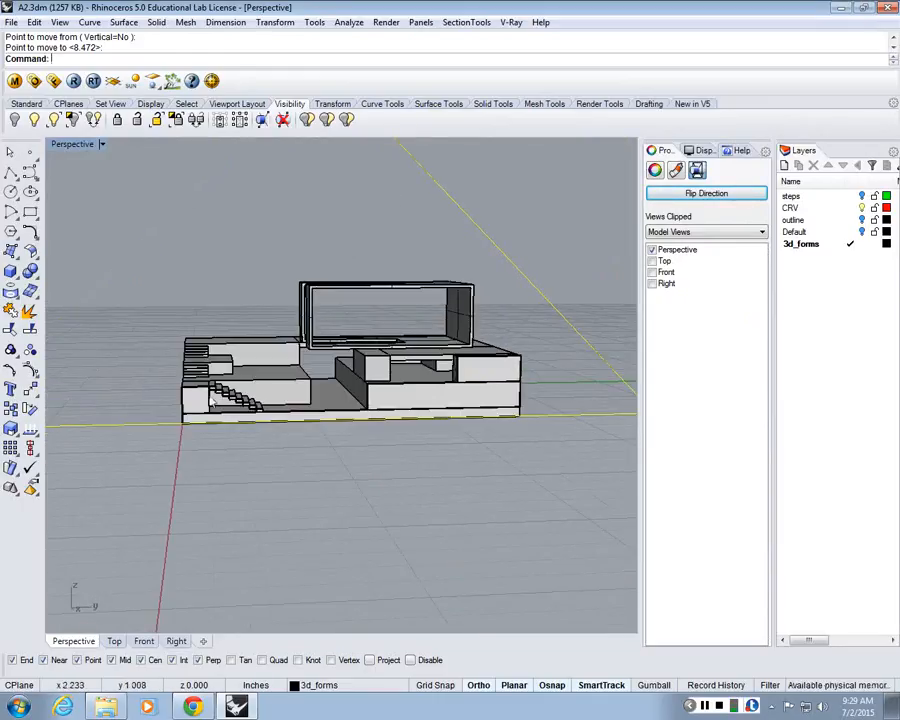
# Step: Move the clipping plane further along the negative X axis until it cuts through the opening of the U-shaped frame
pyautogui.moveTo(291, 341); pyautogui.dragTo(271, 418, button='right')
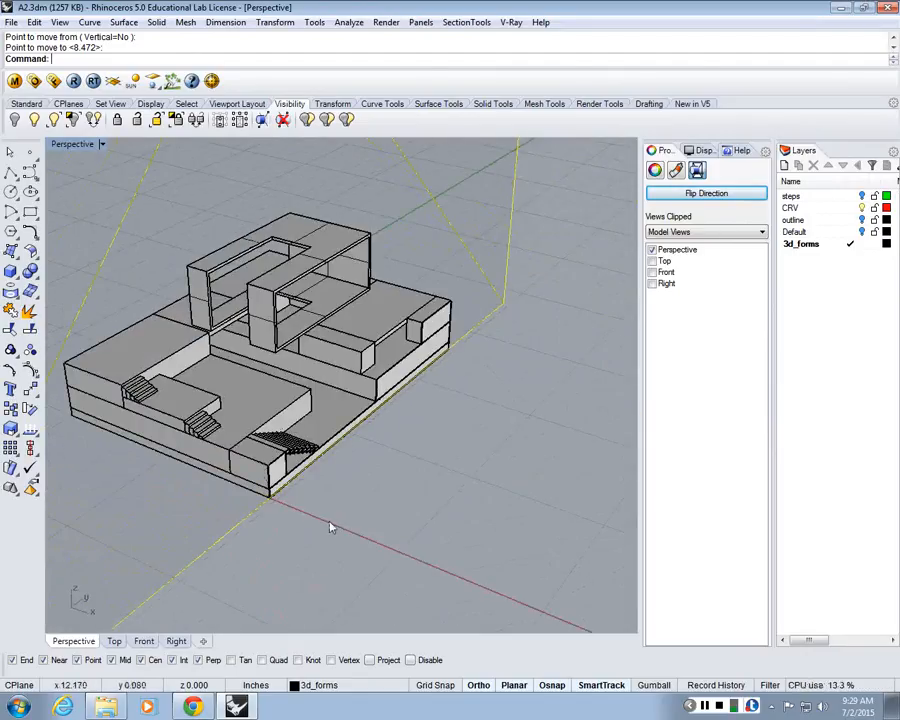
pyautogui.moveTo(323, 519); pyautogui.dragTo(385, 527, button='right')
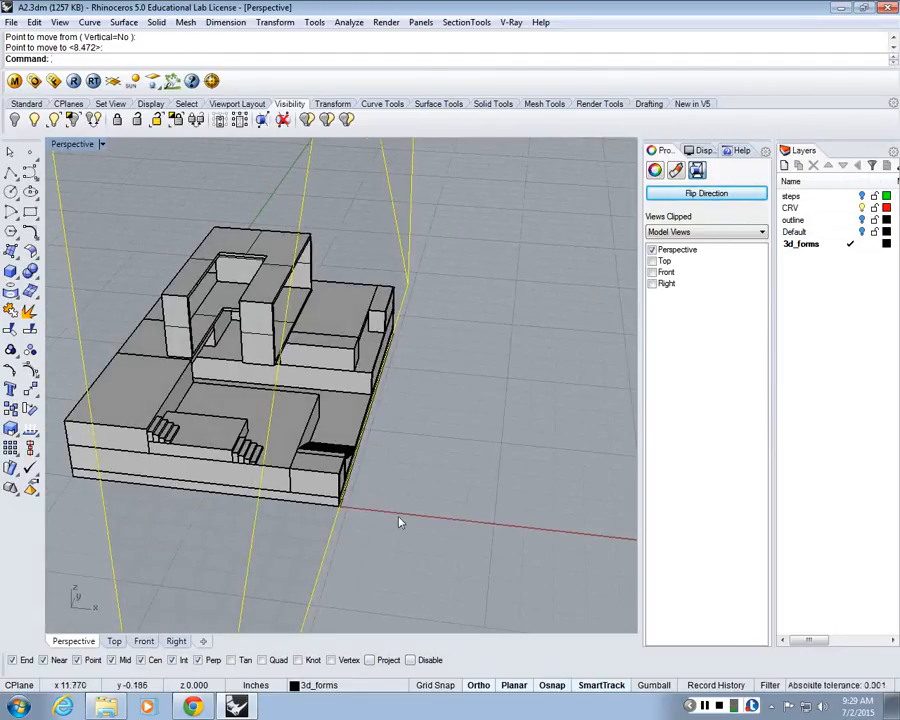
pyautogui.write('M')
pyautogui.press('Return')
pyautogui.click(502, 560)
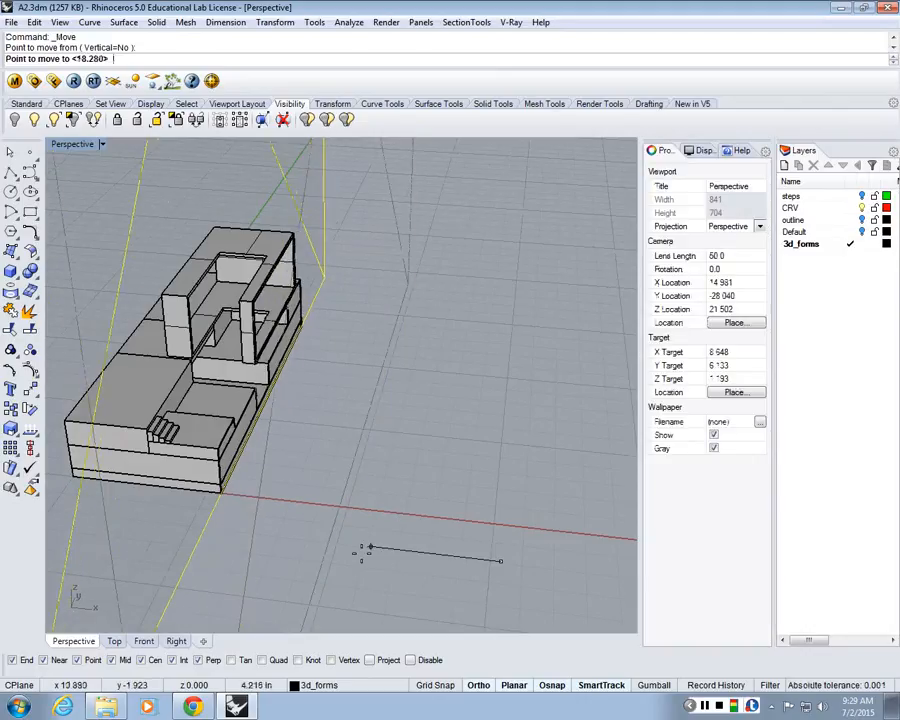
pyautogui.click(332, 551)
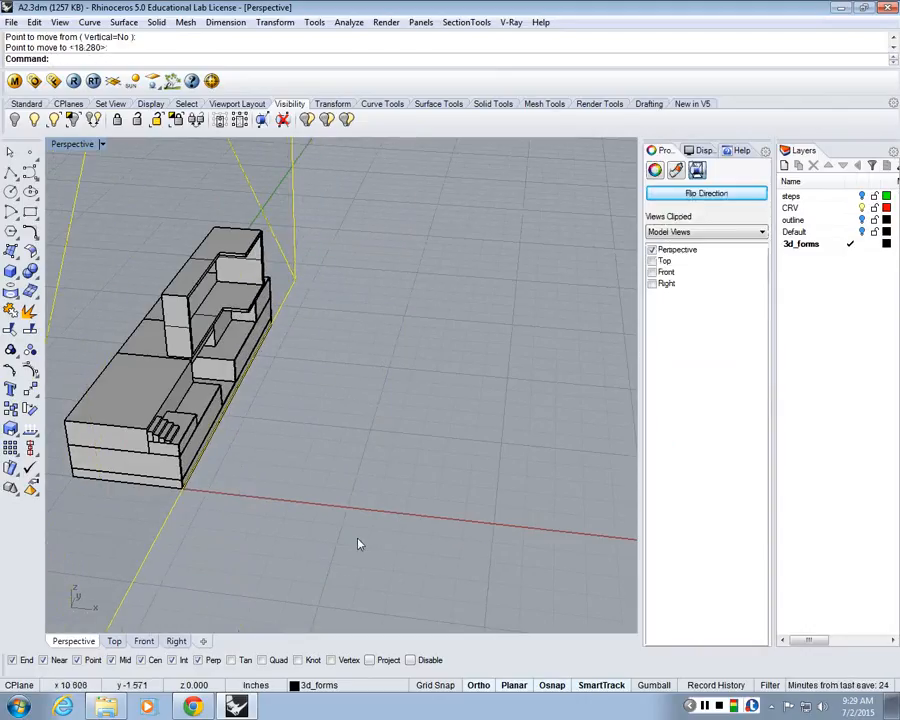
# Step: Flip the clipping plane's direction to keep the hollow box side of the model
pyautogui.scroll(-10, 384, 470)
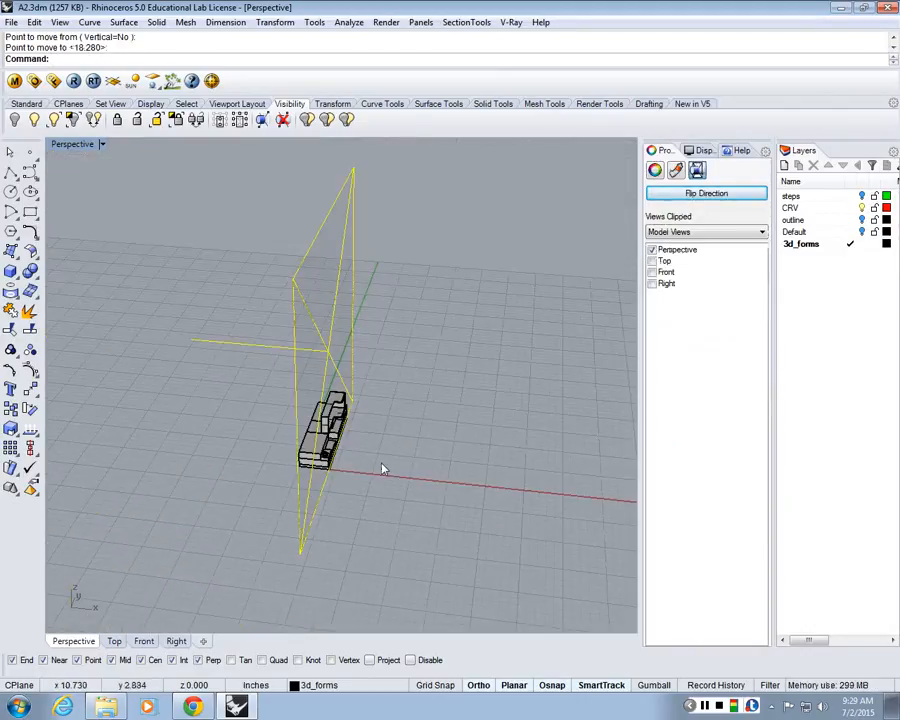
pyautogui.keyDown('shift'); pyautogui.moveTo(384, 469); pyautogui.dragTo(392, 433, button='right'); pyautogui.keyUp('shift')
pyautogui.click(416, 366)
pyautogui.moveTo(416, 366); pyautogui.dragTo(335, 315, button='right')
pyautogui.click(324, 306)
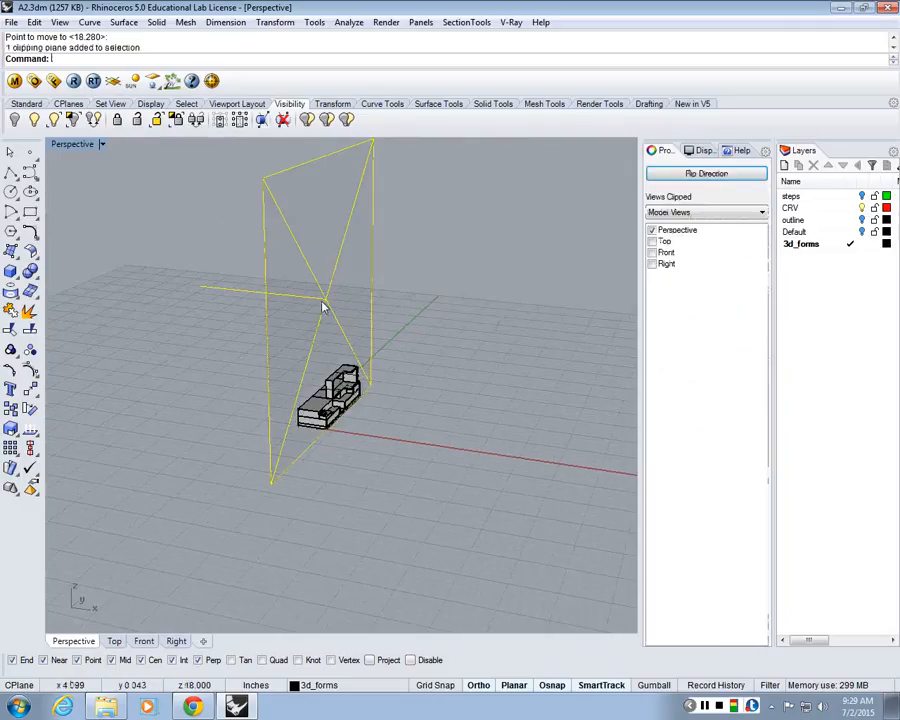
pyautogui.scroll(5, 322, 306)
pyautogui.scroll(-3, 333, 303)
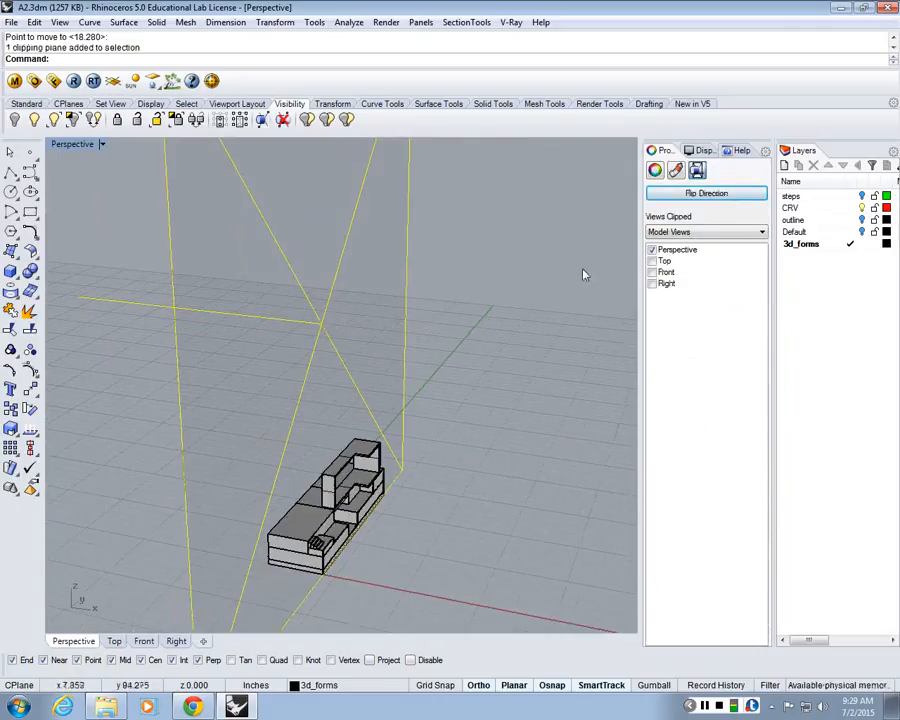
pyautogui.click(705, 194)
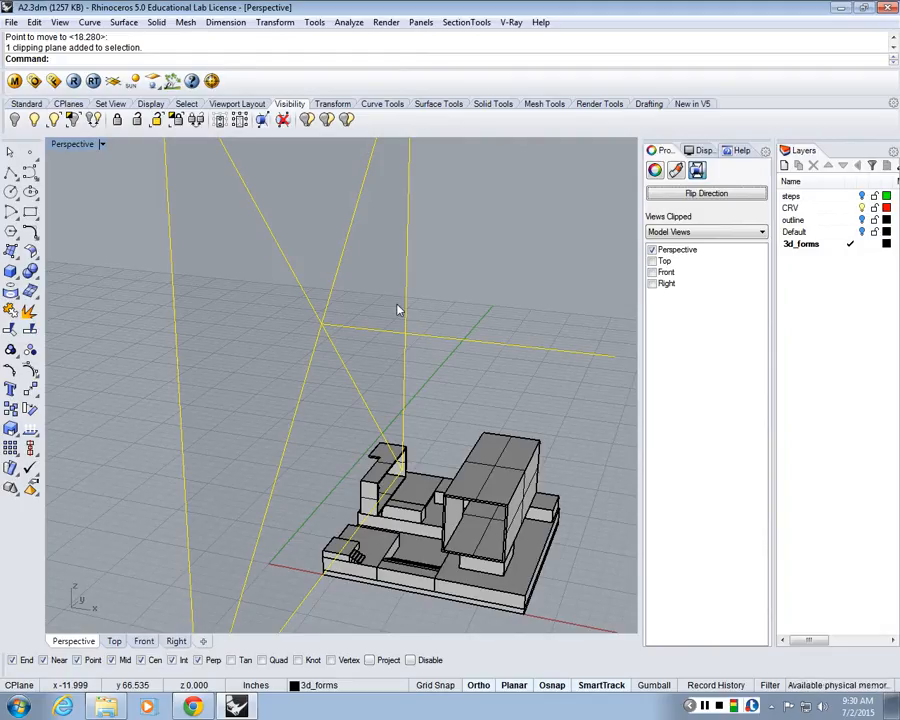
# Step: Flip the clipping direction back and forth while viewing the cut from the opposite side
pyautogui.moveTo(397, 310); pyautogui.dragTo(718, 170, button='right')
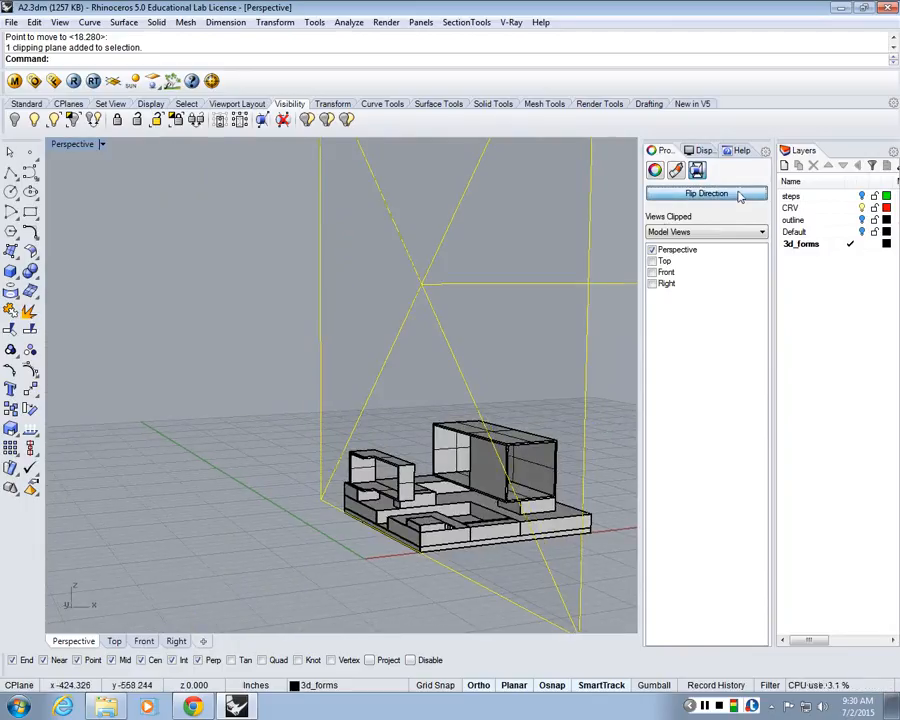
pyautogui.click(740, 194)
pyautogui.click(740, 194)
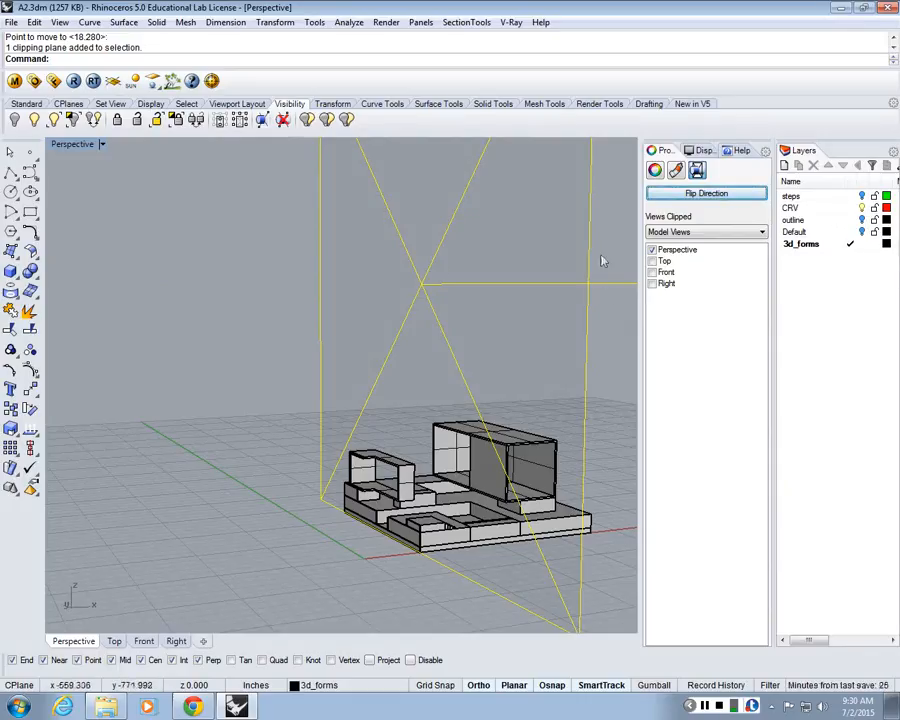
pyautogui.moveTo(372, 386); pyautogui.dragTo(450, 494, button='right')
pyautogui.scroll(-5, 388, 506)
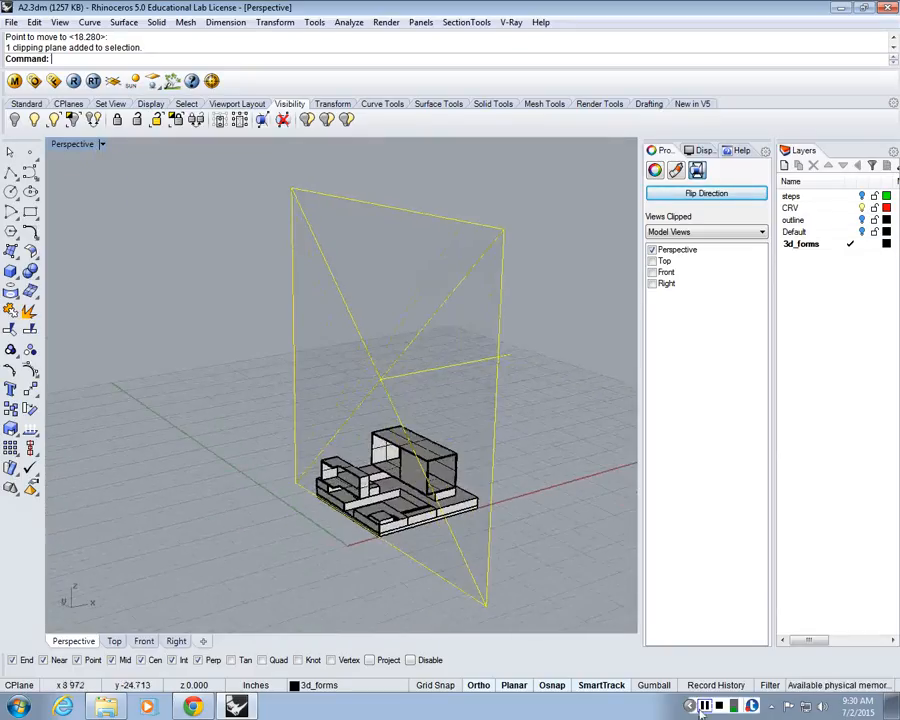
# Step: Deselect the clipping plane and select it again
pyautogui.click(400, 592)
pyautogui.scroll(-6, 400, 592)
pyautogui.moveTo(400, 592); pyautogui.dragTo(331, 610, button='right')
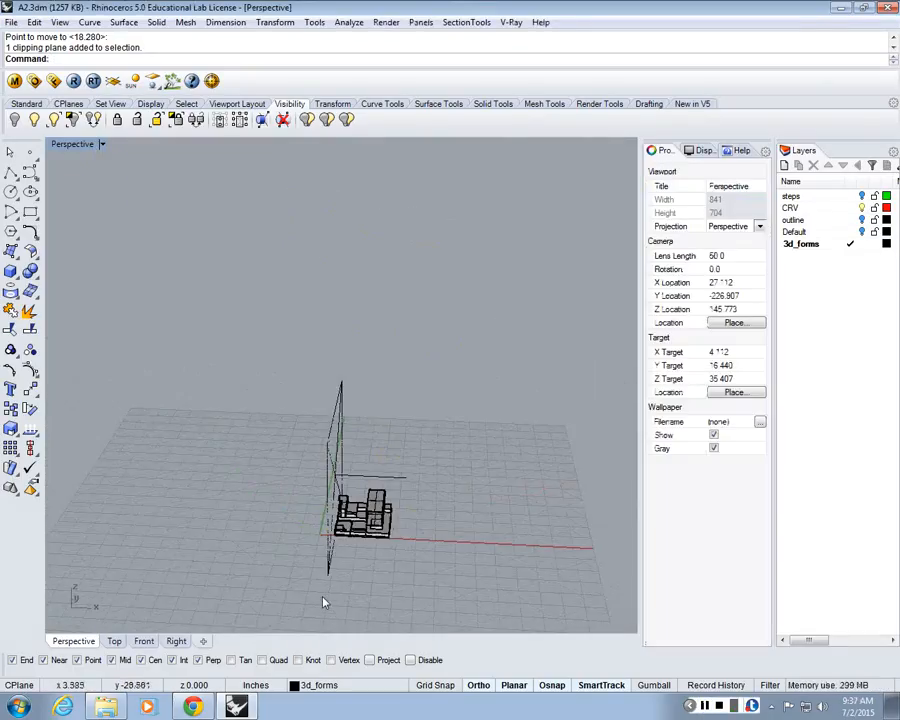
pyautogui.click(332, 569)
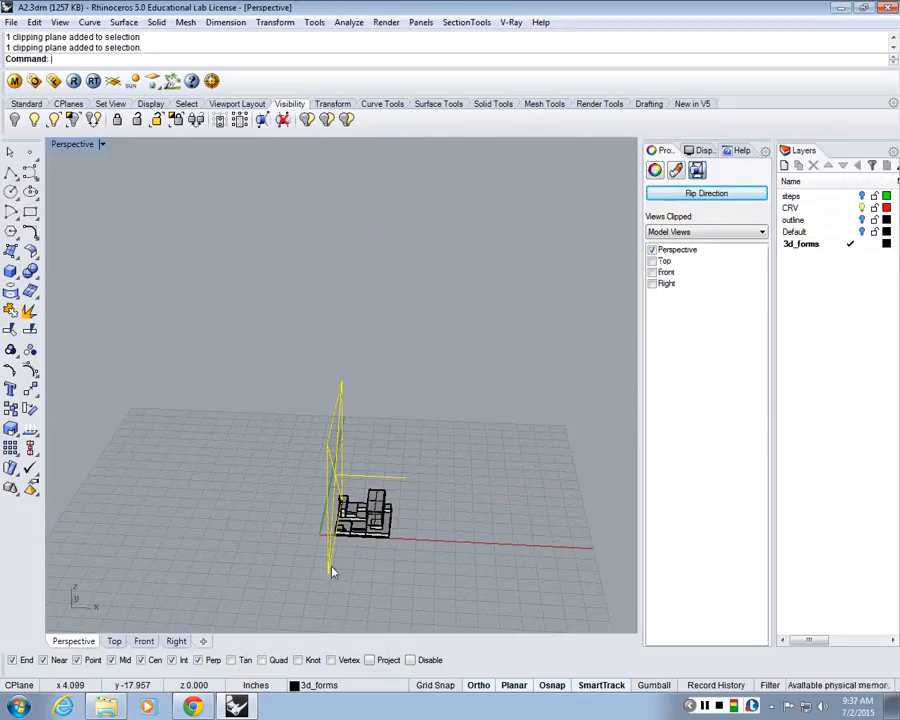
pyautogui.click(705, 707)
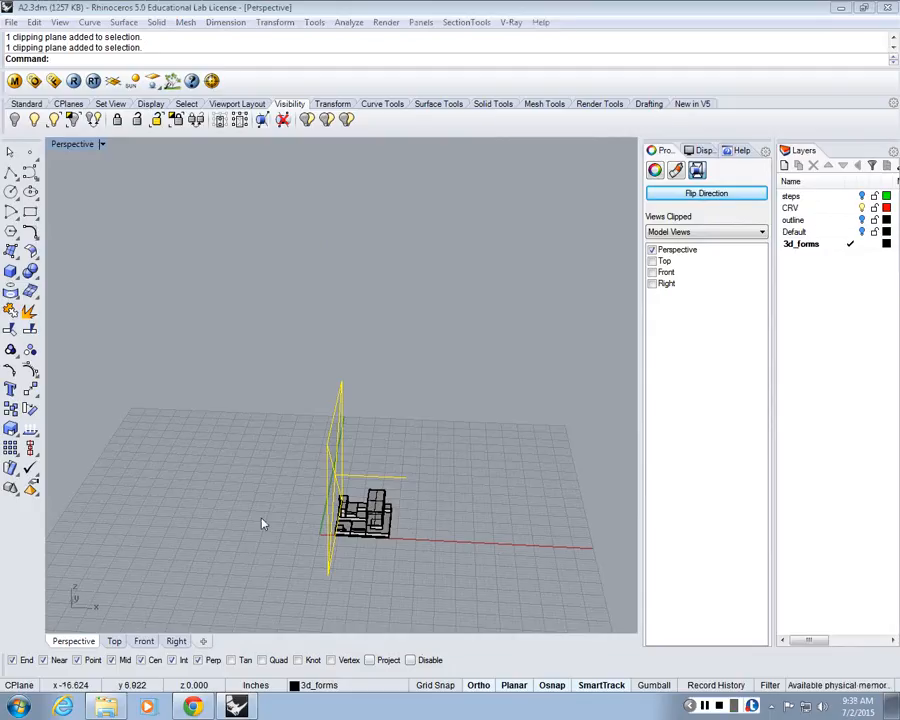
# Step: Try to rotate the clipping plane about a point on its lower edge
pyautogui.moveTo(261, 524); pyautogui.dragTo(320, 506, button='right')
pyautogui.click(388, 581)
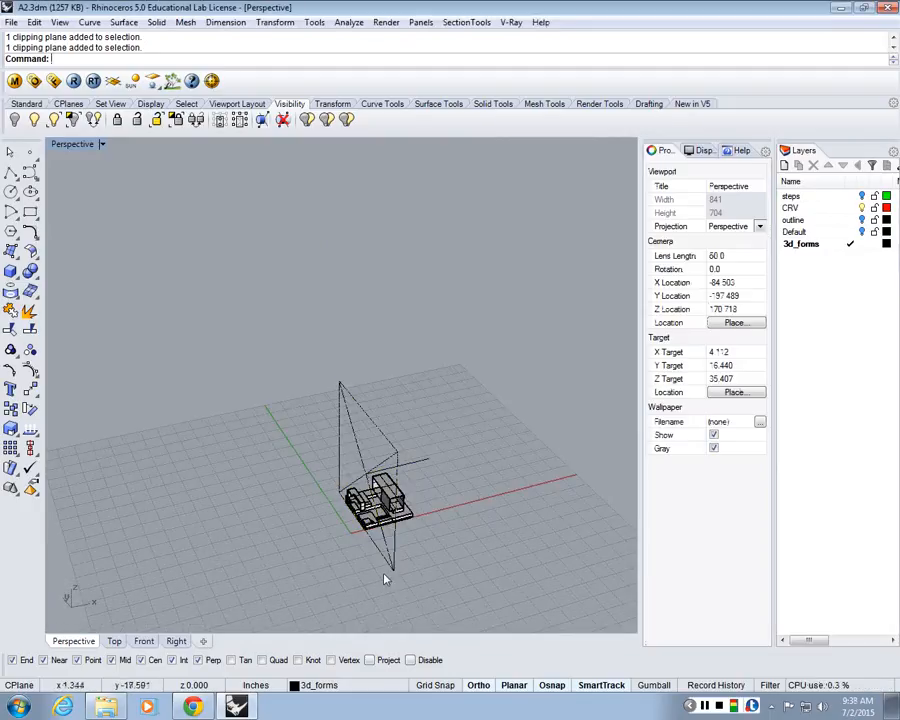
pyautogui.moveTo(386, 569); pyautogui.dragTo(468, 545, button='right')
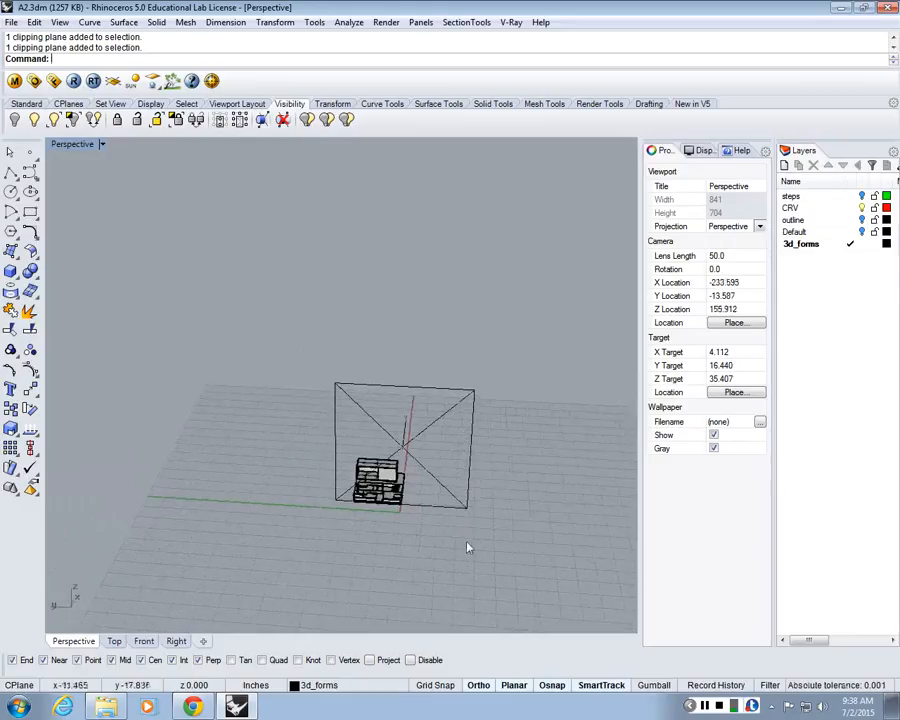
pyautogui.scroll(8, 461, 509)
pyautogui.click(443, 463)
pyautogui.write('R')
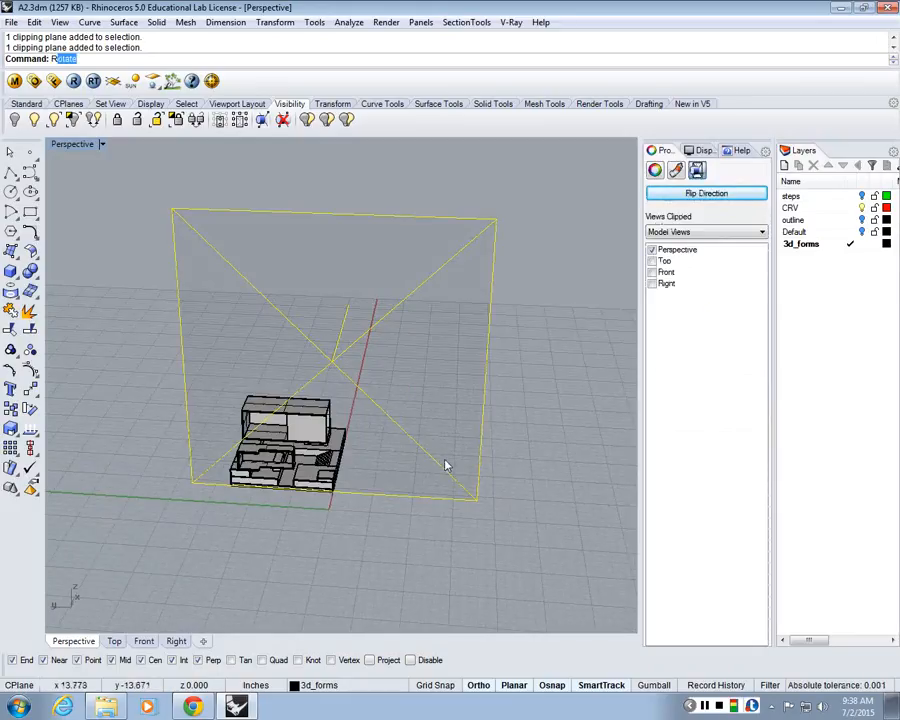
pyautogui.press('Return')
pyautogui.click(358, 493)
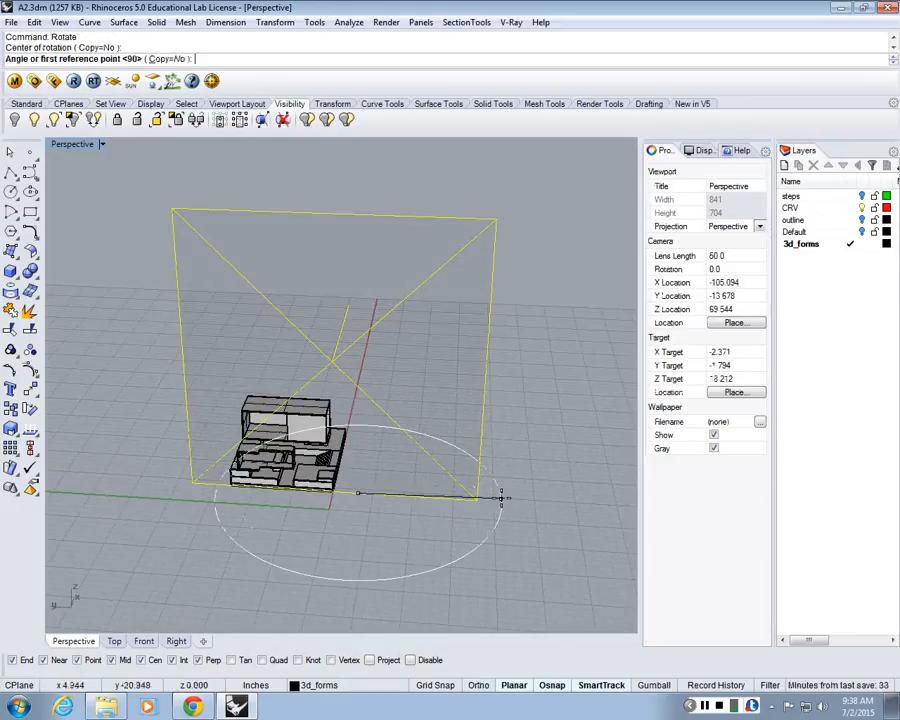
pyautogui.click(528, 502)
pyautogui.press('Escape')
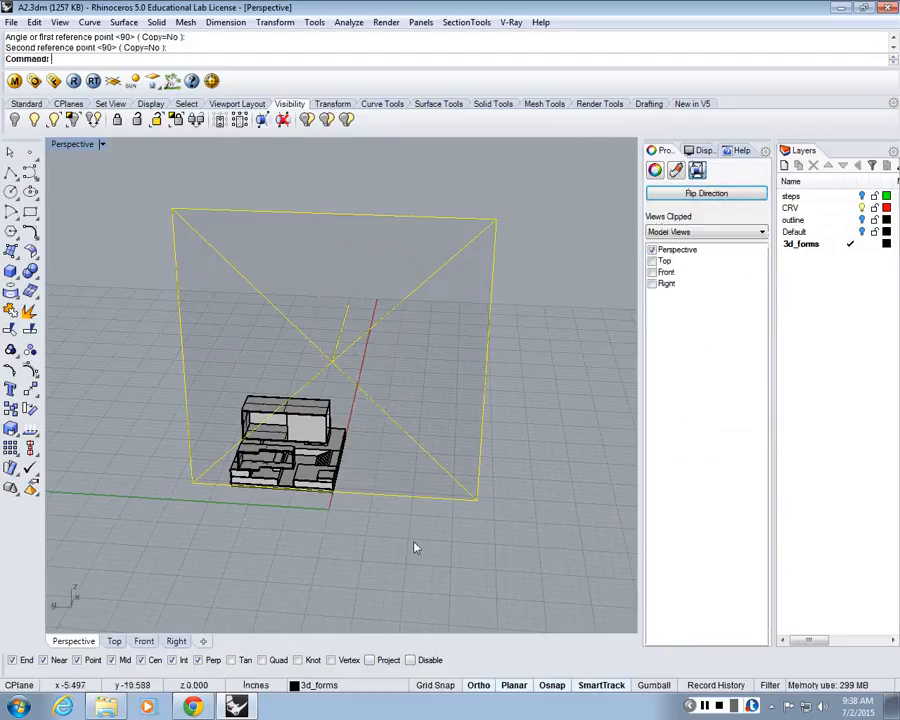
# Step: Rotate the clipping plane 90 degrees about a point on its base line so it stands parallel to the X axis
pyautogui.press('Return')
pyautogui.click(387, 494)
pyautogui.click(491, 502)
pyautogui.click(445, 425)
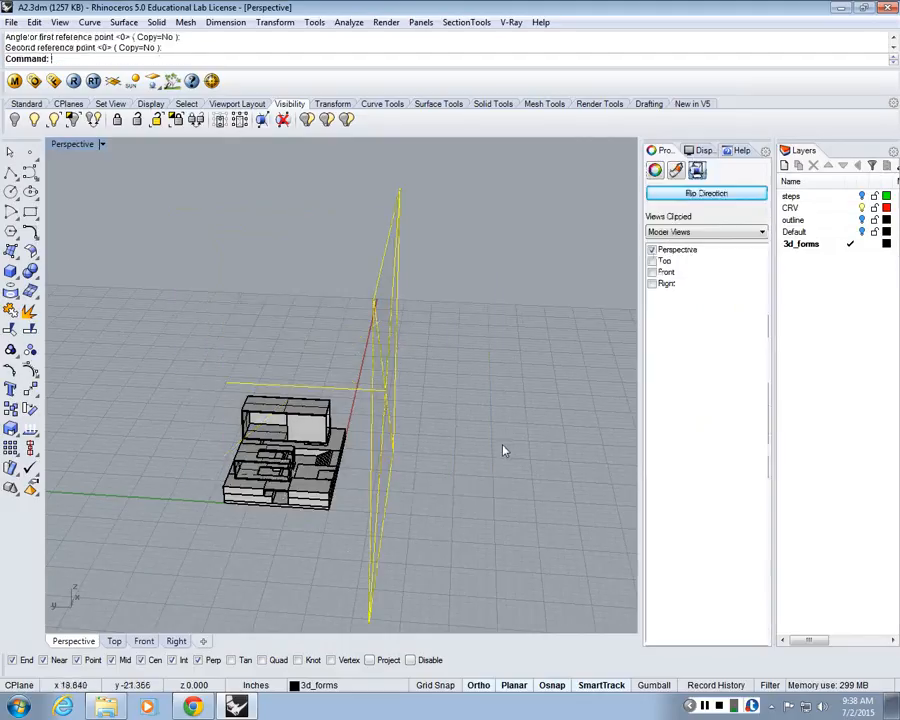
pyautogui.moveTo(504, 449); pyautogui.dragTo(290, 430, button='right')
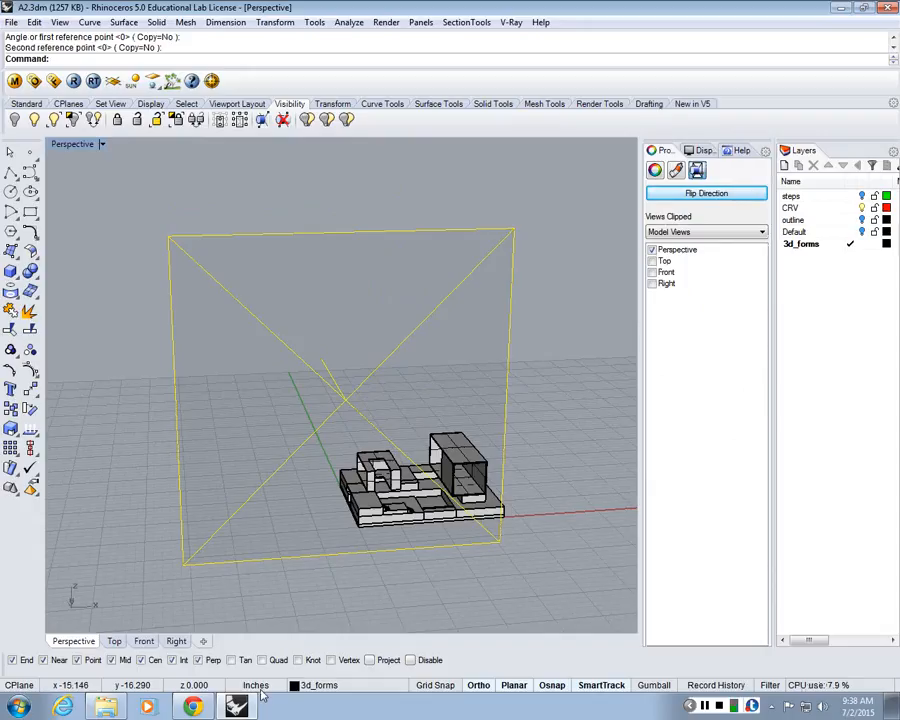
# Step: Switch to the browser, view the section.png drawing attached to the sent texture assignment e-mail, and return to the model
pyautogui.click(192, 706)
pyautogui.click(185, 27)
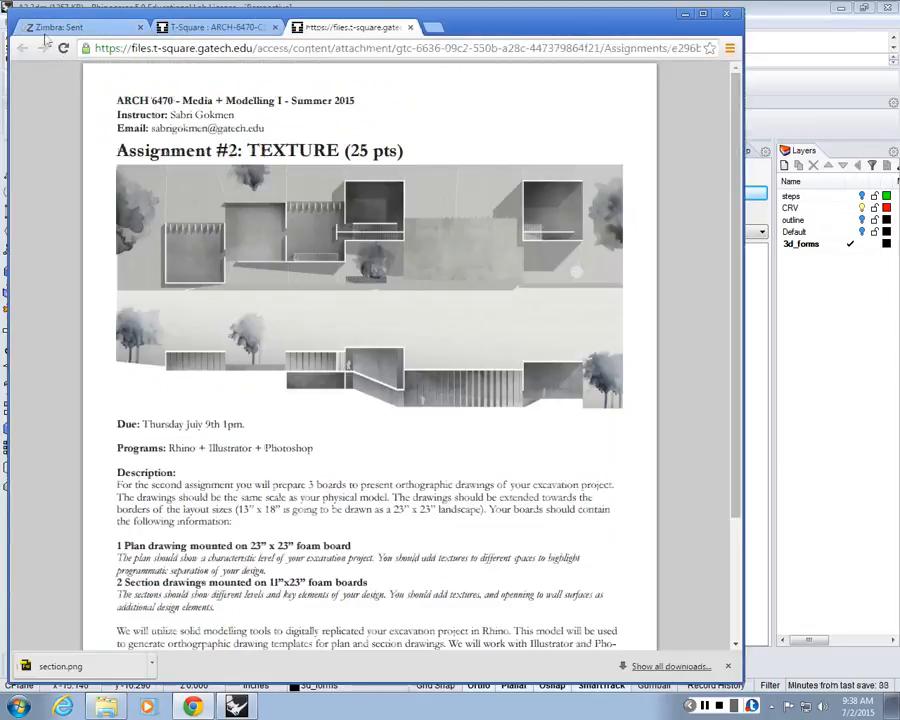
pyautogui.click(42, 29)
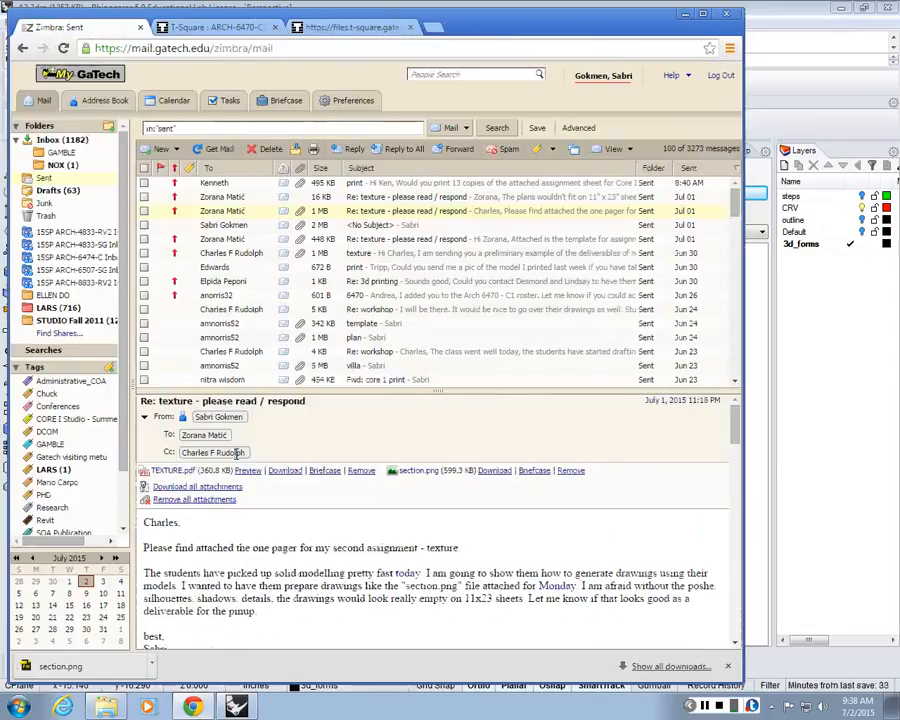
pyautogui.click(418, 471)
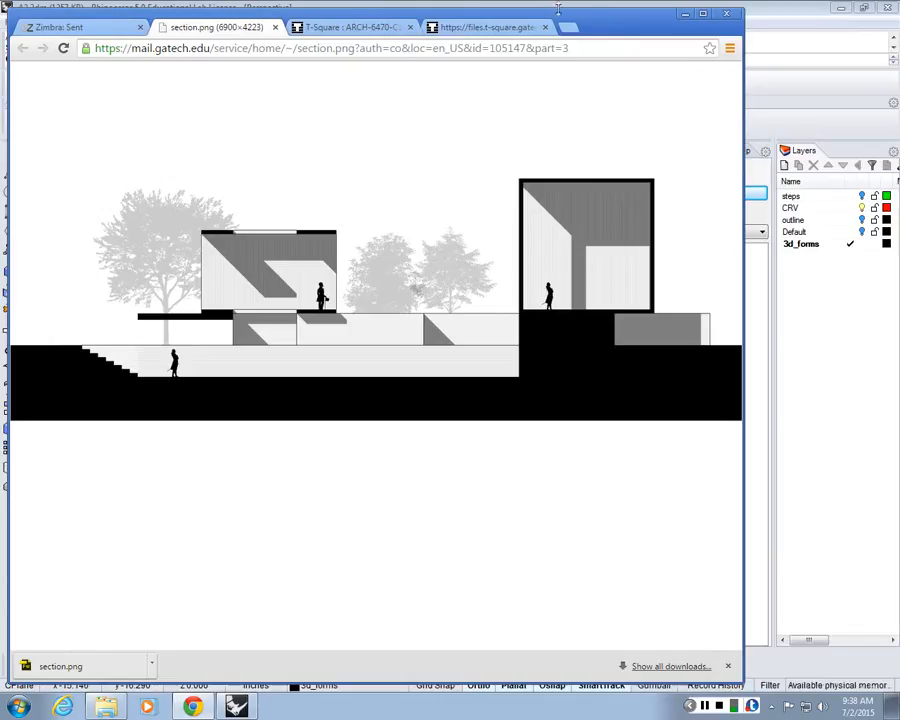
pyautogui.click(684, 18)
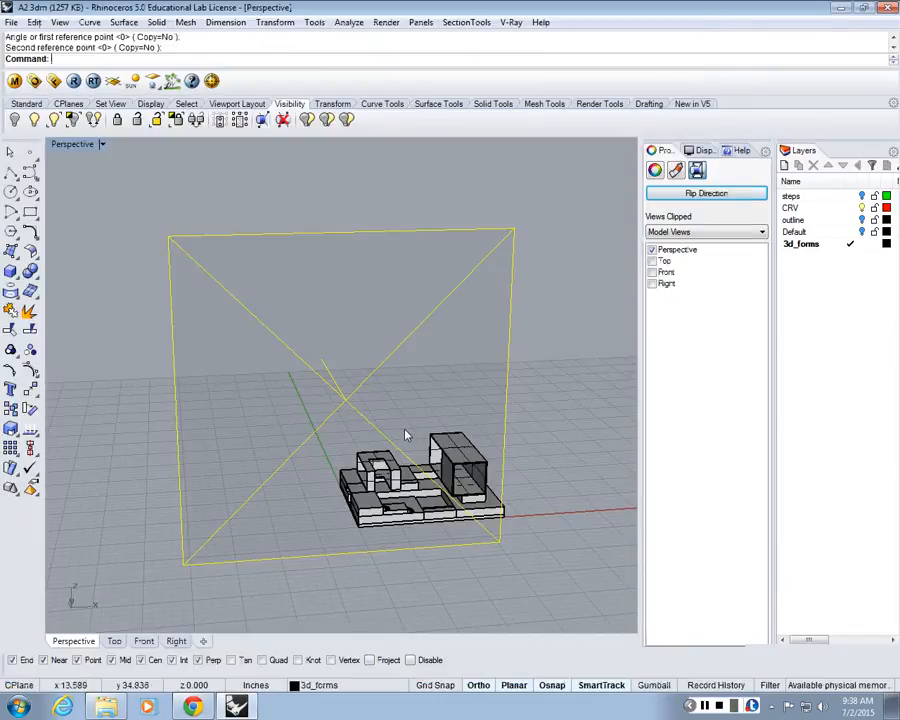
# Step: Move the clipping plane about 12.7 inches along the Y axis so it cuts into the U-shaped frame and hollow box
pyautogui.click(406, 434)
pyautogui.moveTo(470, 553); pyautogui.dragTo(362, 545, button='right')
pyautogui.click(341, 364)
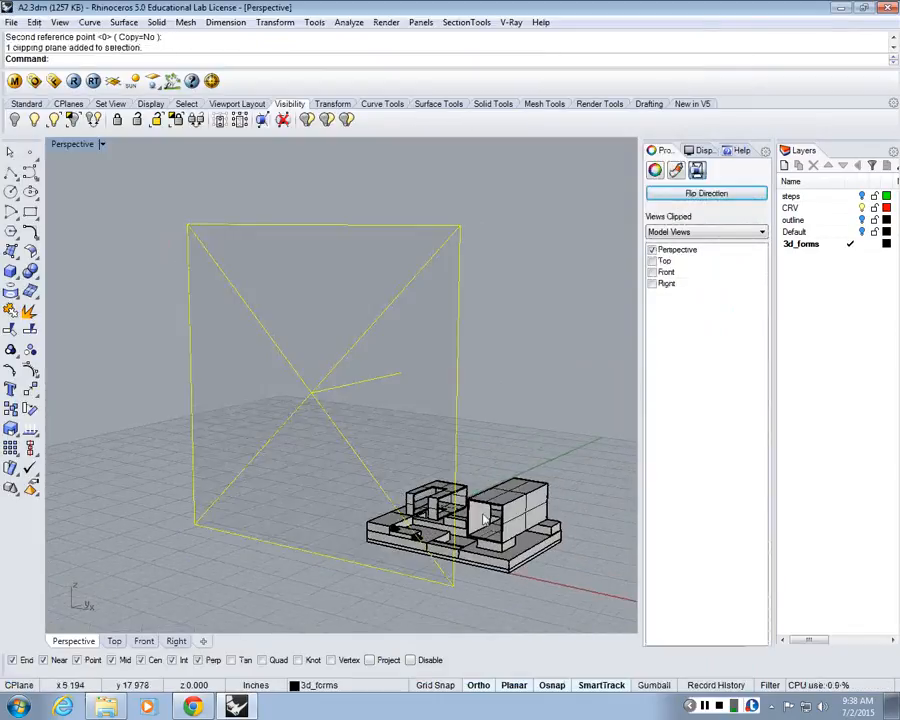
pyautogui.moveTo(341, 364); pyautogui.dragTo(452, 578, button='right')
pyautogui.write('M')
pyautogui.press('Return')
pyautogui.click(452, 578)
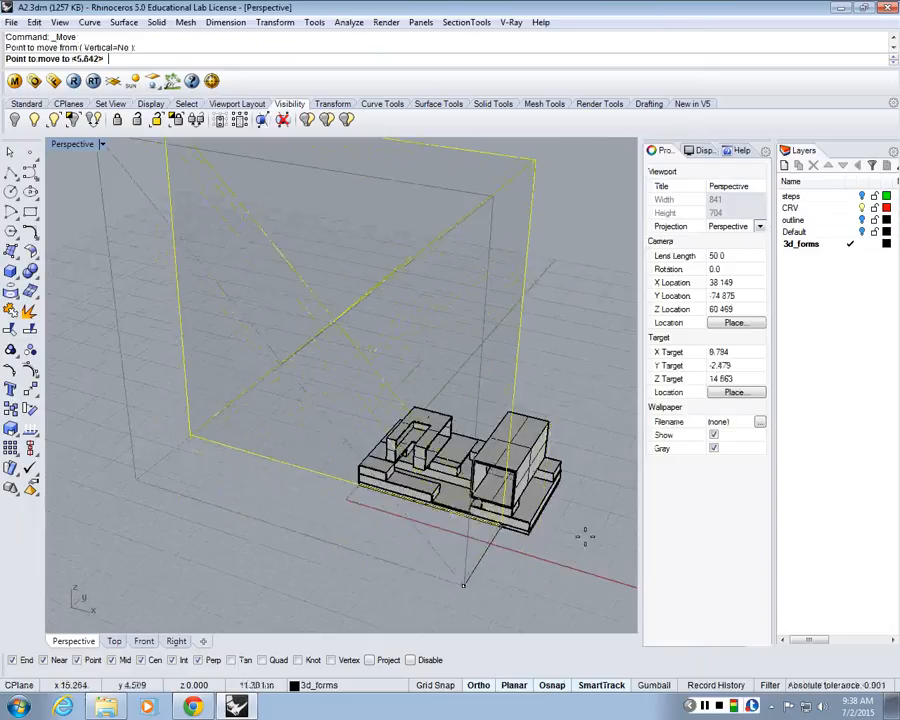
pyautogui.click(611, 540)
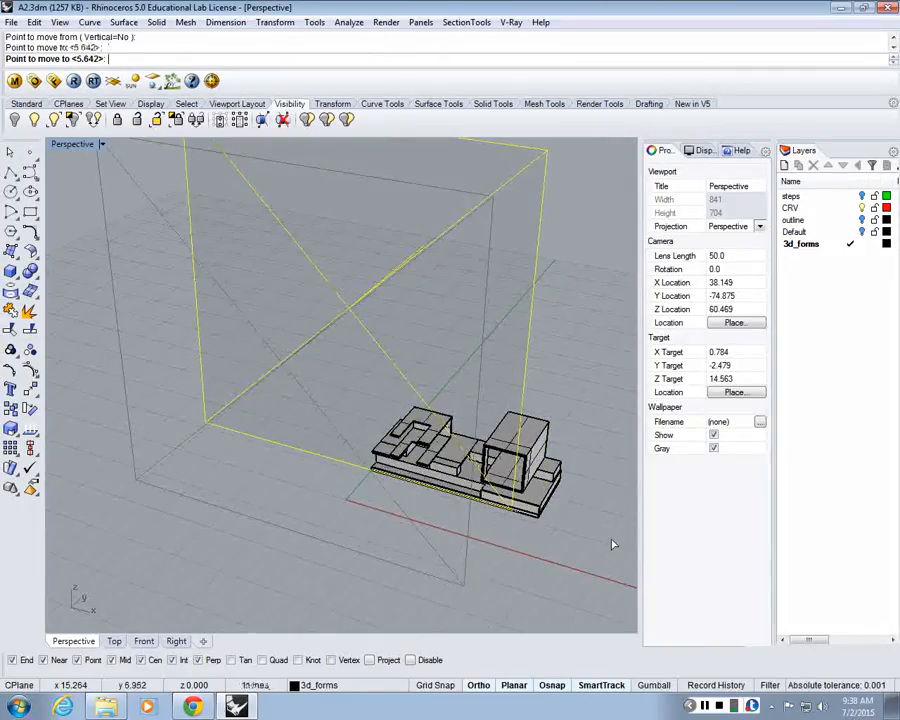
# Step: Adjust the position of the cut with a second, shorter move of the clipping plane along the Y axis
pyautogui.moveTo(611, 540); pyautogui.dragTo(315, 520, button='right')
pyautogui.write('M')
pyautogui.press('Return')
pyautogui.click(313, 515)
pyautogui.click(352, 556)
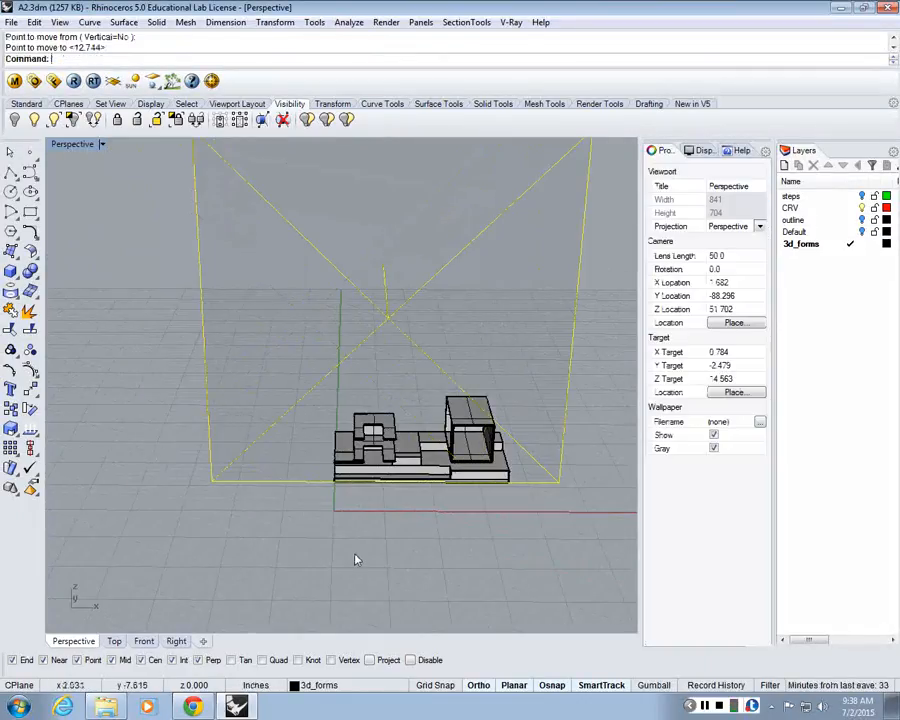
pyautogui.moveTo(354, 556); pyautogui.dragTo(298, 567, button='right')
pyautogui.scroll(4, 404, 476)
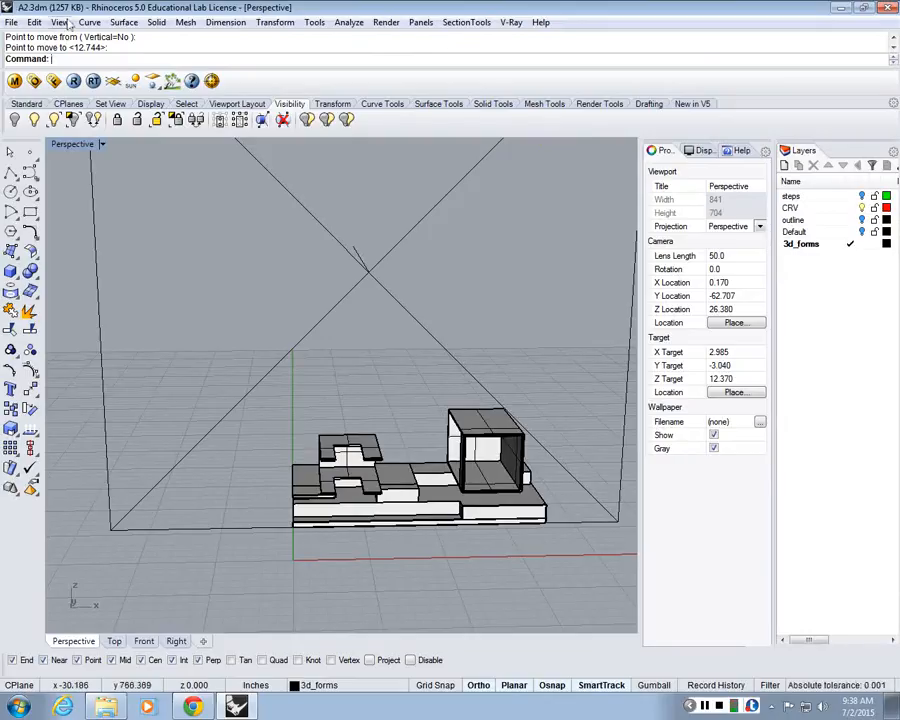
pyautogui.moveTo(259, 594); pyautogui.dragTo(537, 400)
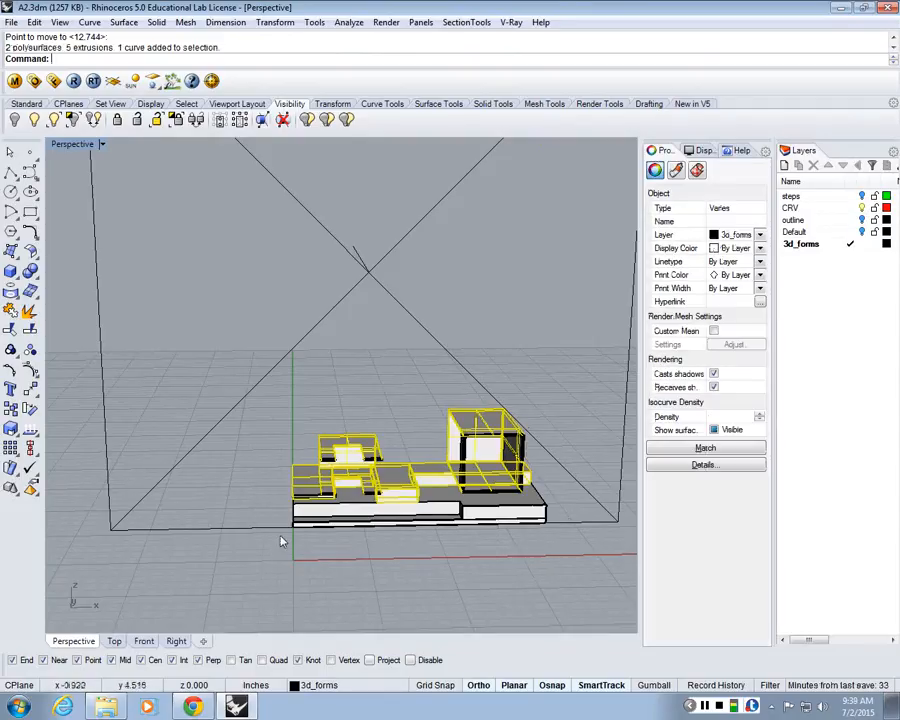
pyautogui.click(279, 492)
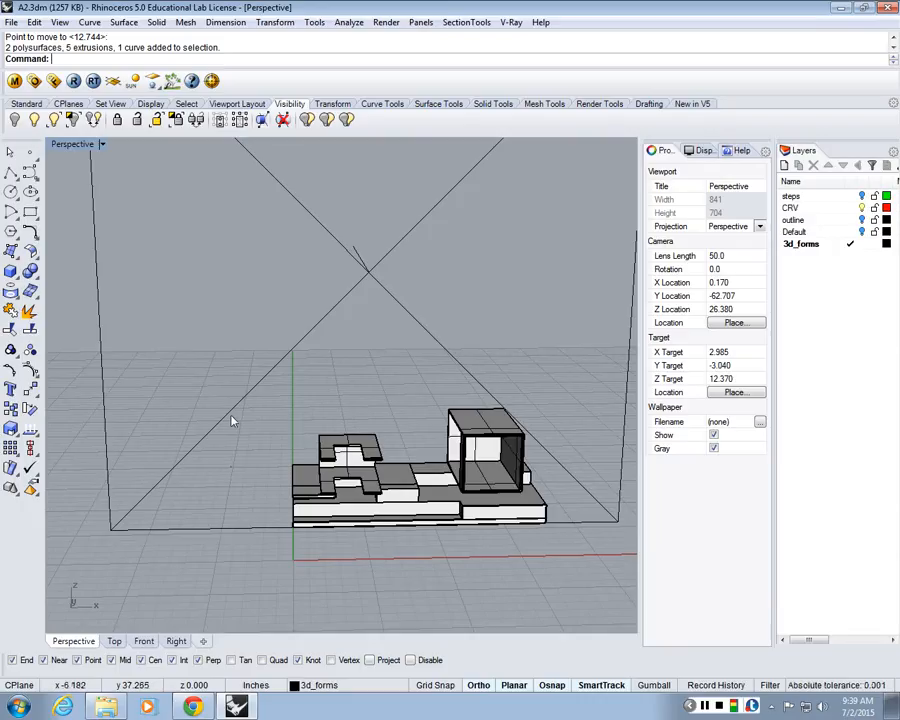
# Step: Turn off the clipping plane's effect in the Perspective view and deselect the plane
pyautogui.click(424, 322)
pyautogui.scroll(-4, 392, 312)
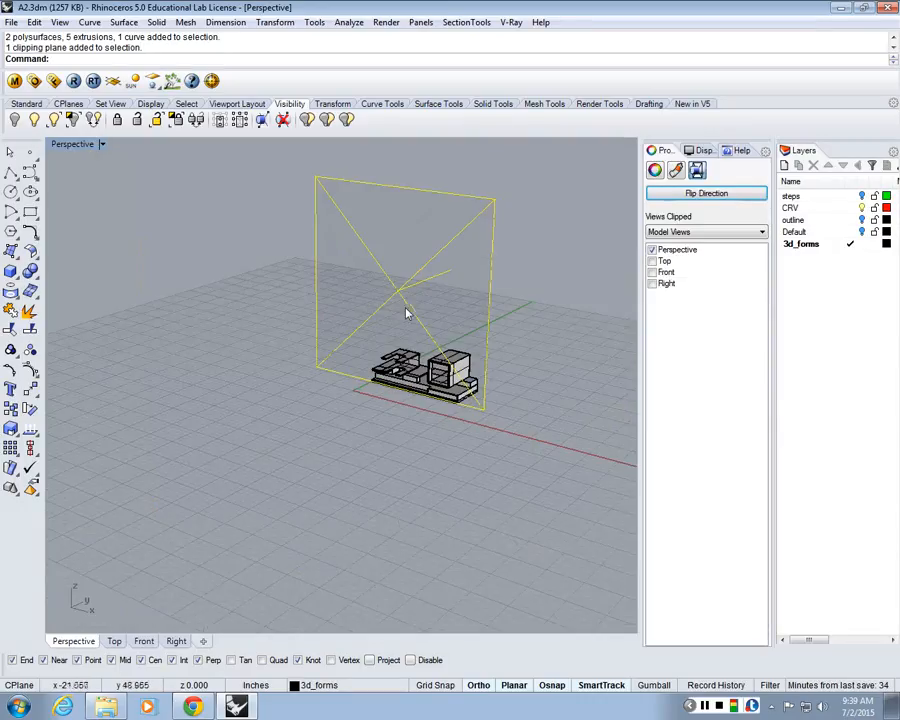
pyautogui.scroll(3, 406, 314)
pyautogui.scroll(3, 422, 313)
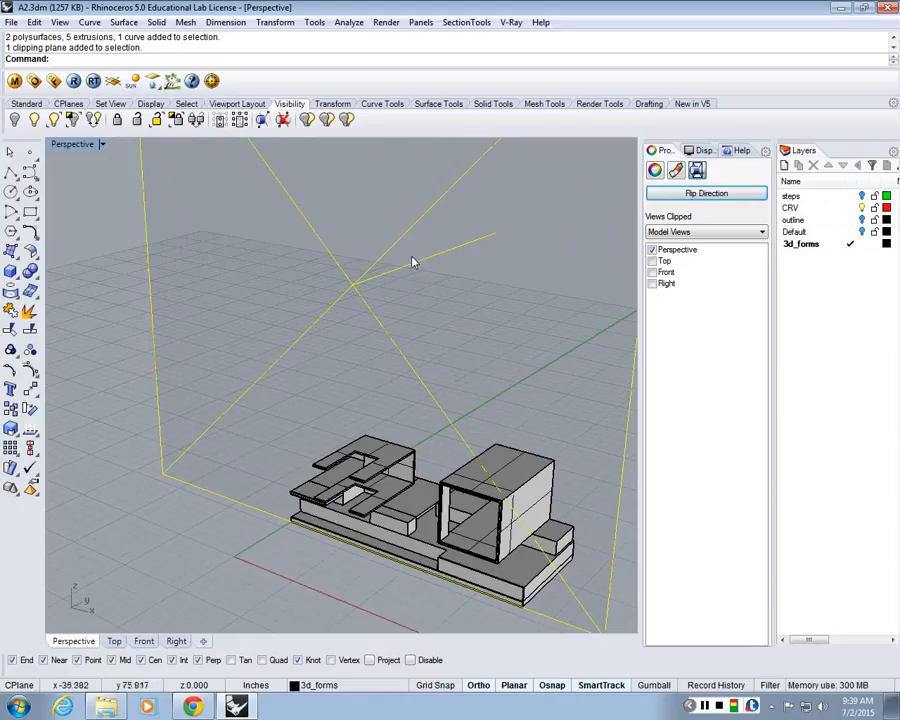
pyautogui.click(652, 250)
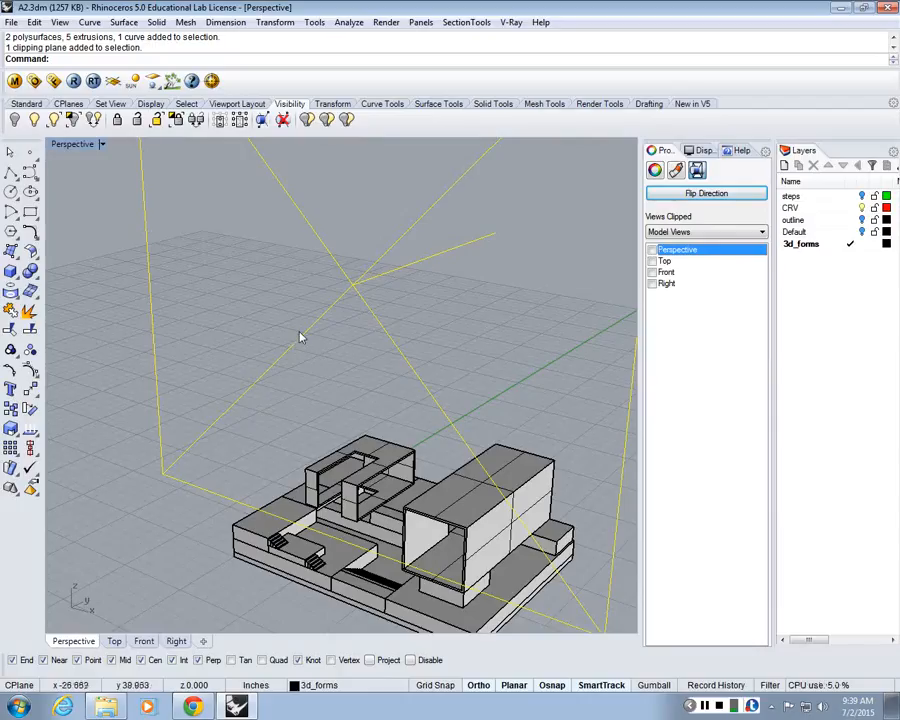
pyautogui.press('Escape')
pyautogui.moveTo(311, 473); pyautogui.dragTo(322, 524, button='right')
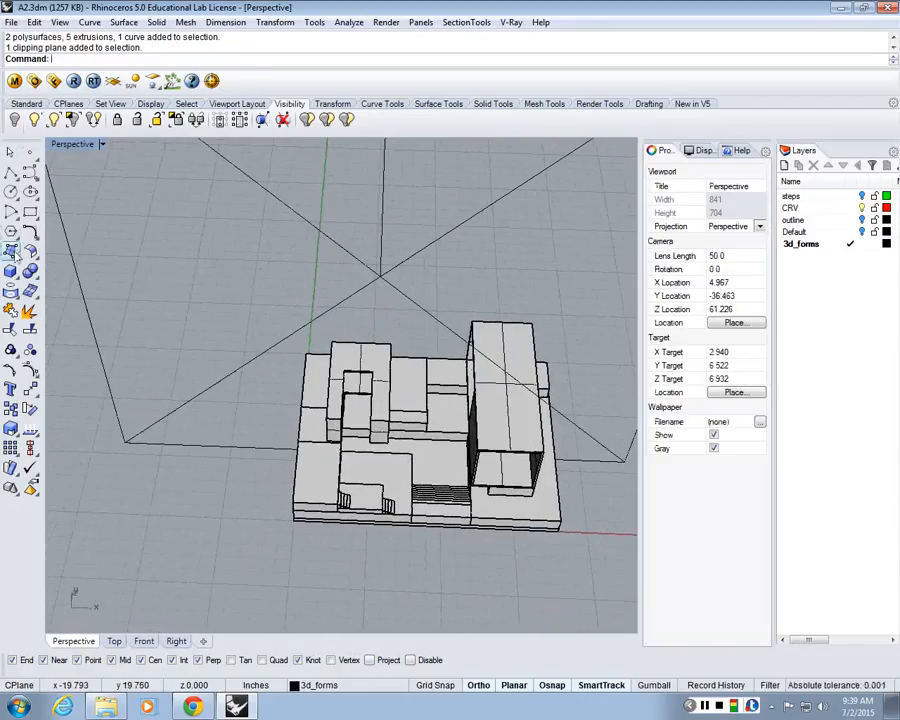
pyautogui.click(30, 212)
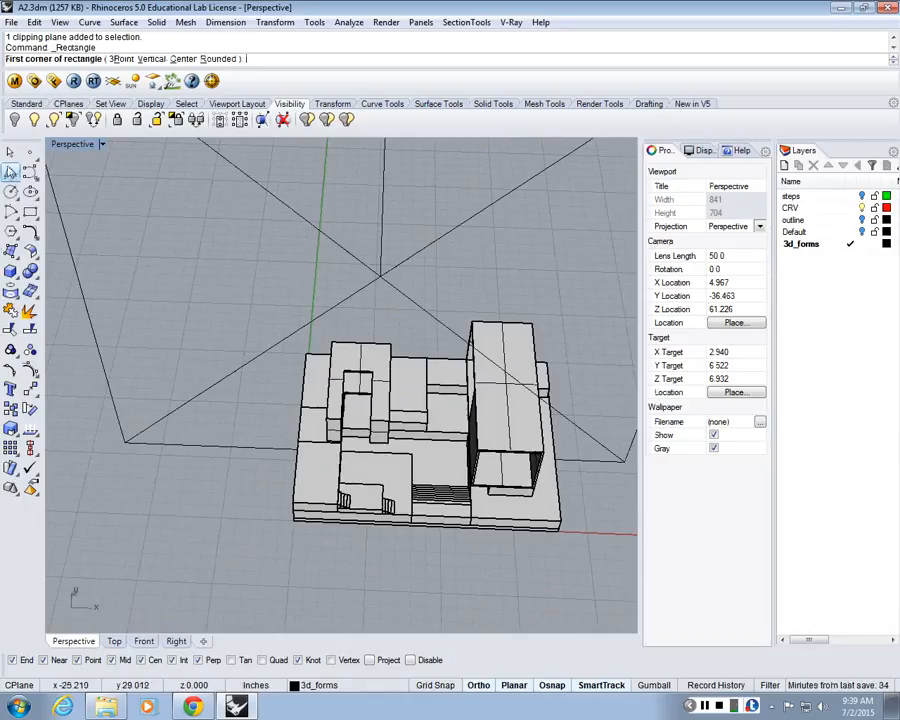
pyautogui.click(11, 174)
pyautogui.scroll(8, 306, 502)
pyautogui.scroll(-10, 365, 432)
pyautogui.moveTo(368, 434); pyautogui.dragTo(488, 402, button='right')
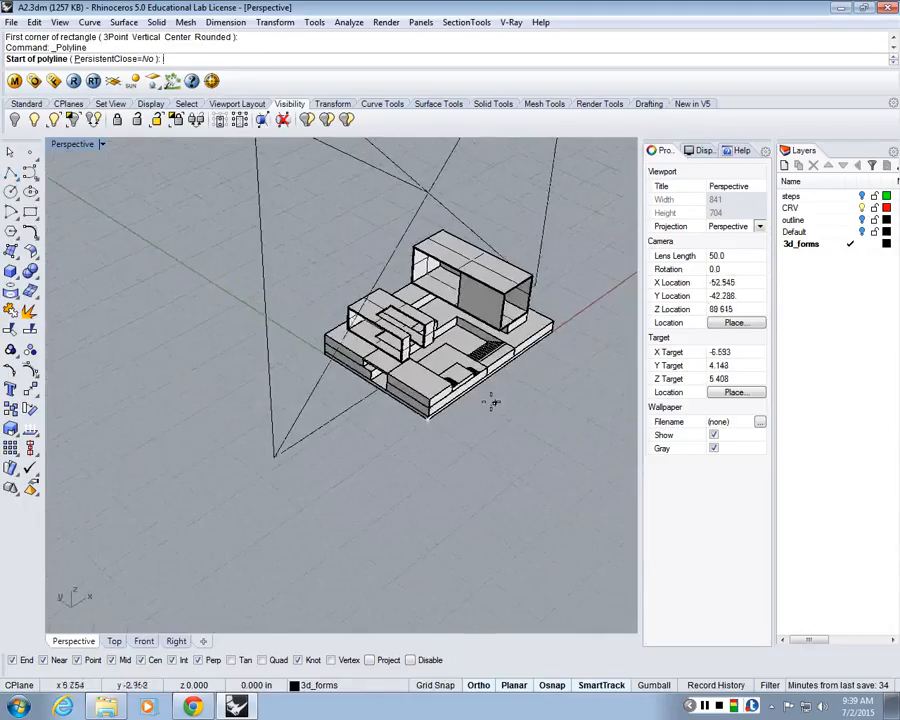
pyautogui.scroll(10, 440, 402)
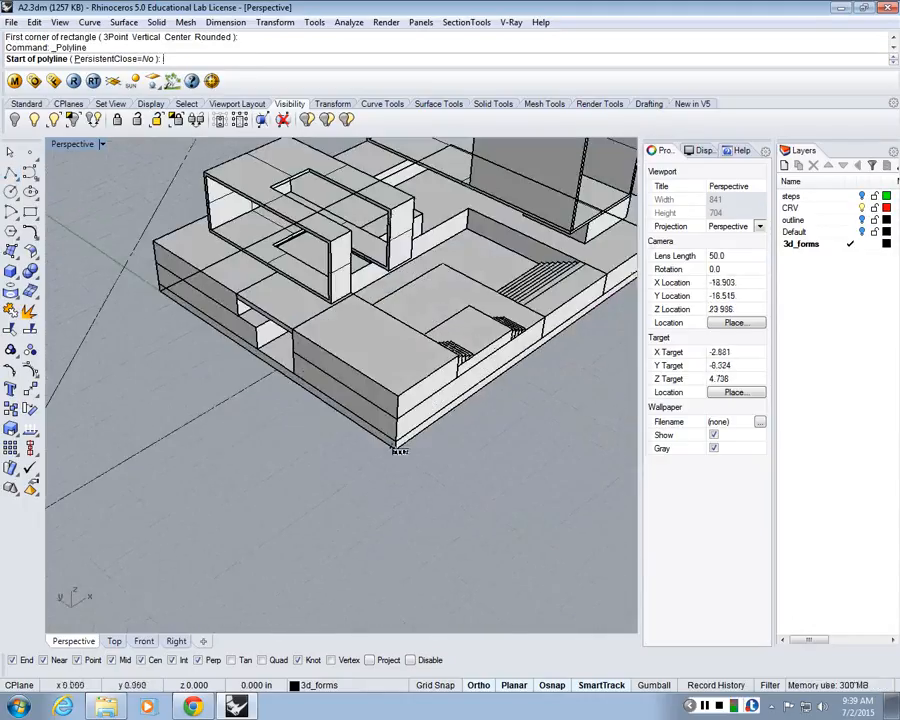
pyautogui.press('Escape')
# Step: Stretch the thin base slab to 23 inches along the X axis with Scale1D, anchored at its positive X front corner
pyautogui.click(279, 357)
pyautogui.write('s1')
pyautogui.press('Return')
pyautogui.scroll(-5, 235, 349)
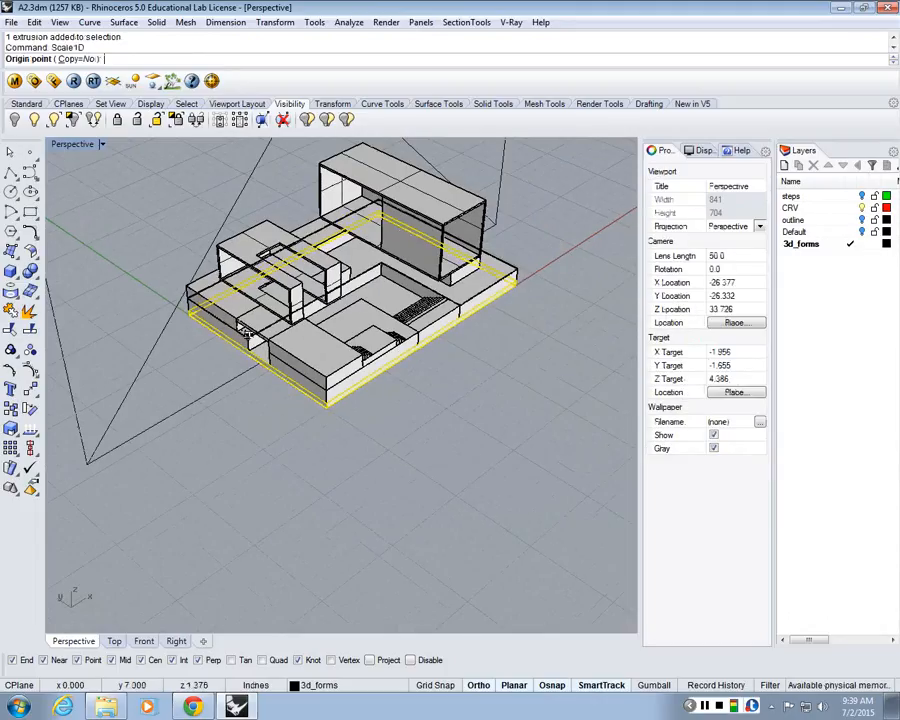
pyautogui.click(517, 290)
pyautogui.click(326, 406)
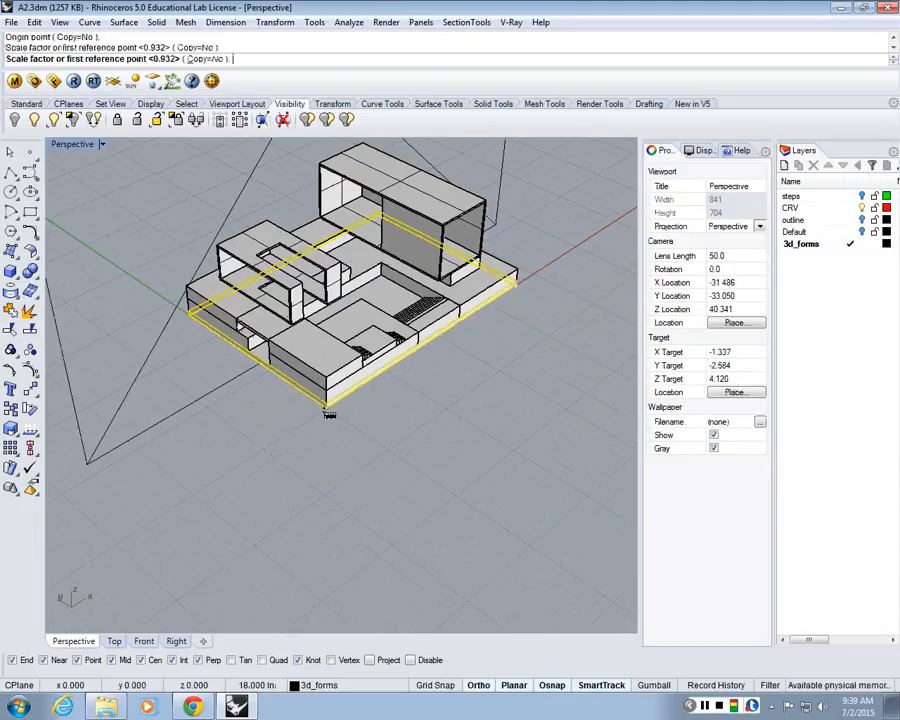
pyautogui.write('23')
pyautogui.press('Return')
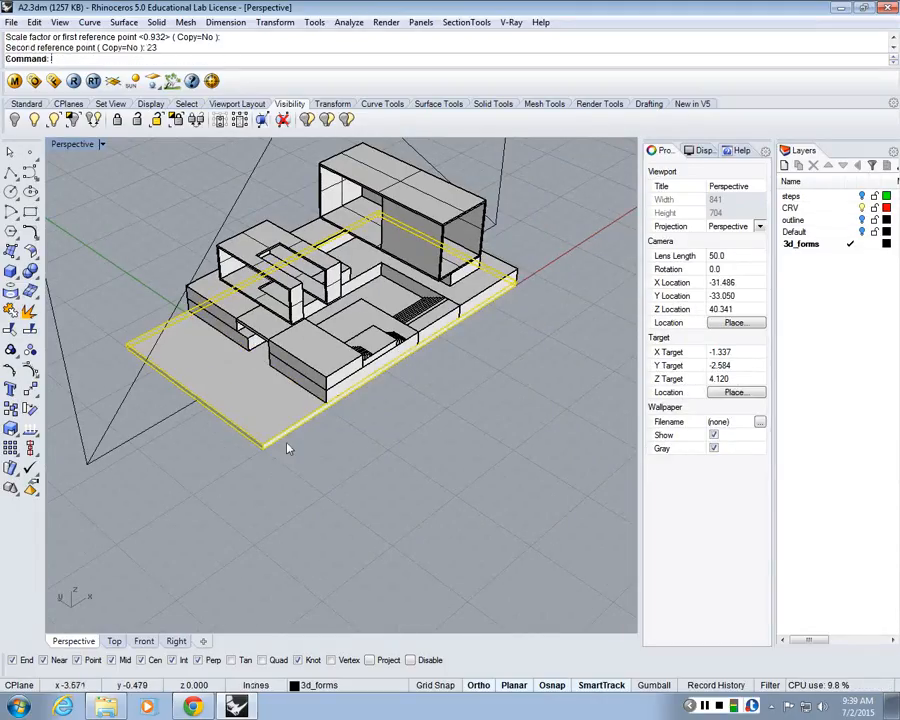
# Step: Stretch the base slab to 23 inches along the Y axis with Scale1D, anchored at its extended front corner
pyautogui.press('Return')
pyautogui.click(267, 449)
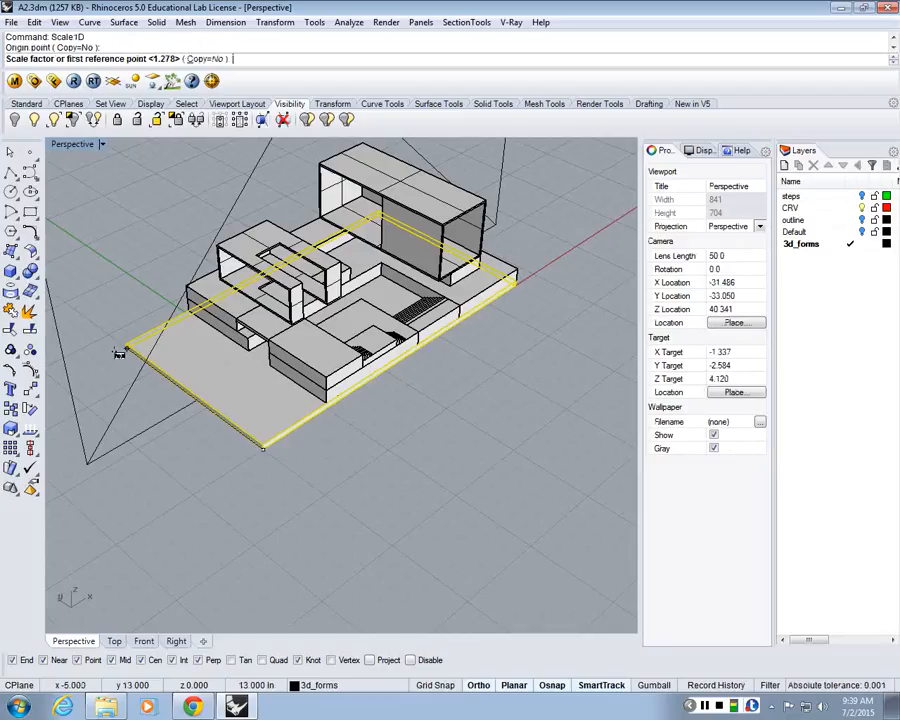
pyautogui.click(120, 352)
pyautogui.write('23')
pyautogui.press('Return')
pyautogui.press('Escape')
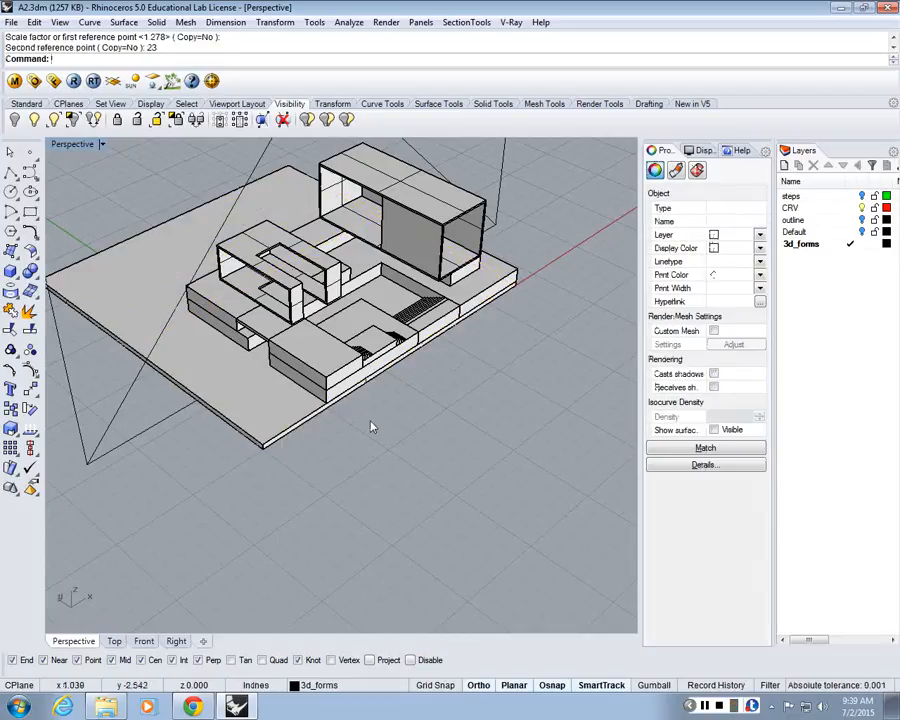
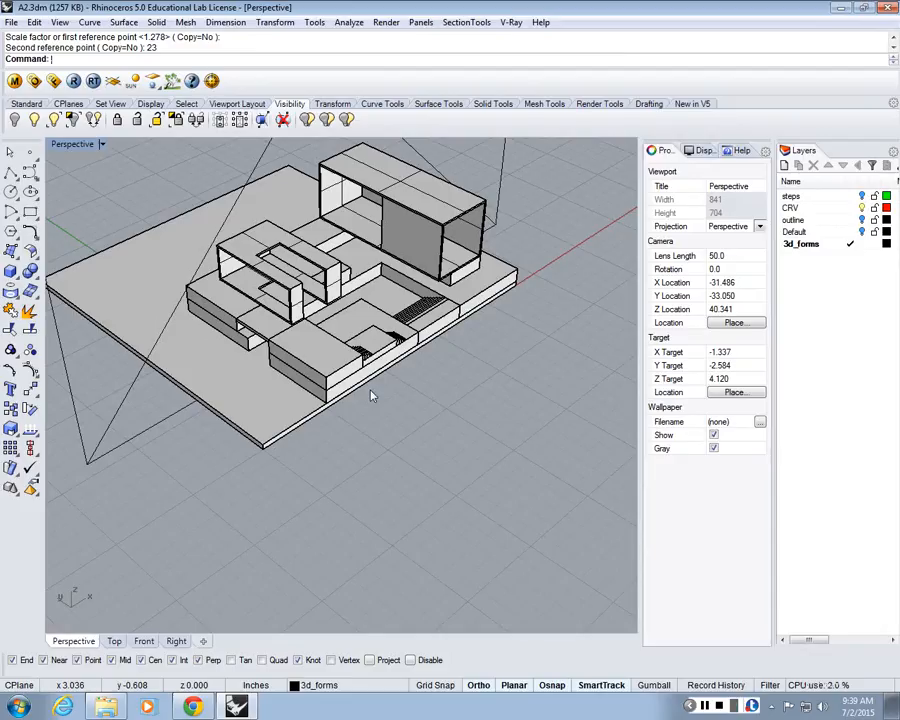
pyautogui.moveTo(356, 409); pyautogui.dragTo(384, 388, button='right')
pyautogui.scroll(-8, 384, 388)
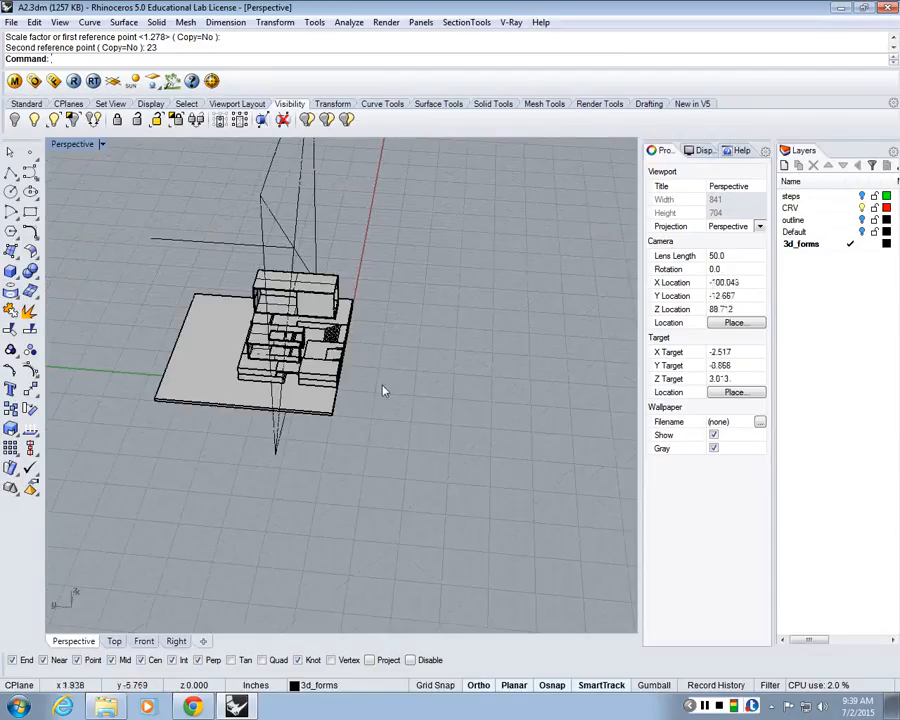
pyautogui.scroll(6, 291, 378)
pyautogui.scroll(1, 291, 378)
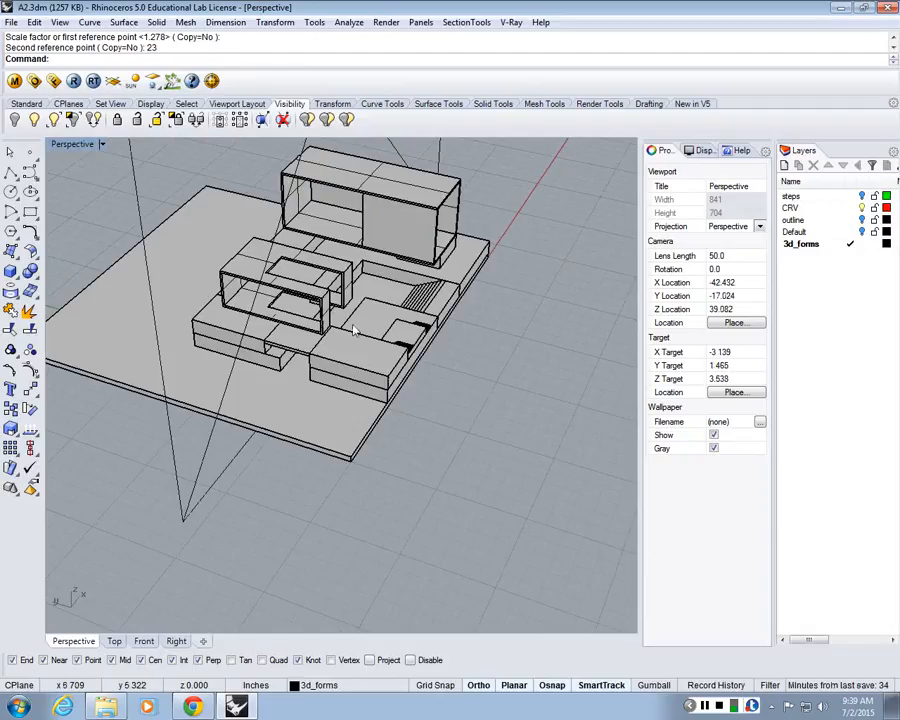
pyautogui.moveTo(353, 330); pyautogui.dragTo(275, 378, button='right')
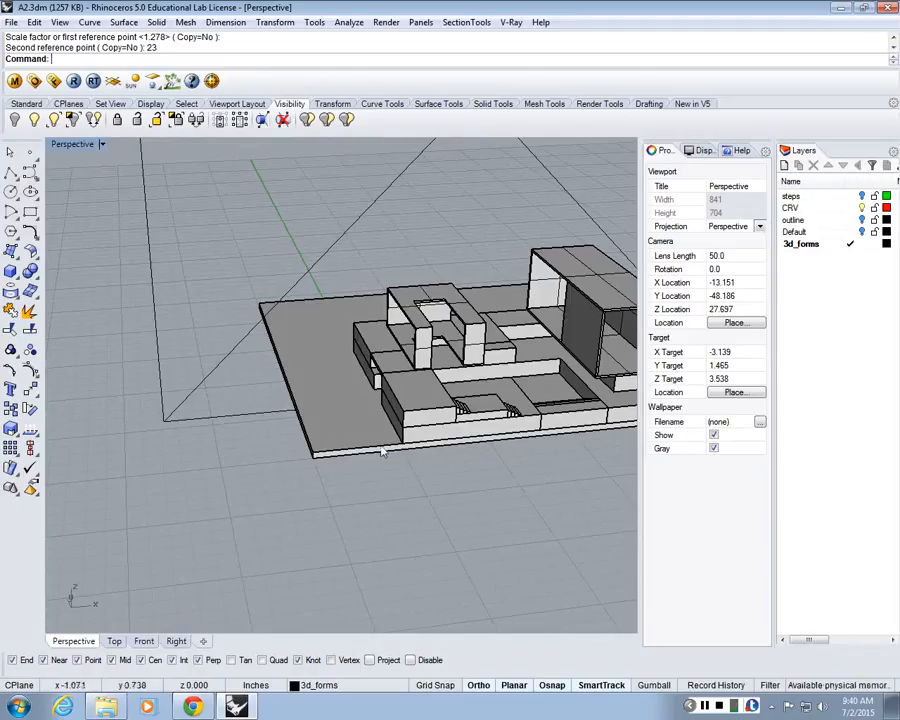
pyautogui.moveTo(328, 440); pyautogui.dragTo(390, 430, button='right')
pyautogui.scroll(6, 395, 408)
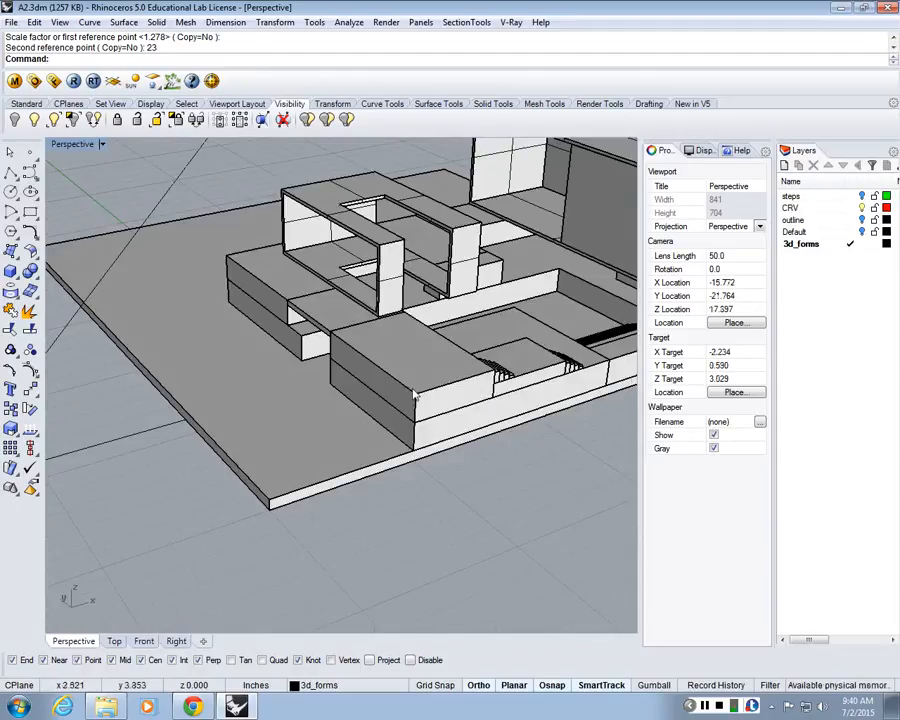
# Step: Try to stretch the lower corner block to 13 inches along the X axis with Scale1D, reaching the extended slab's corner
pyautogui.click(416, 399)
pyautogui.click(413, 447)
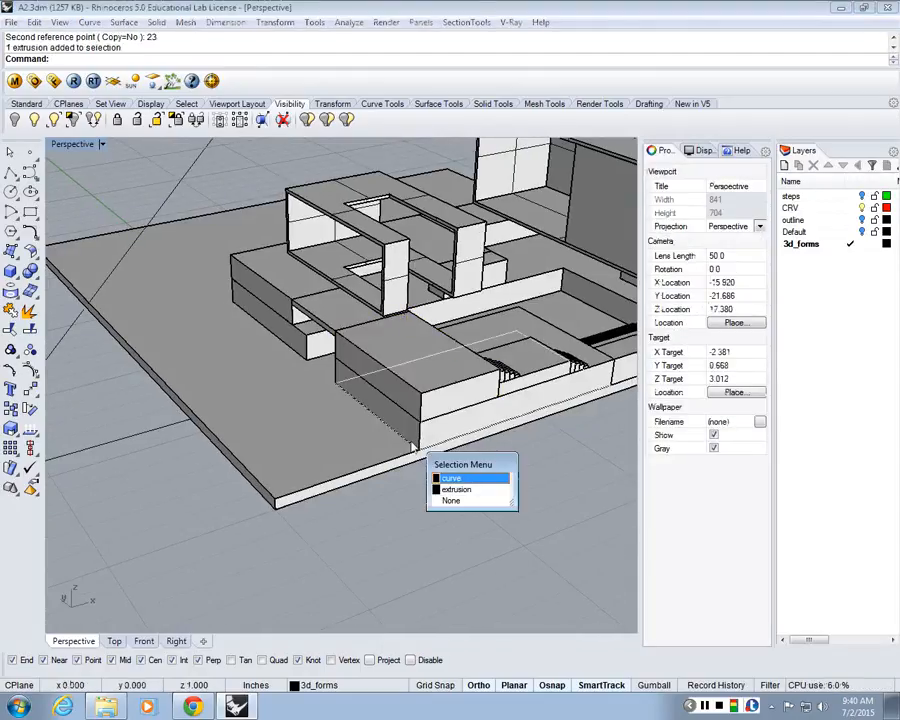
pyautogui.press('Escape')
pyautogui.press('Return')
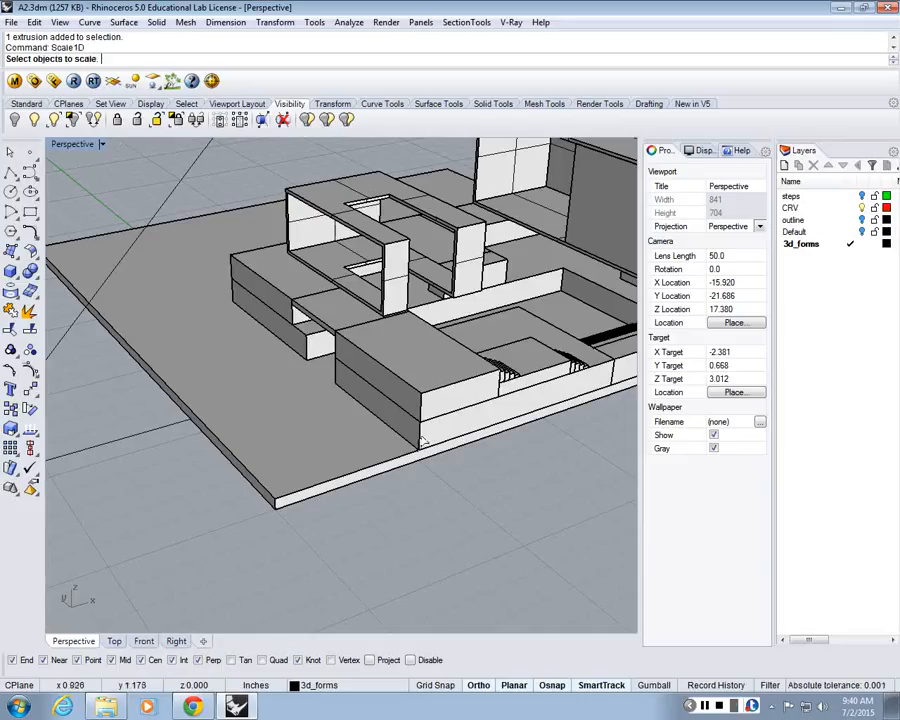
pyautogui.click(590, 383)
pyautogui.press('Return')
pyautogui.click(597, 385)
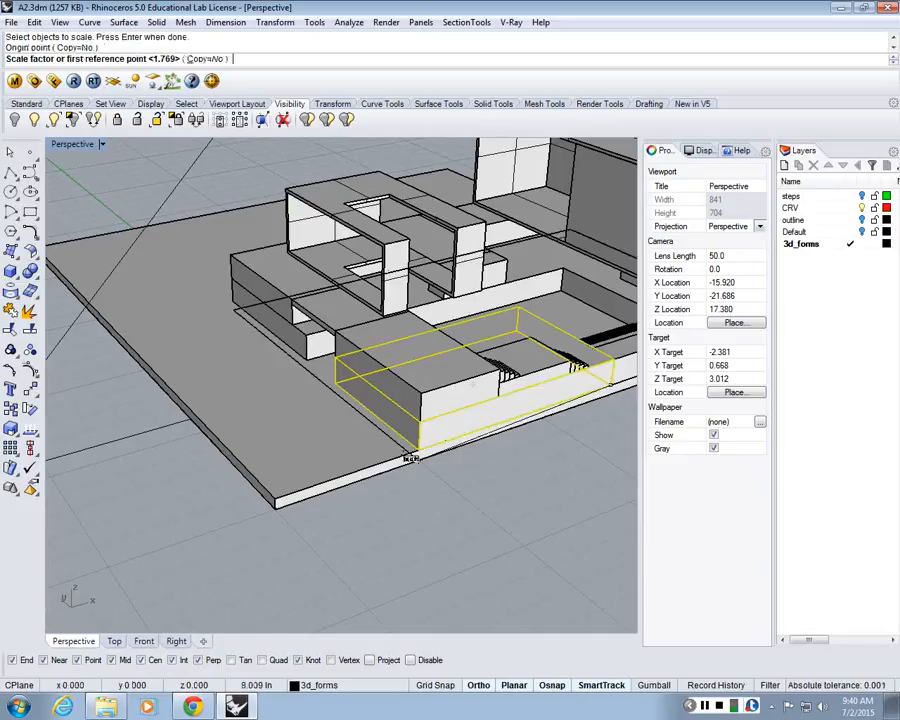
pyautogui.click(420, 447)
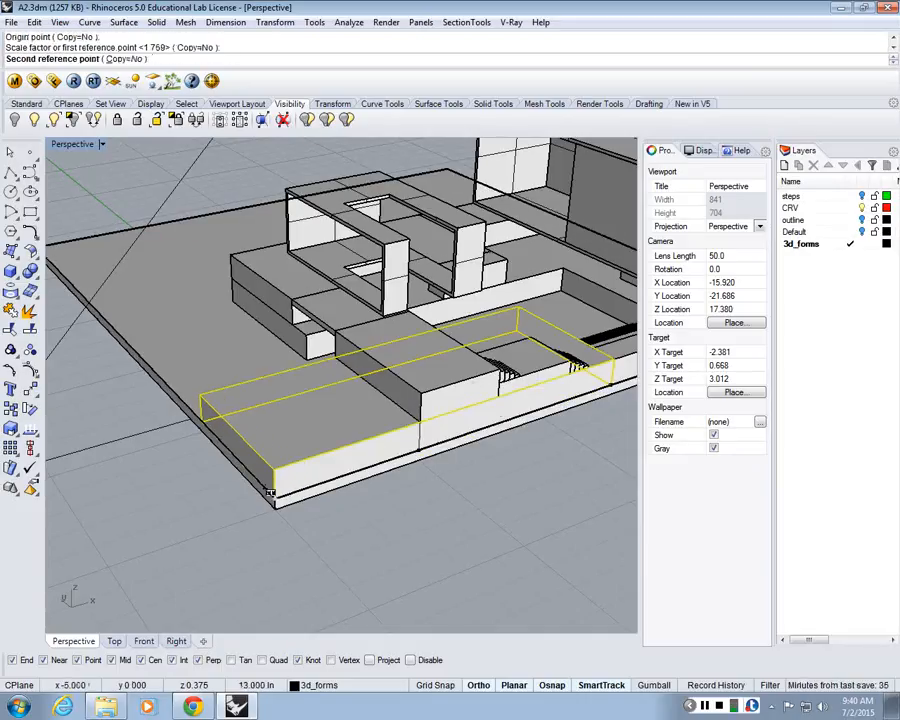
pyautogui.click(270, 492)
# Step: Copy the lower corner block 8 inches along the negative X axis so the copy sits end to end with the original
pyautogui.write('Copy')
pyautogui.press('Return')
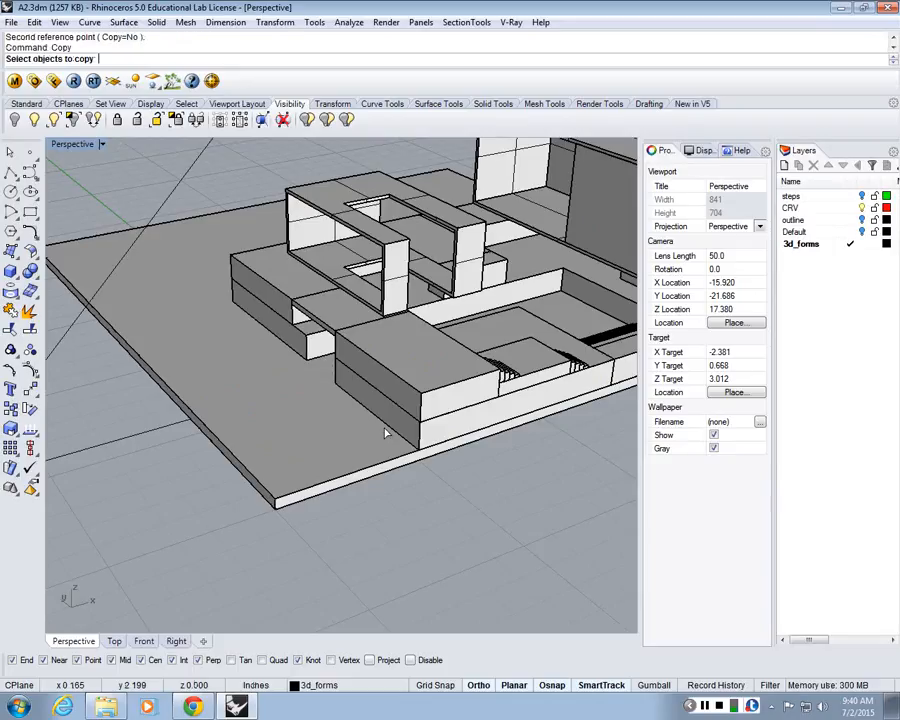
pyautogui.click(385, 433)
pyautogui.press('Return')
pyautogui.click(616, 387)
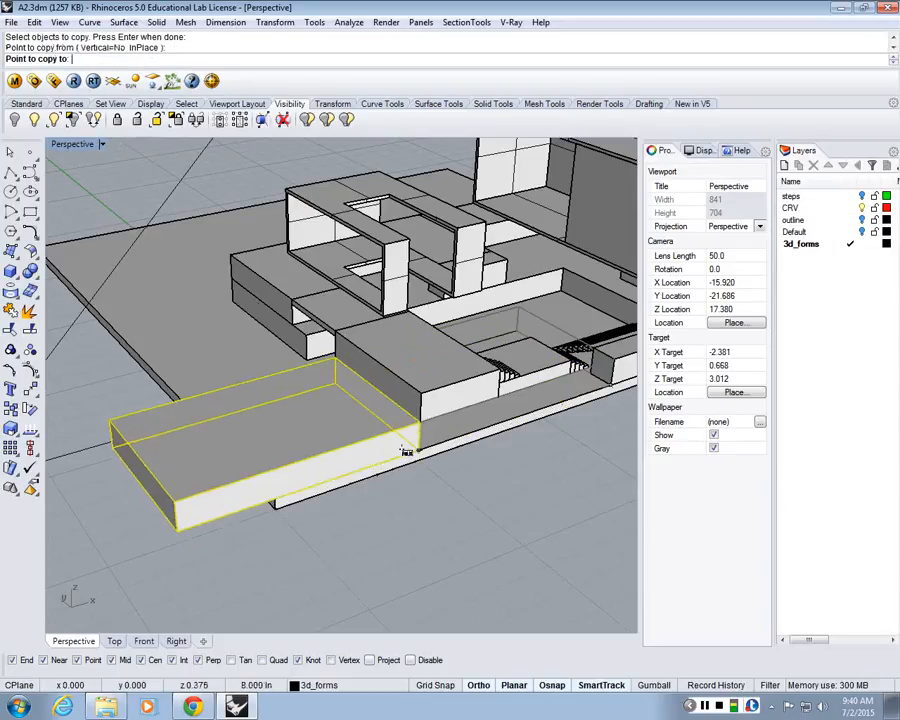
pyautogui.click(402, 446)
pyautogui.press('Return')
# Step: Shorten the copied block along the X axis with Scale1D, anchored at the original block, so it ends at the slab's corner
pyautogui.click(400, 448)
pyautogui.write('Scale1D')
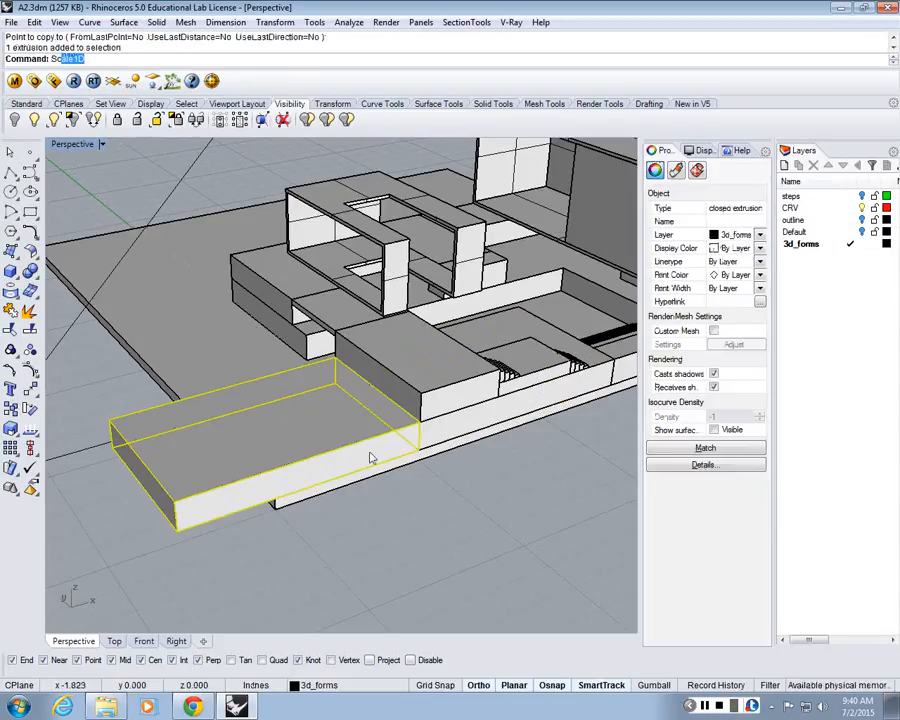
pyautogui.press('Return')
pyautogui.click(418, 447)
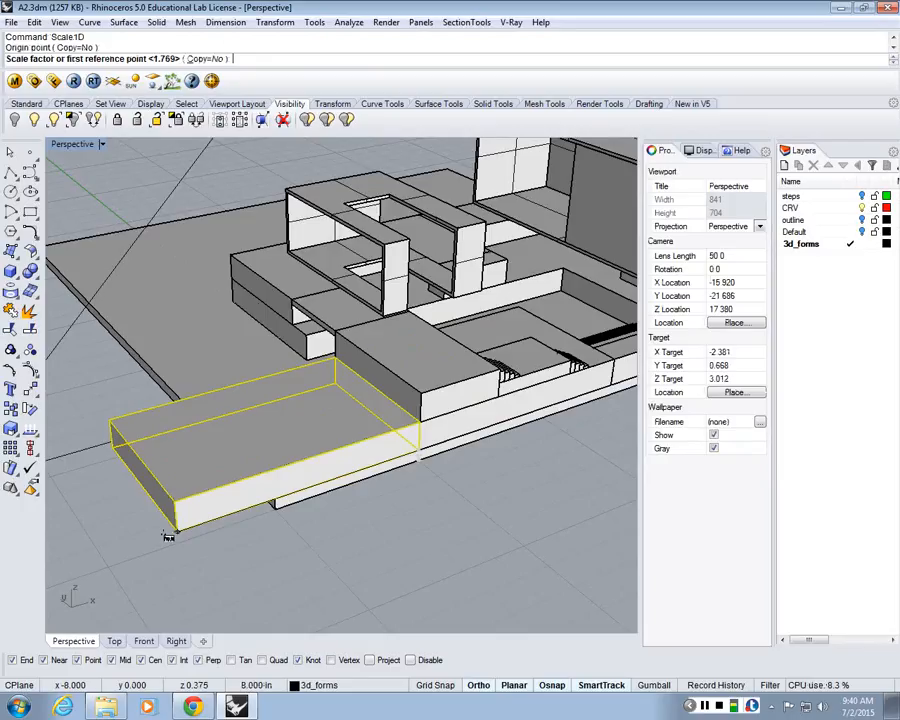
pyautogui.click(168, 536)
pyautogui.click(272, 494)
# Step: Copy the shortened block 7 inches along the Y axis, leaving a gap between the two blocks on the slab
pyautogui.scroll(-3, 350, 470)
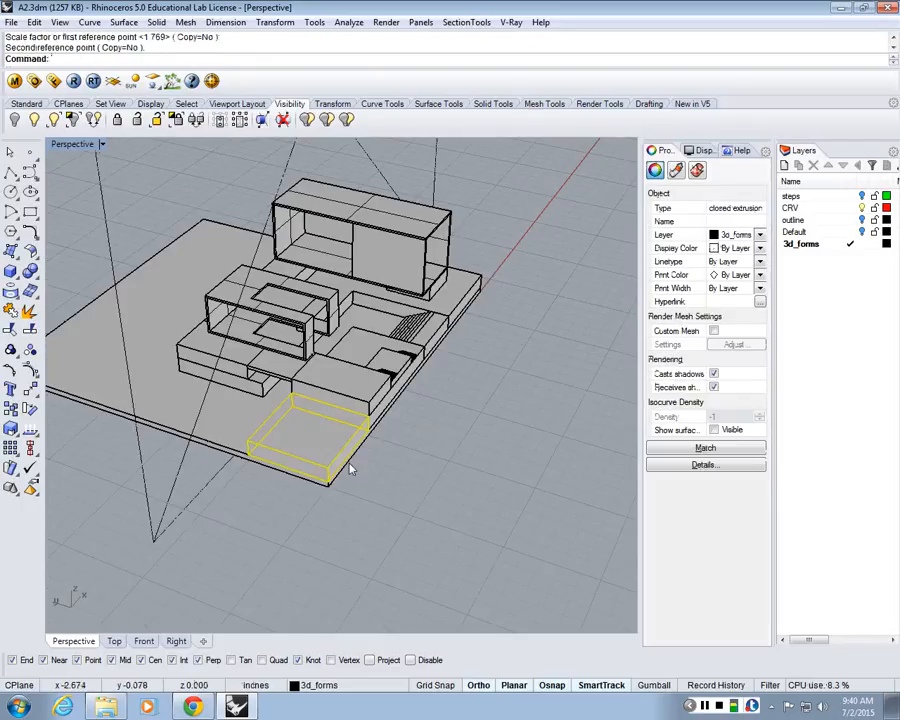
pyautogui.write('copy')
pyautogui.press('Return')
pyautogui.scroll(2, 344, 454)
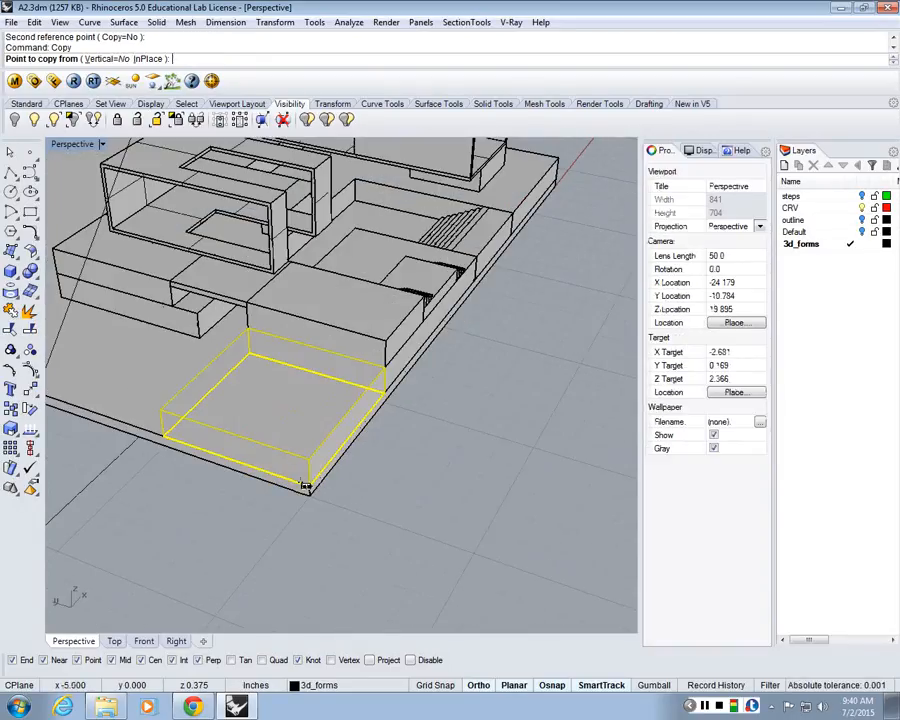
pyautogui.click(386, 391)
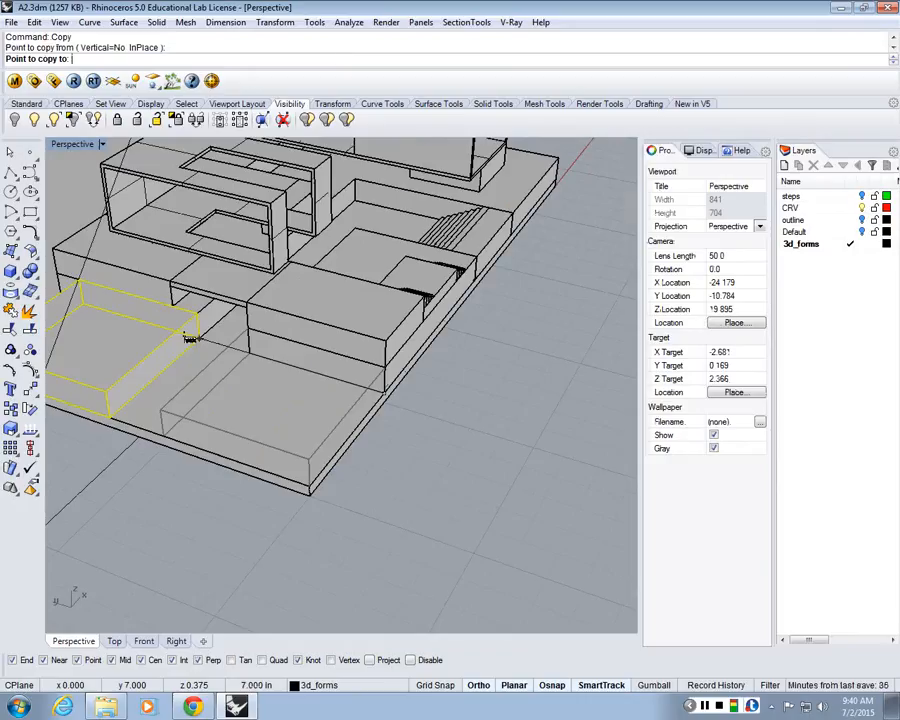
pyautogui.click(197, 336)
pyautogui.scroll(-3, 197, 336)
pyautogui.keyDown('shift'); pyautogui.moveTo(197, 336); pyautogui.dragTo(465, 364, button='right'); pyautogui.keyUp('shift')
pyautogui.click(407, 361)
pyautogui.press('Return')
# Step: Stretch the new copy along the Y axis with Scale1D, from its corner at the gap to the slab's far corner
pyautogui.click(360, 378)
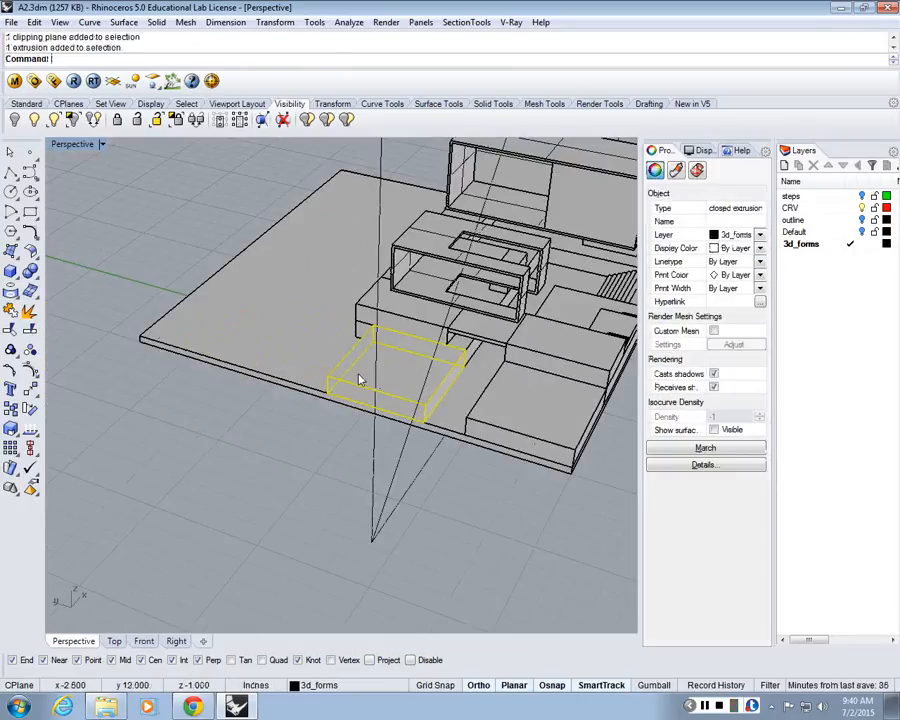
pyautogui.write('Scale1D')
pyautogui.press('Return')
pyautogui.click(424, 422)
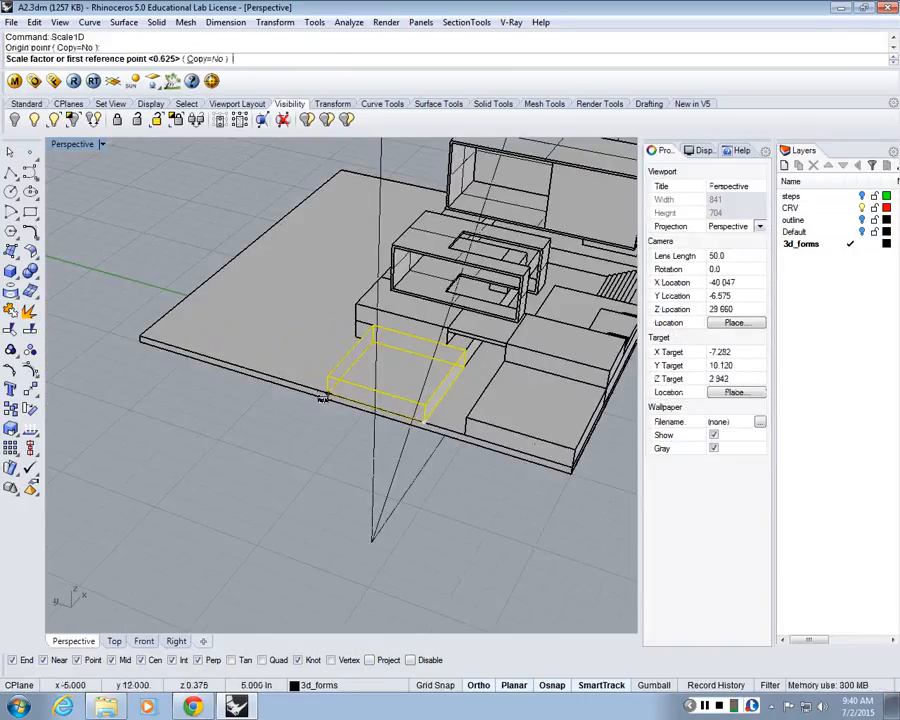
pyautogui.click(324, 396)
pyautogui.click(136, 336)
# Step: Copy the stretched strip 5 inches along the X axis so the copy lies directly beside it
pyautogui.moveTo(150, 338); pyautogui.dragTo(394, 346, button='right')
pyautogui.scroll(-4, 394, 346)
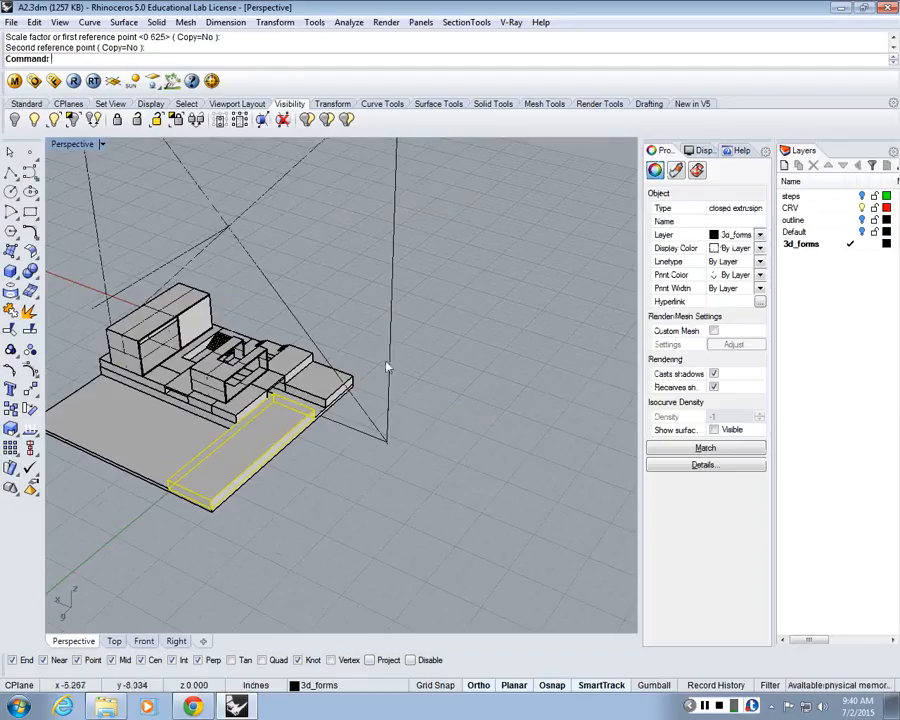
pyautogui.click(388, 366)
pyautogui.keyDown('shift'); pyautogui.moveTo(210, 410); pyautogui.dragTo(384, 396, button='right'); pyautogui.keyUp('shift')
pyautogui.click(383, 397)
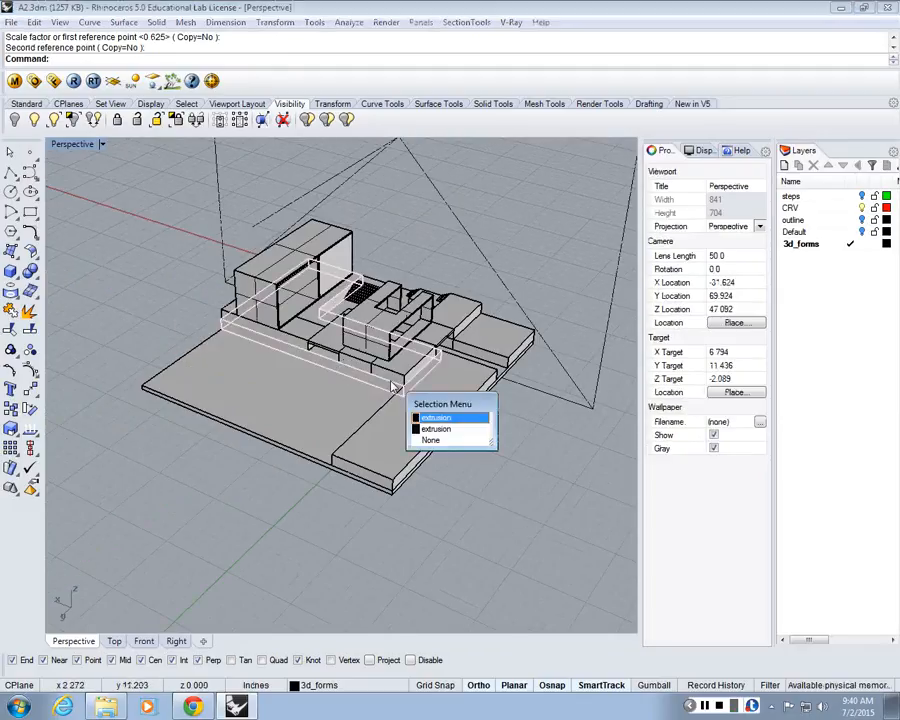
pyautogui.click(432, 411)
pyautogui.write('copy')
pyautogui.press('Return')
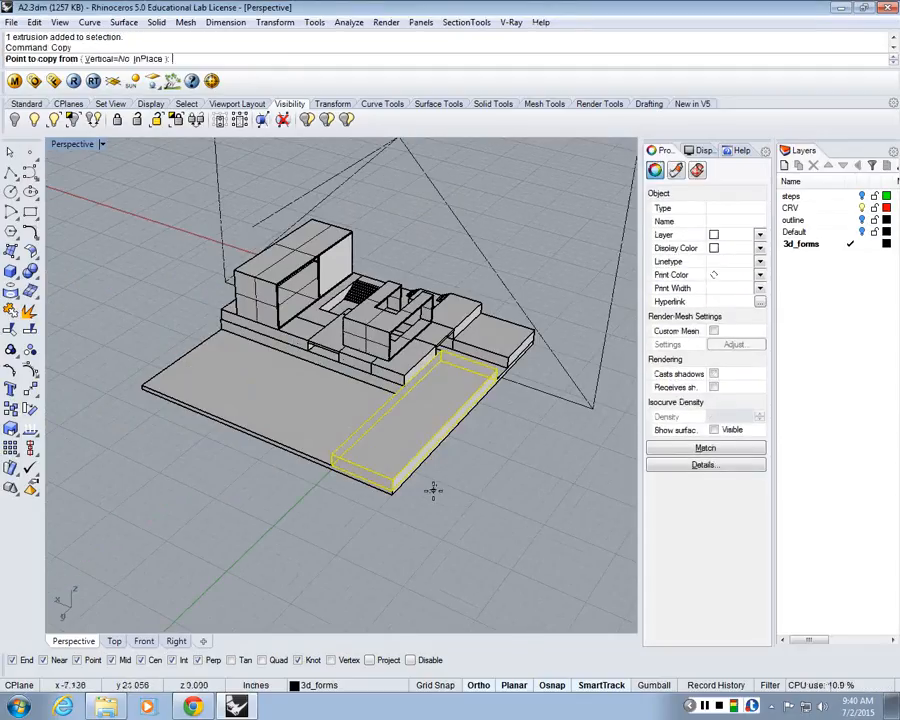
pyautogui.scroll(5, 420, 486)
pyautogui.click(401, 493)
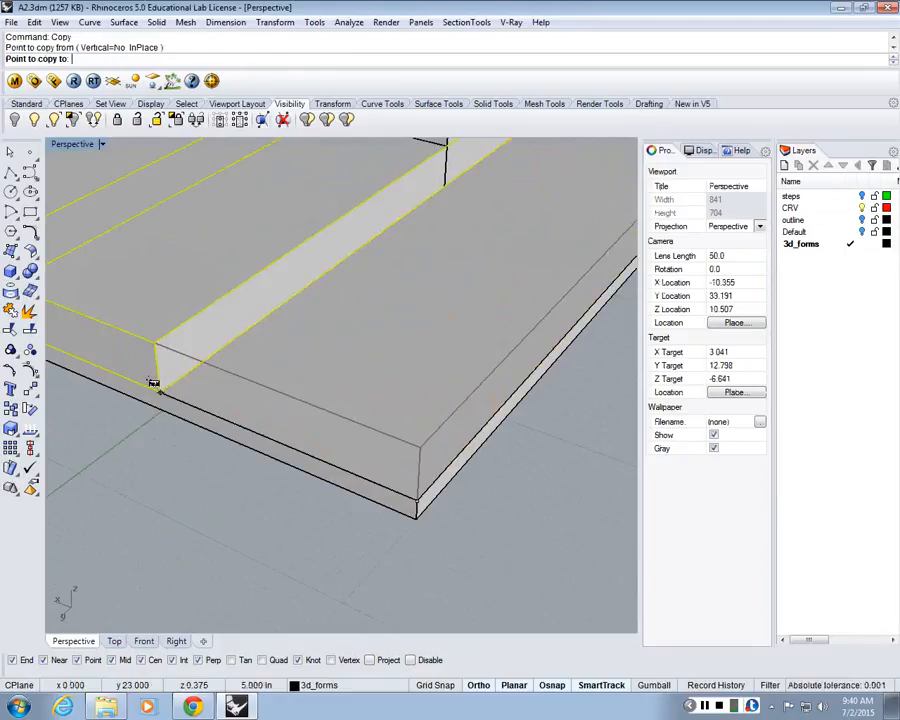
pyautogui.click(153, 384)
pyautogui.press('Return')
# Step: Stretch the copied strip to 18 inches along the X axis with Scale1D, ending at the slab's opposite edge
pyautogui.scroll(-10, 287, 382)
pyautogui.click(287, 382)
pyautogui.scroll(6, 287, 380)
pyautogui.write('scale1d')
pyautogui.press('Return')
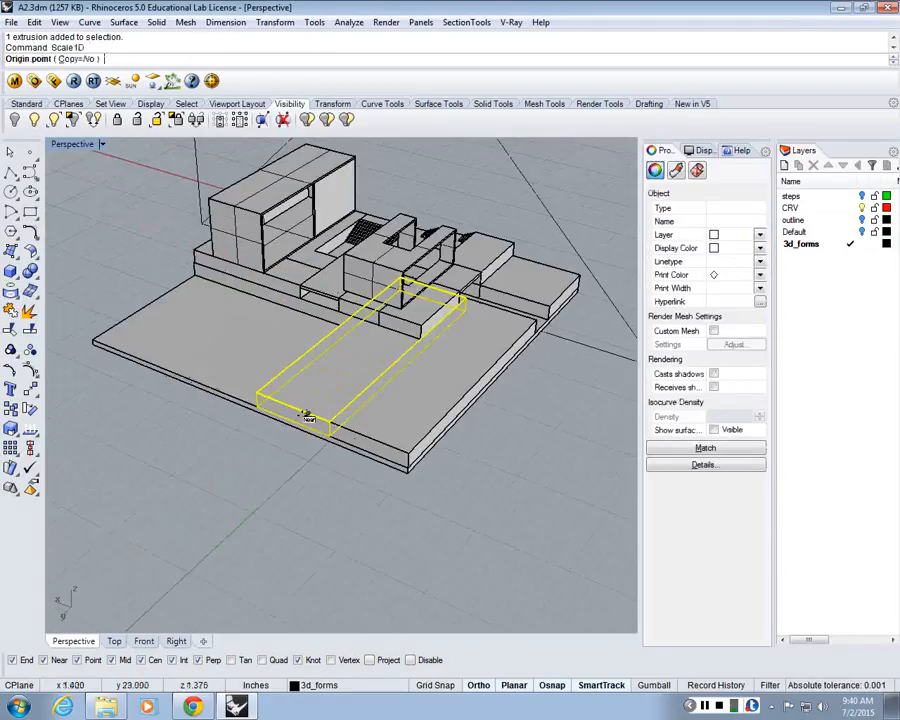
pyautogui.click(329, 429)
pyautogui.click(258, 399)
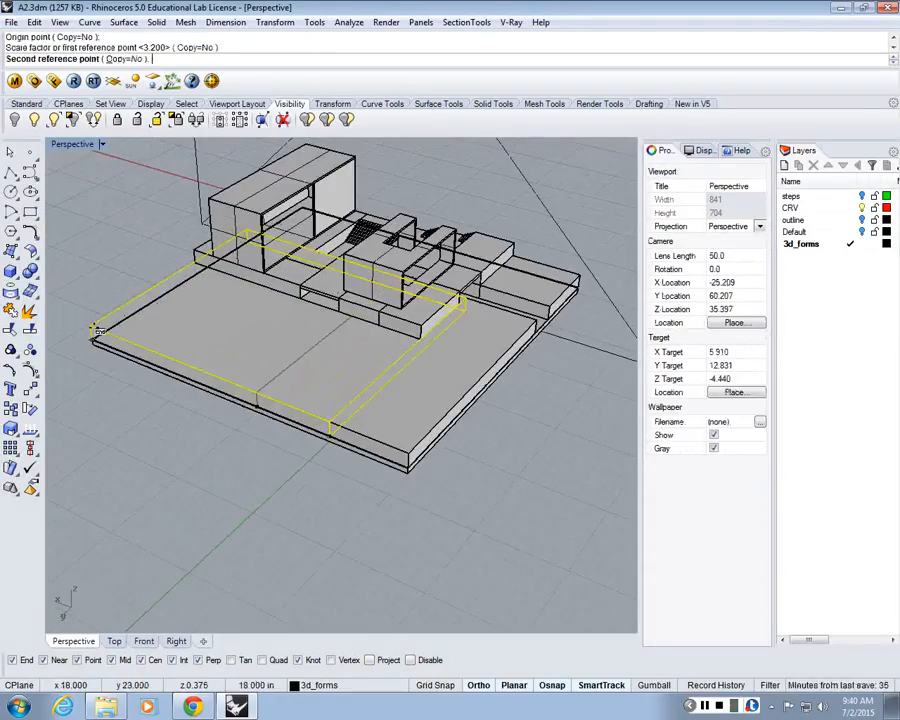
pyautogui.click(93, 334)
# Step: Shorten the wide block along the Y axis with Scale1D, anchored at the slab's outer edge, to meet the massing's corner, and deselect it
pyautogui.press('Return')
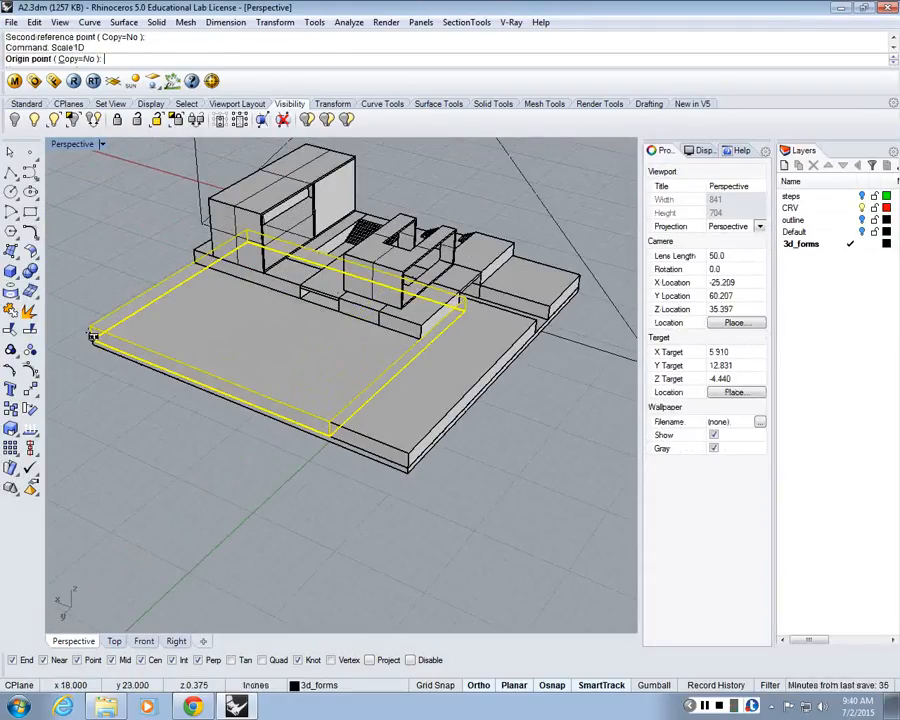
pyautogui.click(327, 434)
pyautogui.click(460, 307)
pyautogui.click(421, 340)
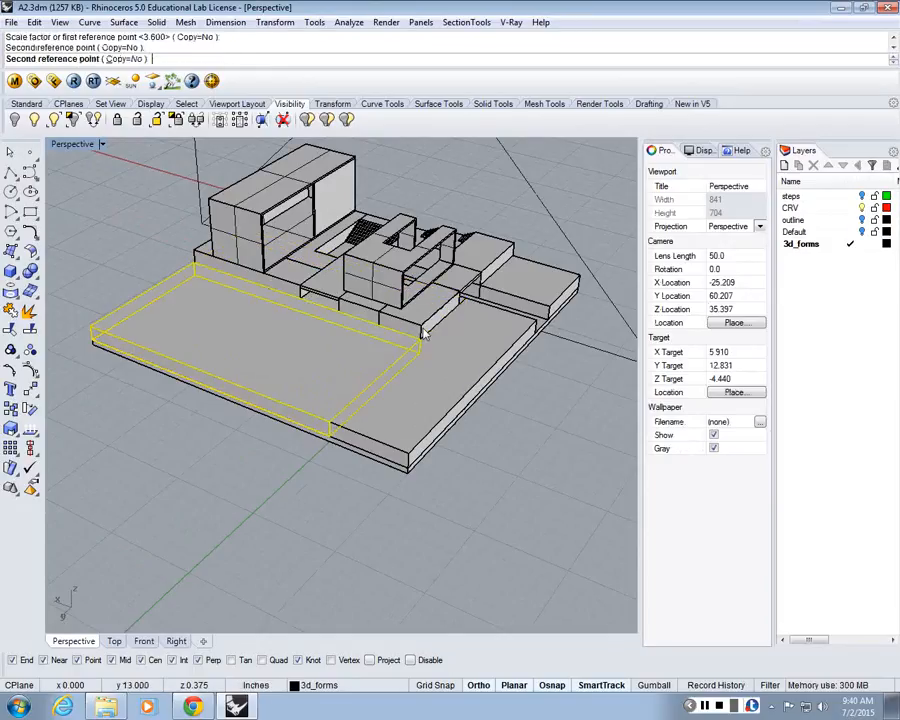
pyautogui.click(530, 440)
# Step: Examine the extended slab and its new ground blocks around the massing from the side, from above and in perspective
pyautogui.moveTo(543, 447); pyautogui.dragTo(473, 383, button='right')
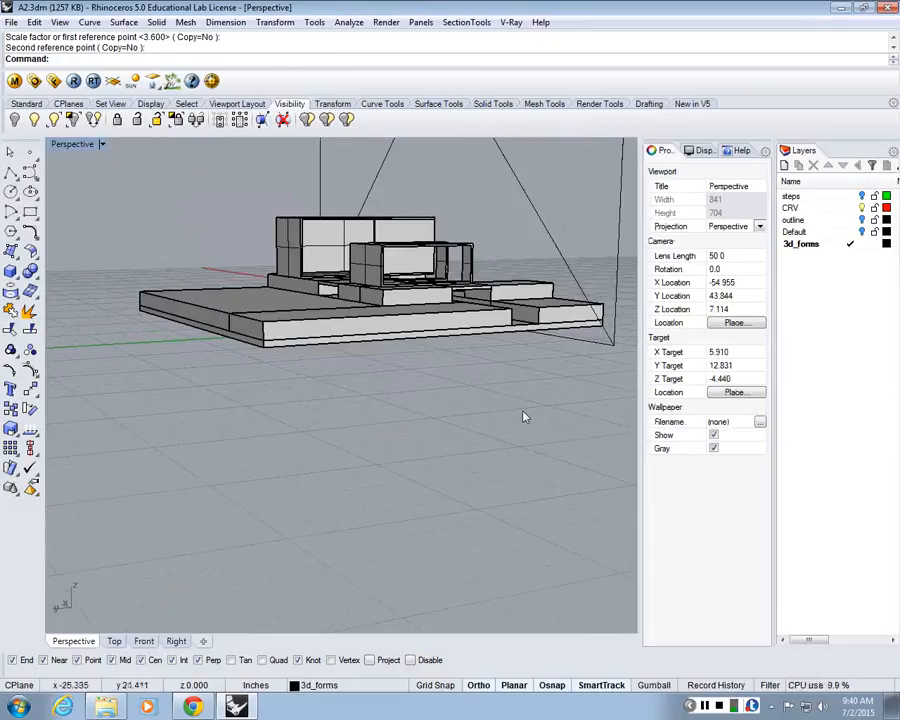
pyautogui.moveTo(524, 416); pyautogui.dragTo(292, 198, button='right')
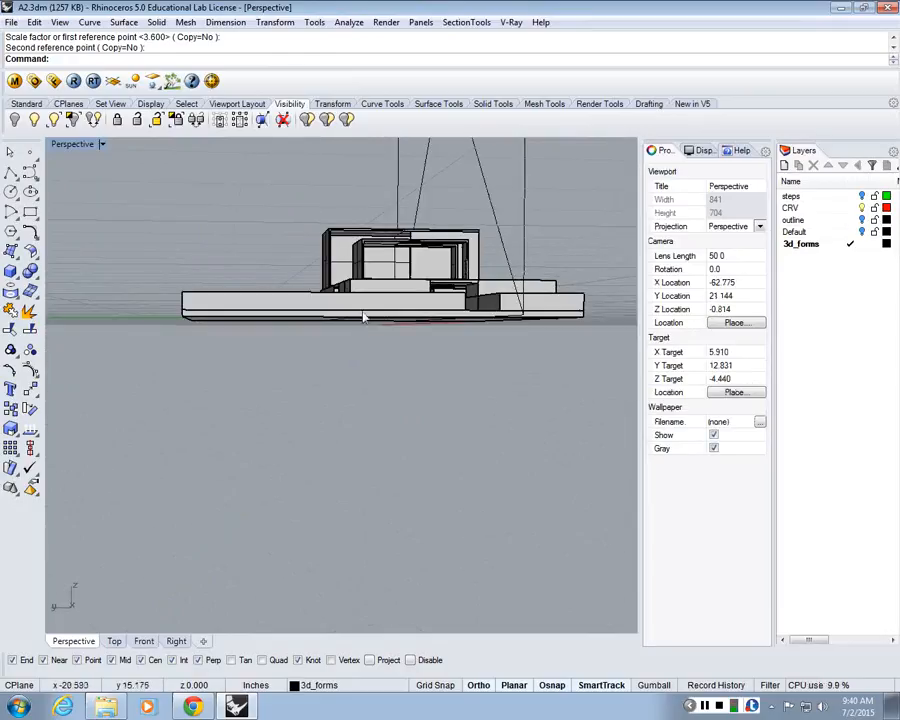
pyautogui.moveTo(364, 317); pyautogui.dragTo(355, 394, button='right')
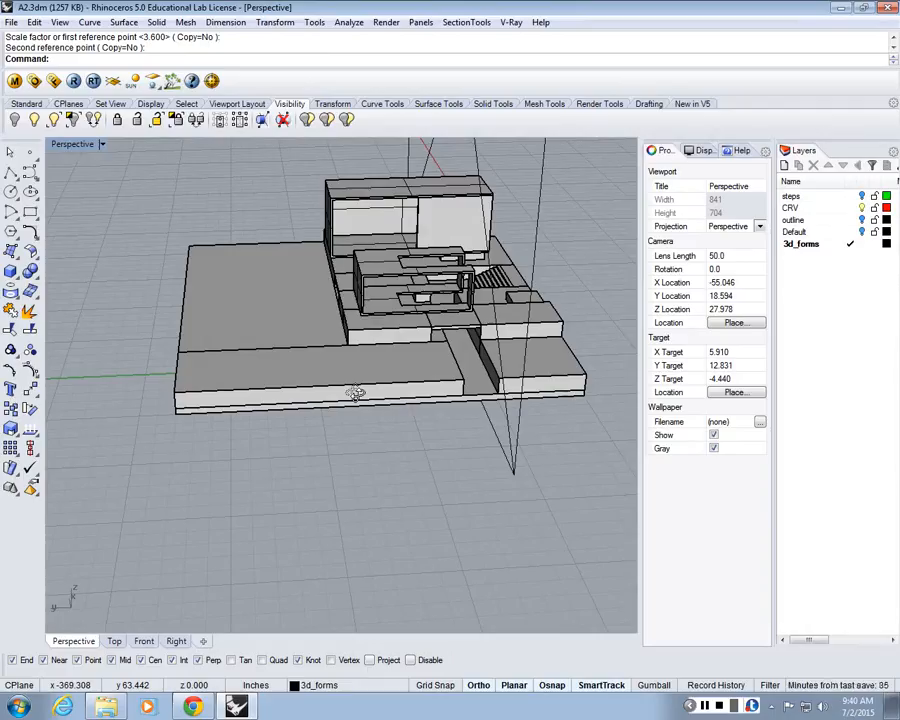
pyautogui.moveTo(355, 394); pyautogui.dragTo(296, 513, button='right')
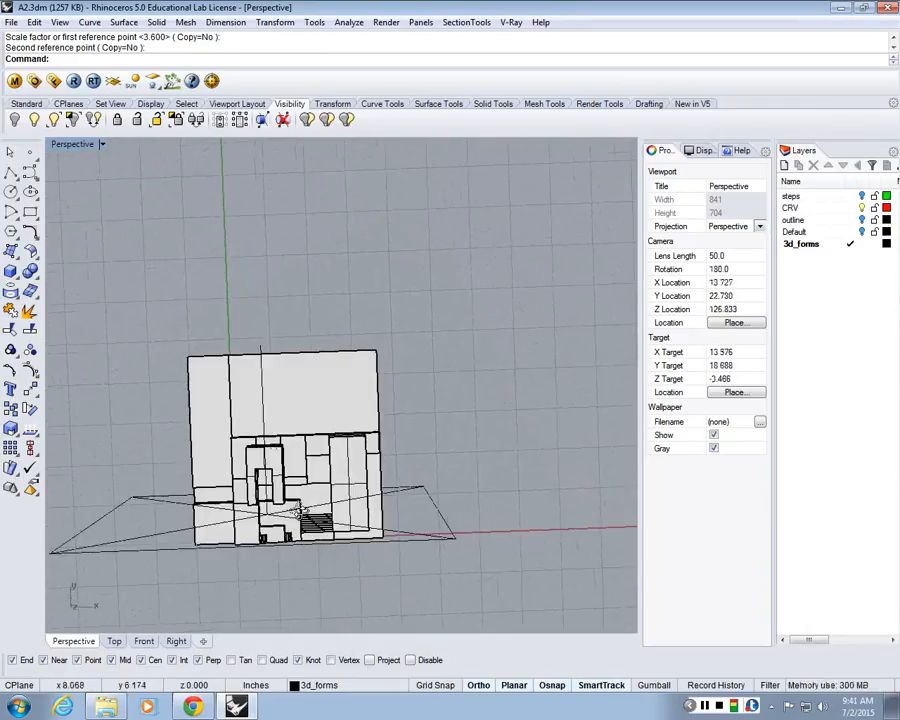
pyautogui.scroll(5, 300, 511)
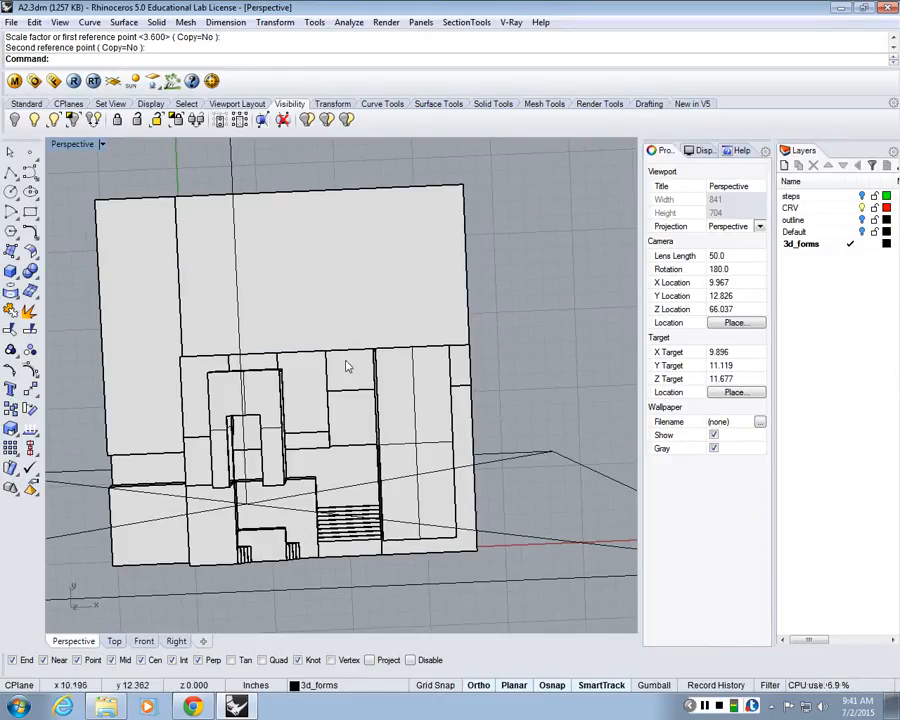
pyautogui.moveTo(269, 340); pyautogui.dragTo(404, 277, button='right')
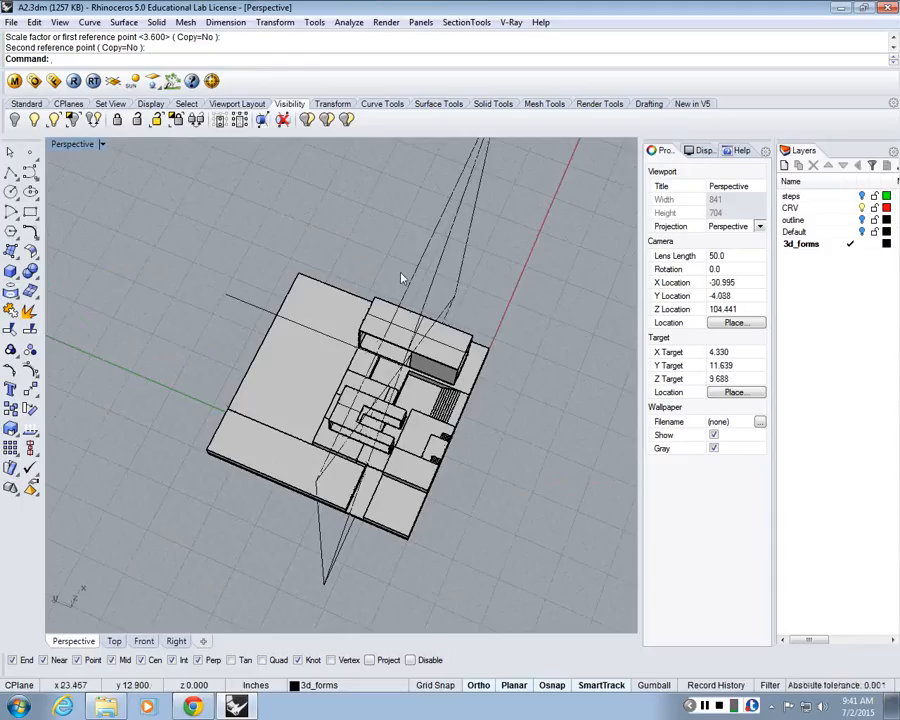
pyautogui.moveTo(310, 390); pyautogui.dragTo(282, 424, button='right')
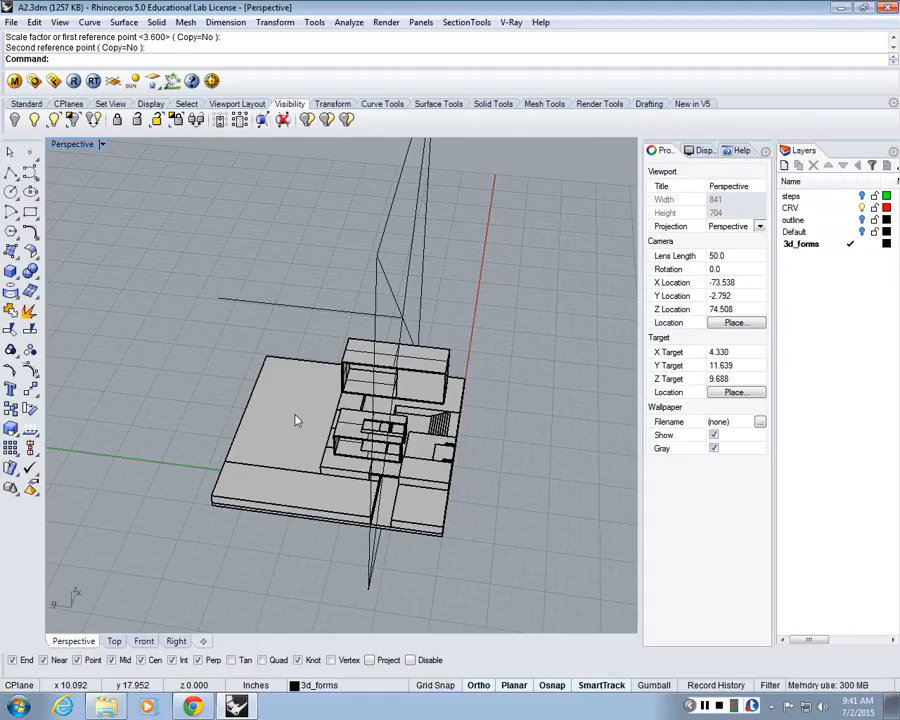
pyautogui.click(296, 420)
pyautogui.scroll(2, 310, 410)
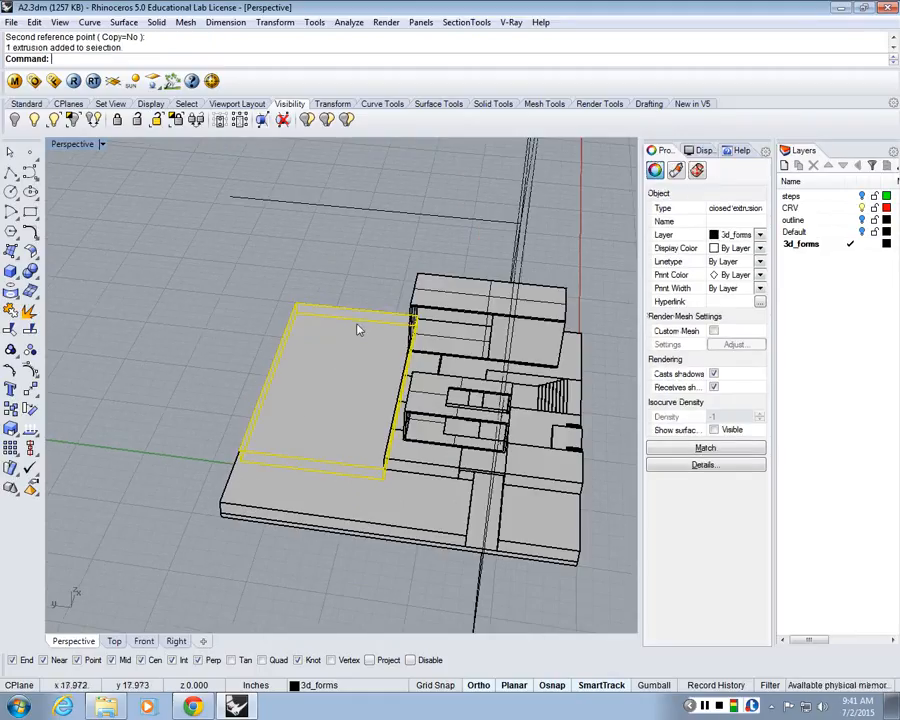
pyautogui.scroll(-2, 358, 330)
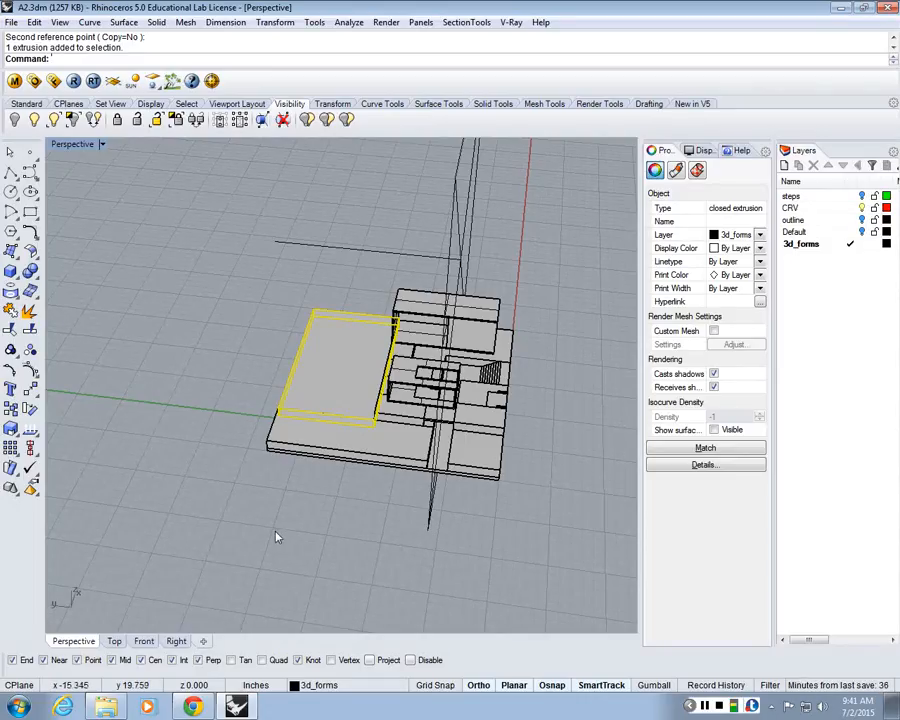
pyautogui.click(337, 465)
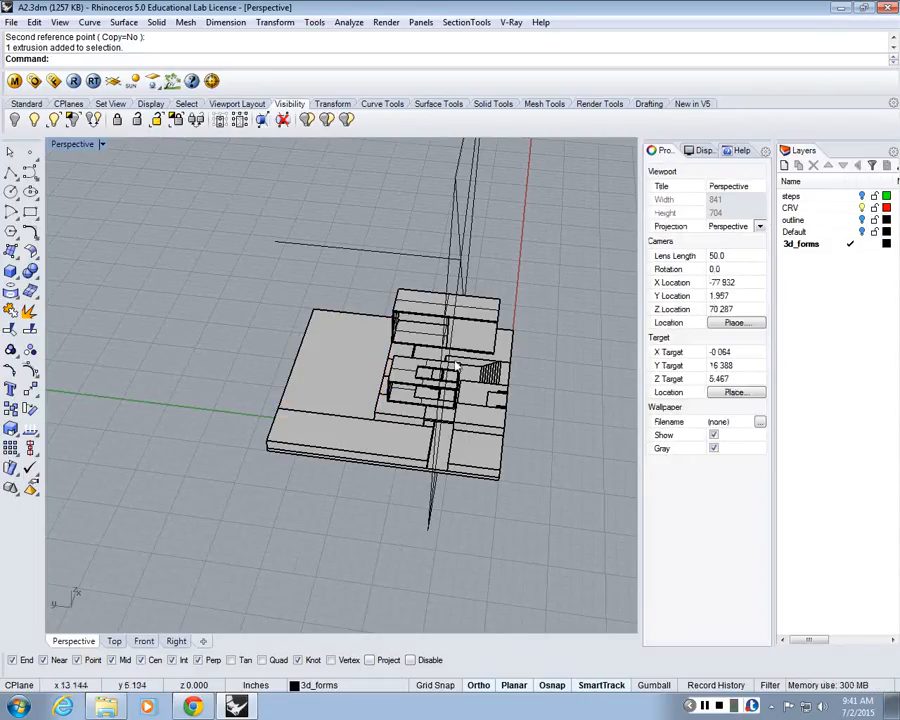
pyautogui.moveTo(376, 474); pyautogui.dragTo(349, 281, button='right')
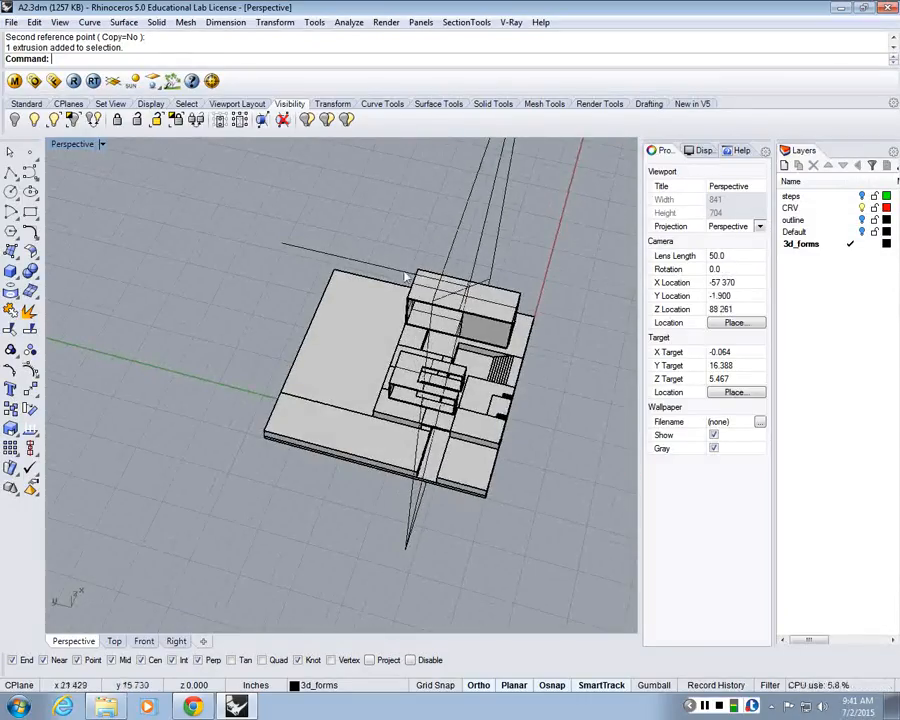
pyautogui.moveTo(325, 178); pyautogui.dragTo(605, 484)
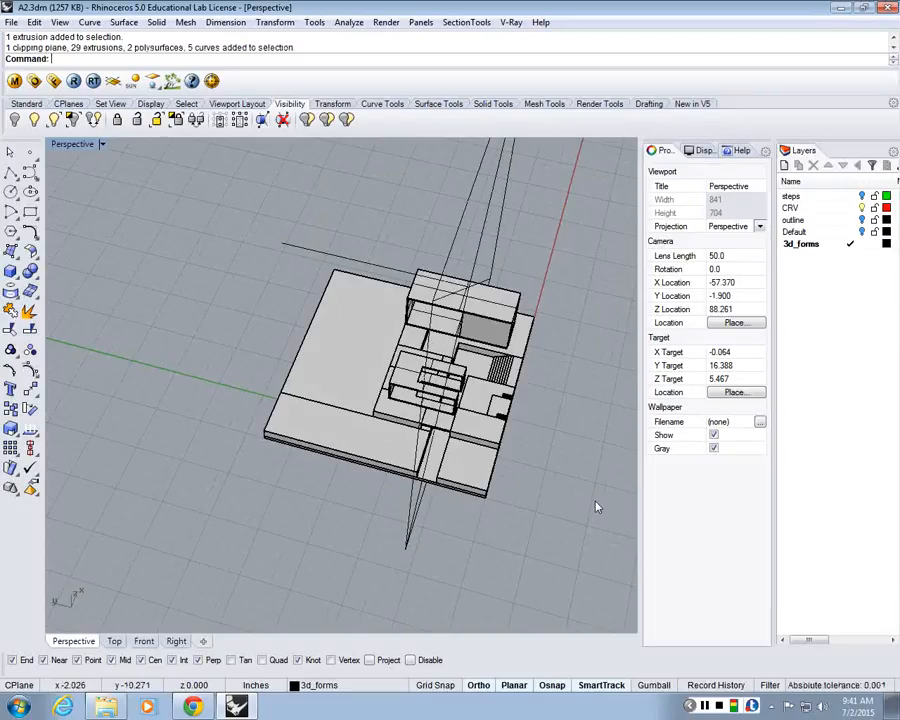
pyautogui.moveTo(596, 507); pyautogui.dragTo(388, 430, button='right')
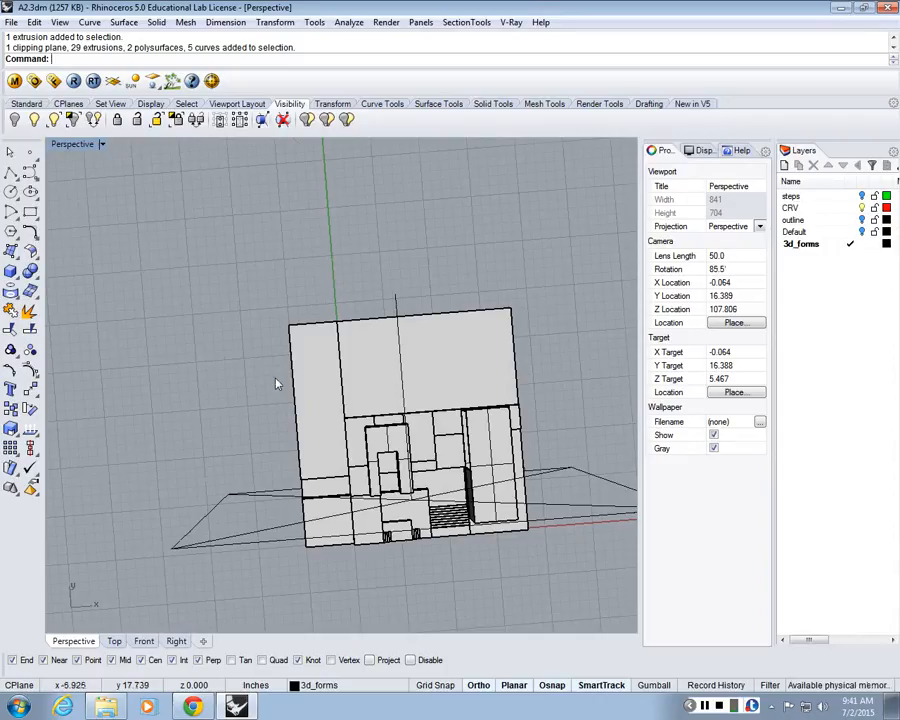
pyautogui.moveTo(280, 382); pyautogui.dragTo(227, 378, button='right')
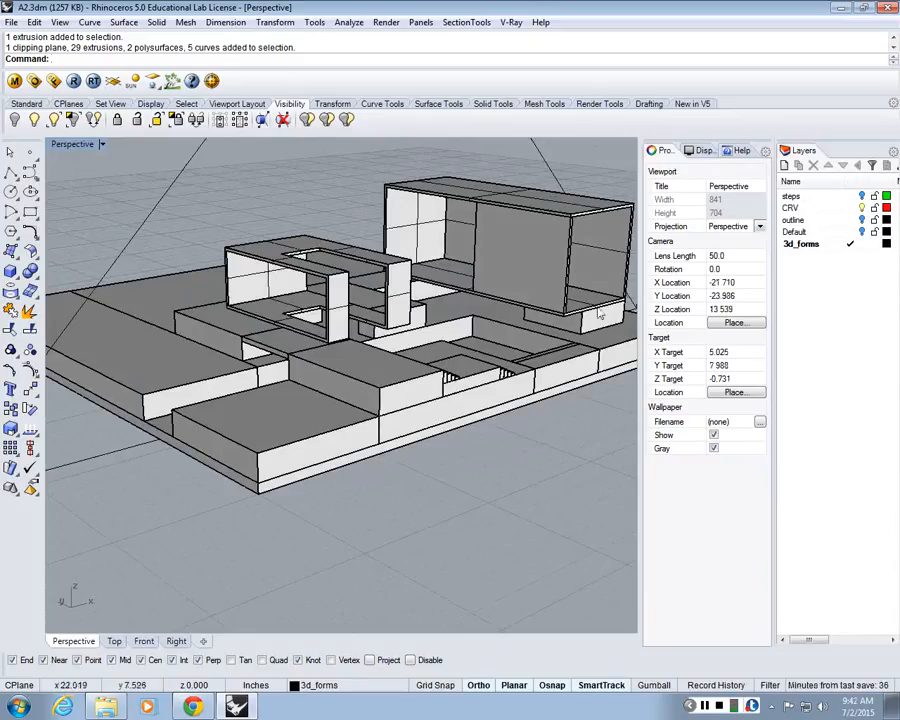
# Step: Examine the ground blocks, the channel between them and the massing's existing stairs from several angles
pyautogui.moveTo(600, 315); pyautogui.dragTo(420, 500, button='right')
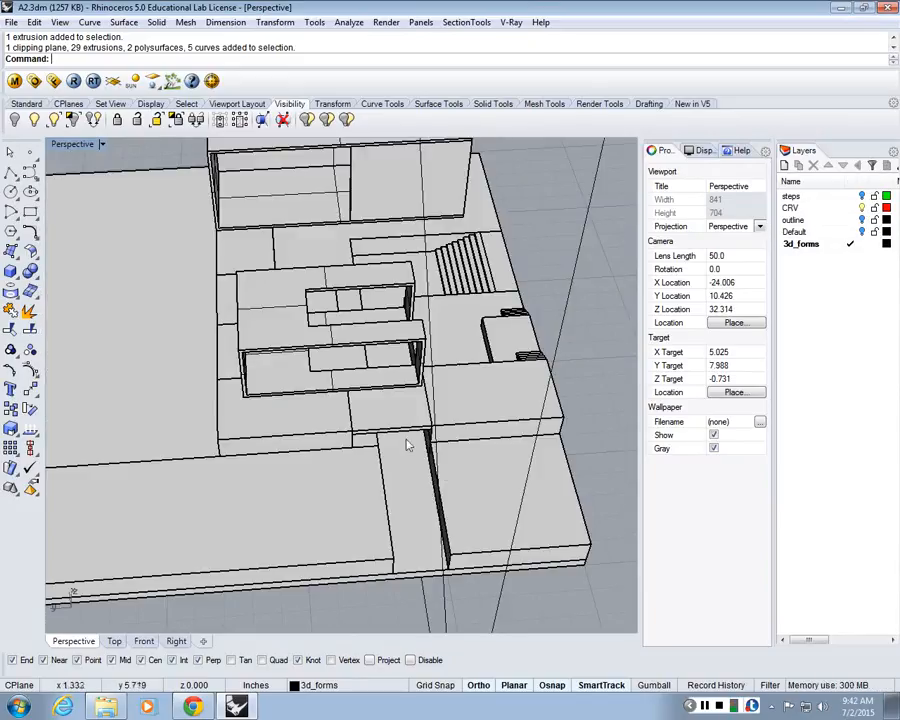
pyautogui.moveTo(407, 445); pyautogui.dragTo(210, 262, button='right')
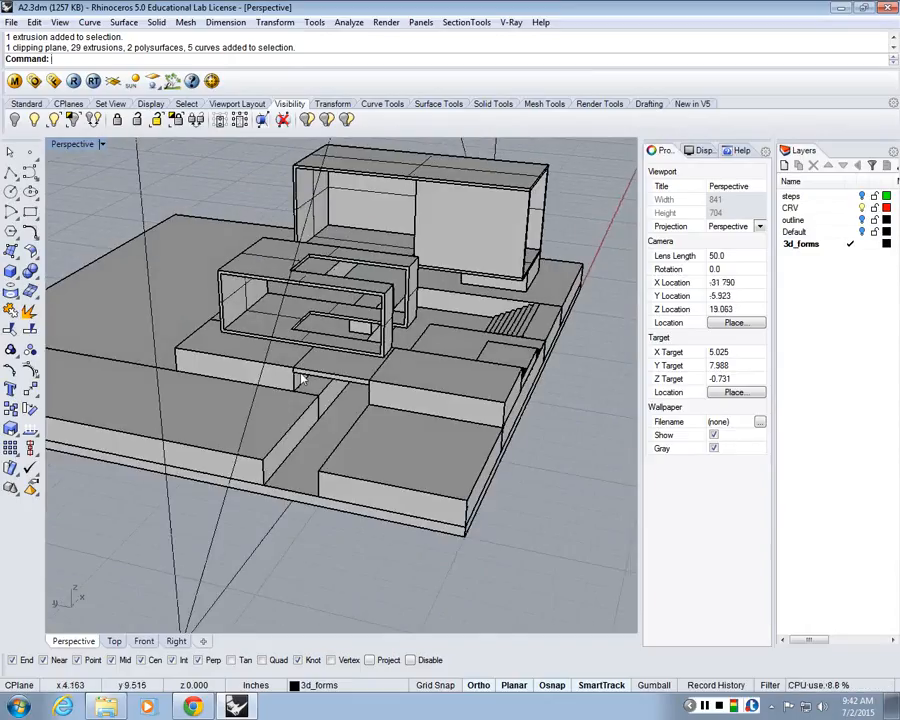
pyautogui.scroll(-6, 302, 372)
pyautogui.moveTo(394, 408); pyautogui.dragTo(165, 436, button='right')
pyautogui.scroll(6, 150, 320)
pyautogui.scroll(6, 532, 524)
pyautogui.moveTo(383, 405); pyautogui.dragTo(311, 458, button='right')
pyautogui.scroll(-9, 313, 458)
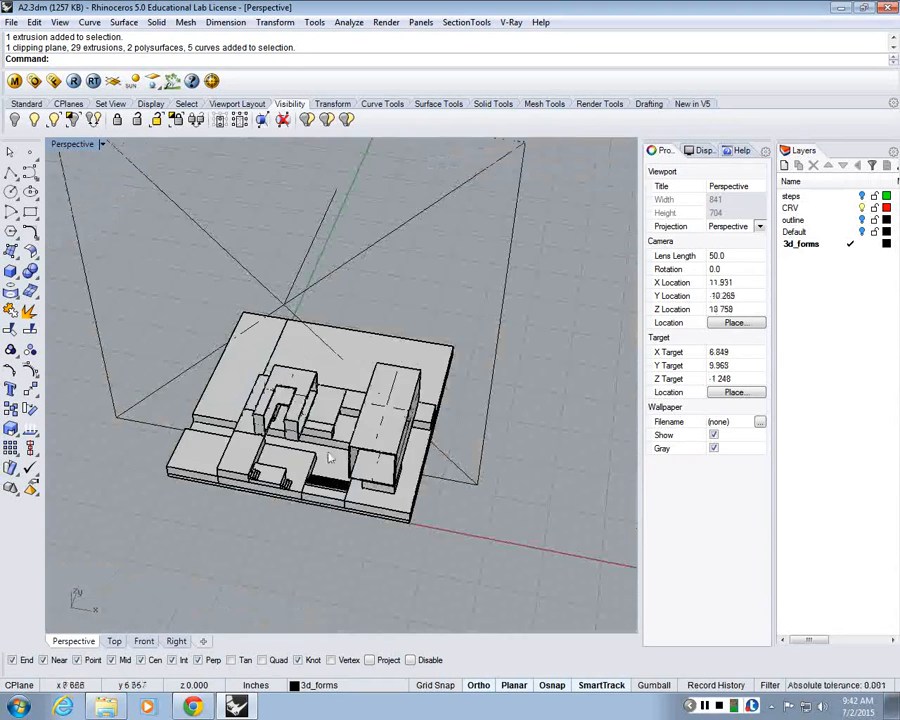
# Step: Copy the wide staircase with its landing to the empty area beyond the slab, and select the copy
pyautogui.scroll(8, 330, 457)
pyautogui.click(394, 462)
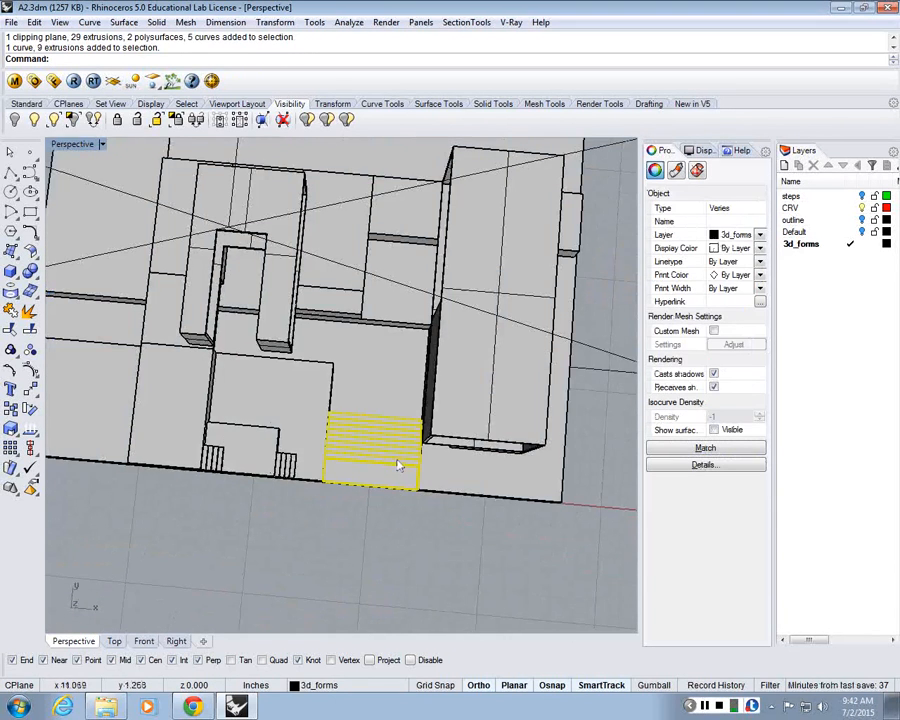
pyautogui.moveTo(397, 465); pyautogui.dragTo(459, 420, button='right')
pyautogui.write('Clpy')
pyautogui.press('Return')
pyautogui.scroll(-6, 459, 420)
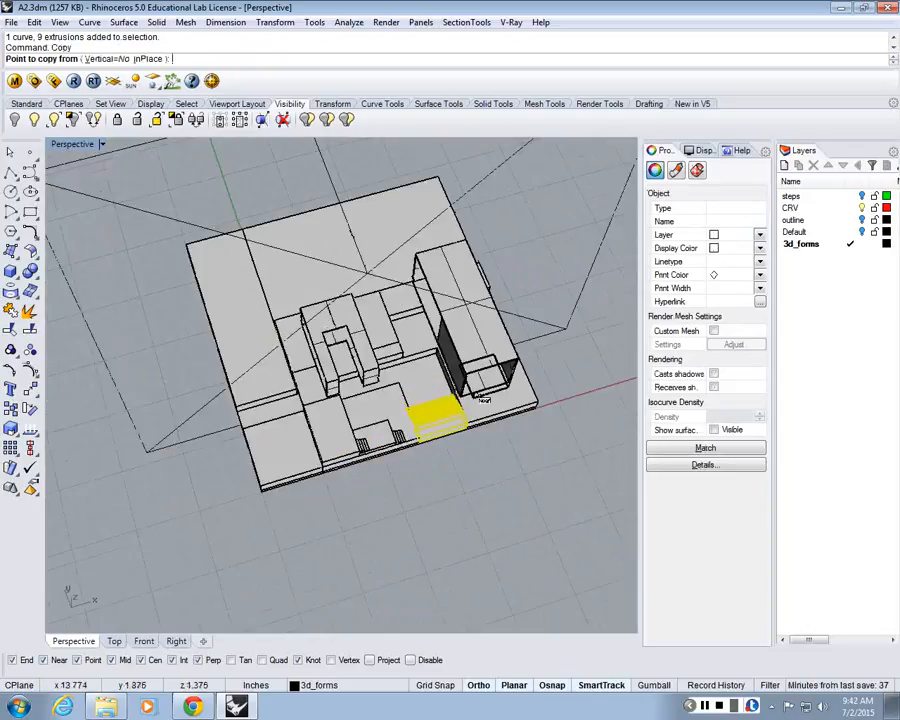
pyautogui.click(487, 461)
pyautogui.click(267, 537)
pyautogui.scroll(5, 181, 506)
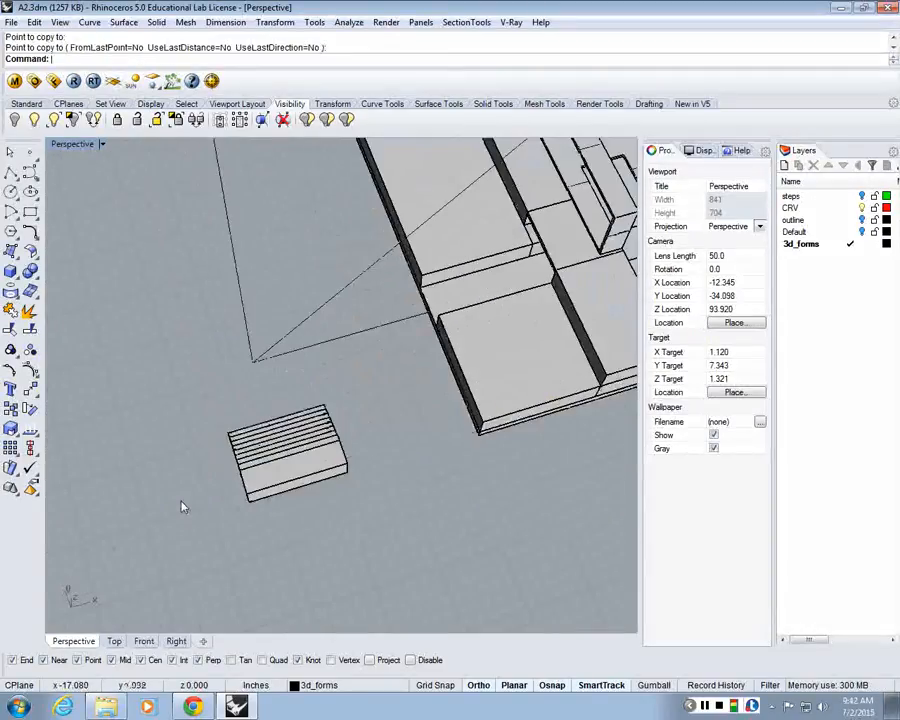
pyautogui.press('Return')
# Step: Try to rotate the copied staircase a quarter turn clockwise about its upper corner with Rotate
pyautogui.write('Rotate')
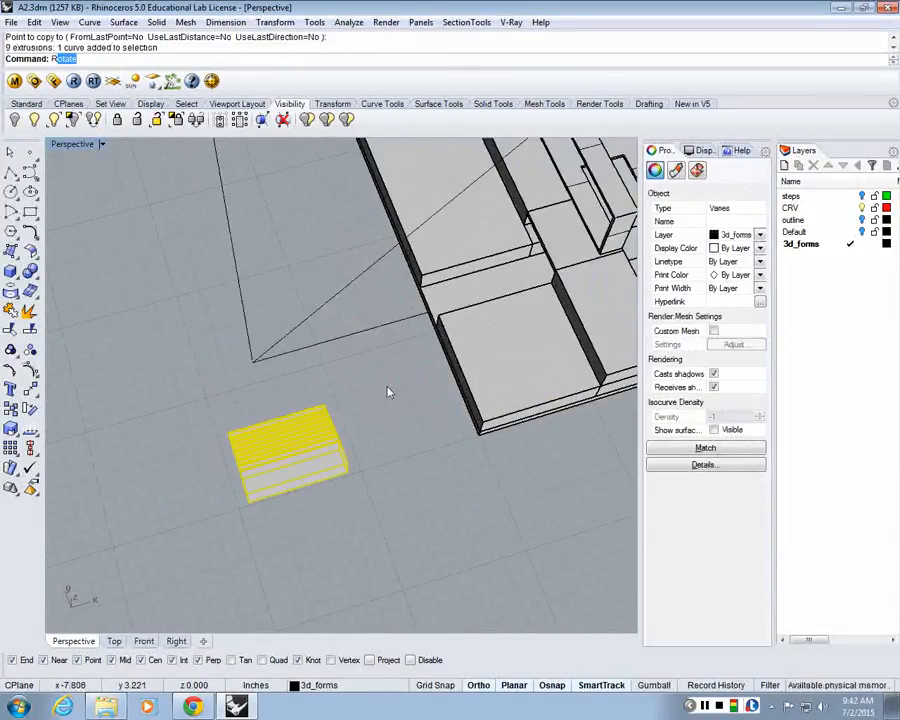
pyautogui.press('Return')
pyautogui.click(325, 401)
pyautogui.click(424, 374)
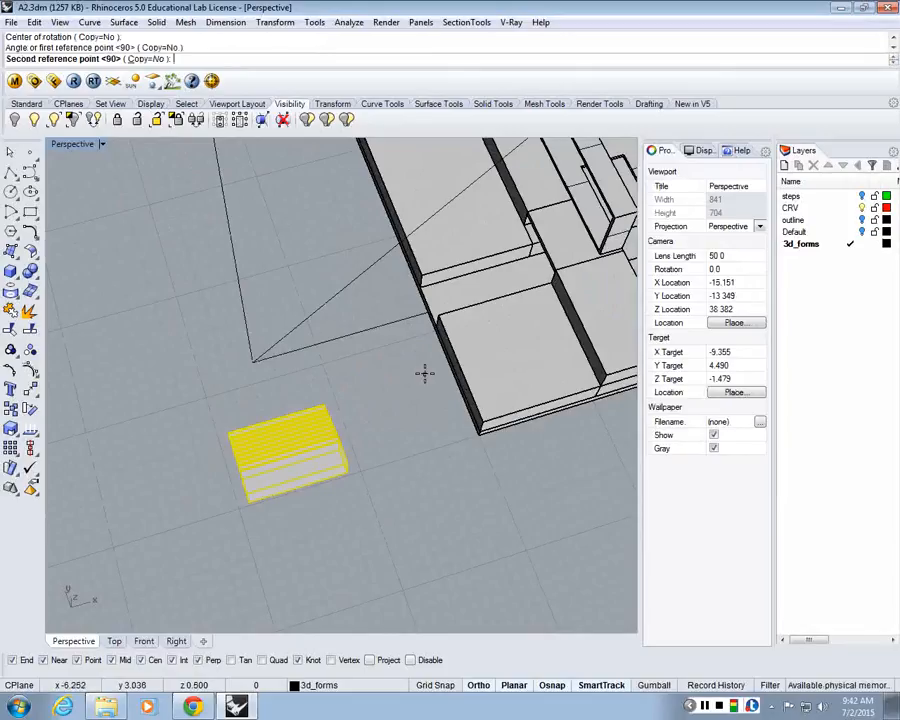
pyautogui.click(416, 577)
pyautogui.moveTo(416, 577); pyautogui.dragTo(385, 510, button='right')
pyautogui.scroll(3, 315, 371)
# Step: Try to move the rotated staircase by its corner into the channel between the two ground blocks beside the massing
pyautogui.write('m')
pyautogui.press('Return')
pyautogui.moveTo(416, 341); pyautogui.dragTo(209, 342, button='right')
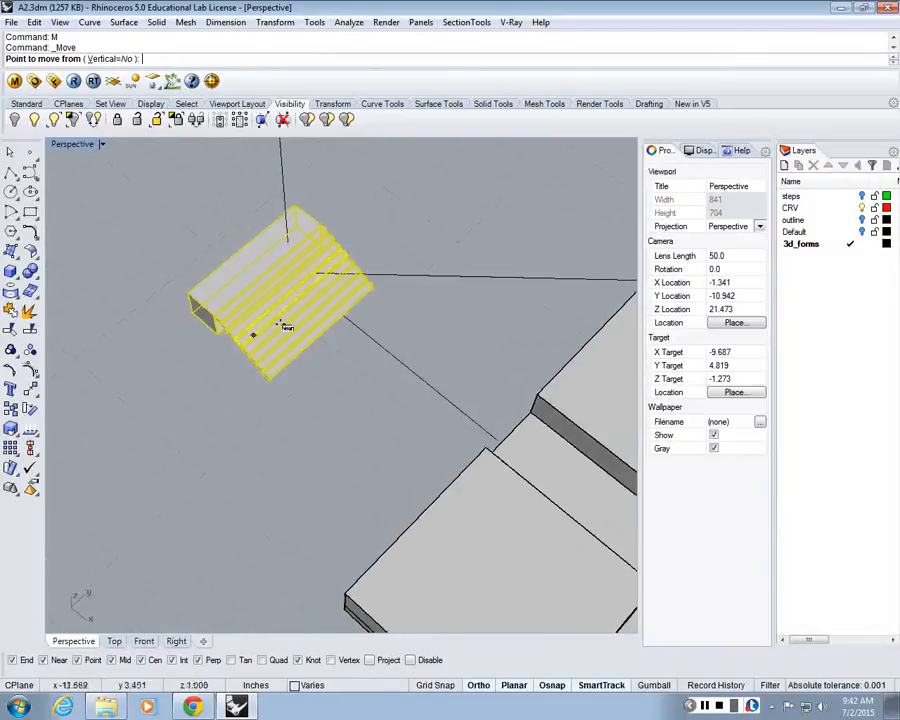
pyautogui.scroll(8, 405, 292)
pyautogui.click(236, 278)
pyautogui.scroll(-8, 236, 260)
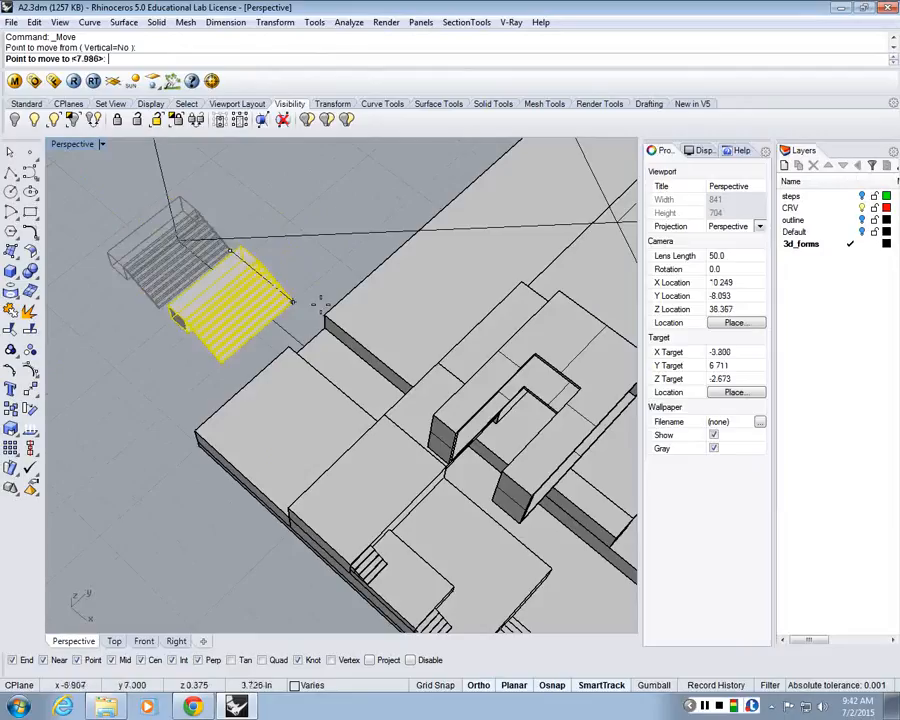
pyautogui.scroll(6, 360, 340)
pyautogui.moveTo(437, 393); pyautogui.dragTo(490, 240, button='right')
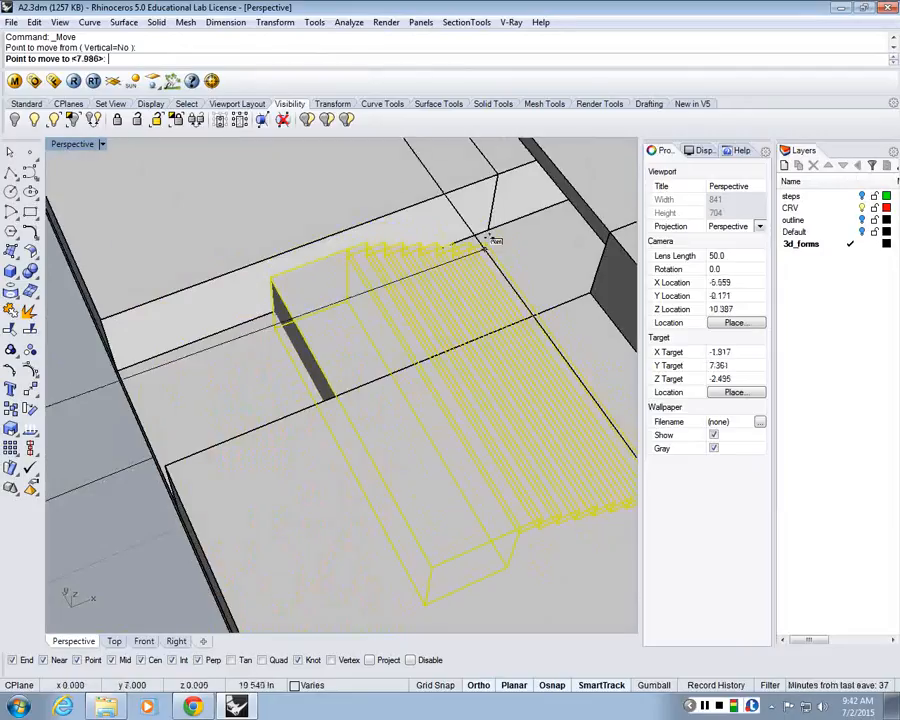
pyautogui.click(490, 240)
# Step: Check the staircase's alignment with the channel walls up close, and undo the move and the rotation
pyautogui.scroll(5, 437, 276)
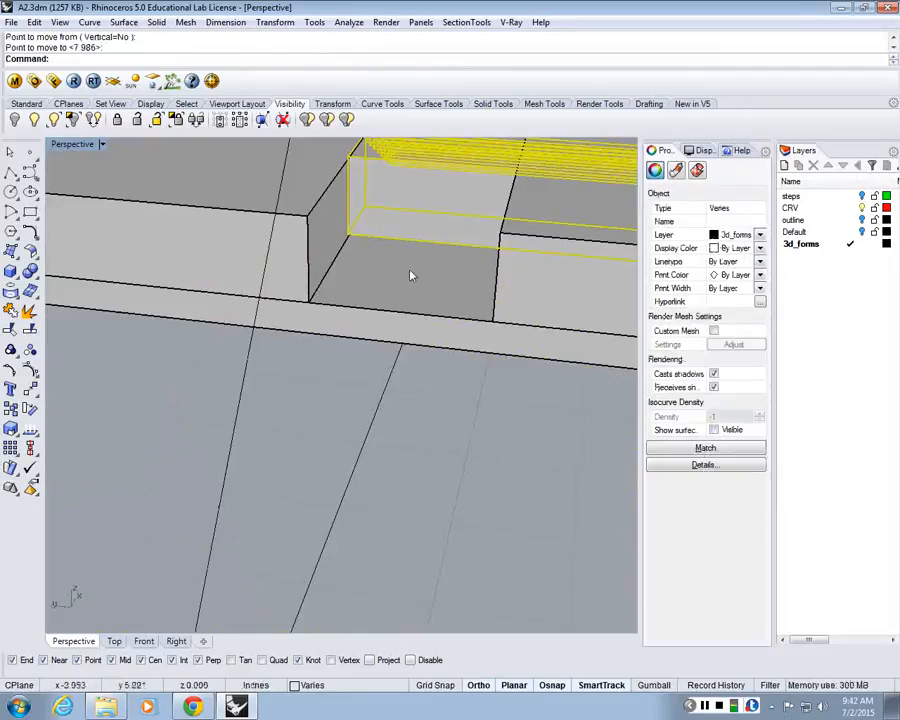
pyautogui.moveTo(411, 275); pyautogui.dragTo(385, 204, button='right')
pyautogui.scroll(5, 383, 213)
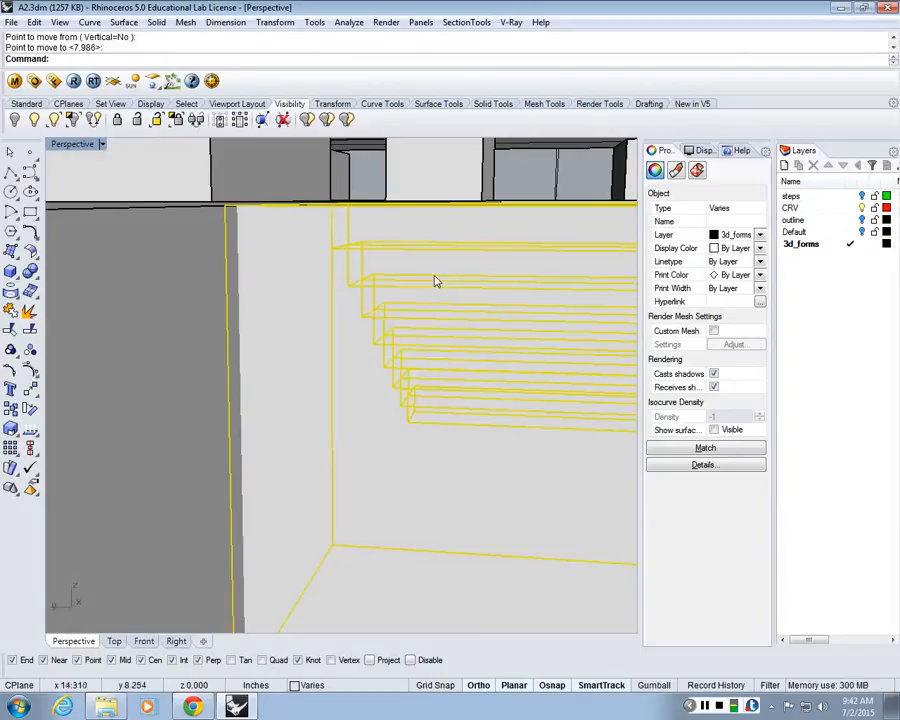
pyautogui.moveTo(435, 276); pyautogui.dragTo(316, 364, button='right')
pyautogui.scroll(-5, 286, 322)
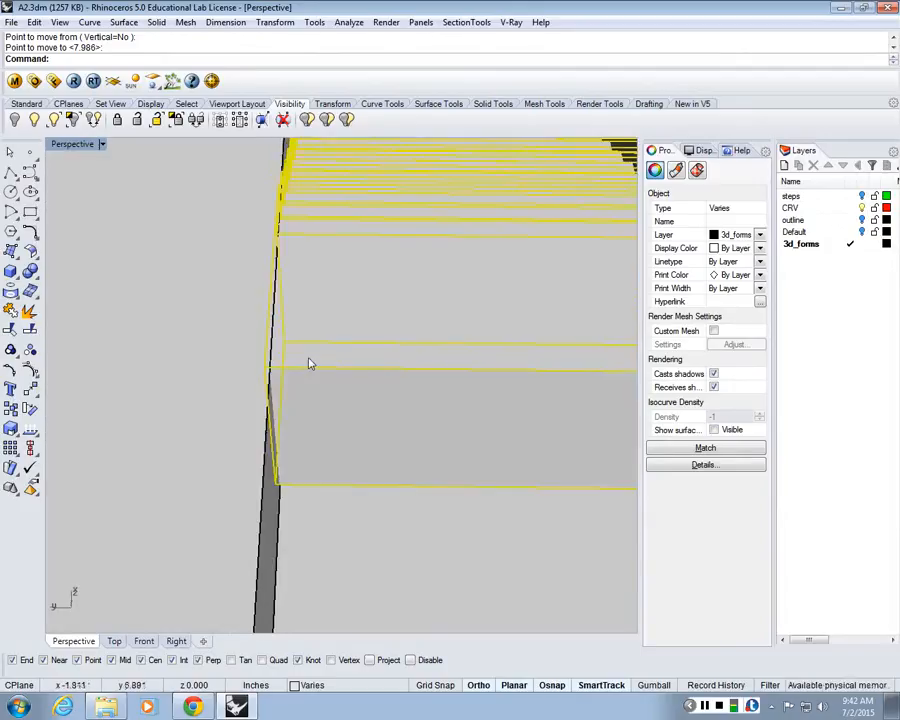
pyautogui.hotkey('ctrl', 'z')
pyautogui.hotkey('ctrl', 'z')
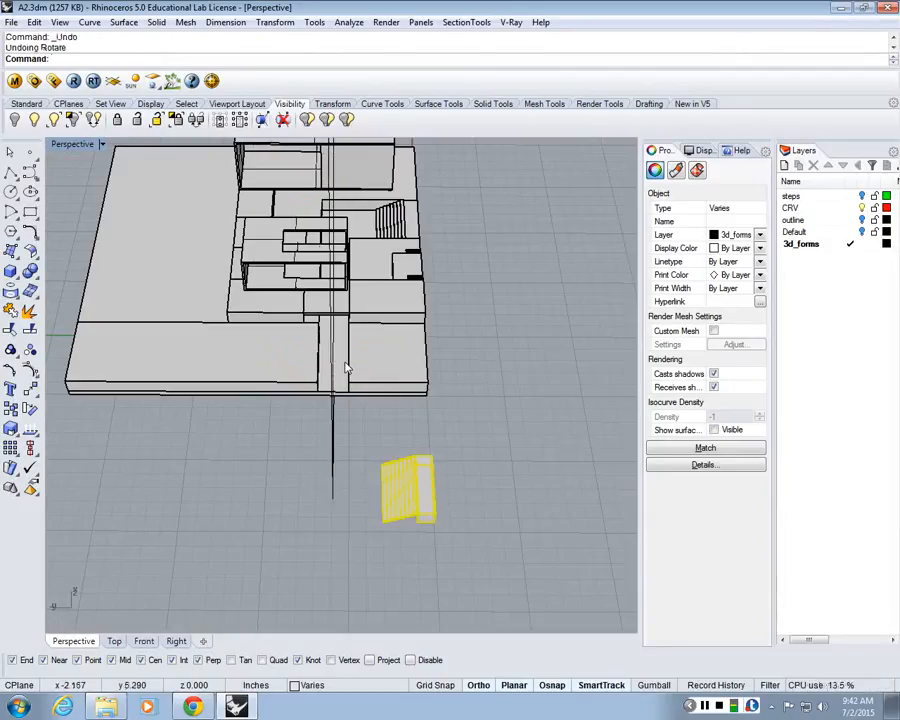
# Step: Rotate the copied staircase a quarter turn clockwise about its landing's outer corner, so the steps face the massing
pyautogui.write('Ro')
pyautogui.press('Return')
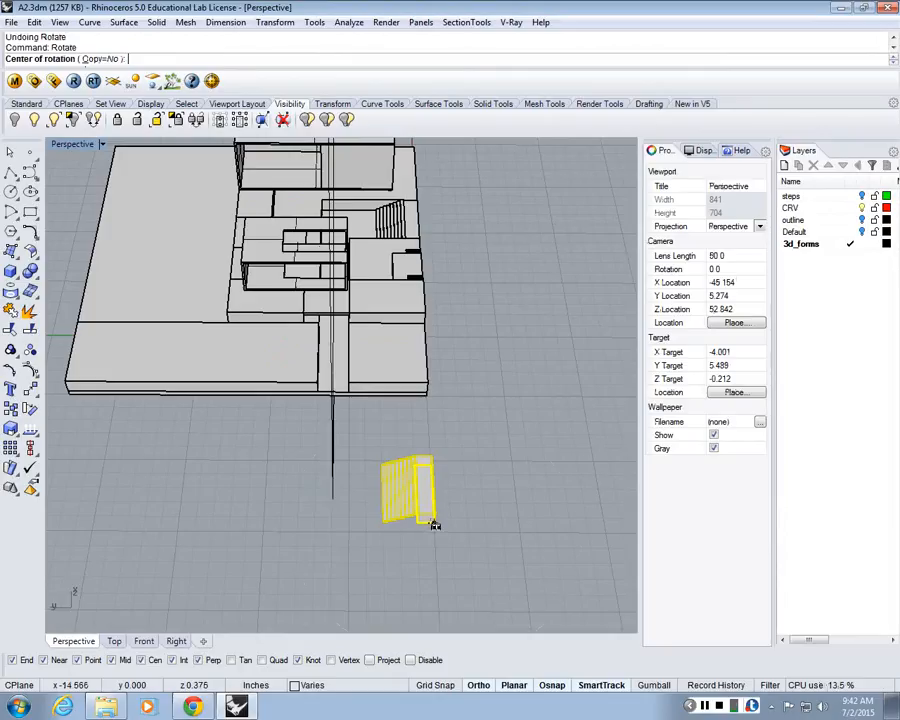
pyautogui.click(433, 522)
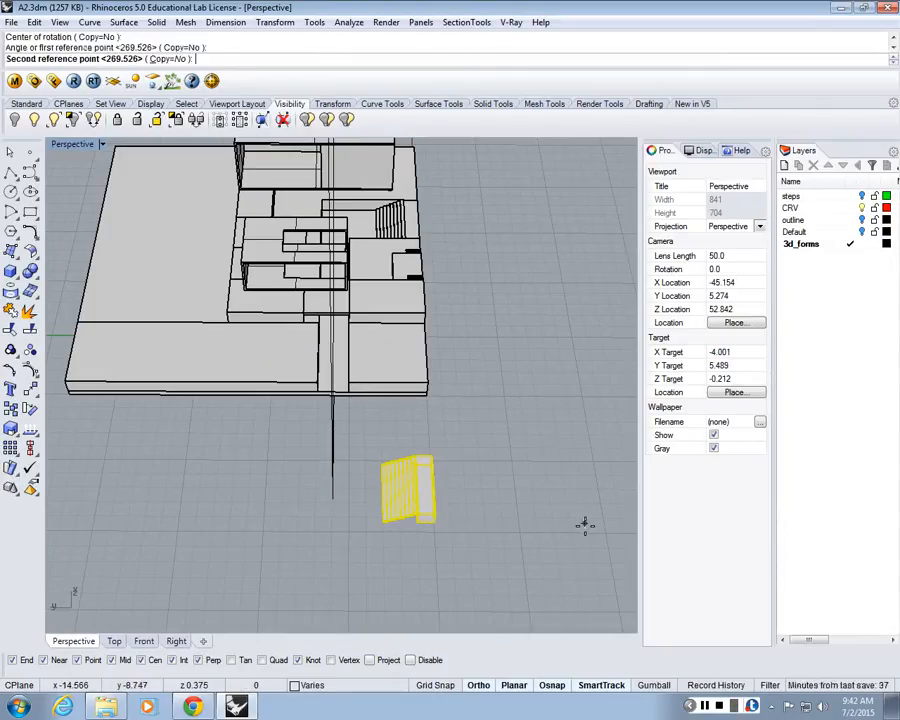
pyautogui.click(406, 602)
# Step: Move the rotated staircase into the channel, snapping its corner to the top edge of the wide ground block
pyautogui.write('m')
pyautogui.press('Return')
pyautogui.scroll(6, 376, 492)
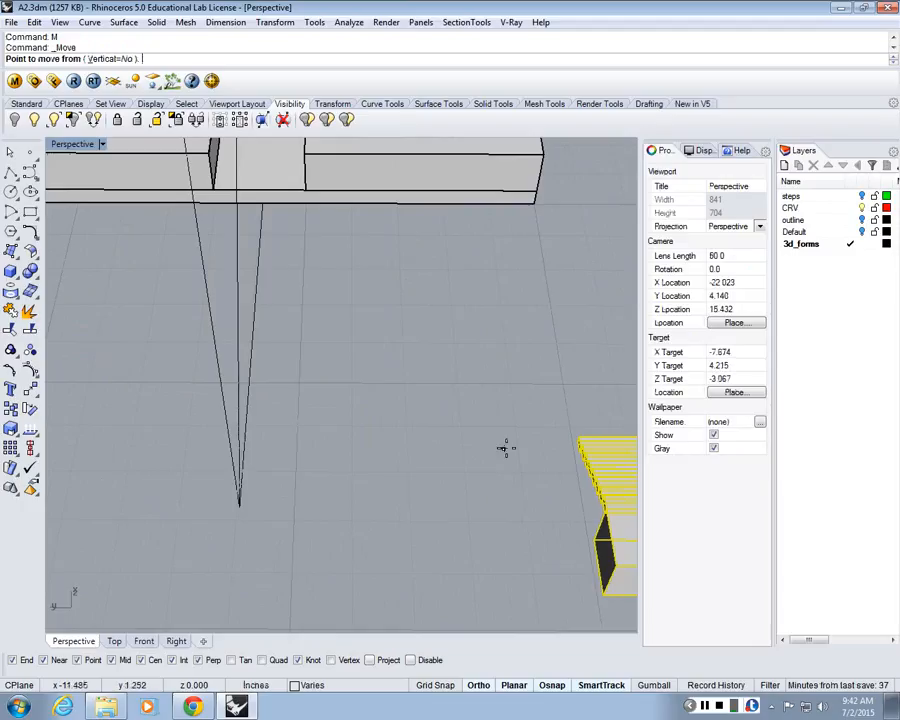
pyautogui.scroll(5, 565, 426)
pyautogui.click(614, 481)
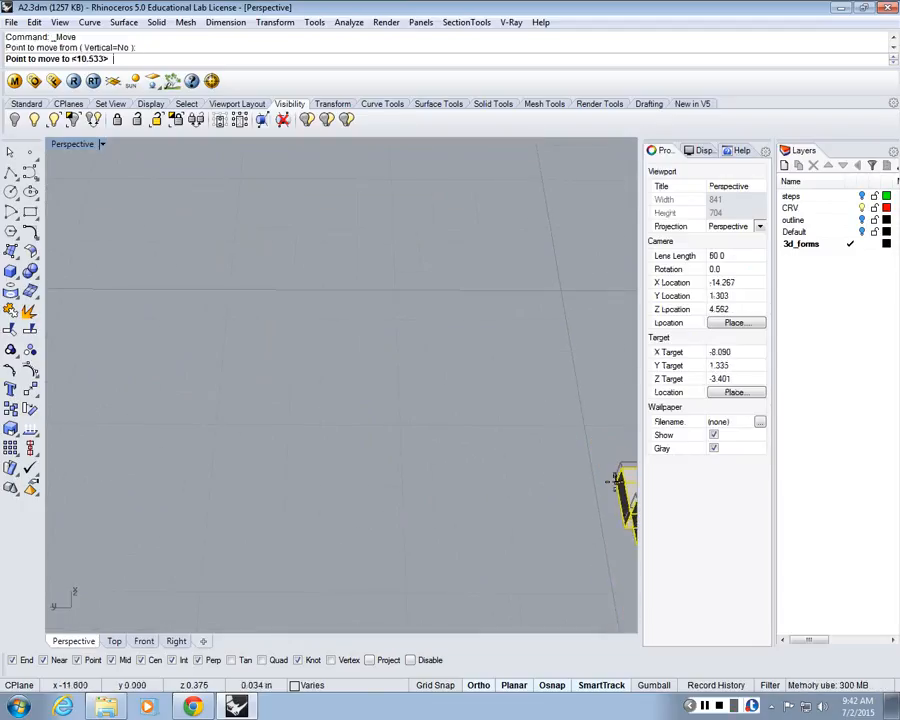
pyautogui.scroll(-10, 614, 481)
pyautogui.scroll(6, 534, 262)
pyautogui.moveTo(549, 242); pyautogui.dragTo(476, 250, button='right')
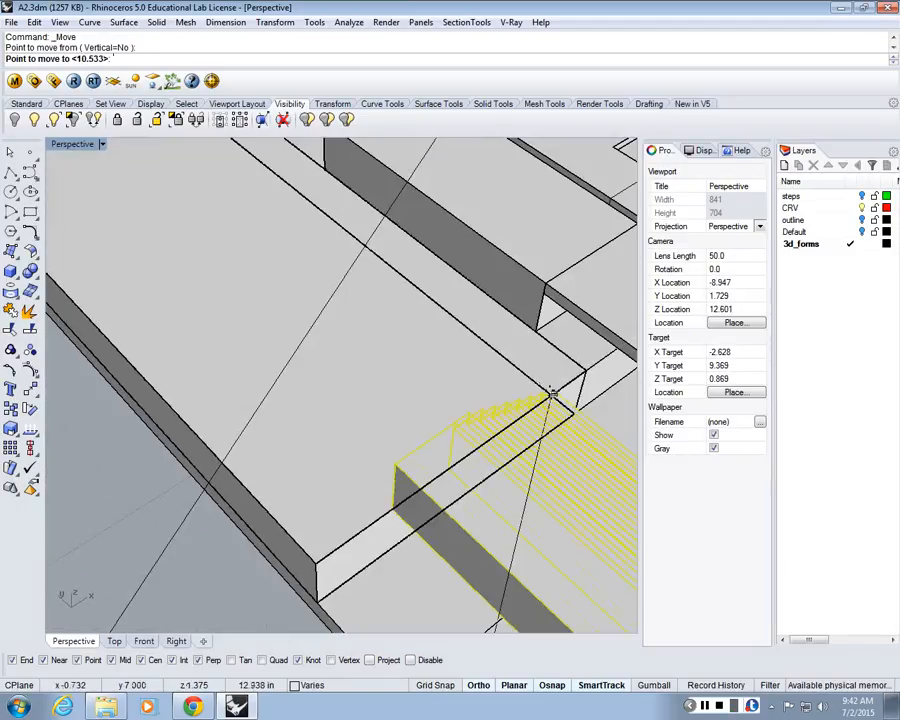
pyautogui.click(553, 394)
pyautogui.moveTo(573, 464); pyautogui.dragTo(490, 395, button='right')
pyautogui.scroll(6, 175, 314)
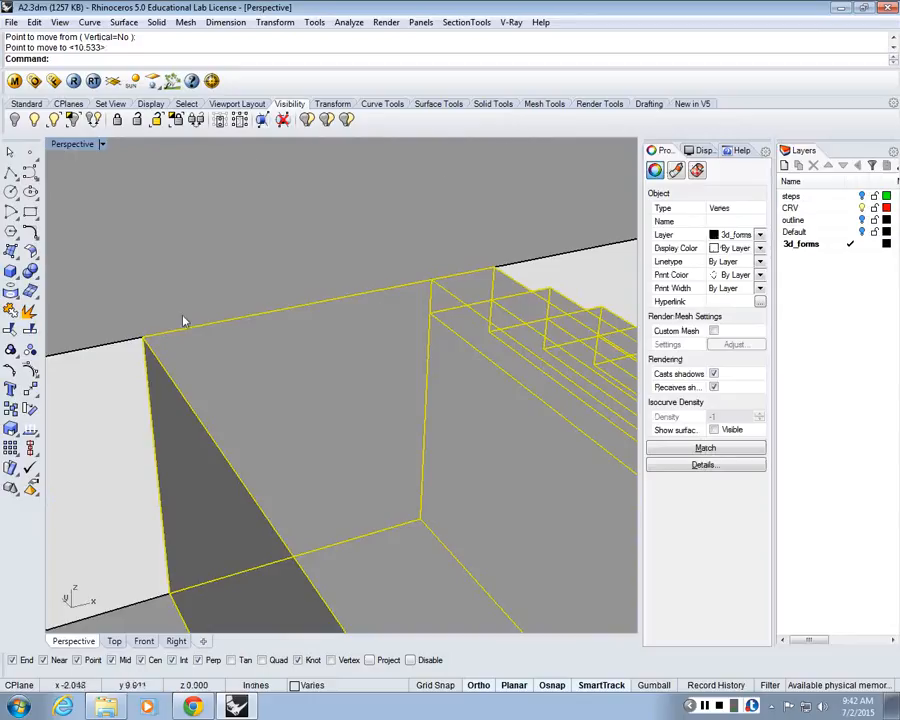
# Step: Shrink the staircase along the Y axis to 2 inches with Scale1D to fit the channel's width, and deselect it
pyautogui.scroll(-8, 183, 321)
pyautogui.moveTo(344, 367); pyautogui.dragTo(403, 384, button='right')
pyautogui.write('Scale1D')
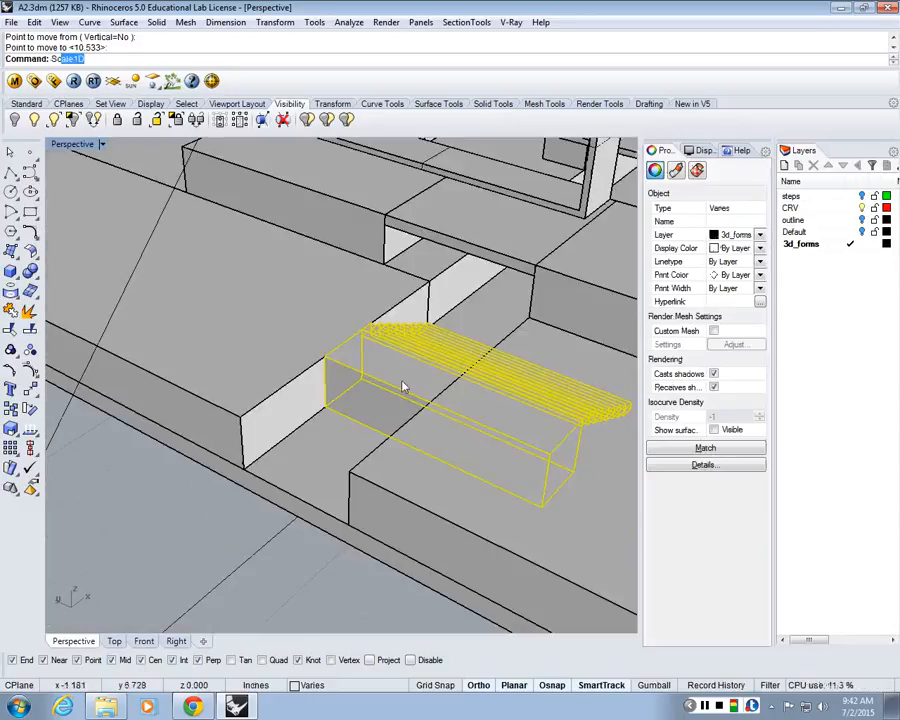
pyautogui.press('Return')
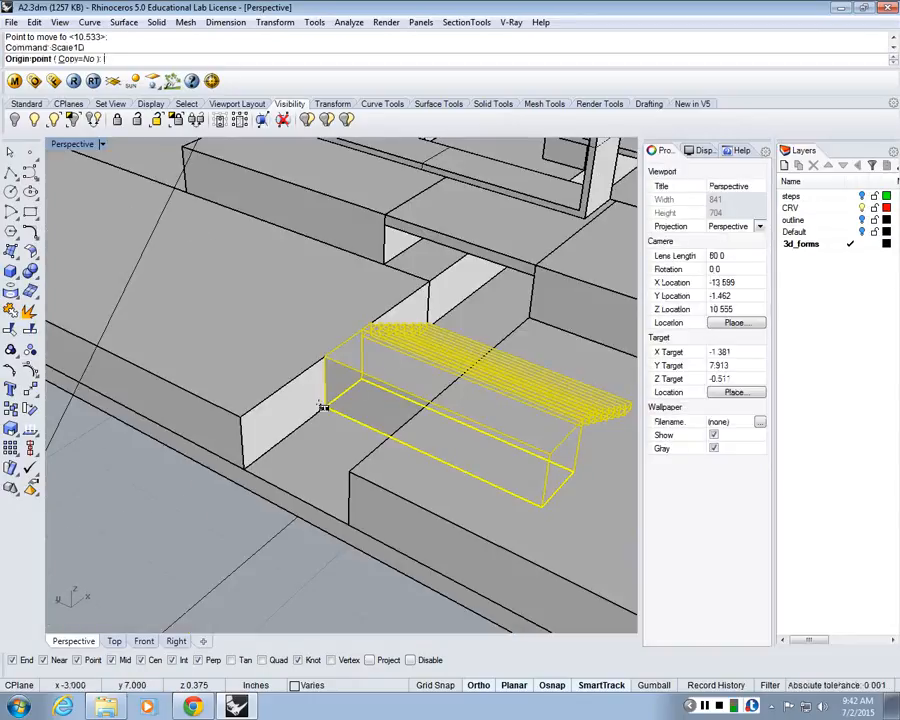
pyautogui.click(324, 407)
pyautogui.click(546, 508)
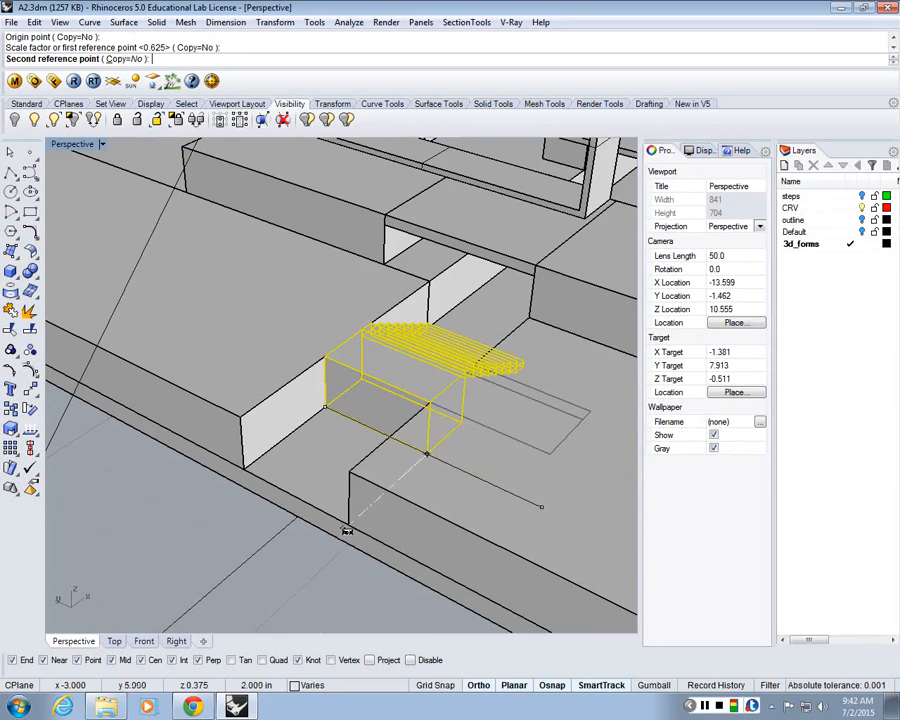
pyautogui.click(346, 530)
pyautogui.moveTo(324, 537); pyautogui.dragTo(517, 529, button='right')
pyautogui.click(517, 529)
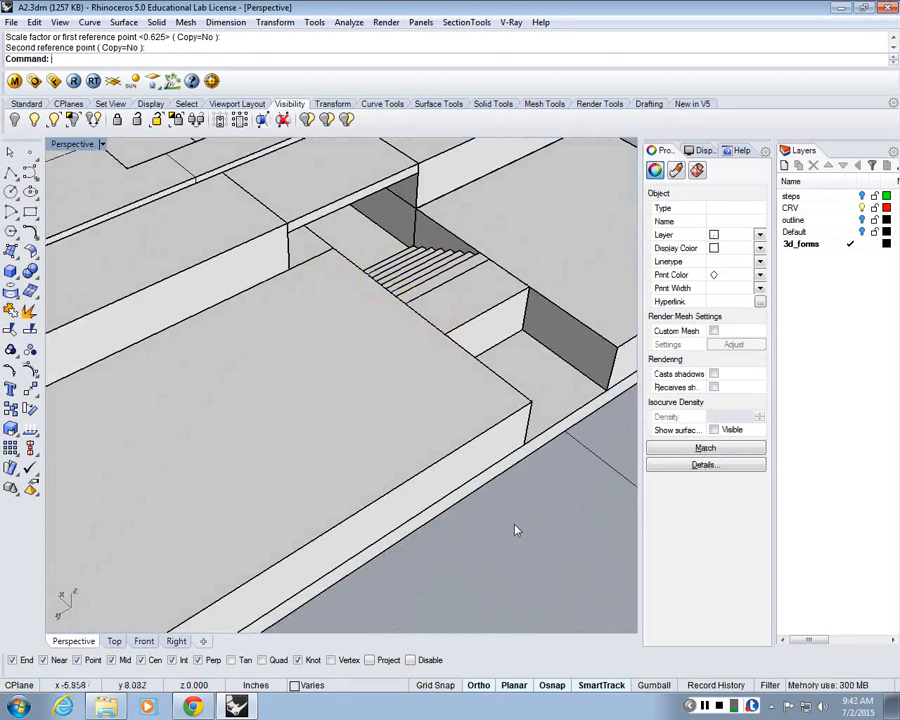
# Step: Stretch the staircase's landing block along the X axis with Scale1D so it fills the channel to the slab's outer edge
pyautogui.scroll(-6, 538, 424)
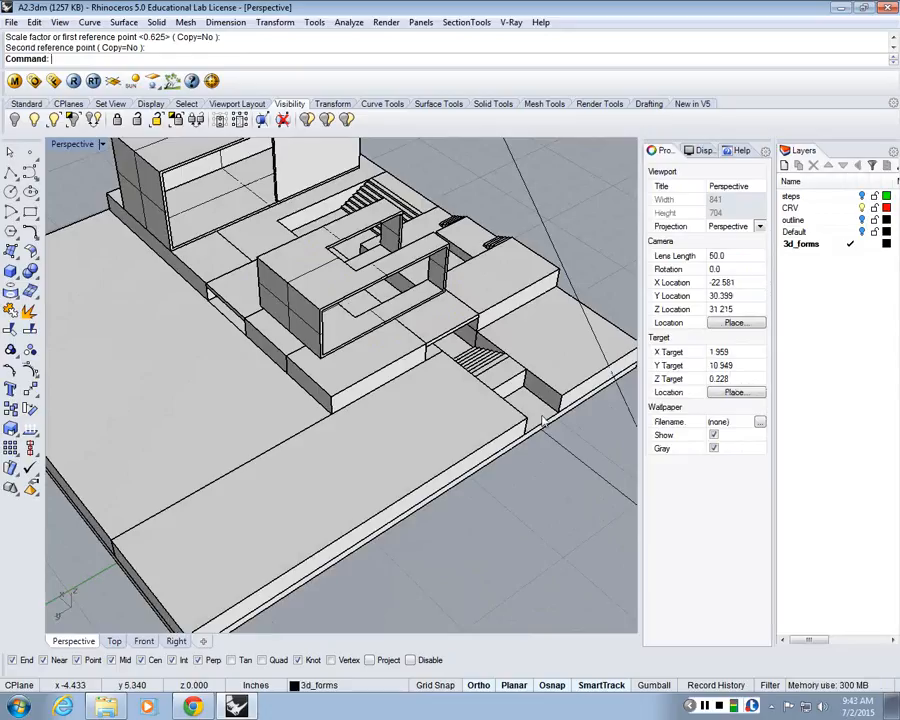
pyautogui.scroll(-4, 543, 422)
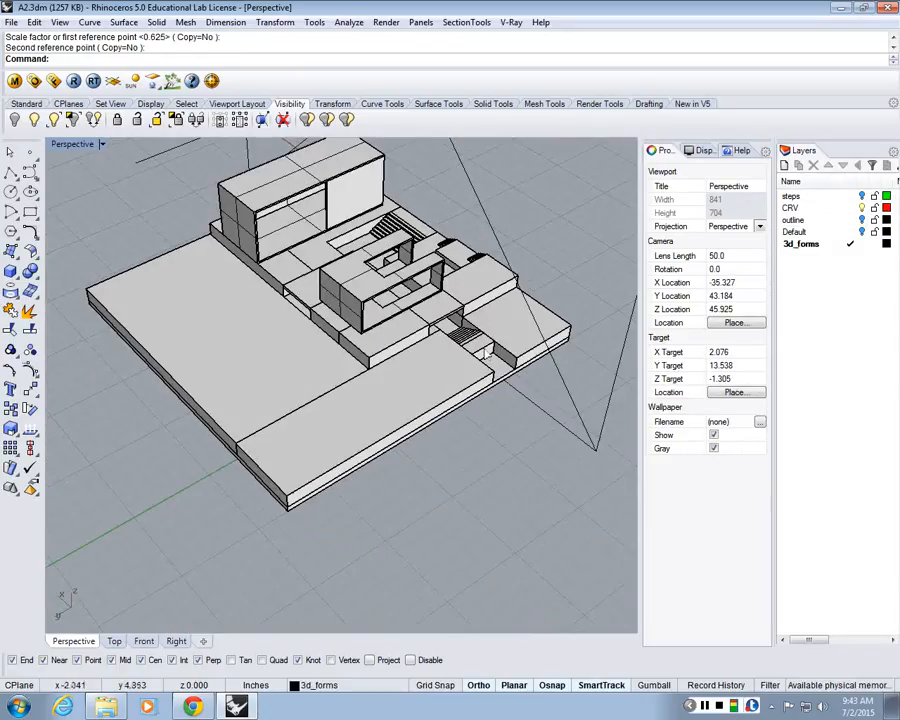
pyautogui.scroll(5, 396, 410)
pyautogui.click(368, 380)
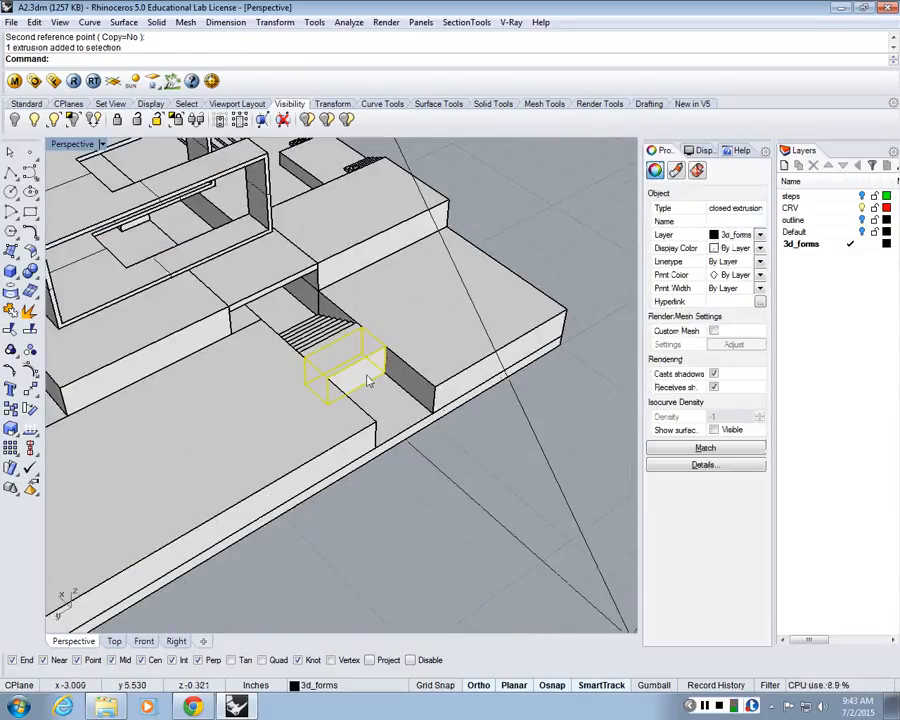
pyautogui.press('Return')
pyautogui.scroll(3, 368, 380)
pyautogui.click(345, 325)
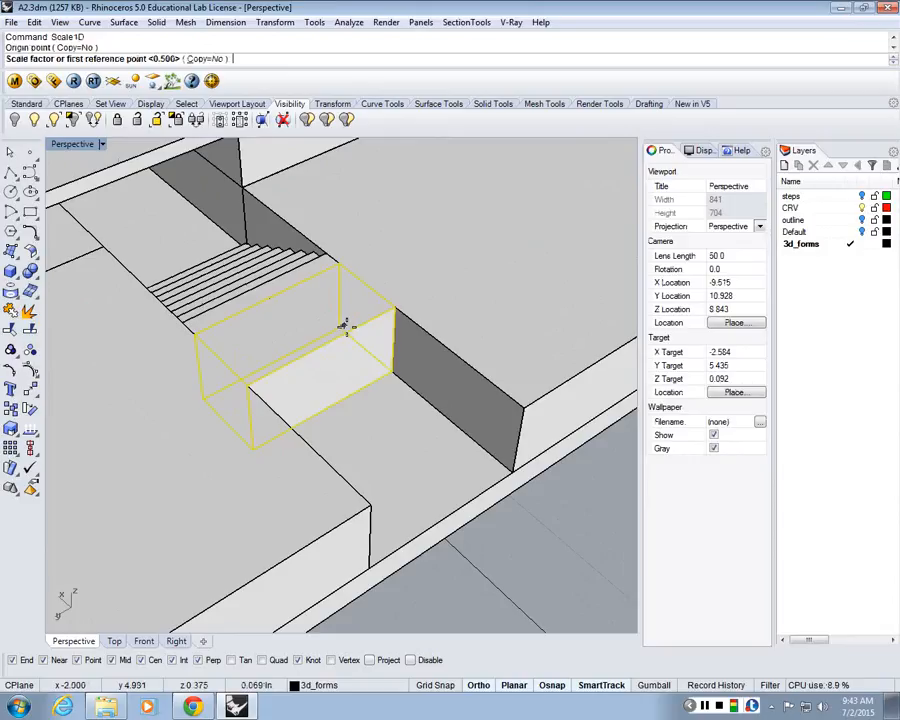
pyautogui.click(392, 372)
pyautogui.click(512, 466)
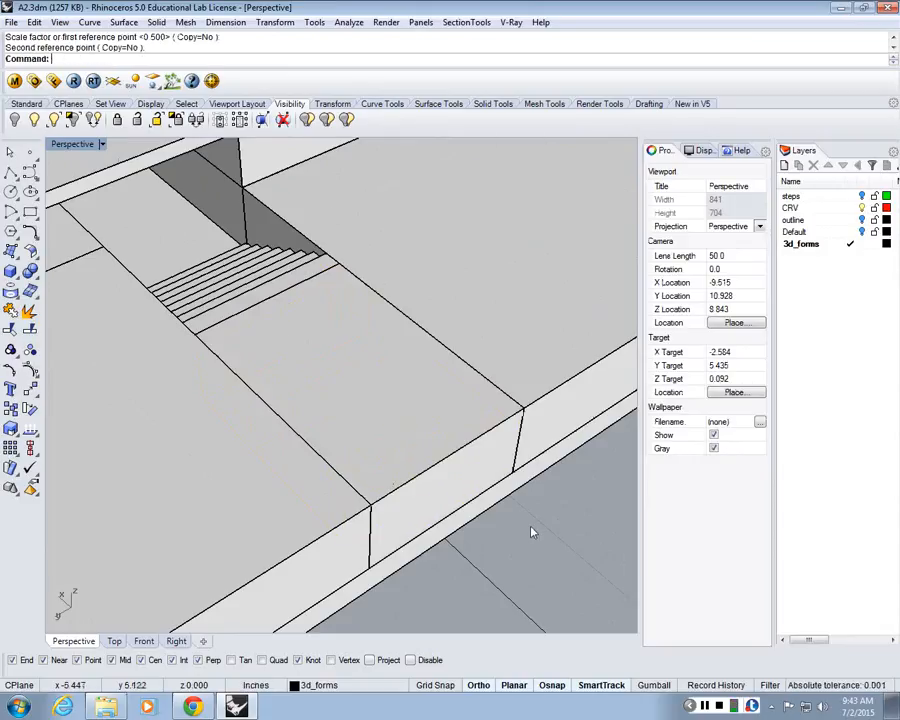
# Step: Set the perspective viewport's display mode to Rendered and examine the completed base and massing from several sides
pyautogui.scroll(-10, 531, 527)
pyautogui.moveTo(460, 510); pyautogui.dragTo(446, 491, button='right')
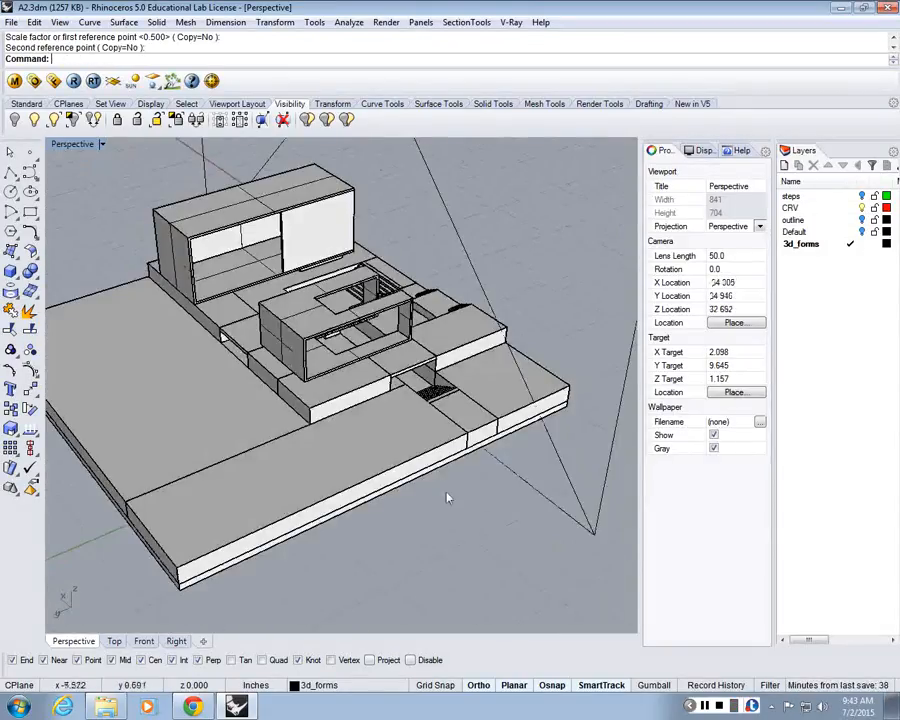
pyautogui.rightClick(90, 146)
pyautogui.click(120, 216)
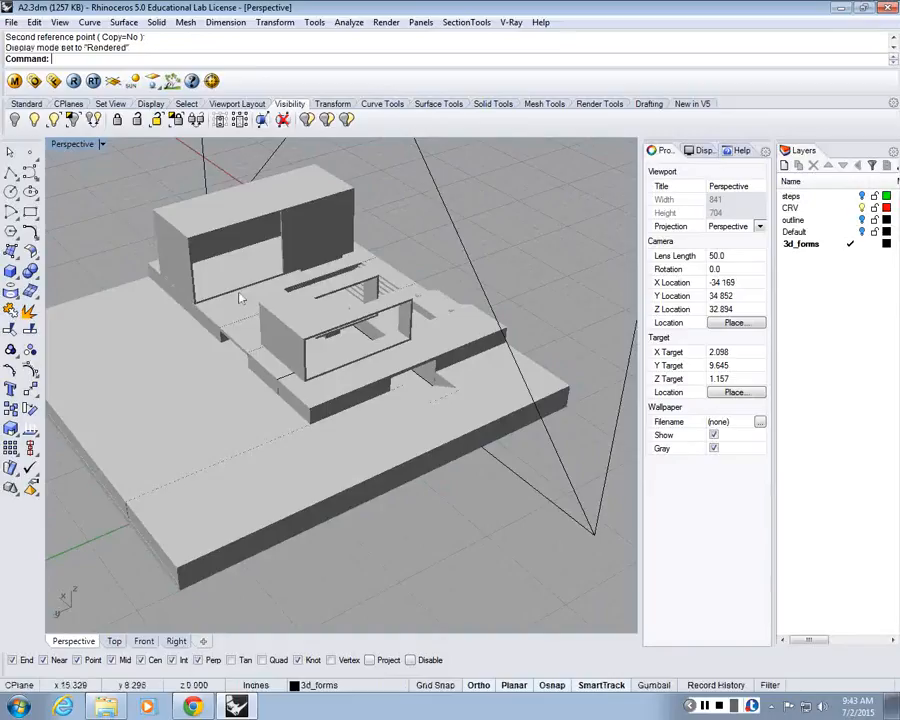
pyautogui.moveTo(240, 298); pyautogui.dragTo(436, 504, button='right')
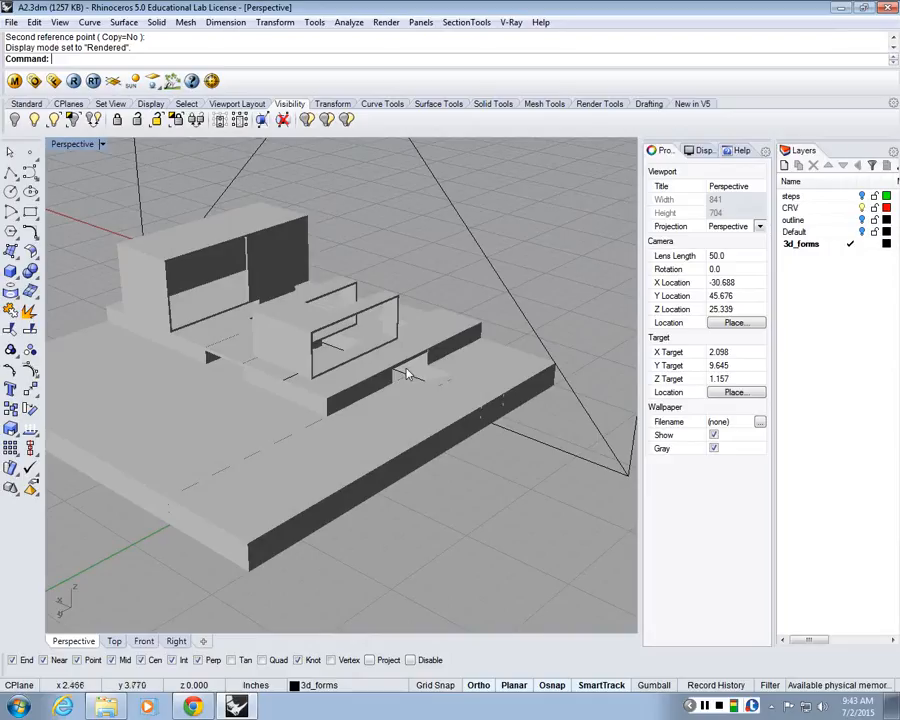
pyautogui.moveTo(301, 424); pyautogui.dragTo(232, 370, button='right')
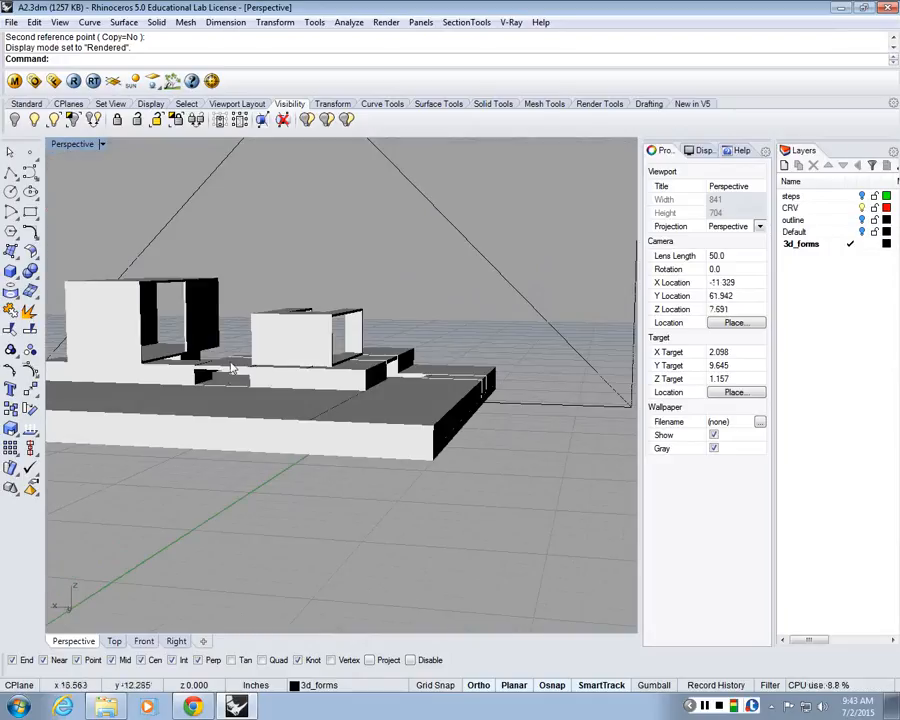
pyautogui.moveTo(514, 414); pyautogui.dragTo(577, 311, button='right')
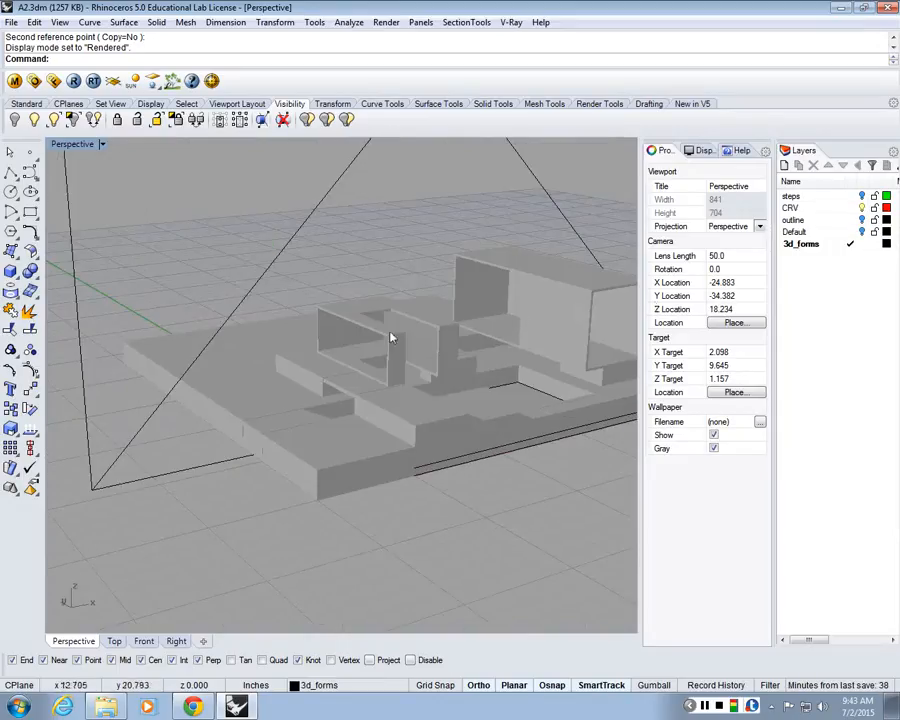
# Step: Examine the rendered base, massing and surrounding clipping plane from several angles in the perspective view
pyautogui.moveTo(391, 337); pyautogui.dragTo(385, 380, button='right')
pyautogui.scroll(-12, 412, 316)
pyautogui.scroll(2, 414, 285)
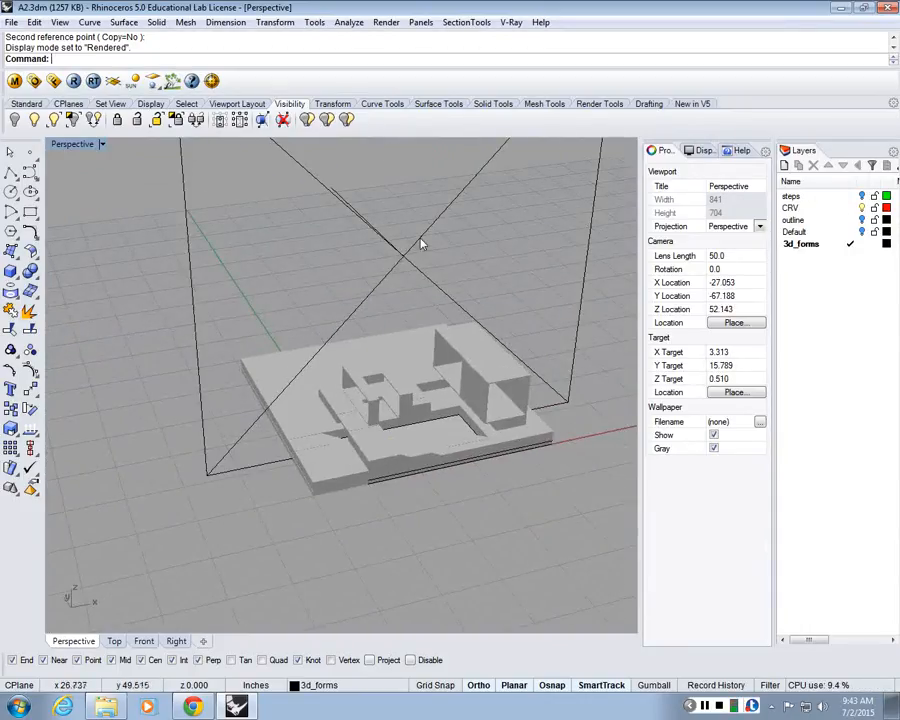
pyautogui.click(421, 243)
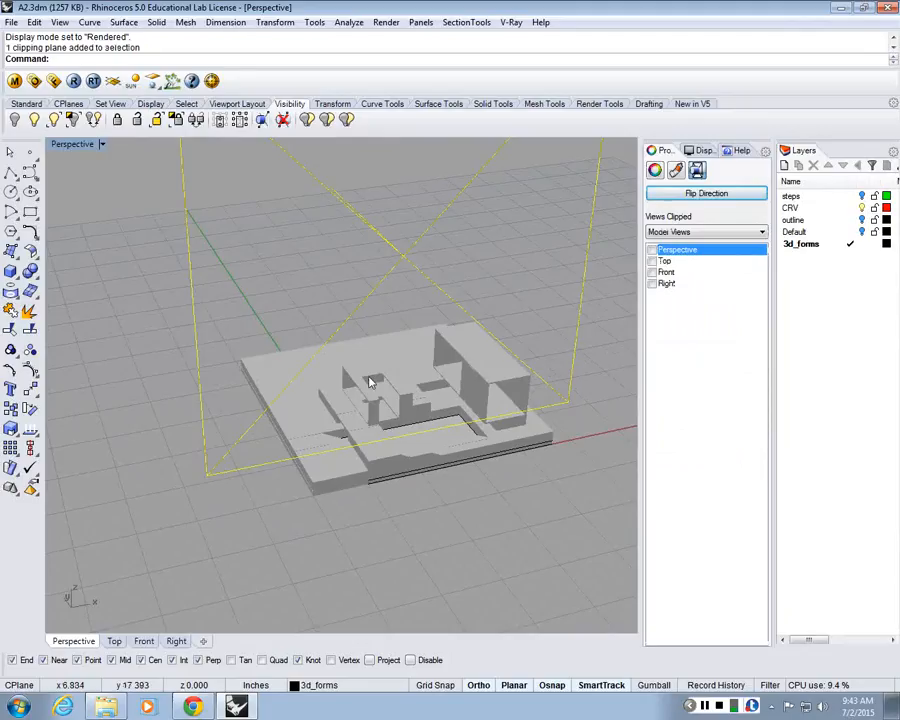
pyautogui.moveTo(386, 382); pyautogui.dragTo(358, 454, button='right')
pyautogui.click(384, 566)
pyautogui.scroll(5, 384, 566)
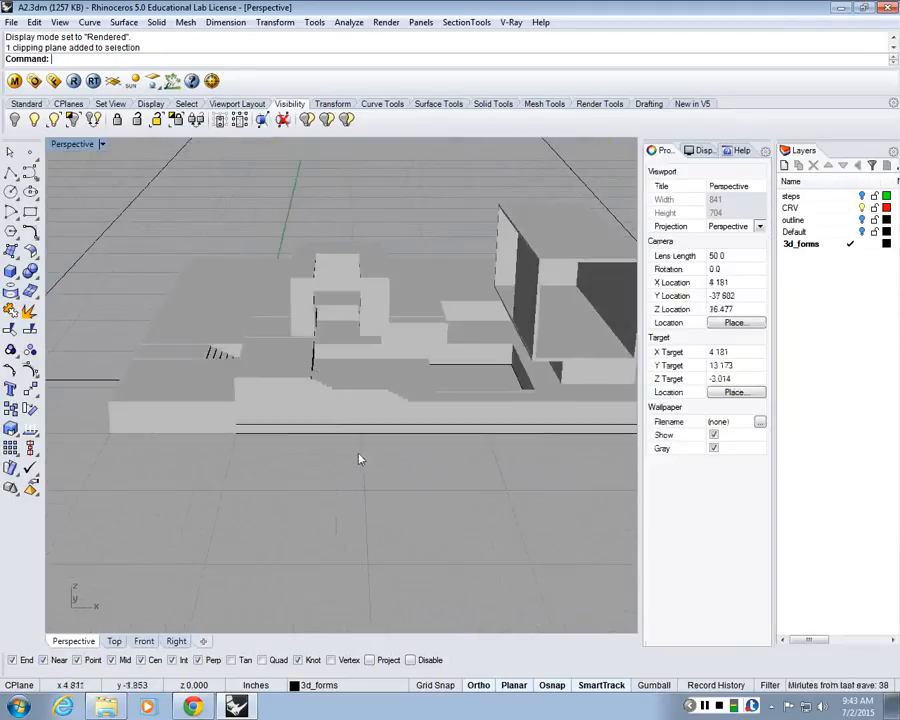
pyautogui.scroll(-5, 359, 459)
pyautogui.moveTo(536, 295); pyautogui.dragTo(333, 564)
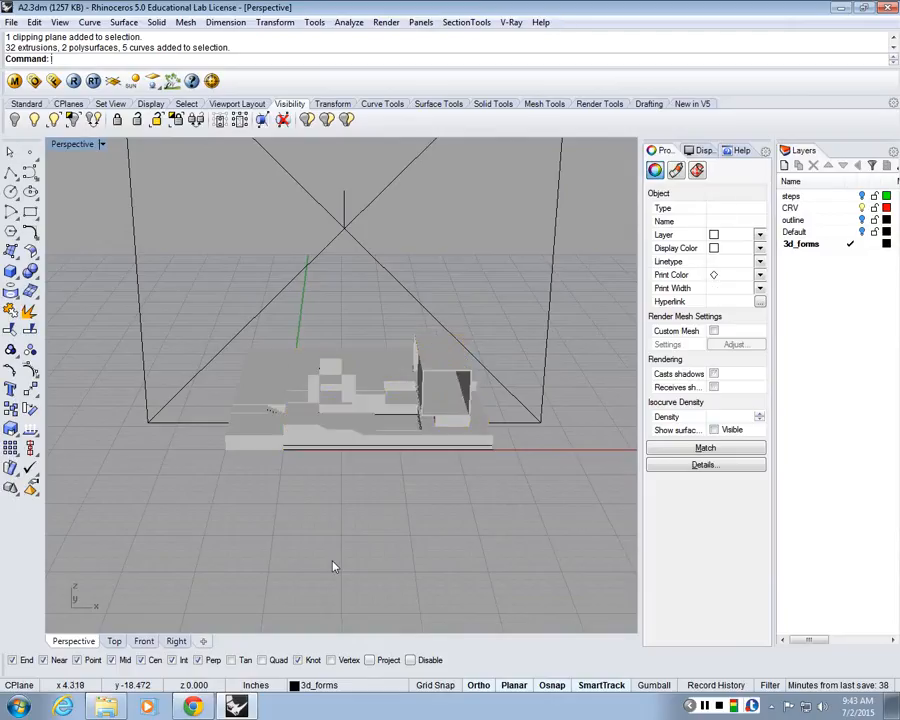
pyautogui.click(333, 566)
pyautogui.moveTo(333, 566); pyautogui.dragTo(315, 456, button='right')
pyautogui.scroll(8, 316, 457)
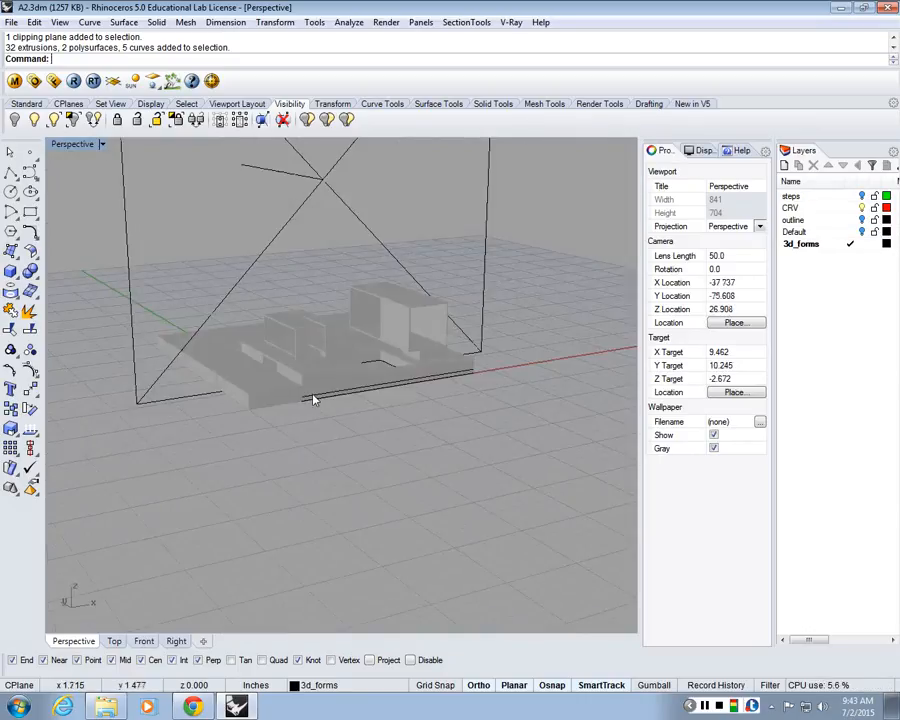
# Step: Try moving the bottom base slab 5 inches outward in the negative Y direction, and undo the move
pyautogui.click(335, 350)
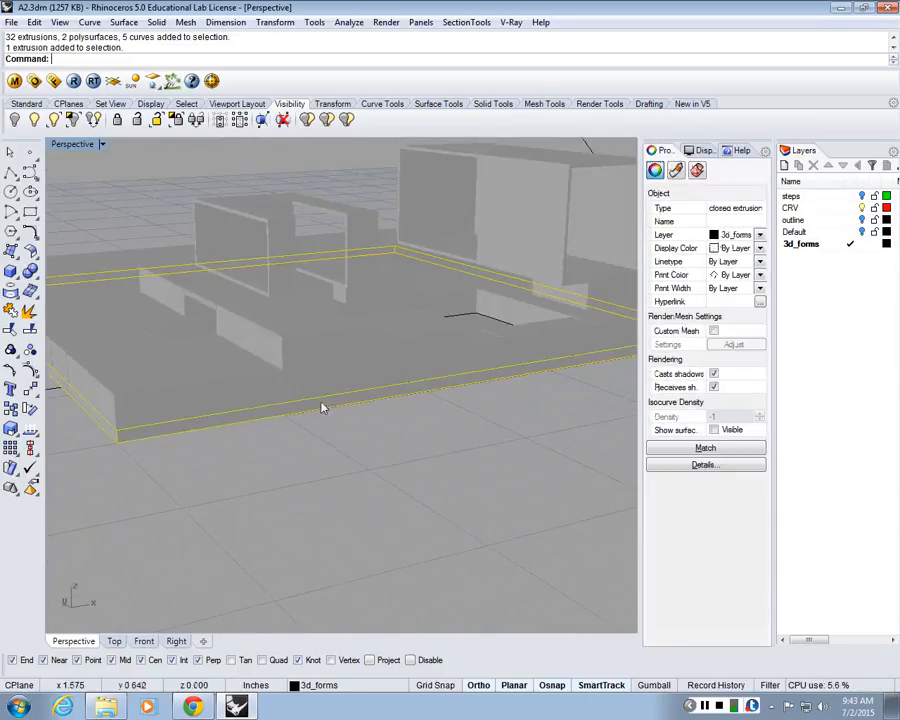
pyautogui.scroll(-6, 321, 407)
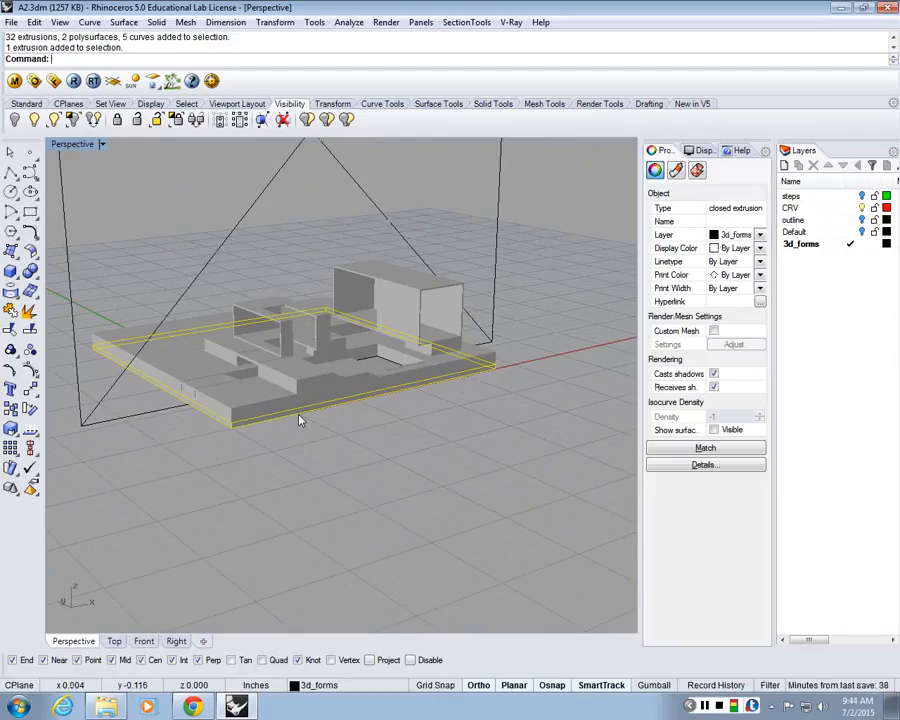
pyautogui.moveTo(298, 420); pyautogui.dragTo(454, 442, button='right')
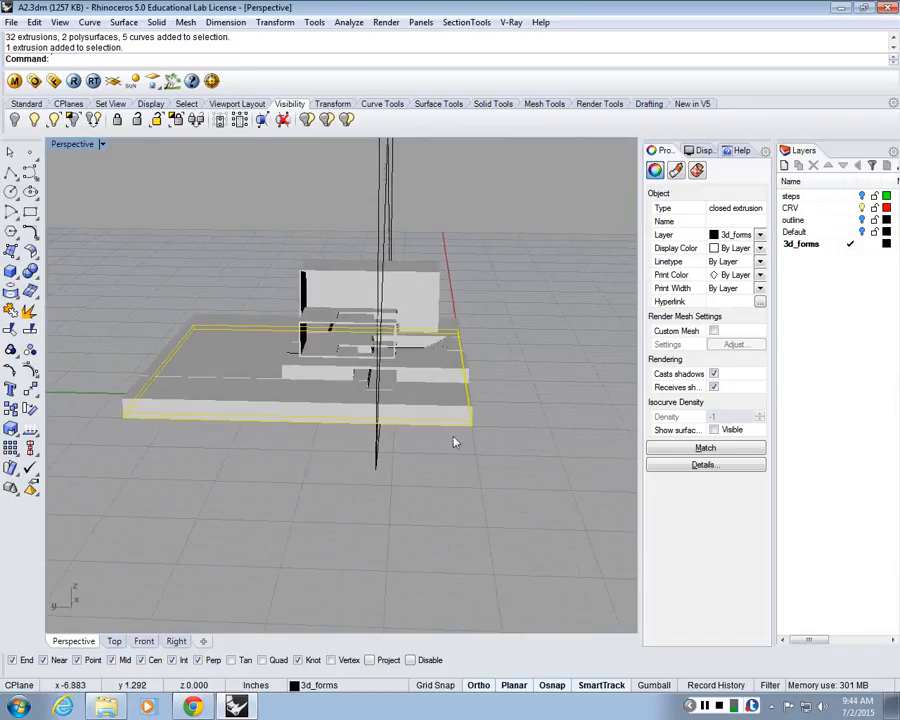
pyautogui.write('m')
pyautogui.press('Return')
pyautogui.click(427, 493)
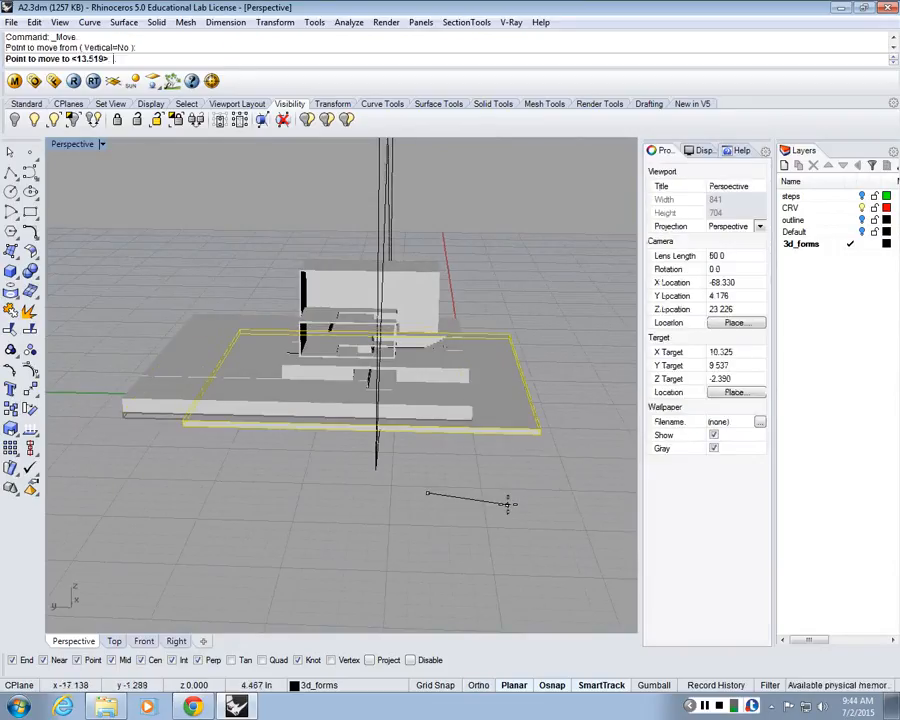
pyautogui.write('5')
pyautogui.press('Return')
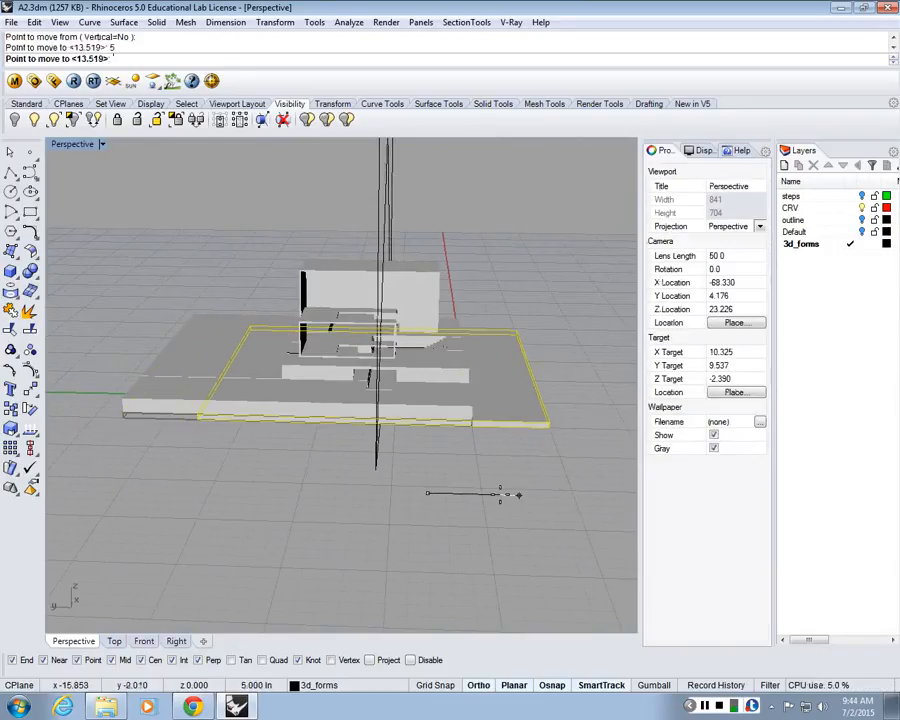
pyautogui.click(505, 493)
pyautogui.moveTo(309, 468); pyautogui.dragTo(341, 420, button='right')
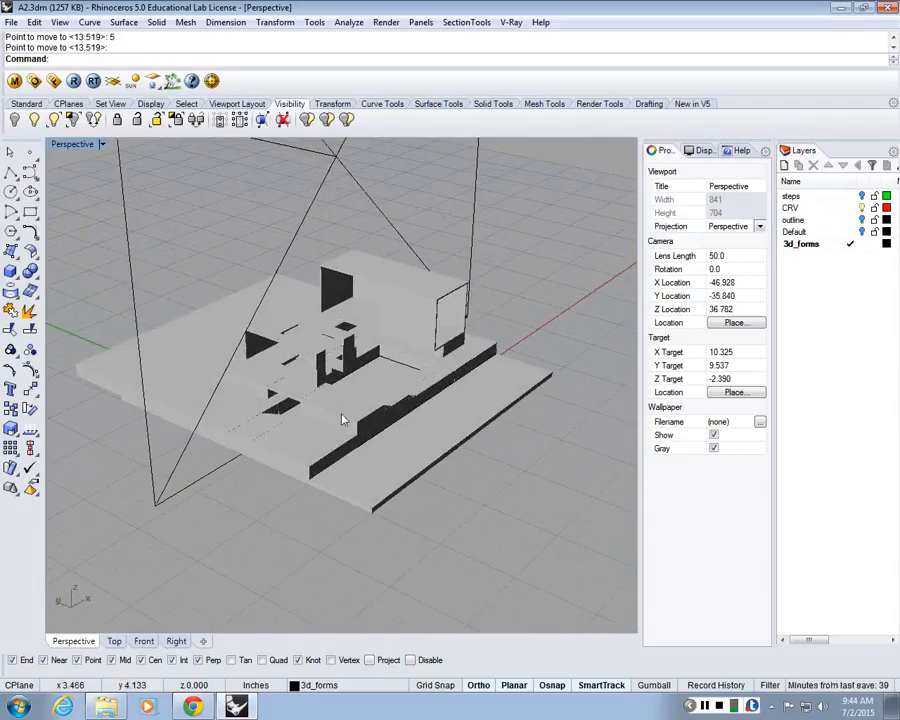
pyautogui.hotkey('ctrl', 'z')
# Step: Turn on clipping in the Perspective view for the vertical clipping plane so it cuts a section through the model
pyautogui.moveTo(342, 419); pyautogui.dragTo(378, 406, button='right')
pyautogui.scroll(-10, 378, 406)
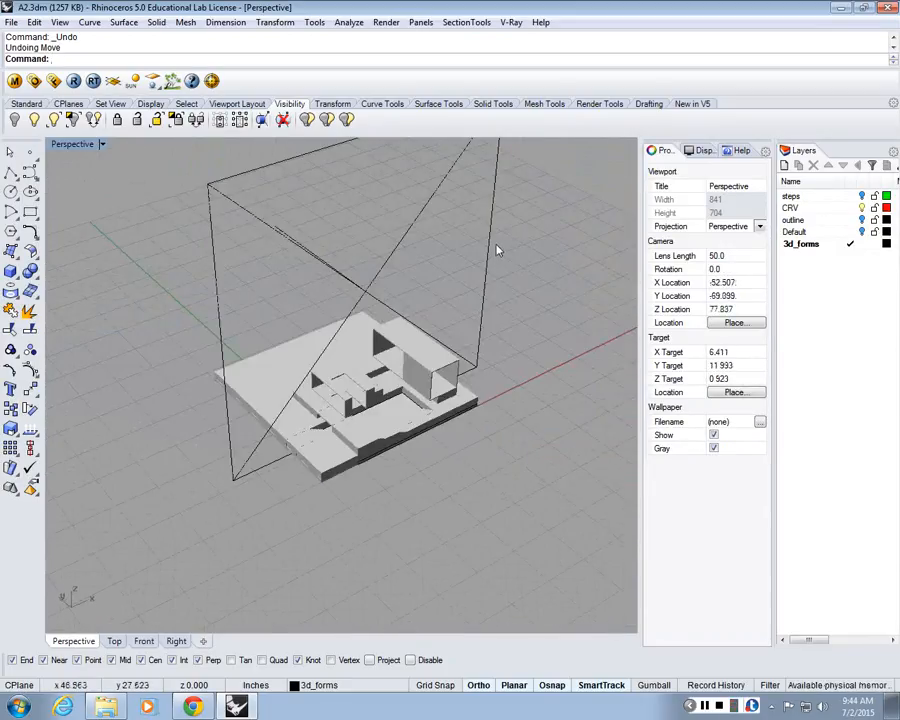
pyautogui.click(495, 250)
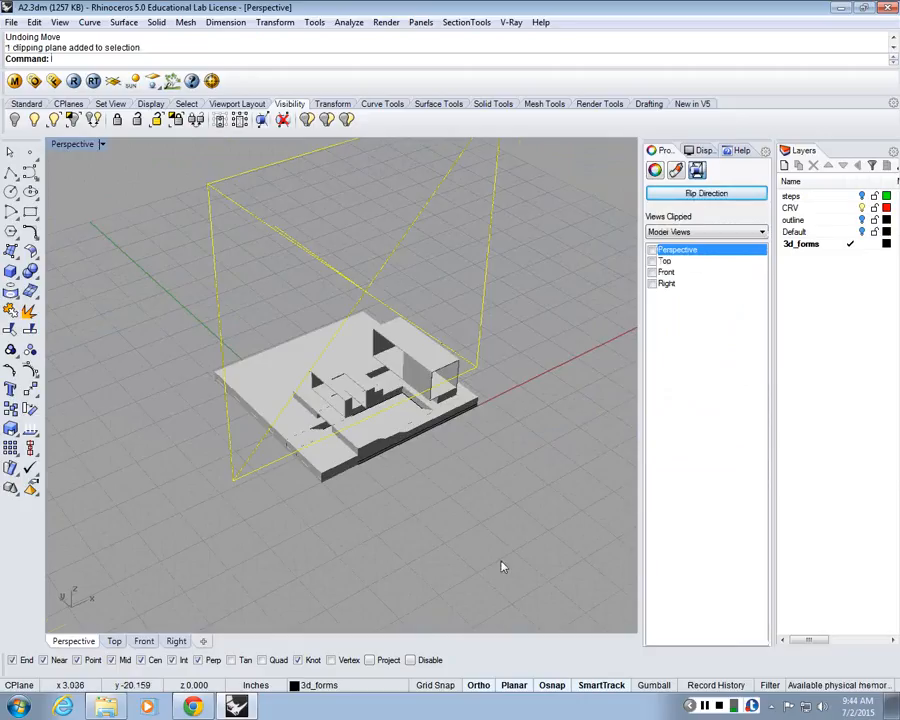
pyautogui.scroll(5, 417, 345)
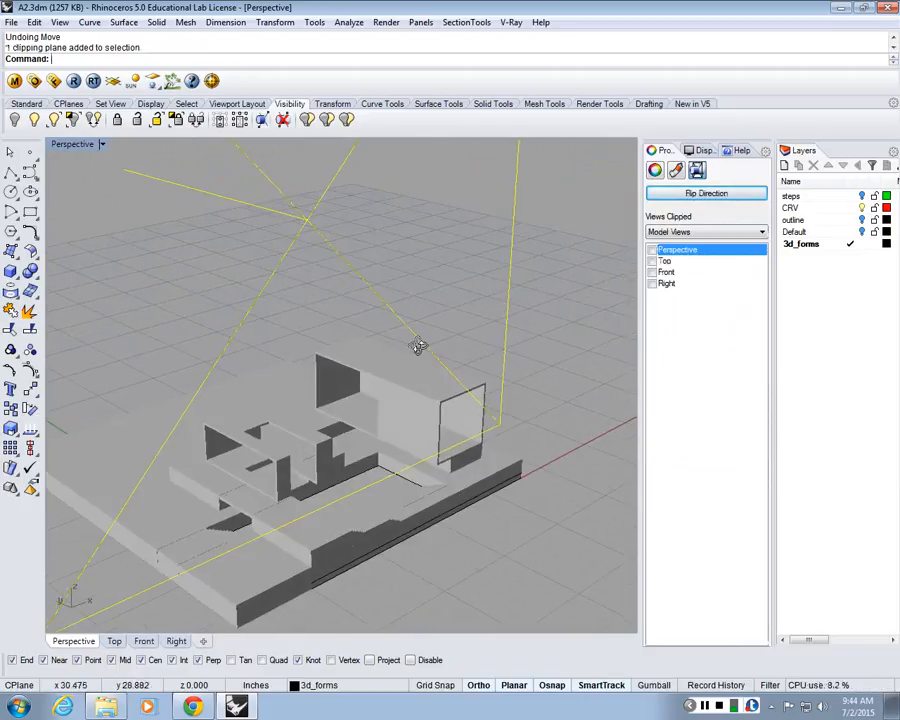
pyautogui.click(652, 250)
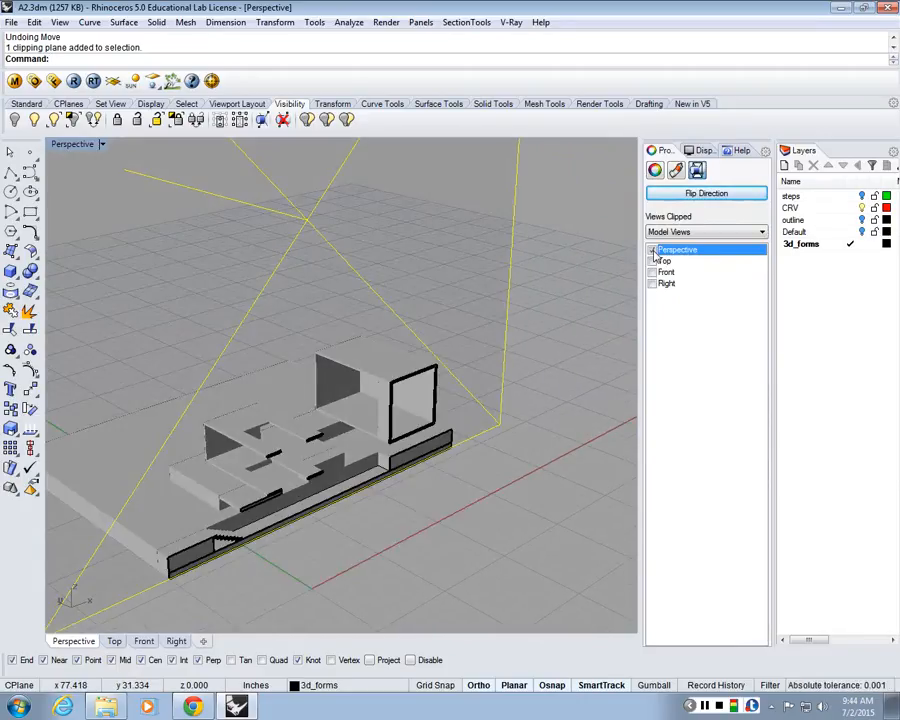
pyautogui.moveTo(512, 430); pyautogui.dragTo(240, 440, button='right')
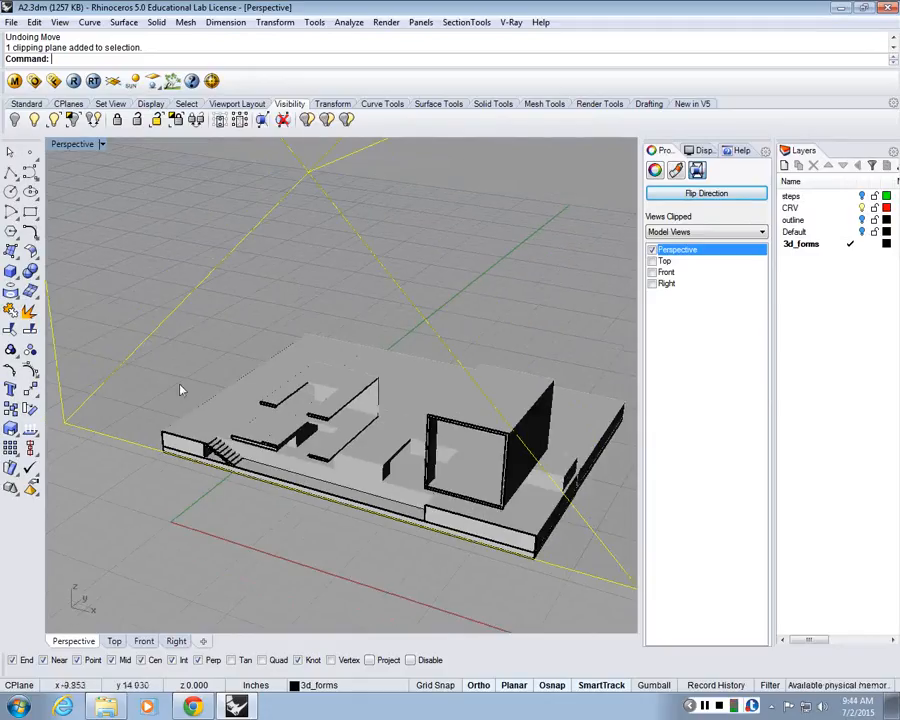
# Step: Examine the display mode options, including the Rendered mode's clipping plane object settings, without changing them
pyautogui.click(72, 144)
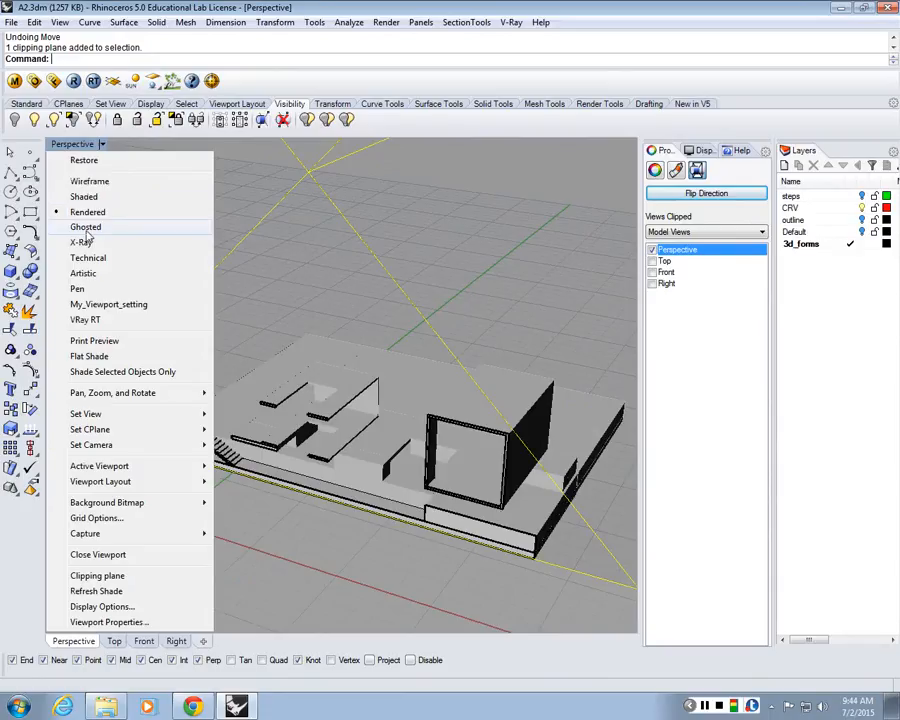
pyautogui.click(445, 300)
pyautogui.scroll(-6, 455, 308)
pyautogui.scroll(4, 475, 326)
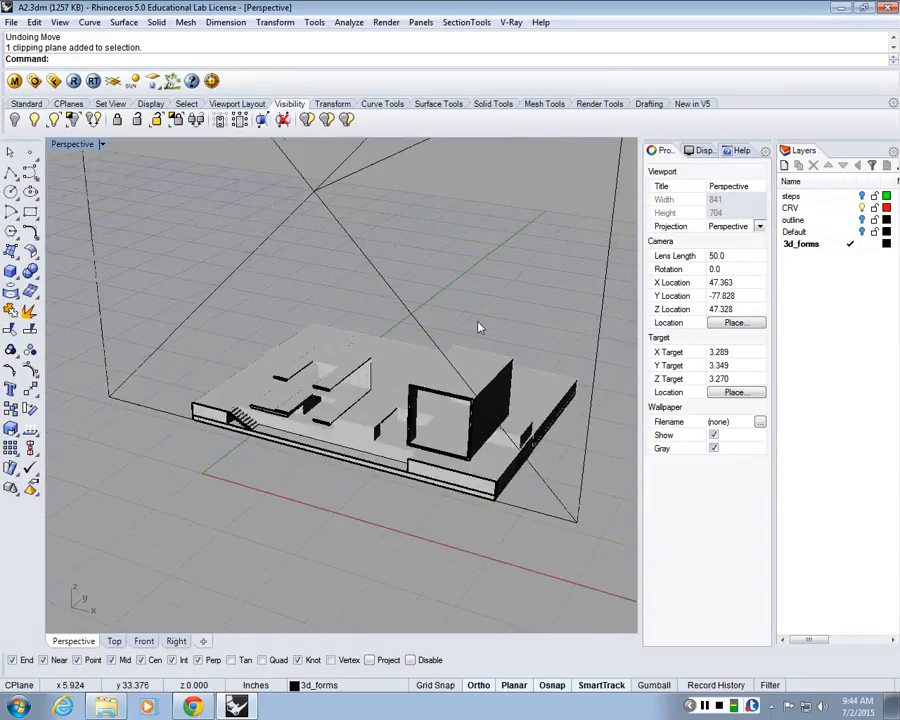
pyautogui.click(315, 22)
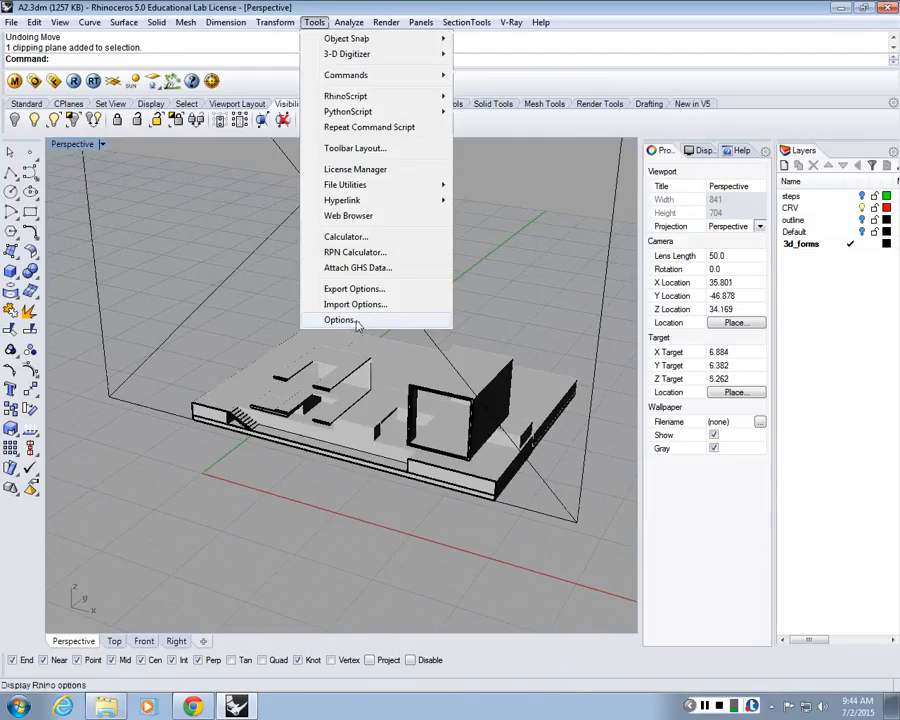
pyautogui.click(357, 321)
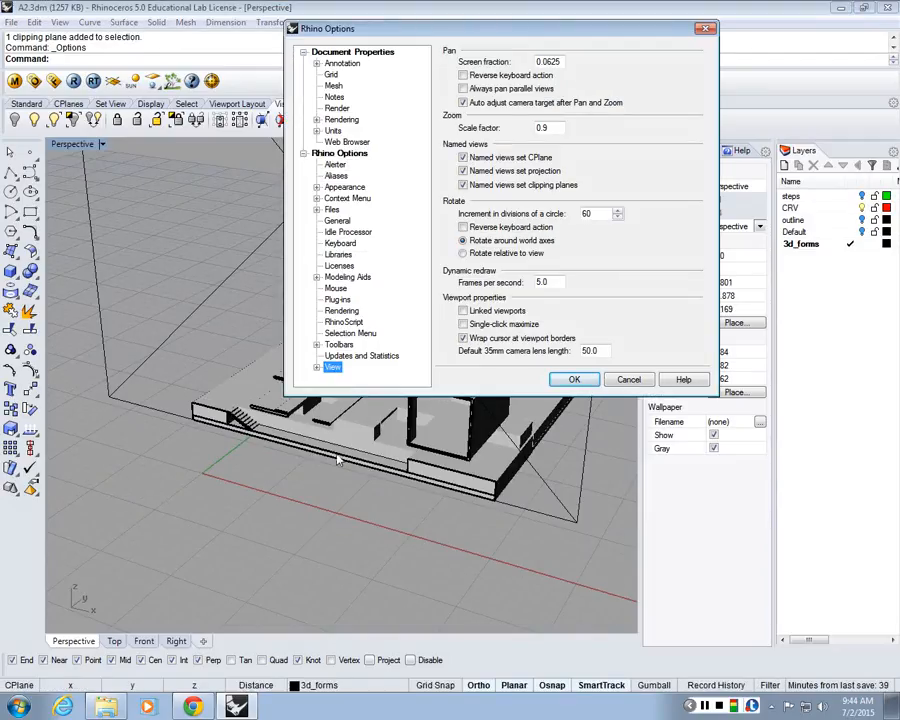
pyautogui.click(317, 368)
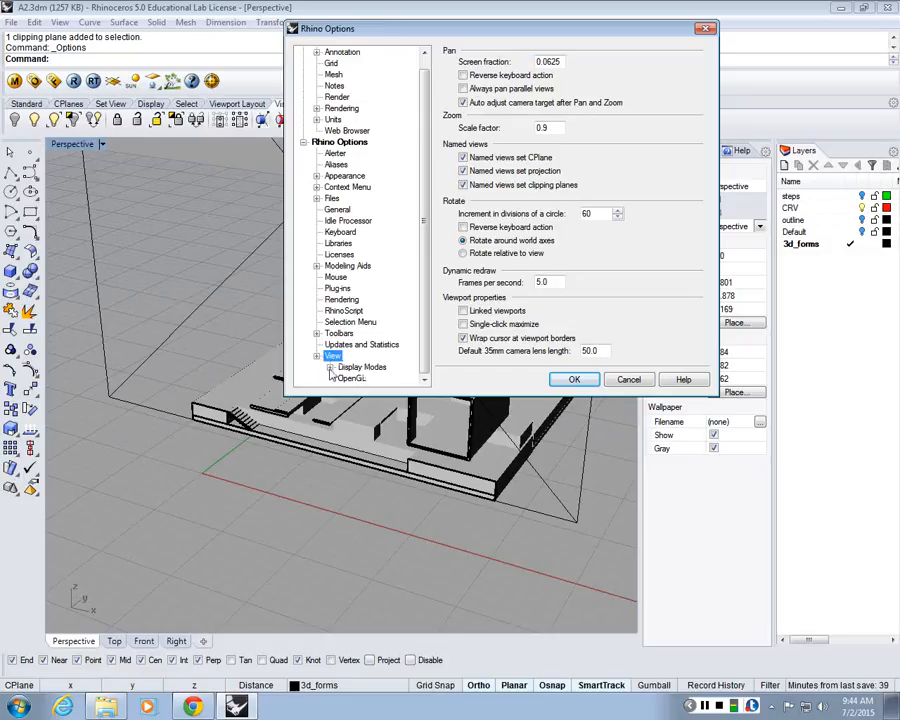
pyautogui.click(330, 368)
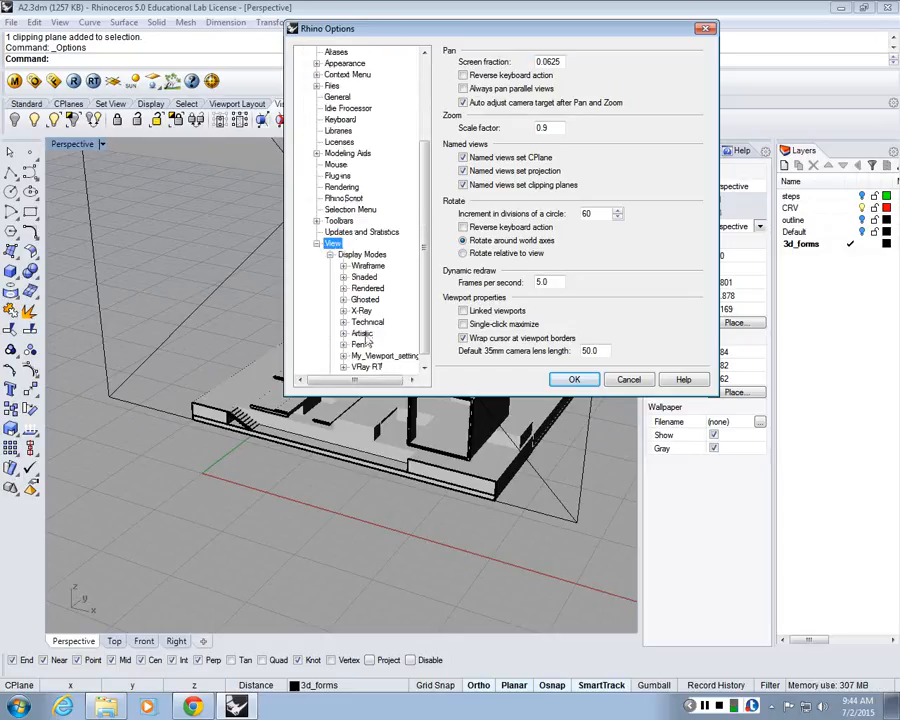
pyautogui.click(704, 30)
pyautogui.click(62, 146)
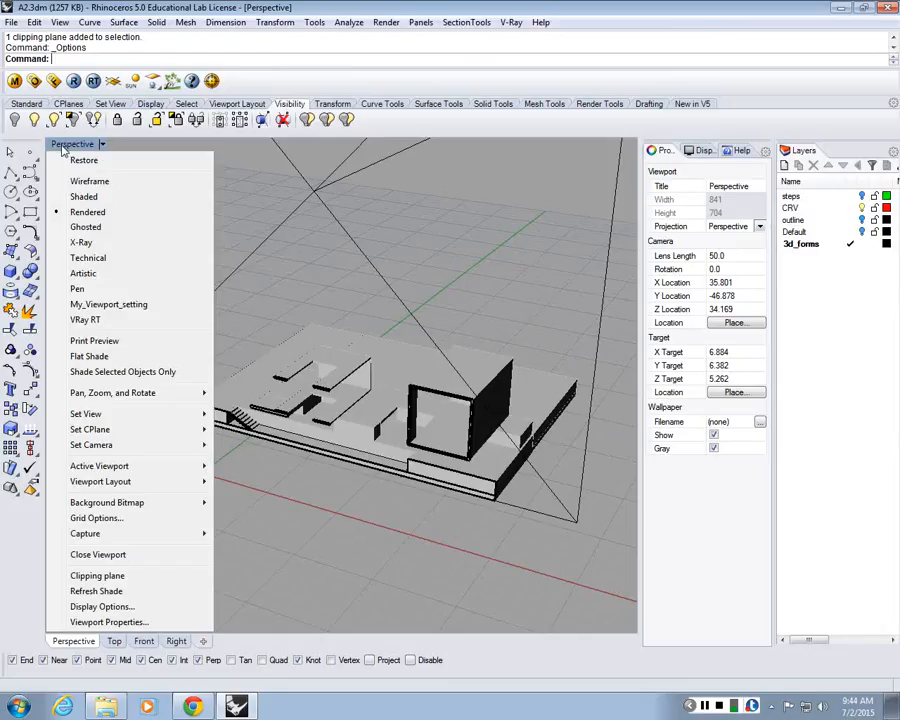
pyautogui.click(119, 607)
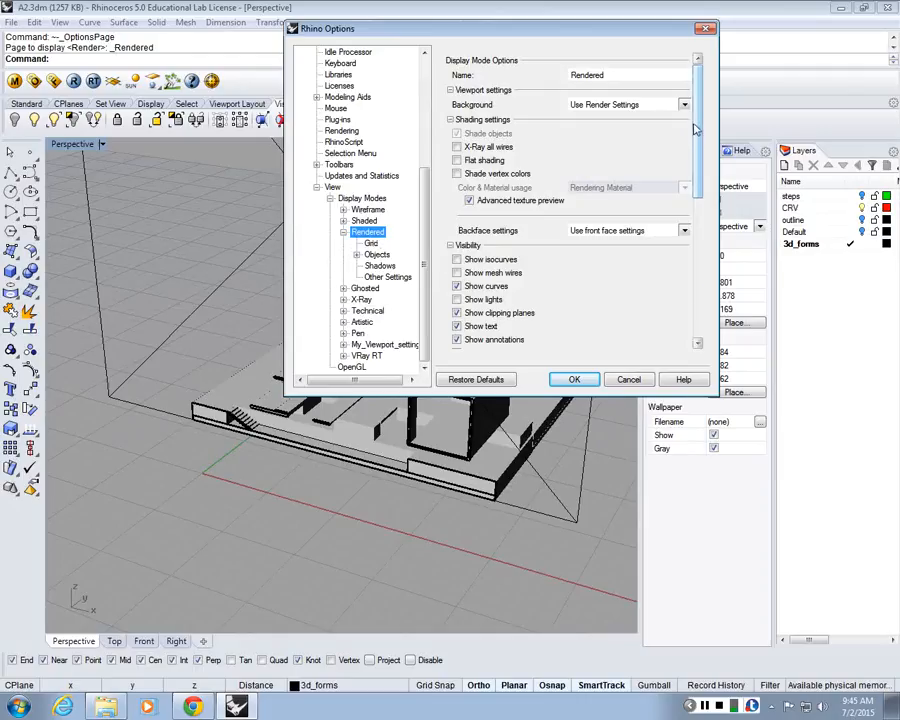
pyautogui.scroll(-10, 695, 128)
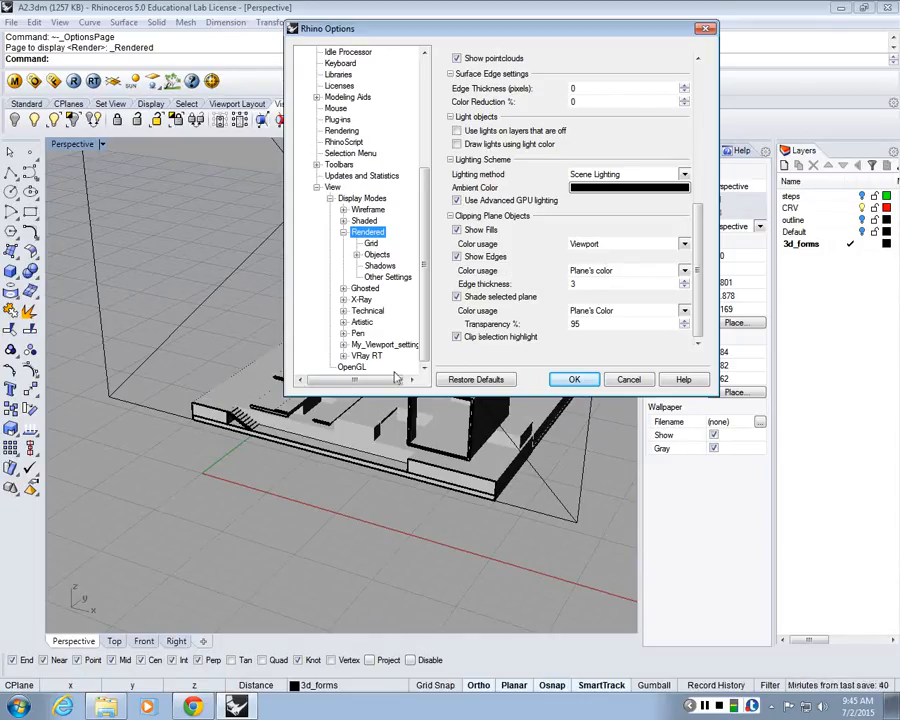
pyautogui.click(628, 380)
# Step: Assign the clipping plane to the CRV layer and deselect it
pyautogui.click(181, 331)
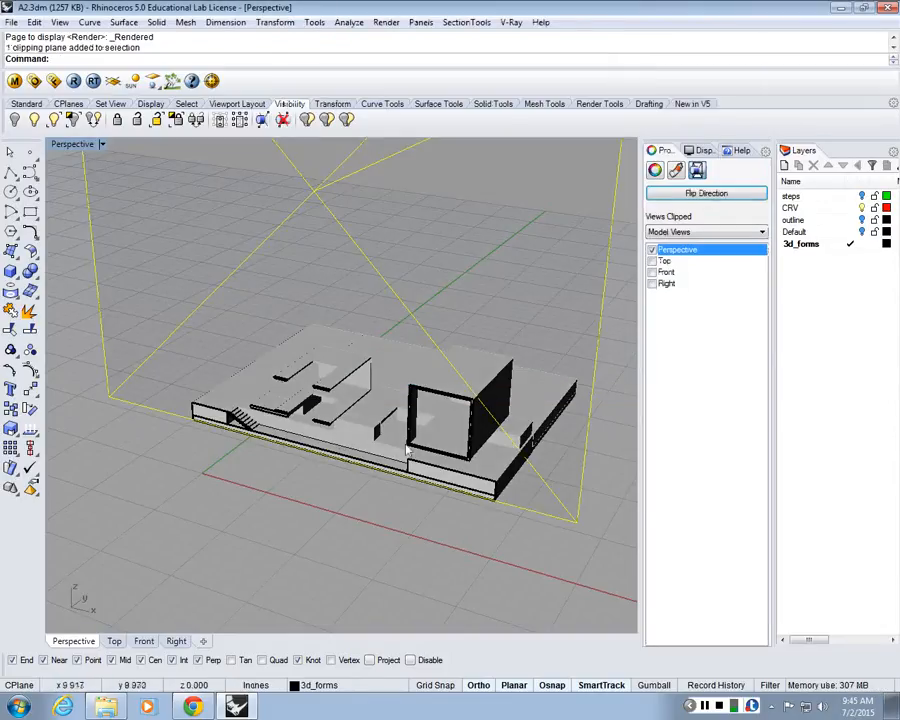
pyautogui.scroll(3, 407, 452)
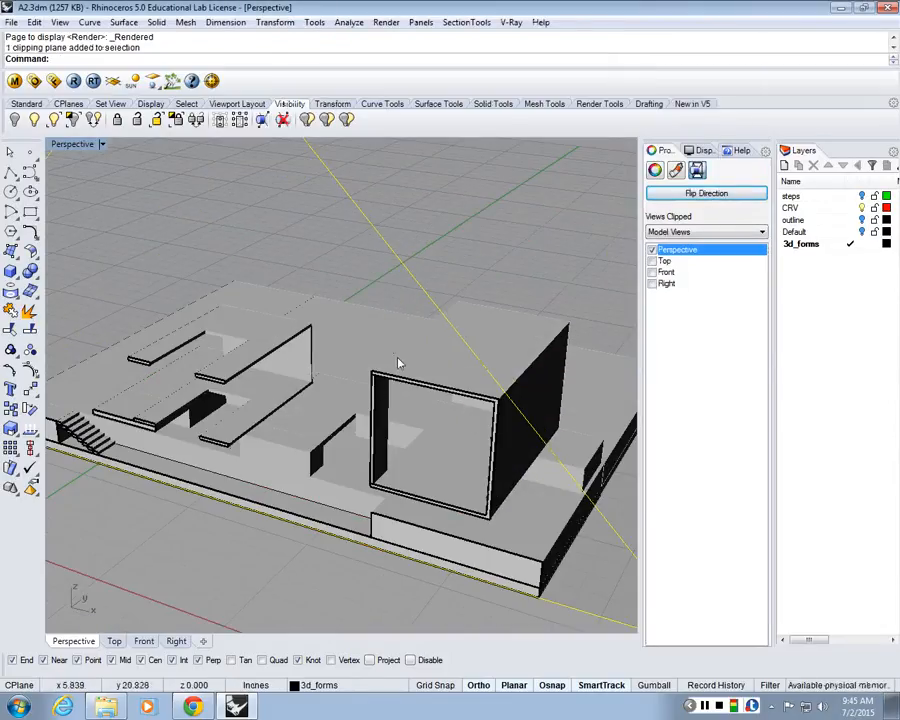
pyautogui.scroll(-3, 398, 363)
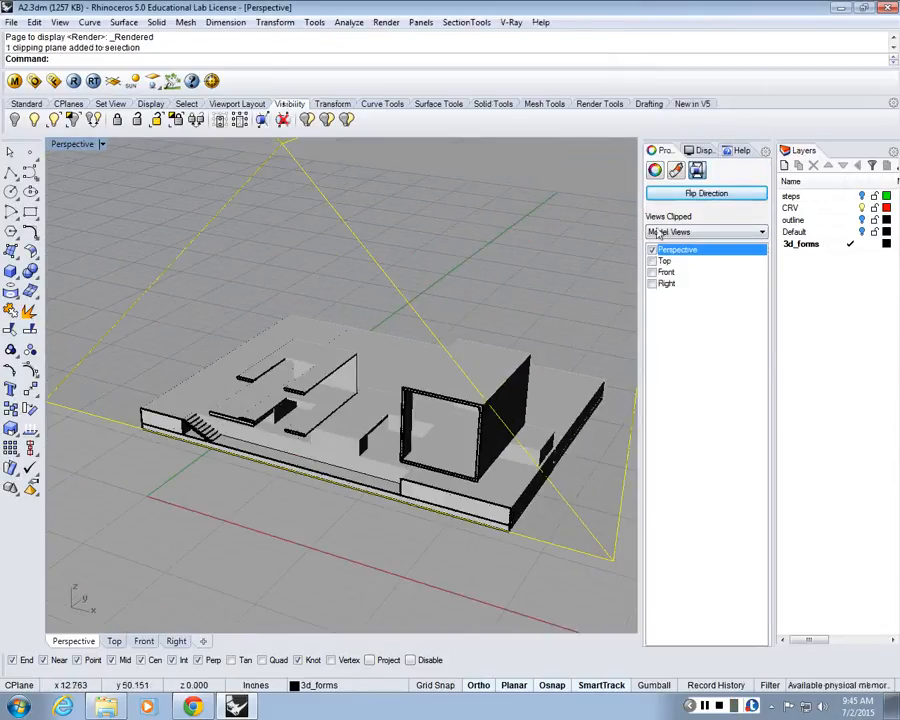
pyautogui.click(664, 175)
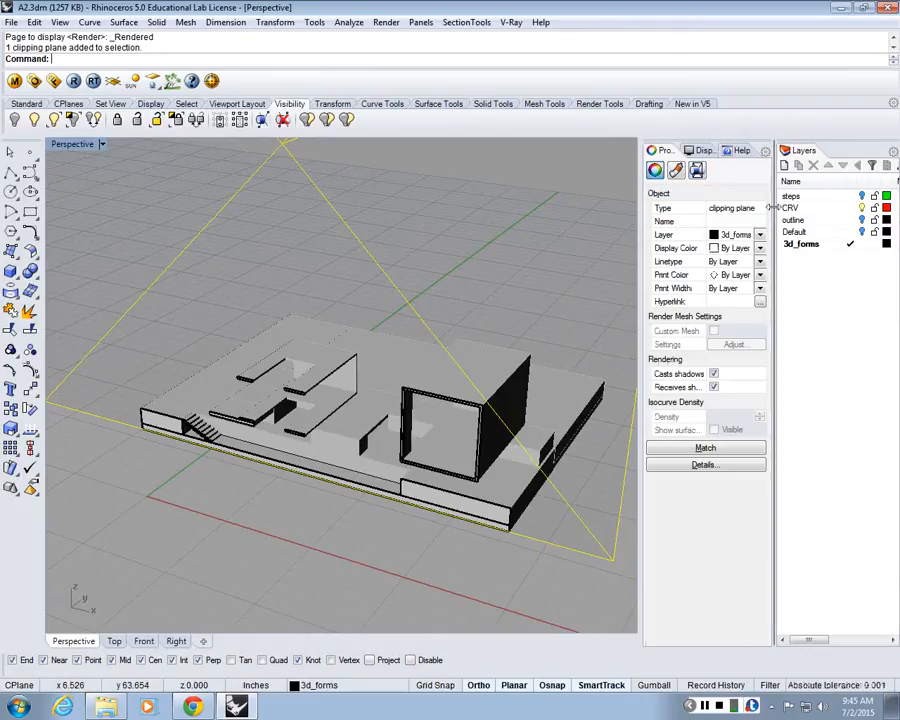
pyautogui.click(752, 234)
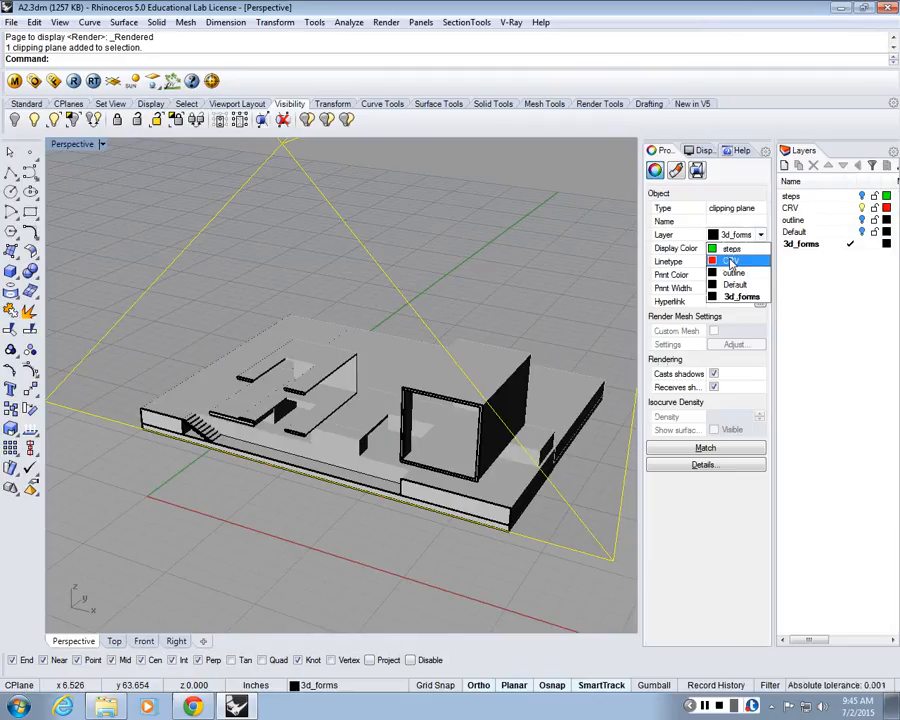
pyautogui.click(731, 262)
pyautogui.click(251, 543)
pyautogui.moveTo(251, 543); pyautogui.dragTo(372, 396, button='right')
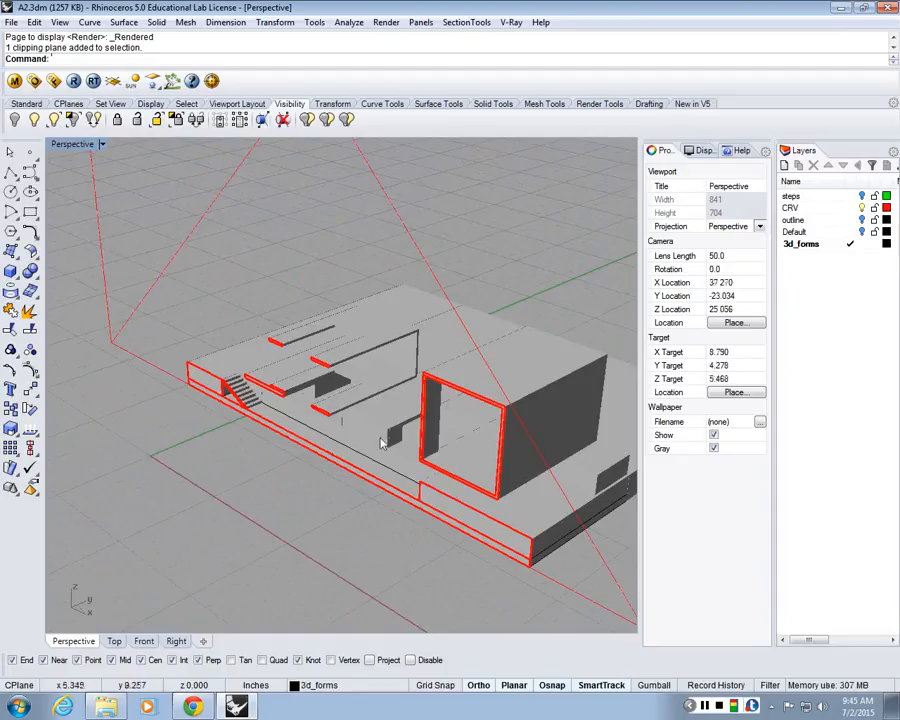
# Step: Set the clipping plane edge thickness to 6 in the Rendered display mode options
pyautogui.click(101, 144)
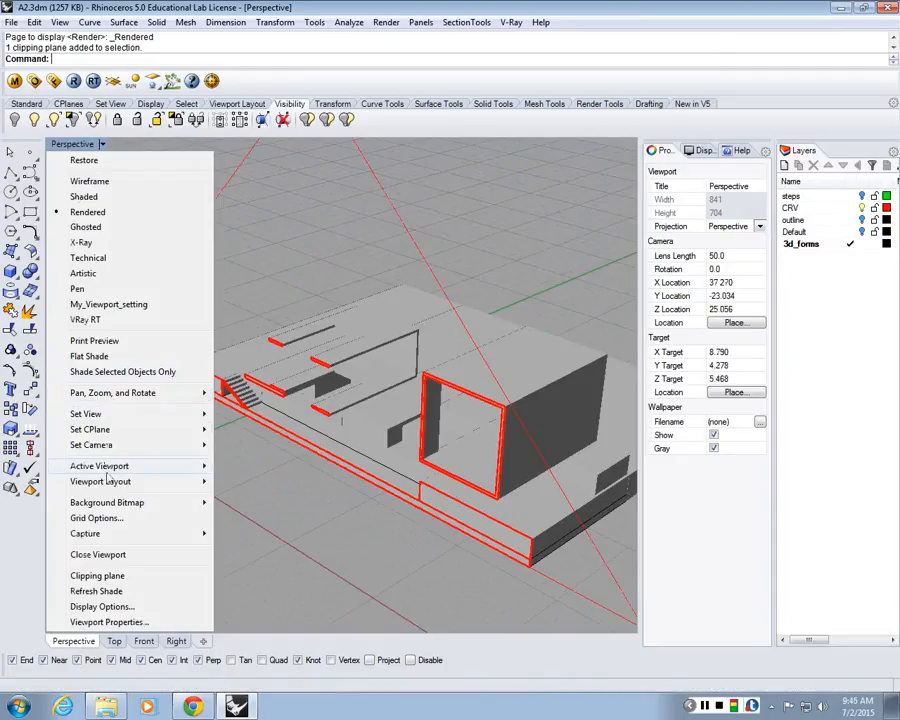
pyautogui.click(102, 606)
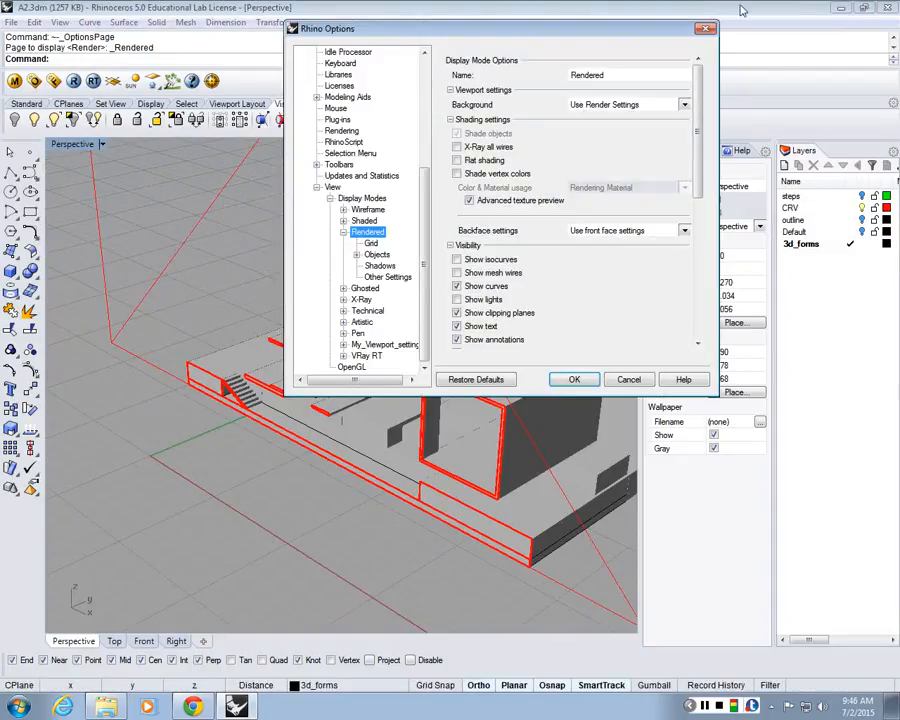
pyautogui.moveTo(560, 28); pyautogui.dragTo(742, 10)
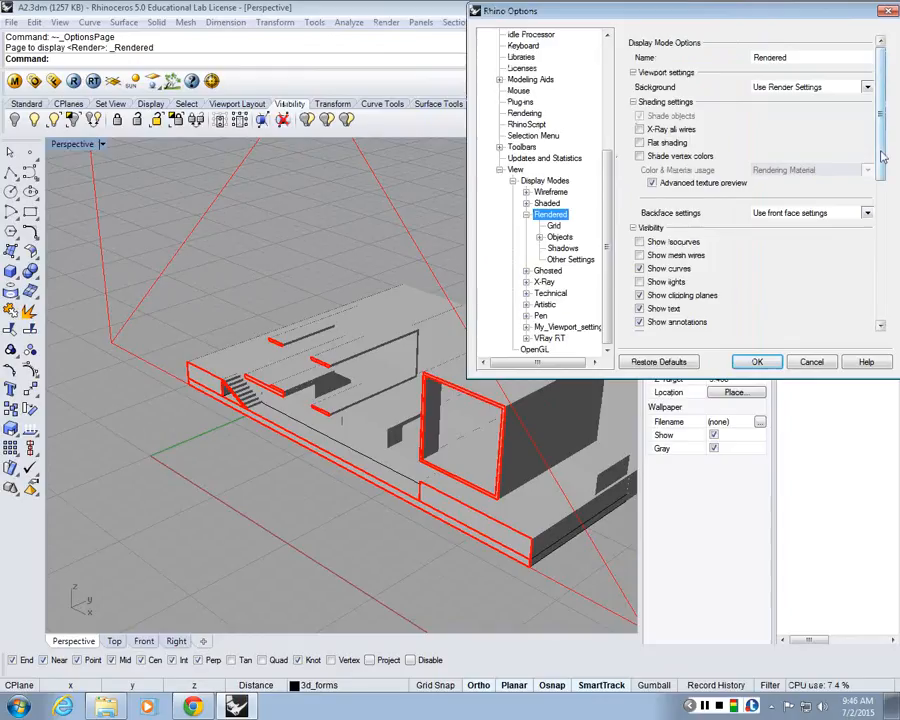
pyautogui.moveTo(882, 157); pyautogui.dragTo(880, 305)
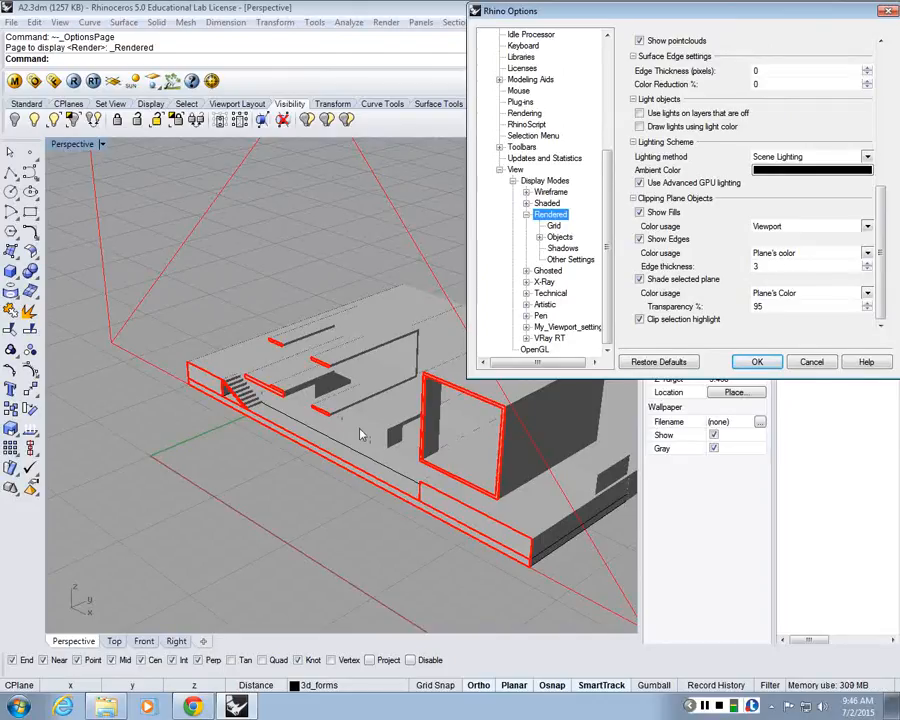
pyautogui.doubleClick(769, 267)
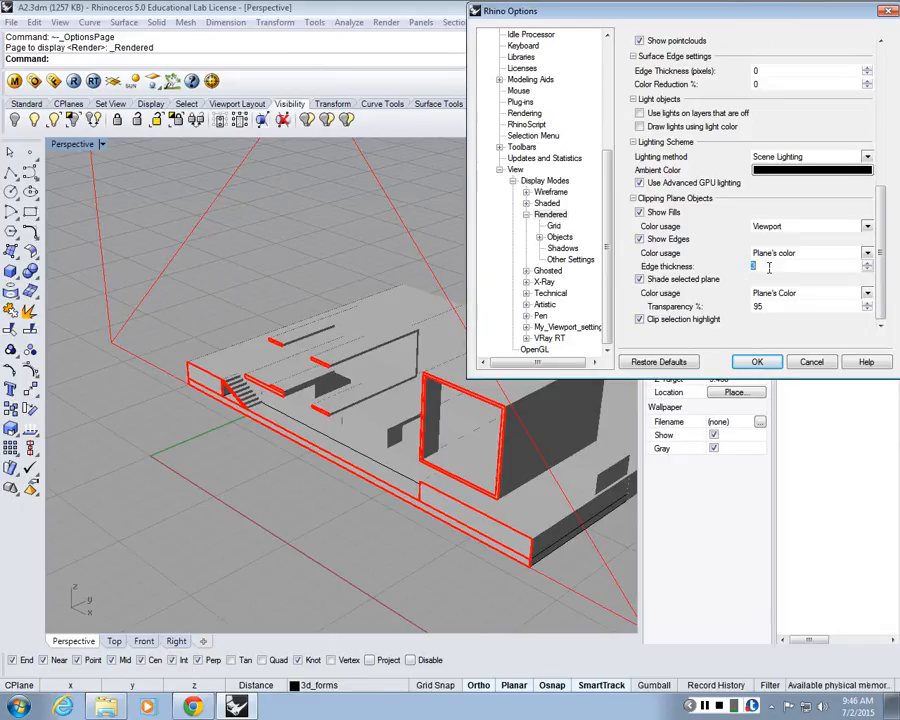
pyautogui.write('6')
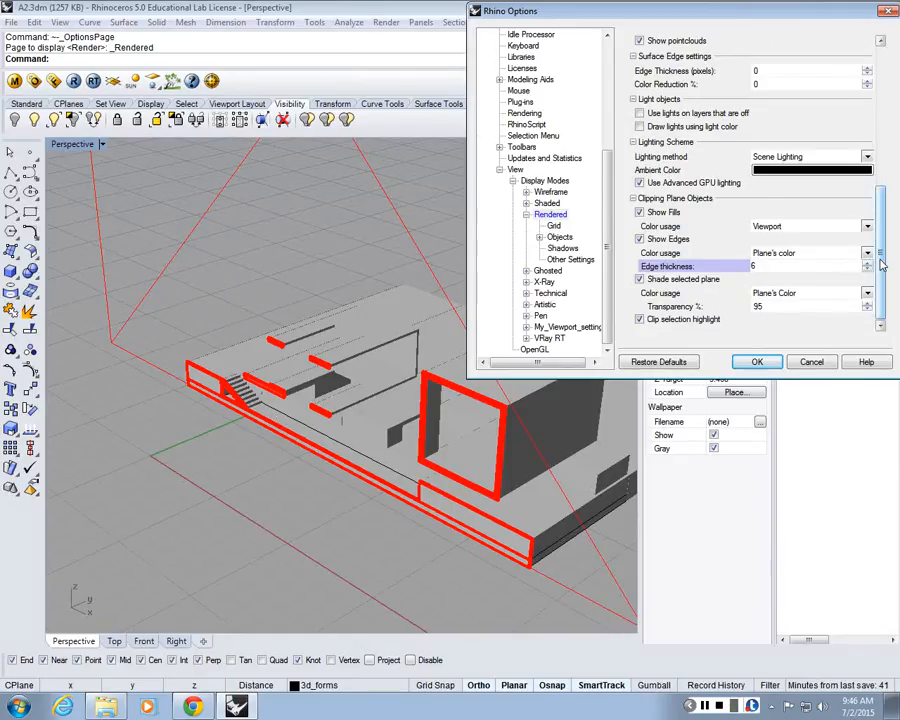
# Step: Try surface edge thicknesses of 2, 0, 4 and 7 pixels for the Rendered display mode
pyautogui.moveTo(882, 263); pyautogui.dragTo(868, 126)
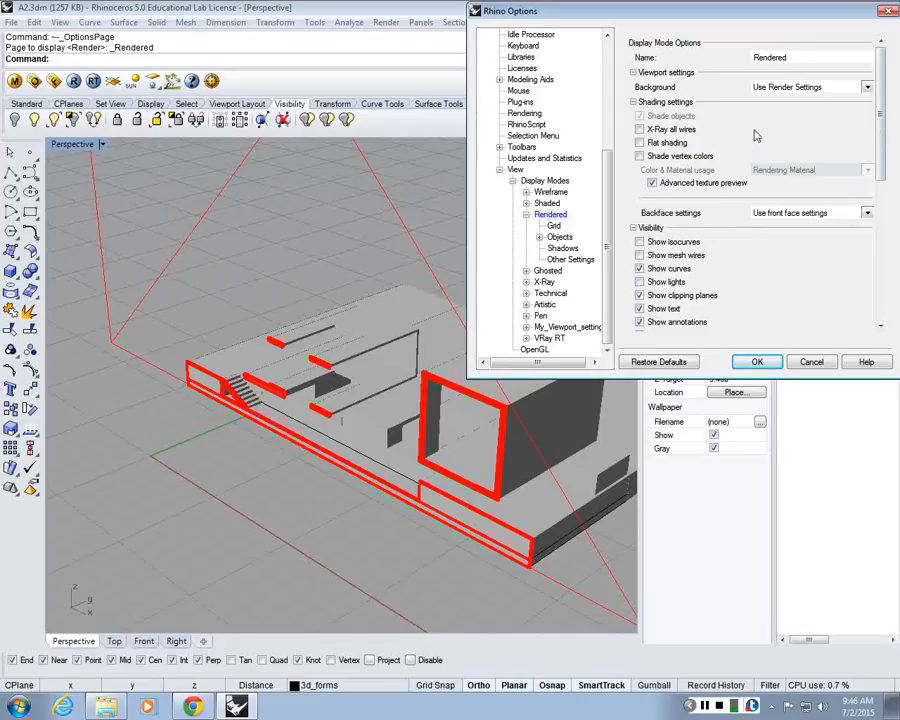
pyautogui.moveTo(878, 115)
pyautogui.mouseDown()
pyautogui.moveTo(891, 283)
pyautogui.moveTo(898, 127)
pyautogui.mouseUp()
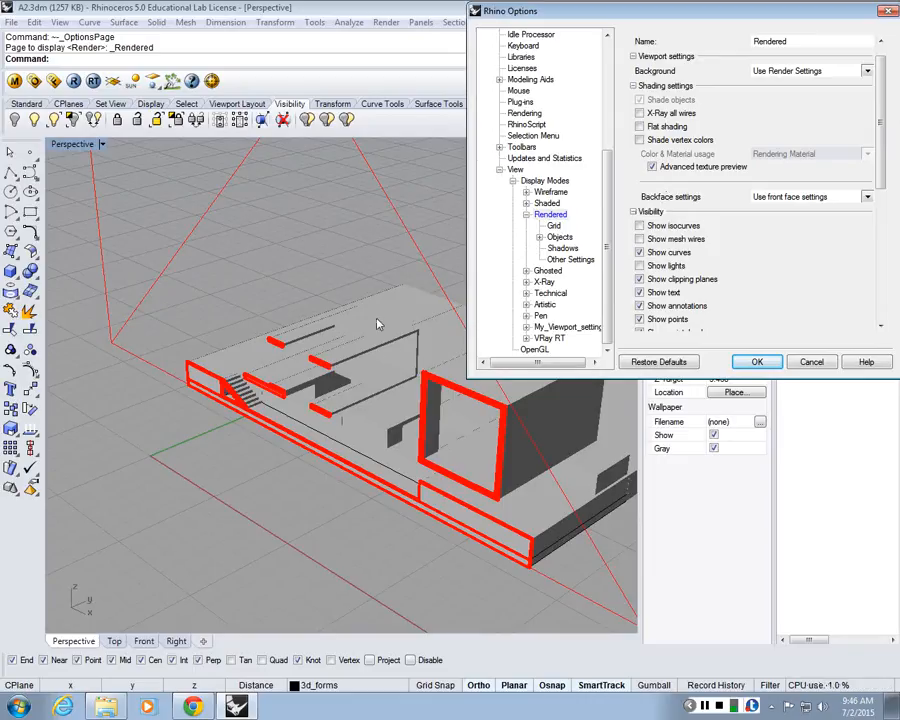
pyautogui.click(553, 217)
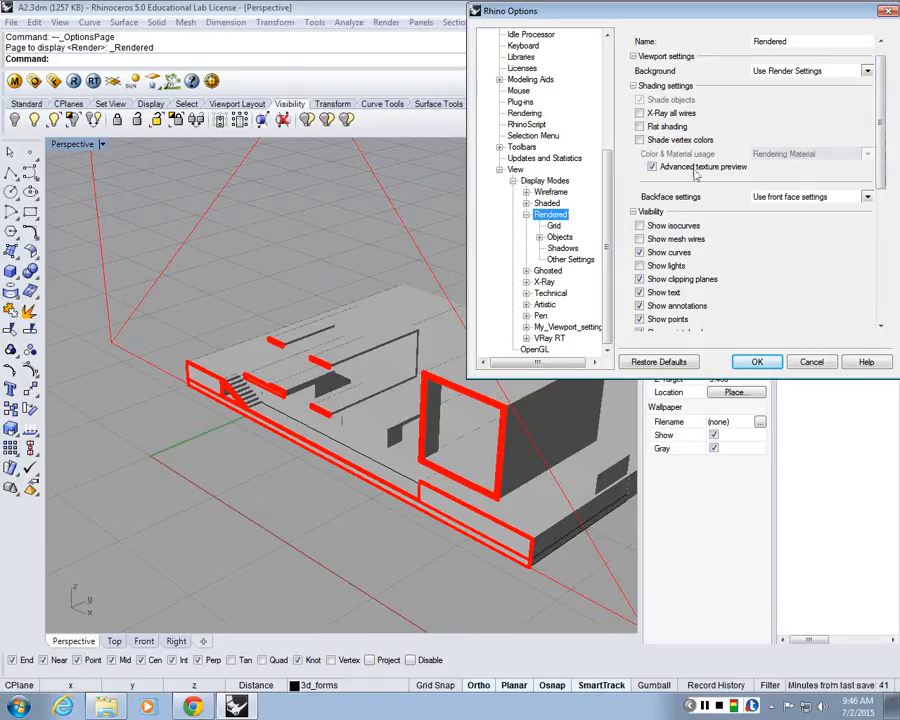
pyautogui.moveTo(880, 74); pyautogui.dragTo(896, 134)
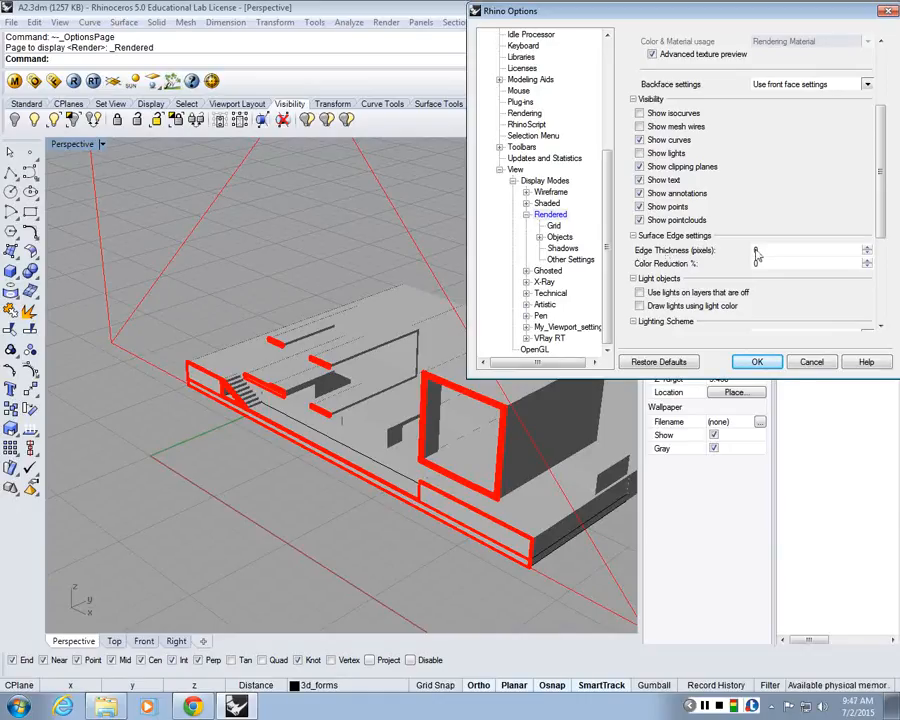
pyautogui.doubleClick(783, 250)
pyautogui.write('2')
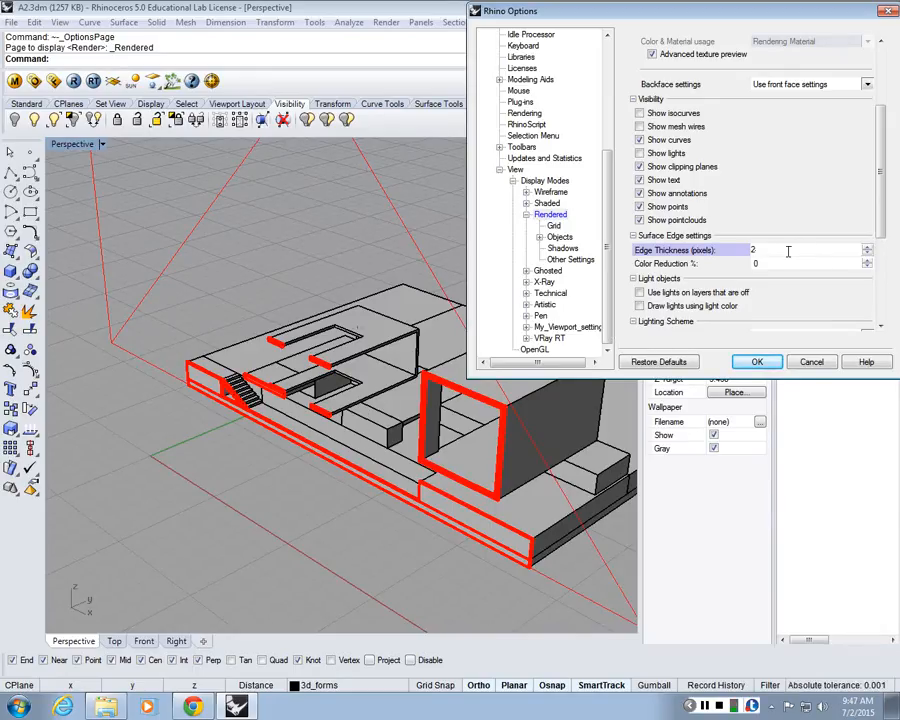
pyautogui.press('BackSpace')
pyautogui.write('0')
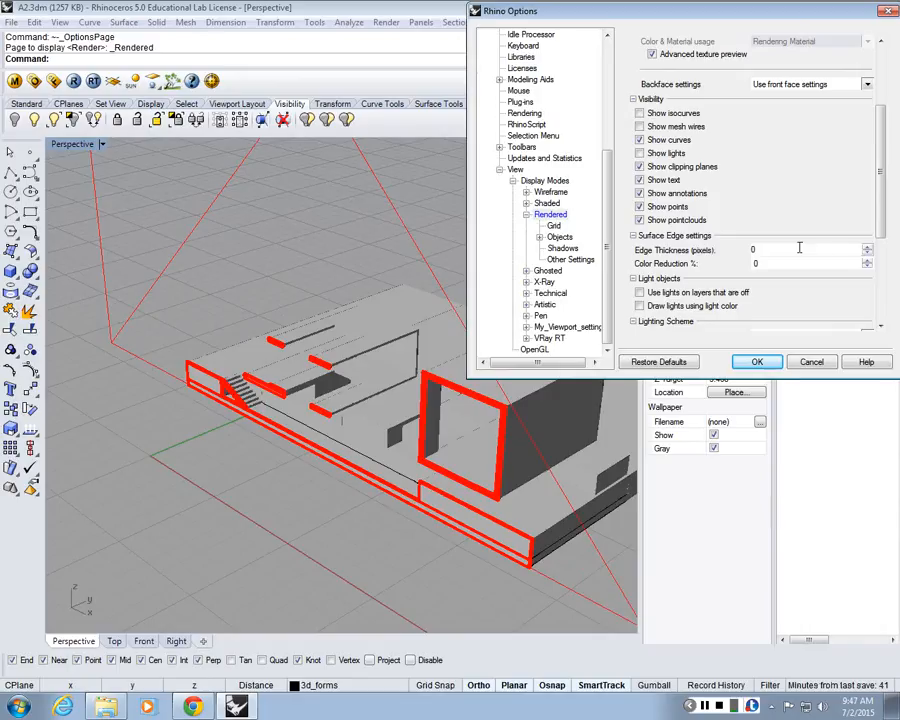
pyautogui.press('BackSpace')
pyautogui.write('3')
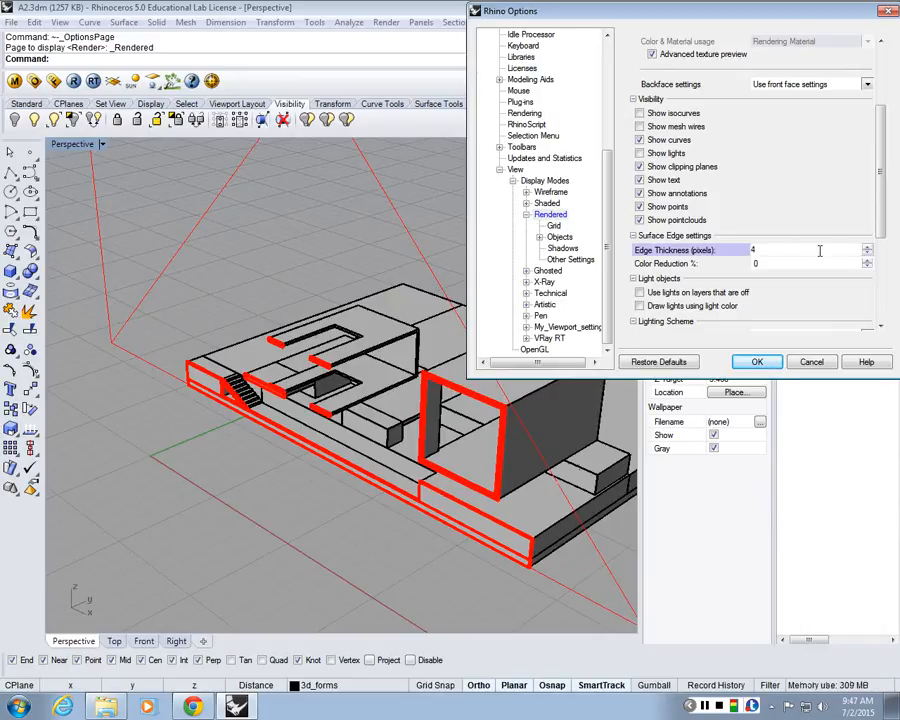
pyautogui.press('BackSpace')
pyautogui.write('8')
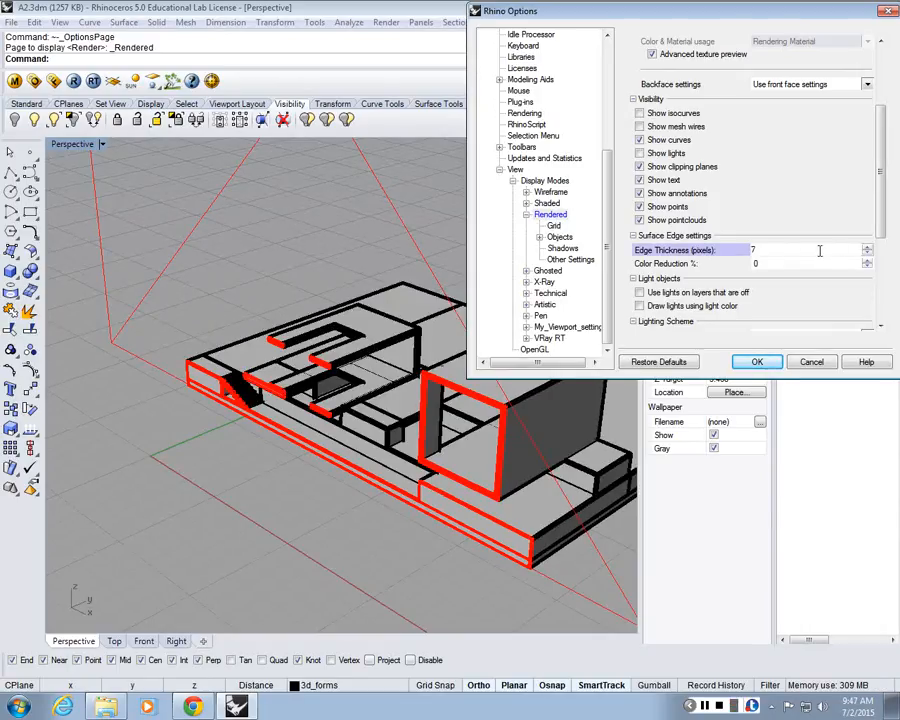
# Step: Set the Rendered mode's surface edge thickness to 1 pixel and apply the display options
pyautogui.press('BackSpace')
pyautogui.write('0')
pyautogui.press('BackSpace')
pyautogui.write('1')
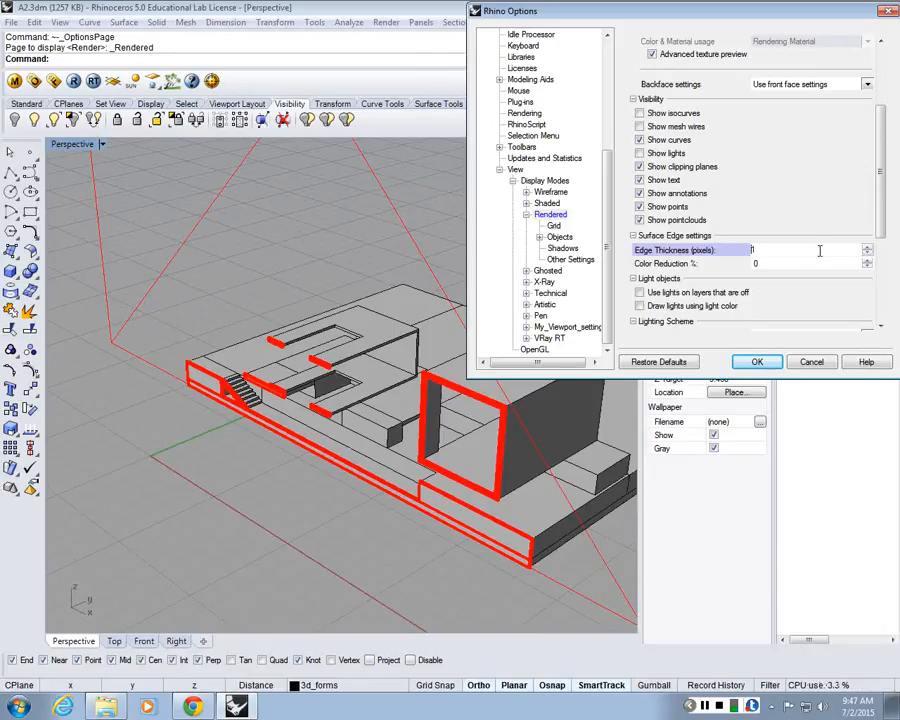
pyautogui.click(755, 362)
# Step: Examine the sectioned model and its clipping plane from several angles in the Perspective view
pyautogui.moveTo(250, 410); pyautogui.dragTo(98, 487, button='right')
pyautogui.scroll(-6, 222, 410)
pyautogui.moveTo(347, 437); pyautogui.dragTo(458, 480, button='right')
pyautogui.scroll(4, 446, 440)
pyautogui.moveTo(420, 420); pyautogui.dragTo(422, 476, button='right')
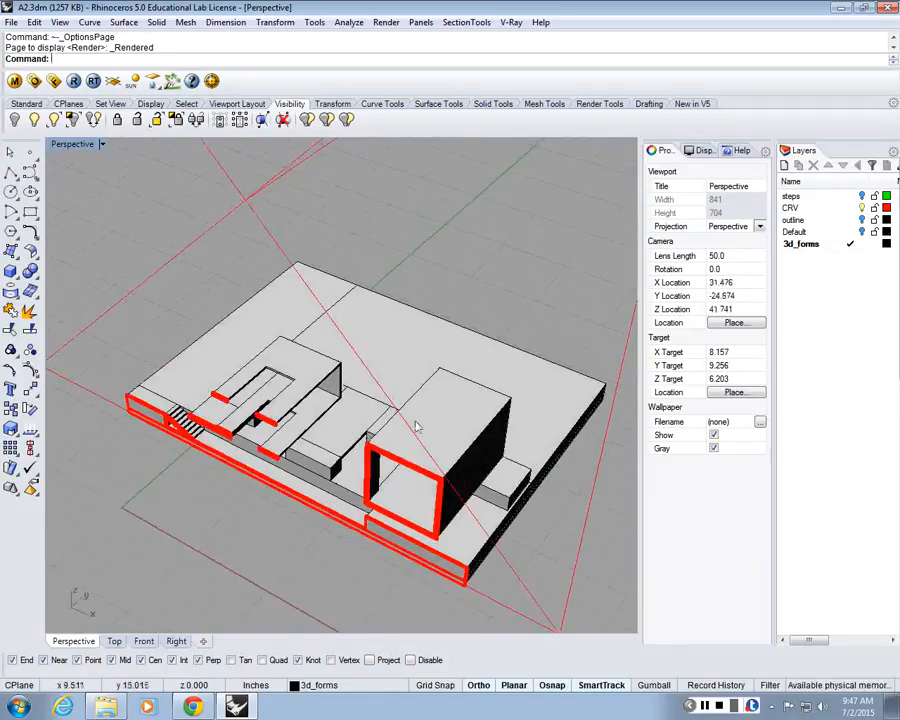
pyautogui.scroll(-5, 418, 426)
pyautogui.moveTo(414, 430); pyautogui.dragTo(440, 470, button='right')
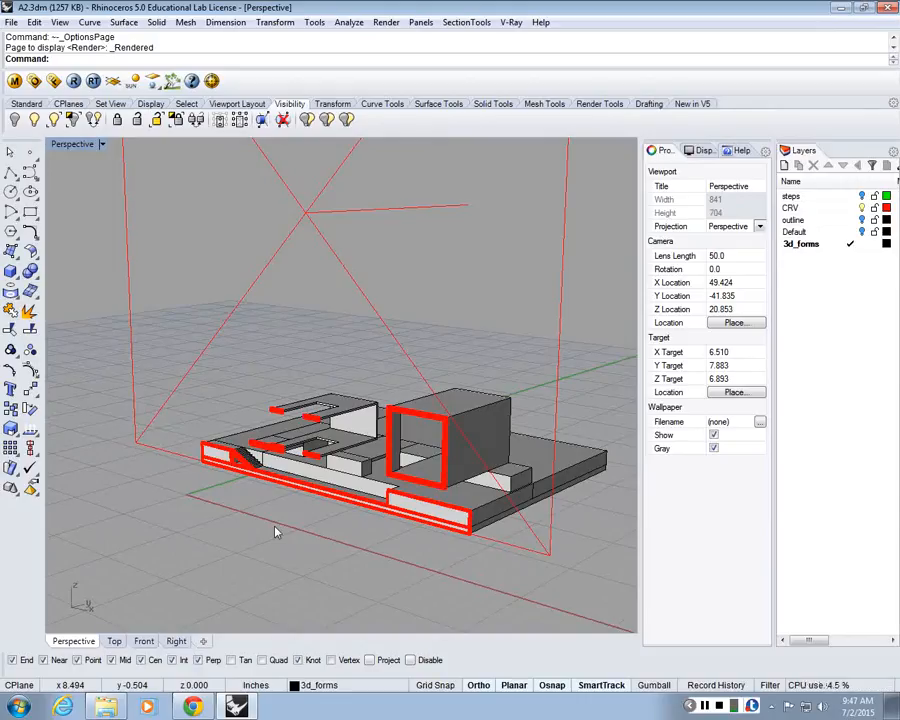
pyautogui.scroll(-4, 276, 532)
pyautogui.moveTo(308, 507); pyautogui.dragTo(312, 361, button='right')
pyautogui.click(313, 358)
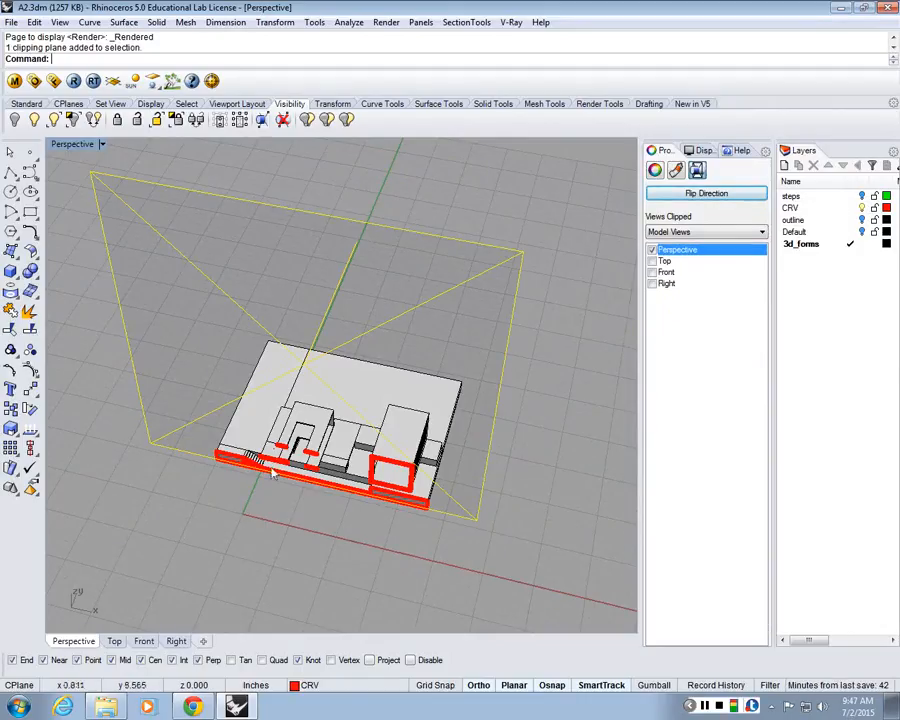
pyautogui.click(312, 530)
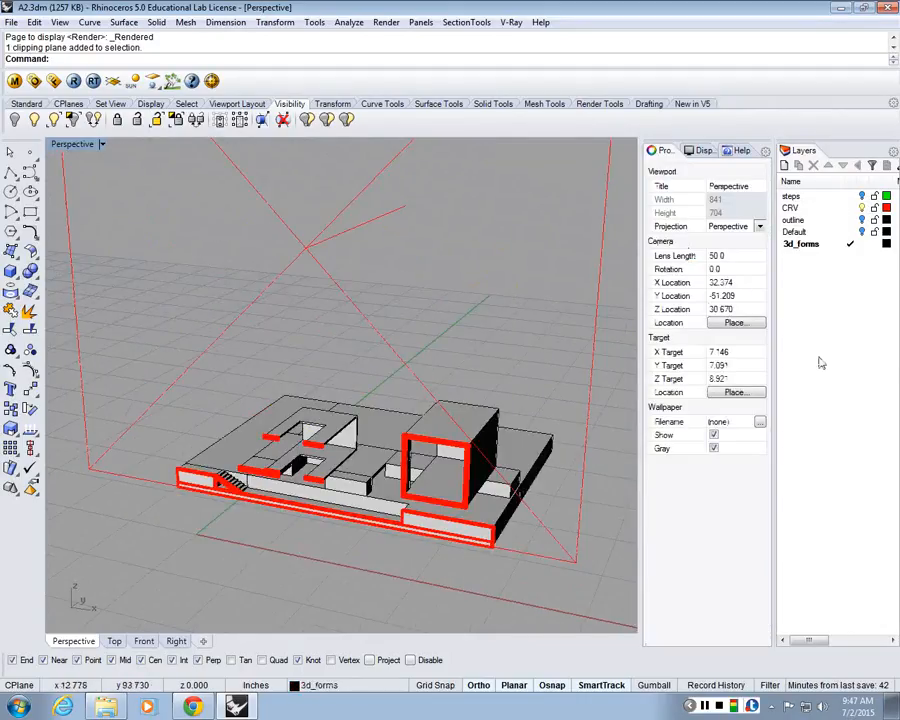
# Step: Create a new layer named section, give it the Magenta color, and make it the current layer
pyautogui.click(787, 167)
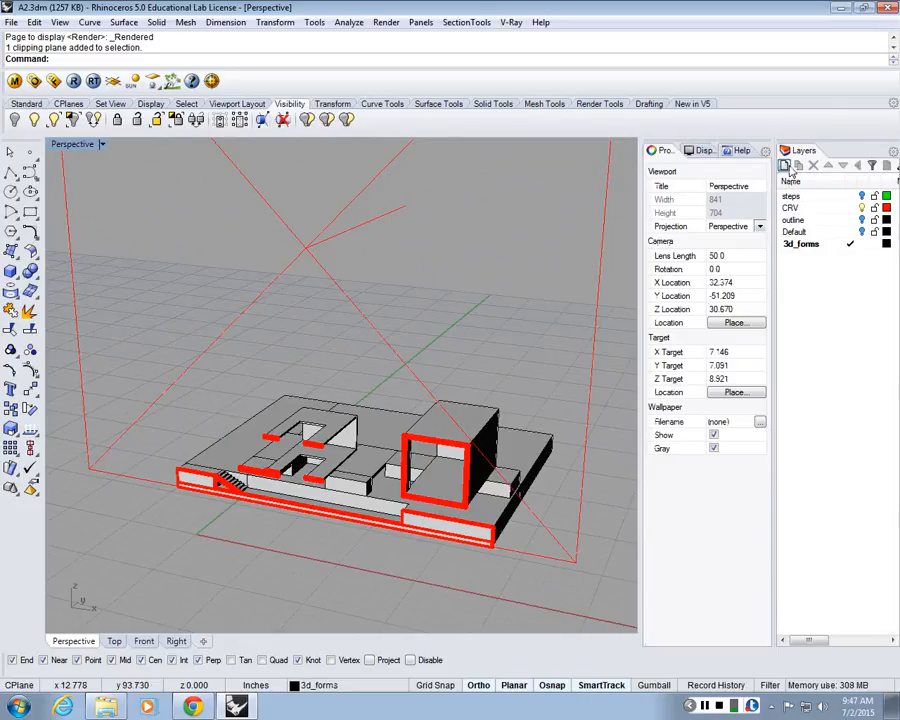
pyautogui.write('secti')
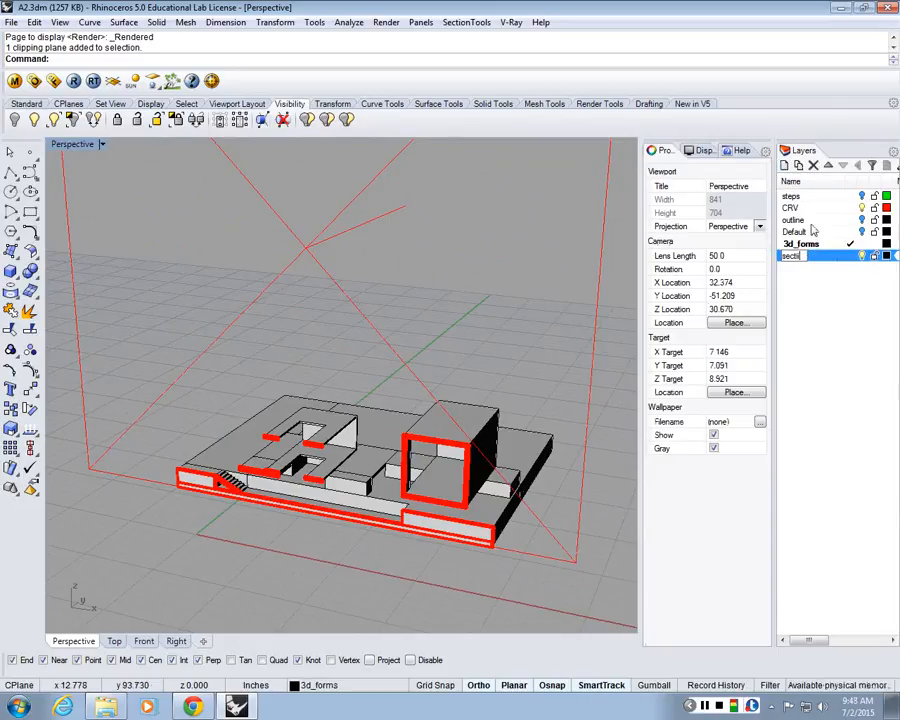
pyautogui.write('on')
pyautogui.press('Return')
pyautogui.click(887, 256)
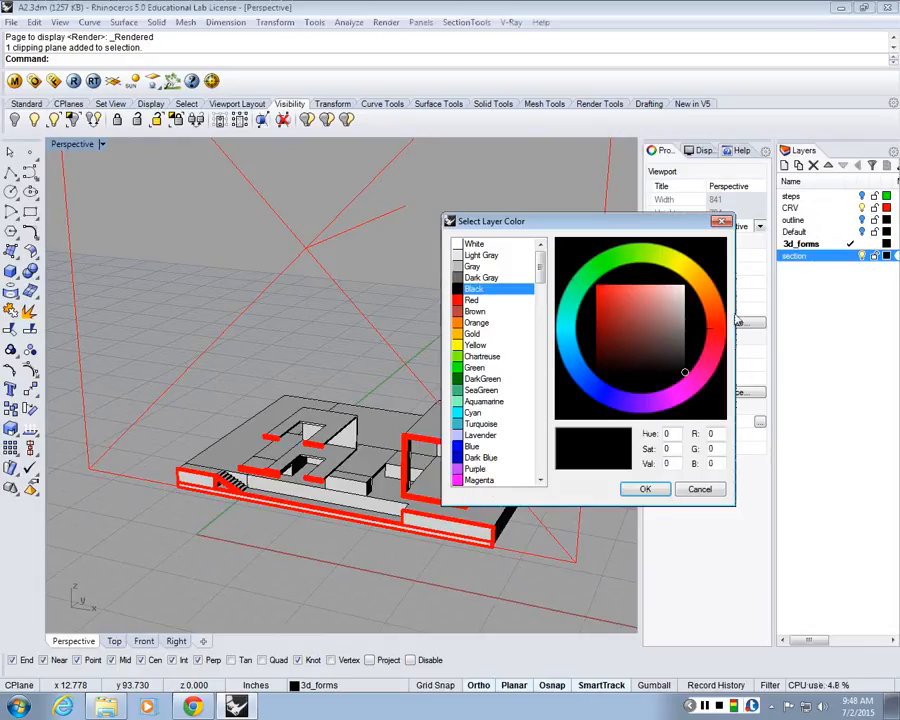
pyautogui.click(486, 481)
pyautogui.click(660, 491)
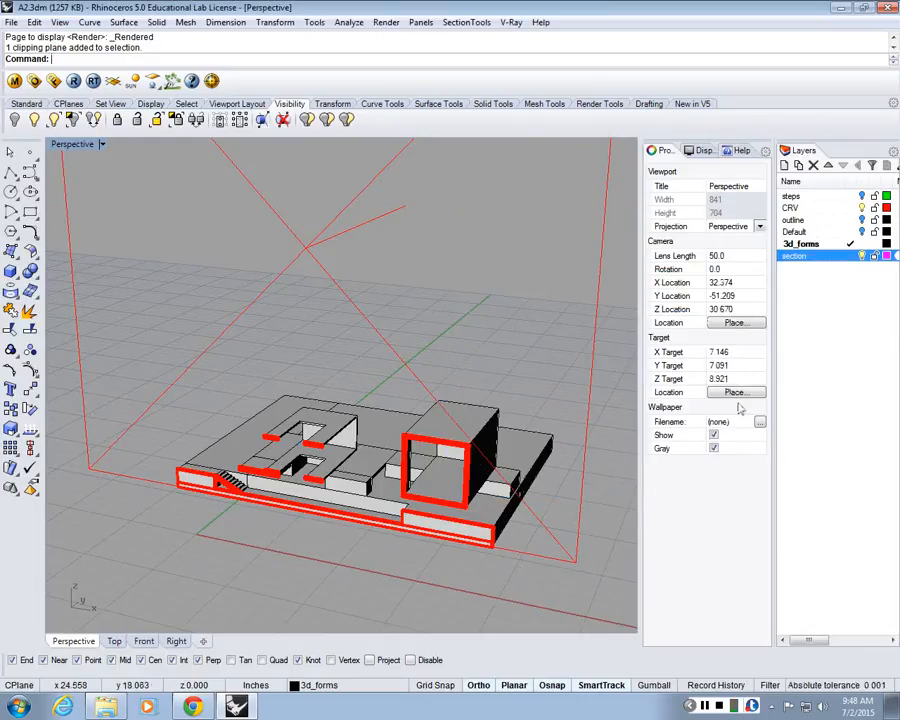
pyautogui.click(849, 257)
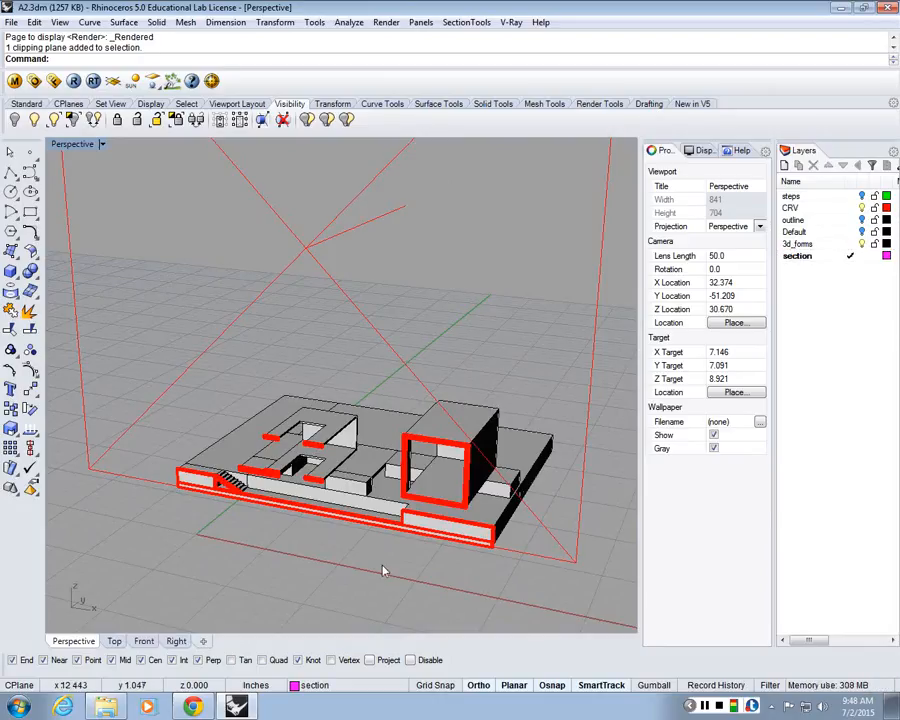
pyautogui.write('Sectio')
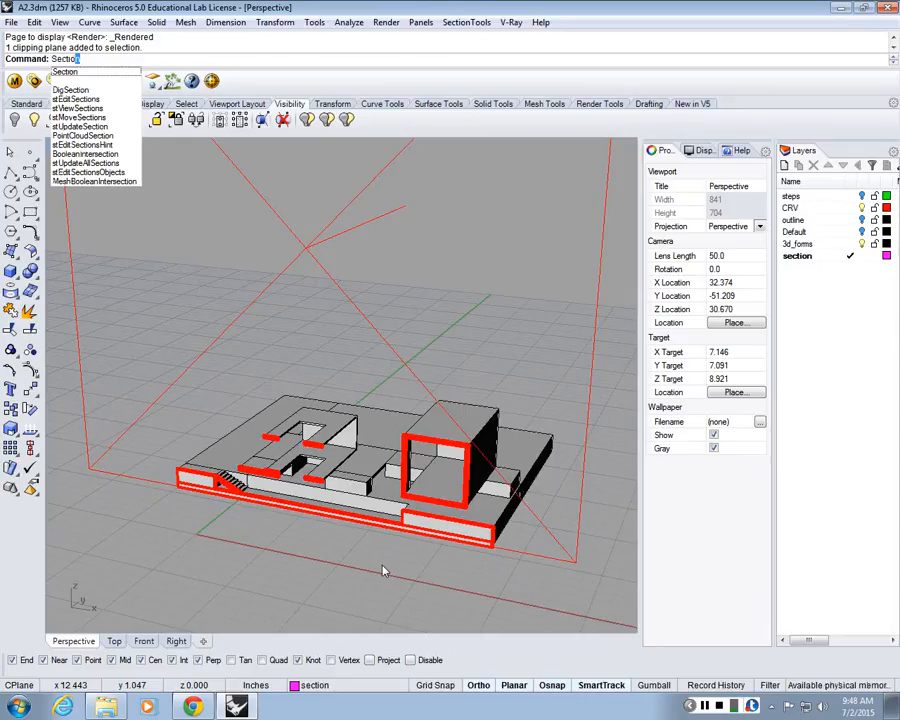
pyautogui.press('Return')
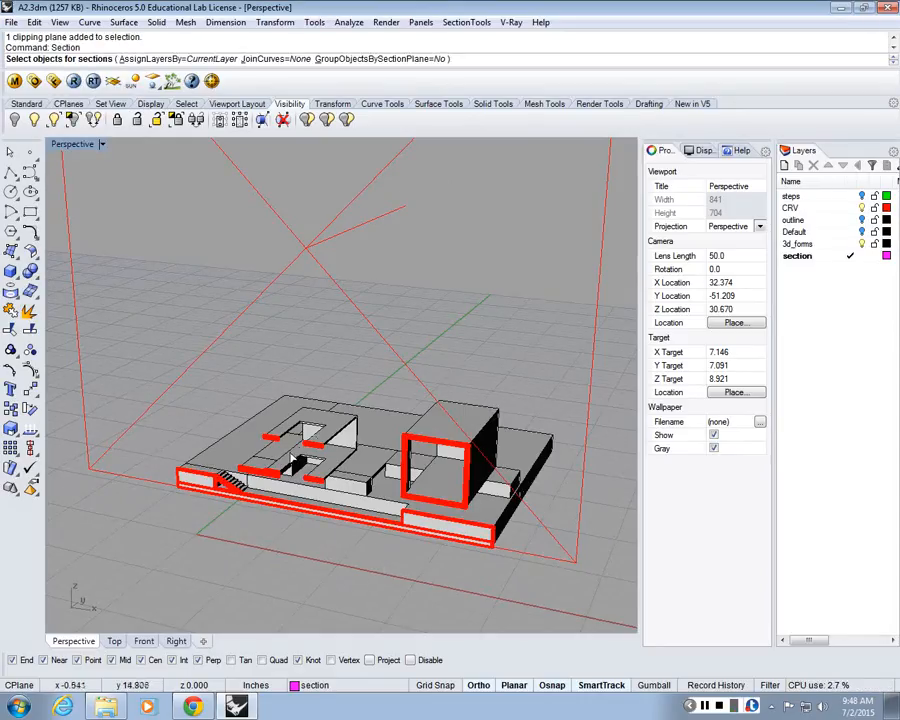
pyautogui.moveTo(385, 372); pyautogui.dragTo(418, 405, button='right')
pyautogui.scroll(-2, 418, 405)
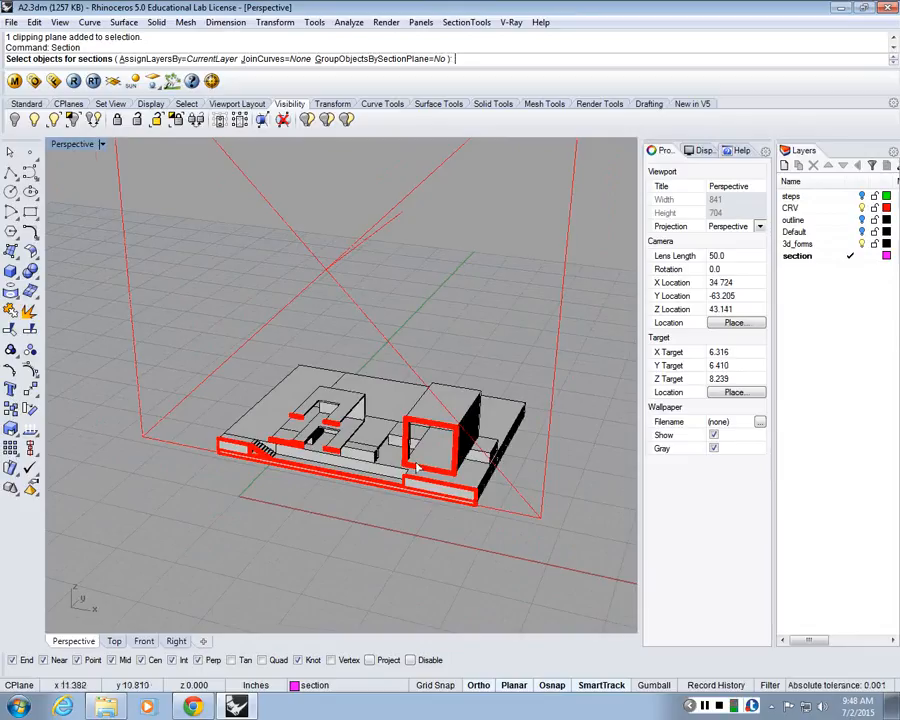
pyautogui.moveTo(540, 566); pyautogui.dragTo(506, 558, button='right')
pyautogui.moveTo(514, 565); pyautogui.dragTo(163, 226)
pyautogui.scroll(-3, 385, 313)
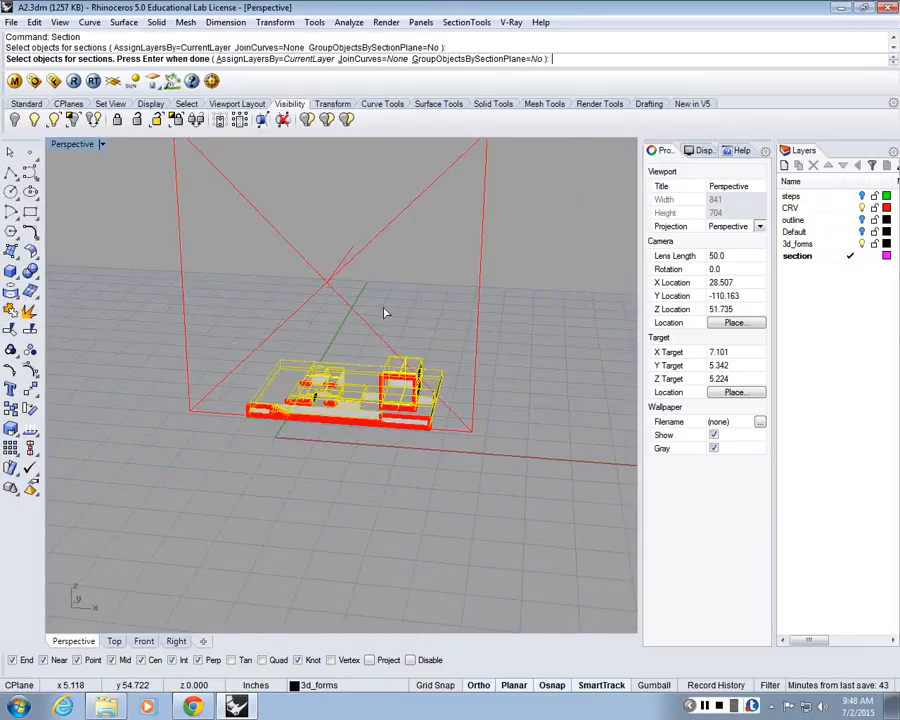
pyautogui.press('Return')
pyautogui.scroll(3, 331, 294)
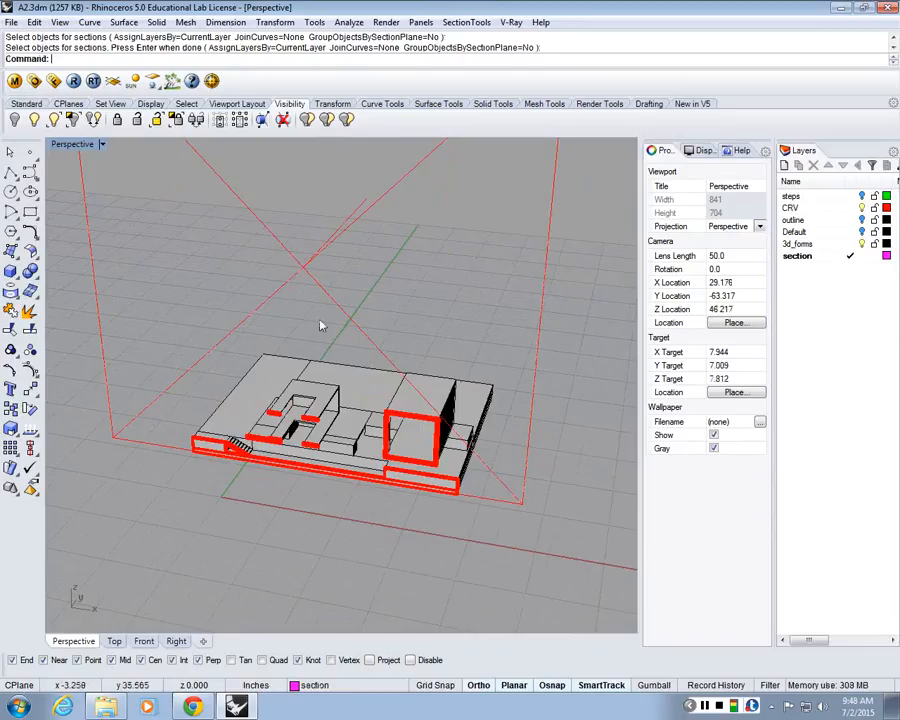
# Step: Draw a straight polyline on the section layer along the clipping plane's bottom edge, from corner to corner
pyautogui.click(17, 174)
pyautogui.click(115, 427)
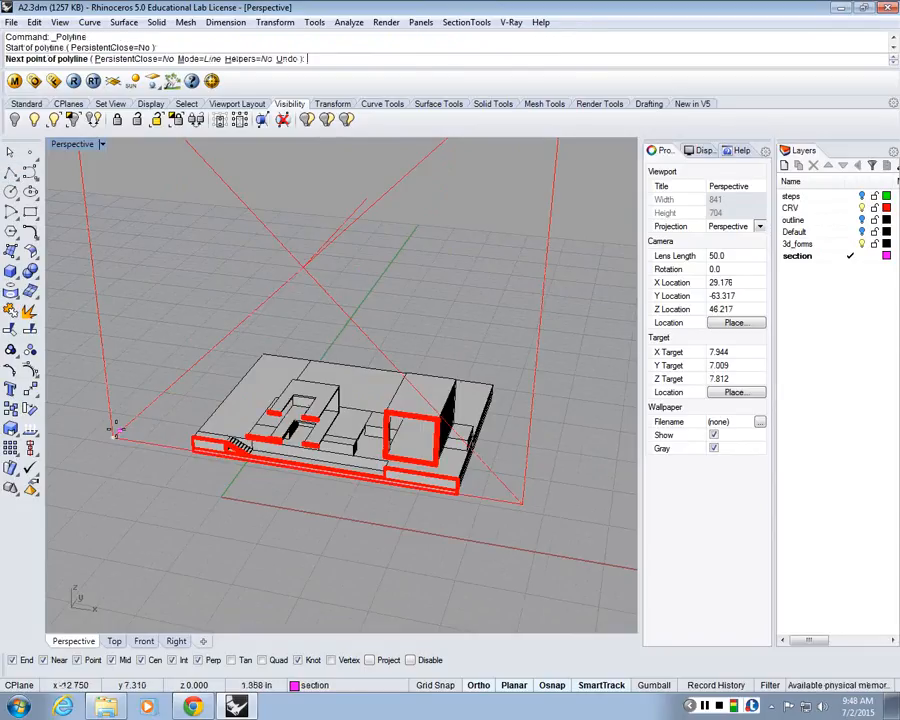
pyautogui.click(526, 497)
pyautogui.press('Return')
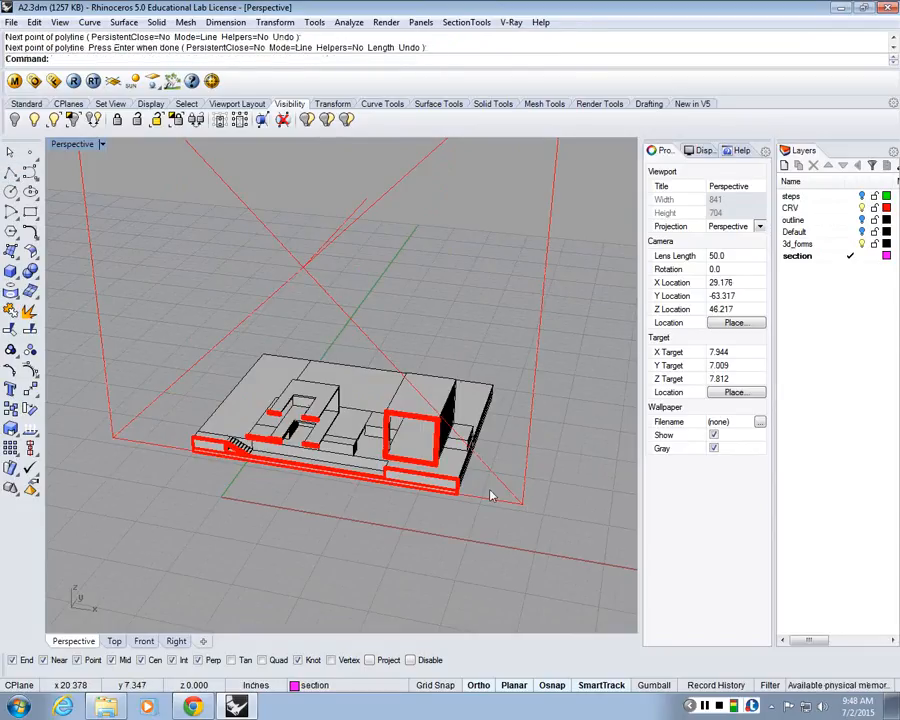
pyautogui.press('Return')
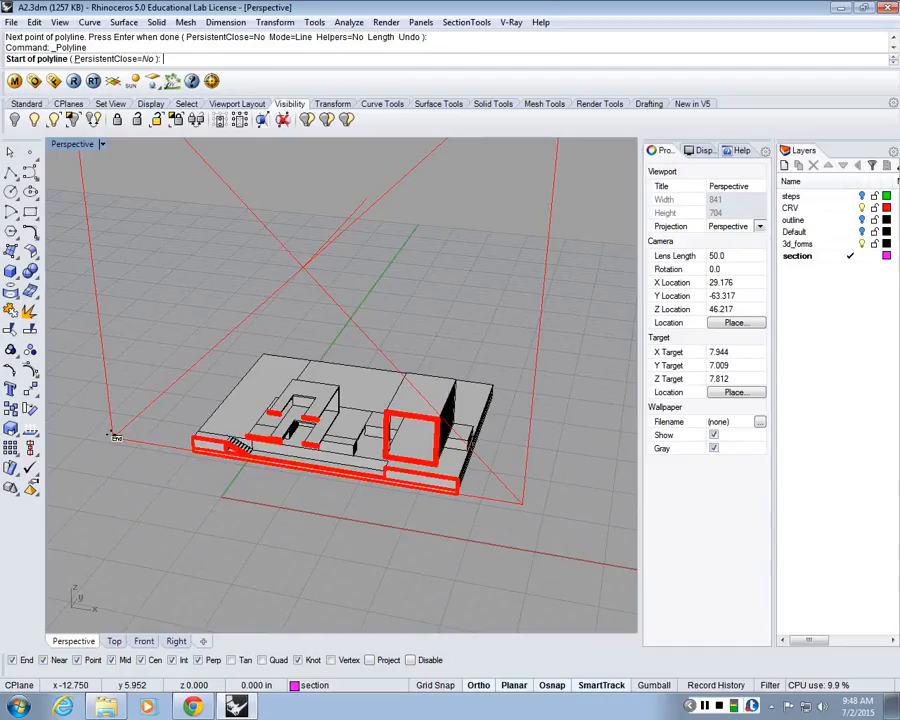
pyautogui.click(115, 437)
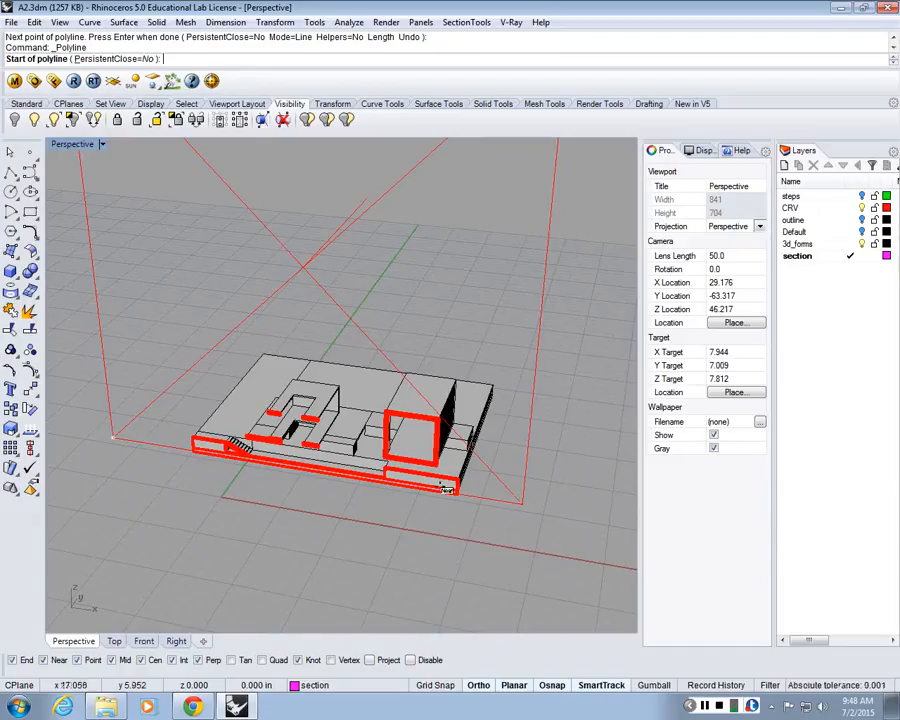
pyautogui.press('Escape')
# Step: Turn off clipping in the Perspective view for the vertical clipping plane
pyautogui.click(309, 279)
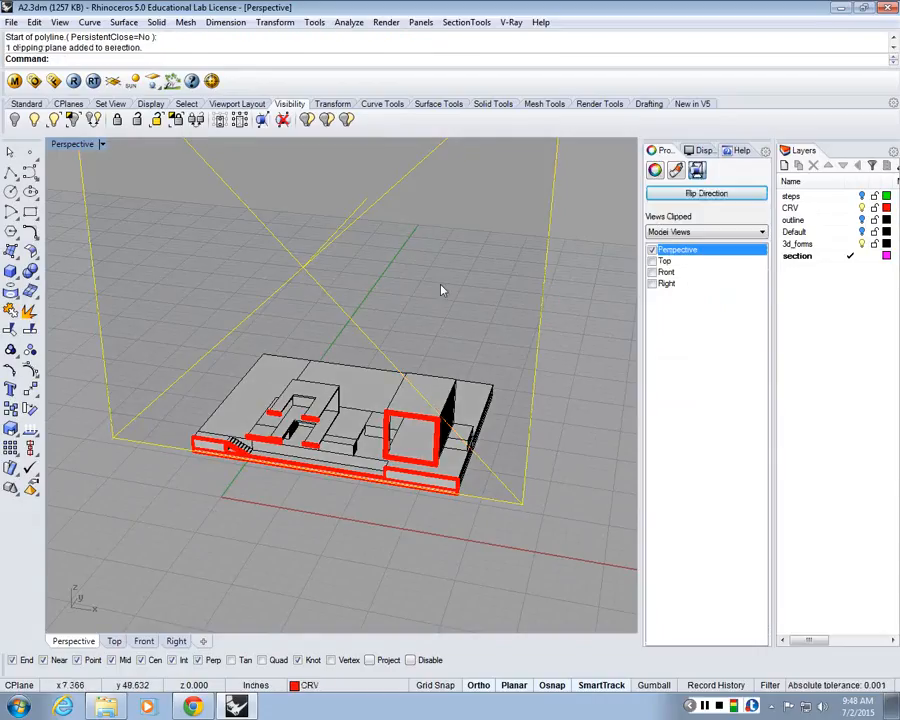
pyautogui.click(652, 250)
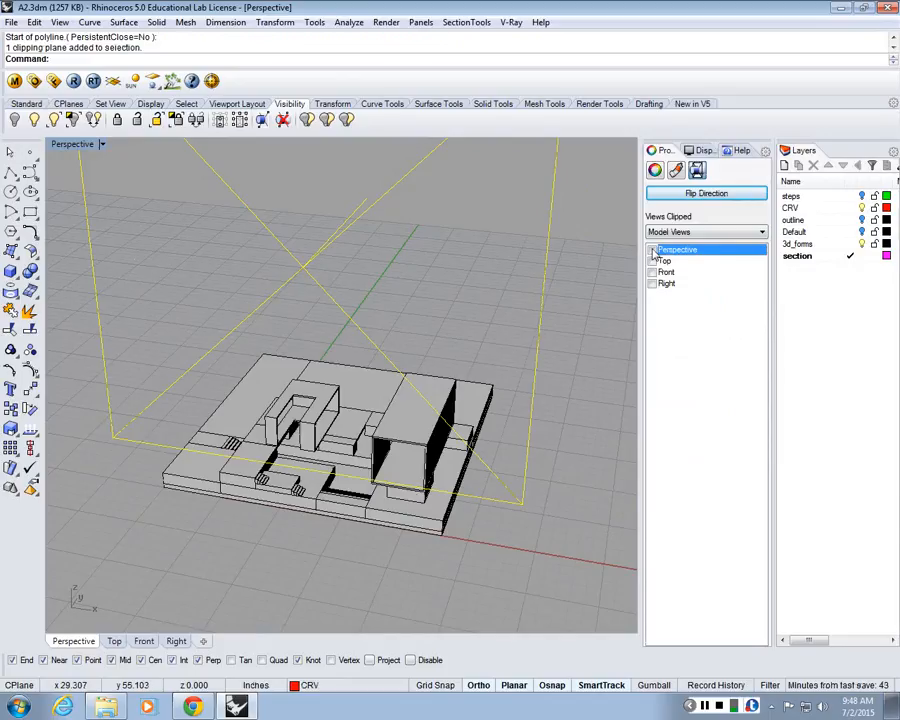
# Step: Delete the vertical clipping plane that cuts through the massing model
pyautogui.moveTo(600, 360); pyautogui.dragTo(208, 482, button='right')
pyautogui.click(486, 492)
pyautogui.press('Delete')
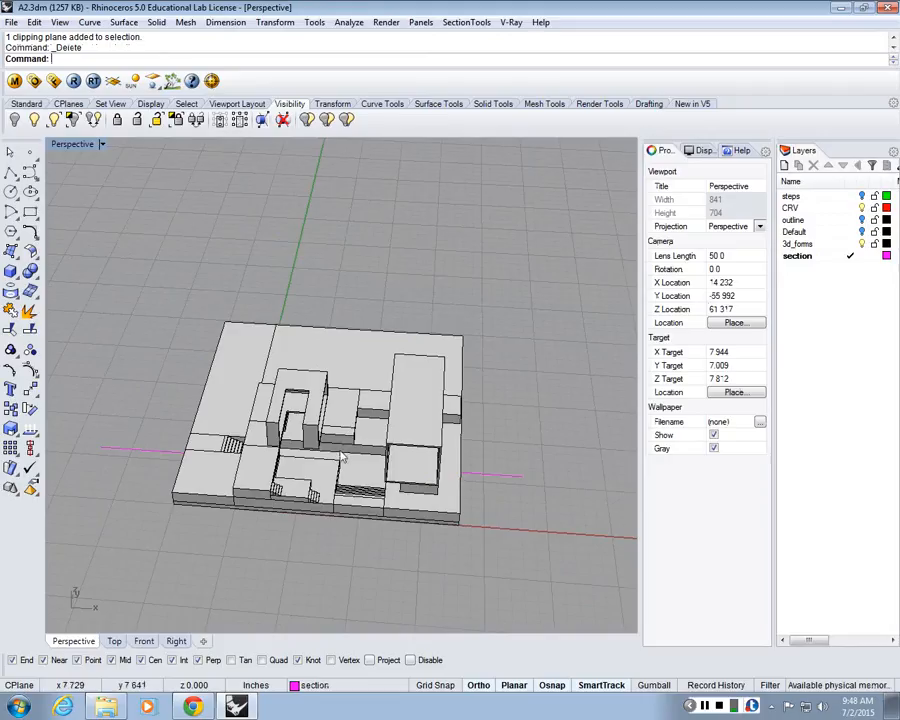
# Step: Start the Section command and select all the solids of the massing model as the objects to section
pyautogui.moveTo(342, 456); pyautogui.dragTo(367, 496, button='right')
pyautogui.scroll(-4, 450, 478)
pyautogui.moveTo(450, 478); pyautogui.dragTo(396, 431, button='right')
pyautogui.scroll(6, 397, 432)
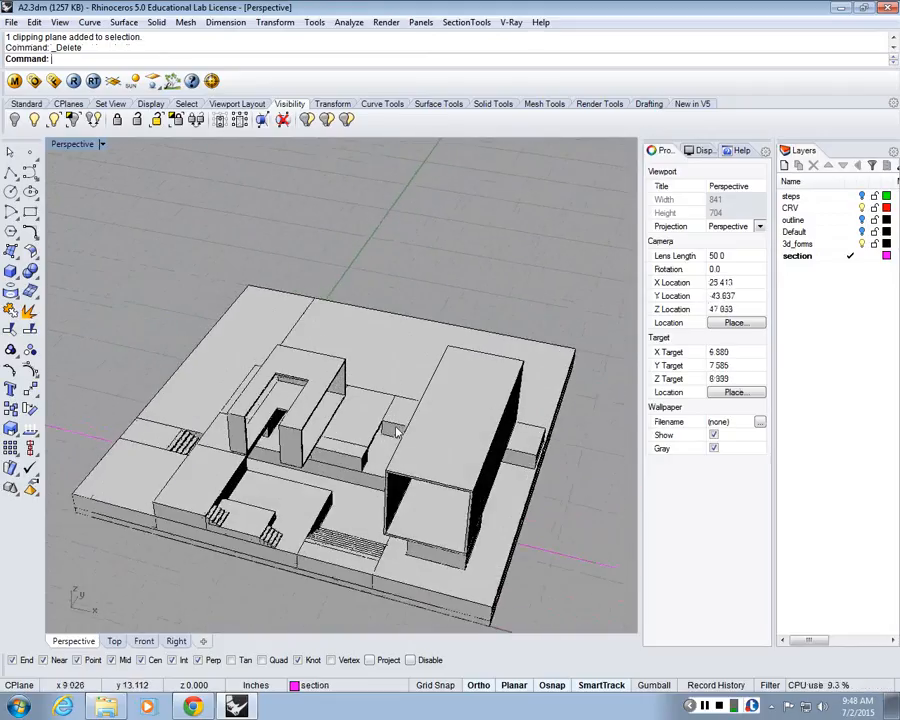
pyautogui.scroll(-3, 396, 431)
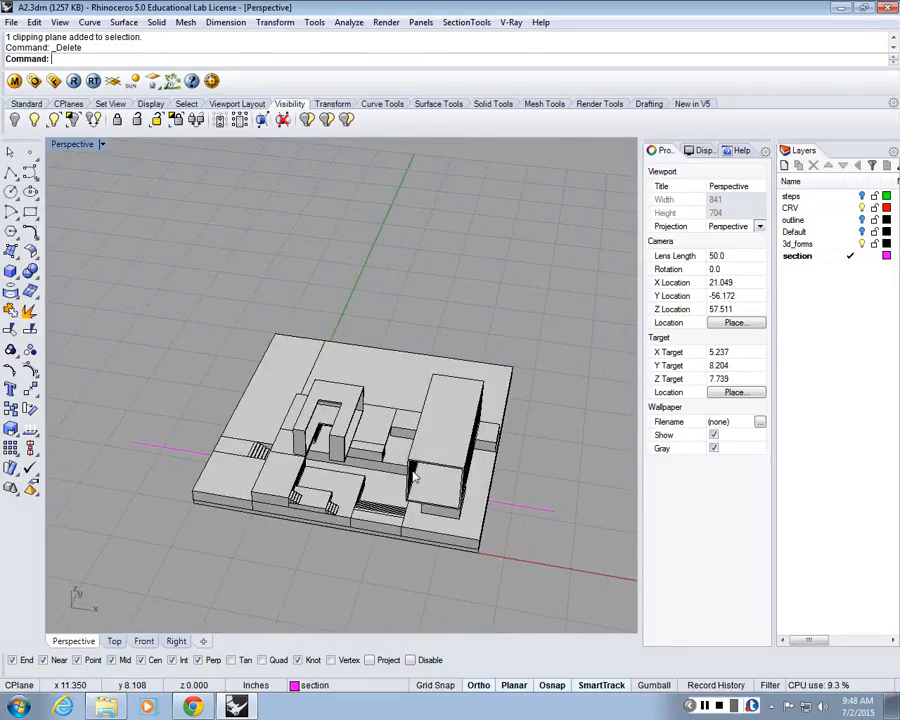
pyautogui.write('Sec')
pyautogui.press('Return')
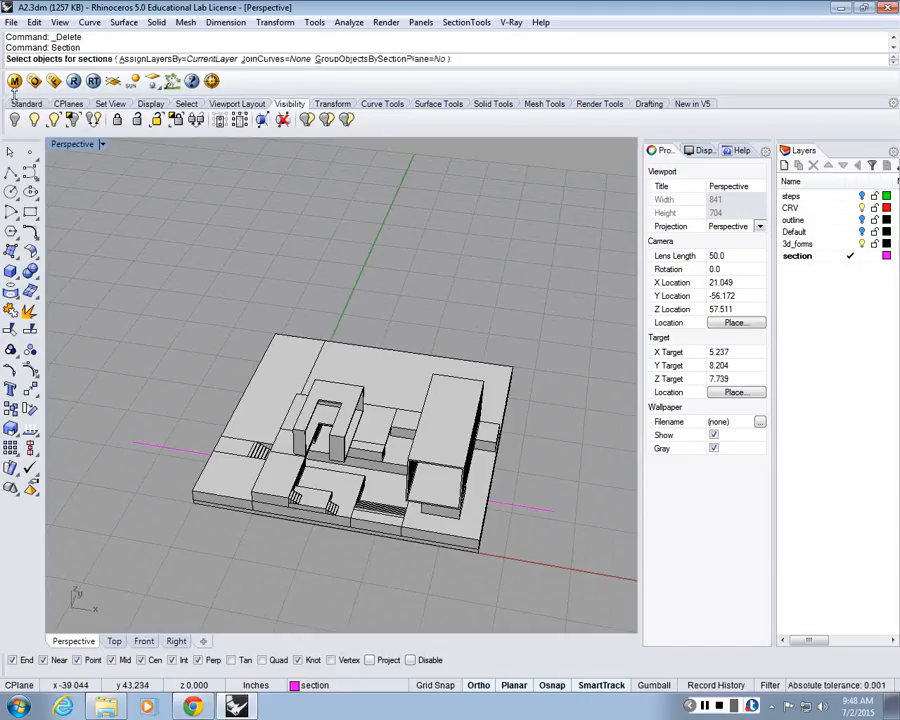
pyautogui.scroll(-2, 240, 224)
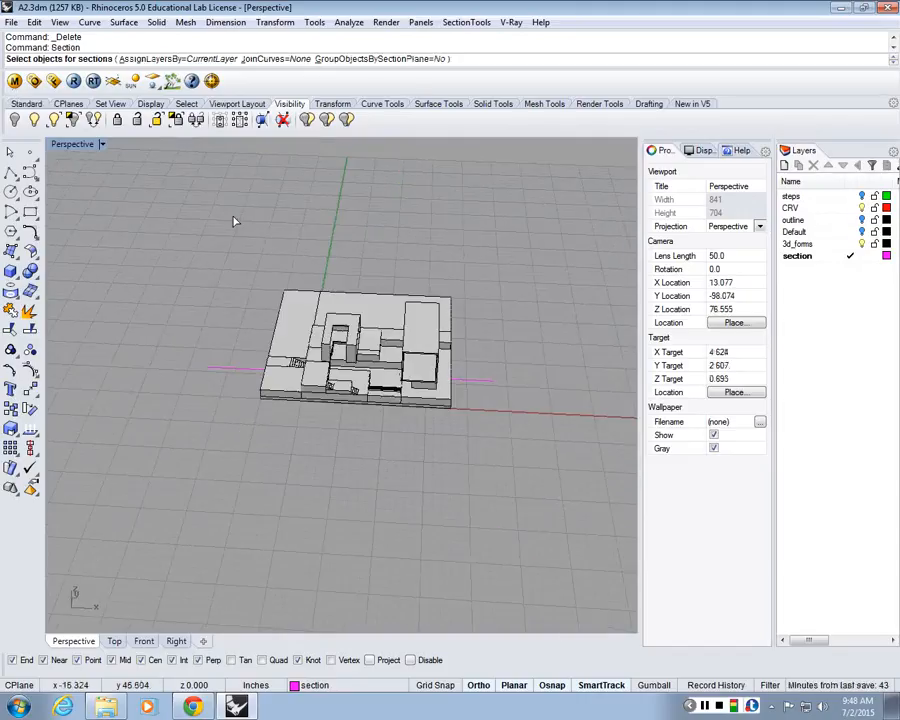
pyautogui.moveTo(233, 221); pyautogui.dragTo(472, 476)
pyautogui.moveTo(472, 476); pyautogui.dragTo(356, 384, button='right')
pyautogui.scroll(6, 270, 350)
pyautogui.scroll(-4, 133, 243)
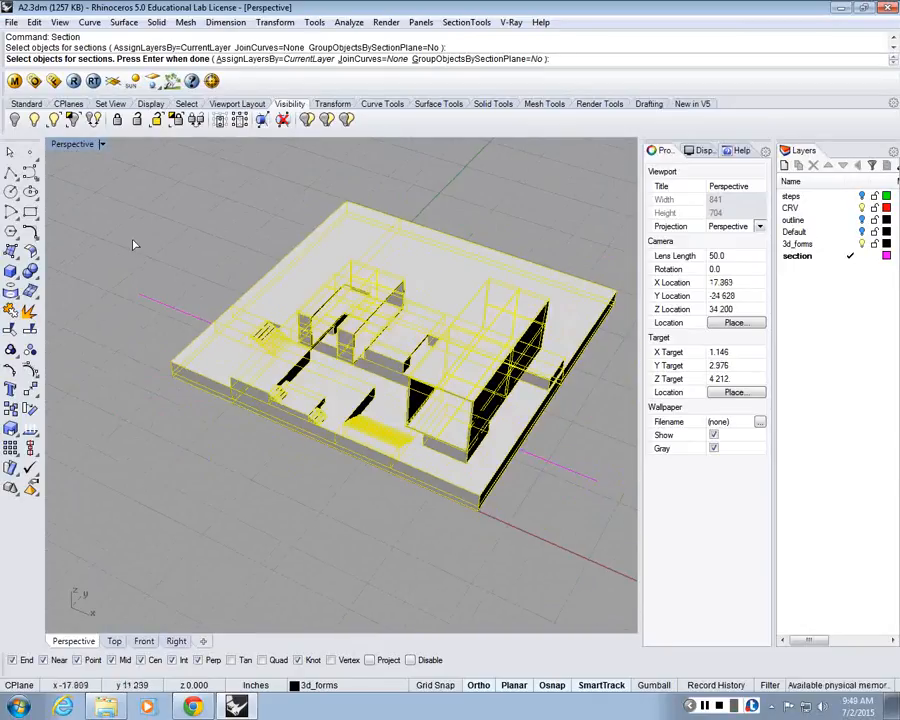
pyautogui.keyDown('shift'); pyautogui.moveTo(133, 243); pyautogui.dragTo(124, 240, button='right'); pyautogui.keyUp('shift')
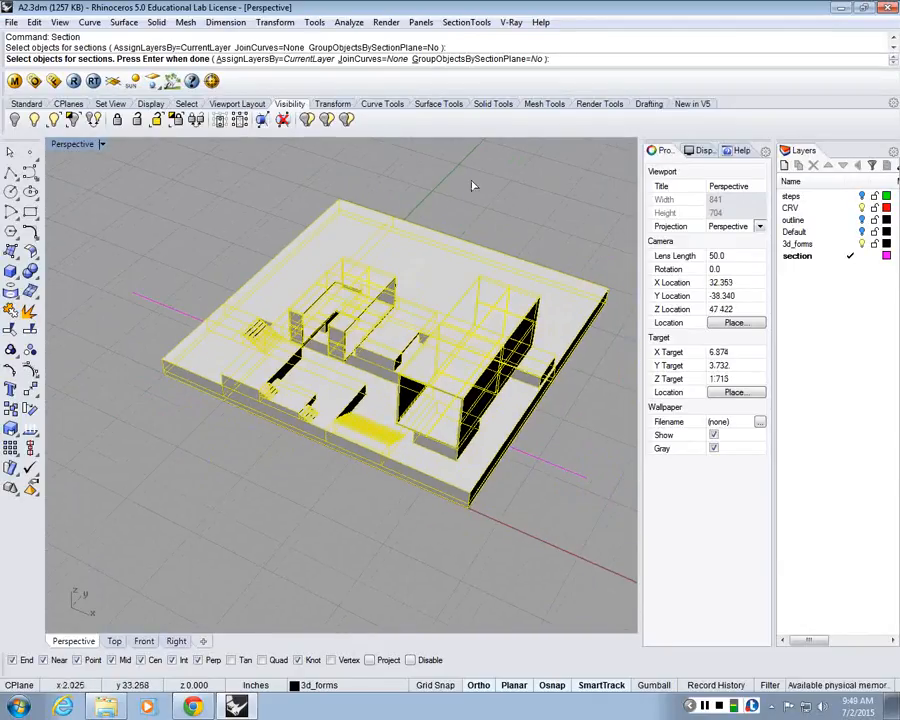
pyautogui.press('Return')
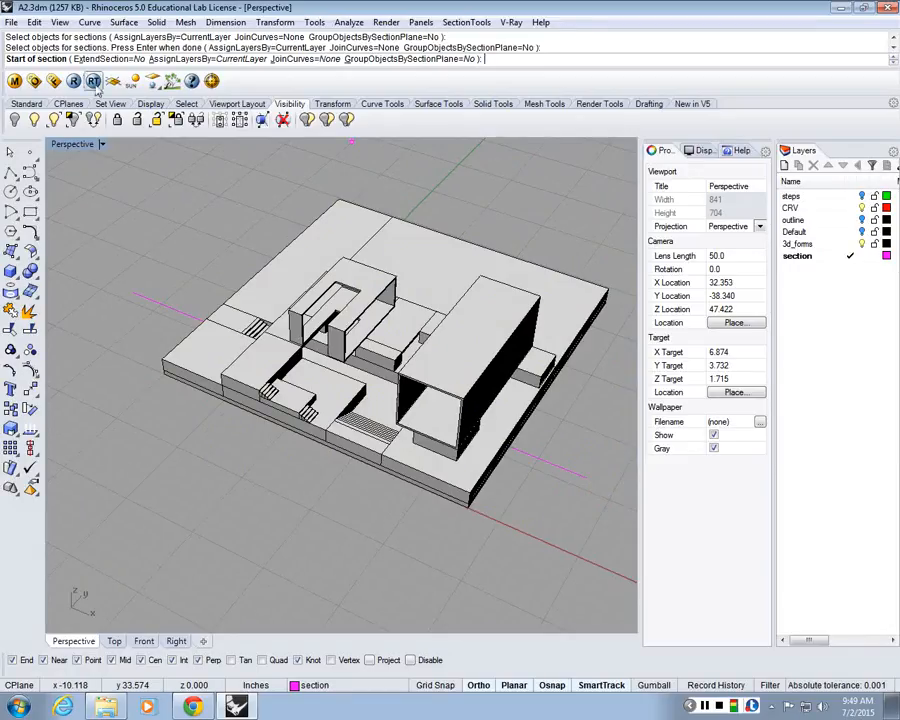
# Step: Cut the section along the magenta guide line, from its left endpoint to its right endpoint
pyautogui.scroll(-2, 131, 281)
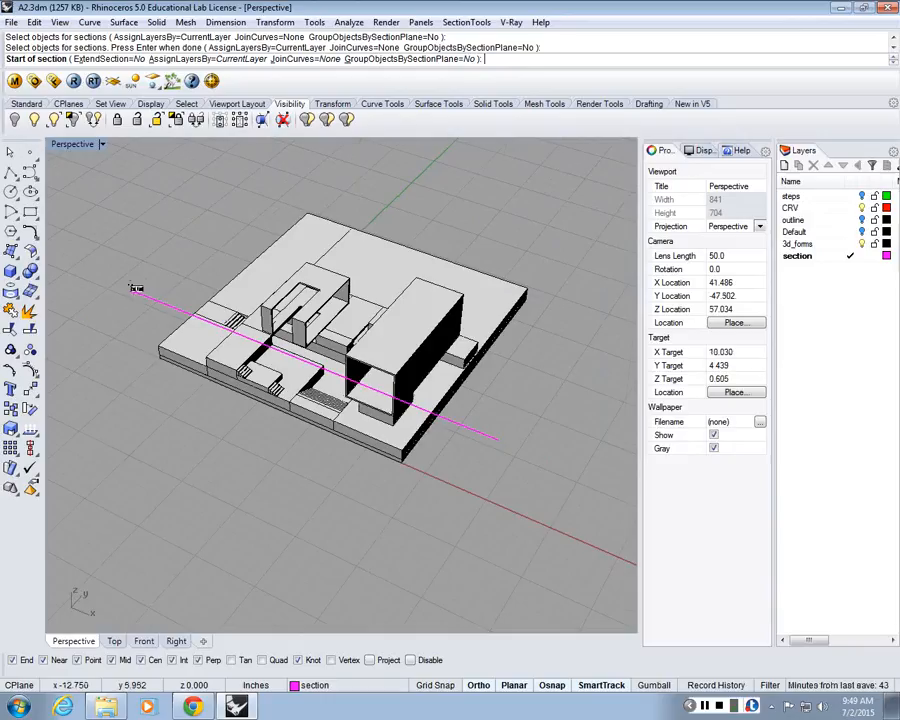
pyautogui.scroll(3, 136, 288)
pyautogui.scroll(-1, 141, 287)
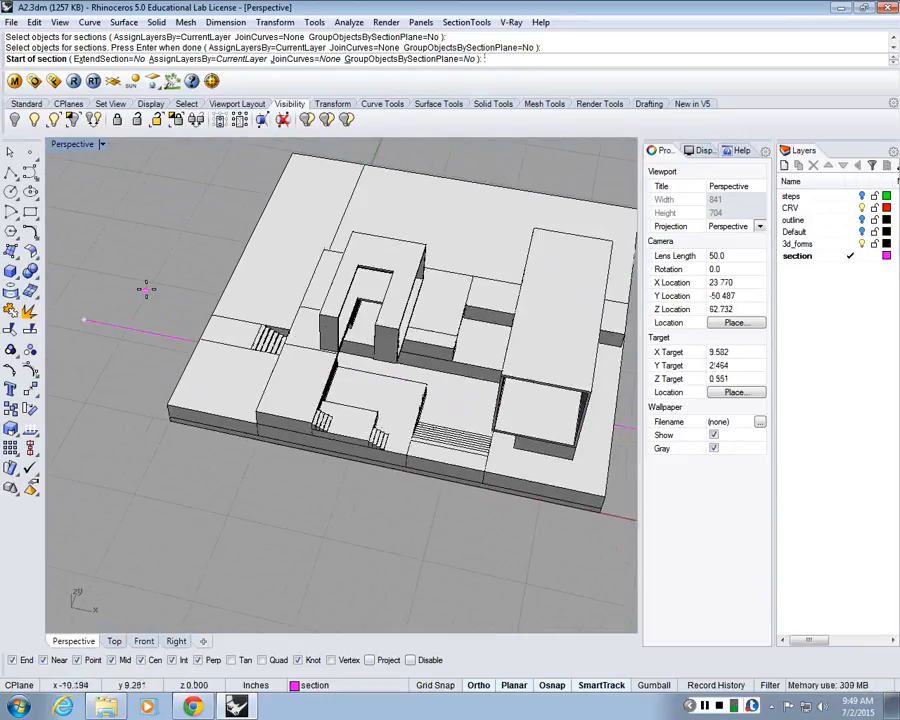
pyautogui.scroll(3, 146, 289)
pyautogui.scroll(-4, 145, 368)
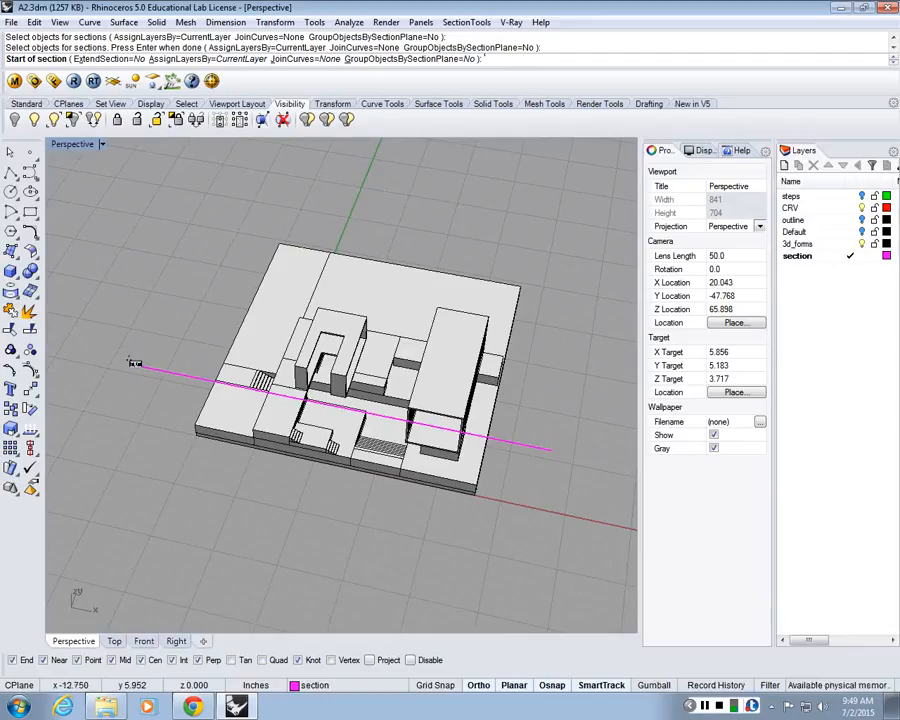
pyautogui.click(134, 364)
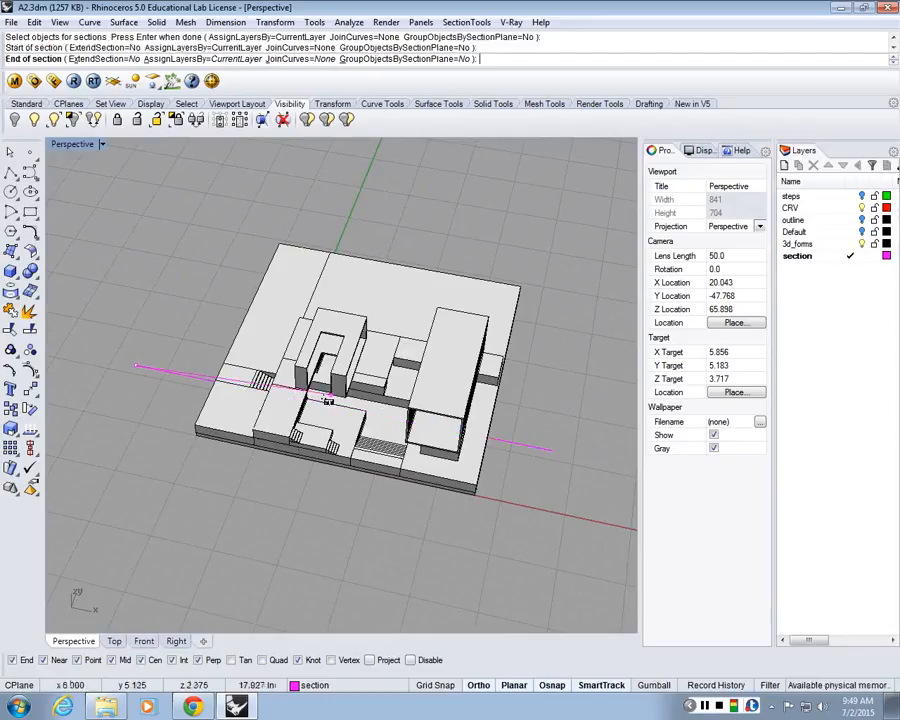
pyautogui.click(552, 449)
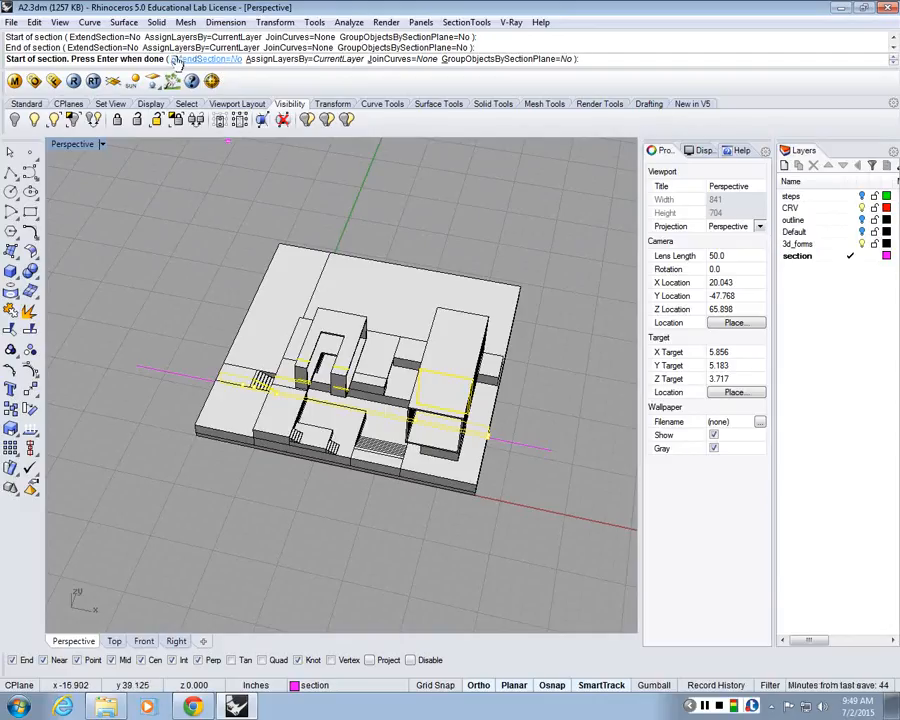
# Step: Set the ExtendSection option to Yes, finish the Section command, and inspect the section curves around the model
pyautogui.click(205, 59)
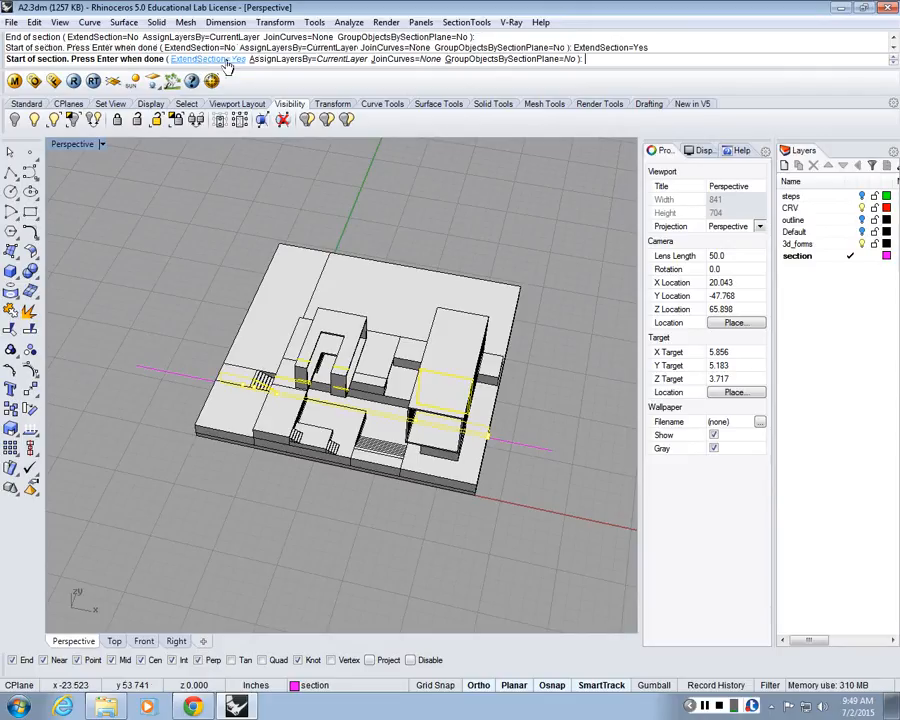
pyautogui.press('Return')
pyautogui.moveTo(197, 248); pyautogui.dragTo(227, 281, button='right')
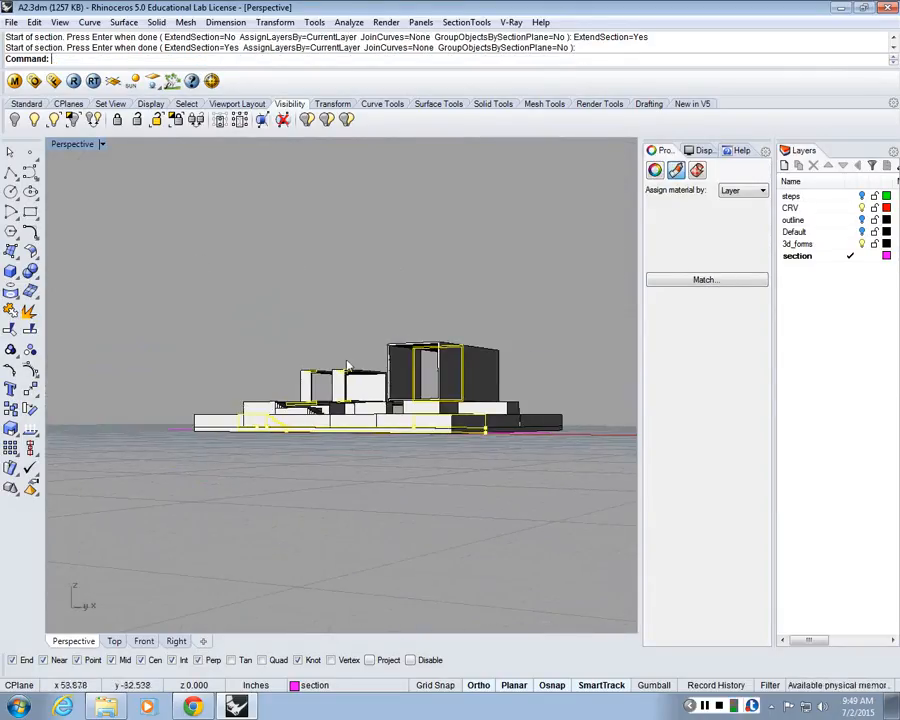
pyautogui.scroll(5, 348, 364)
pyautogui.moveTo(352, 370); pyautogui.dragTo(444, 518, button='right')
pyautogui.scroll(-5, 446, 520)
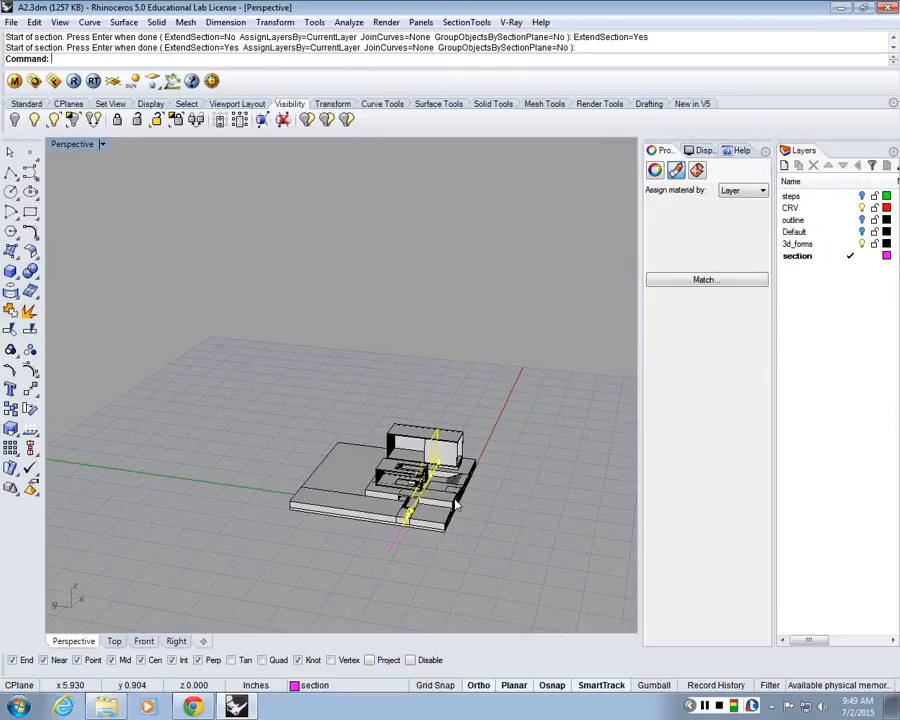
# Step: Delete the selected section curves that run through the building model
pyautogui.scroll(4, 455, 507)
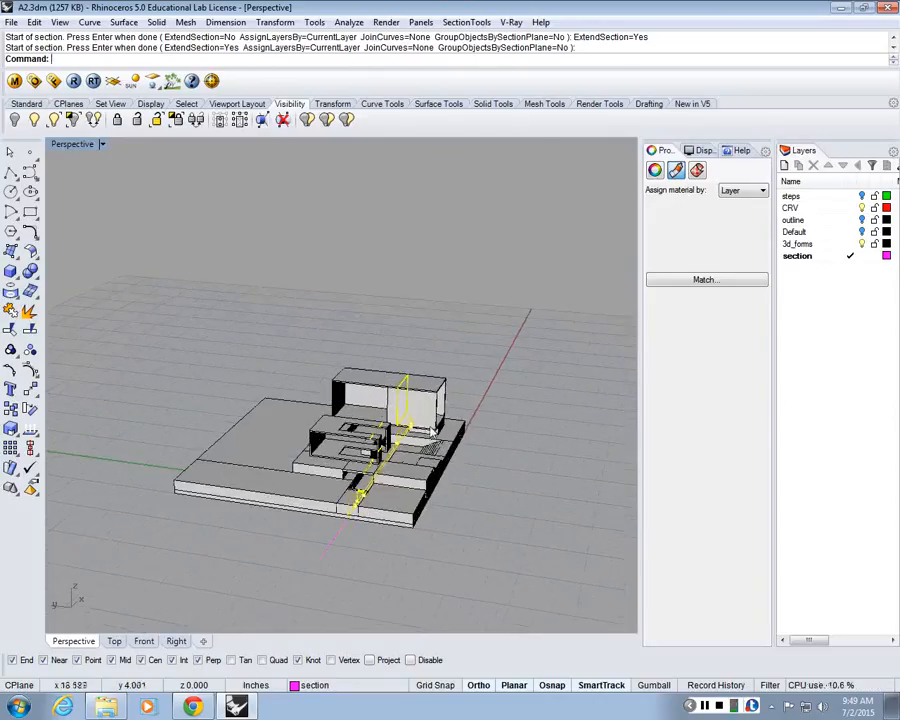
pyautogui.press('Delete')
pyautogui.moveTo(390, 490); pyautogui.dragTo(341, 455, button='right')
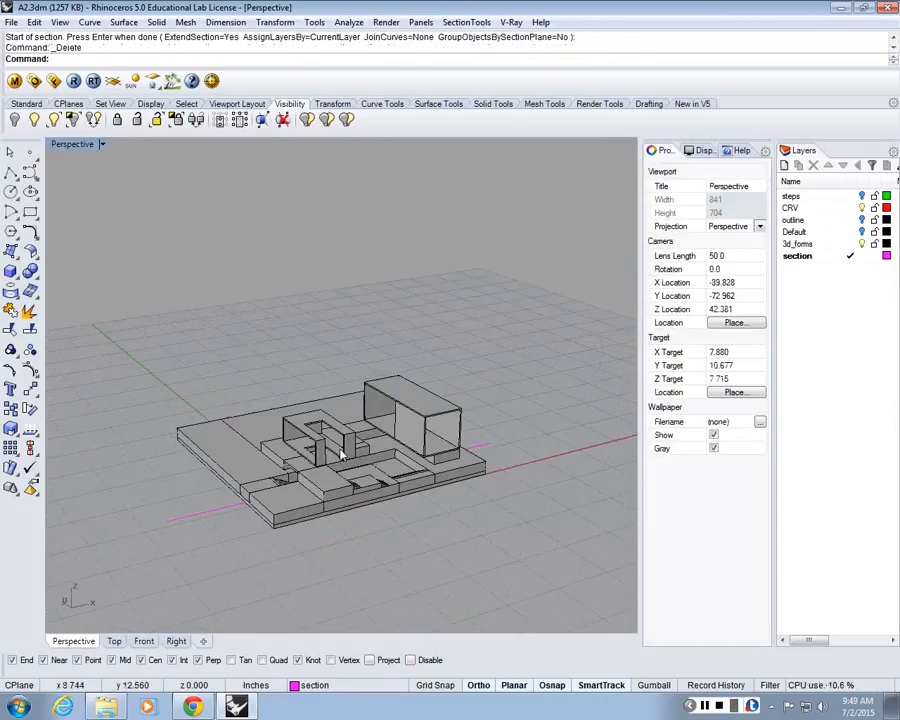
# Step: Begin a Section with every 3D form of the model as the objects being cut
pyautogui.write('s')
pyautogui.press('Escape')
pyautogui.write('sec')
pyautogui.press('Return')
pyautogui.moveTo(340, 455); pyautogui.dragTo(415, 460, button='right')
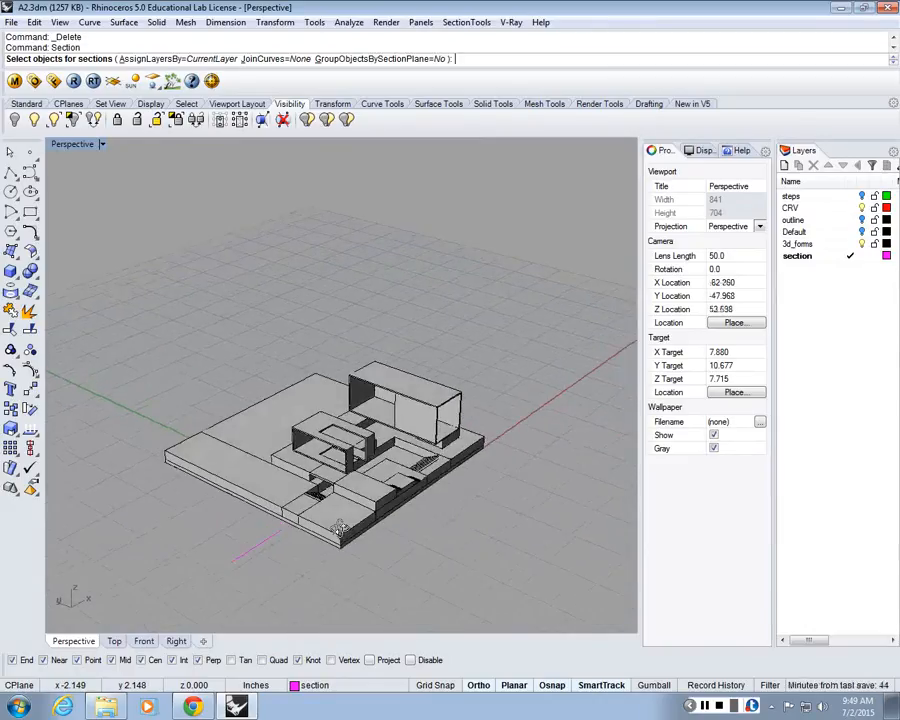
pyautogui.moveTo(345, 486); pyautogui.dragTo(189, 380, button='right')
pyautogui.moveTo(157, 297); pyautogui.dragTo(474, 545)
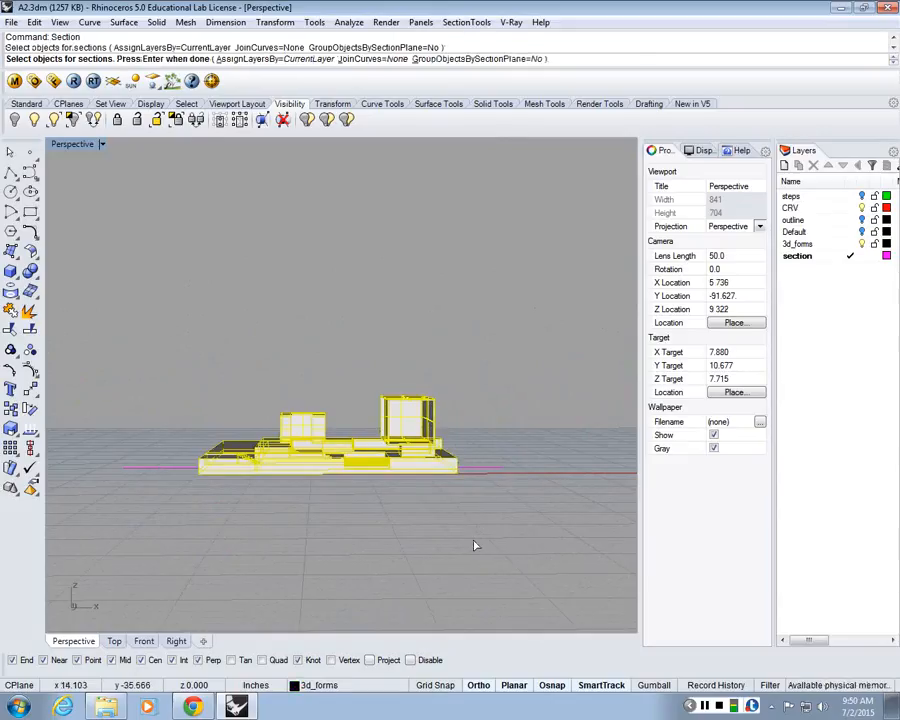
pyautogui.press('Return')
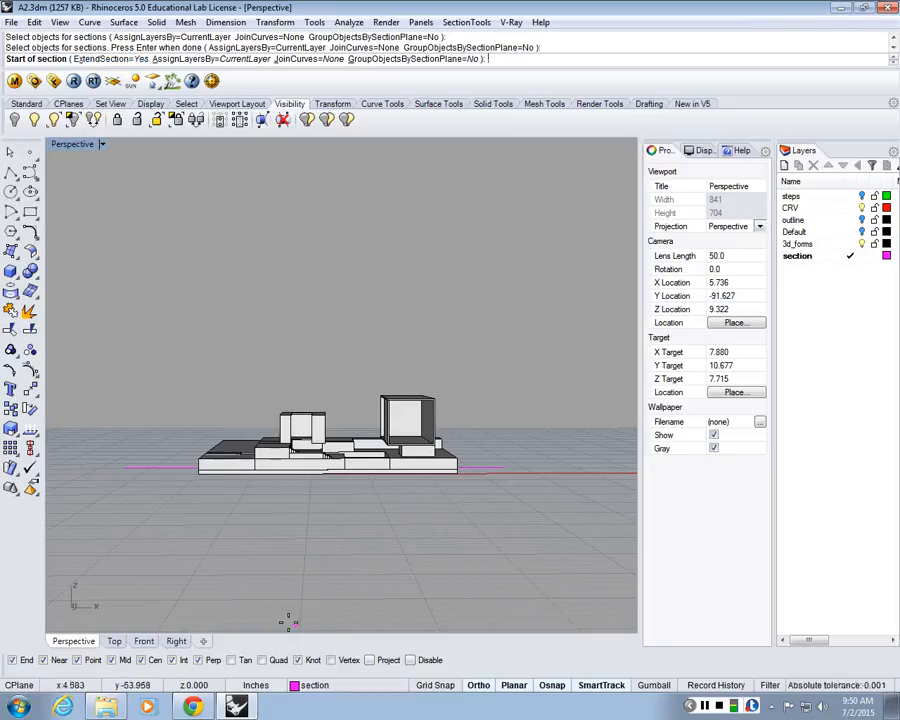
# Step: Cut the section from one end of the magenta section line to the other, finish the command and deselect the resulting curves
pyautogui.moveTo(288, 622); pyautogui.dragTo(131, 607, button='right')
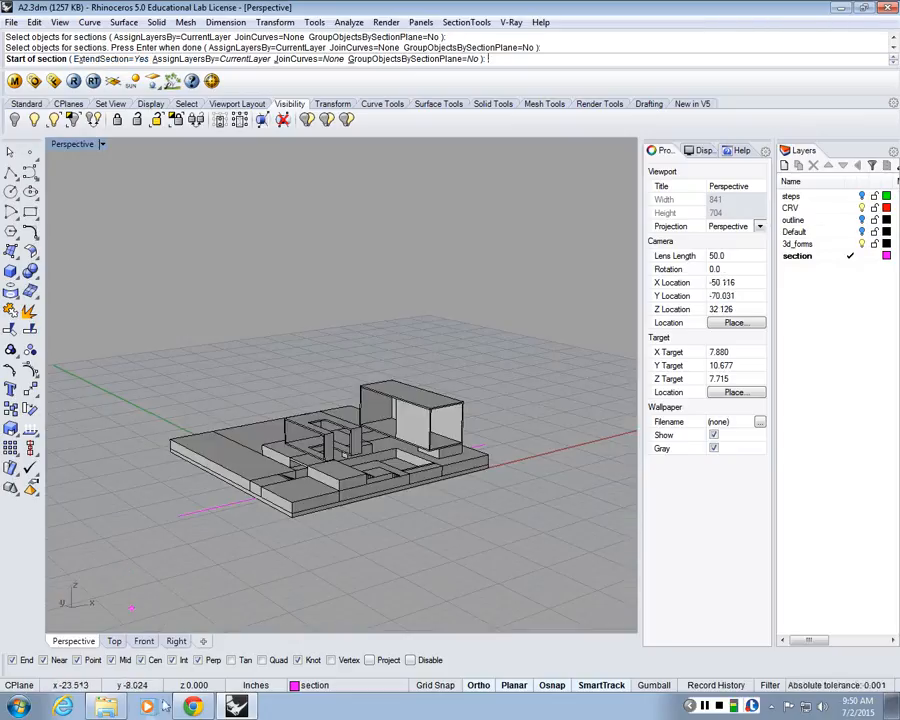
pyautogui.click(183, 515)
pyautogui.moveTo(180, 512); pyautogui.dragTo(352, 513, button='right')
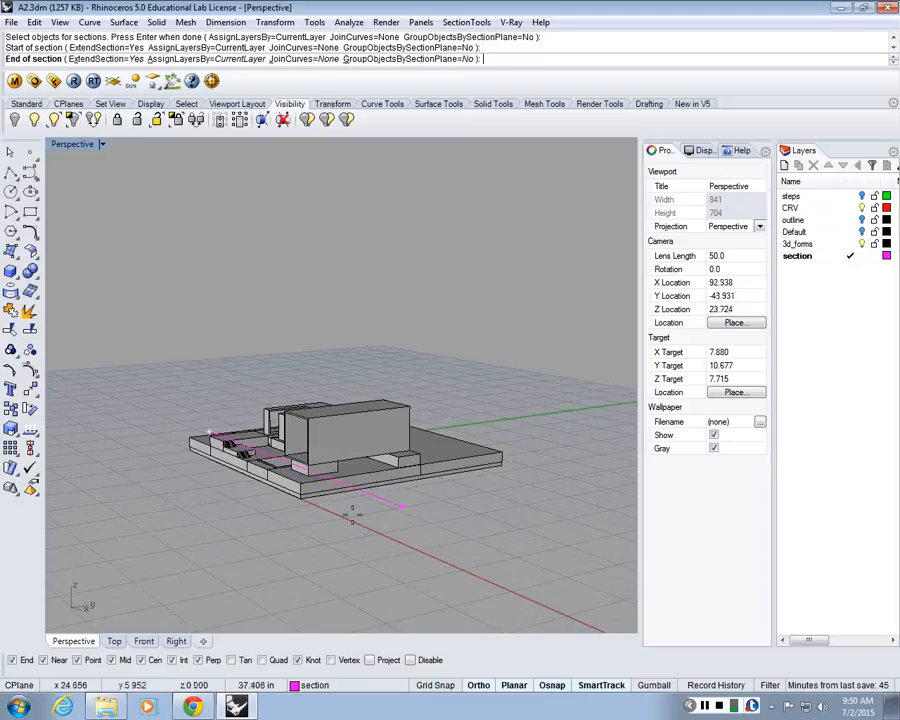
pyautogui.click(397, 501)
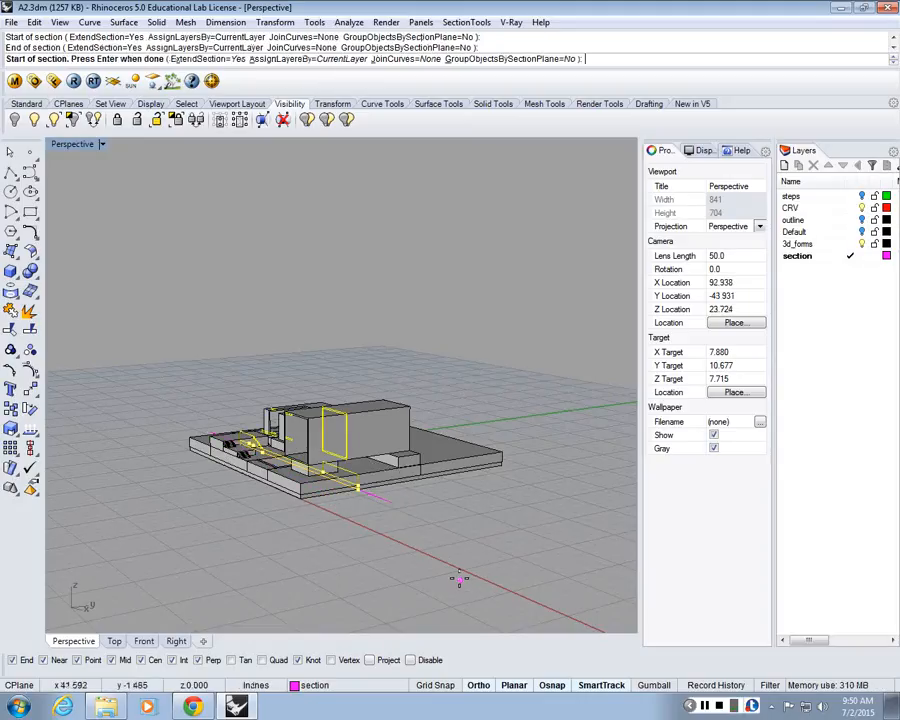
pyautogui.scroll(3, 458, 581)
pyautogui.moveTo(243, 390); pyautogui.dragTo(540, 470, button='right')
pyautogui.rightClick(354, 471)
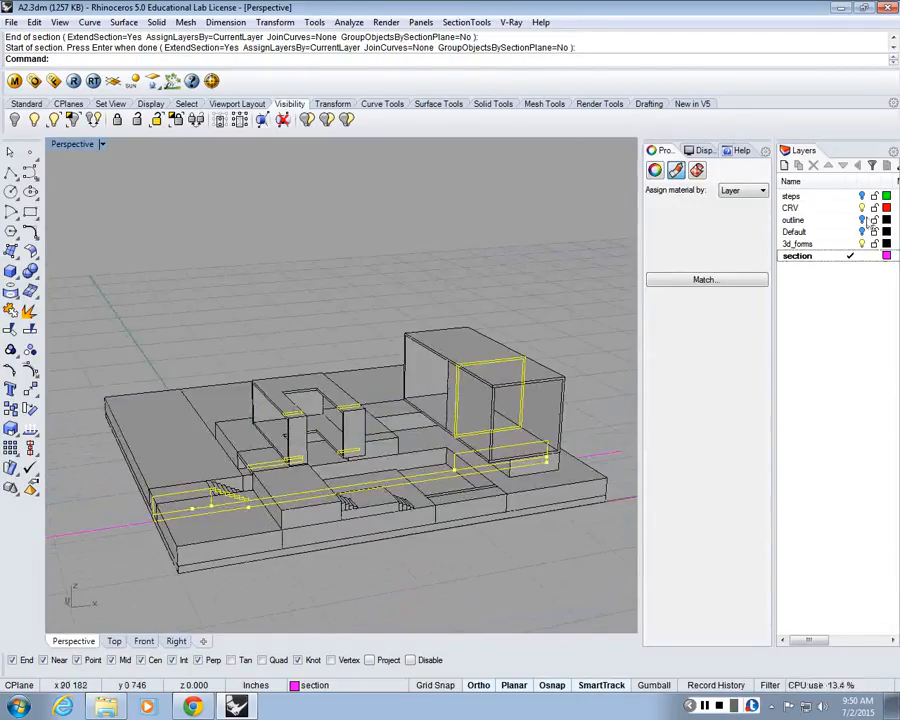
pyautogui.click(541, 571)
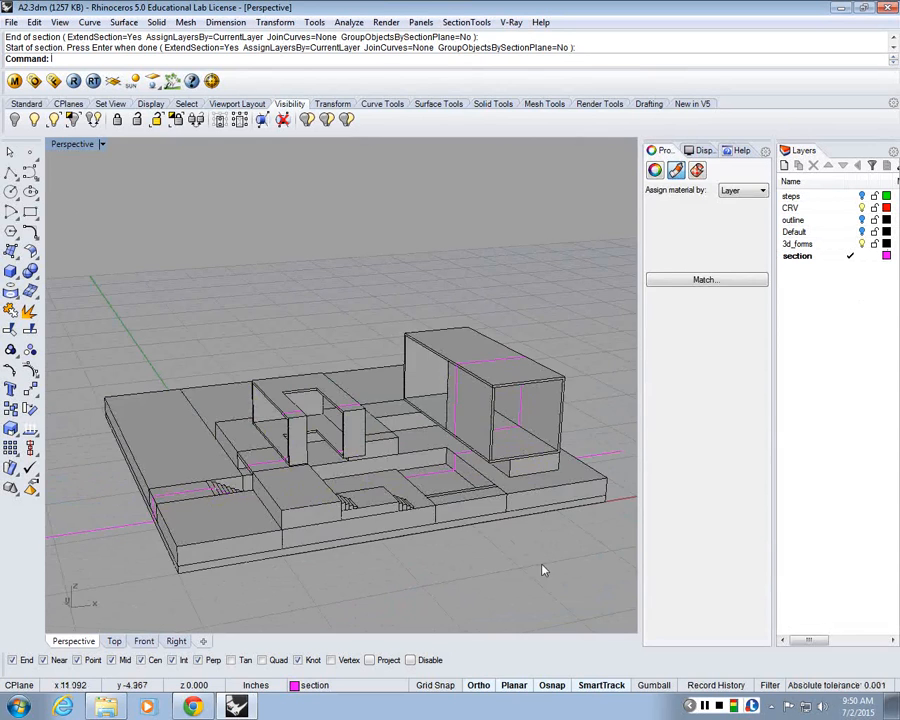
# Step: Create a vertical clipping plane whose base edge spans the magenta section line from end to end, rising well above the building
pyautogui.moveTo(541, 571); pyautogui.dragTo(245, 432, button='right')
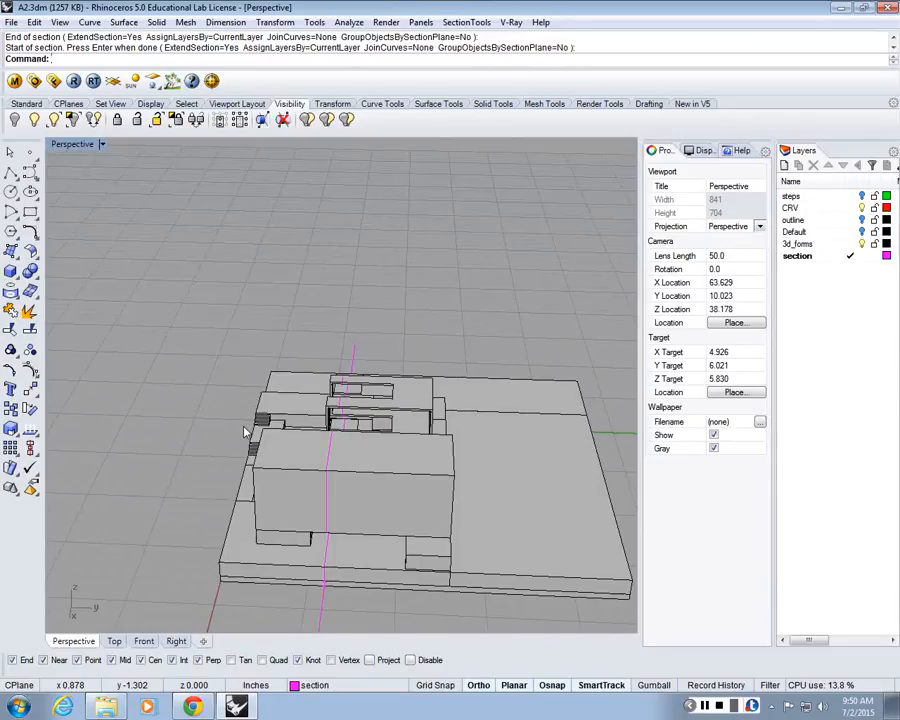
pyautogui.scroll(-5, 321, 333)
pyautogui.scroll(4, 347, 423)
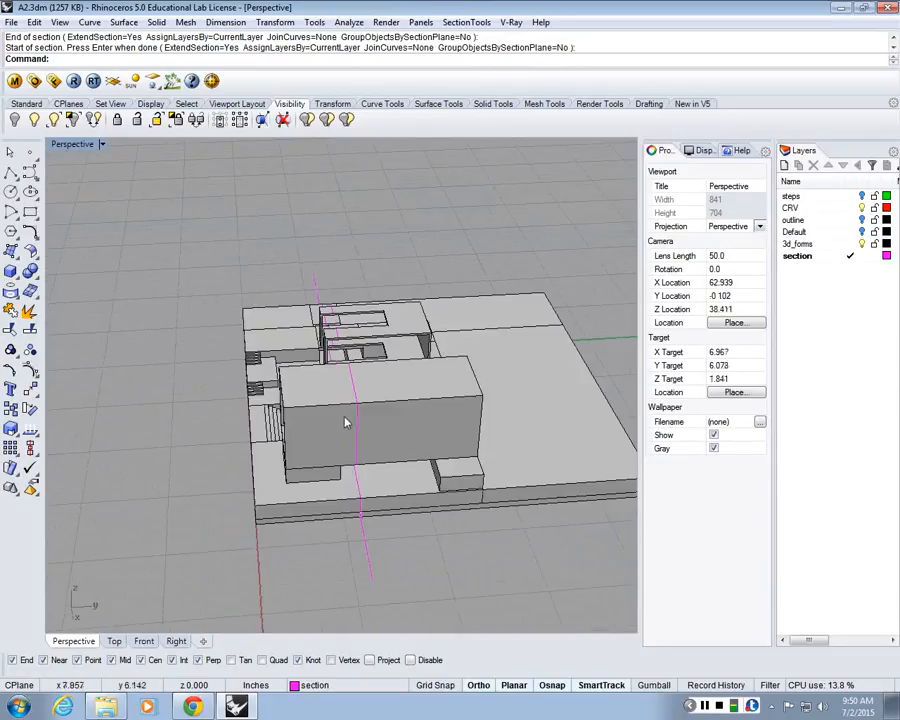
pyautogui.moveTo(370, 487); pyautogui.dragTo(505, 485, button='right')
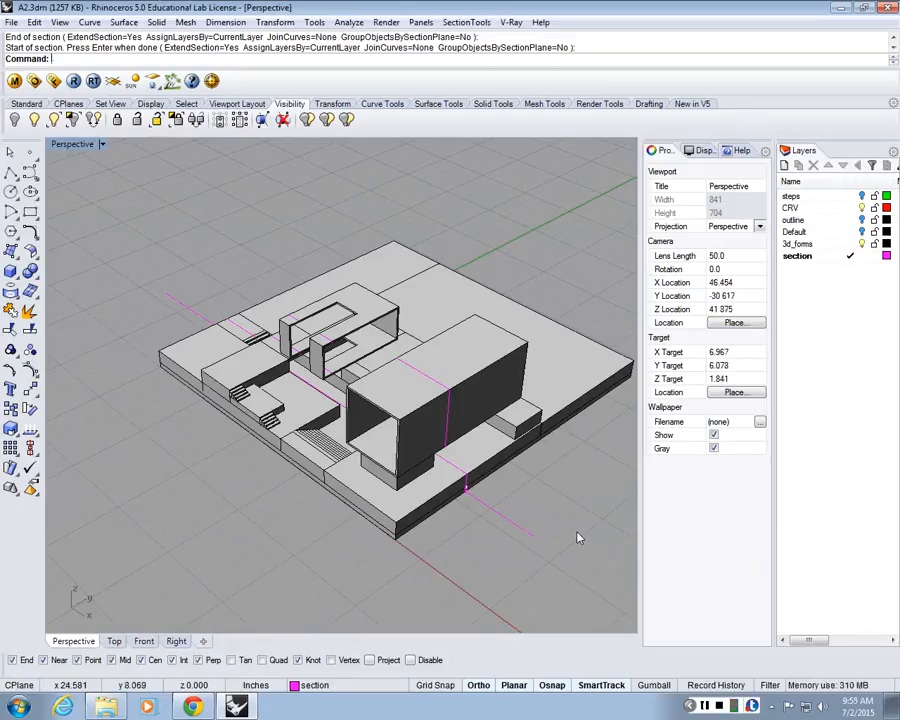
pyautogui.write('ClippingPlane')
pyautogui.press('Return')
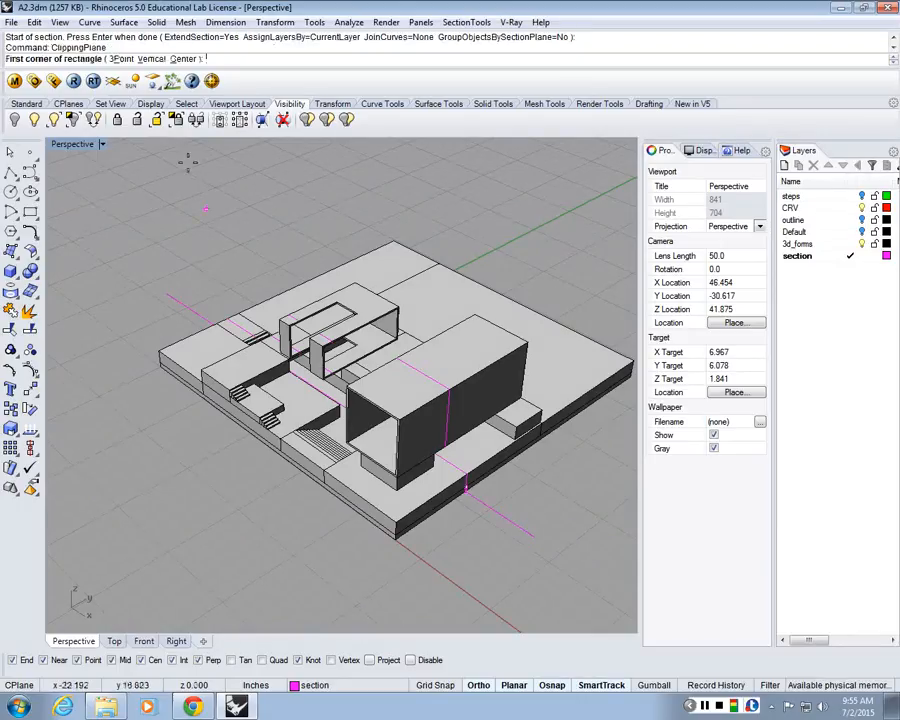
pyautogui.click(150, 59)
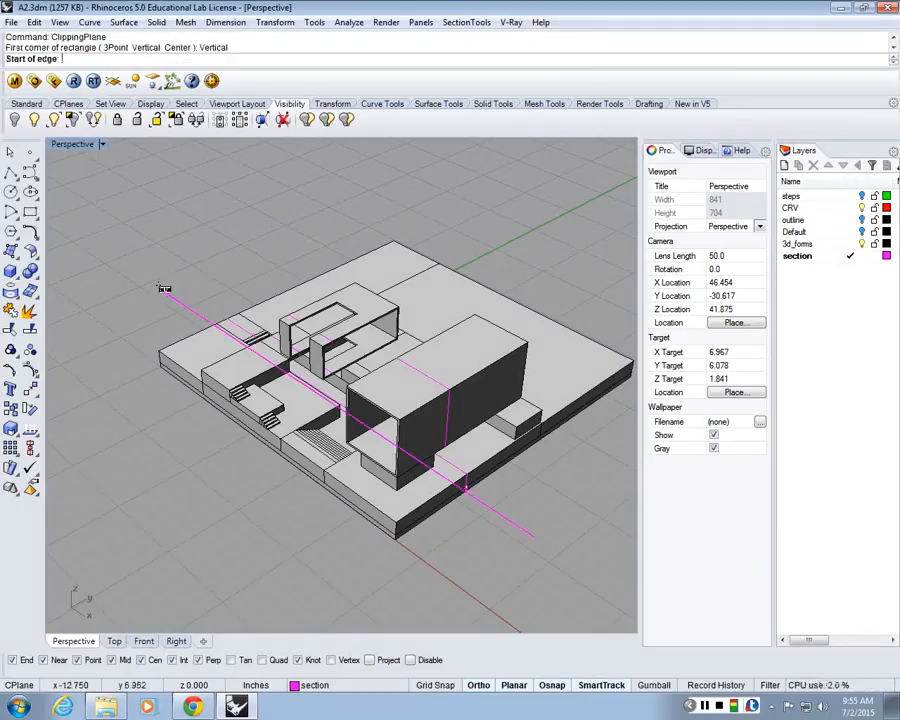
pyautogui.click(166, 293)
pyautogui.click(536, 537)
pyautogui.click(449, 173)
pyautogui.scroll(-5, 449, 173)
pyautogui.moveTo(449, 173); pyautogui.dragTo(505, 314, button='right')
pyautogui.scroll(7, 505, 314)
pyautogui.write('Sec')
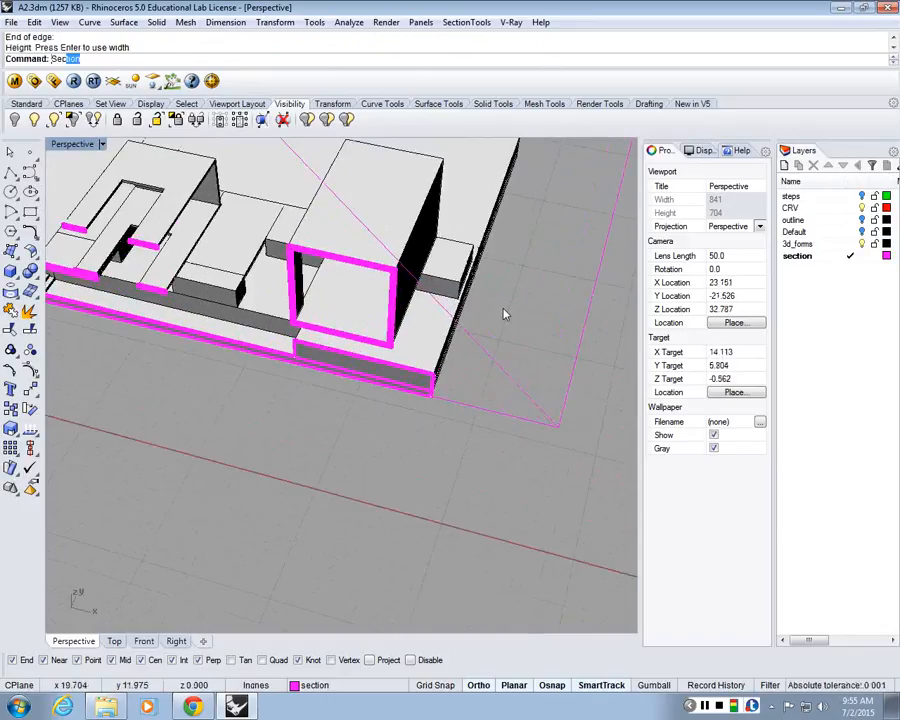
pyautogui.press('Return')
pyautogui.scroll(-5, 498, 317)
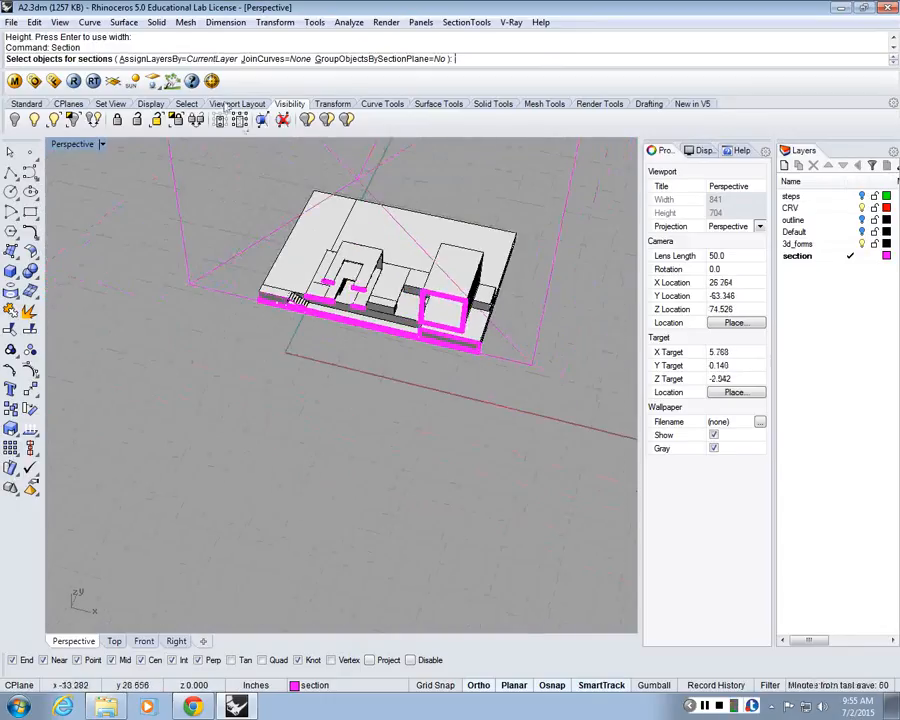
pyautogui.press('Escape')
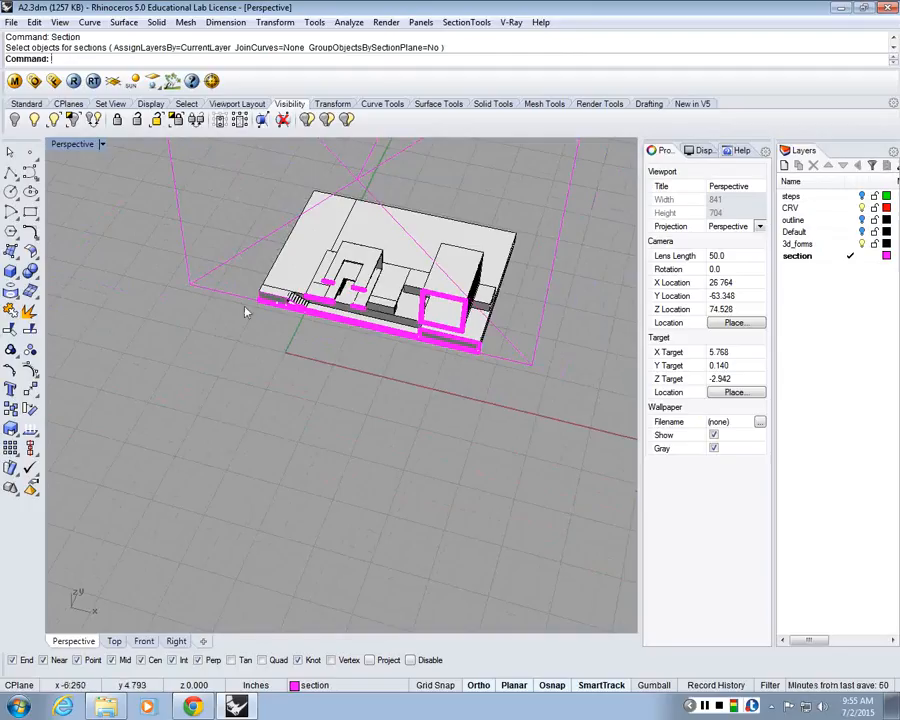
pyautogui.press('Return')
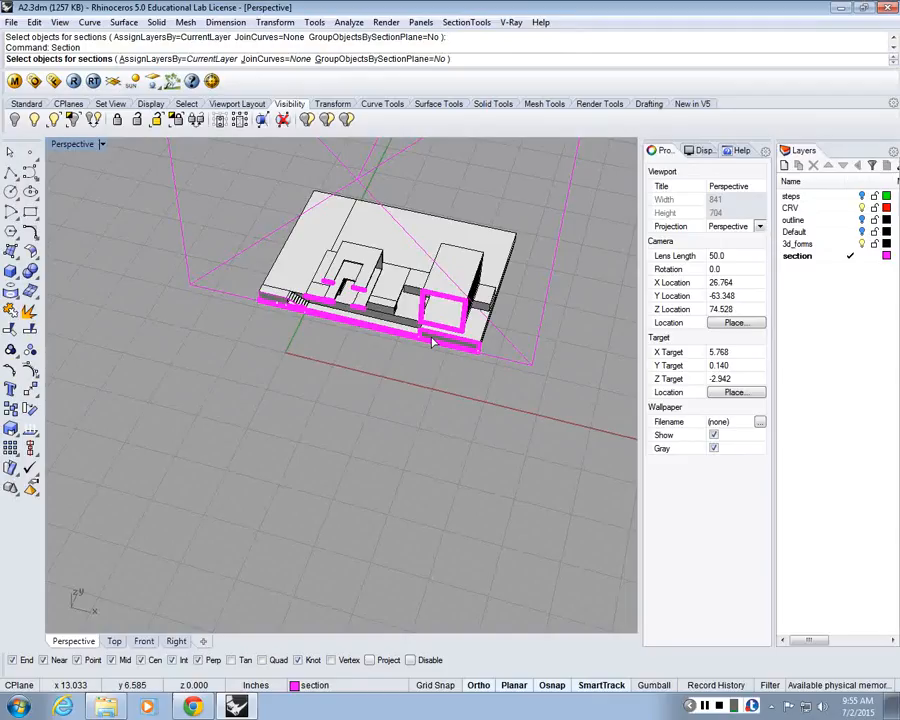
pyautogui.click(524, 357)
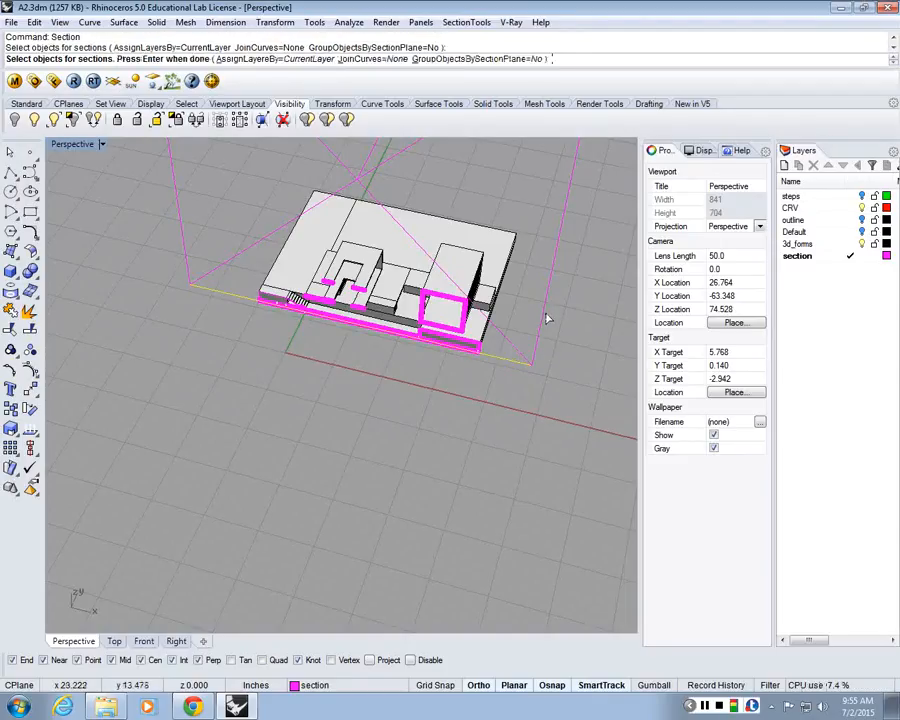
# Step: Select the clipping plane, turn off its clipping of the Perspective view and deselect it
pyautogui.click(547, 318)
pyautogui.press('Return')
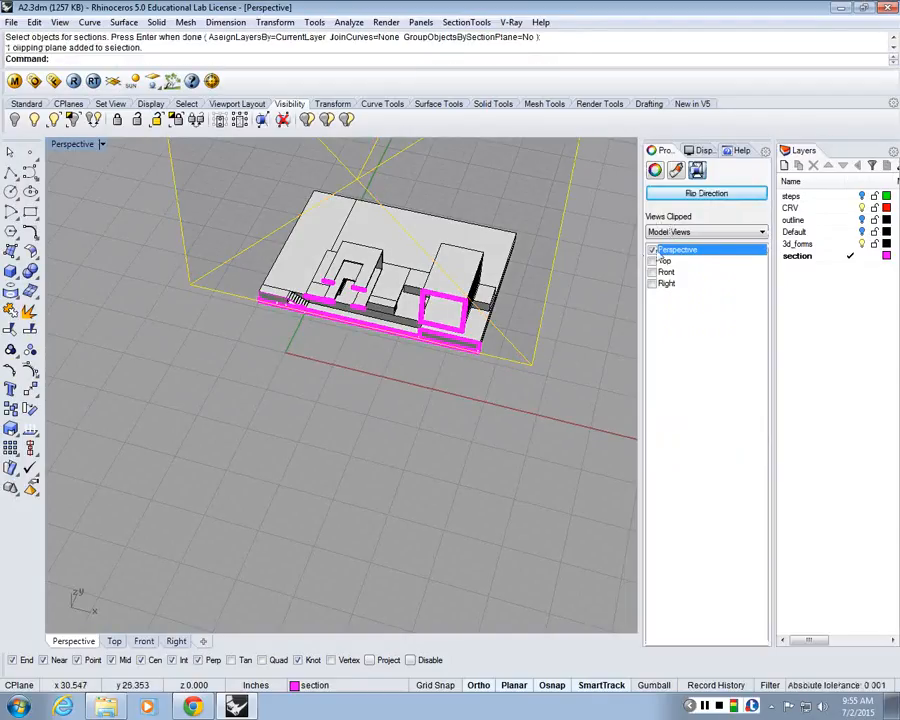
pyautogui.click(651, 250)
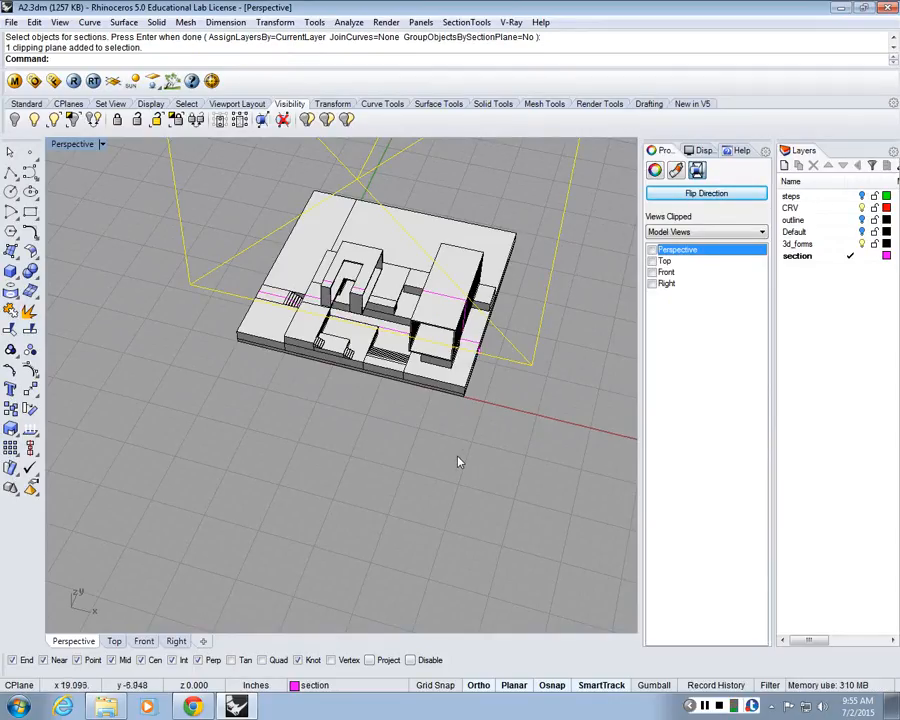
pyautogui.click(101, 523)
pyautogui.moveTo(560, 437); pyautogui.dragTo(498, 381, button='right')
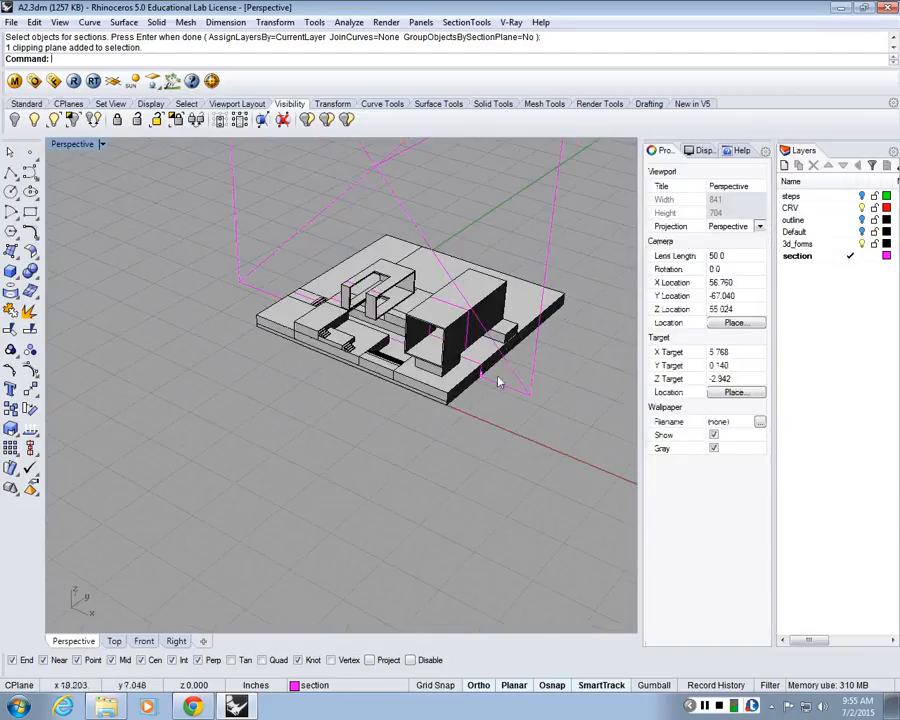
# Step: Turn the clipping plane's effect back on for the Perspective view and clear the selection
pyautogui.click(546, 288)
pyautogui.click(653, 250)
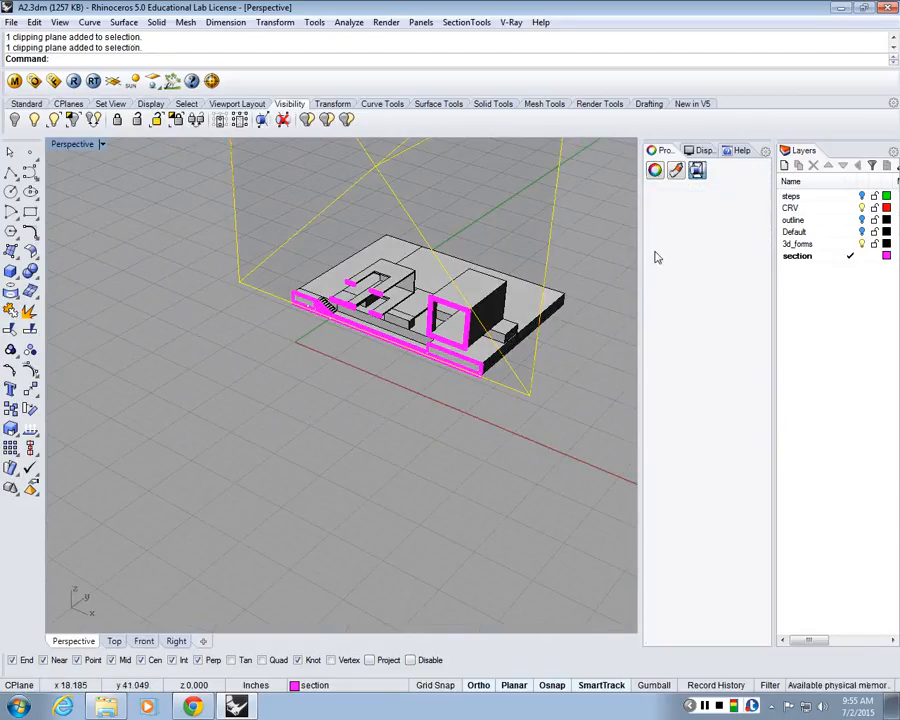
pyautogui.scroll(5, 486, 356)
pyautogui.click(447, 456)
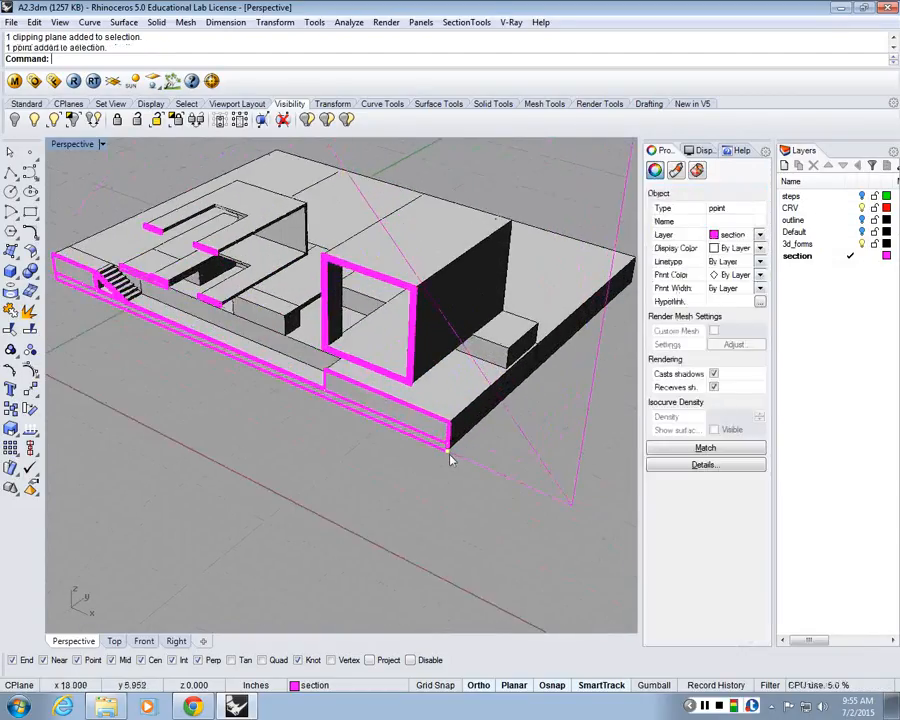
pyautogui.click(440, 456)
pyautogui.press('Escape')
# Step: Switch from the maximized Perspective view to the four-viewport layout
pyautogui.scroll(-12, 468, 474)
pyautogui.moveTo(428, 462); pyautogui.dragTo(352, 408, button='right')
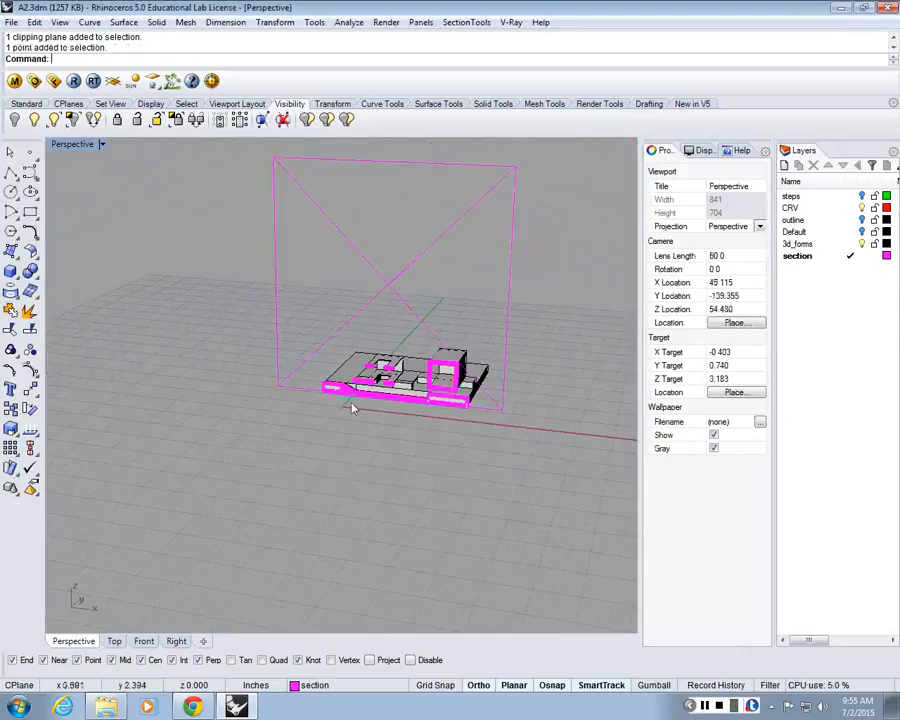
pyautogui.doubleClick(80, 145)
pyautogui.scroll(4, 540, 258)
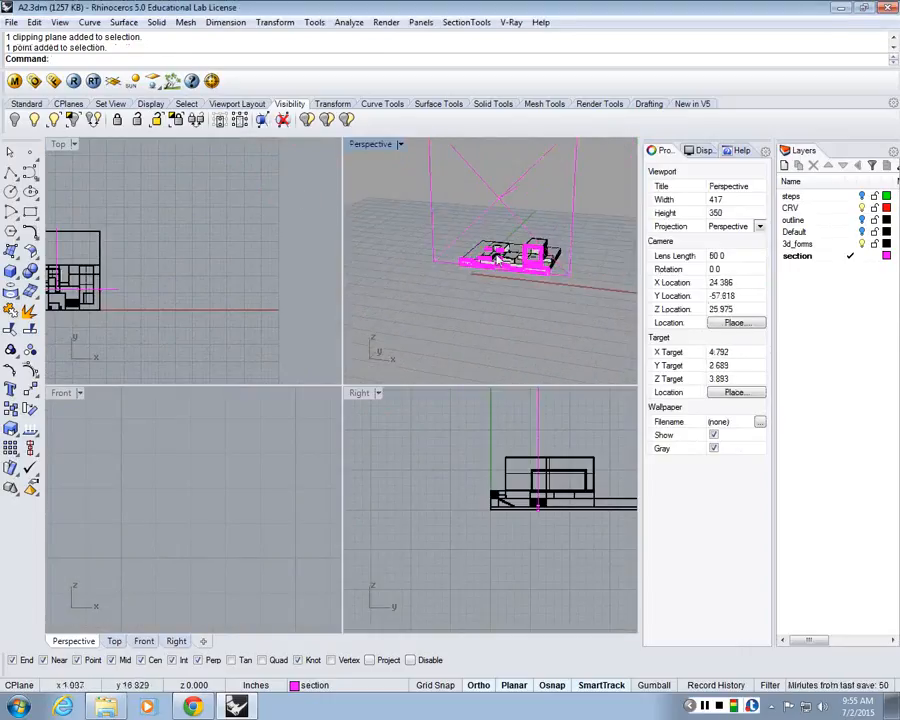
pyautogui.scroll(2, 505, 312)
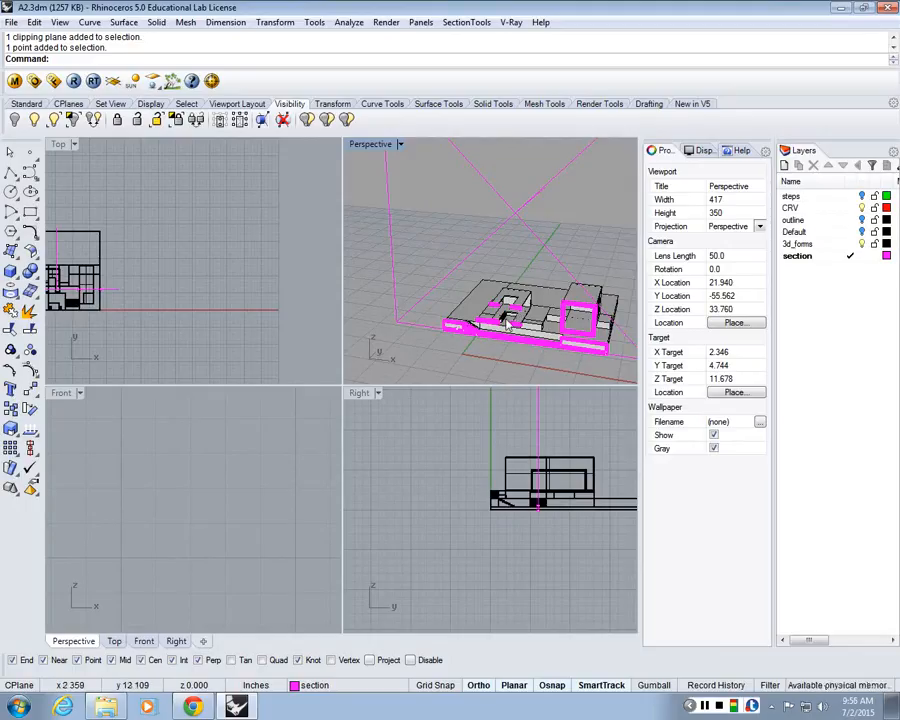
# Step: Make the clipping plane also clip the Front view, working from the Front viewport, and deselect it
pyautogui.click(249, 454)
pyautogui.scroll(-6, 248, 457)
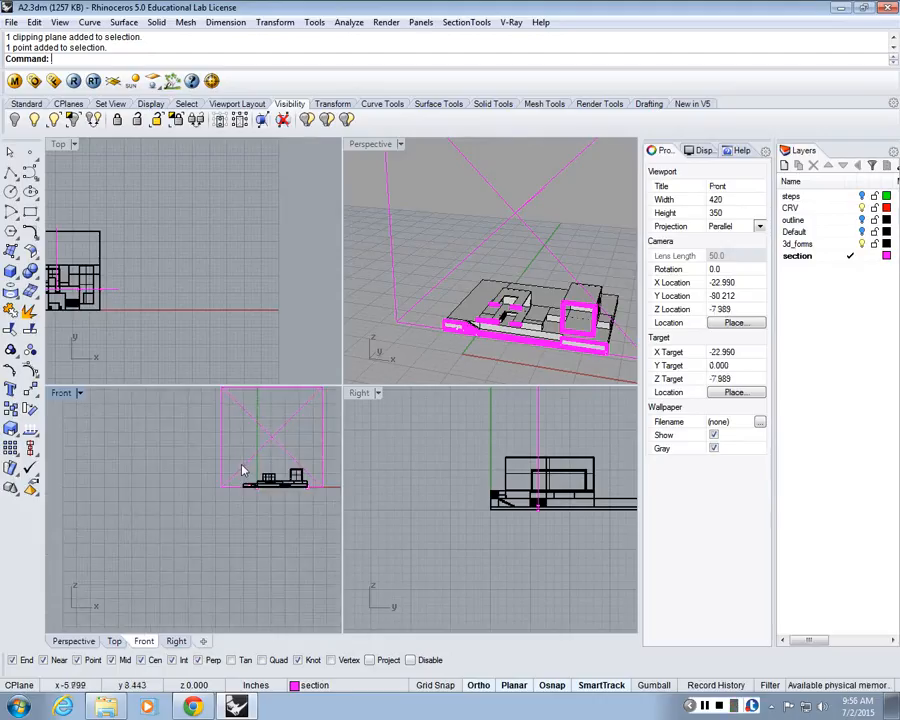
pyautogui.moveTo(237, 463); pyautogui.dragTo(205, 450, button='right')
pyautogui.scroll(6, 237, 456)
pyautogui.moveTo(237, 456); pyautogui.dragTo(169, 484, button='right')
pyautogui.scroll(-2, 230, 441)
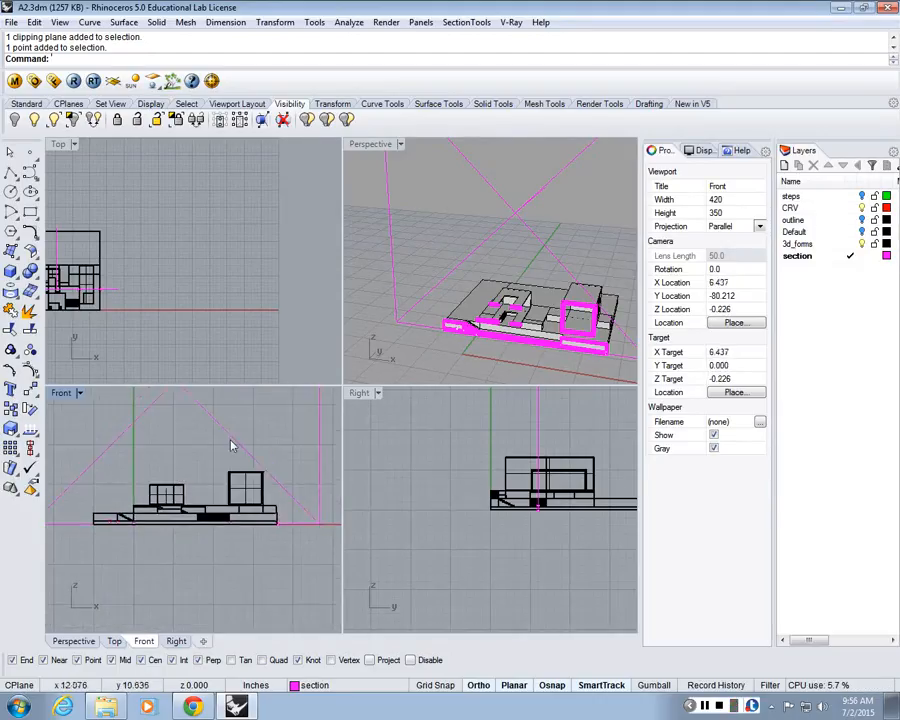
pyautogui.scroll(2, 230, 441)
pyautogui.scroll(-2, 180, 513)
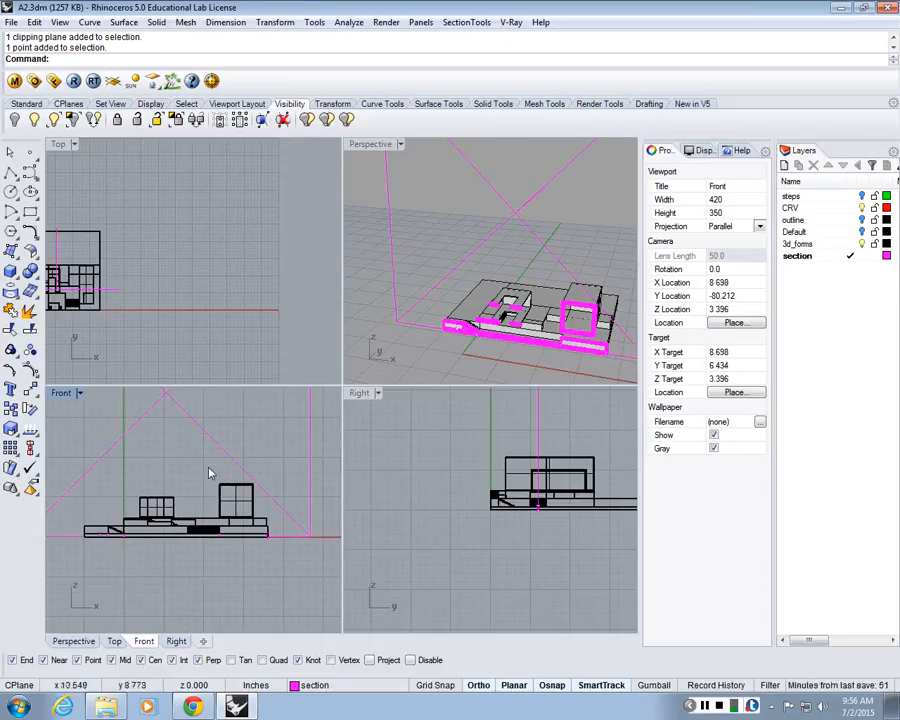
pyautogui.click(196, 420)
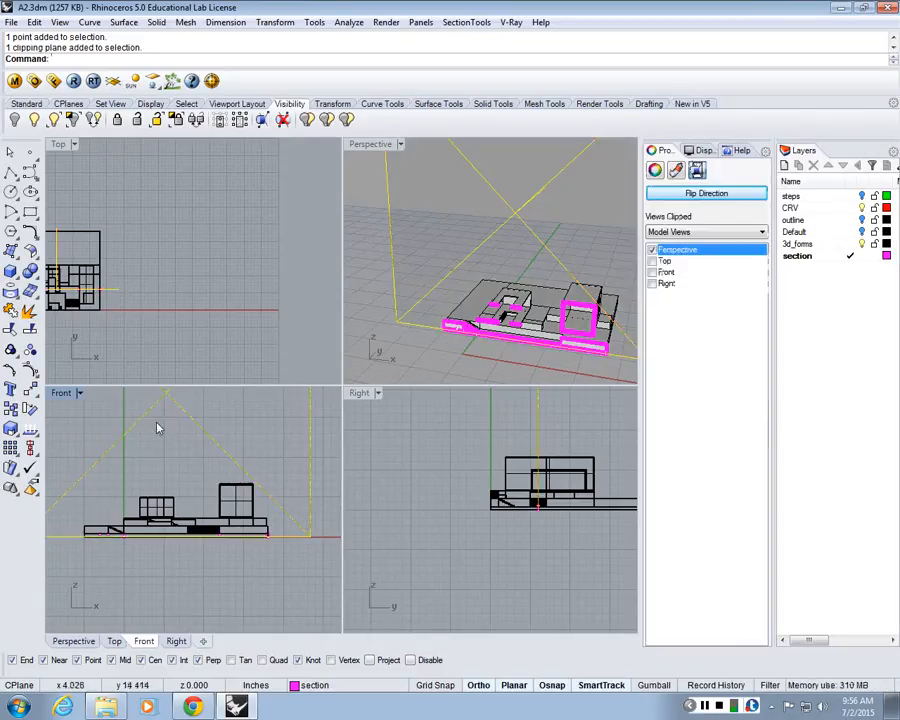
pyautogui.click(652, 272)
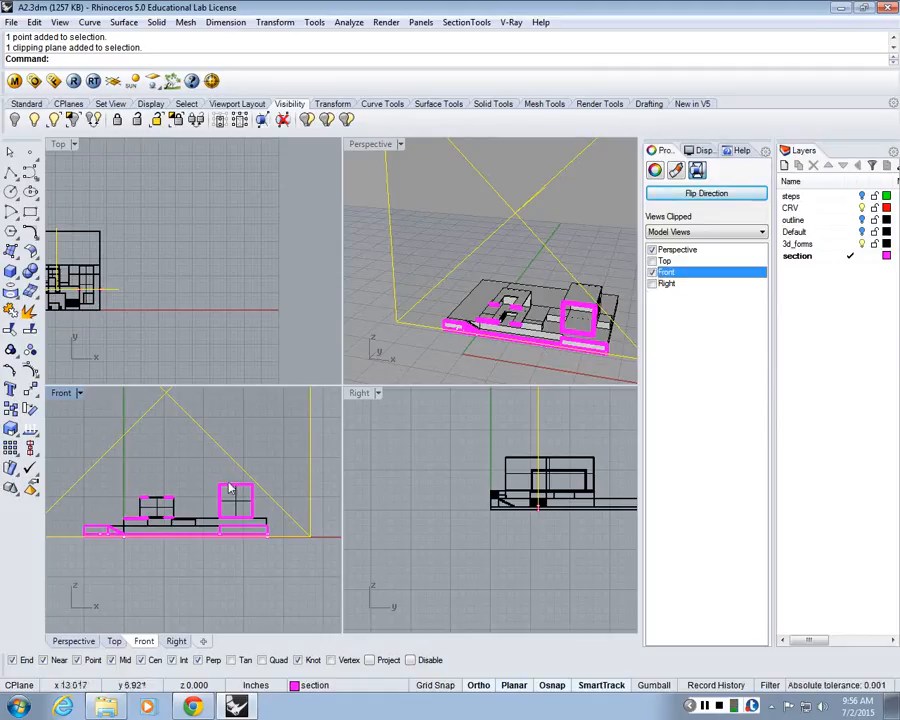
pyautogui.click(186, 476)
# Step: Examine the clipping plane's position relative to the building in the Right and Front viewports
pyautogui.scroll(-6, 544, 461)
pyautogui.moveTo(544, 461); pyautogui.dragTo(547, 568, button='right')
pyautogui.scroll(3, 540, 530)
pyautogui.scroll(-2, 515, 482)
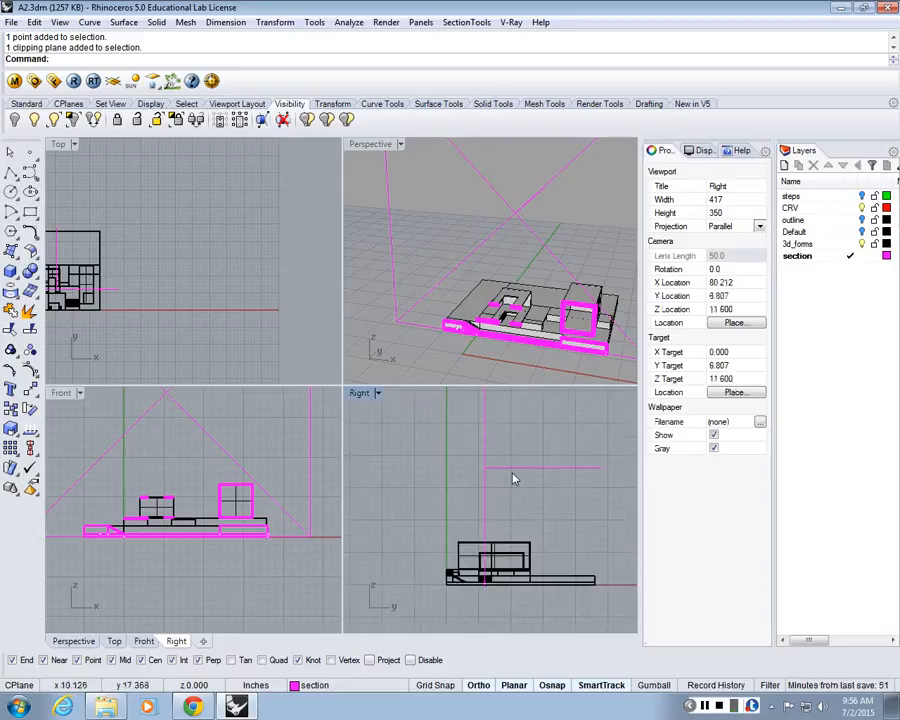
pyautogui.click(238, 464)
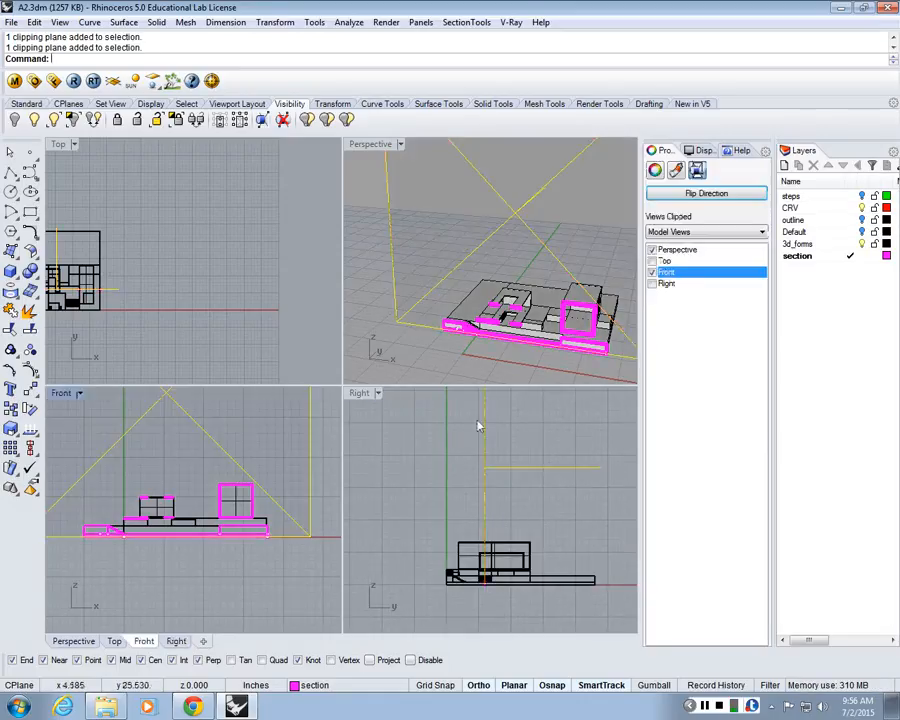
pyautogui.click(226, 524)
pyautogui.scroll(4, 226, 524)
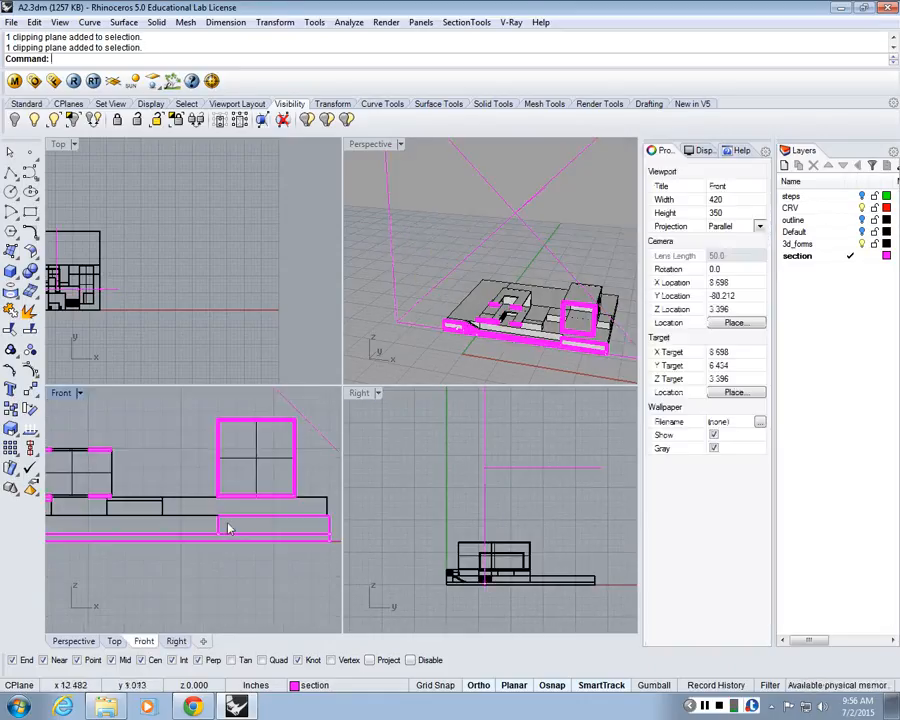
pyautogui.scroll(-5, 240, 506)
# Step: Maximize the Front viewport and frame the whole clipped building in it
pyautogui.doubleClick(61, 392)
pyautogui.moveTo(372, 382); pyautogui.dragTo(372, 422, button='right')
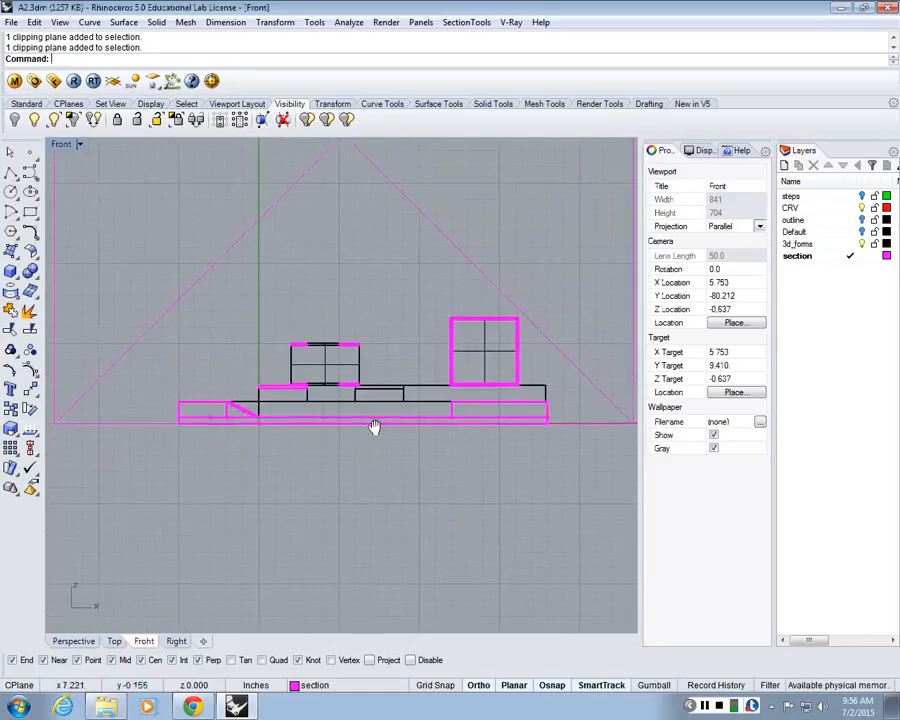
pyautogui.scroll(2, 326, 314)
pyautogui.scroll(-2, 324, 318)
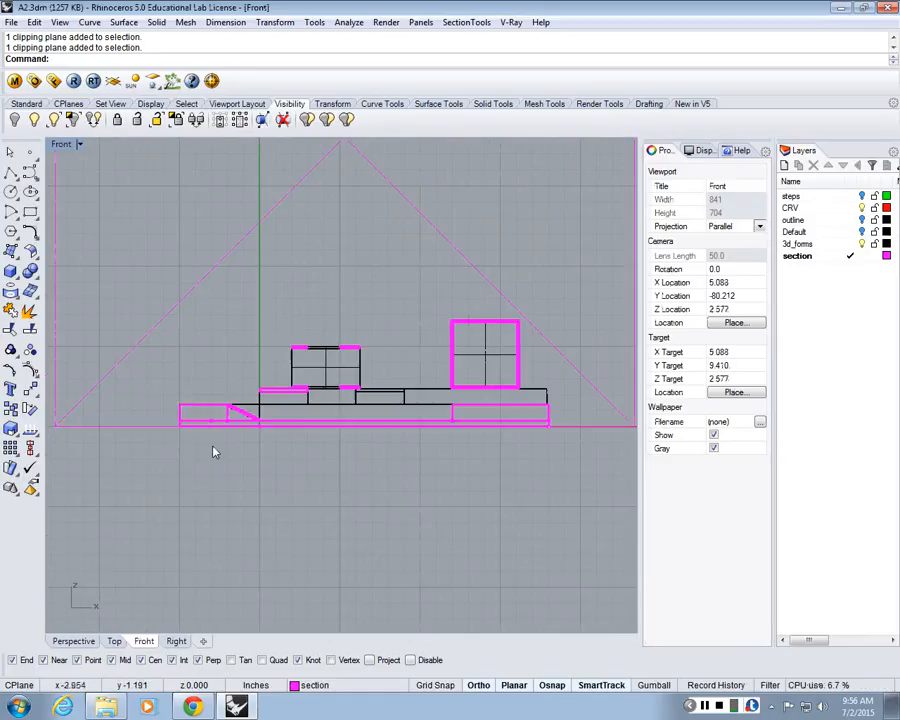
pyautogui.scroll(-2, 452, 352)
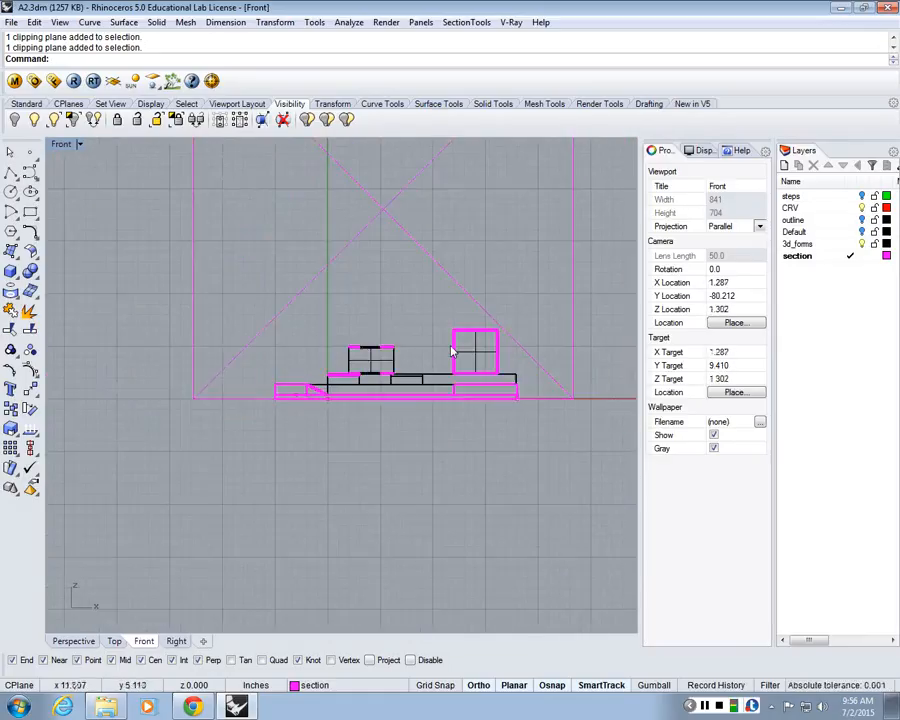
pyautogui.scroll(3, 450, 334)
pyautogui.scroll(-2, 495, 385)
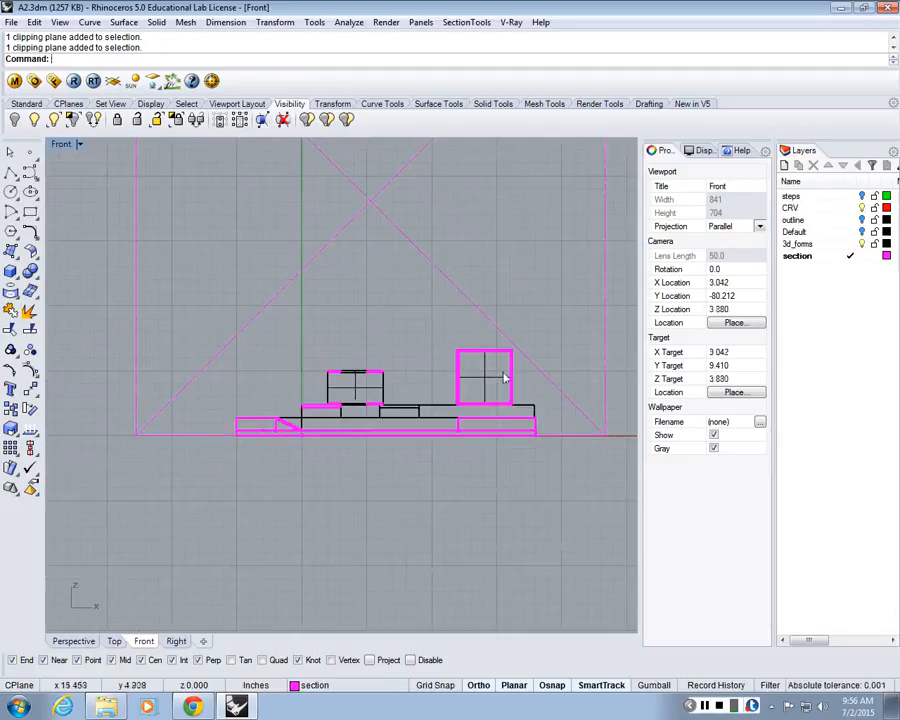
pyautogui.scroll(1, 412, 386)
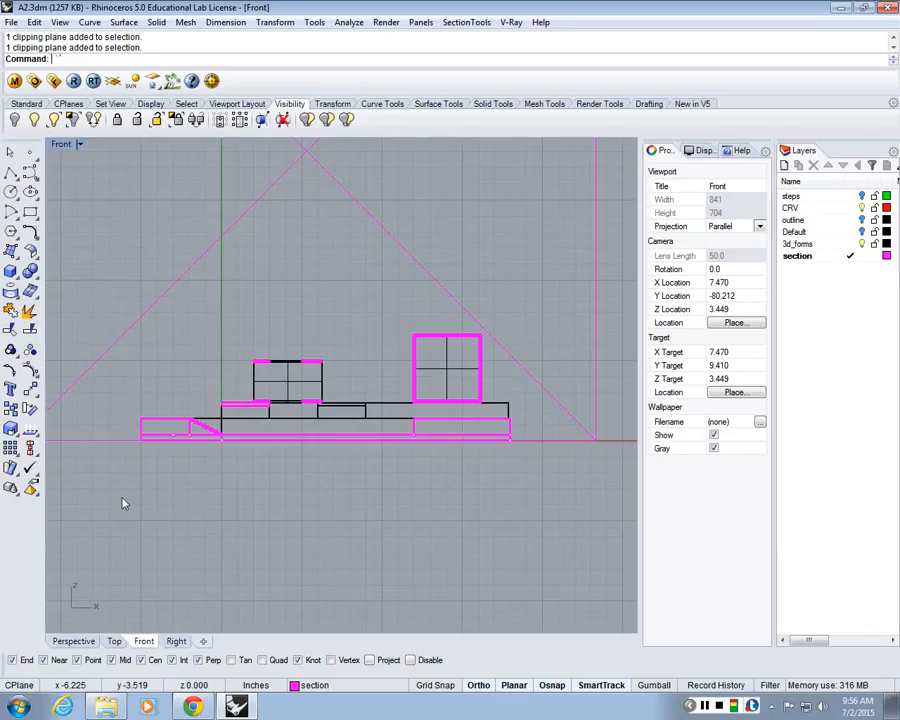
# Step: Run Make2D on the building and section curves in the Front view, using the Current View layout and maintaining source layers
pyautogui.moveTo(122, 503)
pyautogui.mouseDown()
pyautogui.moveTo(594, 233)
pyautogui.moveTo(580, 229)
pyautogui.mouseUp()
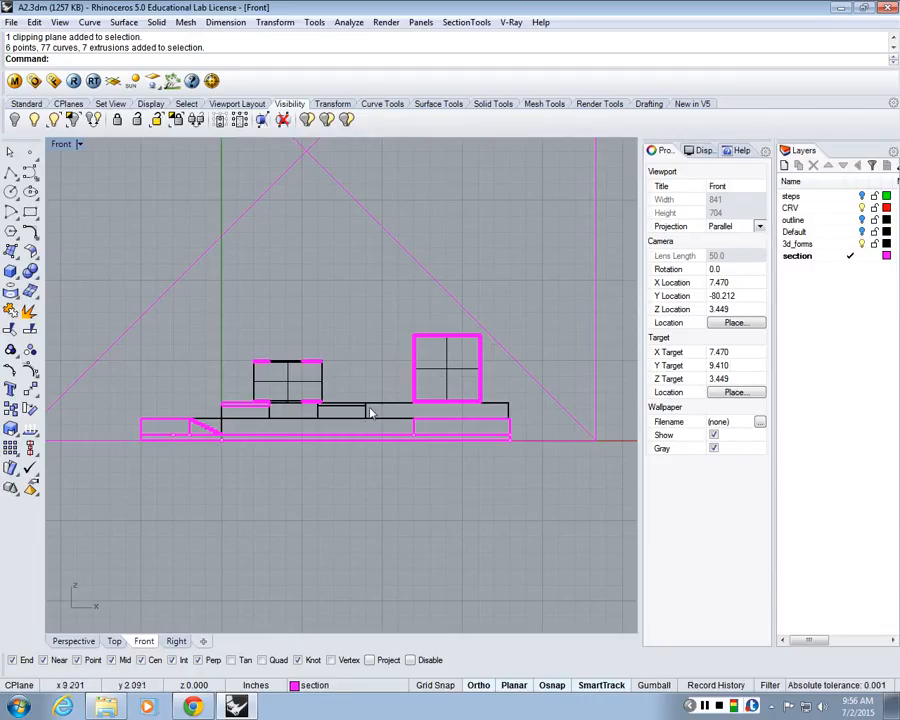
pyautogui.write('Mak')
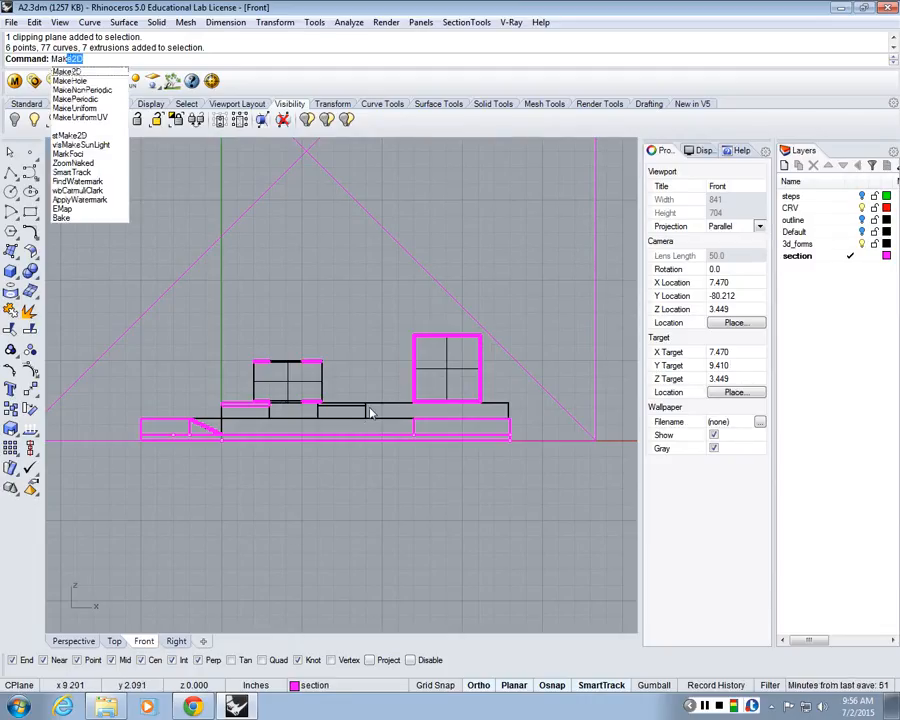
pyautogui.press('Return')
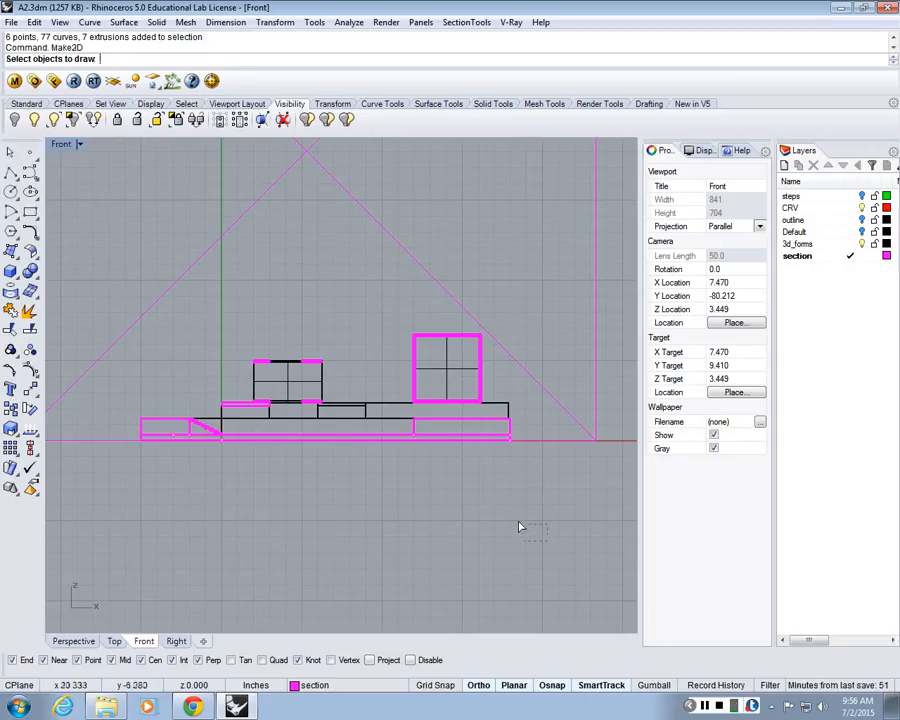
pyautogui.moveTo(415, 438); pyautogui.dragTo(92, 217)
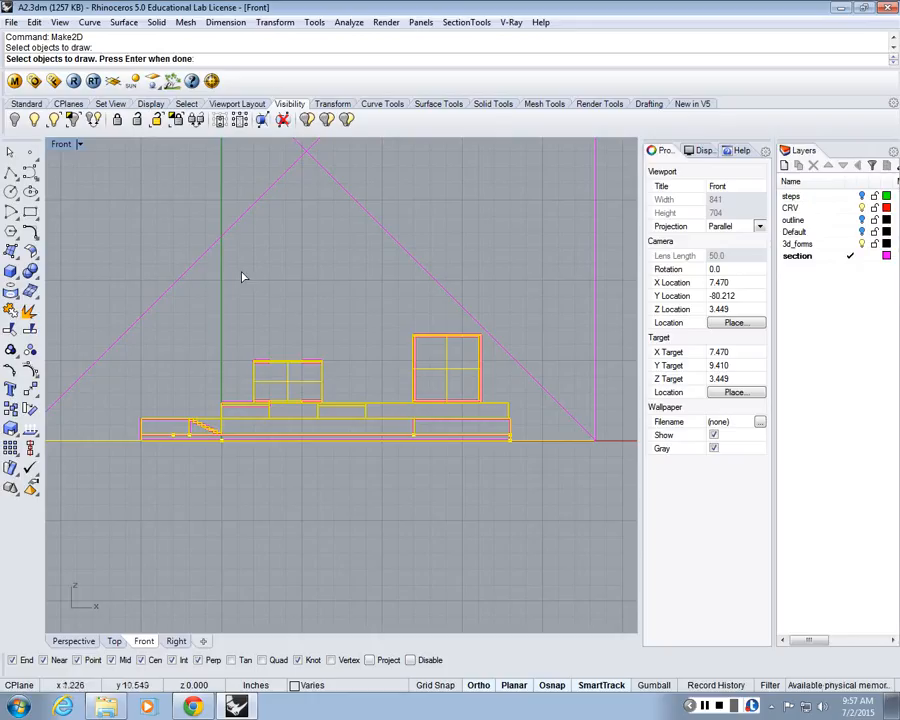
pyautogui.press('Return')
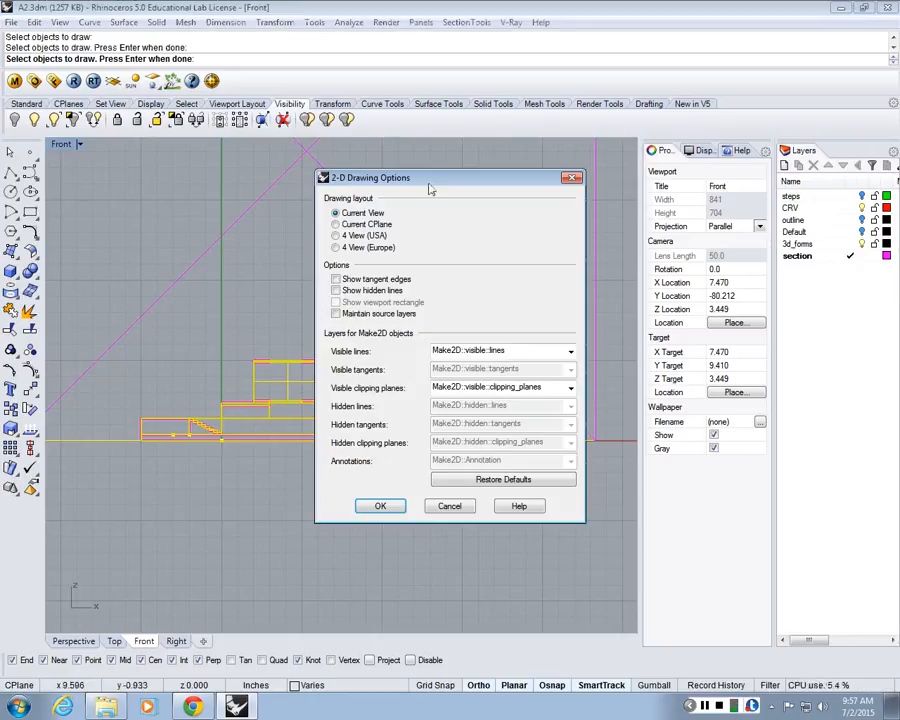
pyautogui.moveTo(424, 187)
pyautogui.mouseDown()
pyautogui.moveTo(660, 144)
pyautogui.moveTo(600, 70)
pyautogui.moveTo(625, 66)
pyautogui.mouseUp()
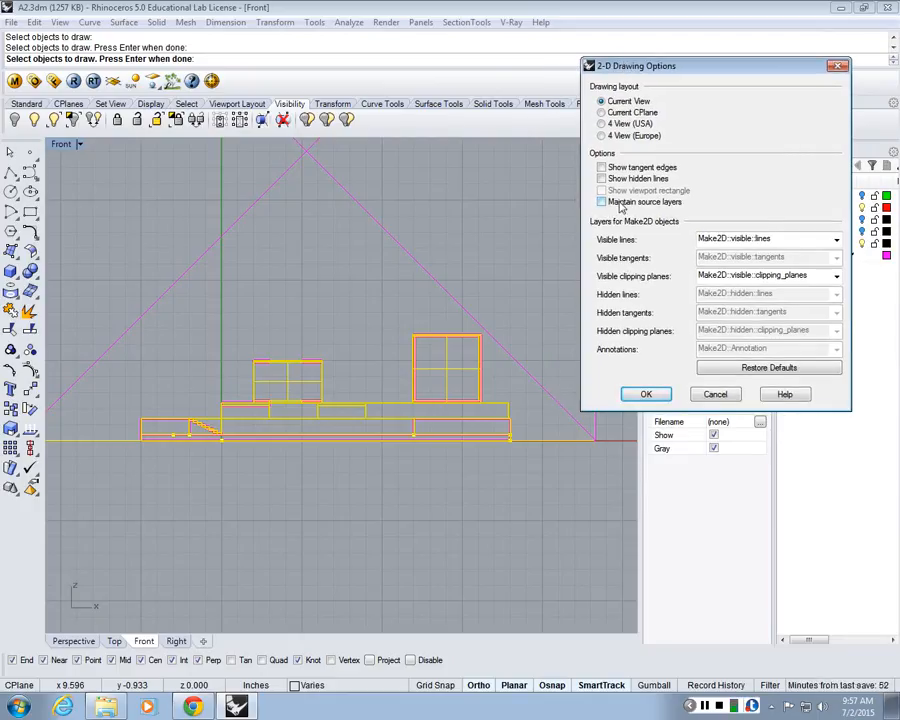
pyautogui.click(608, 202)
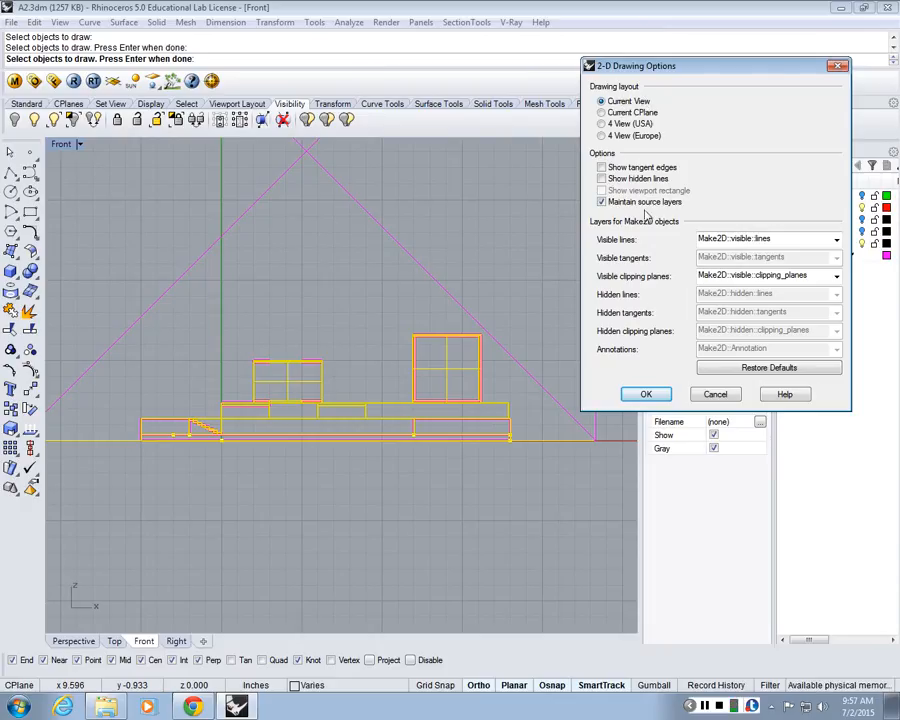
pyautogui.click(647, 395)
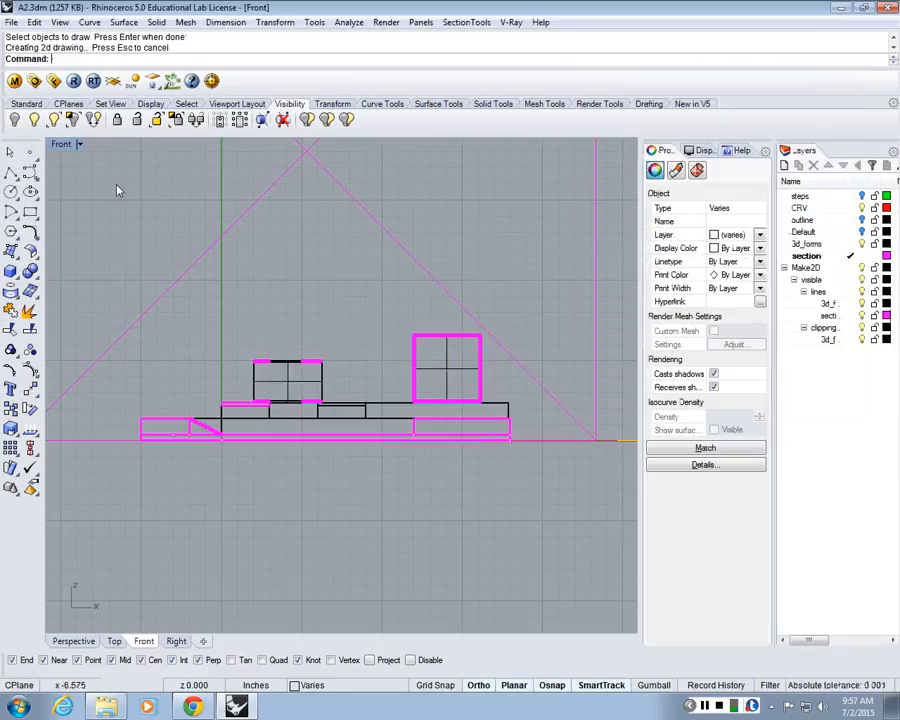
# Step: Locate the new 2D drawing and maximize the Top viewport, keeping the drawing selected
pyautogui.scroll(-8, 387, 353)
pyautogui.scroll(6, 430, 378)
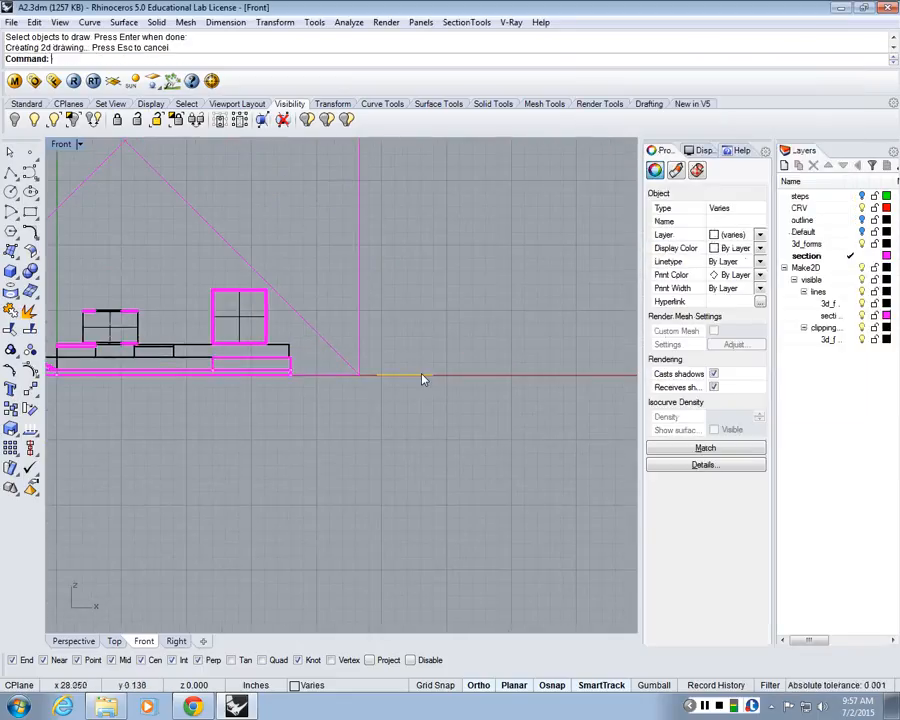
pyautogui.doubleClick(64, 146)
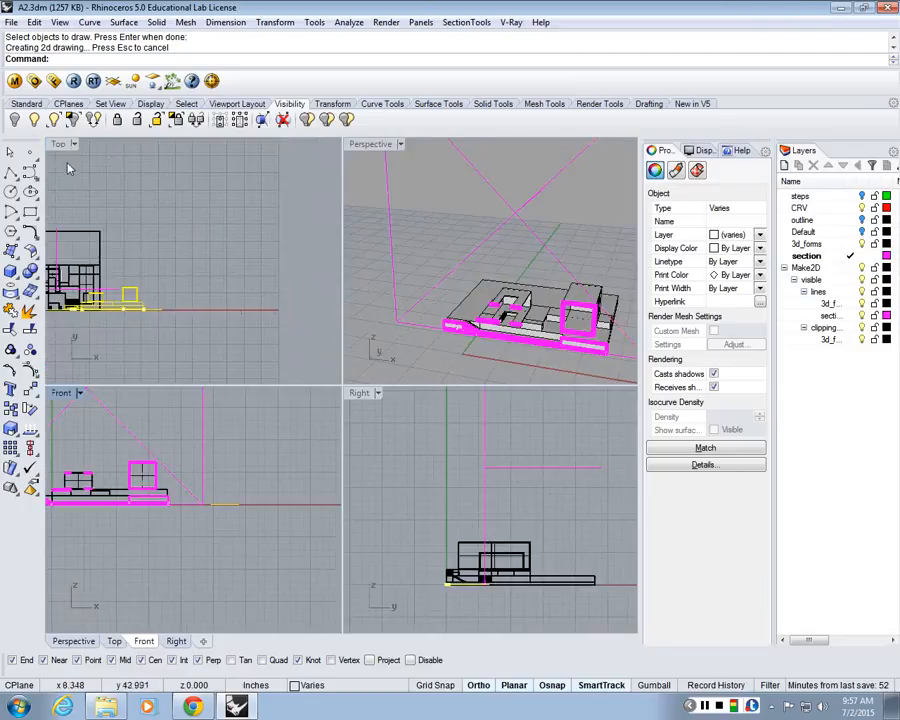
pyautogui.scroll(3, 80, 200)
pyautogui.doubleClick(58, 144)
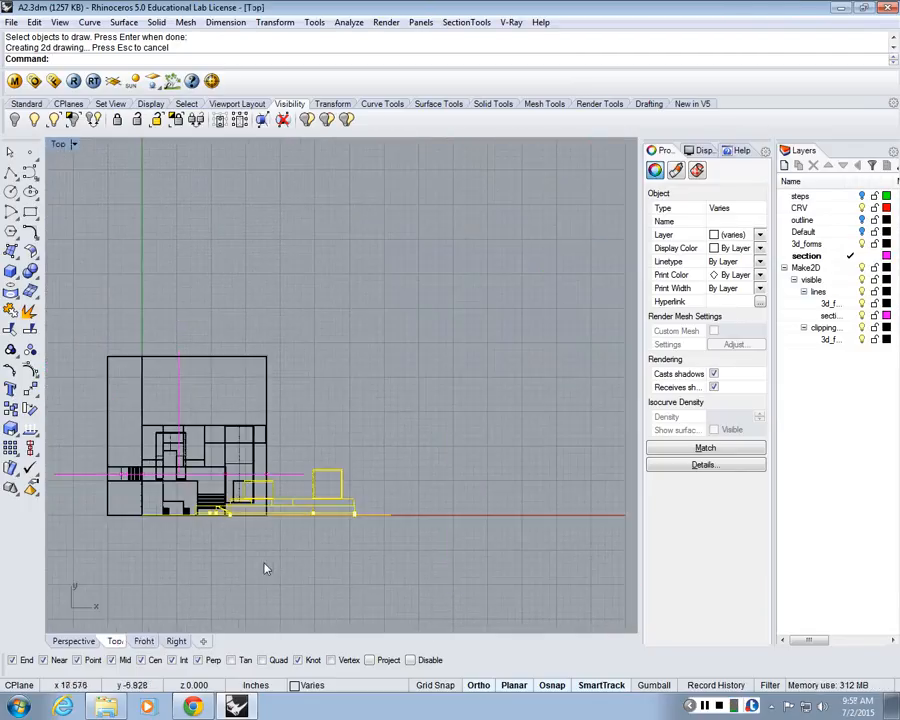
# Step: Move the 2D drawing about 27 inches along X, clear of the building plan, and deselect it
pyautogui.scroll(2, 220, 505)
pyautogui.scroll(2, 220, 505)
pyautogui.scroll(-3, 305, 506)
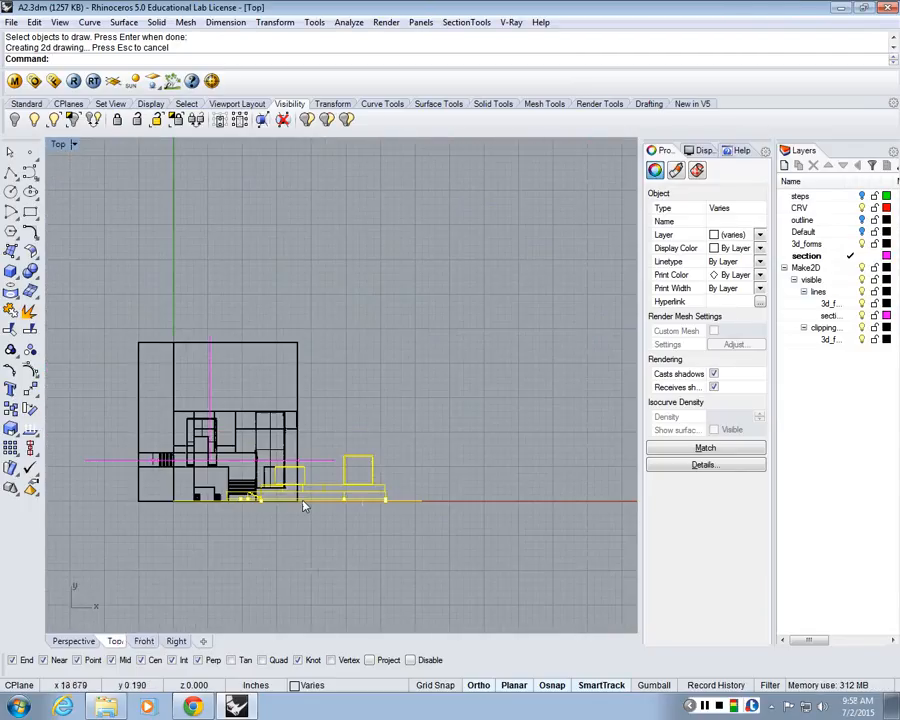
pyautogui.write('m')
pyautogui.press('Return')
pyautogui.click(274, 533)
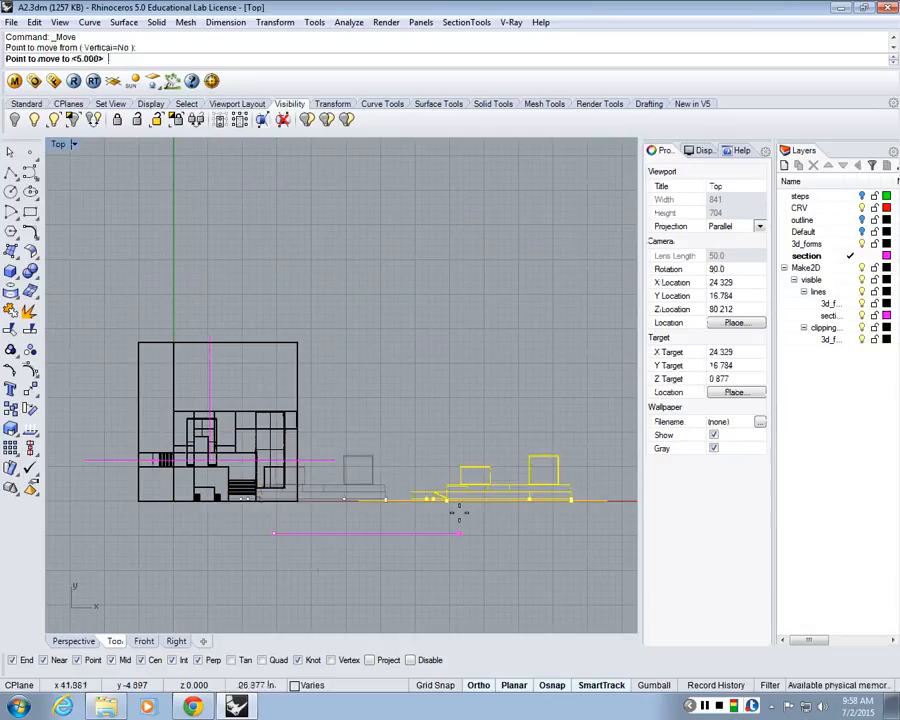
pyautogui.click(459, 513)
pyautogui.press('Escape')
# Step: Examine the linework of the 2D drawing up close, checking individual curves around the stairs and the lower block
pyautogui.scroll(6, 505, 504)
pyautogui.moveTo(516, 496); pyautogui.dragTo(382, 474, button='right')
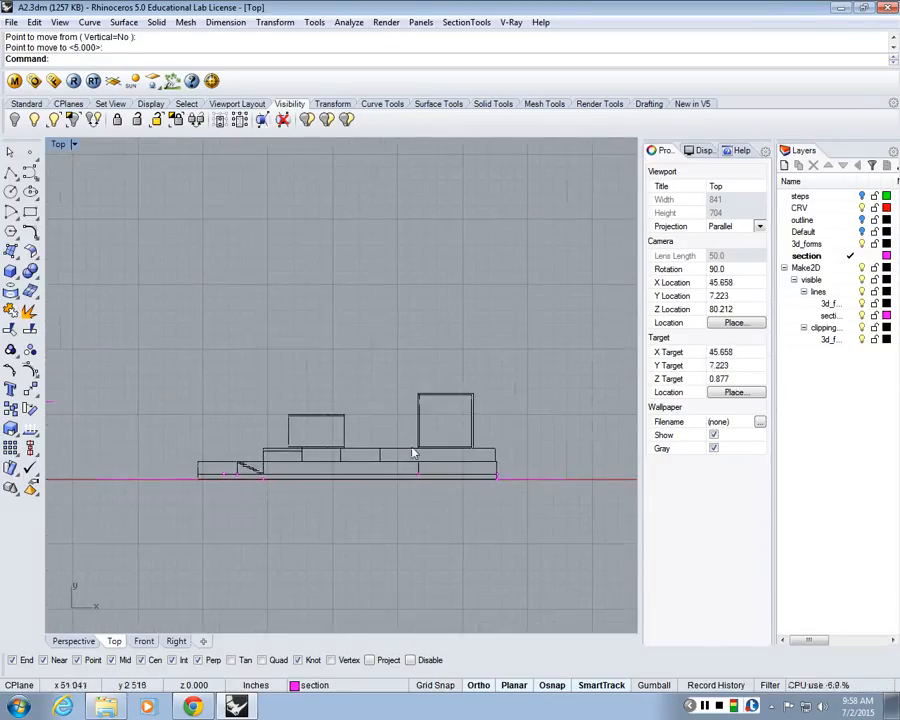
pyautogui.scroll(4, 413, 451)
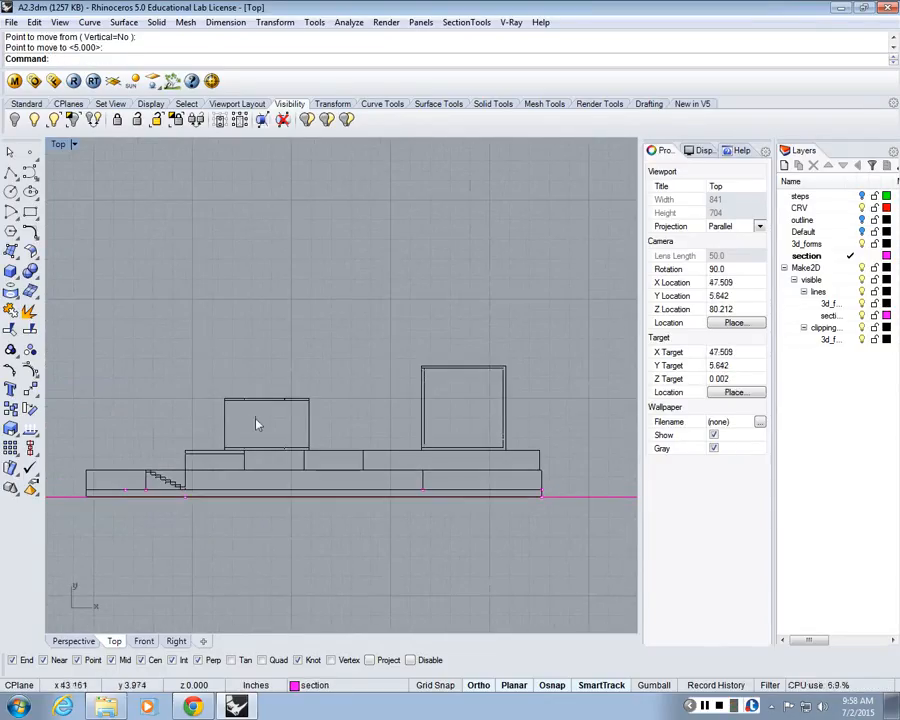
pyautogui.scroll(-3, 333, 424)
pyautogui.scroll(5, 289, 451)
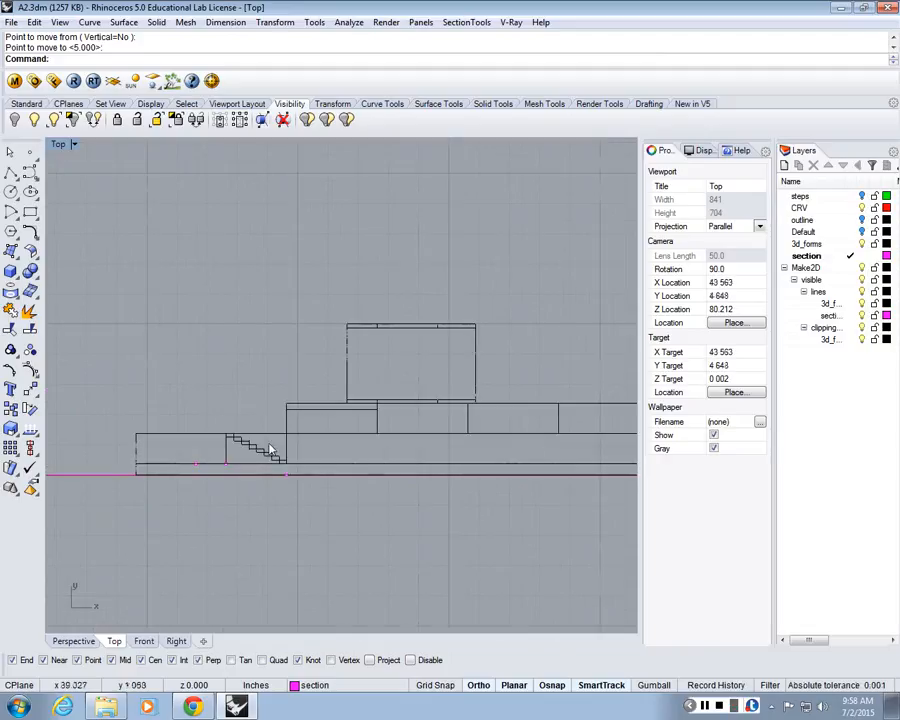
pyautogui.click(188, 438)
pyautogui.click(286, 407)
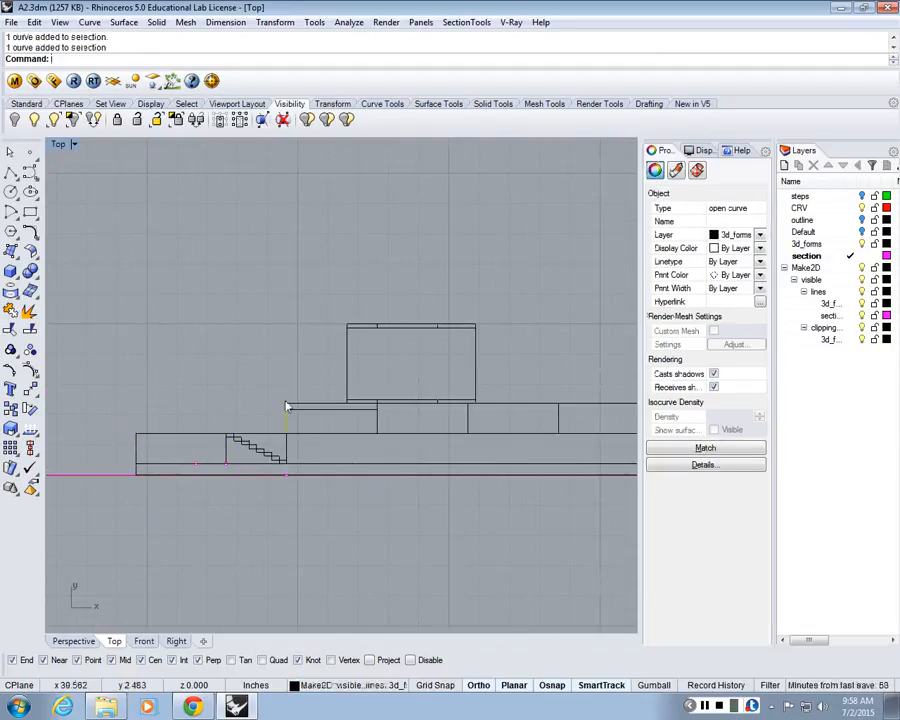
pyautogui.click(287, 371)
pyautogui.scroll(-6, 333, 339)
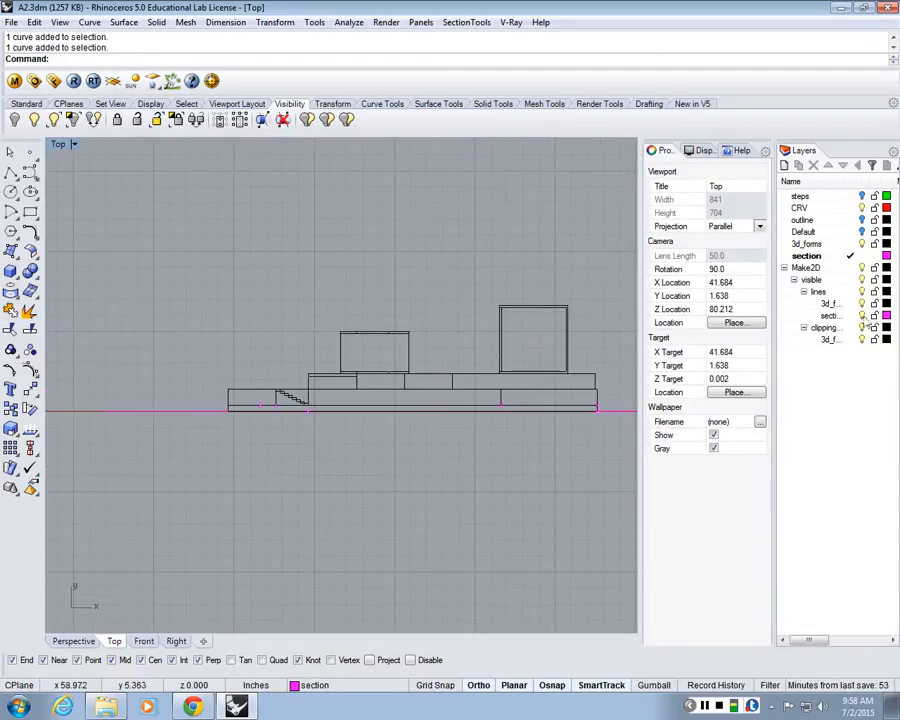
# Step: Select all objects on the Make2D visible lines section sublayer and delete them
pyautogui.rightClick(857, 316)
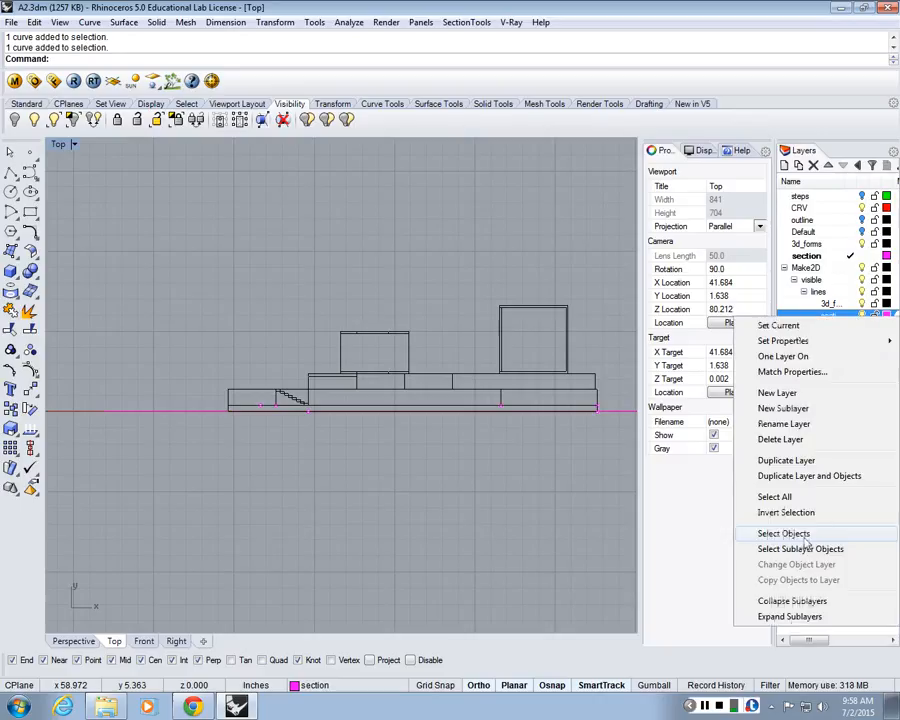
pyautogui.click(822, 534)
pyautogui.scroll(-3, 432, 458)
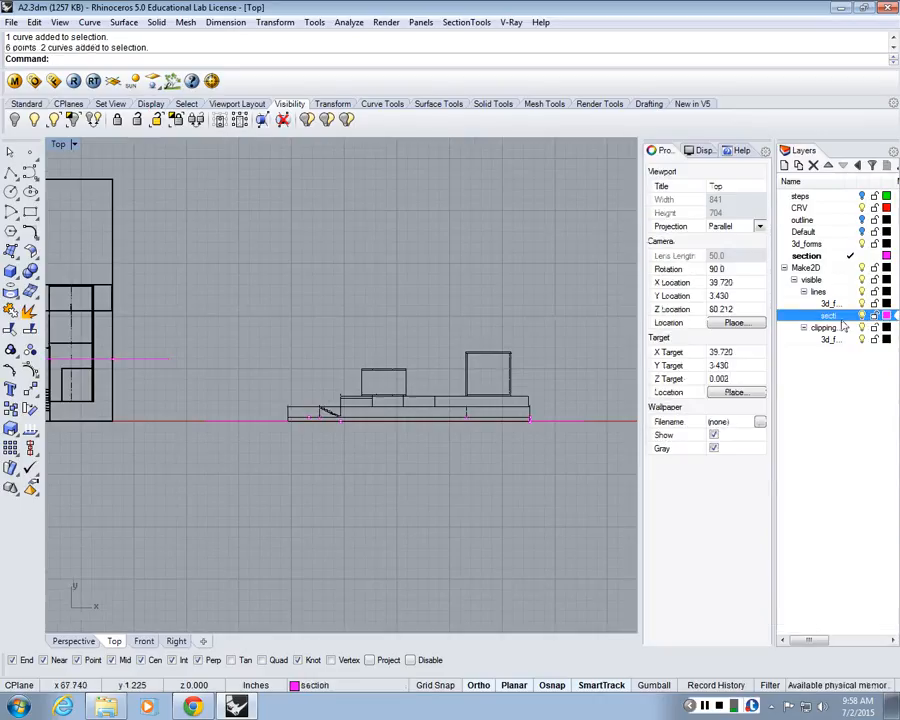
pyautogui.rightClick(843, 316)
pyautogui.click(757, 536)
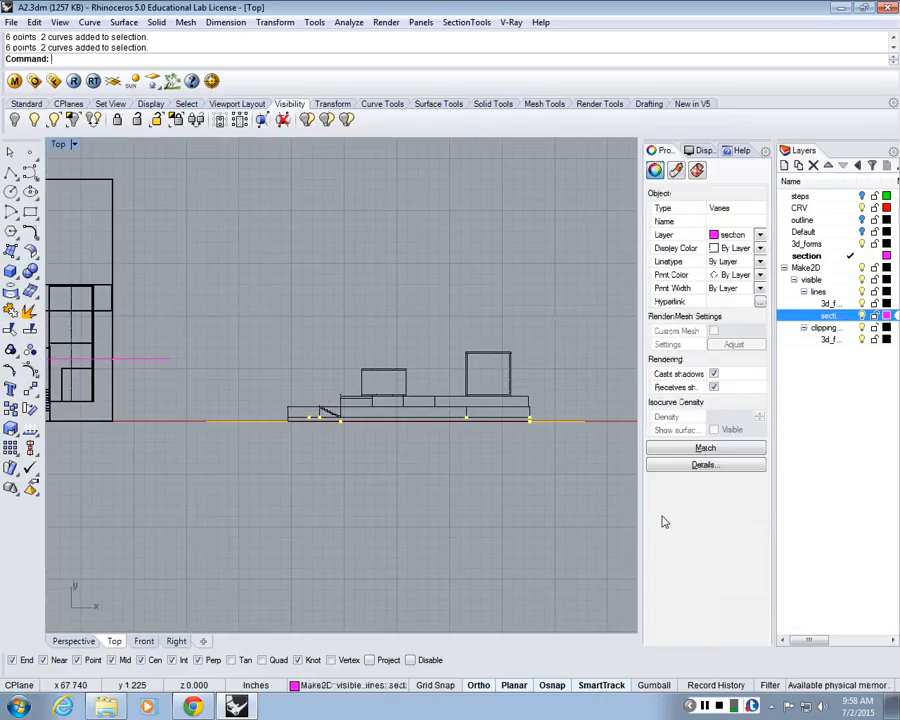
pyautogui.press('Delete')
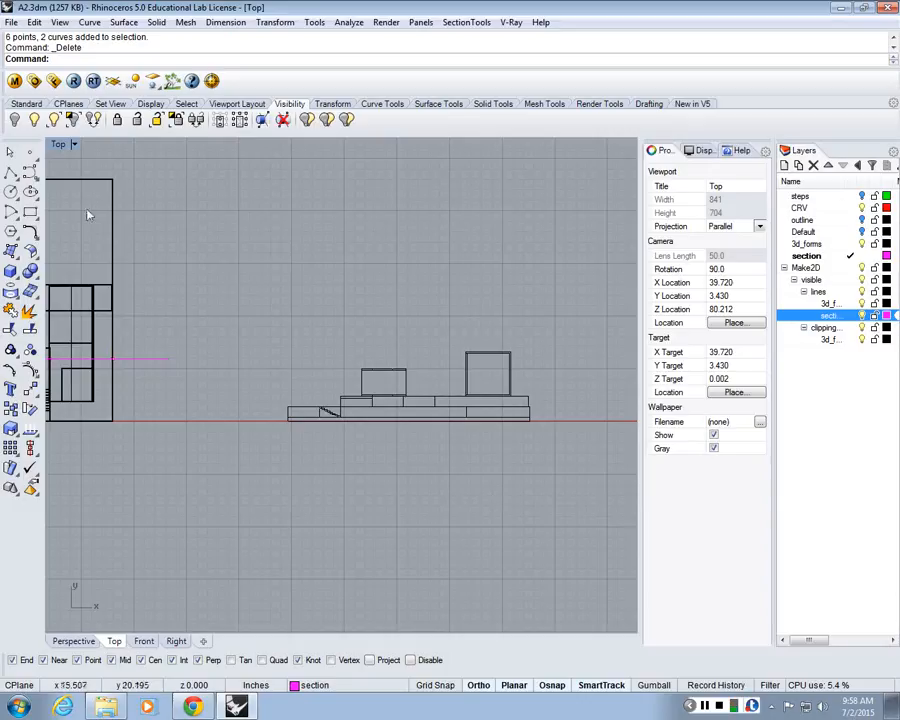
# Step: Switch from the Top view to a maximized Front viewport and center the clipped building
pyautogui.doubleClick(58, 145)
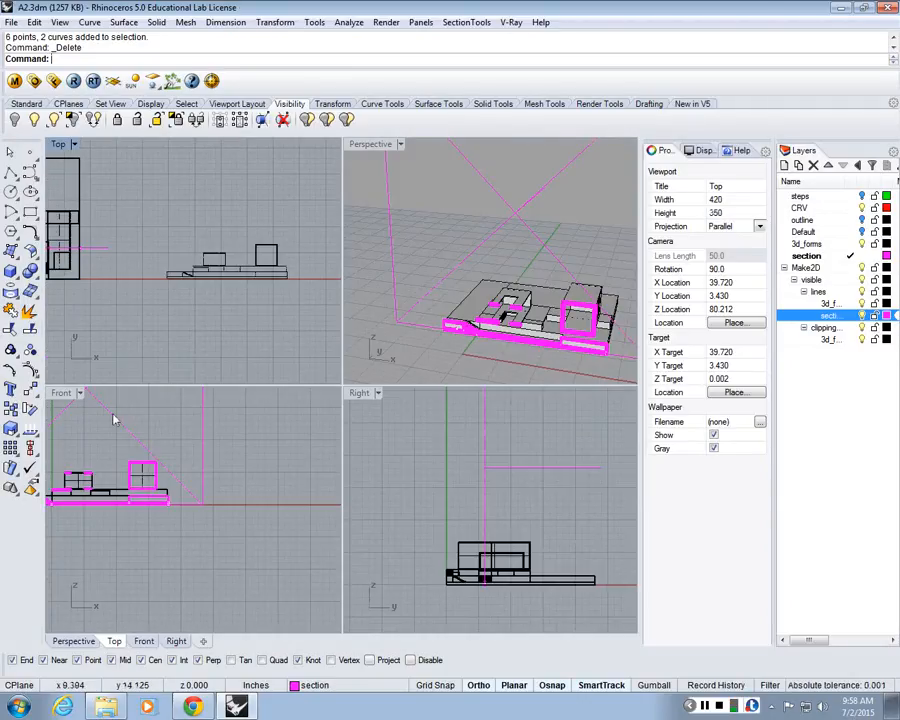
pyautogui.doubleClick(65, 393)
pyautogui.moveTo(139, 357); pyautogui.dragTo(300, 374, button='right')
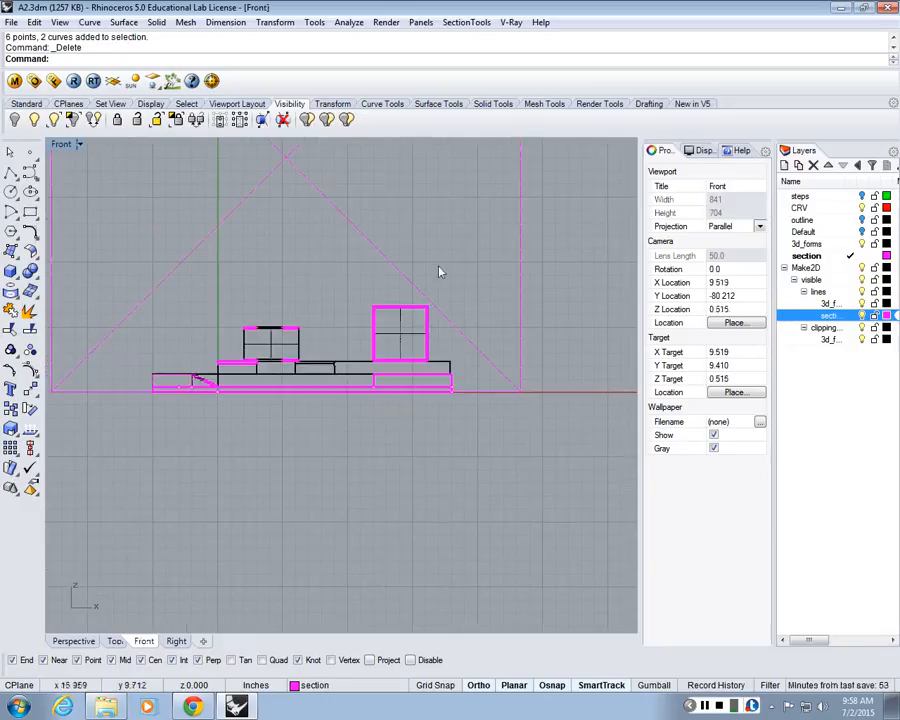
pyautogui.moveTo(394, 292); pyautogui.dragTo(446, 324, button='right')
# Step: Generate a Make2D drawing of the whole clipped building from the Front view with tangent edges shown and source layers maintained
pyautogui.rightClick(445, 323)
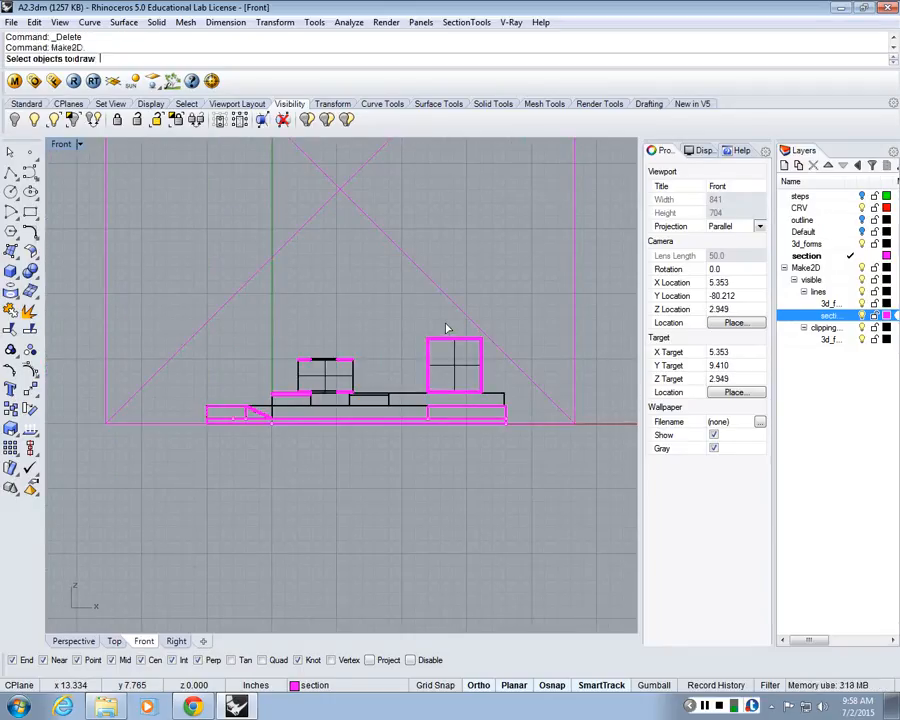
pyautogui.moveTo(553, 502)
pyautogui.mouseDown()
pyautogui.moveTo(150, 276)
pyautogui.moveTo(116, 230)
pyautogui.mouseUp()
pyautogui.rightClick(285, 237)
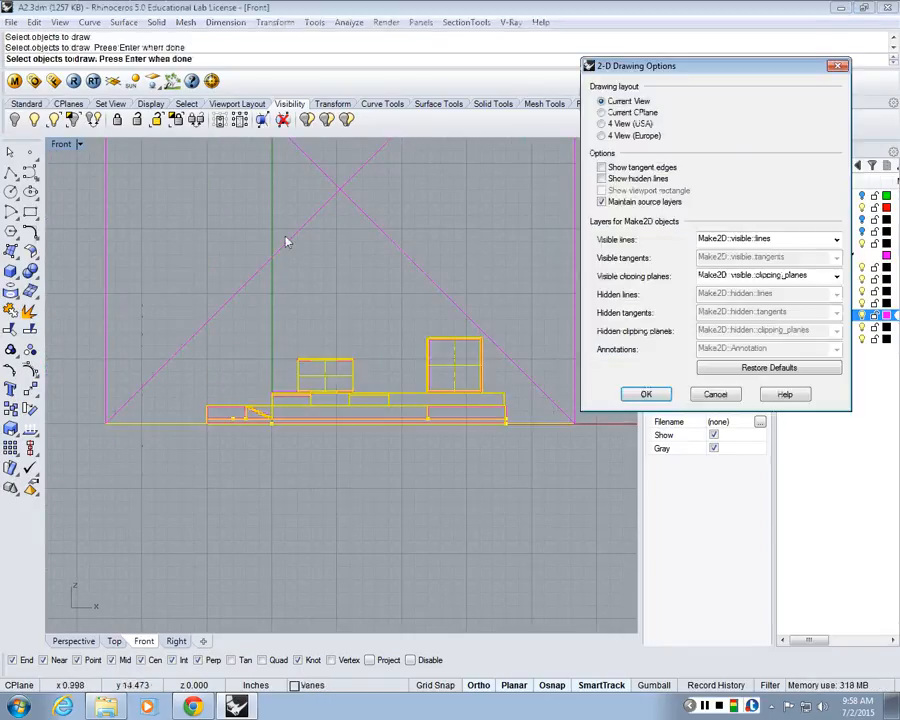
pyautogui.click(602, 167)
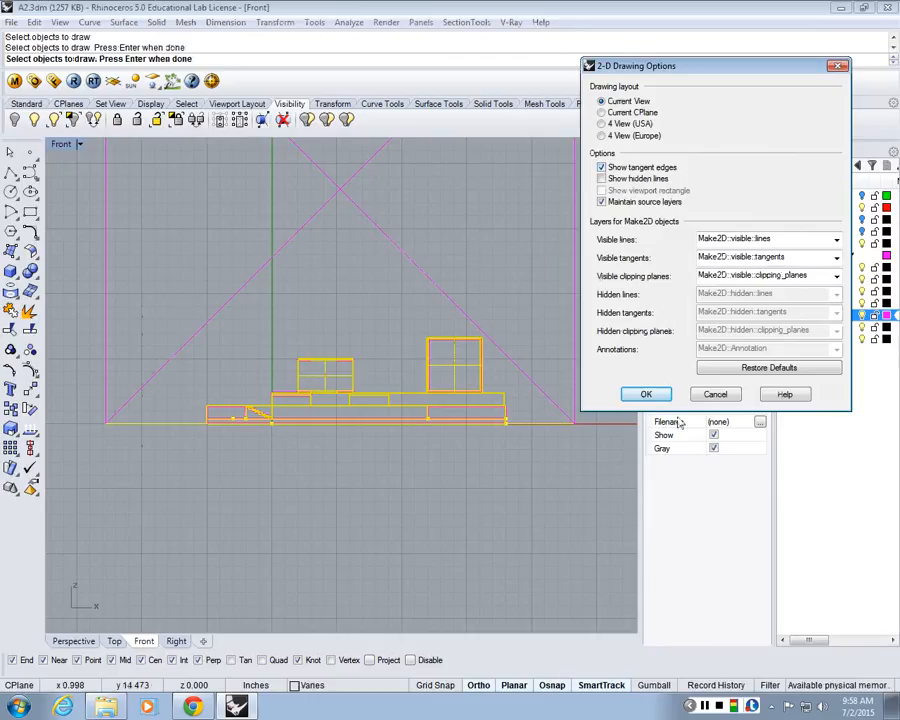
pyautogui.click(646, 394)
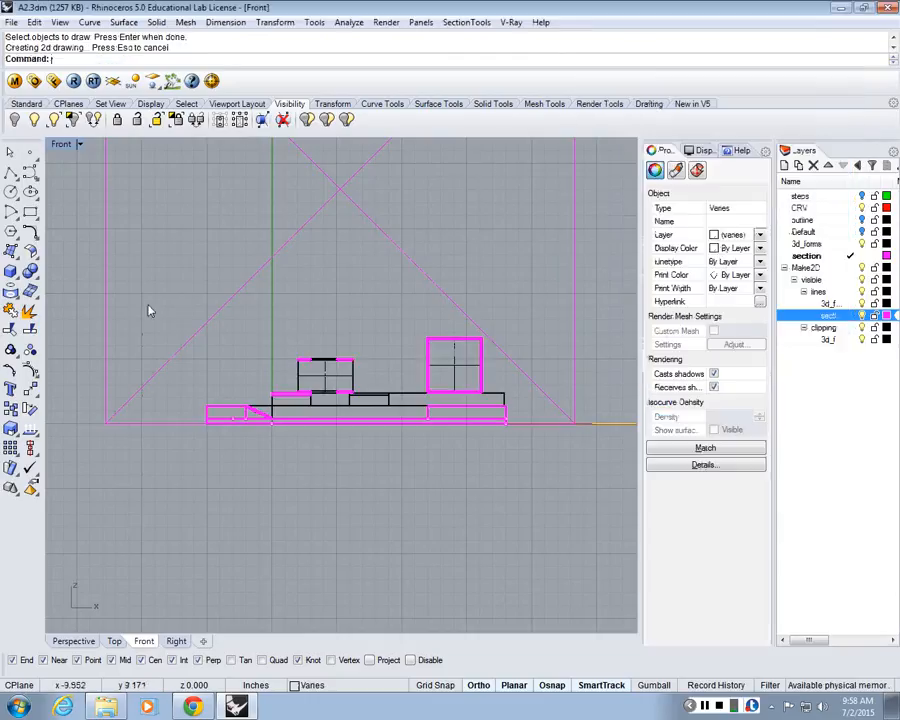
# Step: Move the new 2D drawing in the Top view about 30.8 inches down along Y, below the building plan, and deselect it
pyautogui.doubleClick(62, 144)
pyautogui.doubleClick(66, 147)
pyautogui.scroll(-8, 268, 289)
pyautogui.write('m')
pyautogui.press('Return')
pyautogui.click(257, 342)
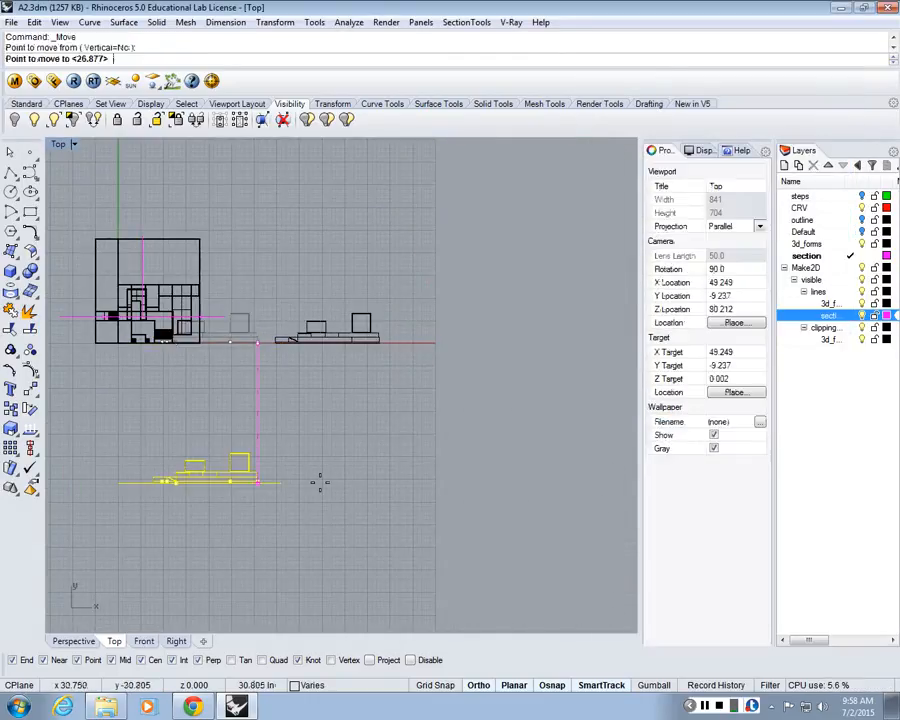
pyautogui.click(320, 483)
pyautogui.click(322, 489)
# Step: Check individual curves of the moved 2D drawing, delete the entire drawing, and return to the maximized Front view
pyautogui.scroll(10, 154, 487)
pyautogui.click(454, 452)
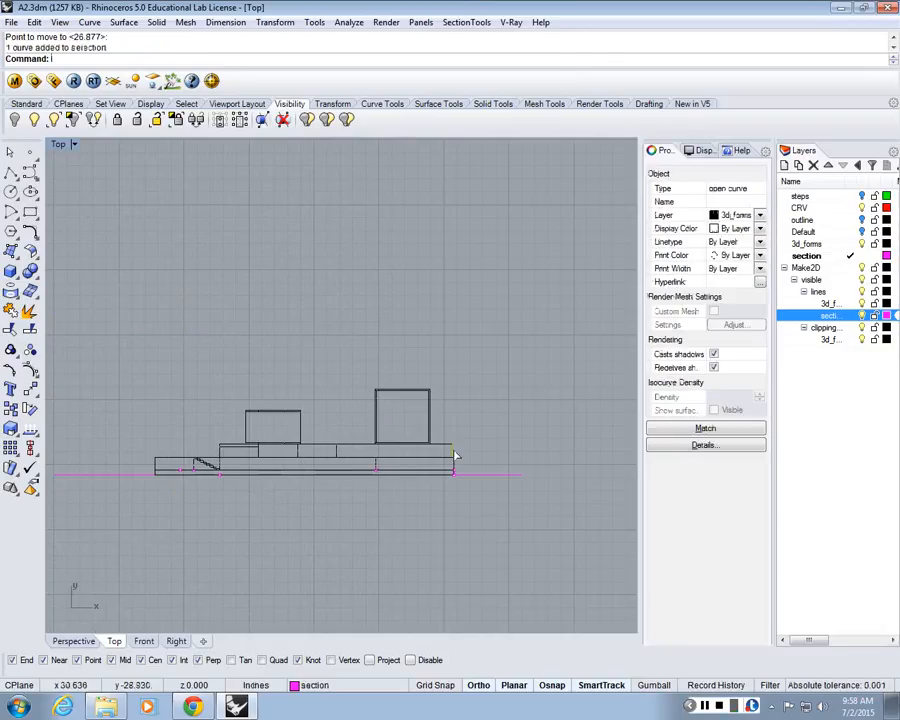
pyautogui.click(422, 462)
pyautogui.moveTo(458, 523); pyautogui.dragTo(100, 297)
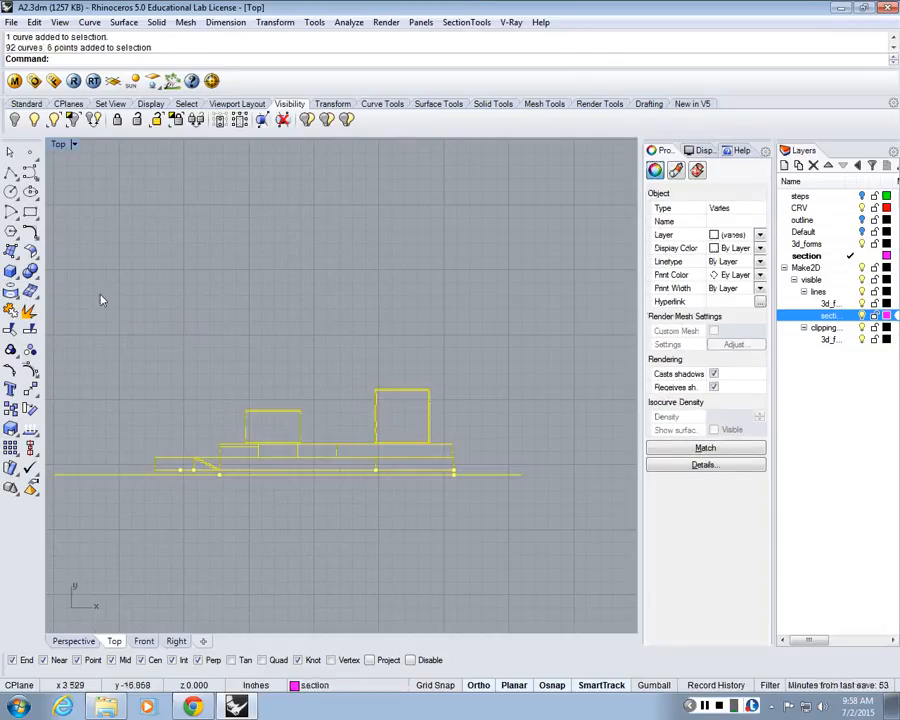
pyautogui.press('Delete')
pyautogui.doubleClick(58, 145)
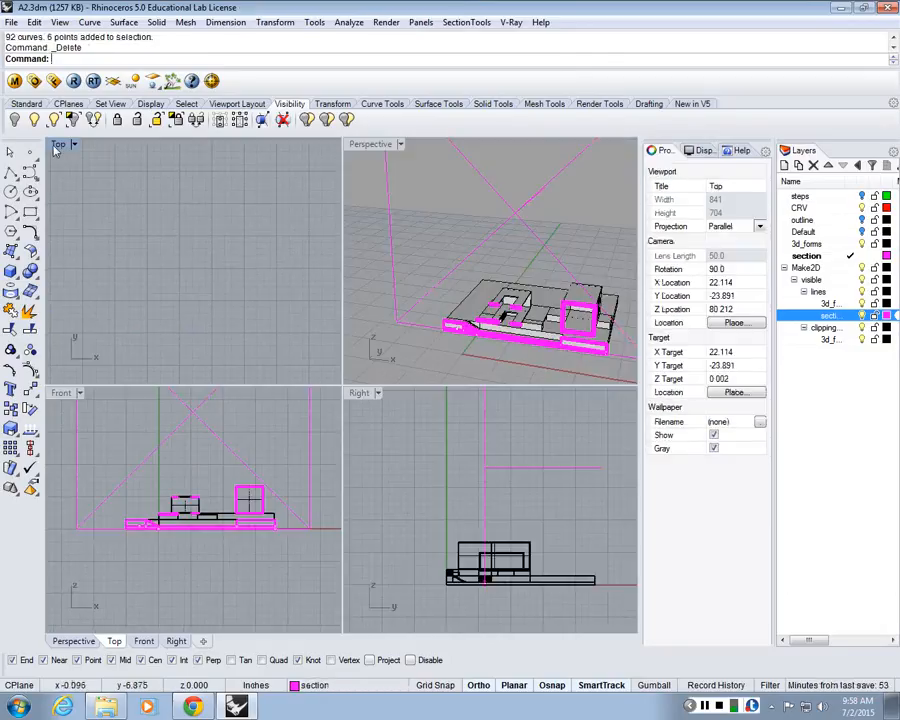
pyautogui.doubleClick(62, 394)
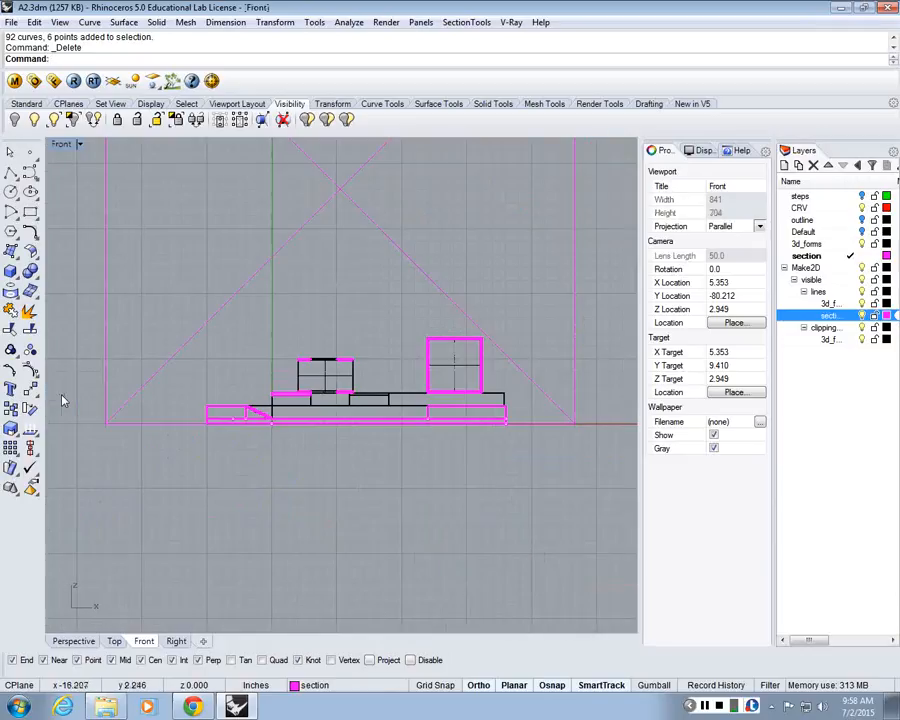
pyautogui.write('ake2D')
pyautogui.press('Return')
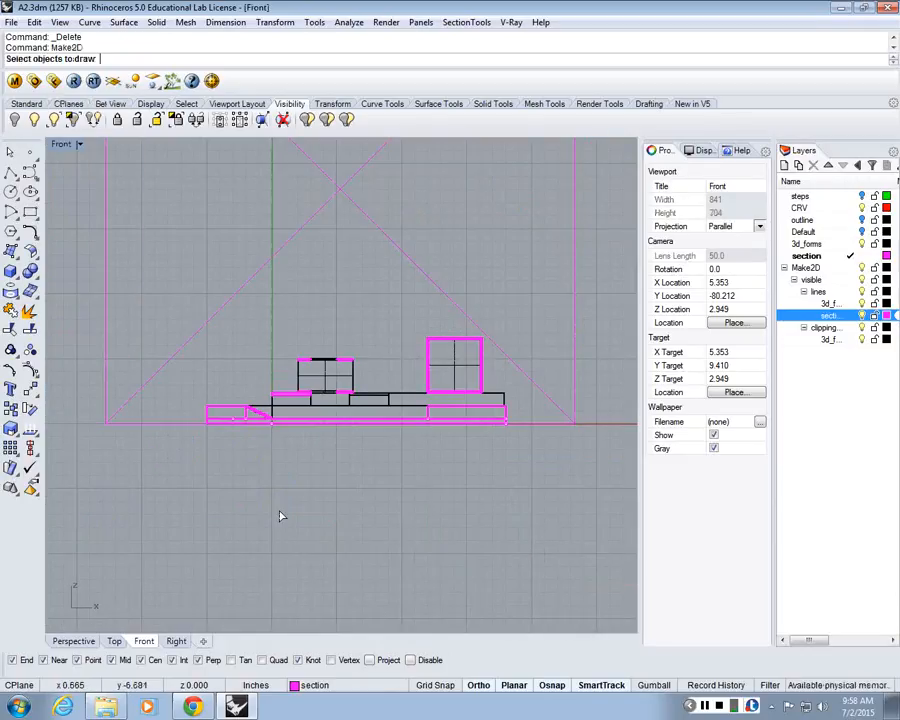
pyautogui.moveTo(525, 463); pyautogui.dragTo(167, 234)
pyautogui.press('Return')
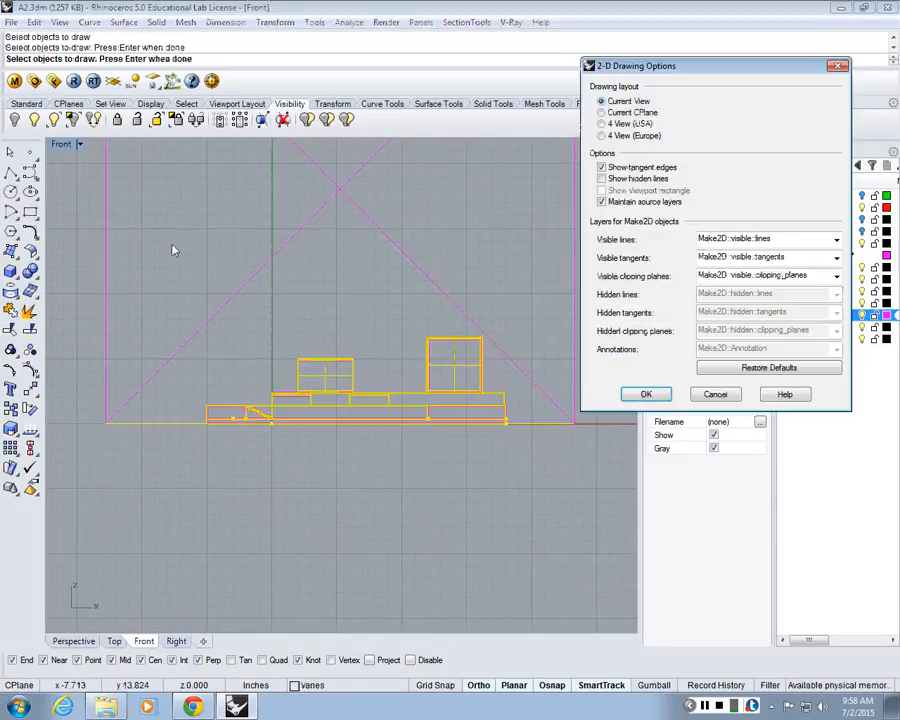
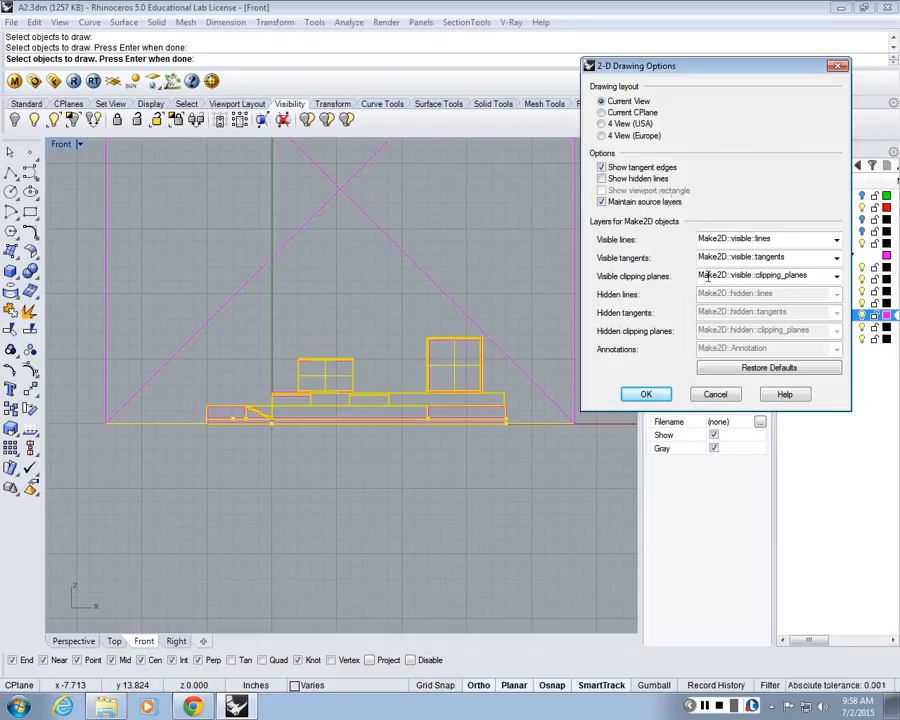
pyautogui.click(646, 394)
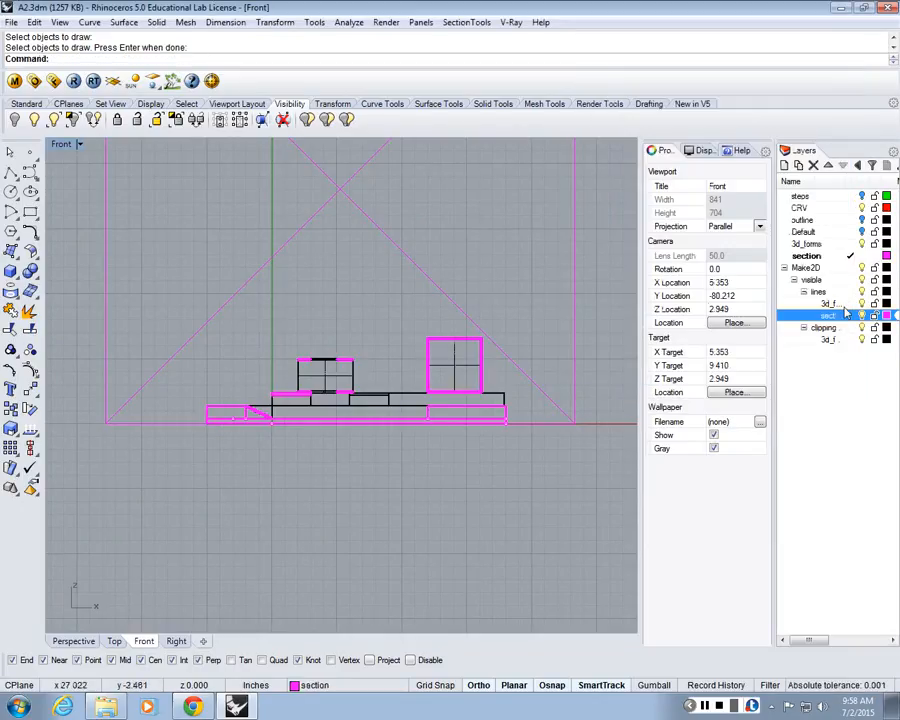
# Step: Hide the 3d_forms layer and inspect the section curves in the Front view
pyautogui.click(862, 269)
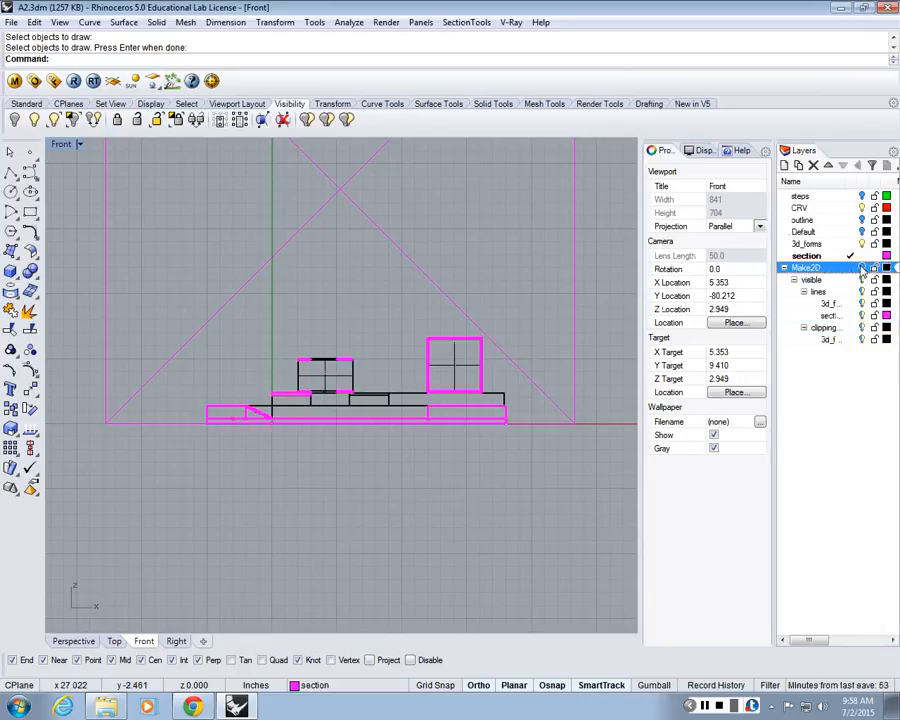
pyautogui.click(860, 245)
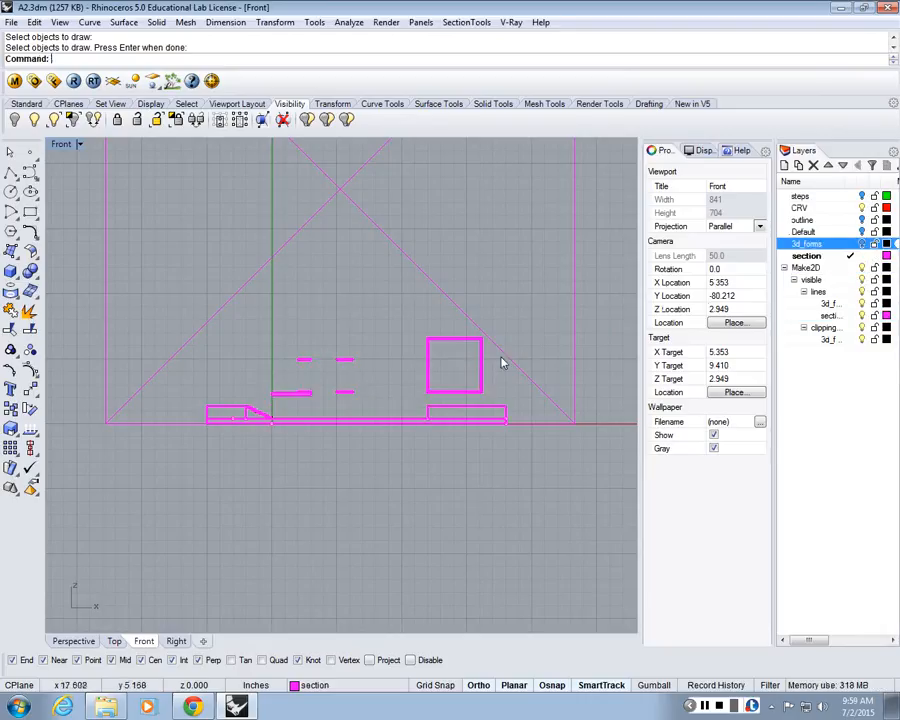
pyautogui.click(479, 370)
pyautogui.scroll(4, 458, 388)
pyautogui.scroll(-6, 460, 391)
pyautogui.press('Escape')
# Step: Generate a Make2D drawing of only the section curves from the Front view, with tangent edges shown and source layers maintained
pyautogui.write('M')
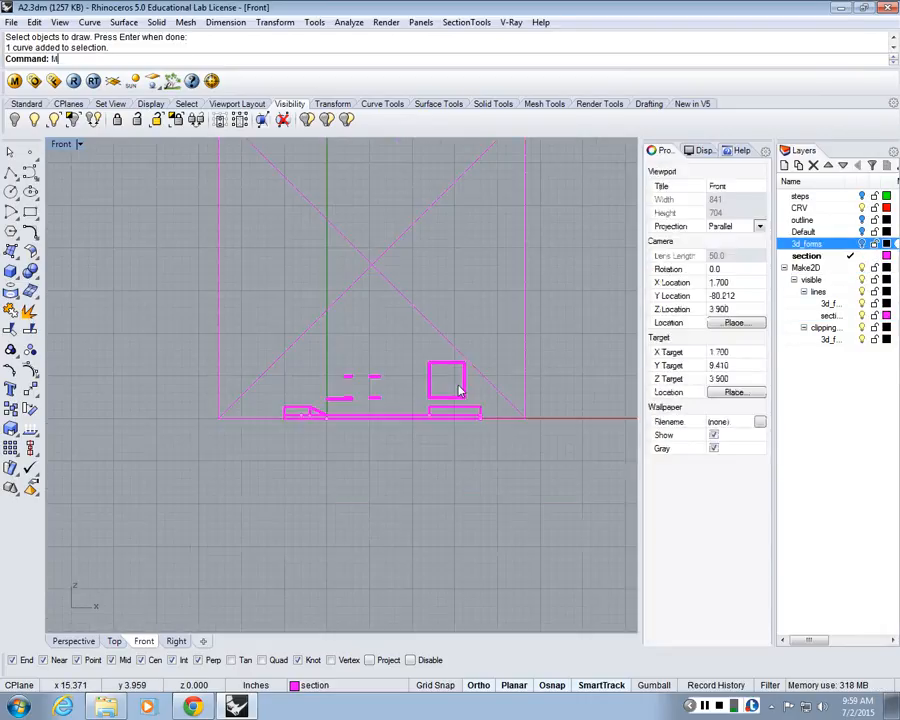
pyautogui.write('ake2D')
pyautogui.press('Return')
pyautogui.moveTo(201, 456); pyautogui.dragTo(510, 325)
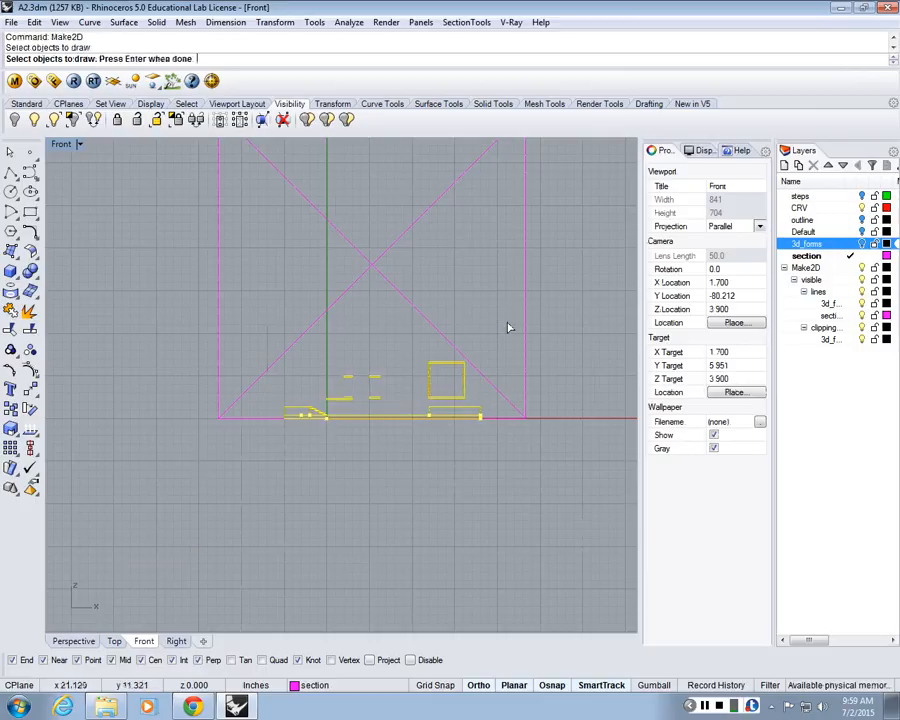
pyautogui.press('Return')
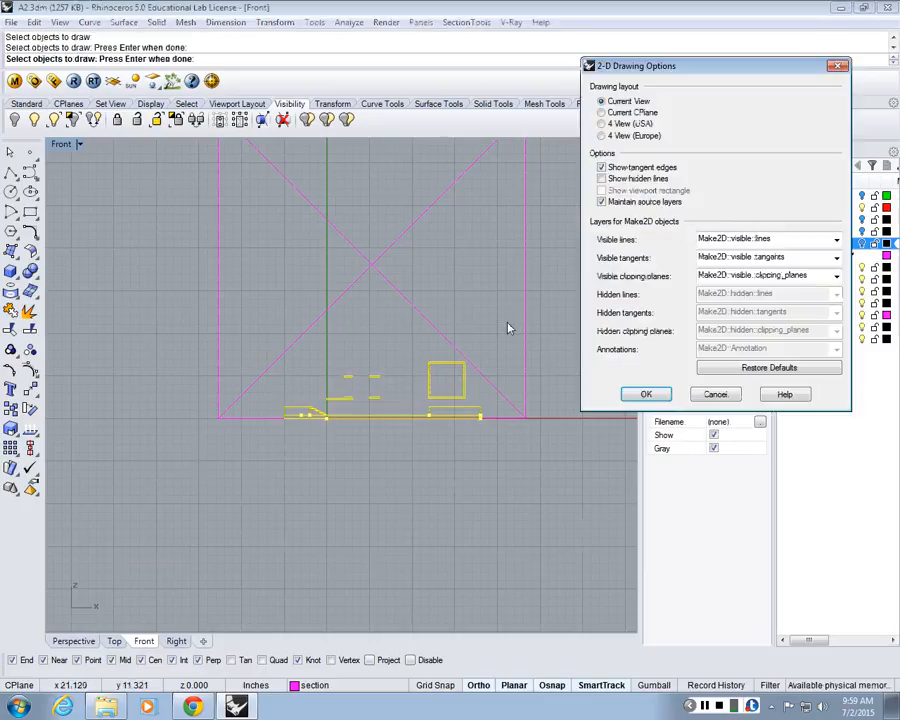
pyautogui.click(649, 393)
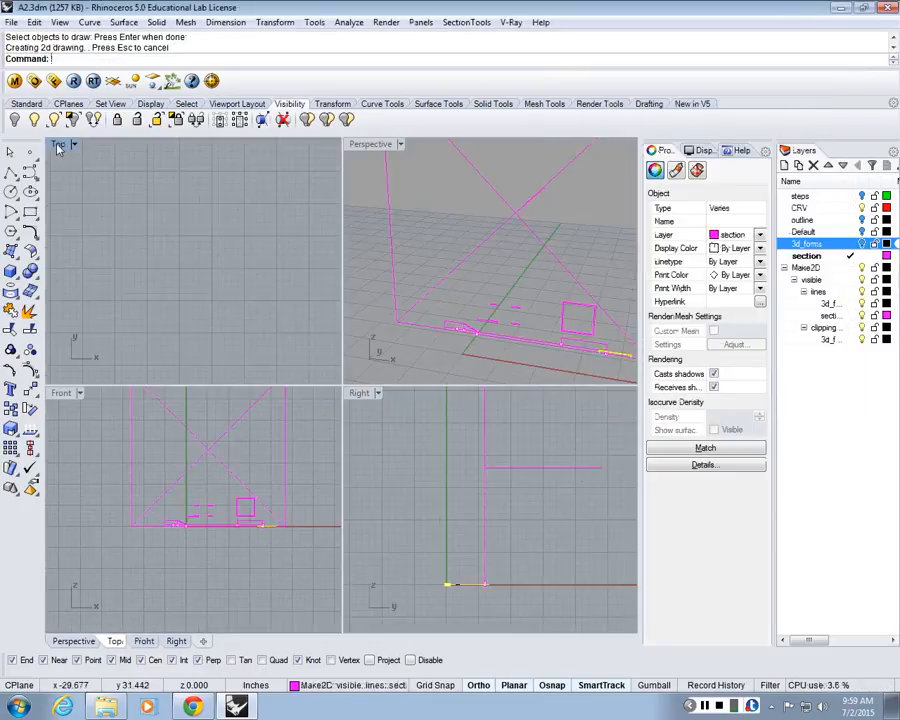
# Step: Move the section-only 2D drawing straight down along Y in the Top view, clear of the section line
pyautogui.scroll(3, 290, 270)
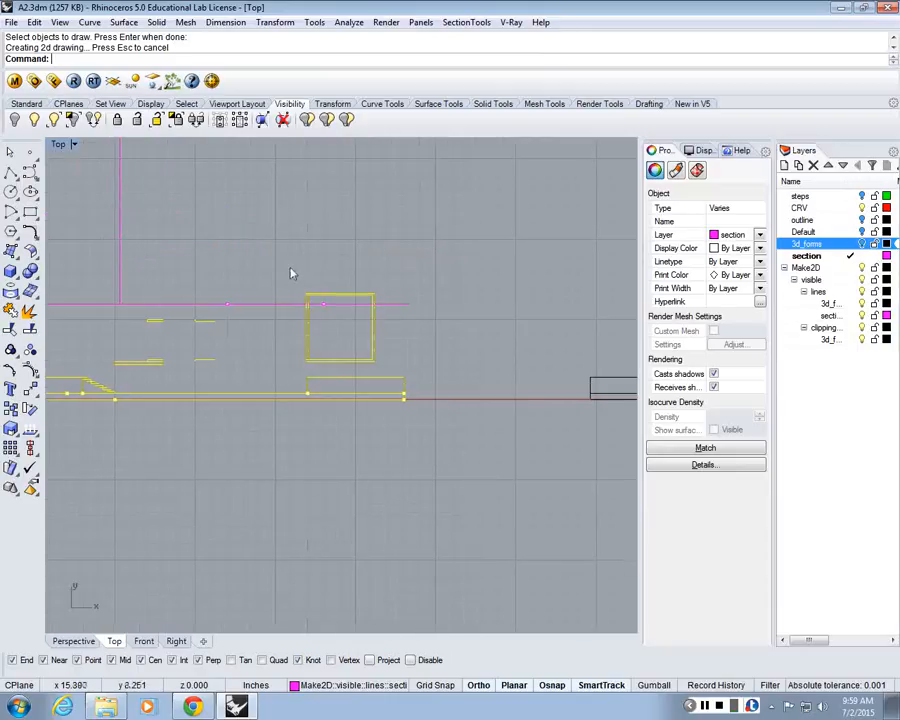
pyautogui.moveTo(216, 302); pyautogui.dragTo(209, 313, button='right')
pyautogui.scroll(-4, 209, 313)
pyautogui.write('m')
pyautogui.press('Return')
pyautogui.click(332, 377)
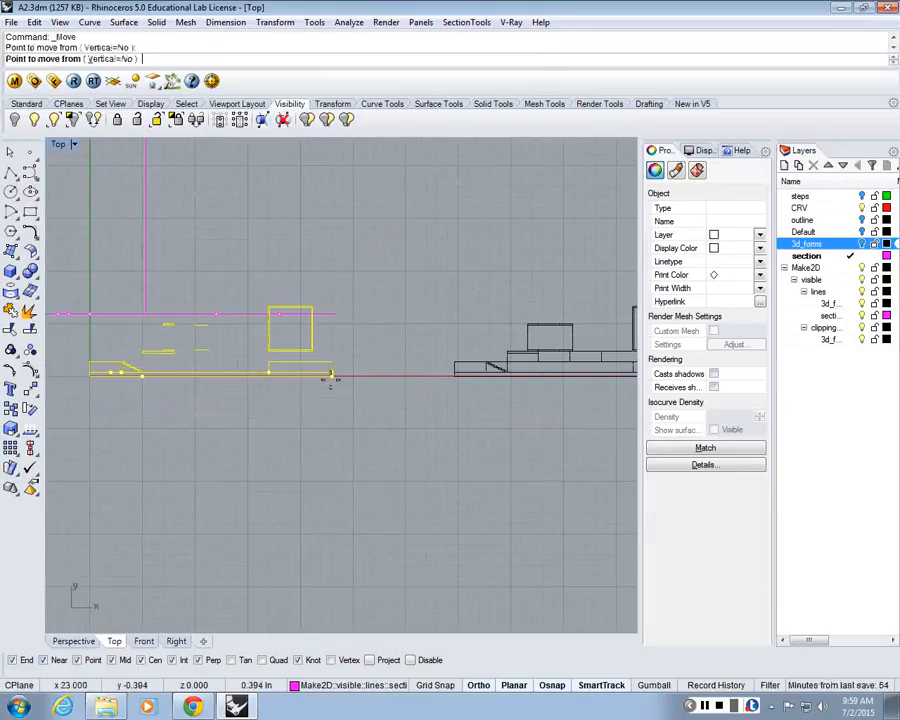
pyautogui.click(404, 524)
pyautogui.moveTo(285, 492); pyautogui.dragTo(346, 469, button='right')
pyautogui.scroll(-2, 350, 468)
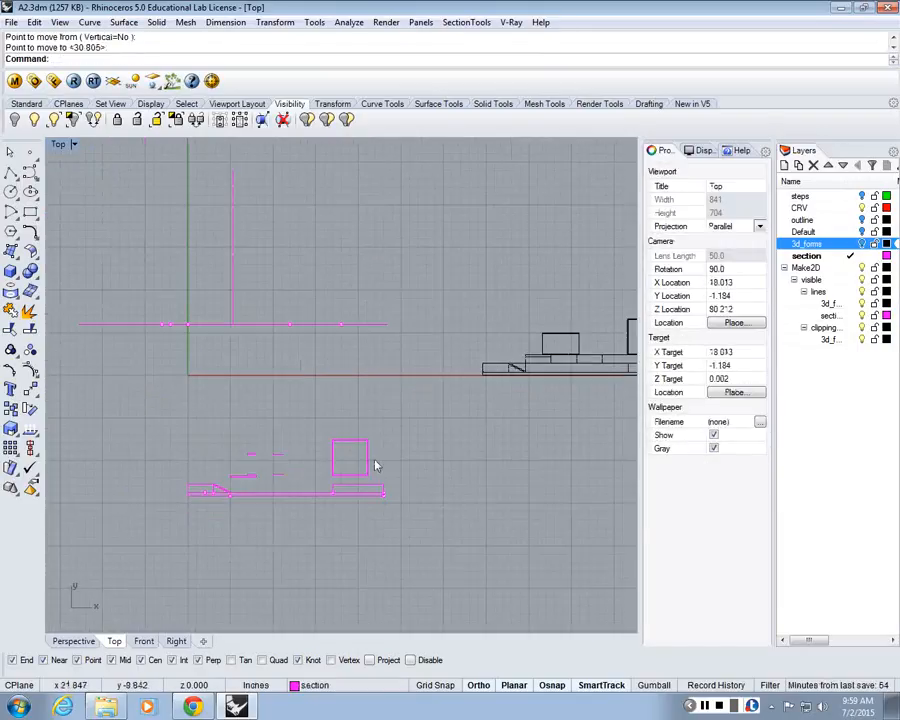
# Step: Delete the moved section-only 2D drawing in the Top view and return to the maximized Front view
pyautogui.moveTo(417, 487); pyautogui.dragTo(193, 404)
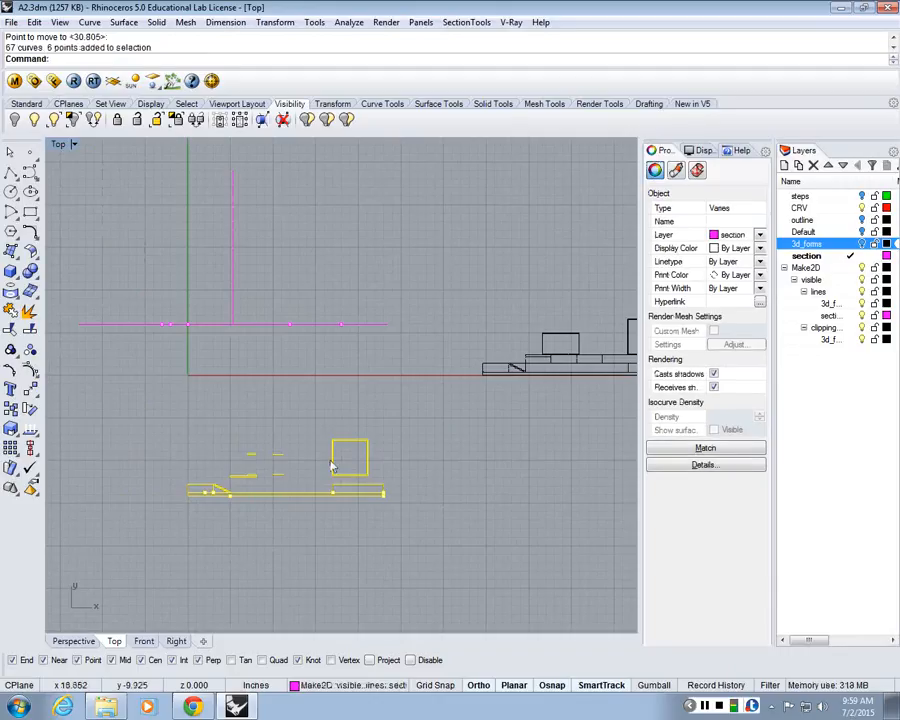
pyautogui.moveTo(427, 540); pyautogui.dragTo(112, 406)
pyautogui.press('Delete')
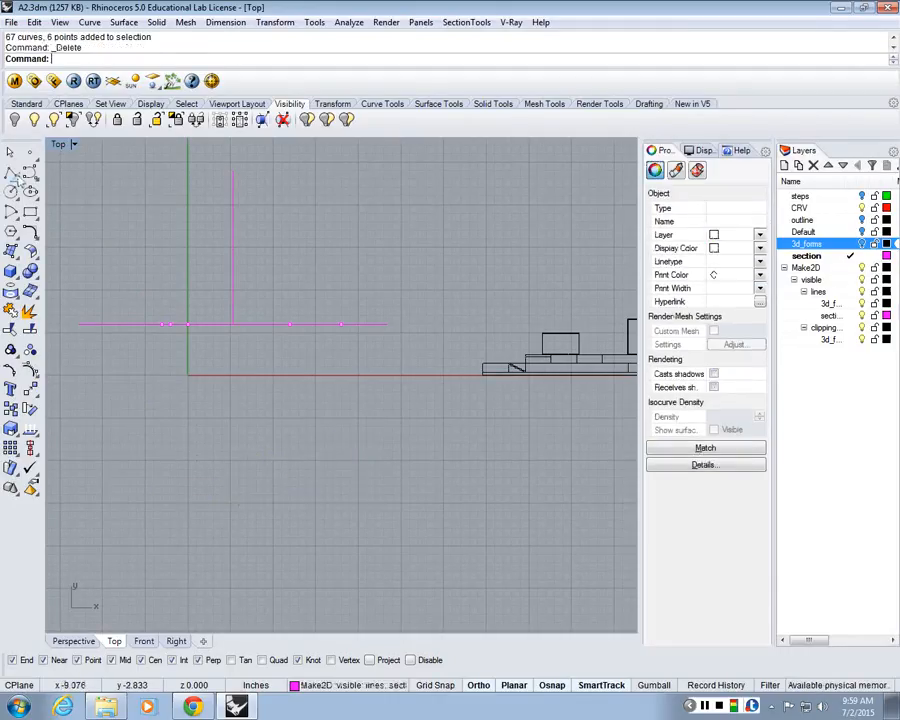
pyautogui.doubleClick(58, 144)
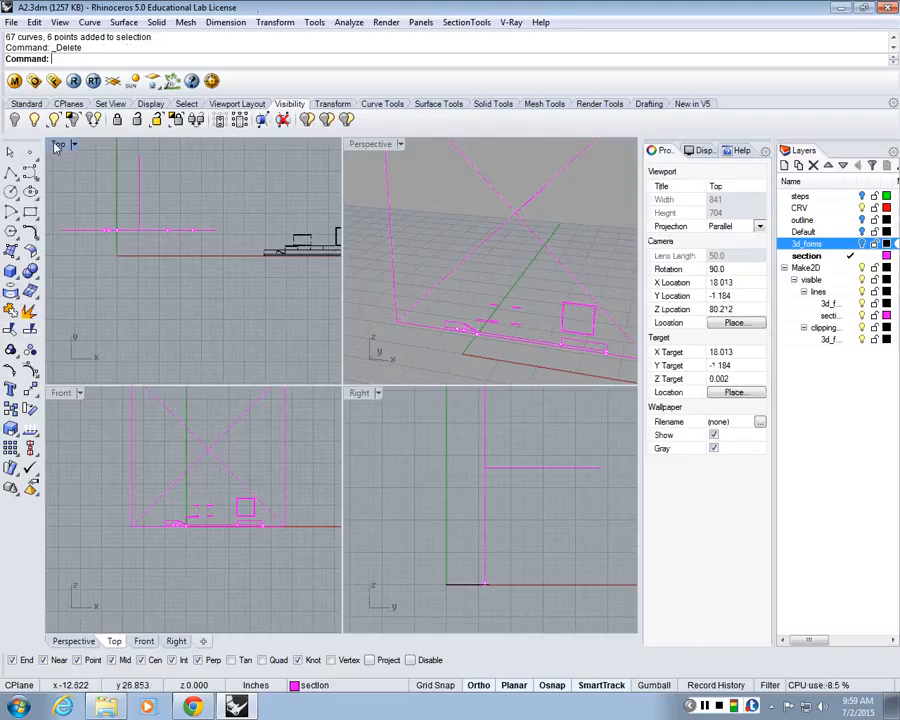
pyautogui.doubleClick(63, 392)
pyautogui.moveTo(286, 372); pyautogui.dragTo(226, 359, button='right')
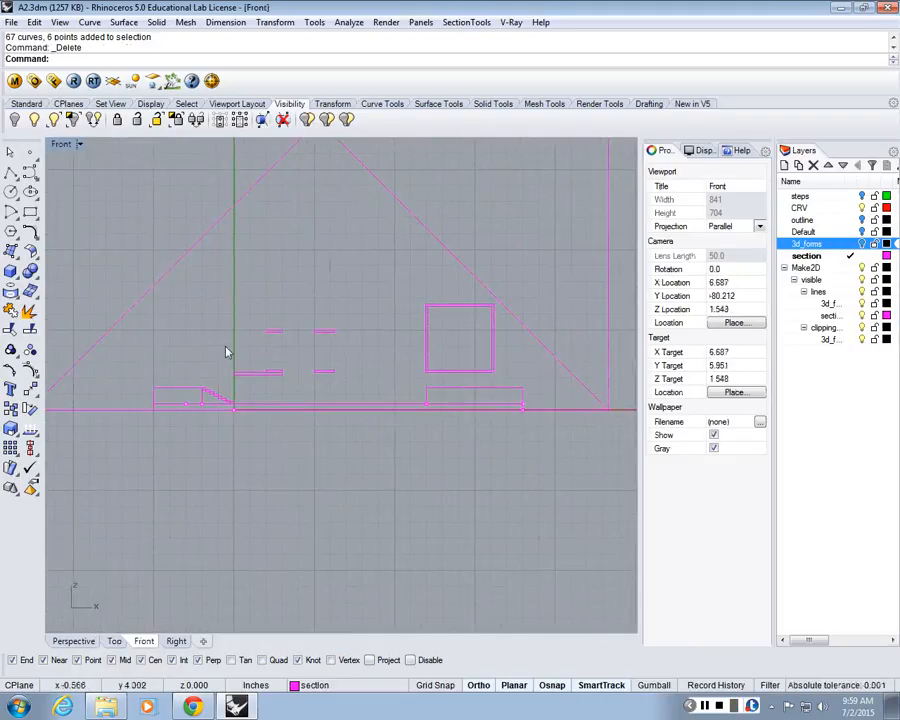
# Step: Examine the section curves by selecting them and comparing them with the 3d_forms layer shown and hidden
pyautogui.moveTo(133, 459); pyautogui.dragTo(581, 283)
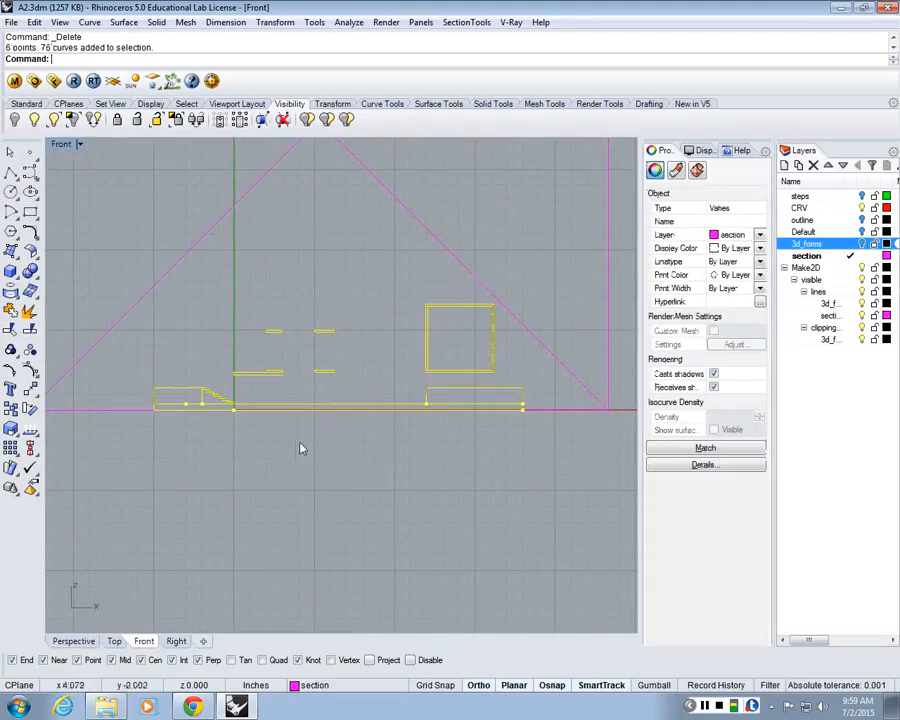
pyautogui.press('Escape')
pyautogui.click(861, 244)
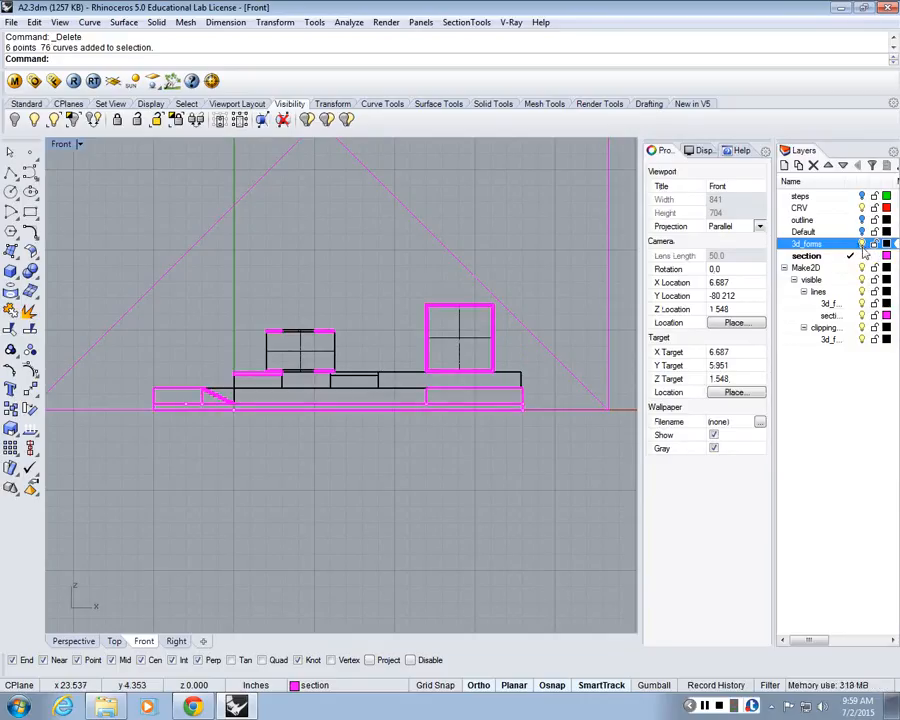
pyautogui.click(861, 244)
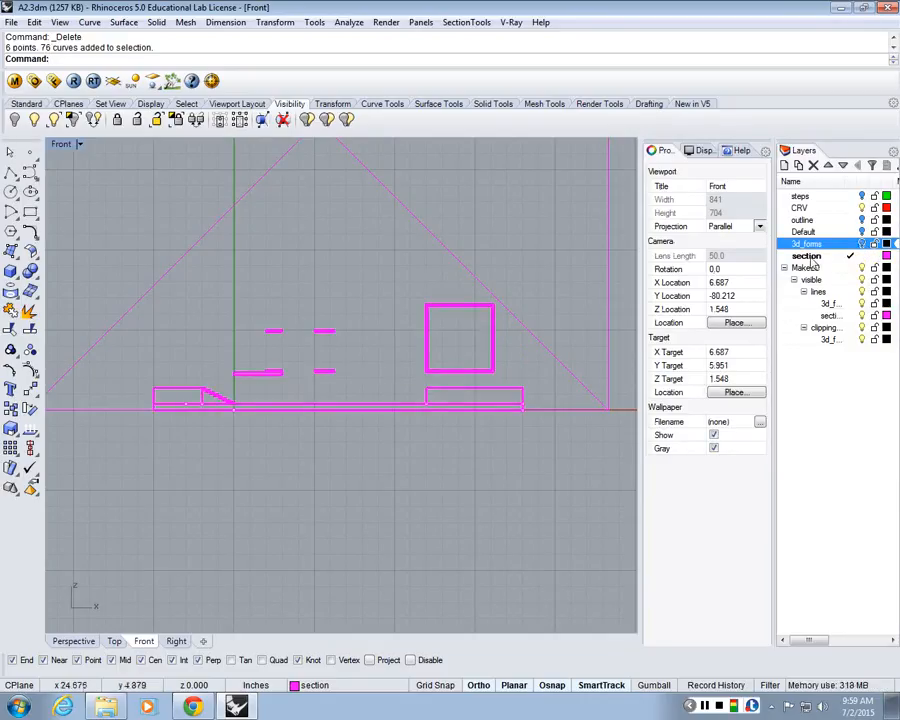
pyautogui.moveTo(138, 477); pyautogui.dragTo(613, 234)
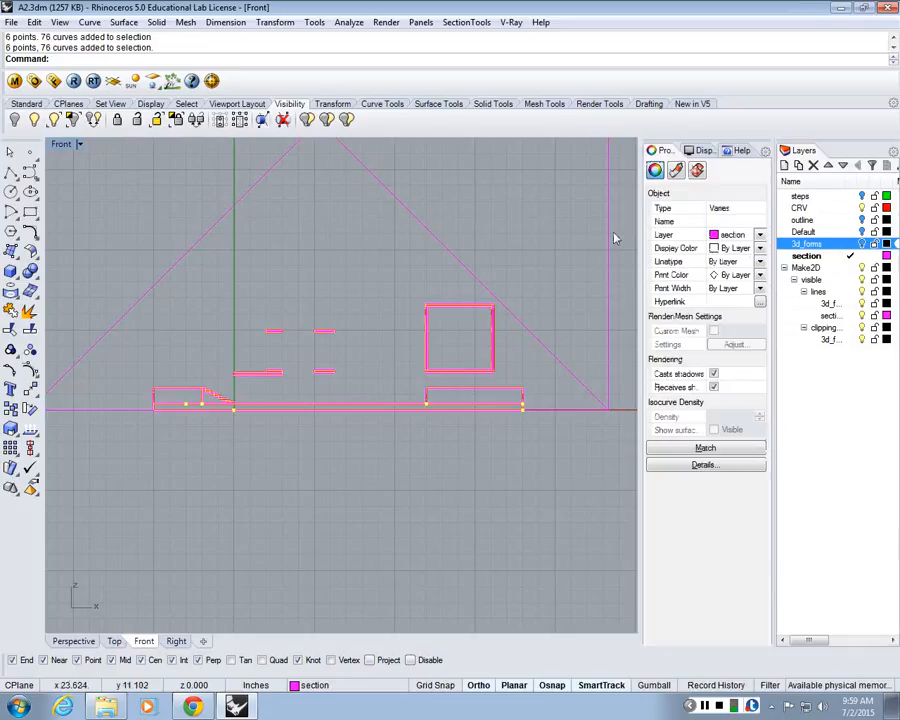
pyautogui.click(457, 456)
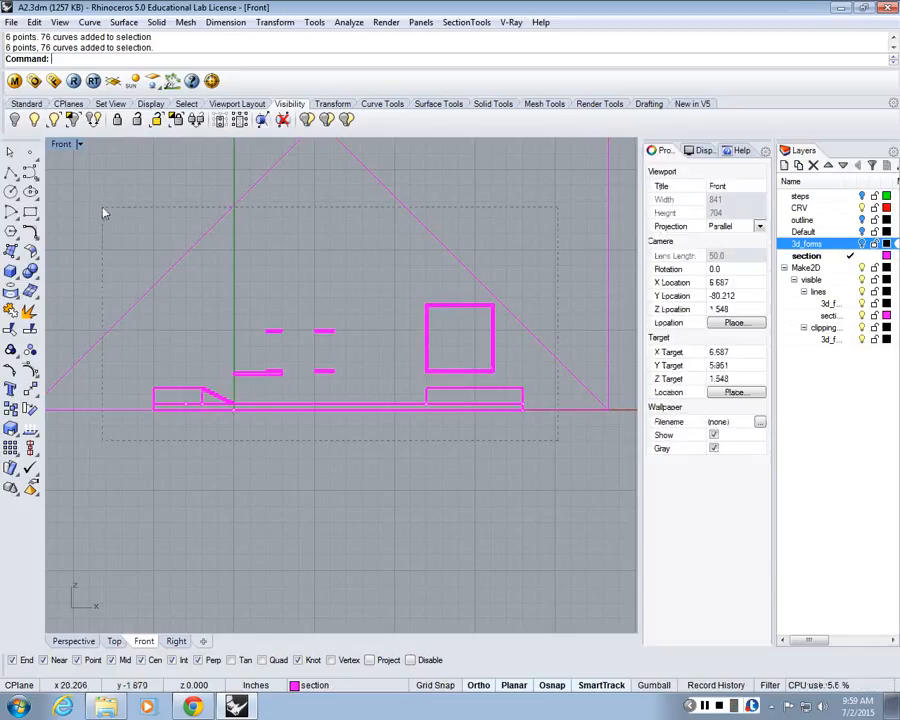
# Step: Generate Make2D drawings from the Front view of the single long floor curve and of all section curves, with tangent edges shown
pyautogui.hotkey('ctrl', 'a')
pyautogui.click(310, 408)
pyautogui.write('Make2D')
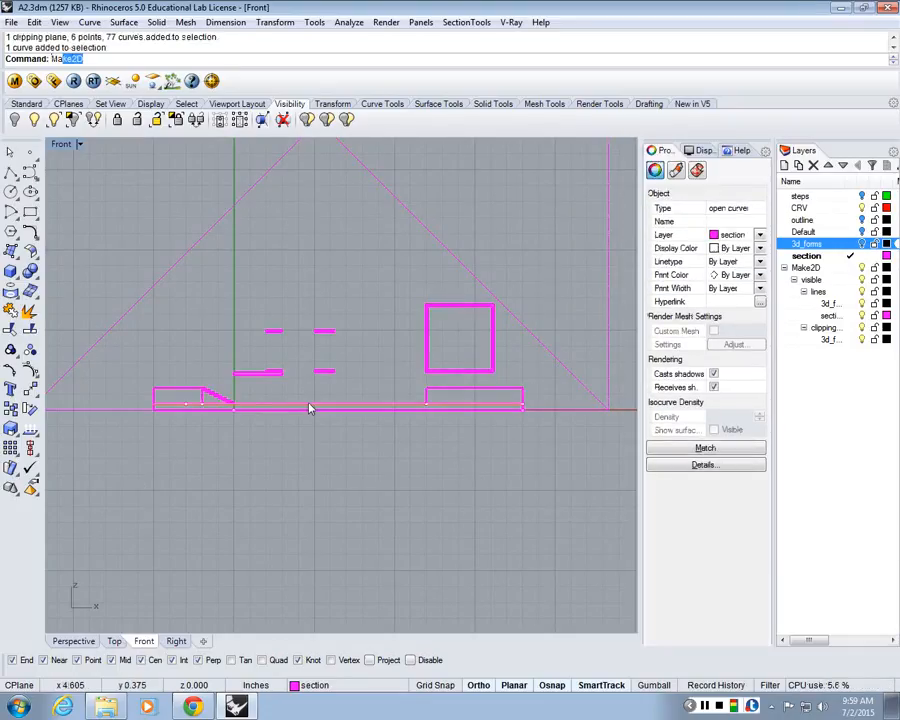
pyautogui.press('Return')
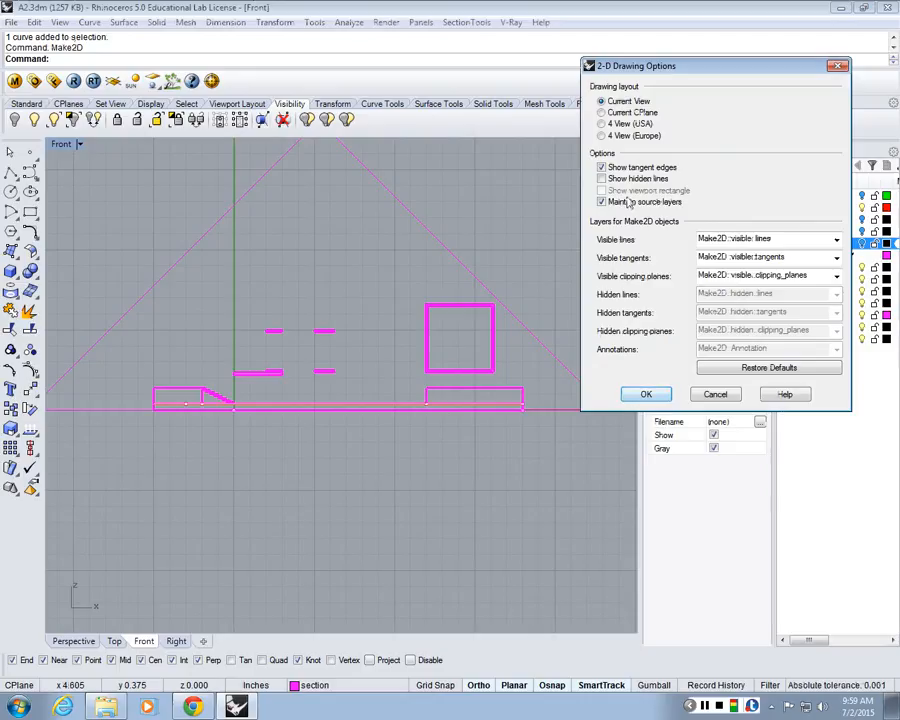
pyautogui.click(646, 394)
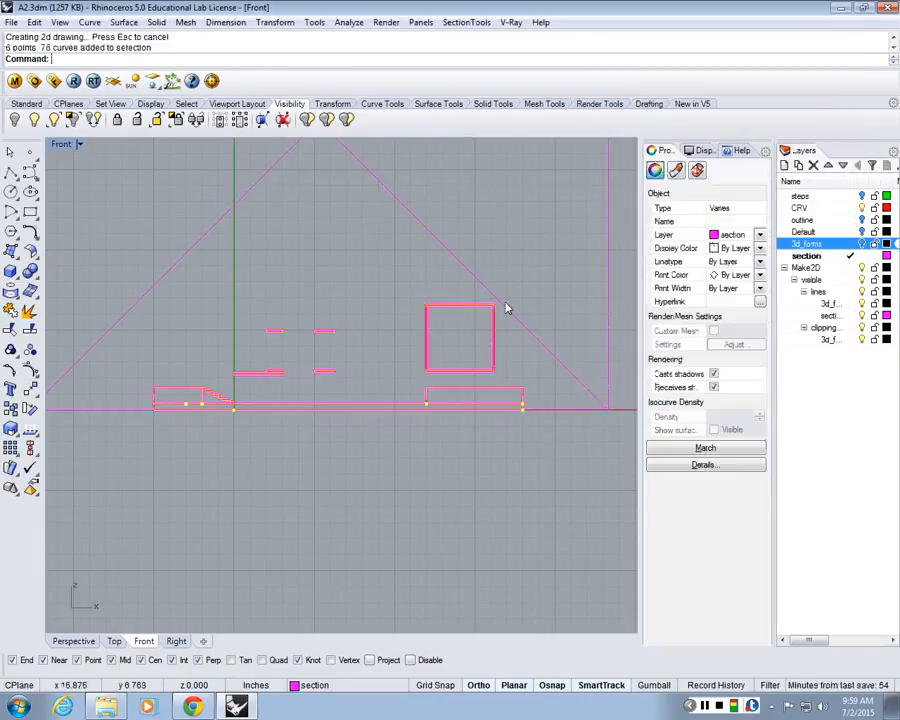
pyautogui.press('Return')
pyautogui.click(716, 394)
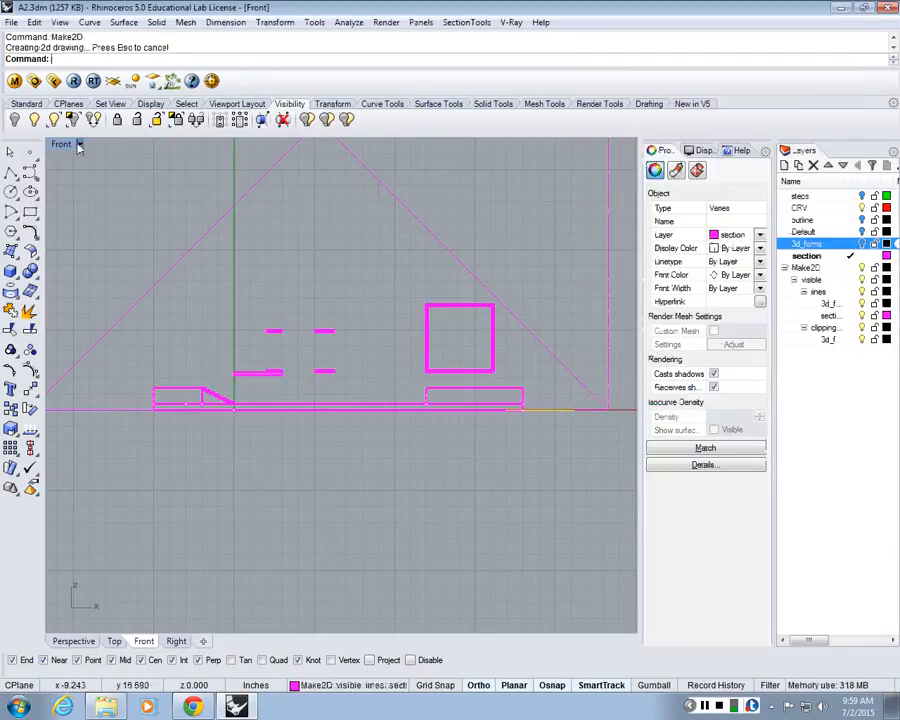
# Step: Move the new section-only 2D drawing straight down along Y in the maximized Top view, clear of the section line
pyautogui.doubleClick(62, 147)
pyautogui.doubleClick(62, 147)
pyautogui.scroll(-4, 226, 247)
pyautogui.write('M')
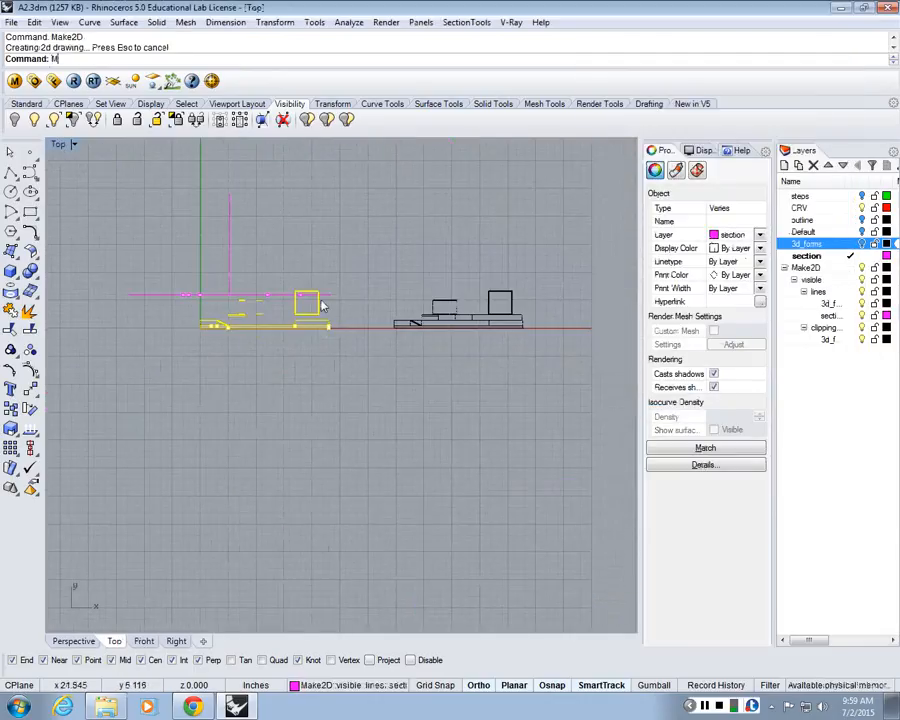
pyautogui.press('Return')
pyautogui.click(319, 290)
pyautogui.click(322, 394)
pyautogui.click(342, 376)
# Step: Examine the linework of the moved section drawing and compare it with the black 2D drawing in the Top view
pyautogui.scroll(5, 231, 460)
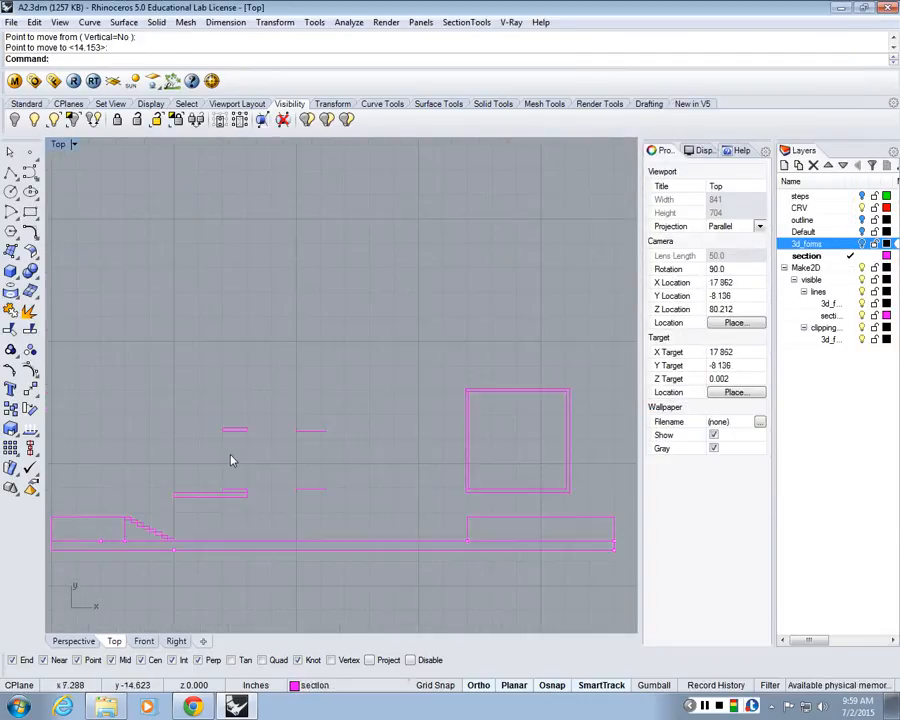
pyautogui.scroll(3, 364, 488)
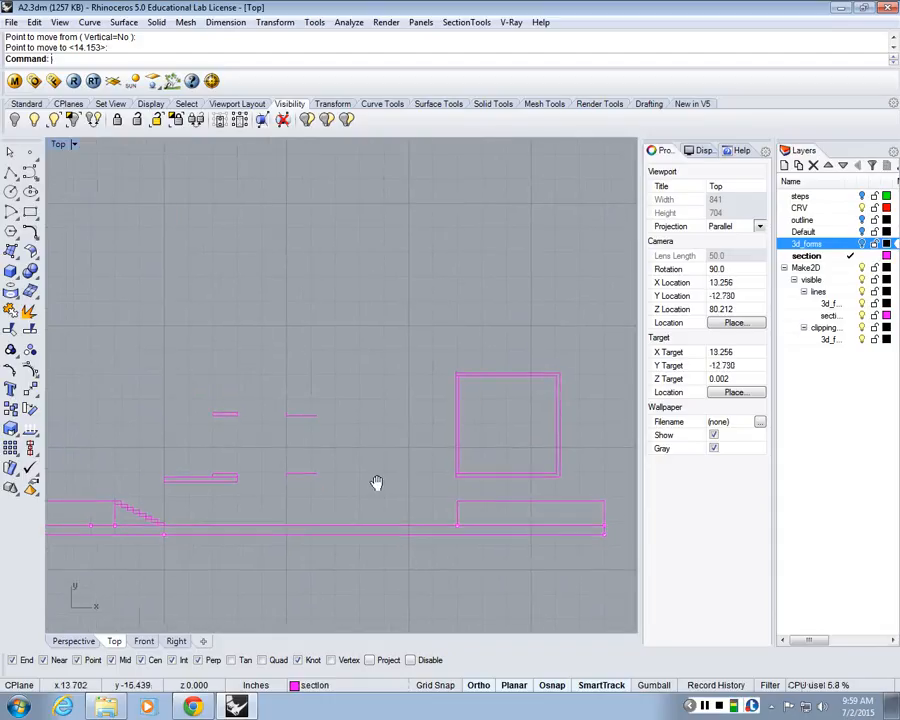
pyautogui.scroll(-5, 453, 373)
pyautogui.scroll(3, 470, 365)
pyautogui.scroll(-2, 490, 283)
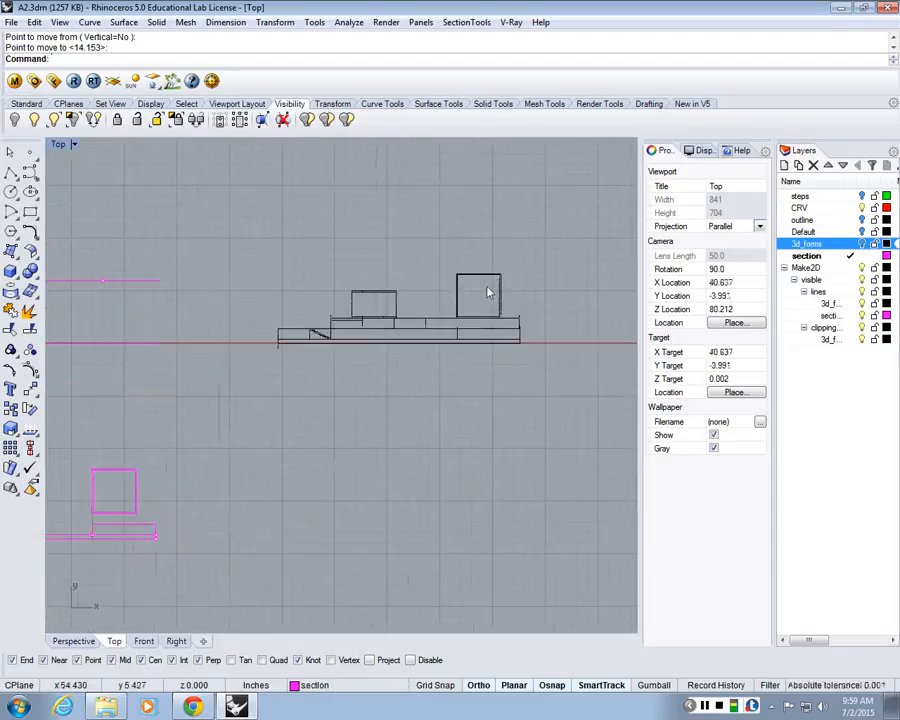
pyautogui.scroll(2, 330, 320)
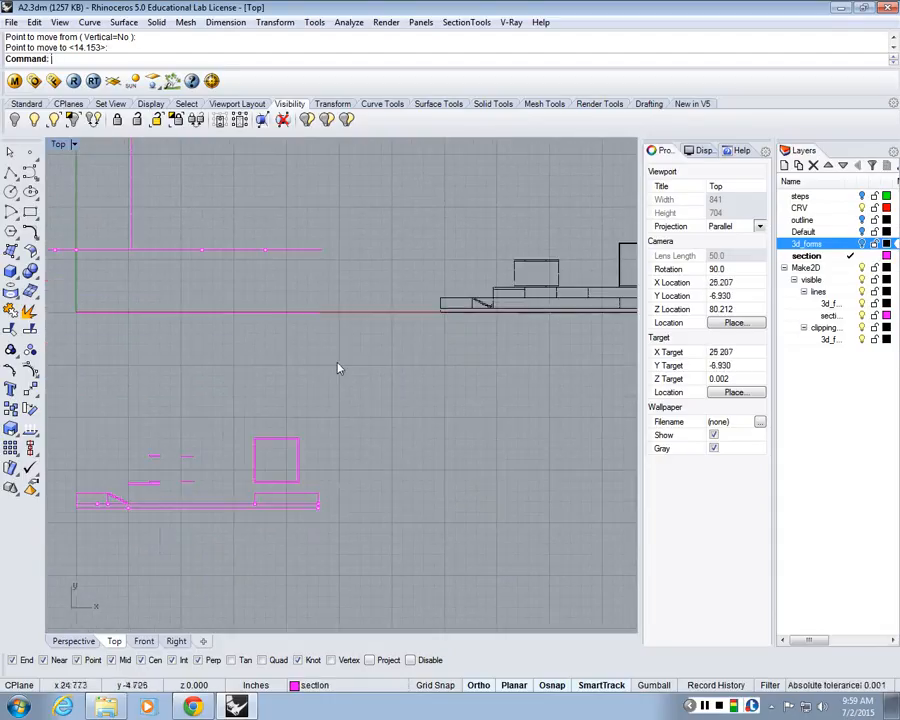
pyautogui.scroll(3, 240, 440)
pyautogui.scroll(2, 315, 446)
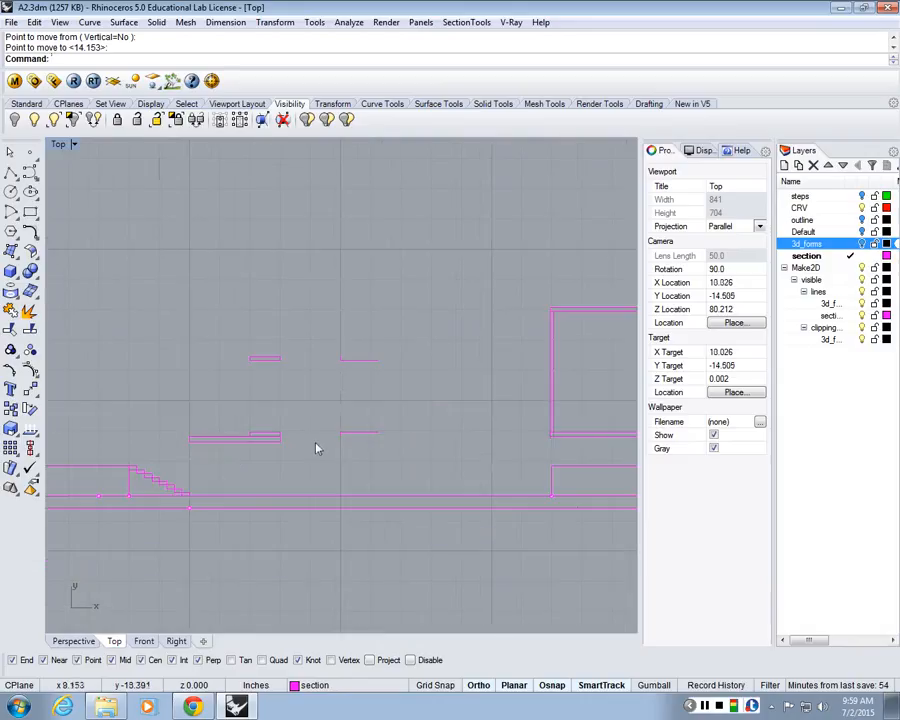
pyautogui.scroll(-2, 378, 421)
pyautogui.scroll(2, 378, 421)
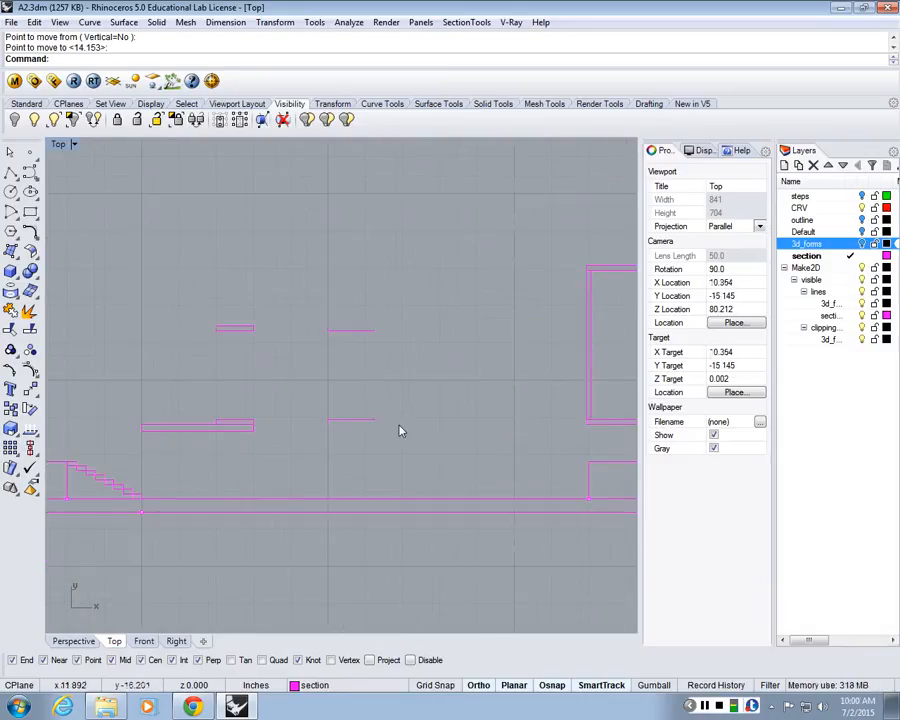
pyautogui.scroll(-3, 350, 331)
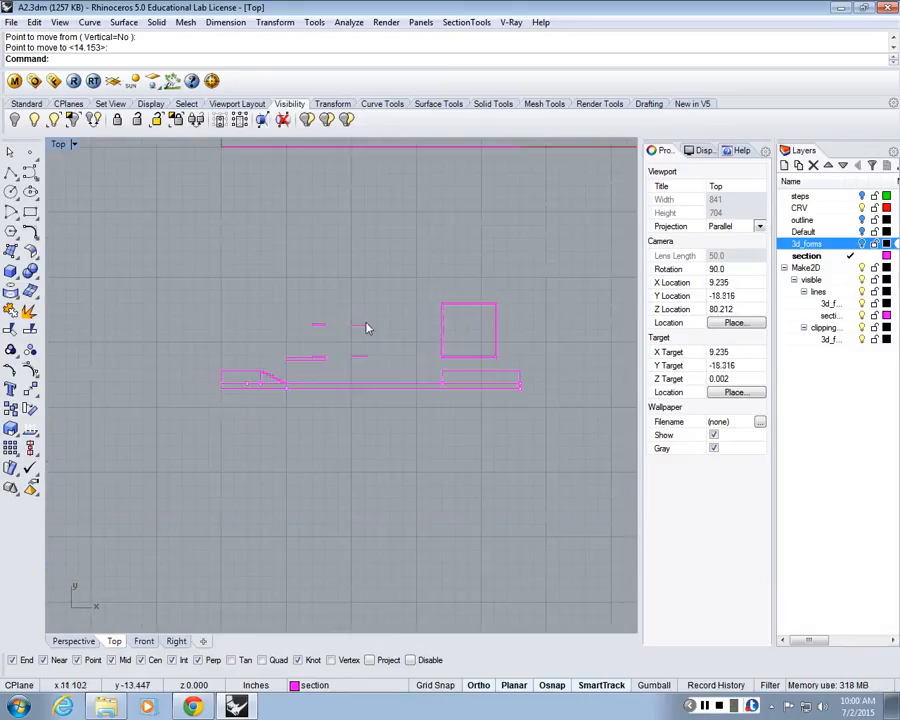
# Step: Maximize the Perspective view and set its display mode to Wireframe
pyautogui.doubleClick(70, 146)
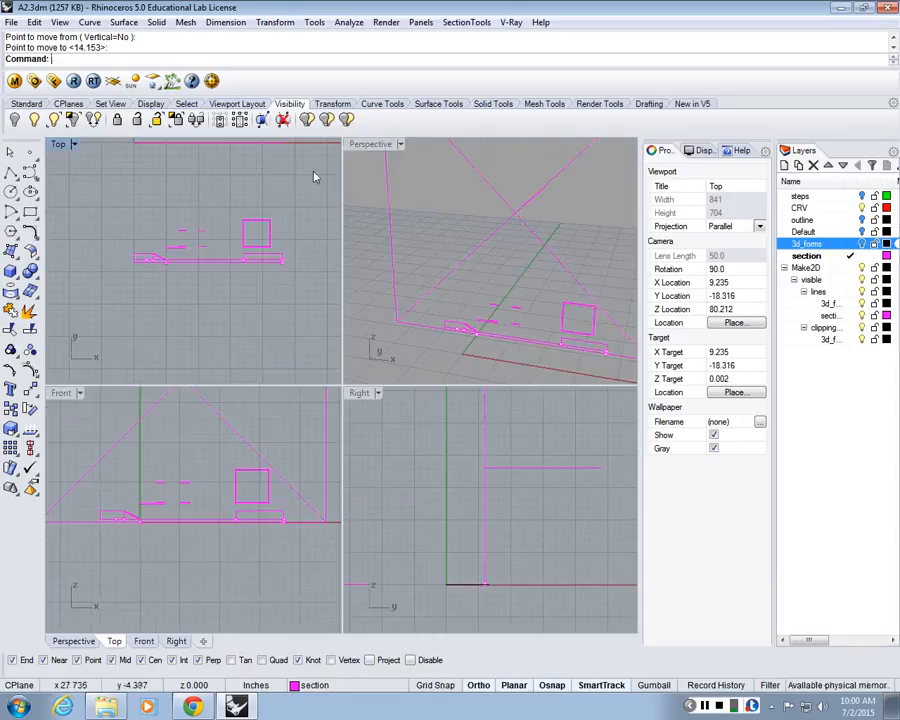
pyautogui.doubleClick(368, 144)
pyautogui.scroll(-5, 290, 280)
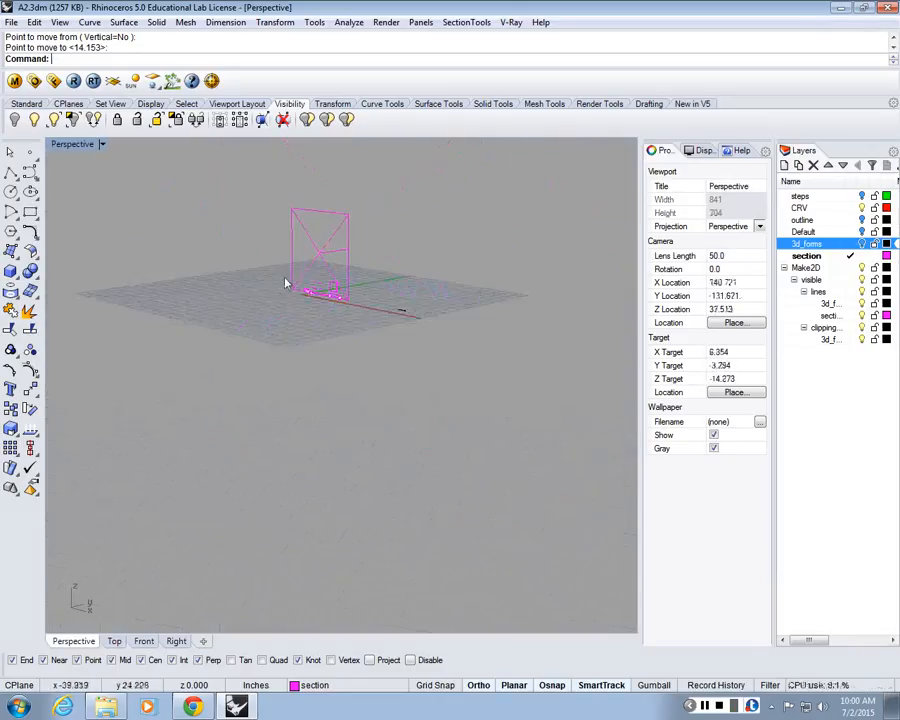
pyautogui.scroll(10, 312, 285)
pyautogui.moveTo(312, 285); pyautogui.dragTo(311, 327, button='right')
pyautogui.click(101, 144)
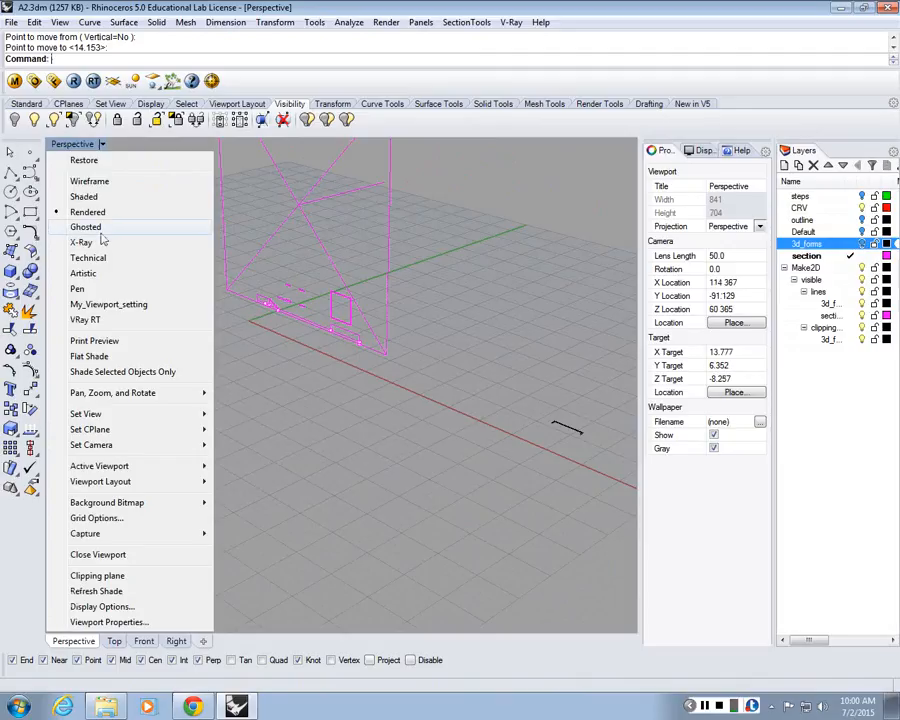
pyautogui.click(92, 181)
pyautogui.moveTo(202, 292); pyautogui.dragTo(246, 306, button='right')
pyautogui.scroll(-4, 246, 306)
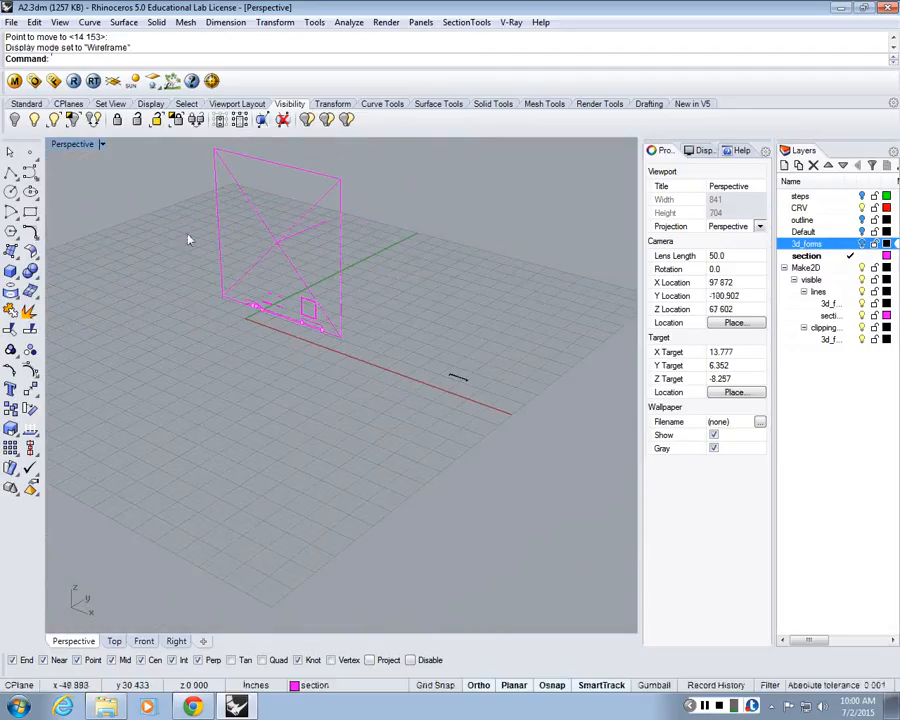
pyautogui.click(101, 144)
pyautogui.press('Escape')
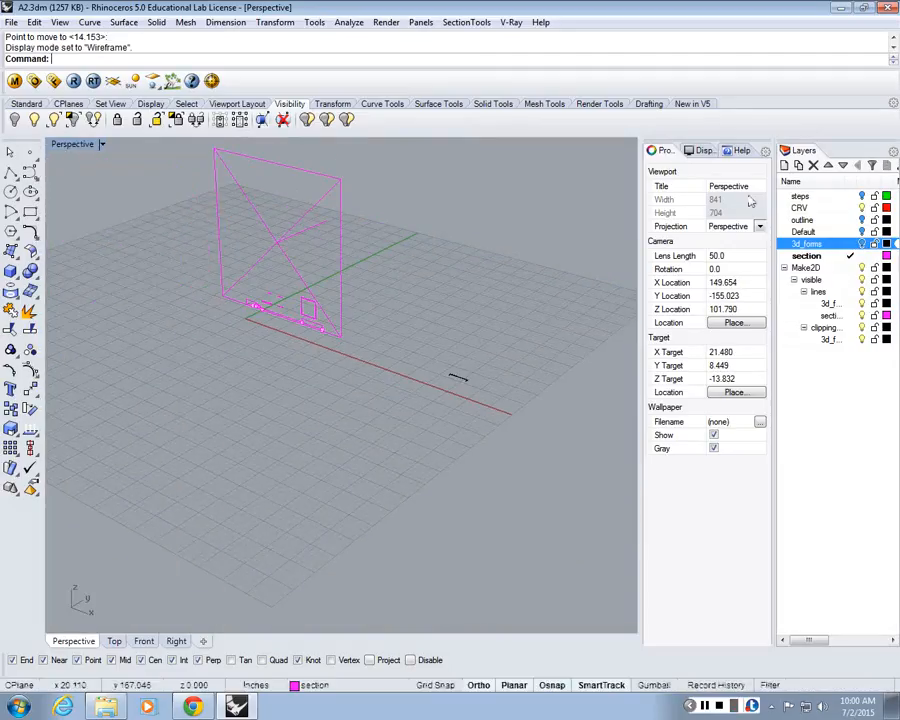
# Step: Bring back all hidden objects in the Perspective view with the Show command
pyautogui.click(862, 244)
pyautogui.click(862, 244)
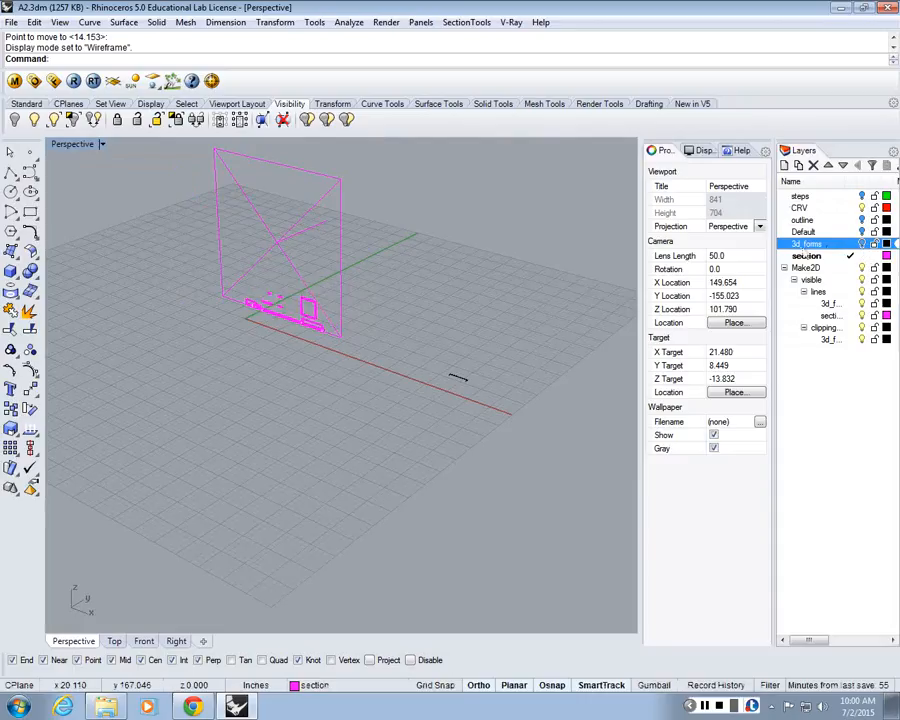
pyautogui.scroll(5, 458, 376)
pyautogui.scroll(-5, 470, 360)
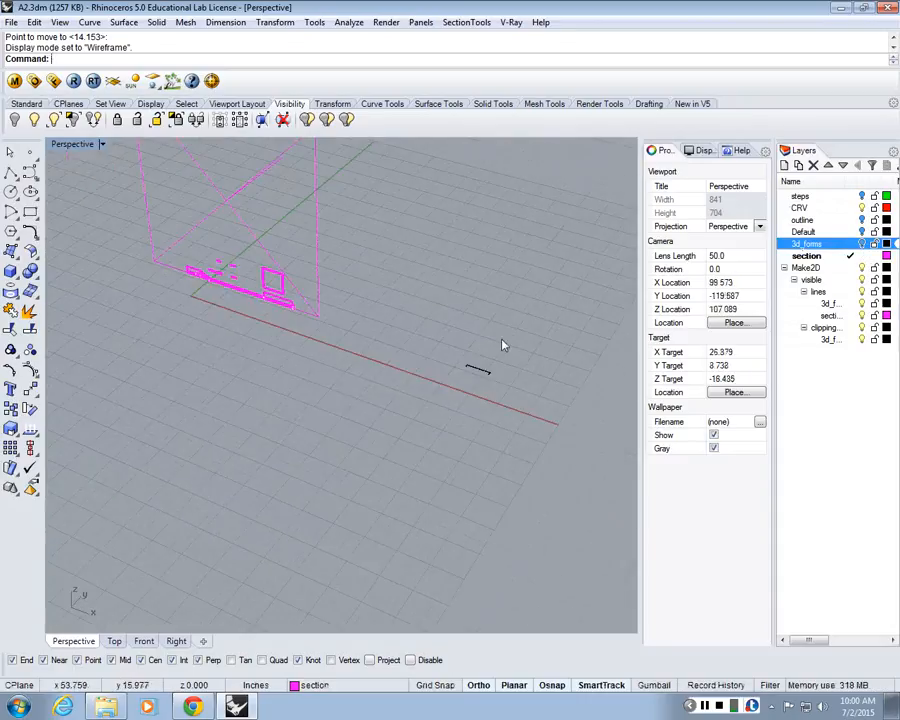
pyautogui.write('Show')
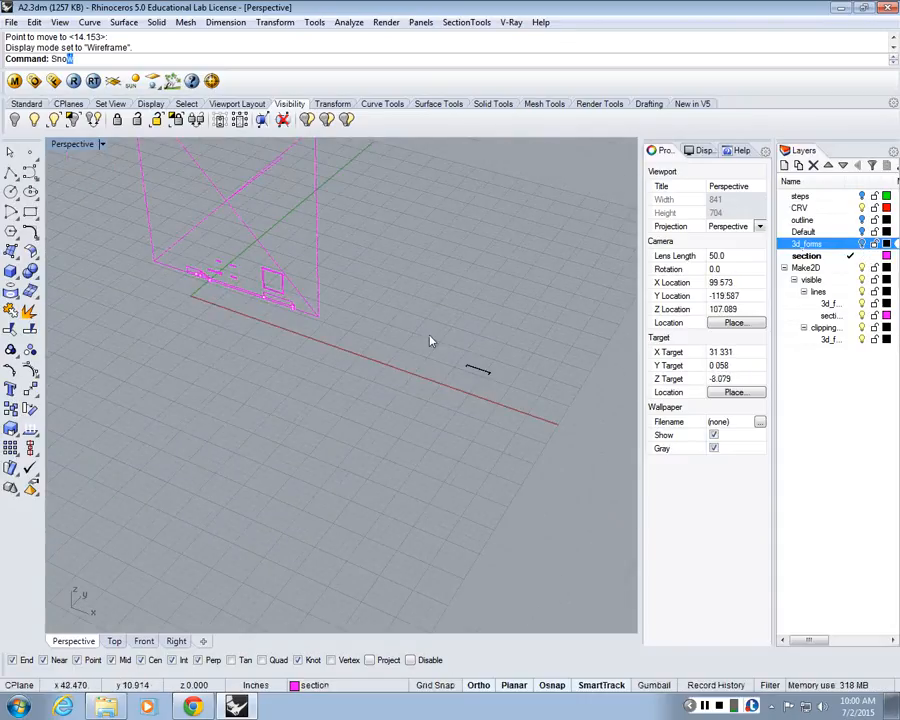
pyautogui.press('Return')
# Step: Stop the clipping plane from clipping the Perspective view, keeping only the Front view clipped
pyautogui.scroll(5, 325, 240)
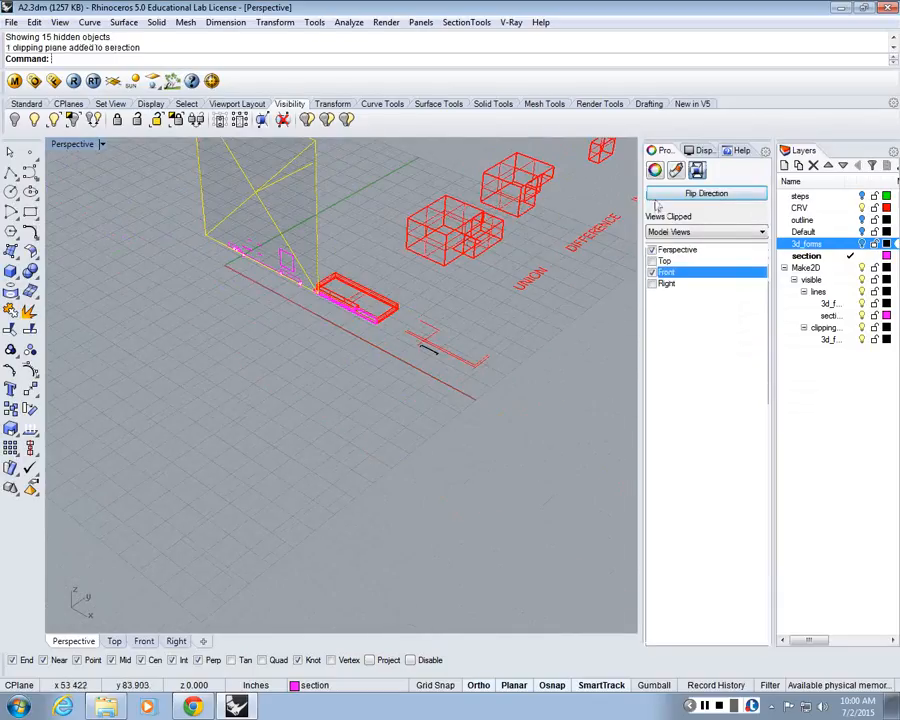
pyautogui.click(653, 250)
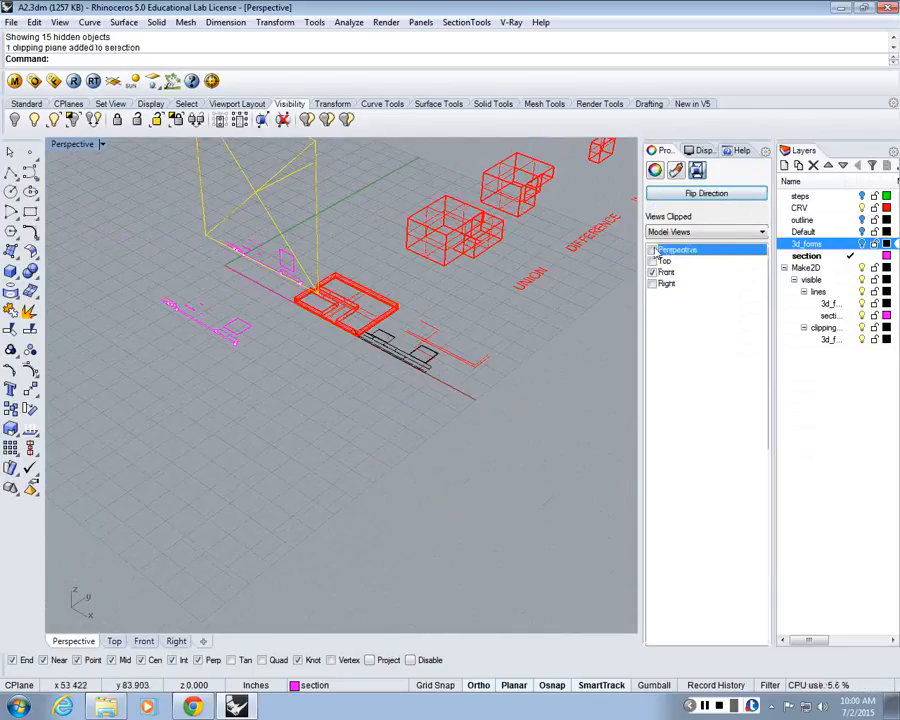
pyautogui.moveTo(456, 388); pyautogui.dragTo(419, 366, button='right')
pyautogui.click(406, 406)
# Step: Delete the stray red CRV curves lying beside the black 2D drawing
pyautogui.scroll(6, 370, 362)
pyautogui.moveTo(332, 325); pyautogui.dragTo(327, 350, button='right')
pyautogui.scroll(-6, 327, 350)
pyautogui.moveTo(251, 420)
pyautogui.mouseDown()
pyautogui.moveTo(577, 221)
pyautogui.moveTo(478, 250)
pyautogui.mouseUp()
pyautogui.click(438, 304)
pyautogui.press('Delete')
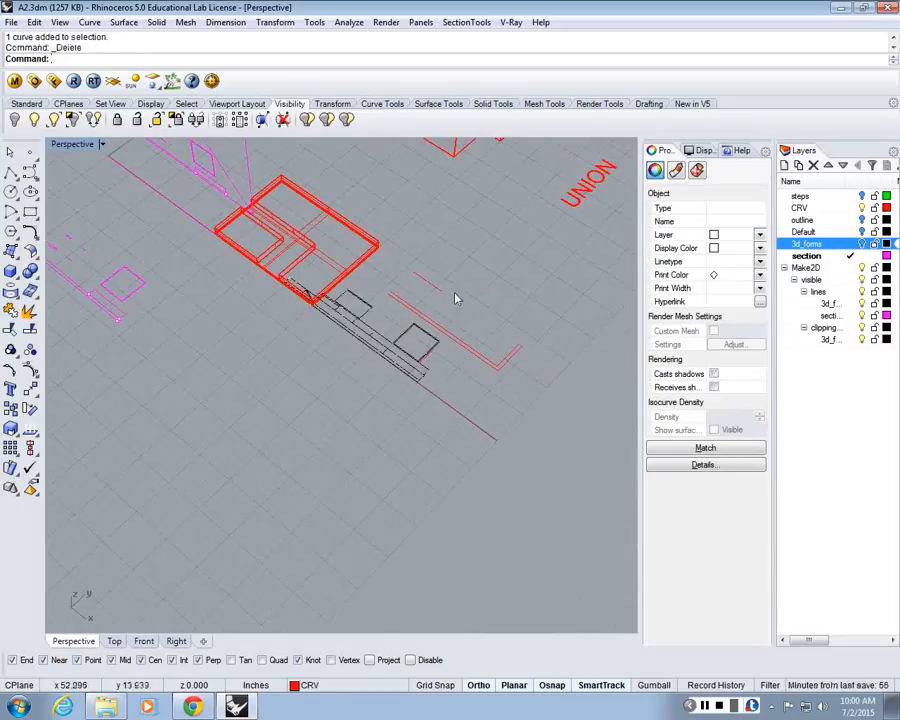
pyautogui.click(520, 366)
pyautogui.press('Delete')
pyautogui.scroll(3, 420, 364)
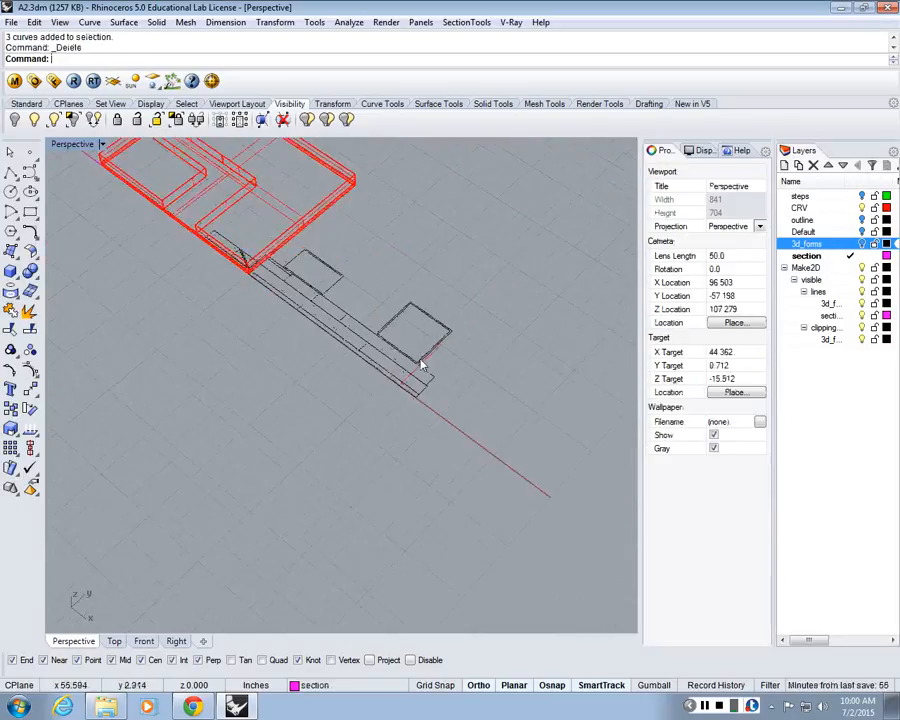
# Step: Move the whole black 2D drawing along negative Y, clear of the X axis and the red model curves
pyautogui.click(425, 366)
pyautogui.scroll(-8, 286, 346)
pyautogui.moveTo(238, 384); pyautogui.dragTo(410, 287)
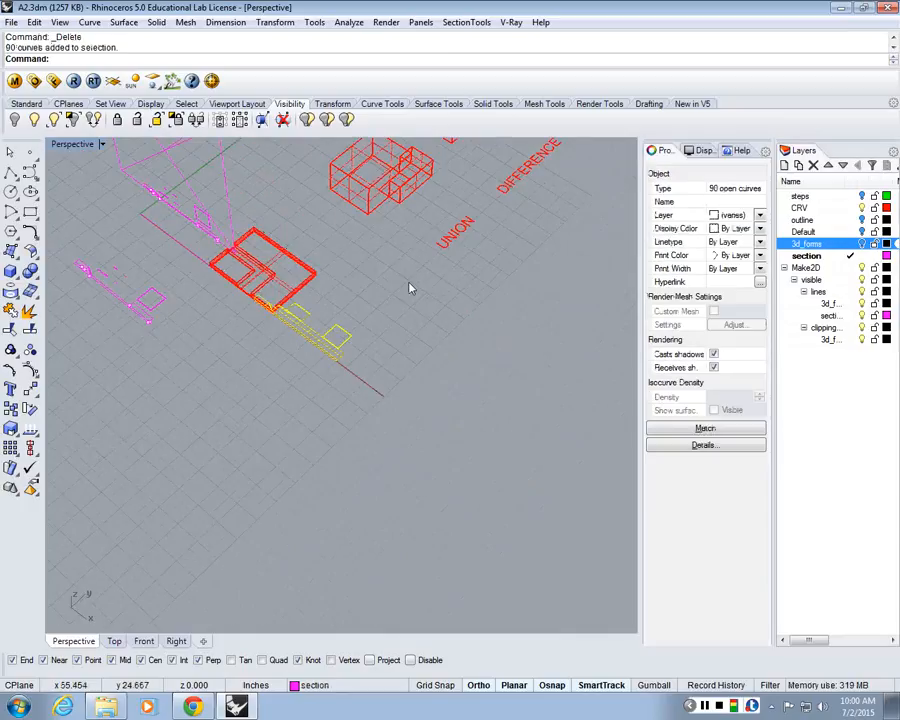
pyautogui.write('m')
pyautogui.press('Return')
pyautogui.click(362, 369)
pyautogui.click(293, 430)
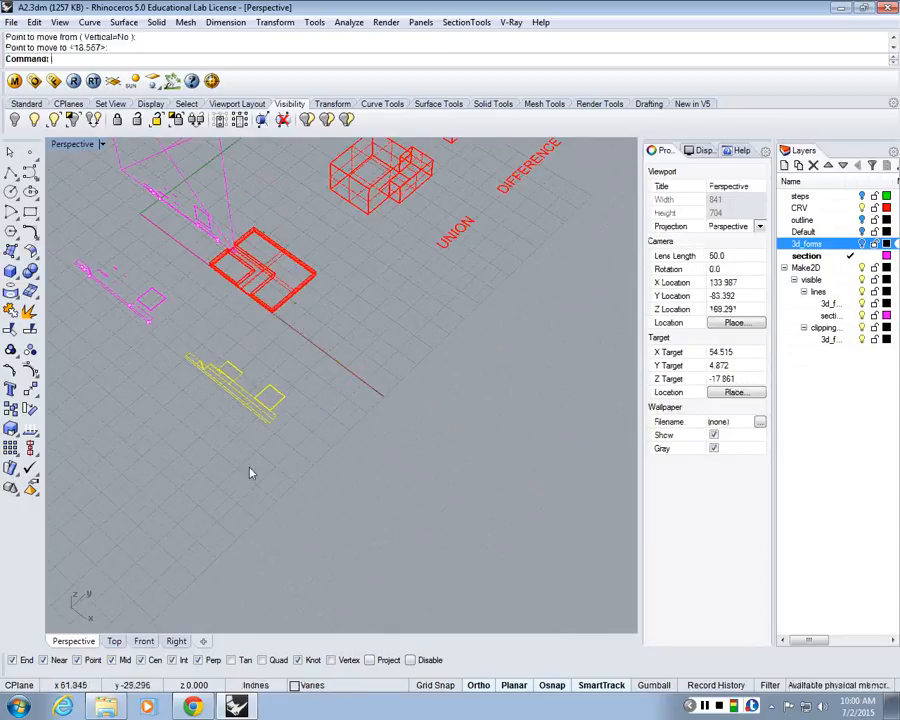
pyautogui.click(246, 472)
# Step: Examine the original upright section curves at the clipping plane against the flat 2D section drawing in the Perspective view
pyautogui.keyDown('shift'); pyautogui.moveTo(249, 299); pyautogui.dragTo(349, 331, button='right'); pyautogui.keyUp('shift')
pyautogui.scroll(-4, 401, 275)
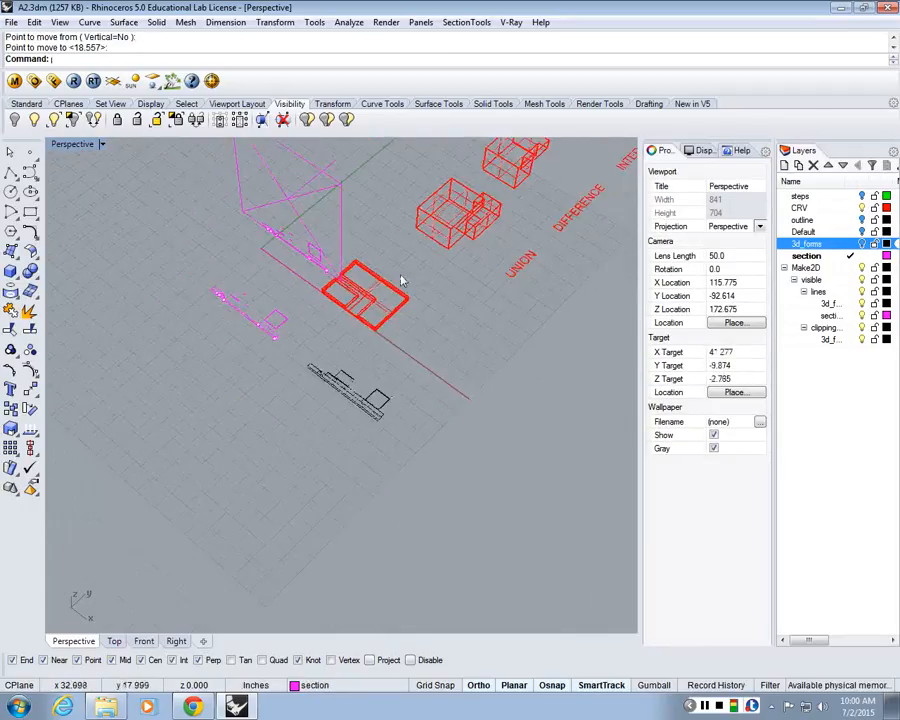
pyautogui.scroll(6, 286, 268)
pyautogui.scroll(3, 351, 316)
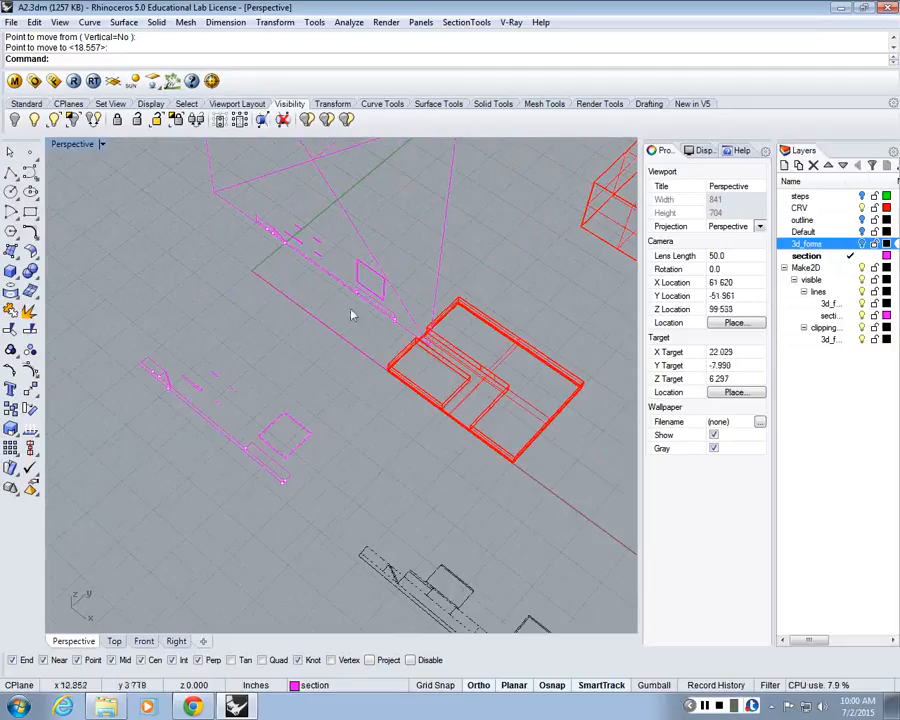
pyautogui.moveTo(348, 328); pyautogui.dragTo(364, 213, button='right')
pyautogui.scroll(4, 293, 231)
pyautogui.scroll(5, 230, 268)
pyautogui.scroll(-5, 259, 279)
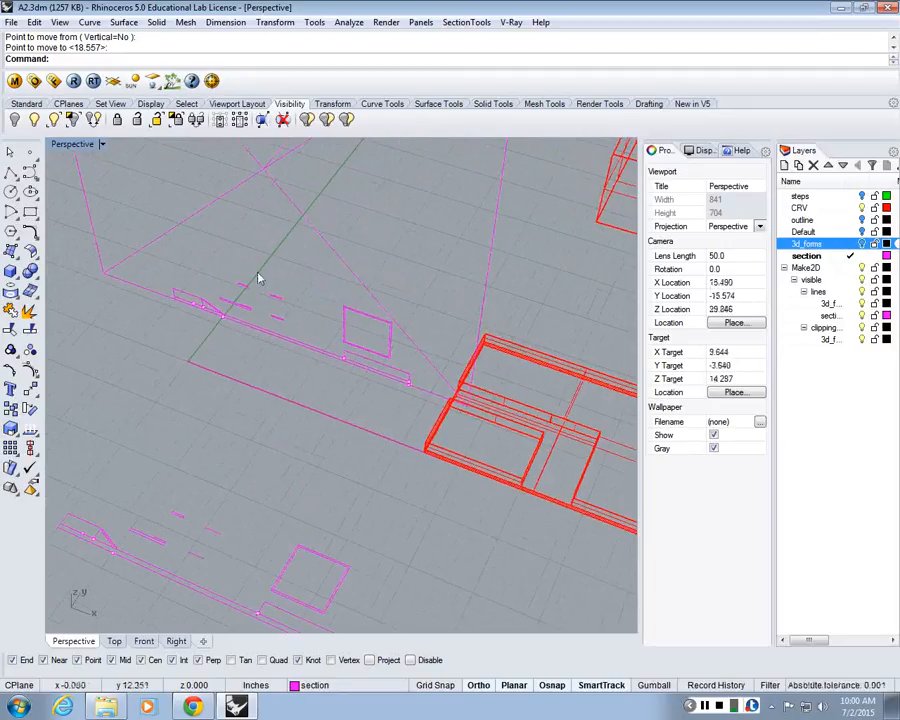
# Step: Copy the original upright section curves and points from the clipping plane along negative Y, past the flat section drawing
pyautogui.moveTo(161, 418); pyautogui.dragTo(424, 243)
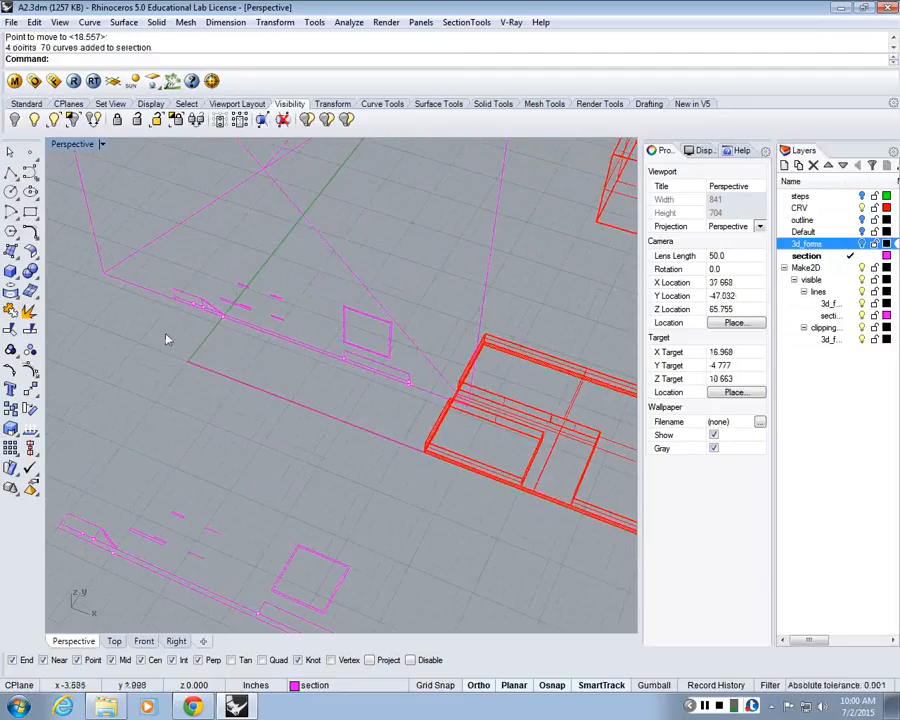
pyautogui.moveTo(161, 396); pyautogui.dragTo(424, 235)
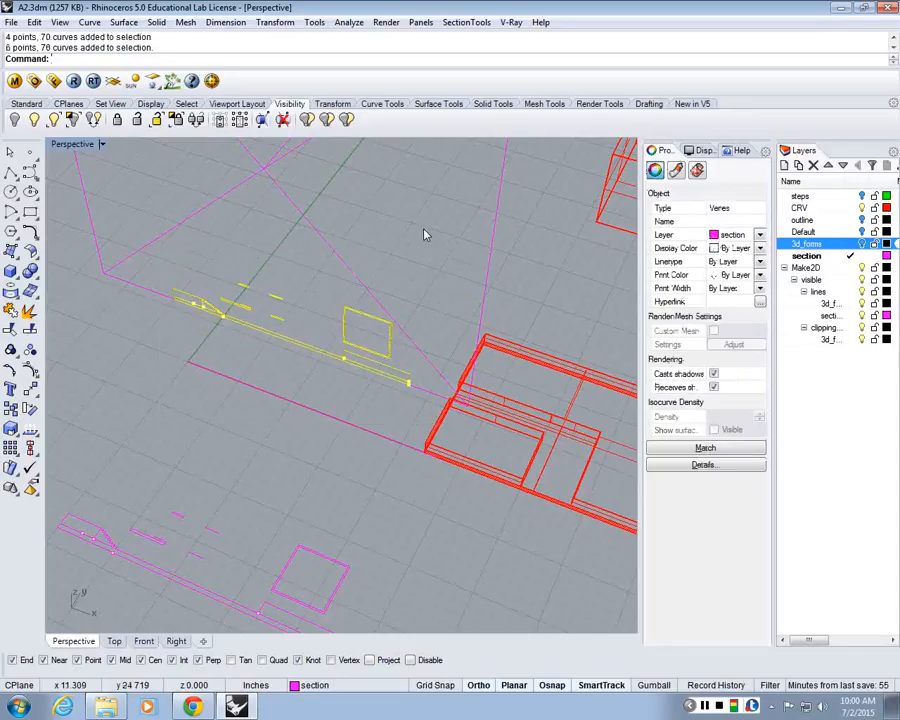
pyautogui.scroll(-2, 410, 250)
pyautogui.write('C')
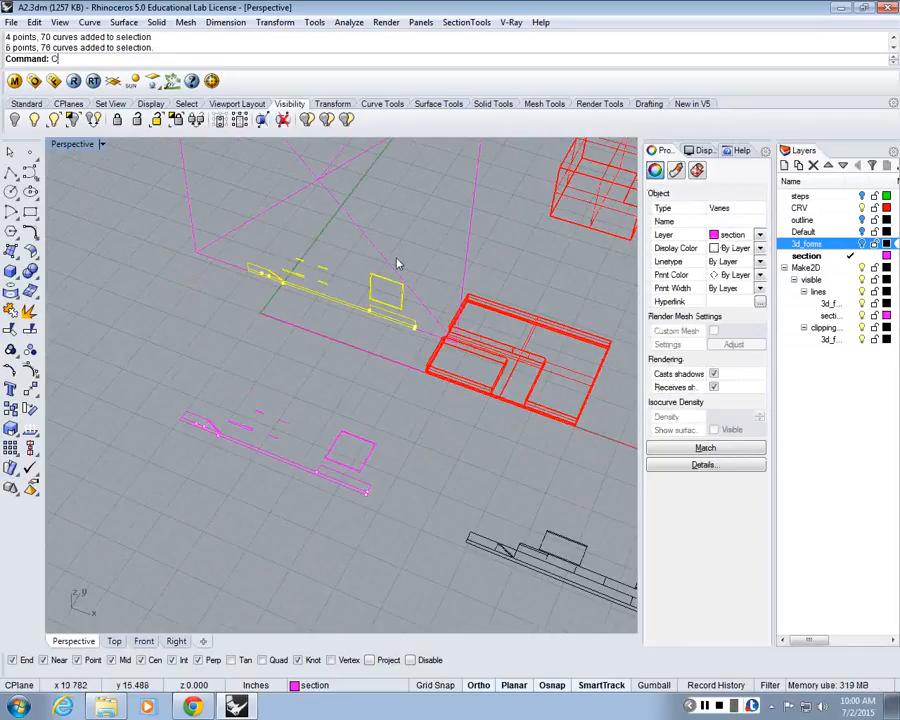
pyautogui.write('opy')
pyautogui.press('Return')
pyautogui.click(386, 303)
pyautogui.scroll(-7, 386, 312)
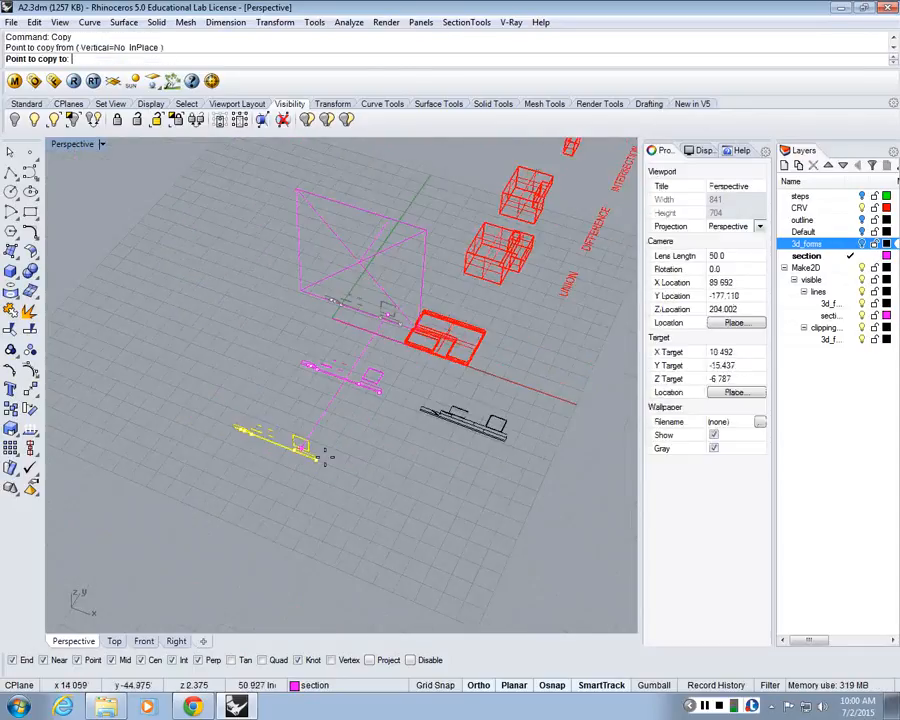
pyautogui.click(325, 457)
pyautogui.press('Return')
# Step: Compare the flat section drawing, the upright section copy and the black 2D drawing in the Perspective view
pyautogui.scroll(6, 258, 458)
pyautogui.moveTo(251, 441); pyautogui.dragTo(217, 434, button='right')
pyautogui.scroll(7, 454, 253)
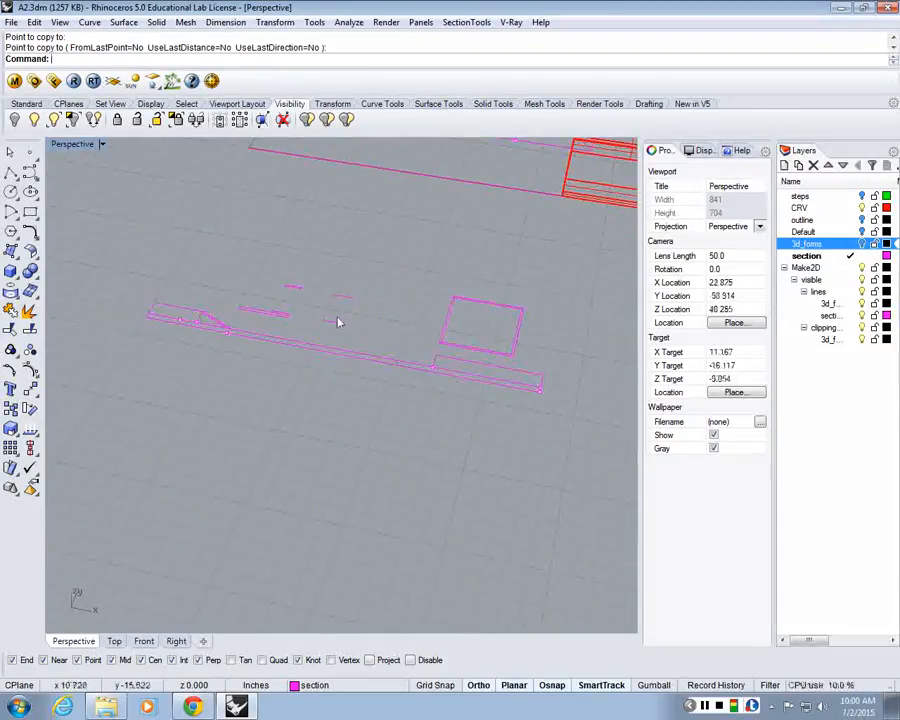
pyautogui.scroll(-2, 337, 321)
pyautogui.scroll(-1, 315, 300)
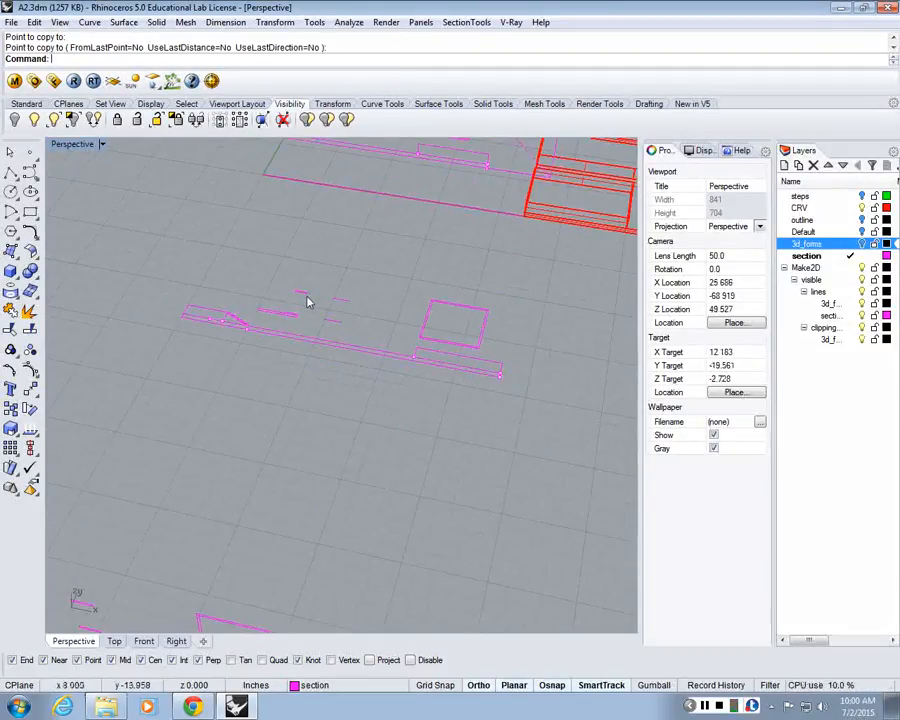
pyautogui.scroll(-3, 309, 303)
pyautogui.scroll(6, 307, 368)
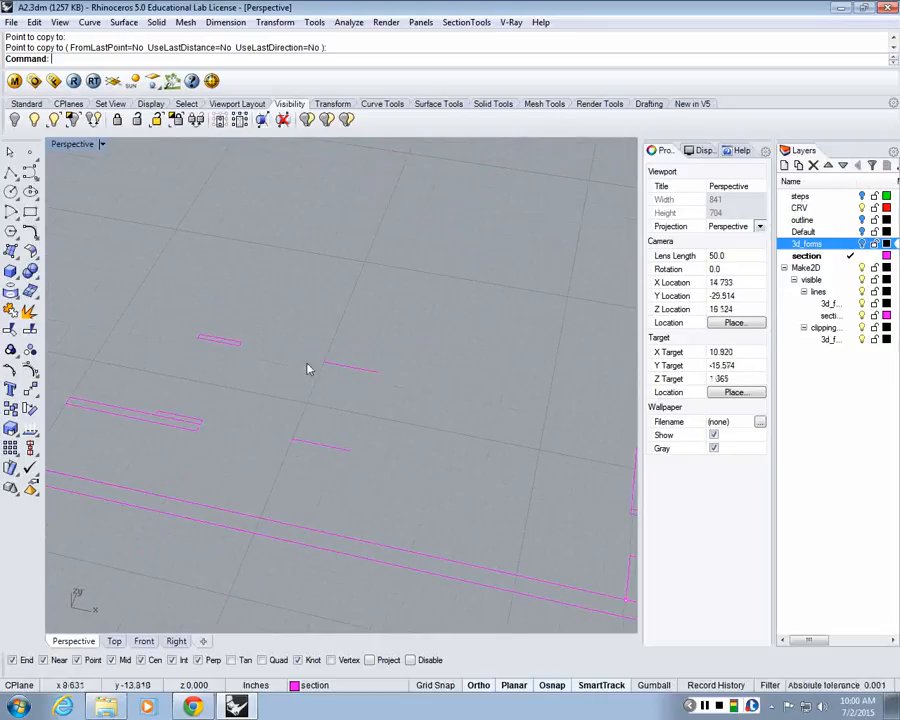
pyautogui.scroll(3, 350, 362)
pyautogui.scroll(-7, 343, 382)
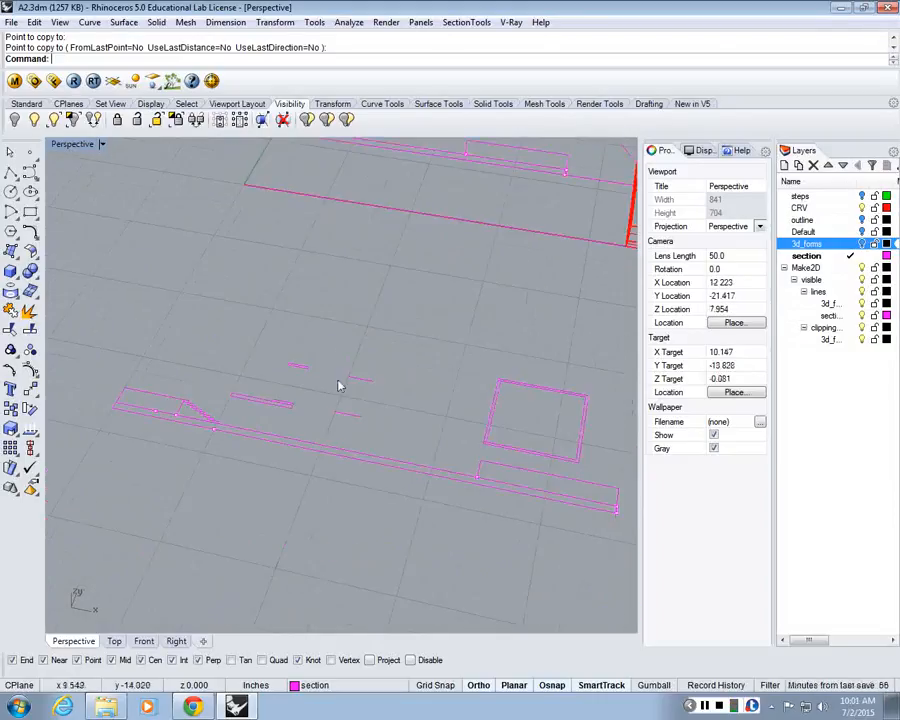
pyautogui.moveTo(327, 385); pyautogui.dragTo(279, 370, button='right')
pyautogui.scroll(-8, 279, 368)
pyautogui.scroll(5, 378, 415)
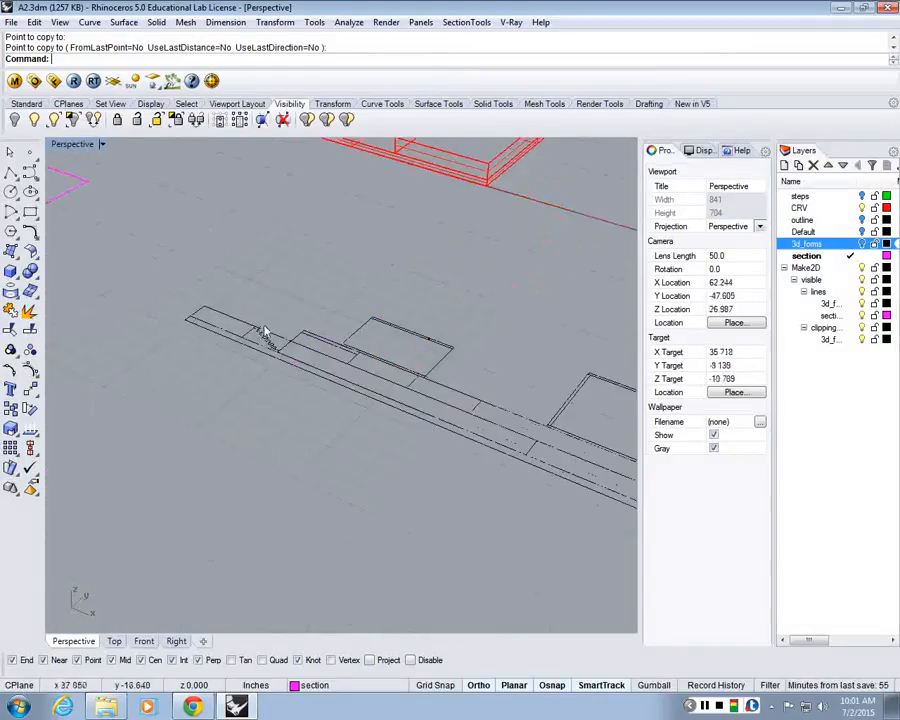
pyautogui.scroll(-5, 380, 377)
pyautogui.scroll(5, 379, 373)
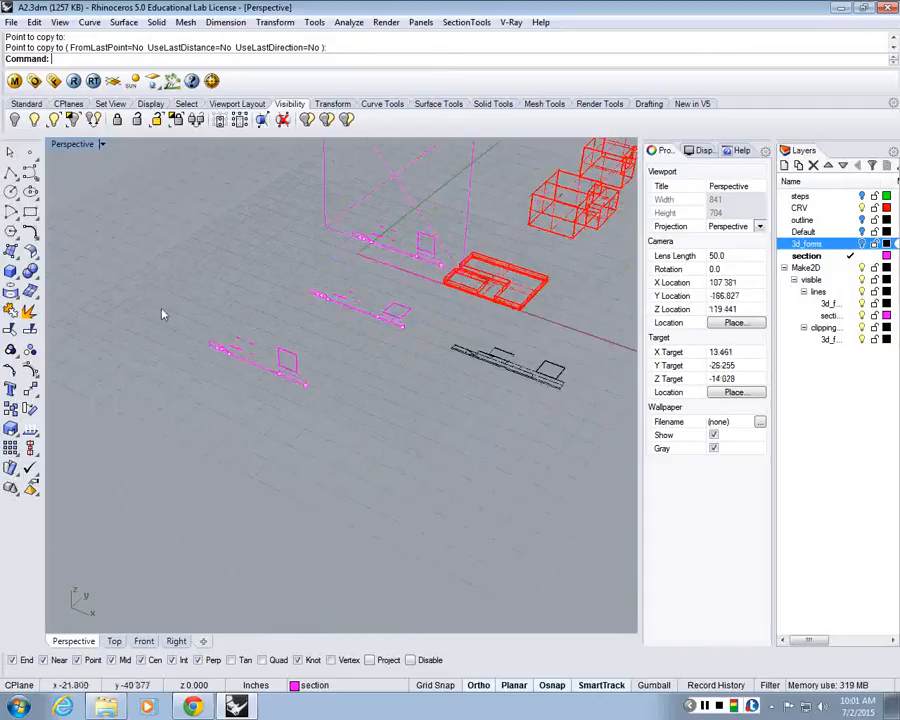
pyautogui.moveTo(162, 311); pyautogui.dragTo(341, 430)
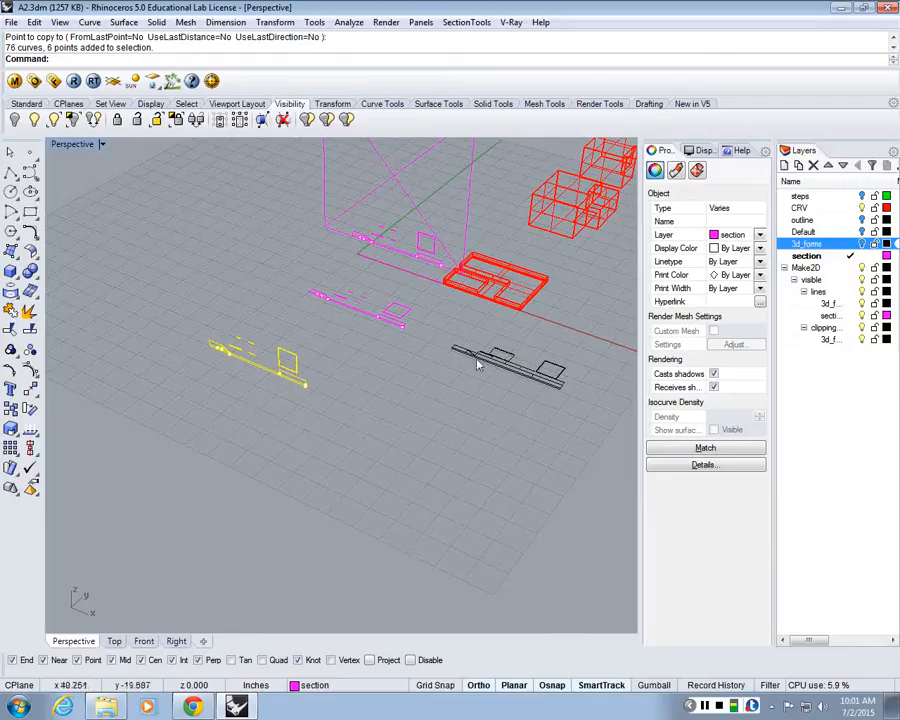
pyautogui.scroll(5, 234, 344)
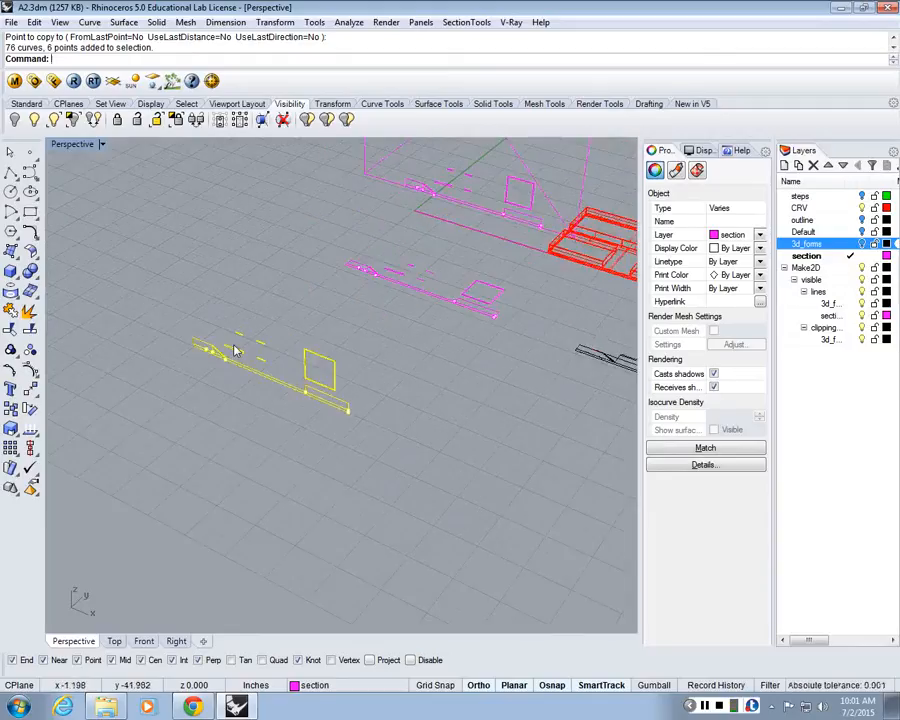
pyautogui.press('Escape')
pyautogui.moveTo(141, 251); pyautogui.dragTo(360, 444)
pyautogui.press('Escape')
pyautogui.moveTo(171, 290); pyautogui.dragTo(446, 522)
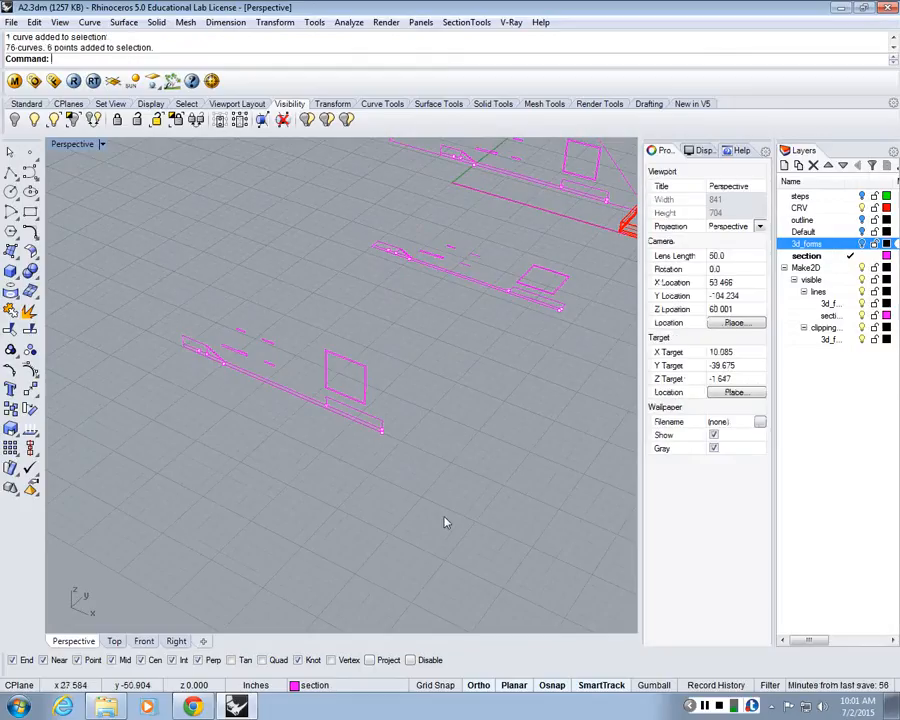
# Step: Try rotating the upright section copy with Rotate3D by 90 degrees about its base line
pyautogui.write('Rotate')
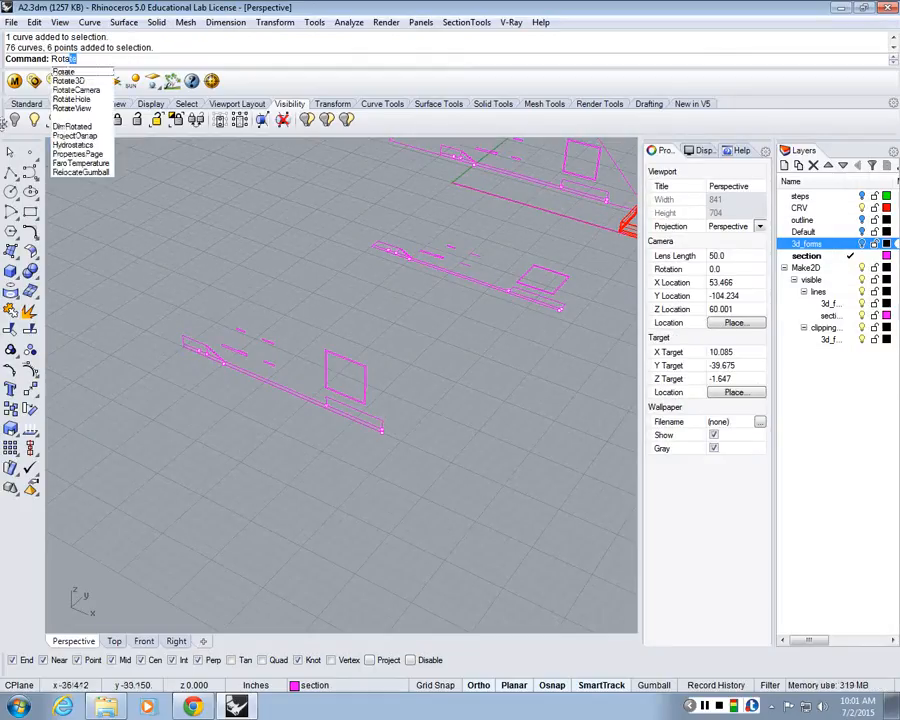
pyautogui.click(74, 81)
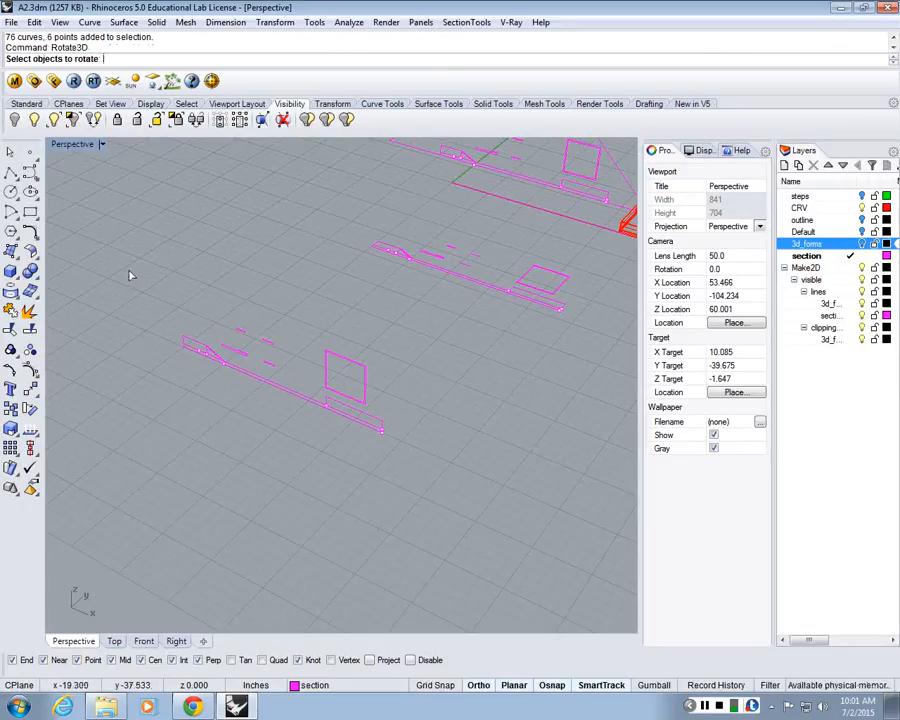
pyautogui.moveTo(125, 270); pyautogui.dragTo(418, 528)
pyautogui.scroll(3, 255, 352)
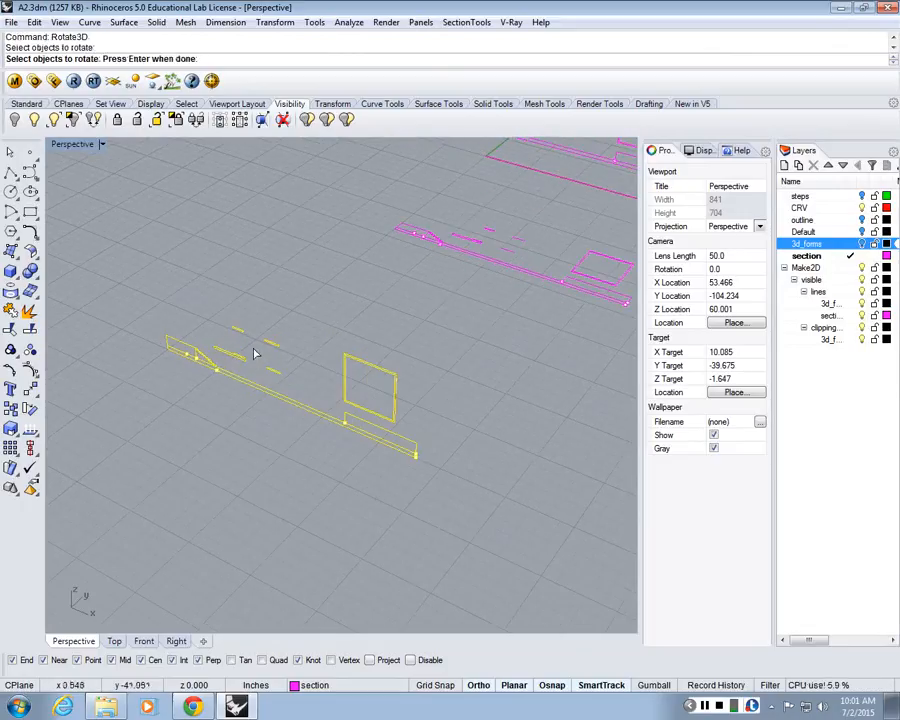
pyautogui.press('Return')
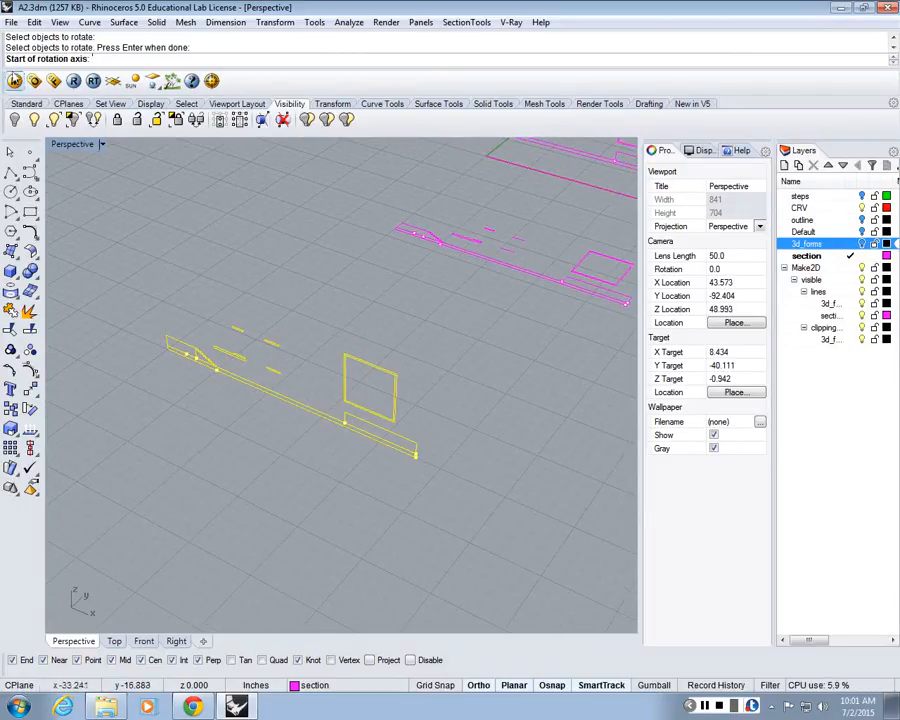
pyautogui.click(157, 349)
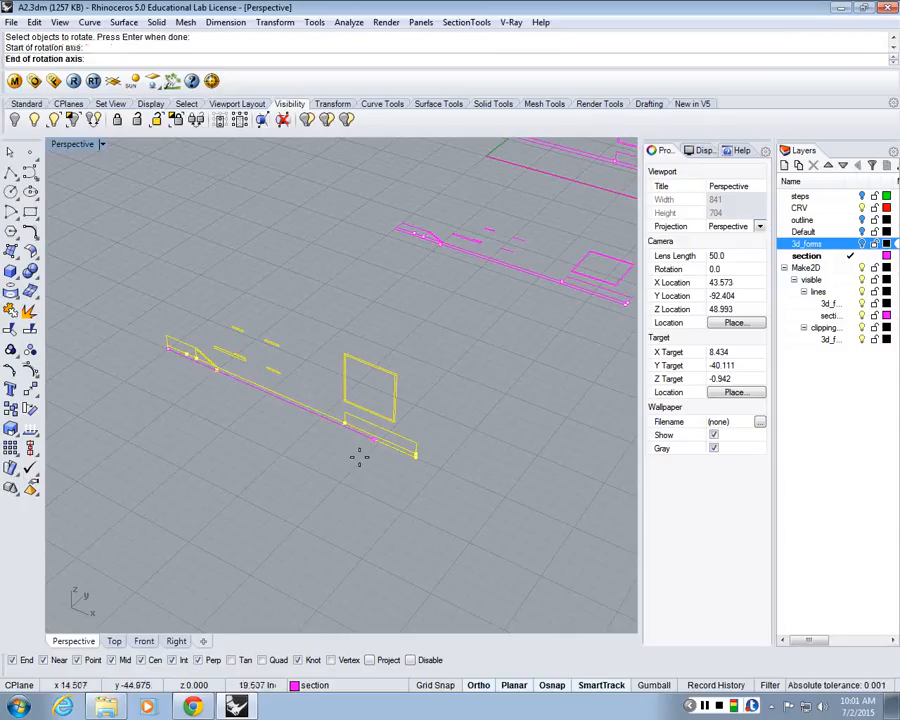
pyautogui.click(413, 457)
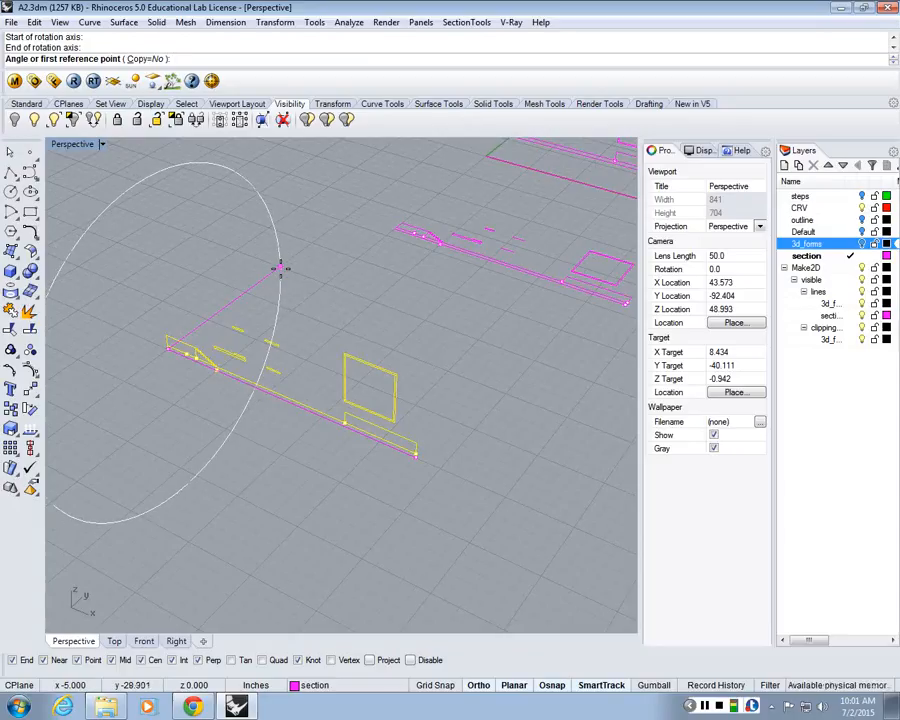
pyautogui.write('90')
pyautogui.press('Return')
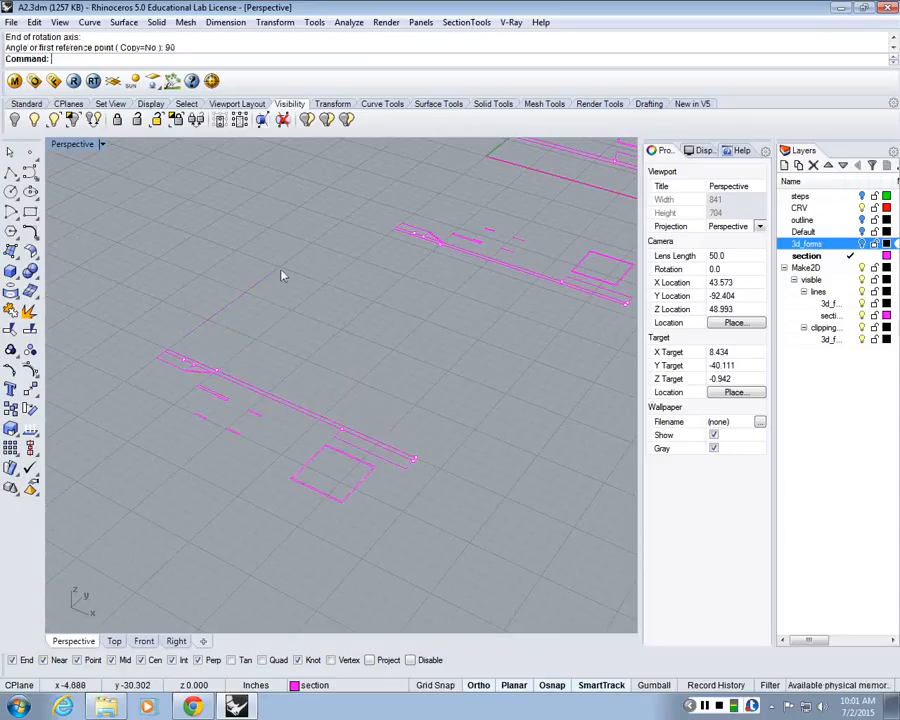
pyautogui.hotkey('ctrl', 'z')
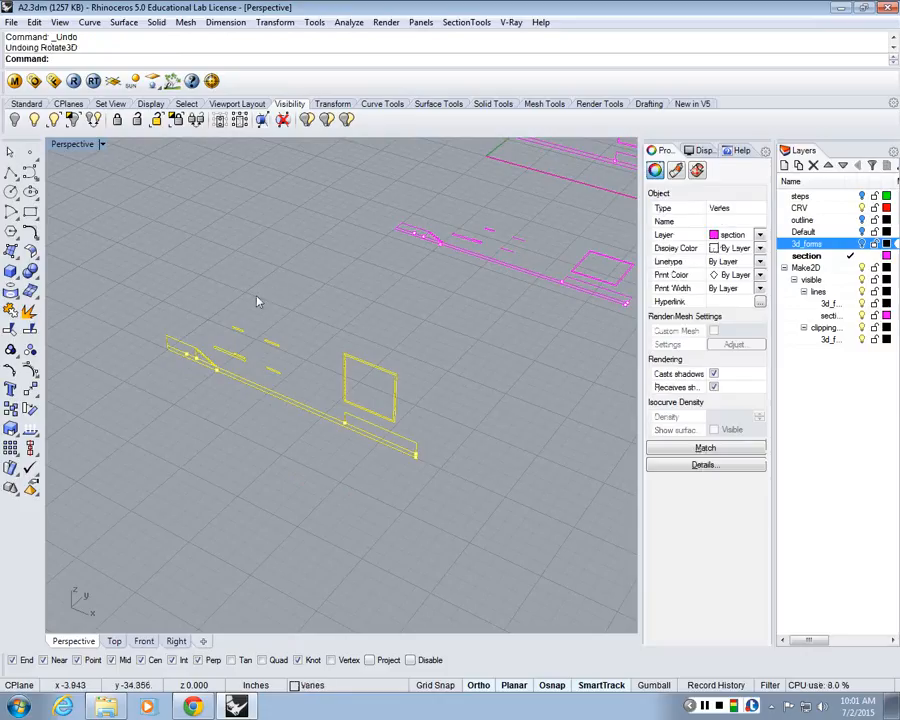
pyautogui.write('-90')
pyautogui.press('Return')
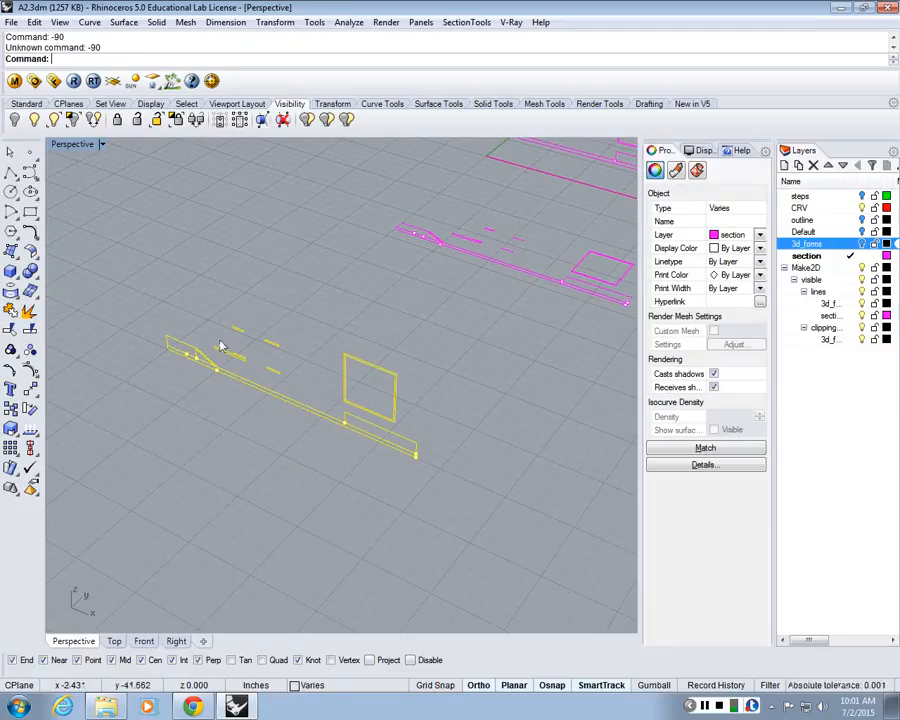
pyautogui.write('Rota')
pyautogui.press('Return')
pyautogui.press('Escape')
pyautogui.press('Escape')
# Step: Use Rotate3D to lay the upright section copy flat, rotating it -90 degrees about its base line
pyautogui.write('Rota')
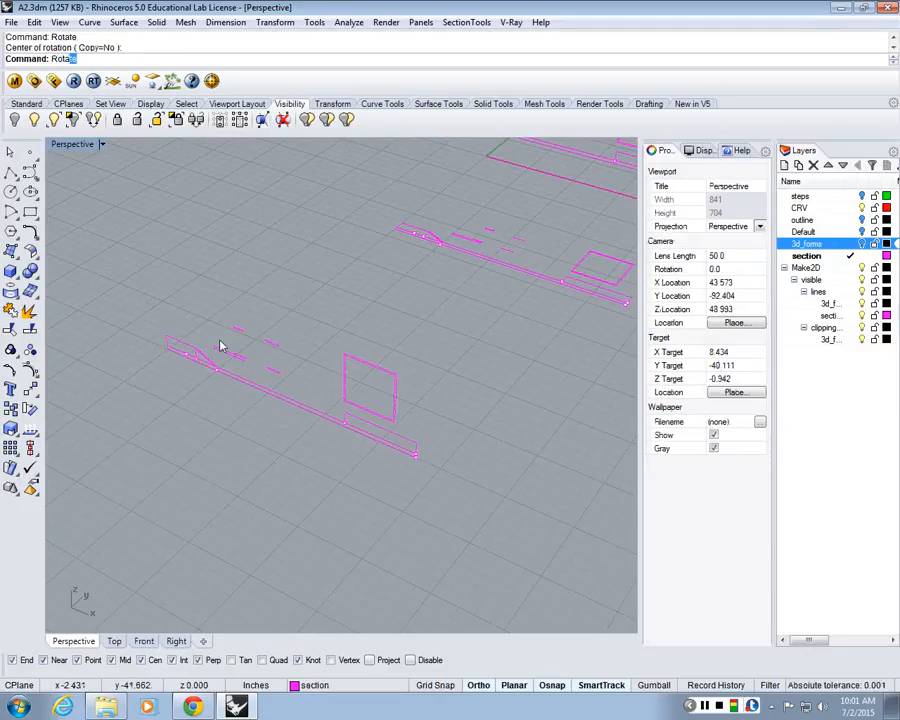
pyautogui.press('Down')
pyautogui.press('Return')
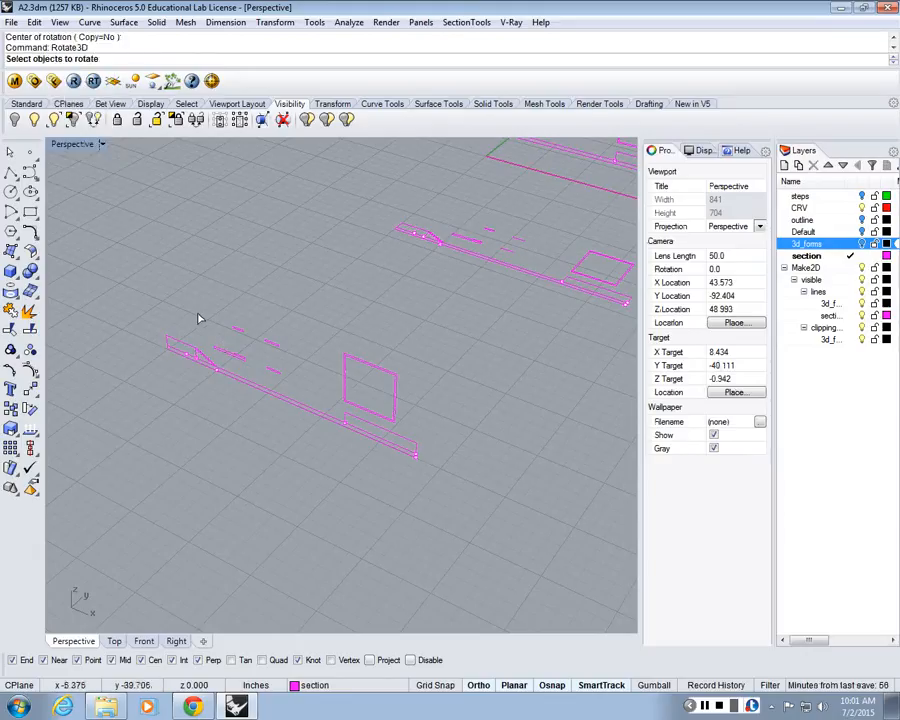
pyautogui.moveTo(165, 302); pyautogui.dragTo(498, 586)
pyautogui.press('Return')
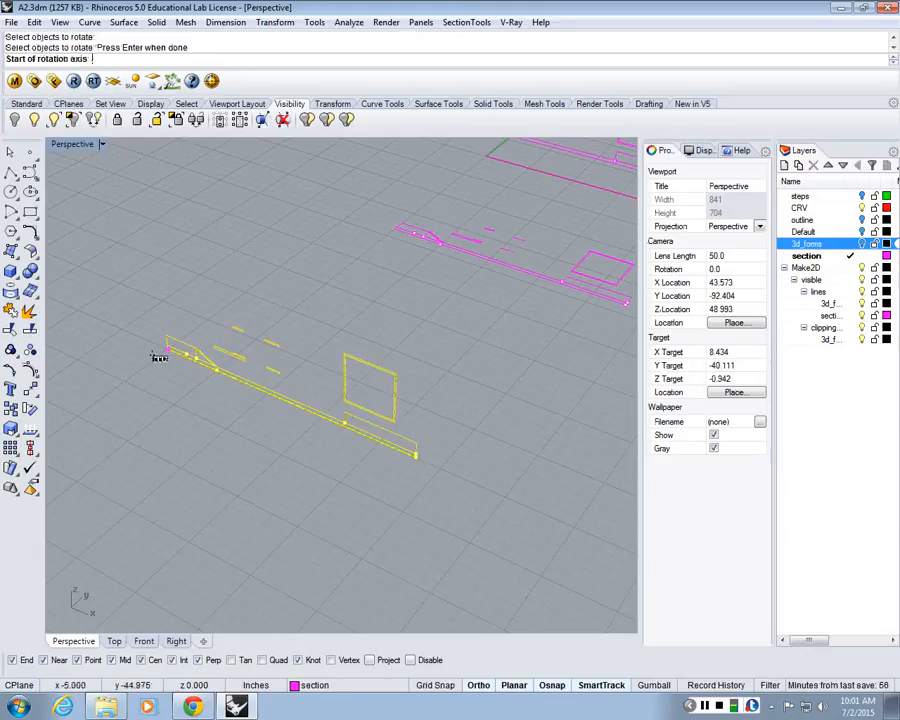
pyautogui.click(167, 349)
pyautogui.click(484, 481)
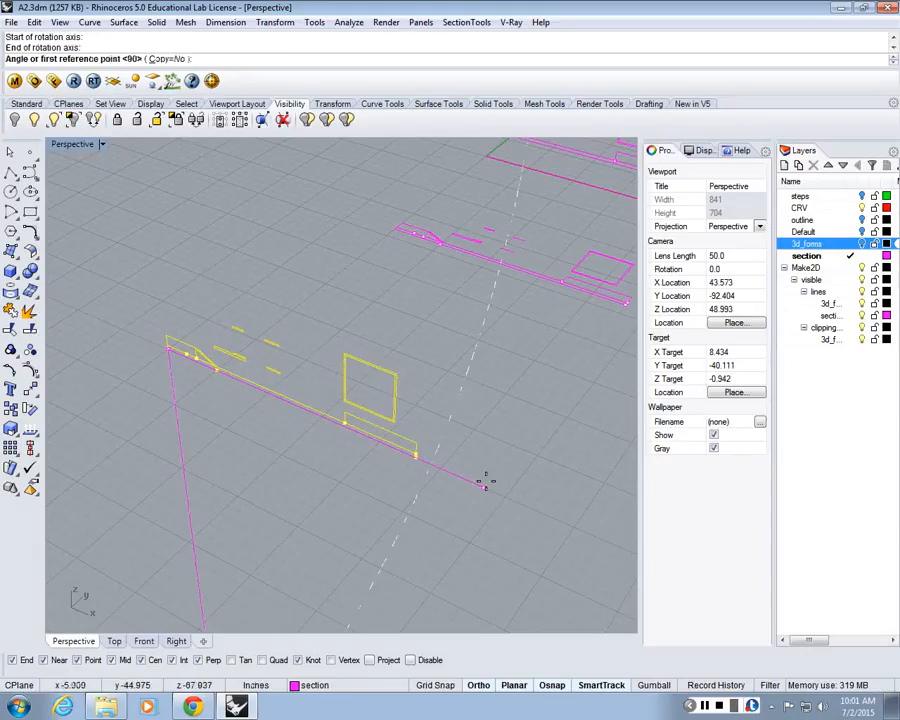
pyautogui.write('-90')
pyautogui.press('Return')
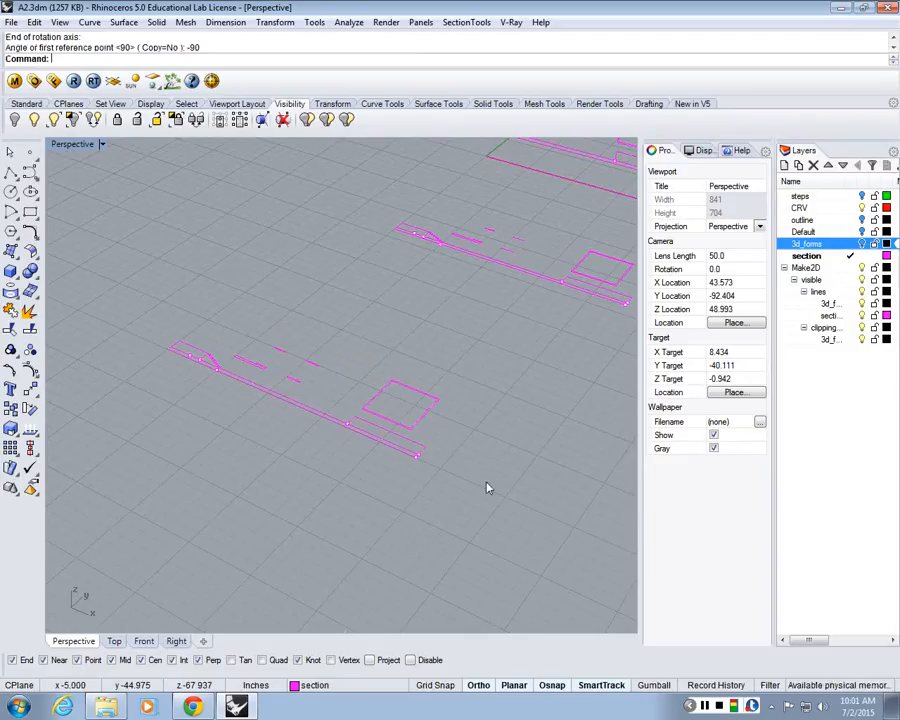
# Step: Move the flattened section copy along positive X so it lies alongside the black 2D drawing
pyautogui.moveTo(482, 494); pyautogui.dragTo(350, 450, button='right')
pyautogui.scroll(-10, 260, 352)
pyautogui.moveTo(229, 320); pyautogui.dragTo(316, 420)
pyautogui.scroll(5, 316, 420)
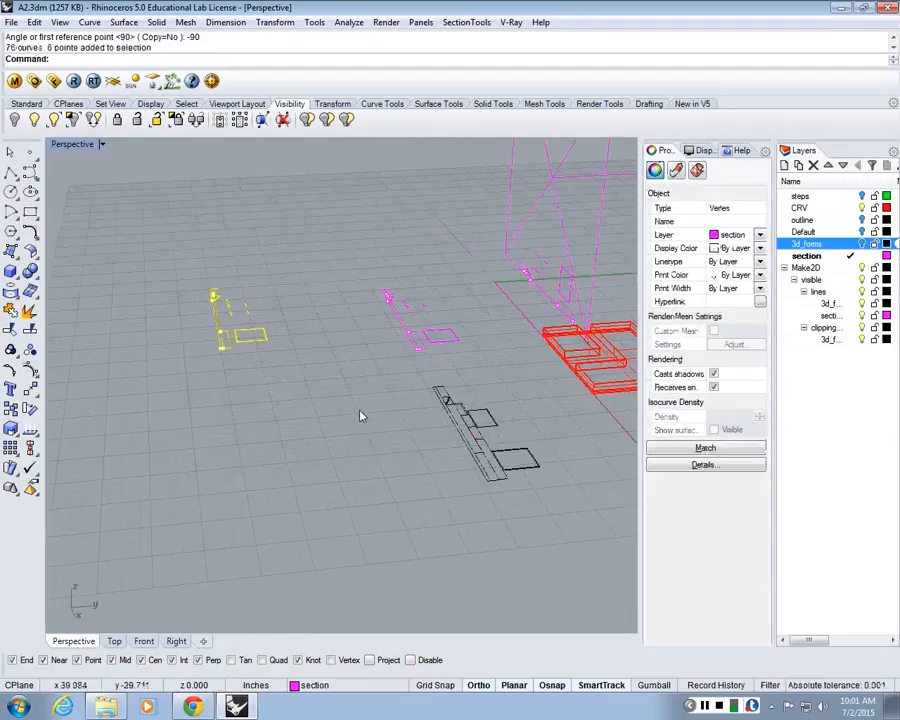
pyautogui.moveTo(388, 254); pyautogui.dragTo(566, 532)
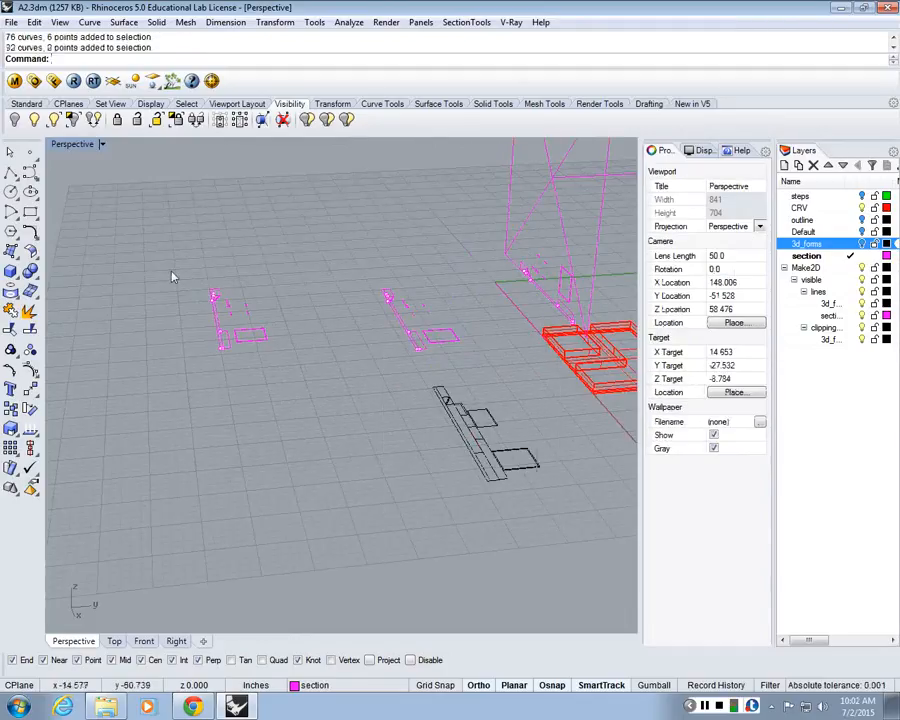
pyautogui.moveTo(161, 261); pyautogui.dragTo(291, 416)
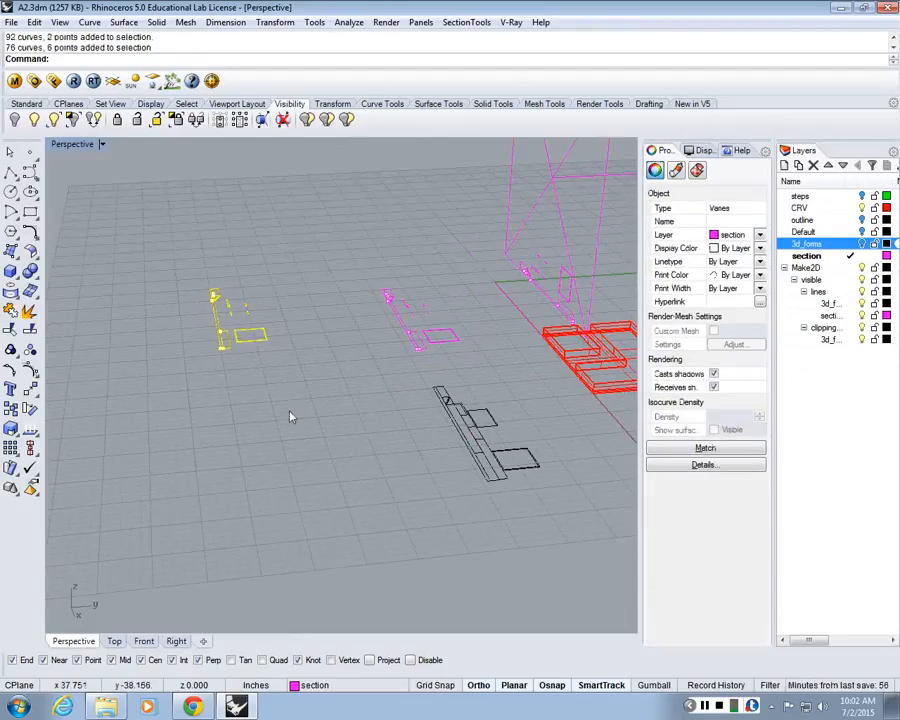
pyautogui.write('m')
pyautogui.press('Return')
pyautogui.click(221, 349)
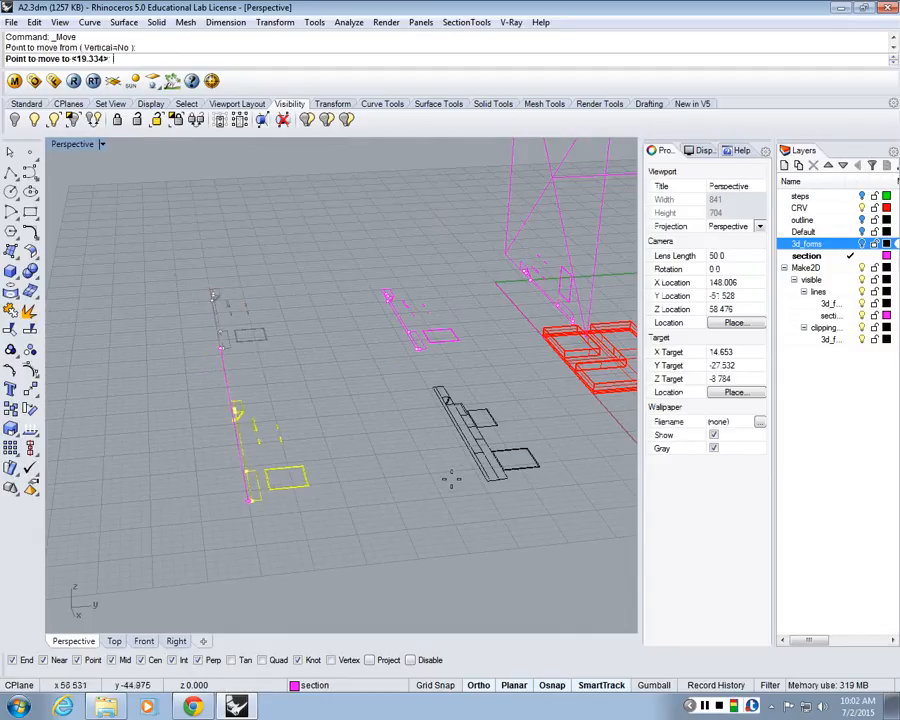
pyautogui.click(411, 487)
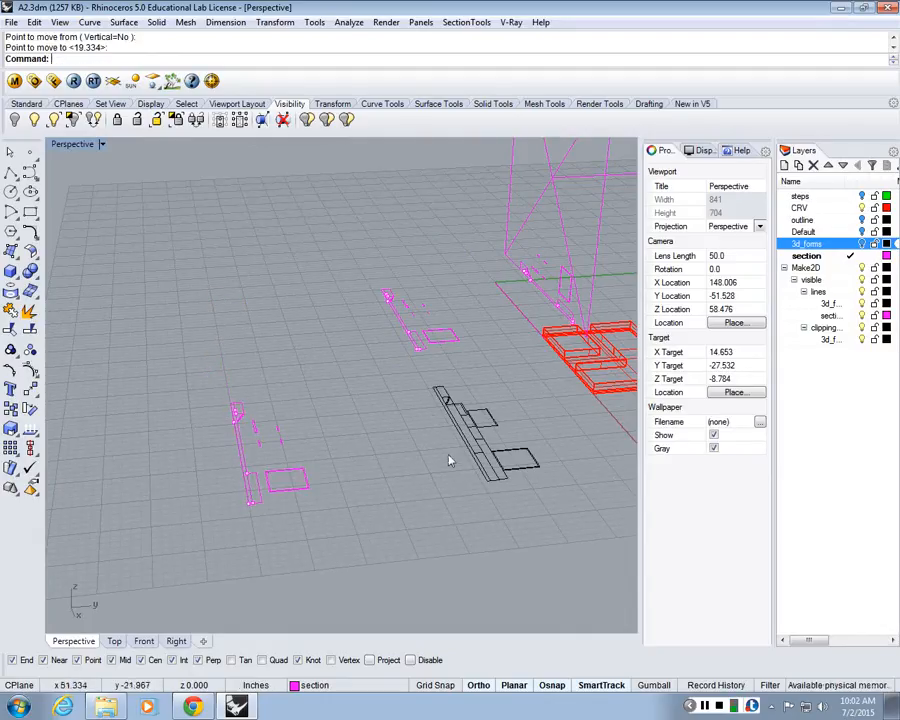
# Step: Delete the older flat magenta Make2D section drawing lying between the clipping plane and the rotated section copy
pyautogui.moveTo(388, 484)
pyautogui.mouseDown(button='right')
pyautogui.moveTo(464, 524)
pyautogui.moveTo(476, 404)
pyautogui.moveTo(427, 385)
pyautogui.mouseUp(button='right')
pyautogui.scroll(3, 476, 404)
pyautogui.scroll(-4, 461, 441)
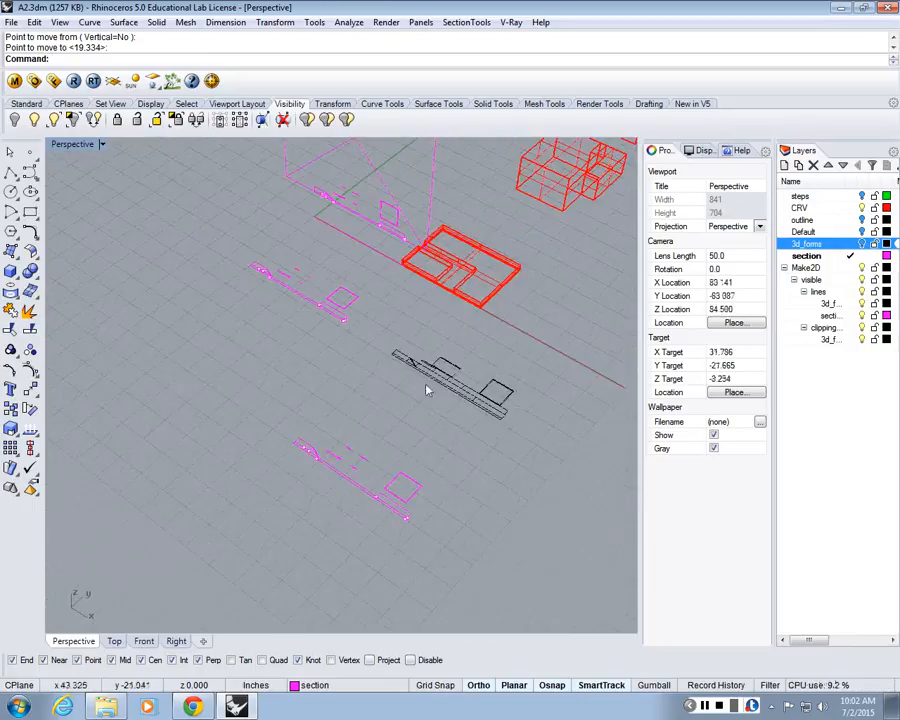
pyautogui.scroll(5, 340, 292)
pyautogui.moveTo(396, 392); pyautogui.dragTo(141, 232)
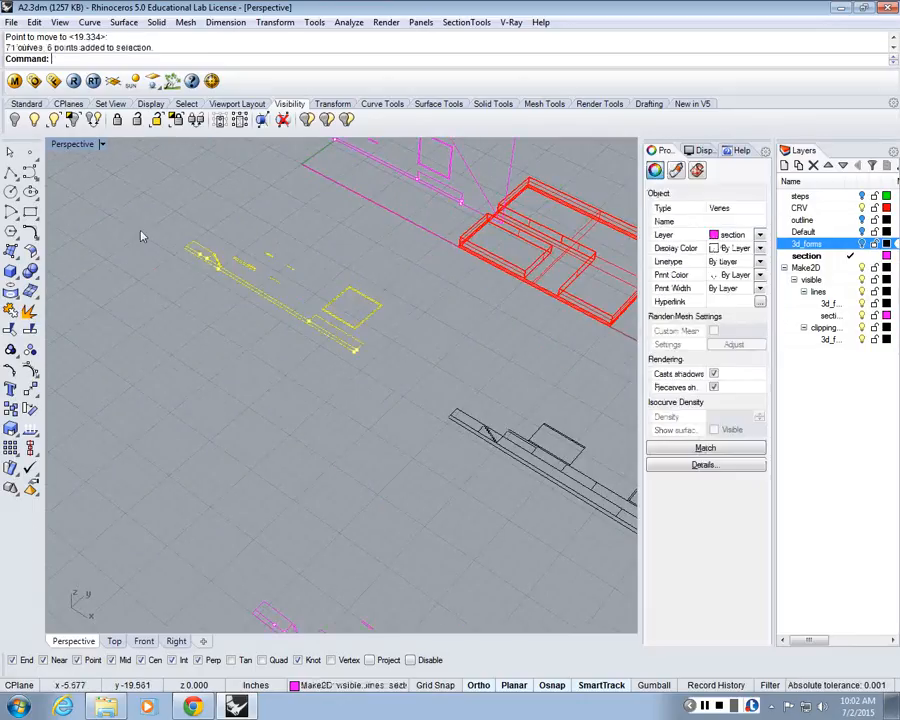
pyautogui.press('Delete')
pyautogui.scroll(-3, 340, 385)
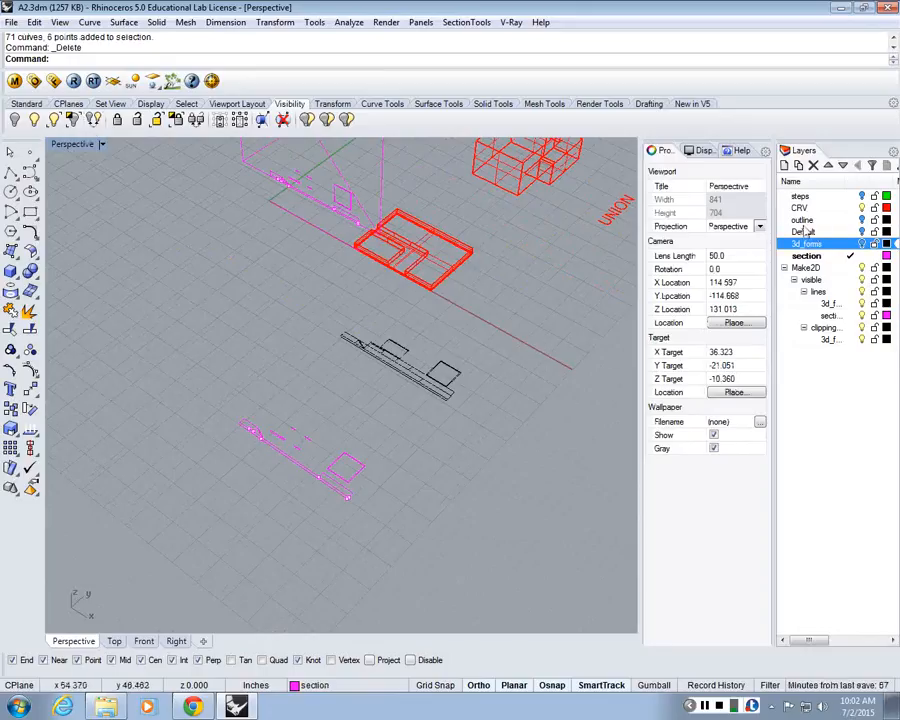
# Step: Turn on the 3d_forms layer and clip the Perspective view with the section's clipping plane
pyautogui.click(864, 245)
pyautogui.scroll(3, 395, 178)
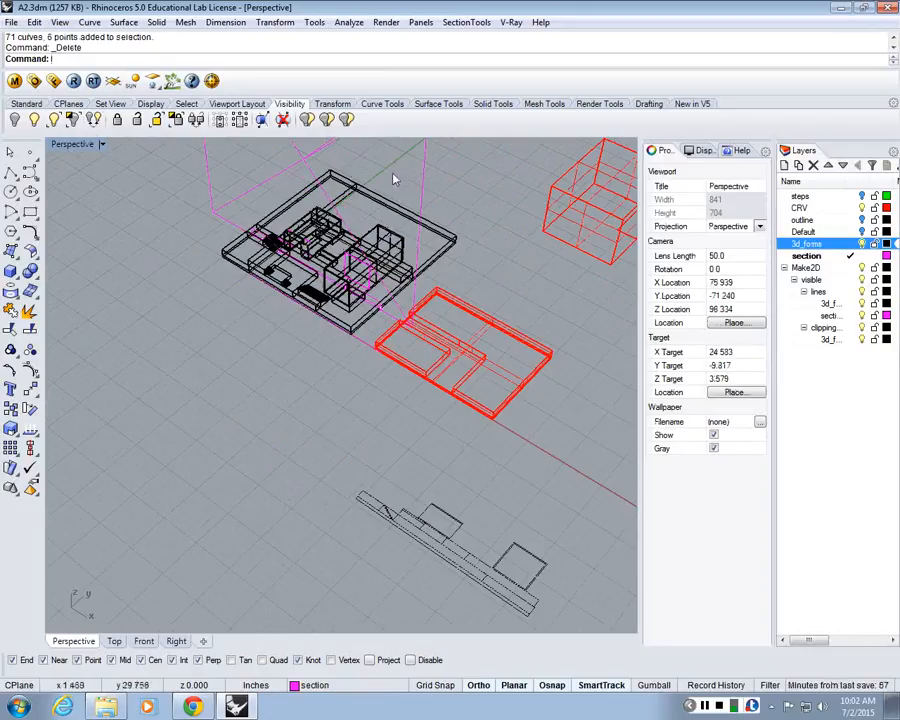
pyautogui.click(420, 190)
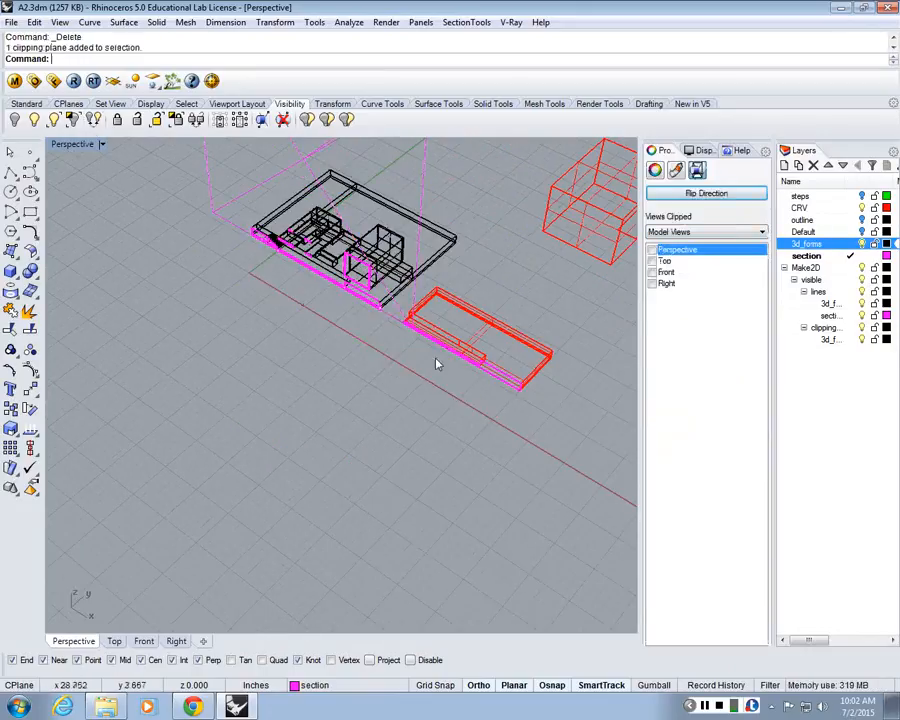
# Step: Set the Top view to Shaded display and maximize the Front view
pyautogui.doubleClick(74, 146)
pyautogui.click(74, 146)
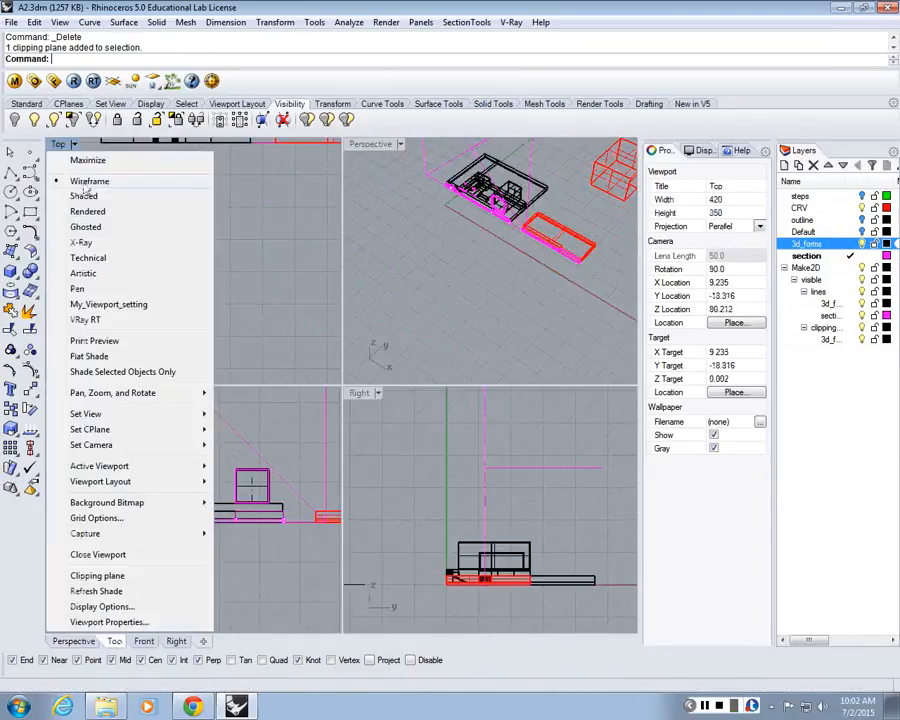
pyautogui.click(83, 196)
pyautogui.doubleClick(70, 394)
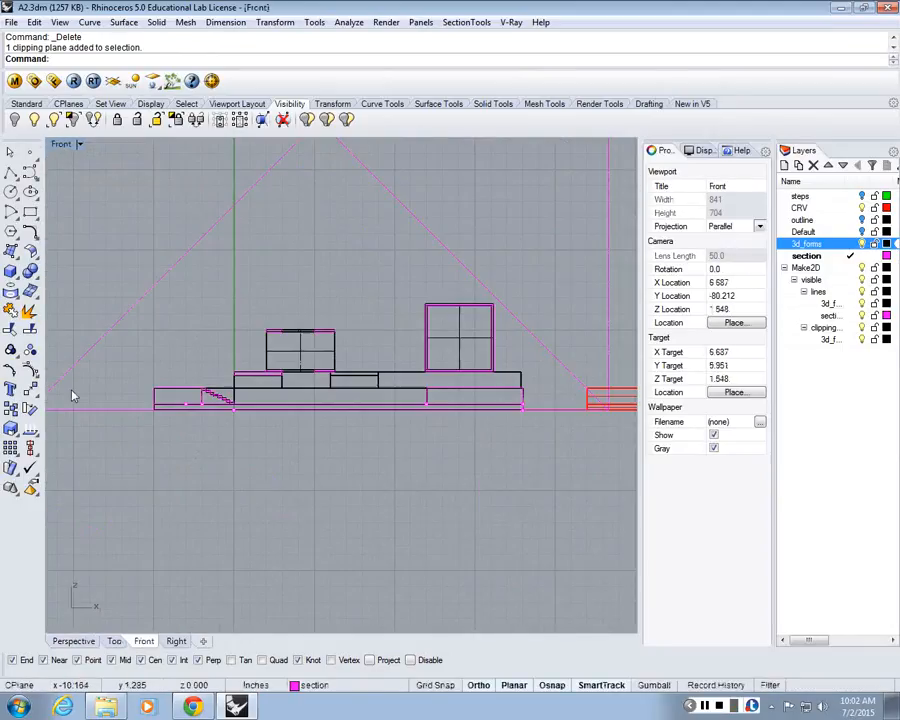
pyautogui.press('Return')
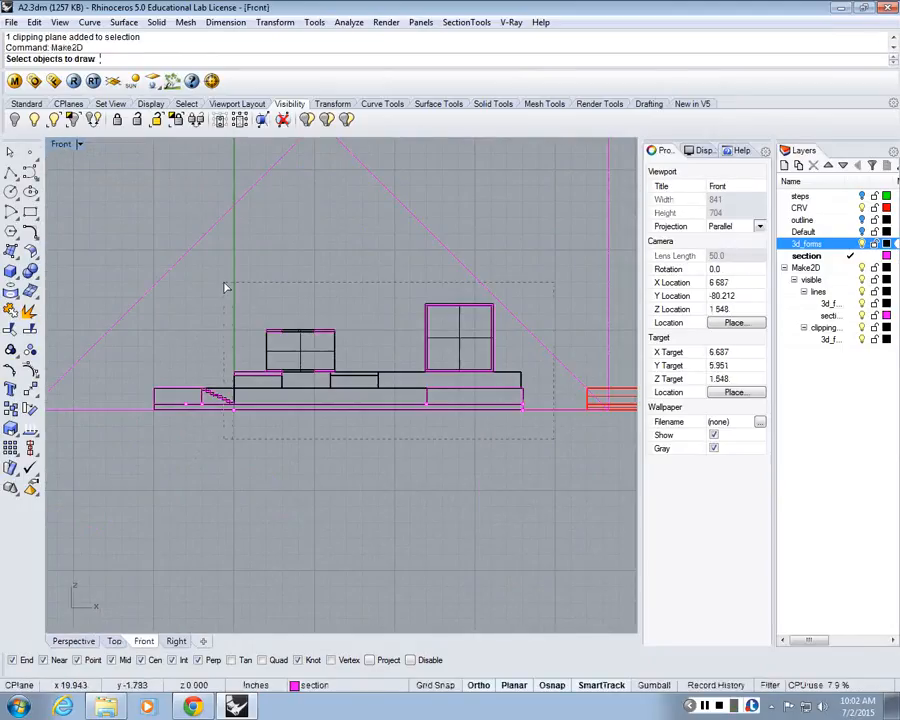
pyautogui.hotkey('ctrl', 'a')
pyautogui.scroll(-3, 208, 296)
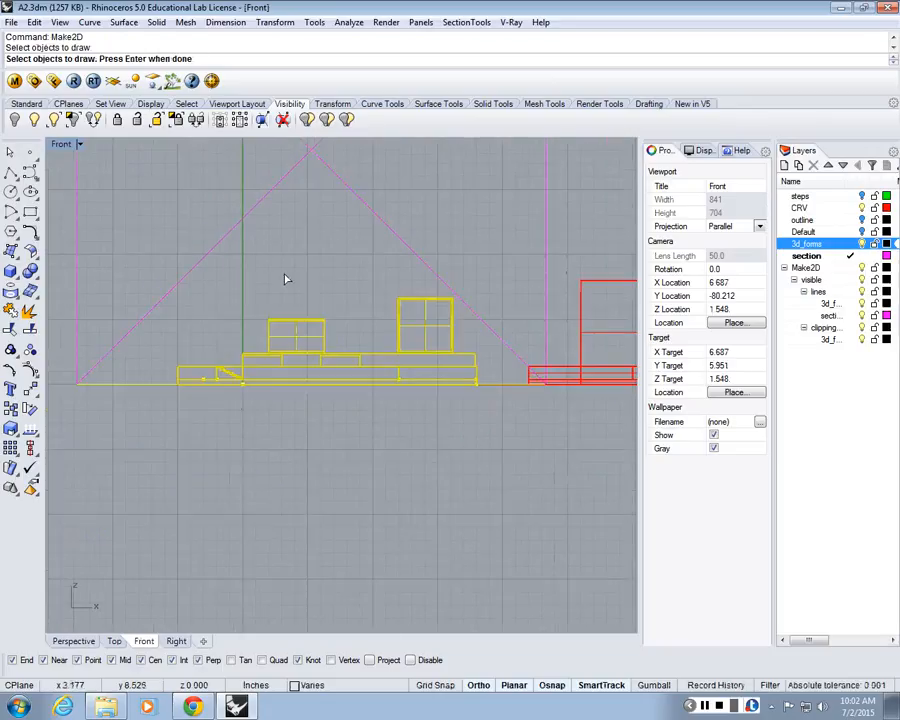
pyautogui.press('Return')
# Step: Make Make2D the current layer and turn off the section layer
pyautogui.doubleClick(834, 269)
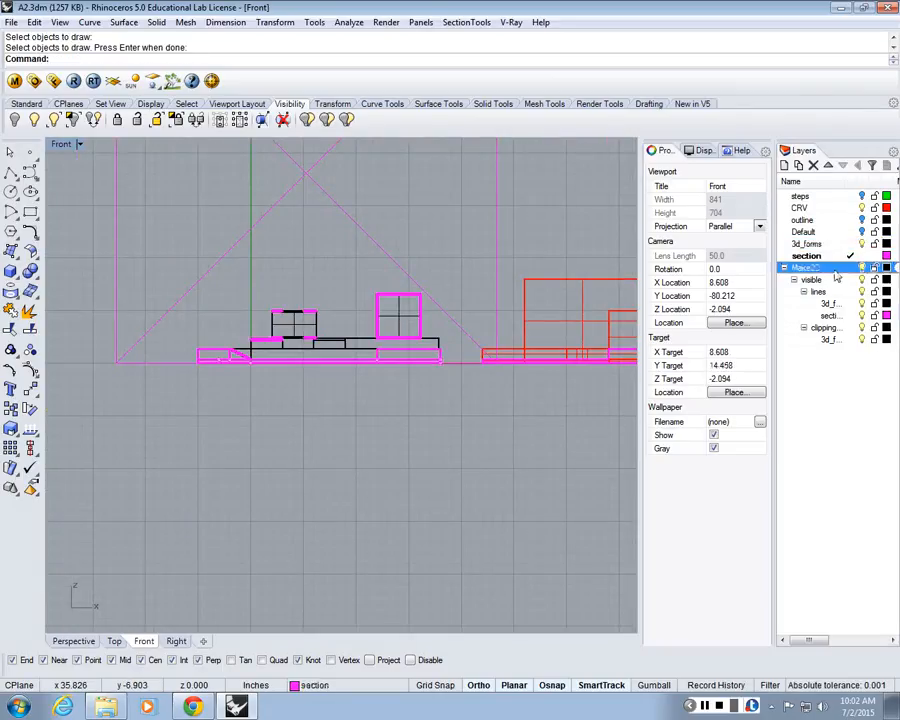
pyautogui.click(863, 255)
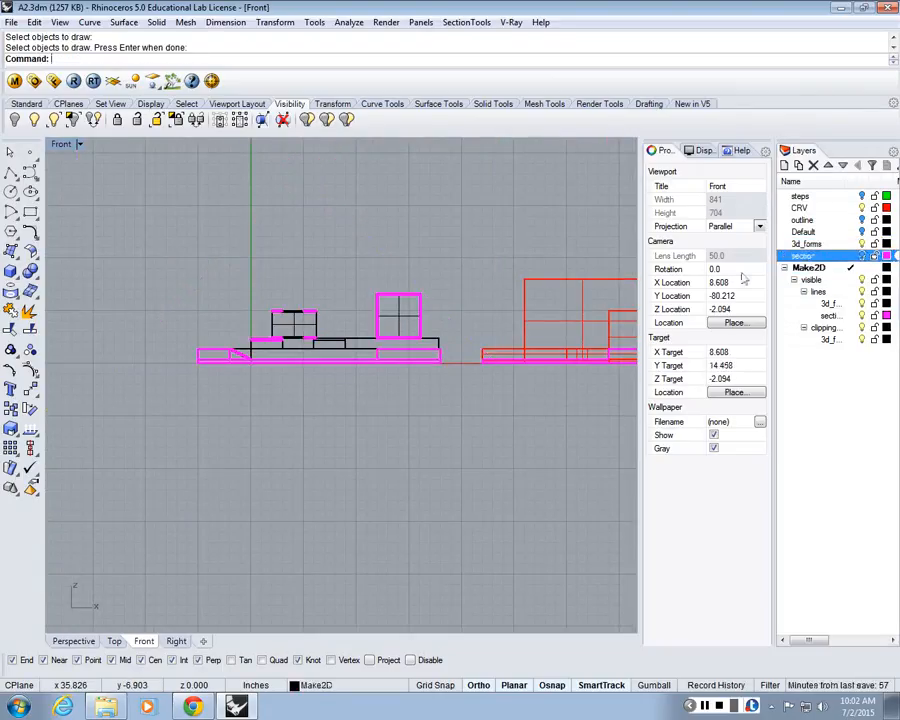
pyautogui.click(408, 381)
# Step: Run Make2D on the clipped building forms in the Front view, using the current view and maintaining source layers
pyautogui.write('Make2D')
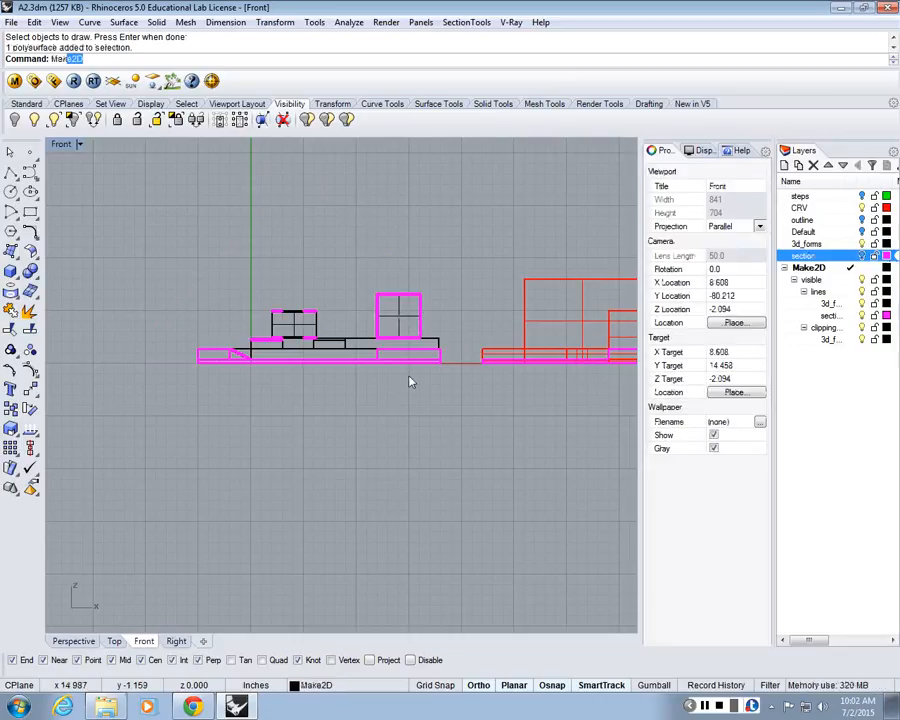
pyautogui.press('Return')
pyautogui.moveTo(454, 400); pyautogui.dragTo(127, 251)
pyautogui.press('Return')
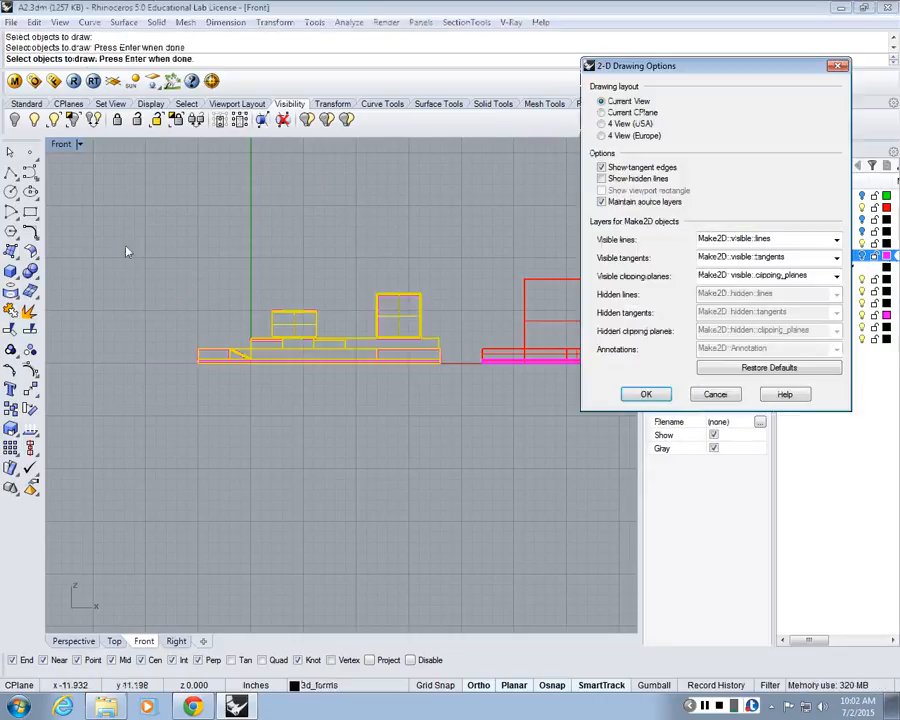
pyautogui.click(650, 395)
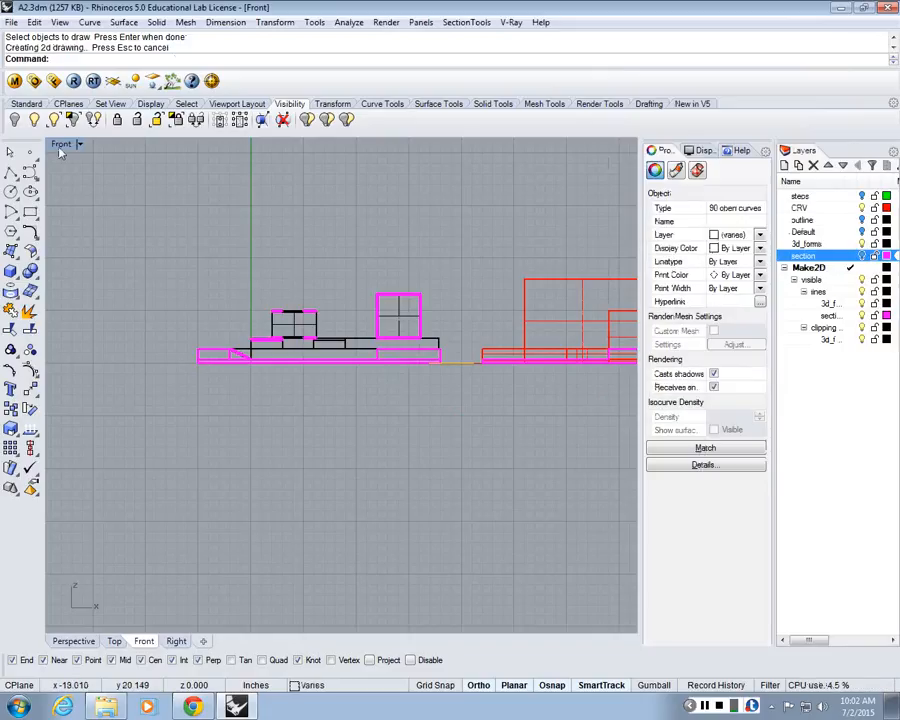
# Step: Move the new flat section drawing straight below the plan in the Top view, clear of the building model
pyautogui.write('M')
pyautogui.press('Return')
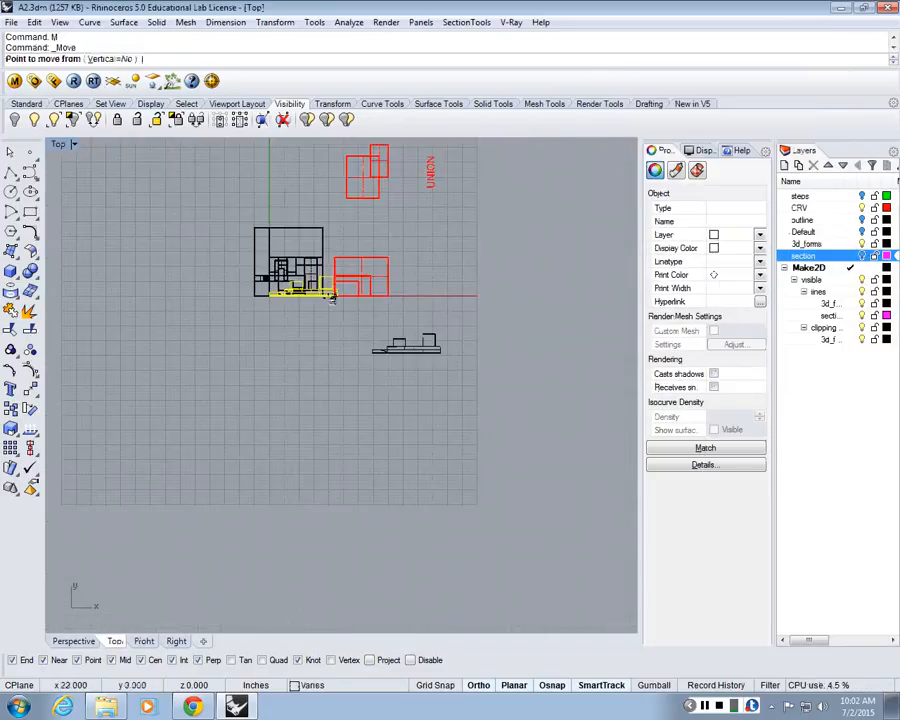
pyautogui.click(333, 297)
pyautogui.click(337, 367)
# Step: Examine the linework of the new flat section drawing, checking individual curves and its placement beside the other drawing
pyautogui.scroll(5, 314, 330)
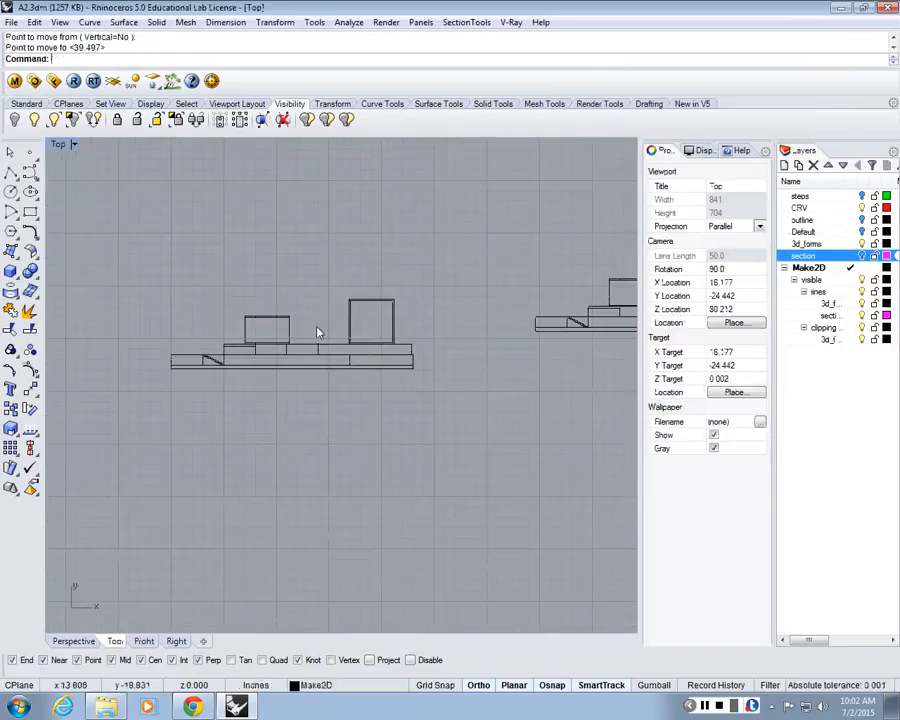
pyautogui.scroll(6, 320, 319)
pyautogui.click(489, 360)
pyautogui.click(491, 366)
pyautogui.click(534, 323)
pyautogui.scroll(-4, 534, 323)
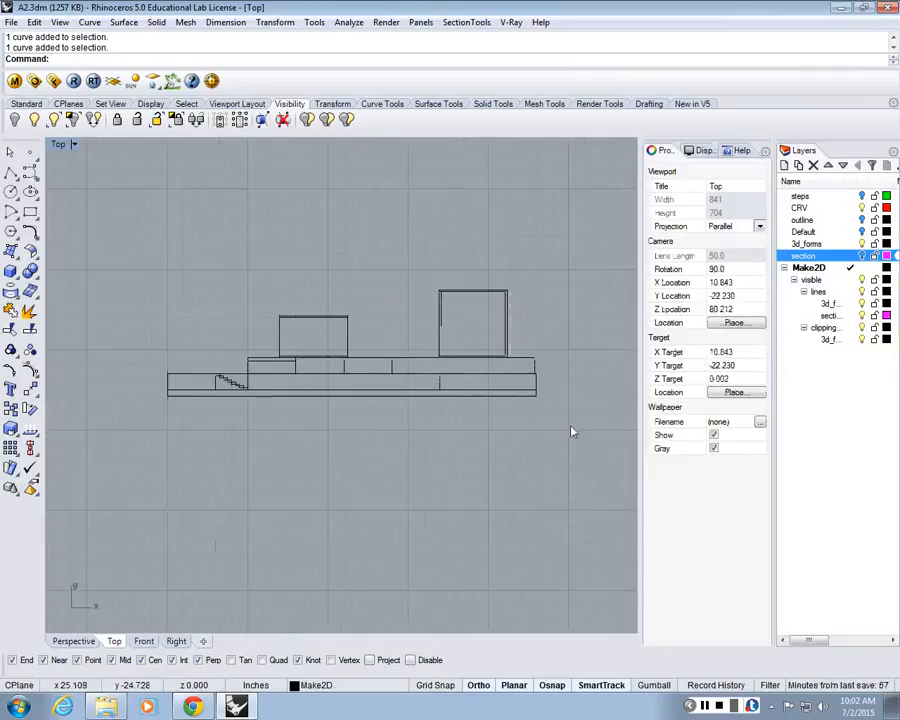
pyautogui.moveTo(570, 426); pyautogui.dragTo(192, 286)
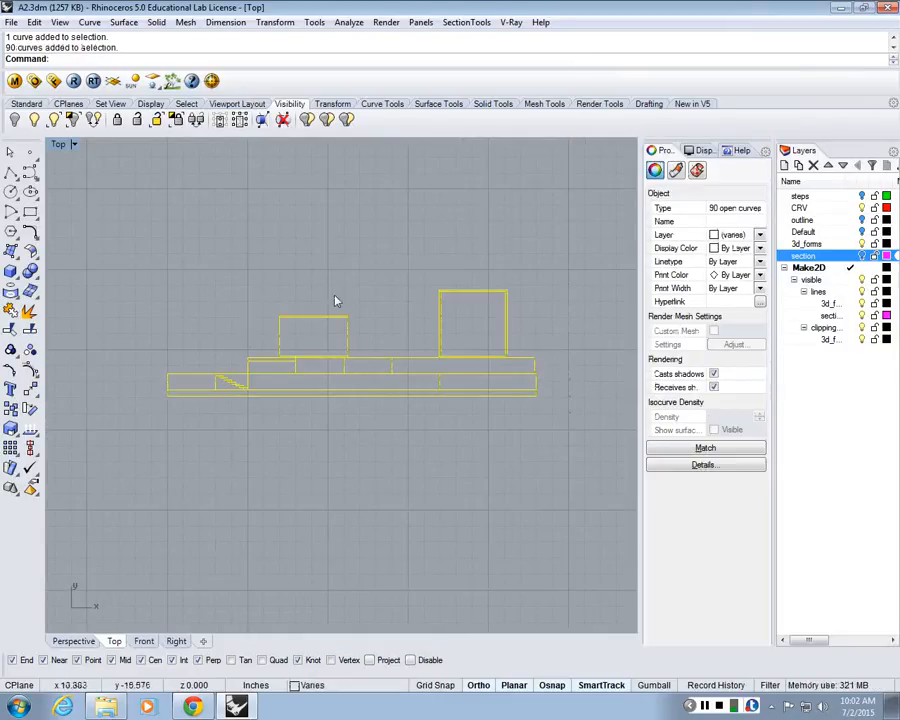
pyautogui.click(185, 321)
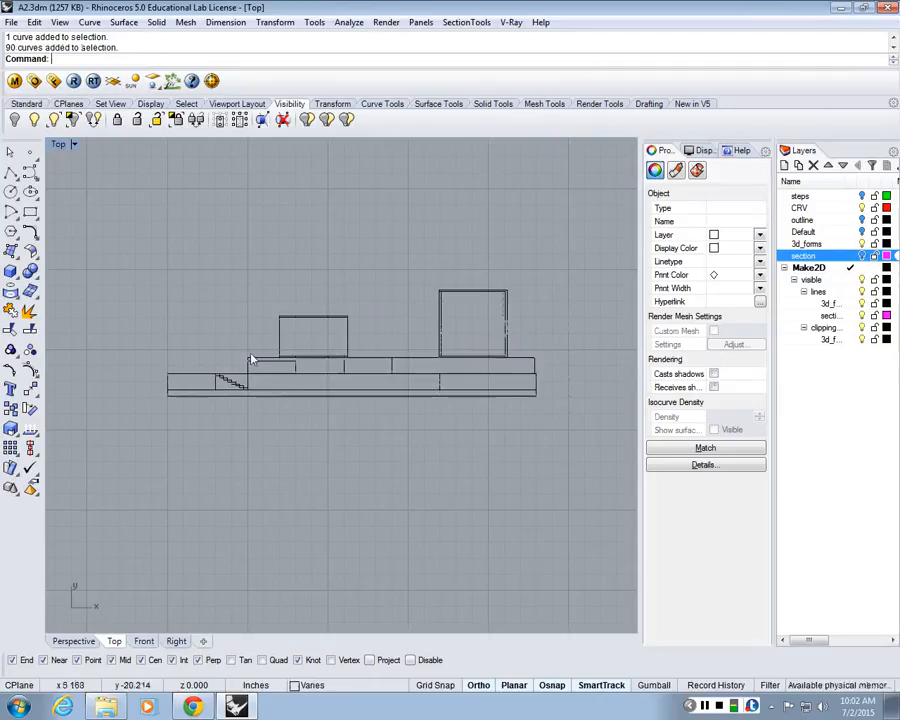
pyautogui.scroll(3, 470, 345)
pyautogui.click(538, 368)
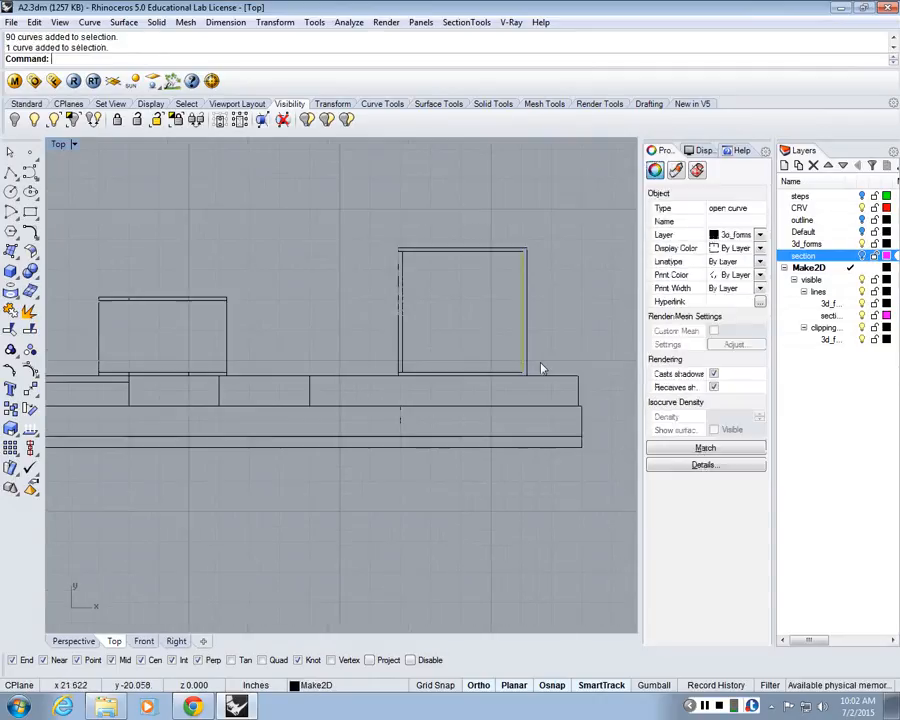
pyautogui.click(526, 354)
pyautogui.click(420, 261)
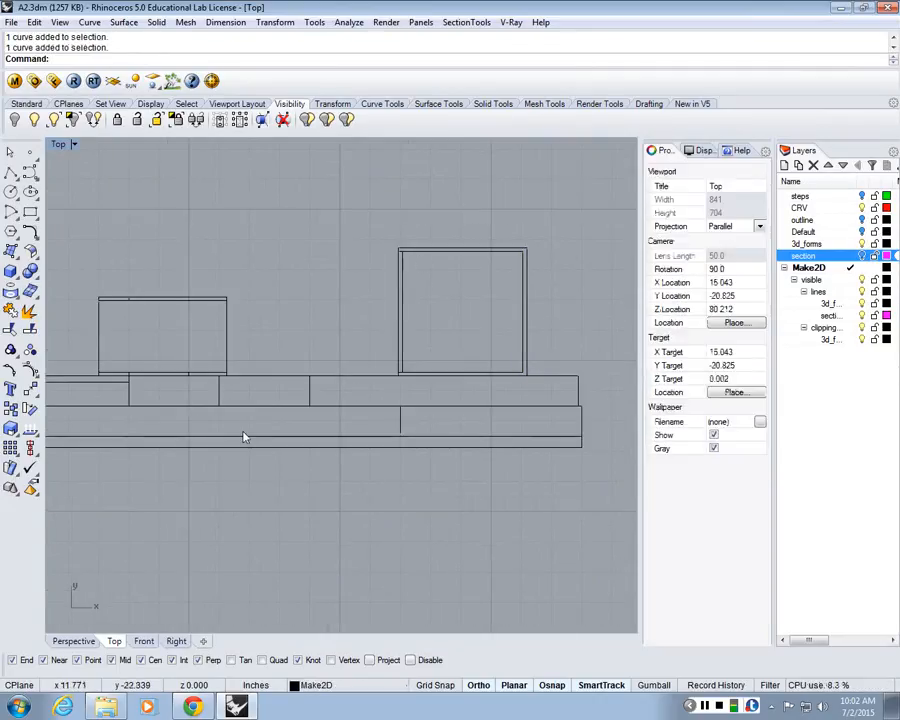
pyautogui.scroll(-3, 332, 428)
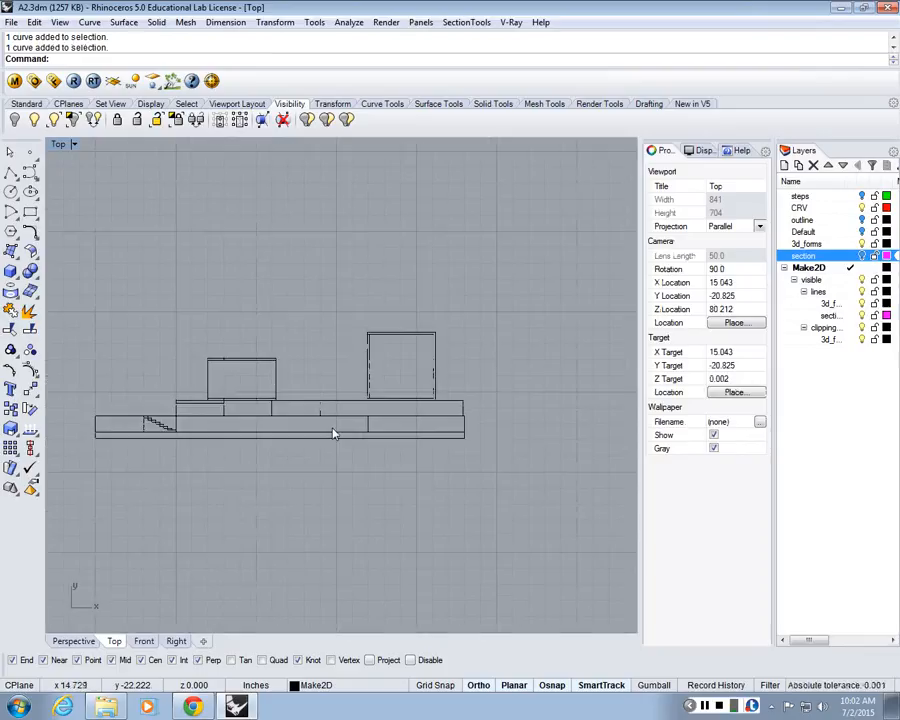
pyautogui.hotkey('ctrl', 'a')
pyautogui.scroll(-2, 154, 284)
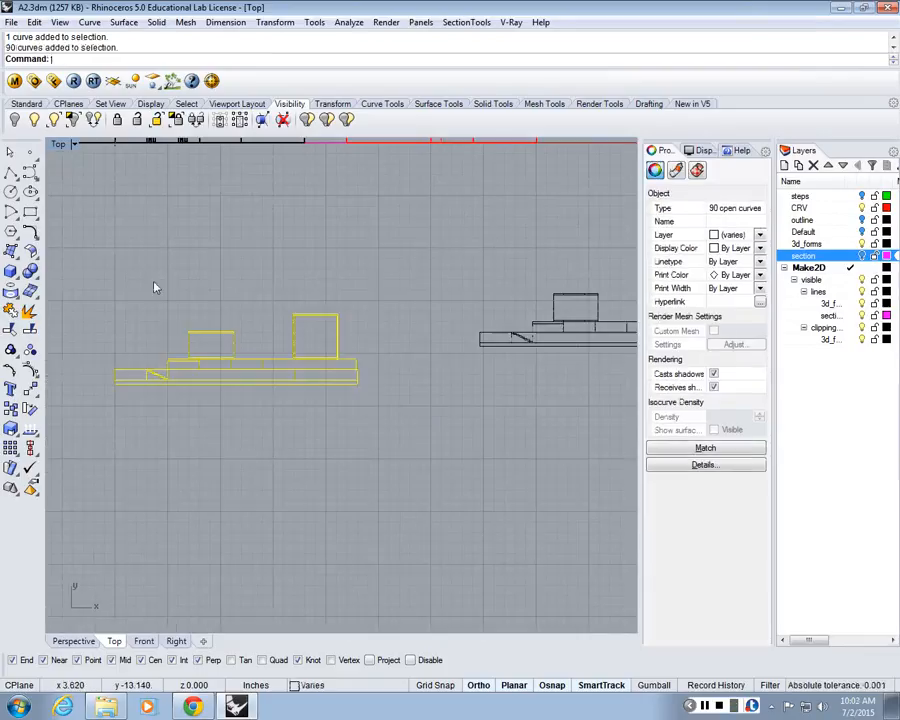
pyautogui.click(170, 281)
pyautogui.scroll(-3, 165, 260)
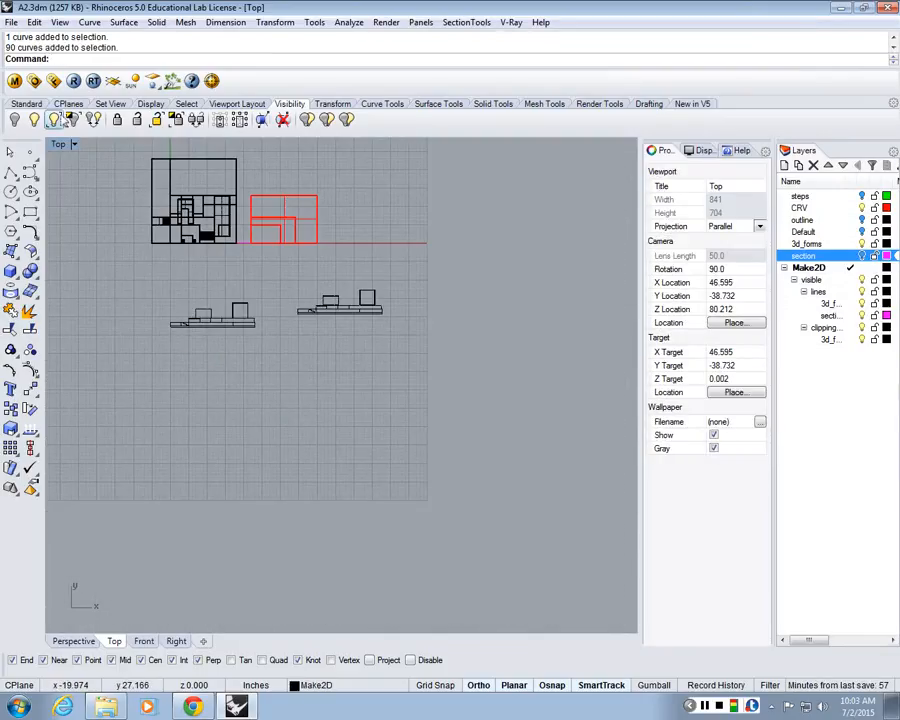
# Step: Maximize the Perspective view and show all hidden objects
pyautogui.doubleClick(59, 144)
pyautogui.moveTo(488, 270); pyautogui.dragTo(438, 231, button='right')
pyautogui.scroll(6, 437, 231)
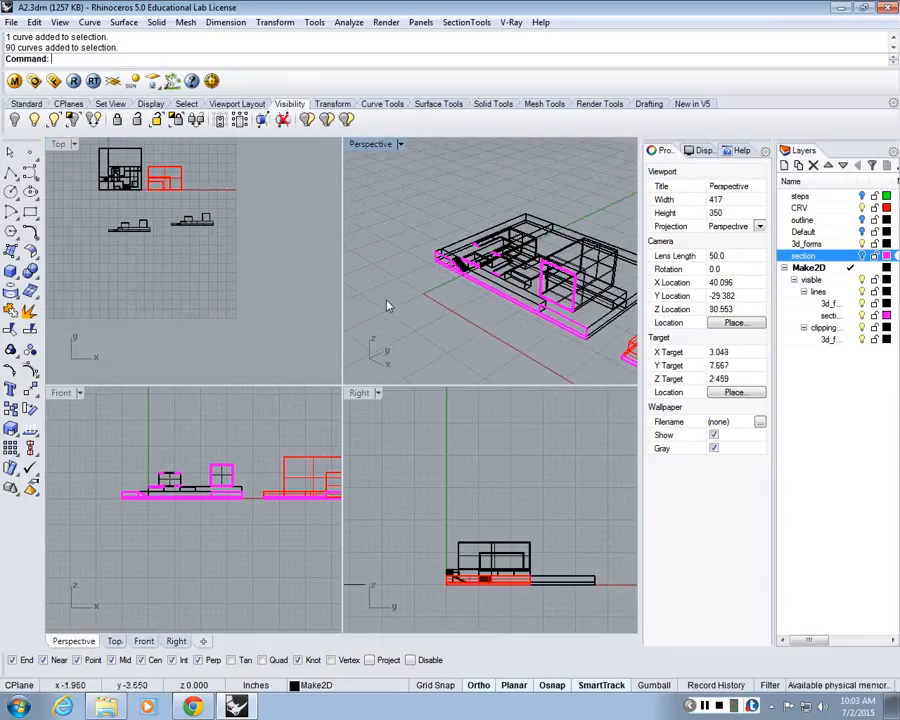
pyautogui.scroll(2, 378, 306)
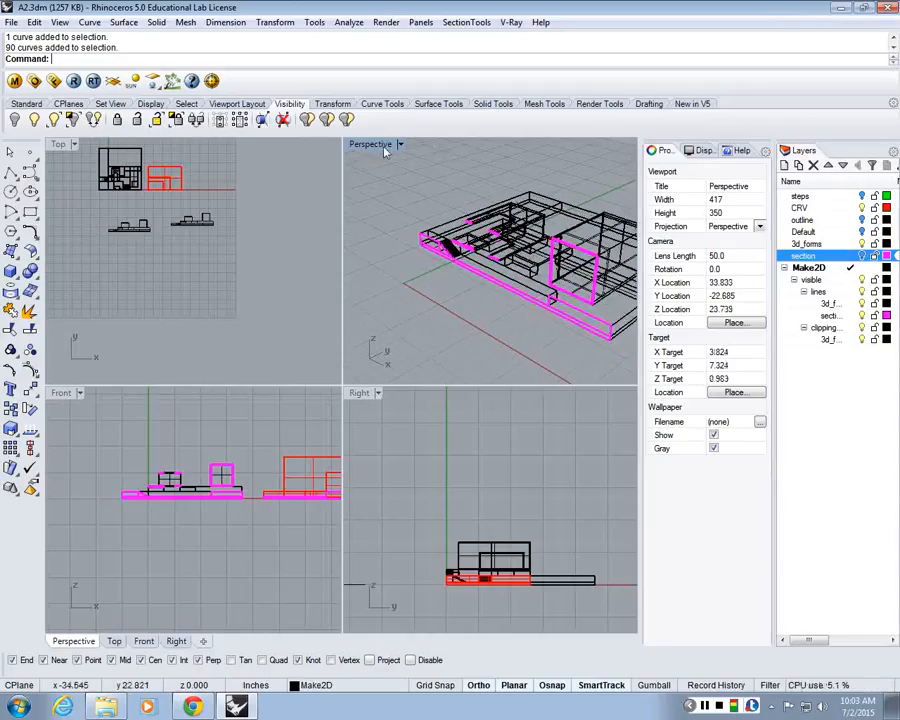
pyautogui.doubleClick(370, 144)
pyautogui.scroll(-4, 310, 224)
pyautogui.scroll(-3, 303, 321)
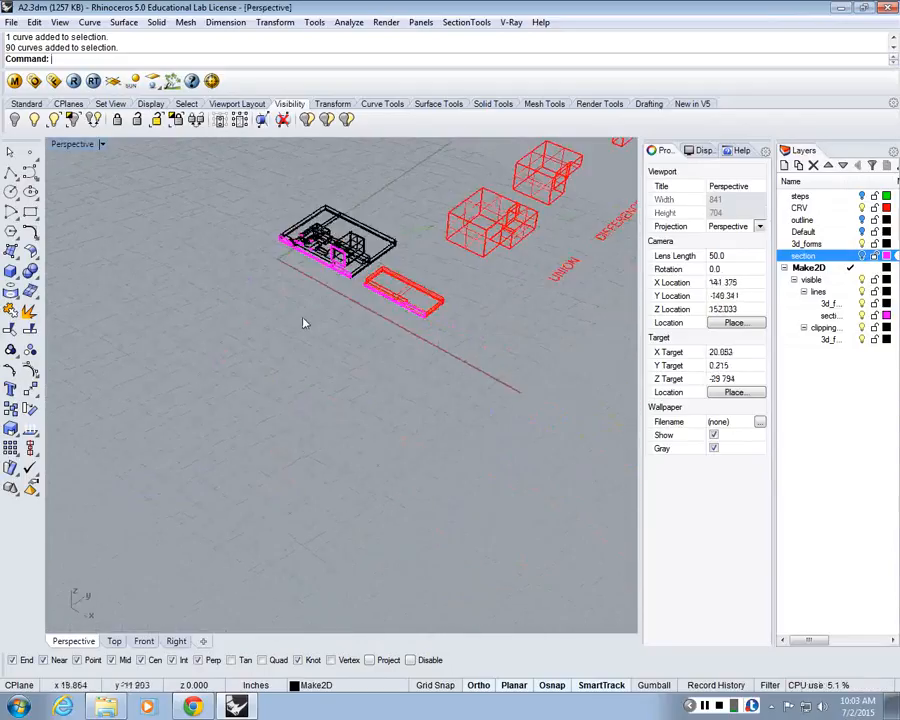
pyautogui.doubleClick(72, 145)
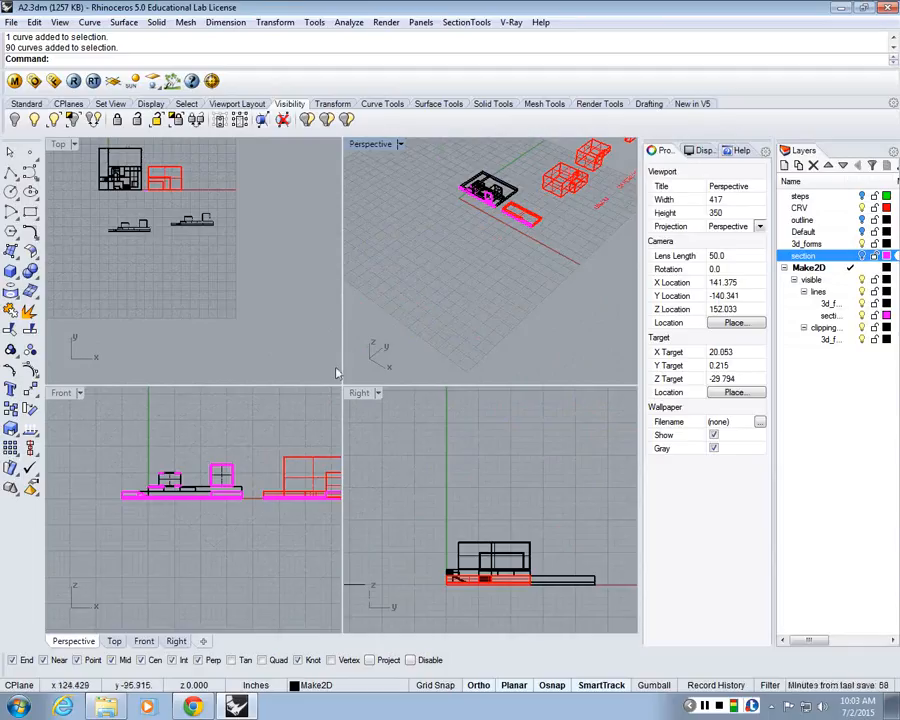
pyautogui.doubleClick(370, 145)
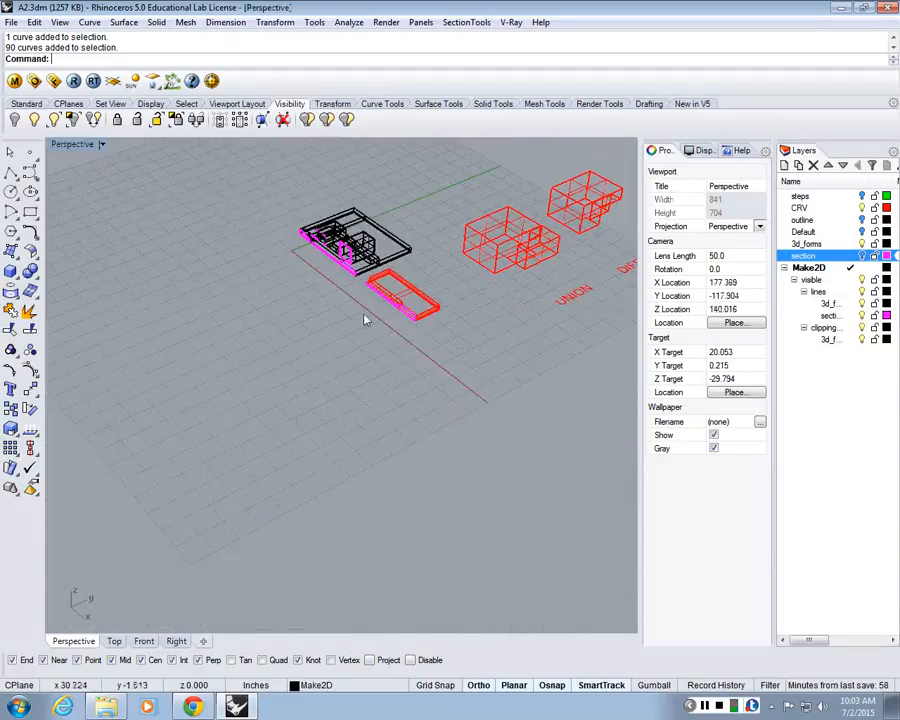
pyautogui.write('Show')
pyautogui.press('Return')
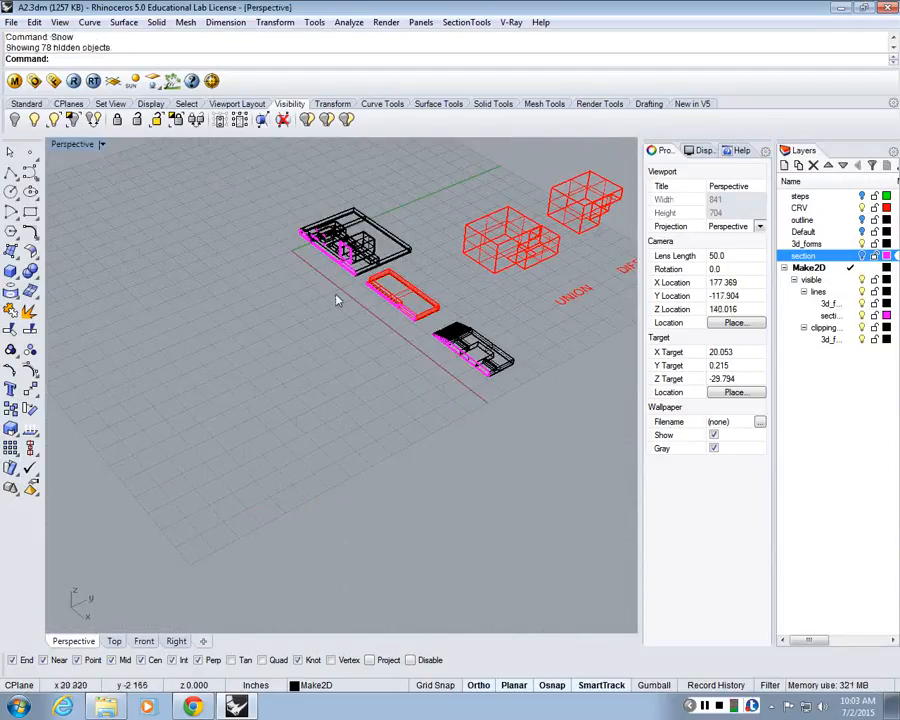
# Step: Set the Perspective view to Rendered display
pyautogui.click(75, 144)
pyautogui.click(85, 209)
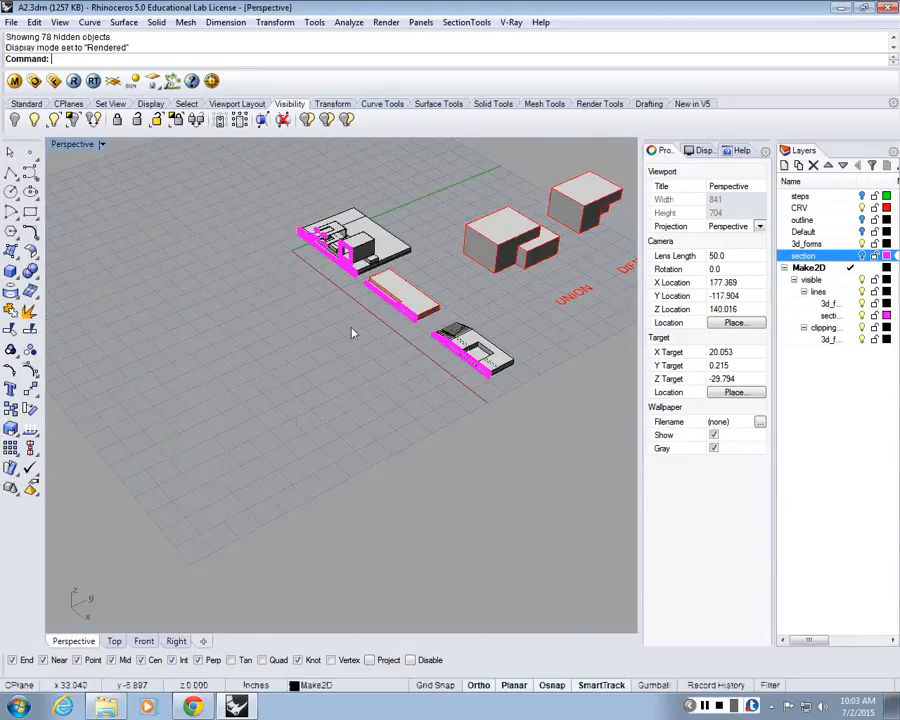
pyautogui.moveTo(368, 314); pyautogui.dragTo(396, 290, button='right')
pyautogui.scroll(-3, 302, 167)
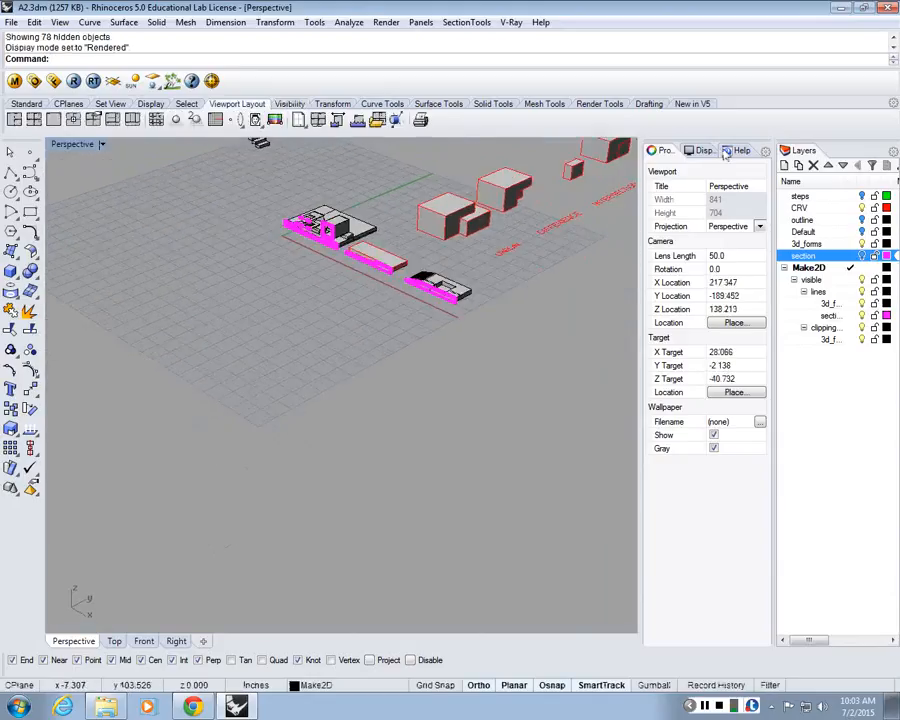
pyautogui.moveTo(600, 243); pyautogui.dragTo(593, 201, button='right')
# Step: Turn on the section layer and select the clipping plane that cuts the building model
pyautogui.click(862, 256)
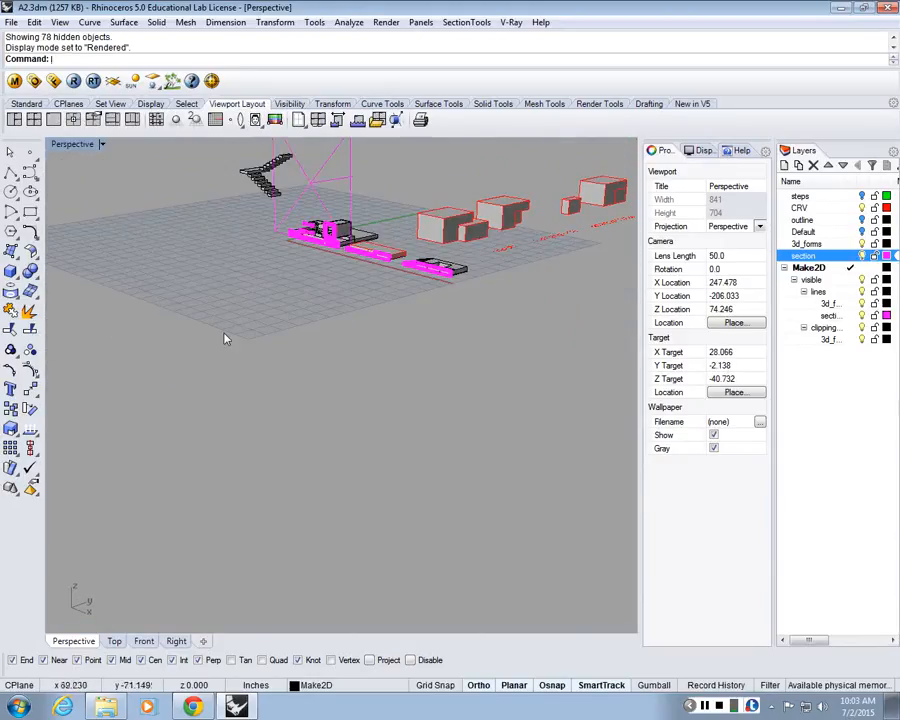
pyautogui.scroll(3, 198, 290)
pyautogui.scroll(3, 330, 192)
pyautogui.click(332, 194)
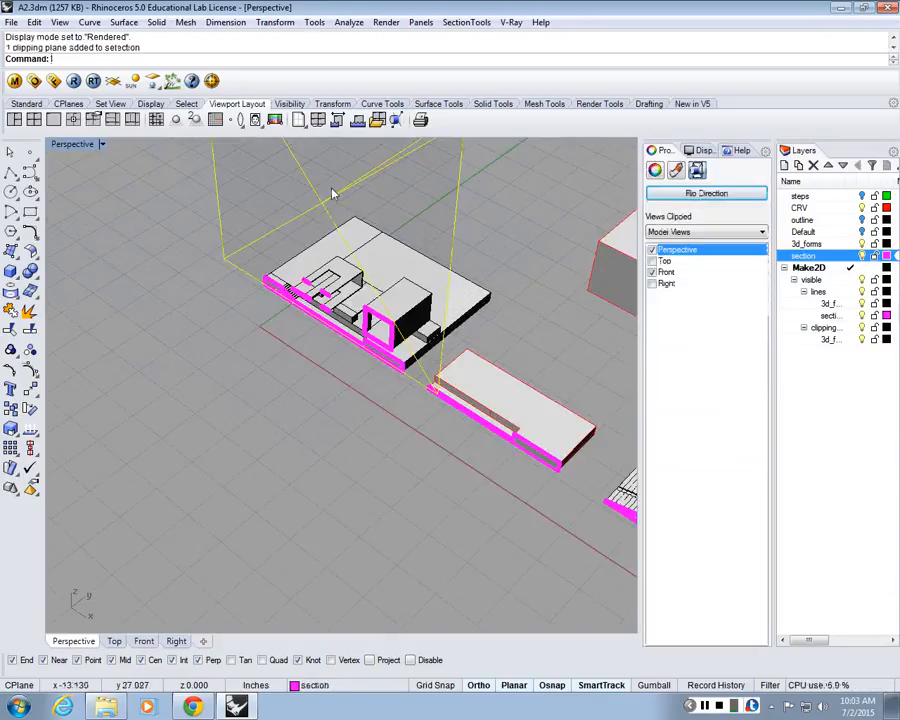
# Step: Examine the clipped building model and its magenta section curves from above, from the side and head-on
pyautogui.moveTo(376, 418); pyautogui.dragTo(401, 443)
pyautogui.moveTo(401, 443); pyautogui.dragTo(362, 410, button='right')
pyautogui.click(362, 410)
pyautogui.scroll(3, 362, 410)
pyautogui.scroll(-3, 362, 410)
pyautogui.scroll(3, 445, 400)
pyautogui.moveTo(445, 400); pyautogui.dragTo(410, 280, button='right')
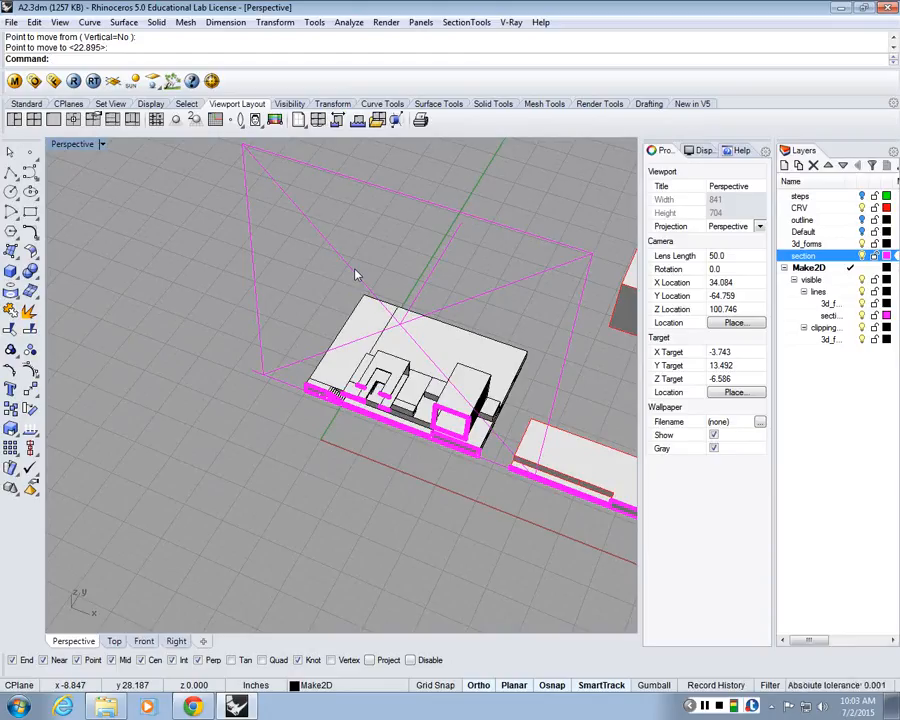
pyautogui.moveTo(350, 370); pyautogui.dragTo(330, 290, button='right')
pyautogui.scroll(6, 335, 352)
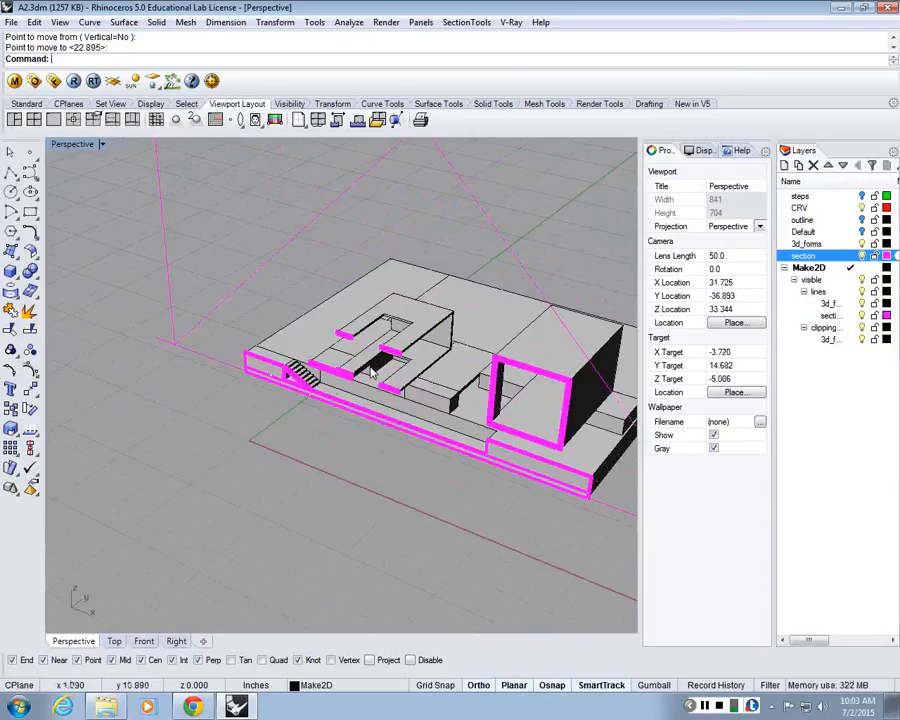
pyautogui.moveTo(568, 443); pyautogui.dragTo(596, 176, button='right')
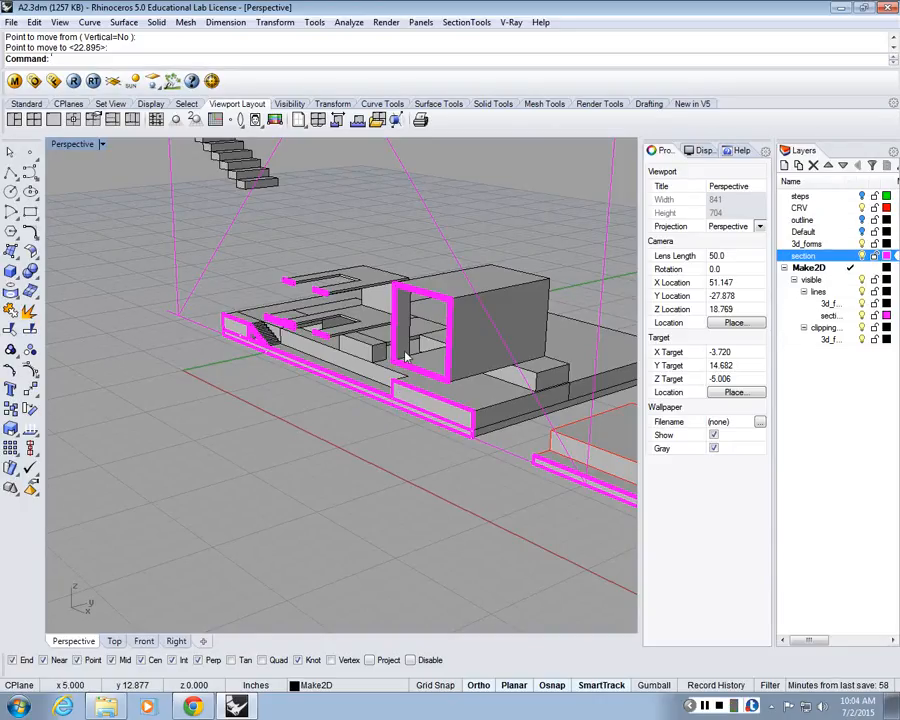
pyautogui.scroll(2, 486, 287)
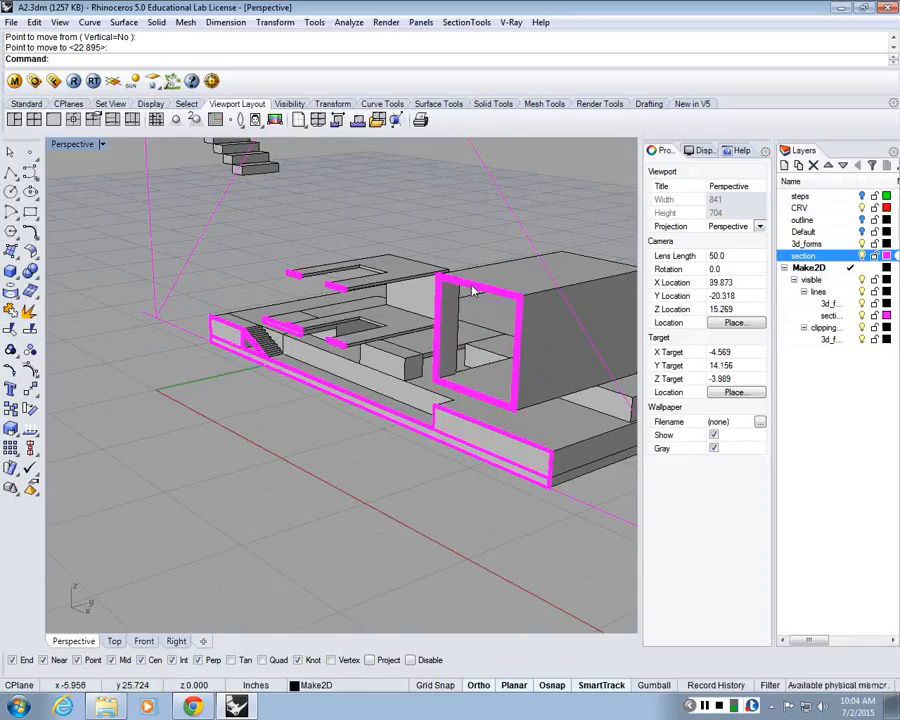
pyautogui.moveTo(474, 290); pyautogui.dragTo(288, 293, button='right')
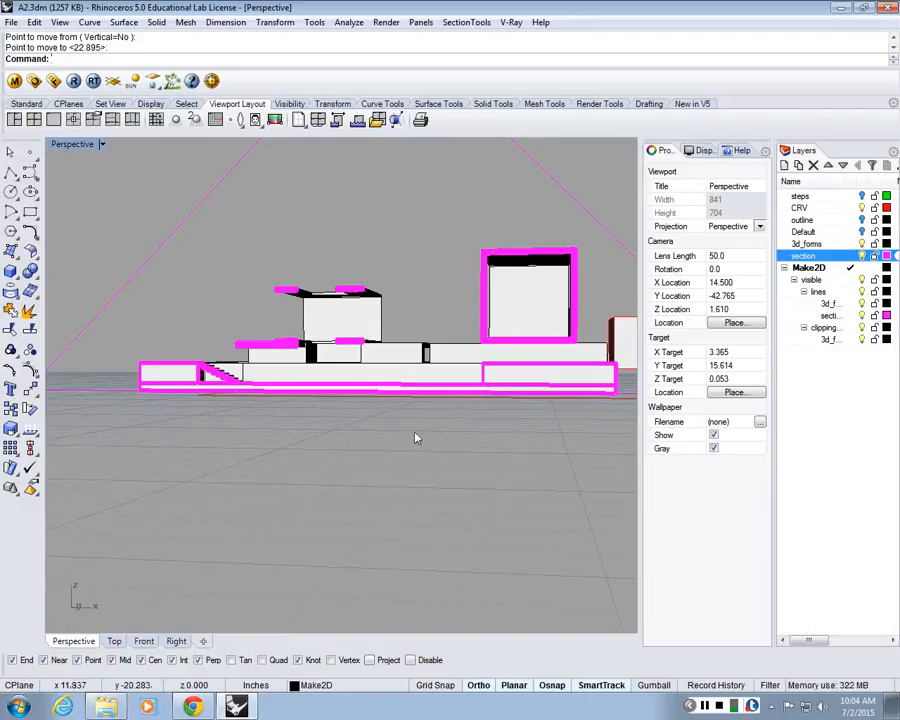
pyautogui.moveTo(416, 438); pyautogui.dragTo(376, 412, button='right')
pyautogui.scroll(-5, 376, 412)
# Step: Check the hollow box form and the objects overlapping at its section outline by picking them, leaving nothing selected
pyautogui.click(412, 364)
pyautogui.moveTo(408, 376); pyautogui.dragTo(328, 568, button='right')
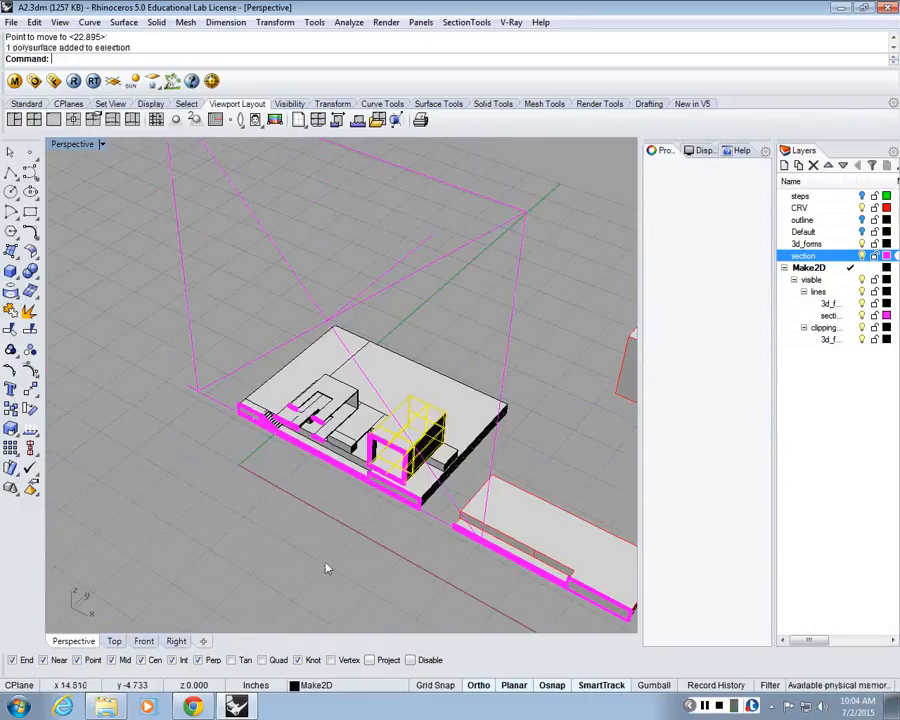
pyautogui.click(312, 571)
pyautogui.click(402, 478)
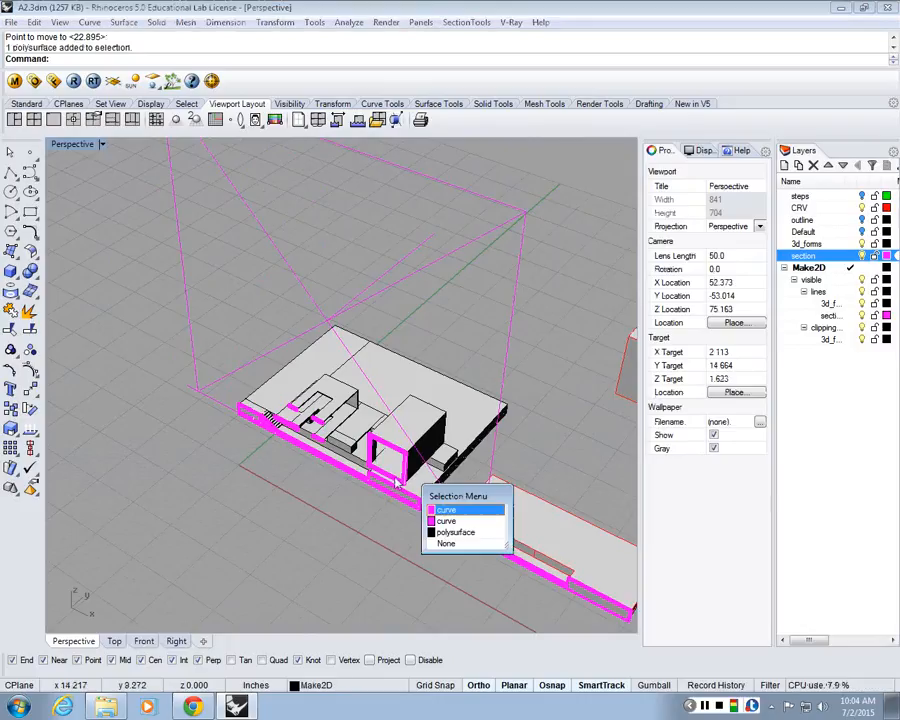
pyautogui.click(392, 512)
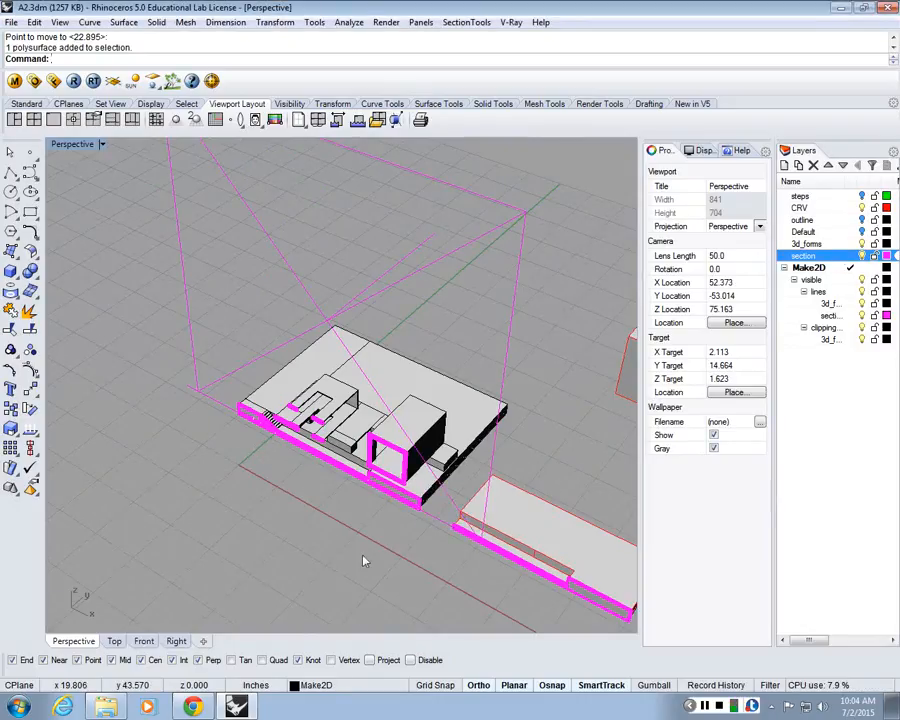
# Step: Create section curves through the building model with Section, cutting along the clipping plane's base line from one end of the model to the other
pyautogui.moveTo(376, 452); pyautogui.dragTo(261, 426, button='right')
pyautogui.write('Sec')
pyautogui.moveTo(209, 462); pyautogui.dragTo(472, 488, button='right')
pyautogui.press('Return')
pyautogui.moveTo(385, 467); pyautogui.dragTo(243, 300)
pyautogui.press('Return')
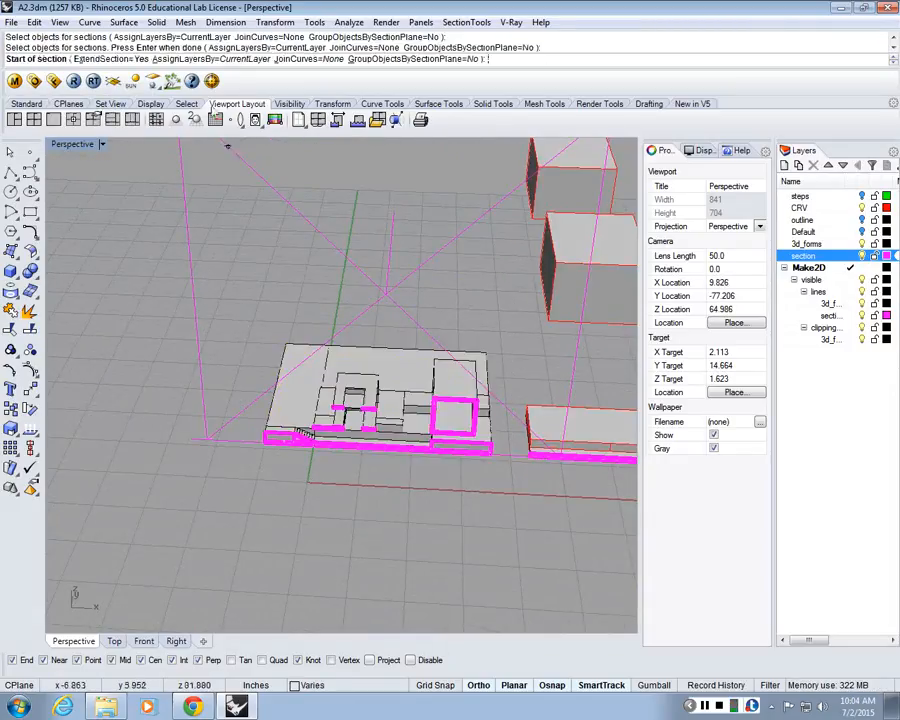
pyautogui.click(199, 438)
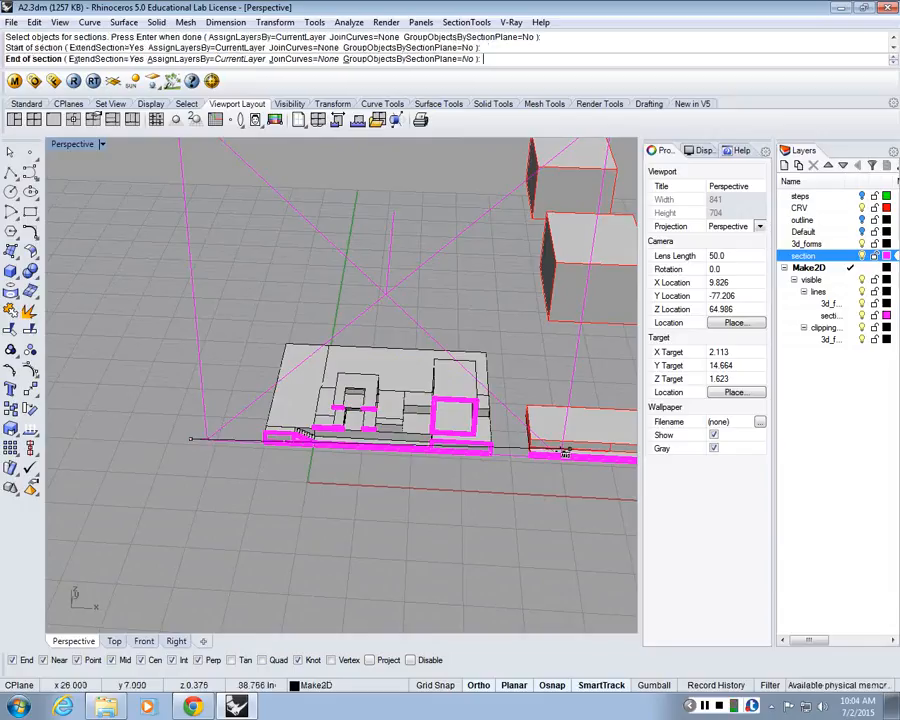
pyautogui.click(514, 470)
pyautogui.moveTo(362, 464); pyautogui.dragTo(370, 384, button='right')
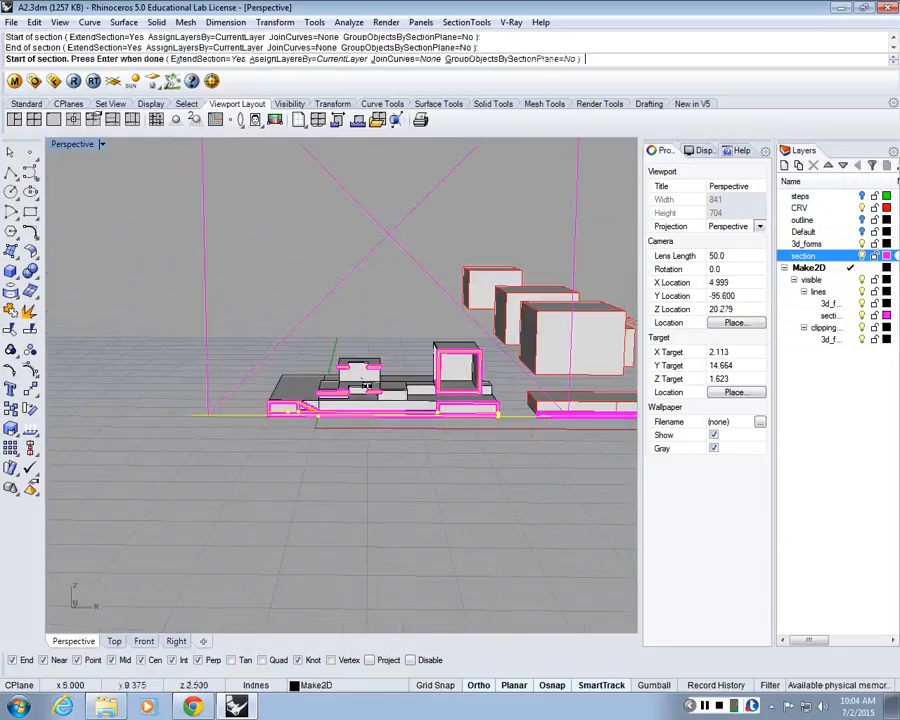
pyautogui.scroll(2, 370, 383)
pyautogui.scroll(6, 374, 390)
pyautogui.moveTo(410, 484); pyautogui.dragTo(386, 446, button='right')
pyautogui.scroll(4, 478, 244)
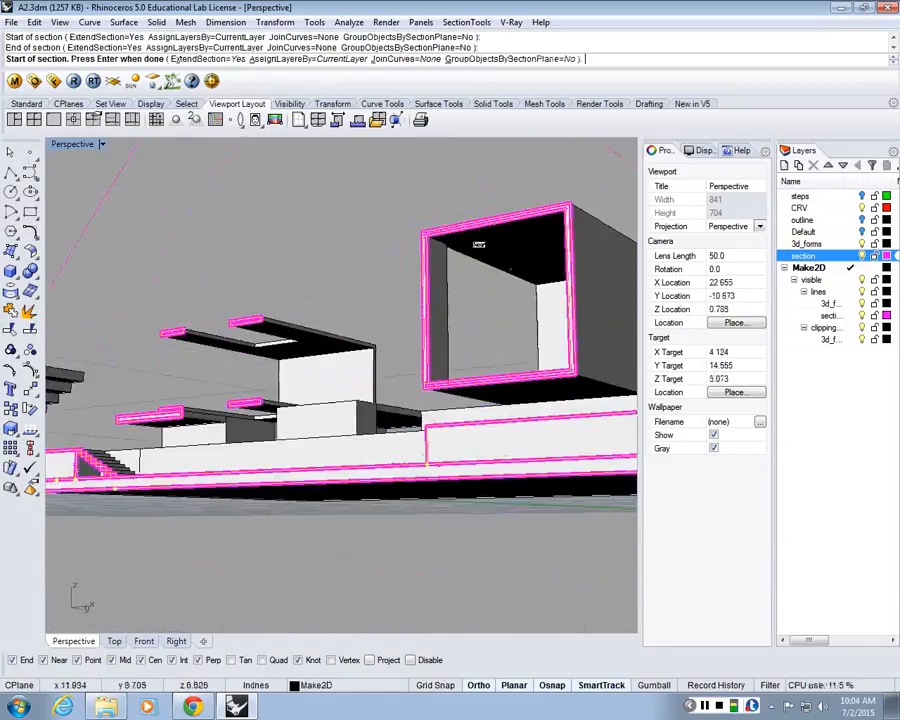
pyautogui.scroll(-2, 482, 244)
pyautogui.moveTo(505, 170); pyautogui.dragTo(518, 227, button='right')
pyautogui.press('Return')
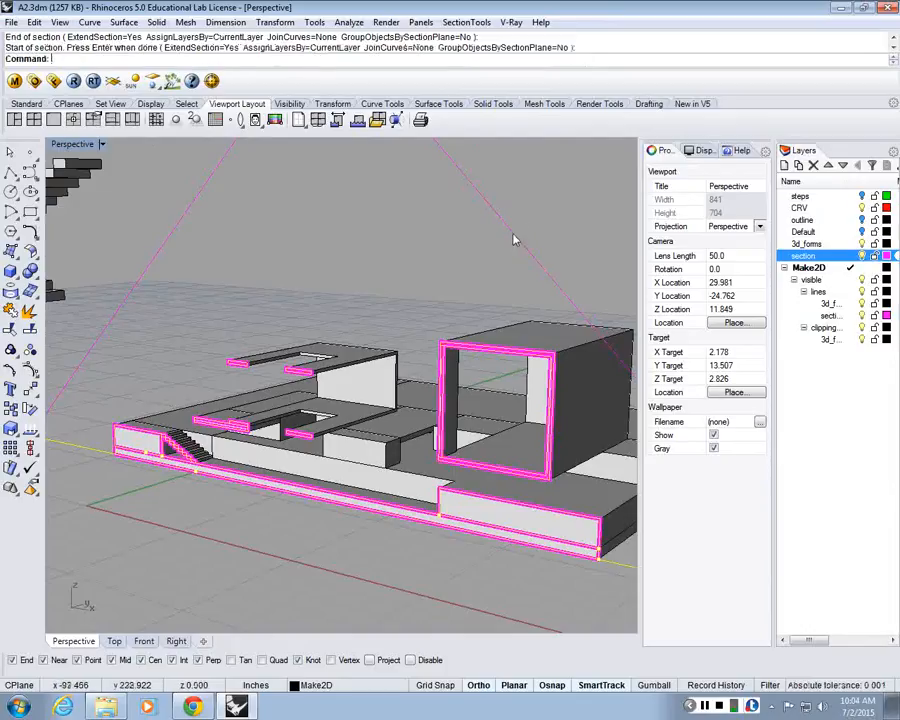
# Step: Select the clipping plane and turn off its clipping of the Perspective view
pyautogui.click(505, 245)
pyautogui.click(507, 220)
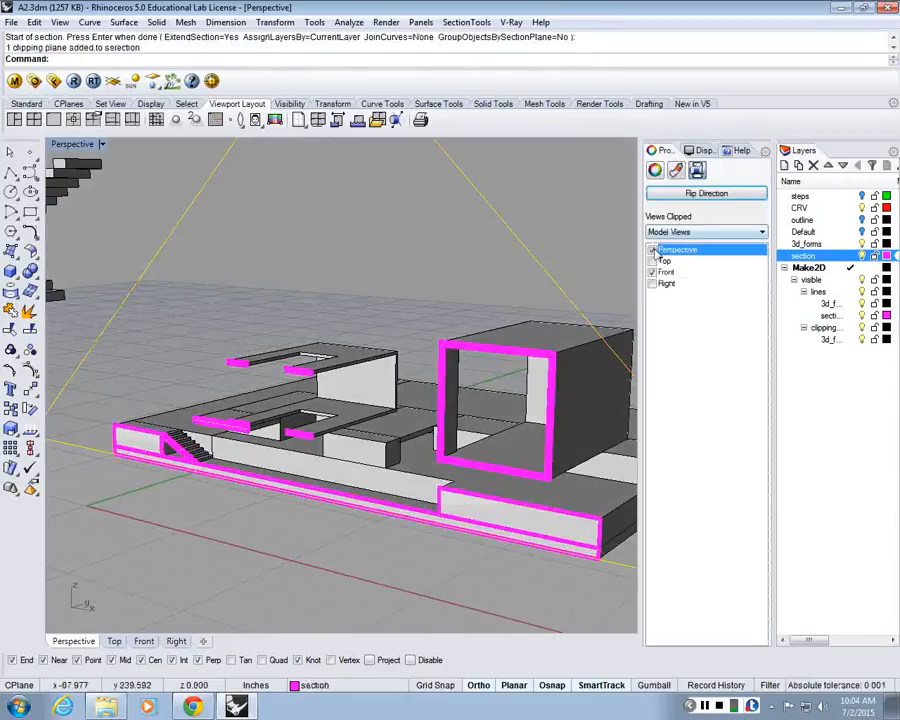
pyautogui.click(653, 251)
pyautogui.click(653, 251)
pyautogui.moveTo(420, 385); pyautogui.dragTo(323, 397, button='right')
# Step: Window-select the strip of objects along the clipping plane through the unclipped model, look at it, and clear the selection
pyautogui.click(323, 397)
pyautogui.scroll(-5, 323, 397)
pyautogui.click(220, 430)
pyautogui.moveTo(229, 438); pyautogui.dragTo(240, 322, button='right')
pyautogui.moveTo(240, 322); pyautogui.dragTo(310, 560)
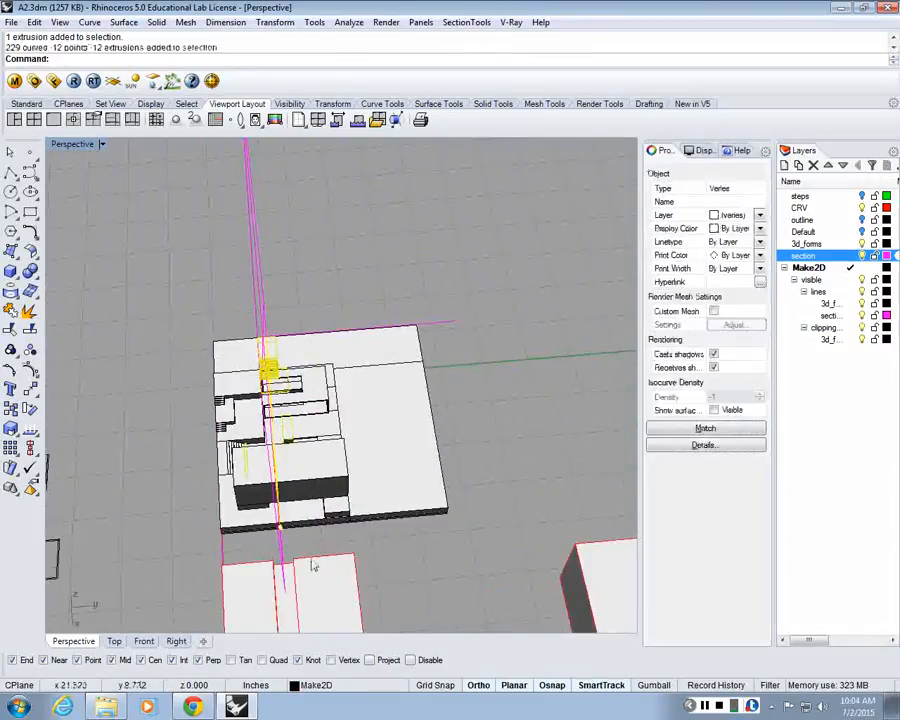
pyautogui.moveTo(309, 557); pyautogui.dragTo(385, 462, button='right')
pyautogui.click(385, 462)
pyautogui.press('Escape')
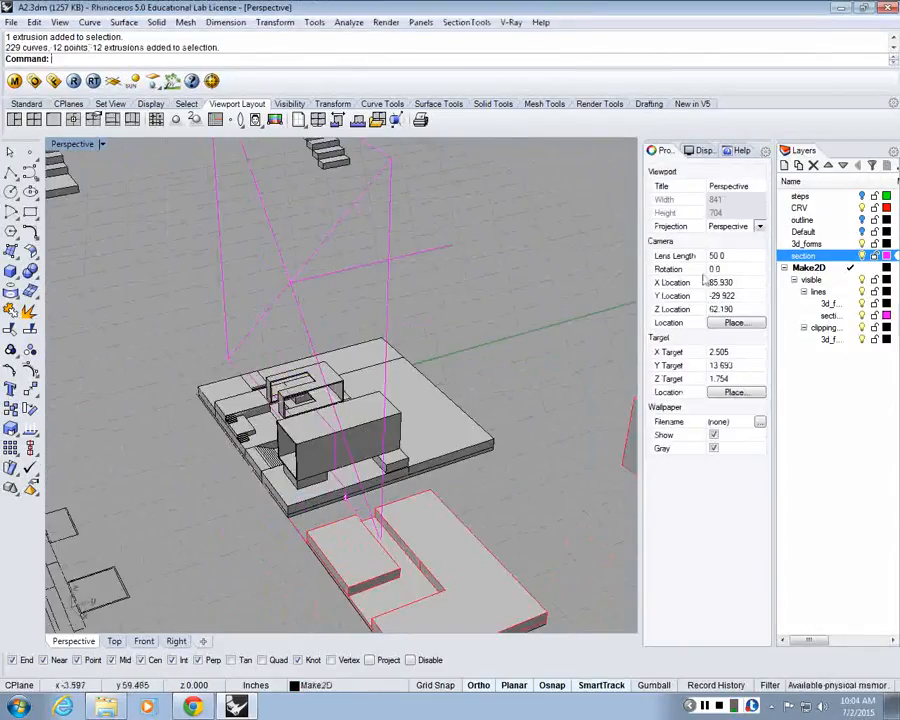
# Step: Select every object on the section layer to check where its curves run inside the full model, and clear the selection
pyautogui.rightClick(805, 256)
pyautogui.click(815, 472)
pyautogui.moveTo(348, 500); pyautogui.dragTo(458, 420, button='right')
pyautogui.scroll(5, 465, 410)
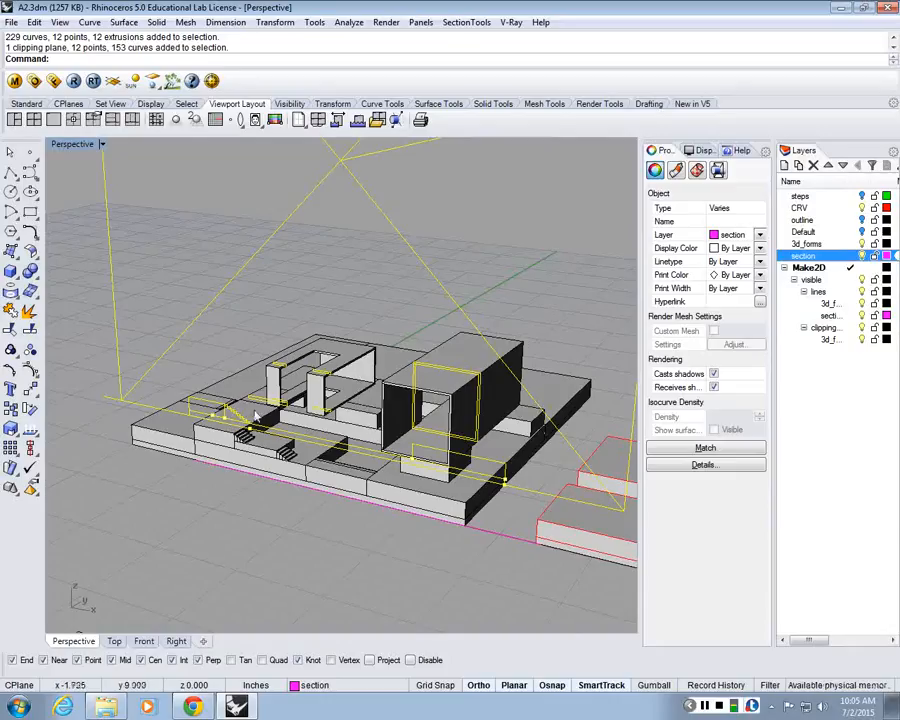
pyautogui.click(340, 564)
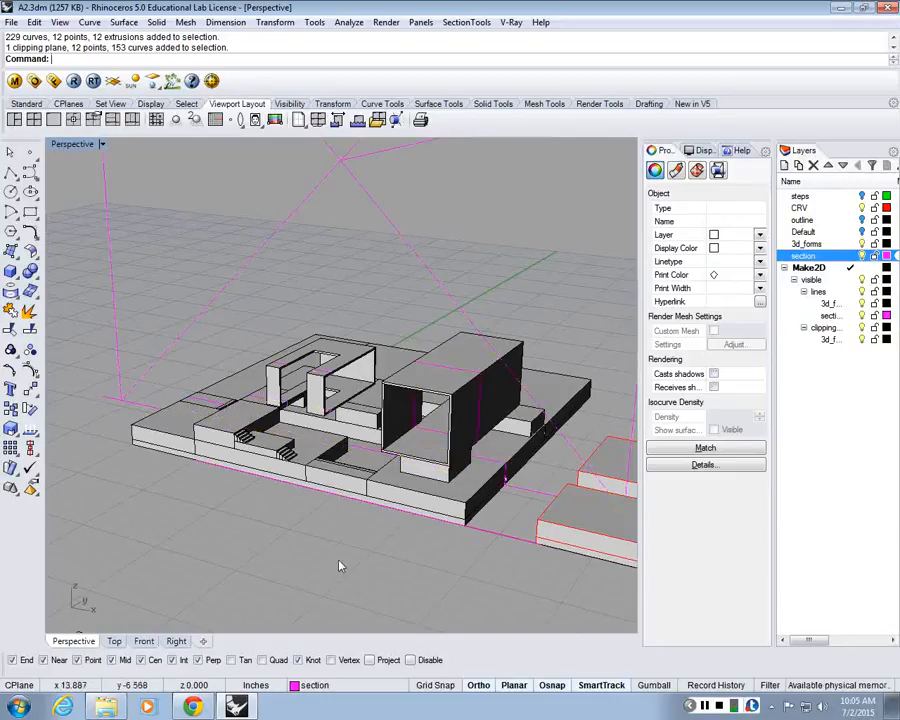
# Step: Turn the clipping plane's clipping back on for the Perspective view and deselect the plane
pyautogui.click(429, 262)
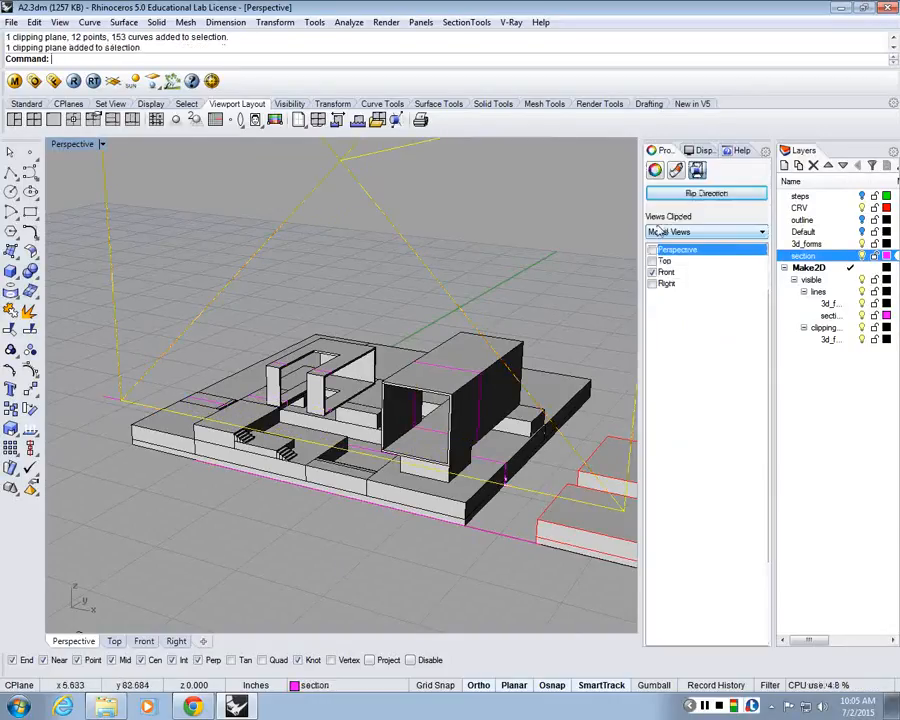
pyautogui.click(653, 250)
pyautogui.click(267, 522)
pyautogui.moveTo(265, 446); pyautogui.dragTo(340, 441, button='right')
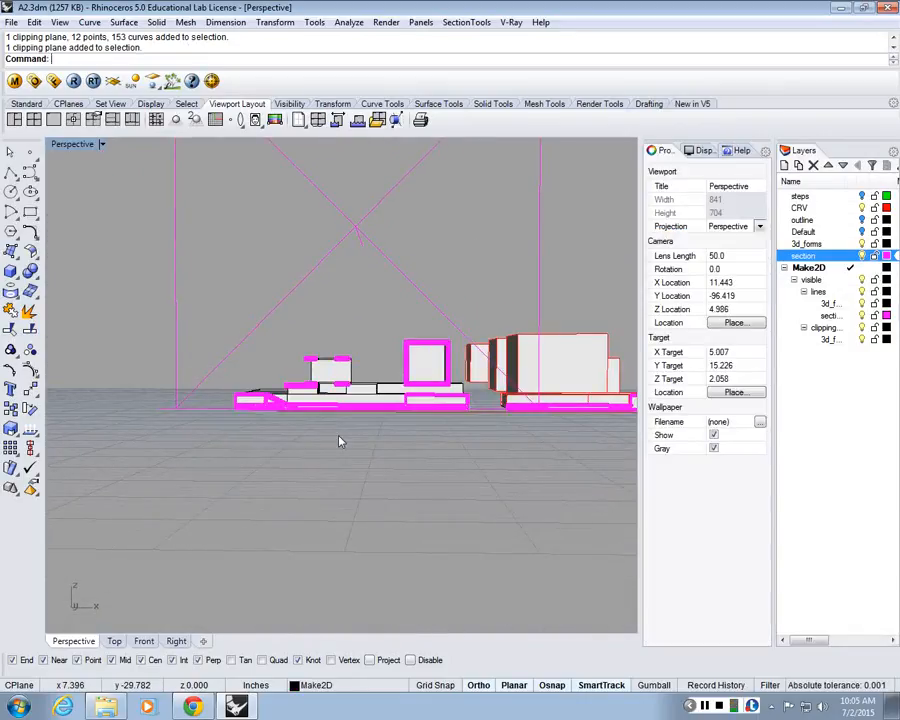
# Step: Run Make2D from the Front view on the clipped building model together with its section curves
pyautogui.doubleClick(90, 143)
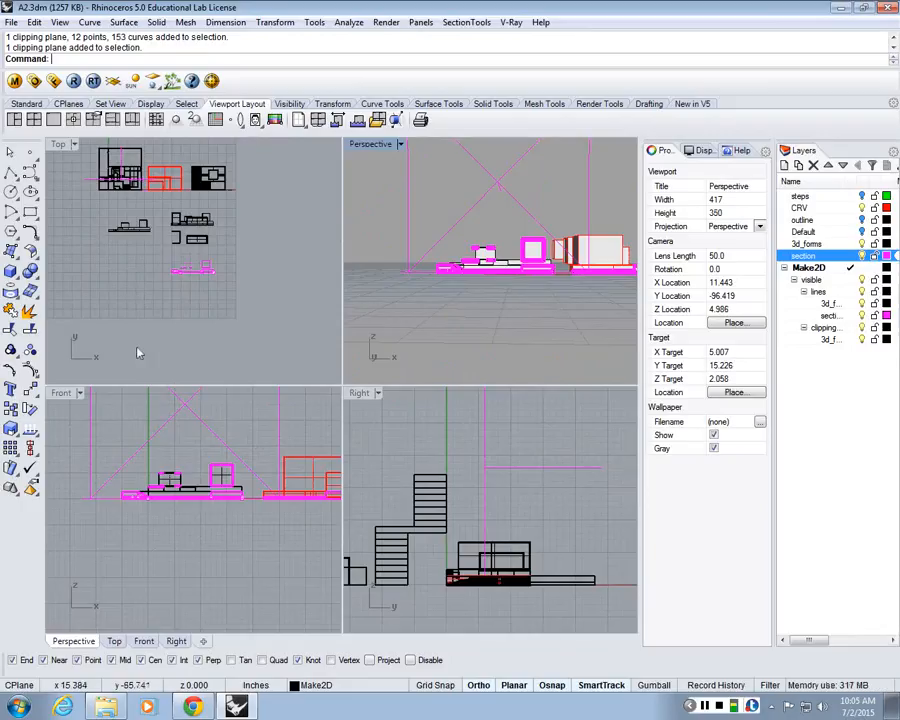
pyautogui.moveTo(188, 439); pyautogui.dragTo(163, 460, button='right')
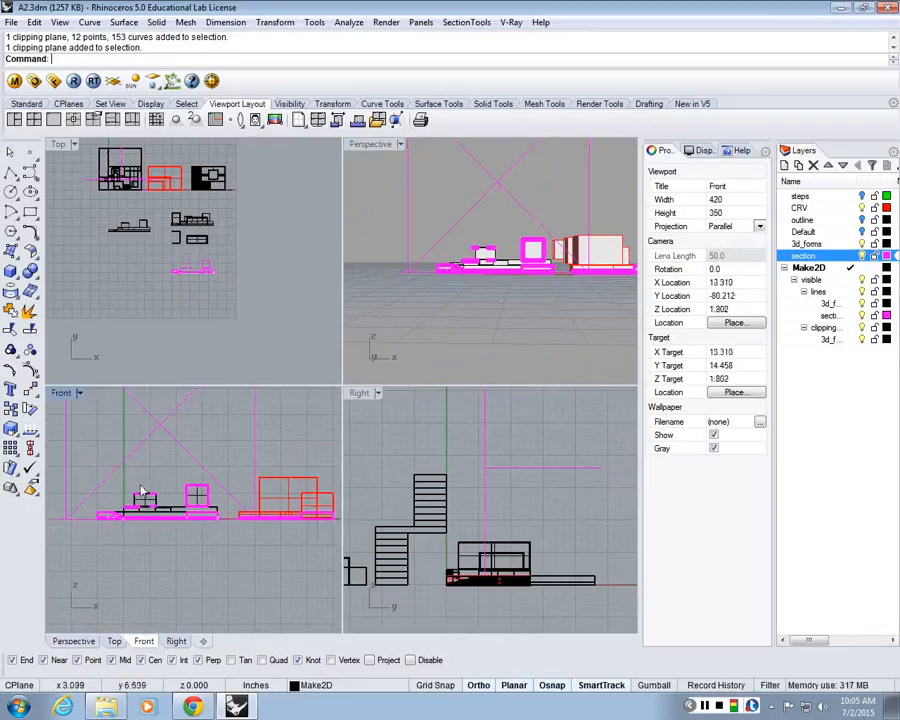
pyautogui.scroll(3, 142, 492)
pyautogui.doubleClick(62, 392)
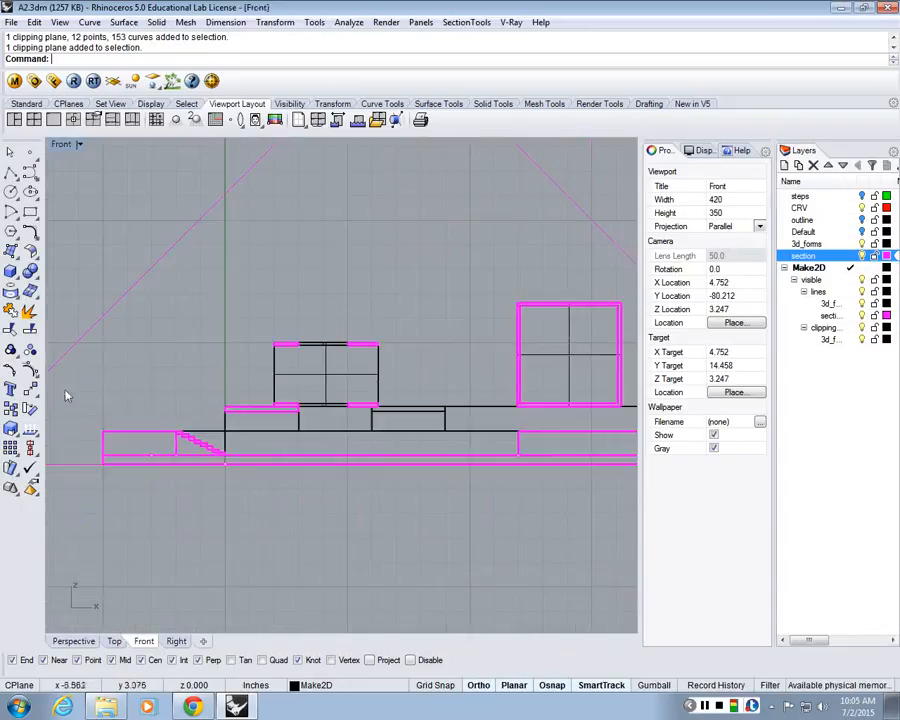
pyautogui.scroll(-5, 113, 380)
pyautogui.moveTo(437, 455); pyautogui.dragTo(107, 292)
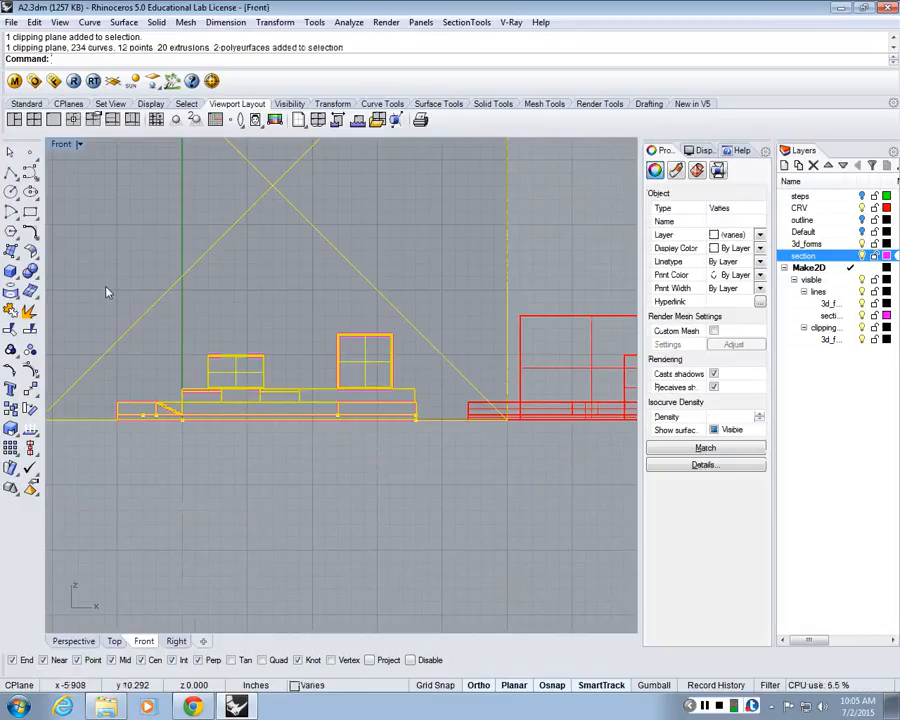
pyautogui.write('make2d')
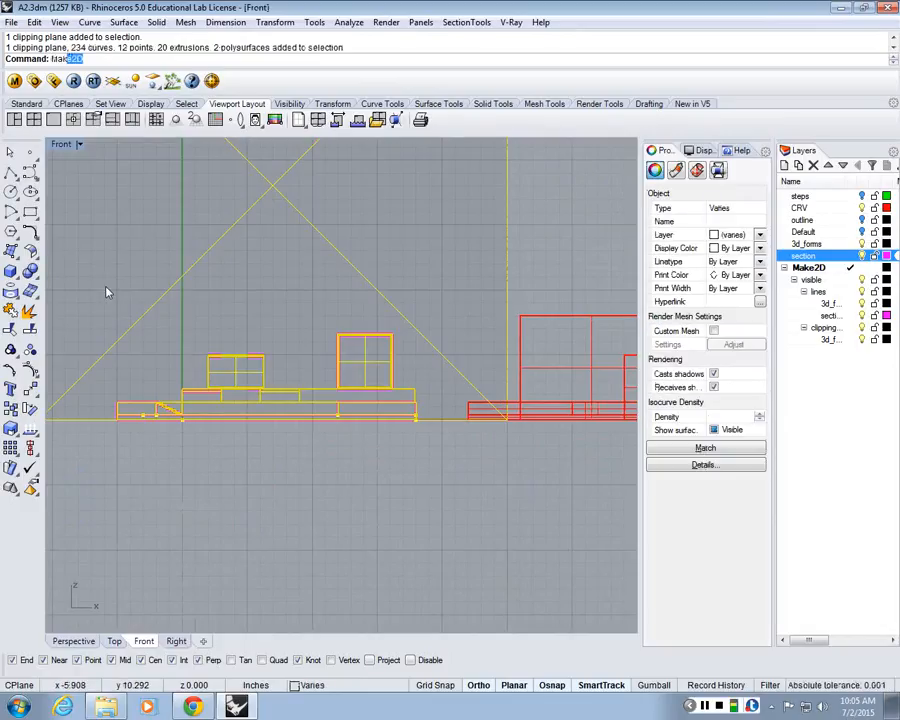
pyautogui.press('Return')
pyautogui.click(646, 394)
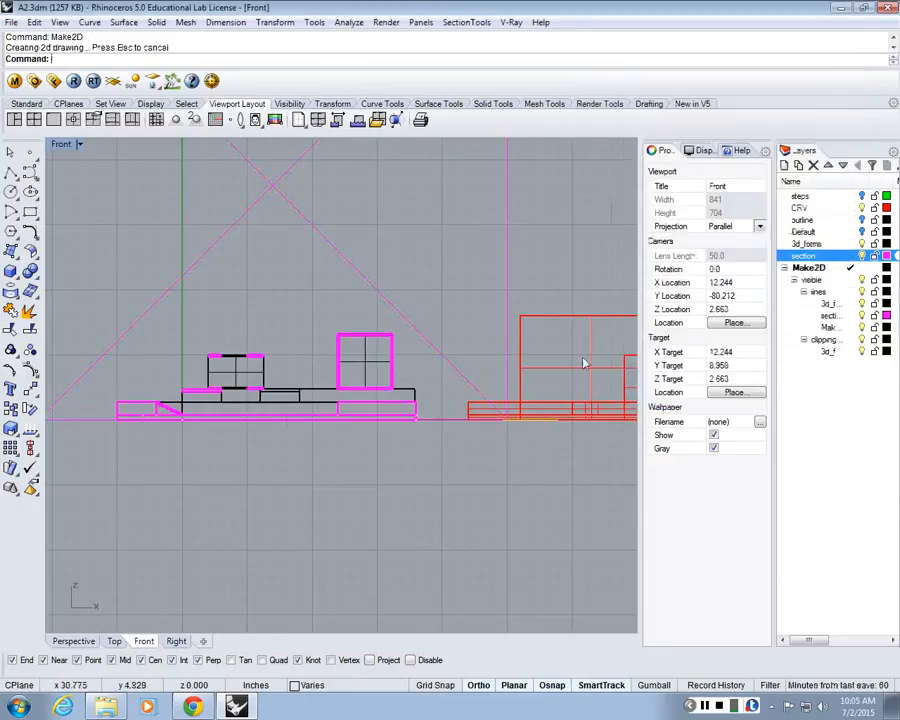
# Step: In the Top view, move the new 2D section drawing sideways into the empty space beyond the other plans
pyautogui.doubleClick(60, 144)
pyautogui.doubleClick(57, 146)
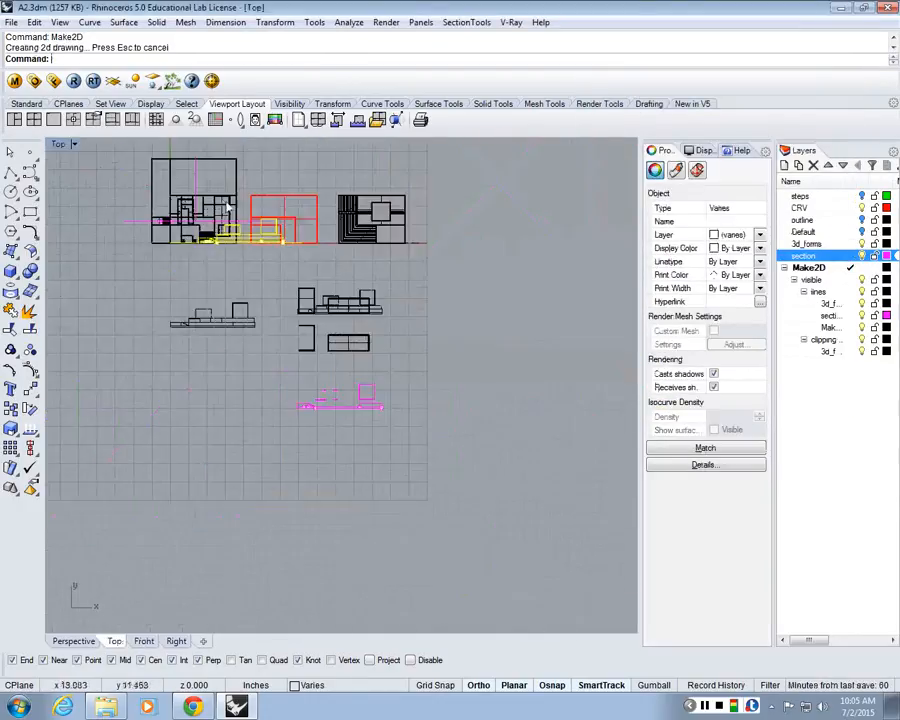
pyautogui.write('m')
pyautogui.press('Return')
pyautogui.click(276, 259)
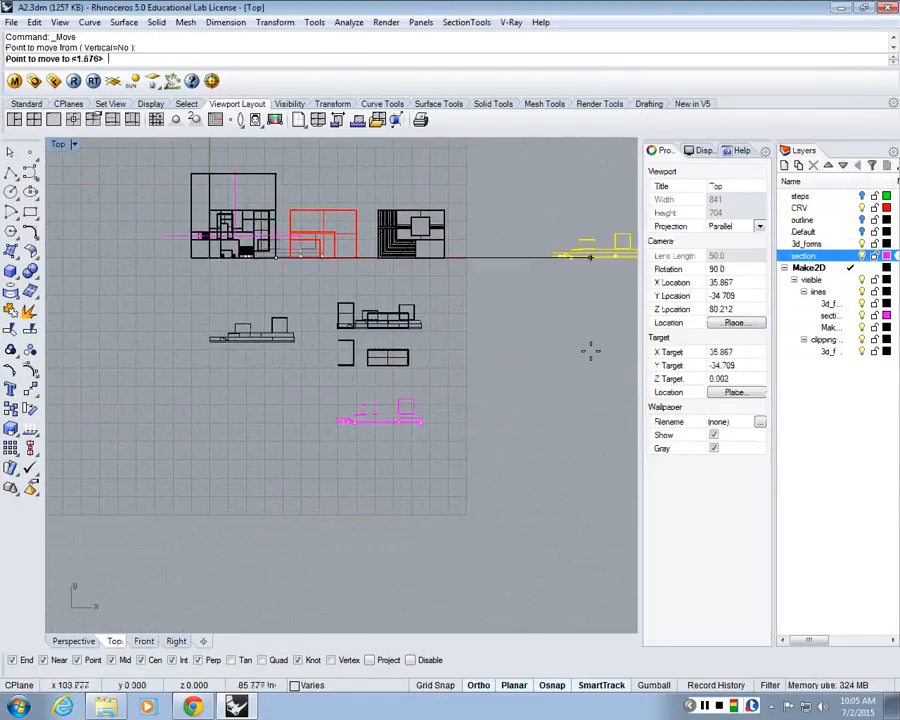
pyautogui.click(551, 300)
pyautogui.moveTo(536, 253); pyautogui.dragTo(424, 273, button='right')
pyautogui.scroll(5, 453, 248)
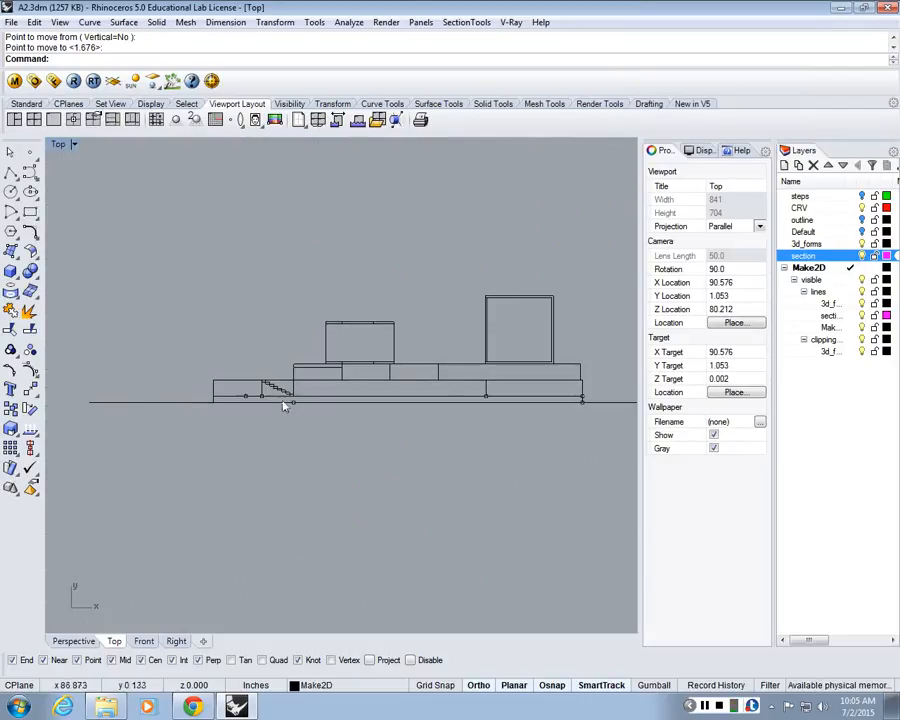
pyautogui.scroll(-2, 460, 333)
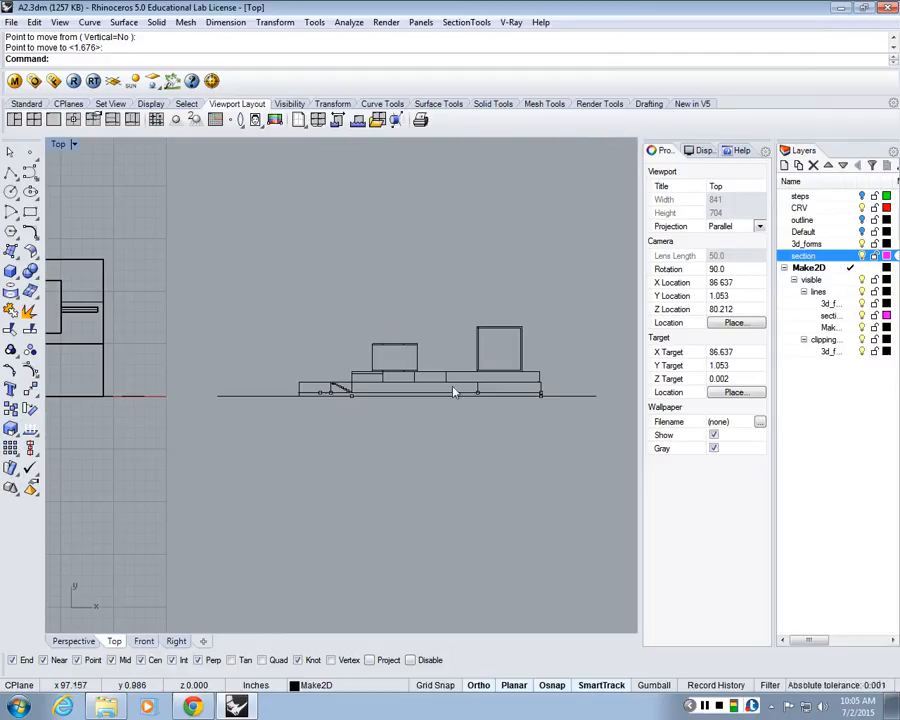
# Step: Move the separate magenta section-cut drawing onto the new 2D drawing, matching the lower corner of the square box outline
pyautogui.scroll(-6, 453, 388)
pyautogui.moveTo(297, 442)
pyautogui.mouseDown(button='right')
pyautogui.moveTo(410, 376)
pyautogui.moveTo(398, 335)
pyautogui.moveTo(375, 308)
pyautogui.mouseUp(button='right')
pyautogui.moveTo(334, 547)
pyautogui.mouseDown()
pyautogui.moveTo(148, 450)
pyautogui.moveTo(143, 458)
pyautogui.mouseUp()
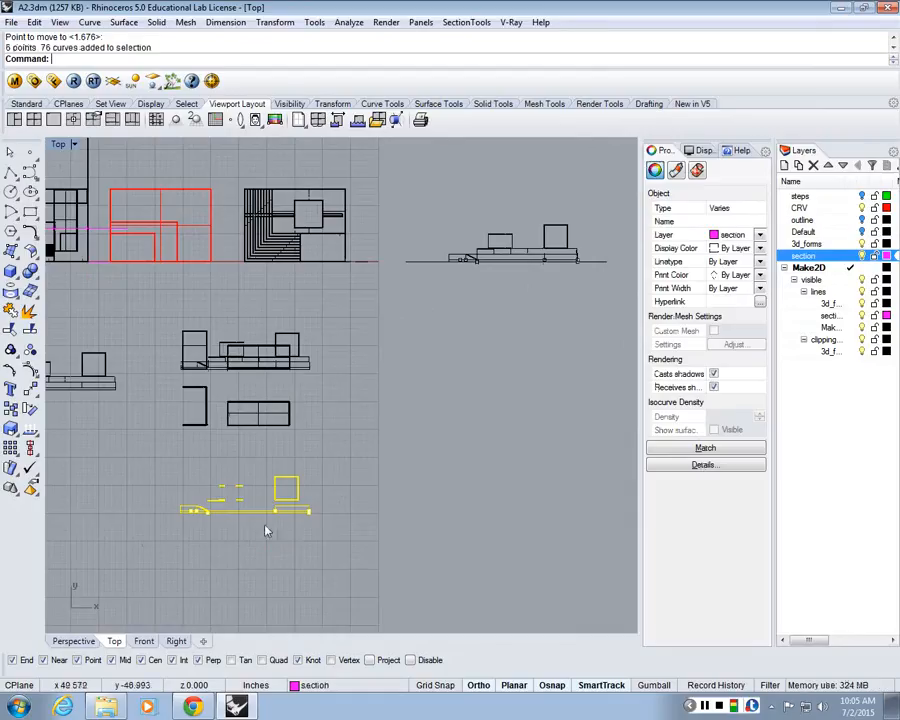
pyautogui.write('m')
pyautogui.press('Return')
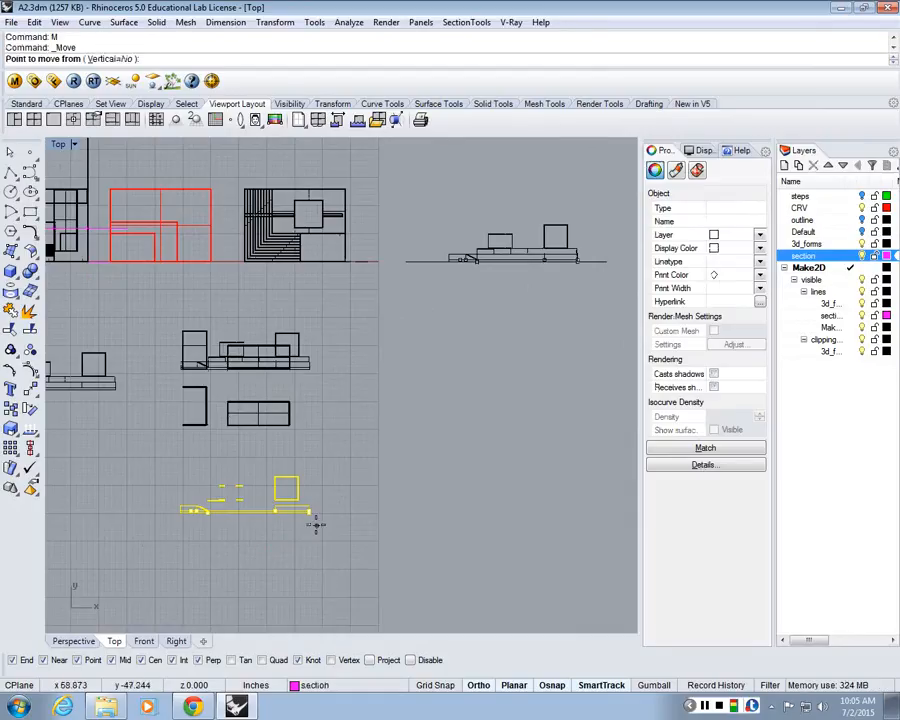
pyautogui.scroll(3, 312, 515)
pyautogui.click(307, 518)
pyautogui.scroll(-5, 253, 488)
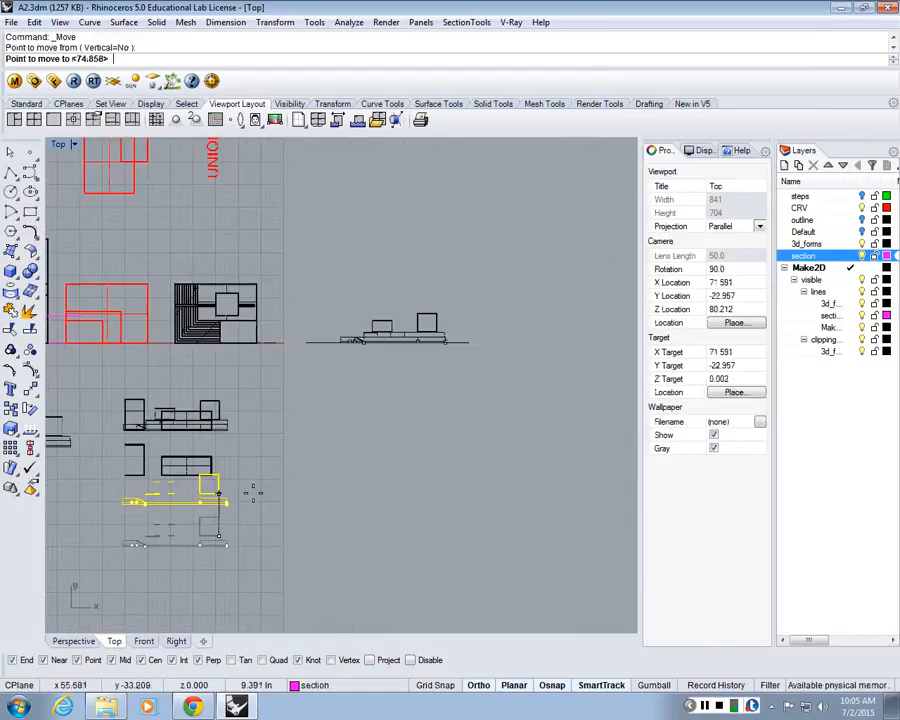
pyautogui.moveTo(253, 488); pyautogui.dragTo(331, 597, button='right')
pyautogui.scroll(5, 422, 470)
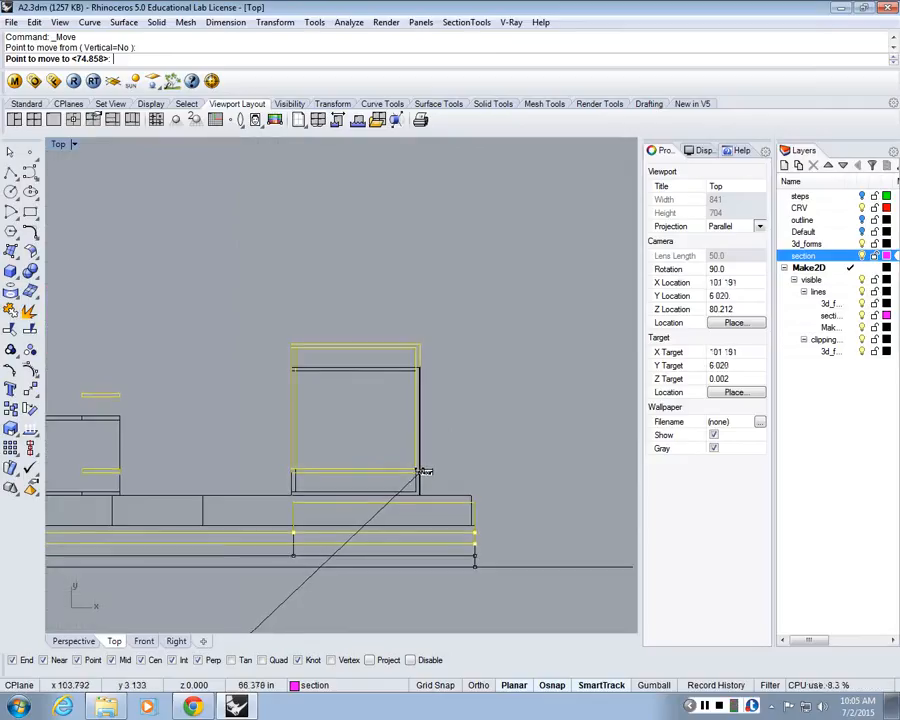
pyautogui.click(418, 488)
pyautogui.scroll(-3, 416, 486)
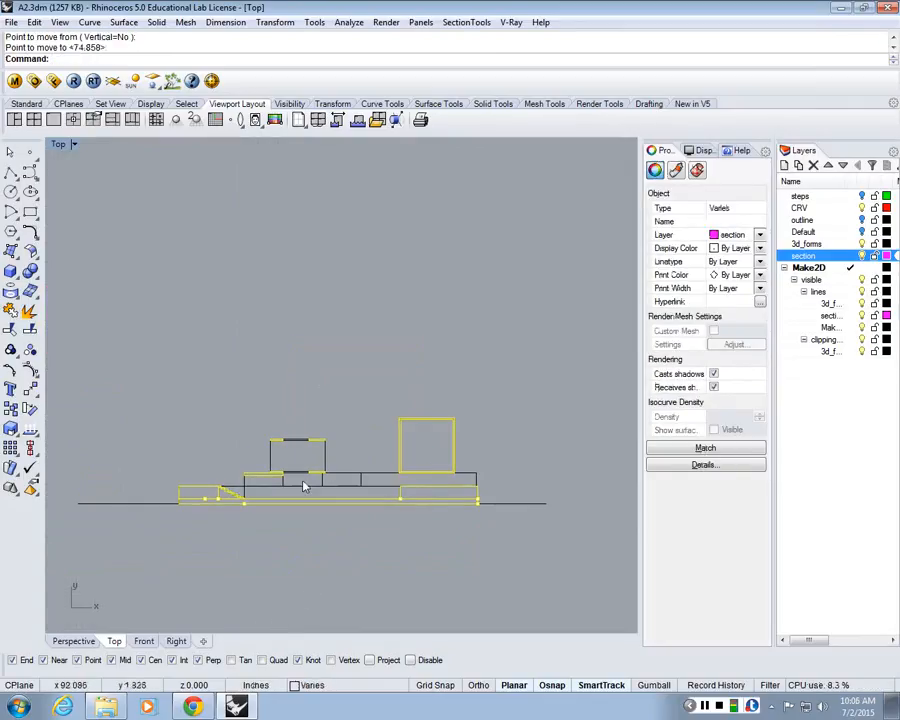
pyautogui.scroll(2, 363, 466)
pyautogui.scroll(1, 292, 452)
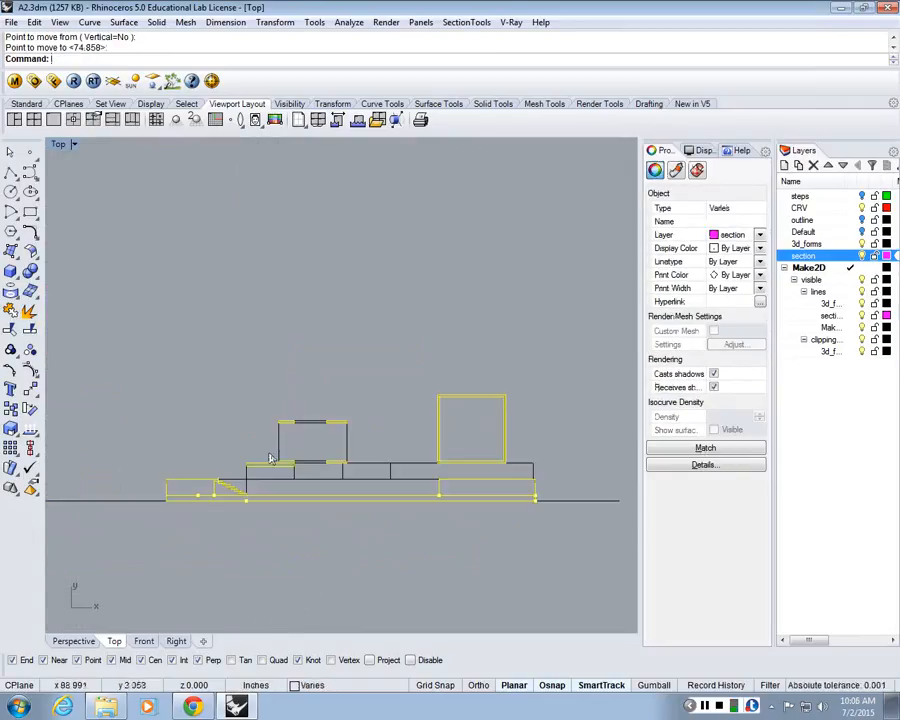
pyautogui.scroll(1, 300, 430)
pyautogui.scroll(-1, 297, 440)
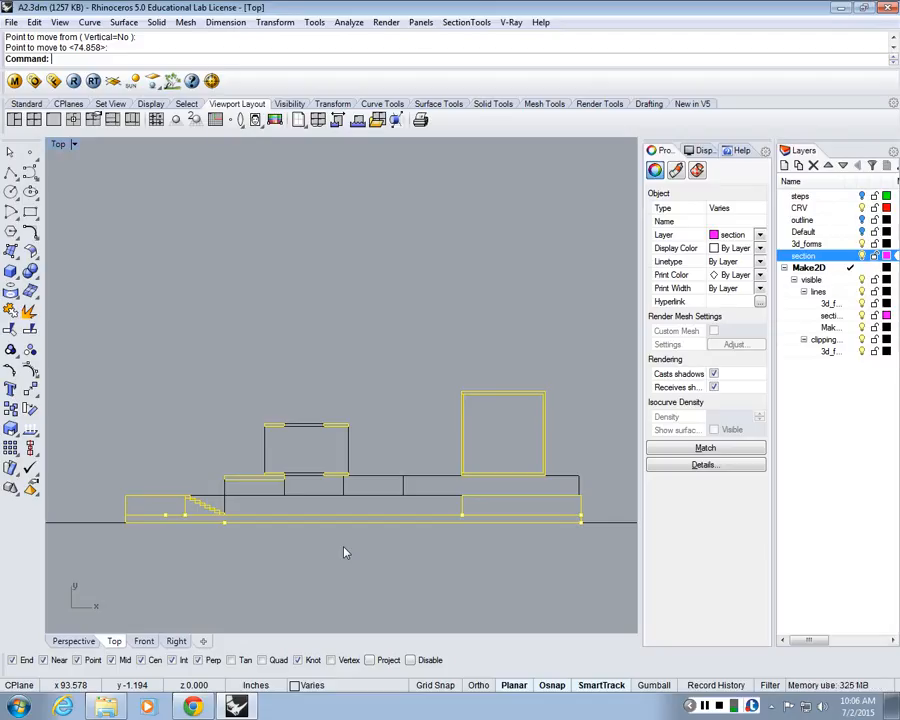
# Step: Undo the last move of the magenta section-cut drawing
pyautogui.scroll(-8, 402, 166)
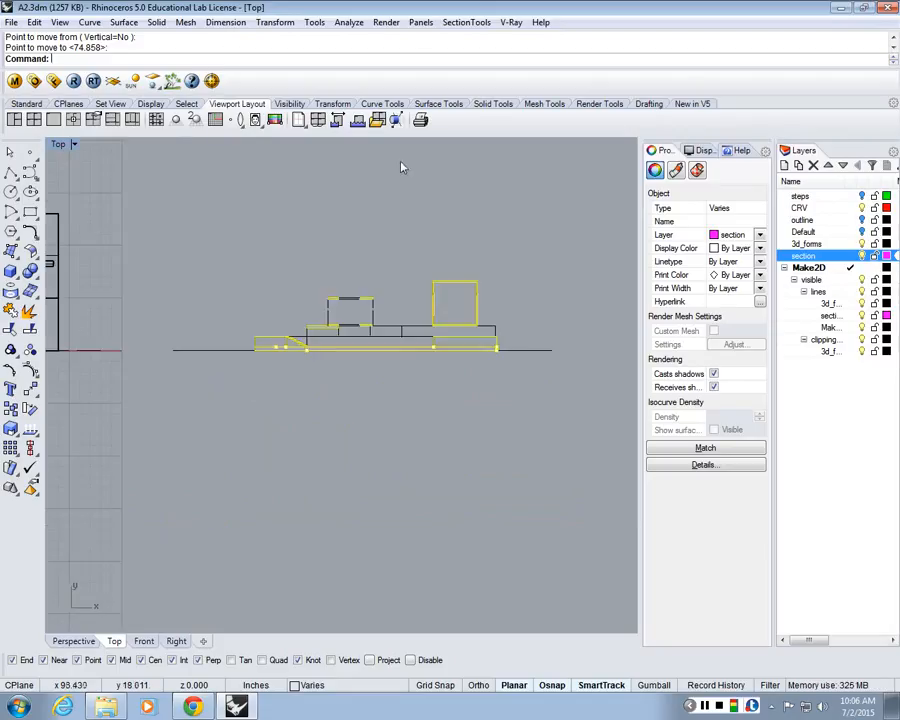
pyautogui.scroll(-6, 480, 494)
pyautogui.scroll(-4, 430, 470)
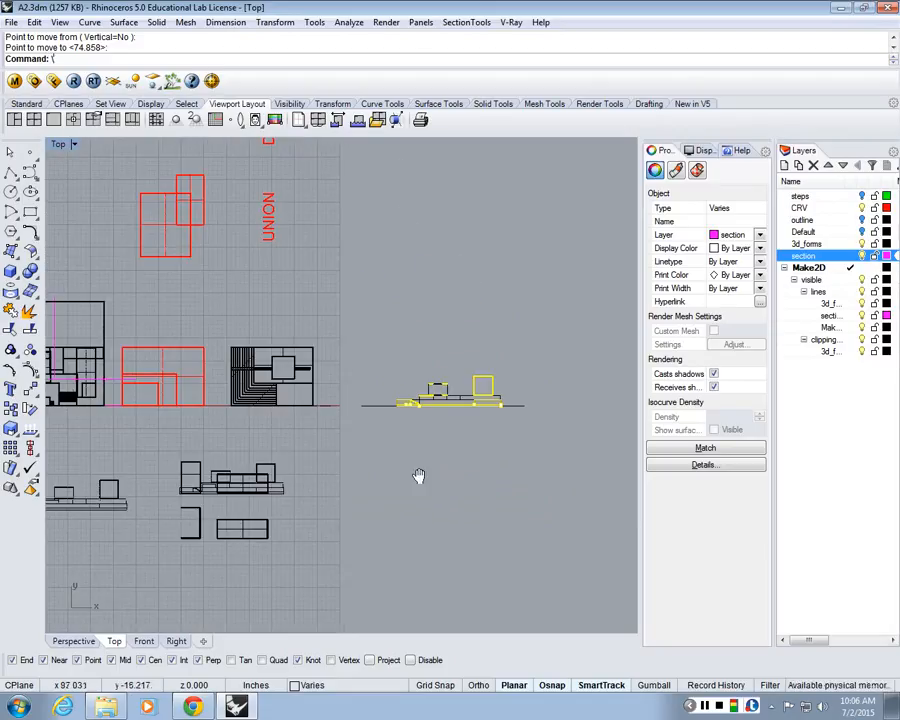
pyautogui.hotkey('ctrl', 'z')
pyautogui.click(459, 469)
pyautogui.scroll(6, 240, 324)
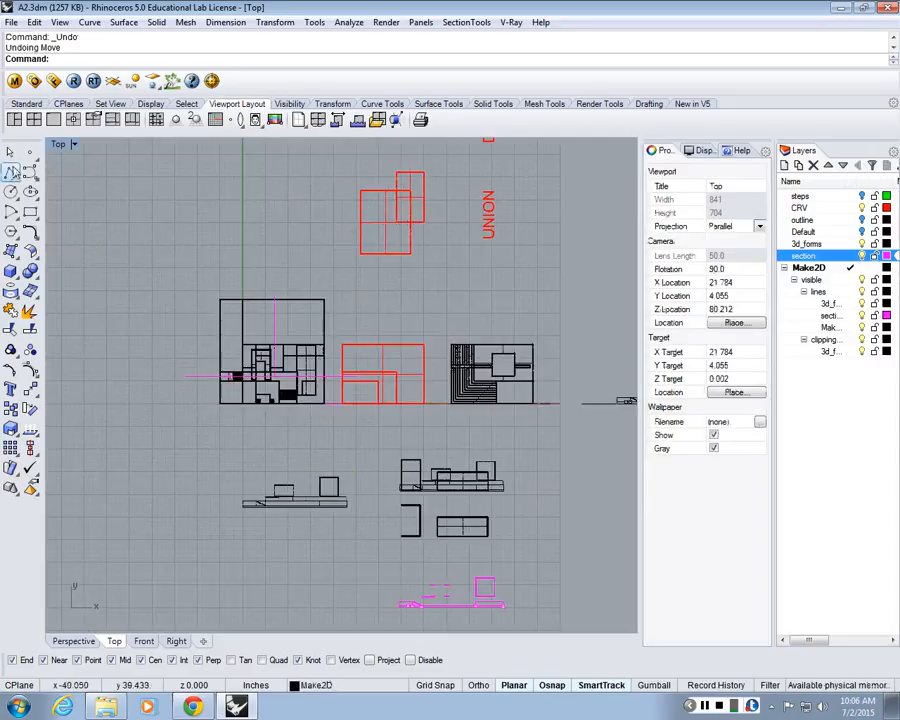
# Step: Start Make2D on the clipped building model in the Front view and examine its layer names for visible lines, tangents and clipping planes
pyautogui.doubleClick(58, 145)
pyautogui.doubleClick(63, 396)
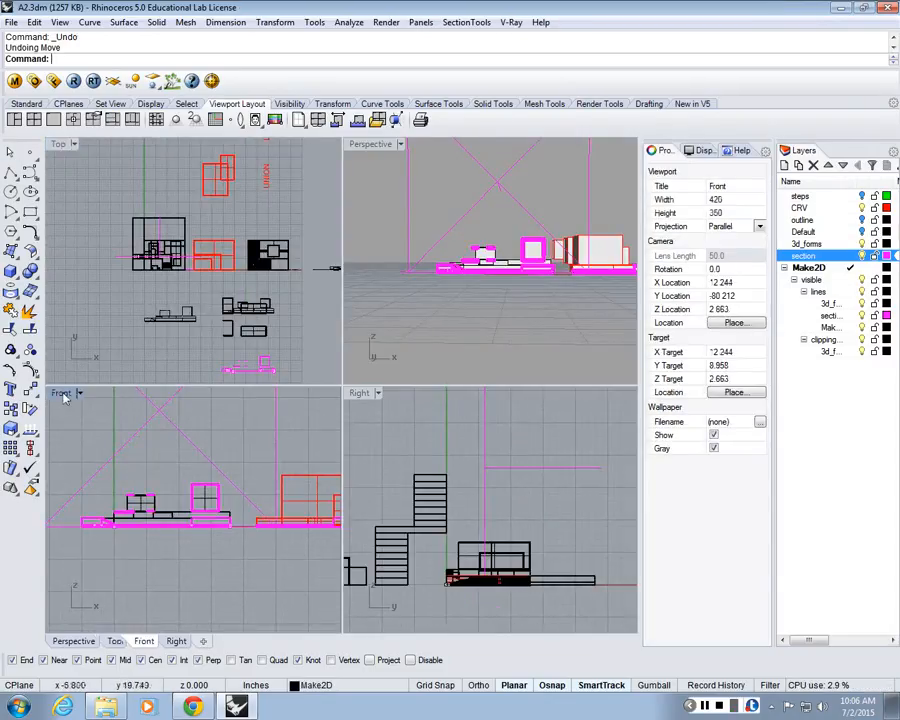
pyautogui.press('Return')
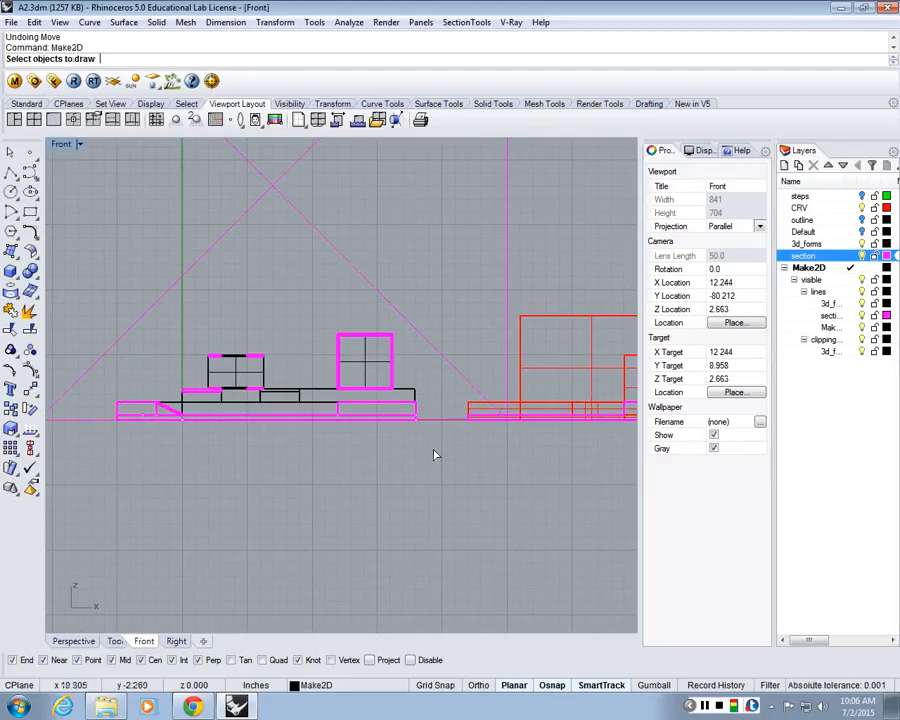
pyautogui.moveTo(434, 454)
pyautogui.mouseDown()
pyautogui.moveTo(303, 364)
pyautogui.moveTo(97, 253)
pyautogui.mouseUp()
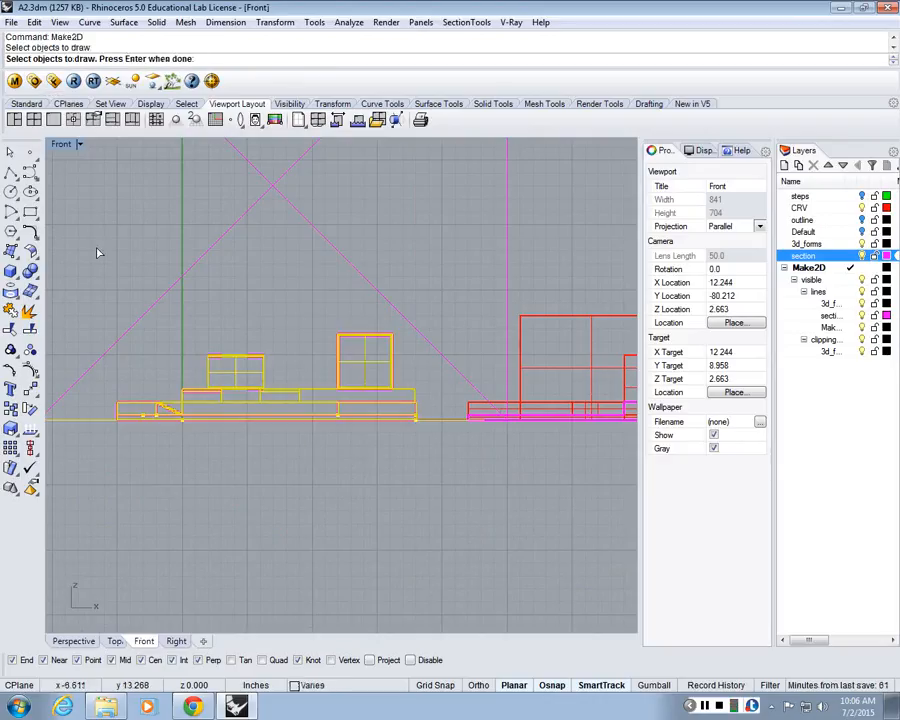
pyautogui.press('Return')
pyautogui.moveTo(664, 71)
pyautogui.mouseDown()
pyautogui.moveTo(584, 84)
pyautogui.moveTo(551, 132)
pyautogui.mouseUp()
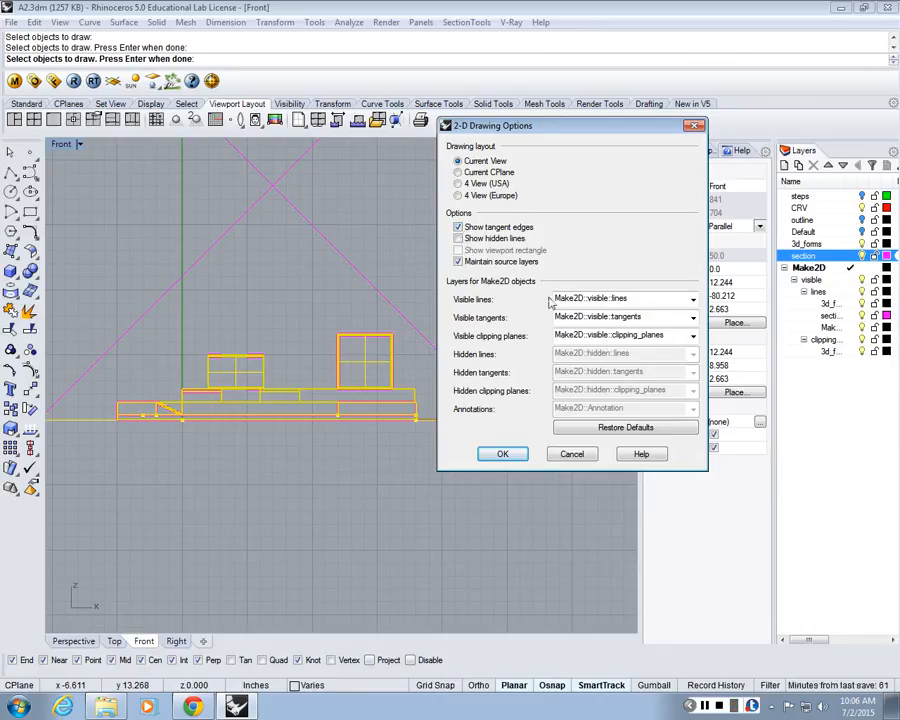
pyautogui.click(638, 297)
pyautogui.click(610, 318)
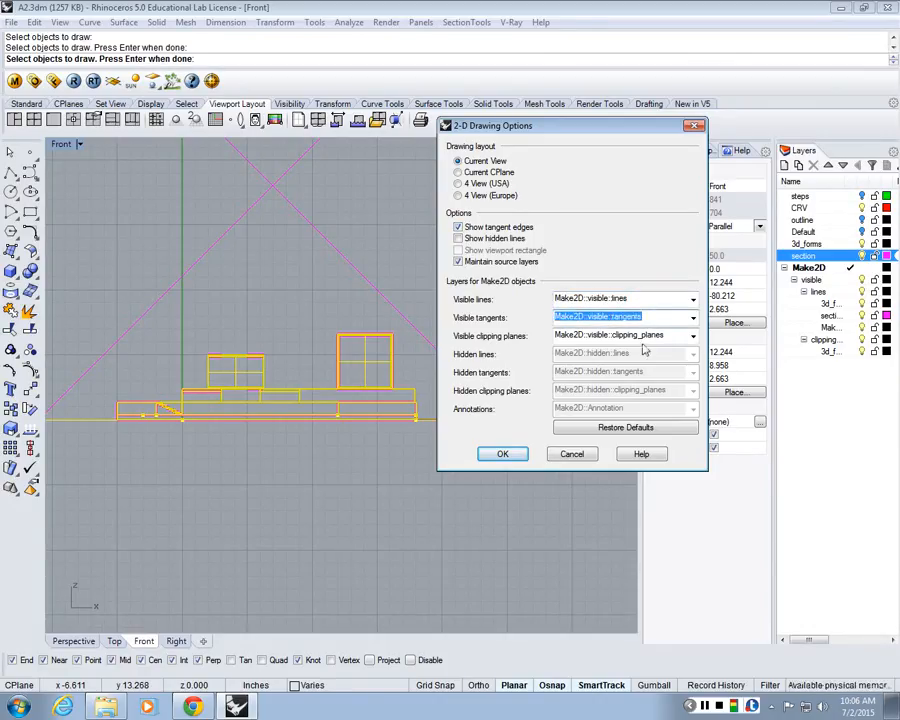
pyautogui.click(640, 336)
pyautogui.moveTo(635, 131); pyautogui.dragTo(410, 120)
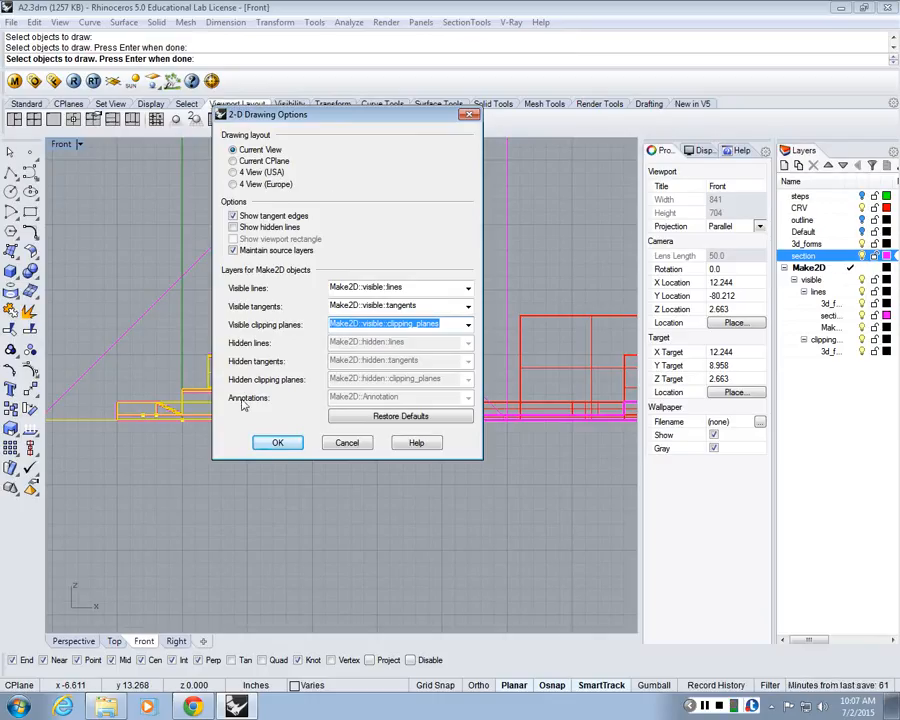
pyautogui.click(357, 302)
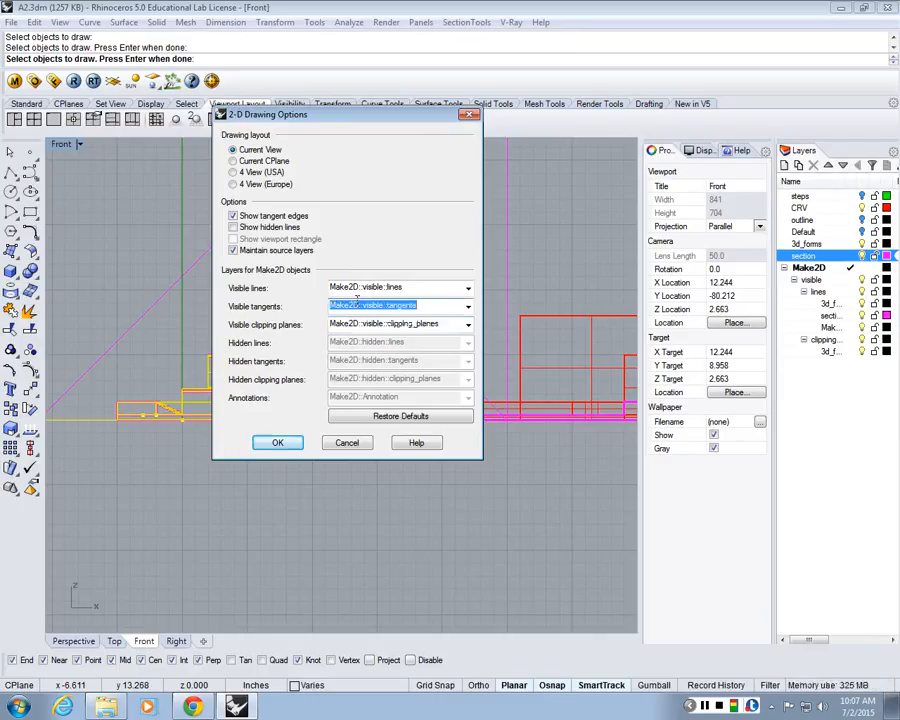
pyautogui.click(372, 286)
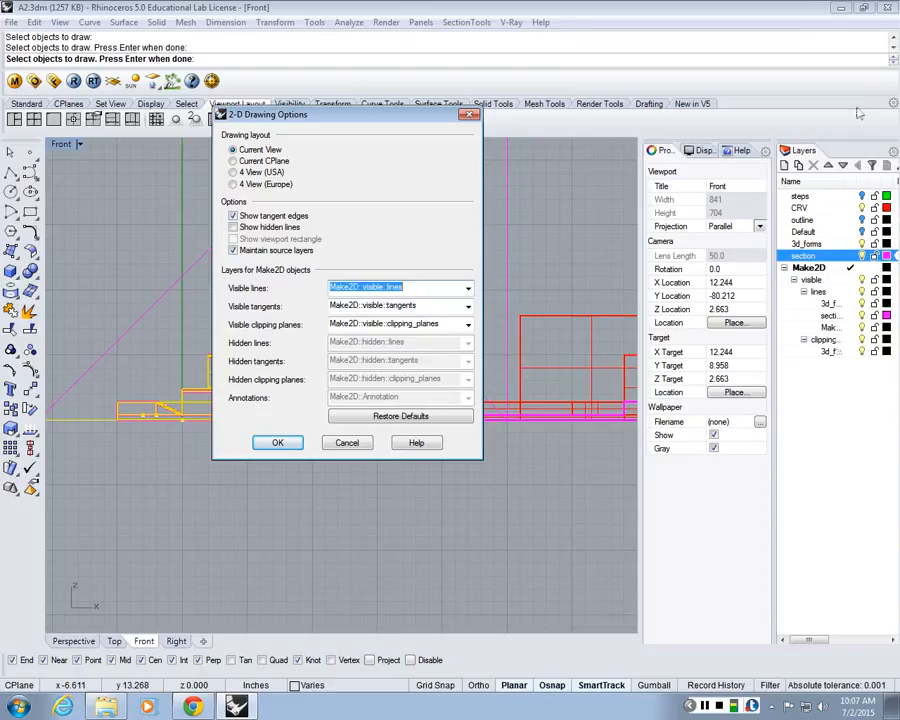
pyautogui.press('Return')
# Step: In the Top view, delete the baseline segment that extends beyond the stair end of the black 2D section drawing placed beyond the plans
pyautogui.scroll(-10, 425, 252)
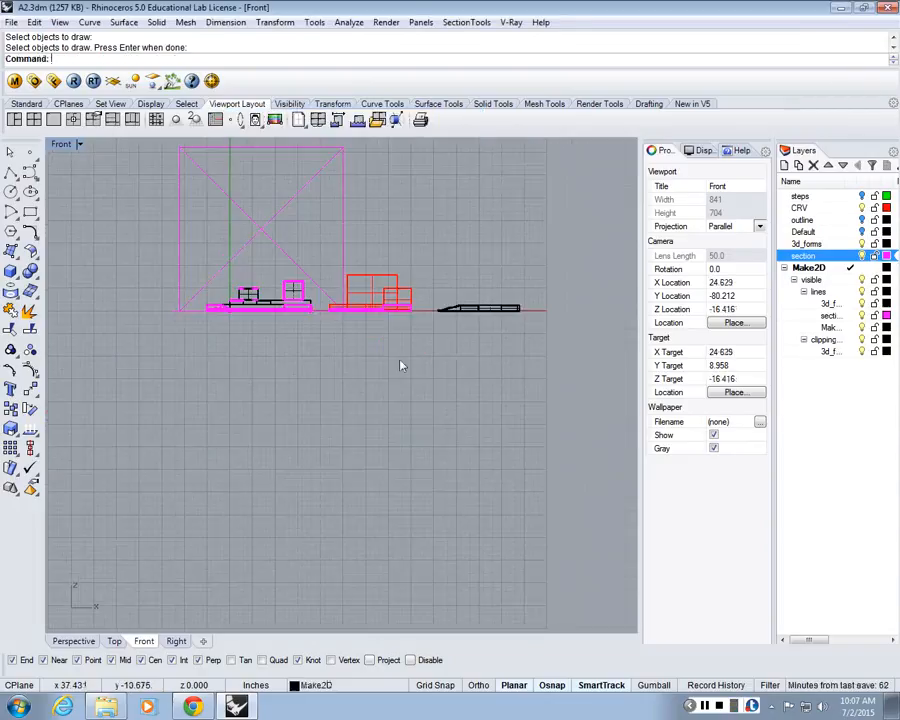
pyautogui.scroll(8, 508, 298)
pyautogui.doubleClick(70, 146)
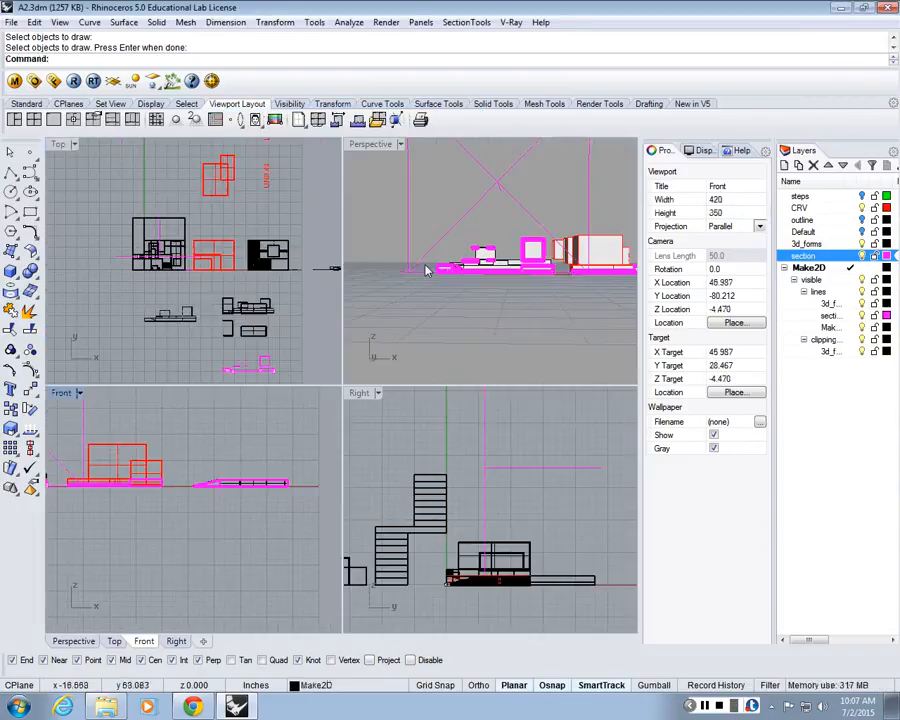
pyautogui.scroll(-3, 183, 289)
pyautogui.scroll(3, 283, 243)
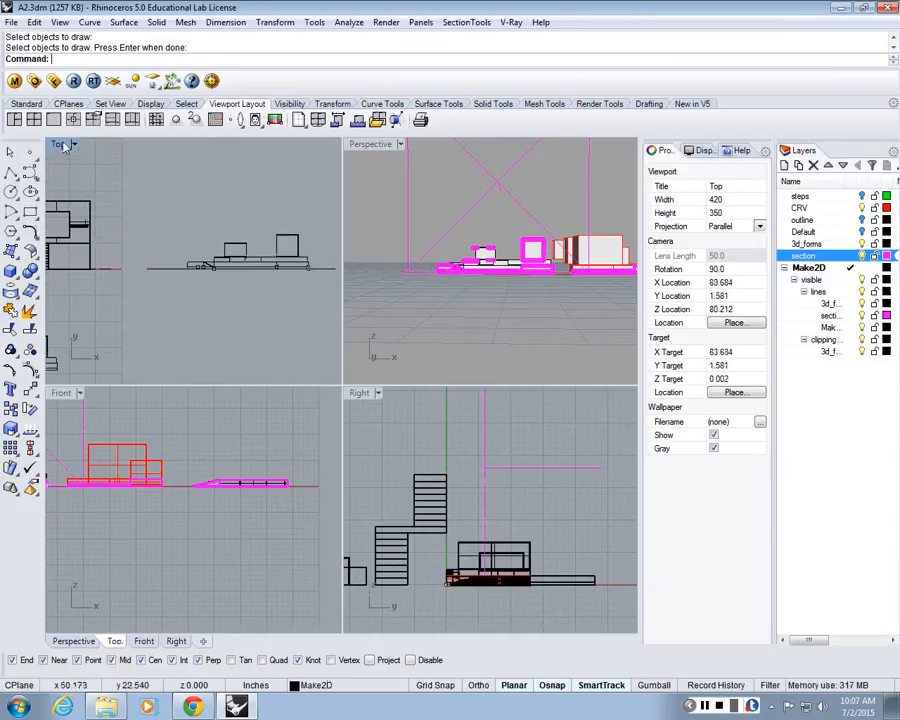
pyautogui.doubleClick(64, 146)
pyautogui.scroll(-10, 420, 385)
pyautogui.moveTo(425, 400); pyautogui.dragTo(408, 352, button='right')
pyautogui.scroll(4, 364, 368)
pyautogui.moveTo(357, 510)
pyautogui.mouseDown()
pyautogui.moveTo(162, 439)
pyautogui.moveTo(154, 424)
pyautogui.moveTo(387, 535)
pyautogui.mouseUp()
pyautogui.click(390, 537)
pyautogui.scroll(6, 560, 210)
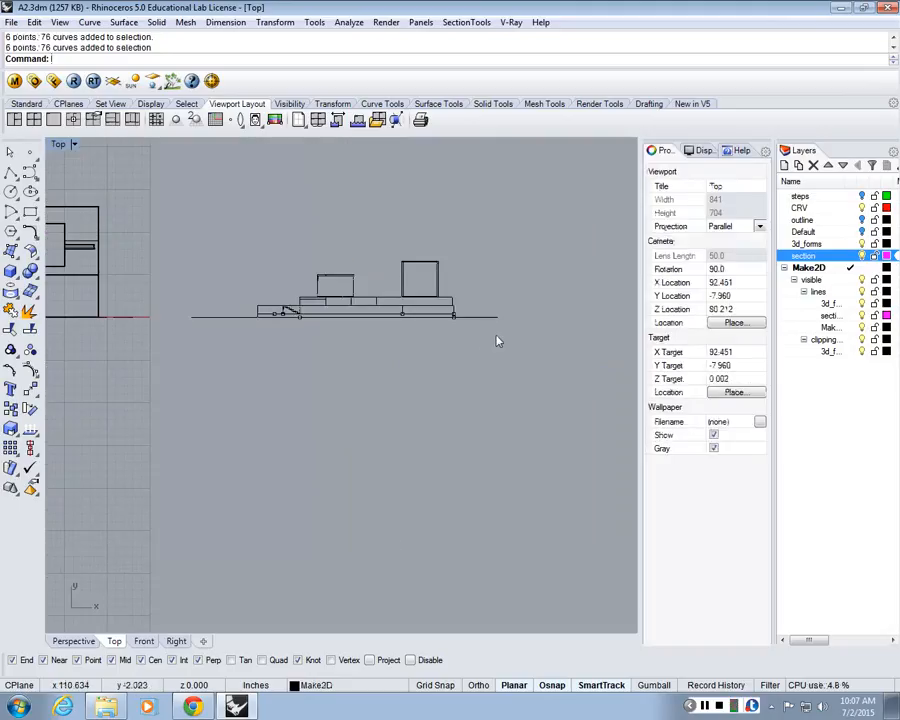
pyautogui.moveTo(496, 335); pyautogui.dragTo(299, 217)
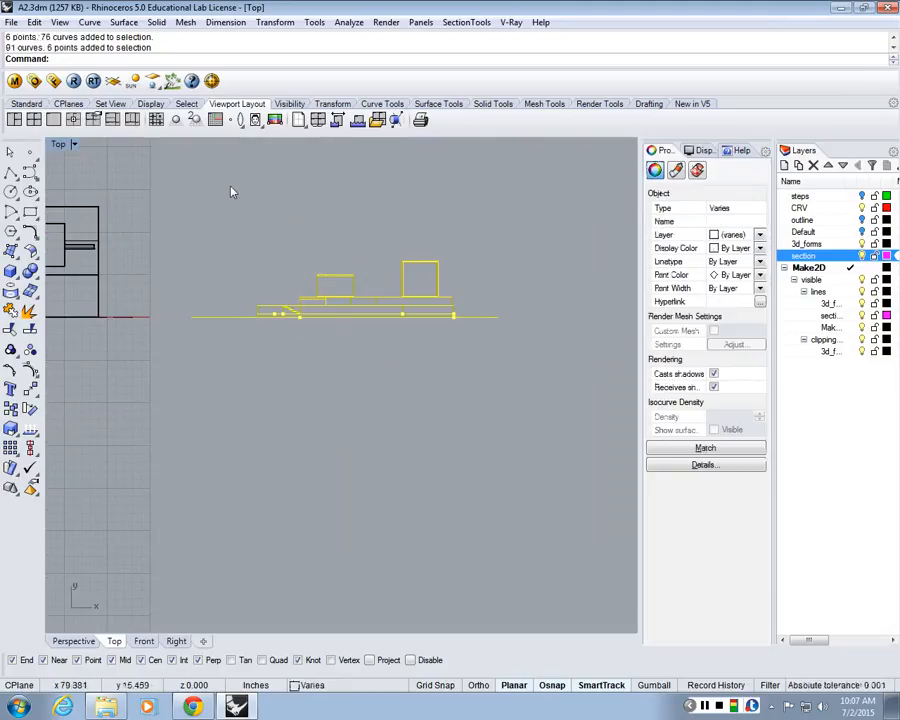
pyautogui.click(284, 377)
pyautogui.click(220, 320)
pyautogui.press('Delete')
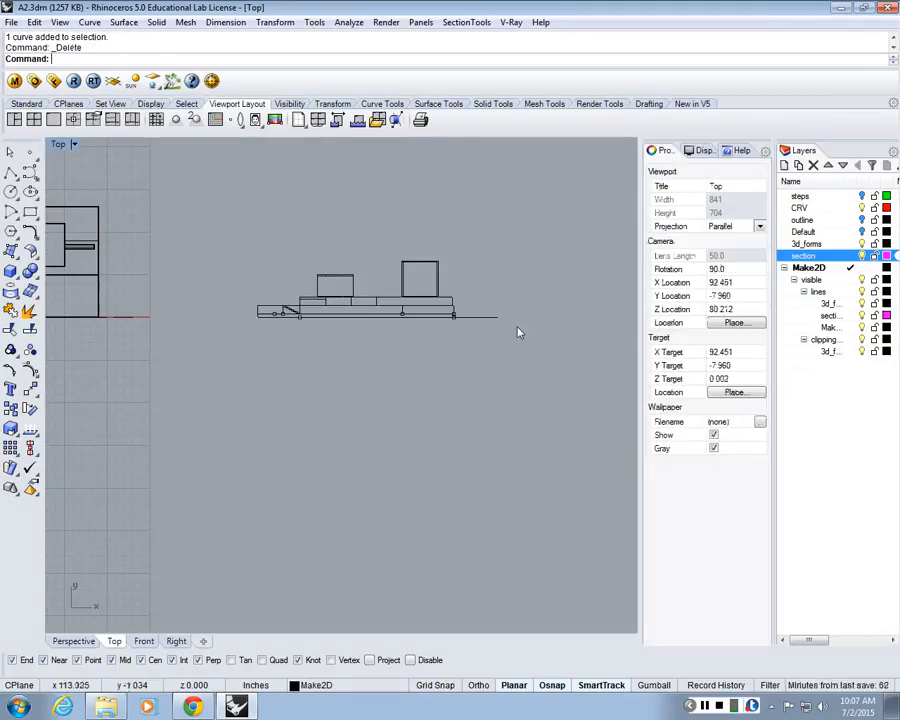
# Step: Compare the black 2D section drawings with the separate magenta section-cut drawing in the Top view
pyautogui.scroll(-3, 489, 391)
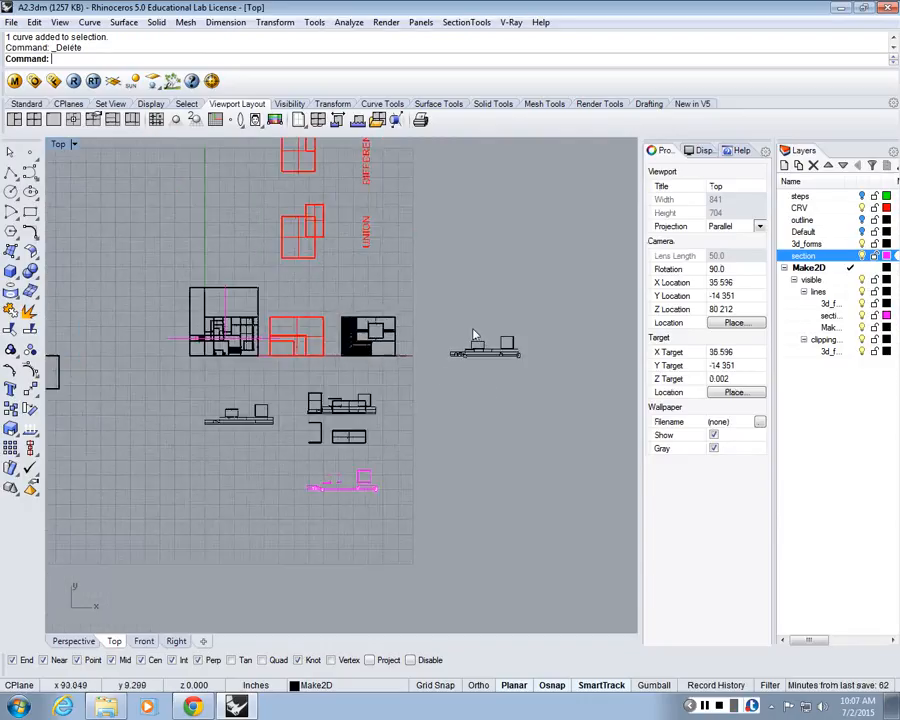
pyautogui.scroll(3, 480, 357)
pyautogui.scroll(2, 297, 428)
pyautogui.moveTo(215, 421)
pyautogui.mouseDown()
pyautogui.moveTo(305, 490)
pyautogui.moveTo(271, 476)
pyautogui.mouseUp()
pyautogui.scroll(-3, 418, 370)
pyautogui.moveTo(371, 461)
pyautogui.mouseDown(button='right')
pyautogui.moveTo(402, 376)
pyautogui.moveTo(474, 339)
pyautogui.mouseUp(button='right')
pyautogui.moveTo(360, 534); pyautogui.dragTo(154, 465)
pyautogui.moveTo(158, 467); pyautogui.dragTo(528, 686)
pyautogui.moveTo(220, 496); pyautogui.dragTo(283, 472, button='right')
pyautogui.scroll(6, 284, 476)
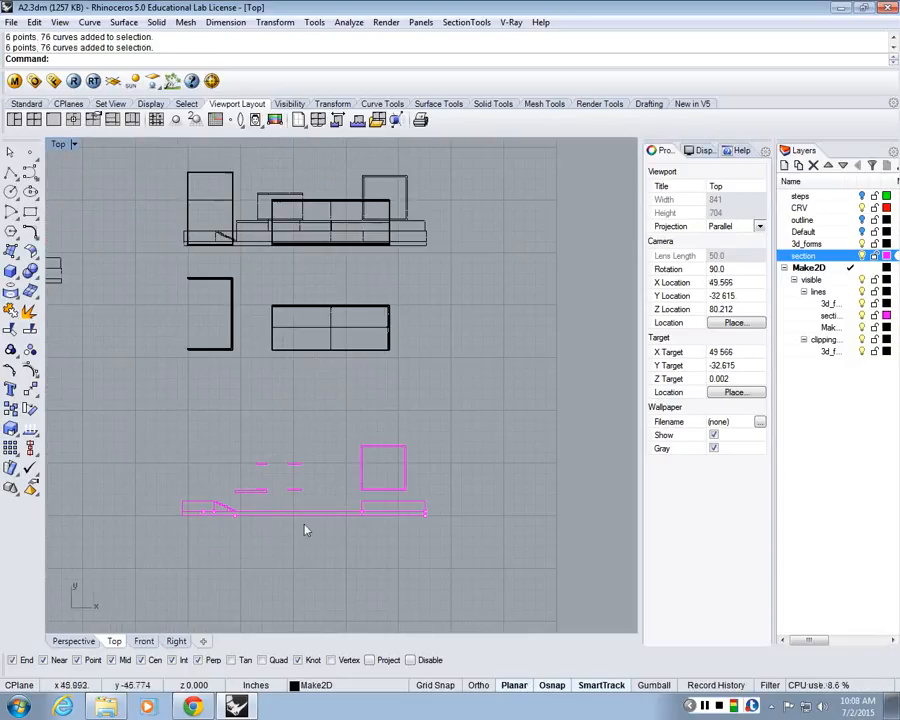
pyautogui.scroll(4, 370, 480)
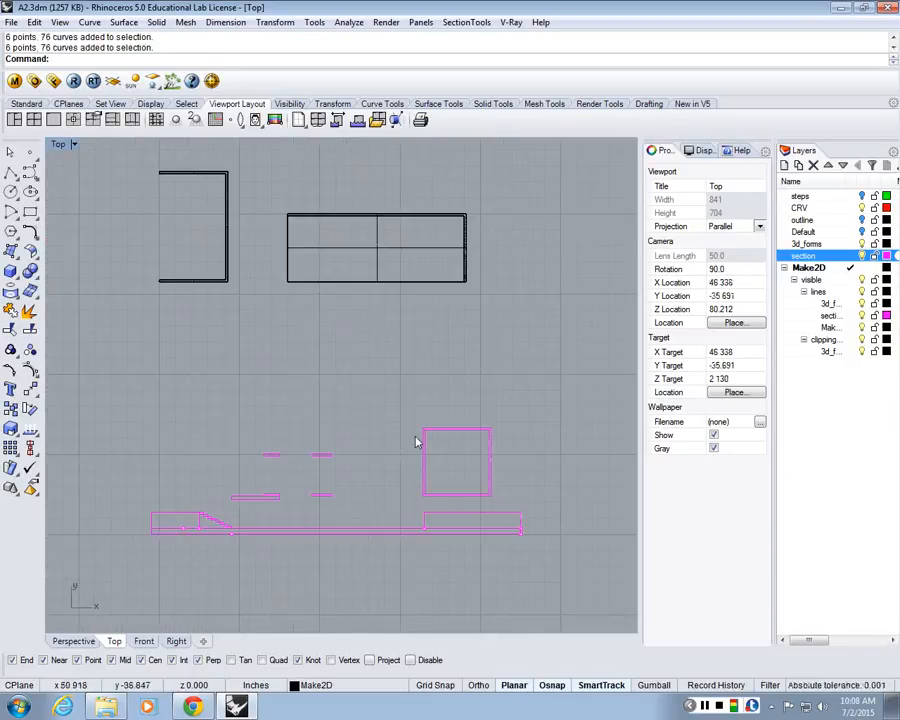
# Step: Using all magenta section-cut curves as cutting objects, trim away the floor line running beneath the stair
pyautogui.click(423, 441)
pyautogui.click(143, 385)
pyautogui.write('Trim')
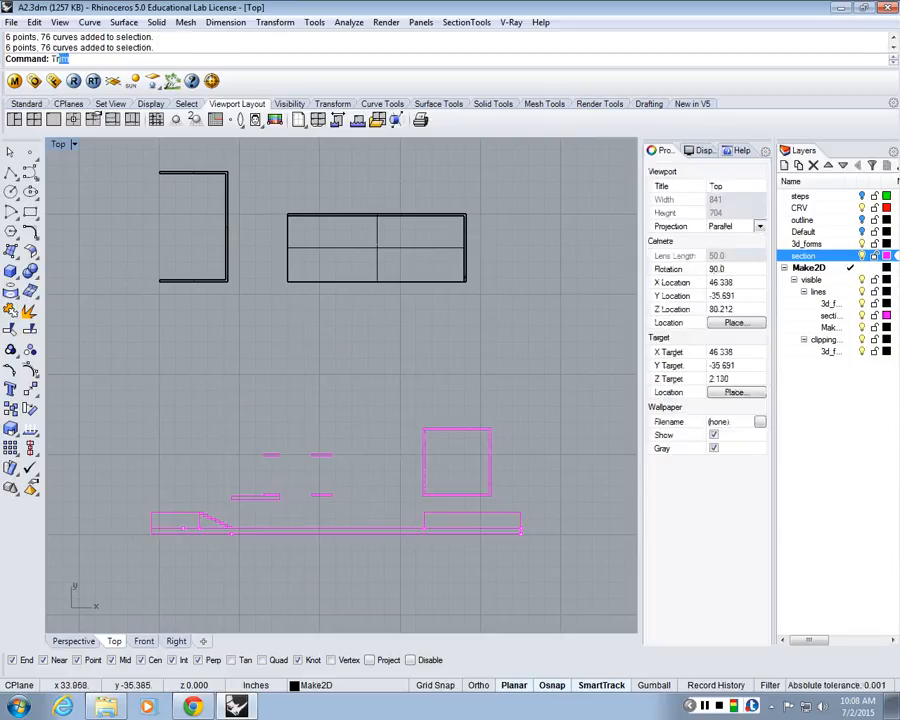
pyautogui.press('Return')
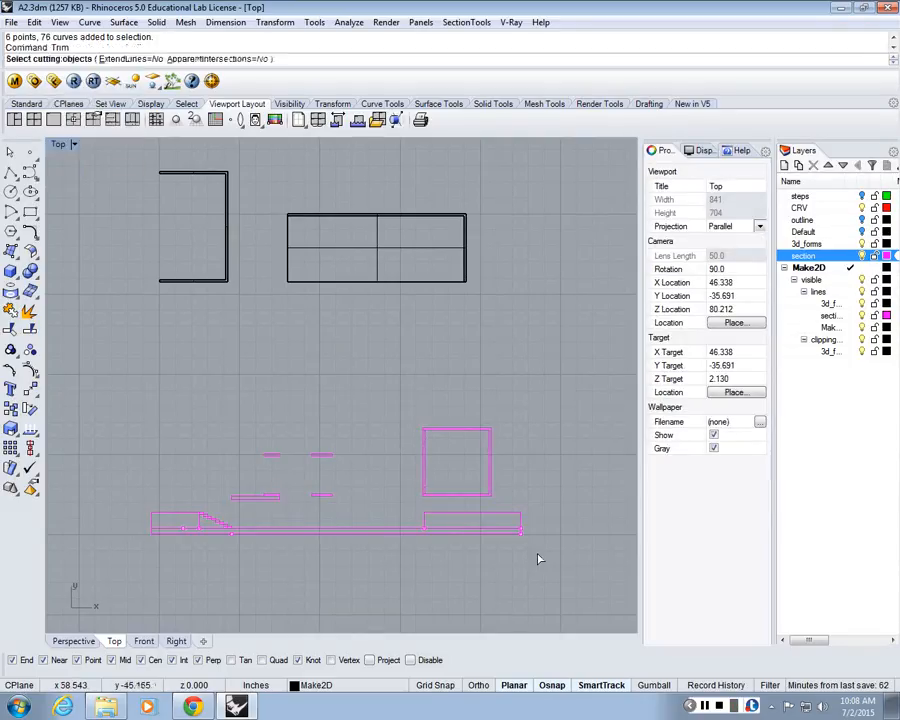
pyautogui.moveTo(538, 560); pyautogui.dragTo(114, 380)
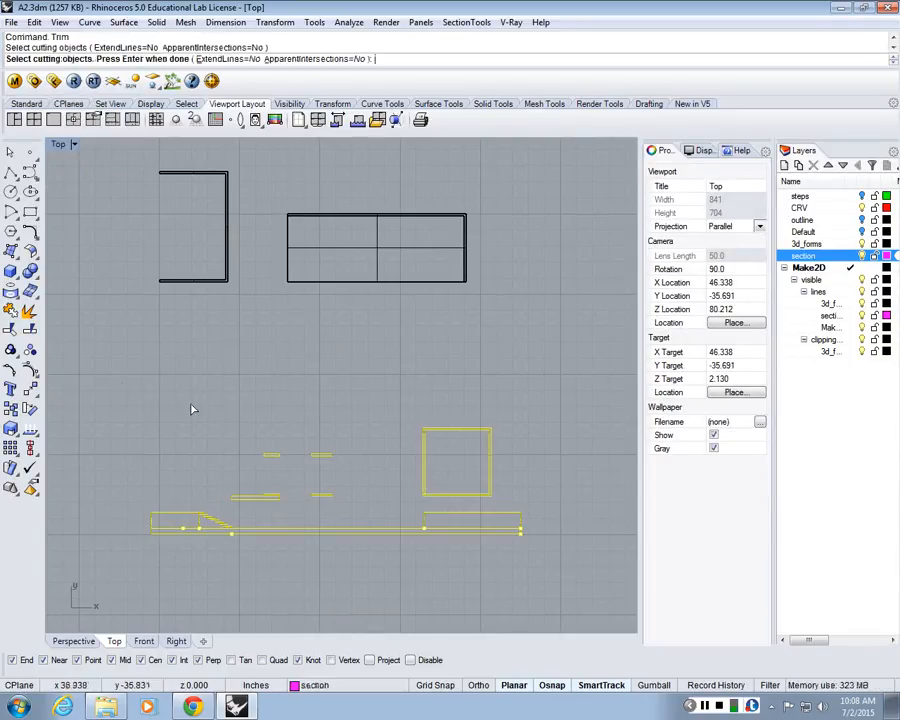
pyautogui.press('Return')
pyautogui.scroll(6, 177, 538)
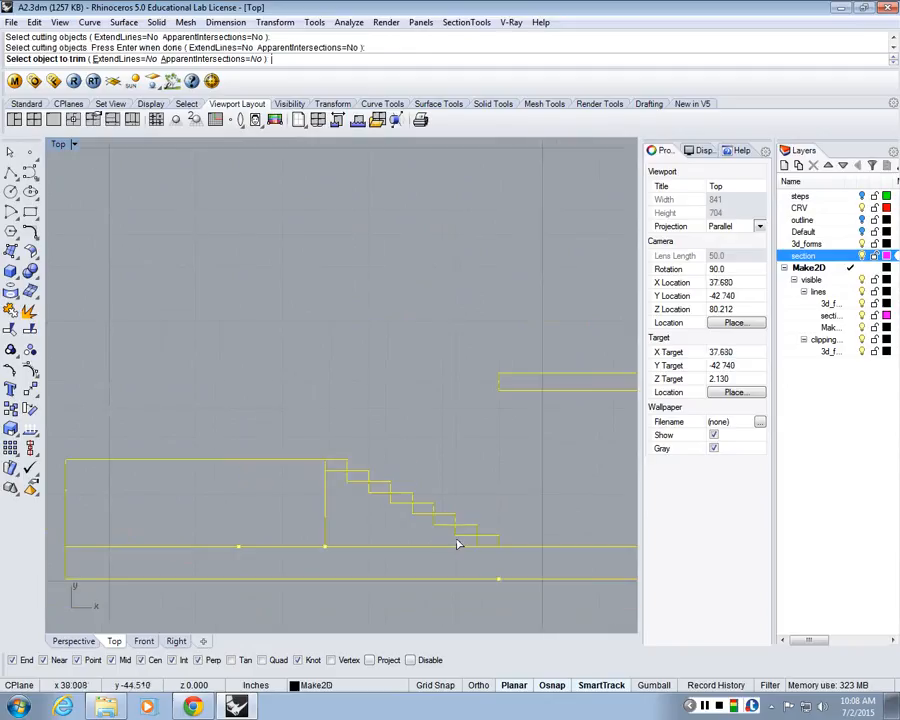
pyautogui.moveTo(474, 543); pyautogui.dragTo(424, 557)
pyautogui.moveTo(424, 557); pyautogui.dragTo(521, 553, button='right')
pyautogui.moveTo(514, 553); pyautogui.dragTo(328, 497)
pyautogui.hotkey('ctrl', 'z')
# Step: Trim away the vertical line behind the stair and the overlapping inner edges of its steps, leaving only the stepped profile
pyautogui.scroll(6, 429, 484)
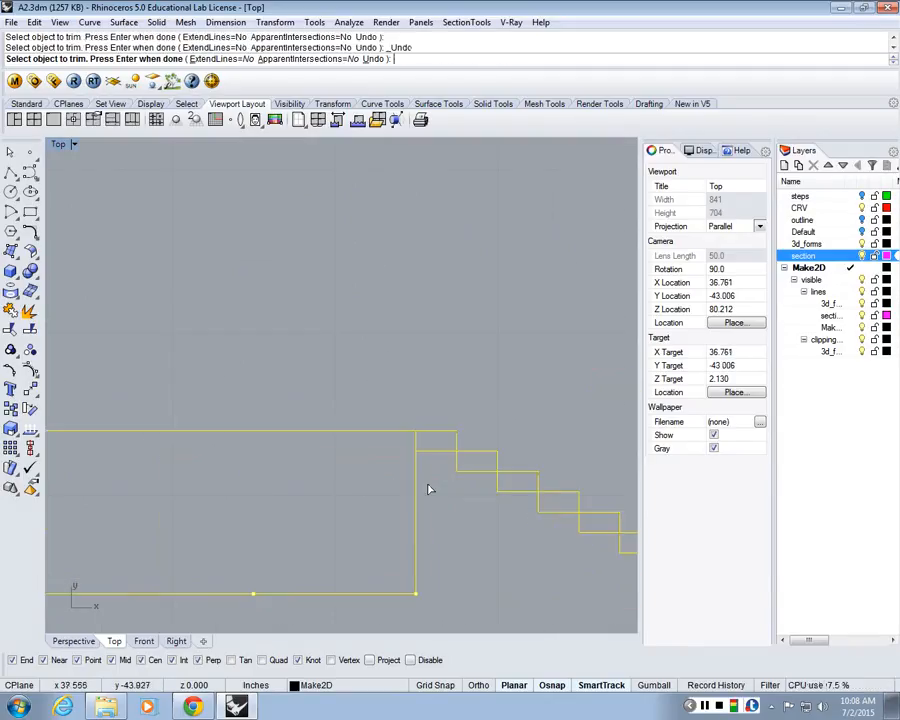
pyautogui.click(416, 462)
pyautogui.click(484, 468)
pyautogui.moveTo(492, 474); pyautogui.dragTo(386, 436, button='right')
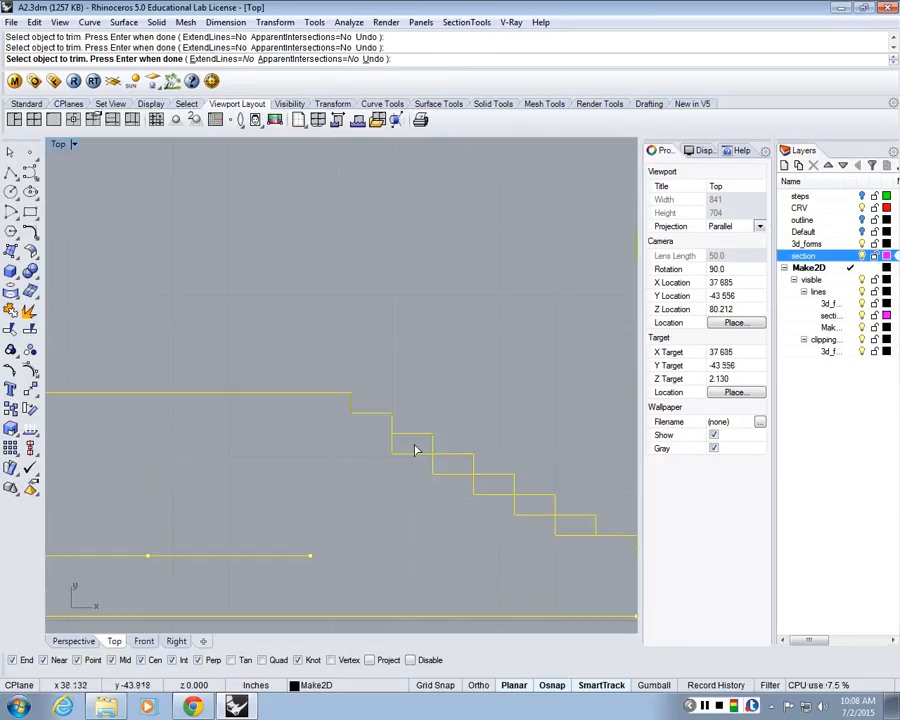
pyautogui.click(416, 452)
pyautogui.click(453, 474)
pyautogui.moveTo(461, 491); pyautogui.dragTo(394, 466, button='right')
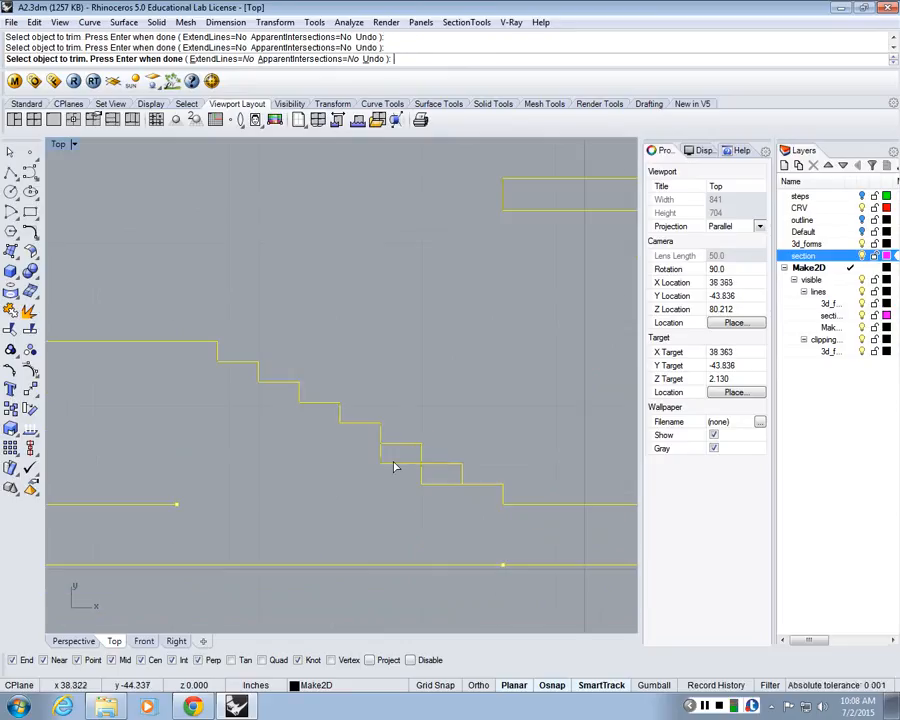
pyautogui.hotkey('ctrl', 'z')
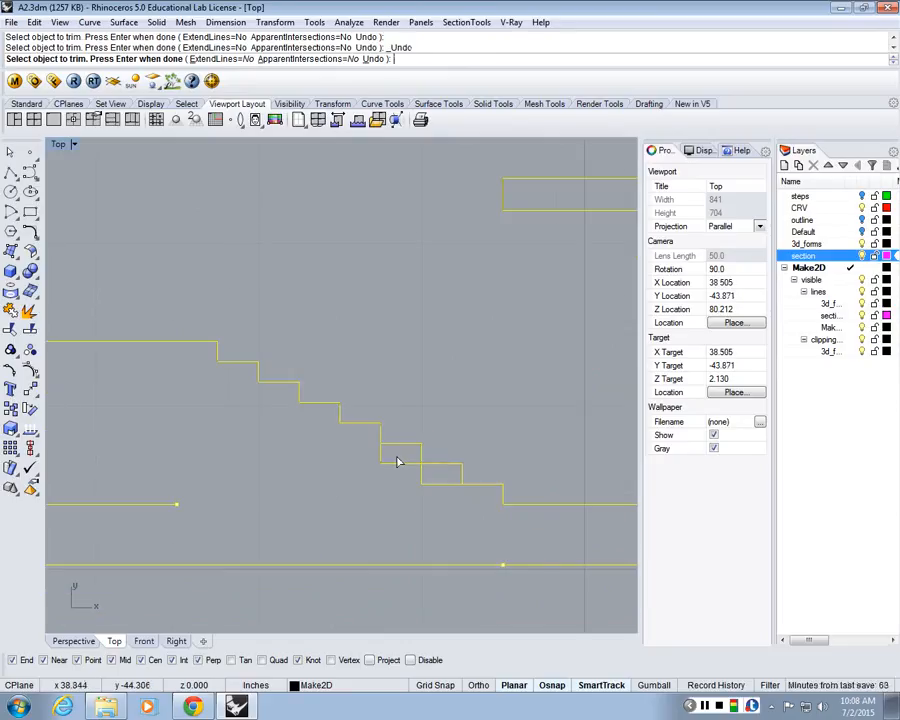
pyautogui.moveTo(397, 457); pyautogui.dragTo(372, 471)
pyautogui.moveTo(448, 475); pyautogui.dragTo(393, 493)
# Step: Trim out the inner horizontal lines inside the two raised blocks at either end of the section-cut base
pyautogui.scroll(-8, 450, 455)
pyautogui.click(288, 477)
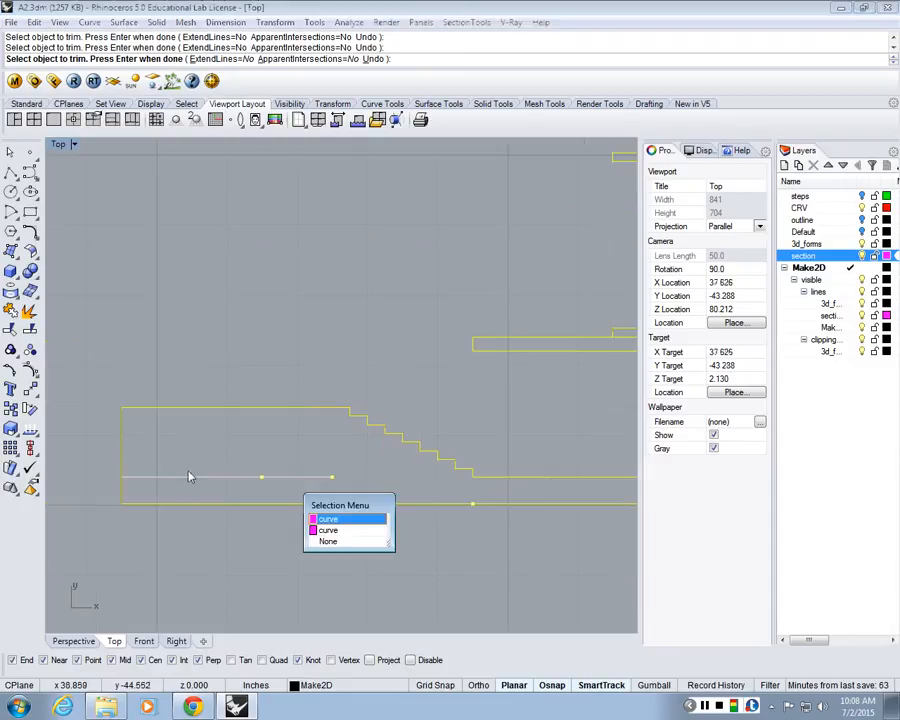
pyautogui.click(273, 468)
pyautogui.scroll(-8, 231, 483)
pyautogui.scroll(-5, 234, 484)
pyautogui.scroll(11, 545, 460)
pyautogui.moveTo(527, 438); pyautogui.dragTo(290, 388, button='right')
pyautogui.click(387, 478)
pyautogui.rightClick(415, 469)
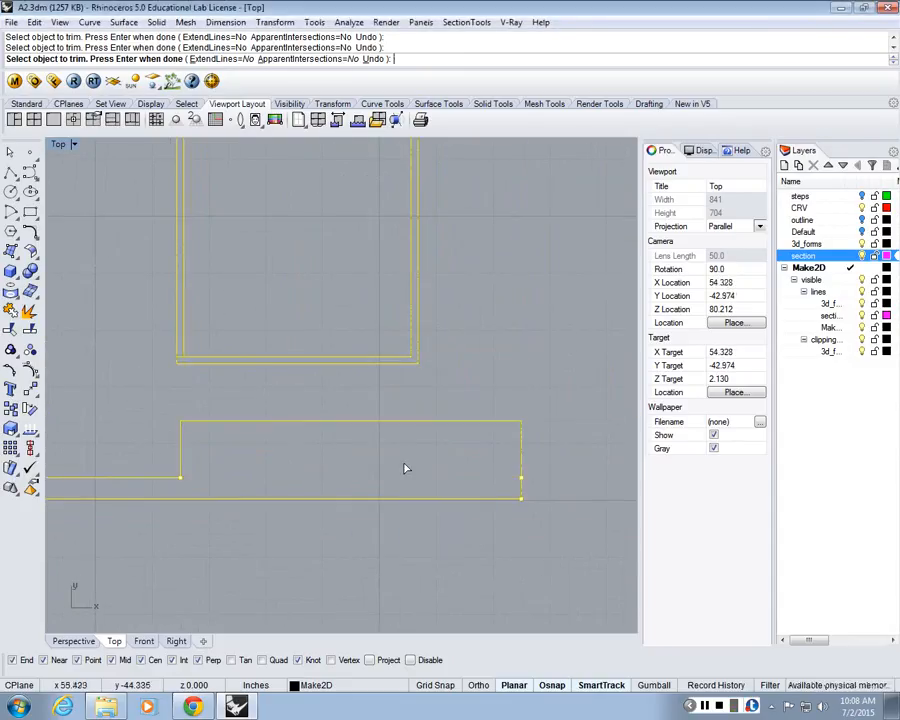
# Step: Trim away the overlapping line between the long thin slab and the short piece resting on its end
pyautogui.scroll(-10, 420, 453)
pyautogui.scroll(10, 110, 388)
pyautogui.scroll(5, 184, 487)
pyautogui.click(284, 500)
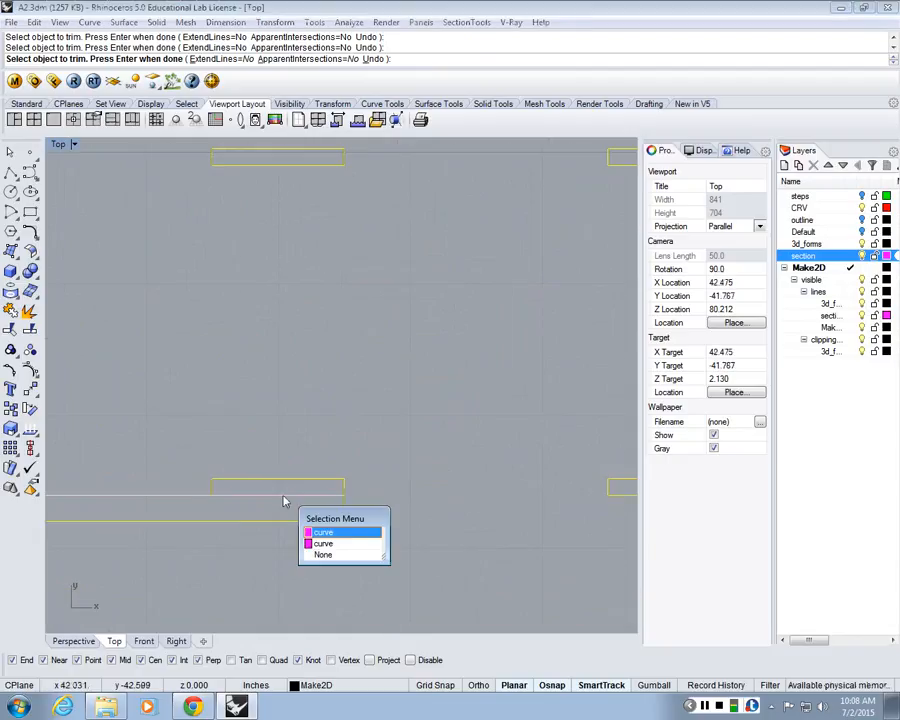
pyautogui.rightClick(283, 500)
# Step: Trim the short lines crossing the wall thickness at the corners of the square box outline and finish the Trim command
pyautogui.scroll(-4, 342, 458)
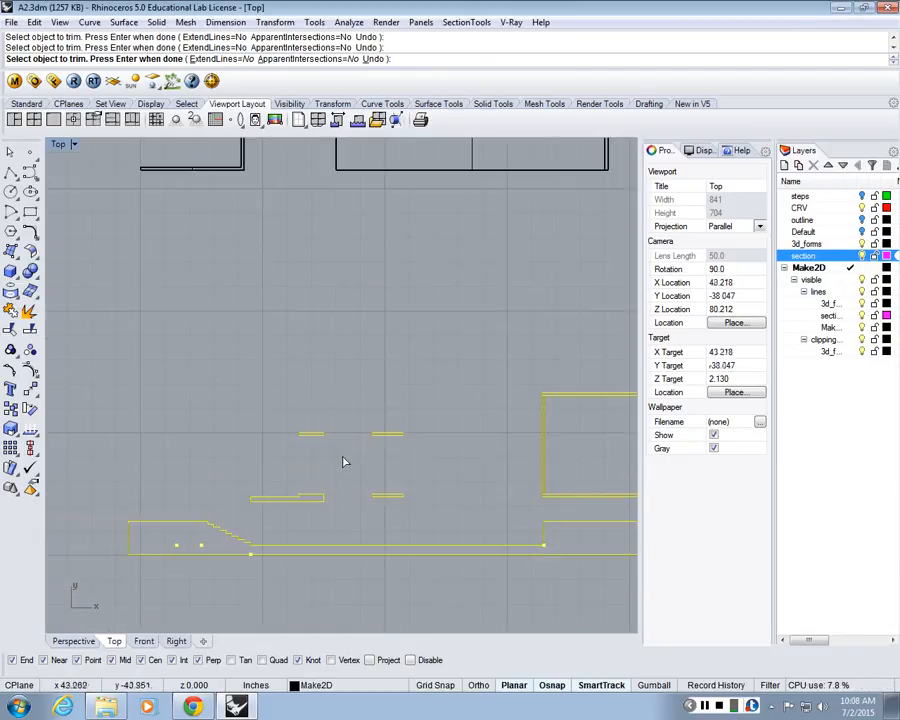
pyautogui.scroll(-3, 468, 489)
pyautogui.scroll(8, 297, 474)
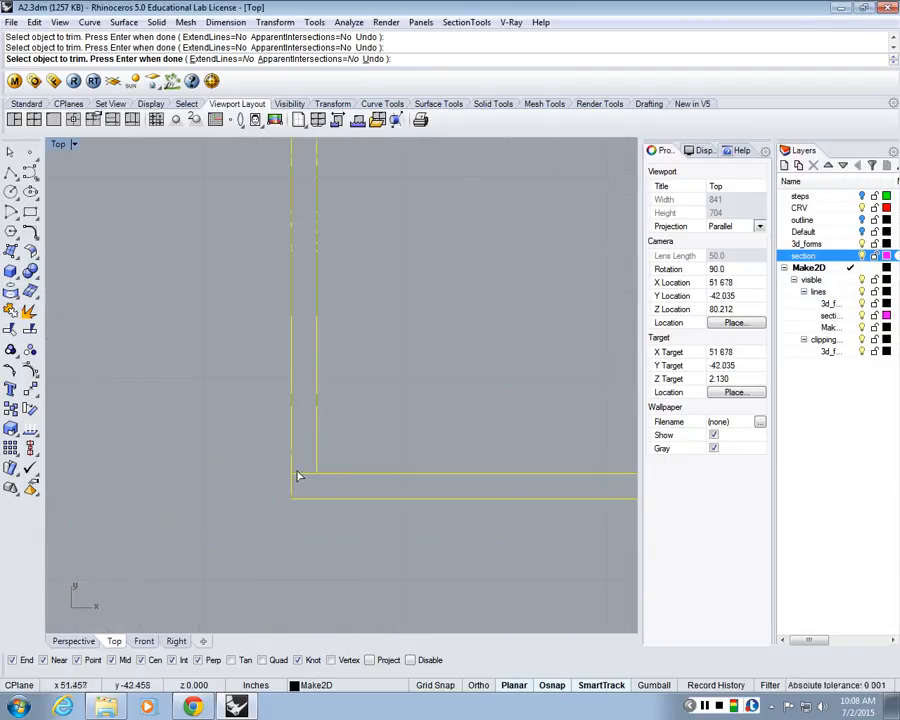
pyautogui.scroll(-3, 484, 442)
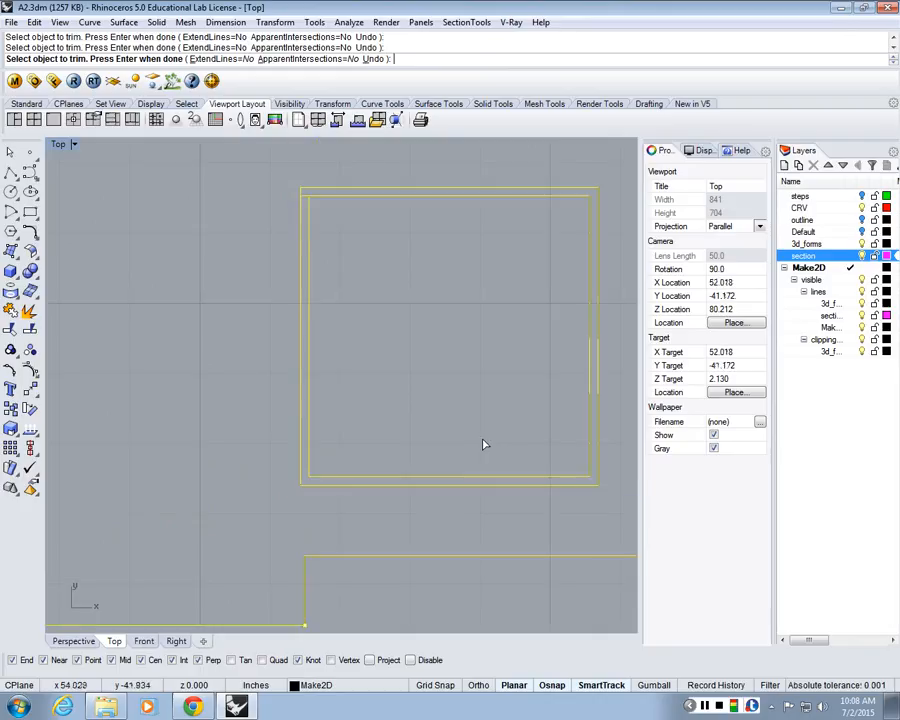
pyautogui.scroll(5, 231, 223)
pyautogui.scroll(3, 265, 254)
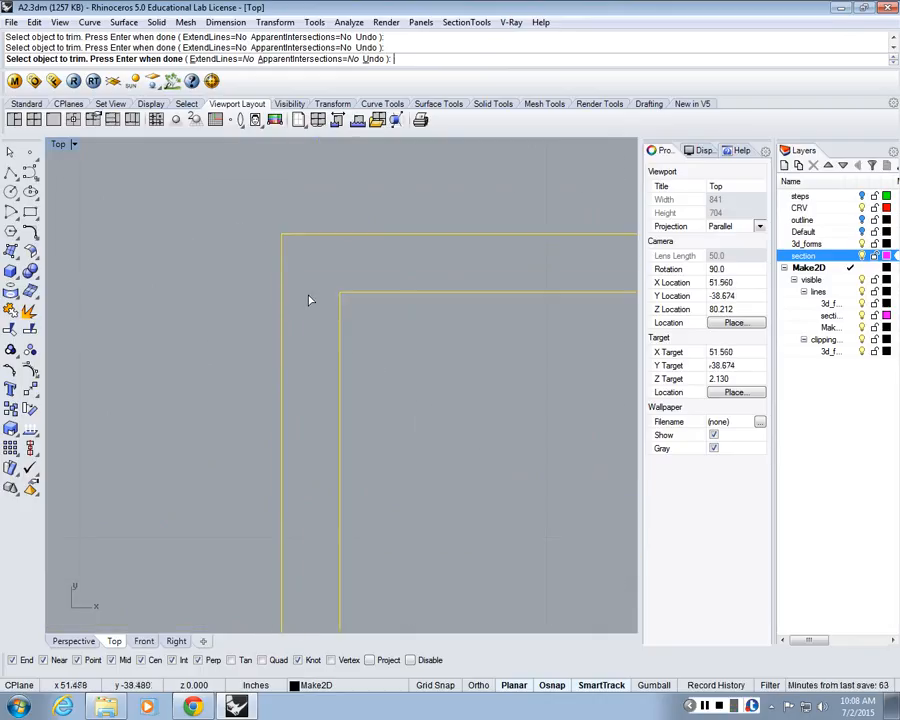
pyautogui.click(309, 292)
pyautogui.scroll(-3, 322, 279)
pyautogui.press('Return')
# Step: Select all point objects with SelPt and delete them
pyautogui.scroll(-8, 358, 326)
pyautogui.moveTo(307, 370); pyautogui.dragTo(424, 400, button='right')
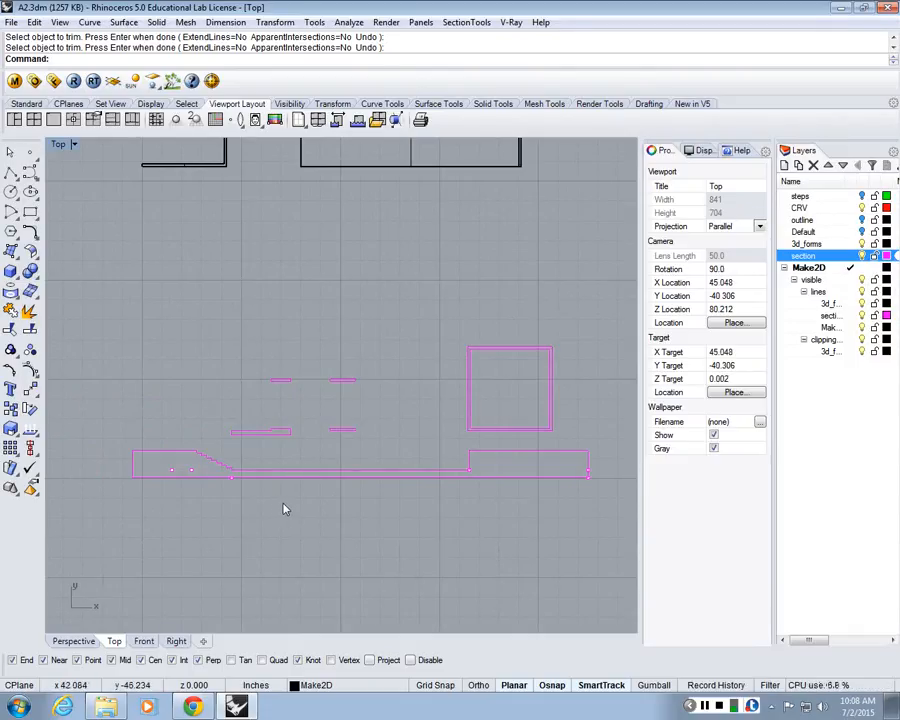
pyautogui.moveTo(354, 463); pyautogui.dragTo(386, 477, button='right')
pyautogui.write('Se')
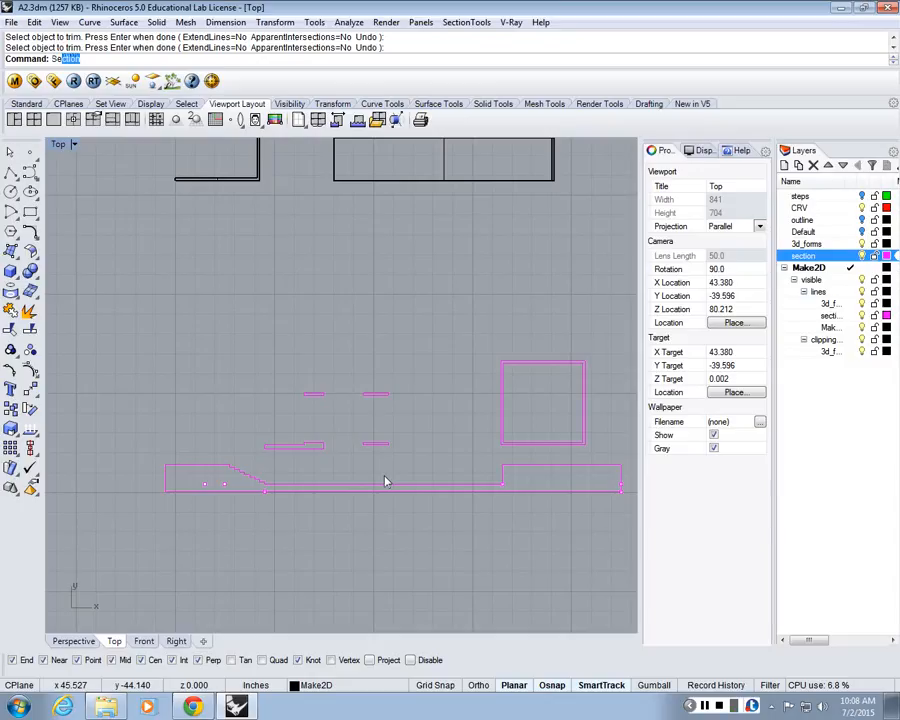
pyautogui.write('lPt')
pyautogui.press('Return')
pyautogui.press('Delete')
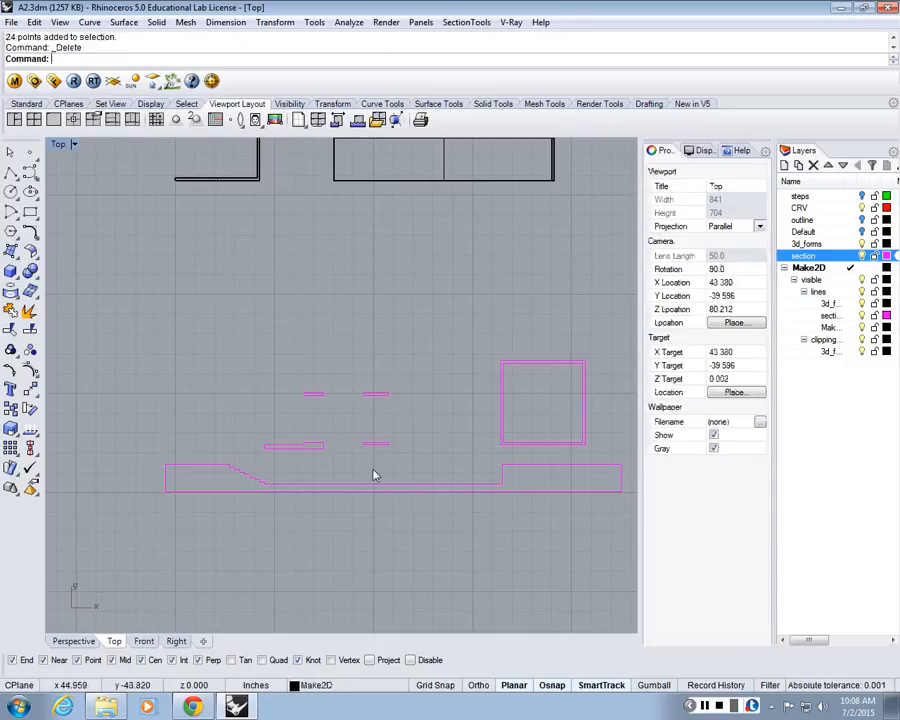
# Step: Examine the clipped building model and its magenta section-cut edges in the Perspective view from several angles
pyautogui.scroll(-10, 370, 436)
pyautogui.scroll(6, 370, 434)
pyautogui.scroll(-8, 370, 434)
pyautogui.moveTo(435, 423); pyautogui.dragTo(311, 459, button='right')
pyautogui.scroll(2, 311, 459)
pyautogui.moveTo(350, 536); pyautogui.dragTo(384, 549, button='right')
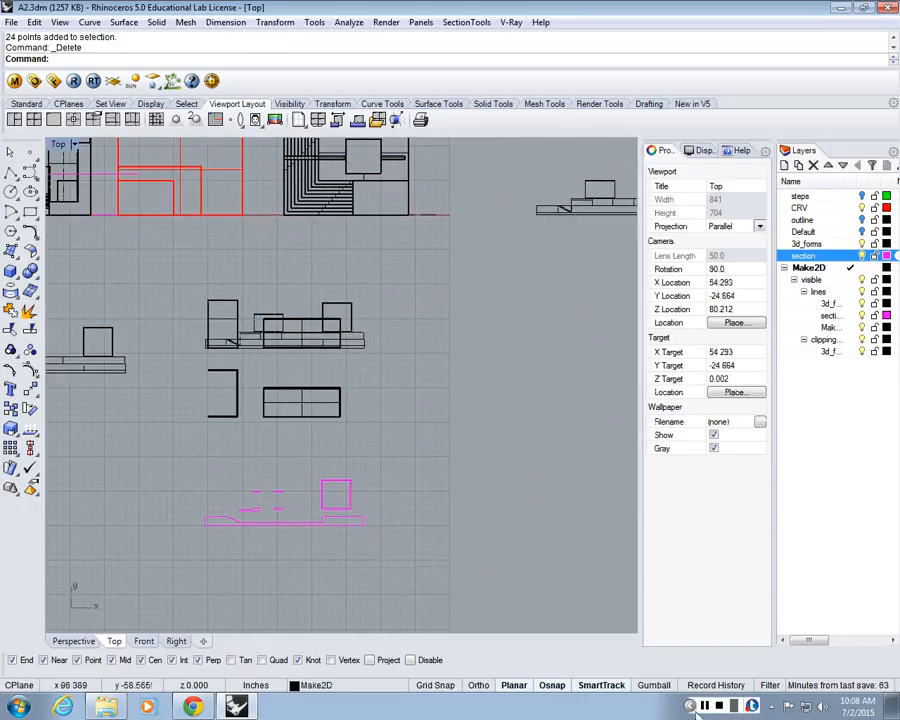
pyautogui.doubleClick(57, 144)
pyautogui.doubleClick(376, 145)
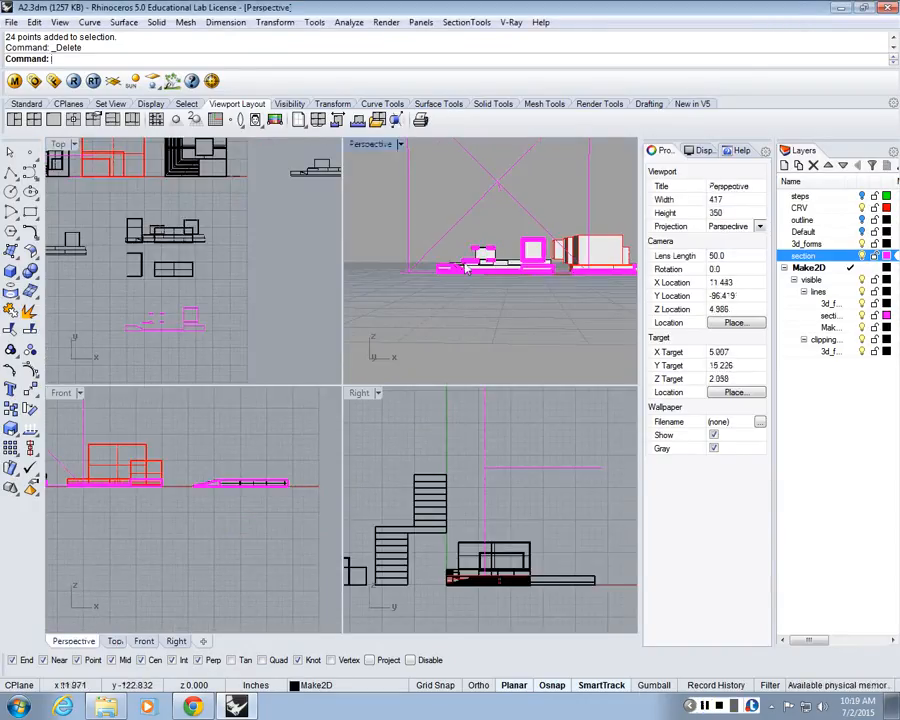
pyautogui.scroll(6, 475, 283)
pyautogui.moveTo(475, 283); pyautogui.dragTo(304, 416, button='right')
pyautogui.scroll(3, 304, 416)
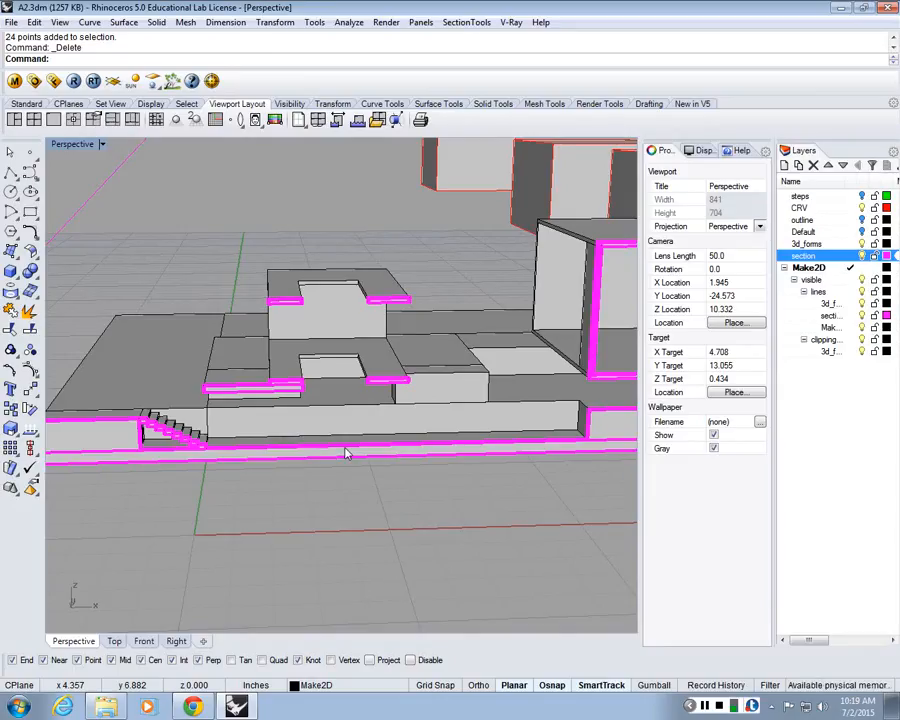
pyautogui.moveTo(490, 446); pyautogui.dragTo(352, 394, button='right')
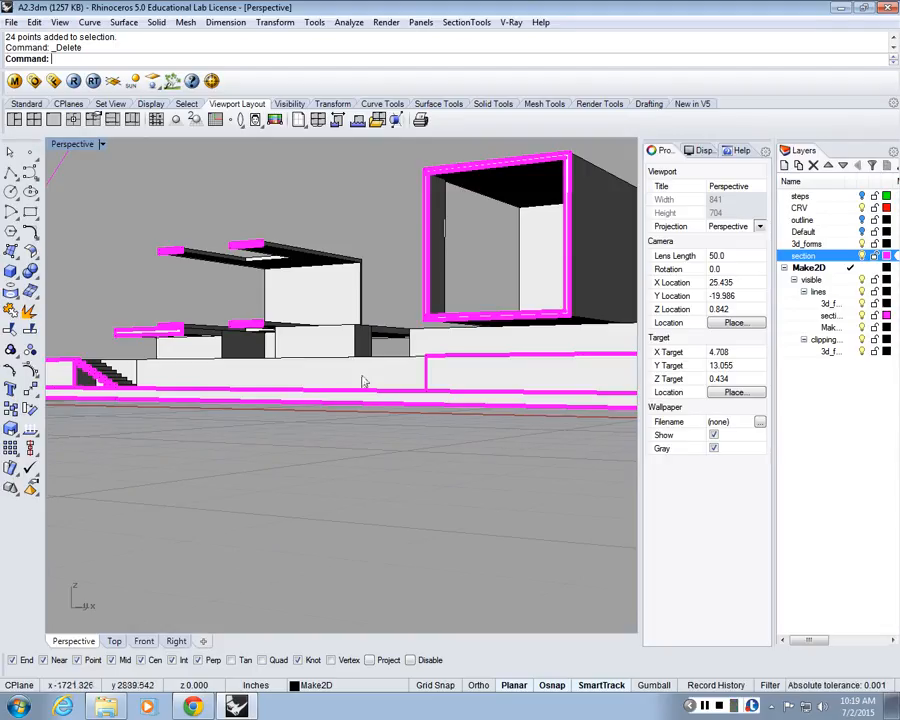
pyautogui.moveTo(363, 381); pyautogui.dragTo(303, 398, button='right')
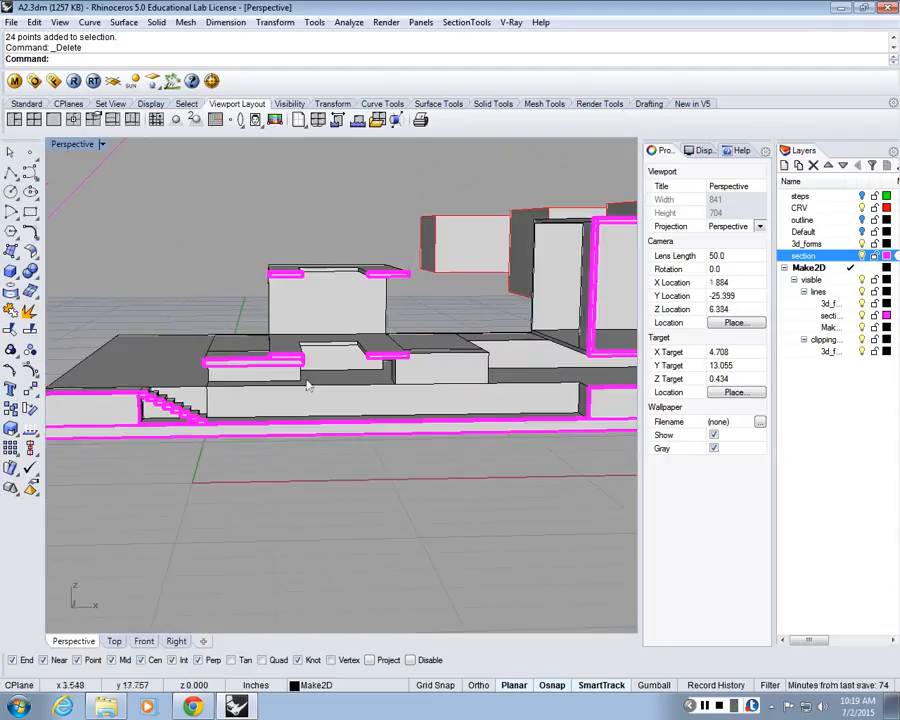
pyautogui.scroll(-4, 283, 396)
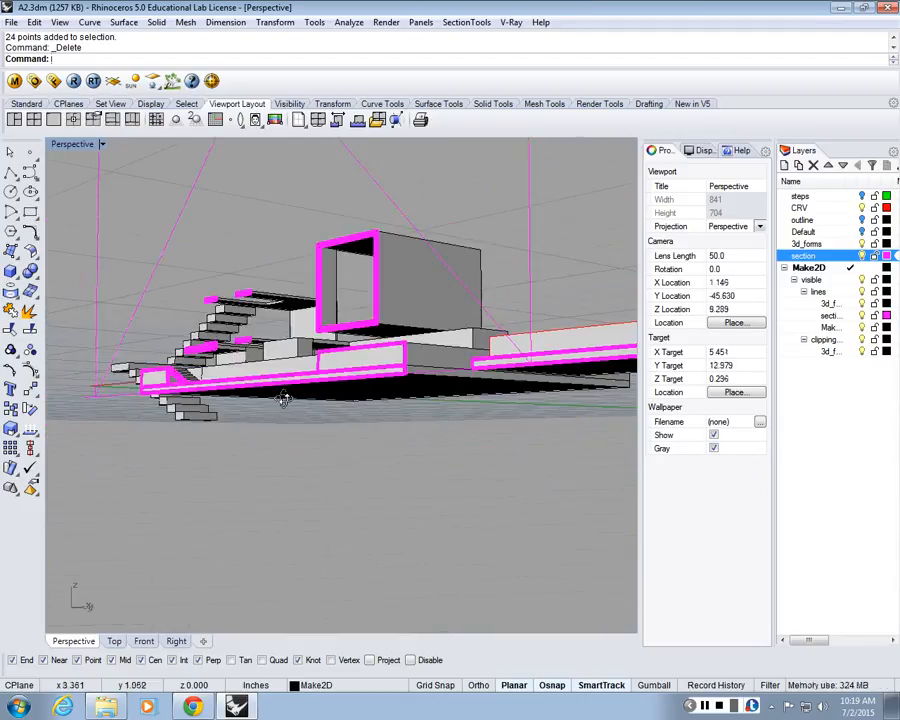
pyautogui.moveTo(280, 401); pyautogui.dragTo(293, 426, button='right')
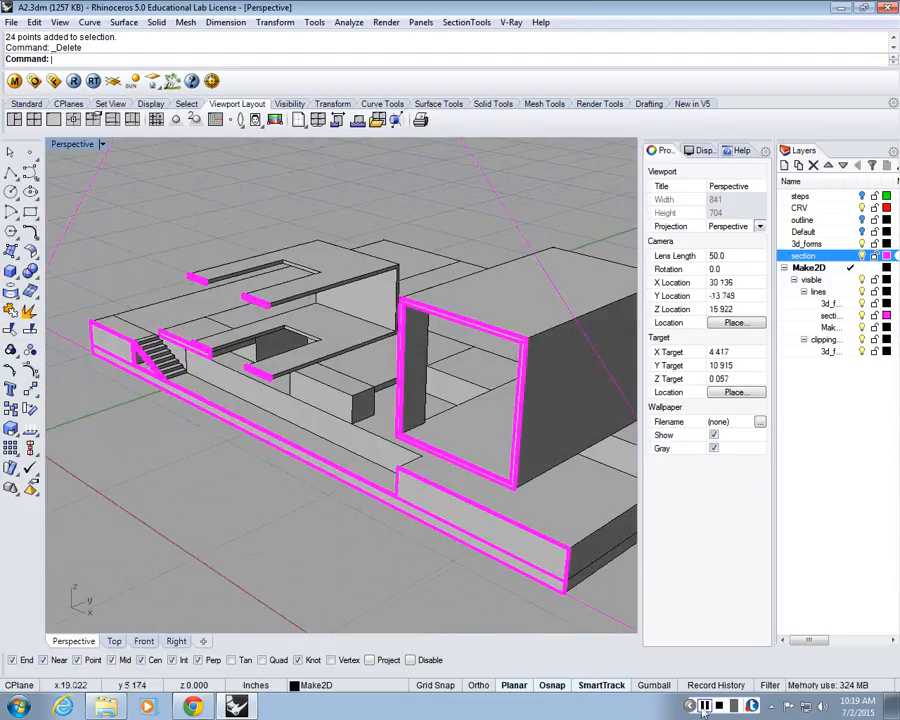
# Step: Return to the Top view and compare the cleaned magenta section-cut curves with the black Make2D section drawing outside the grid
pyautogui.click(32, 119)
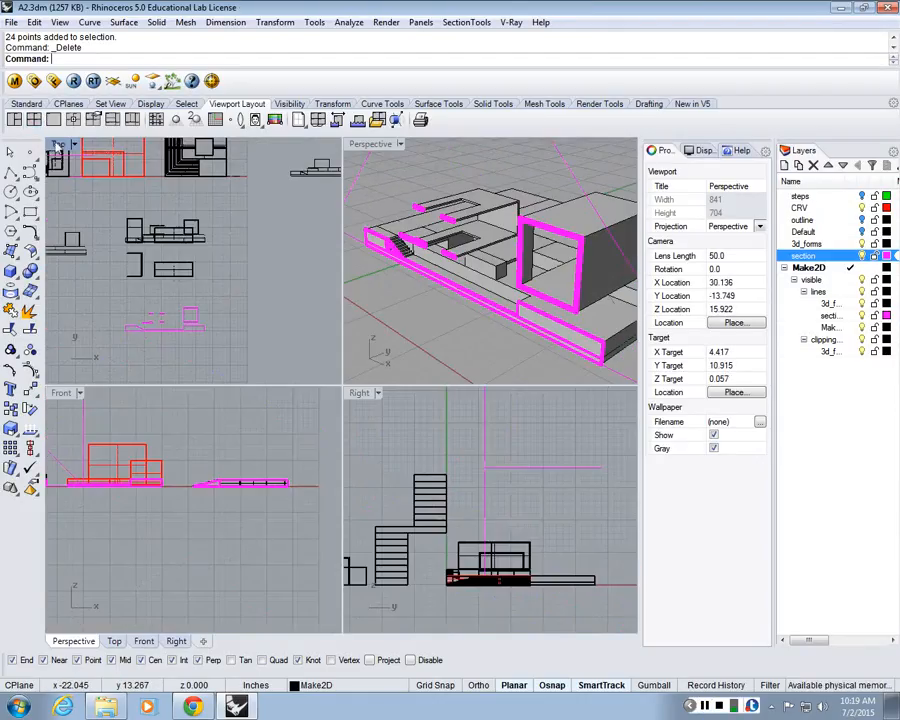
pyautogui.click(57, 147)
pyautogui.doubleClick(57, 146)
pyautogui.scroll(3, 252, 336)
pyautogui.scroll(-2, 248, 340)
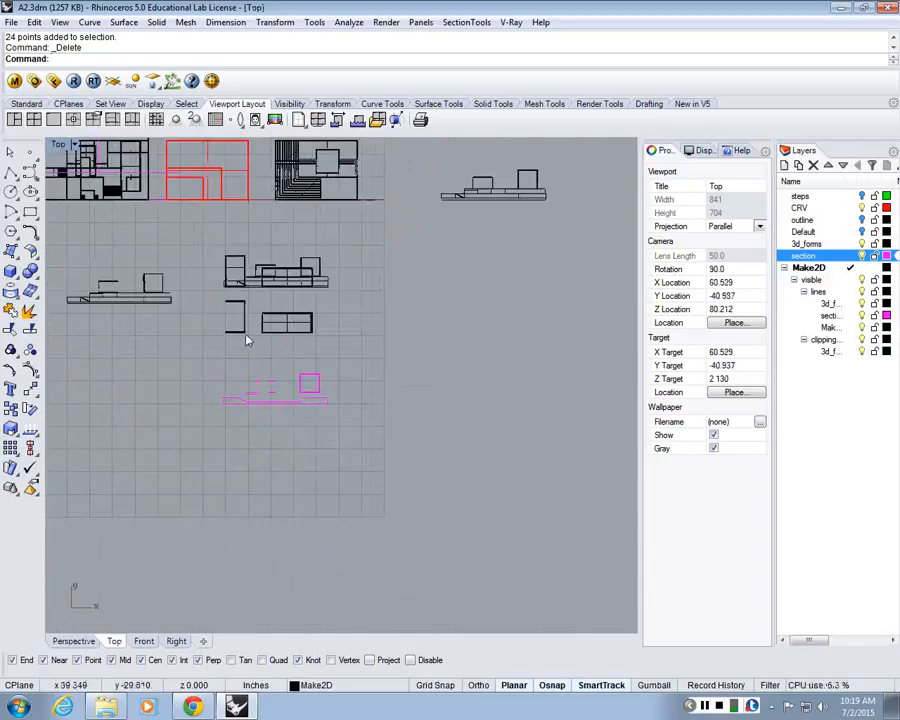
pyautogui.scroll(1, 240, 340)
pyautogui.moveTo(240, 340); pyautogui.dragTo(318, 394, button='right')
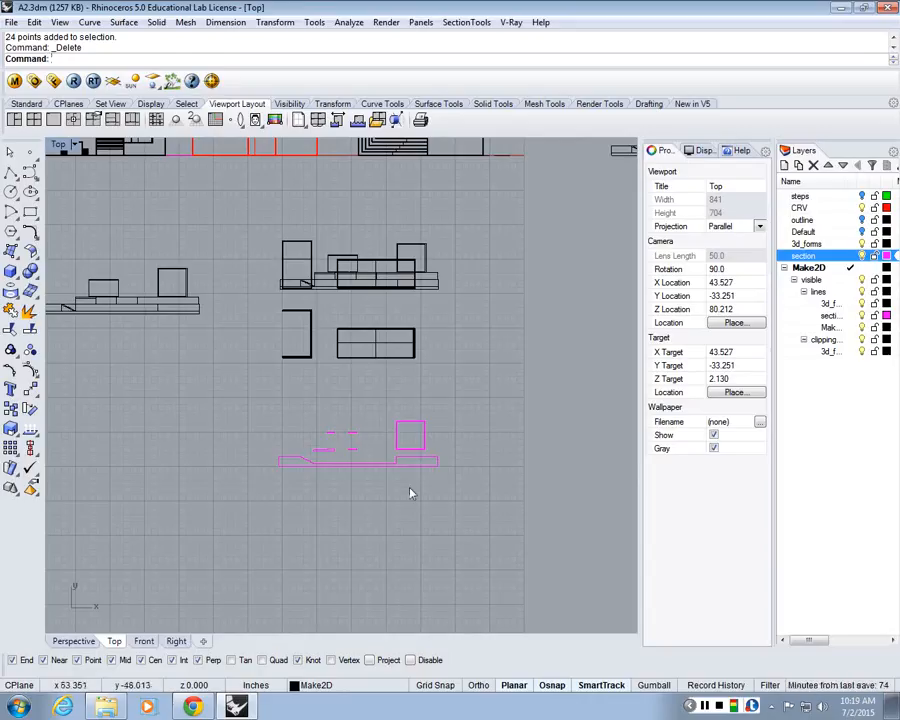
pyautogui.moveTo(490, 507); pyautogui.dragTo(146, 360)
pyautogui.moveTo(173, 404); pyautogui.dragTo(173, 404)
pyautogui.scroll(-6, 222, 384)
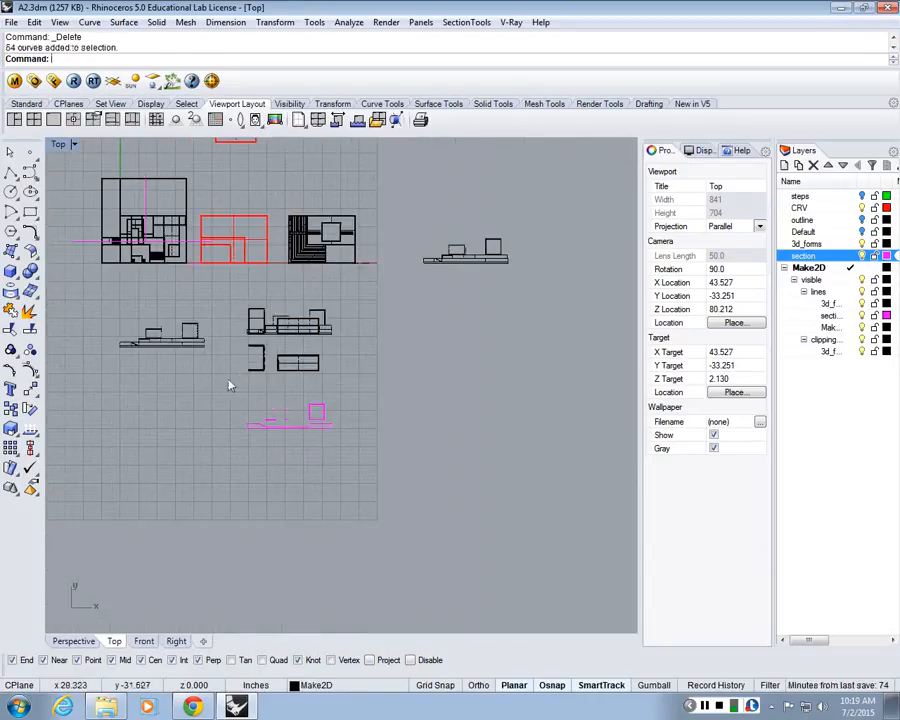
pyautogui.scroll(2, 260, 358)
pyautogui.moveTo(262, 357); pyautogui.dragTo(270, 422, button='right')
pyautogui.scroll(6, 520, 250)
pyautogui.moveTo(573, 282); pyautogui.dragTo(396, 292, button='right')
pyautogui.scroll(6, 292, 325)
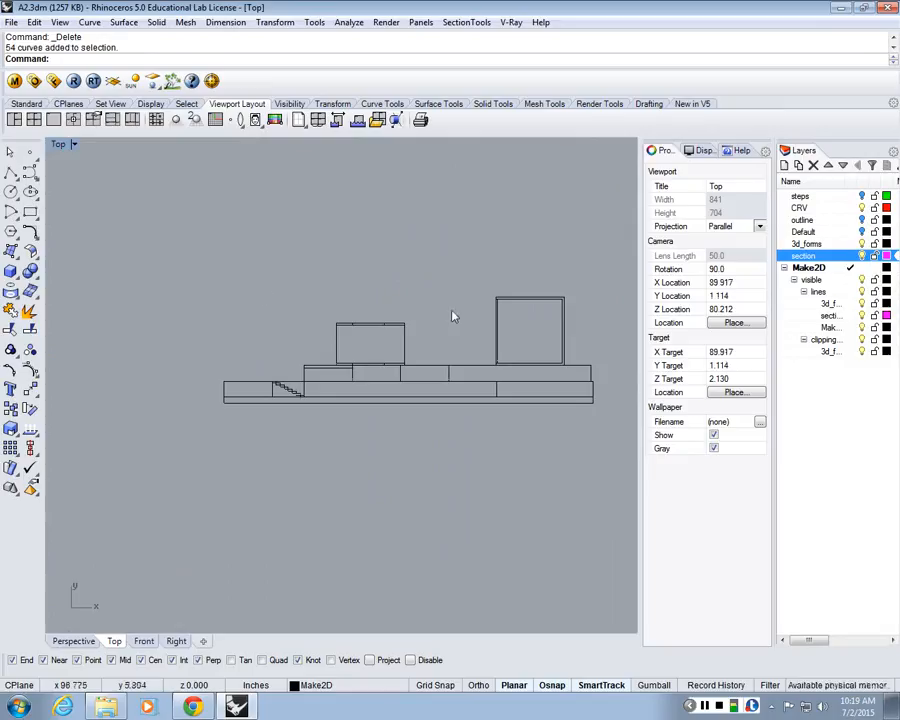
pyautogui.scroll(-12, 335, 297)
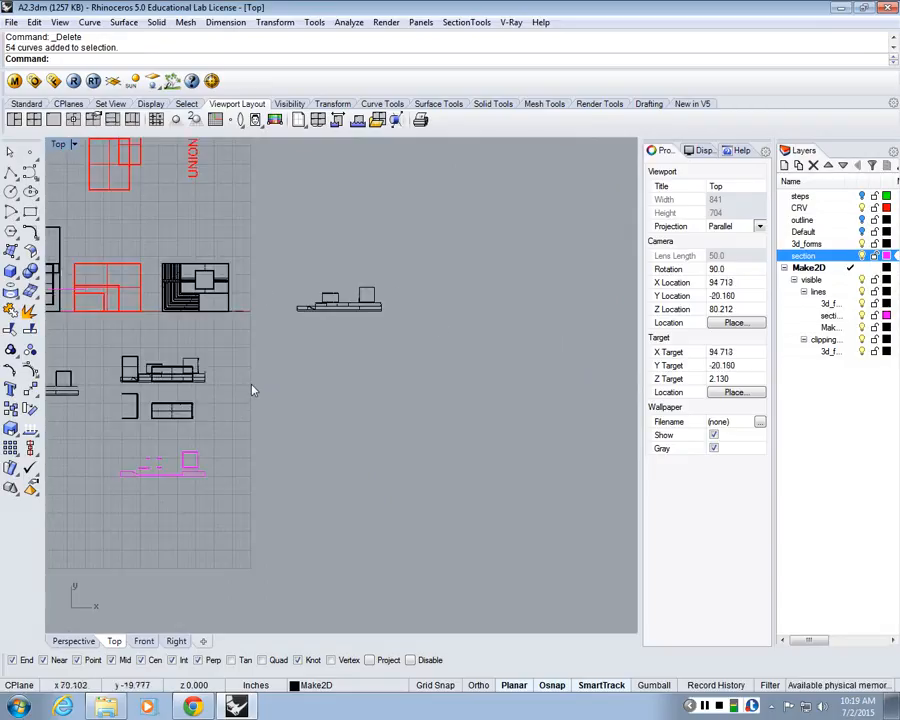
# Step: Move all the magenta section-cut curves to just below the black Make2D section drawing outside the grid
pyautogui.moveTo(253, 396); pyautogui.dragTo(331, 396, button='right')
pyautogui.moveTo(151, 436); pyautogui.dragTo(328, 568)
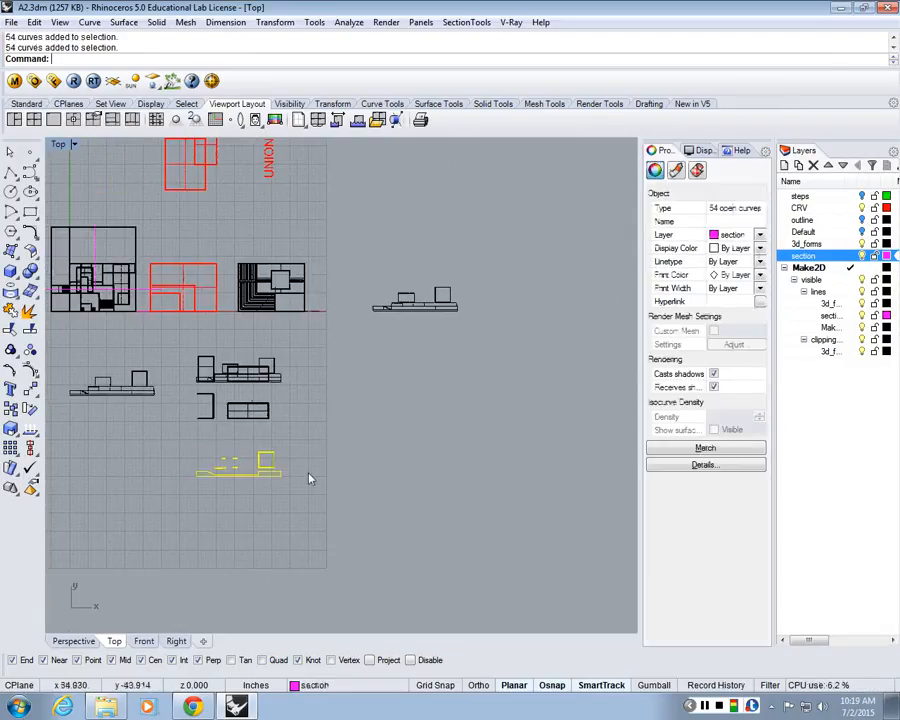
pyautogui.write('m')
pyautogui.press('Return')
pyautogui.click(281, 476)
pyautogui.click(463, 345)
# Step: Join all the magenta section-cut curves into closed outlines and clear the selection
pyautogui.scroll(14, 461, 331)
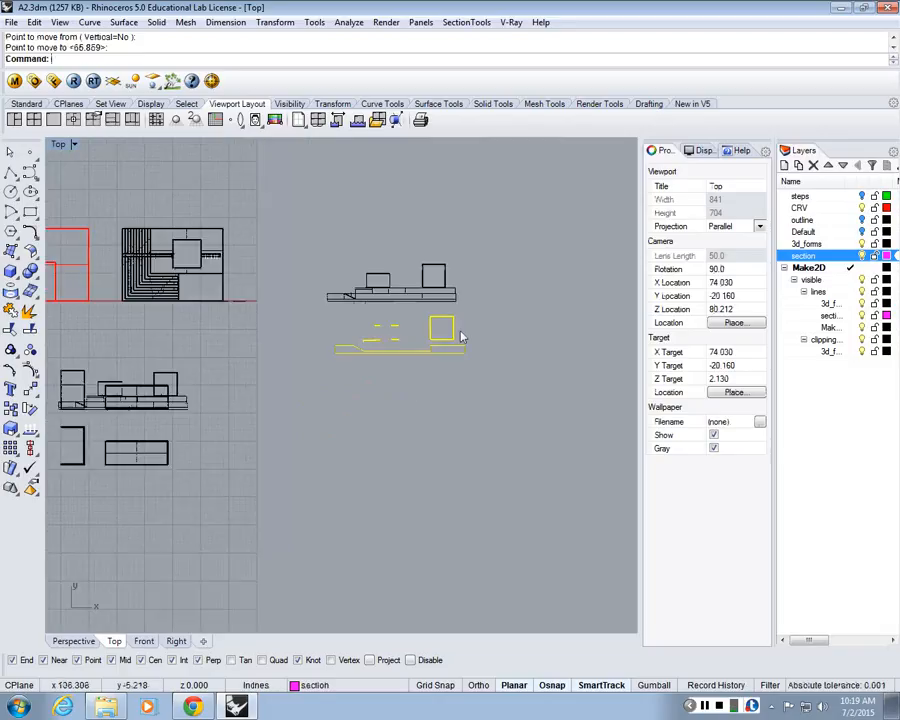
pyautogui.click(438, 332)
pyautogui.moveTo(438, 332); pyautogui.dragTo(439, 384, button='right')
pyautogui.click(575, 479)
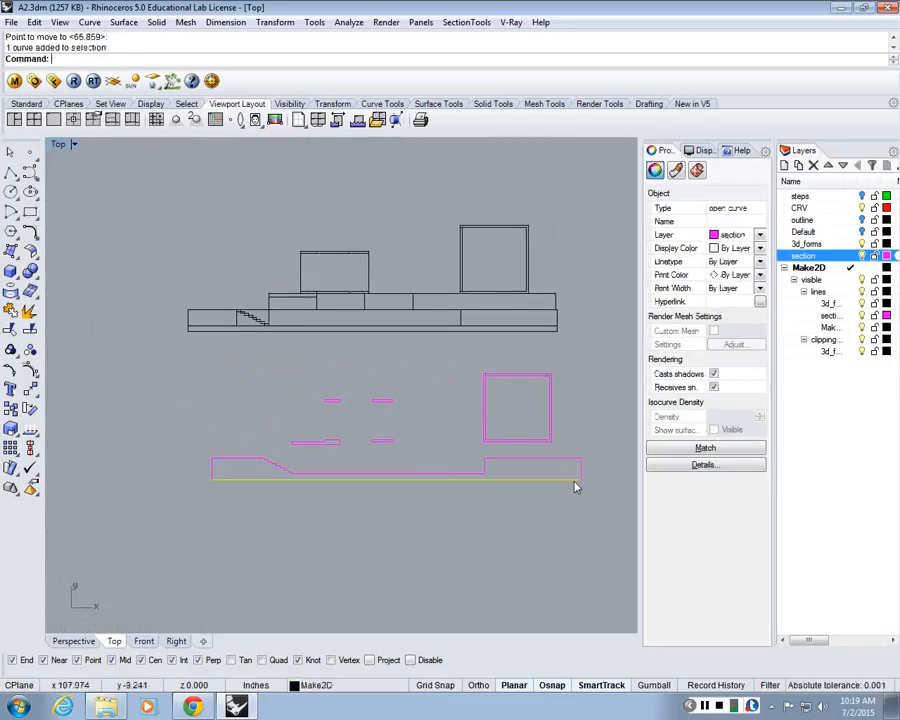
pyautogui.click(590, 494)
pyautogui.moveTo(601, 490); pyautogui.dragTo(220, 388)
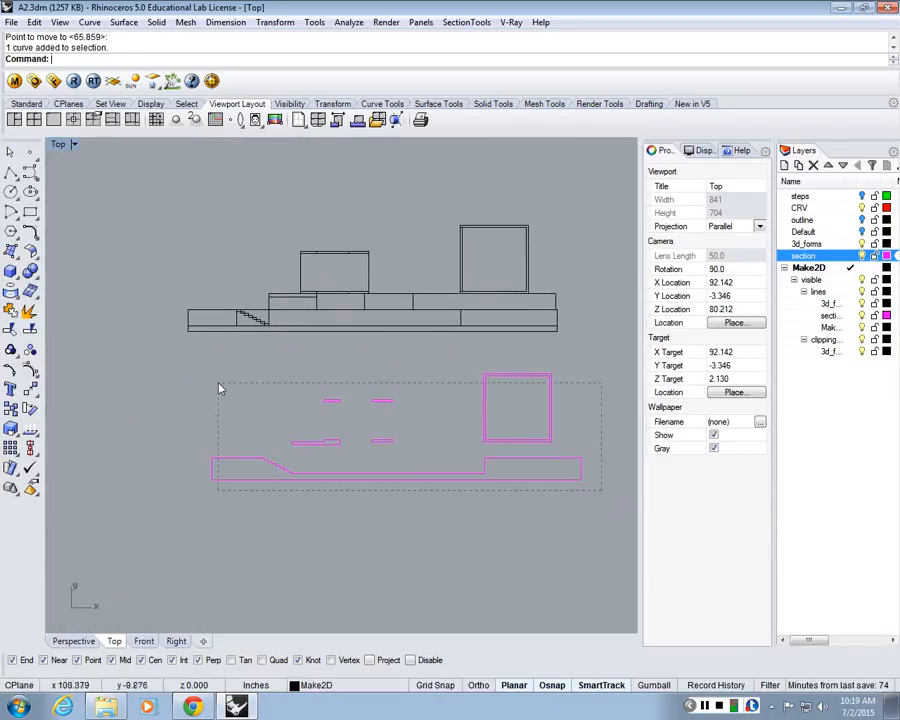
pyautogui.moveTo(132, 352); pyautogui.dragTo(130, 350)
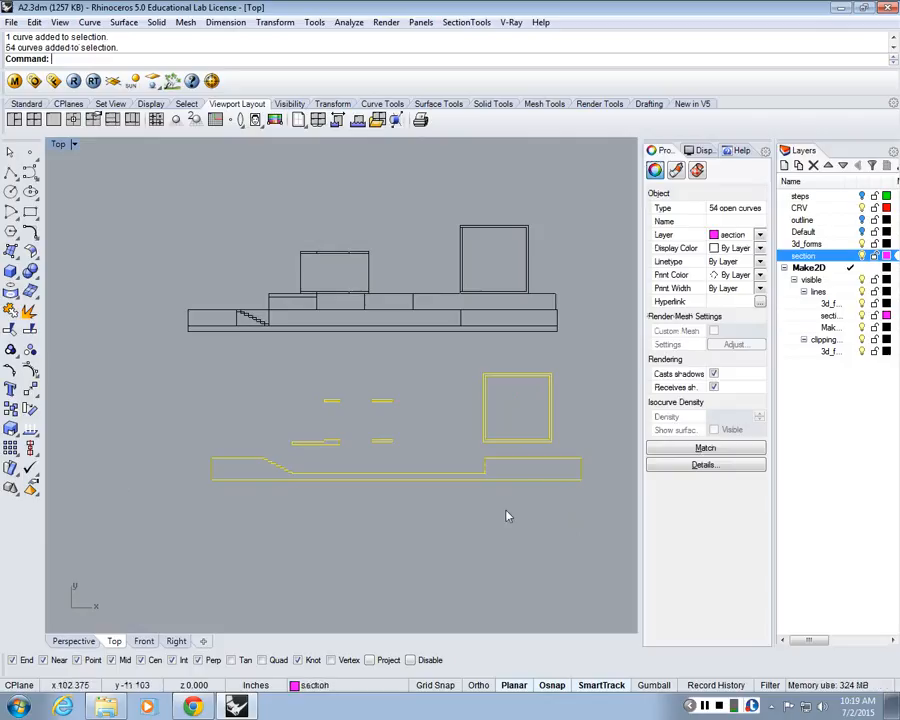
pyautogui.hotkey('ctrl', 'j')
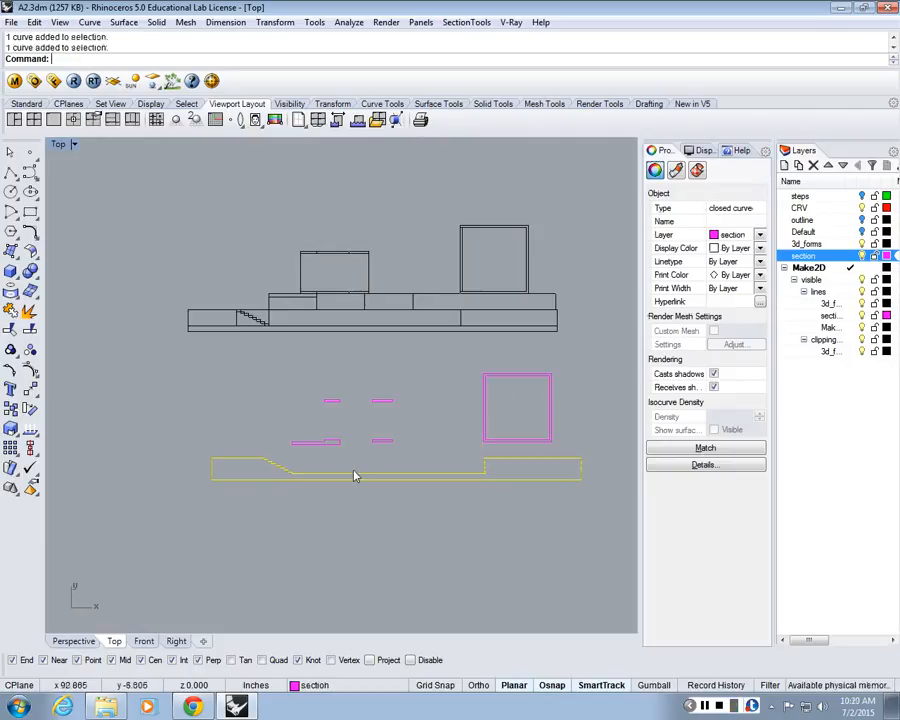
pyautogui.click(431, 453)
# Step: Hatch all the closed section-cut outlines with a solid black fill
pyautogui.write('Hatch')
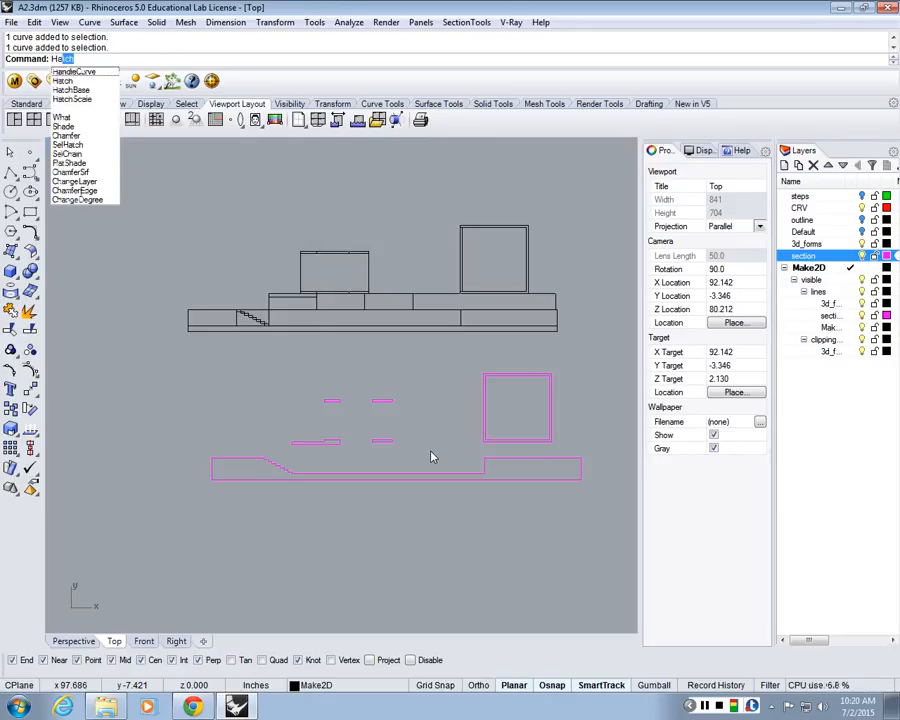
pyautogui.press('Return')
pyautogui.moveTo(594, 497); pyautogui.dragTo(145, 364)
pyautogui.press('Return')
pyautogui.click(472, 570)
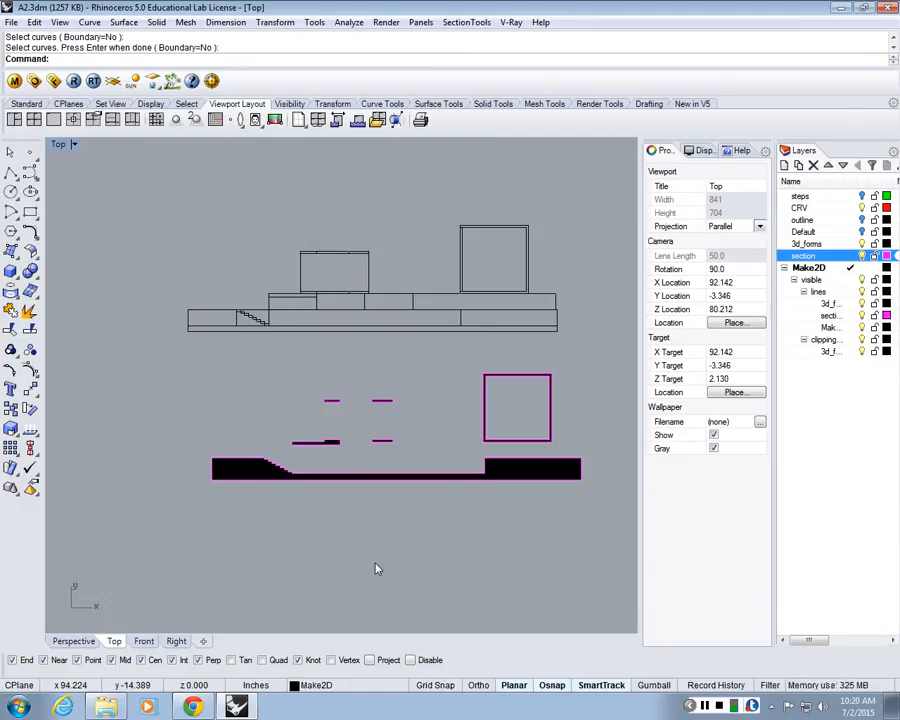
# Step: Move the hatched section cut onto the Make2D section drawing, snapping the base's lower-left corner to the matching corner
pyautogui.write('M')
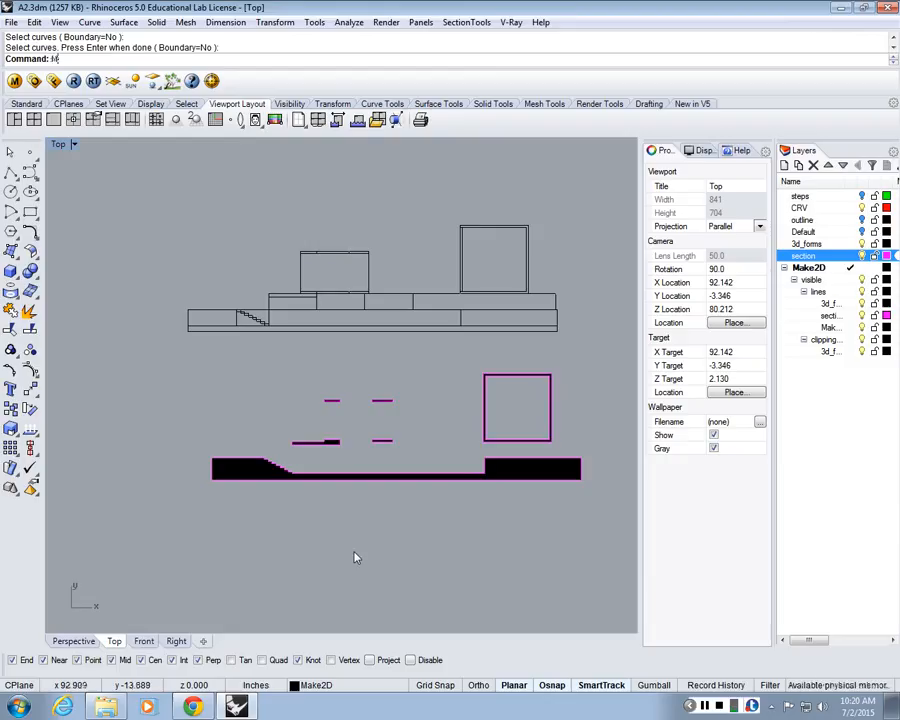
pyautogui.press('Return')
pyautogui.moveTo(591, 514); pyautogui.dragTo(141, 362)
pyautogui.press('Return')
pyautogui.click(211, 478)
pyautogui.click(189, 330)
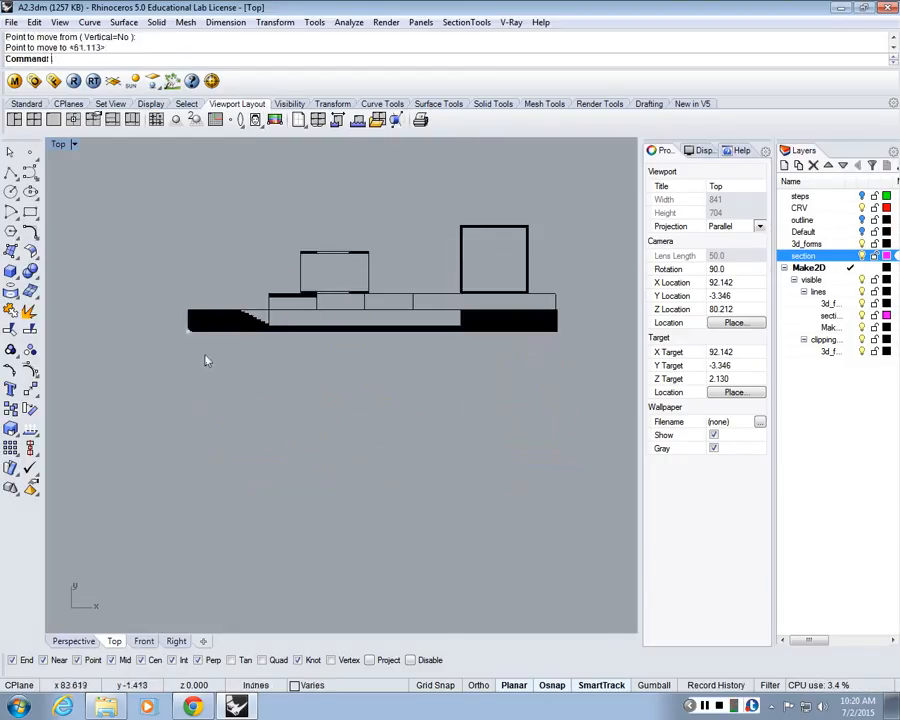
# Step: Inspect the combined section drawing, checking how the black cut areas line up with the linework at the stairs, slabs and box
pyautogui.moveTo(271, 309); pyautogui.dragTo(287, 359, button='right')
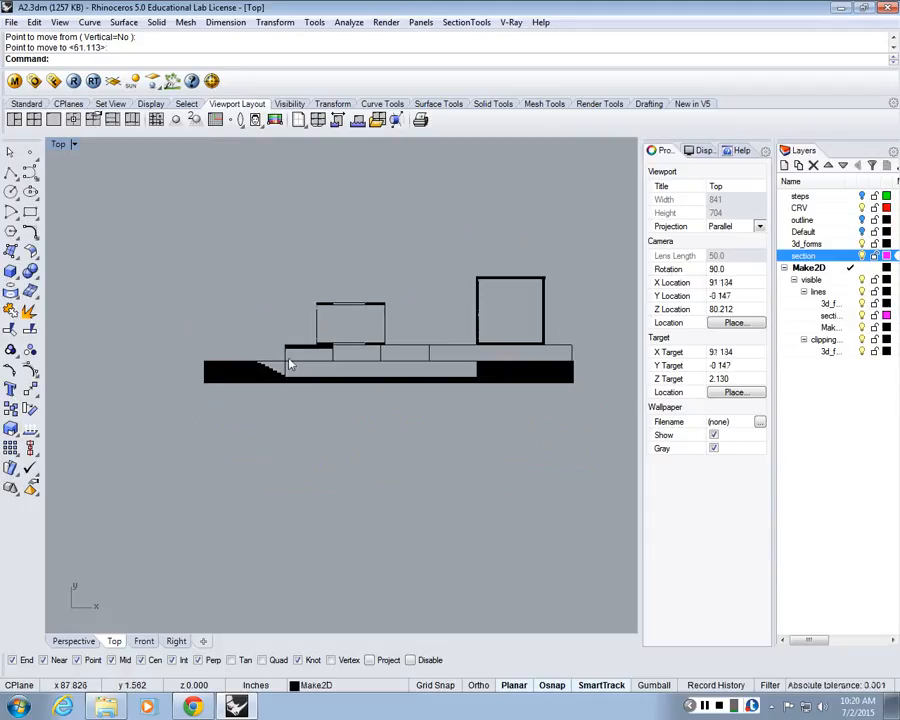
pyautogui.scroll(4, 392, 330)
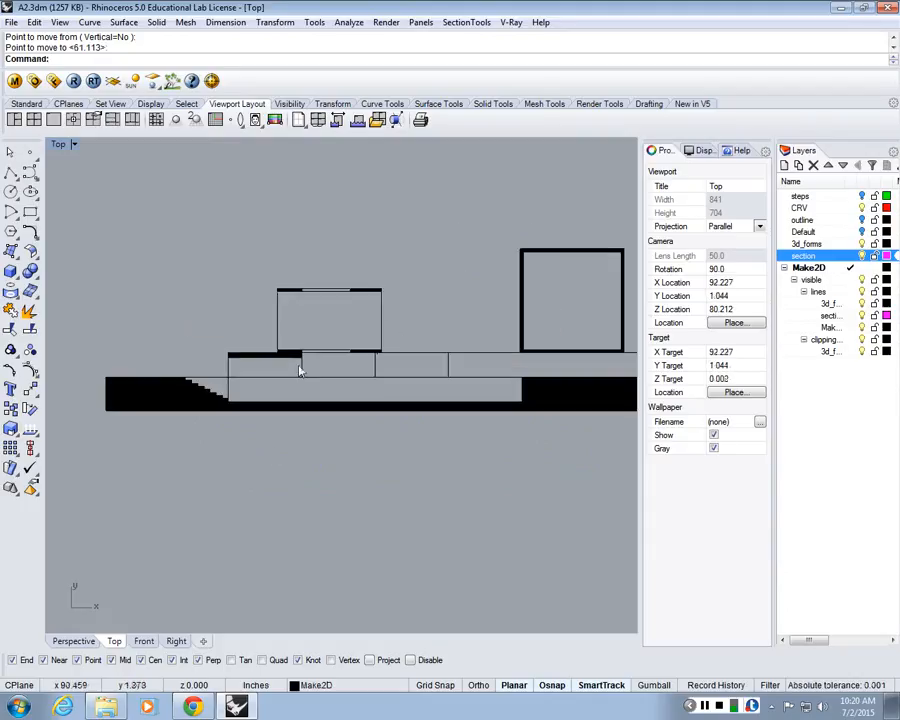
pyautogui.moveTo(297, 367); pyautogui.dragTo(308, 391, button='right')
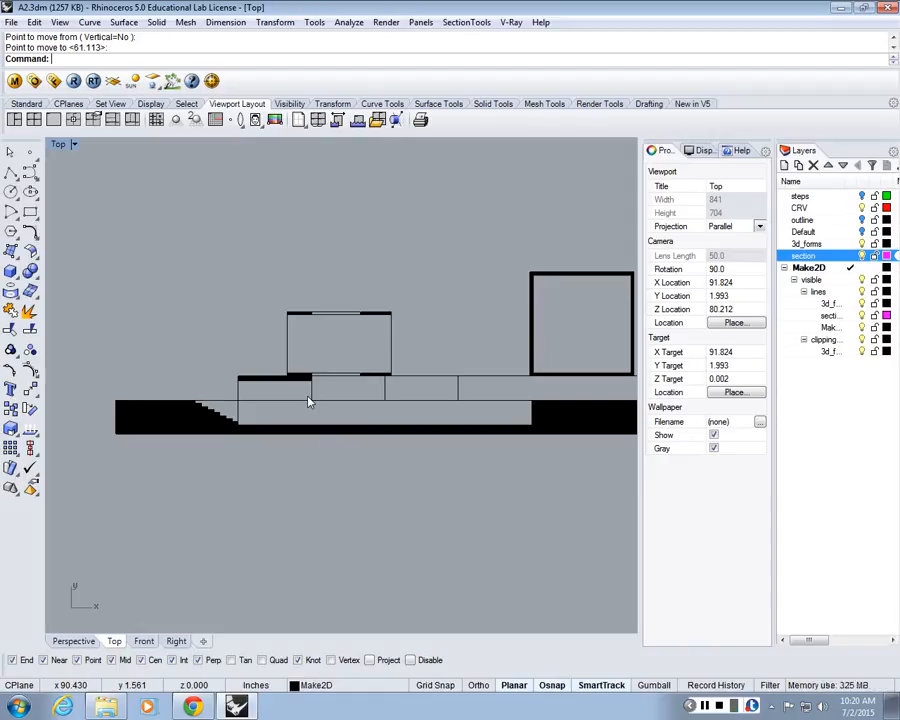
pyautogui.click(233, 400)
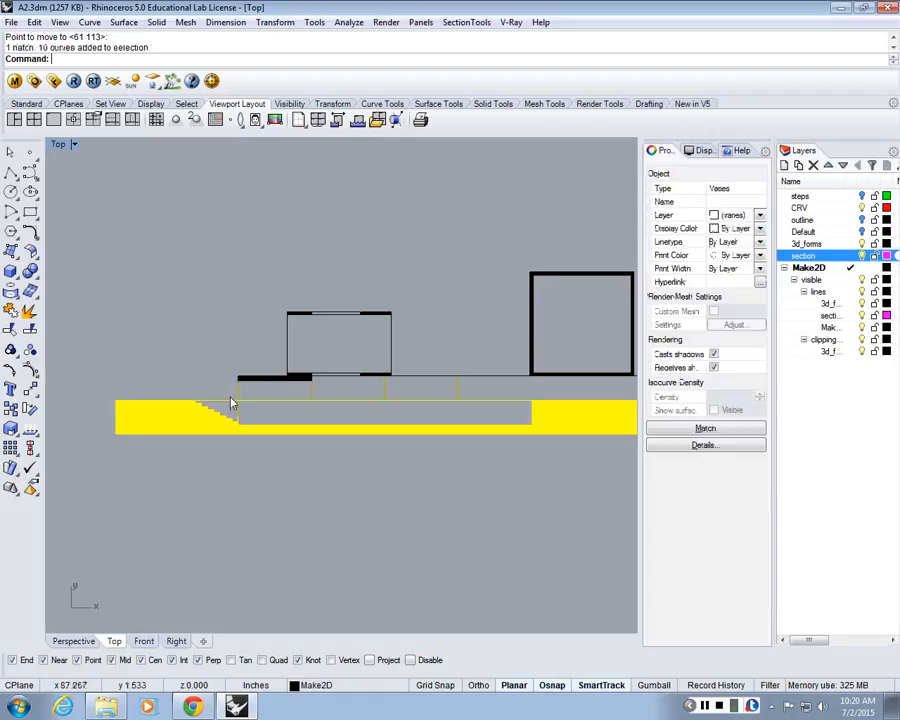
pyautogui.click(324, 394)
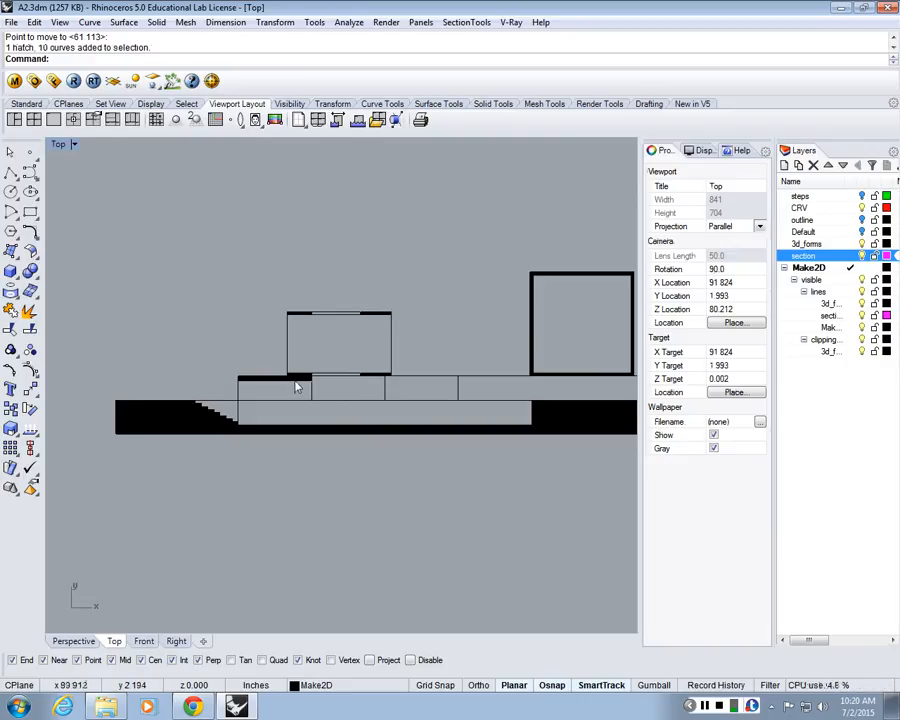
pyautogui.moveTo(303, 388); pyautogui.dragTo(285, 390, button='right')
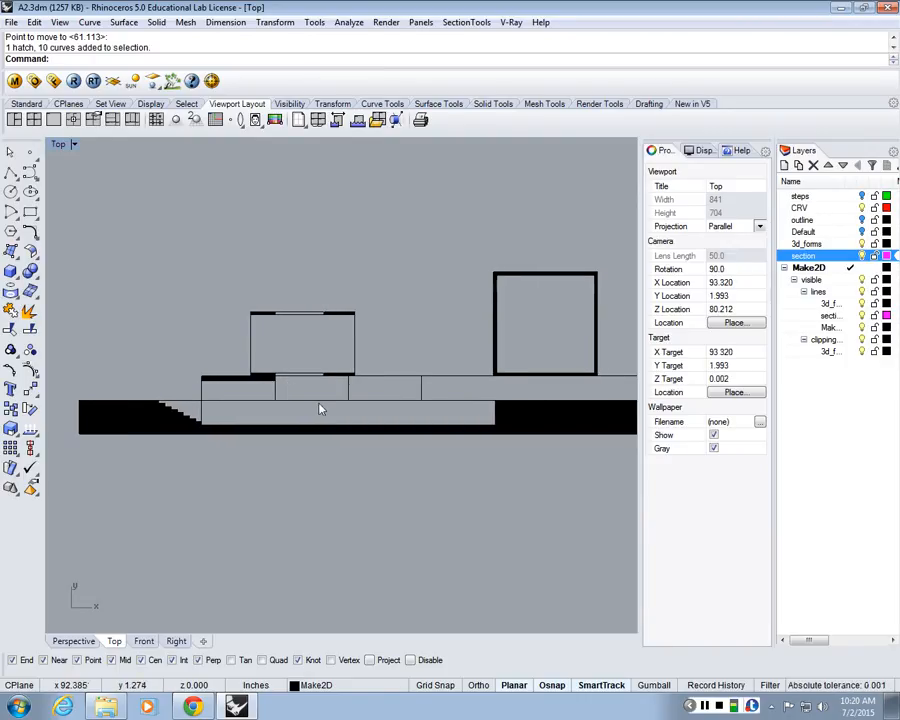
pyautogui.moveTo(551, 377); pyautogui.dragTo(425, 374, button='right')
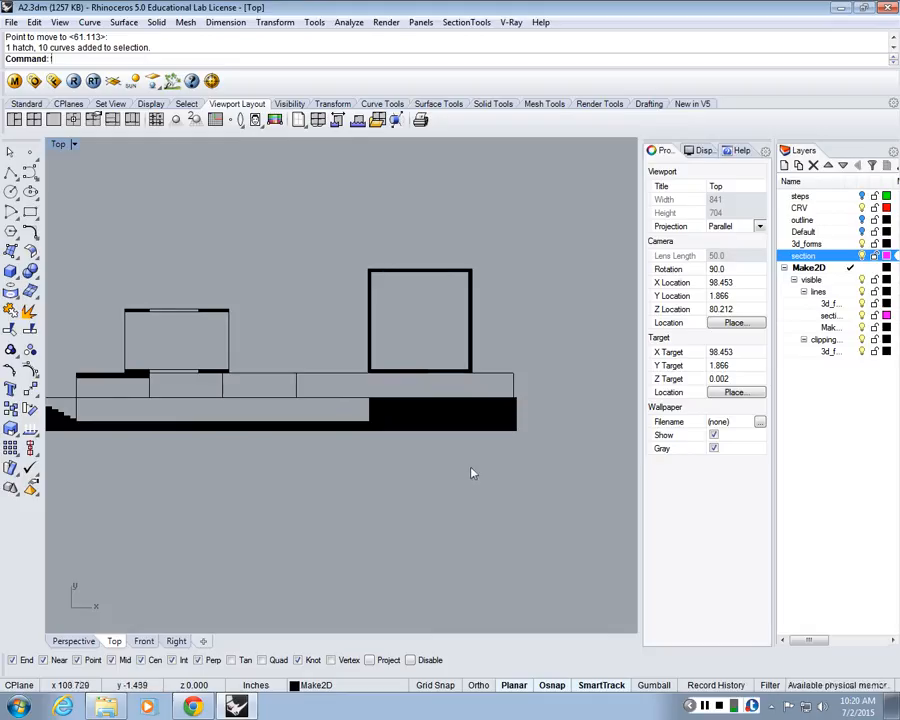
pyautogui.moveTo(75, 383); pyautogui.dragTo(201, 397, button='right')
pyautogui.scroll(4, 201, 397)
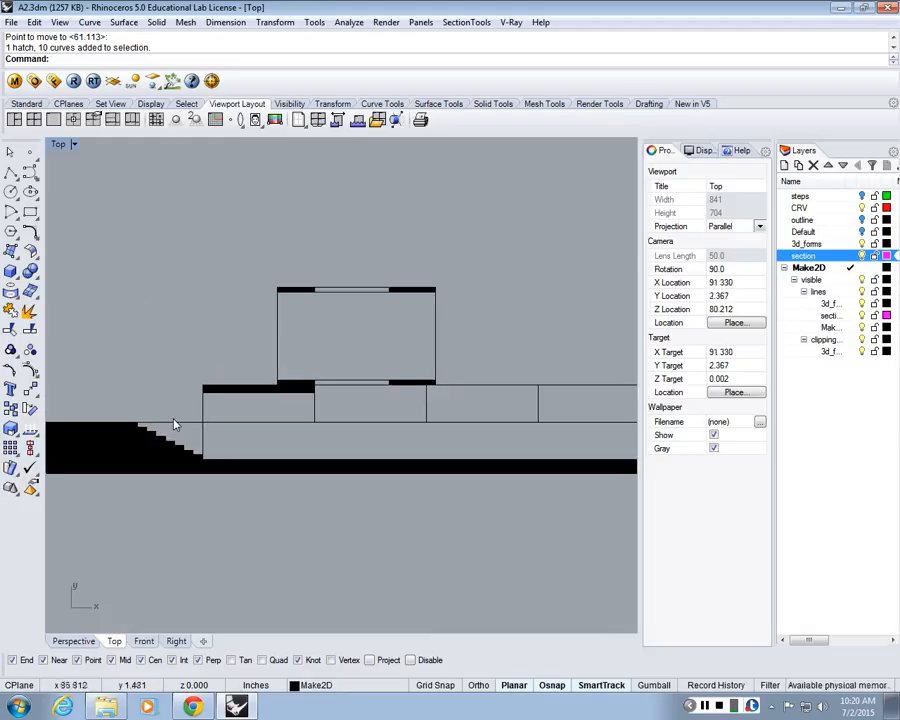
pyautogui.scroll(-2, 174, 425)
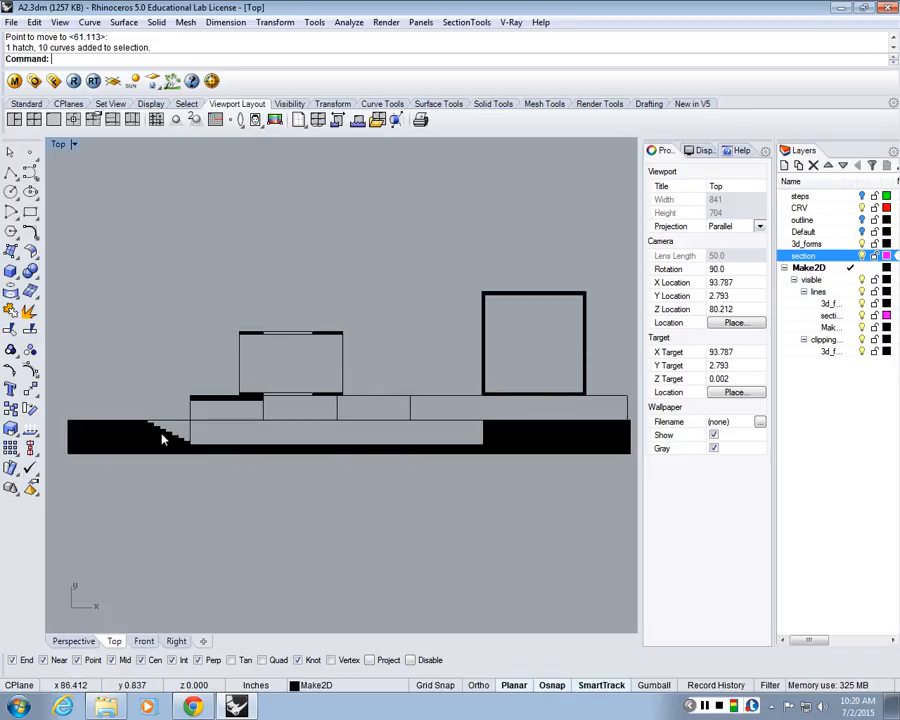
pyautogui.scroll(2, 244, 426)
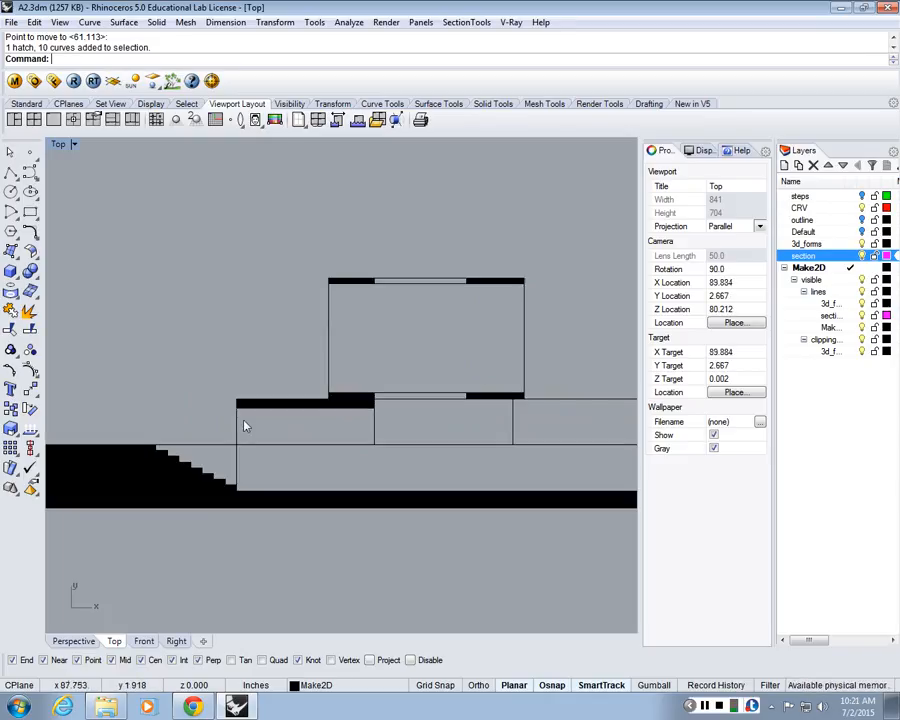
pyautogui.scroll(-2, 390, 482)
pyautogui.scroll(2, 226, 426)
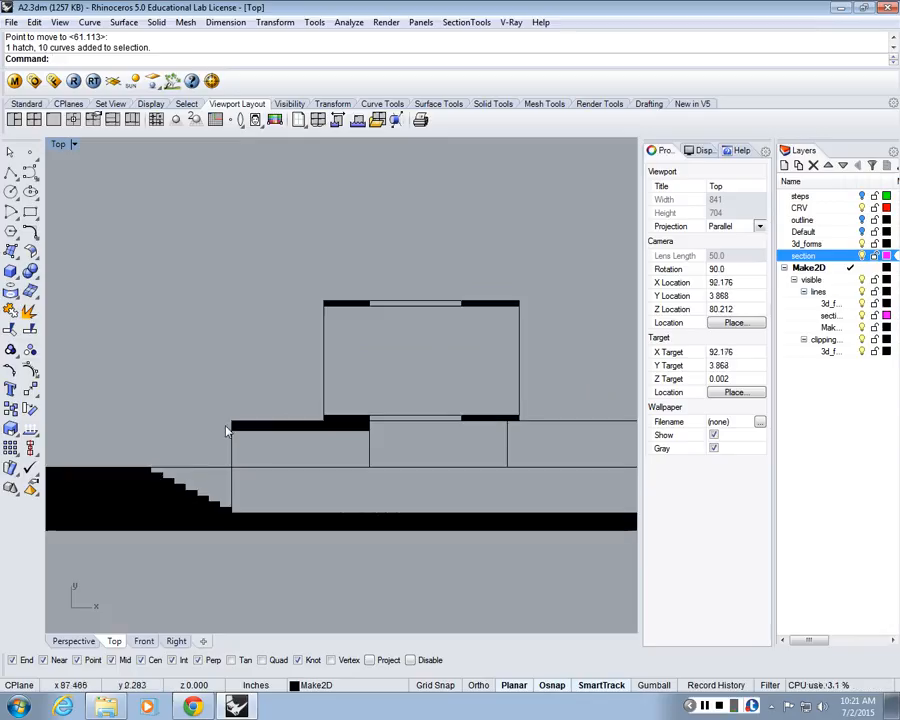
pyautogui.scroll(-3, 226, 463)
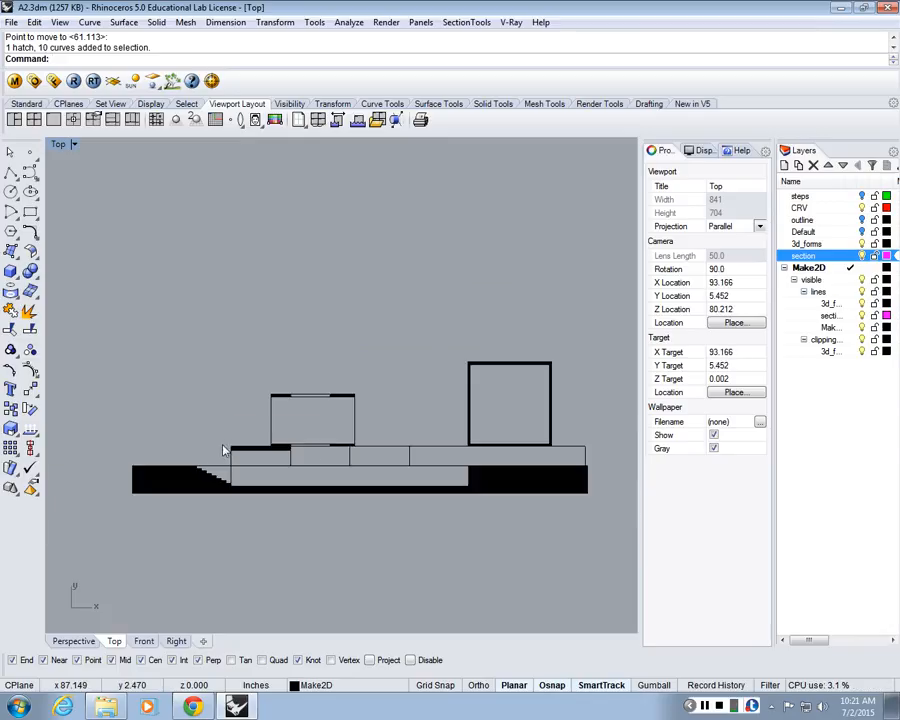
# Step: Restore the four-view layout and enlarge the Top and Perspective views, framing the combined section drawing in the Top view
pyautogui.scroll(2, 233, 449)
pyautogui.scroll(2, 210, 488)
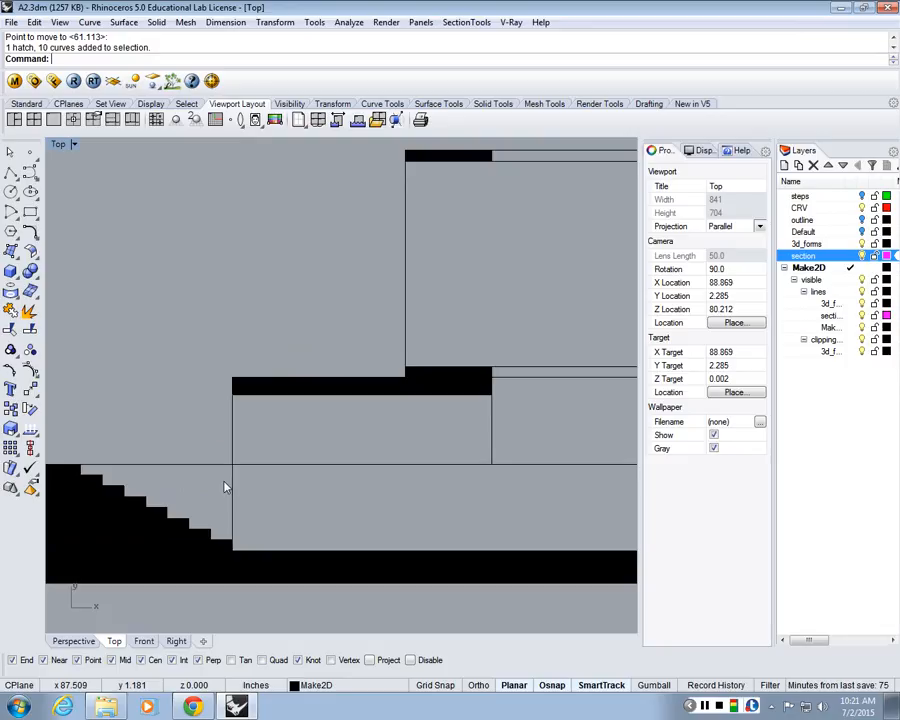
pyautogui.scroll(-15, 298, 421)
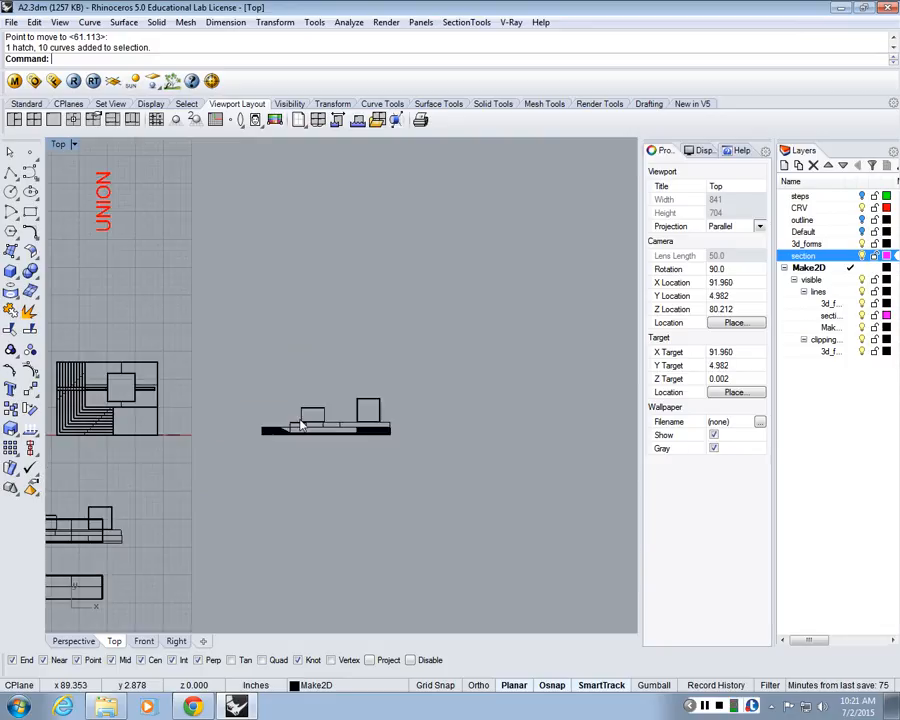
pyautogui.click(57, 154)
pyautogui.doubleClick(58, 146)
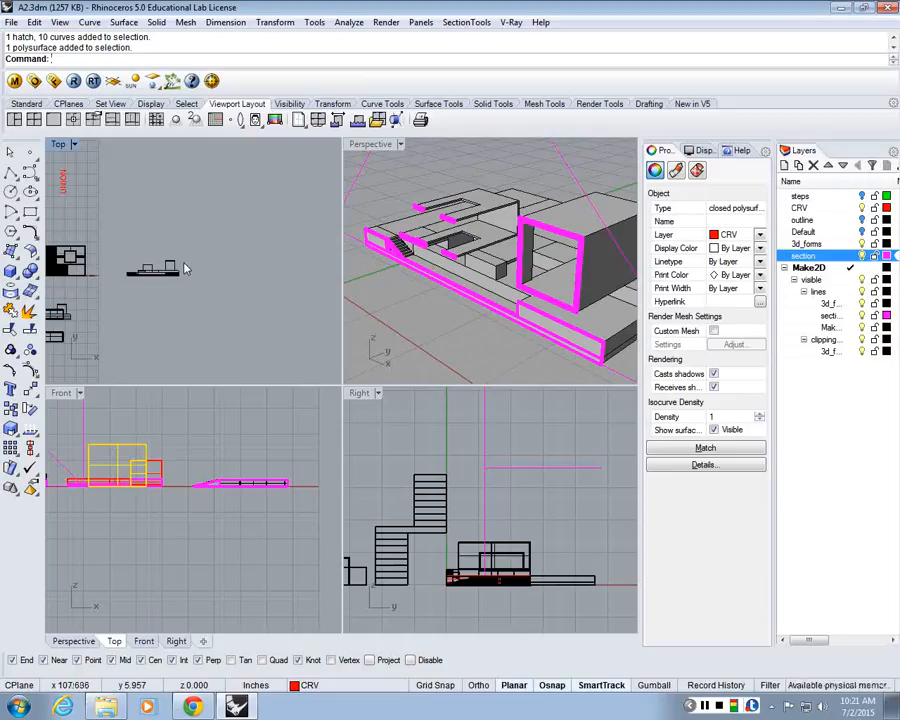
pyautogui.click(150, 255)
pyautogui.scroll(8, 131, 255)
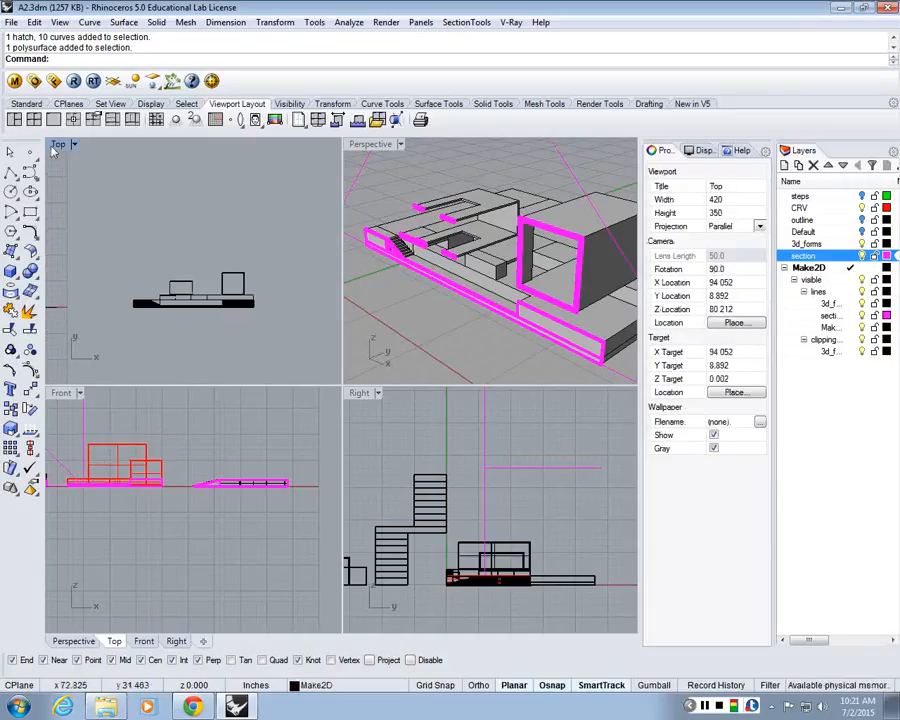
pyautogui.moveTo(180, 286); pyautogui.dragTo(171, 246, button='right')
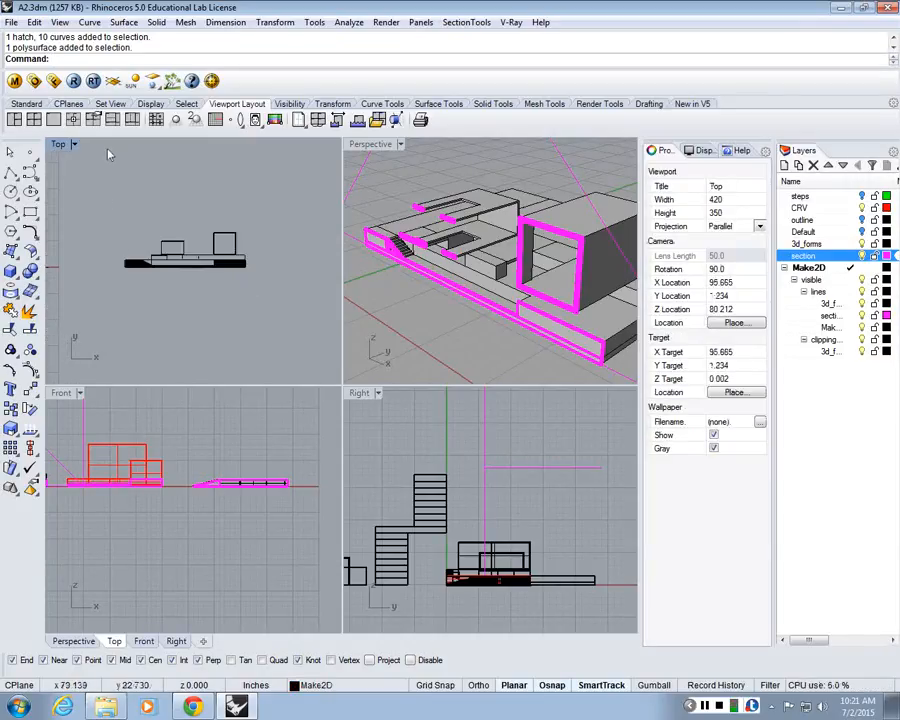
pyautogui.scroll(3, 177, 233)
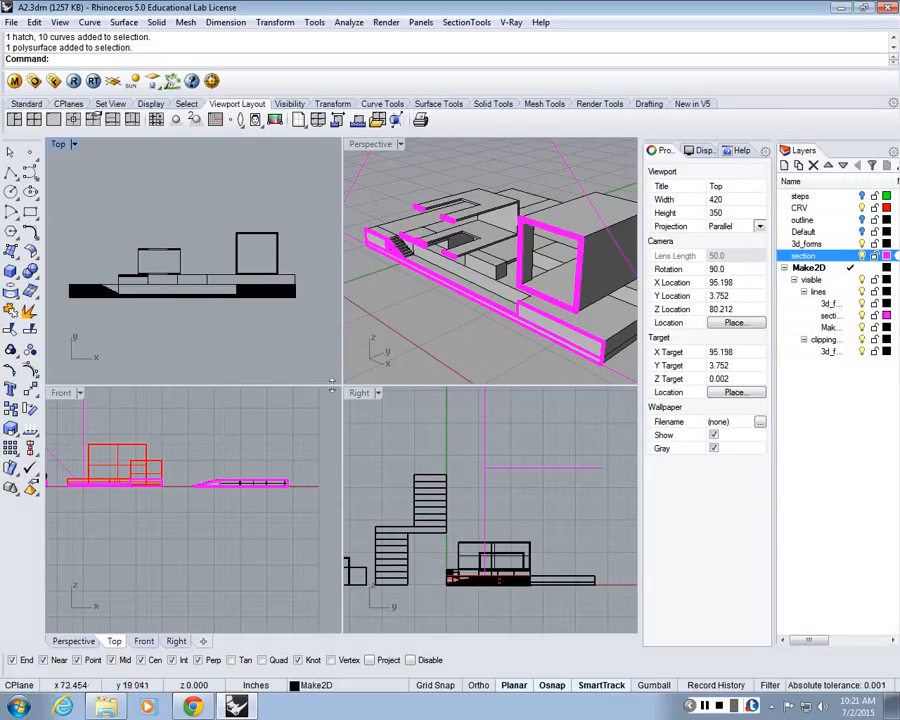
pyautogui.moveTo(331, 385); pyautogui.dragTo(331, 596)
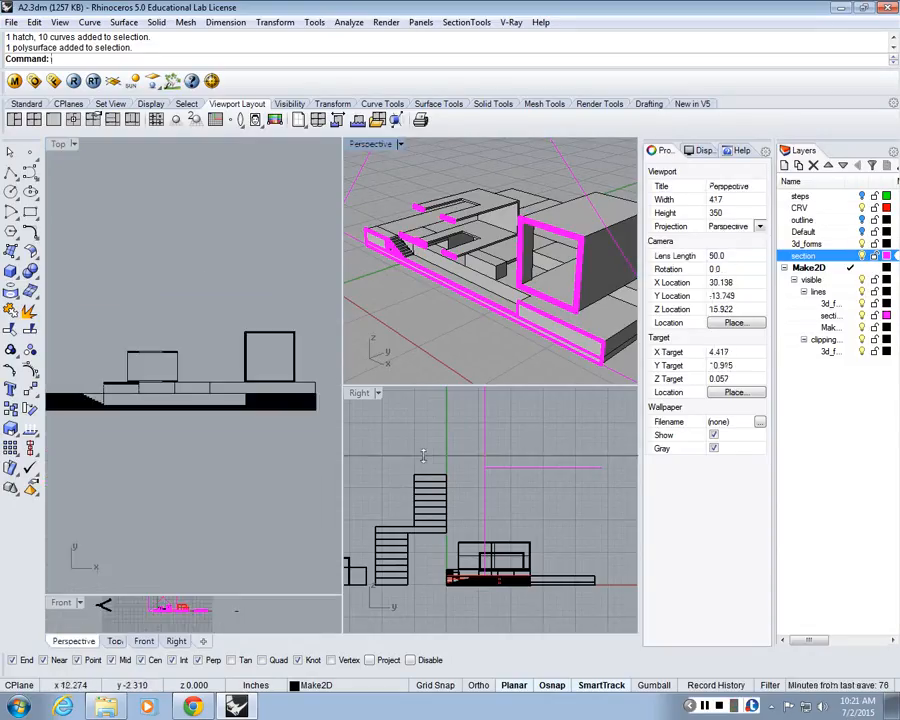
pyautogui.moveTo(423, 546); pyautogui.dragTo(420, 596)
# Step: Compare the 3D model with the section drawing around the foot of the stairs and the wall behind it
pyautogui.moveTo(186, 438); pyautogui.dragTo(179, 453, button='right')
pyautogui.moveTo(425, 410); pyautogui.dragTo(421, 331, button='right')
pyautogui.scroll(-5, 480, 337)
pyautogui.scroll(4, 478, 314)
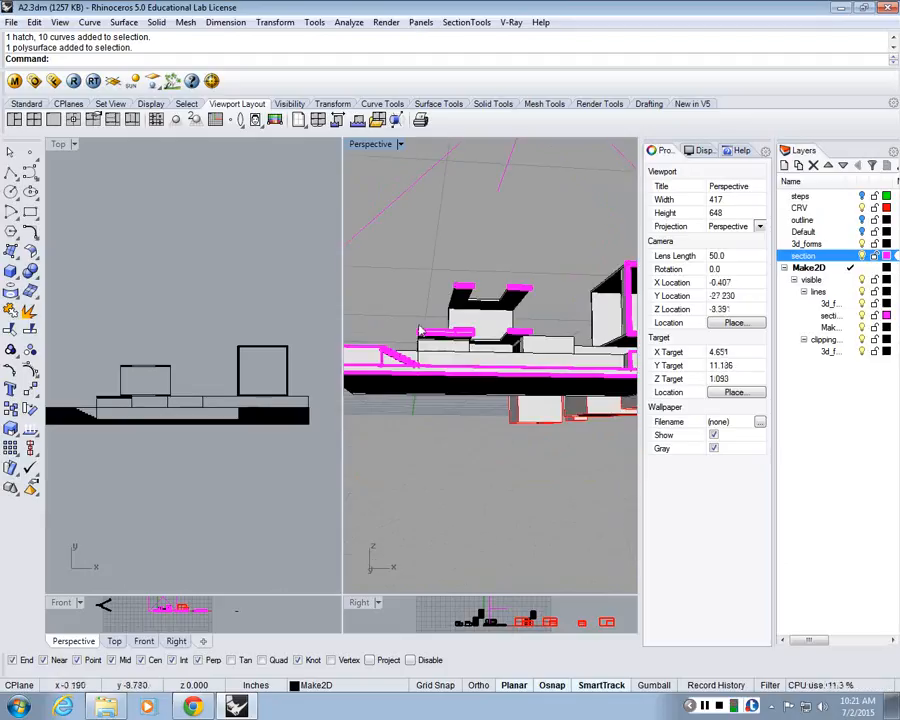
pyautogui.scroll(4, 430, 380)
pyautogui.scroll(2, 428, 388)
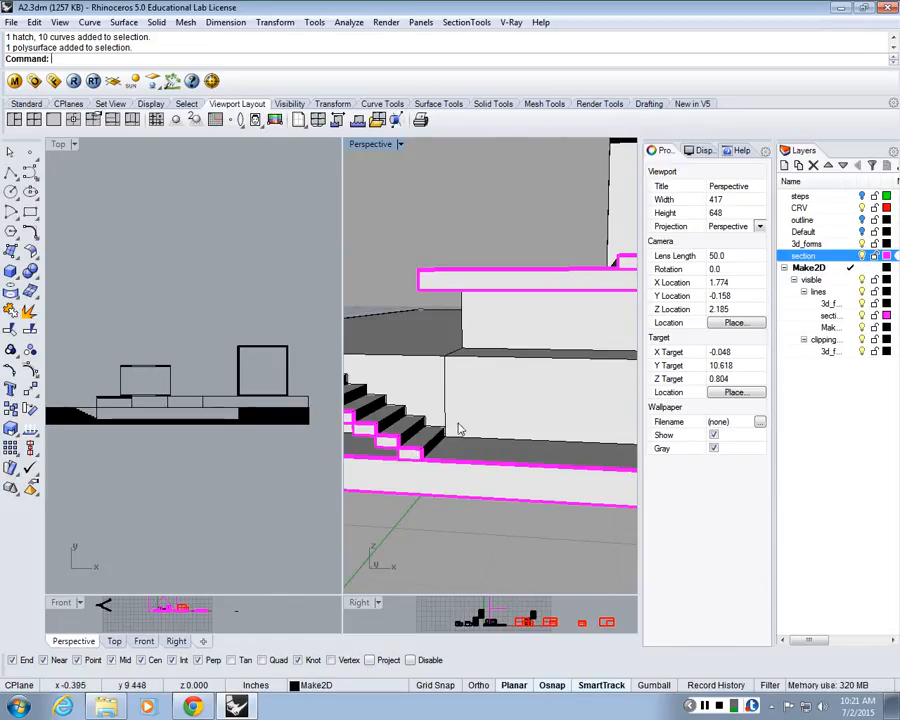
pyautogui.moveTo(197, 466); pyautogui.dragTo(229, 478, button='right')
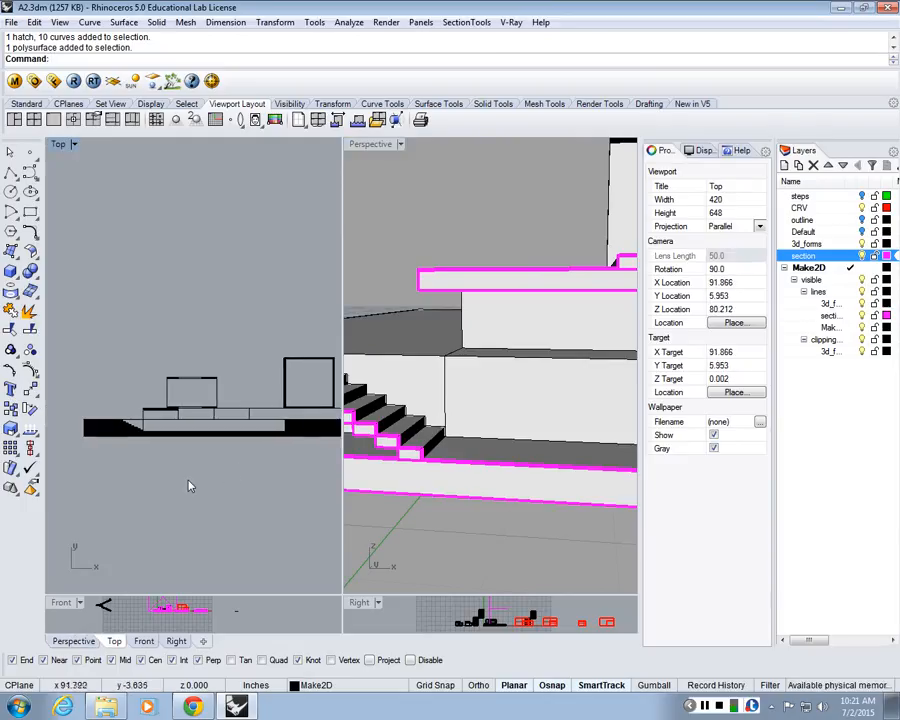
pyautogui.scroll(5, 185, 440)
pyautogui.scroll(3, 220, 458)
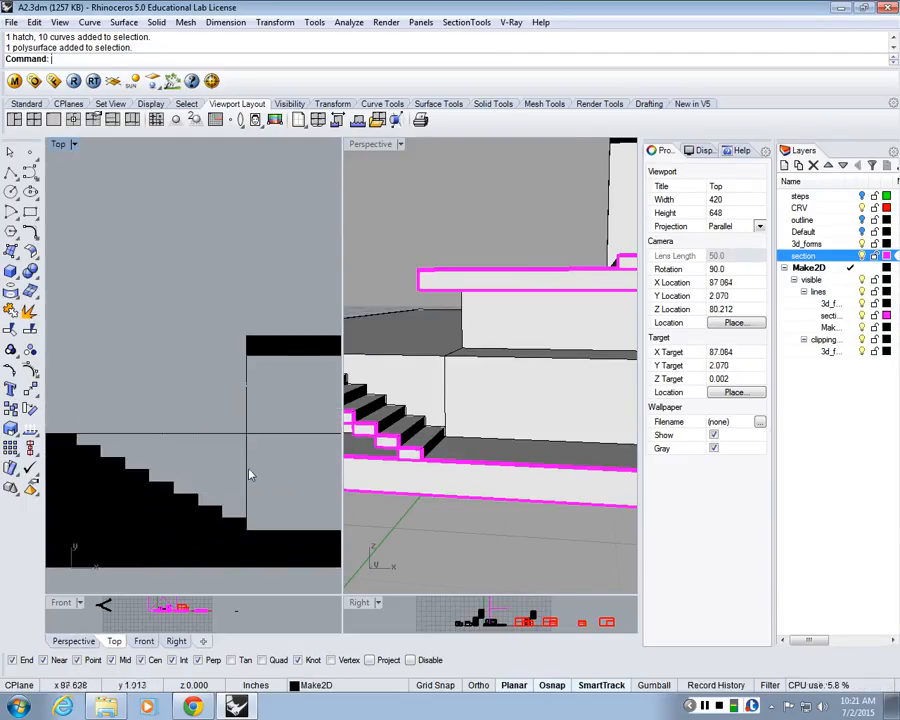
# Step: Trim away the vertical line at the foot of the stairs below the horizontal ground line, using the crossing lines as cutting objects
pyautogui.moveTo(230, 459); pyautogui.dragTo(208, 447, button='right')
pyautogui.write('Trim')
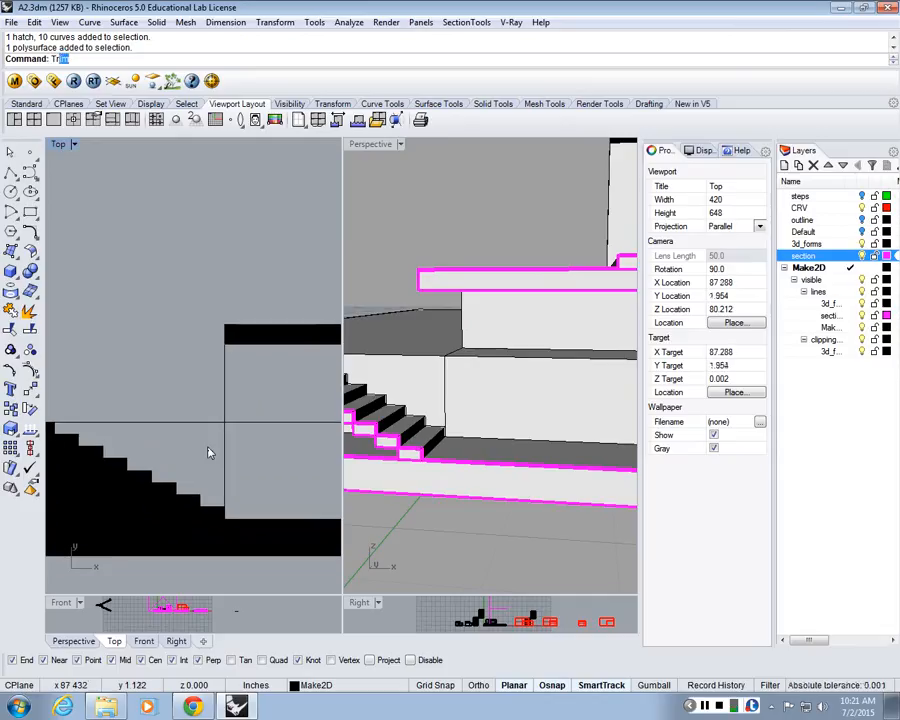
pyautogui.press('Return')
pyautogui.moveTo(267, 438); pyautogui.dragTo(207, 402)
pyautogui.press('Return')
pyautogui.click(225, 462)
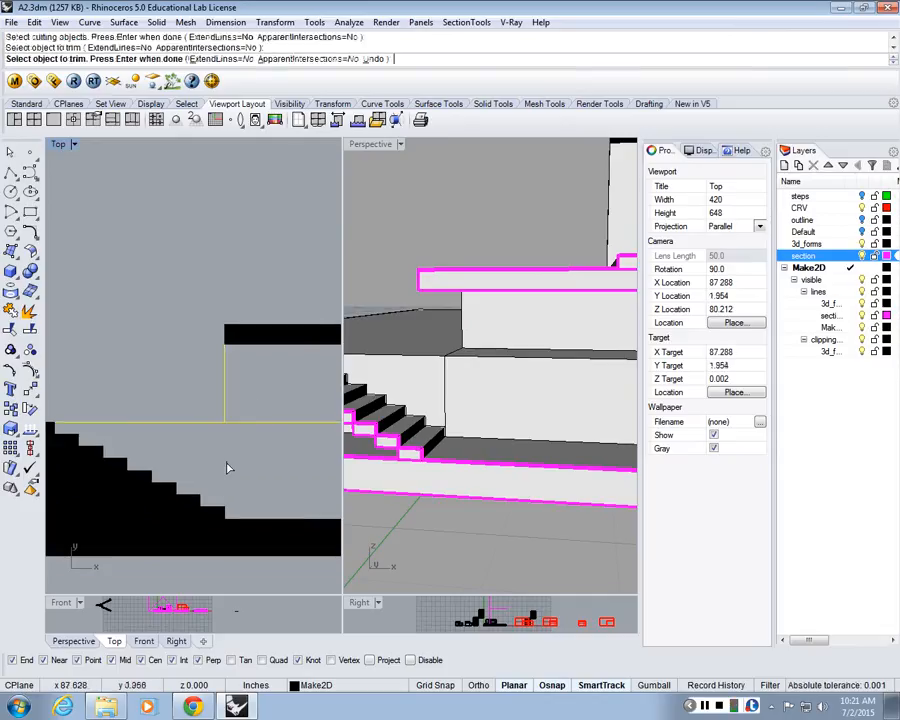
pyautogui.press('Return')
pyautogui.scroll(-6, 206, 438)
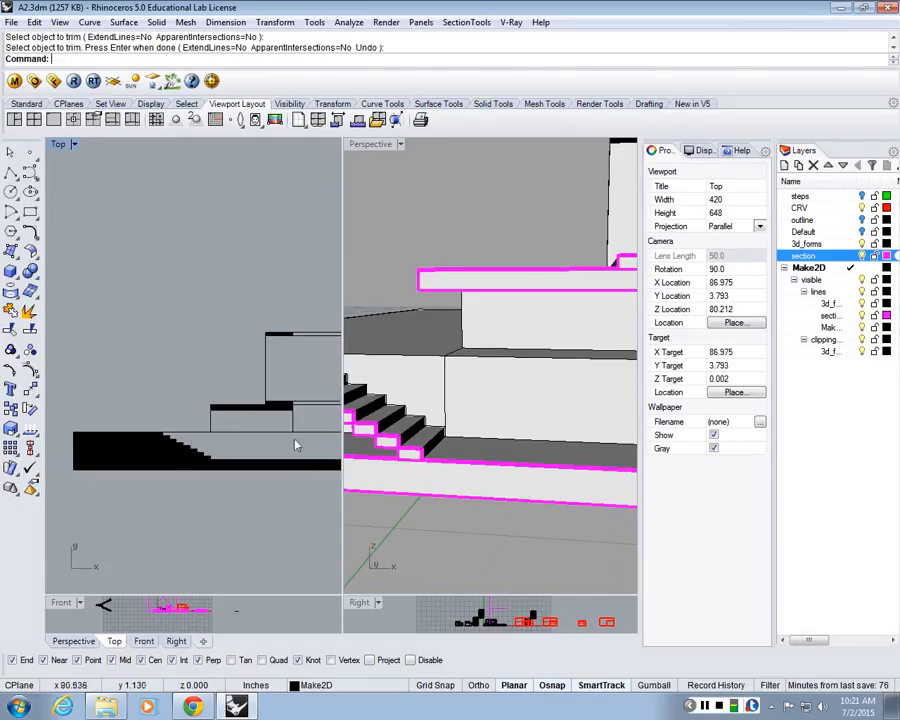
# Step: Examine the low walls behind the cut in the perspective model and match them to the drawing's lines beside the stairs
pyautogui.moveTo(297, 441)
pyautogui.mouseDown(button='right')
pyautogui.moveTo(263, 428)
pyautogui.moveTo(117, 432)
pyautogui.mouseUp(button='right')
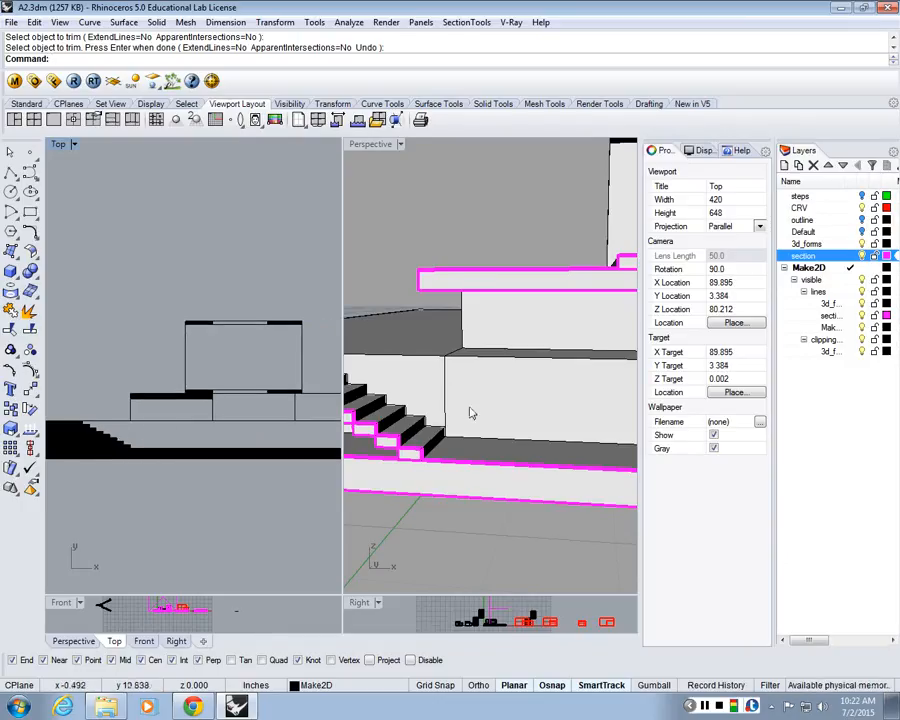
pyautogui.moveTo(478, 426); pyautogui.dragTo(376, 368, button='right')
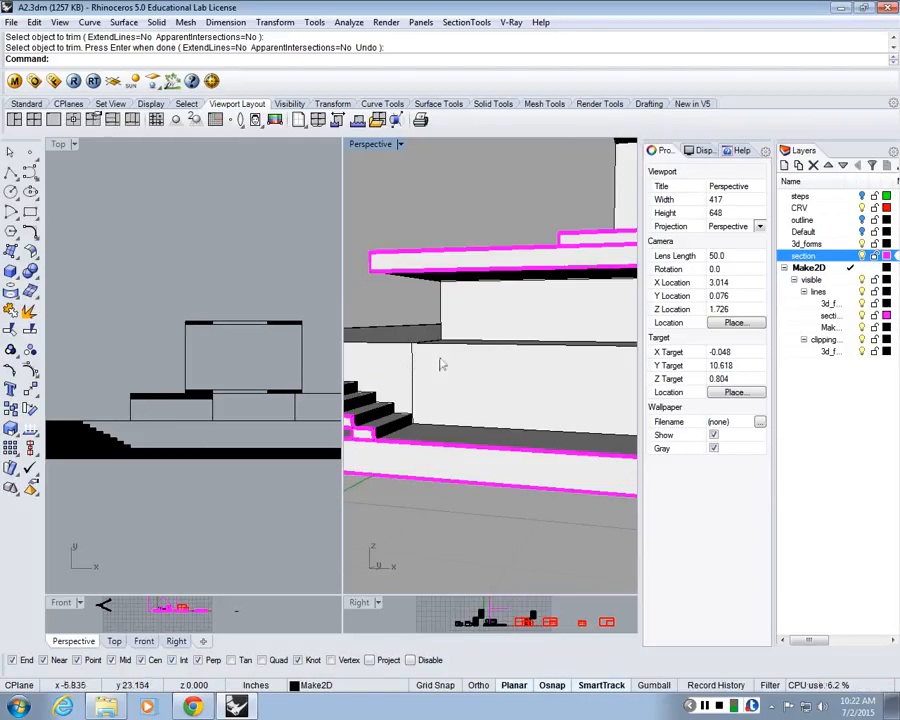
pyautogui.moveTo(164, 434); pyautogui.dragTo(137, 420, button='right')
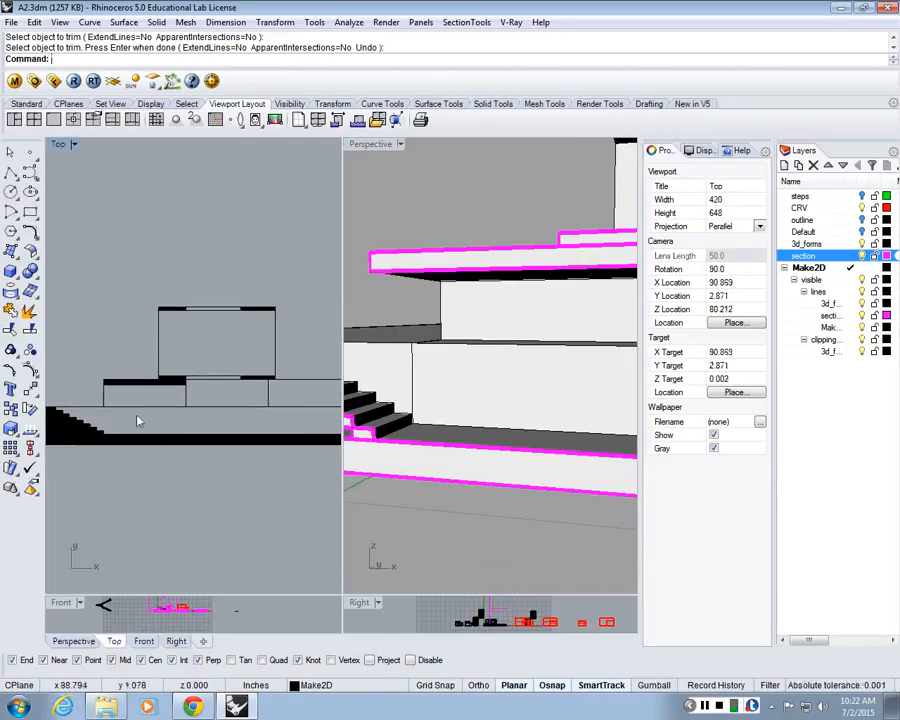
pyautogui.moveTo(307, 400)
pyautogui.mouseDown(button='right')
pyautogui.moveTo(160, 400)
pyautogui.moveTo(197, 416)
pyautogui.moveTo(293, 413)
pyautogui.mouseUp(button='right')
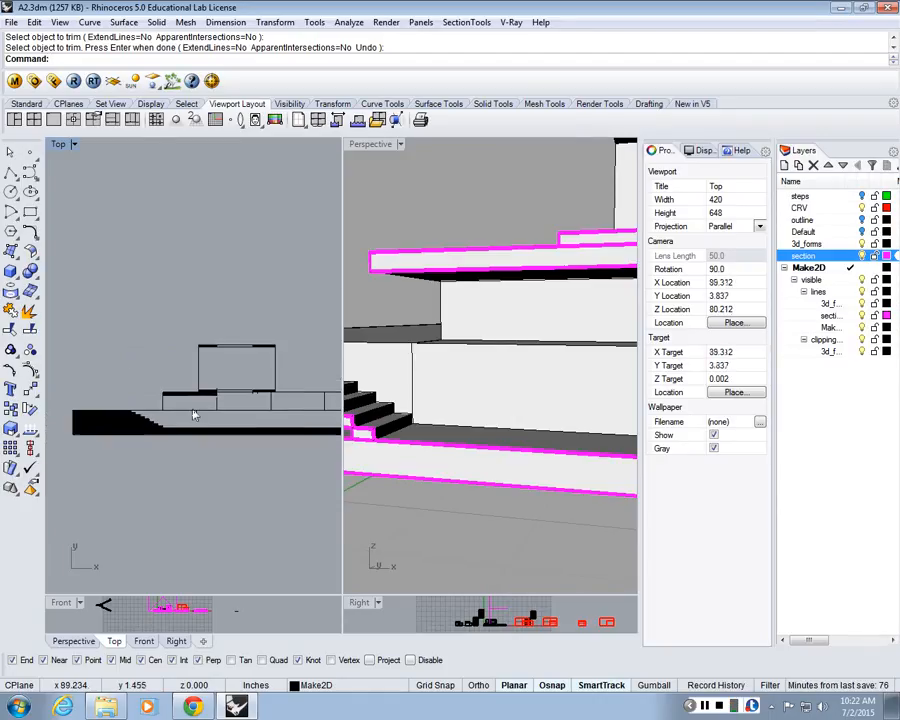
pyautogui.click(192, 409)
pyautogui.click(152, 410)
pyautogui.click(502, 349)
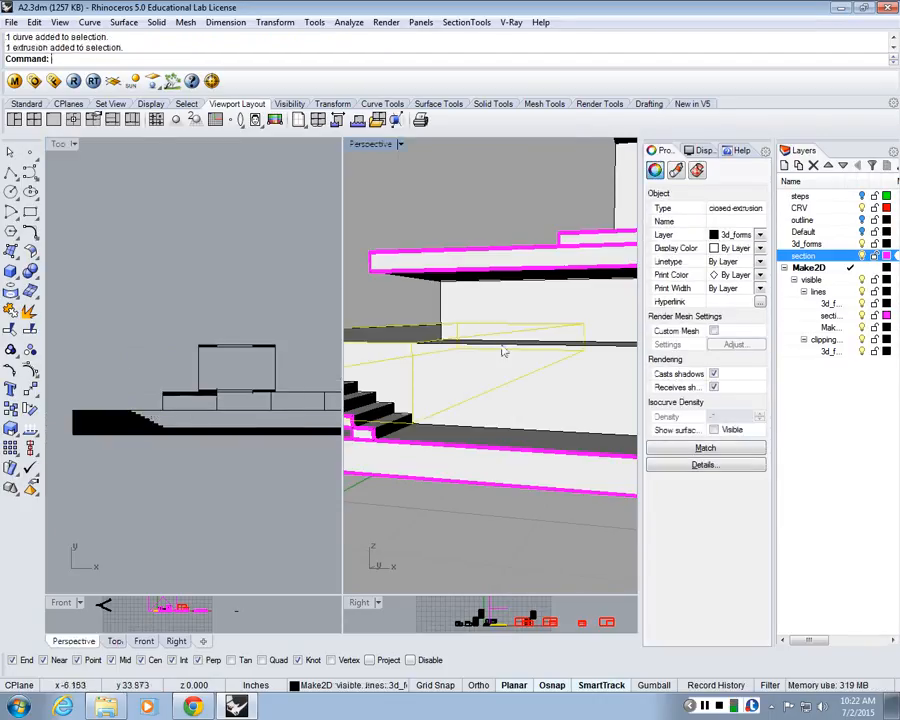
pyautogui.press('Escape')
pyautogui.moveTo(254, 432); pyautogui.dragTo(239, 430, button='right')
pyautogui.moveTo(439, 339)
pyautogui.mouseDown(button='right')
pyautogui.moveTo(440, 349)
pyautogui.moveTo(428, 325)
pyautogui.mouseUp(button='right')
pyautogui.scroll(-4, 430, 338)
pyautogui.scroll(6, 207, 430)
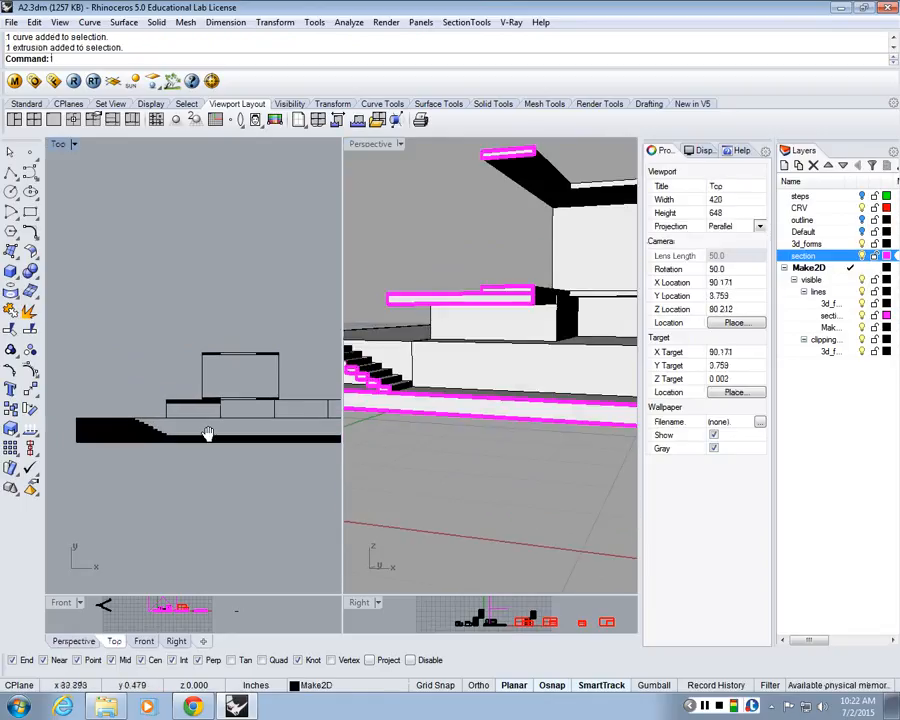
# Step: Check the vertical lines below the lower slab and at the sides of the smaller box against the model's depth
pyautogui.moveTo(145, 433); pyautogui.dragTo(144, 434)
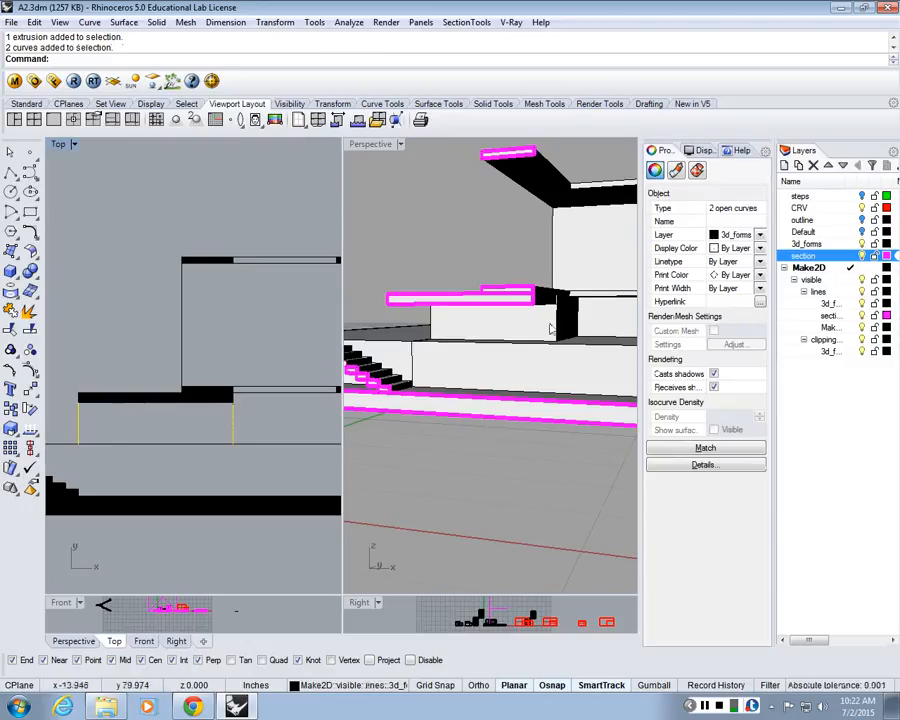
pyautogui.press('Escape')
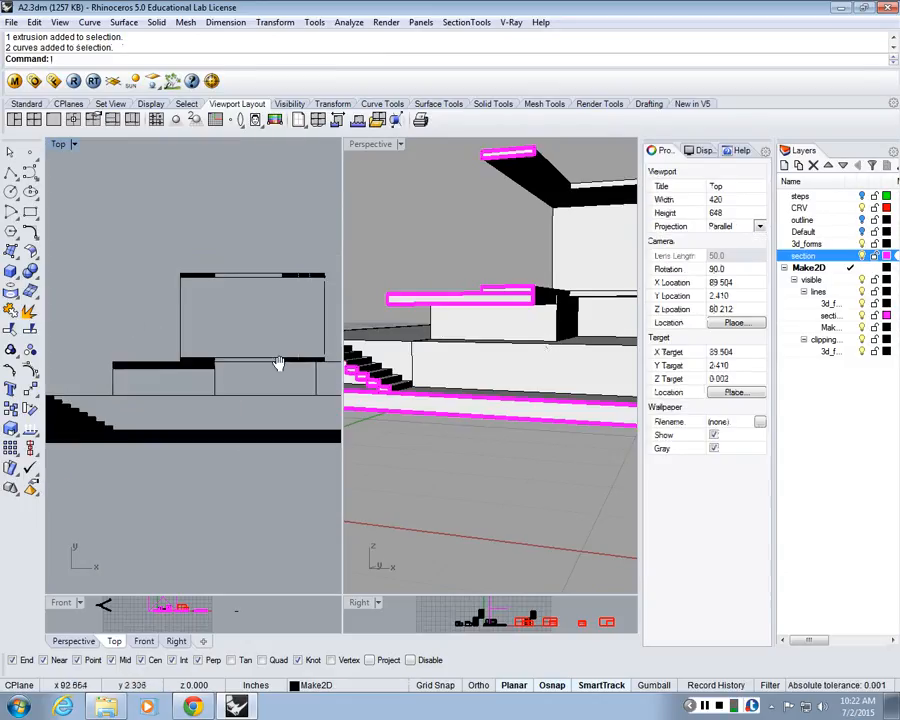
pyautogui.scroll(-3, 218, 377)
pyautogui.scroll(-3, 502, 372)
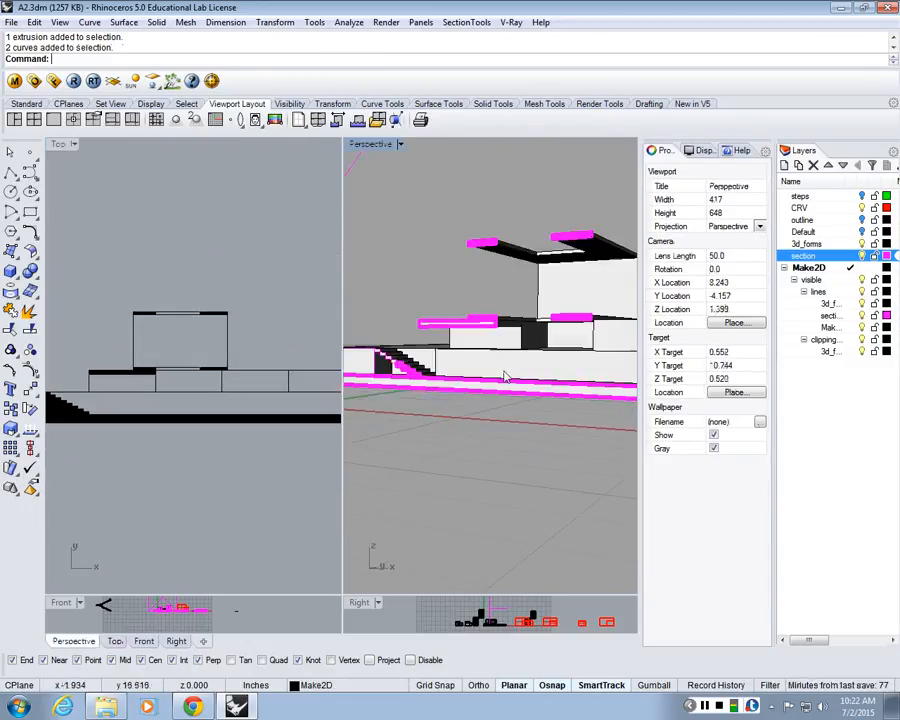
pyautogui.moveTo(516, 378); pyautogui.dragTo(588, 310, button='right')
pyautogui.moveTo(269, 347); pyautogui.dragTo(298, 354, button='right')
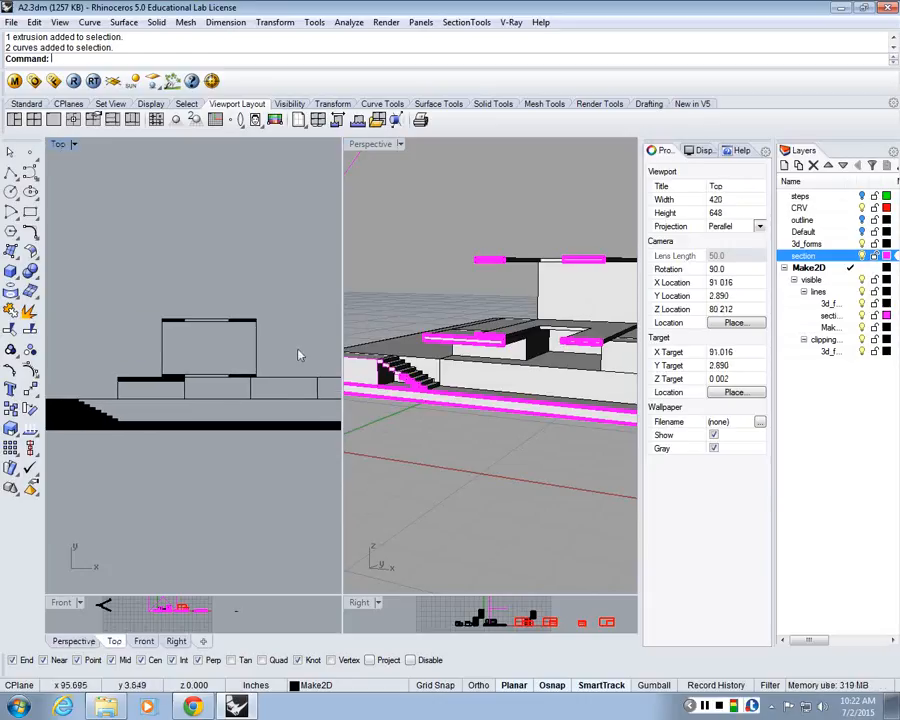
pyautogui.moveTo(245, 349); pyautogui.dragTo(148, 334)
pyautogui.moveTo(578, 340); pyautogui.dragTo(585, 286, button='right')
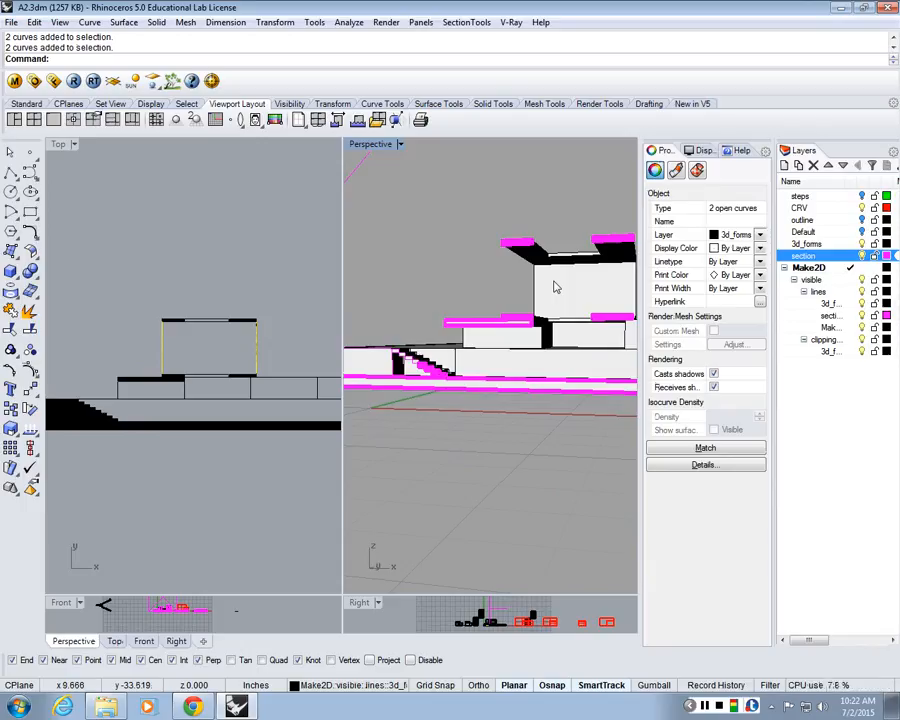
pyautogui.click(244, 360)
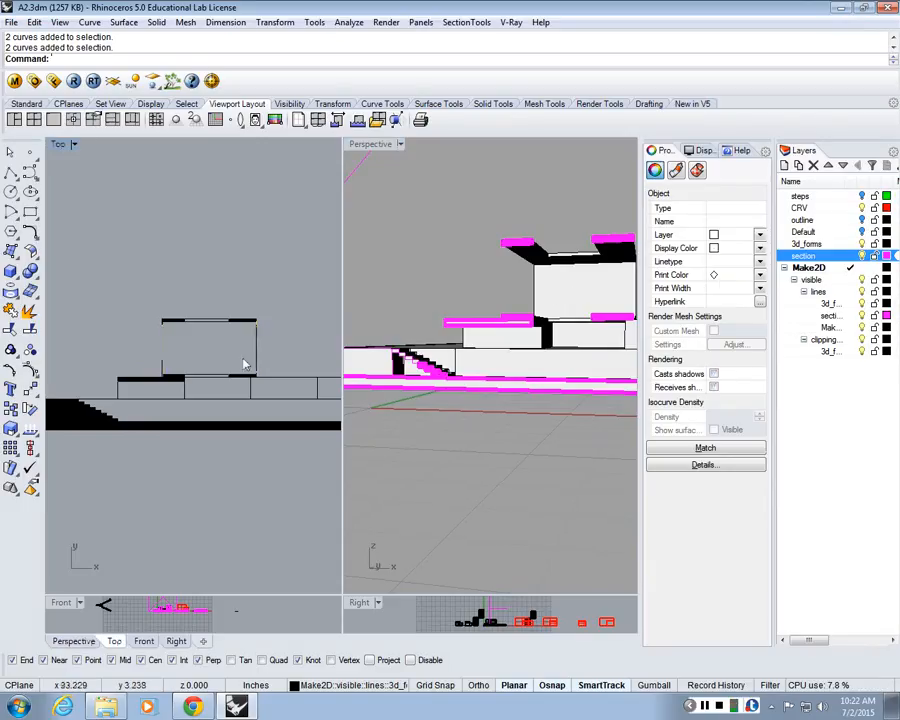
pyautogui.moveTo(250, 354); pyautogui.dragTo(228, 347, button='right')
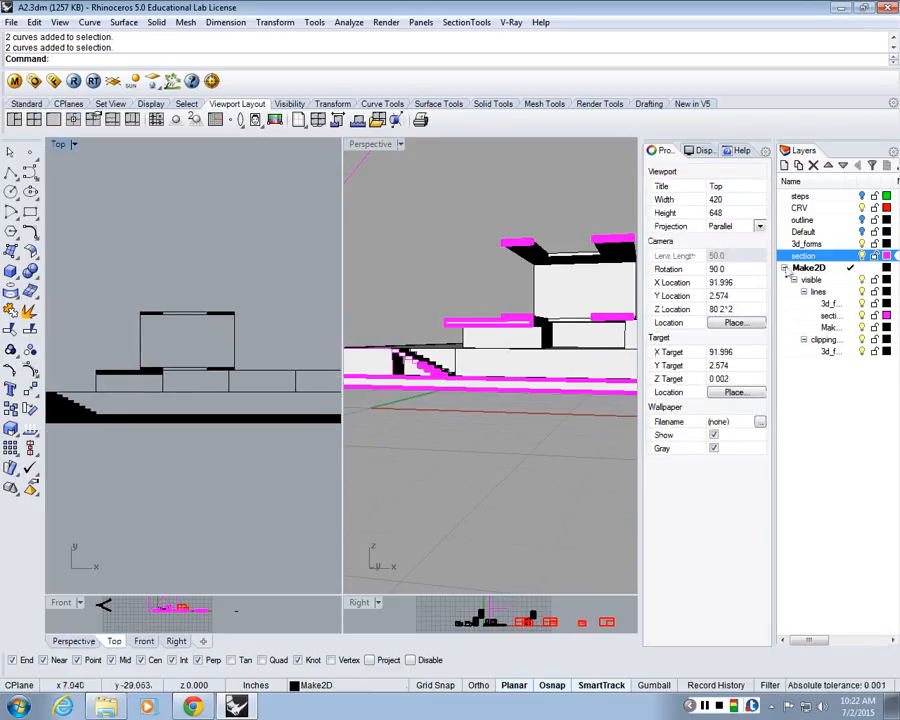
# Step: Create a new layer named back_lines and set its colour to cyan
pyautogui.click(785, 269)
pyautogui.click(785, 166)
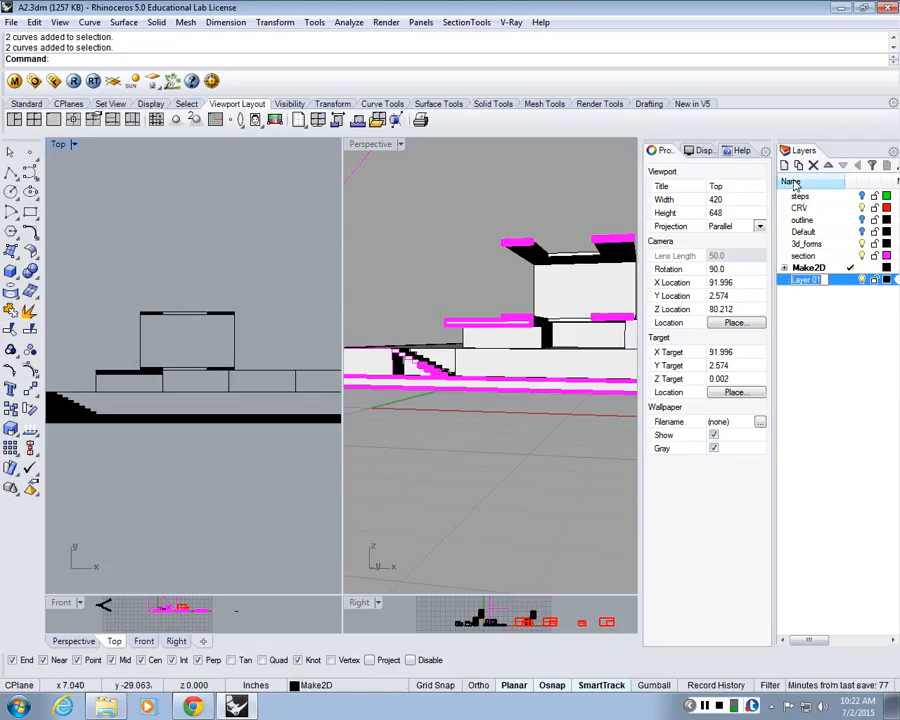
pyautogui.press('BackSpace')
pyautogui.write('back_ligh')
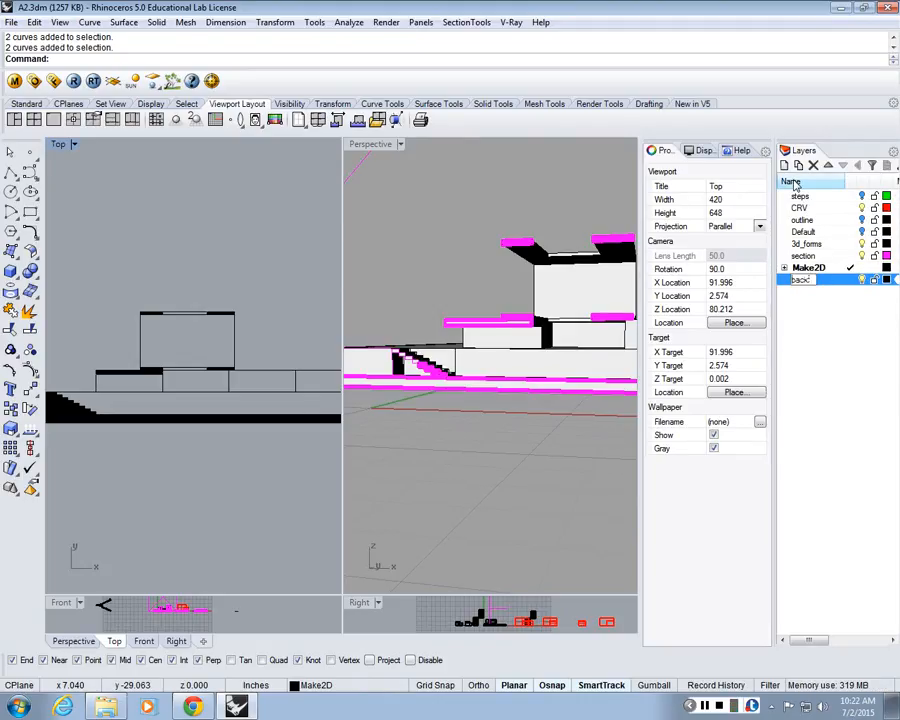
pyautogui.write('es')
pyautogui.press('Return')
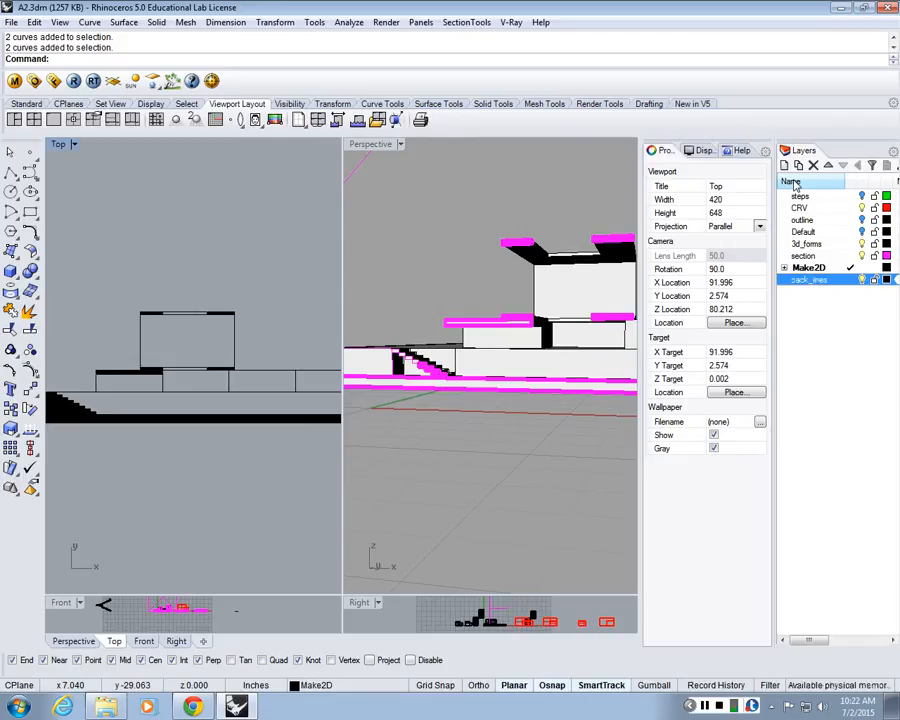
pyautogui.click(886, 279)
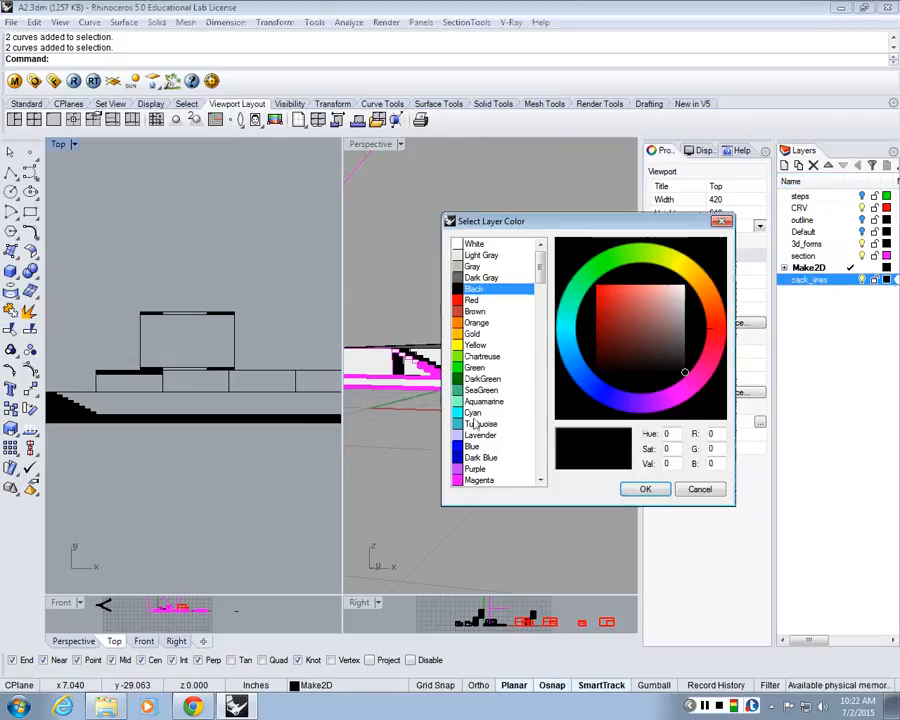
pyautogui.doubleClick(471, 413)
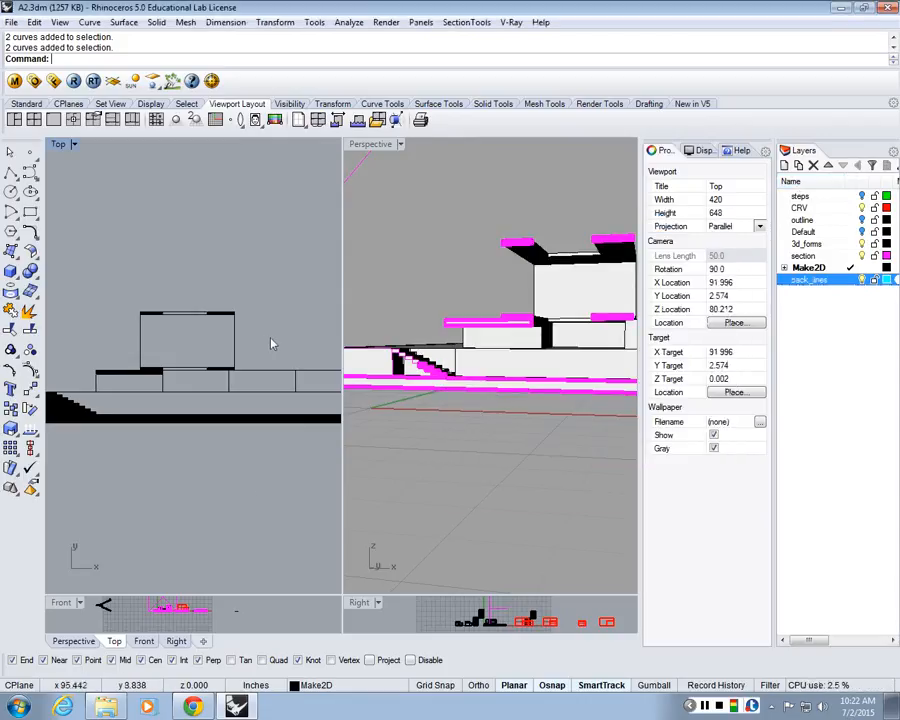
# Step: Assign the two vertical side lines of the smaller box to the back_lines layer and check them in the drawing
pyautogui.moveTo(186, 348); pyautogui.dragTo(122, 354)
pyautogui.moveTo(552, 287); pyautogui.dragTo(595, 305, button='right')
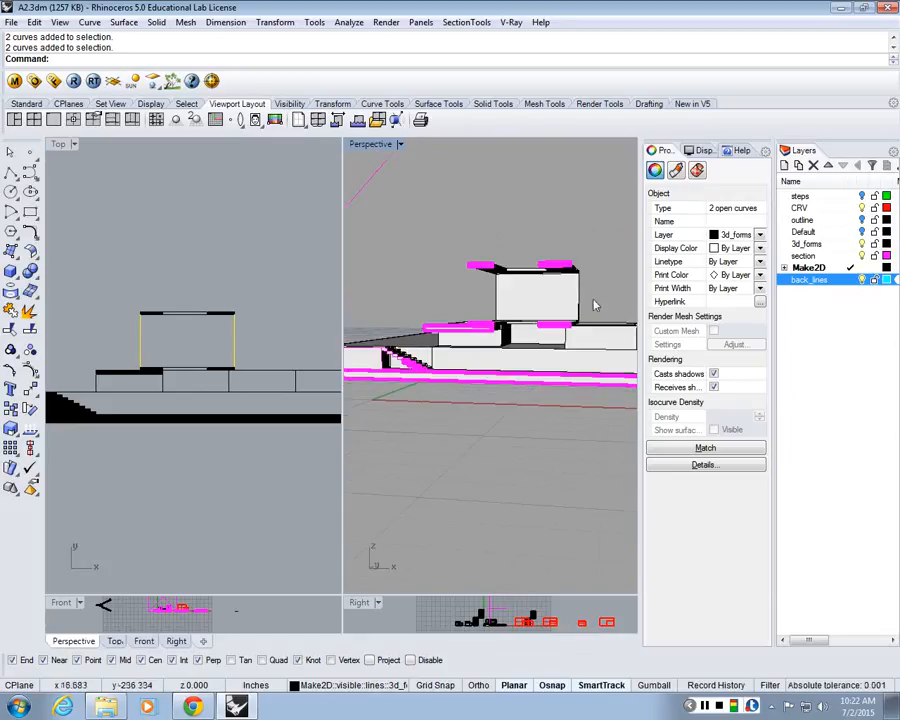
pyautogui.click(762, 237)
pyautogui.click(752, 409)
pyautogui.click(252, 266)
pyautogui.scroll(-8, 252, 266)
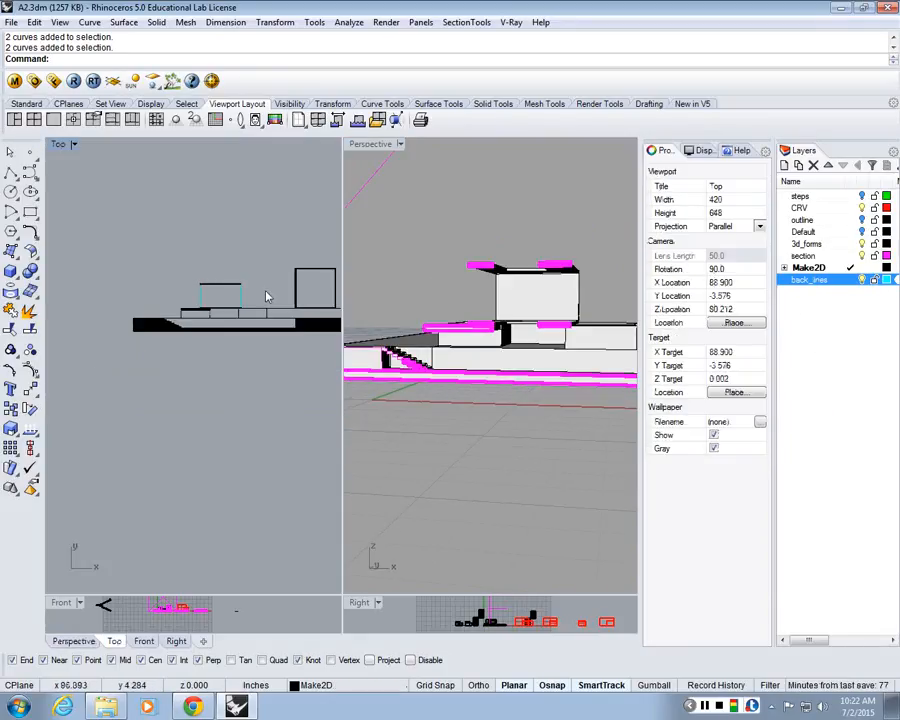
pyautogui.moveTo(267, 296); pyautogui.dragTo(232, 286, button='right')
pyautogui.scroll(8, 199, 286)
pyautogui.scroll(4, 182, 290)
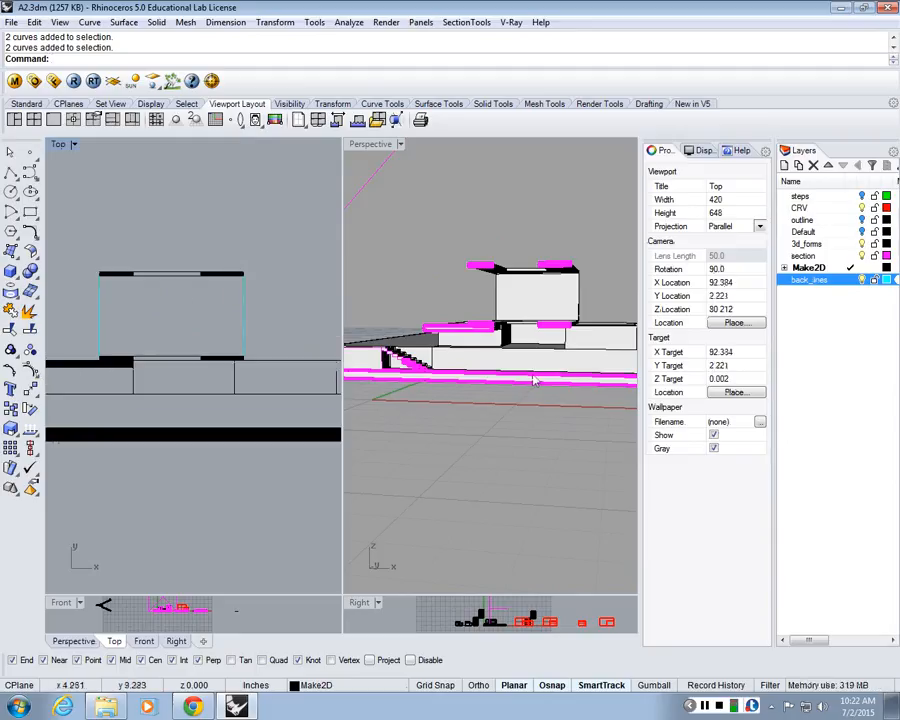
# Step: Assign the four horizontal lines spanning the openings in the smaller box's upper and lower slabs to the back_lines layer
pyautogui.click(535, 377)
pyautogui.scroll(8, 502, 339)
pyautogui.moveTo(502, 339); pyautogui.dragTo(464, 332, button='right')
pyautogui.scroll(-4, 468, 330)
pyautogui.moveTo(511, 417); pyautogui.dragTo(515, 413, button='right')
pyautogui.moveTo(232, 383); pyautogui.dragTo(262, 395, button='right')
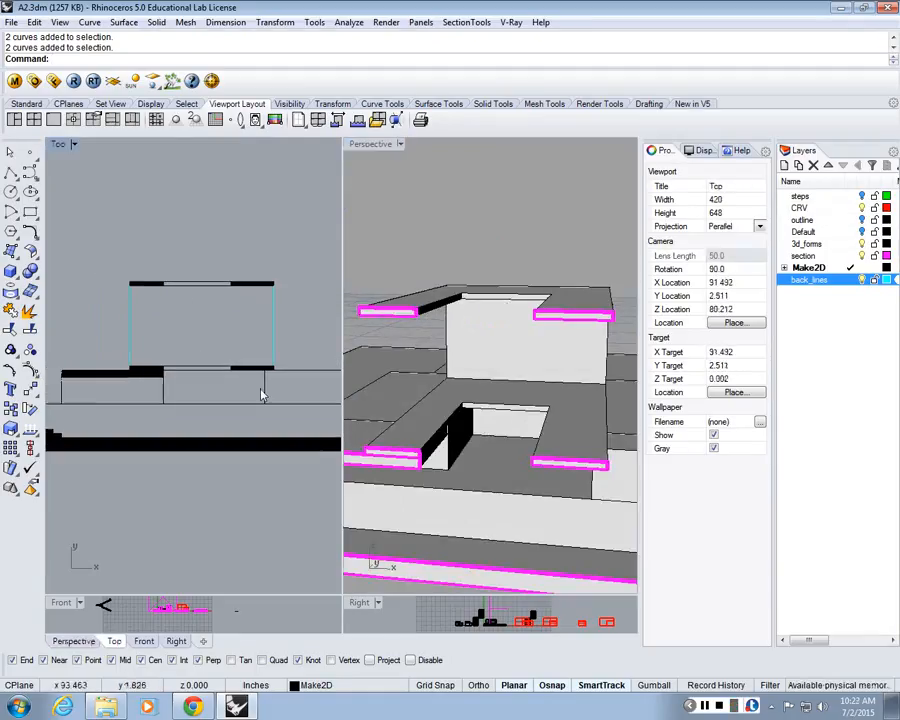
pyautogui.moveTo(228, 384); pyautogui.dragTo(193, 255)
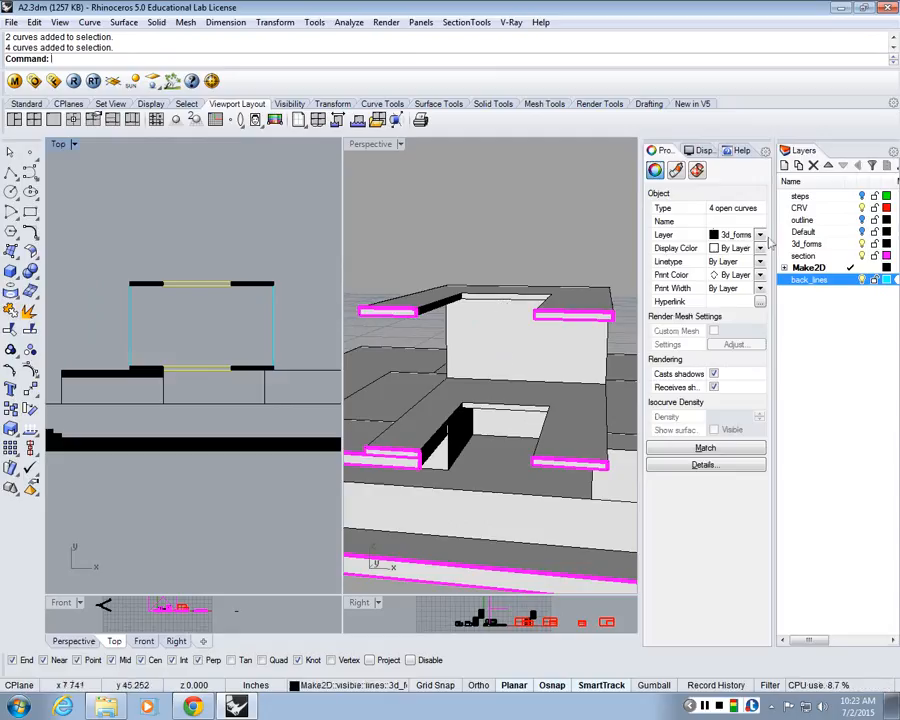
pyautogui.click(760, 235)
pyautogui.click(718, 399)
pyautogui.click(232, 237)
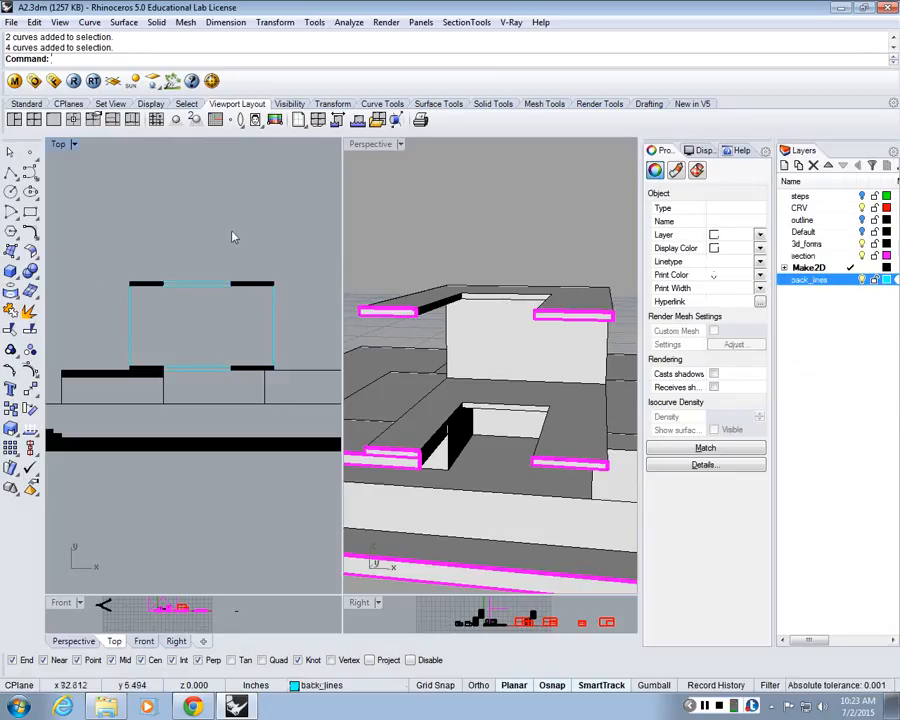
# Step: Examine the low block behind the large box in the perspective model to judge its depth from the cut
pyautogui.scroll(-3, 235, 246)
pyautogui.moveTo(512, 311); pyautogui.dragTo(535, 345, button='right')
pyautogui.scroll(6, 589, 295)
pyautogui.scroll(-4, 422, 302)
pyautogui.moveTo(422, 302); pyautogui.dragTo(461, 398, button='right')
pyautogui.click(461, 398)
pyautogui.scroll(3, 463, 370)
pyautogui.scroll(3, 463, 355)
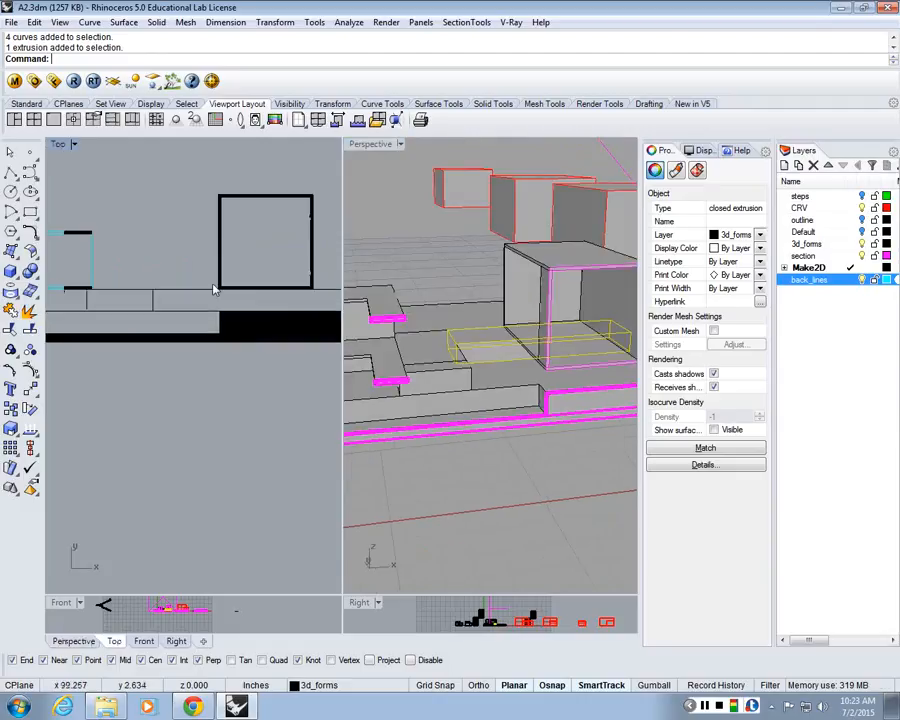
# Step: Assign the top edge lines on both sides of the large box and the vertical end line to the back_lines layer
pyautogui.moveTo(213, 290); pyautogui.dragTo(179, 292, button='right')
pyautogui.click(197, 294)
pyautogui.click(197, 289)
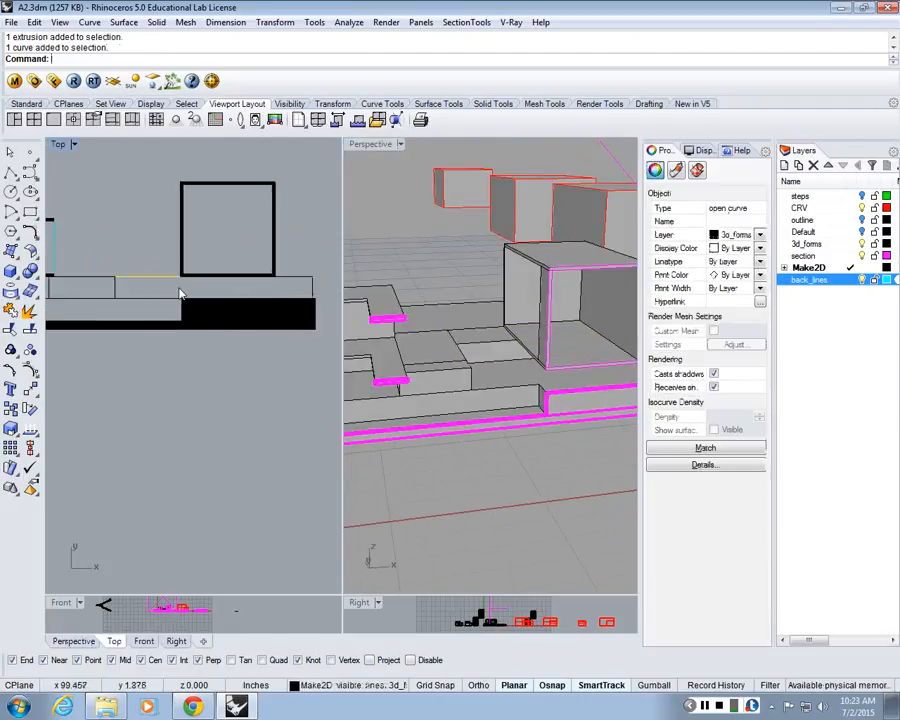
pyautogui.keyDown('shift'); pyautogui.click(301, 279); pyautogui.keyUp('shift')
pyautogui.keyDown('shift'); pyautogui.click(314, 281); pyautogui.keyUp('shift')
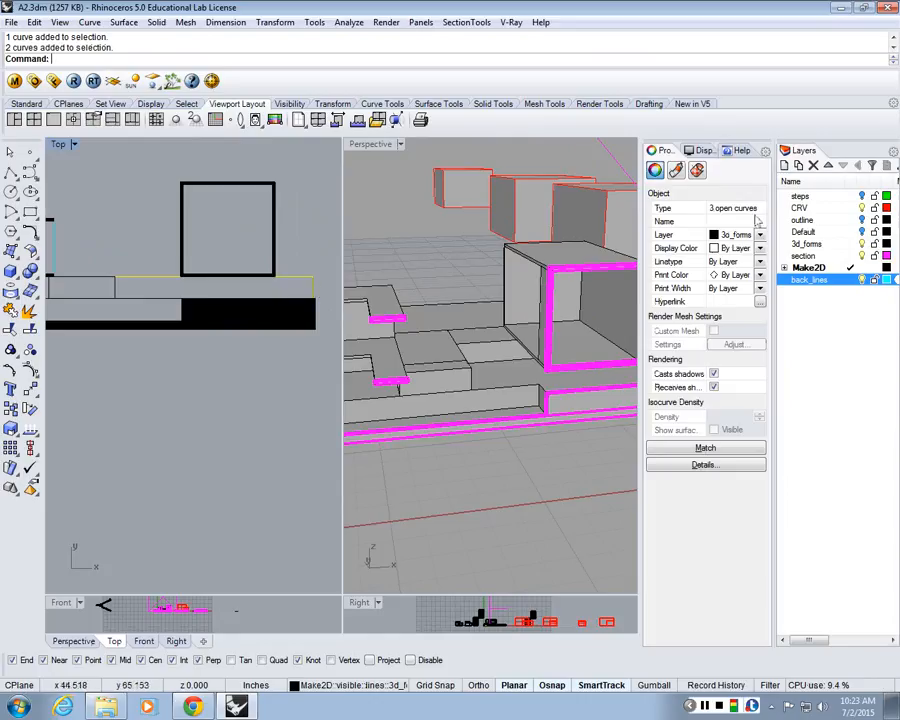
pyautogui.click(760, 234)
pyautogui.click(735, 402)
pyautogui.click(139, 424)
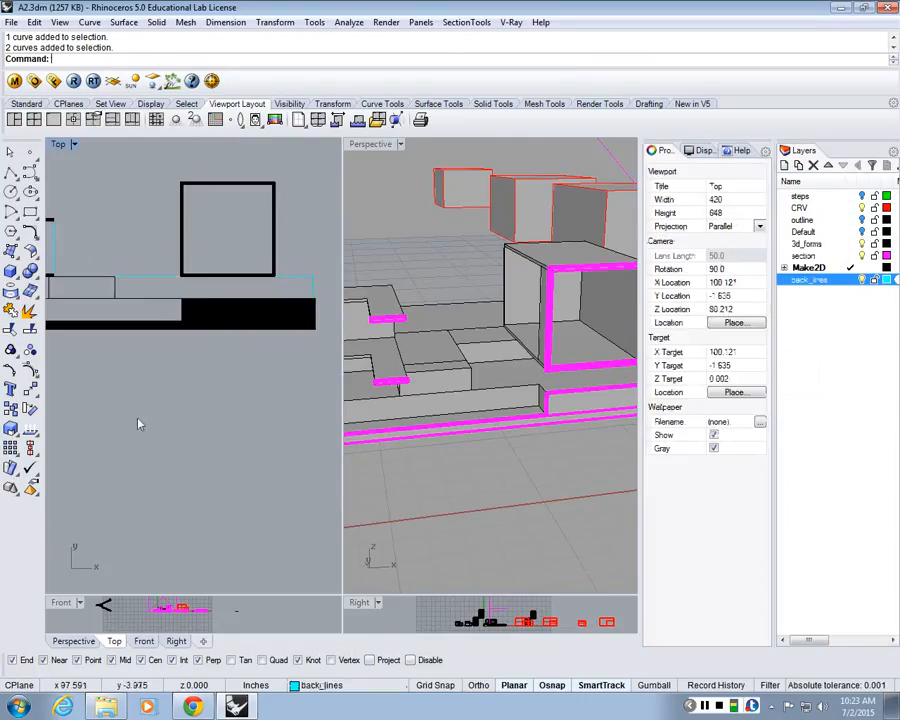
# Step: Compare the lines of the low block between the two boxes with the corresponding block in the perspective model
pyautogui.moveTo(91, 282); pyautogui.dragTo(201, 304, button='right')
pyautogui.scroll(2, 201, 304)
pyautogui.click(230, 311)
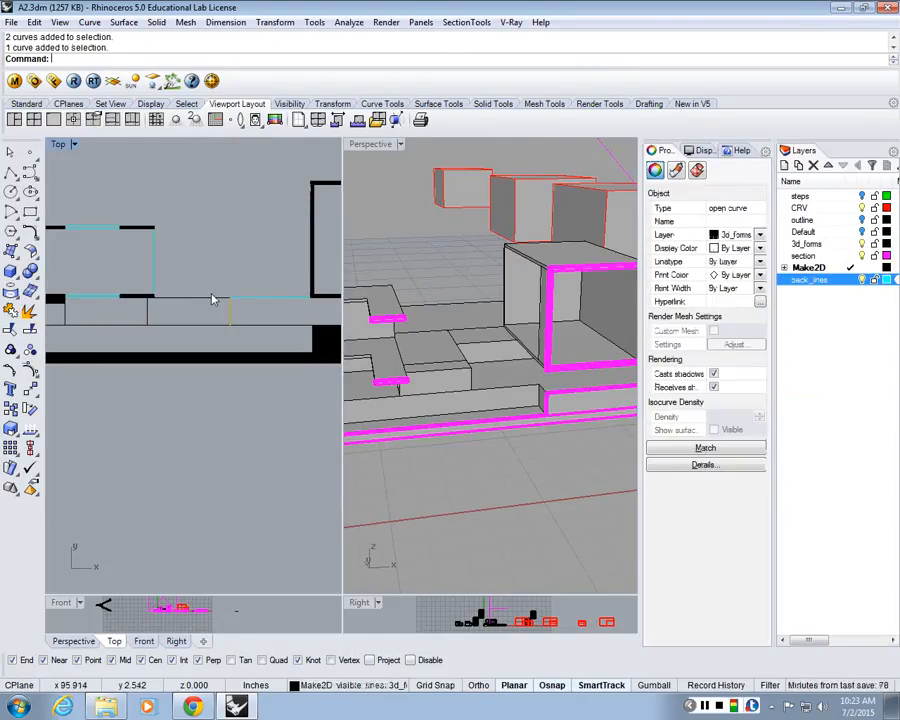
pyautogui.click(212, 298)
pyautogui.click(225, 284)
pyautogui.scroll(-4, 225, 284)
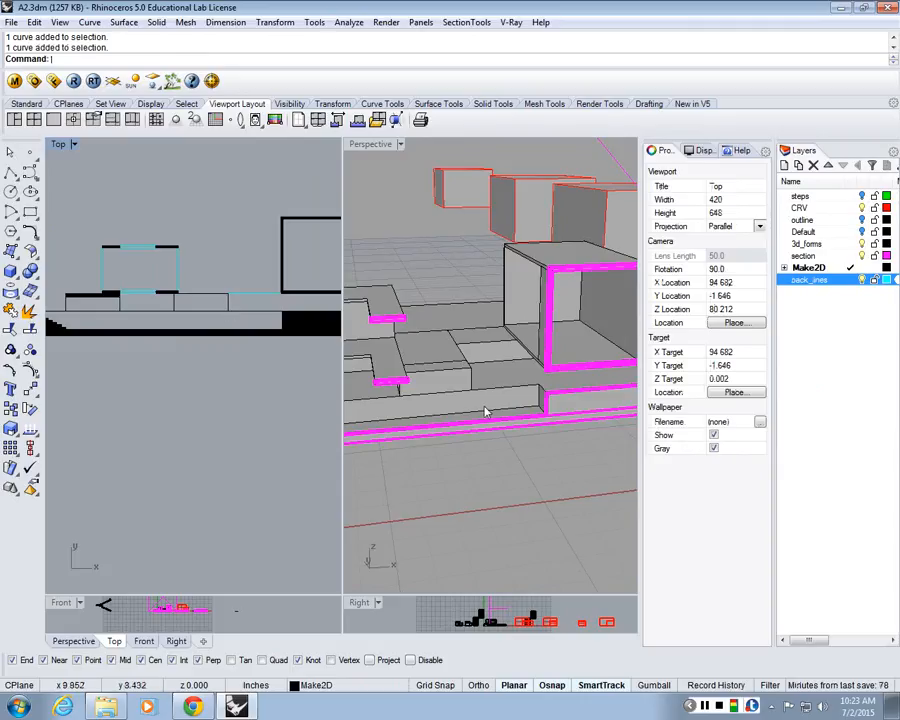
pyautogui.moveTo(474, 410); pyautogui.dragTo(460, 368, button='right')
pyautogui.scroll(5, 460, 368)
pyautogui.scroll(-8, 537, 372)
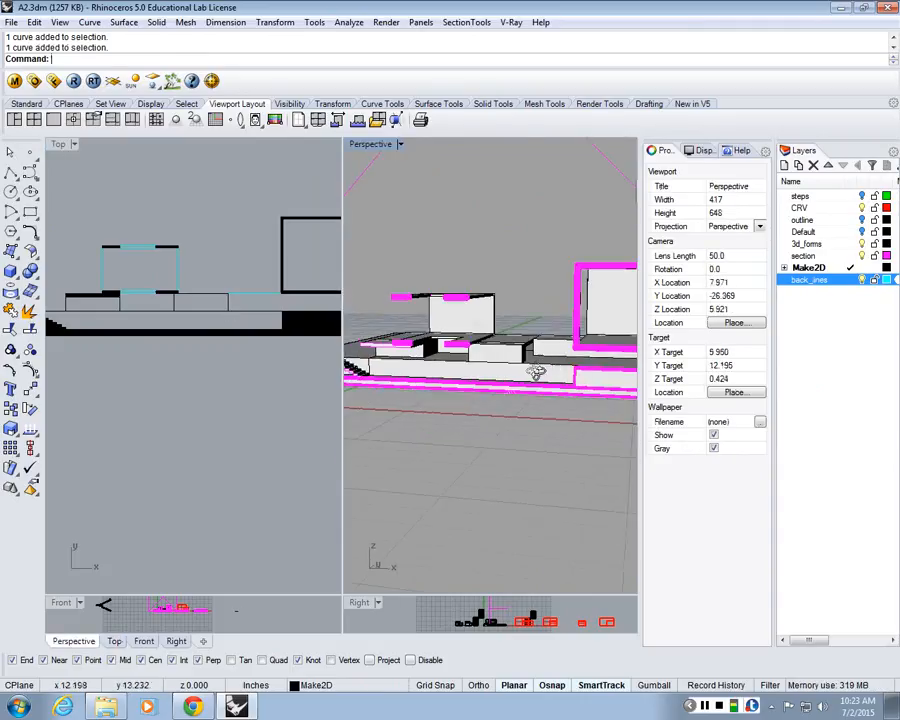
pyautogui.scroll(6, 514, 368)
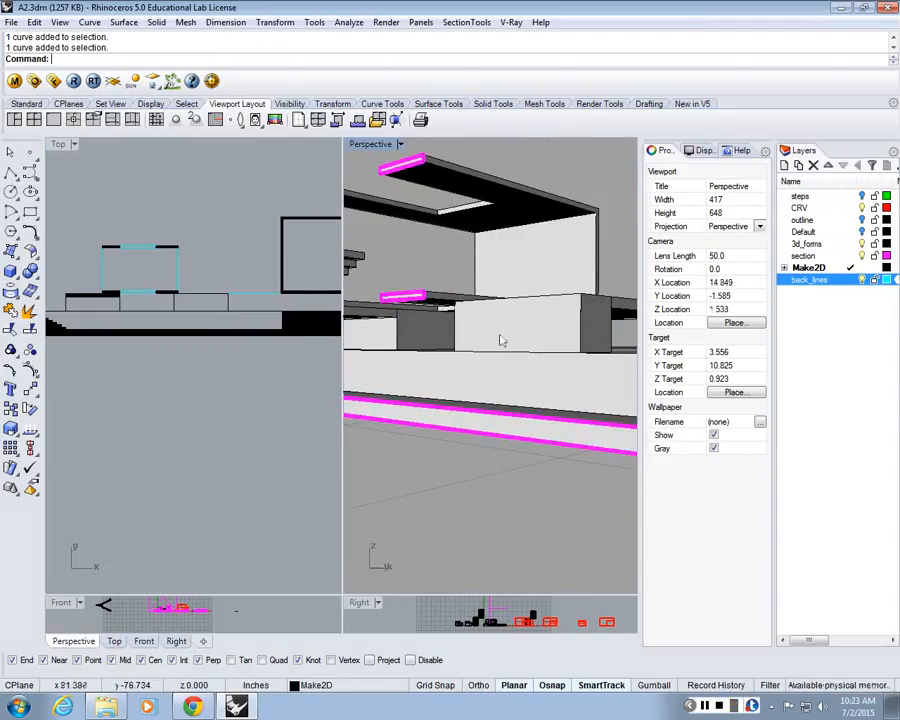
pyautogui.click(468, 325)
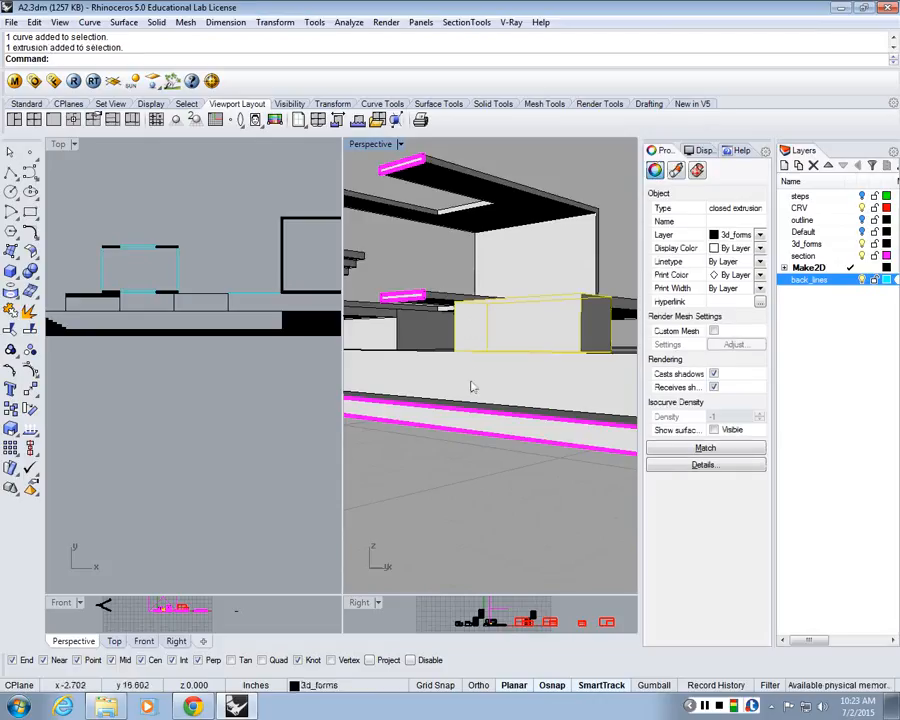
# Step: Trim away the base line segment between the two vertical edges of the low block beside the smaller box
pyautogui.click(165, 383)
pyautogui.scroll(3, 195, 320)
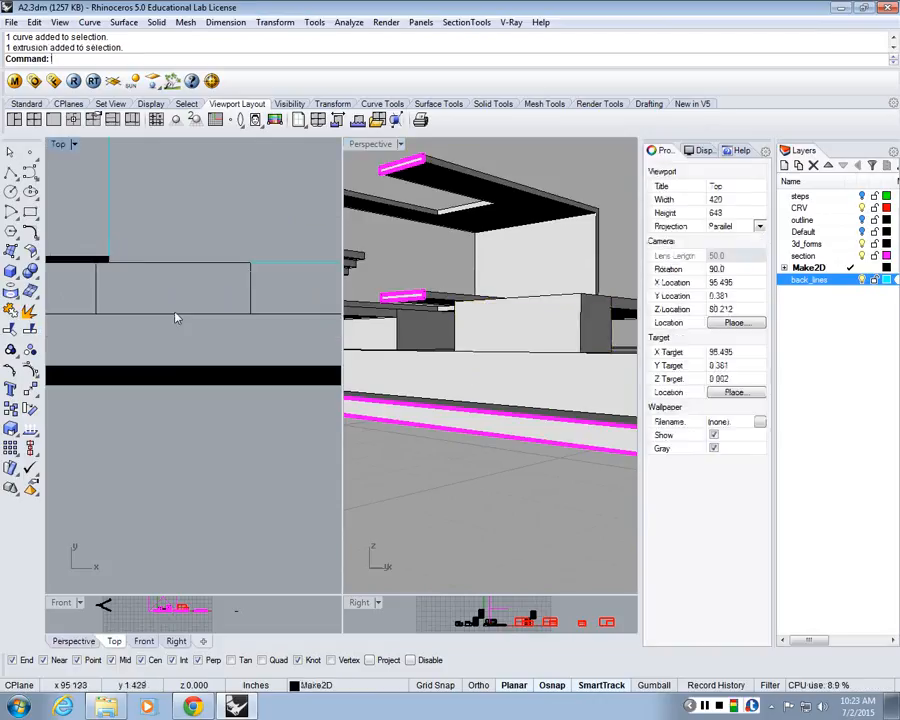
pyautogui.write('Trim')
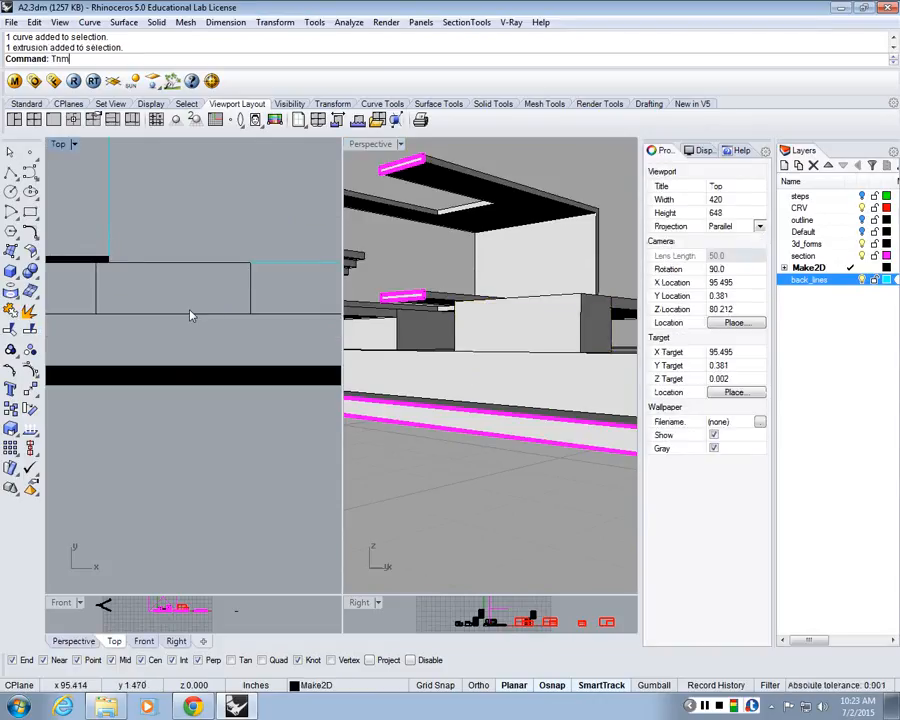
pyautogui.press('Return')
pyautogui.click(72, 312)
pyautogui.press('Return')
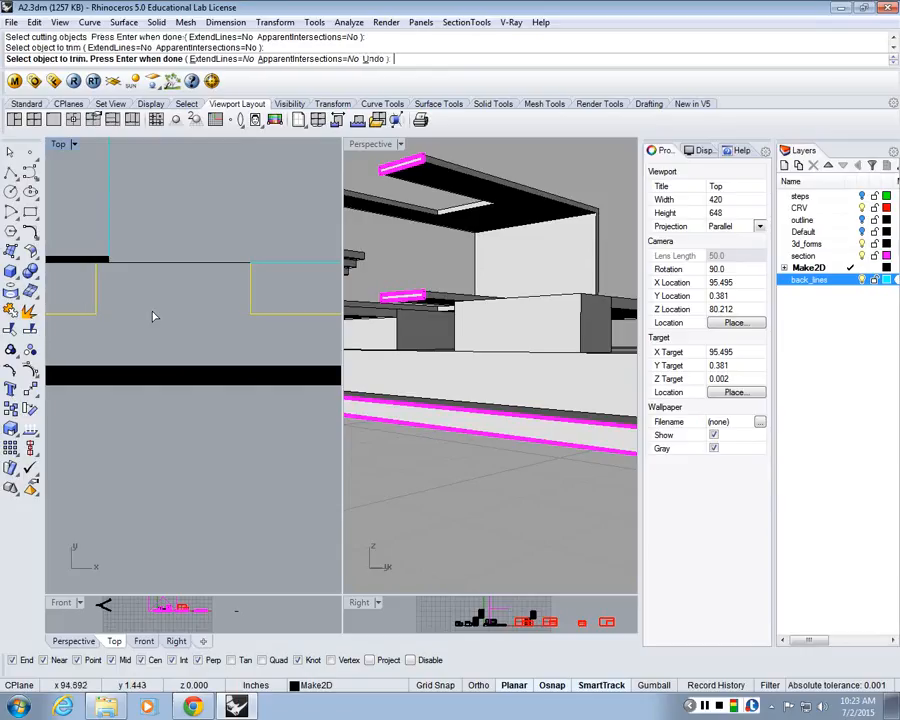
pyautogui.click(152, 312)
pyautogui.press('Return')
pyautogui.scroll(-2, 243, 364)
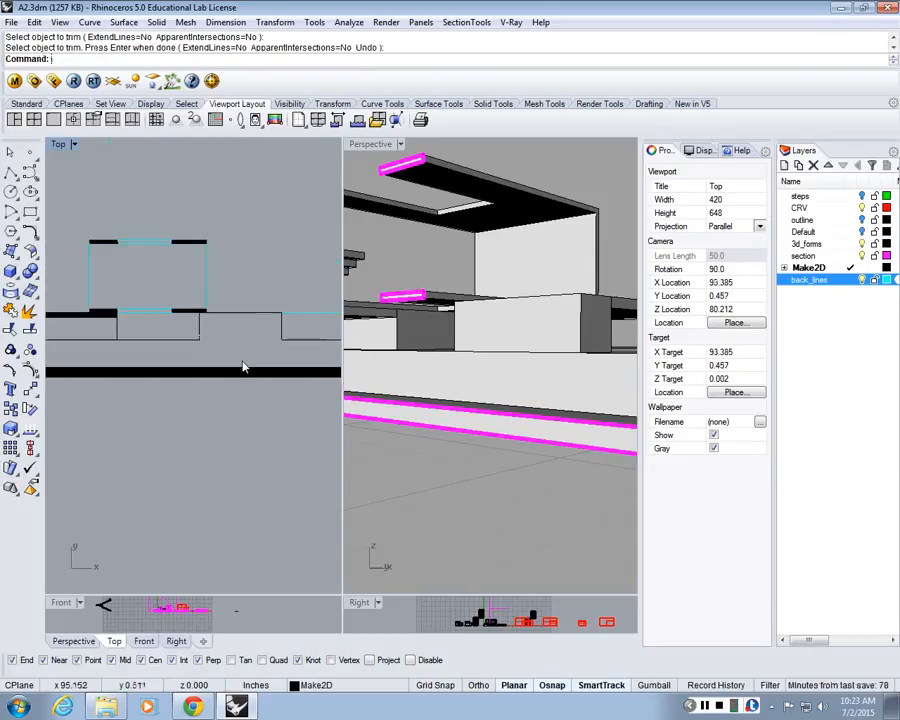
pyautogui.scroll(-2, 238, 351)
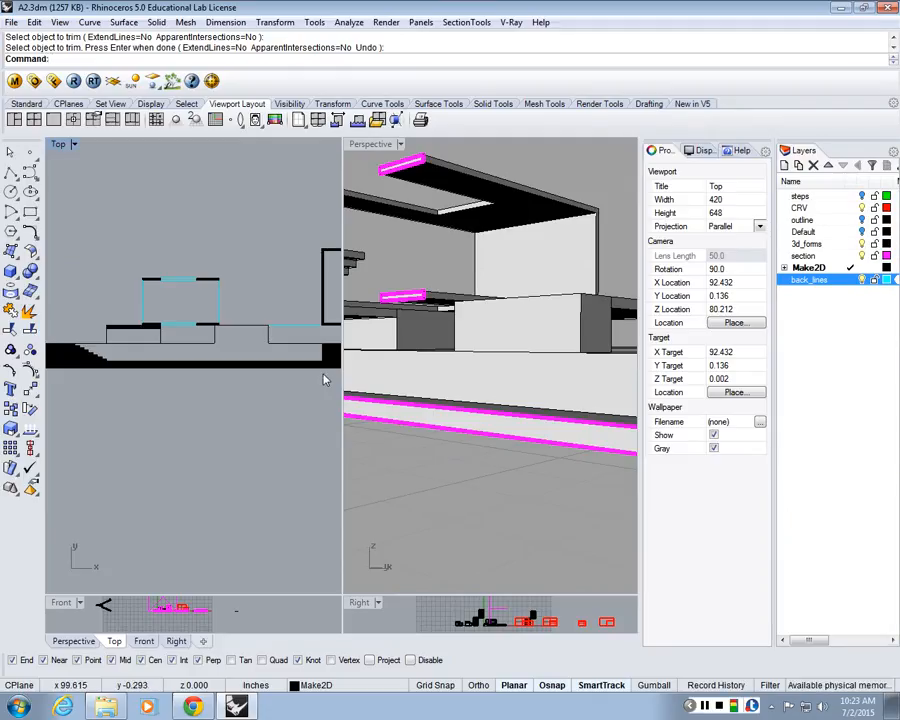
pyautogui.moveTo(136, 313); pyautogui.dragTo(183, 340, button='right')
pyautogui.scroll(6, 182, 339)
pyautogui.scroll(-2, 190, 350)
pyautogui.rightClick(207, 376)
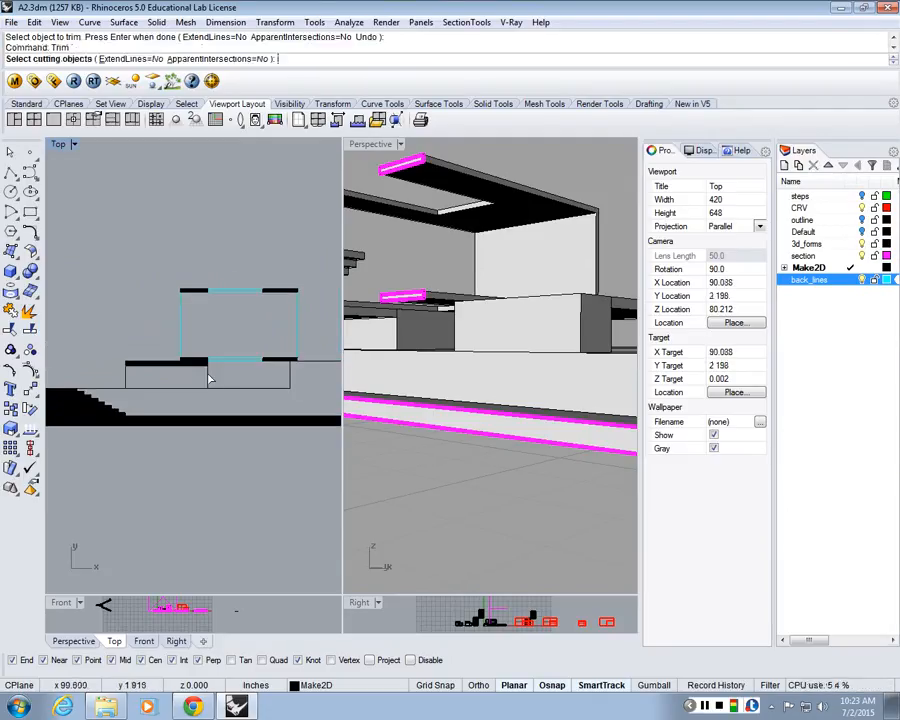
pyautogui.moveTo(213, 393); pyautogui.dragTo(90, 384)
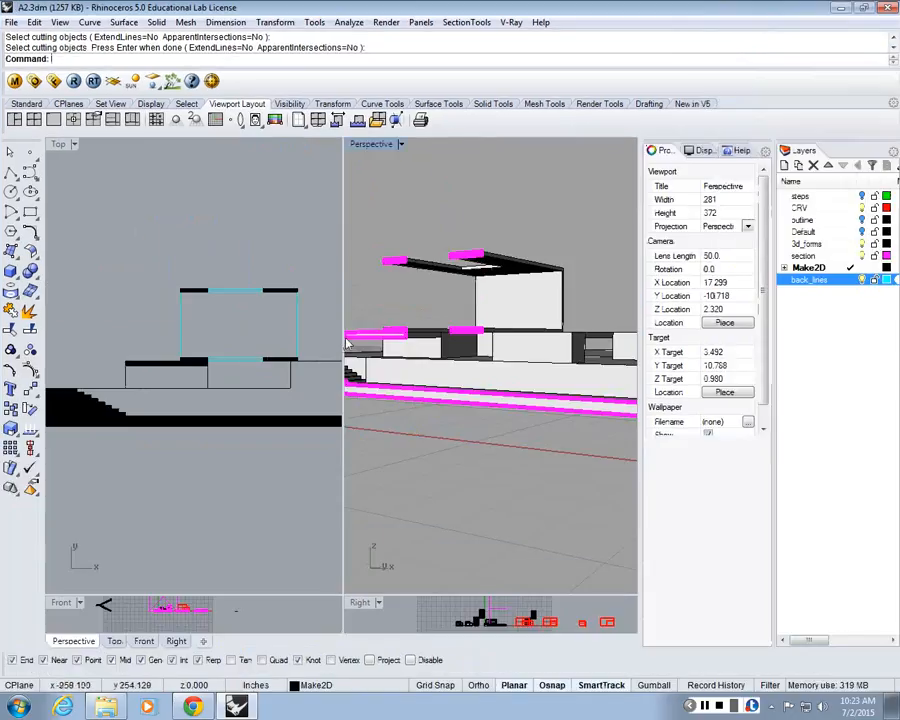
# Step: Save the file and check the layer of the slab opening lines on the smaller box
pyautogui.hotkey('ctrl', 's')
pyautogui.moveTo(252, 368); pyautogui.dragTo(175, 345, button='right')
pyautogui.scroll(-8, 105, 321)
pyautogui.scroll(6, 135, 287)
pyautogui.moveTo(124, 296); pyautogui.dragTo(116, 391)
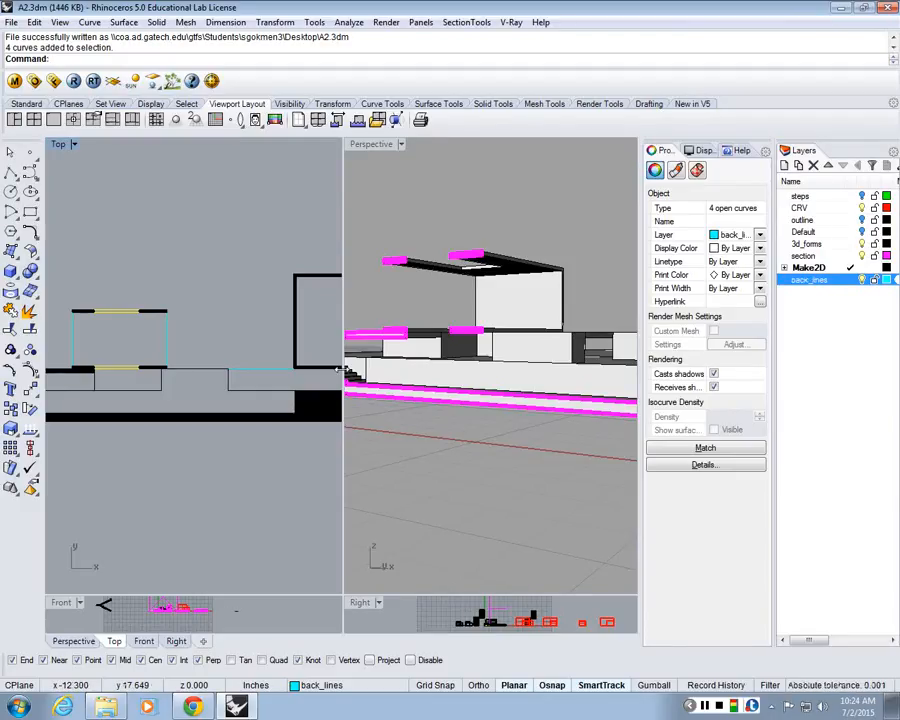
pyautogui.click(266, 438)
# Step: Review the whole section drawing against the low block between the two boxes in the perspective model
pyautogui.scroll(-6, 266, 438)
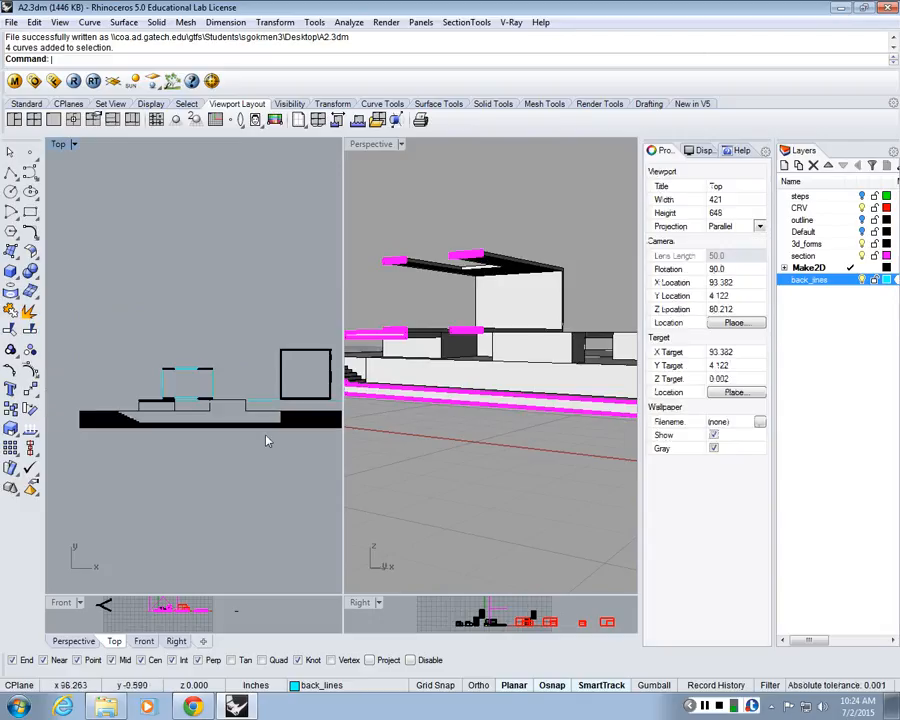
pyautogui.moveTo(266, 438); pyautogui.dragTo(236, 428, button='right')
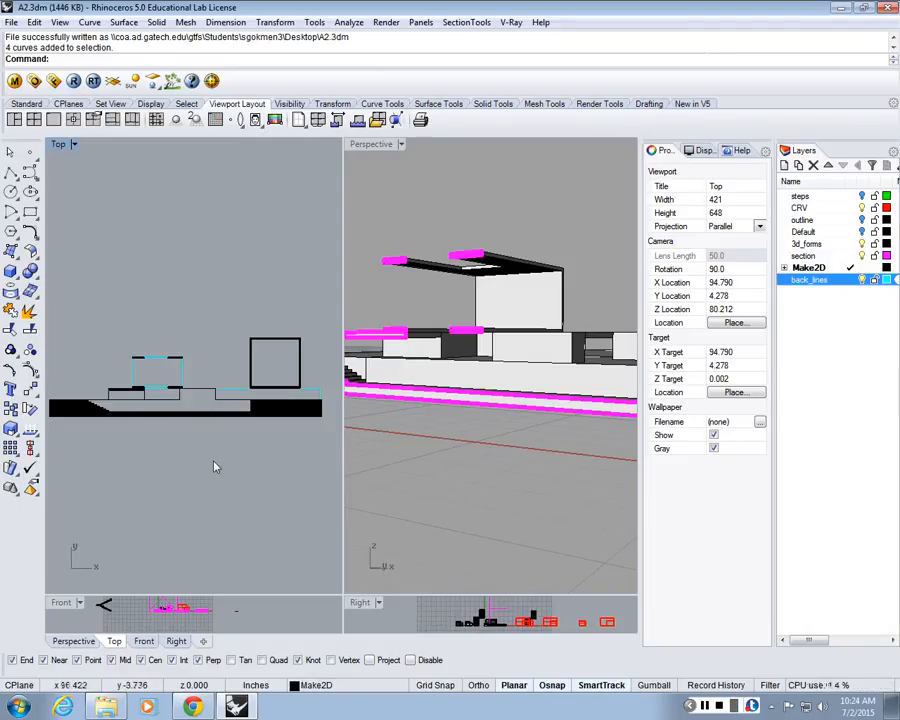
pyautogui.moveTo(214, 467); pyautogui.dragTo(221, 468, button='right')
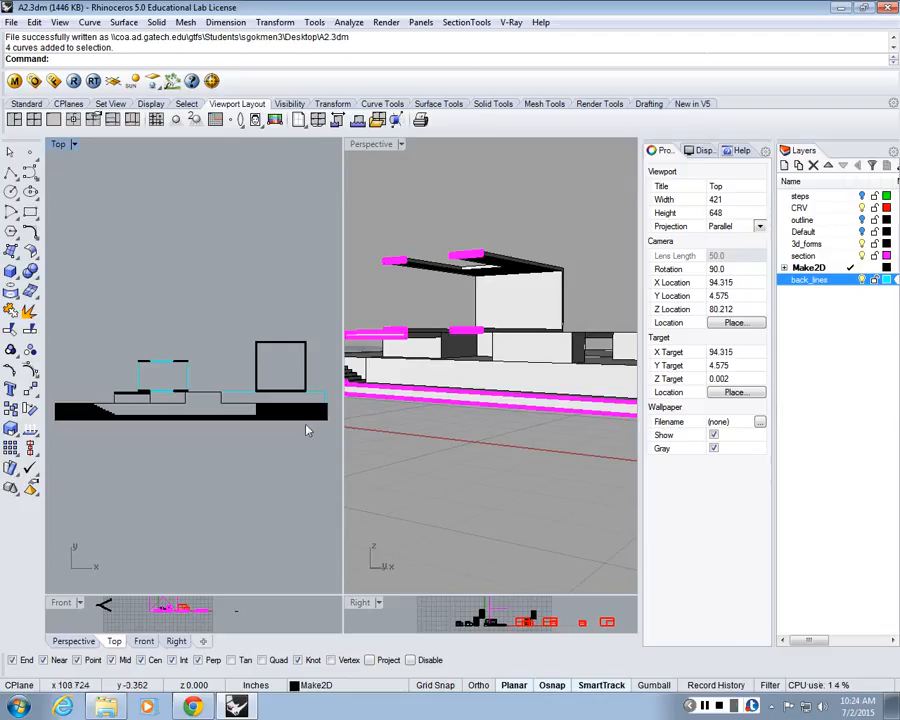
pyautogui.moveTo(528, 346); pyautogui.dragTo(506, 351, button='right')
pyautogui.scroll(-4, 506, 351)
pyautogui.scroll(4, 506, 351)
pyautogui.click(506, 351)
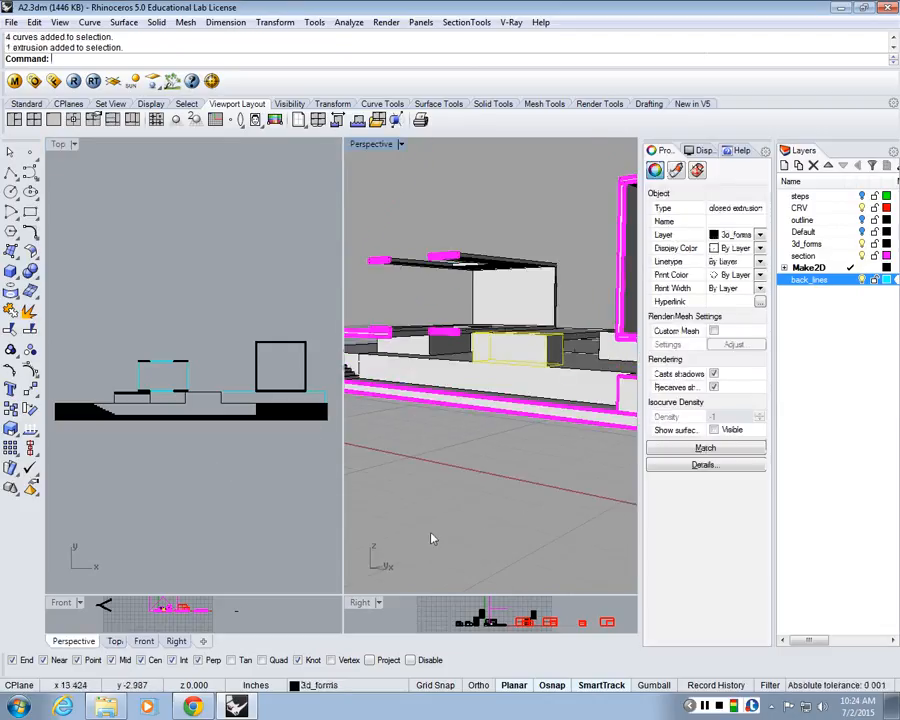
pyautogui.click(432, 538)
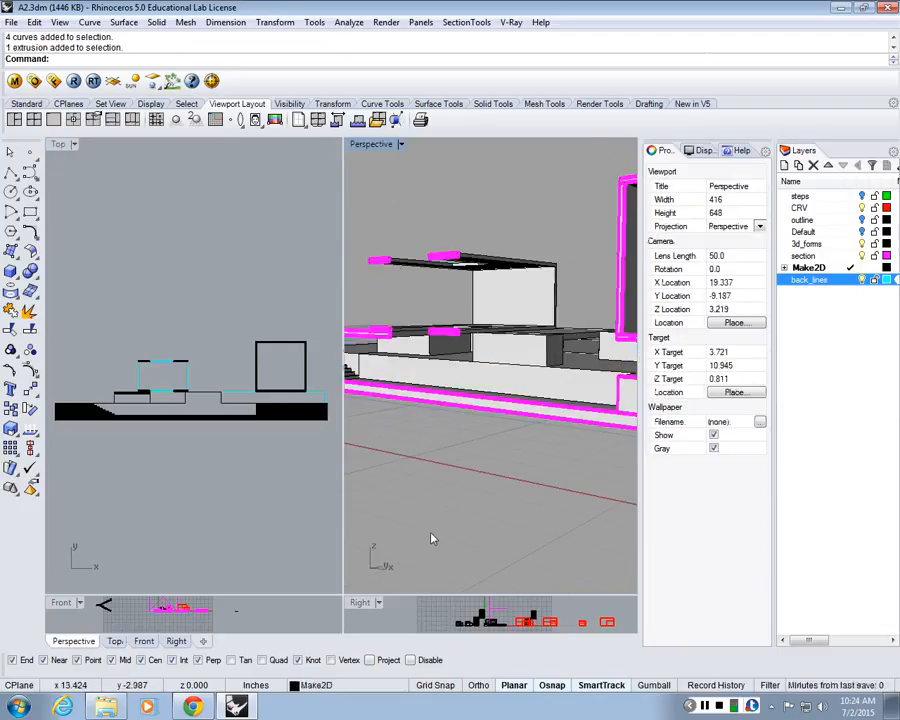
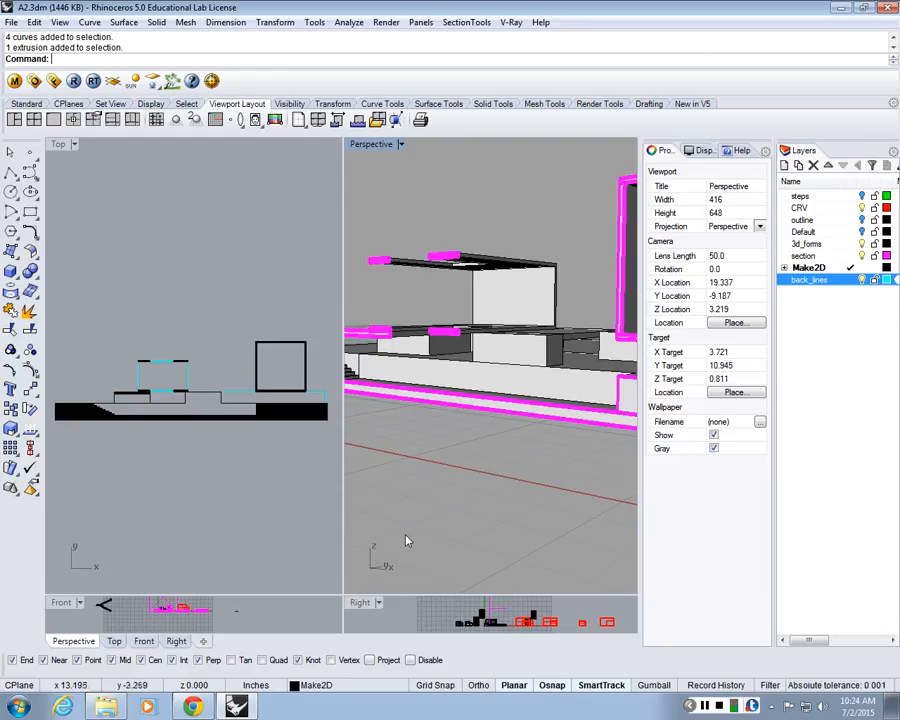
# Step: Maximize the Top viewport and inspect the complete section drawing
pyautogui.click(80, 204)
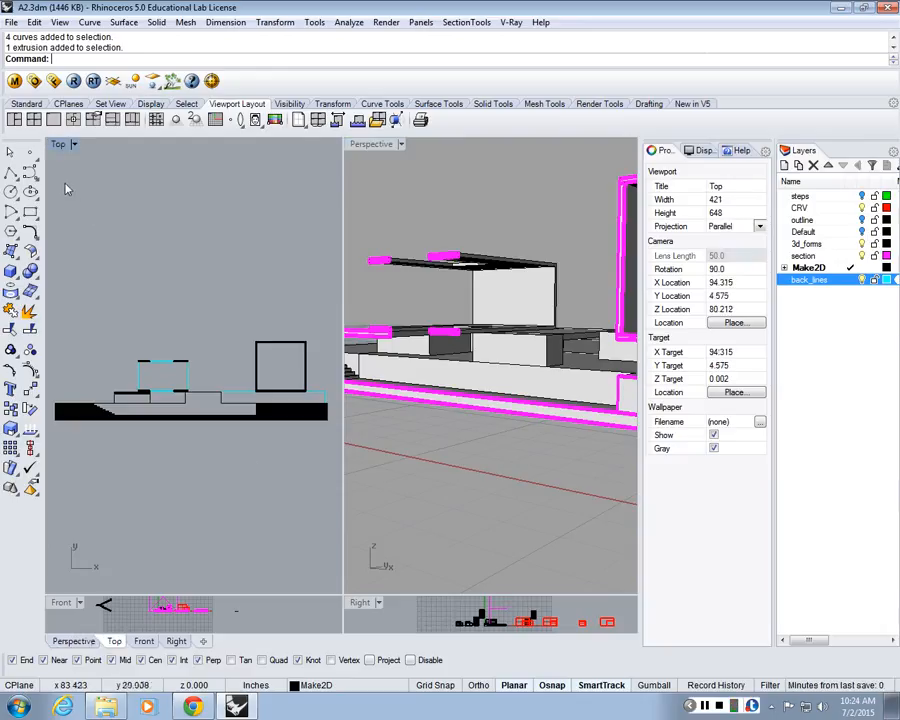
pyautogui.doubleClick(58, 144)
pyautogui.moveTo(362, 322); pyautogui.dragTo(392, 274, button='right')
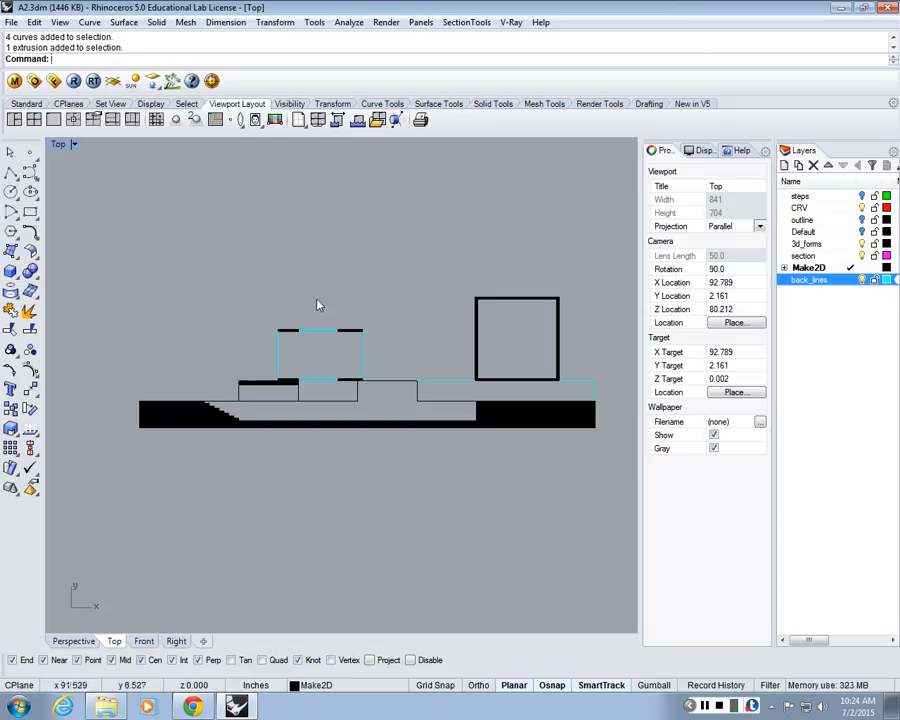
pyautogui.scroll(3, 356, 303)
pyautogui.scroll(-3, 420, 335)
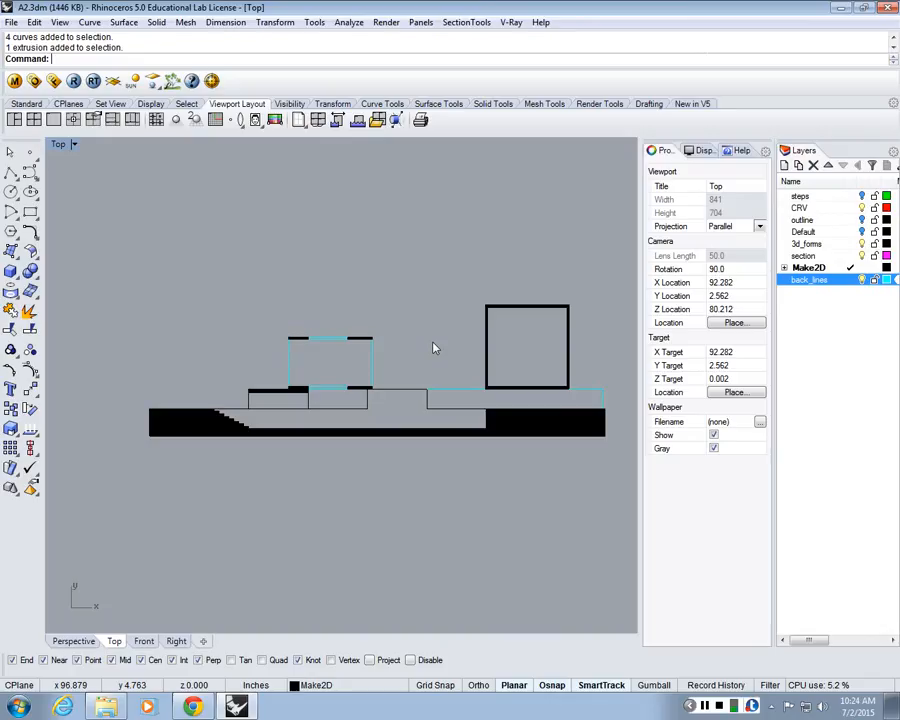
pyautogui.scroll(2, 386, 352)
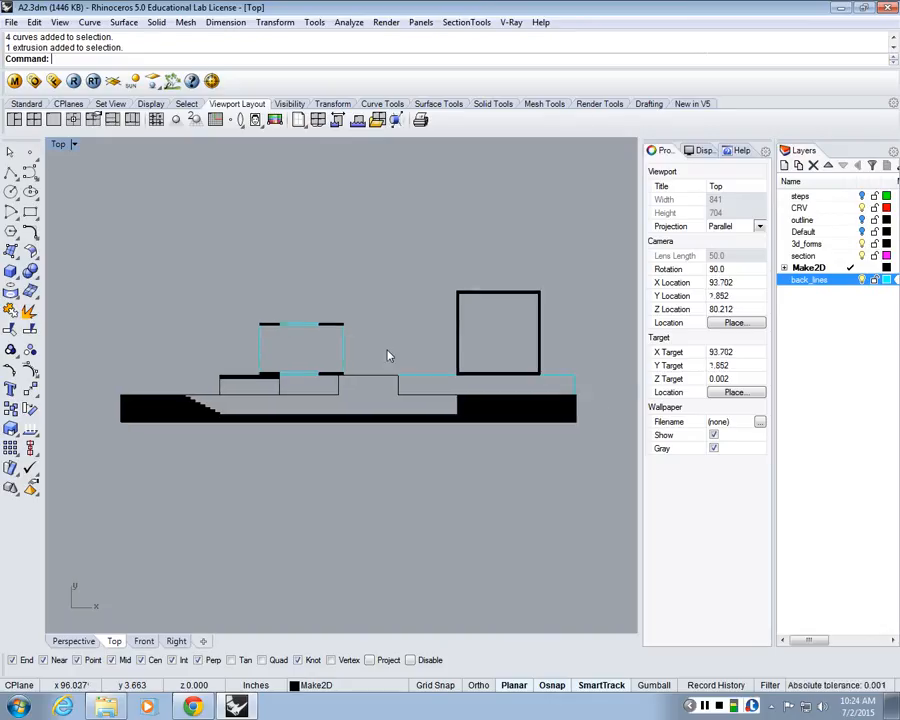
pyautogui.scroll(-4, 410, 375)
# Step: Create a new layer named hatch, colour it green and make it the current layer
pyautogui.click(347, 357)
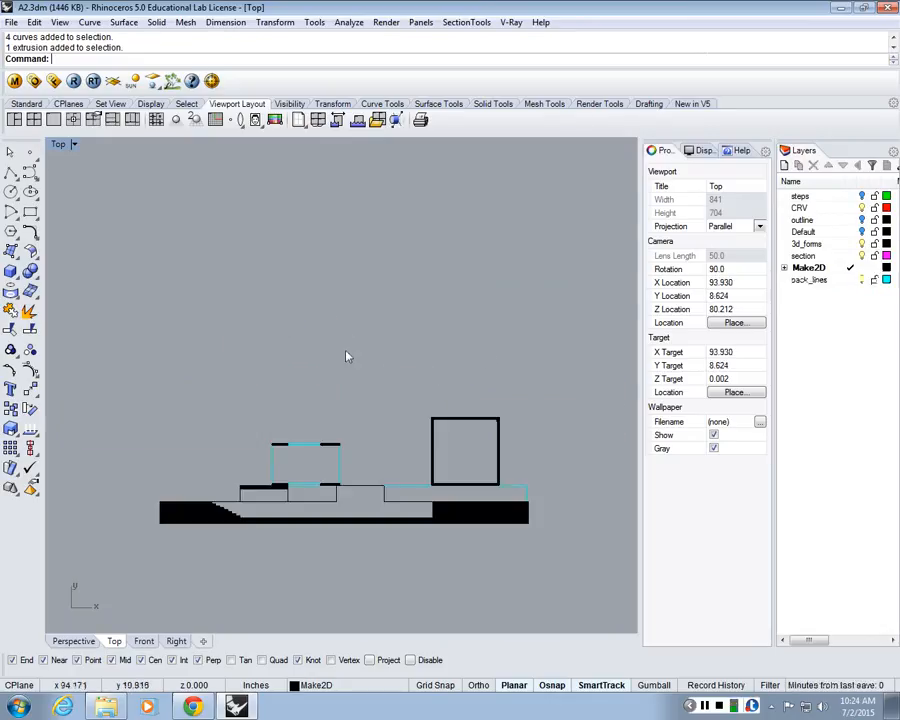
pyautogui.moveTo(362, 346); pyautogui.dragTo(336, 293, button='right')
pyautogui.click(785, 165)
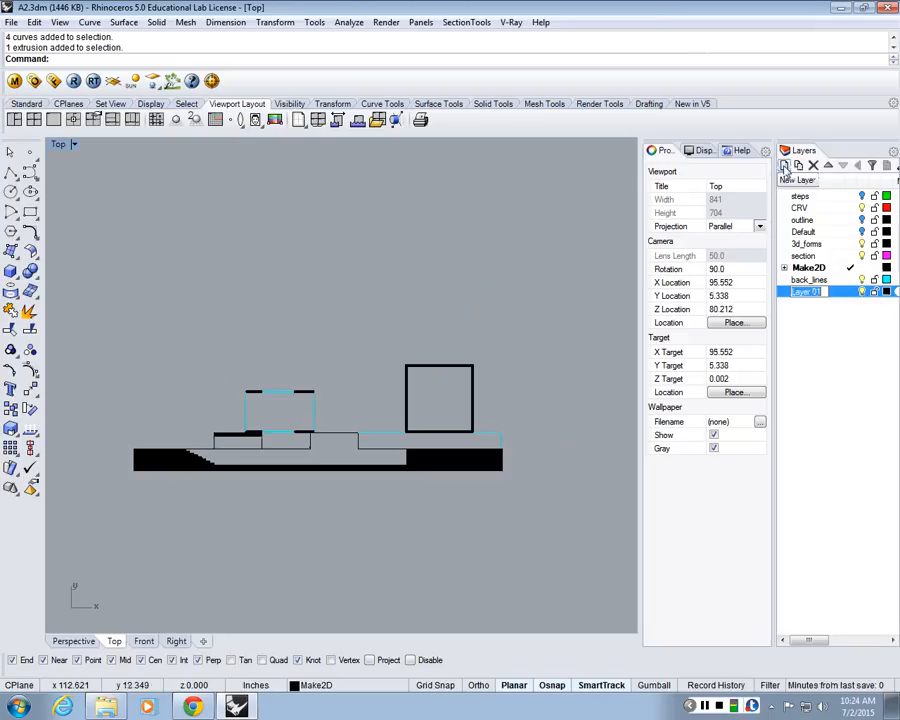
pyautogui.write('hatch')
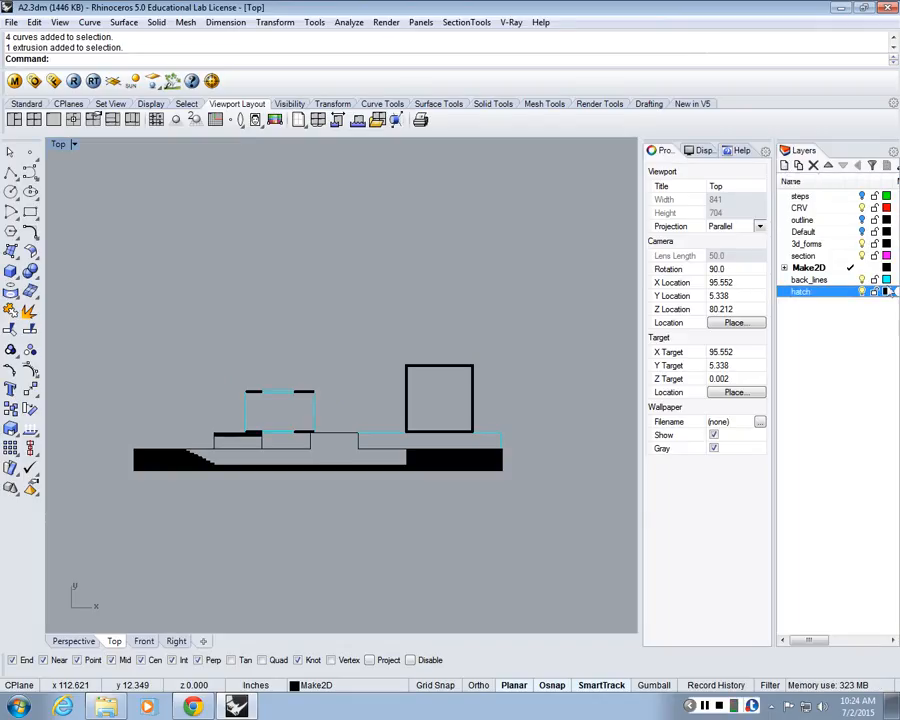
pyautogui.click(887, 291)
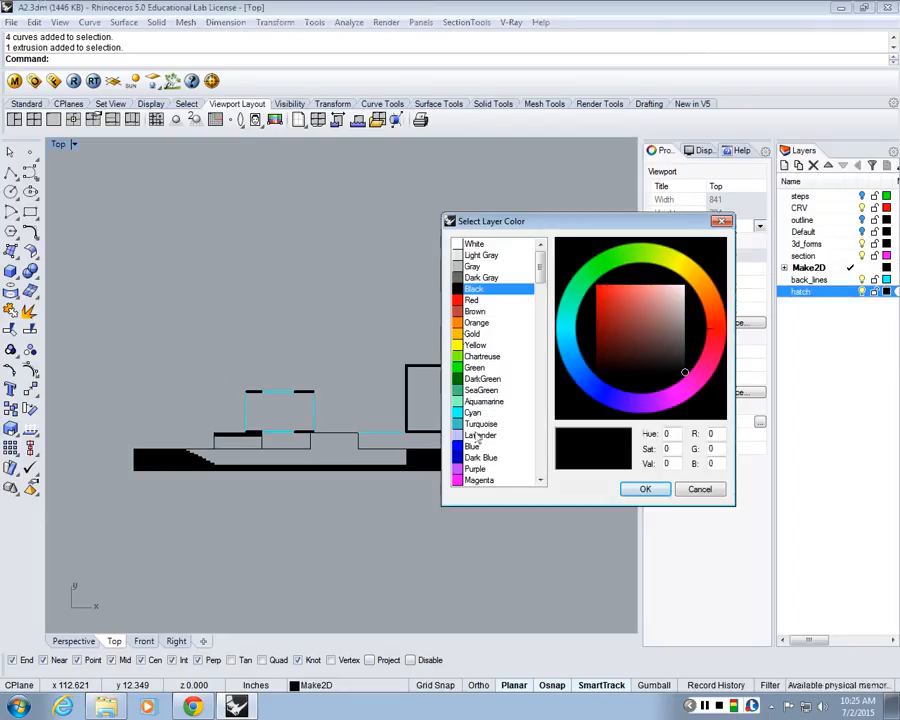
pyautogui.click(476, 367)
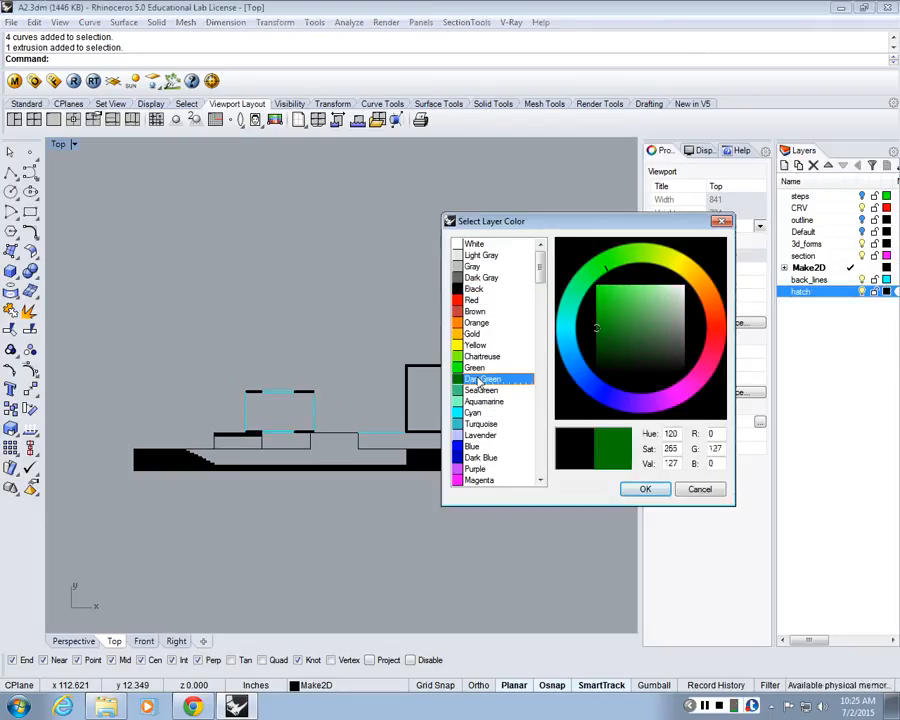
pyautogui.click(648, 488)
pyautogui.doubleClick(826, 293)
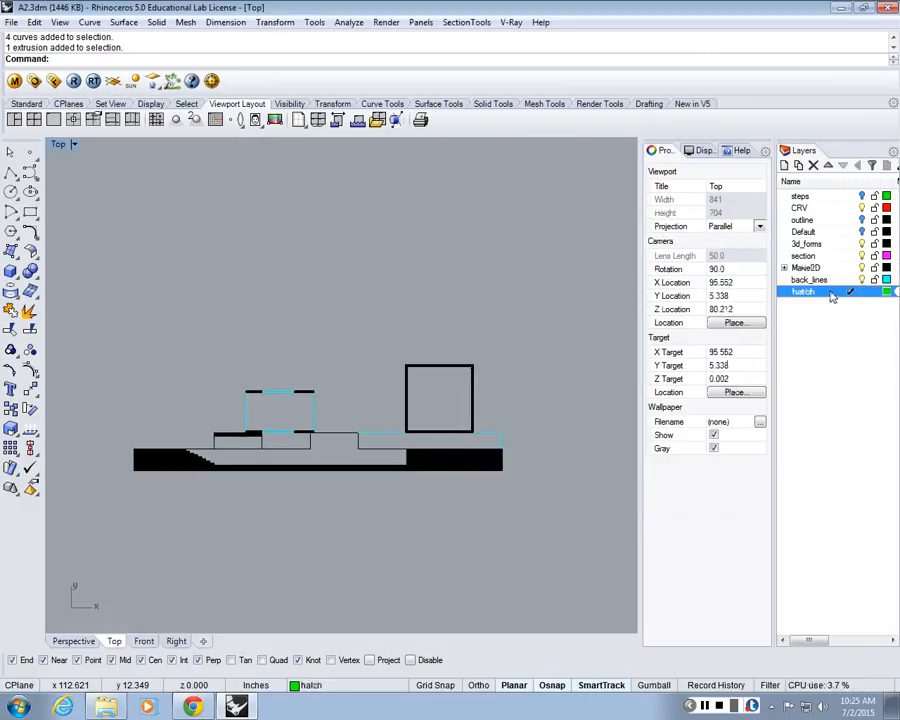
# Step: Draw a rectangle along the inner edges of the larger box, between opposite inside corners
pyautogui.scroll(3, 456, 420)
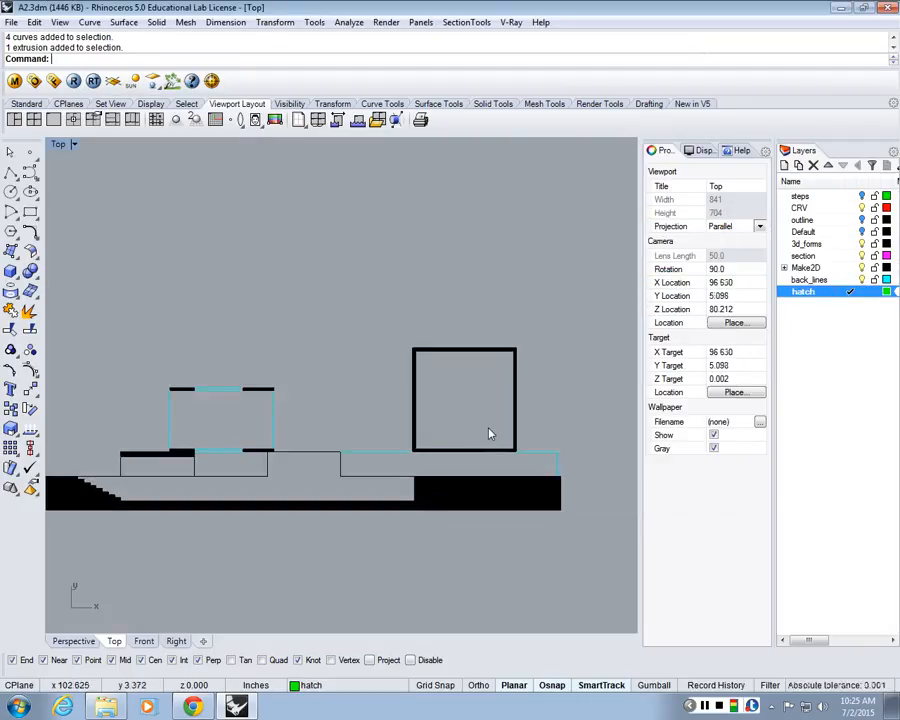
pyautogui.moveTo(240, 415); pyautogui.dragTo(266, 420, button='right')
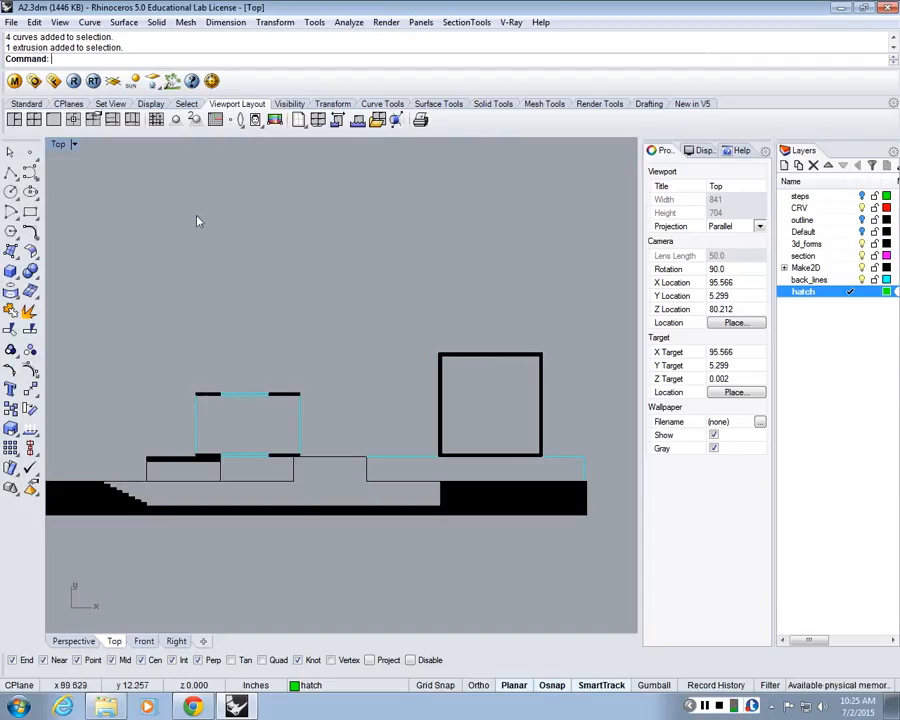
pyautogui.click(30, 212)
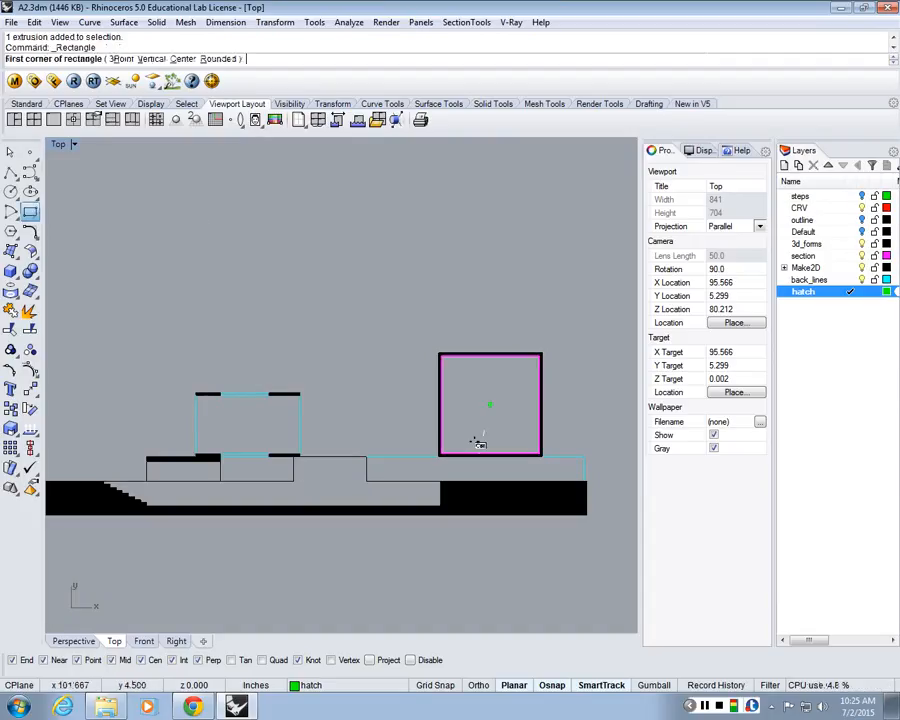
pyautogui.click(442, 453)
pyautogui.click(539, 357)
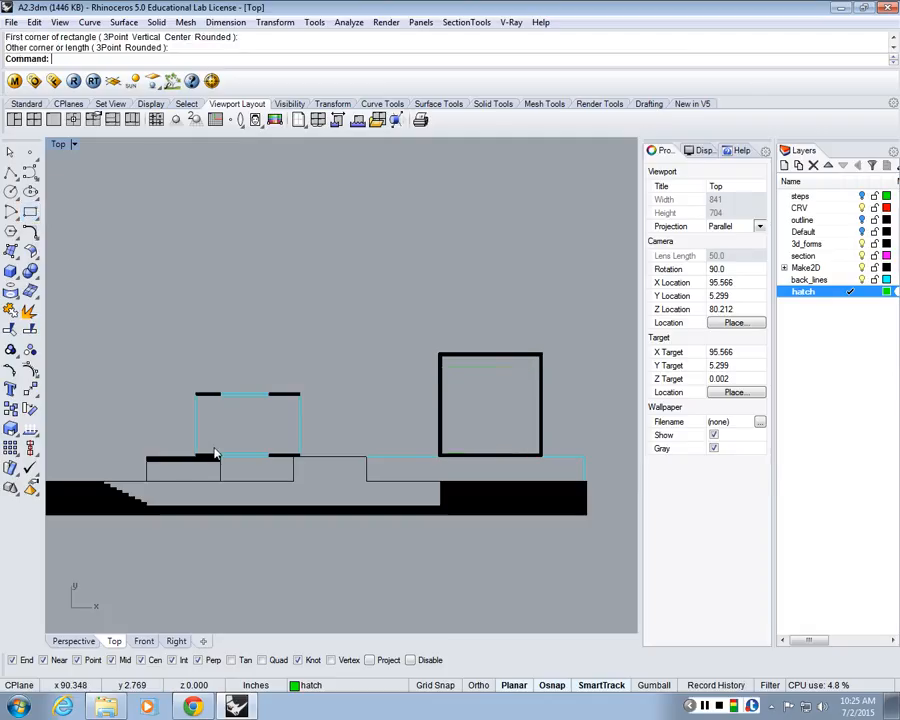
# Step: Draw a rectangle filling the interior of the smaller box between its floor and roof slabs
pyautogui.rightClick(208, 444)
pyautogui.scroll(3, 198, 454)
pyautogui.click(195, 460)
pyautogui.click(362, 345)
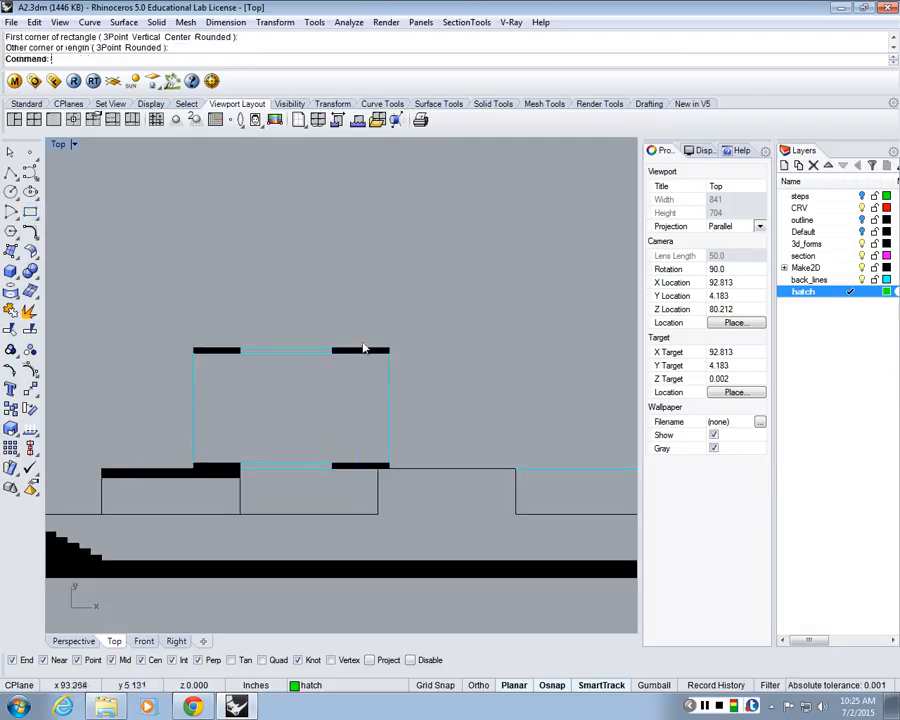
# Step: Trace a polyline from the pit floor's corner up its wall, around the low block and along the ground line to the stair top
pyautogui.scroll(-1, 362, 346)
pyautogui.scroll(-1, 362, 346)
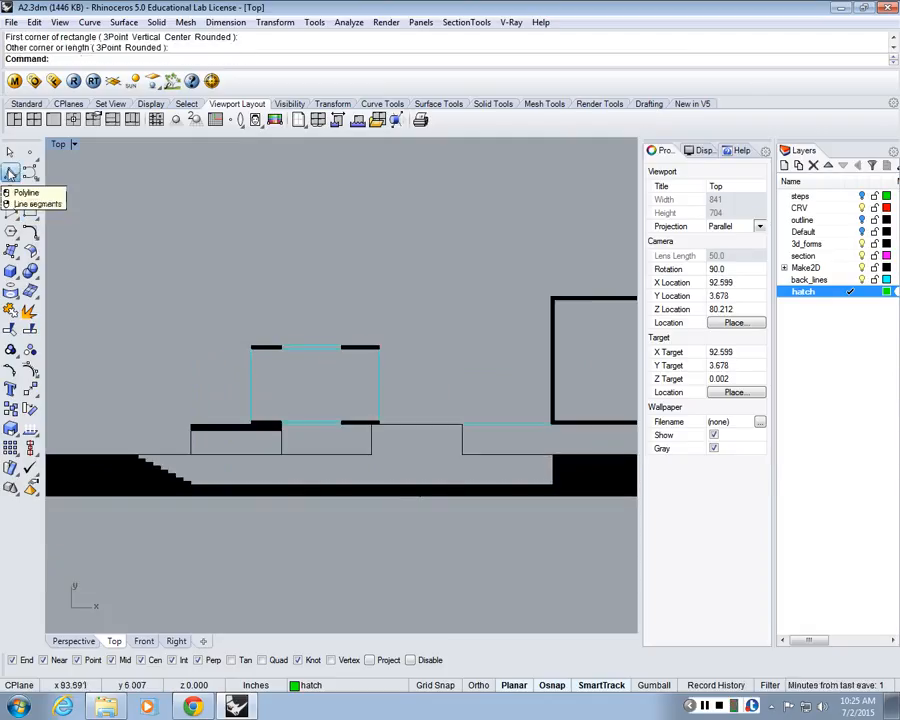
pyautogui.click(10, 173)
pyautogui.click(552, 484)
pyautogui.click(552, 456)
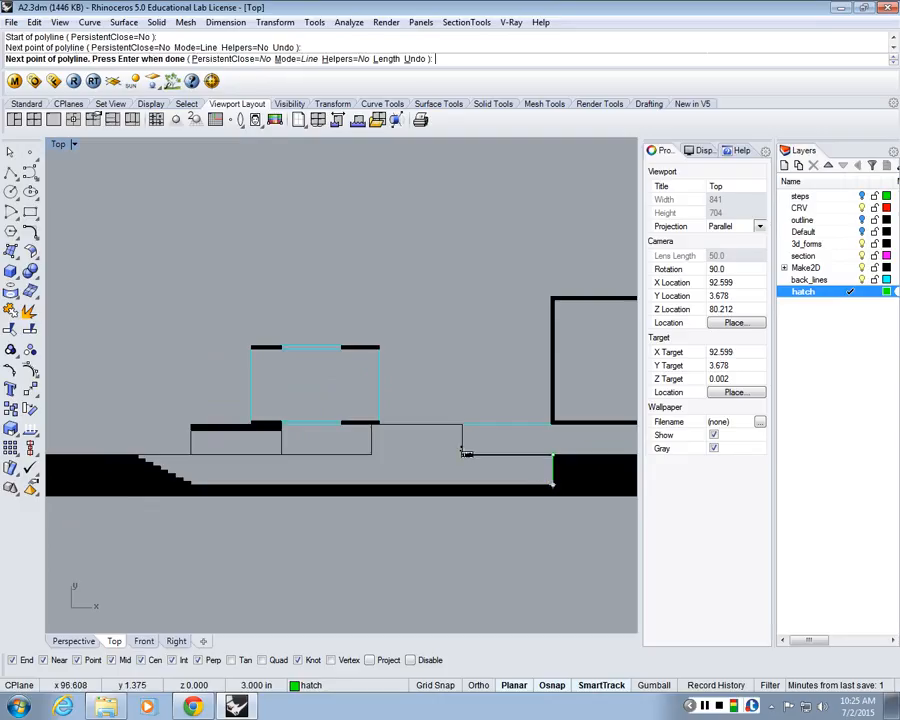
pyautogui.click(462, 456)
pyautogui.click(462, 425)
pyautogui.click(372, 425)
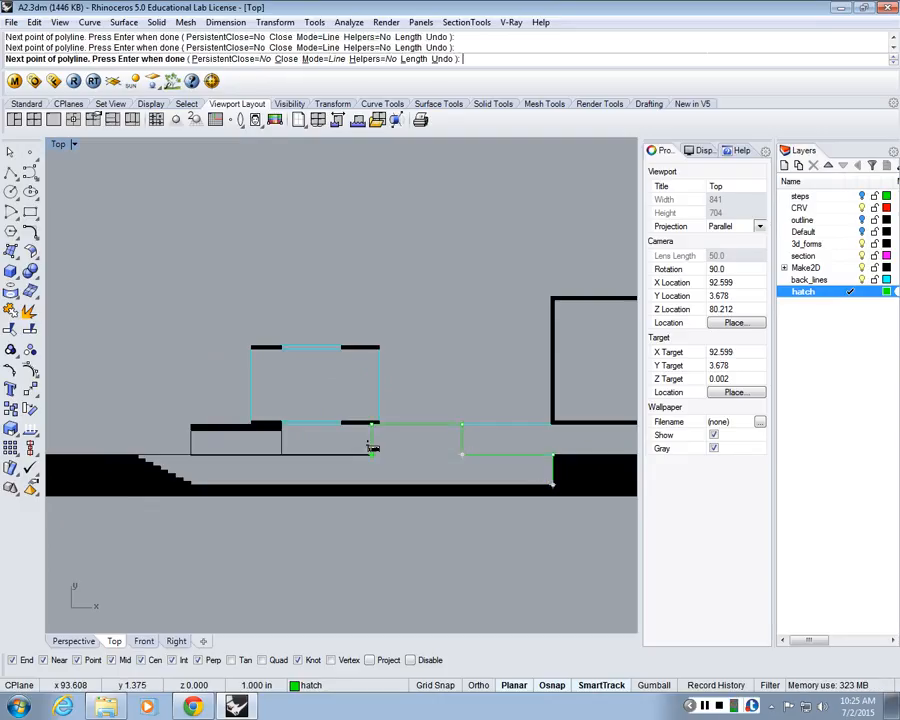
pyautogui.scroll(5, 138, 456)
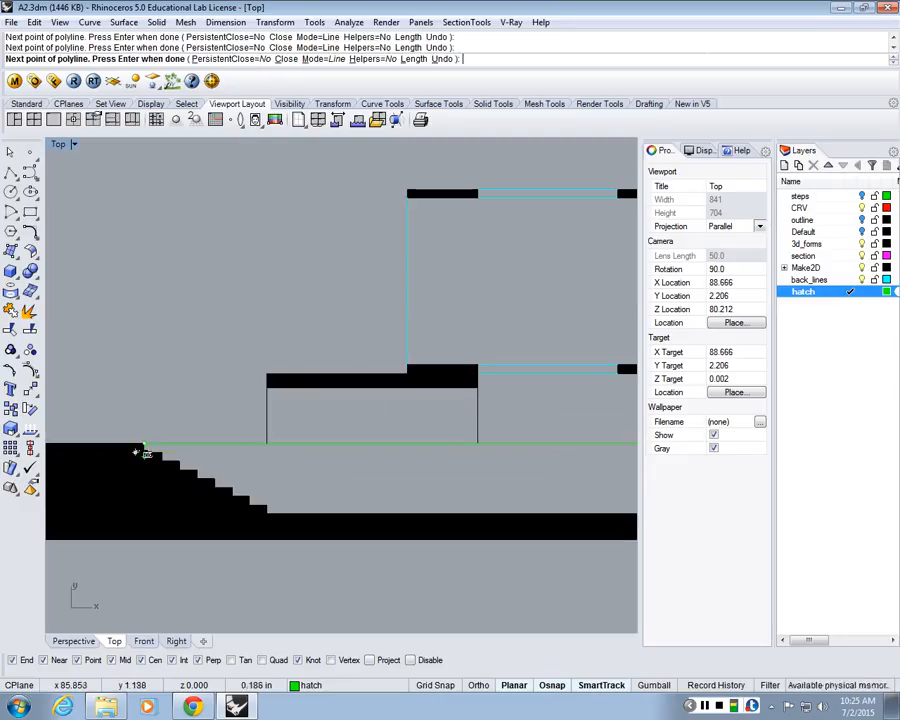
# Step: Continue the polyline down every tread and riser of the stair to the pit floor and close the outline
pyautogui.click(162, 461)
pyautogui.click(180, 461)
pyautogui.click(180, 470)
pyautogui.click(197, 470)
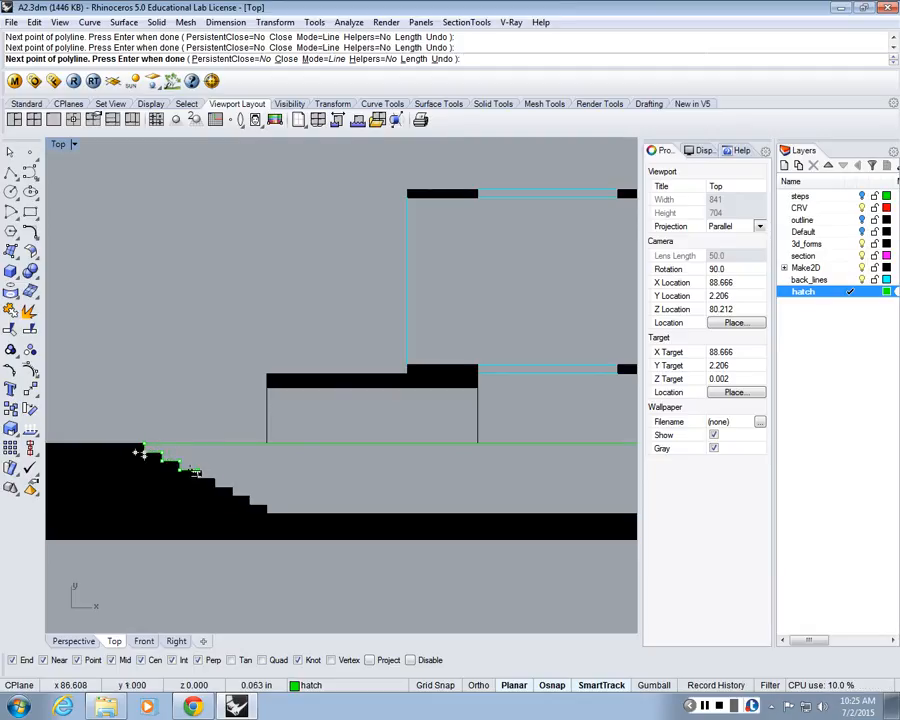
pyautogui.scroll(6, 198, 473)
pyautogui.click(258, 480)
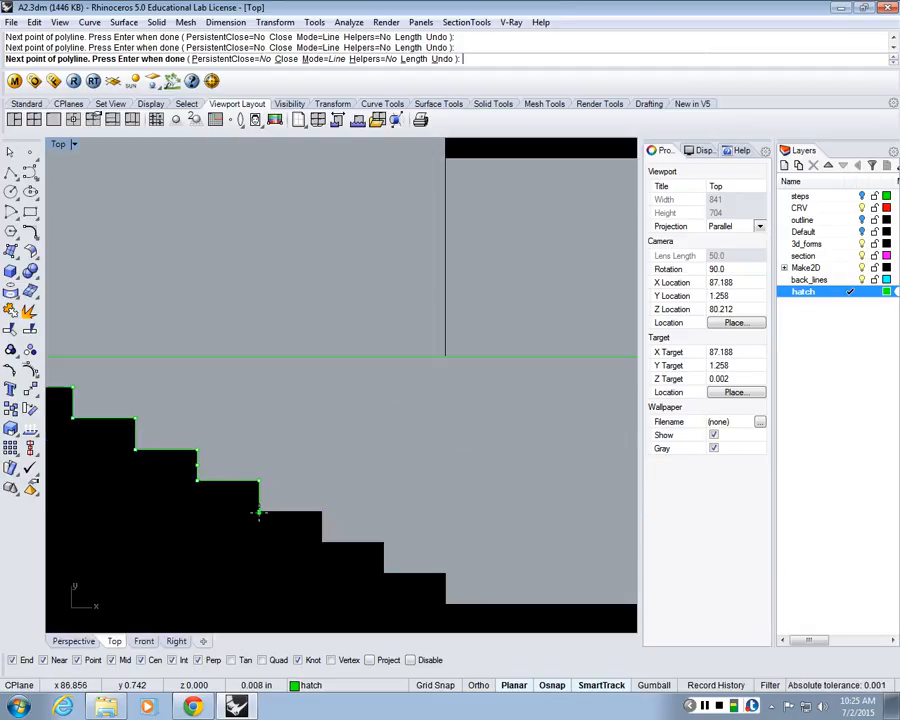
pyautogui.click(258, 512)
pyautogui.click(321, 512)
pyautogui.click(321, 541)
pyautogui.click(383, 541)
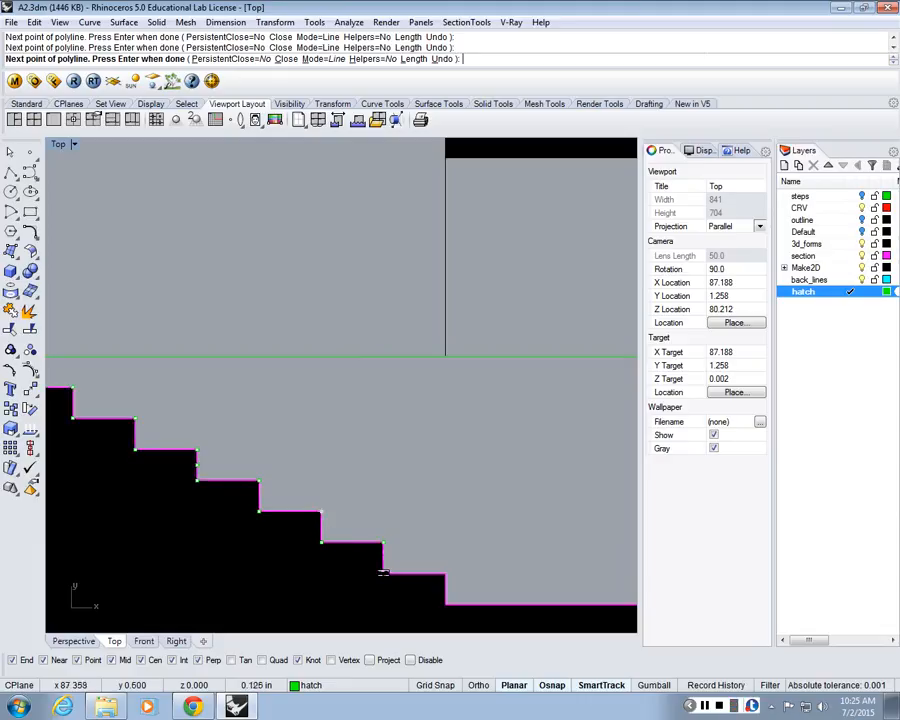
pyautogui.click(383, 573)
pyautogui.click(446, 573)
pyautogui.scroll(-3, 447, 573)
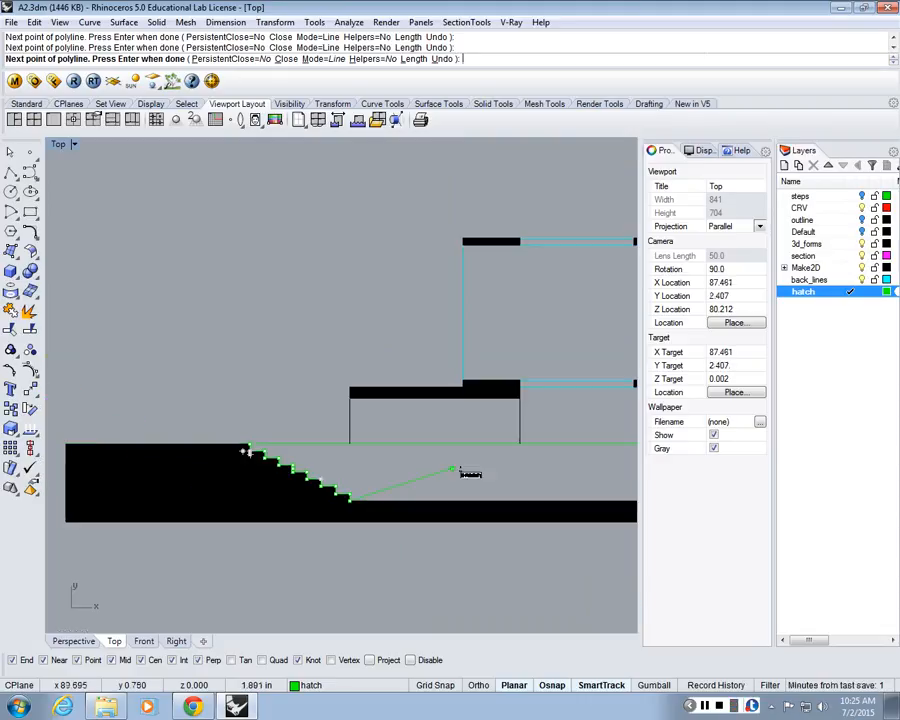
pyautogui.scroll(-2, 440, 480)
pyautogui.write('c')
pyautogui.press('Return')
pyautogui.moveTo(486, 486); pyautogui.dragTo(444, 478, button='right')
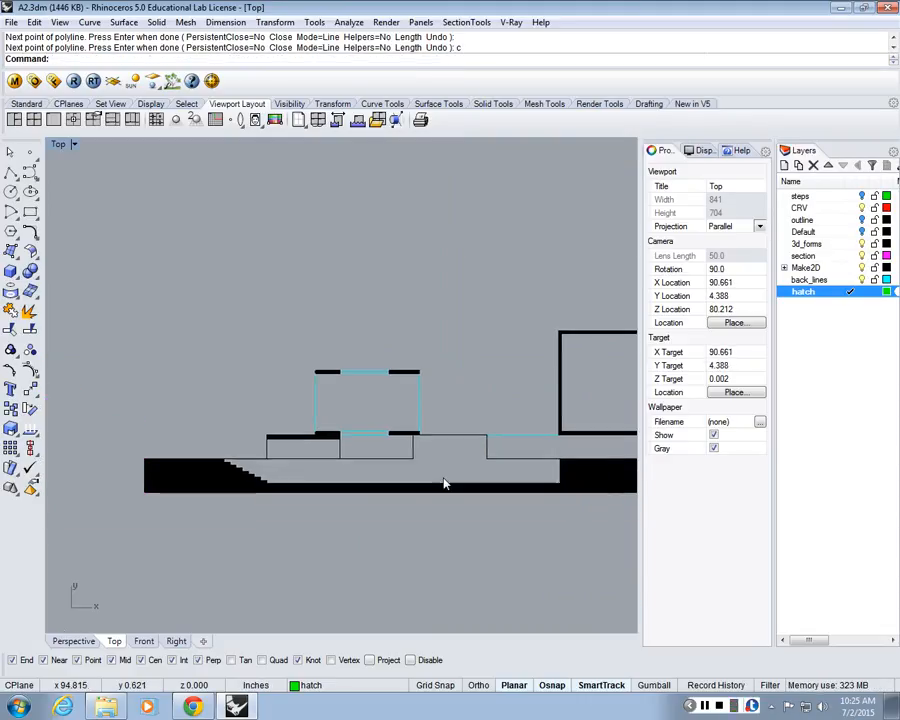
# Step: Start a hatch on the closed green outline of the lower stepped base, using the Hatch1 pattern
pyautogui.write('Hat')
pyautogui.press('Return')
pyautogui.scroll(1, 588, 463)
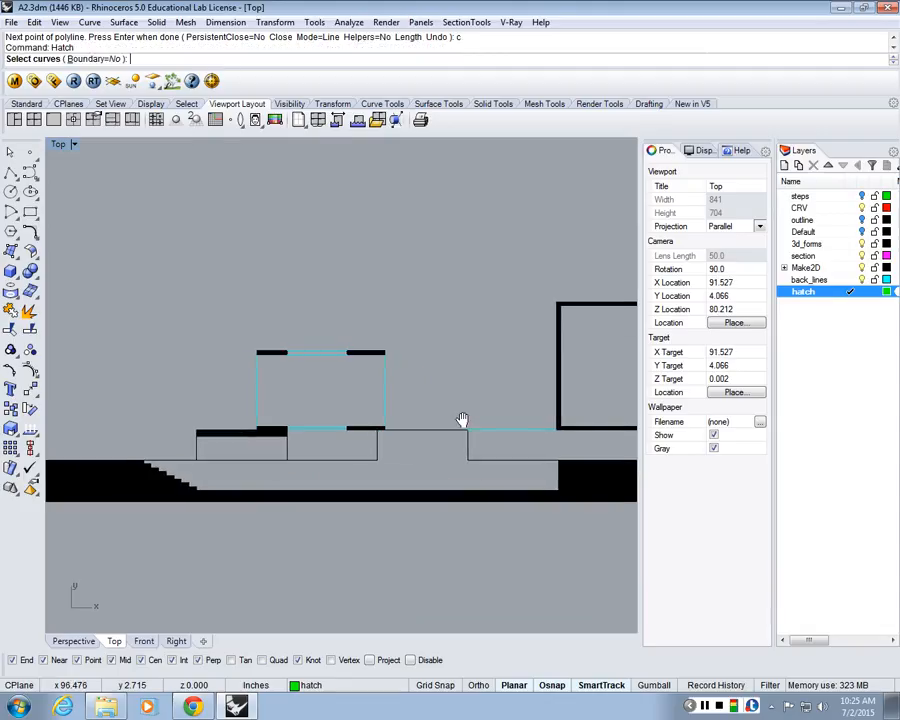
pyautogui.click(484, 462)
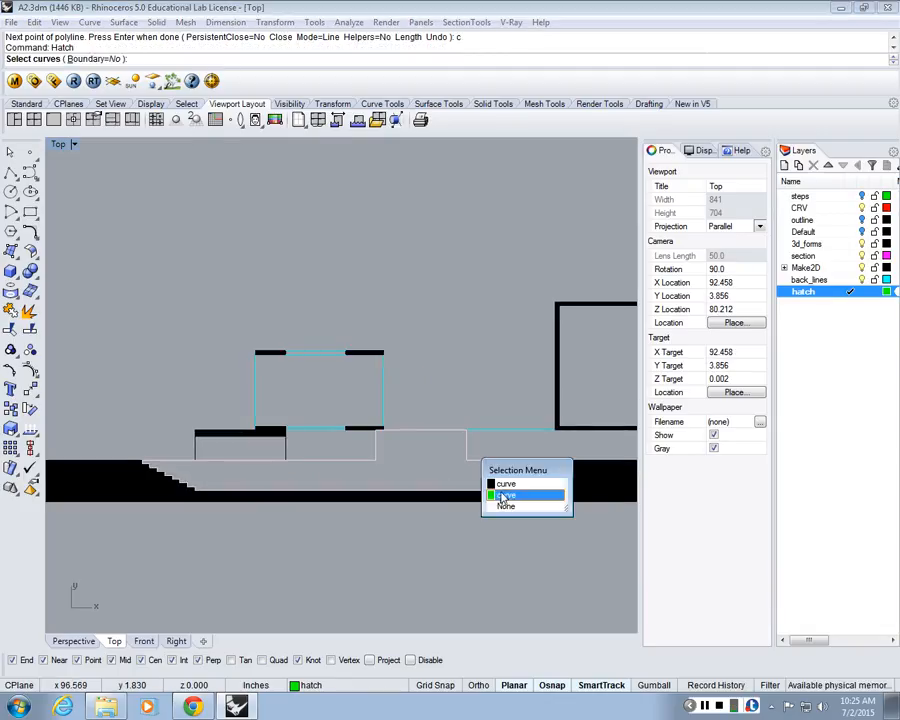
pyautogui.click(503, 496)
pyautogui.press('Return')
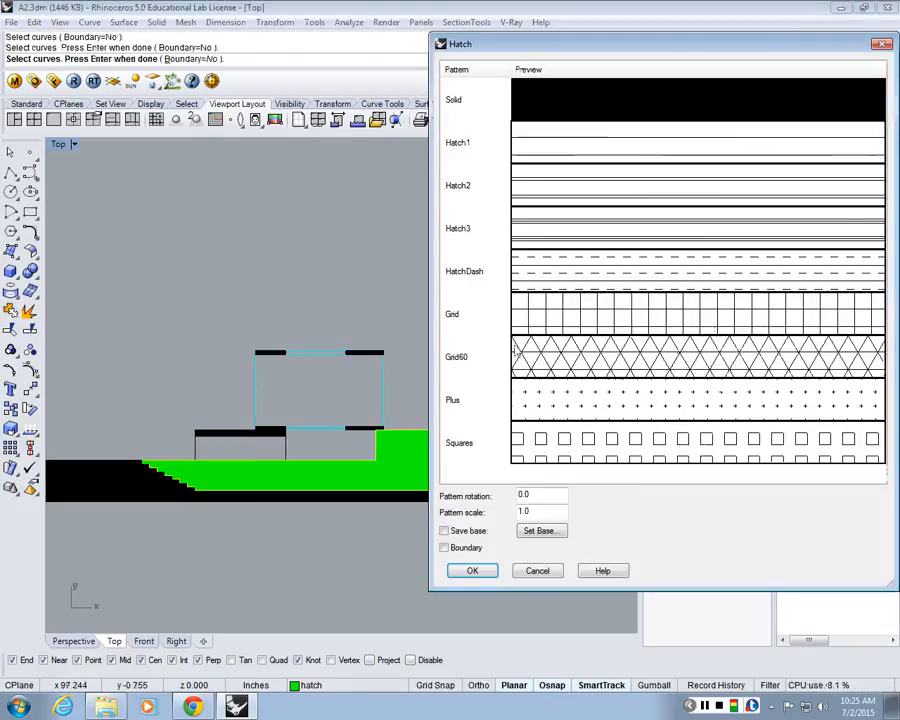
pyautogui.click(568, 154)
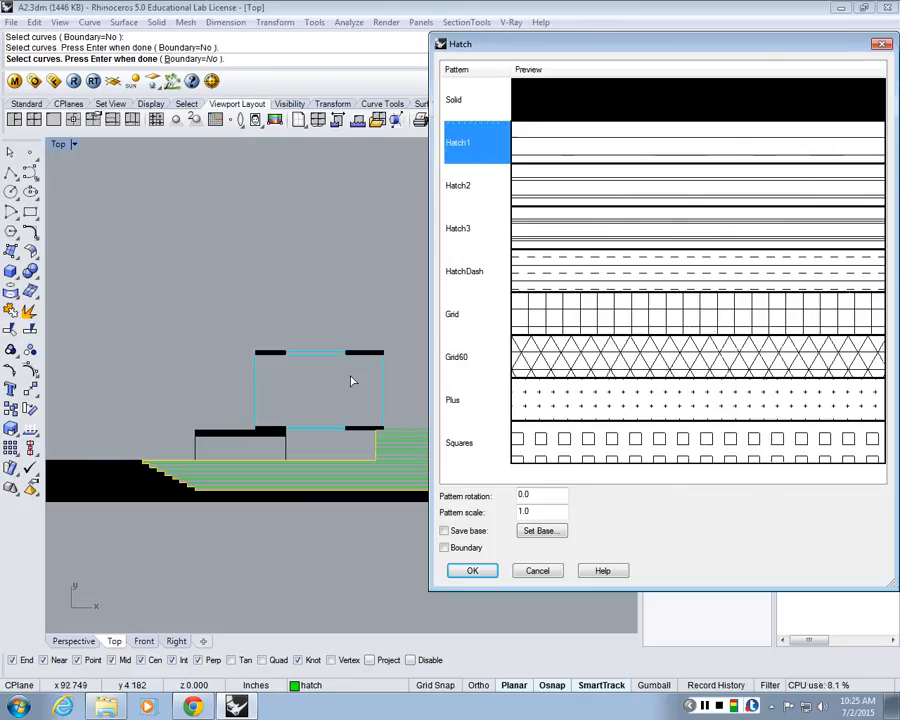
# Step: Set the base hatch's pattern scale to 0.4 and apply the hatch
pyautogui.scroll(3, 354, 468)
pyautogui.scroll(-1, 320, 444)
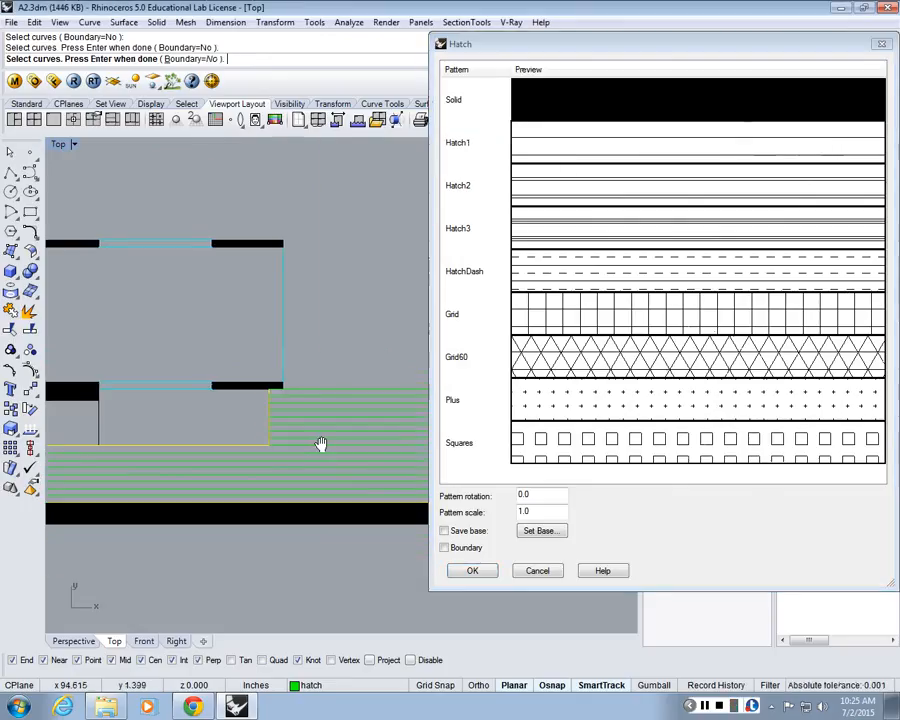
pyautogui.moveTo(321, 444)
pyautogui.mouseDown(button='right')
pyautogui.moveTo(253, 436)
pyautogui.moveTo(276, 435)
pyautogui.mouseUp(button='right')
pyautogui.scroll(-4, 276, 431)
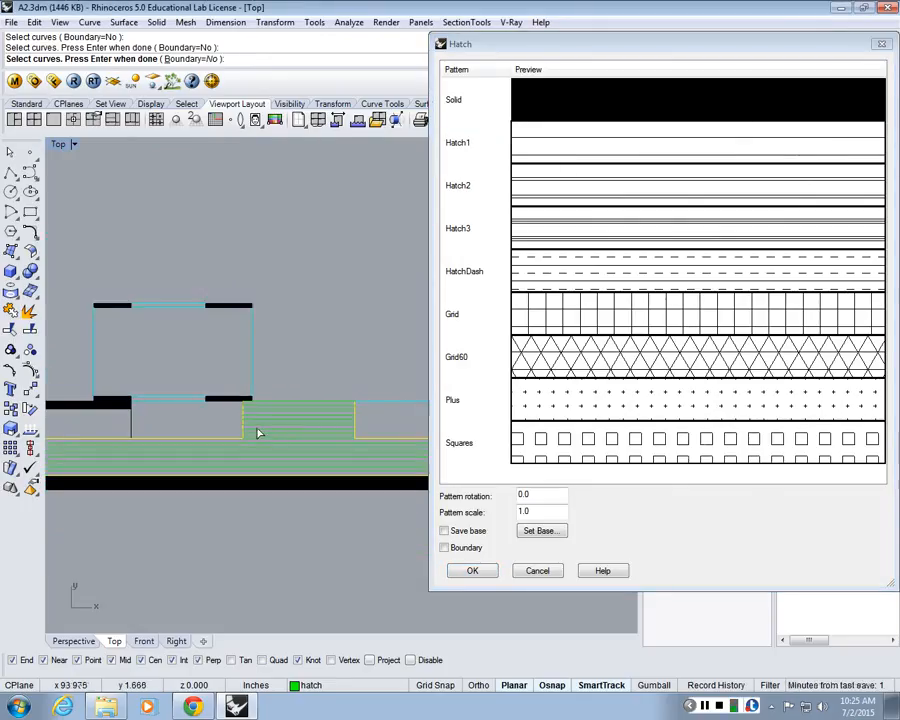
pyautogui.scroll(3, 270, 445)
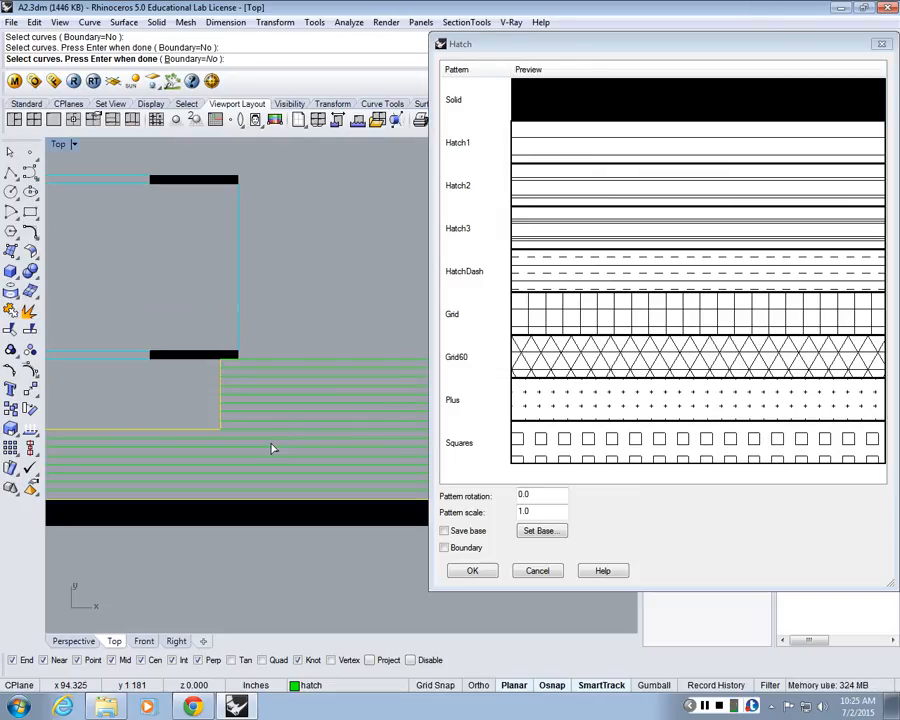
pyautogui.doubleClick(536, 516)
pyautogui.write('4')
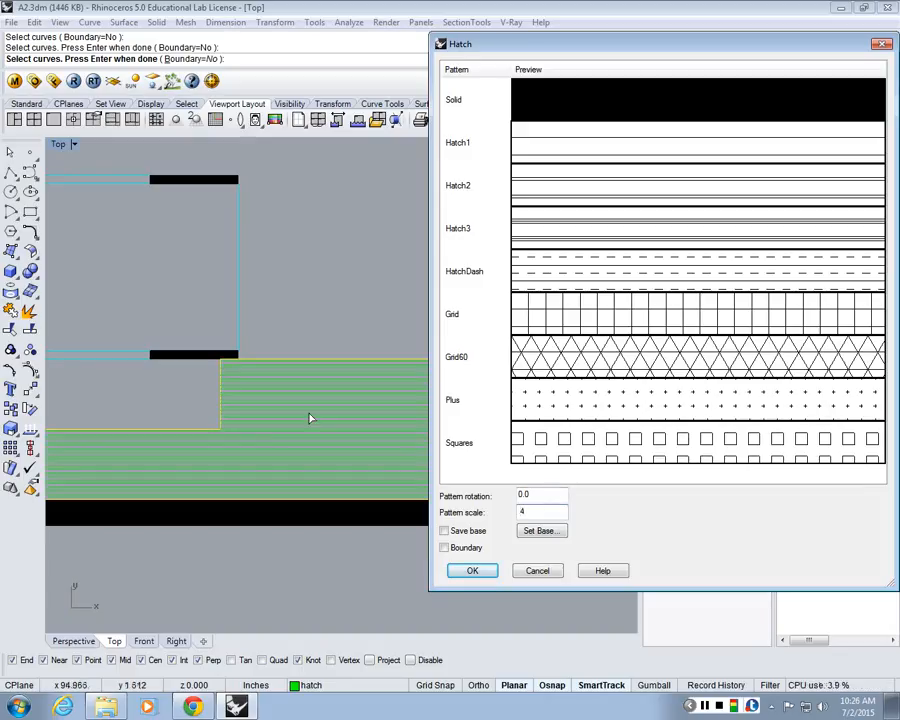
pyautogui.click(480, 571)
pyautogui.scroll(-10, 486, 510)
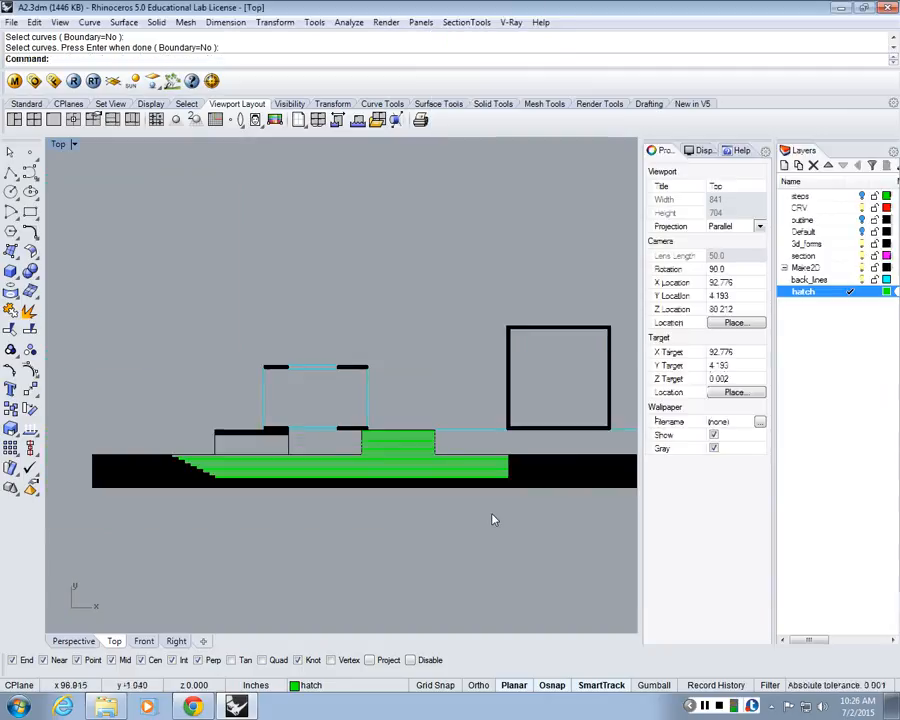
# Step: Start another hatch on the inner outline of the large square frame and the outline of the smaller raised box
pyautogui.moveTo(486, 510); pyautogui.dragTo(416, 510, button='right')
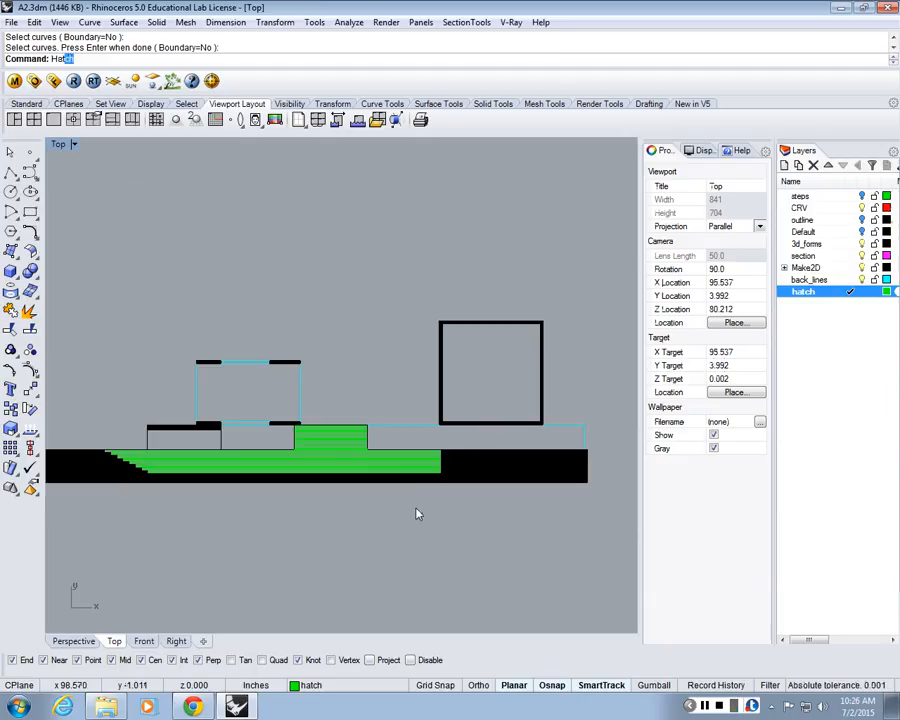
pyautogui.press('Return')
pyautogui.click(442, 366)
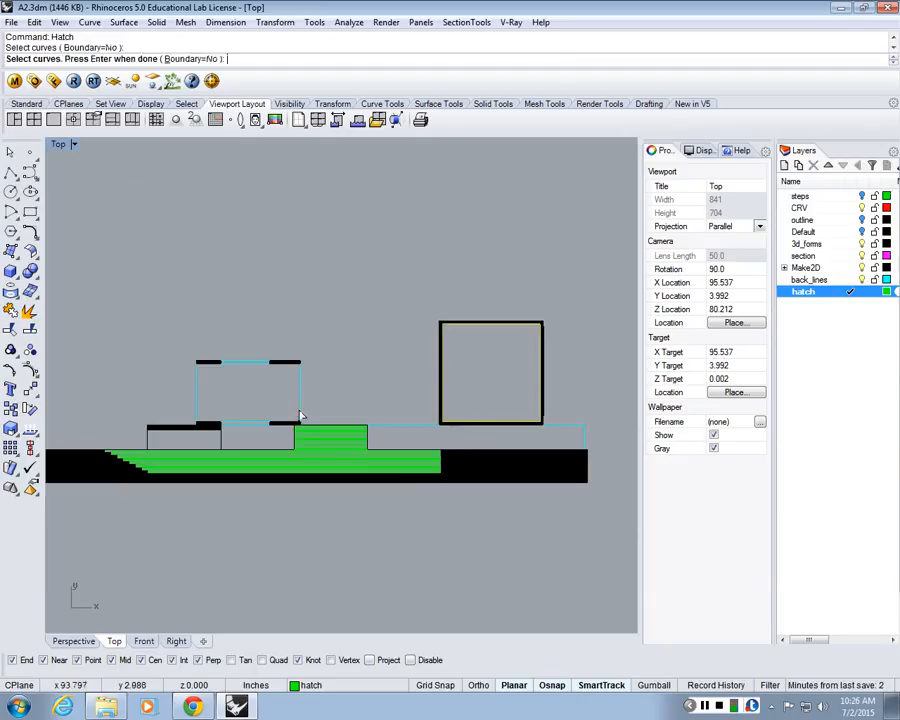
pyautogui.click(292, 424)
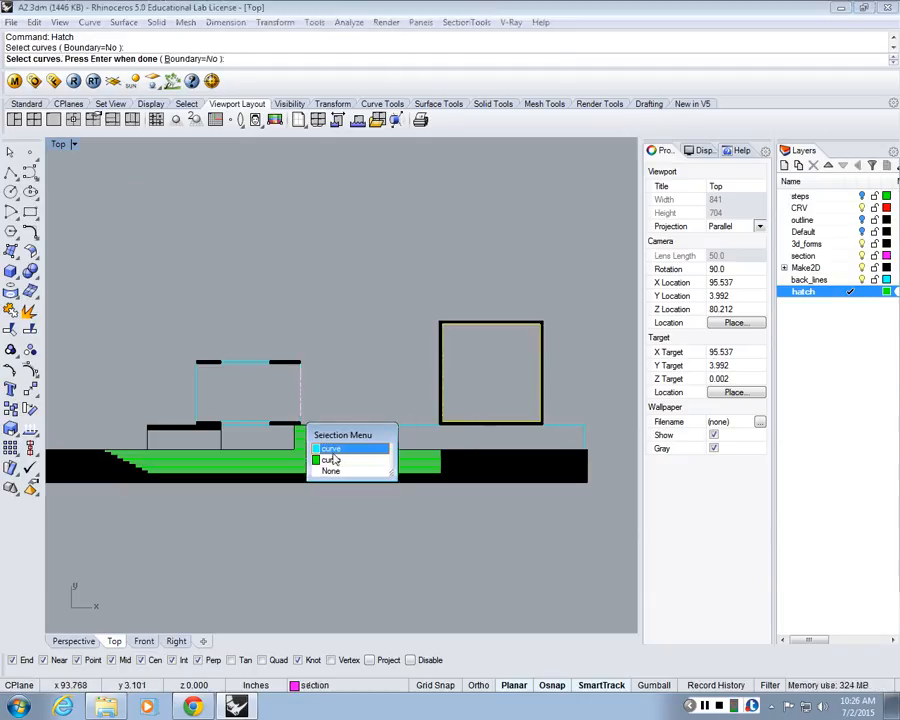
pyautogui.click(335, 461)
pyautogui.press('Return')
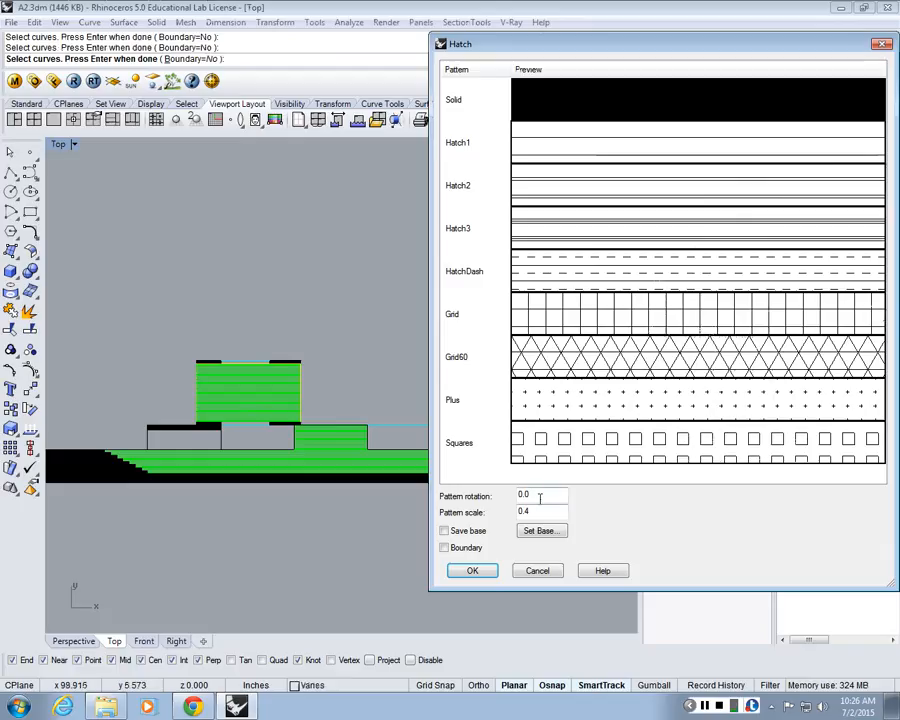
# Step: Set the pattern rotation to 90 and the scale to 0.8, and apply the hatch to both boxes
pyautogui.click(540, 496)
pyautogui.press('BackSpace')
pyautogui.press('BackSpace')
pyautogui.press('BackSpace')
pyautogui.write('90')
pyautogui.press('Tab')
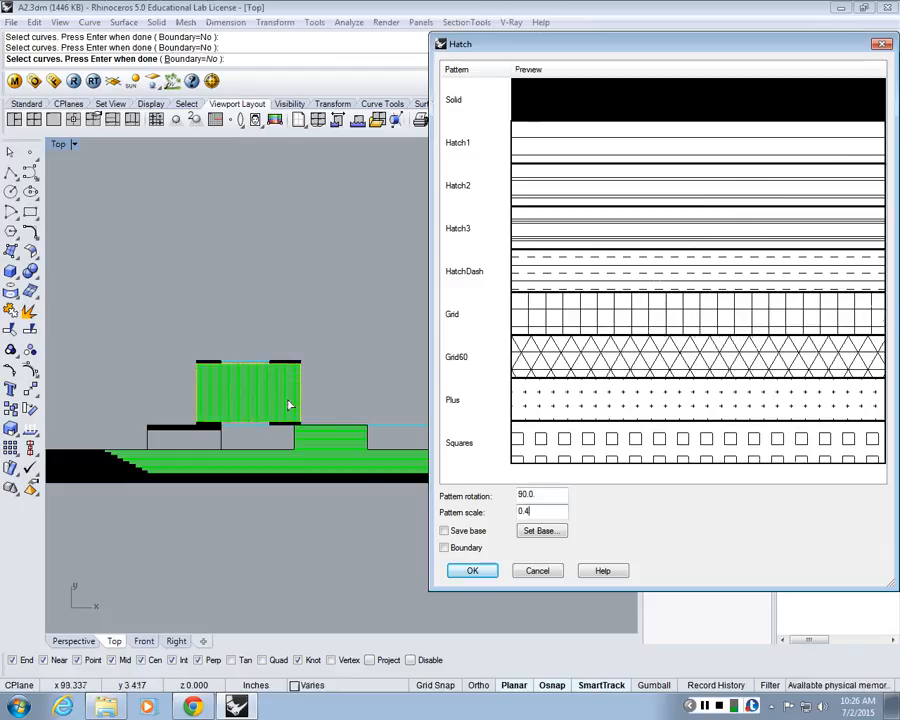
pyautogui.scroll(5, 287, 401)
pyautogui.moveTo(524, 511); pyautogui.dragTo(551, 508)
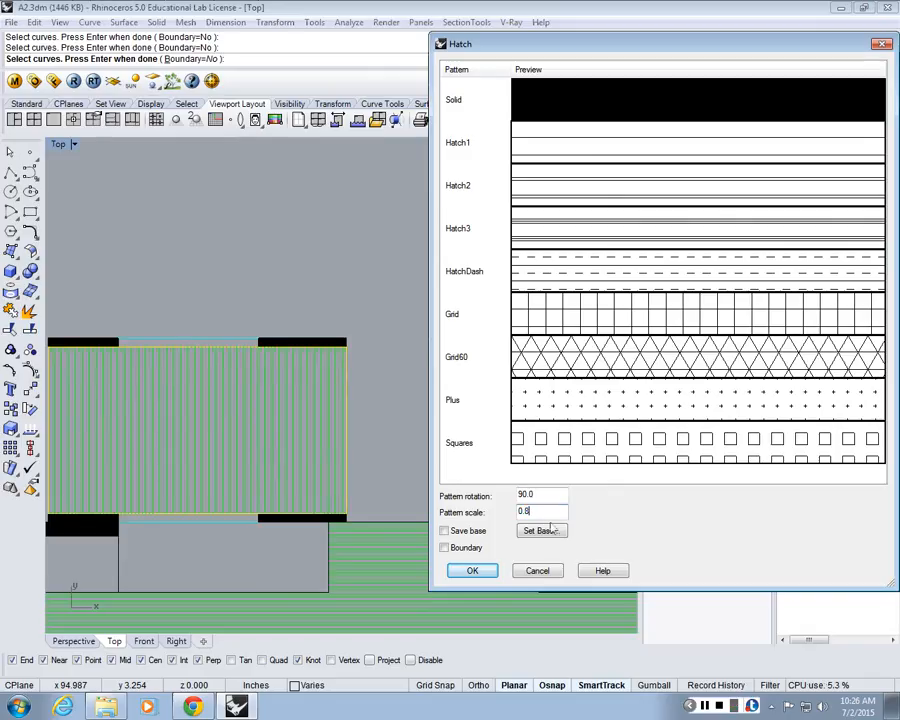
pyautogui.press('Return')
pyautogui.scroll(-5, 424, 288)
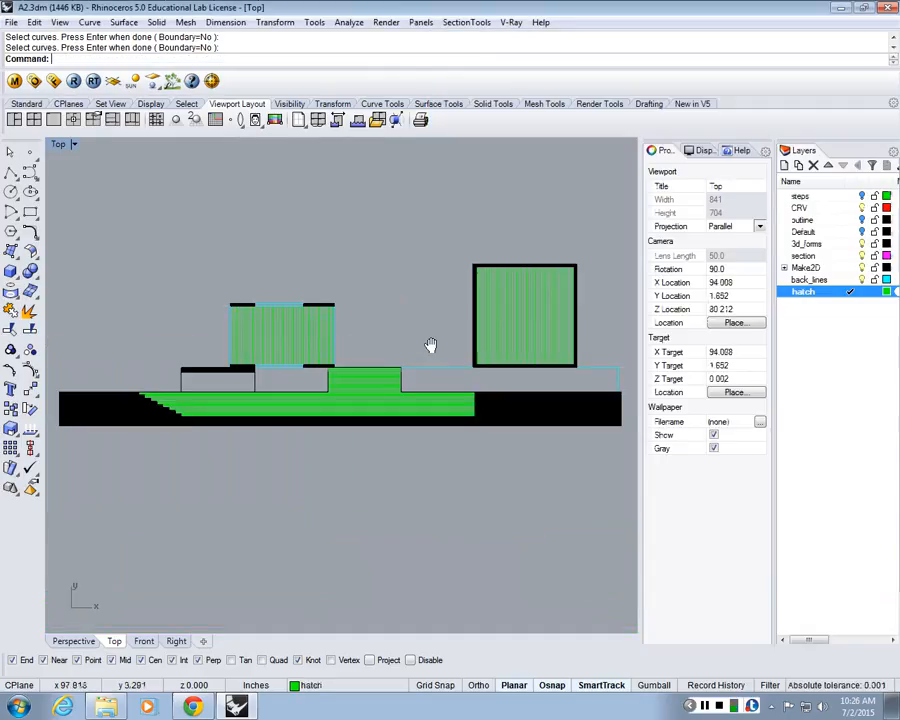
# Step: Examine the hatch spacing and direction across the base and the two boxes of the section drawing
pyautogui.scroll(1, 406, 346)
pyautogui.moveTo(396, 354); pyautogui.dragTo(437, 426, button='right')
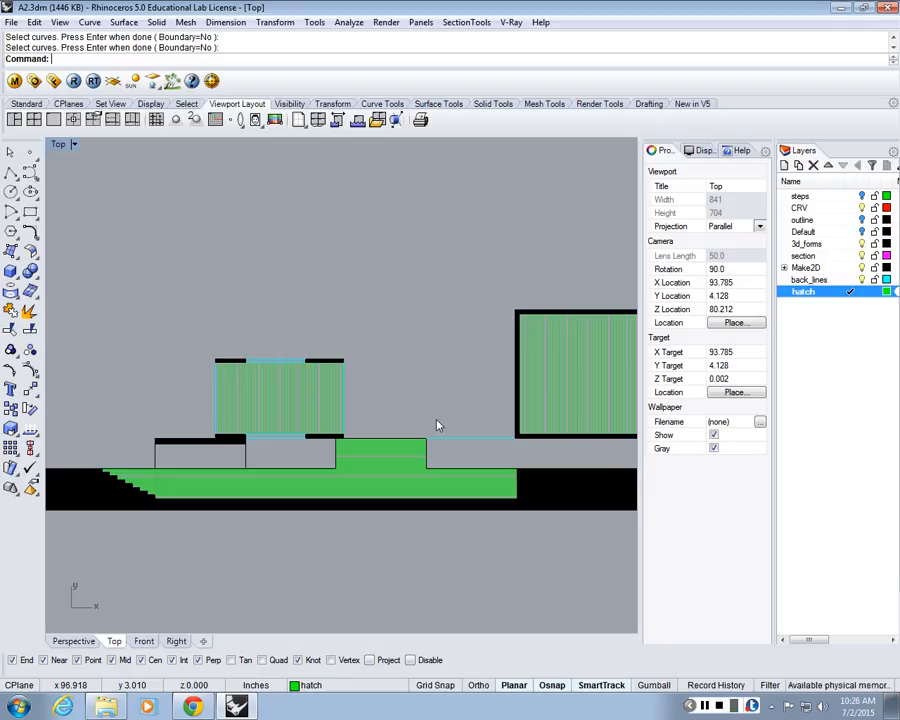
pyautogui.scroll(-2, 434, 422)
pyautogui.moveTo(434, 422); pyautogui.dragTo(404, 448, button='right')
pyautogui.scroll(2, 380, 436)
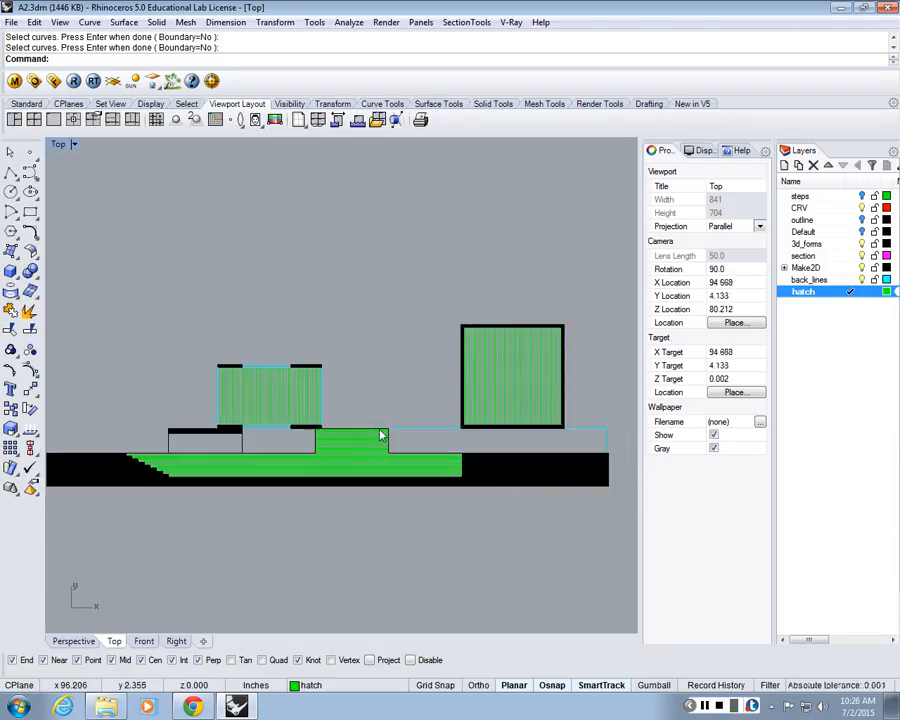
pyautogui.scroll(2, 270, 405)
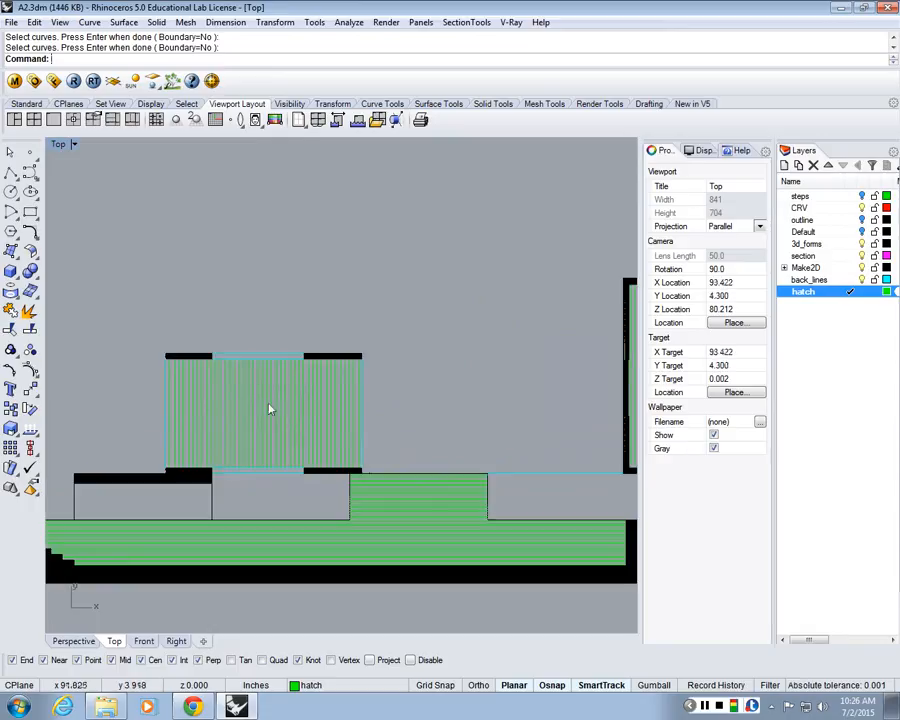
pyautogui.scroll(-2, 200, 440)
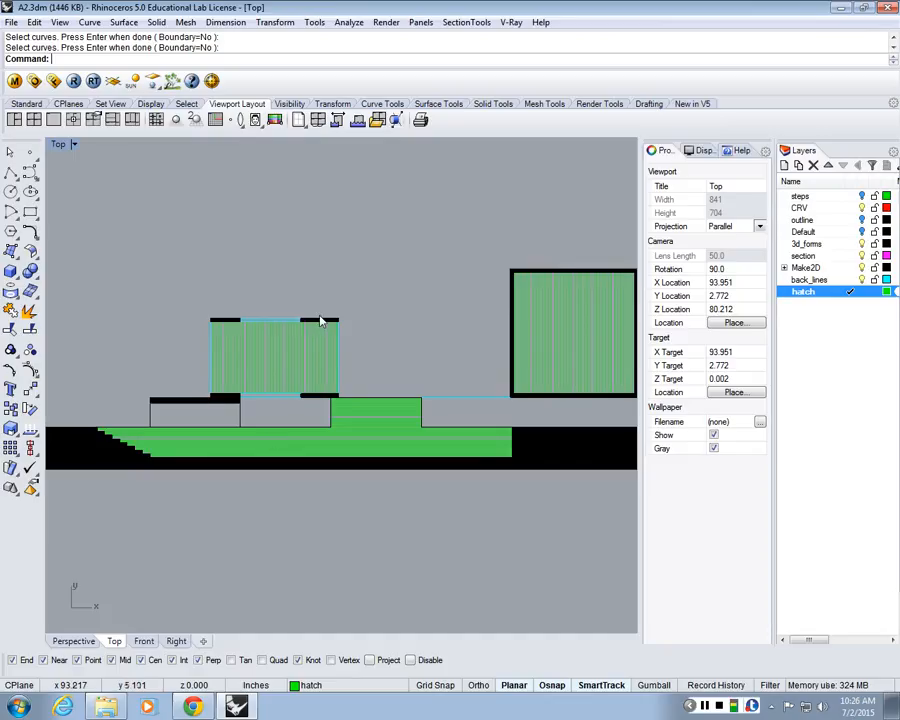
pyautogui.scroll(2, 321, 316)
pyautogui.scroll(2, 158, 416)
pyautogui.scroll(-6, 170, 410)
# Step: Select the smaller box's hatch to check its pattern properties, clear the selection and review the whole section
pyautogui.click(170, 410)
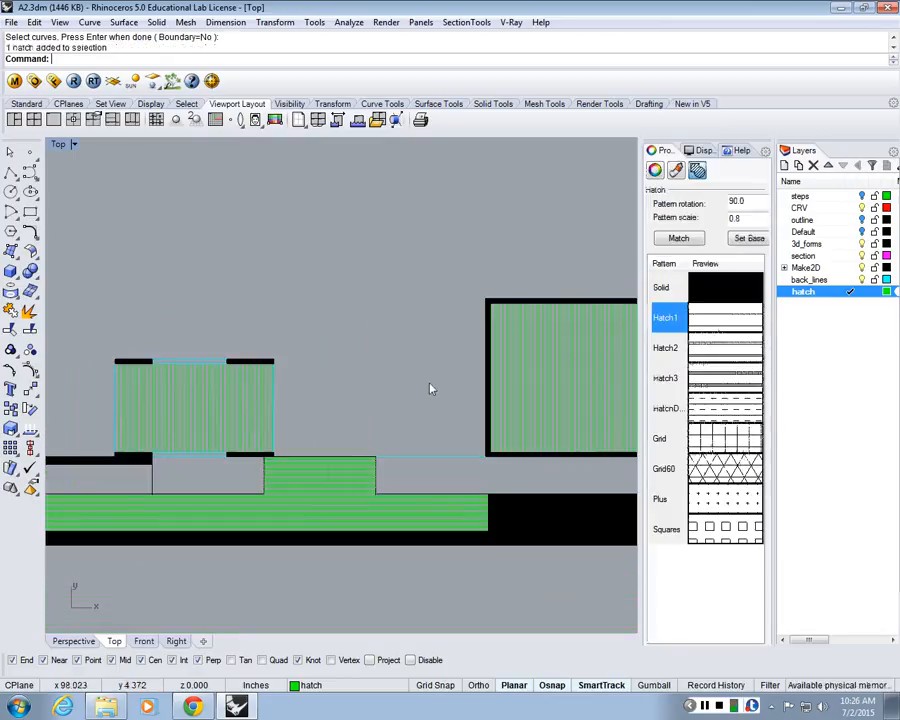
pyautogui.click(273, 386)
pyautogui.click(284, 384)
pyautogui.click(241, 393)
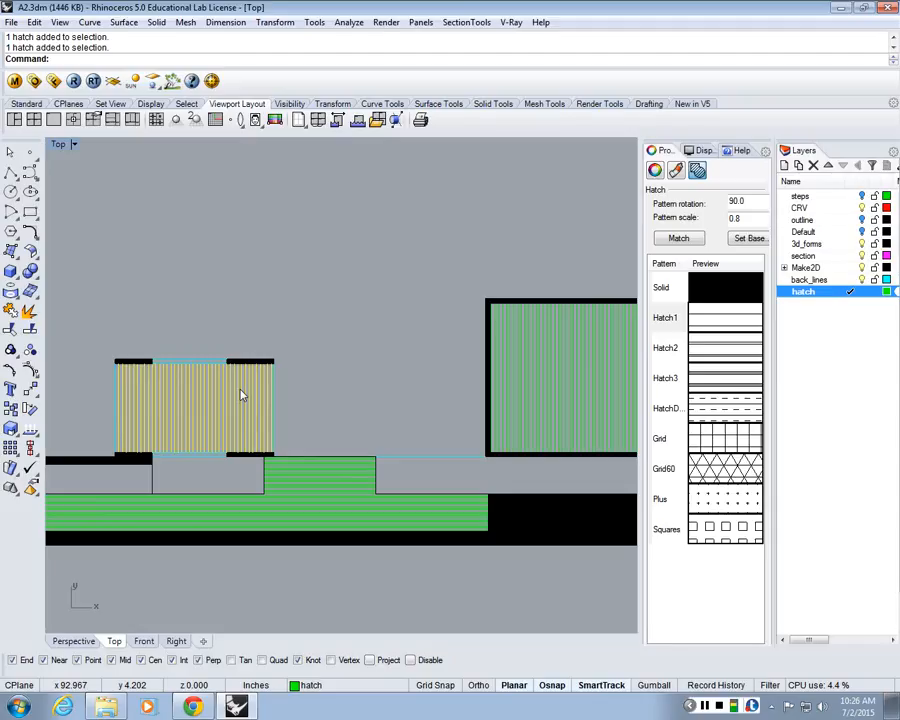
pyautogui.click(403, 401)
pyautogui.moveTo(299, 356); pyautogui.dragTo(367, 325, button='right')
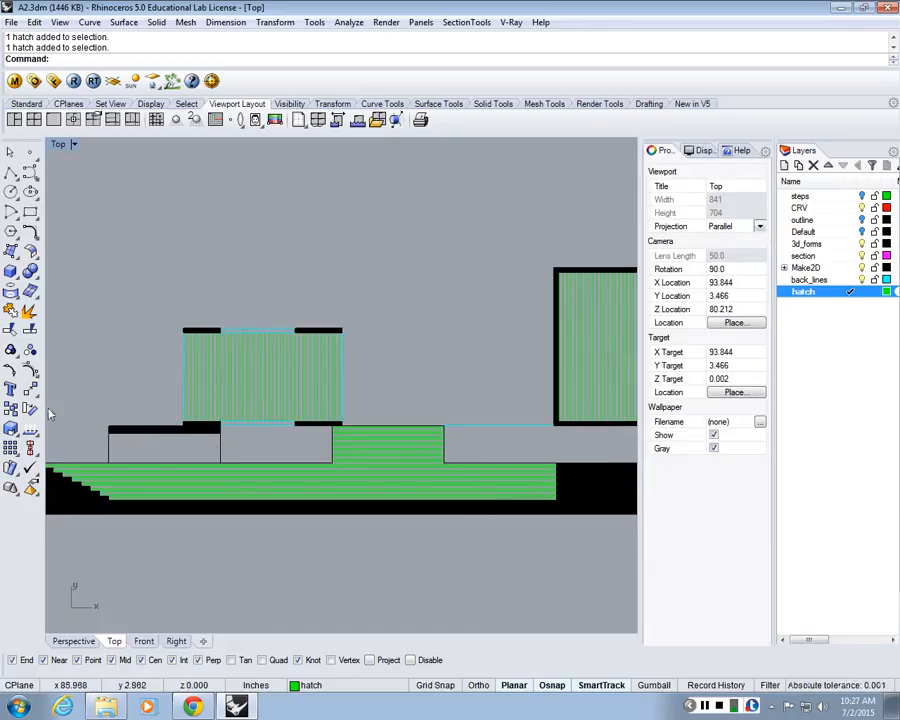
pyautogui.scroll(-2, 415, 458)
pyautogui.scroll(-1, 424, 463)
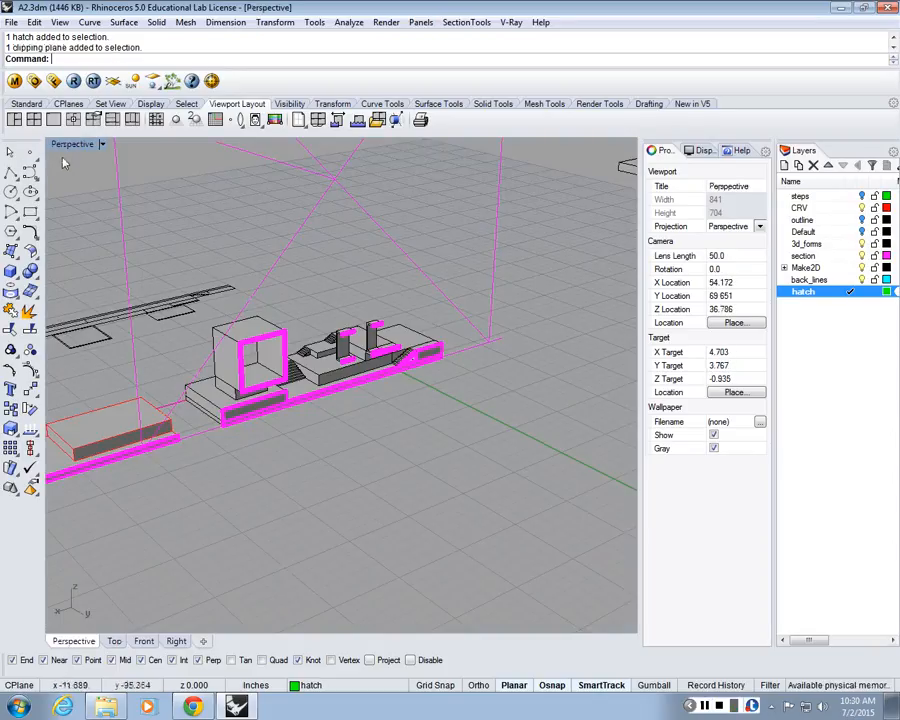
# Step: Restore the four-viewport layout and inspect the building and its stairs in the Front view
pyautogui.doubleClick(67, 146)
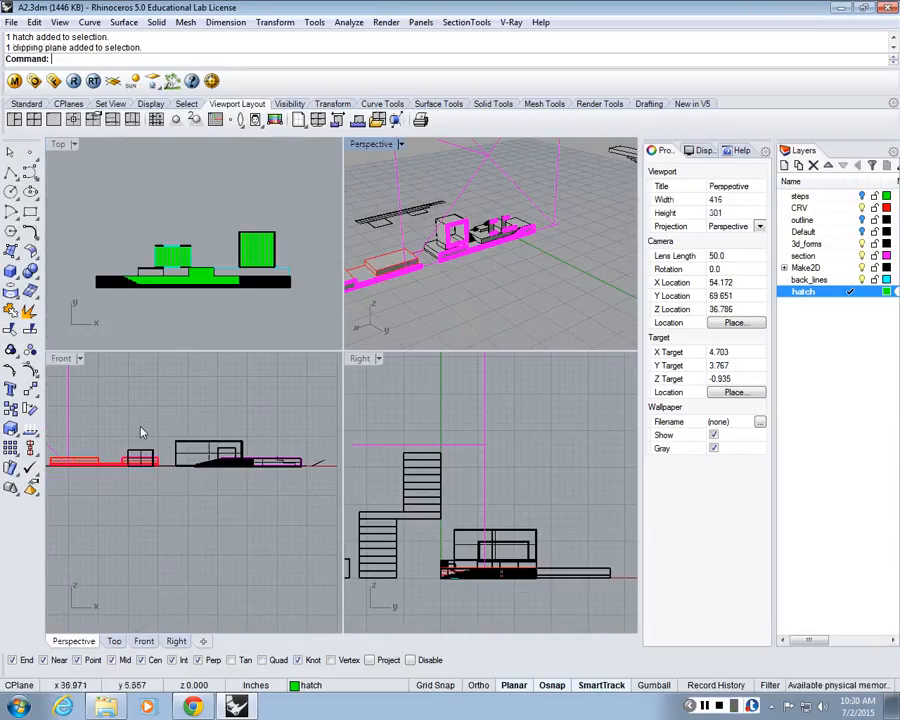
pyautogui.moveTo(140, 432); pyautogui.dragTo(227, 482, button='right')
pyautogui.scroll(-4, 227, 482)
pyautogui.moveTo(80, 505); pyautogui.dragTo(107, 512, button='right')
pyautogui.scroll(8, 107, 512)
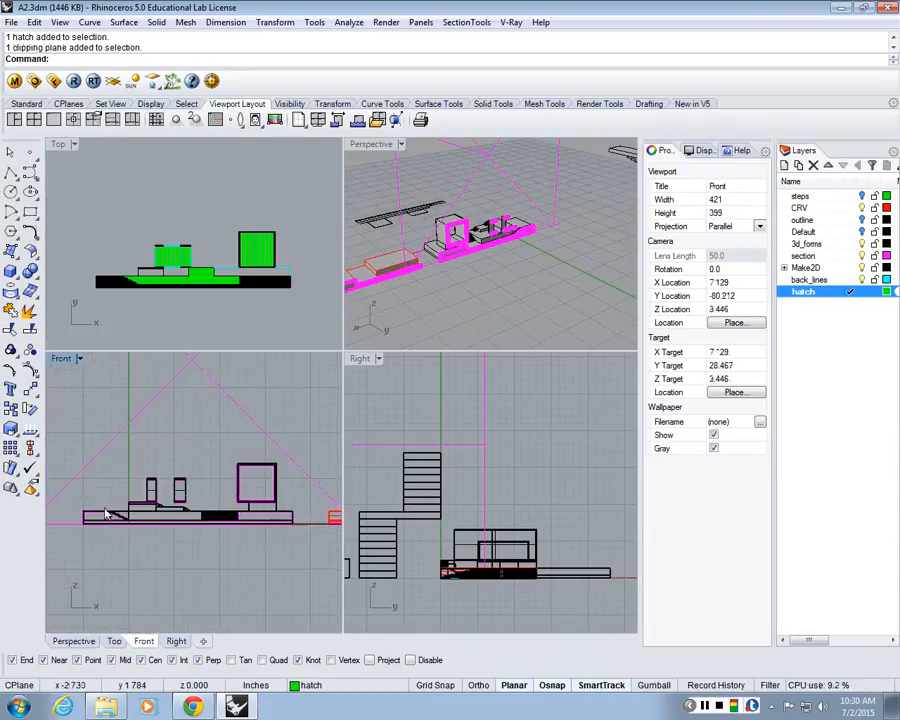
pyautogui.scroll(10, 201, 524)
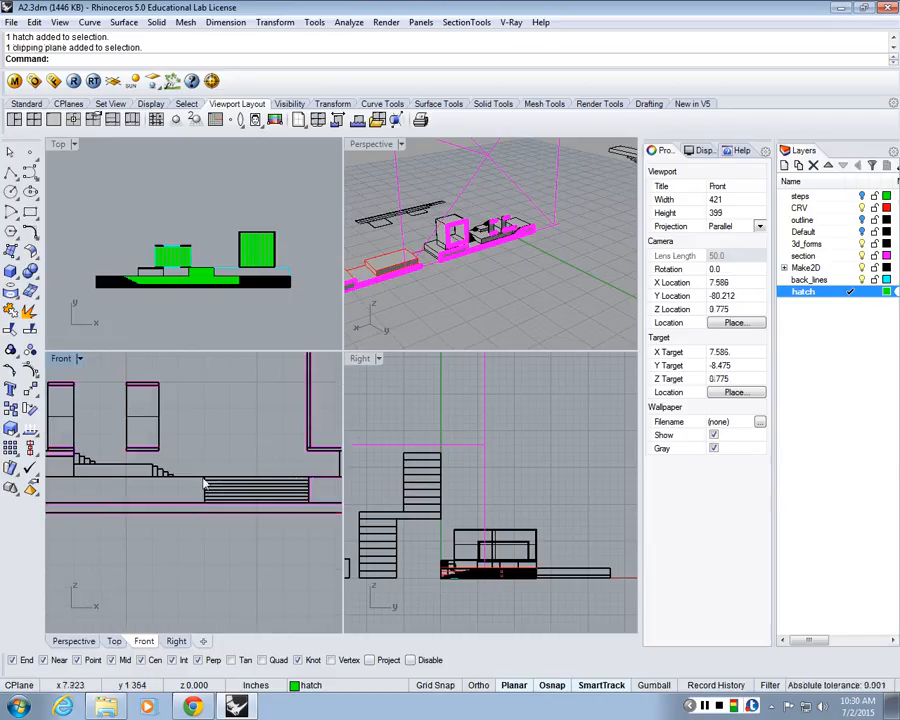
pyautogui.scroll(-2, 207, 474)
pyautogui.moveTo(207, 472); pyautogui.dragTo(236, 489, button='right')
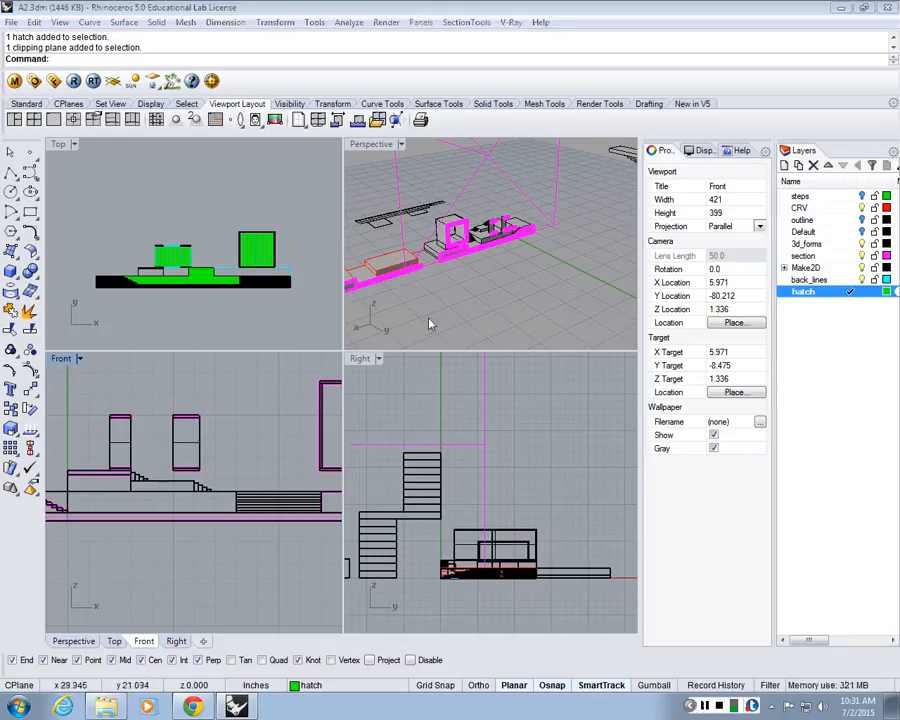
# Step: Select the clipping plane in the Perspective view and compare the cut model with the Front view
pyautogui.click(498, 195)
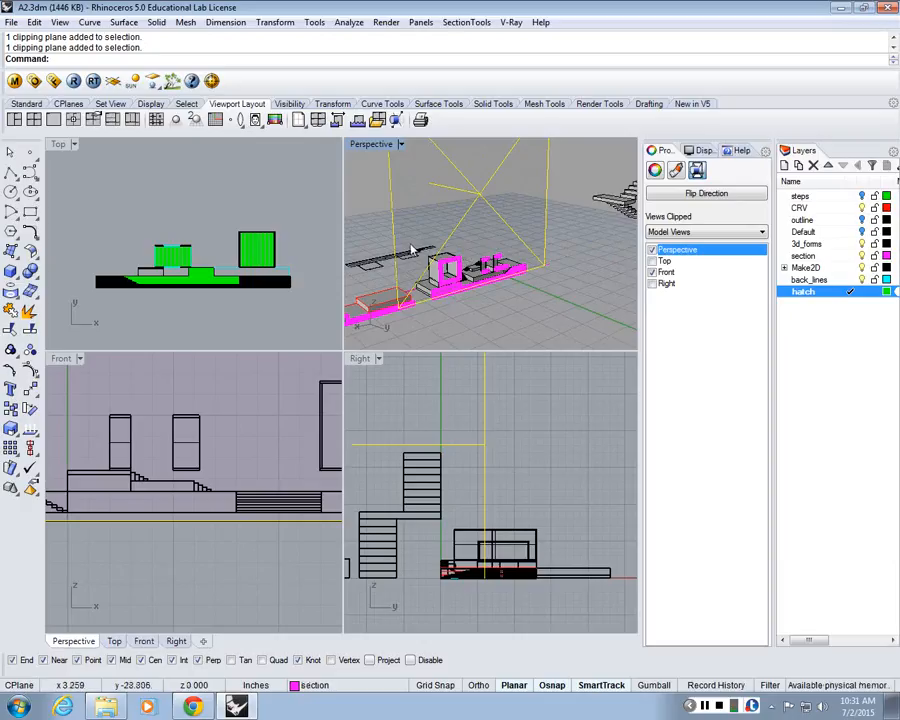
pyautogui.scroll(5, 411, 243)
pyautogui.moveTo(474, 276); pyautogui.dragTo(464, 252, button='right')
pyautogui.scroll(-5, 463, 254)
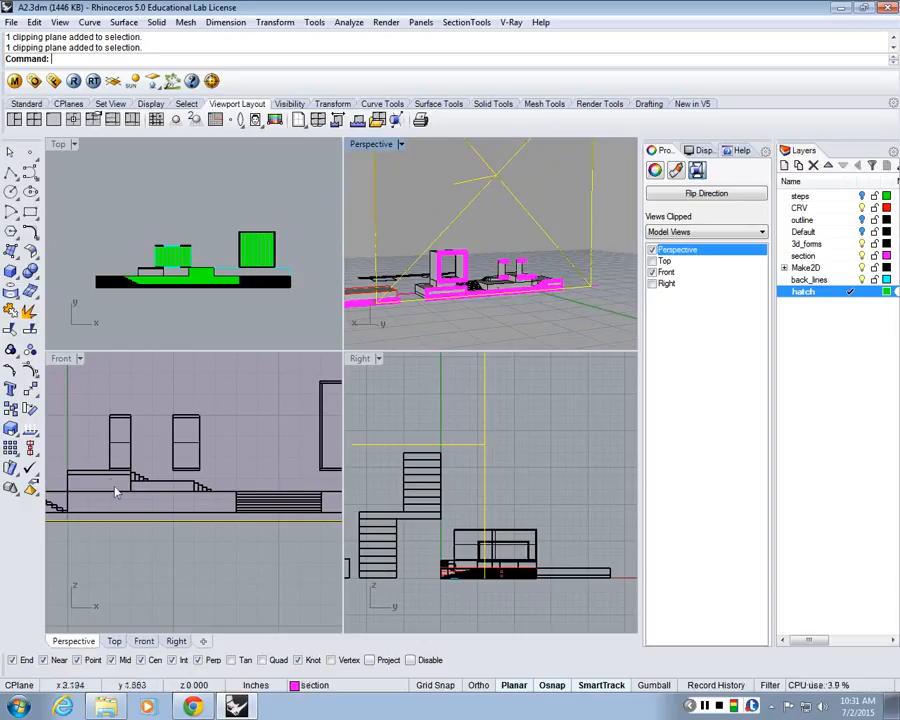
pyautogui.scroll(-8, 122, 478)
pyautogui.moveTo(122, 478); pyautogui.dragTo(183, 528, button='right')
pyautogui.scroll(-4, 170, 446)
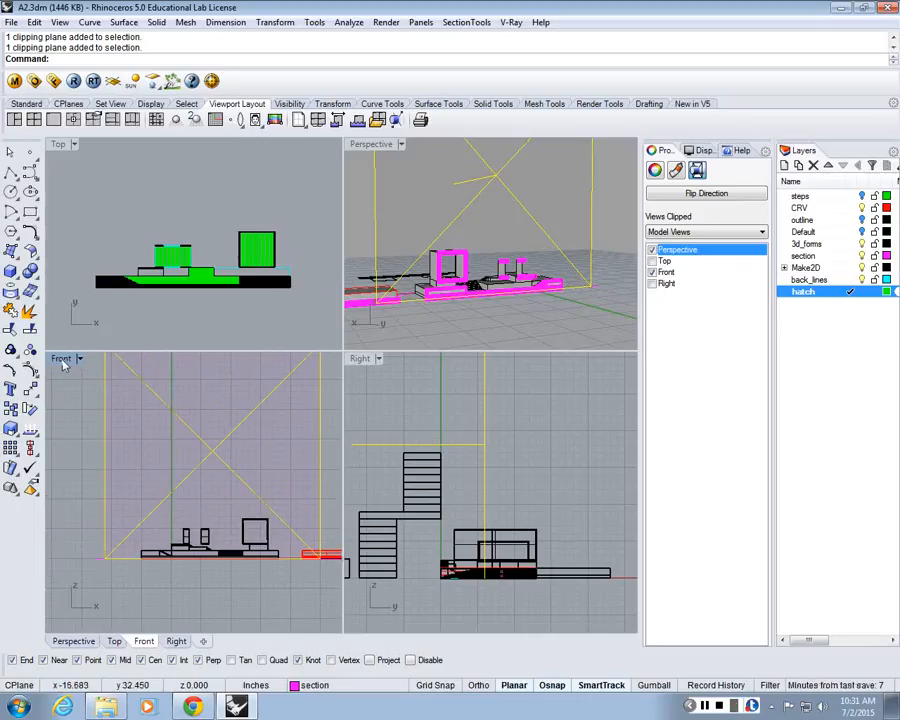
# Step: Change the Front viewport to the Back view so it faces the section cut
pyautogui.click(62, 360)
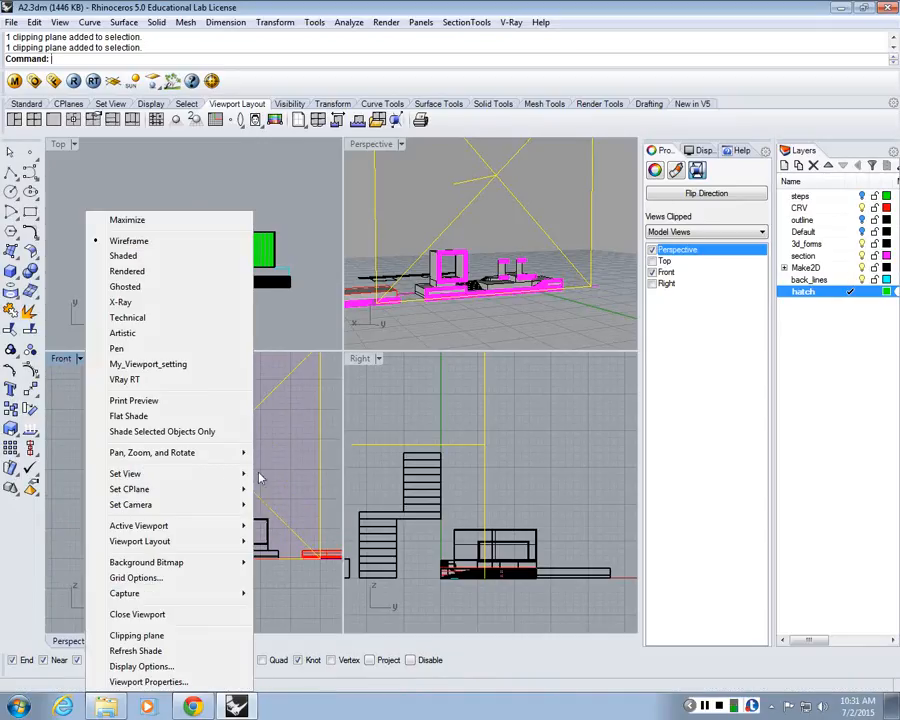
pyautogui.moveTo(155, 473)
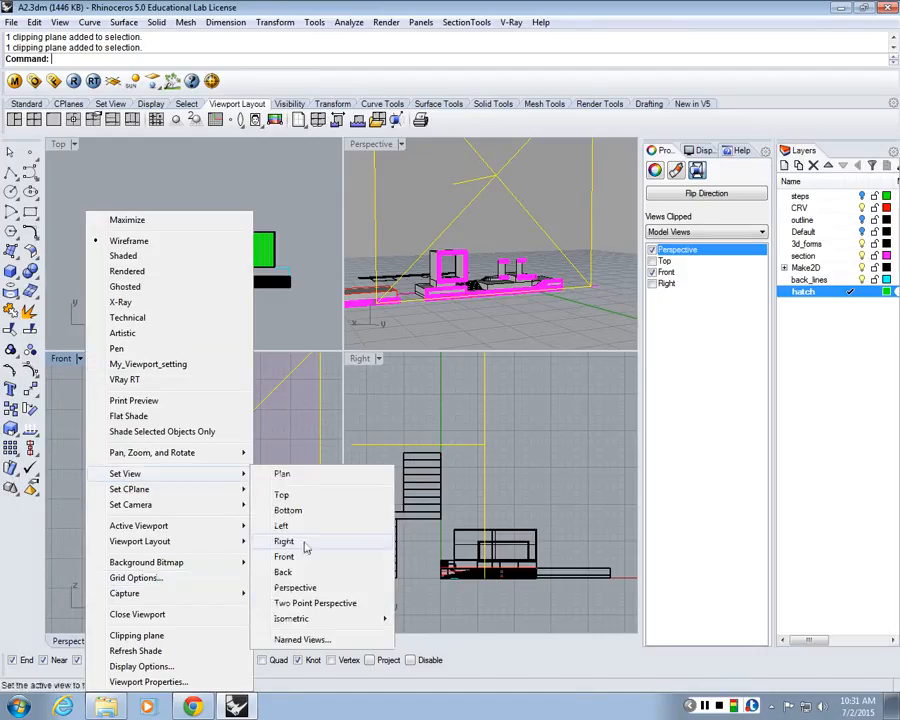
pyautogui.click(283, 572)
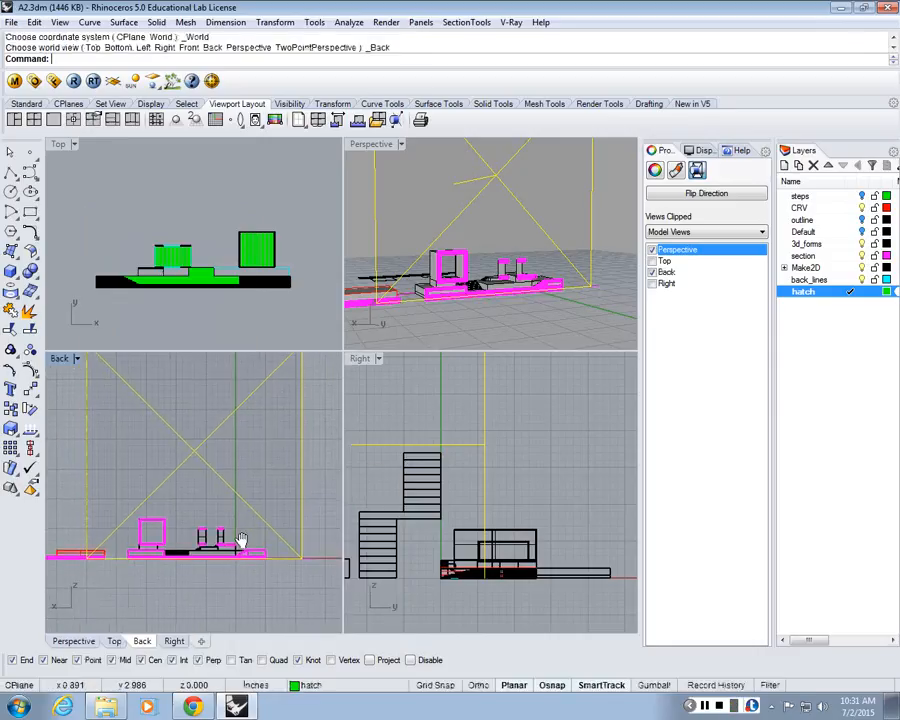
pyautogui.scroll(-2, 238, 521)
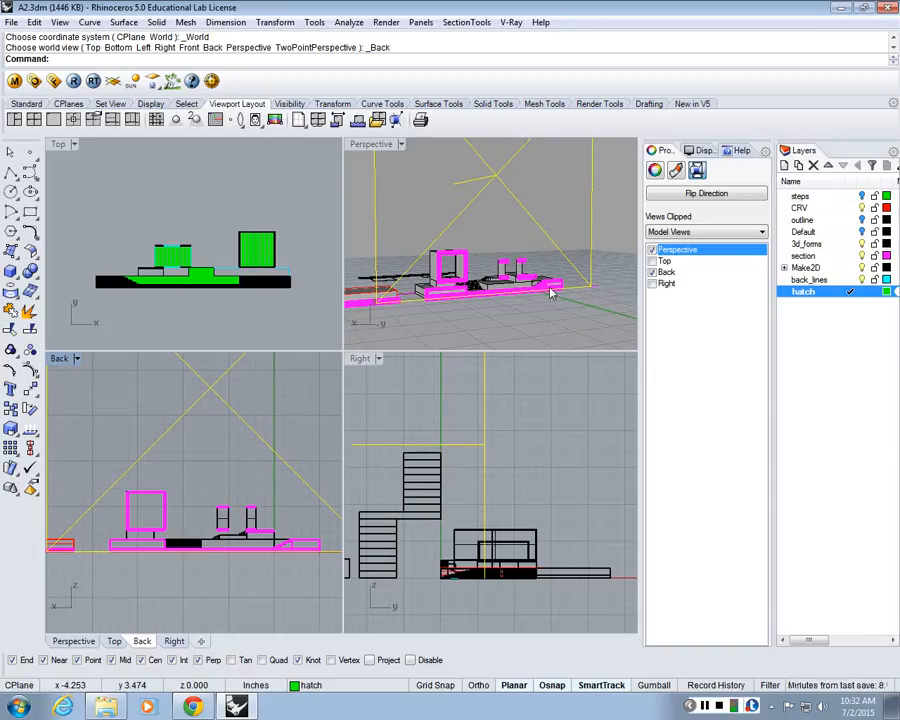
# Step: Maximize the Back view and generate a Make2D drawing of the clipped building using the current view and source layers
pyautogui.doubleClick(62, 360)
pyautogui.click(344, 528)
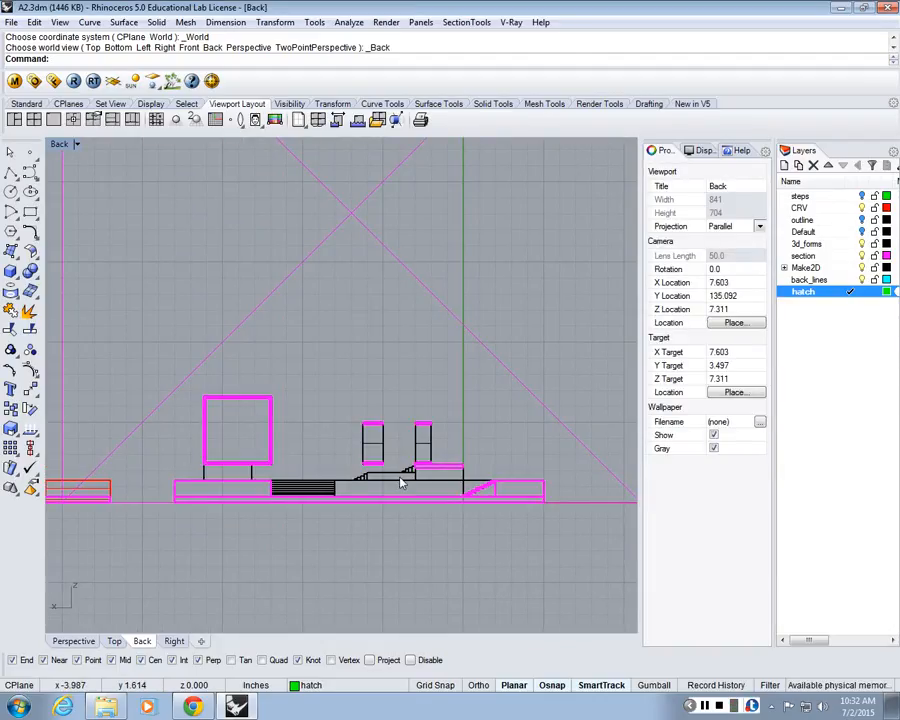
pyautogui.write('Make2D')
pyautogui.press('Return')
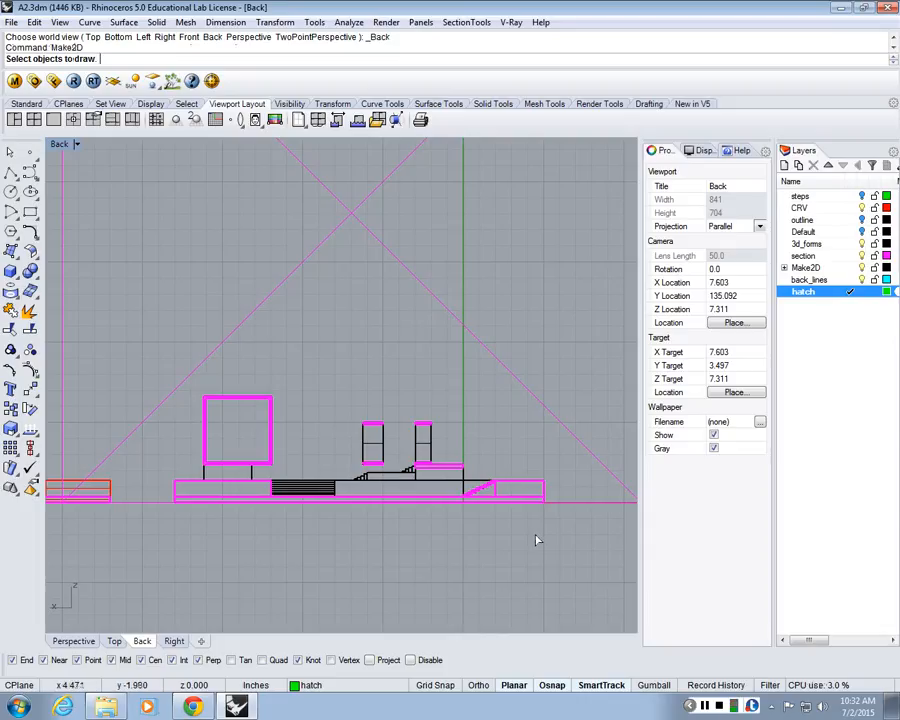
pyautogui.moveTo(265, 412); pyautogui.dragTo(151, 332)
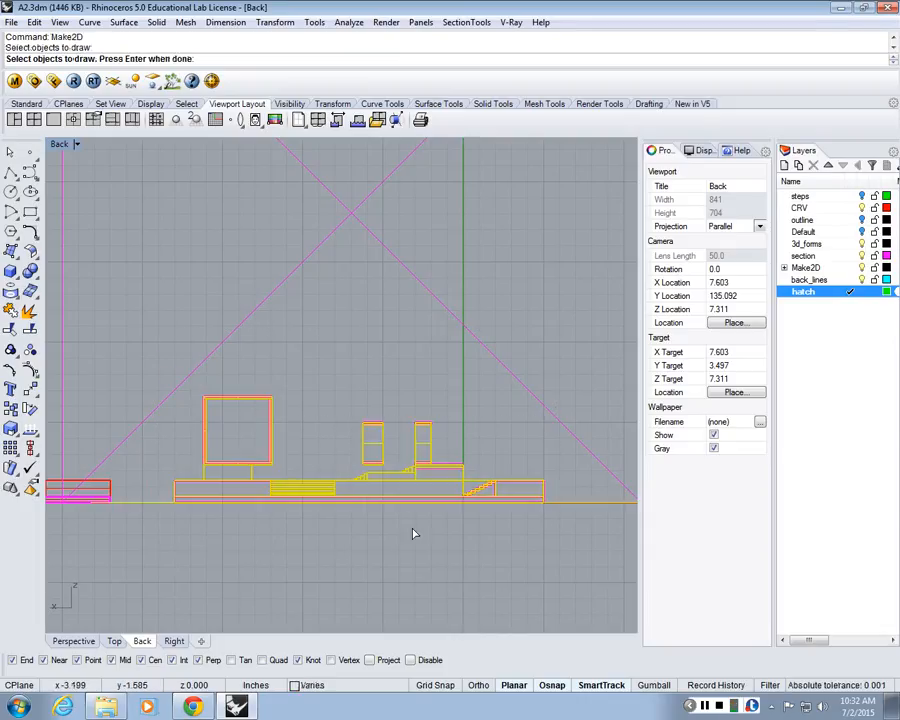
pyautogui.press('Return')
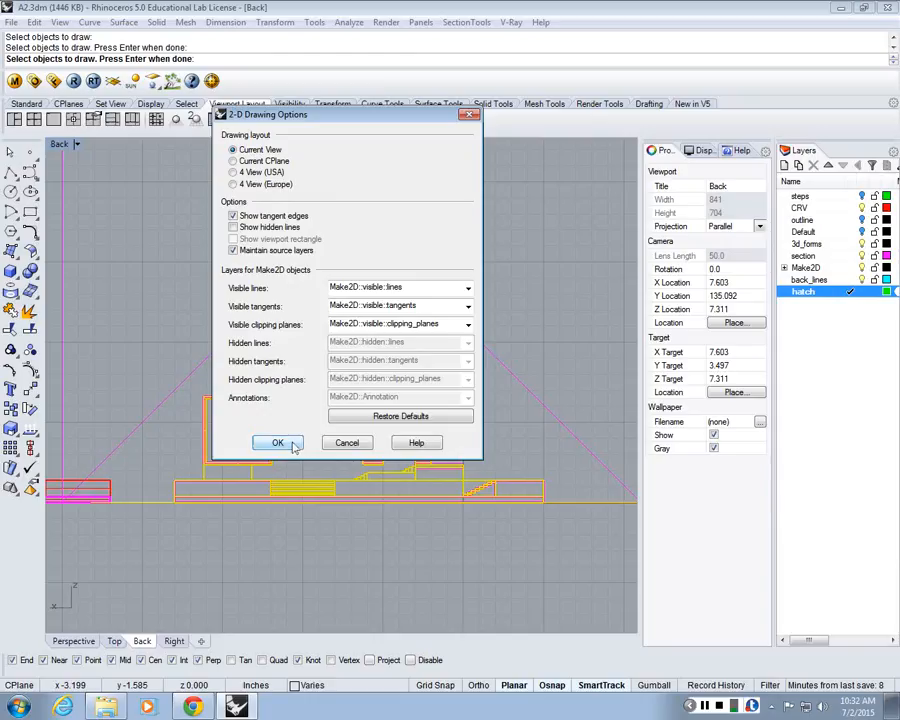
pyautogui.click(294, 447)
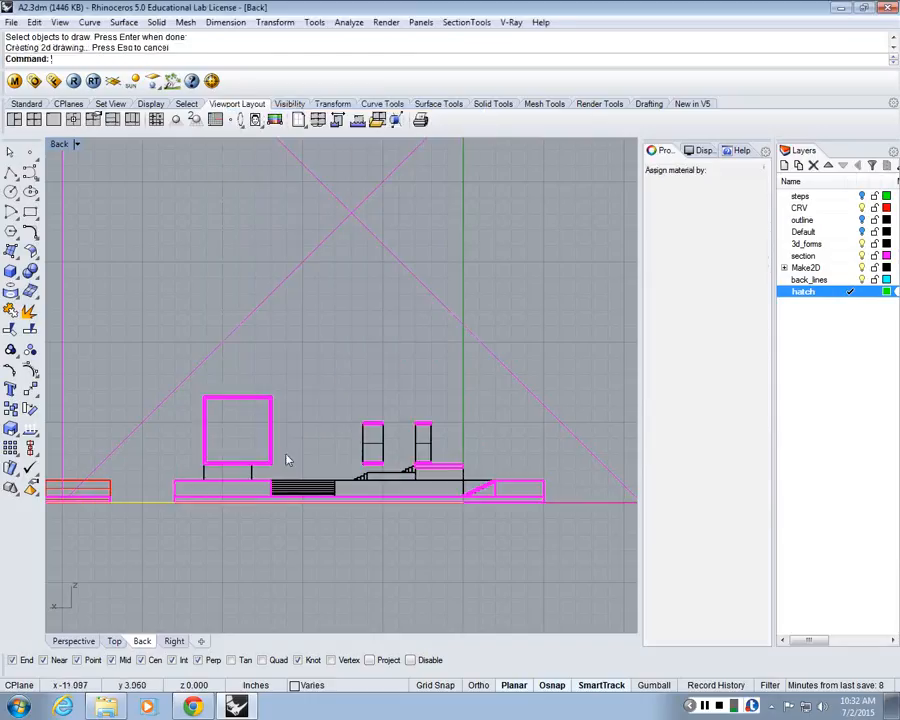
# Step: Move the new 2D drawing in the Top view to the empty area directly below the hatched section
pyautogui.doubleClick(58, 145)
pyautogui.doubleClick(58, 147)
pyautogui.scroll(-15, 141, 191)
pyautogui.moveTo(215, 266); pyautogui.dragTo(381, 358, button='right')
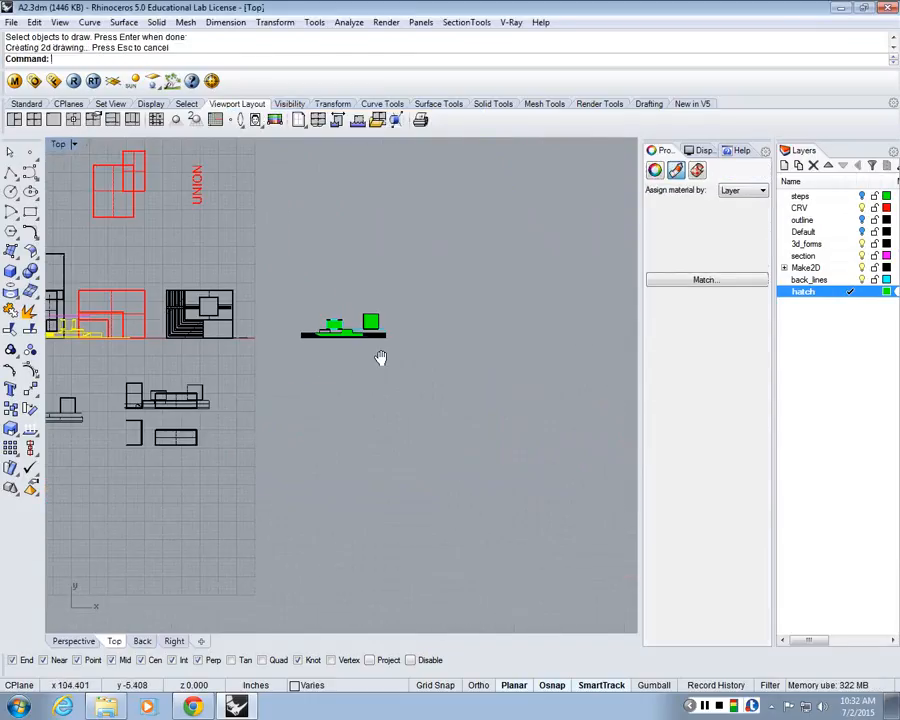
pyautogui.write('m')
pyautogui.press('Return')
pyautogui.click(108, 338)
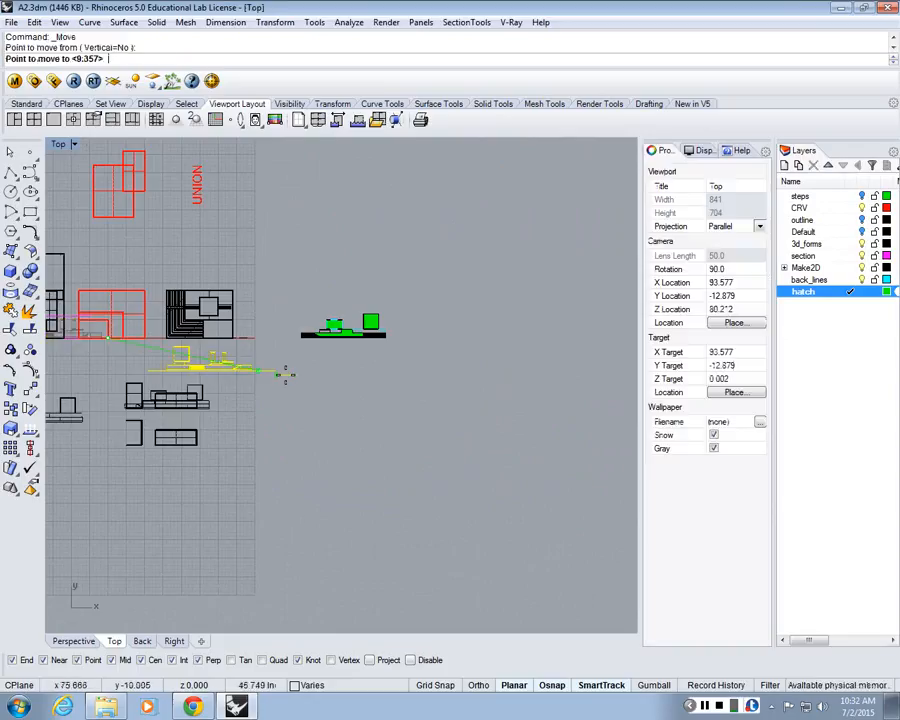
pyautogui.scroll(3, 390, 384)
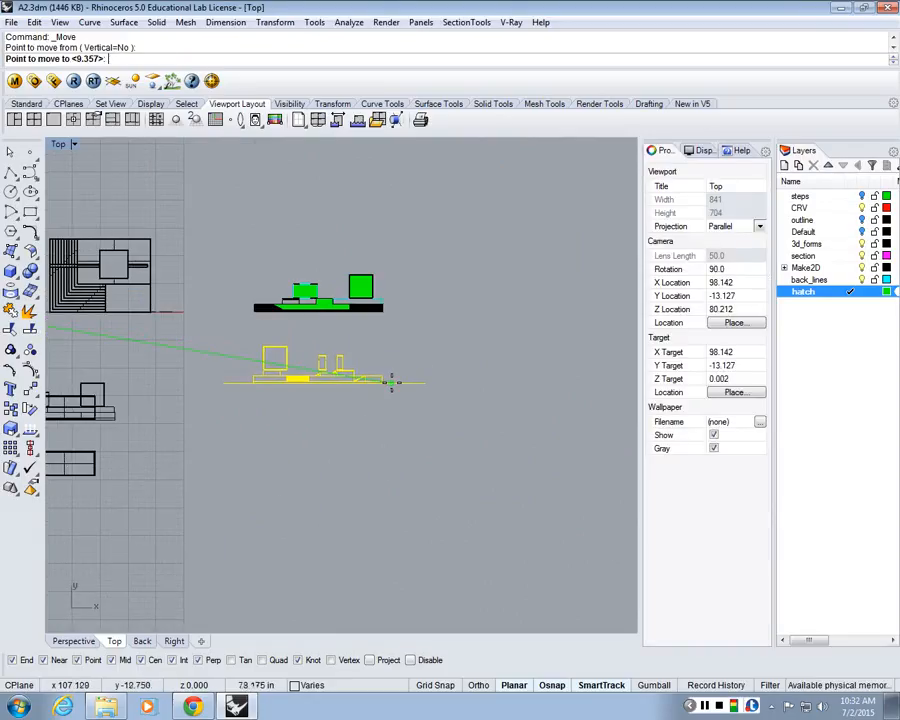
pyautogui.click(391, 384)
# Step: Delete the clipping-plane lines extending past both ends of the new 2D drawing's base
pyautogui.scroll(3, 236, 378)
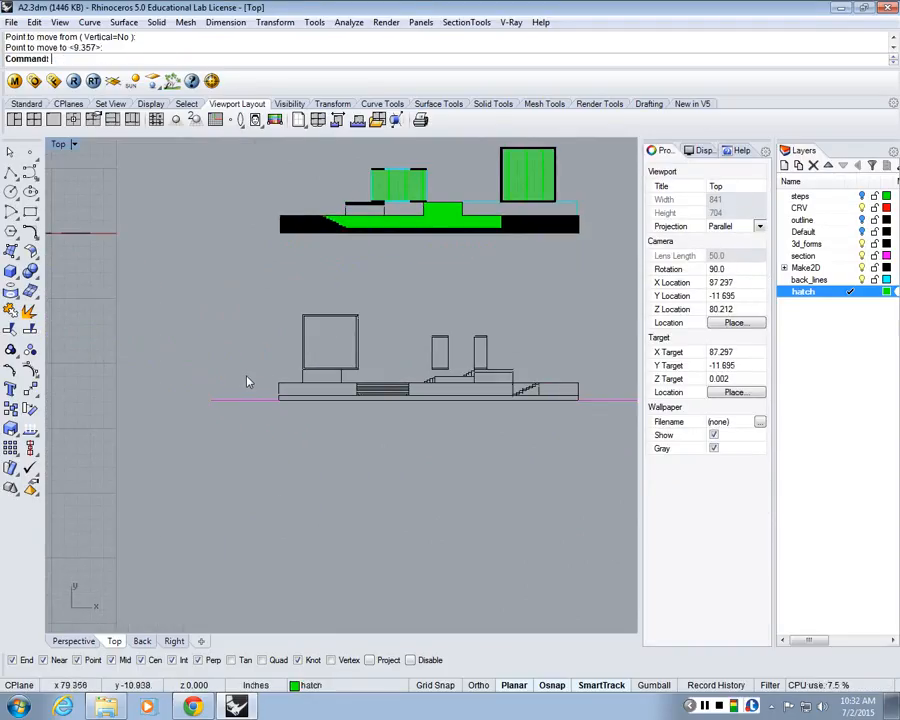
pyautogui.moveTo(273, 380); pyautogui.dragTo(250, 424, button='right')
pyautogui.click(250, 421)
pyautogui.press('Delete')
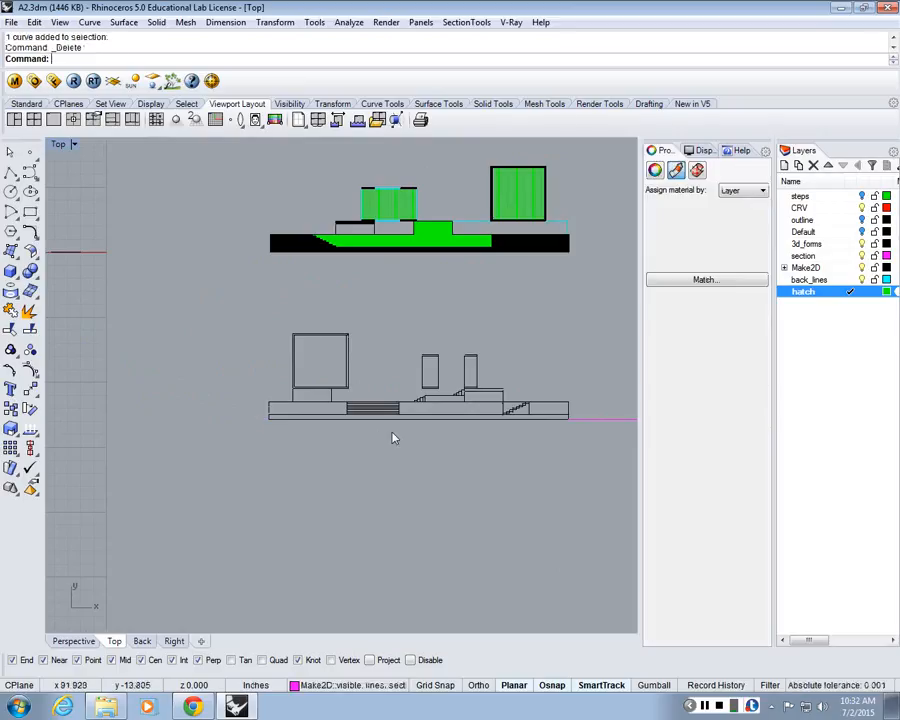
pyautogui.scroll(4, 313, 258)
pyautogui.moveTo(313, 258); pyautogui.dragTo(175, 320, button='right')
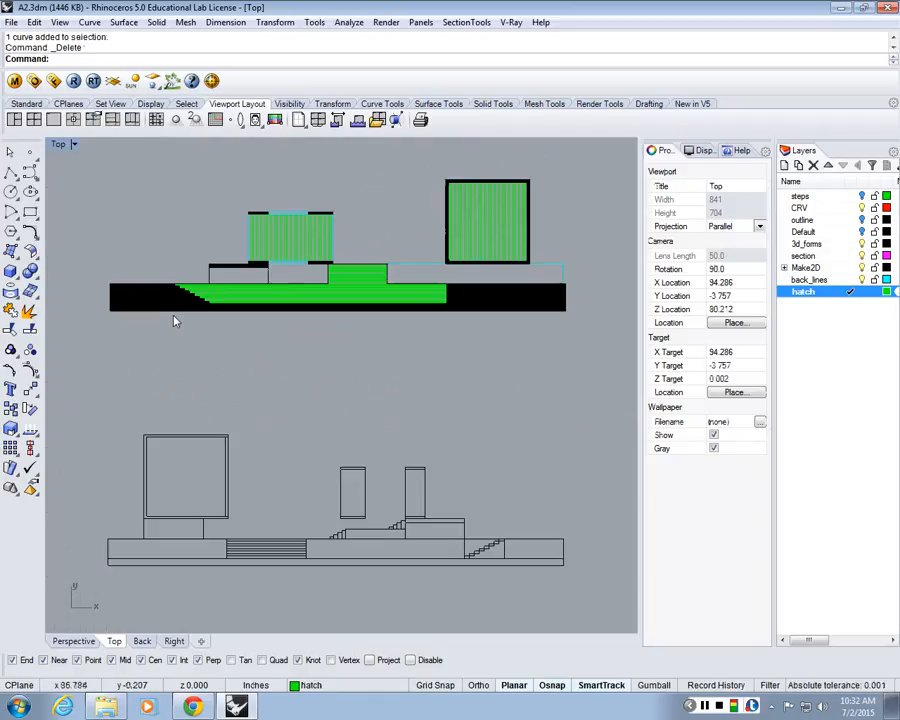
pyautogui.click(157, 314)
pyautogui.click(139, 376)
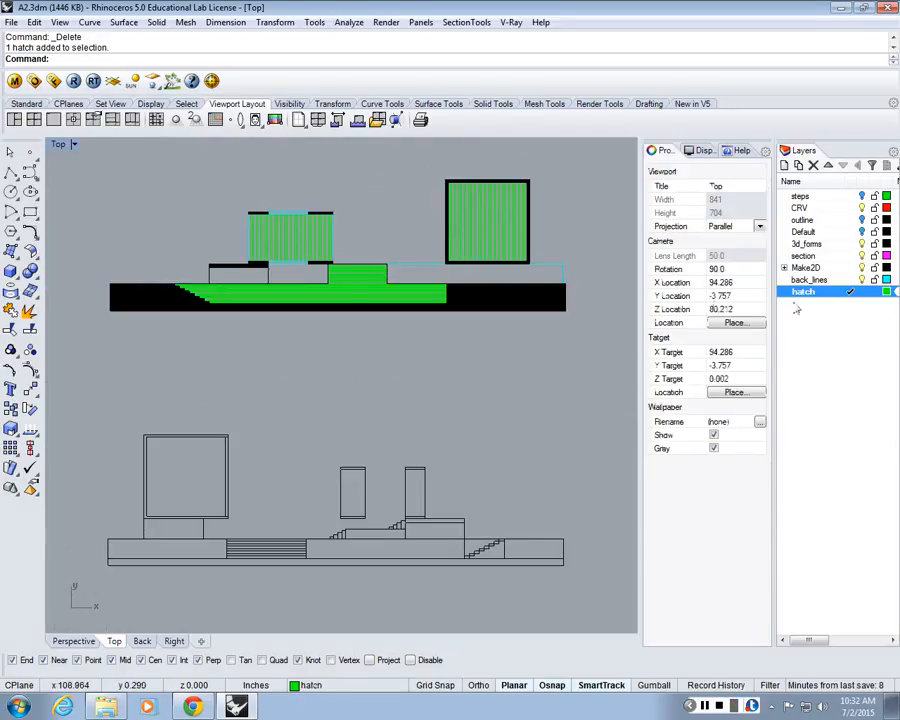
pyautogui.rightClick(830, 256)
pyautogui.click(800, 470)
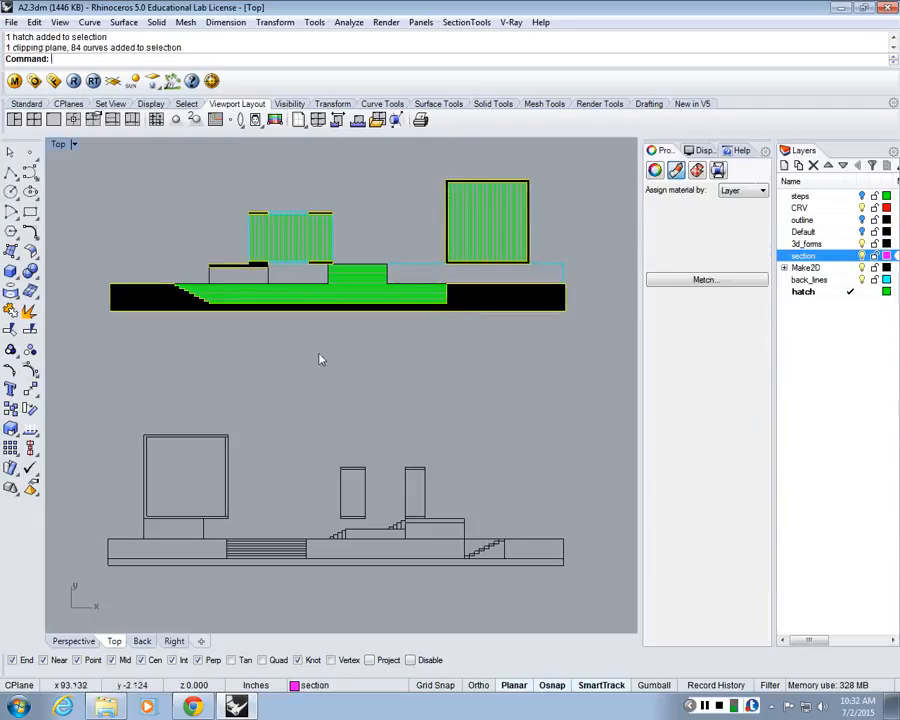
pyautogui.click(355, 360)
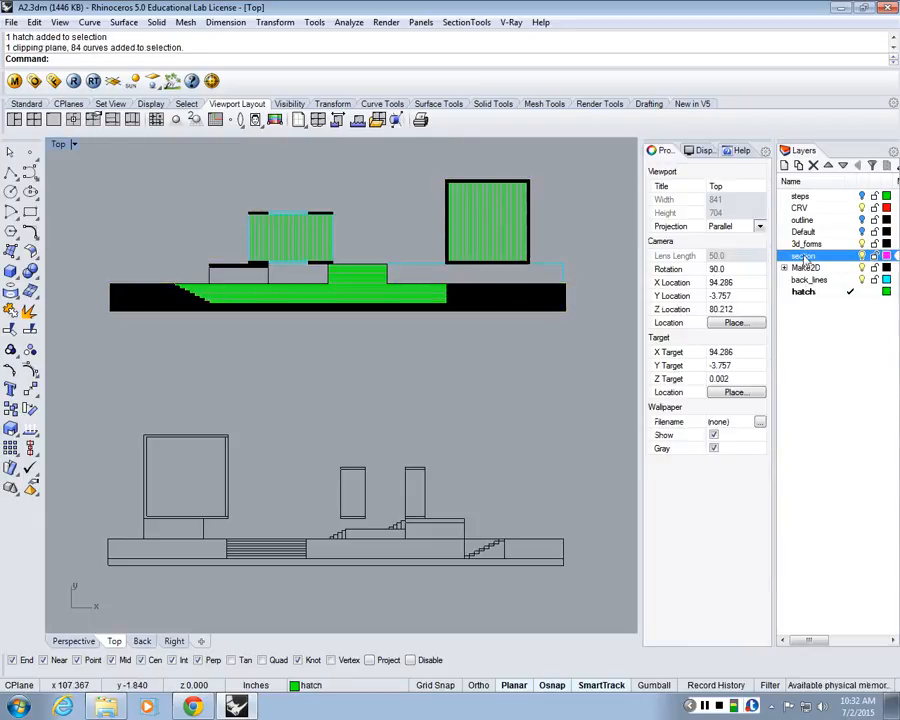
# Step: Select all objects on the section layer and copy the section curves to the area below the new 2D drawing
pyautogui.rightClick(833, 258)
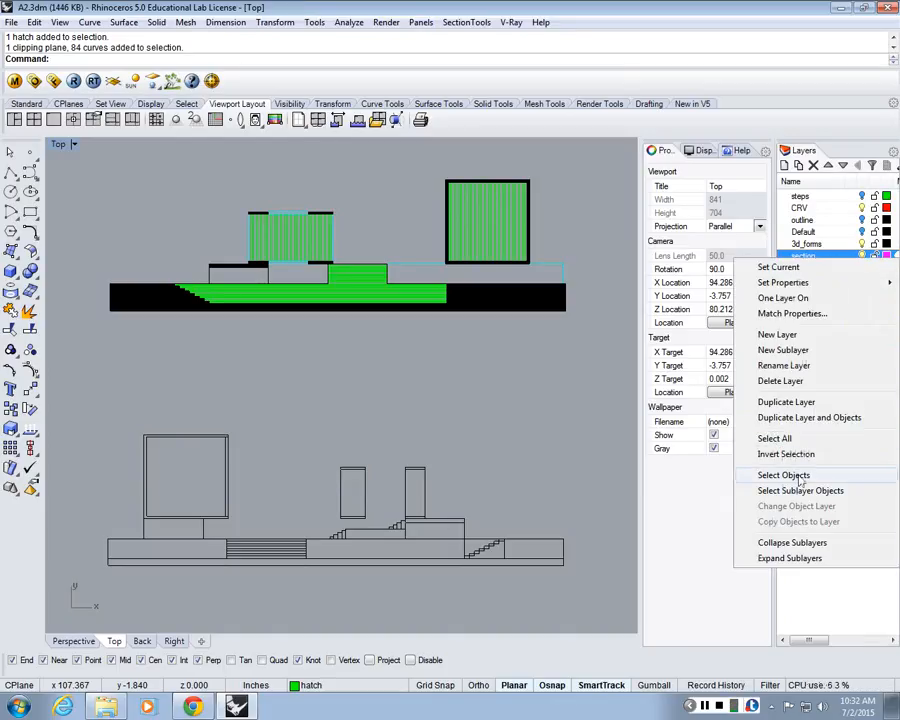
pyautogui.click(783, 475)
pyautogui.scroll(-3, 365, 305)
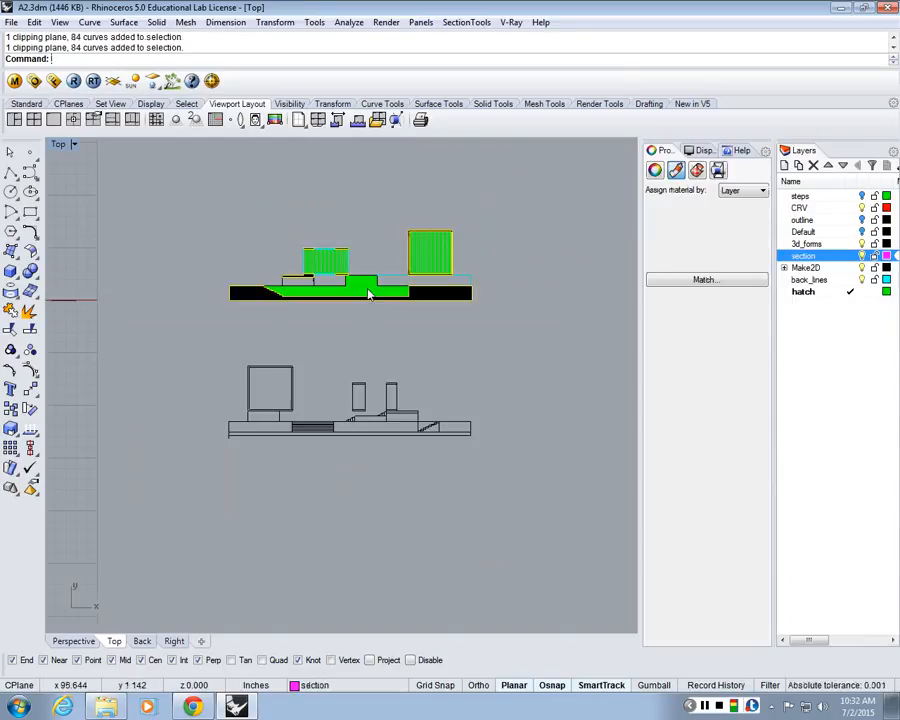
pyautogui.write('Copy')
pyautogui.press('Return')
pyautogui.click(425, 299)
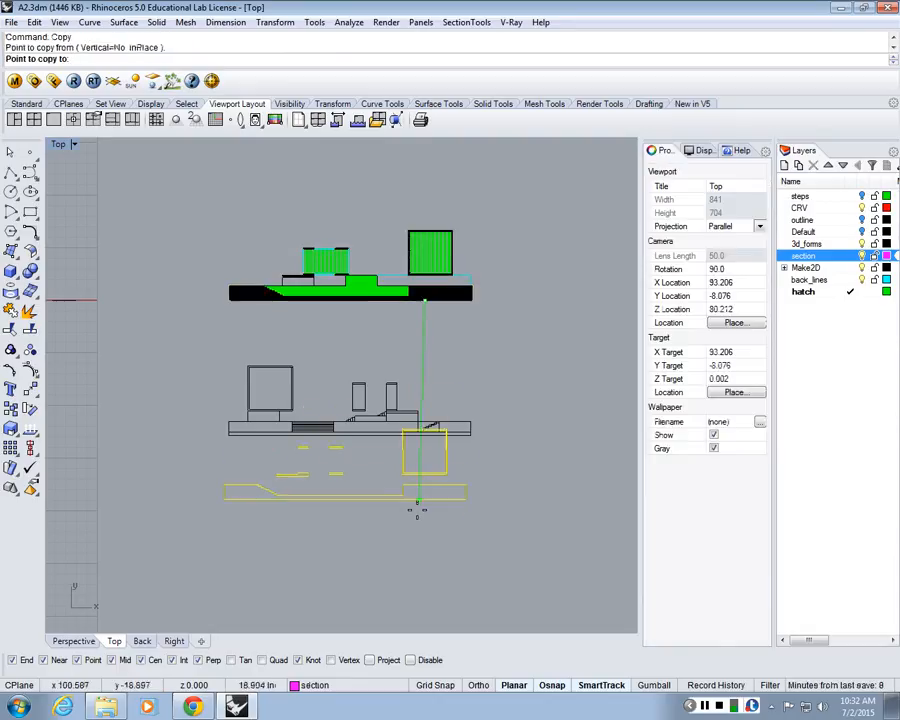
pyautogui.click(421, 560)
pyautogui.press('Escape')
pyautogui.press('Escape')
pyautogui.moveTo(508, 568); pyautogui.dragTo(533, 564, button='right')
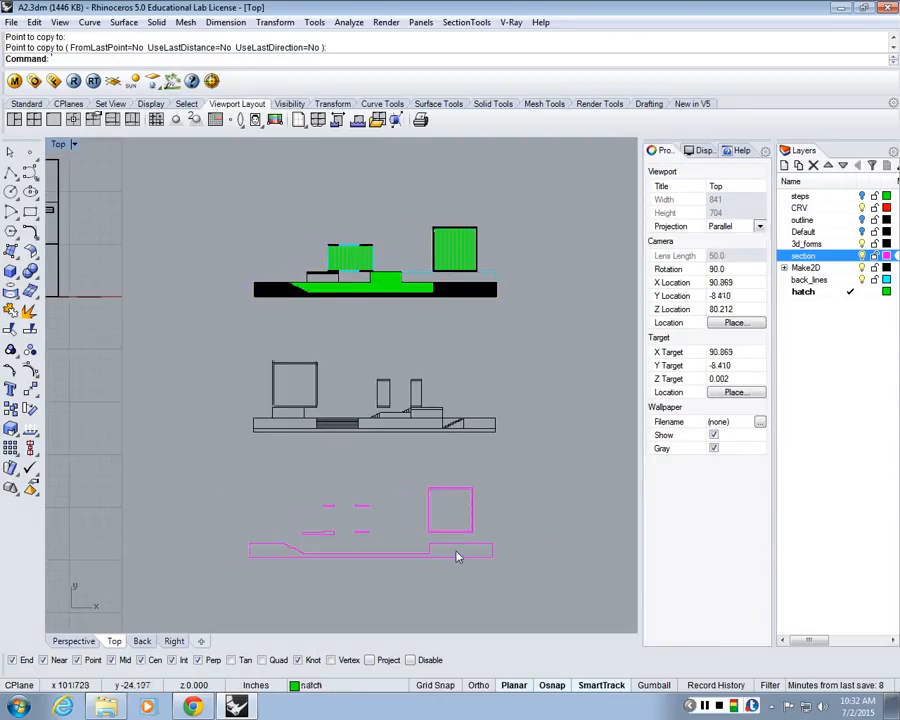
pyautogui.write('Mirror')
pyautogui.press('Return')
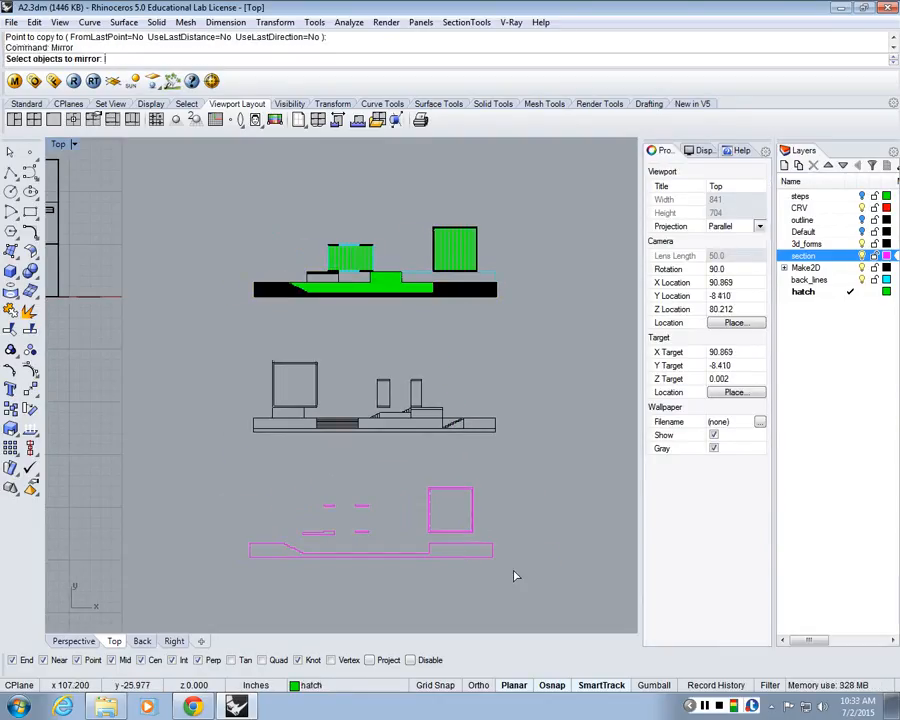
pyautogui.moveTo(515, 576); pyautogui.dragTo(179, 476)
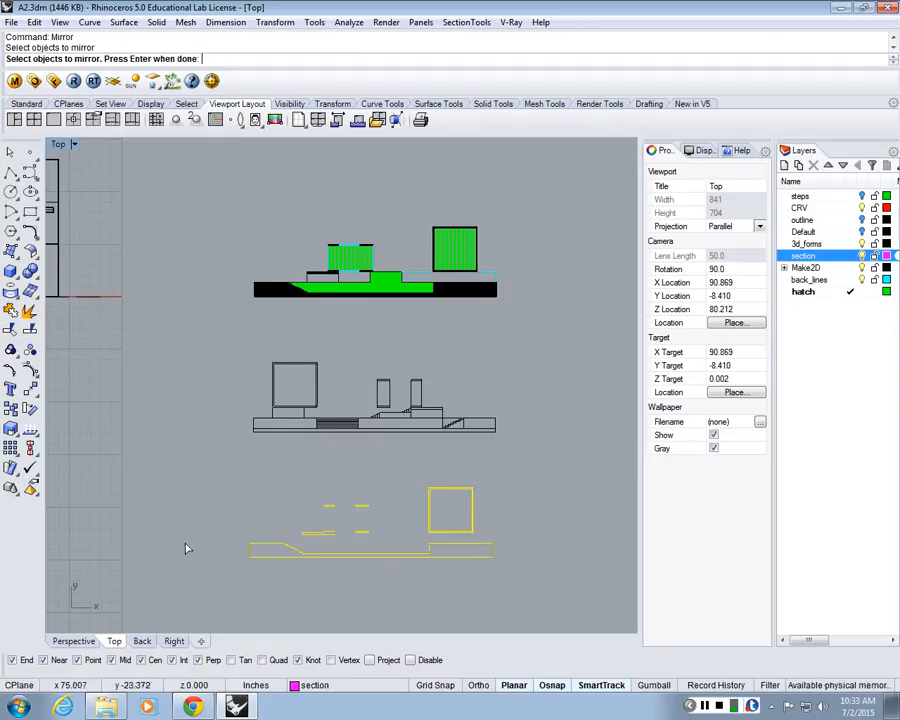
pyautogui.press('Return')
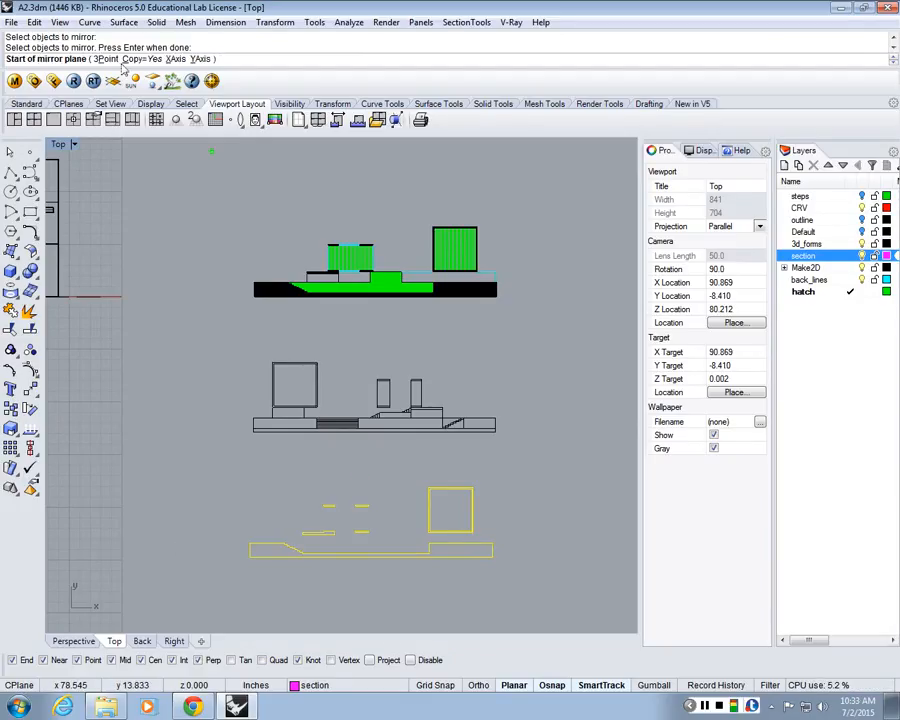
pyautogui.press('Escape')
# Step: Try mirroring the copied section curves about a vertical line through the base's midpoint with copying on, and undo it
pyautogui.press('Return')
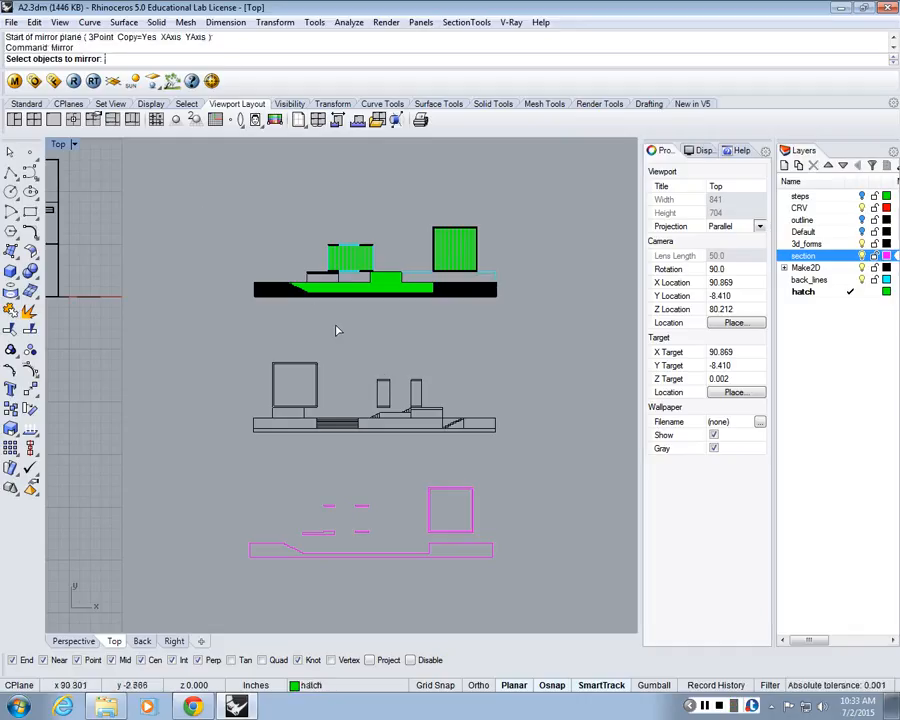
pyautogui.moveTo(558, 598); pyautogui.dragTo(205, 483)
pyautogui.press('Return')
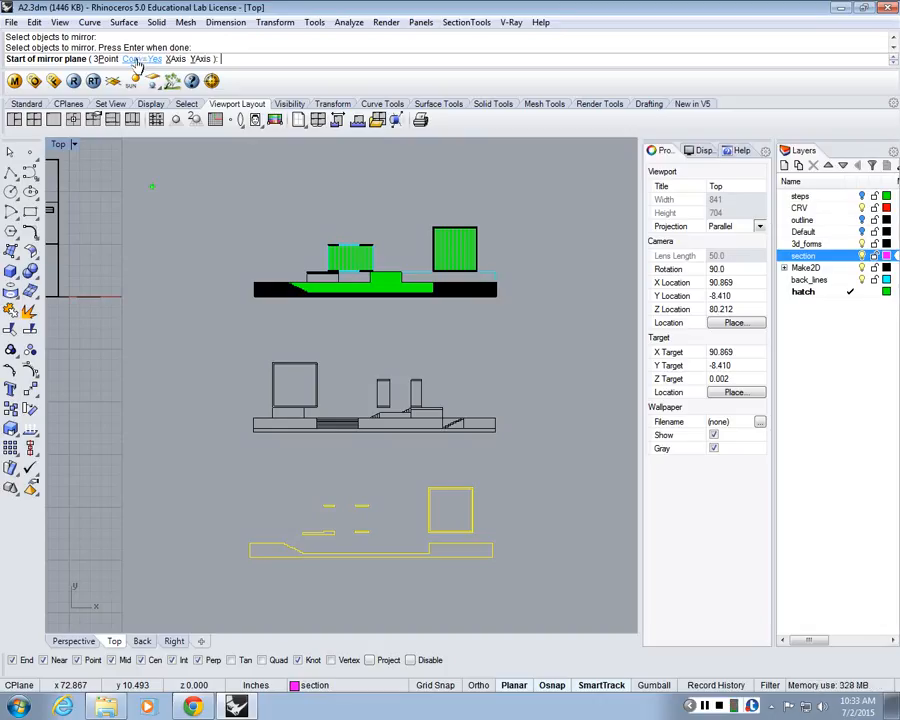
pyautogui.click(371, 558)
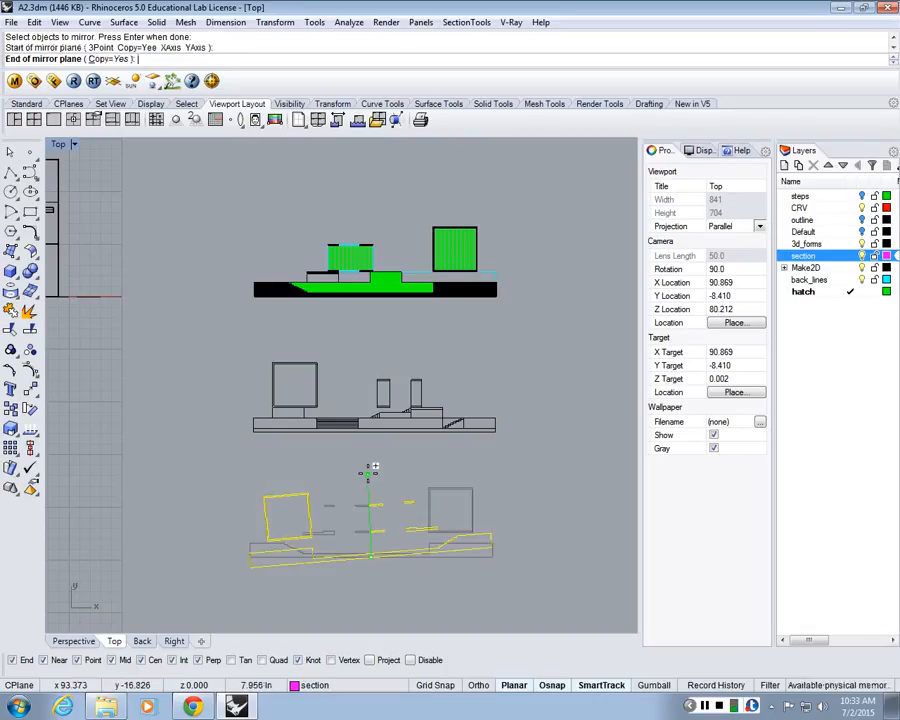
pyautogui.press('F8')
pyautogui.click(371, 459)
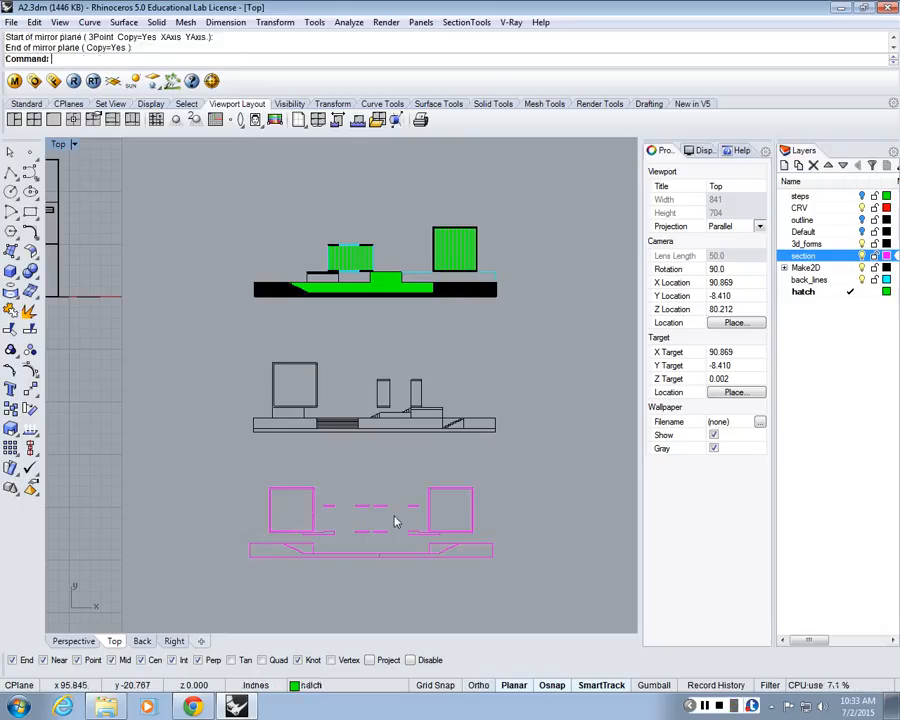
pyautogui.hotkey('ctrl', 'z')
# Step: Mirror the copied section curves about a vertical line through the base's midpoint with Copy=No
pyautogui.moveTo(505, 579); pyautogui.dragTo(222, 464)
pyautogui.press('Return')
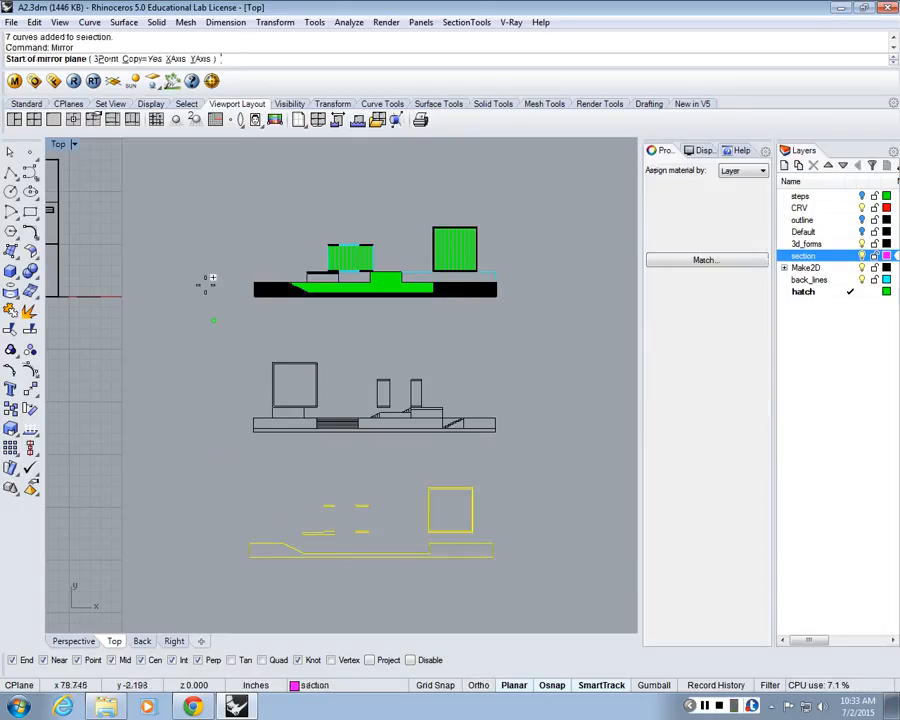
pyautogui.click(146, 60)
pyautogui.click(371, 557)
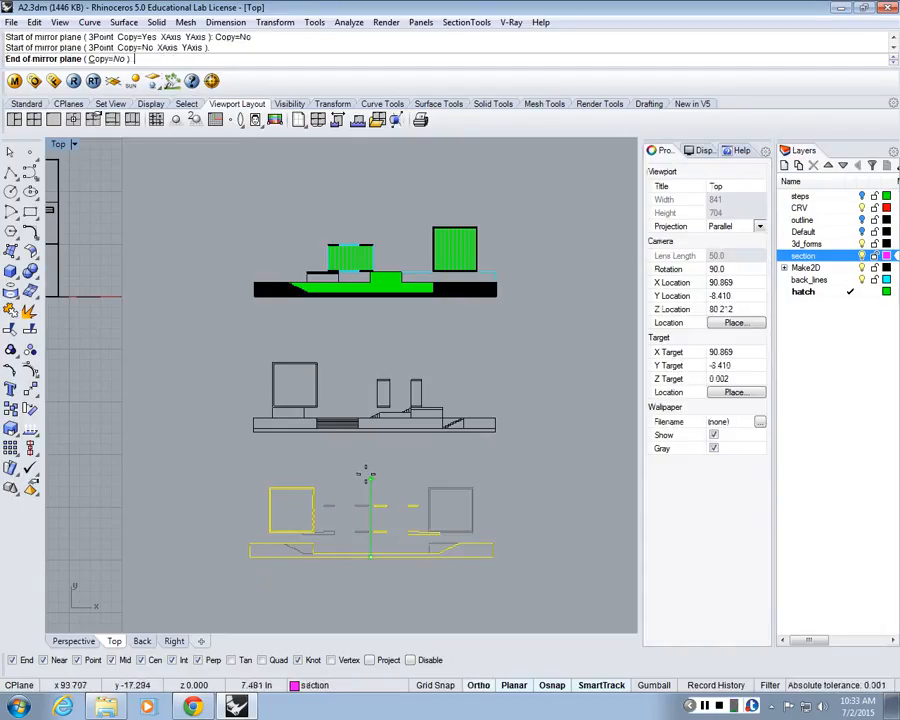
pyautogui.keyDown('shift'); pyautogui.click(369, 467); pyautogui.keyUp('shift')
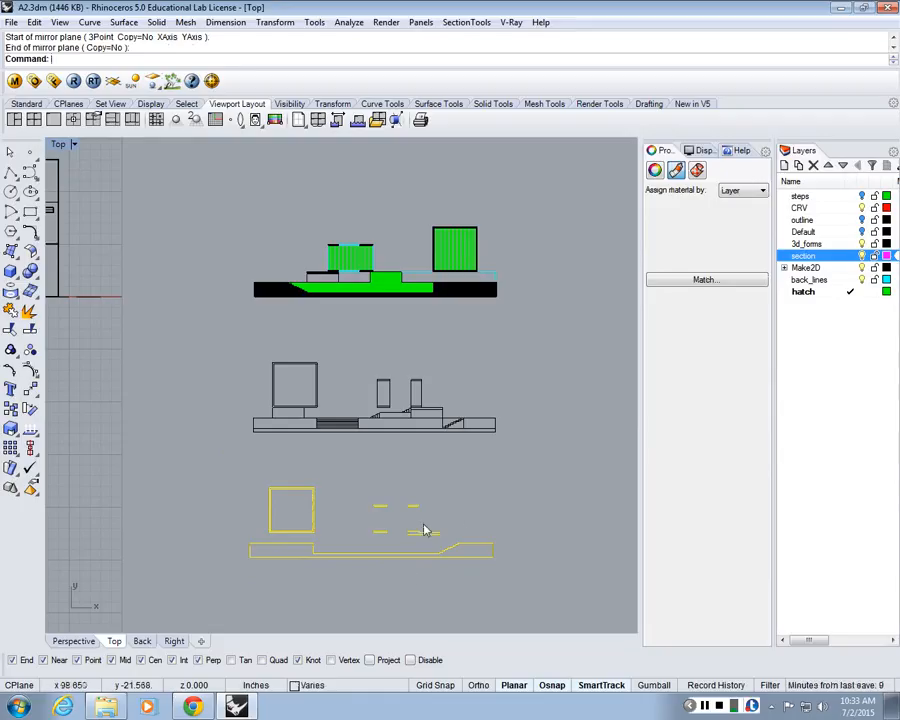
# Step: Move the mirrored section curves onto the new 2D drawing, matching the upper-left corners of their bases
pyautogui.write('m')
pyautogui.press('Return')
pyautogui.click(249, 543)
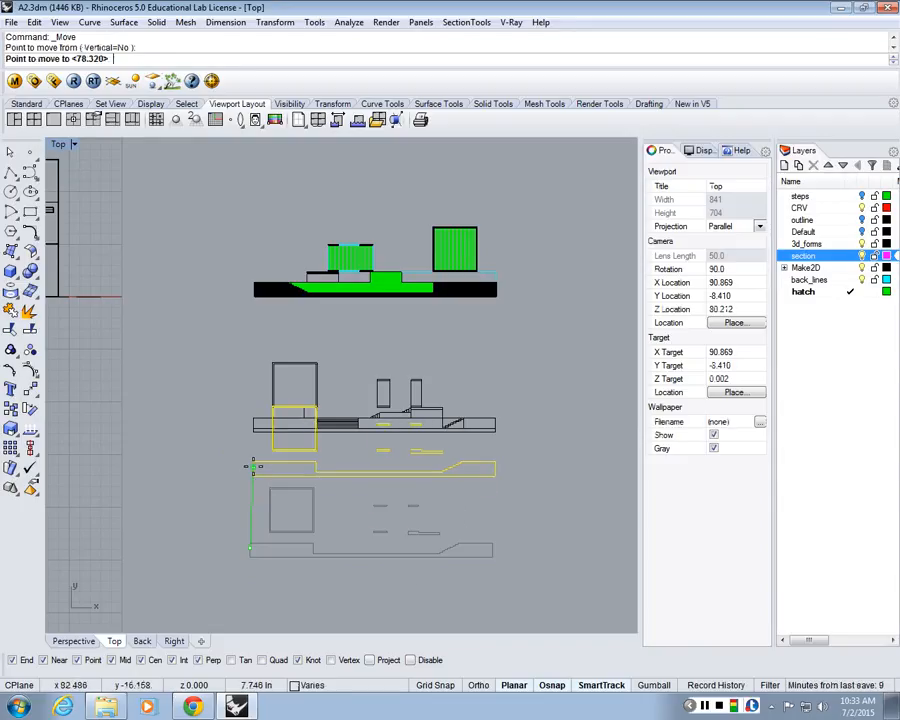
pyautogui.click(253, 418)
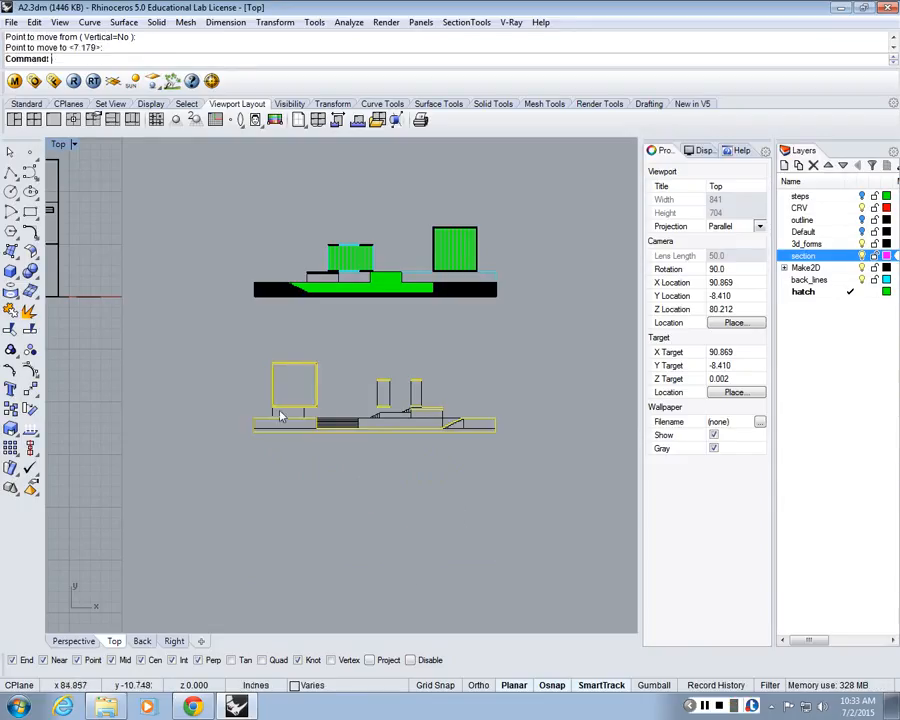
pyautogui.scroll(6, 352, 406)
pyautogui.moveTo(354, 407); pyautogui.dragTo(299, 475, button='right')
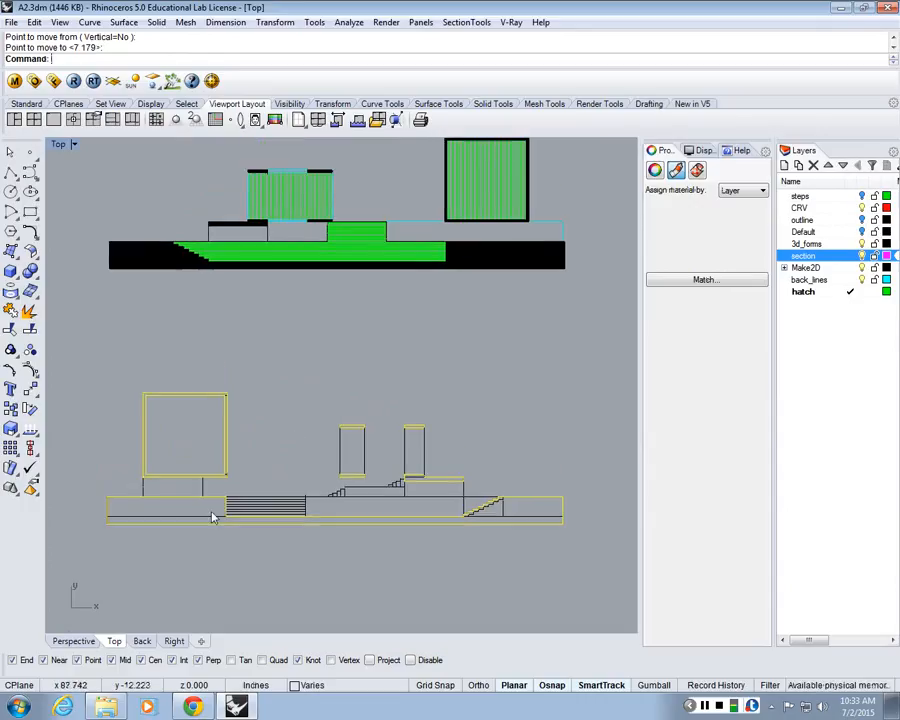
pyautogui.moveTo(474, 214); pyautogui.dragTo(504, 298, button='right')
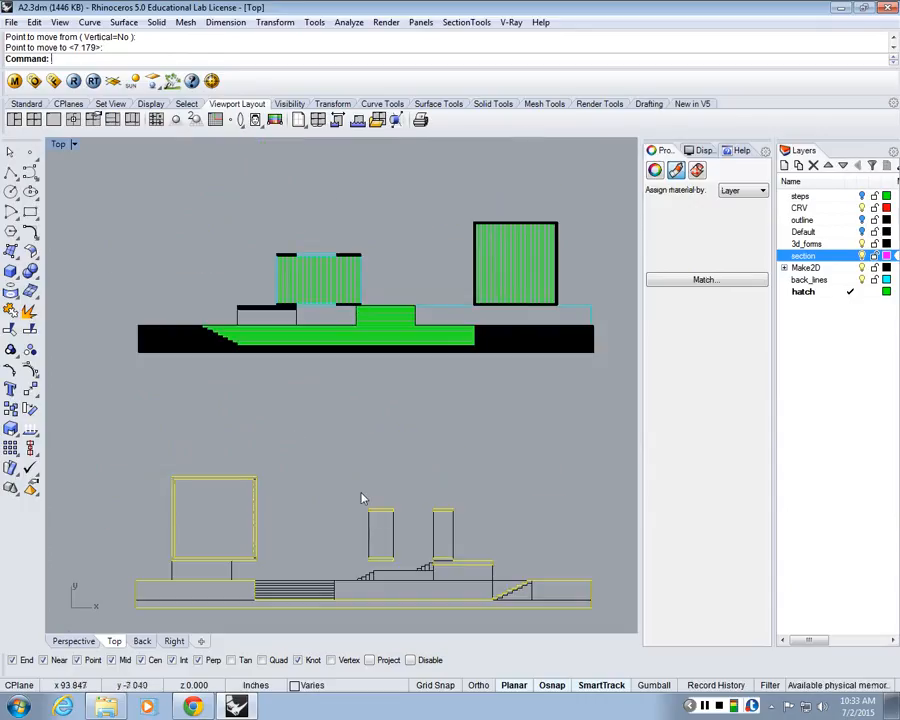
pyautogui.moveTo(363, 500); pyautogui.dragTo(386, 456, button='right')
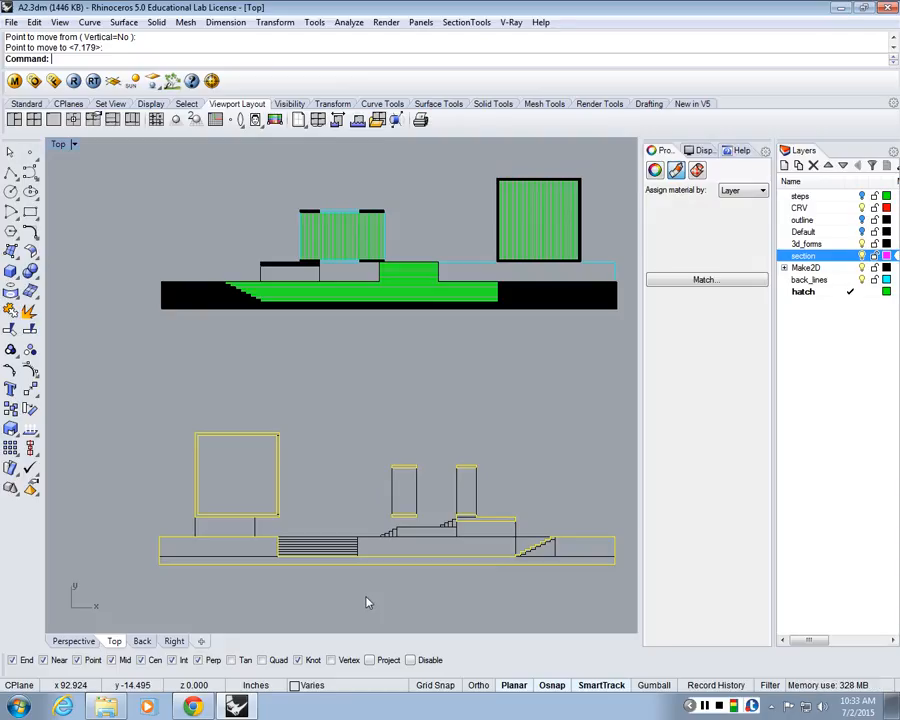
# Step: Hide the Make2D layer so only the mirrored section curves remain in the lower drawing
pyautogui.scroll(-2, 364, 547)
pyautogui.scroll(2, 430, 595)
pyautogui.moveTo(430, 595); pyautogui.dragTo(427, 509, button='right')
pyautogui.click(862, 268)
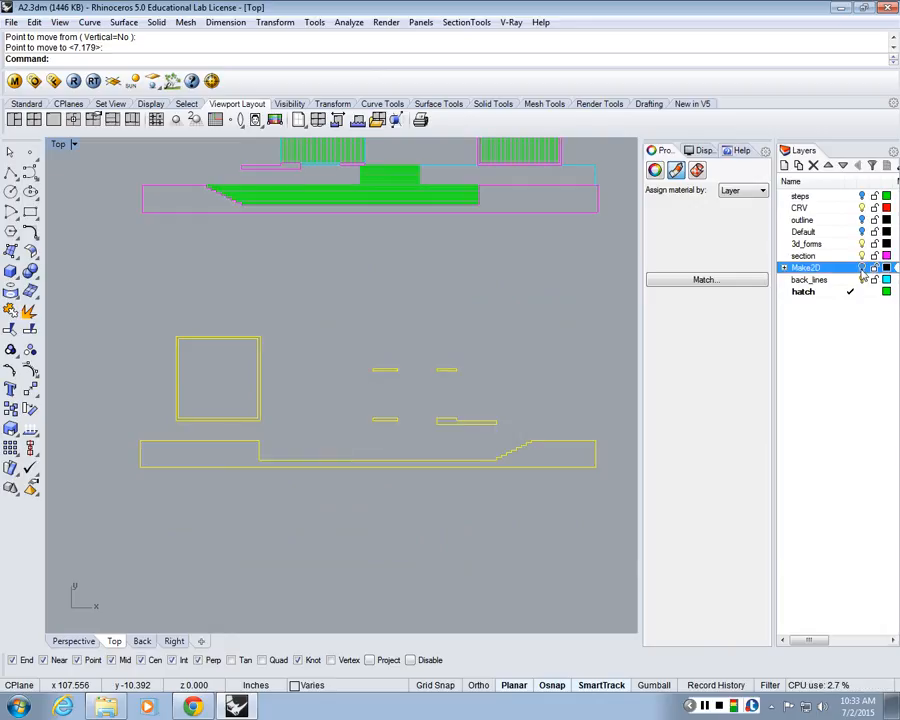
# Step: Hatch all the mirrored section curves of the lower drawing with the Solid pattern
pyautogui.click(476, 551)
pyautogui.write('hatch')
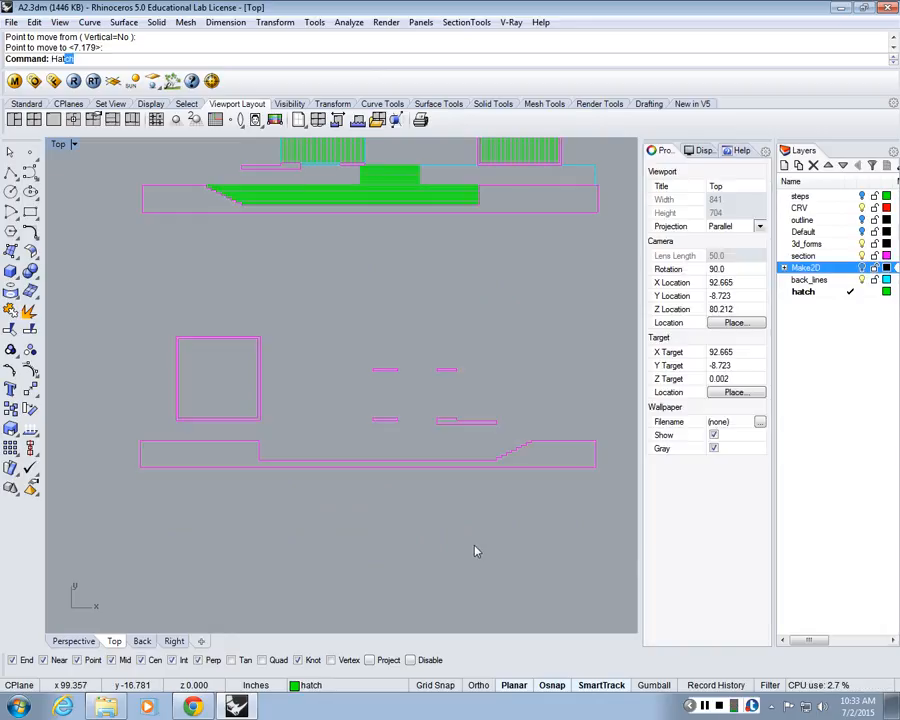
pyautogui.press('Return')
pyautogui.moveTo(574, 507); pyautogui.dragTo(84, 314)
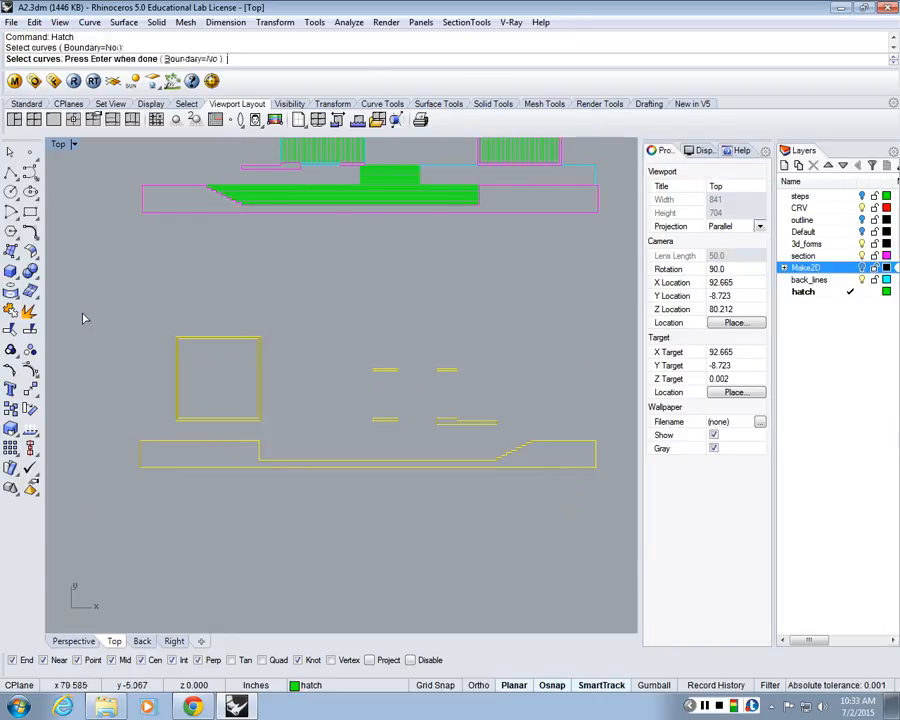
pyautogui.press('Return')
pyautogui.click(553, 111)
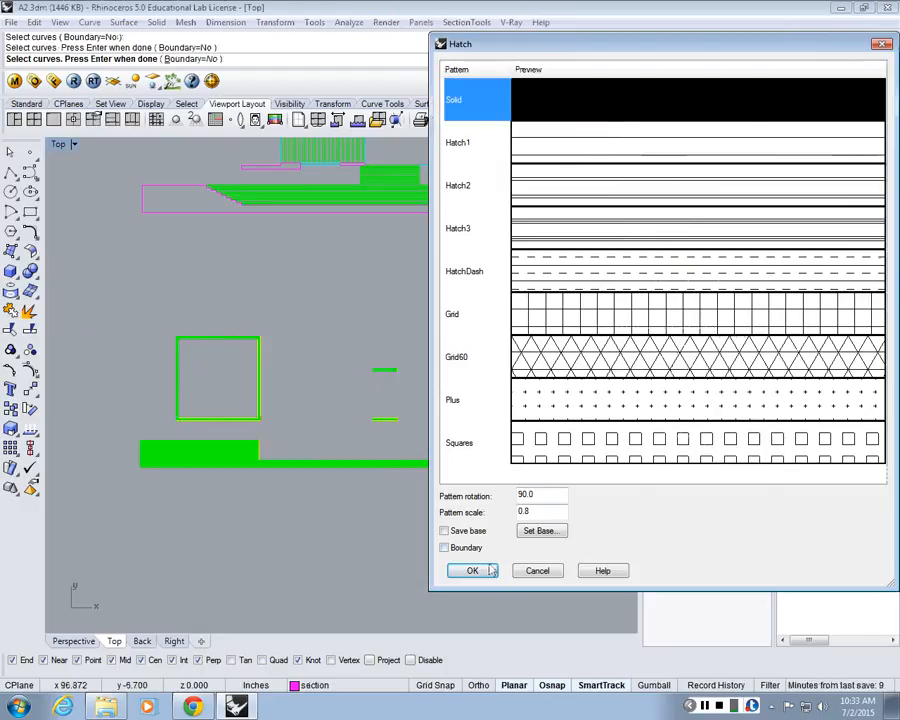
pyautogui.click(472, 570)
# Step: Turn the Make2D layer back on to overlay its lines on the new hatches
pyautogui.scroll(8, 494, 402)
pyautogui.scroll(-12, 461, 460)
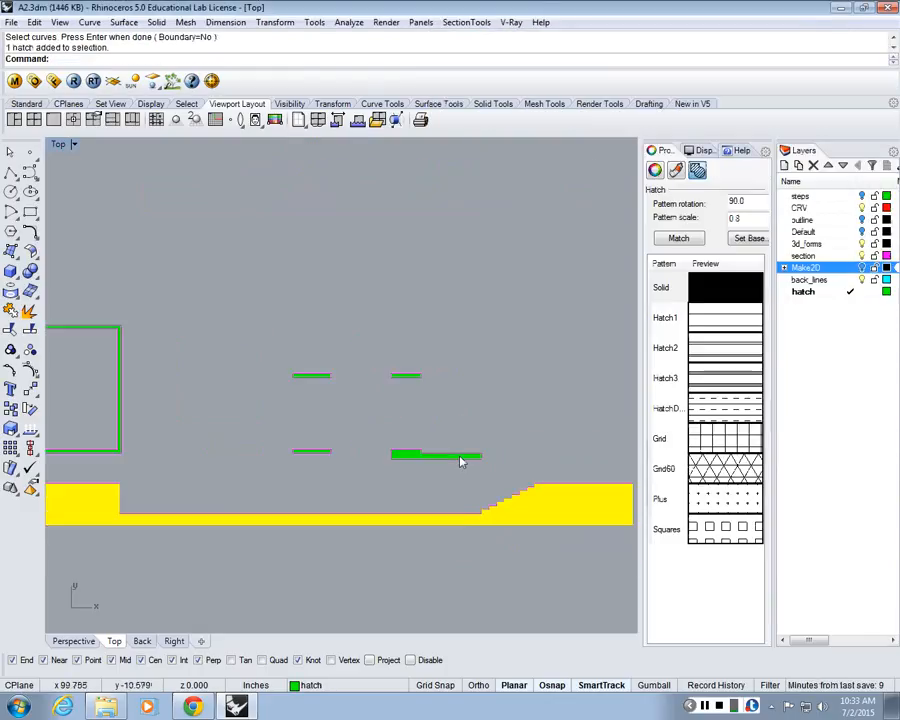
pyautogui.scroll(4, 490, 453)
pyautogui.click(483, 460)
pyautogui.scroll(-2, 480, 462)
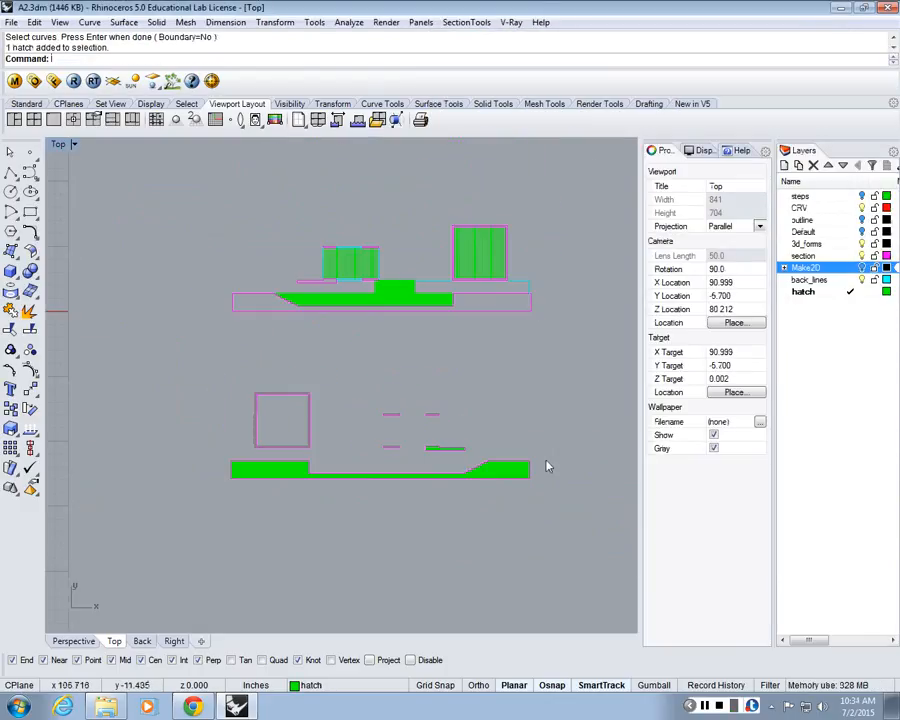
pyautogui.click(862, 270)
# Step: Trim the vertical lines inside the lower small flight of steps, using the surrounding step and platform lines as cutting objects
pyautogui.scroll(4, 426, 468)
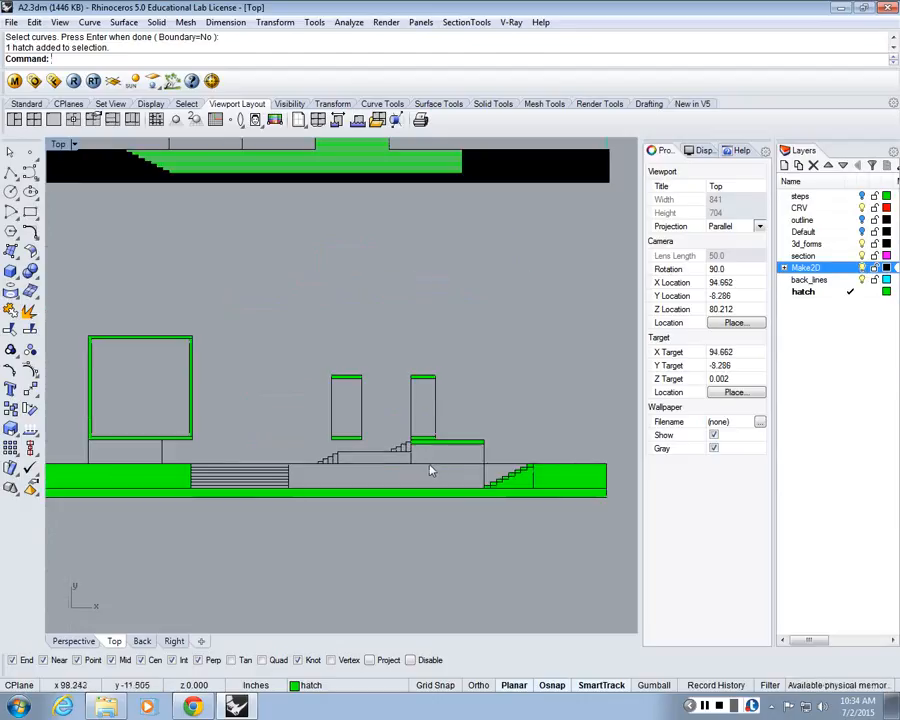
pyautogui.scroll(-3, 420, 468)
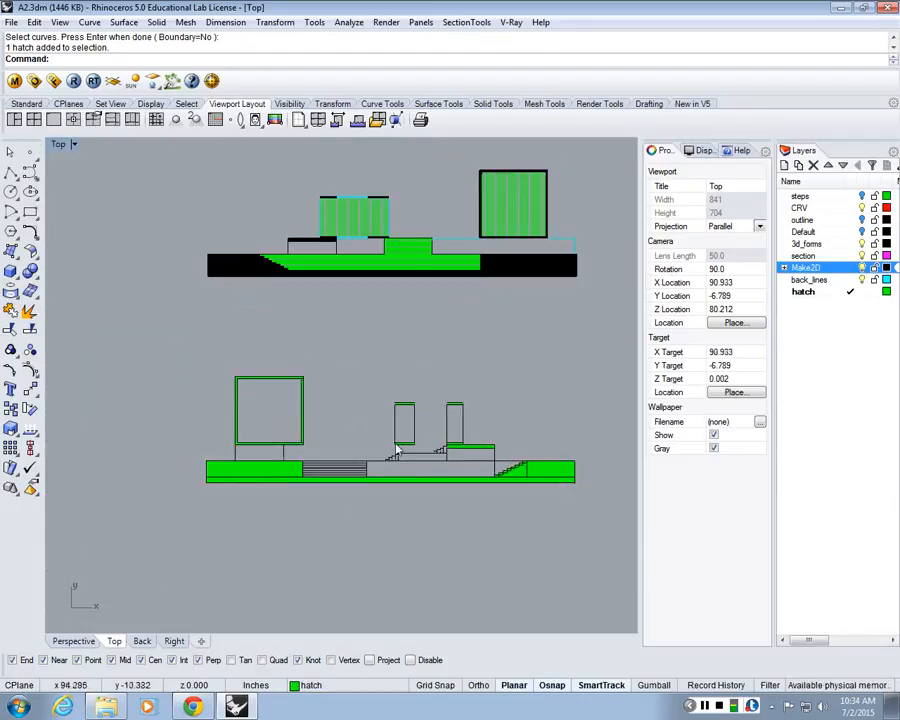
pyautogui.scroll(4, 436, 452)
pyautogui.scroll(6, 436, 460)
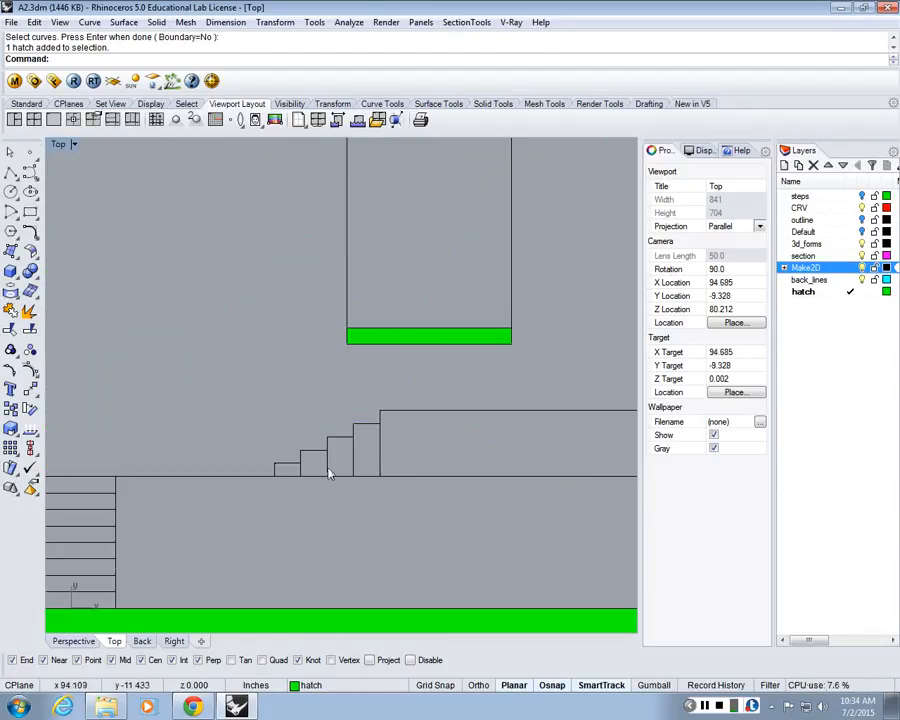
pyautogui.scroll(-5, 348, 458)
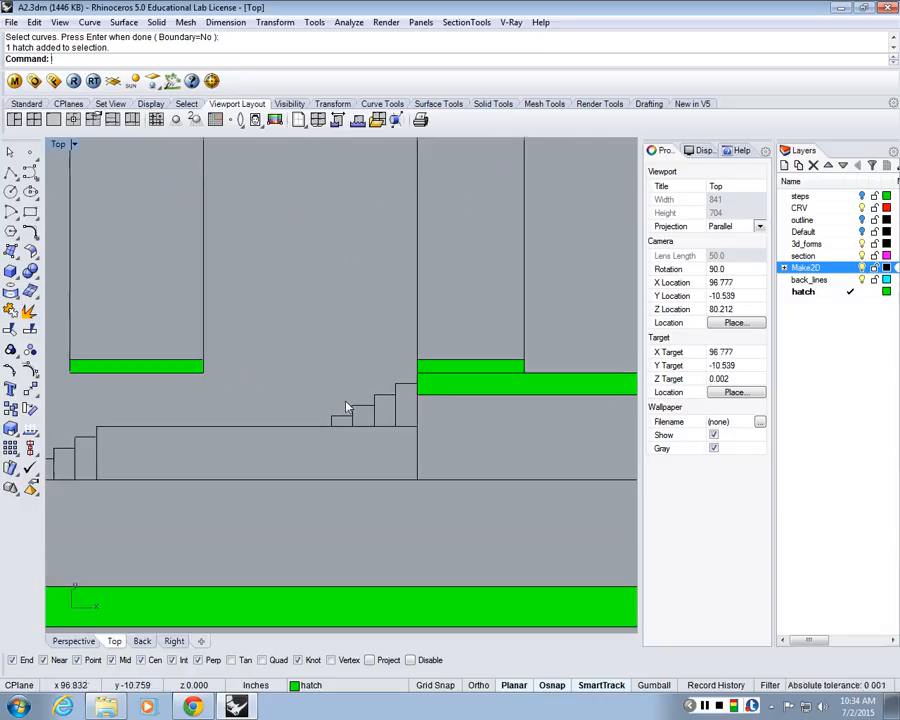
pyautogui.write('trim')
pyautogui.press('Return')
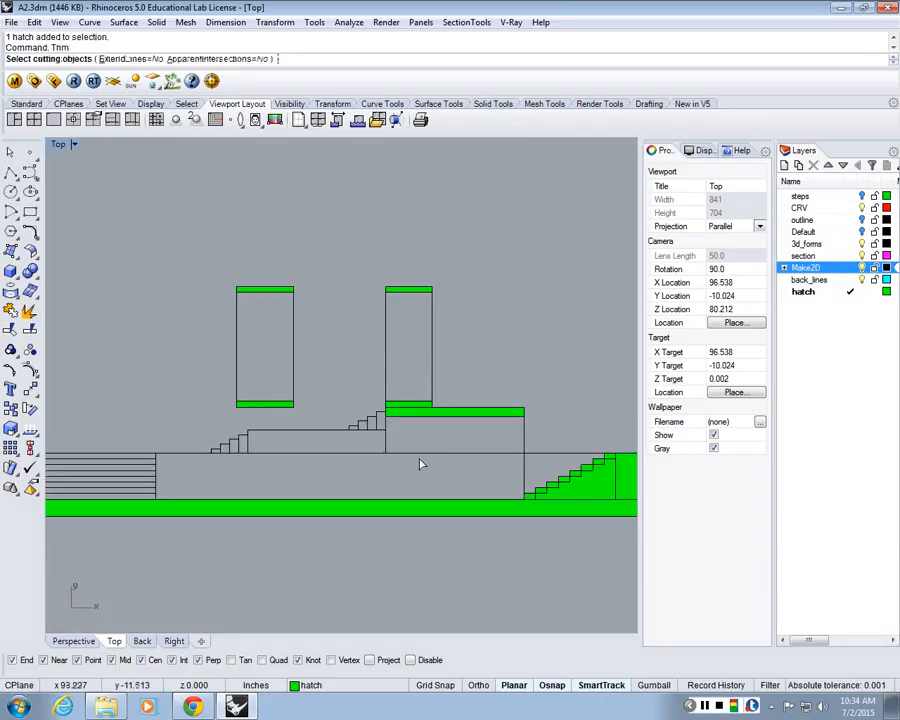
pyautogui.moveTo(435, 475); pyautogui.dragTo(174, 424)
pyautogui.press('Return')
pyautogui.scroll(5, 219, 456)
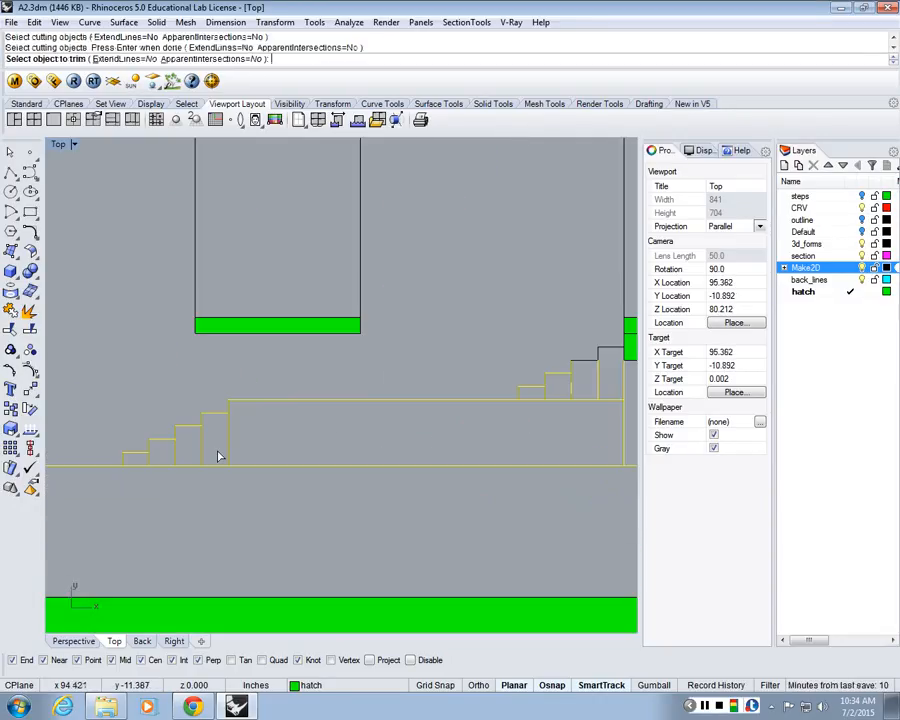
pyautogui.moveTo(218, 452); pyautogui.dragTo(160, 455)
pyautogui.click(150, 455)
pyautogui.click(150, 455)
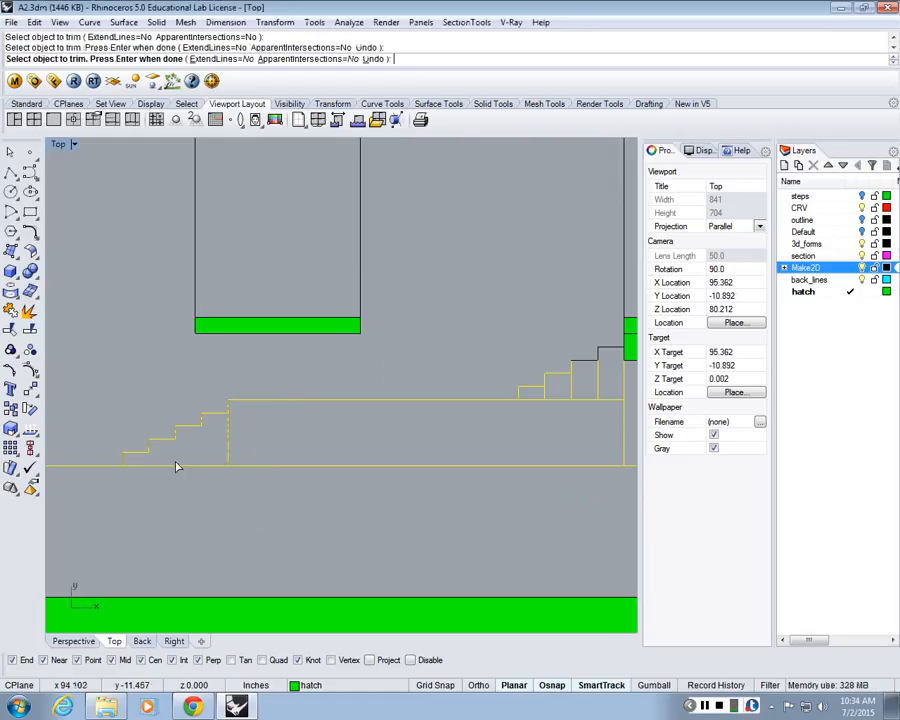
# Step: Trim the vertical lines inside the upper small flight of steps and finish trimming
pyautogui.scroll(-6, 365, 400)
pyautogui.scroll(12, 484, 378)
pyautogui.moveTo(481, 456); pyautogui.dragTo(396, 458)
pyautogui.scroll(-15, 395, 436)
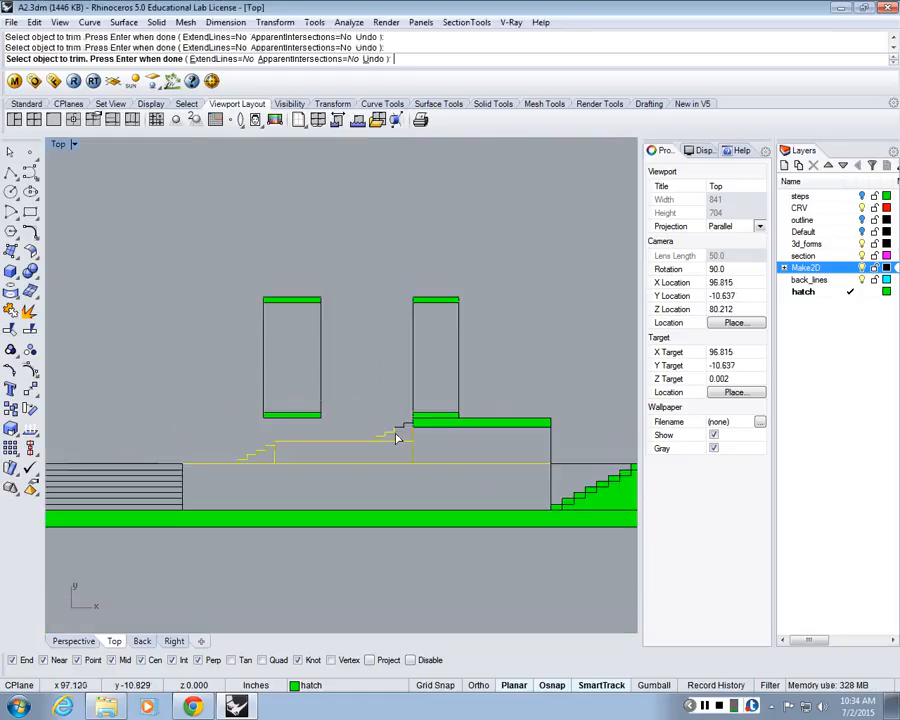
pyautogui.scroll(-5, 400, 440)
pyautogui.scroll(5, 440, 458)
pyautogui.press('Return')
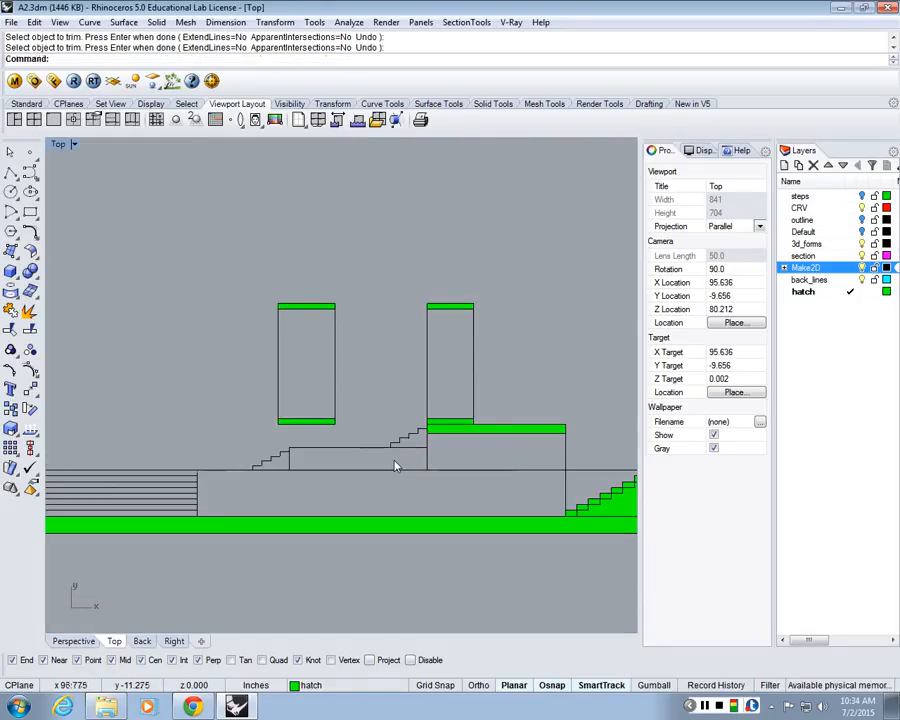
# Step: Trim the vertical line below ground level at the foot of the sunken stair, using the crossing ground line as cutter
pyautogui.moveTo(587, 485); pyautogui.dragTo(480, 478, button='right')
pyautogui.moveTo(480, 478); pyautogui.dragTo(449, 453)
pyautogui.press('Return')
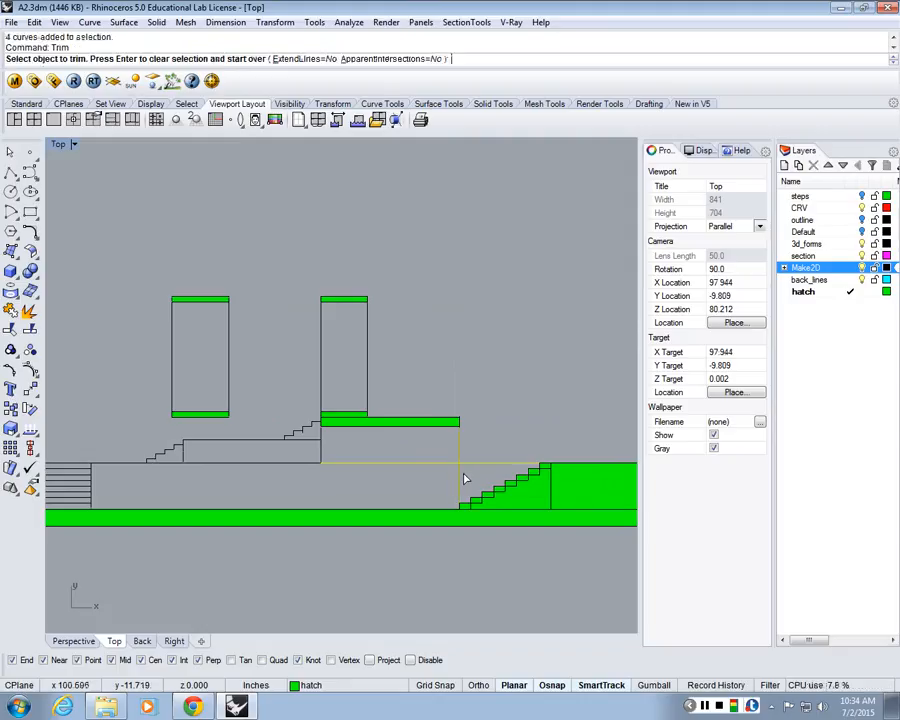
pyautogui.click(460, 479)
pyautogui.scroll(-5, 450, 468)
pyautogui.scroll(2, 440, 466)
pyautogui.press('Return')
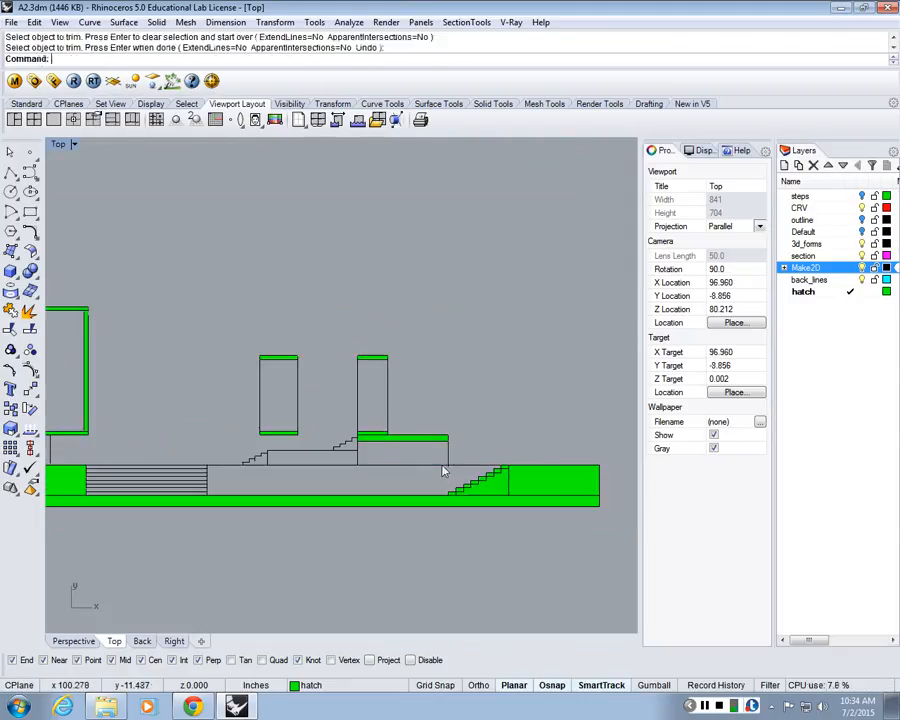
pyautogui.scroll(-4, 448, 455)
pyautogui.moveTo(440, 433)
pyautogui.mouseDown(button='right')
pyautogui.moveTo(494, 408)
pyautogui.moveTo(452, 394)
pyautogui.moveTo(475, 439)
pyautogui.mouseUp(button='right')
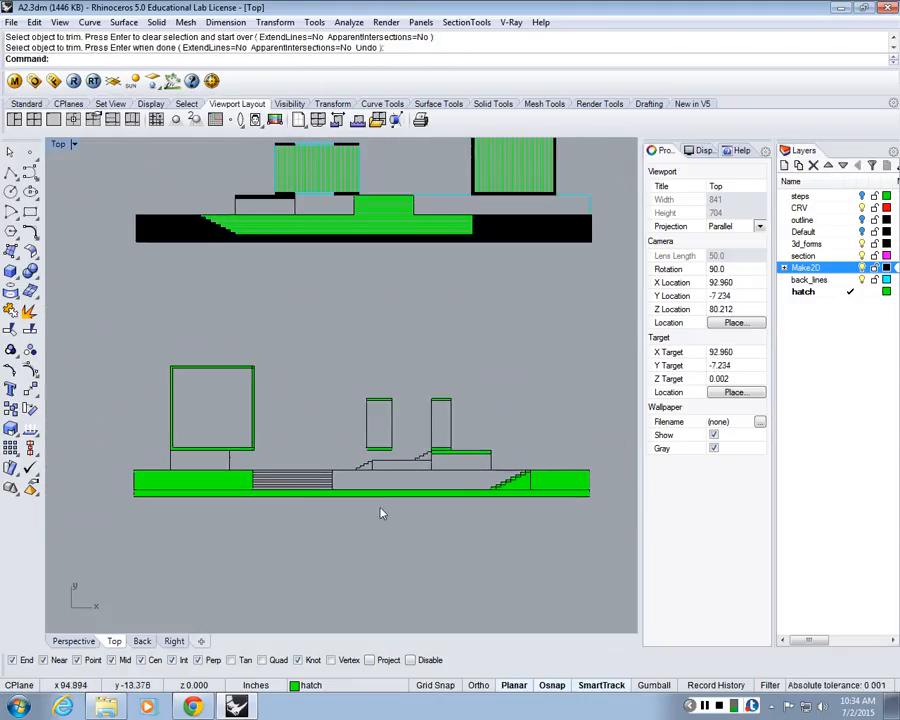
pyautogui.scroll(-4, 466, 382)
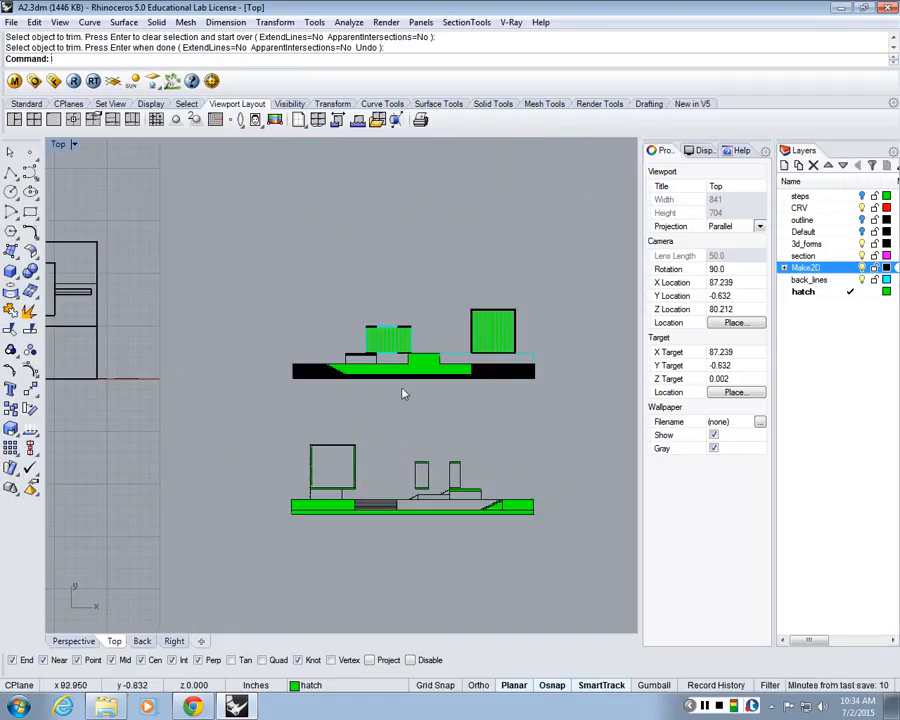
pyautogui.moveTo(494, 428); pyautogui.dragTo(435, 401, button='right')
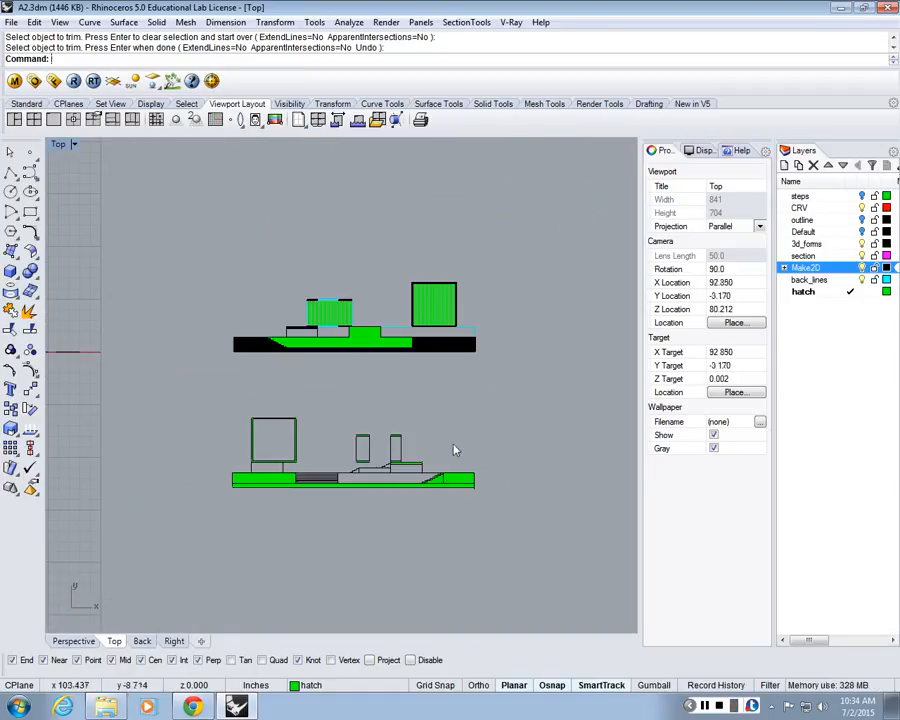
# Step: Try selecting every hatch at once with SelHatch, and clear the selection
pyautogui.scroll(4, 375, 466)
pyautogui.click(551, 494)
pyautogui.press('Escape')
pyautogui.write('S')
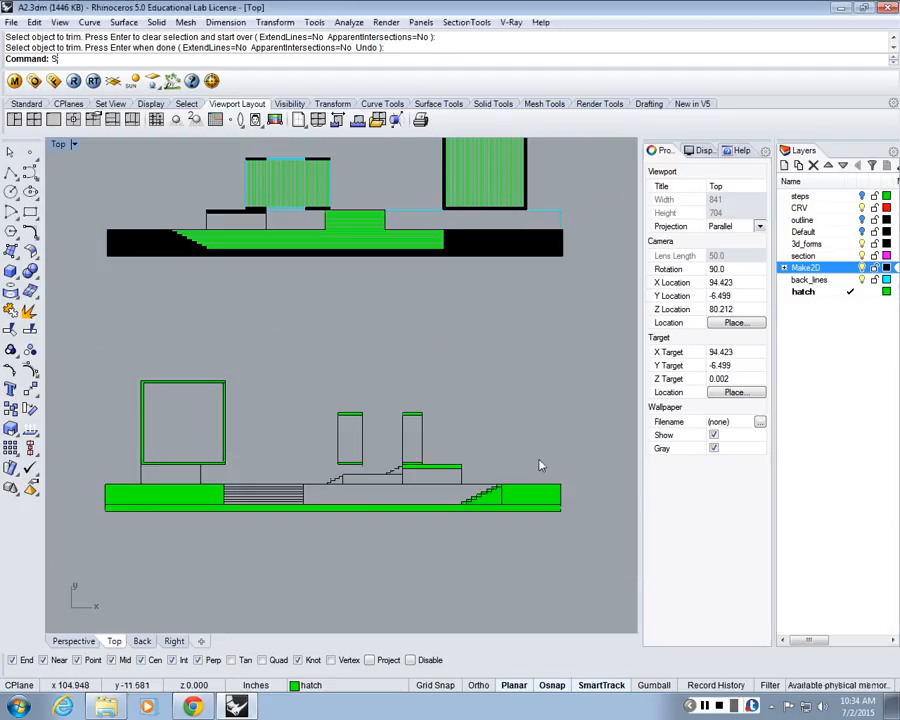
pyautogui.write('elHatch')
pyautogui.press('Return')
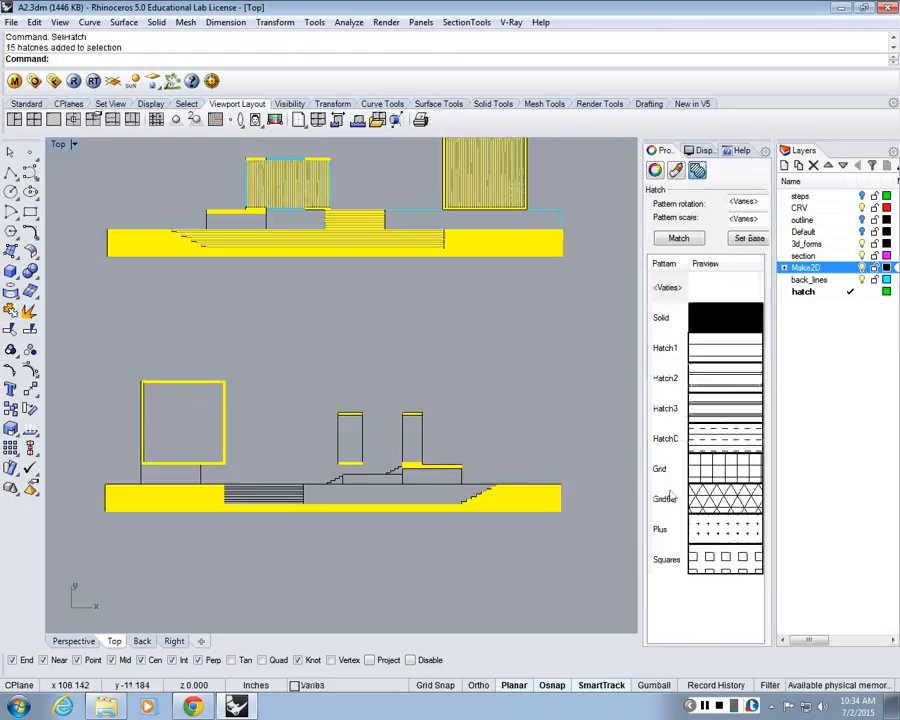
pyautogui.press('Escape')
# Step: Check which layer the upper section's solid base hatch is assigned to
pyautogui.scroll(2, 517, 219)
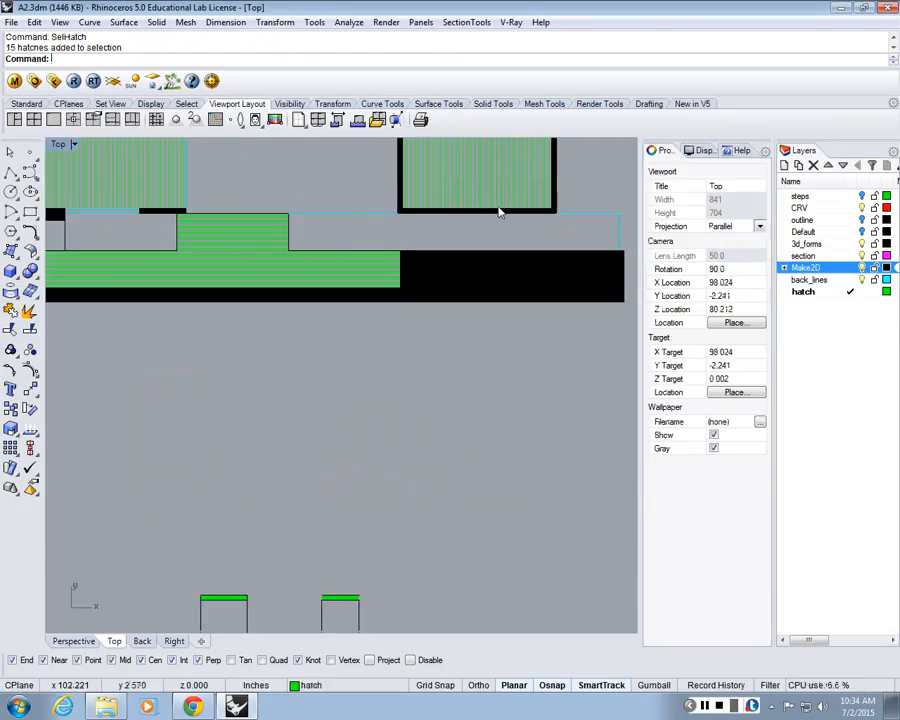
pyautogui.click(490, 217)
pyautogui.click(529, 280)
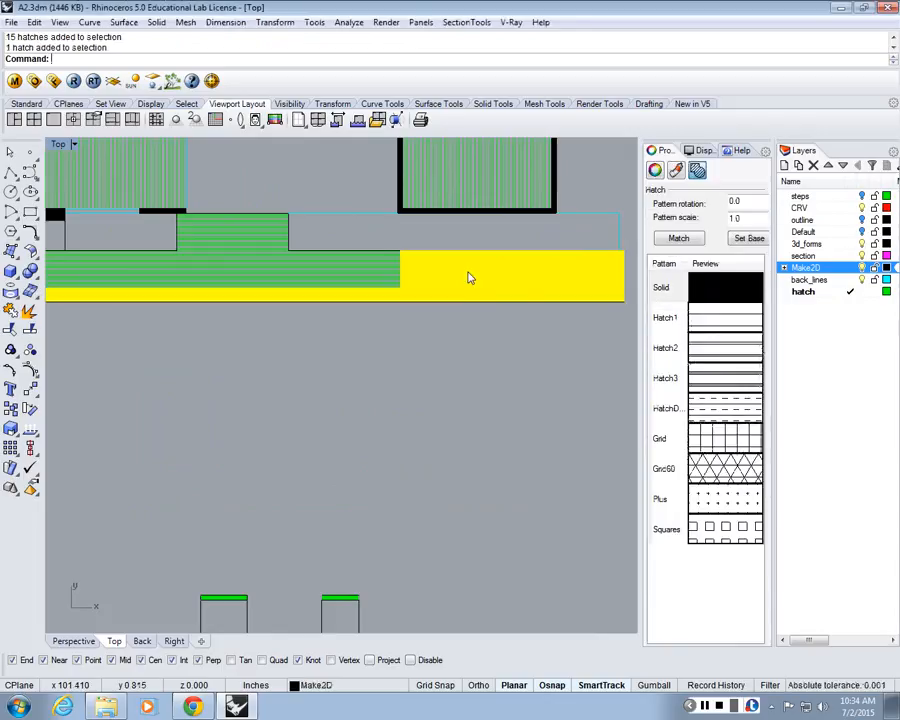
pyautogui.click(655, 170)
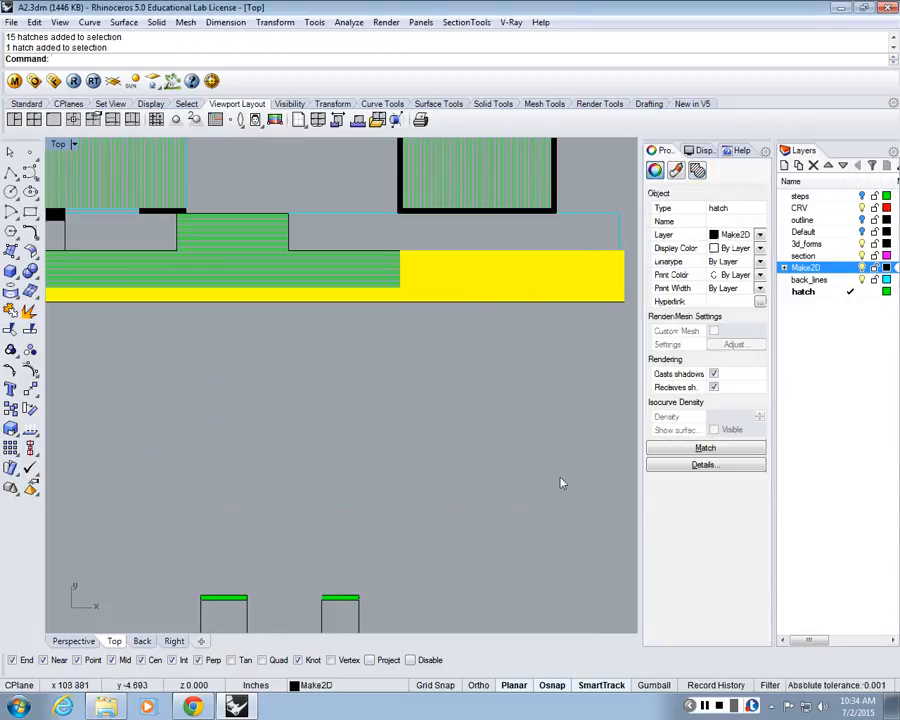
pyautogui.click(560, 482)
# Step: Select all the solid hatches of the lower section and move them to a layer within the Make2D visible lines branch
pyautogui.moveTo(560, 482); pyautogui.dragTo(547, 269, button='right')
pyautogui.scroll(4, 535, 542)
pyautogui.click(467, 482)
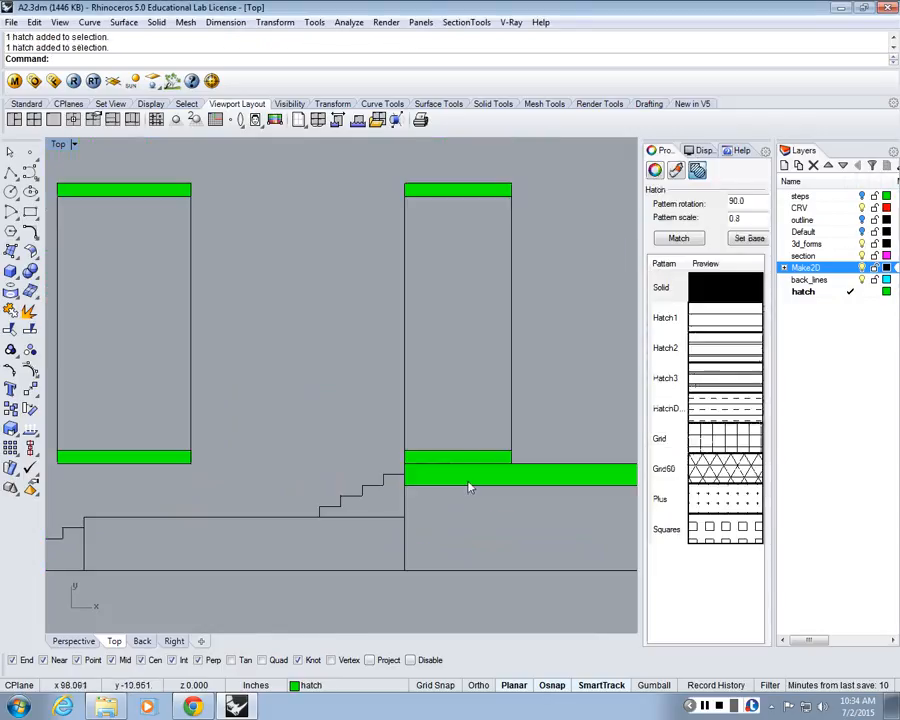
pyautogui.keyDown('shift'); pyautogui.click(175, 464); pyautogui.keyUp('shift')
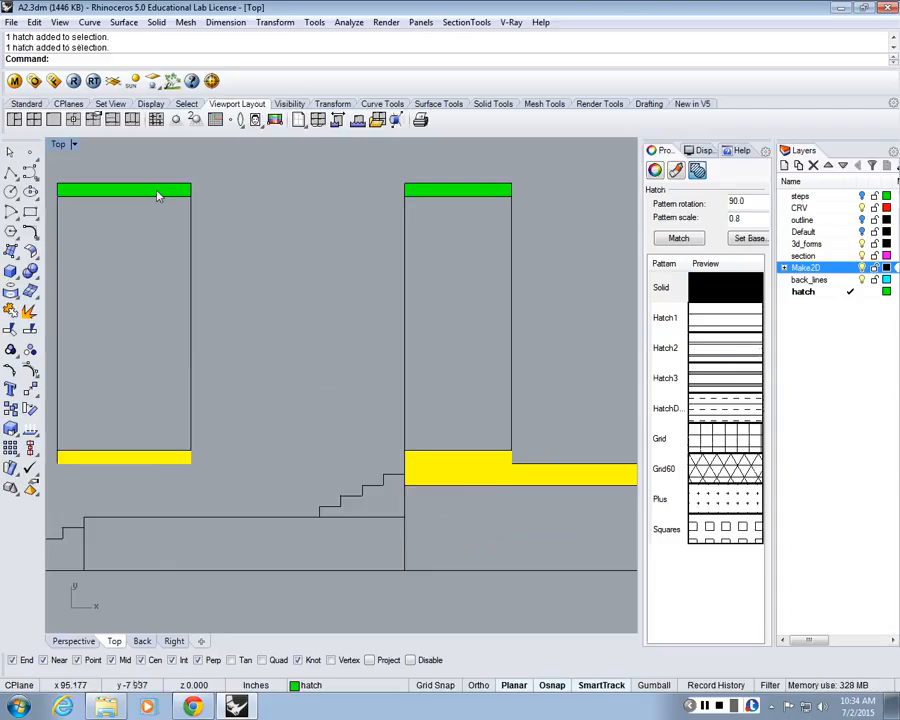
pyautogui.keyDown('shift'); pyautogui.click(158, 192); pyautogui.keyUp('shift')
pyautogui.keyDown('shift'); pyautogui.click(466, 192); pyautogui.keyUp('shift')
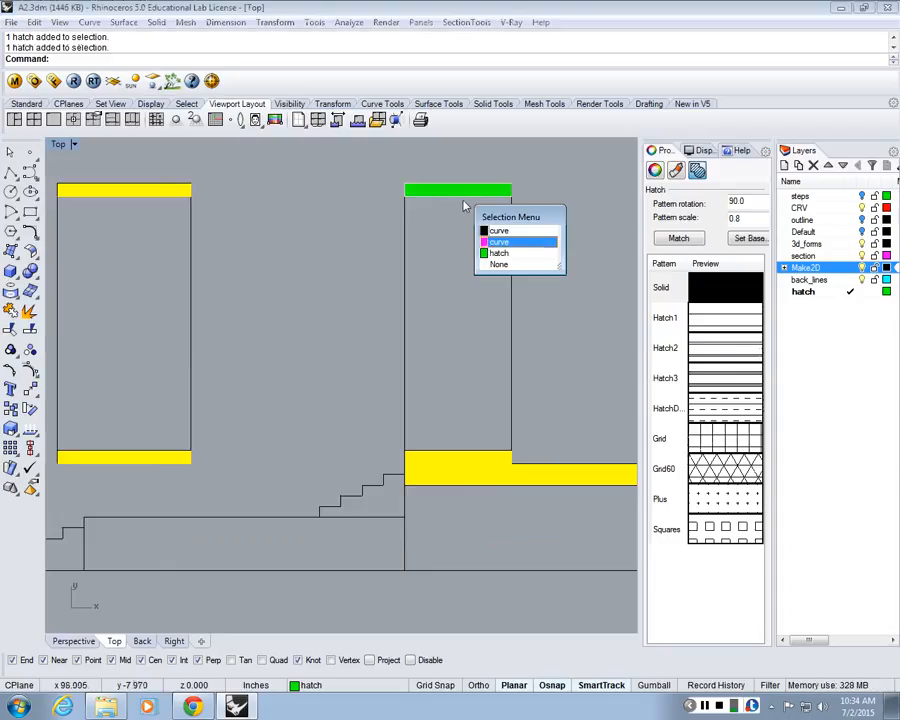
pyautogui.click(509, 258)
pyautogui.scroll(5, 227, 358)
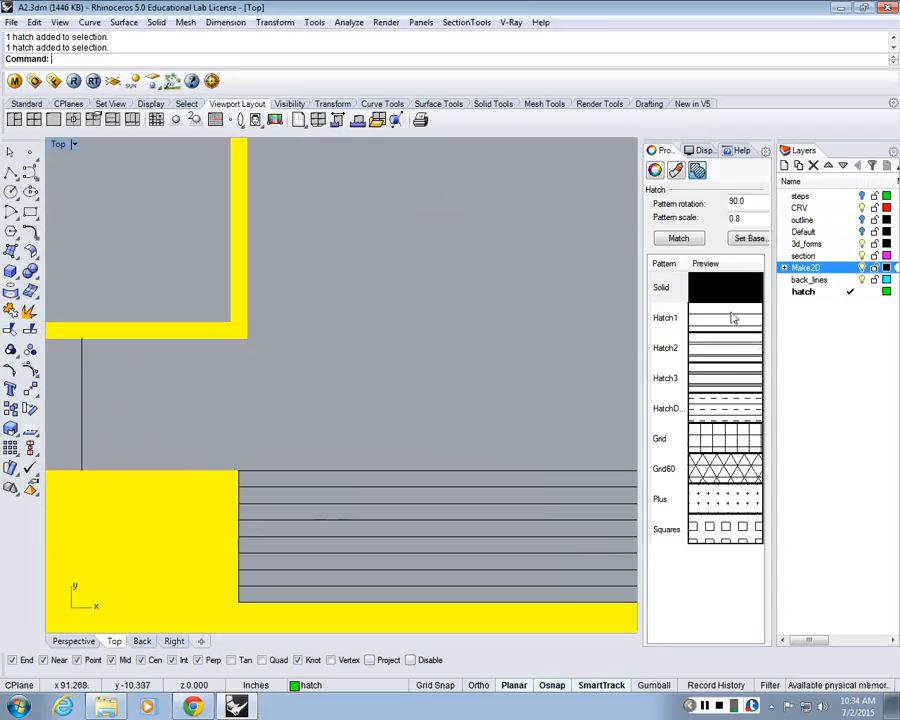
pyautogui.click(654, 171)
pyautogui.click(760, 235)
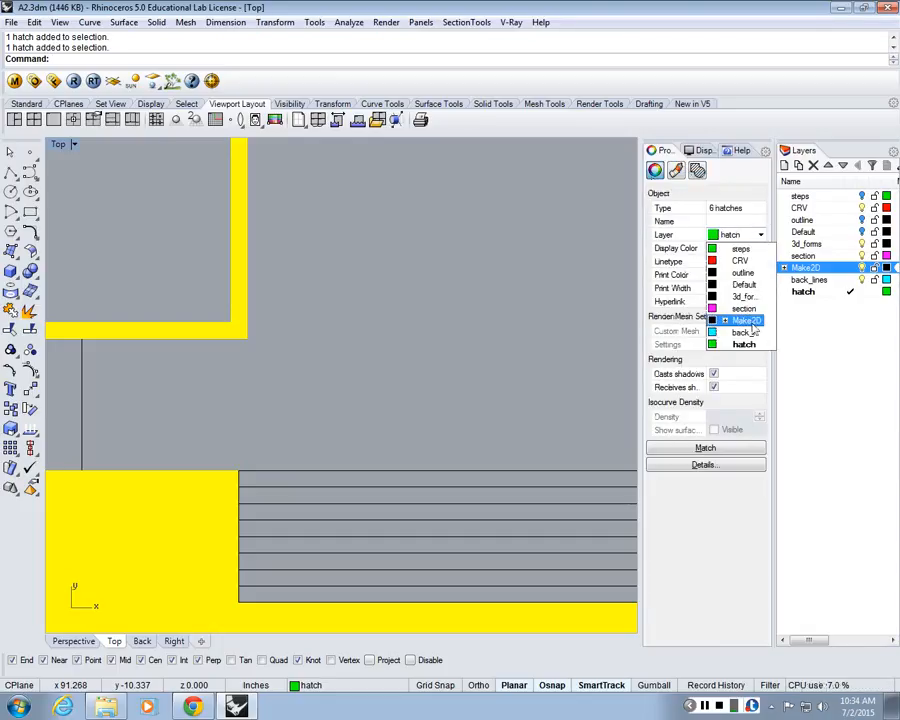
pyautogui.click(725, 320)
pyautogui.click(734, 332)
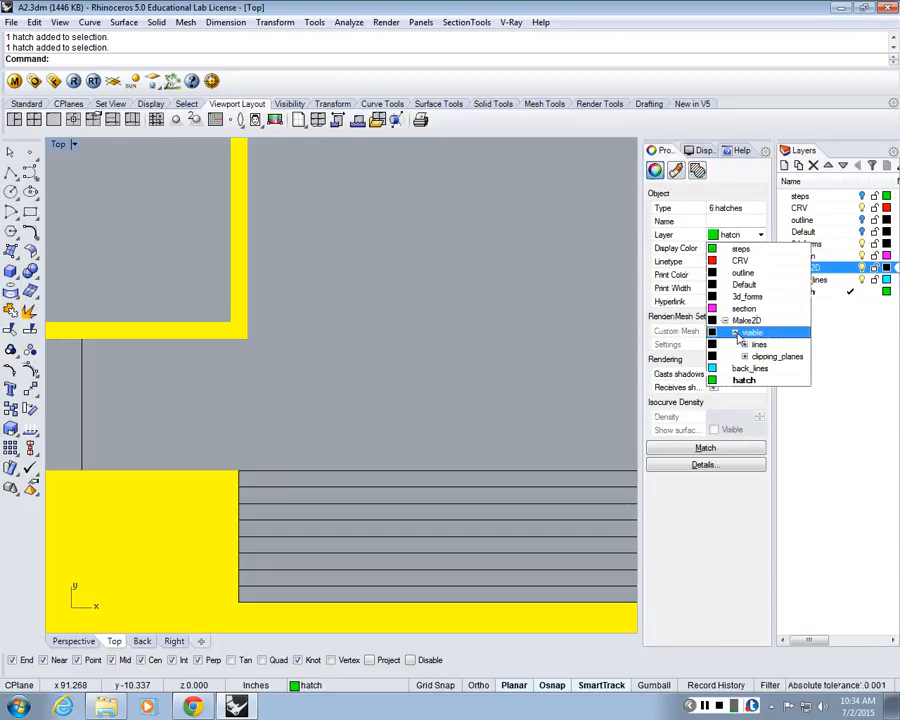
pyautogui.click(745, 345)
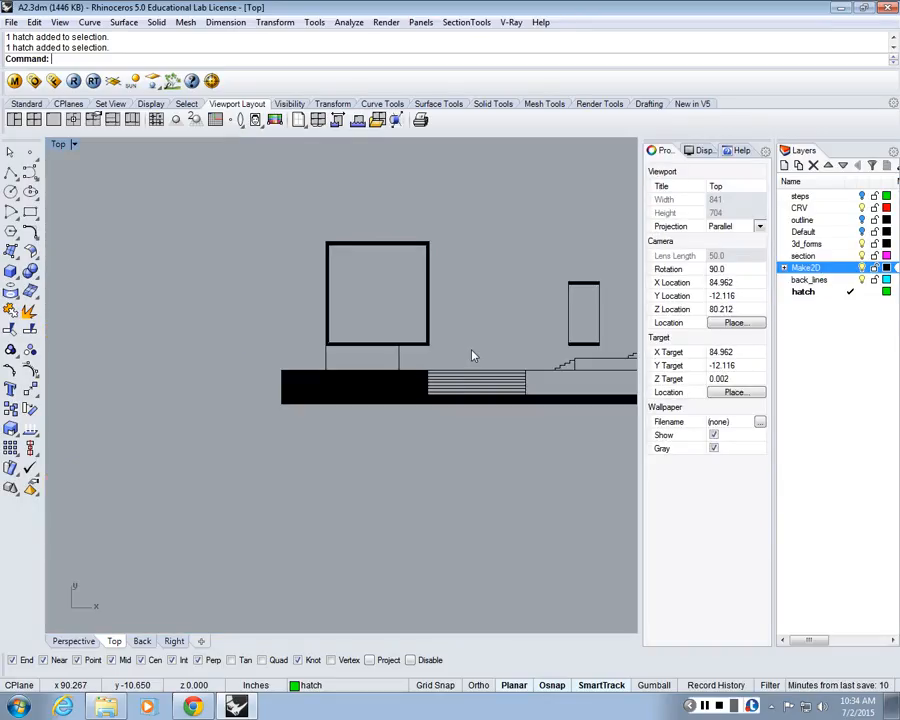
pyautogui.scroll(-3, 377, 470)
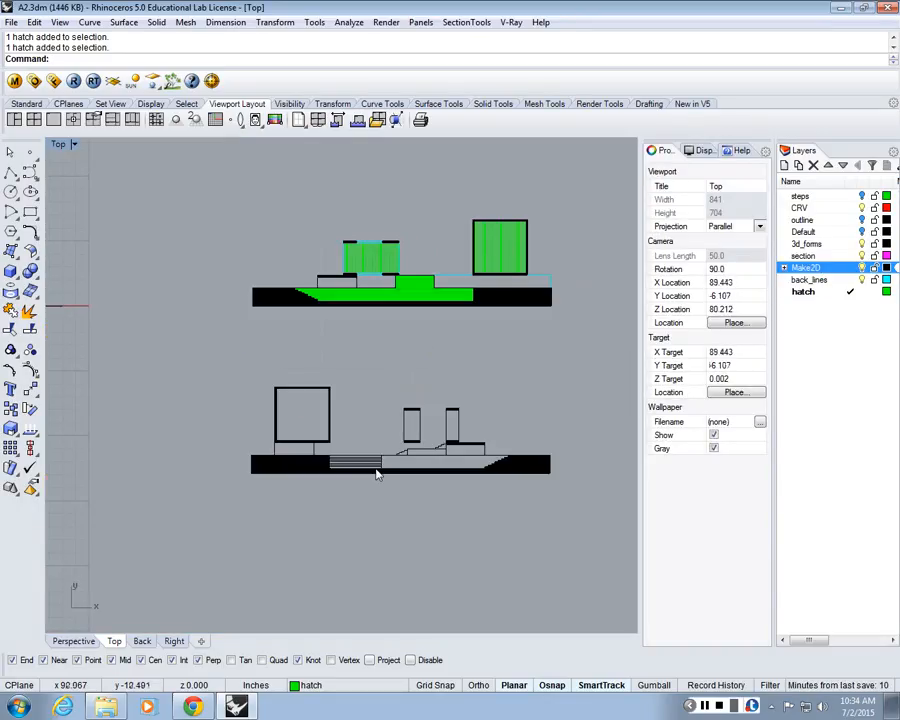
pyautogui.moveTo(376, 469); pyautogui.dragTo(416, 493, button='right')
pyautogui.scroll(3, 404, 401)
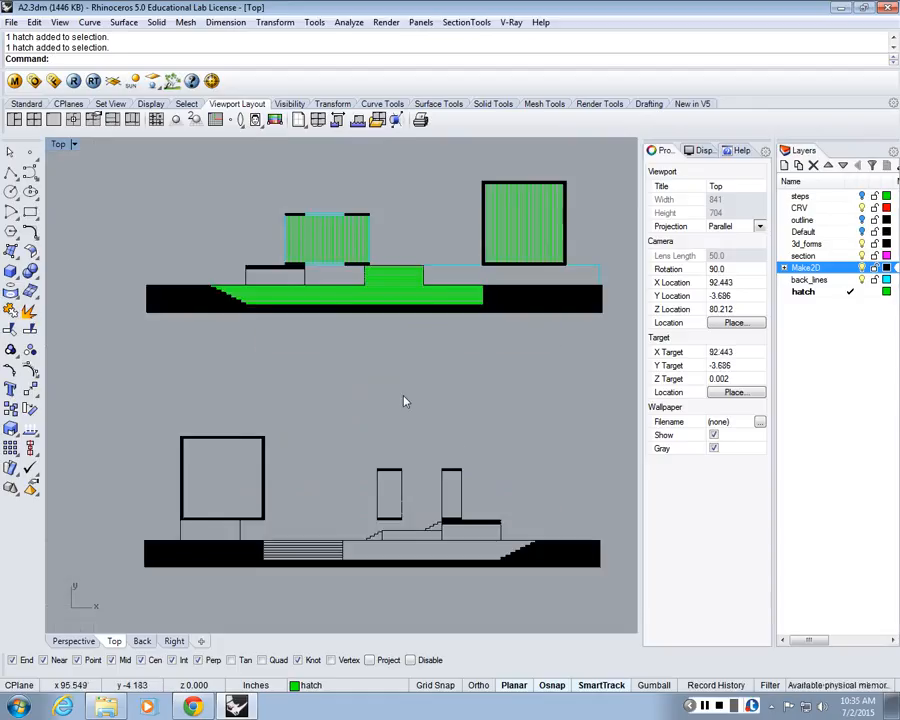
pyautogui.scroll(-1, 404, 401)
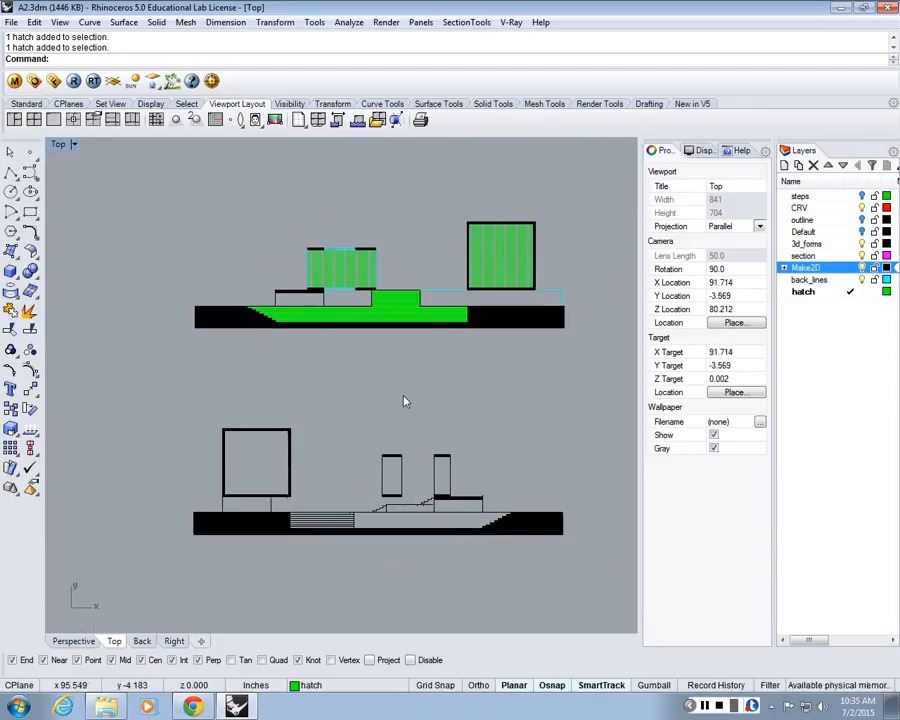
# Step: Select the three line hatches of the upper section and explode them into individual curves
pyautogui.click(704, 706)
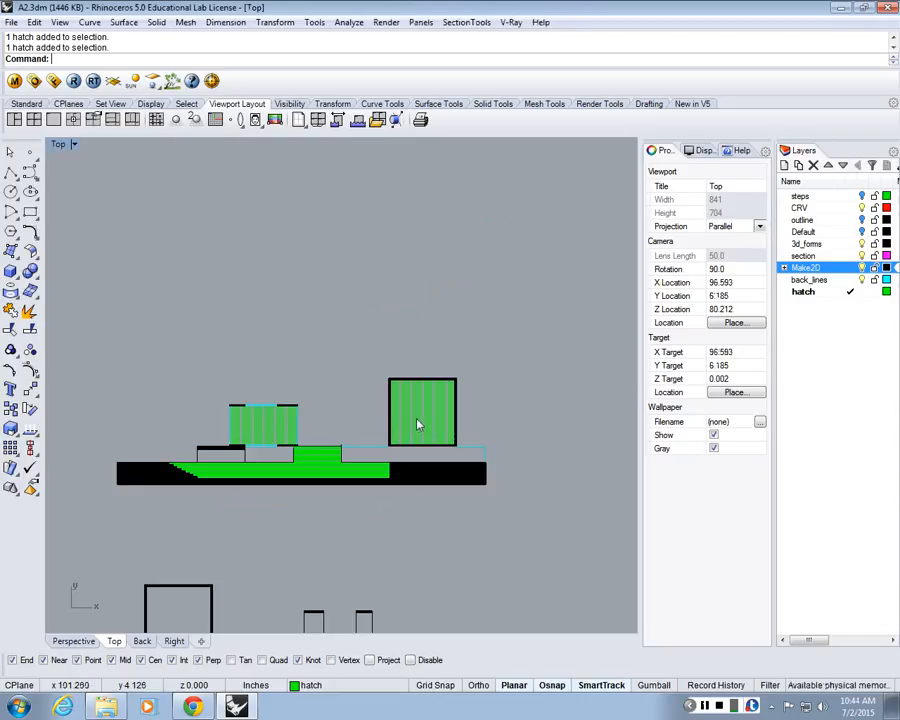
pyautogui.click(418, 422)
pyautogui.scroll(6, 390, 418)
pyautogui.moveTo(308, 506)
pyautogui.mouseDown(button='right')
pyautogui.moveTo(370, 514)
pyautogui.moveTo(402, 492)
pyautogui.mouseUp(button='right')
pyautogui.keyDown('shift'); pyautogui.click(375, 487); pyautogui.keyUp('shift')
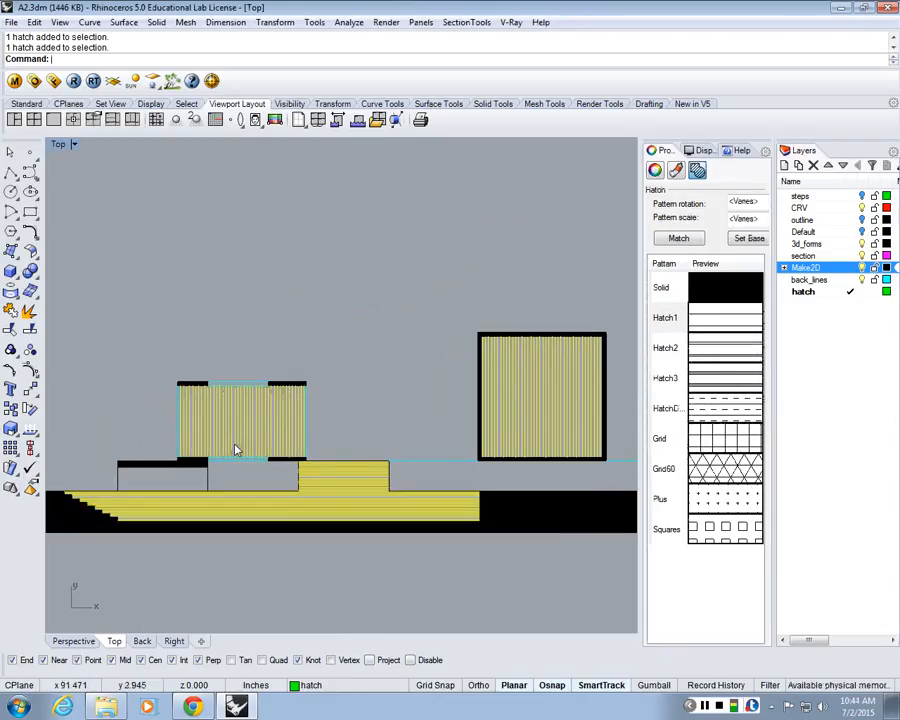
pyautogui.write('exp')
pyautogui.press('Return')
pyautogui.scroll(1, 236, 450)
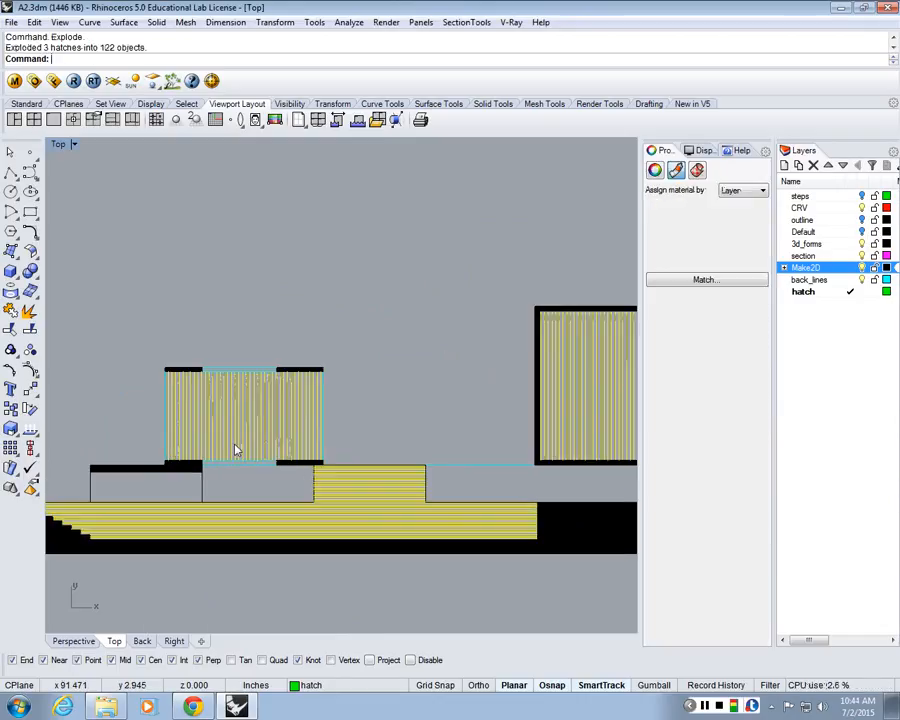
pyautogui.click(296, 385)
pyautogui.click(296, 380)
pyautogui.click(299, 330)
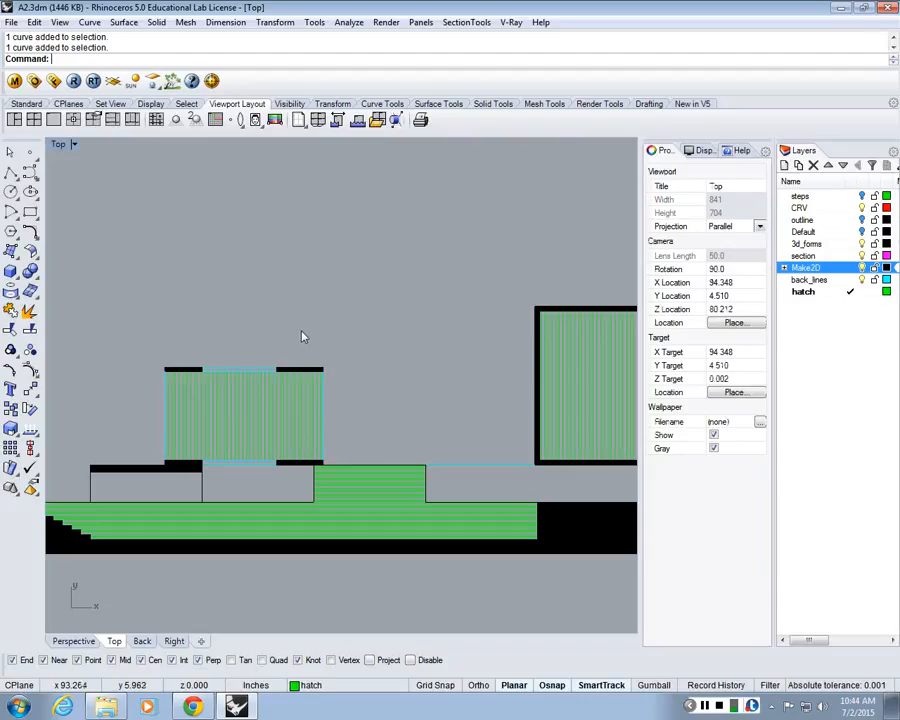
pyautogui.scroll(-2, 299, 330)
pyautogui.moveTo(299, 330); pyautogui.dragTo(327, 282, button='right')
pyautogui.click(261, 367)
pyautogui.scroll(-10, 394, 352)
pyautogui.click(394, 352)
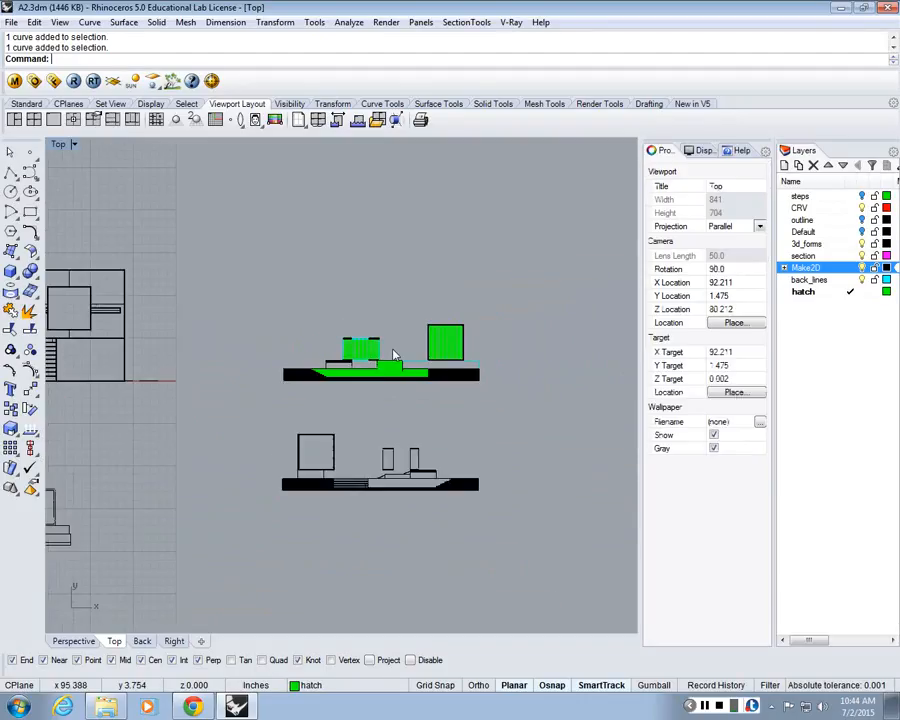
pyautogui.scroll(5, 416, 384)
pyautogui.scroll(-4, 399, 524)
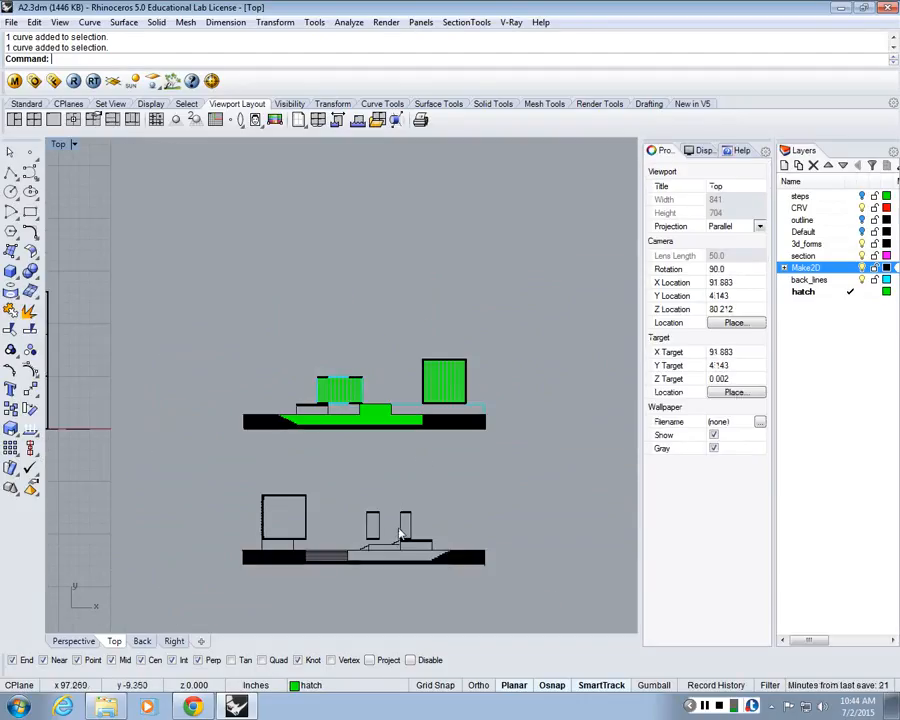
pyautogui.moveTo(400, 525); pyautogui.dragTo(401, 542, button='right')
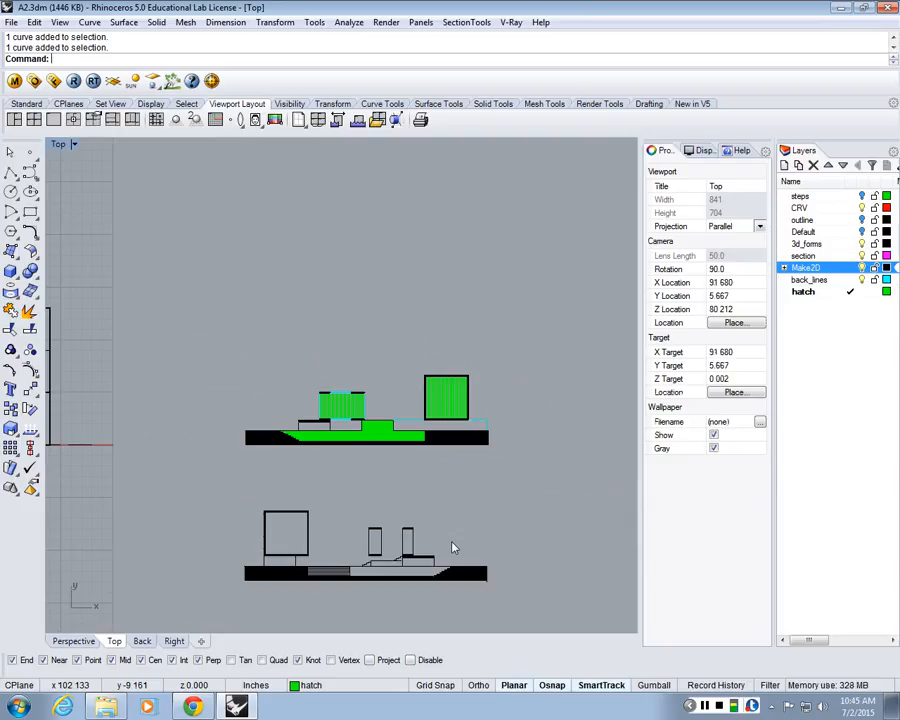
# Step: Draw a polyline frame 11 inches high and 23 inches wide around the lower section, starting from its base's lower-left corner
pyautogui.click(10, 172)
pyautogui.moveTo(431, 526); pyautogui.dragTo(353, 514, button='right')
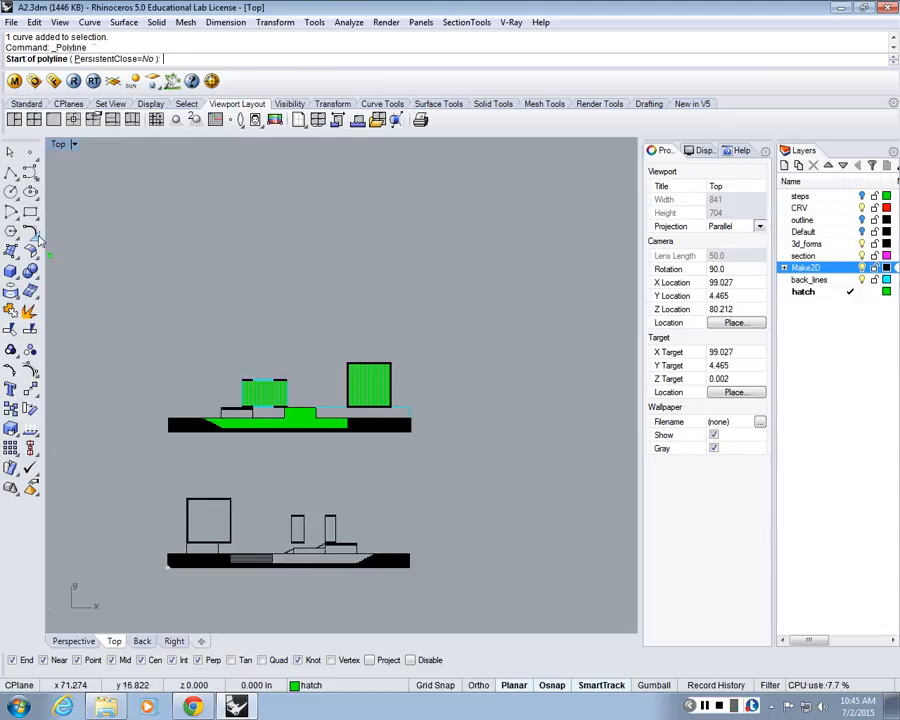
pyautogui.click(168, 566)
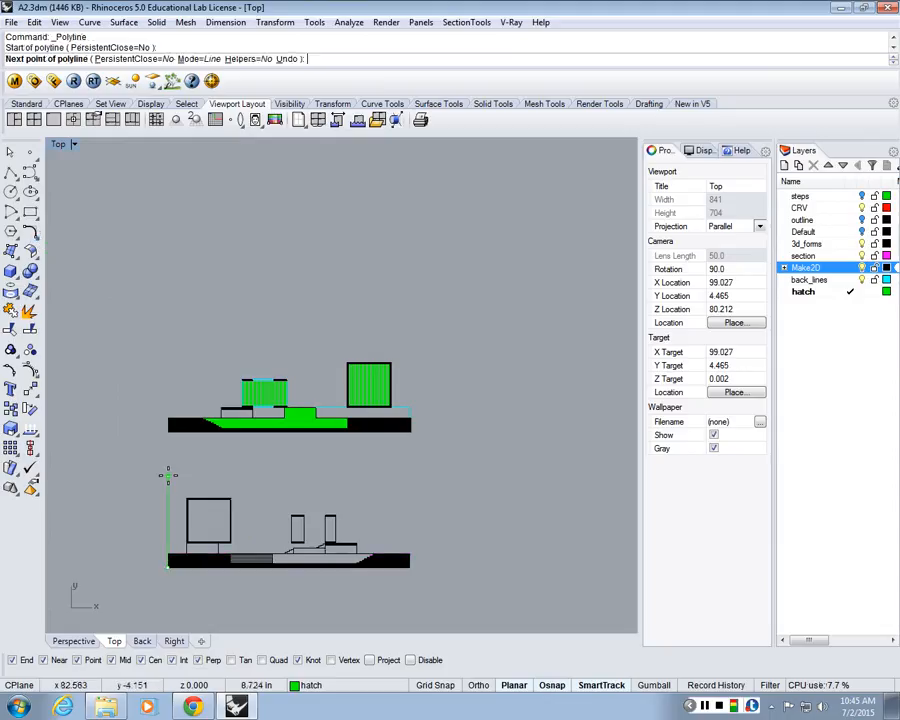
pyautogui.write('11')
pyautogui.press('Return')
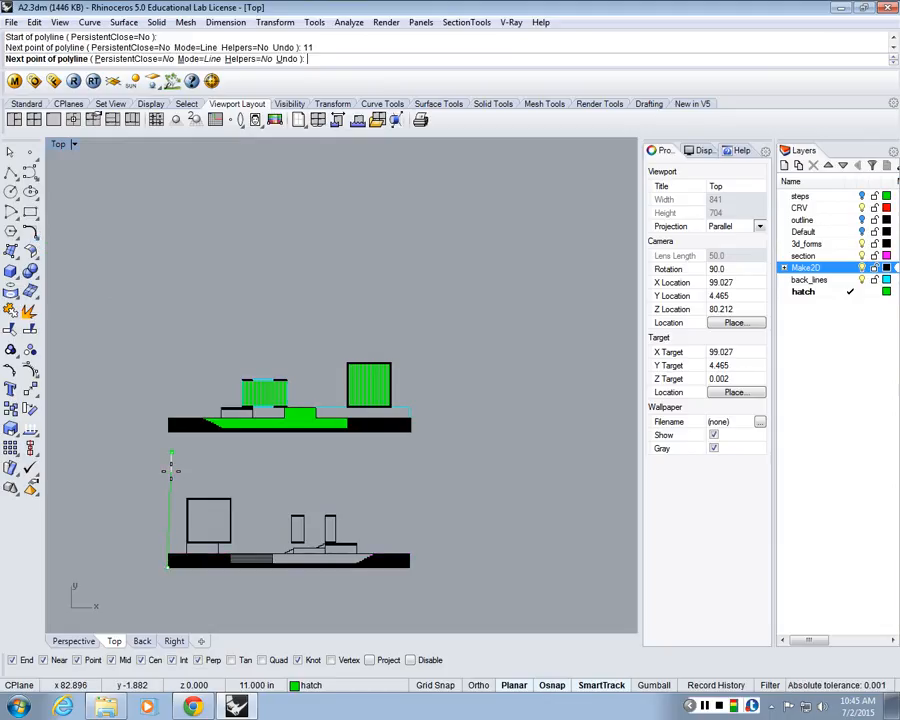
pyautogui.click(170, 470)
pyautogui.write('23')
pyautogui.press('Return')
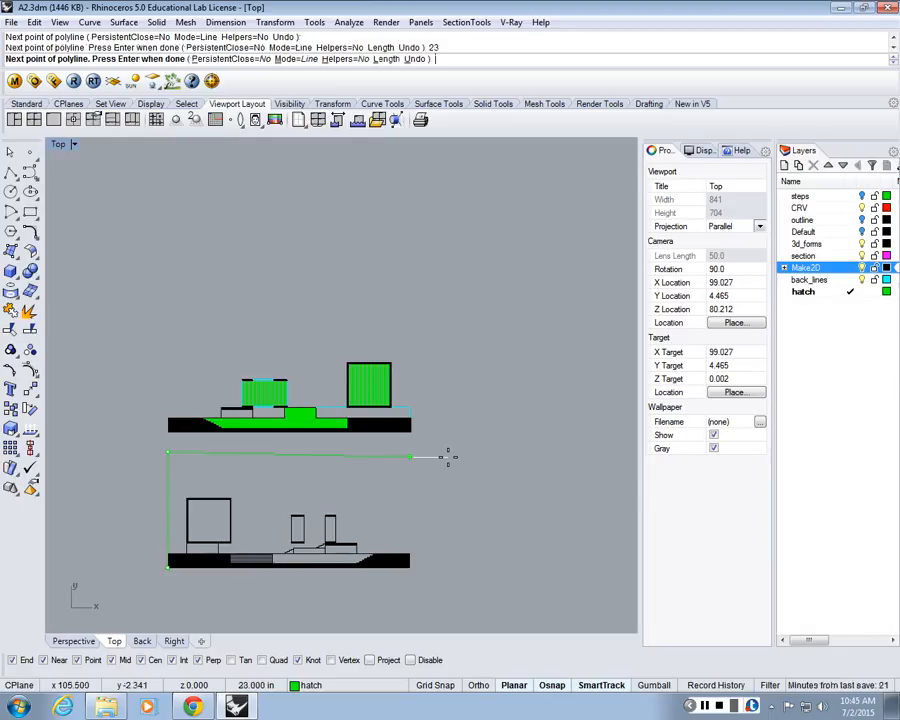
pyautogui.click(448, 453)
pyautogui.click(414, 567)
pyautogui.press('Return')
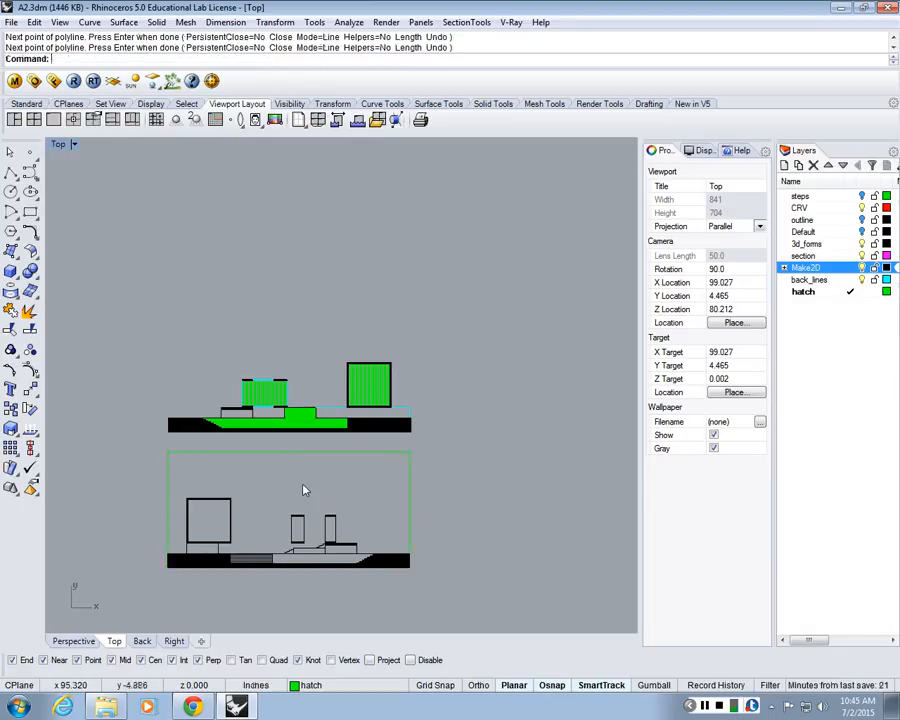
# Step: Copy the polyline frame up to the upper section, using its lower-right corner as the base point
pyautogui.write('xc')
pyautogui.press('BackSpace')
pyautogui.press('BackSpace')
pyautogui.write('c')
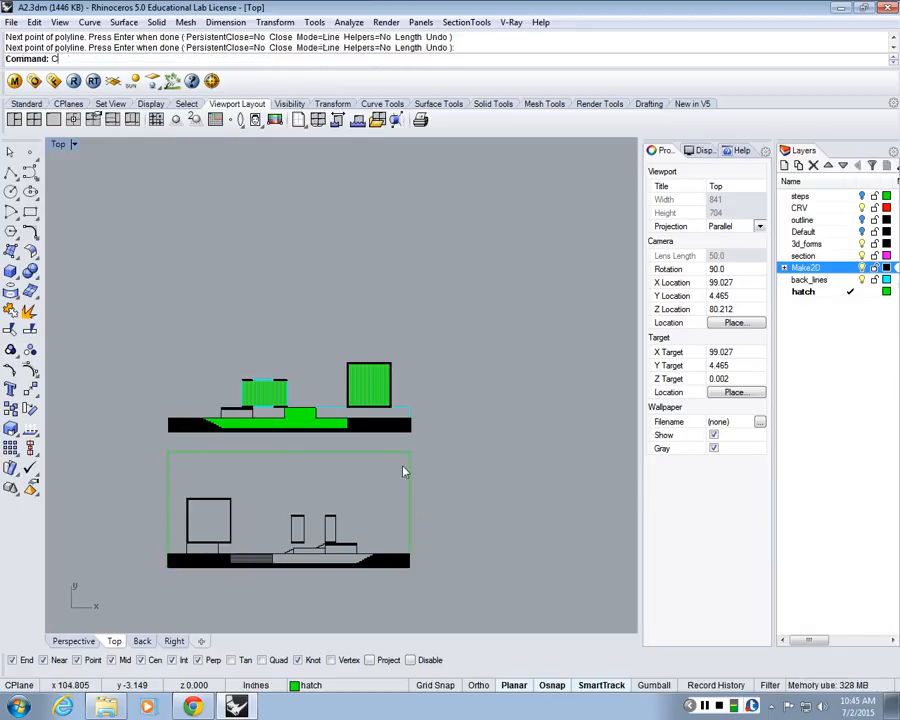
pyautogui.write('opy')
pyautogui.press('Return')
pyautogui.click(403, 454)
pyautogui.press('Return')
pyautogui.click(408, 568)
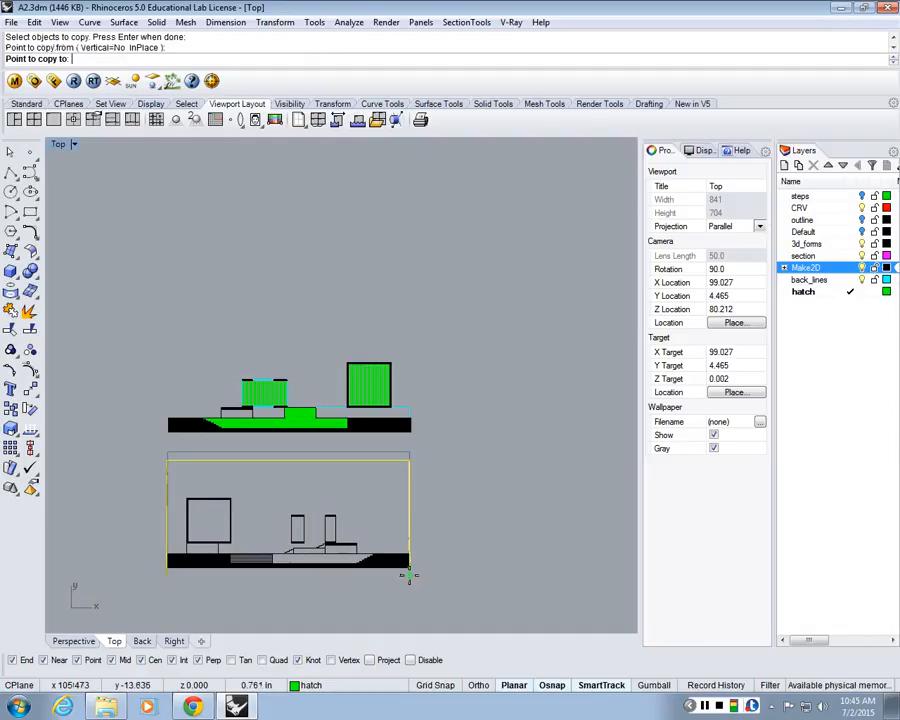
pyautogui.click(411, 430)
pyautogui.press('Return')
# Step: Move the copied frame so its lower-right corner meets the bottom corner of the upper section's solid base
pyautogui.scroll(5, 424, 430)
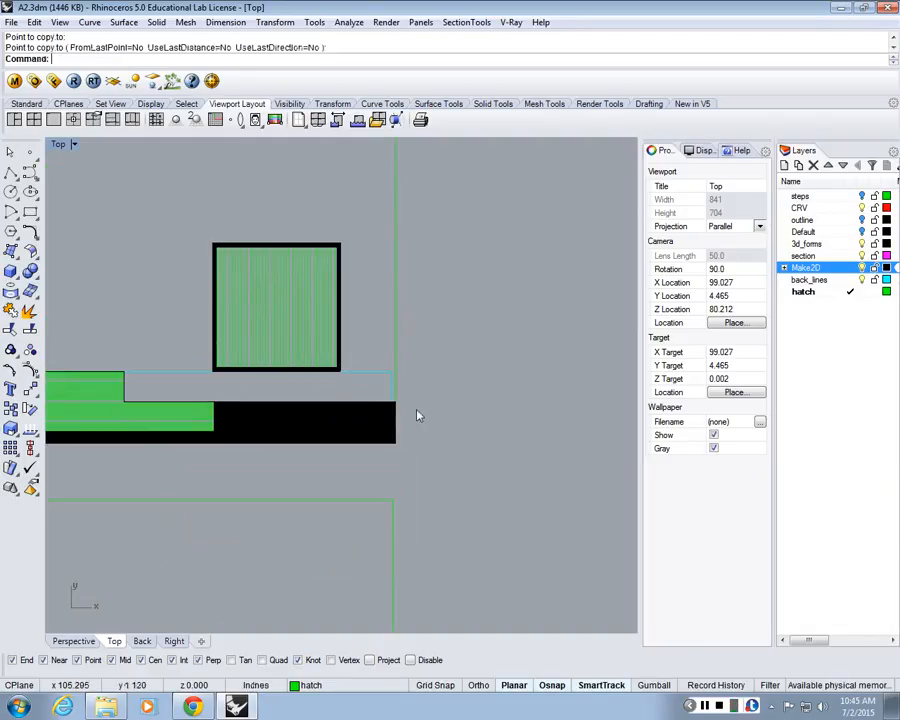
pyautogui.click(395, 362)
pyautogui.write('m')
pyautogui.press('Return')
pyautogui.scroll(3, 395, 438)
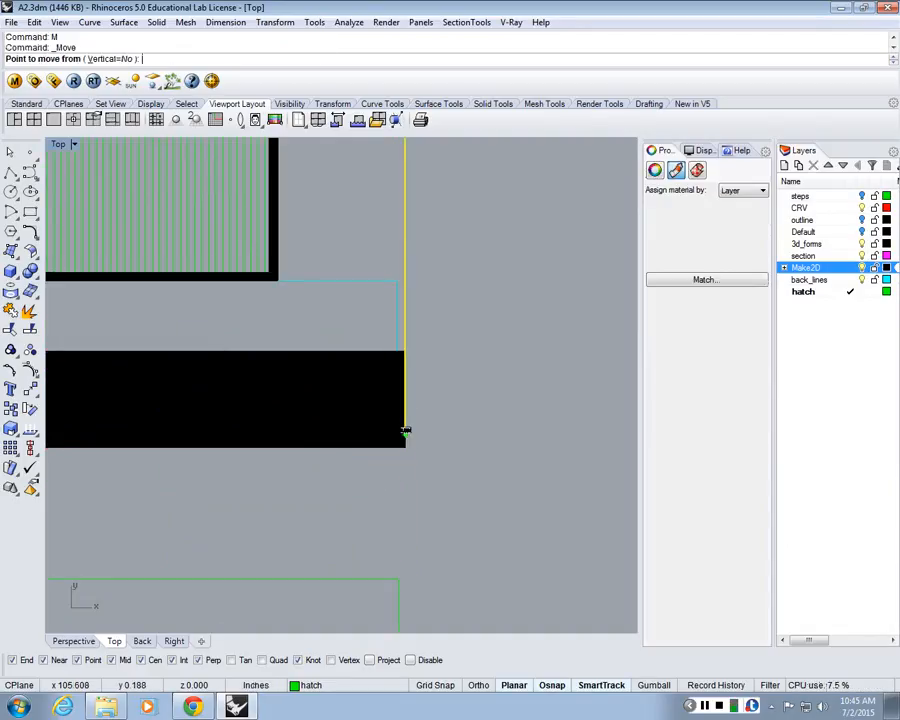
pyautogui.click(406, 437)
pyautogui.click(408, 450)
pyautogui.scroll(-5, 408, 452)
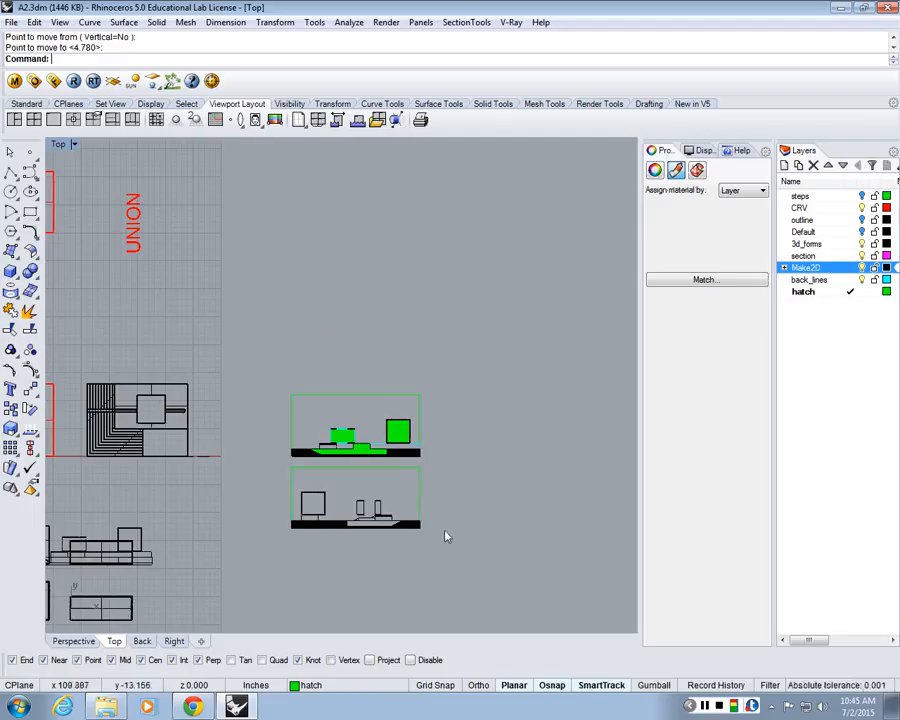
pyautogui.scroll(1, 420, 518)
pyautogui.scroll(3, 418, 495)
pyautogui.click(440, 588)
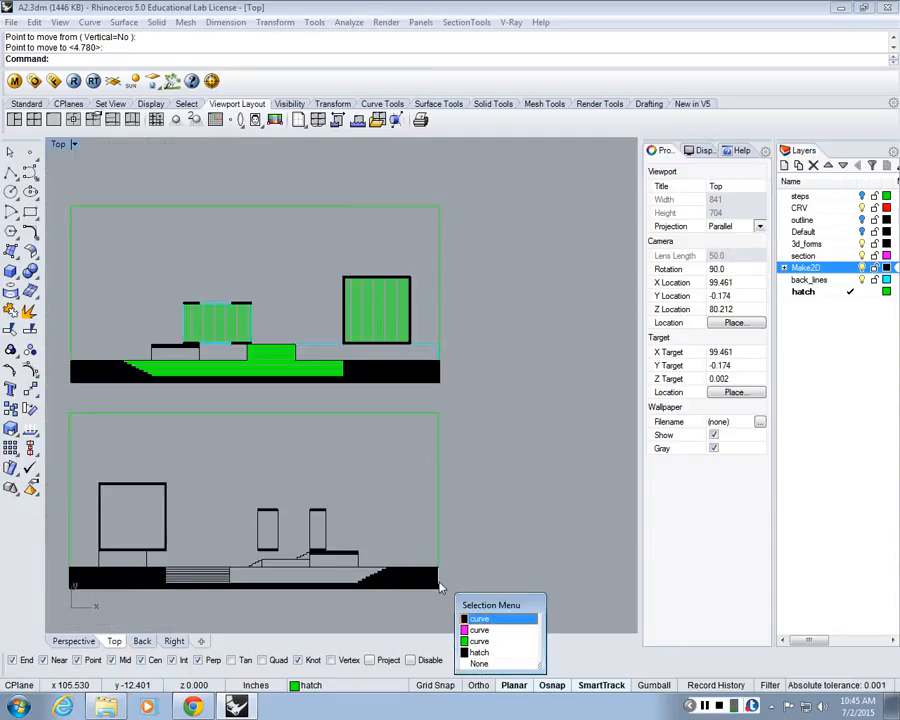
pyautogui.click(438, 550)
pyautogui.press('Escape')
pyautogui.moveTo(446, 582); pyautogui.dragTo(470, 530, button='right')
pyautogui.scroll(-12, 468, 526)
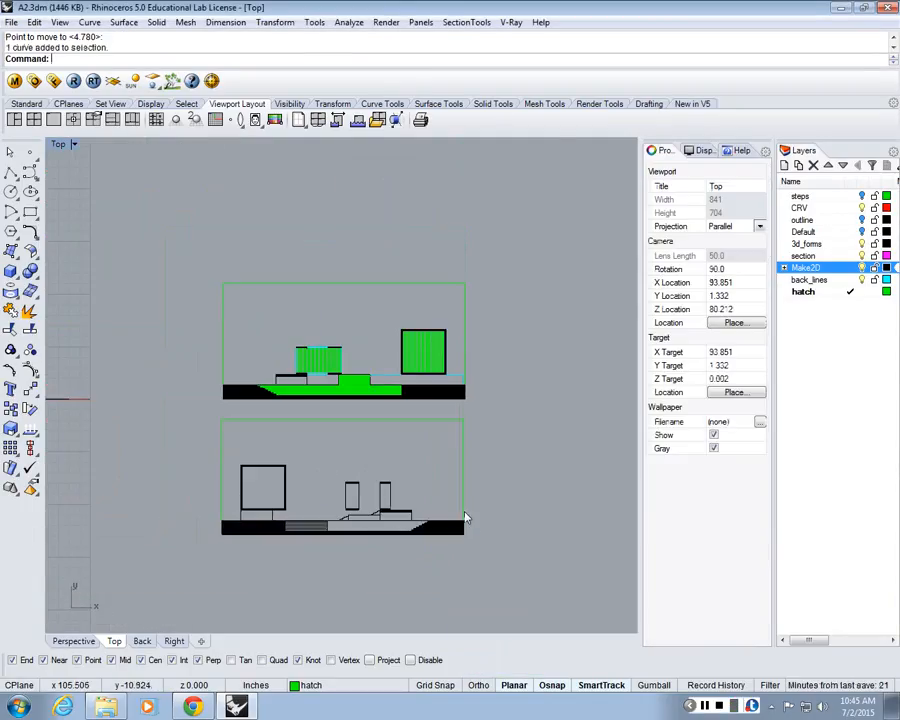
# Step: Select both framed sections and export them to the Desktop as an Adobe Illustrator file named sections
pyautogui.moveTo(490, 549); pyautogui.dragTo(338, 378)
pyautogui.scroll(5, 413, 426)
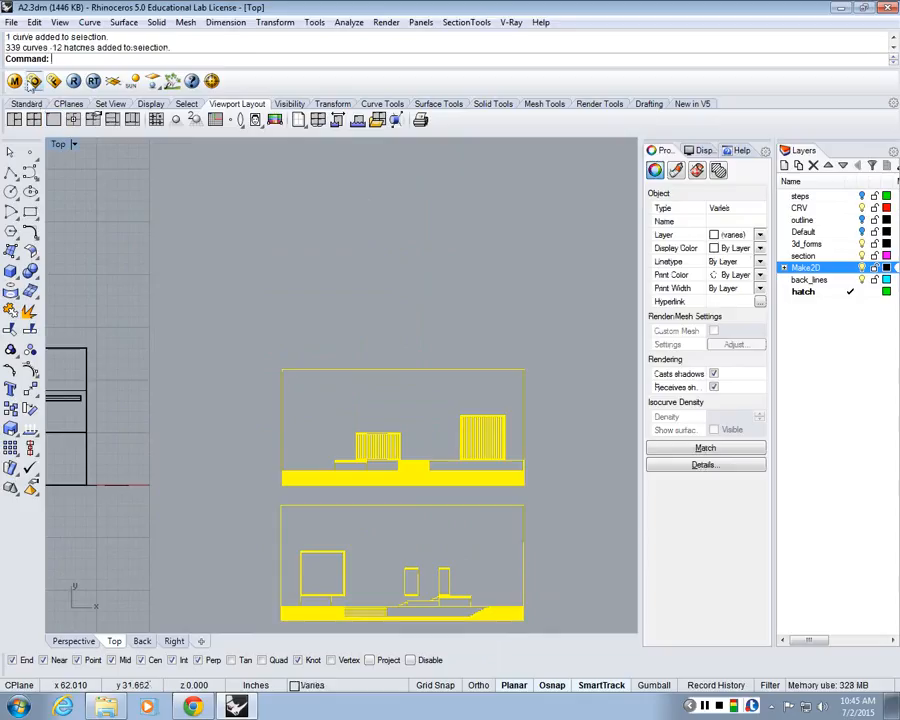
pyautogui.click(10, 22)
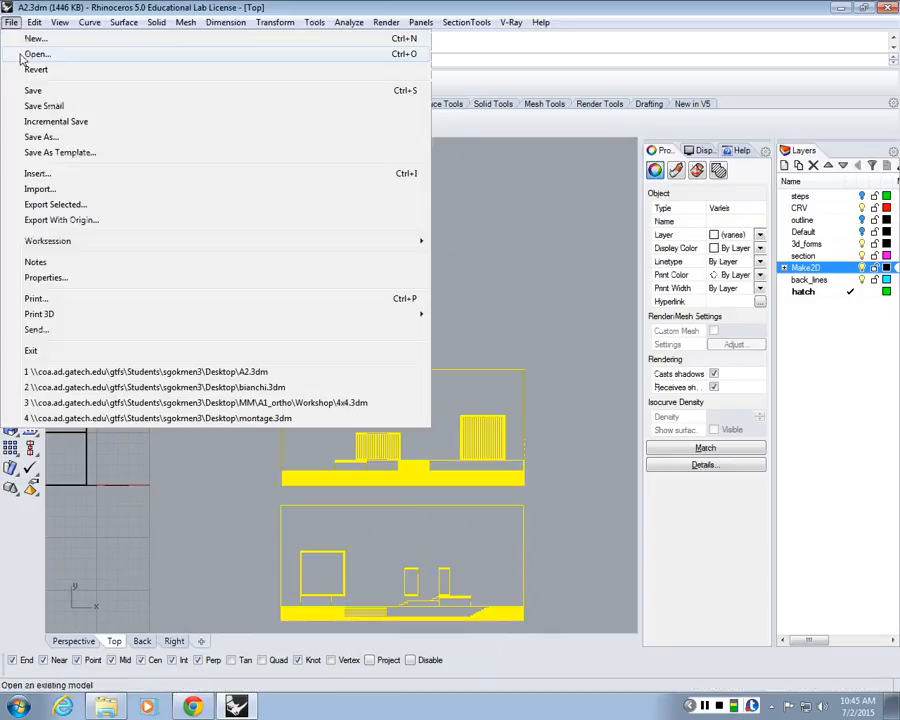
pyautogui.click(45, 205)
pyautogui.click(355, 446)
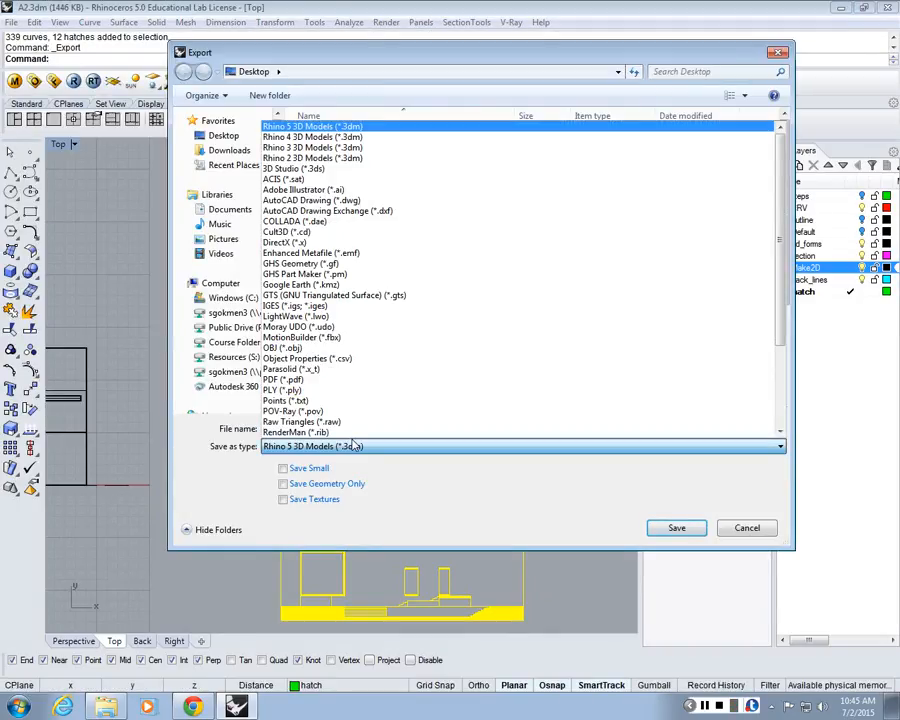
pyautogui.click(340, 190)
pyautogui.click(345, 428)
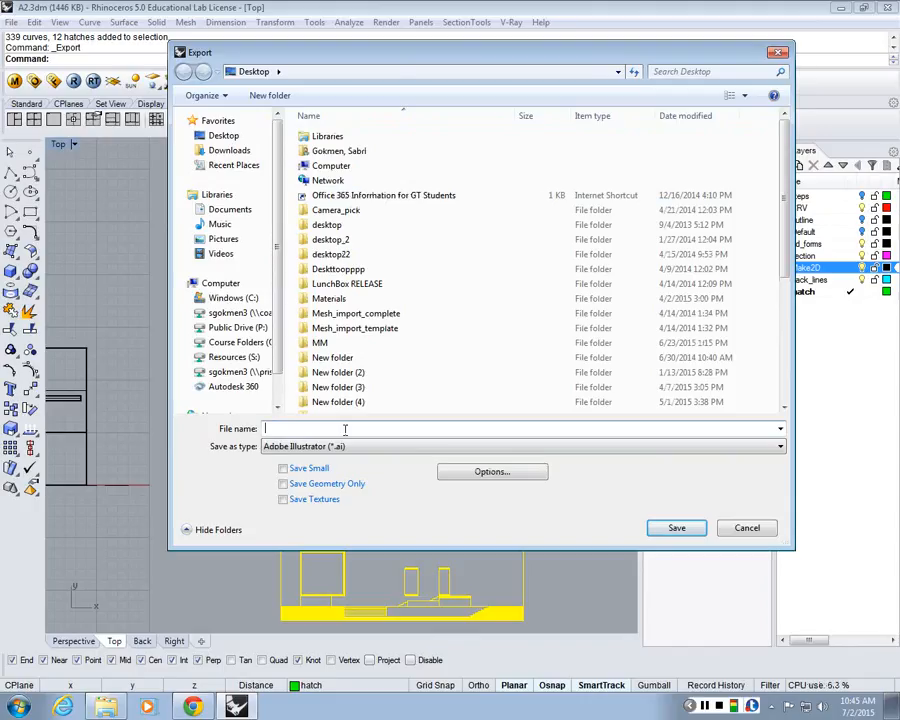
pyautogui.write('secti')
pyautogui.press('Return')
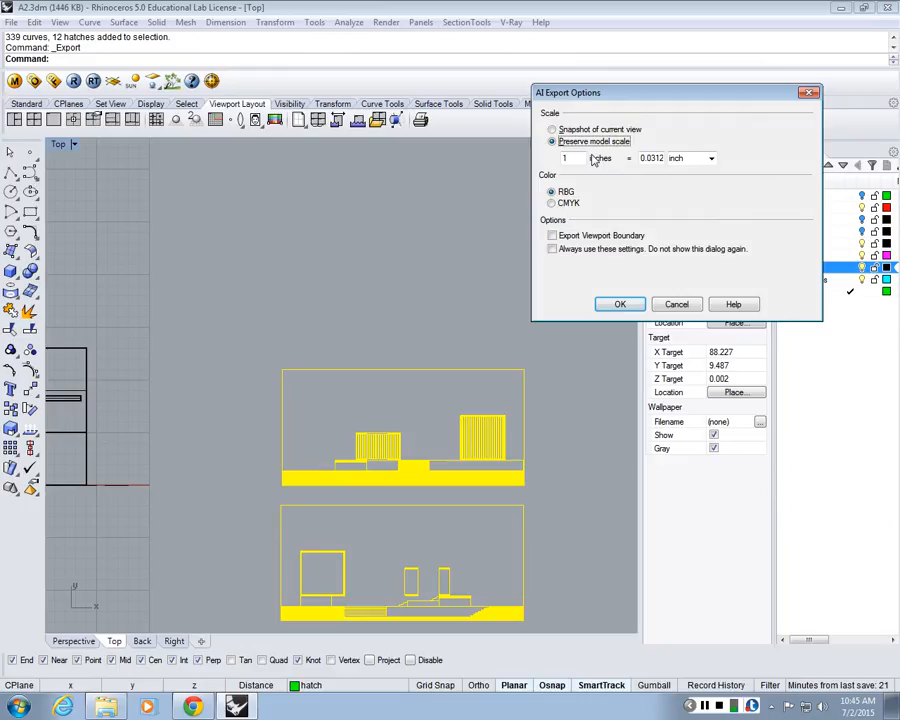
# Step: Set the Illustrator export to preserve model scale at 1 inch = 1 inch and complete the export
pyautogui.doubleClick(645, 160)
pyautogui.press('BackSpace')
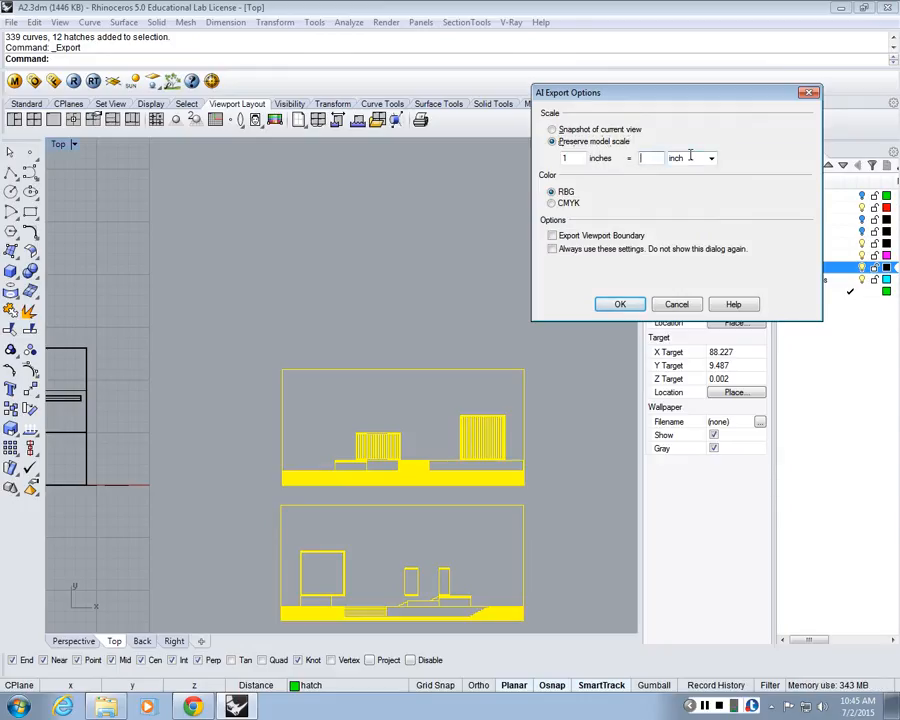
pyautogui.write('1')
pyautogui.click(622, 303)
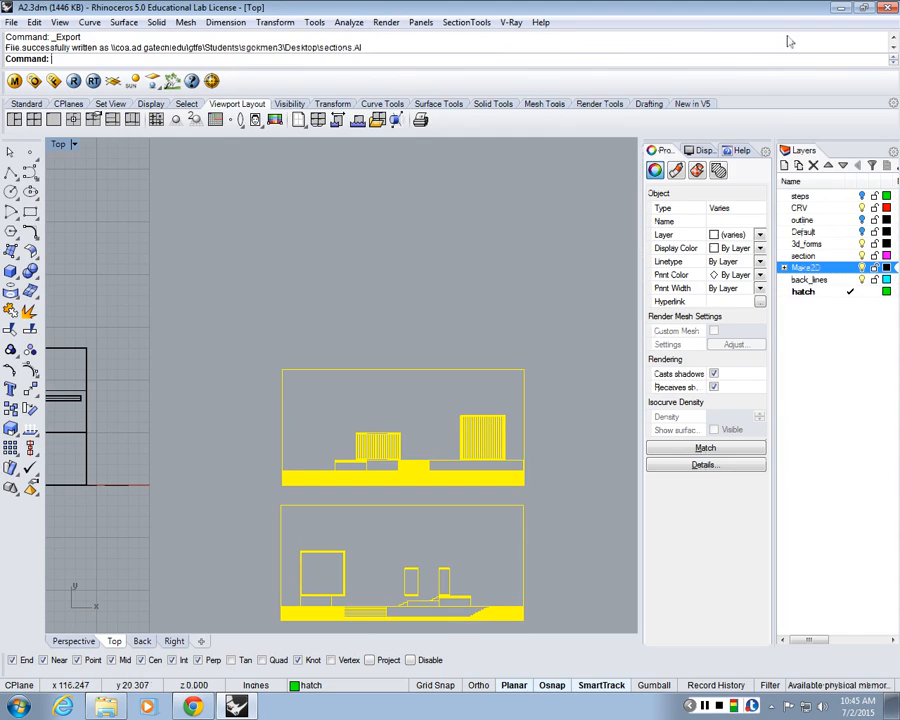
# Step: Minimize Rhino and open the exported sections.AI file from the desktop in Illustrator
pyautogui.click(839, 7)
pyautogui.click(838, 7)
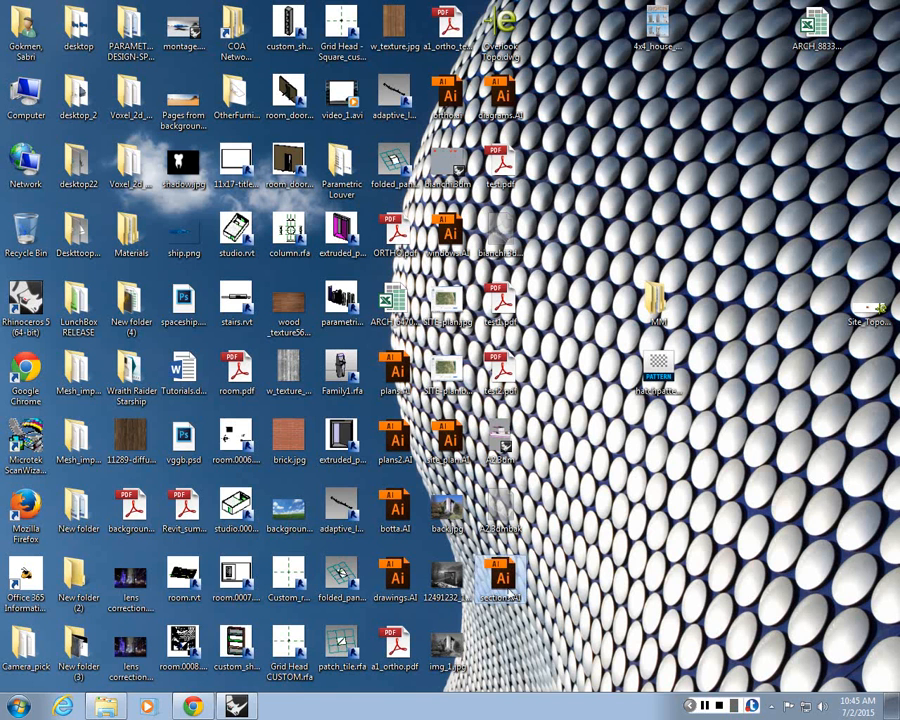
pyautogui.rightClick(518, 582)
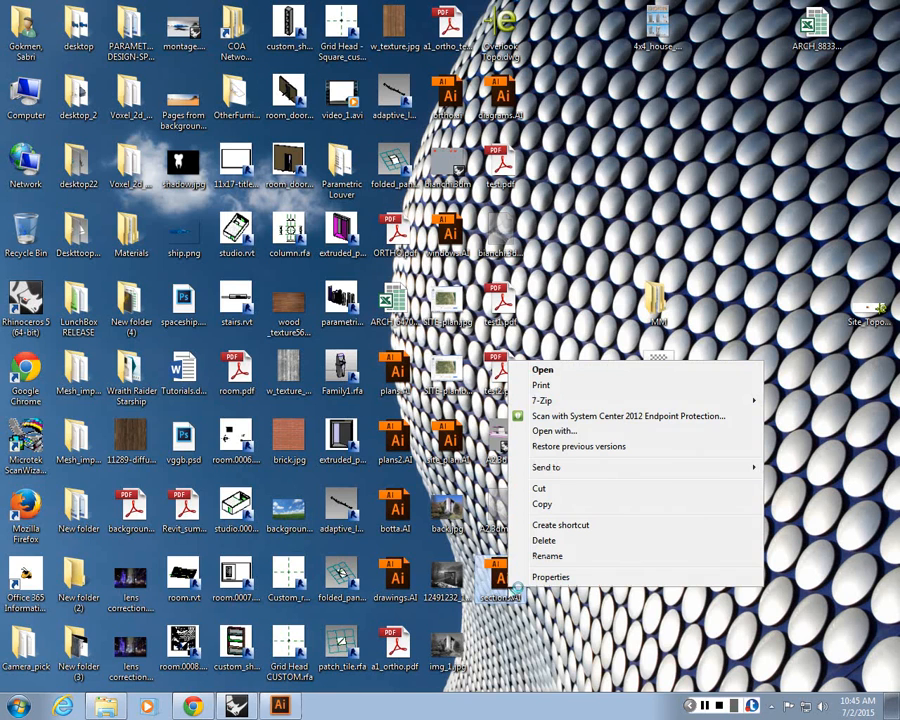
pyautogui.click(538, 370)
# Step: Switch to Chrome and consult the Assignment #2 brief for the required board sizes
pyautogui.click(200, 706)
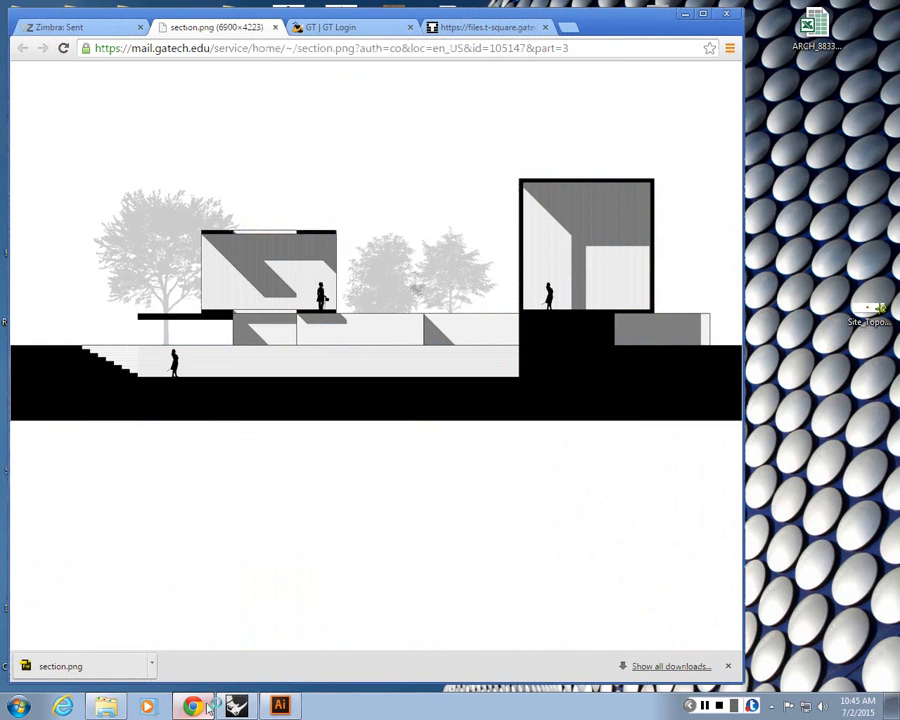
pyautogui.click(469, 28)
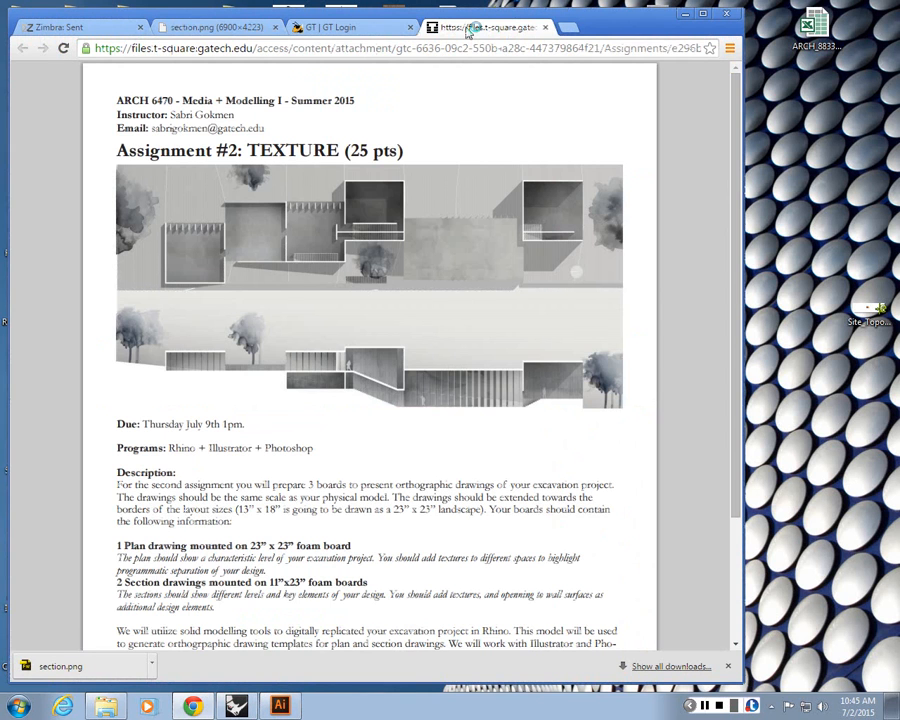
pyautogui.click(685, 15)
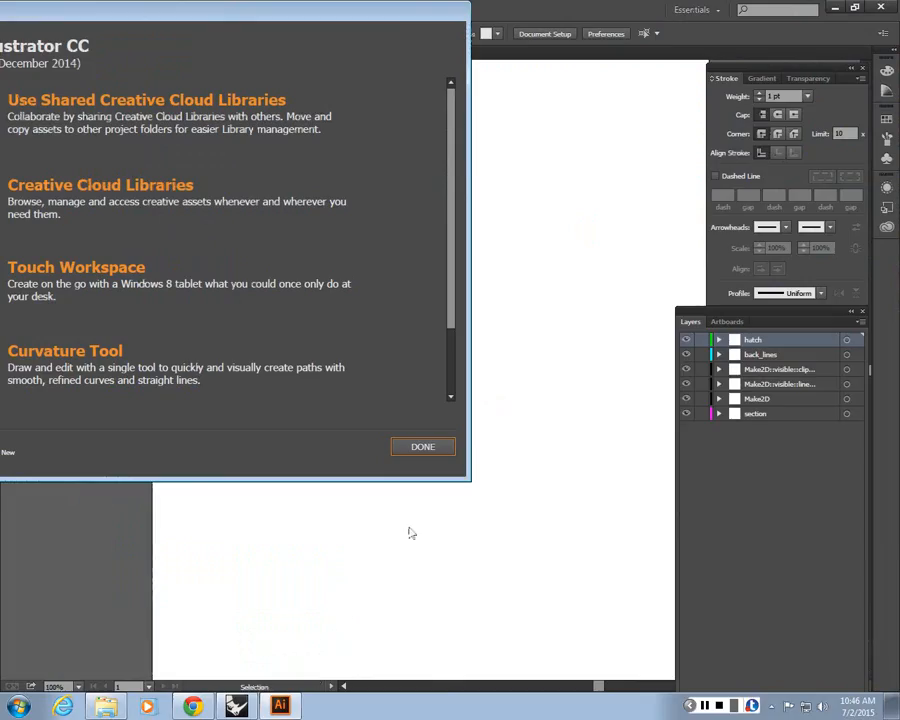
# Step: Dismiss Illustrator's What's New dialog and locate the exported sections relative to the artboard
pyautogui.click(421, 444)
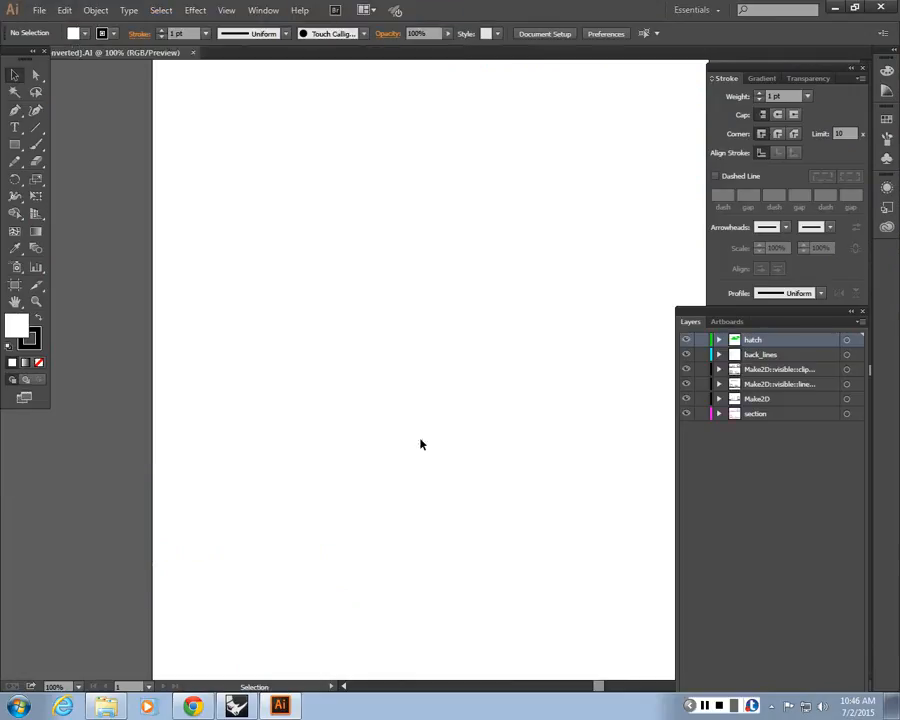
pyautogui.hotkey('ctrl', '-')
pyautogui.hotkey('ctrl', '-')
pyautogui.hotkey('ctrl', '-')
pyautogui.hotkey('ctrl', '-')
pyautogui.hotkey('ctrl', '-')
pyautogui.hotkey('ctrl', '-')
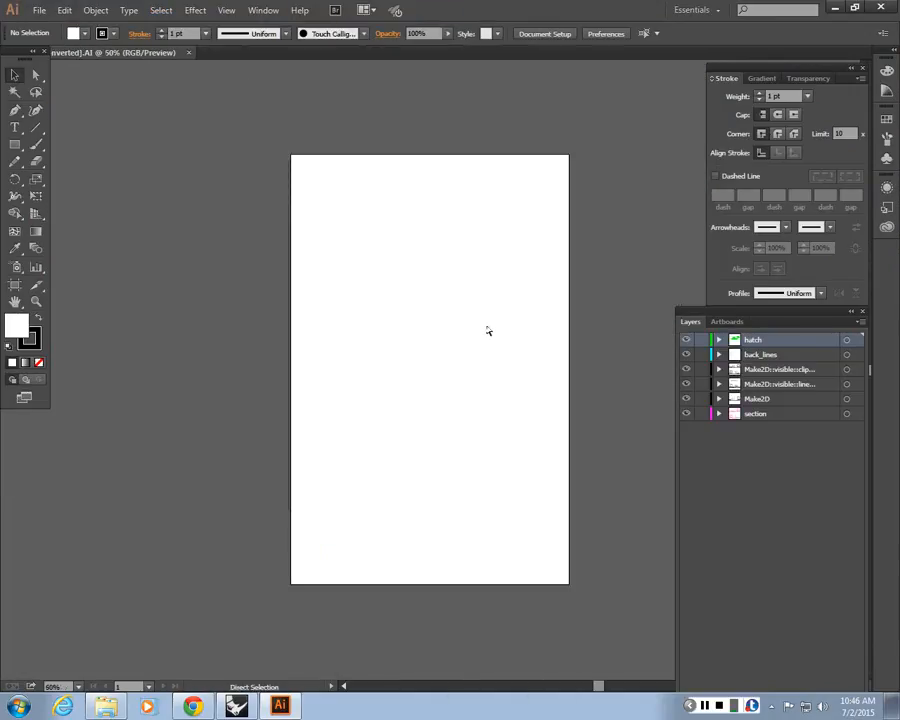
pyautogui.hotkey('ctrl', '-')
pyautogui.hotkey('ctrl', '-')
pyautogui.hotkey('ctrl', '-')
pyautogui.hotkey('ctrl', '-')
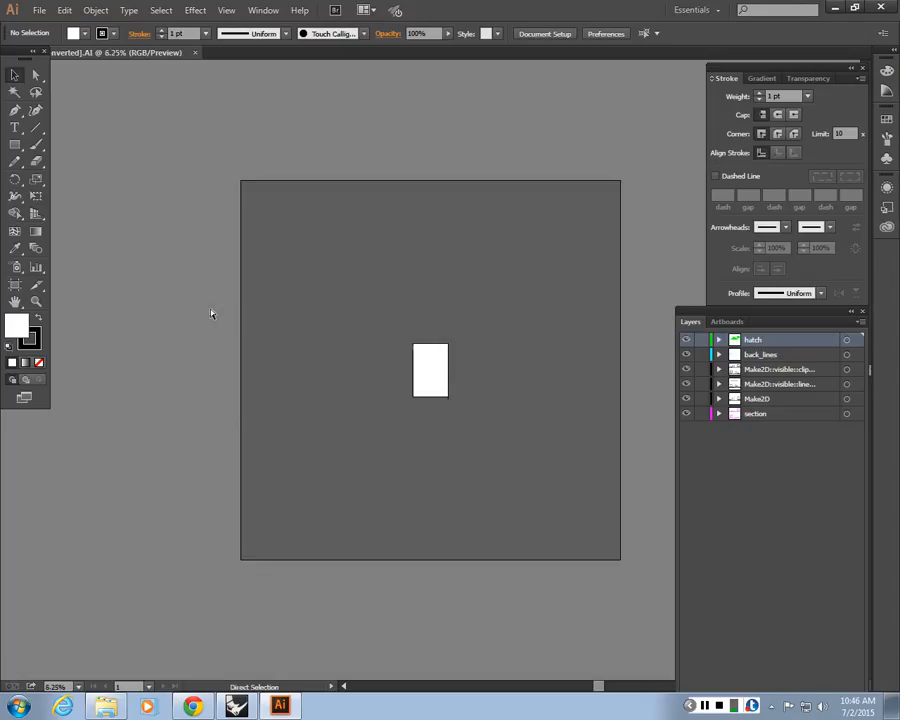
pyautogui.hotkey('ctrl', '+')
pyautogui.hotkey('ctrl', '+')
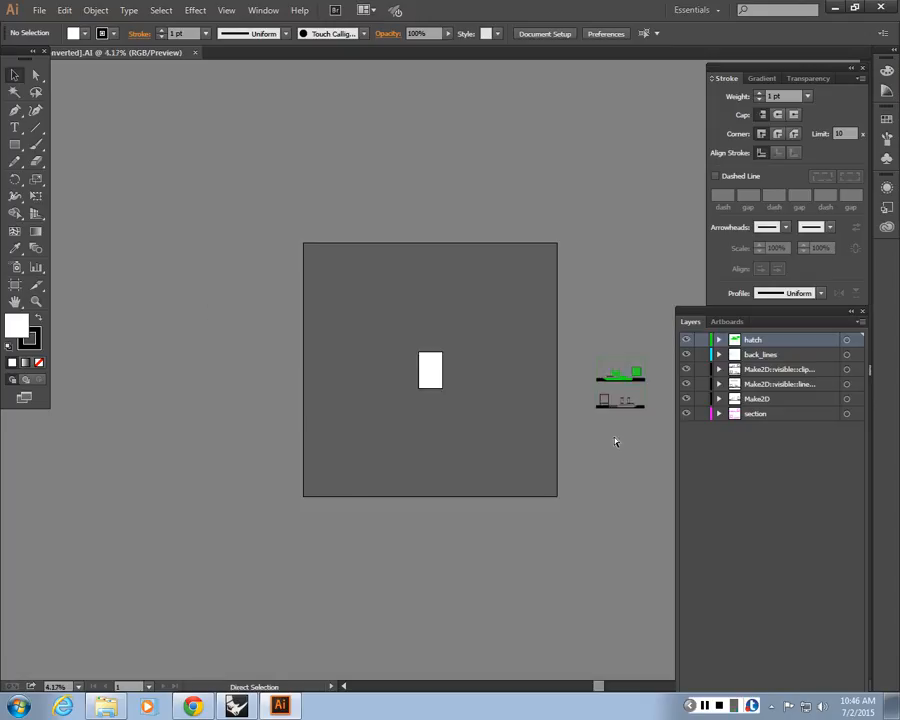
# Step: Switch to Chrome, check the Assignment #2 brief and the section.png reference, and return to the T-Square portal
pyautogui.moveTo(617, 440); pyautogui.dragTo(325, 443)
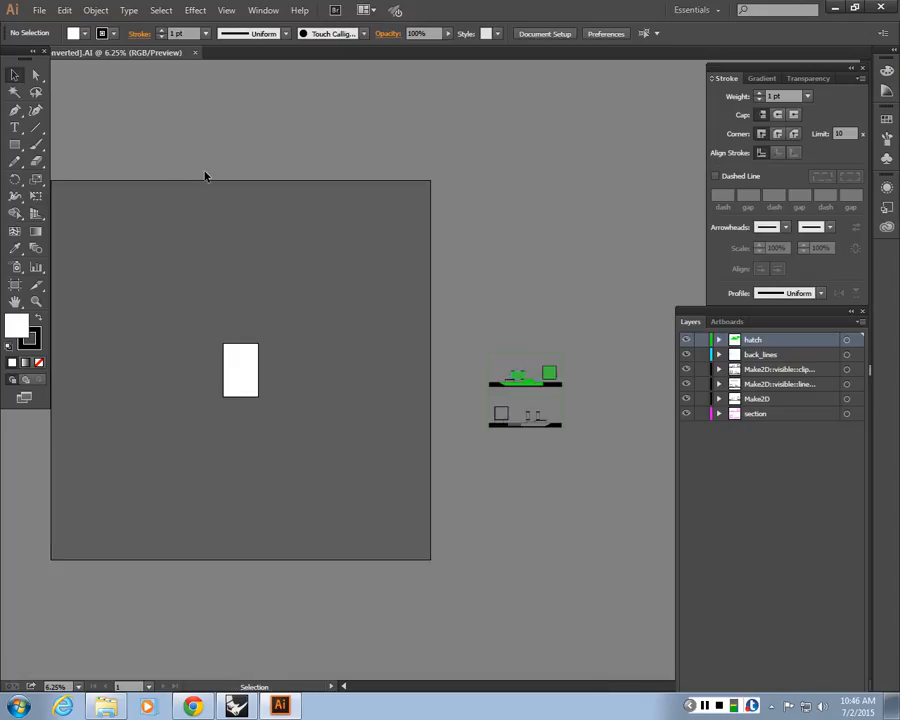
pyautogui.click(193, 706)
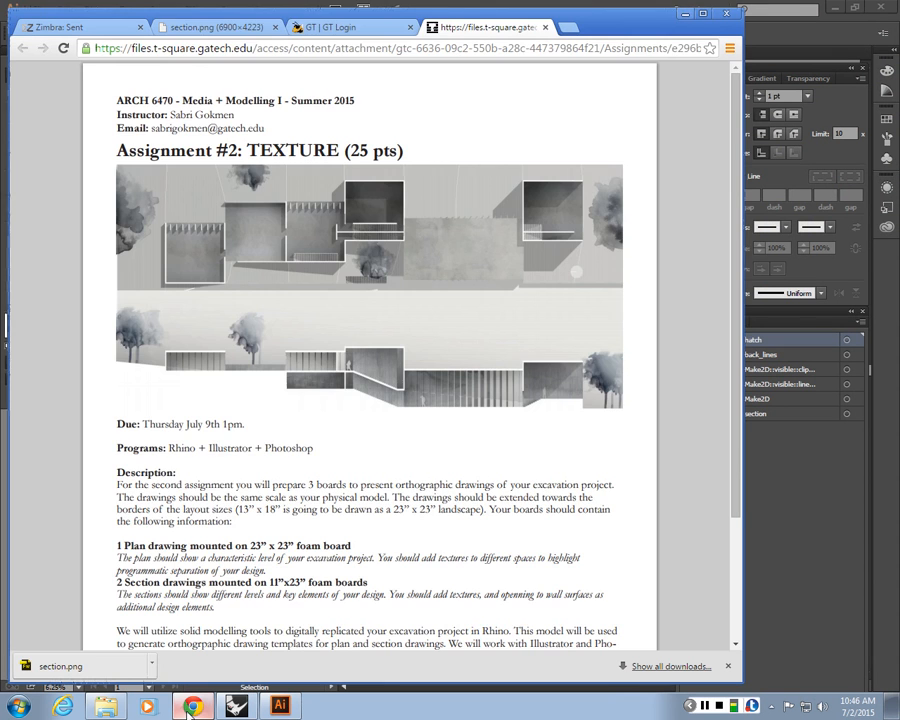
pyautogui.click(365, 26)
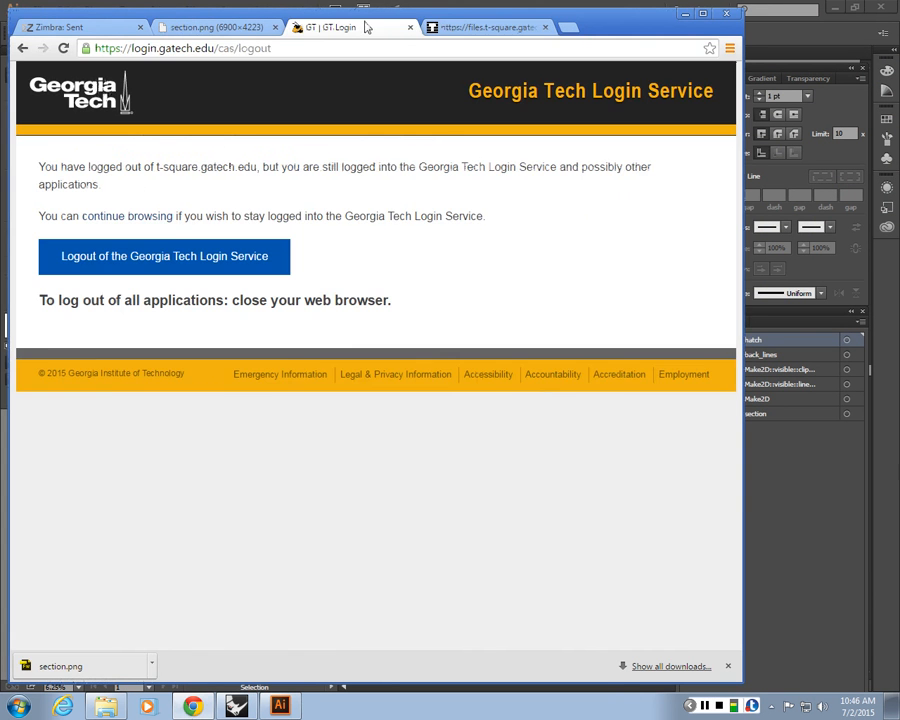
pyautogui.click(465, 27)
pyautogui.click(220, 28)
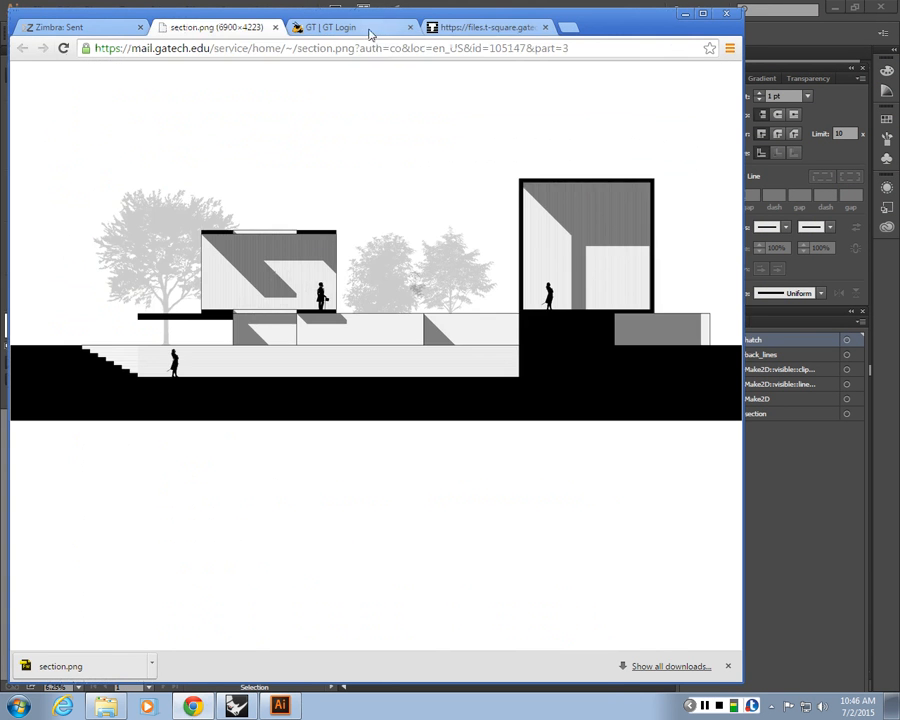
pyautogui.click(446, 29)
pyautogui.click(356, 28)
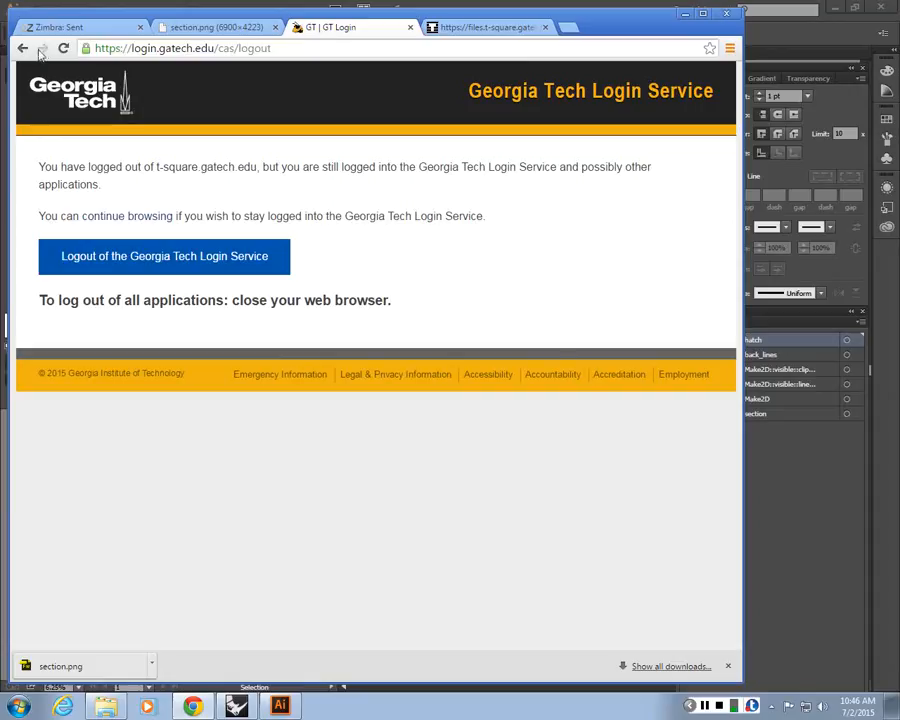
pyautogui.click(23, 48)
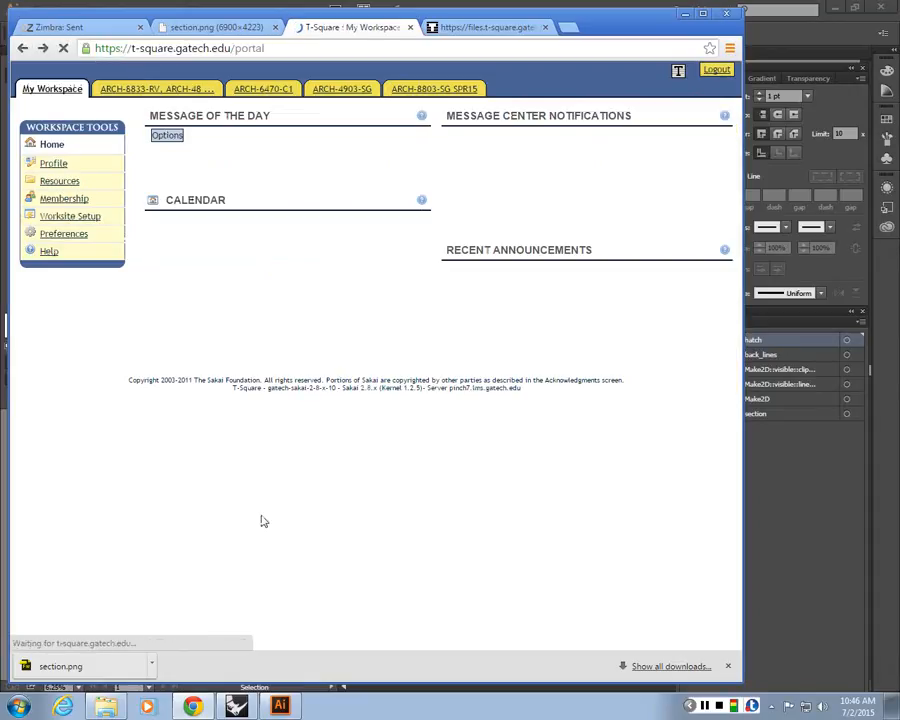
# Step: Switch back to Illustrator and open the Assignment #1 board template document
pyautogui.click(279, 706)
pyautogui.click(39, 10)
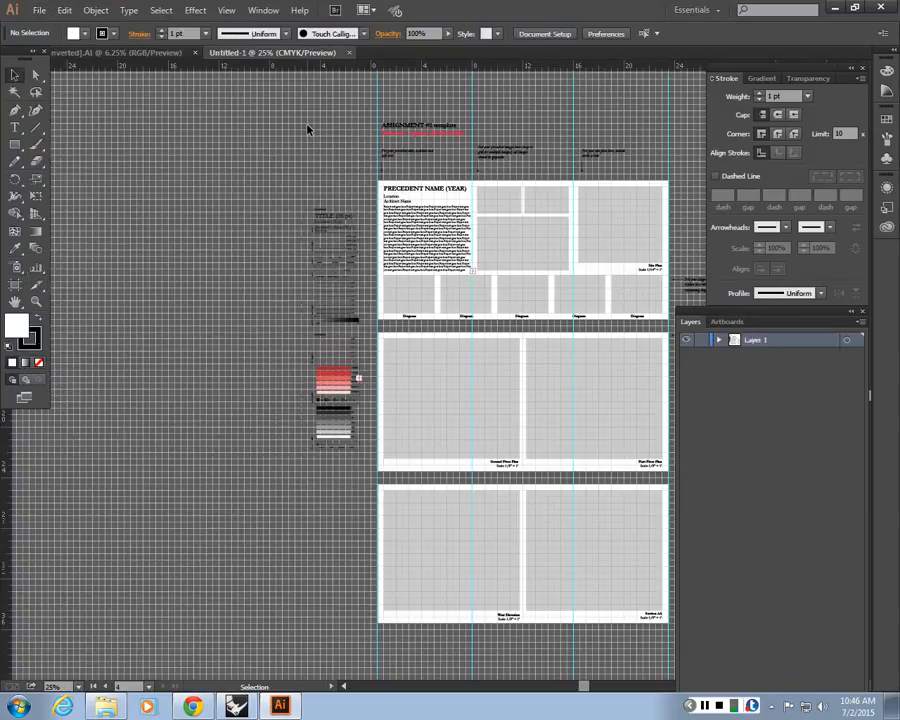
pyautogui.press('a')
pyautogui.hotkey('ctrl', '-')
pyautogui.moveTo(422, 379); pyautogui.dragTo(534, 366)
pyautogui.hotkey('ctrl', '+')
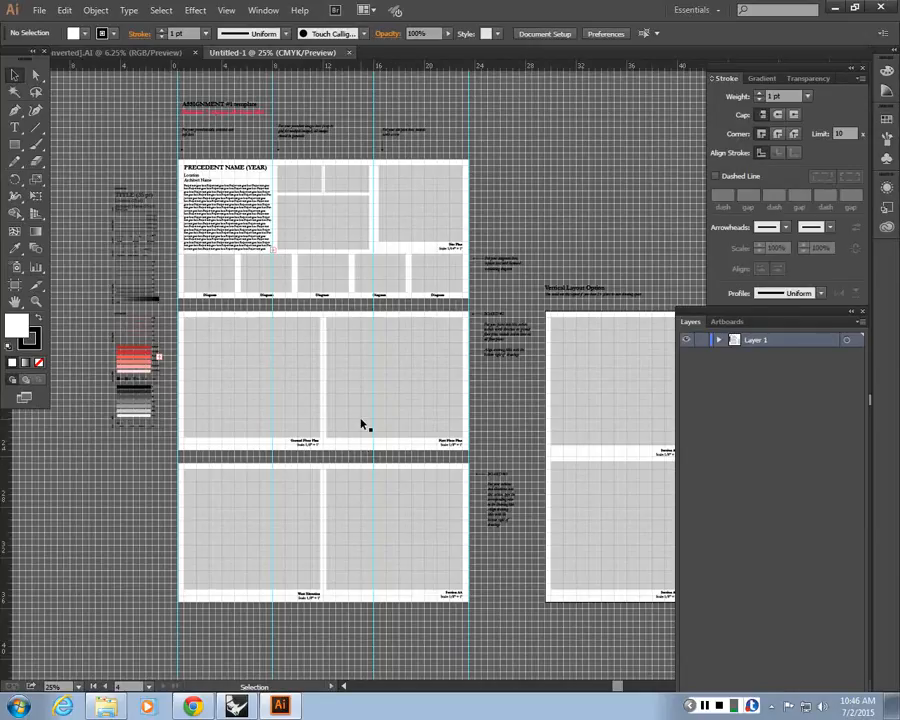
# Step: Copy all the exported section artwork with Paste Remembers Layers enabled and paste it into the board template
pyautogui.click(121, 54)
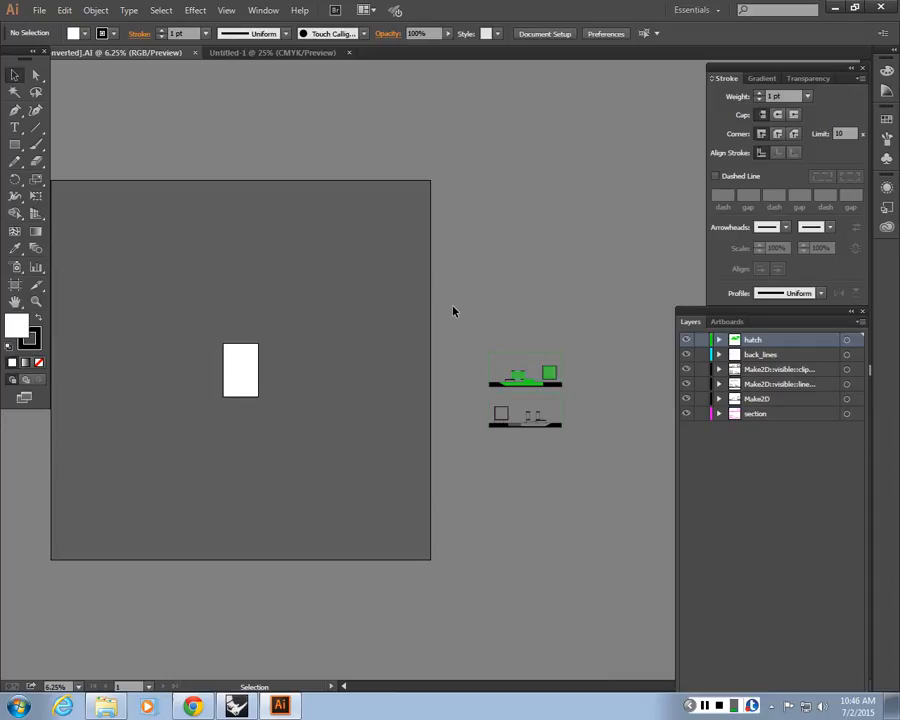
pyautogui.hotkey('ctrl', 'a')
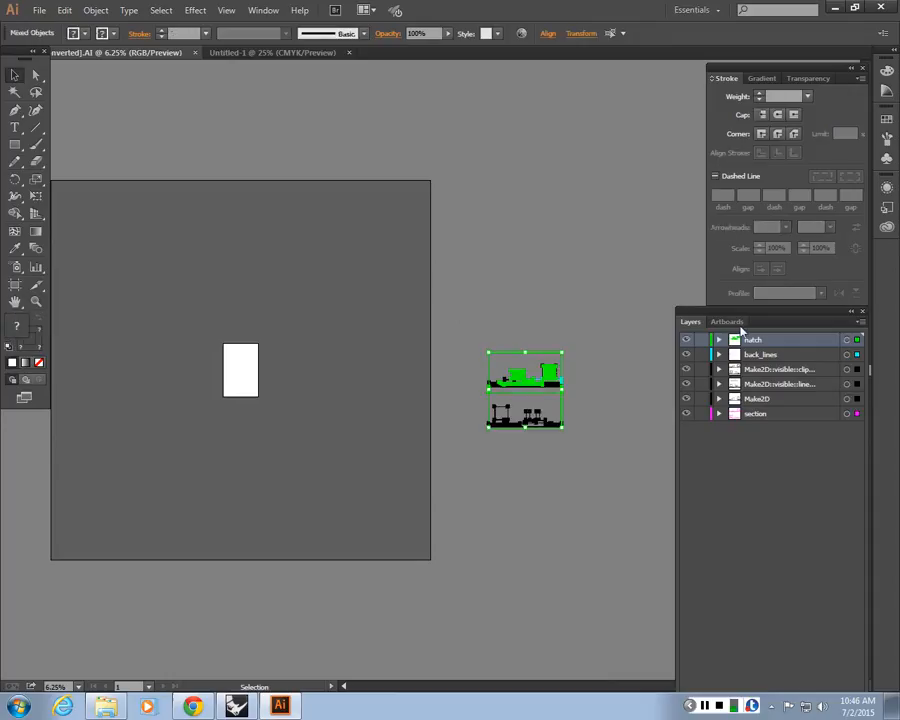
pyautogui.click(860, 322)
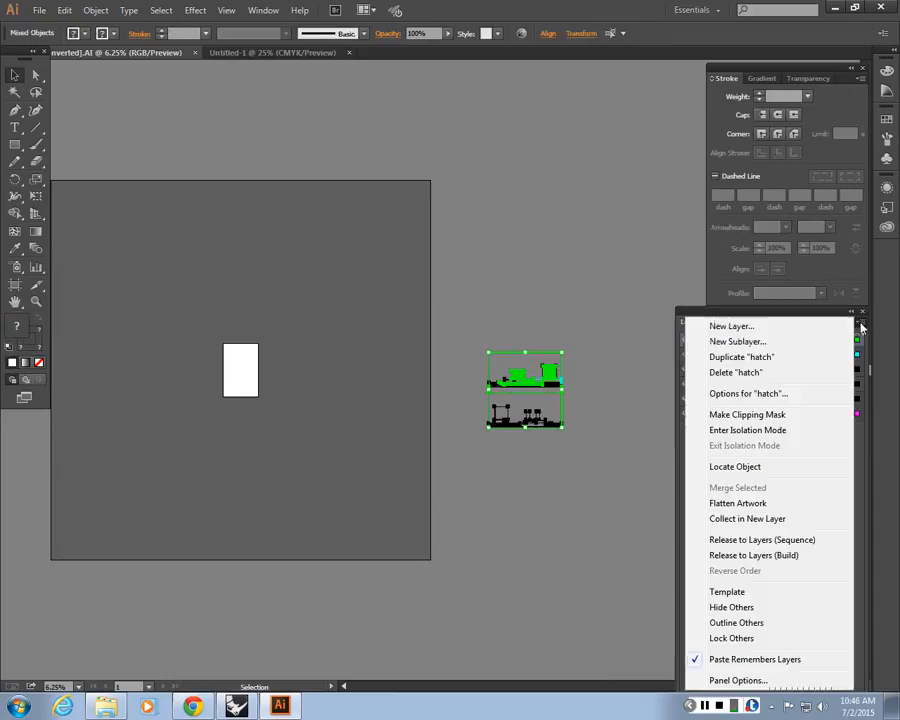
pyautogui.click(783, 660)
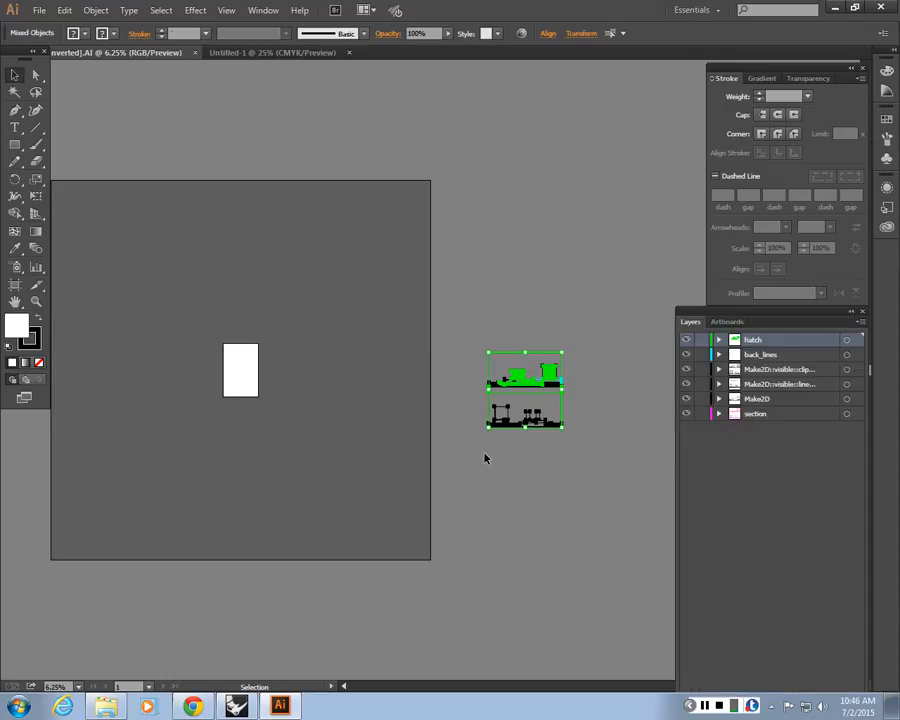
pyautogui.click(446, 302)
pyautogui.hotkey('ctrl', 'z')
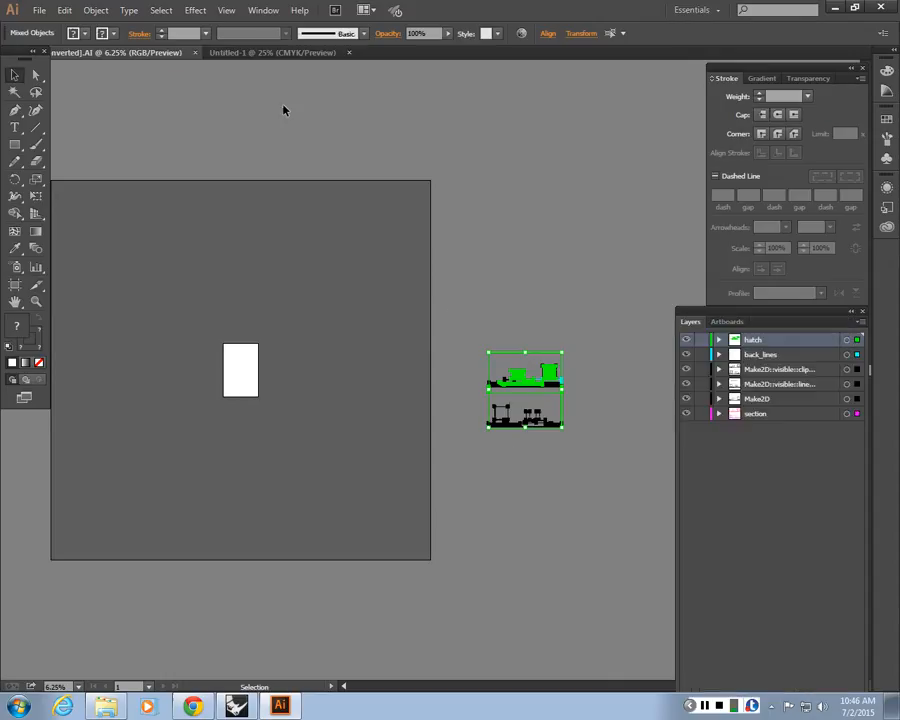
pyautogui.click(256, 54)
pyautogui.hotkey('ctrl', 'v')
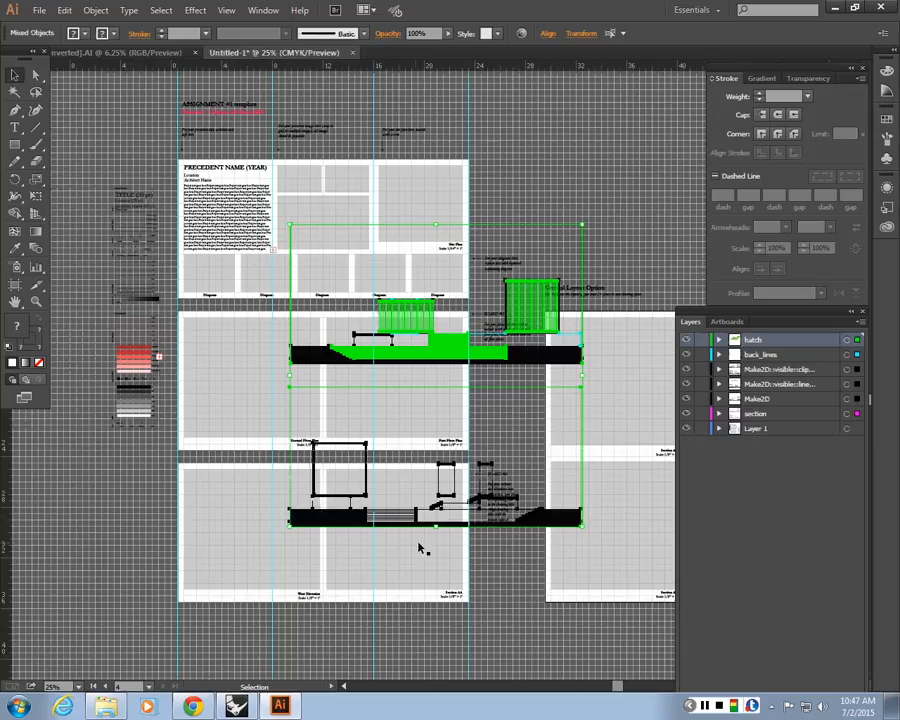
# Step: Move the two pasted sections together into the empty area below the template boards
pyautogui.scroll(-2, 420, 500)
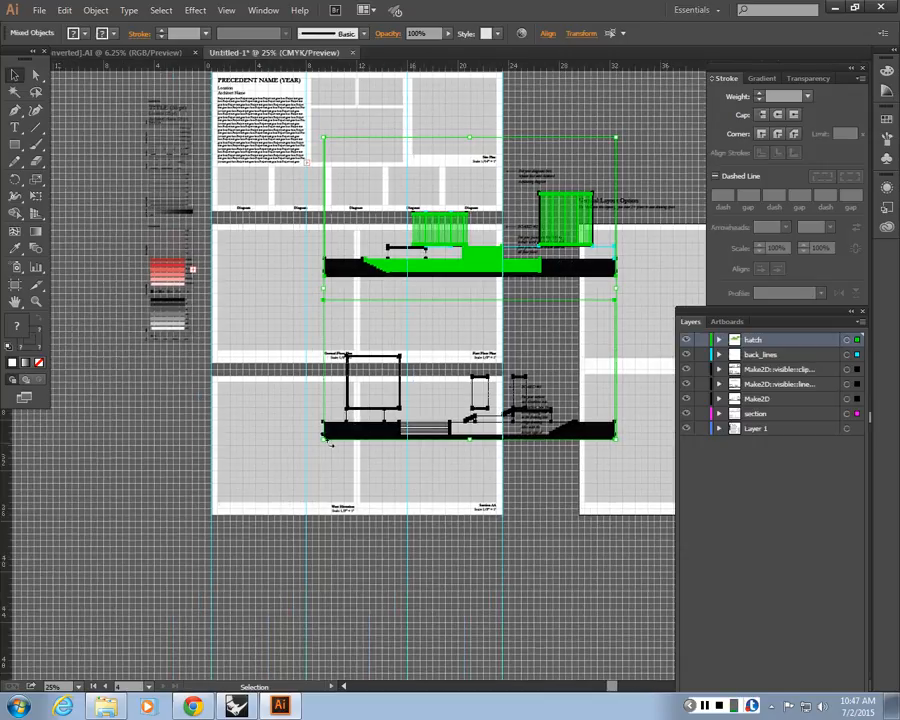
pyautogui.press('a')
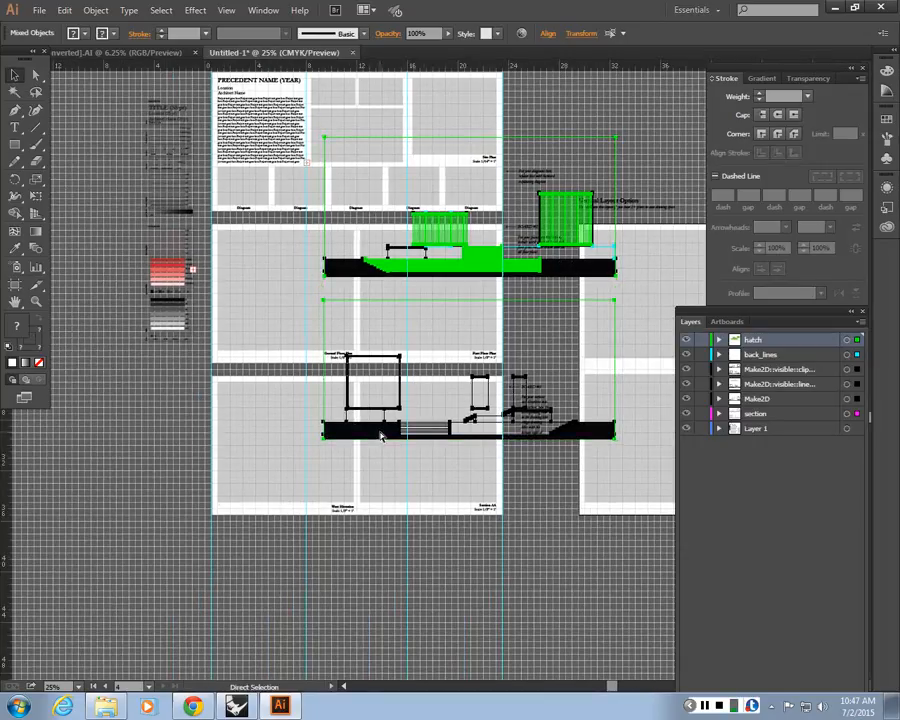
pyautogui.hotkey('ctrl', '-')
pyautogui.moveTo(397, 404); pyautogui.dragTo(345, 605)
pyautogui.click(352, 464)
pyautogui.hotkey('ctrl', '+')
pyautogui.hotkey('ctrl', '+')
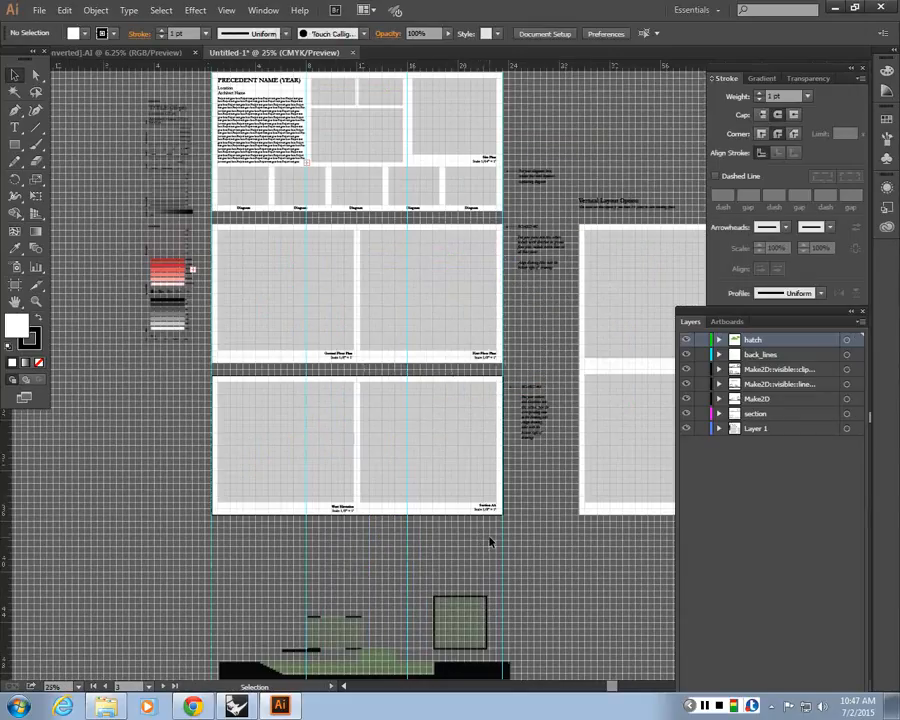
# Step: Delete the gray image placeholders and drawing captions from Board #2 and Board #3
pyautogui.moveTo(494, 540); pyautogui.dragTo(404, 454)
pyautogui.hotkey('ctrl', 'z')
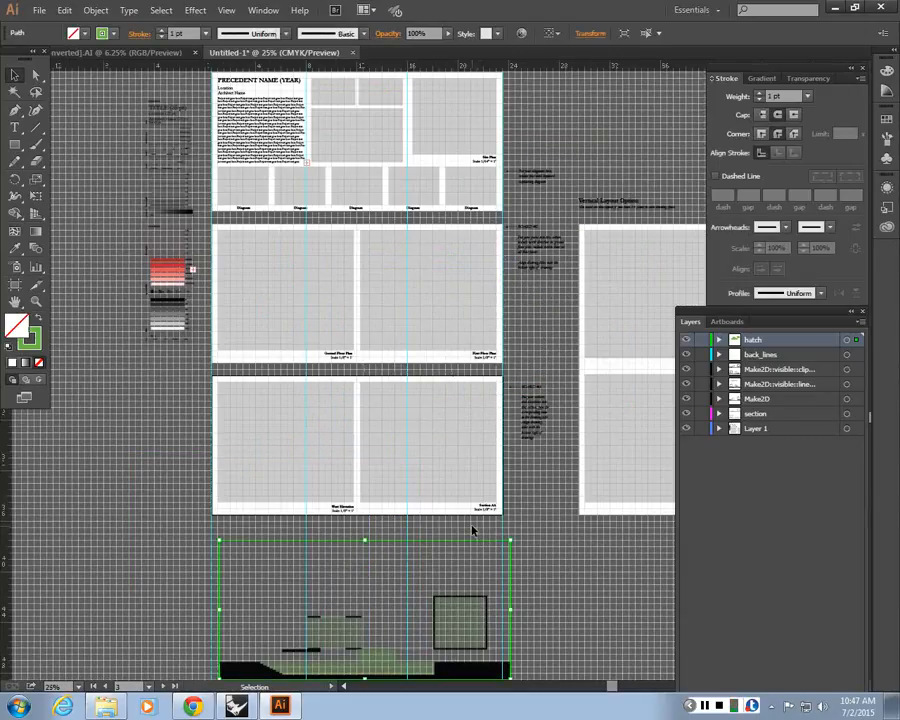
pyautogui.click(473, 530)
pyautogui.click(306, 309)
pyautogui.press('Delete')
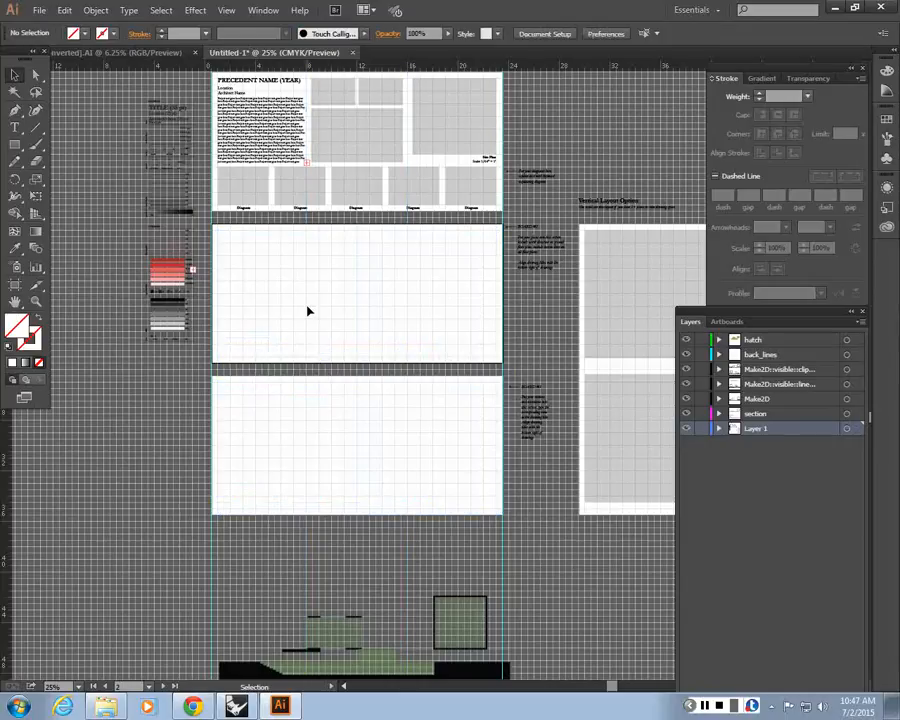
# Step: Remove the remaining vertical guides that run through the boards and the upper section
pyautogui.scroll(-3, 452, 350)
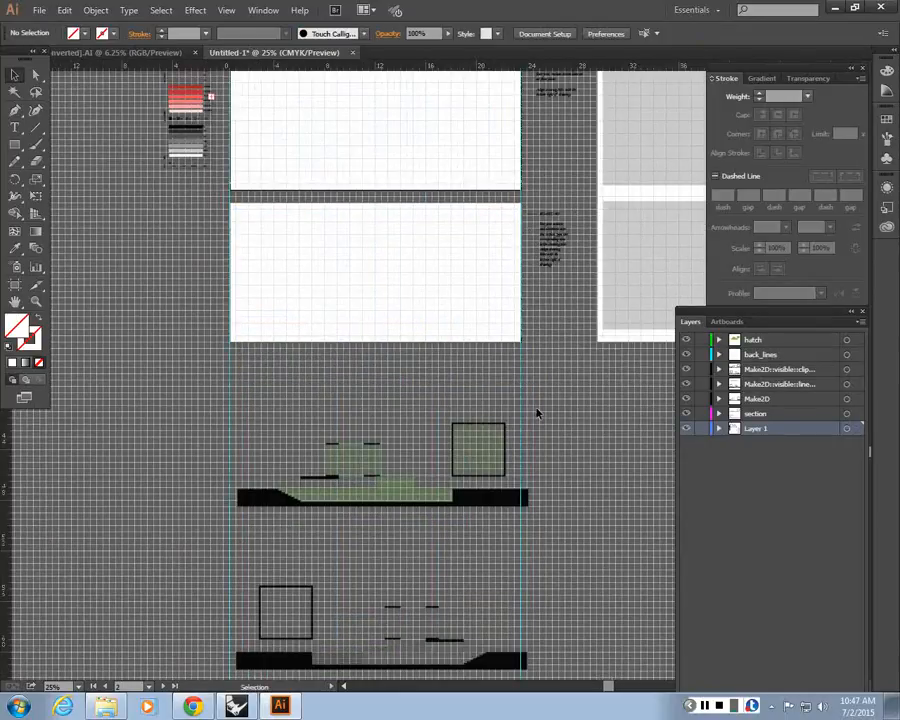
pyautogui.moveTo(514, 415); pyautogui.dragTo(550, 523)
pyautogui.click(561, 522)
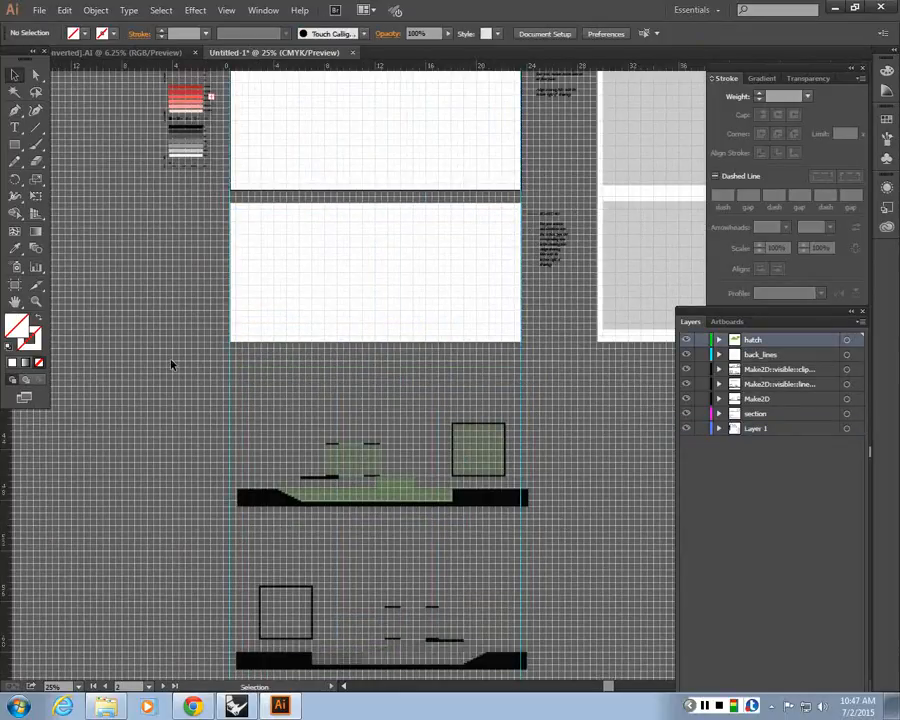
pyautogui.moveTo(265, 500); pyautogui.dragTo(265, 187)
pyautogui.hotkey('ctrl', 'z')
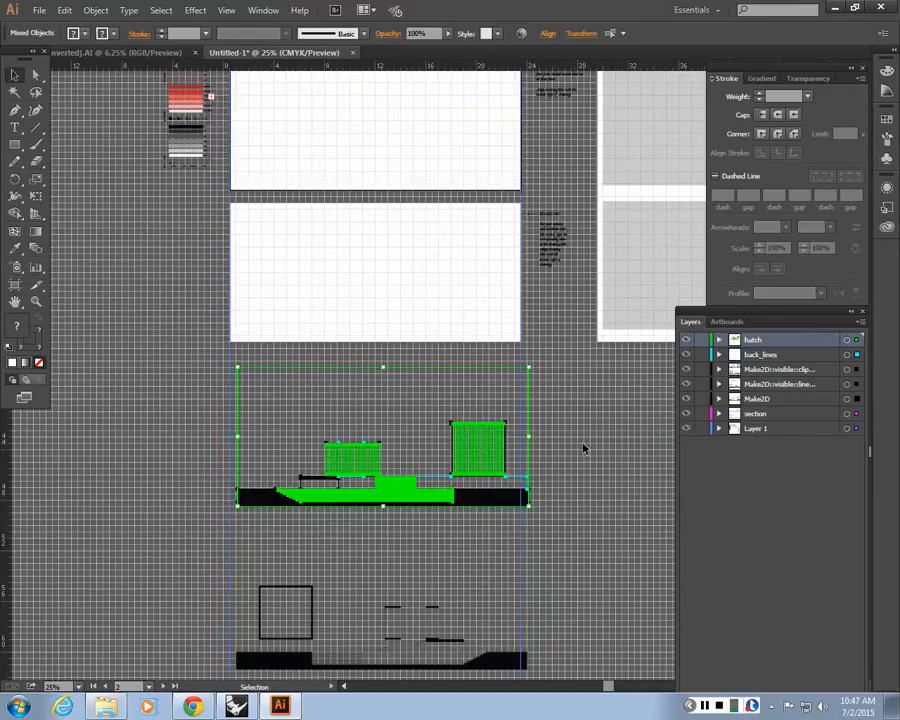
pyautogui.click(197, 357)
pyautogui.hotkey('ctrl', 'z')
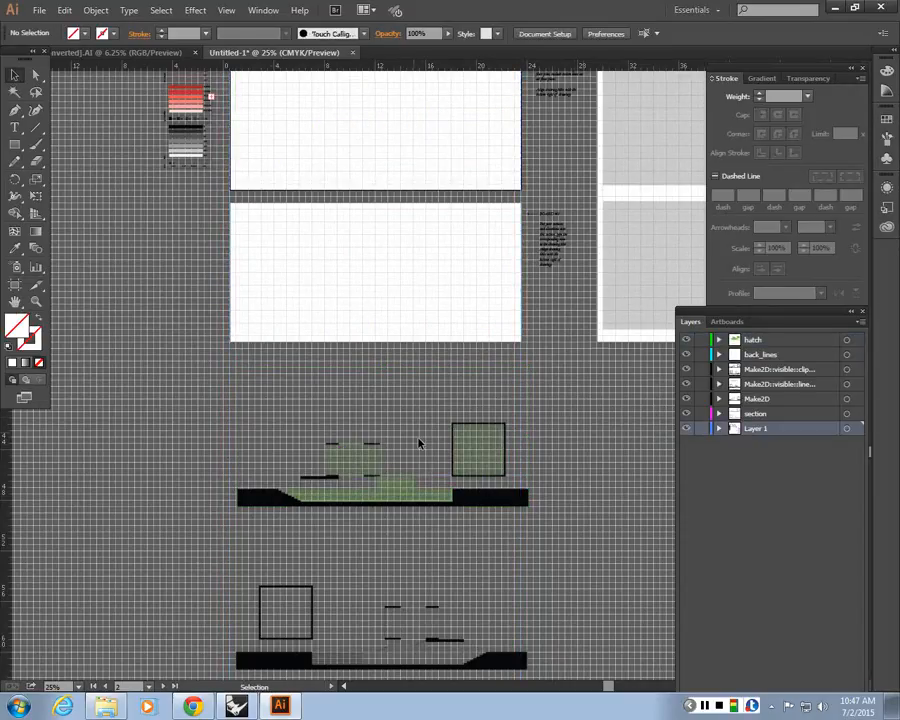
# Step: Select the complete upper section with its frame and move it onto Board #3
pyautogui.click(304, 494)
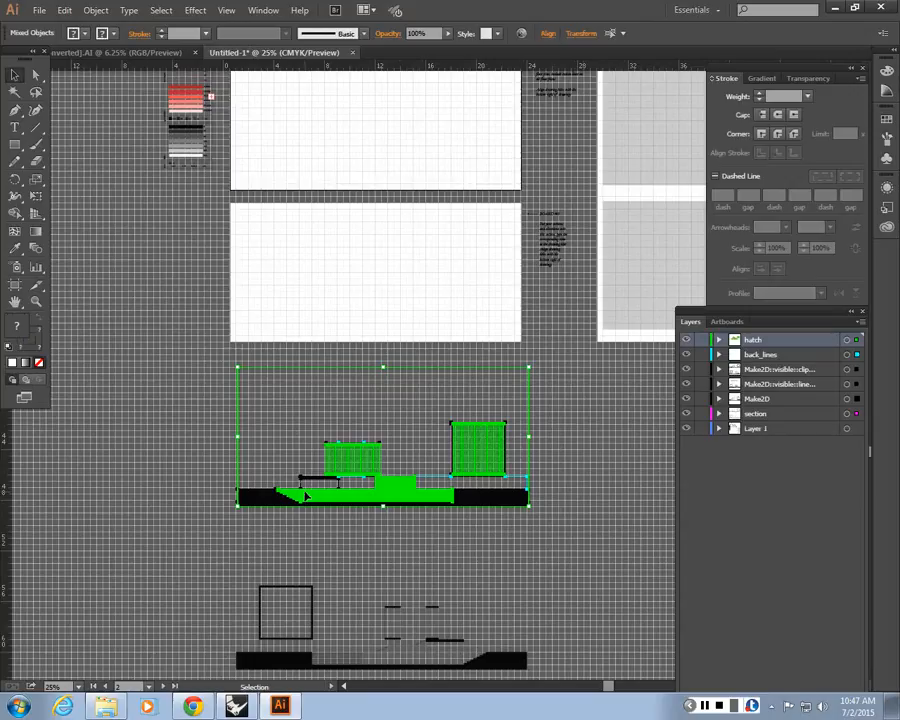
pyautogui.moveTo(307, 426); pyautogui.dragTo(325, 442)
pyautogui.hotkey('ctrl', '=')
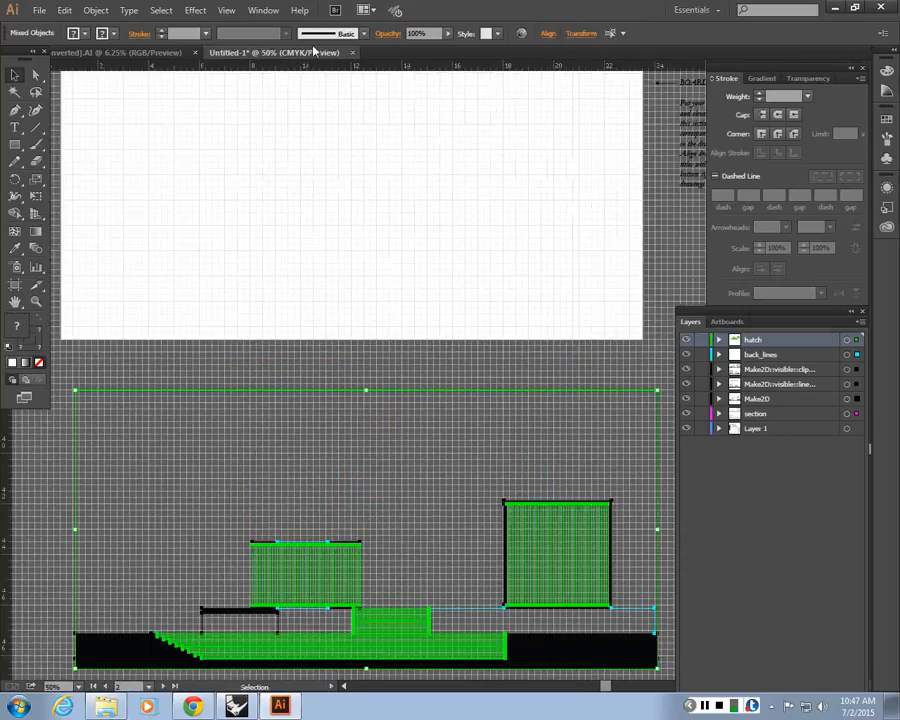
pyautogui.moveTo(123, 664)
pyautogui.mouseDown()
pyautogui.moveTo(124, 468)
pyautogui.moveTo(107, 333)
pyautogui.mouseUp()
# Step: Turn off Snap to Grid, hide the grid, and align the section frame flush with the edges of Board #3
pyautogui.click(228, 11)
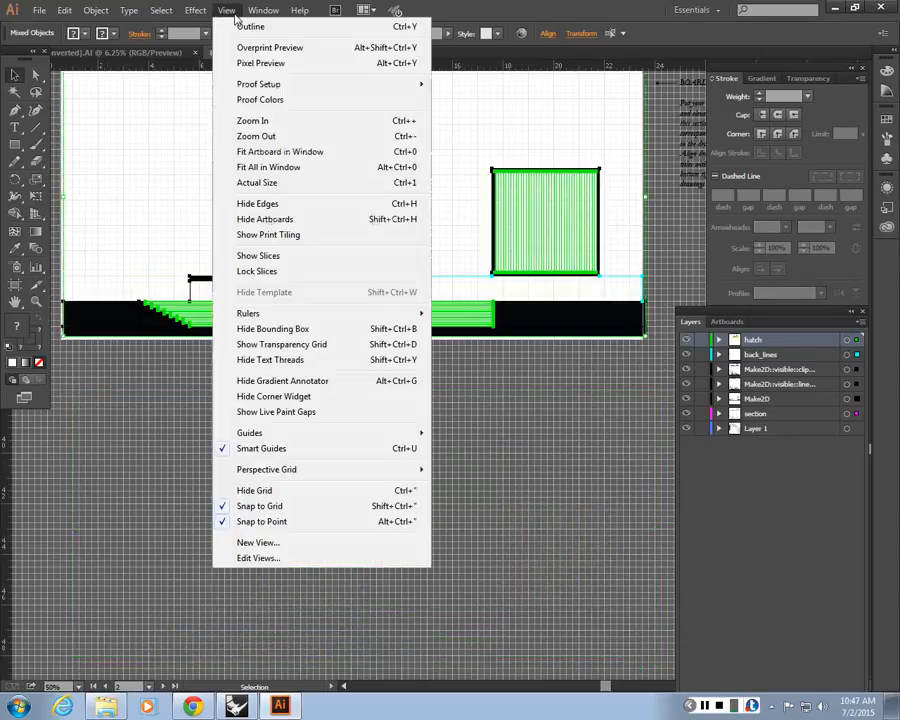
pyautogui.click(280, 506)
pyautogui.scroll(4, 265, 437)
pyautogui.hscroll(-2, 300, 450)
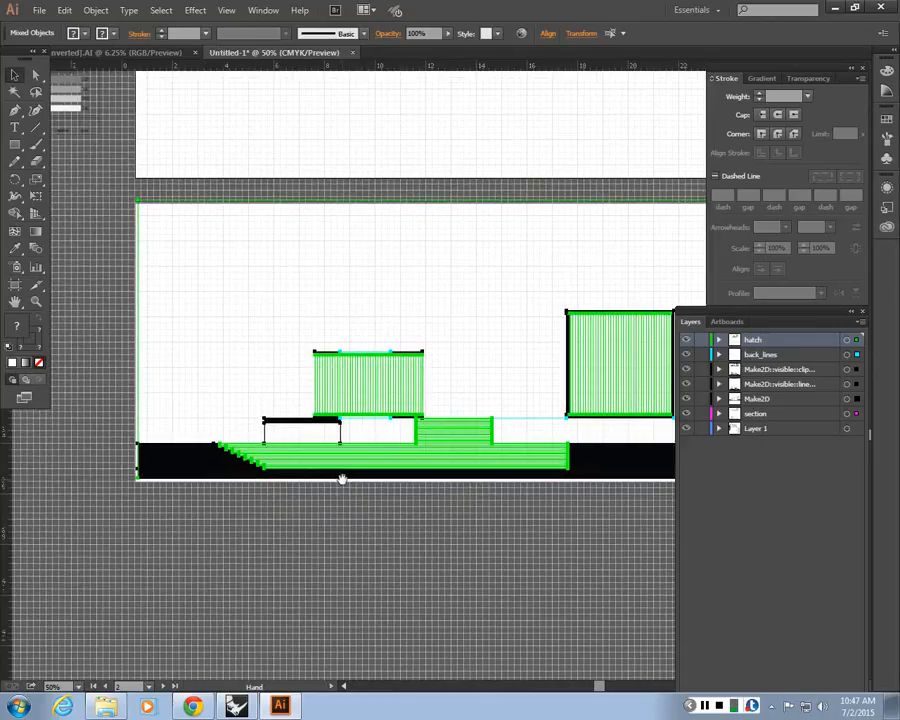
pyautogui.click(224, 11)
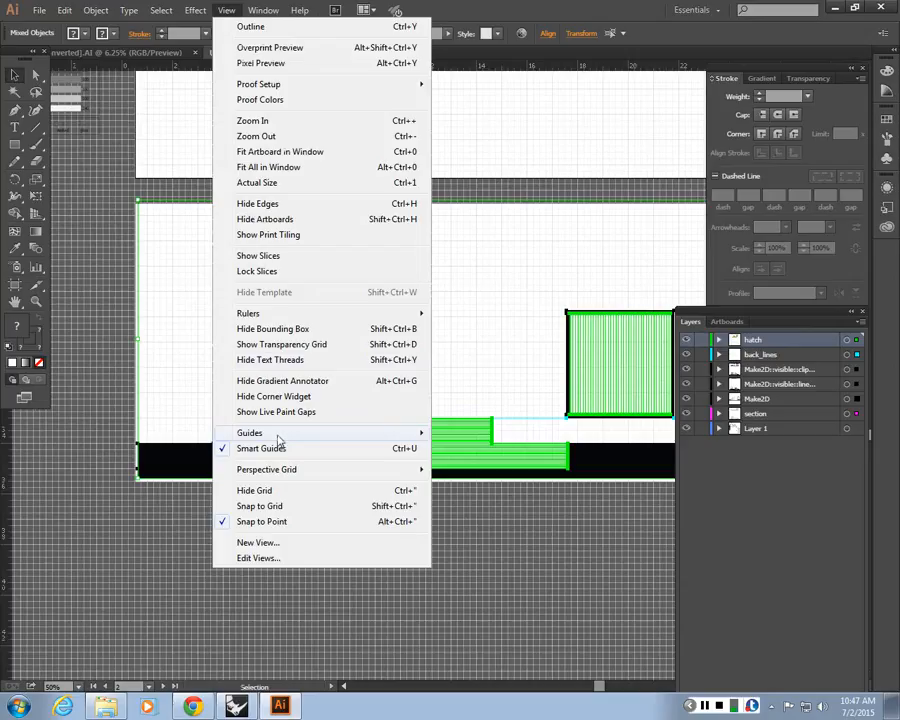
pyautogui.moveTo(280, 443)
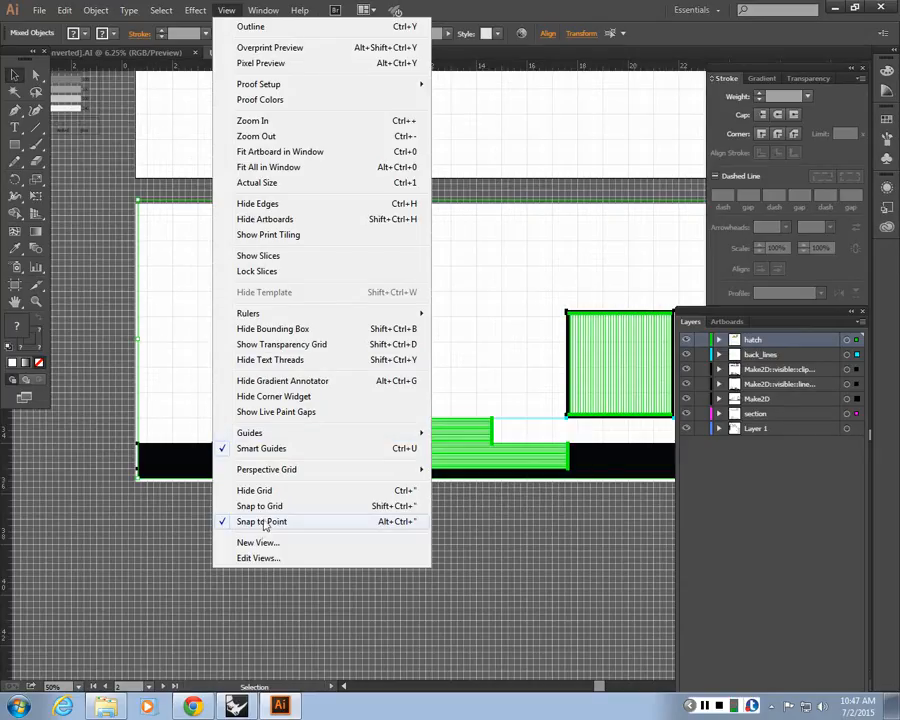
pyautogui.click(255, 490)
pyautogui.moveTo(188, 465); pyautogui.dragTo(183, 468)
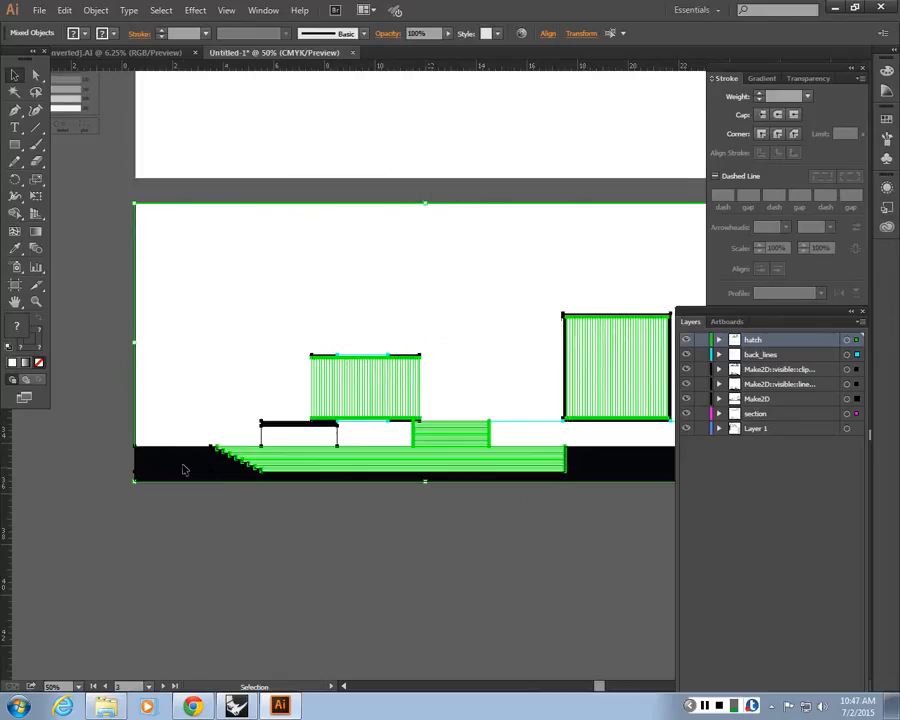
pyautogui.click(259, 593)
# Step: Move the remaining section onto Board #2 and align its frame flush with the board's edges
pyautogui.hotkey('ctrl', '-')
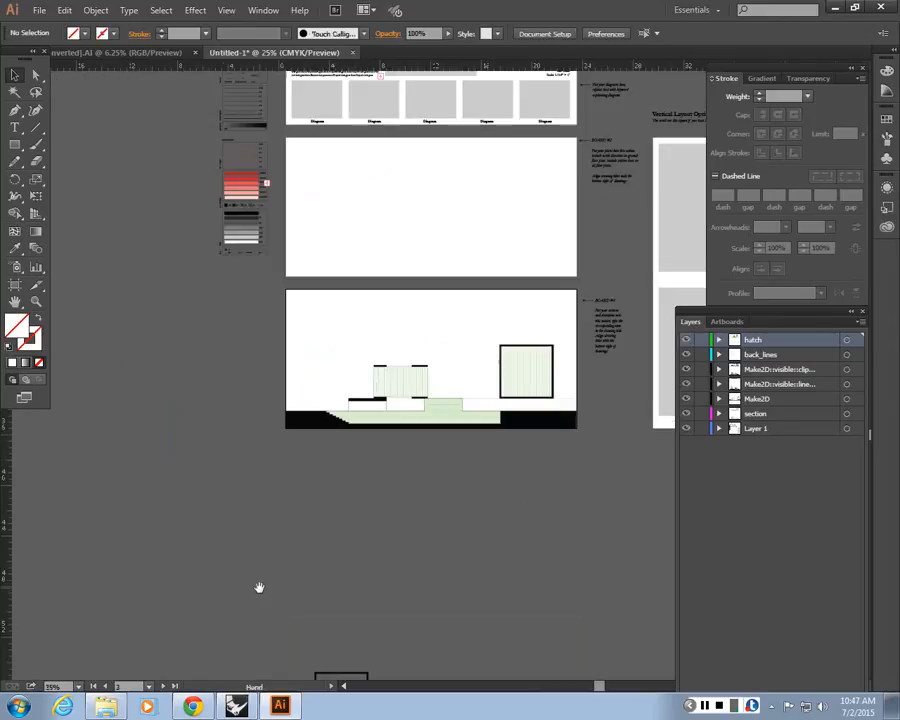
pyautogui.moveTo(259, 589)
pyautogui.mouseDown()
pyautogui.moveTo(229, 400)
pyautogui.moveTo(560, 612)
pyautogui.mouseUp()
pyautogui.keyDown('space'); pyautogui.moveTo(438, 456); pyautogui.dragTo(438, 498); pyautogui.keyUp('space')
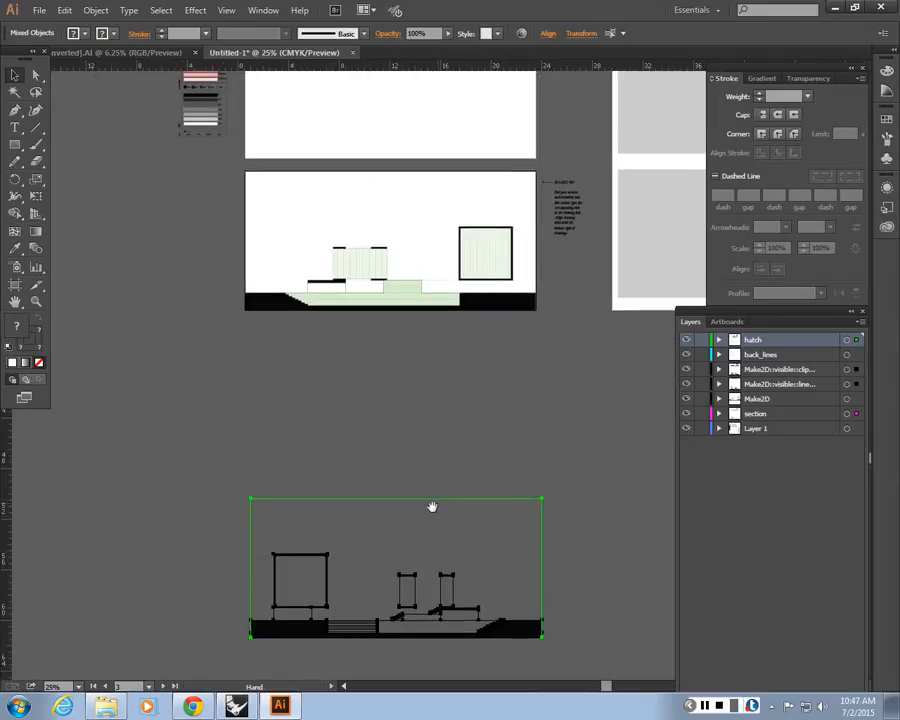
pyautogui.moveTo(294, 622)
pyautogui.mouseDown()
pyautogui.moveTo(282, 345)
pyautogui.moveTo(291, 153)
pyautogui.moveTo(362, 364)
pyautogui.moveTo(420, 388)
pyautogui.moveTo(864, 361)
pyautogui.mouseUp()
pyautogui.hotkey('ctrl', '+')
pyautogui.hotkey('ctrl', '+')
pyautogui.hotkey('ctrl', '+')
pyautogui.hotkey('ctrl', '+')
pyautogui.hotkey('ctrl', '+')
pyautogui.moveTo(406, 313); pyautogui.dragTo(396, 314)
pyautogui.click(200, 462)
# Step: Inspect the placement and linework of the two sections on Board #2 and Board #3
pyautogui.hotkey('ctrl', '-')
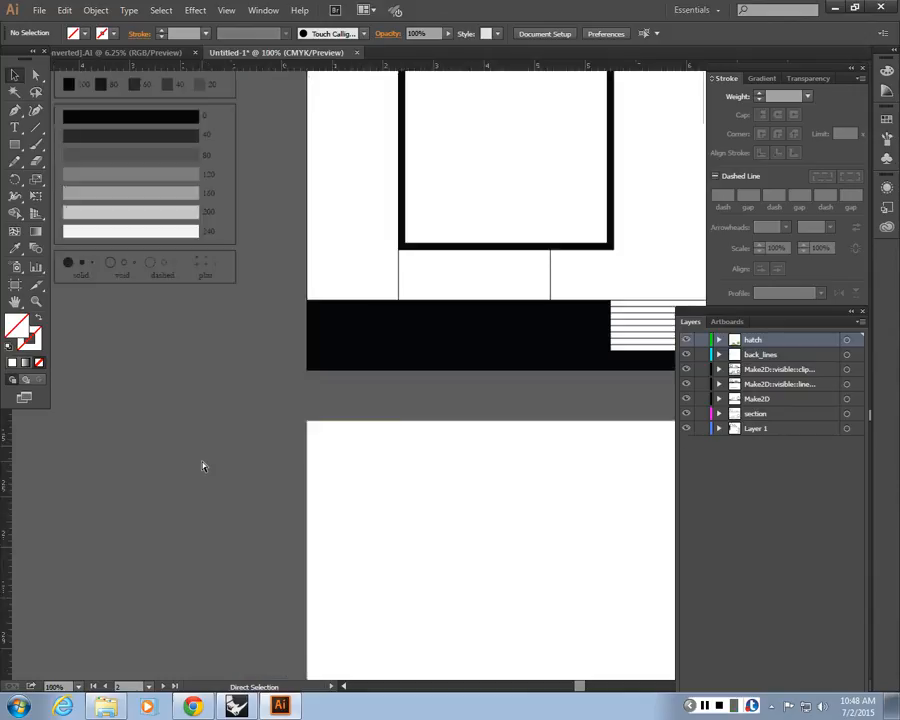
pyautogui.hotkey('ctrl', '-')
pyautogui.hotkey('ctrl', '-')
pyautogui.hotkey('ctrl', '-')
pyautogui.moveTo(333, 471); pyautogui.dragTo(134, 450)
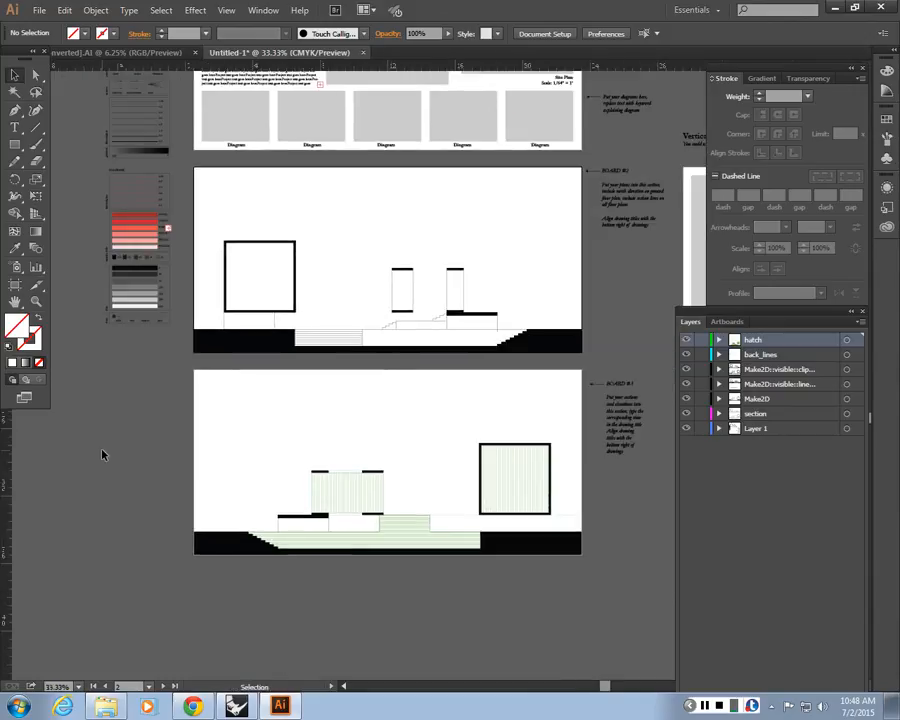
pyautogui.hotkey('ctrl', '+')
pyautogui.hotkey('ctrl', '+')
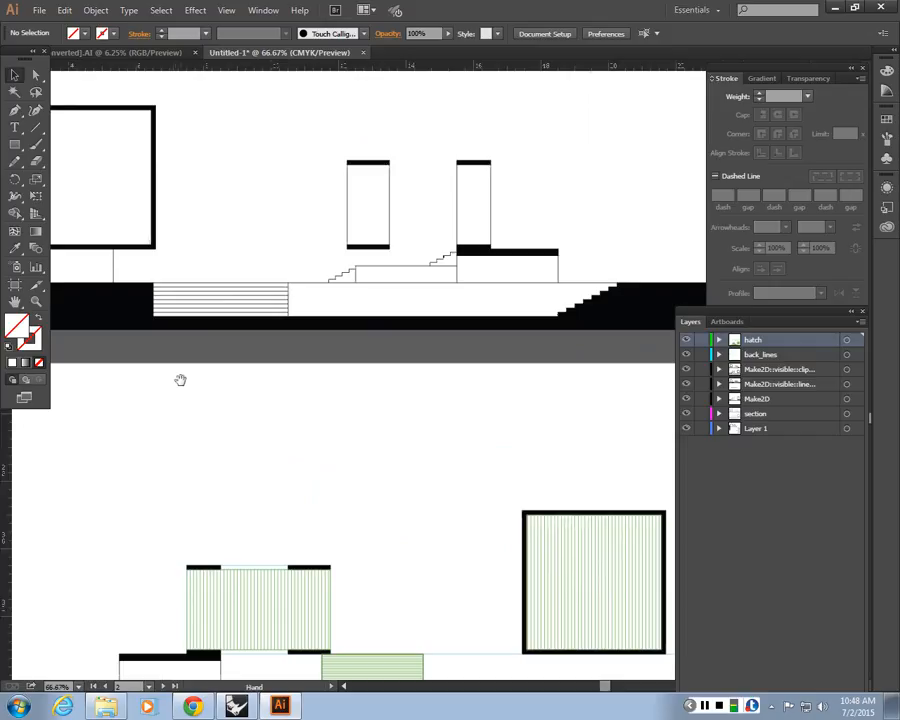
# Step: Set all linework on the hatch layer to a 0.2 pt black stroke
pyautogui.scroll(-5, 268, 208)
pyautogui.hotkey('ctrl', '-')
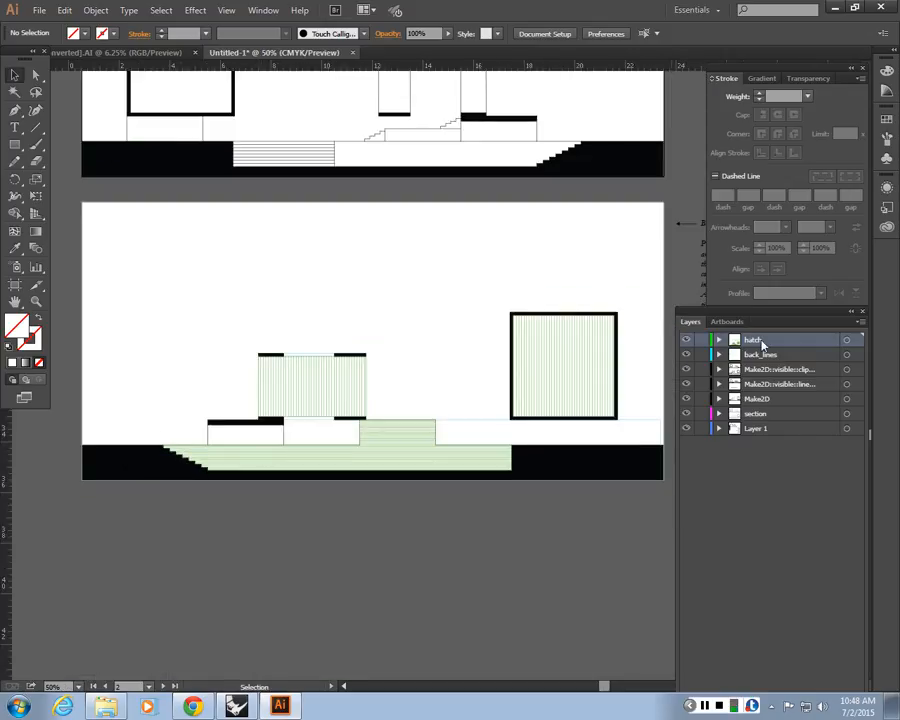
pyautogui.scroll(3, 515, 415)
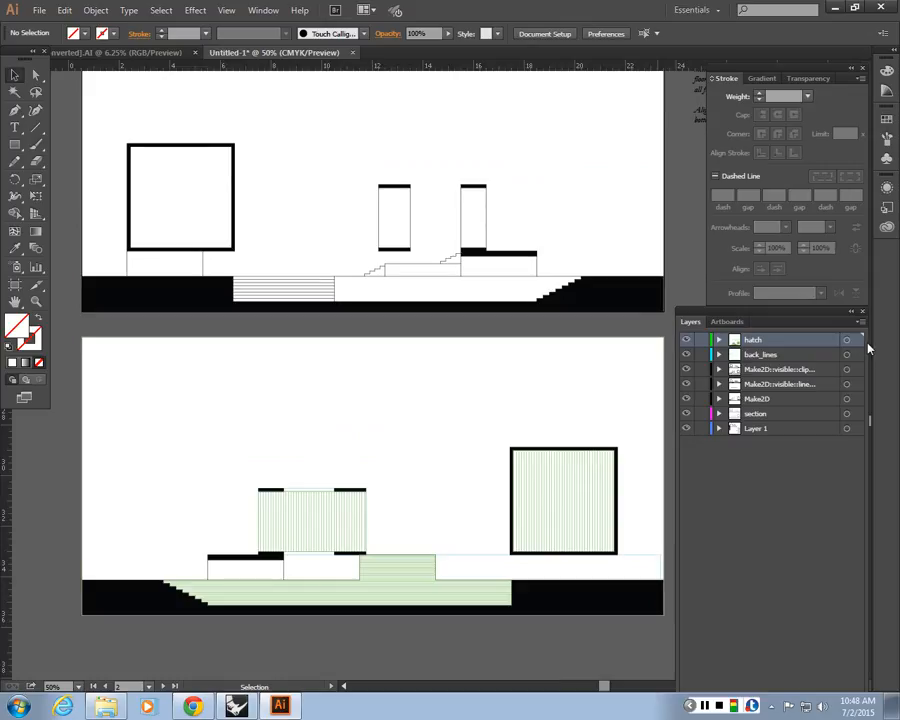
pyautogui.click(857, 340)
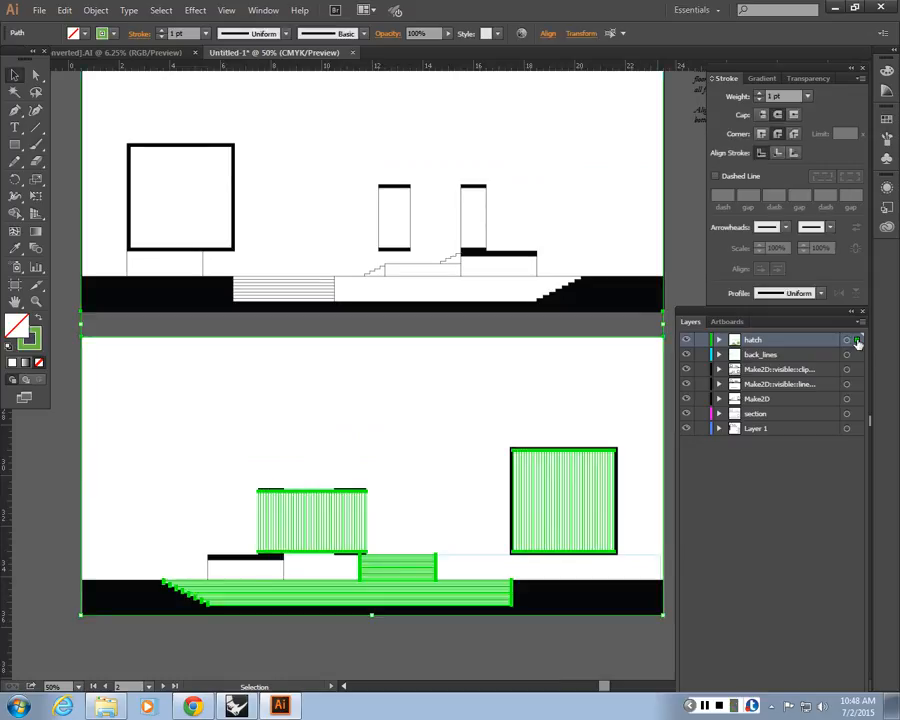
pyautogui.click(186, 32)
pyautogui.write('0.2')
pyautogui.press('Return')
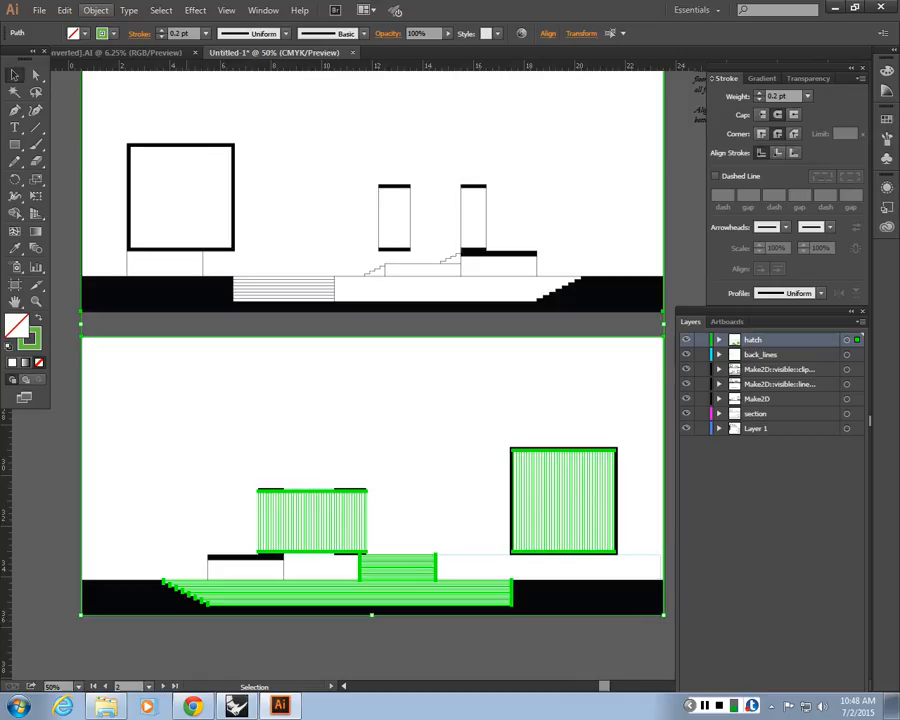
pyautogui.click(102, 38)
pyautogui.click(38, 57)
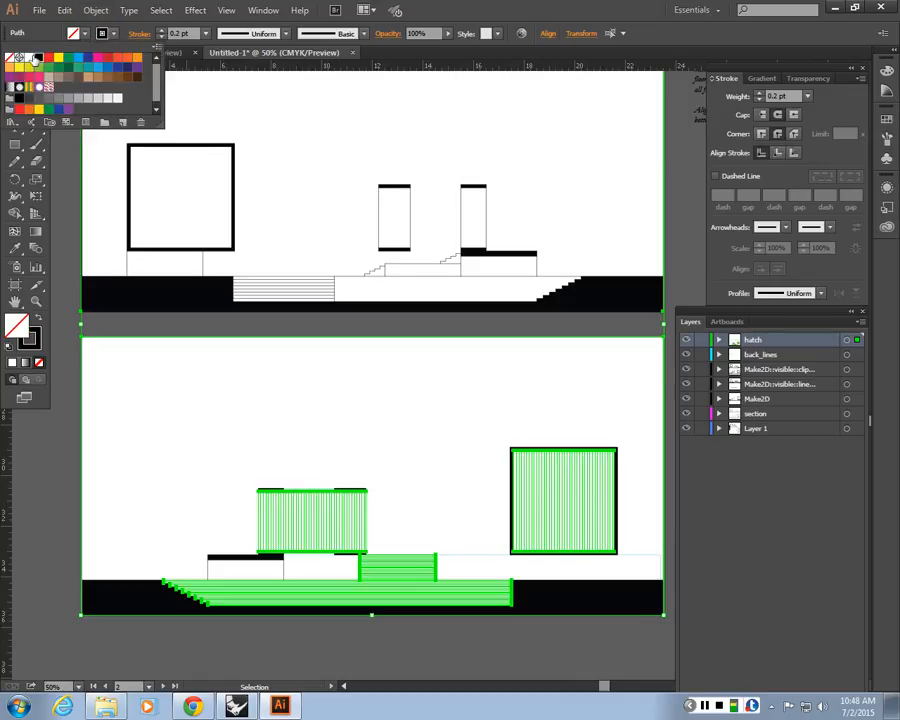
pyautogui.click(269, 644)
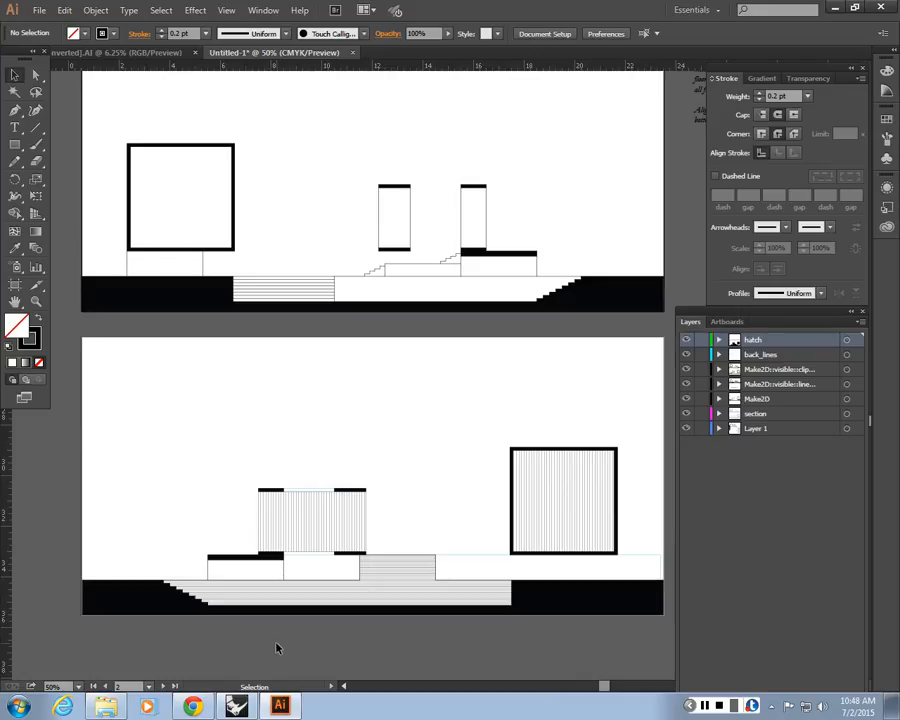
# Step: Reduce the stroke weight of all hatch layer linework to 0.1 pt
pyautogui.hotkey('ctrl', '+')
pyautogui.hotkey('ctrl', '+')
pyautogui.moveTo(290, 638); pyautogui.dragTo(344, 286)
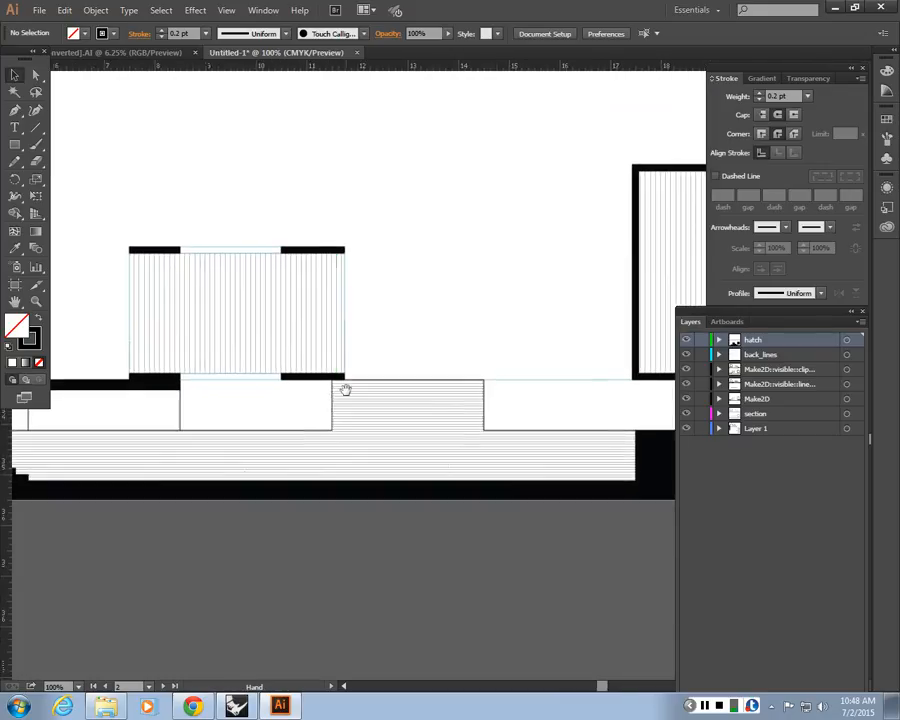
pyautogui.hotkey('ctrl', '+')
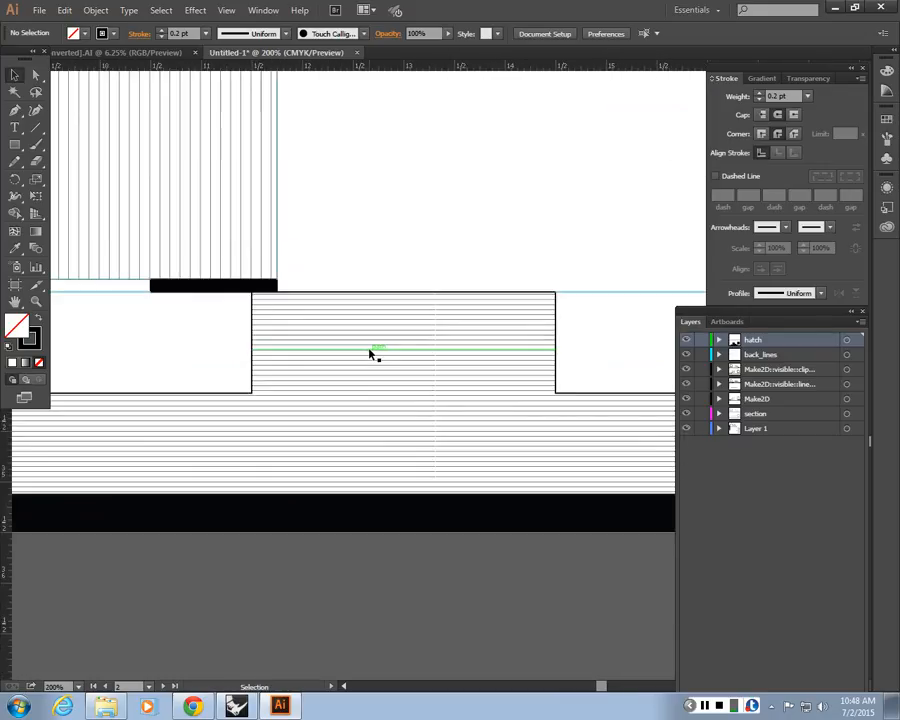
pyautogui.click(856, 341)
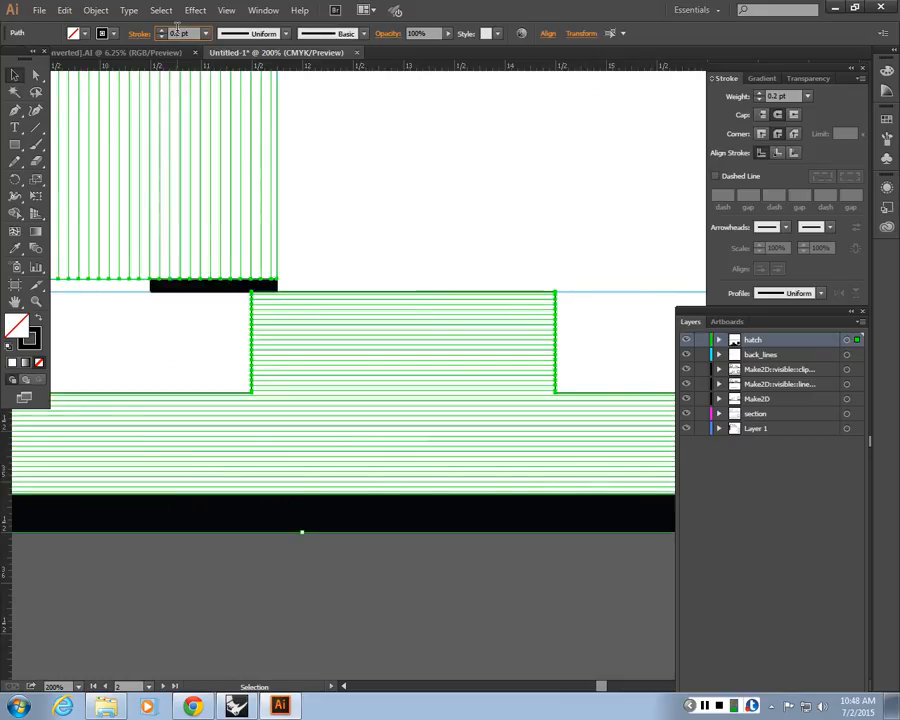
pyautogui.moveTo(177, 32); pyautogui.dragTo(189, 33)
pyautogui.write('1')
pyautogui.press('Return')
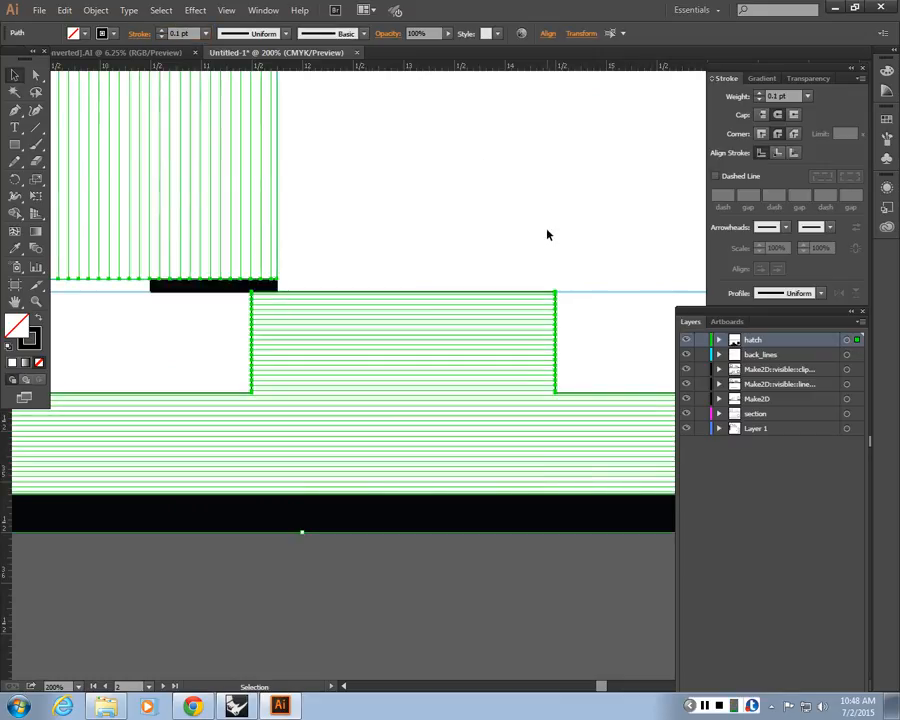
pyautogui.click(557, 587)
pyautogui.hotkey('ctrl', '-')
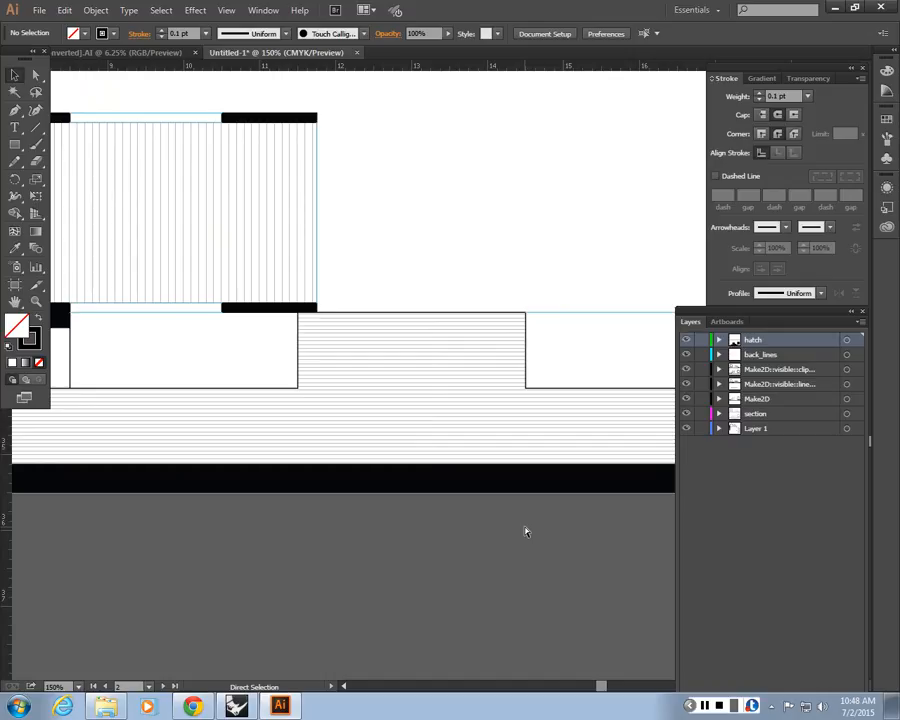
# Step: Check the stroke weights of the background line and the hatched block's outline in the Board #3 section
pyautogui.press('v')
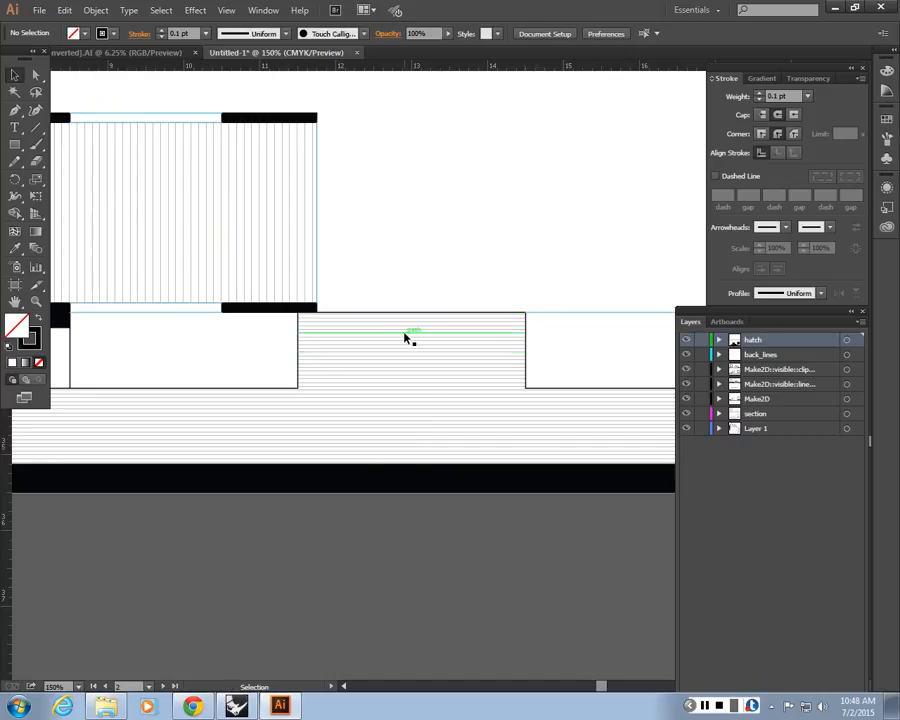
pyautogui.scroll(2, 590, 402)
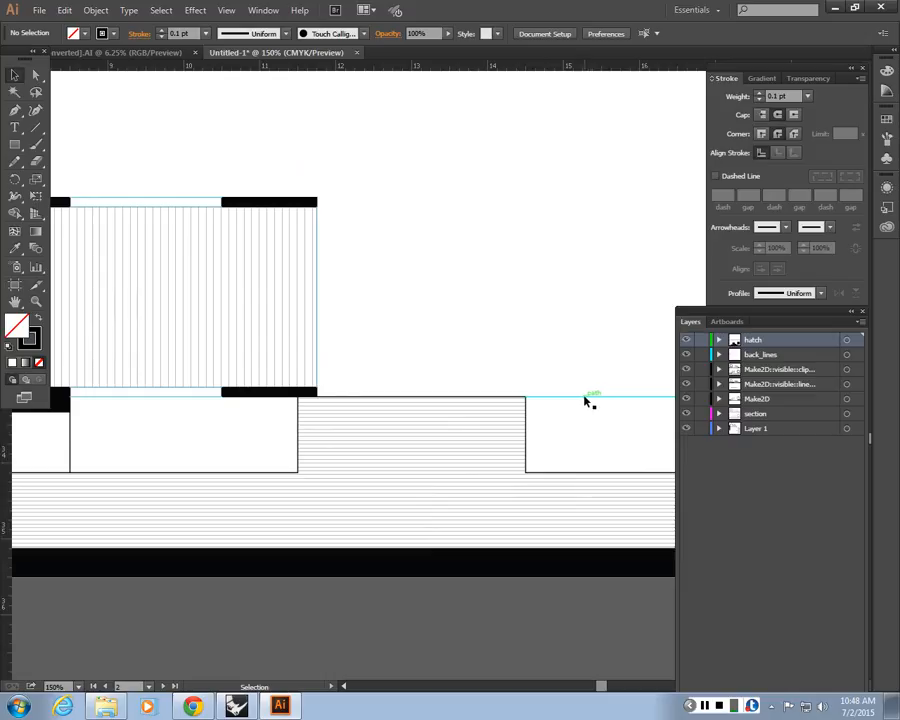
pyautogui.click(588, 400)
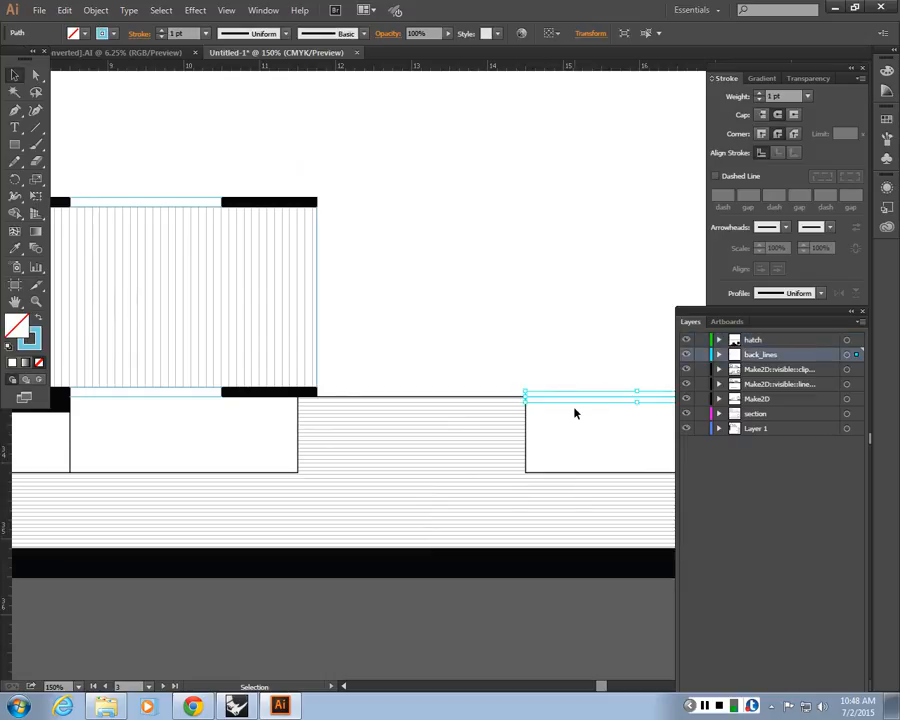
pyautogui.click(460, 403)
pyautogui.click(466, 400)
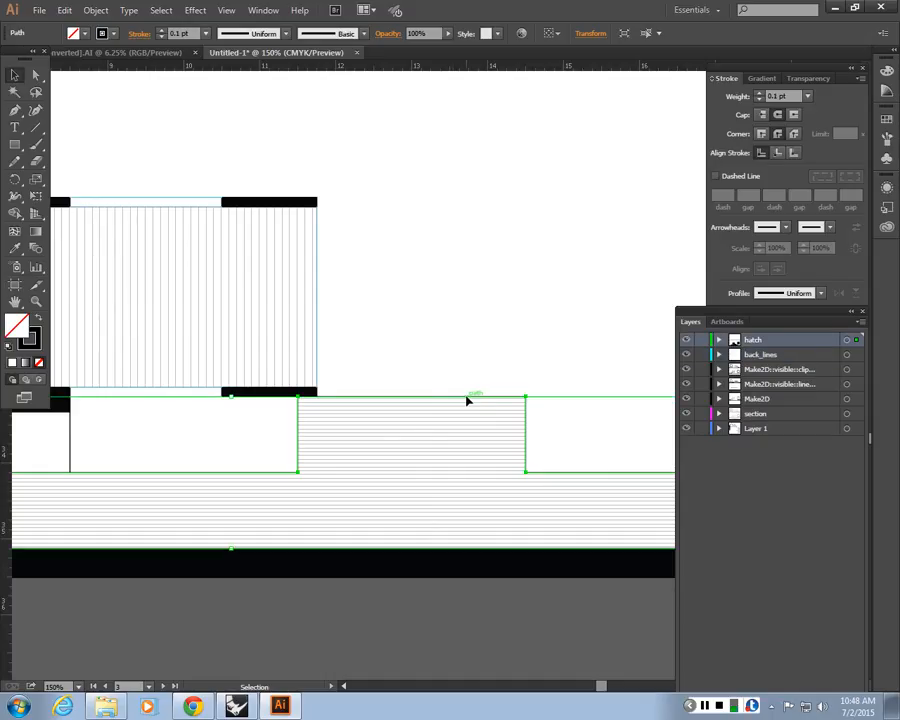
pyautogui.hotkey('ctrl', '-')
pyautogui.hotkey('ctrl', '-')
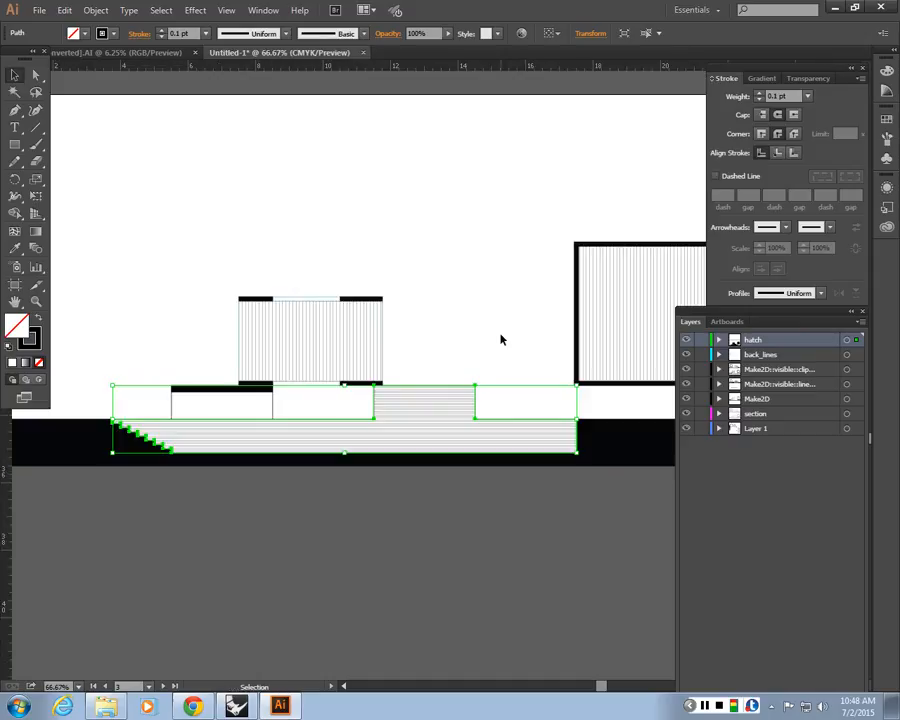
pyautogui.click(502, 340)
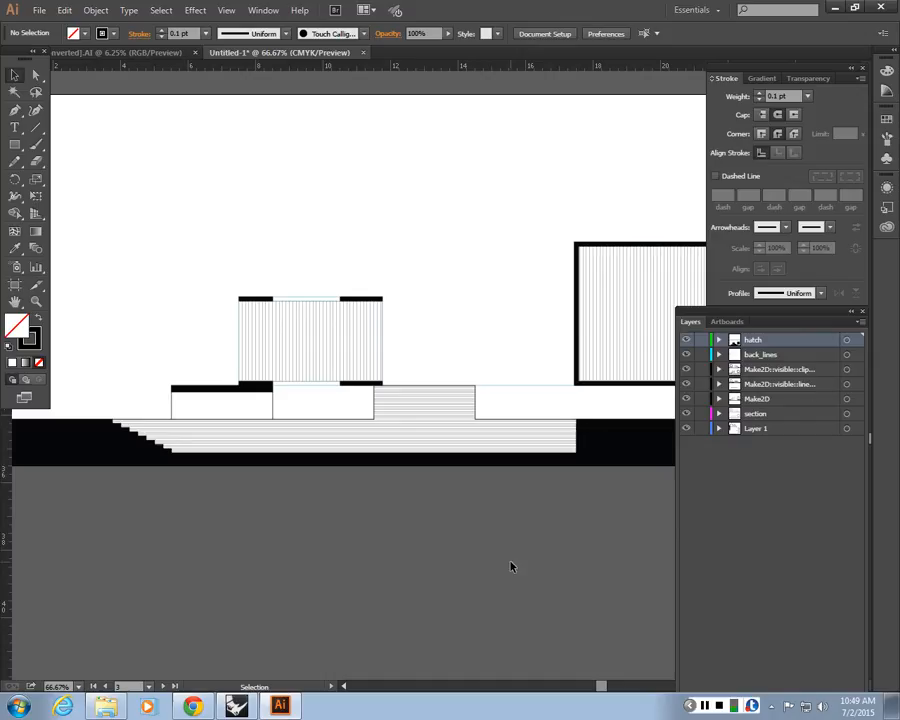
# Step: Set all linework on the back_lines layer to a 0.4 pt black stroke
pyautogui.click(857, 356)
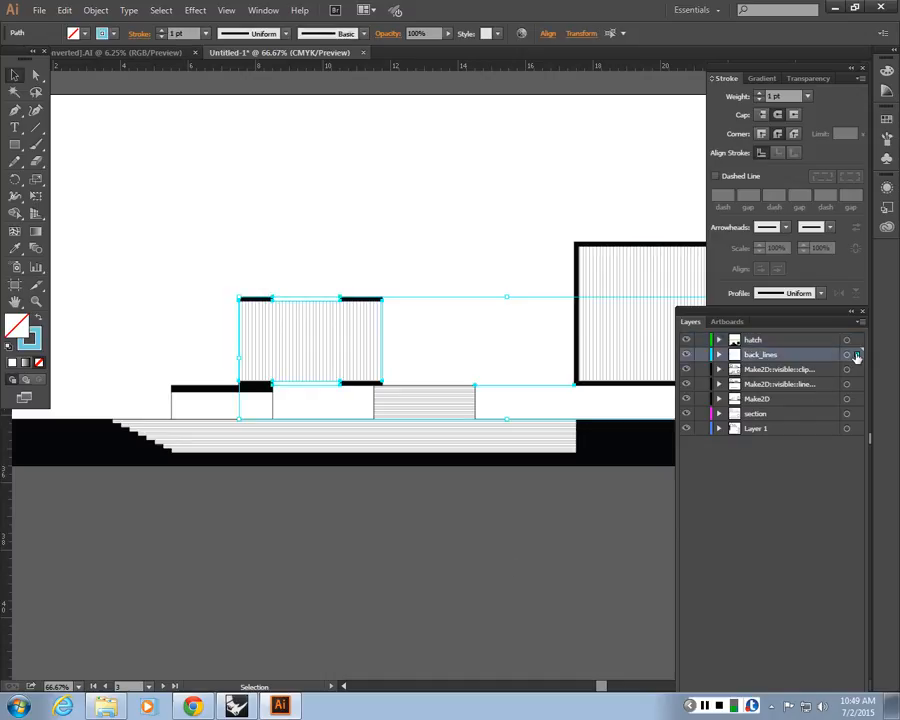
pyautogui.click(178, 33)
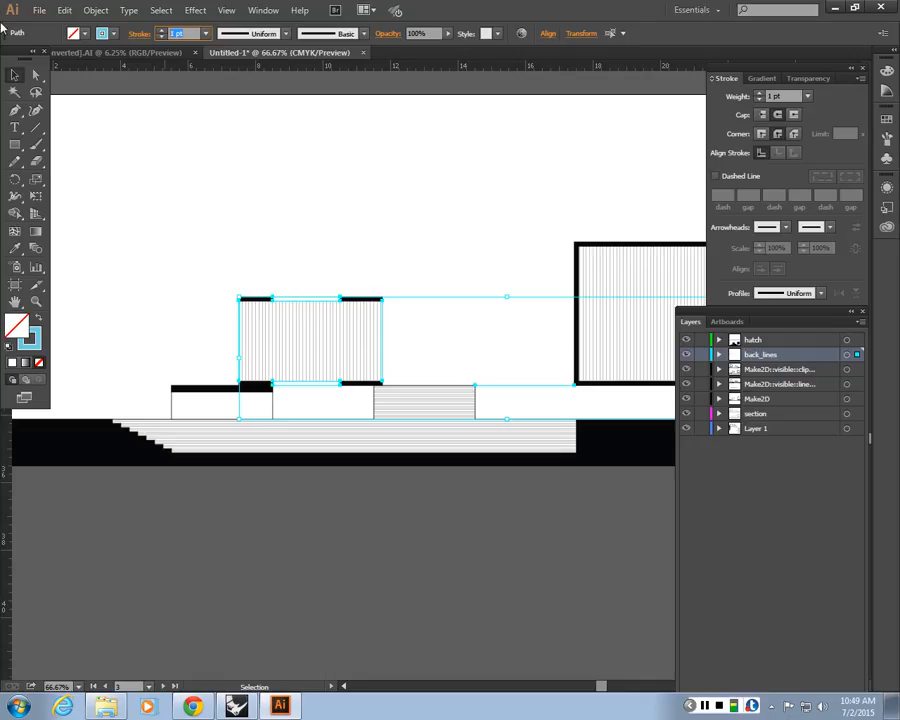
pyautogui.write('.4')
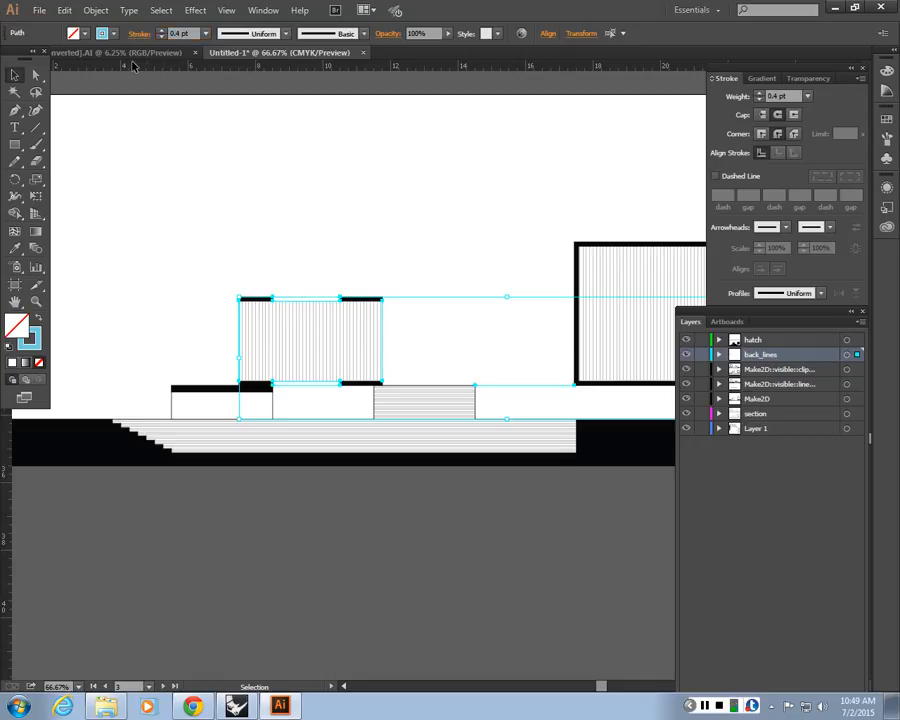
pyautogui.click(76, 33)
pyautogui.click(38, 57)
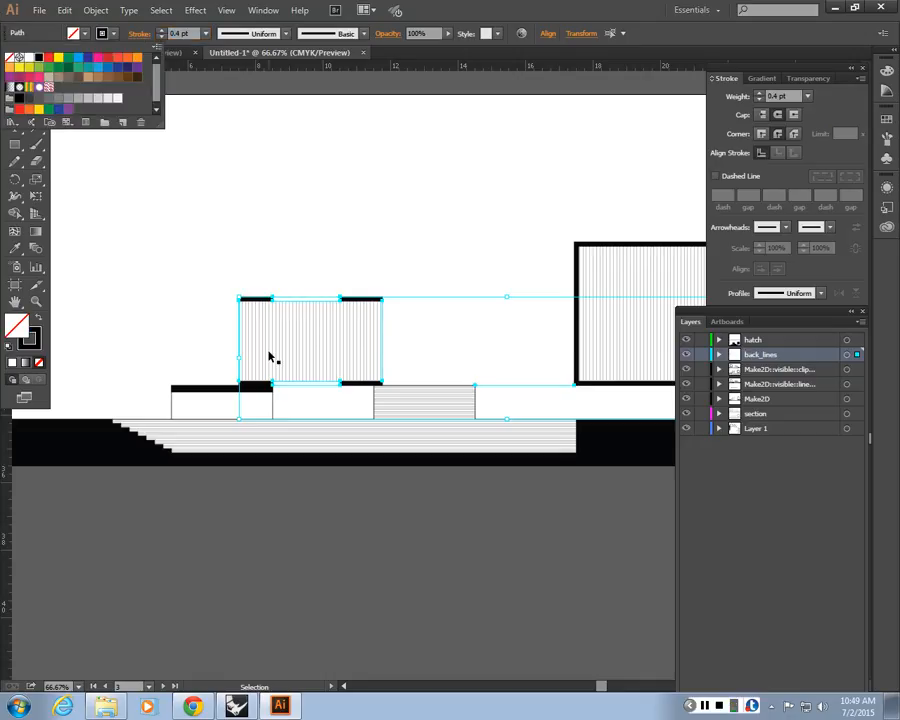
pyautogui.click(417, 533)
pyautogui.click(447, 548)
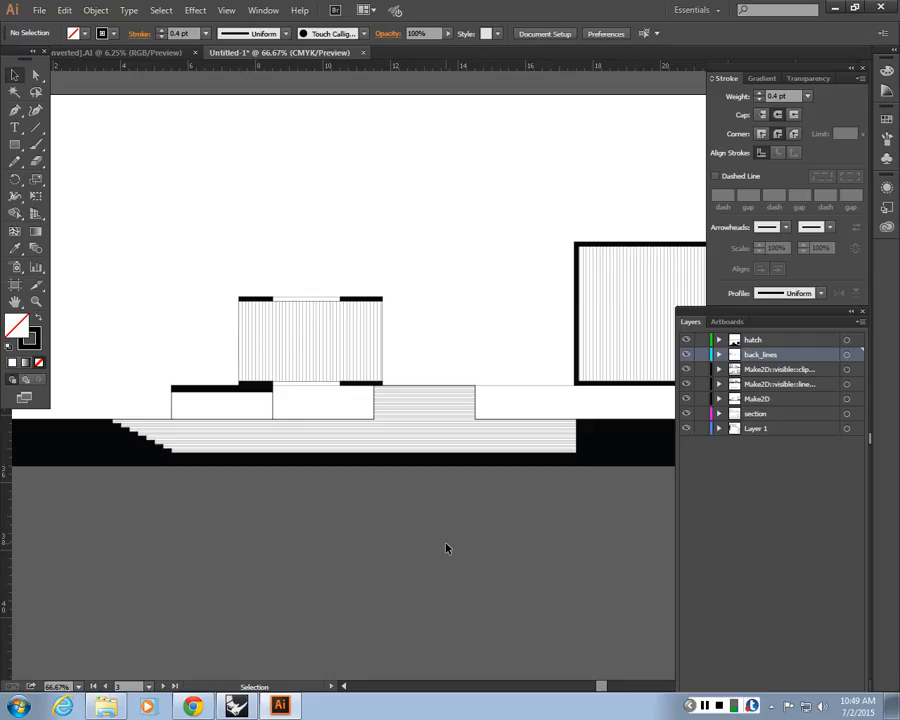
# Step: Set the stroke of the rectangular outline beneath the thick black slab in the Board #3 section to 0.8 pt
pyautogui.hotkey('ctrl', '+')
pyautogui.hotkey('ctrl', '+')
pyautogui.hotkey('ctrl', '+')
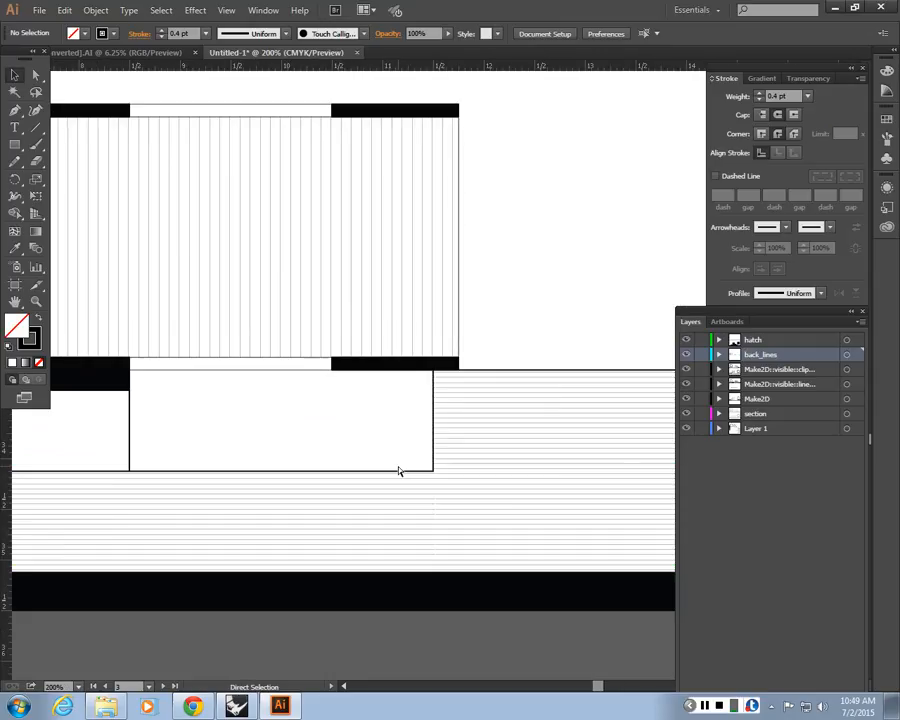
pyautogui.moveTo(260, 422); pyautogui.dragTo(540, 440)
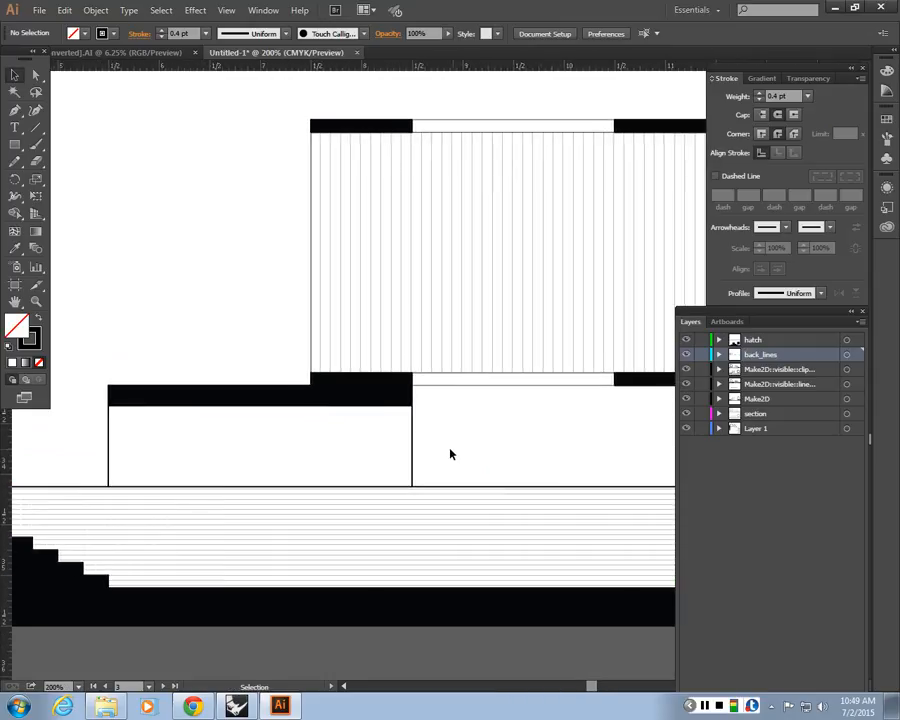
pyautogui.click(107, 465)
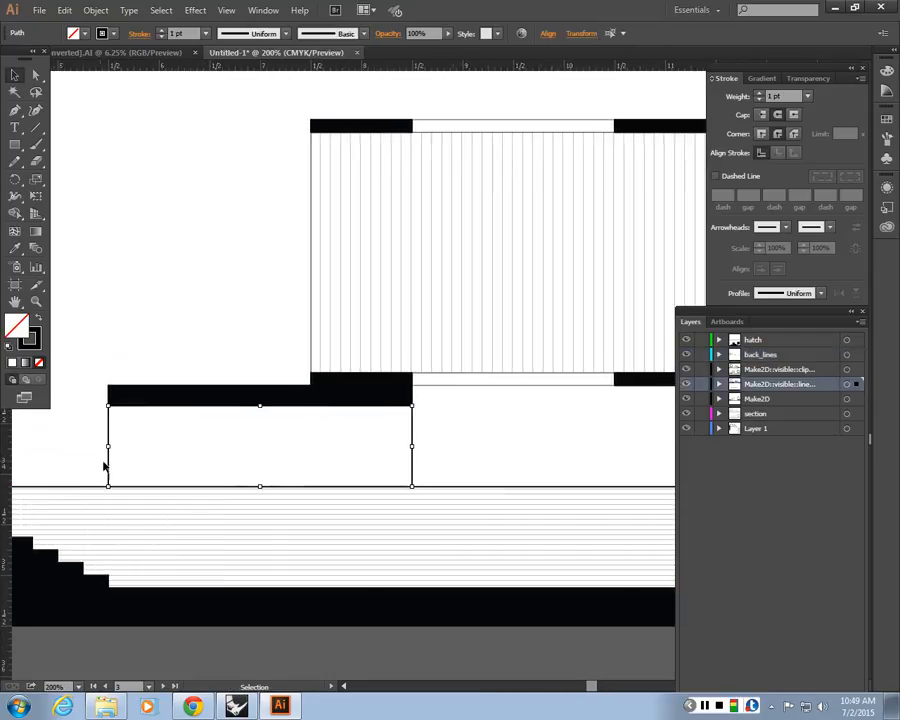
pyautogui.click(188, 34)
pyautogui.write('.')
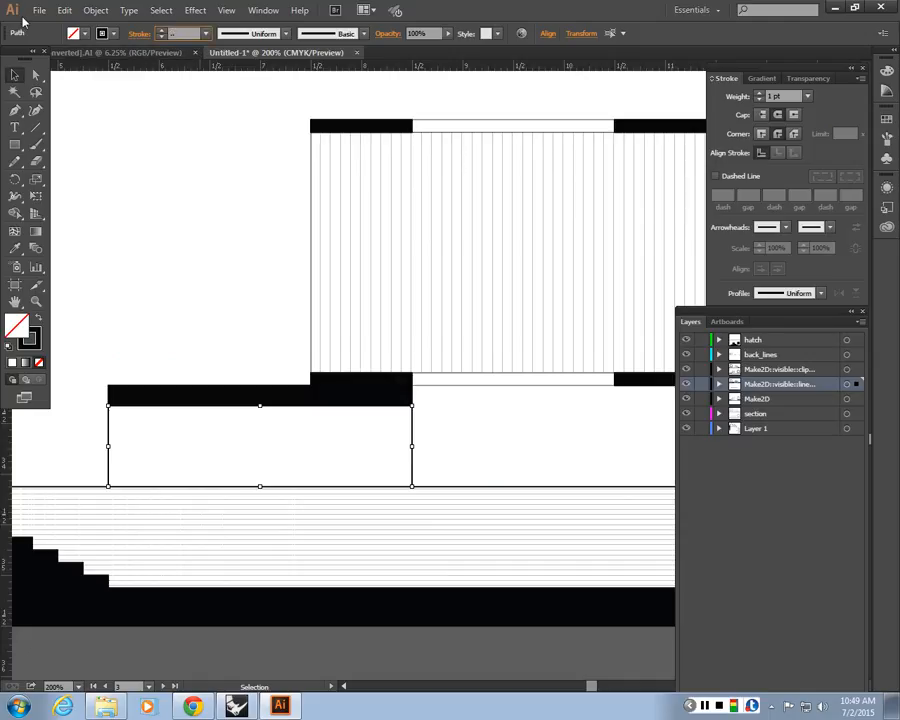
pyautogui.write('8')
pyautogui.press('Return')
pyautogui.click(392, 422)
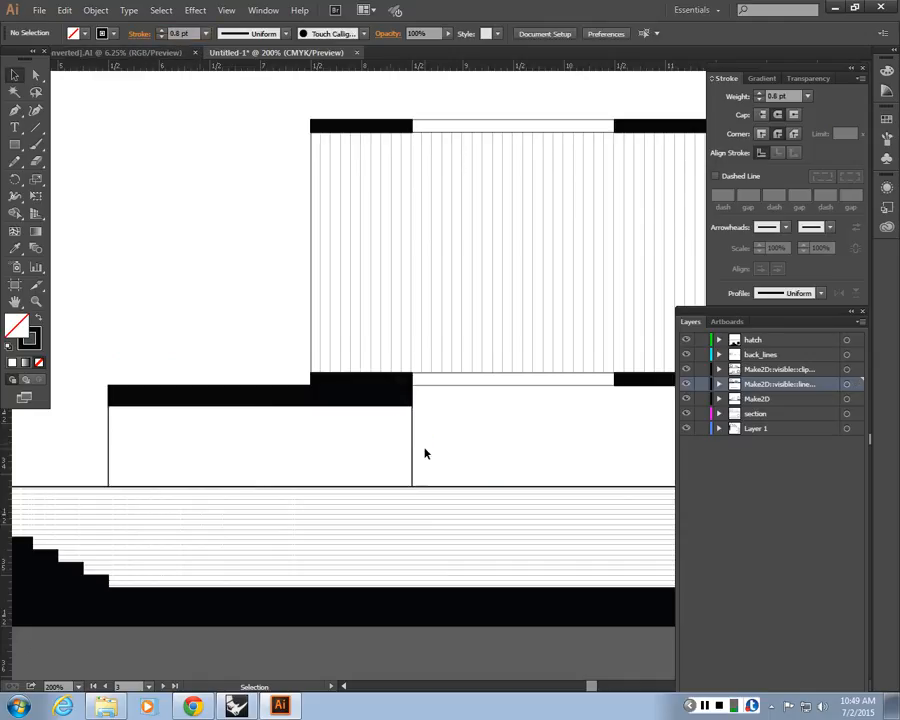
# Step: Inspect the outline around the hatched block and compare the line weights of the sections on Board #2 and Board #3
pyautogui.click(412, 470)
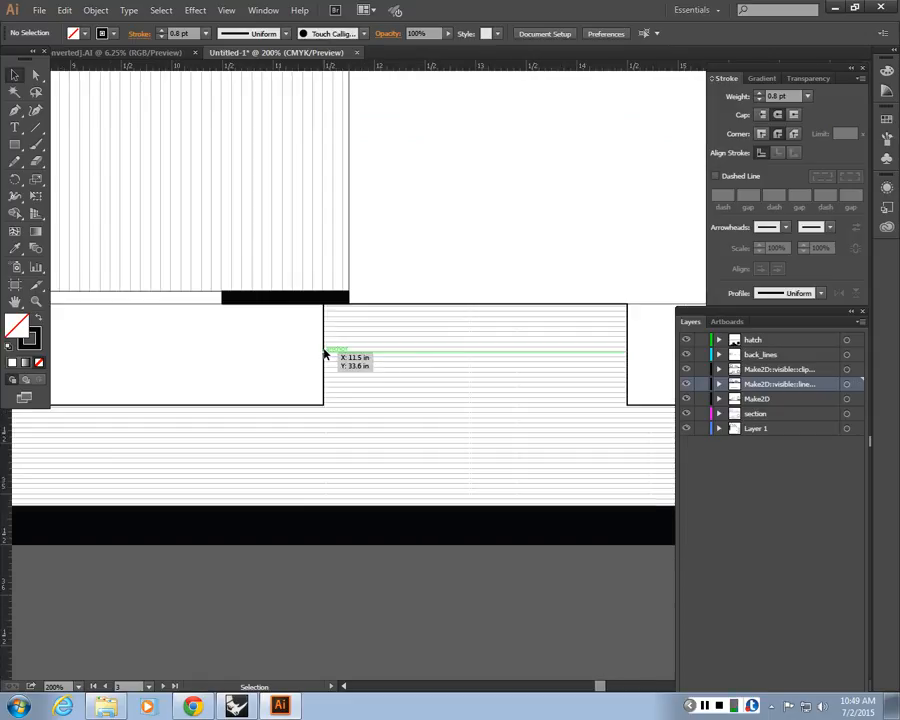
pyautogui.click(324, 352)
pyautogui.click(413, 304)
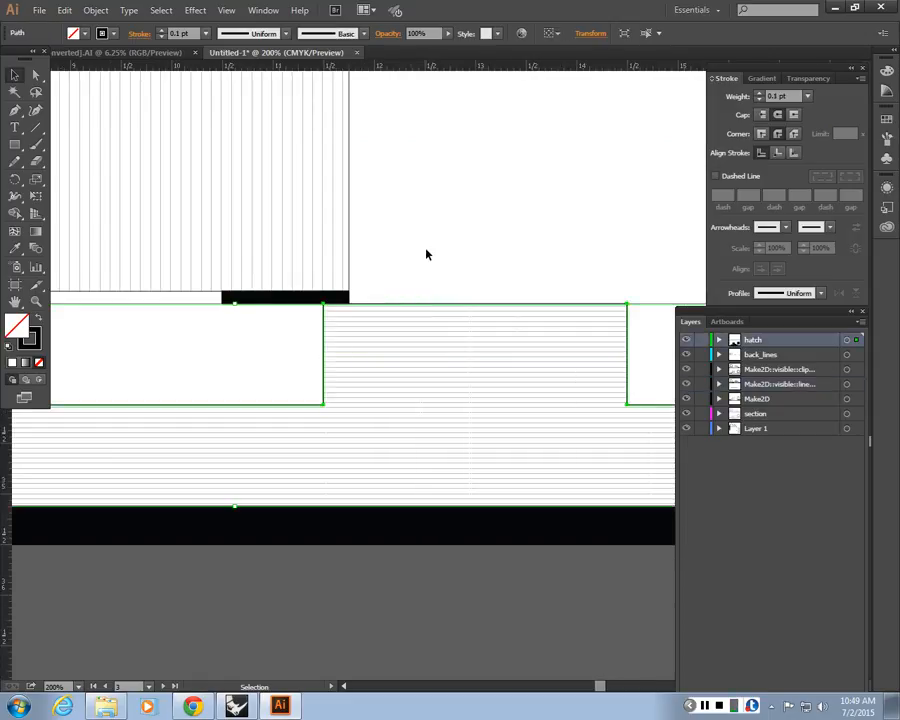
pyautogui.click(426, 250)
pyautogui.hotkey('ctrl', '-')
pyautogui.hotkey('ctrl', '-')
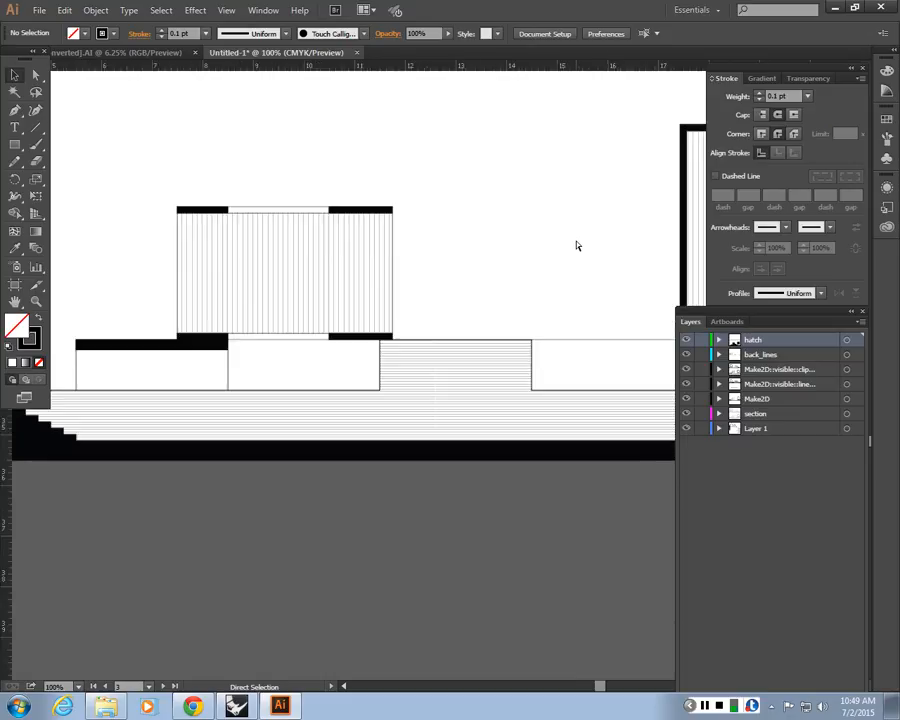
pyautogui.hotkey('ctrl', '-')
pyautogui.moveTo(392, 309); pyautogui.dragTo(507, 450)
pyautogui.scroll(-2, 498, 444)
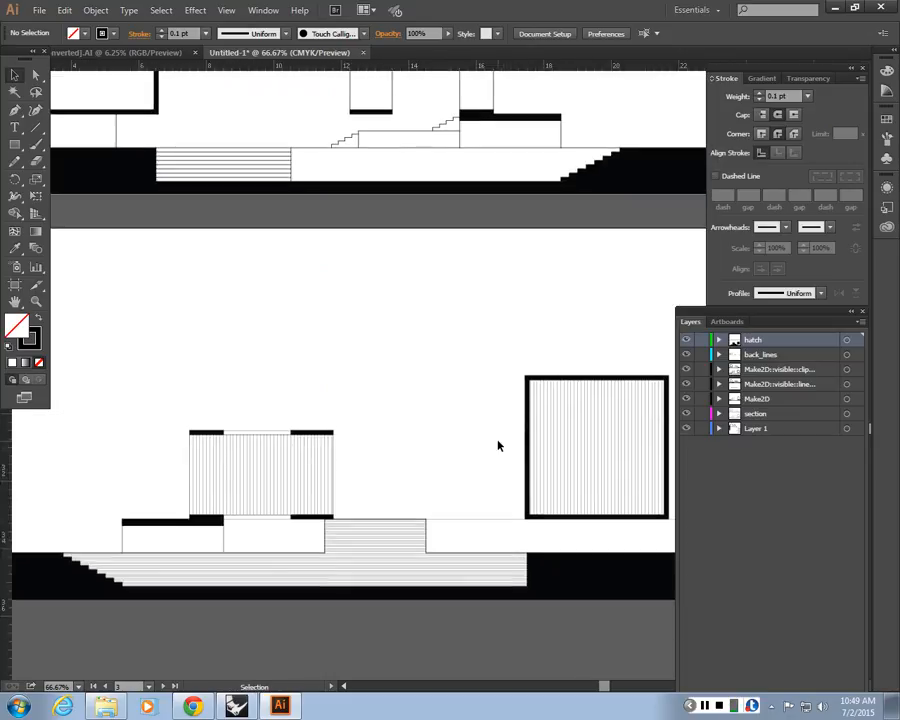
pyautogui.scroll(1, 498, 444)
pyautogui.press('a')
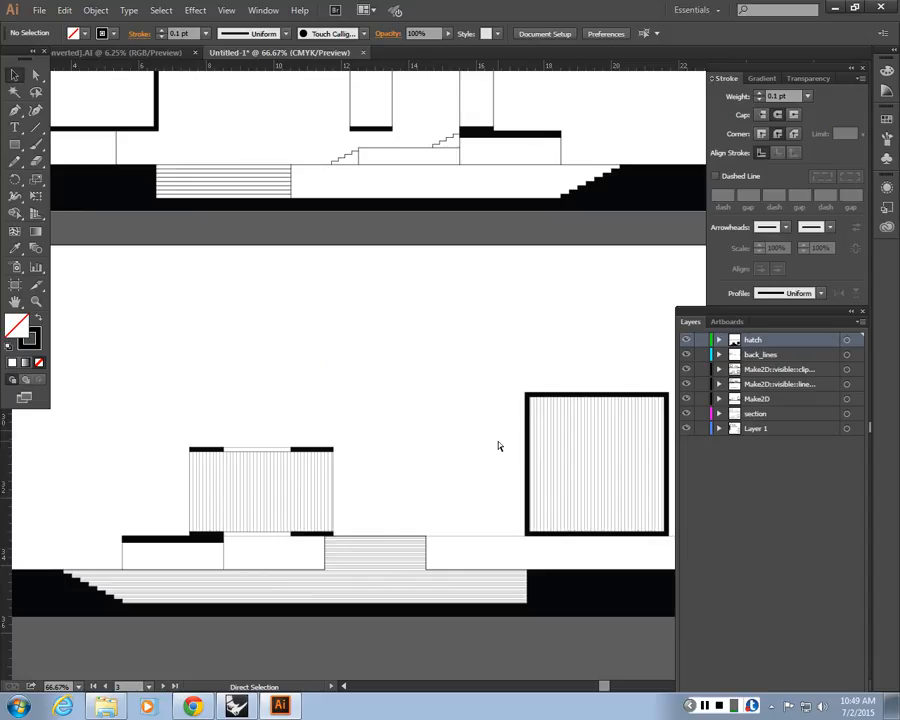
pyautogui.hotkey('ctrl', '-')
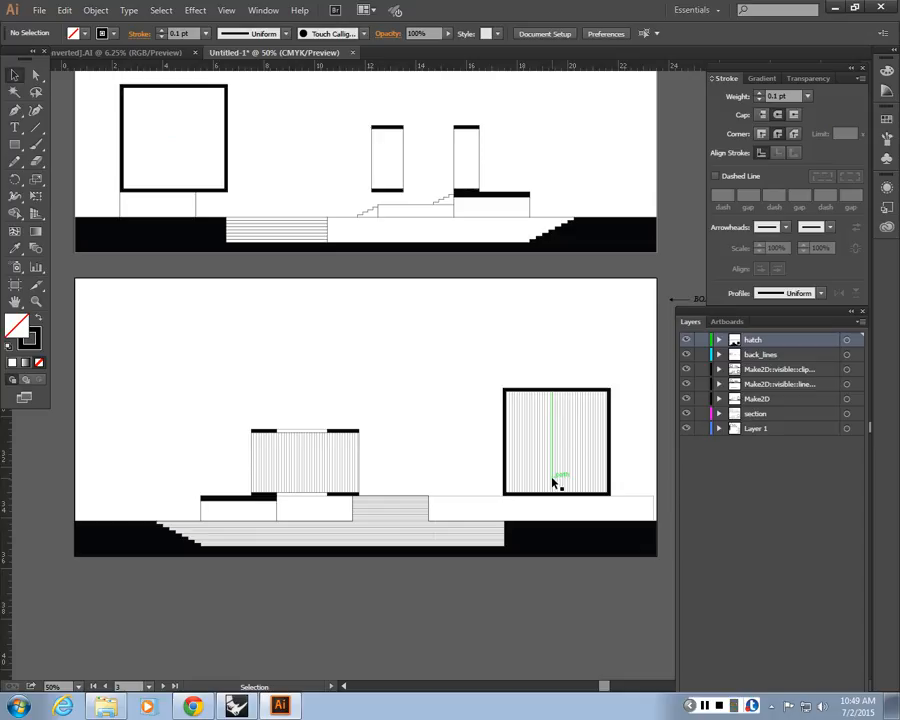
pyautogui.hotkey('ctrl', '-')
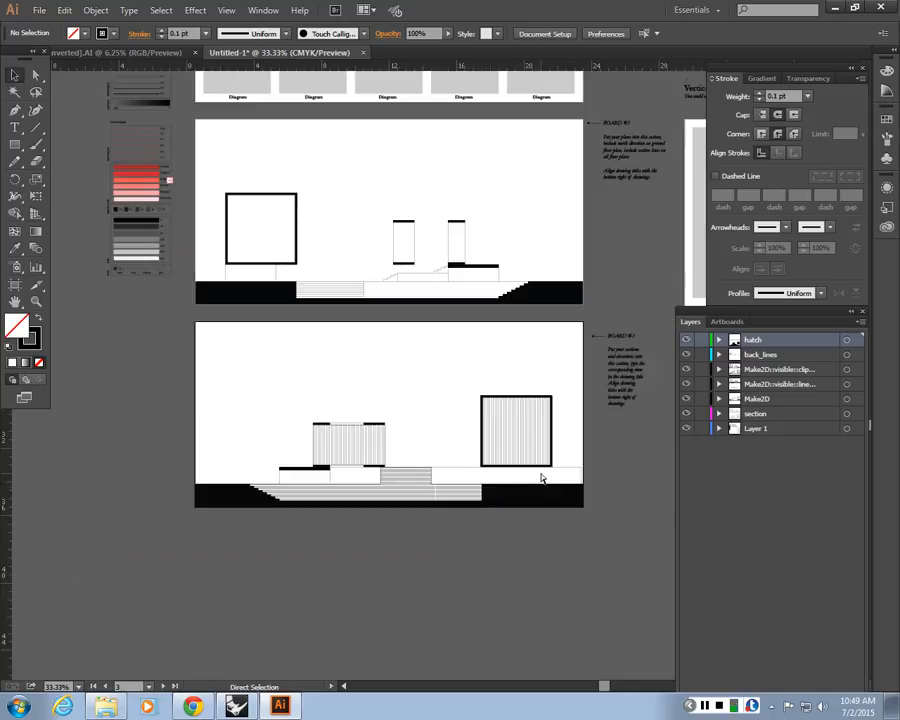
pyautogui.hotkey('ctrl', '+')
pyautogui.moveTo(542, 476); pyautogui.dragTo(523, 495)
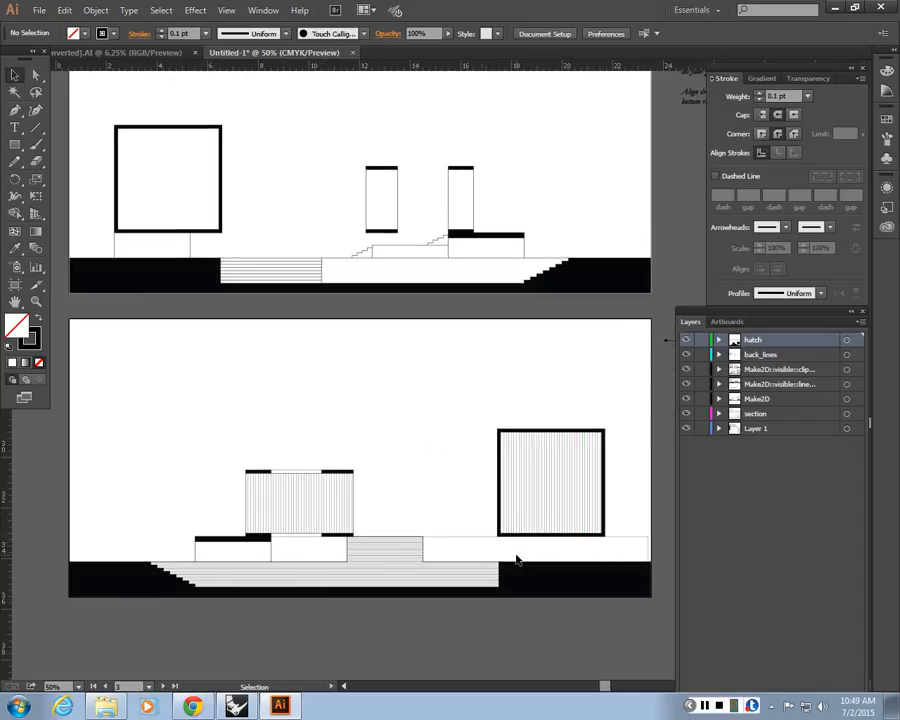
# Step: Switch to Chrome and view the section.png reference drawing for its shadows, trees and figures
pyautogui.scroll(2, 516, 552)
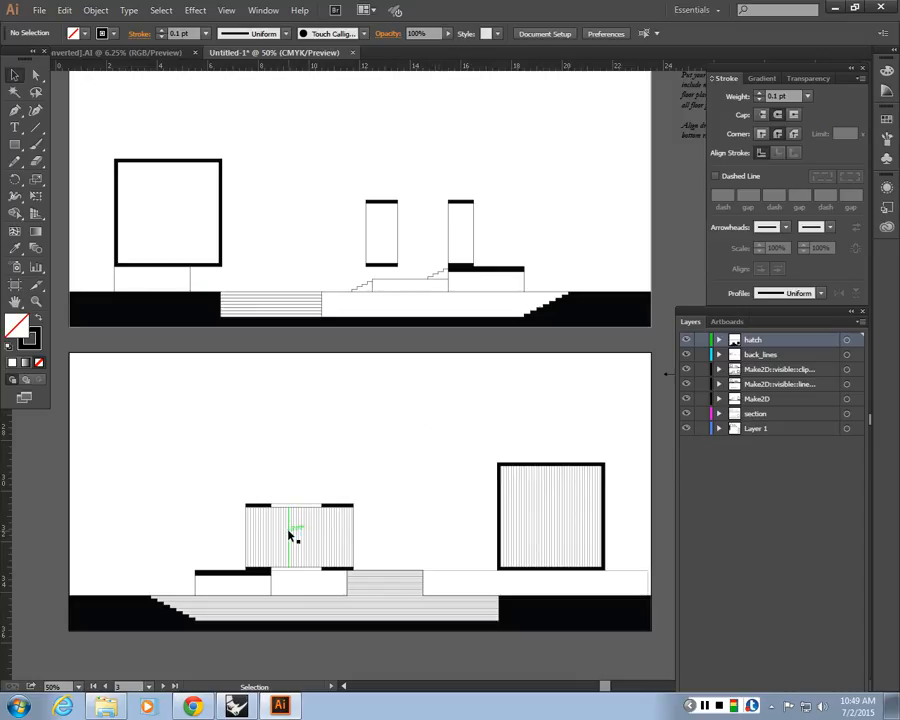
pyautogui.hotkey('alt', 'Tab')
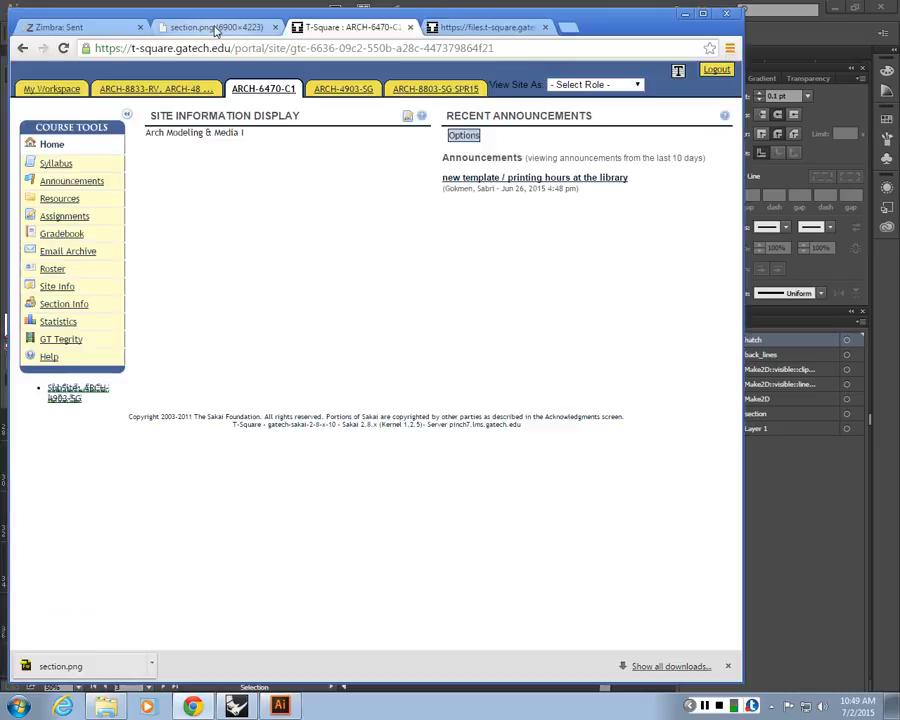
pyautogui.click(215, 29)
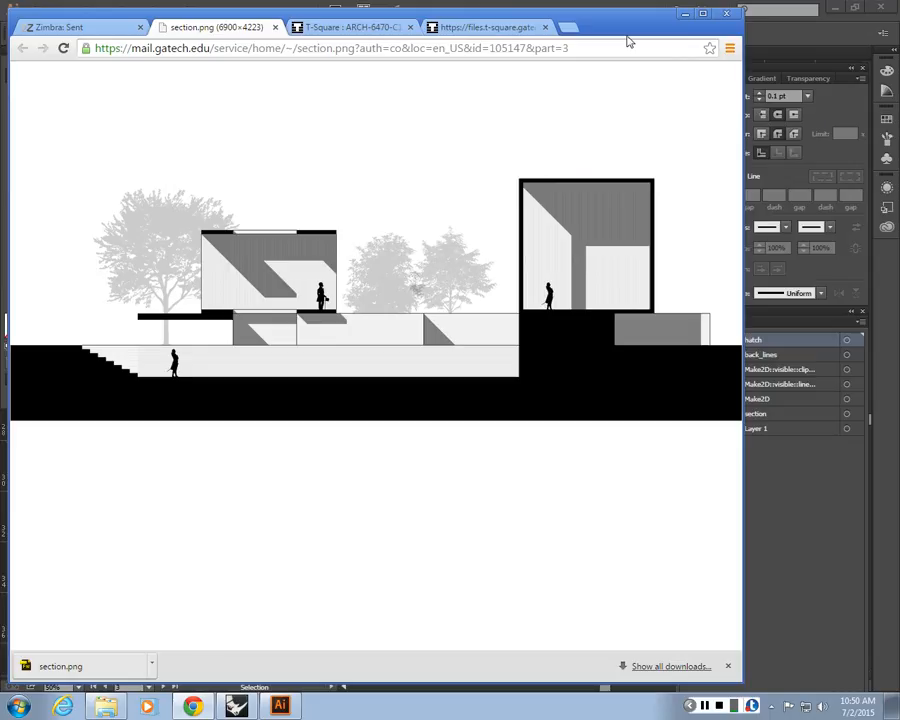
pyautogui.click(684, 16)
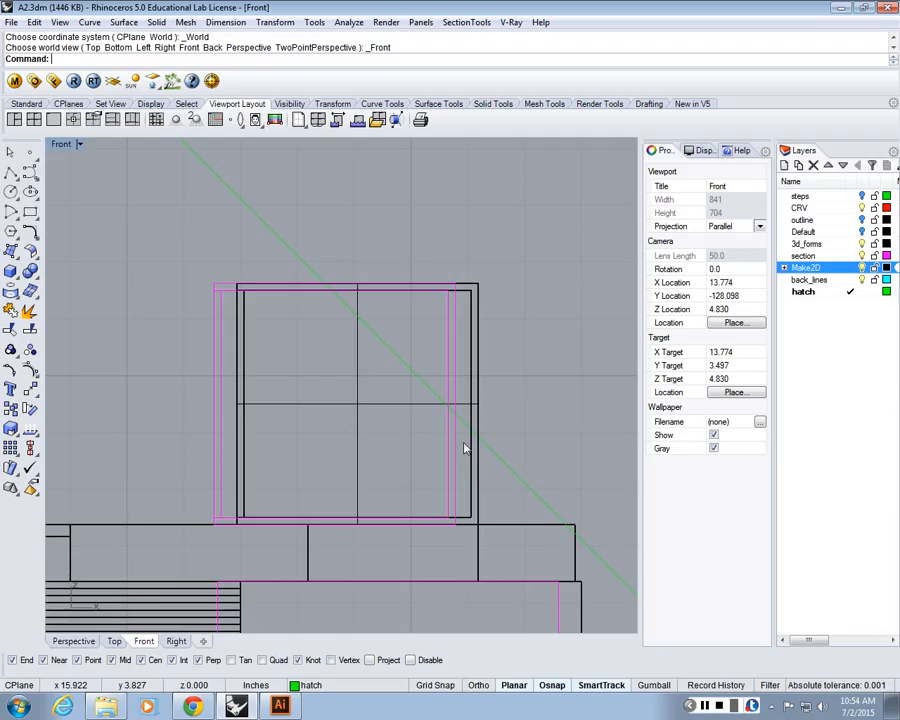
# Step: Switch to Rhinoceros and delete all curves on the section layer
pyautogui.click(464, 444)
pyautogui.scroll(-3, 466, 442)
pyautogui.click(812, 258)
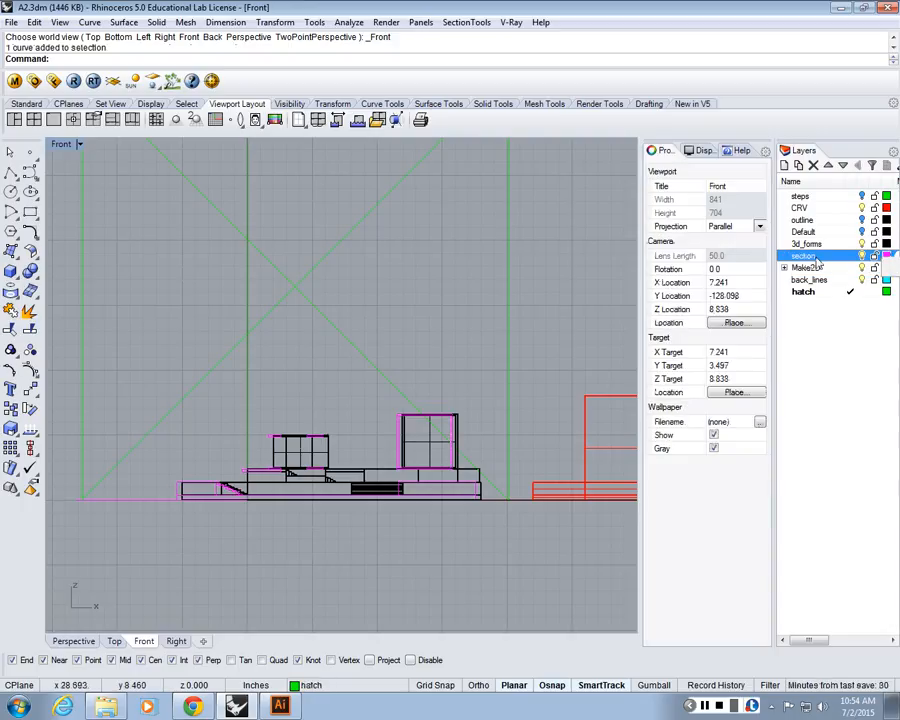
pyautogui.rightClick(817, 260)
pyautogui.click(805, 477)
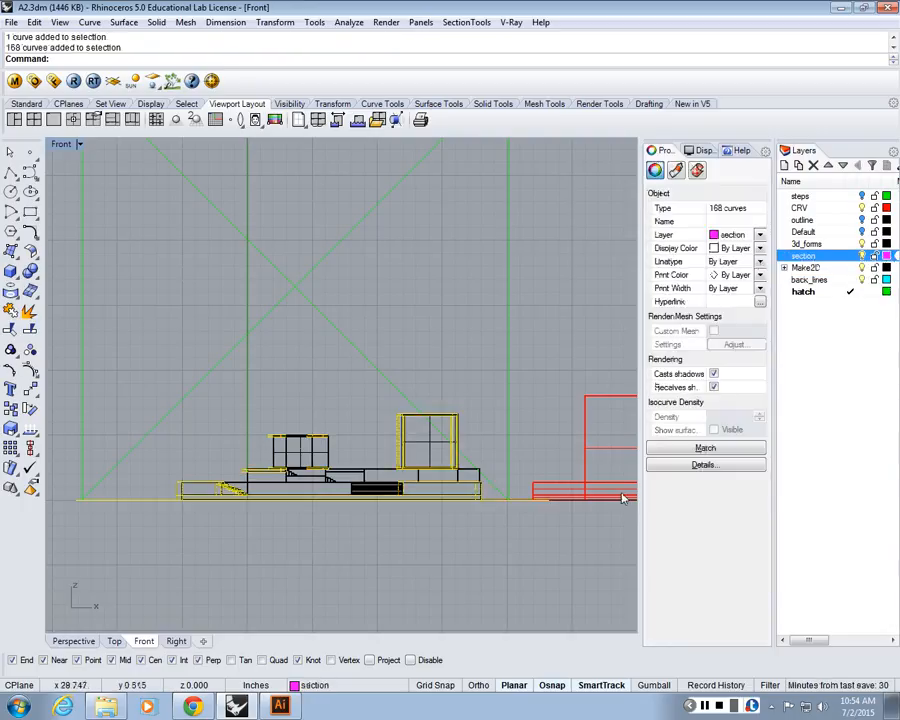
pyautogui.press('Delete')
# Step: Generate a Make2D drawing of the whole model from the front view, using the Current CPlane layout and maintaining source layers
pyautogui.scroll(2, 426, 458)
pyautogui.scroll(-2, 458, 432)
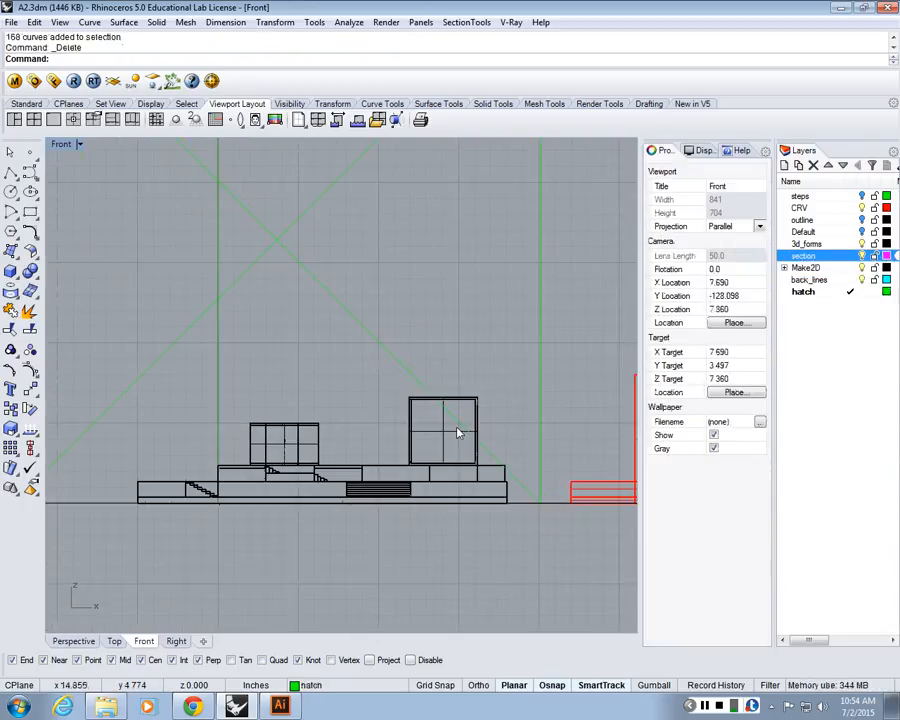
pyautogui.write('Make2D')
pyautogui.press('Return')
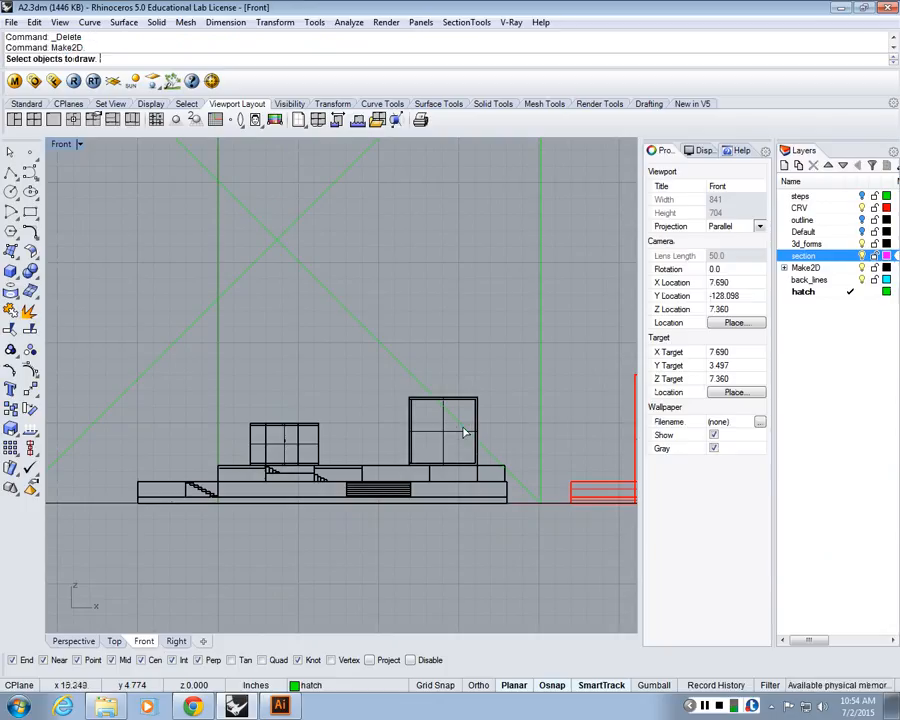
pyautogui.moveTo(122, 338); pyautogui.dragTo(196, 377)
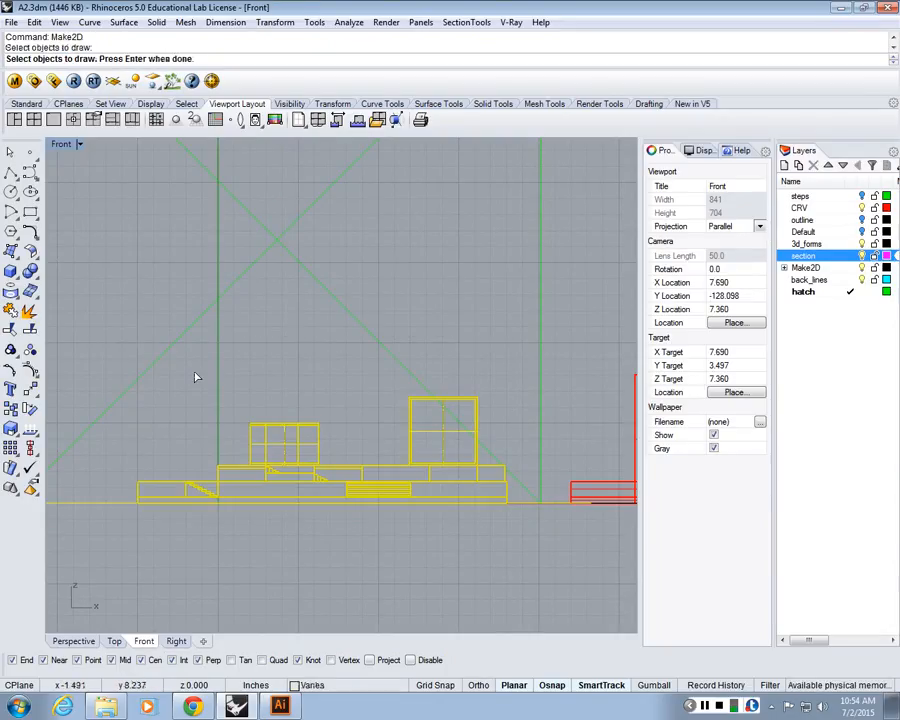
pyautogui.press('Return')
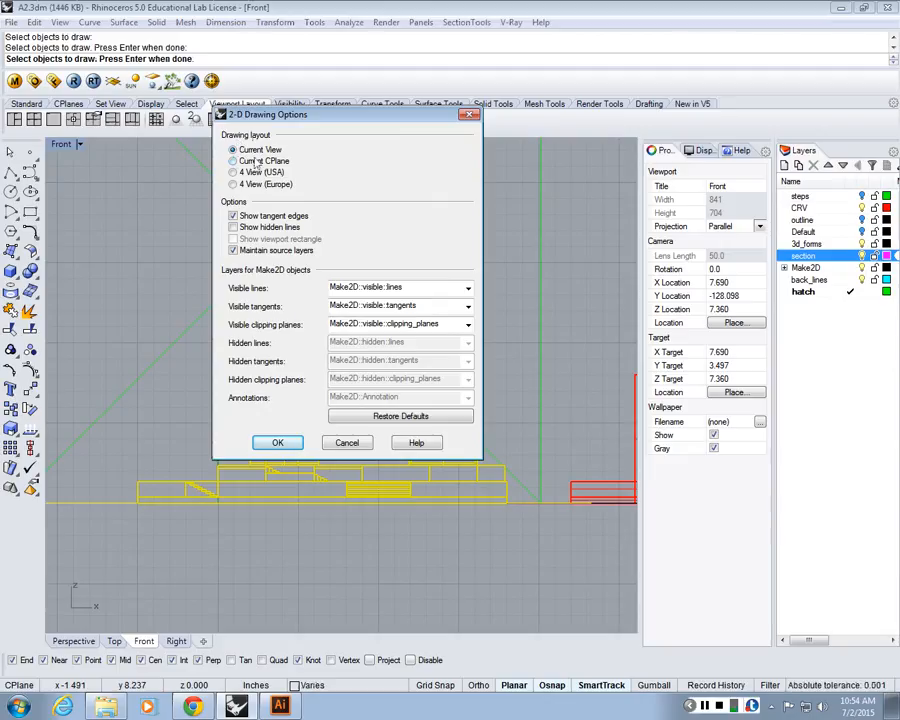
pyautogui.click(262, 161)
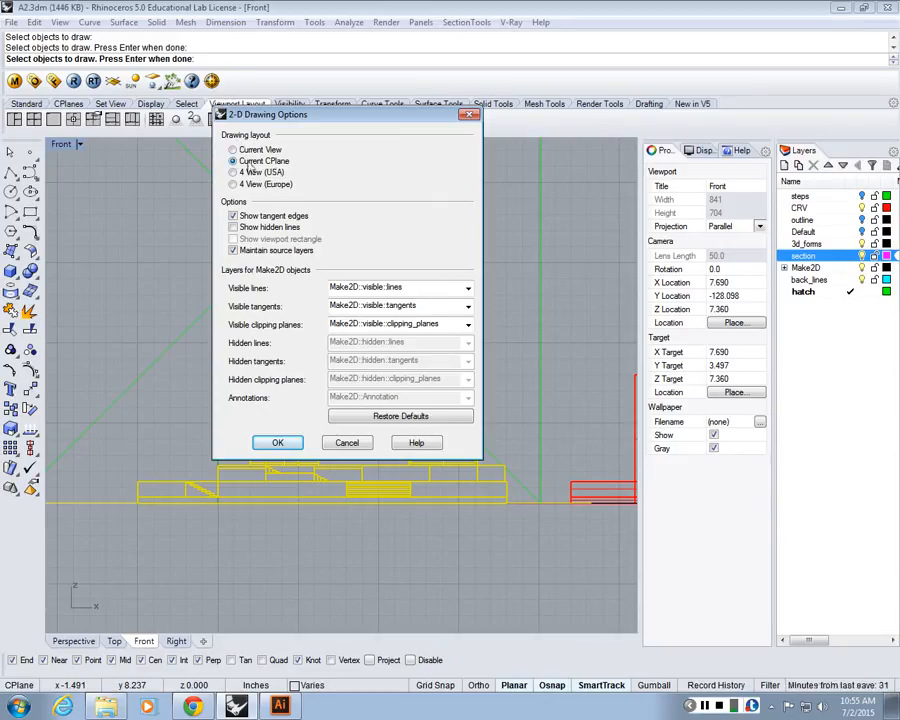
pyautogui.click(278, 443)
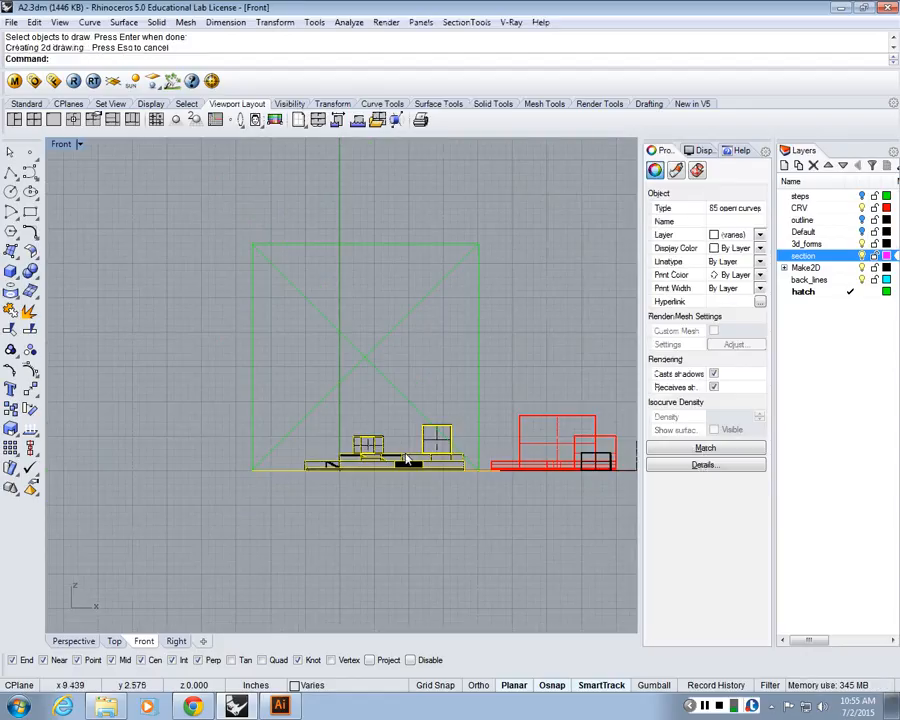
# Step: Move the generated 2D drawing sideways into the empty space between the model and the stair studies
pyautogui.write('m')
pyautogui.press('Return')
pyautogui.click(444, 519)
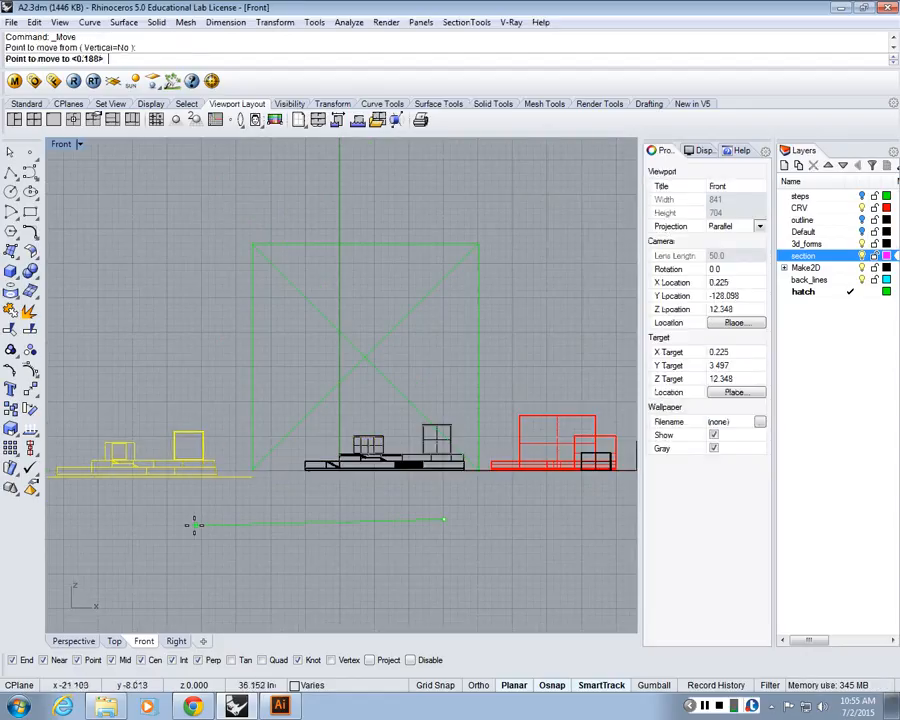
pyautogui.click(187, 510)
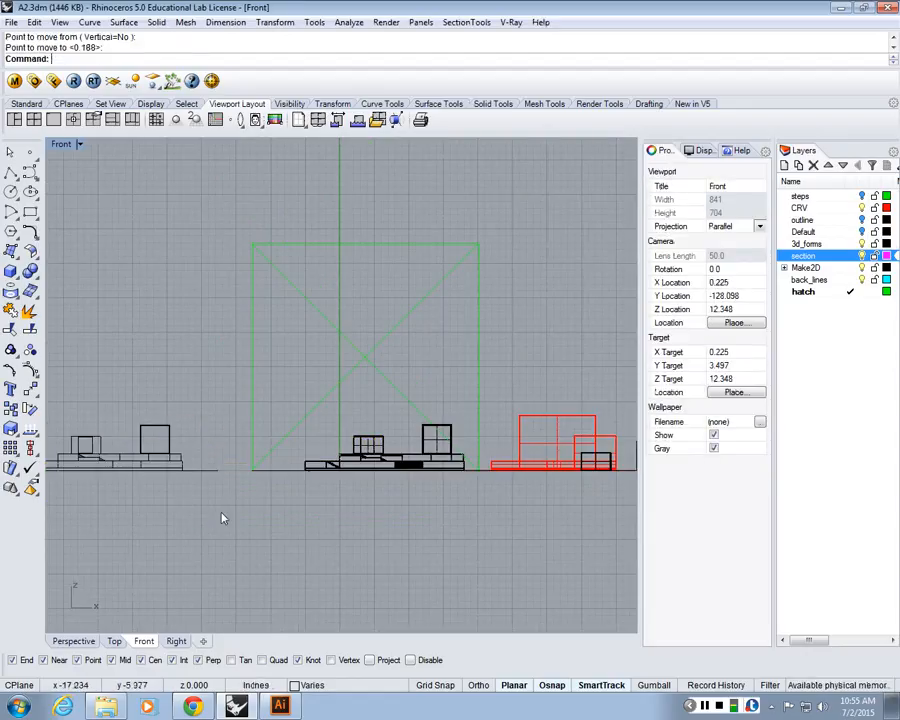
pyautogui.moveTo(271, 484); pyautogui.dragTo(351, 479, button='right')
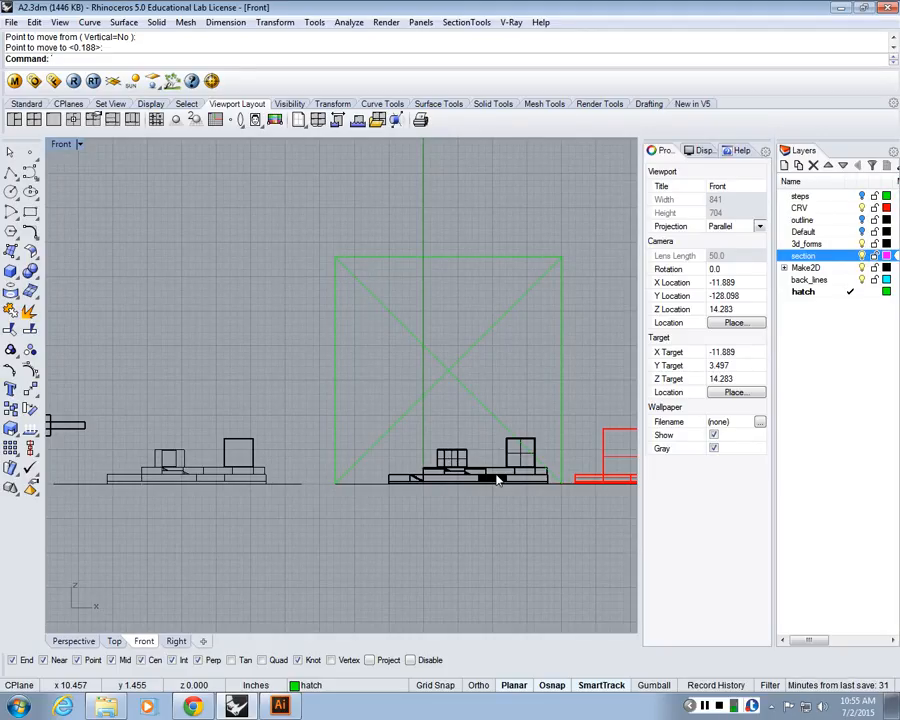
pyautogui.scroll(-6, 497, 479)
pyautogui.moveTo(370, 471); pyautogui.dragTo(388, 470, button='right')
pyautogui.scroll(6, 388, 470)
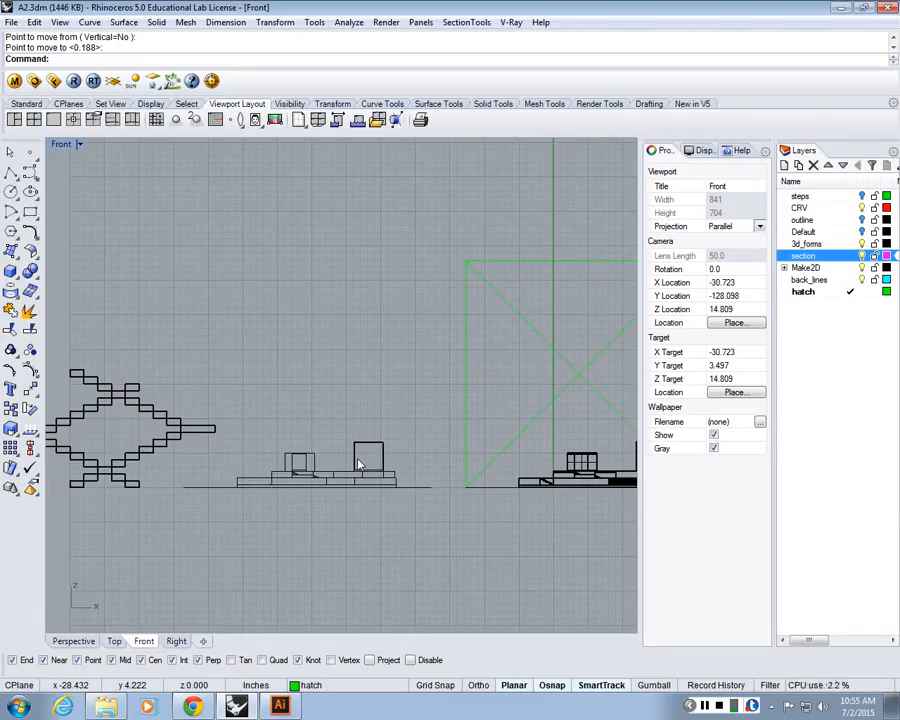
# Step: Display the perspective view in wireframe and disable the clipping plane's cut in it
pyautogui.click(54, 120)
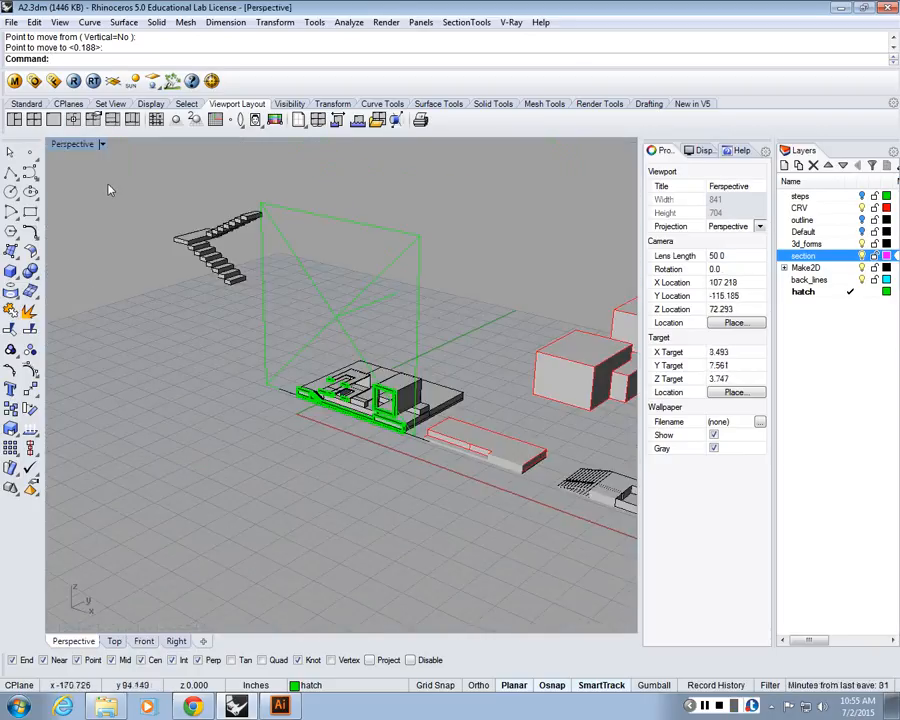
pyautogui.click(101, 144)
pyautogui.click(119, 181)
pyautogui.click(386, 279)
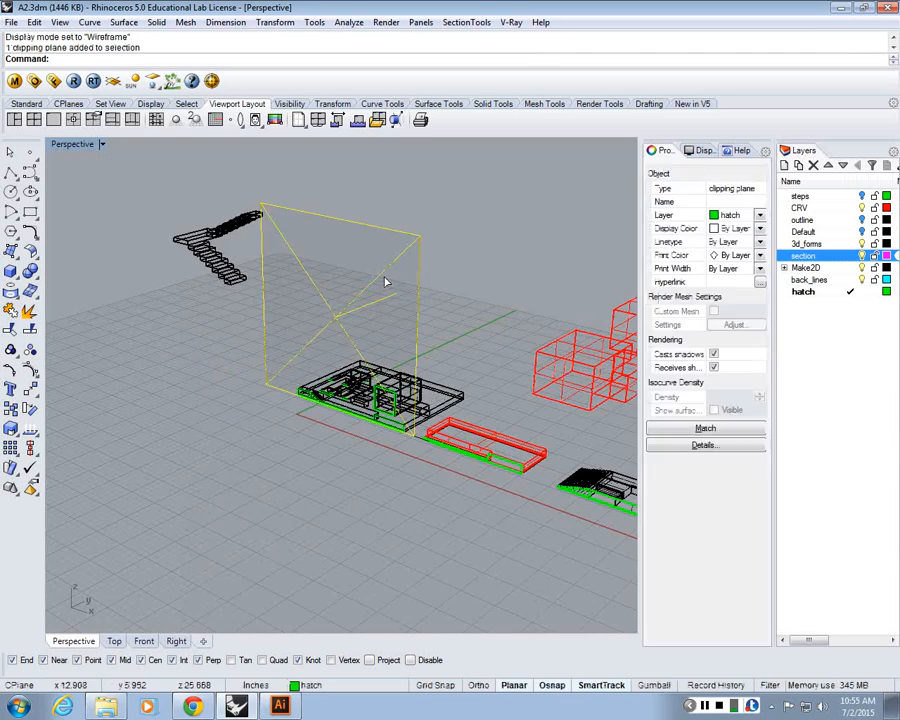
pyautogui.click(651, 250)
pyautogui.click(245, 390)
pyautogui.scroll(-6, 242, 389)
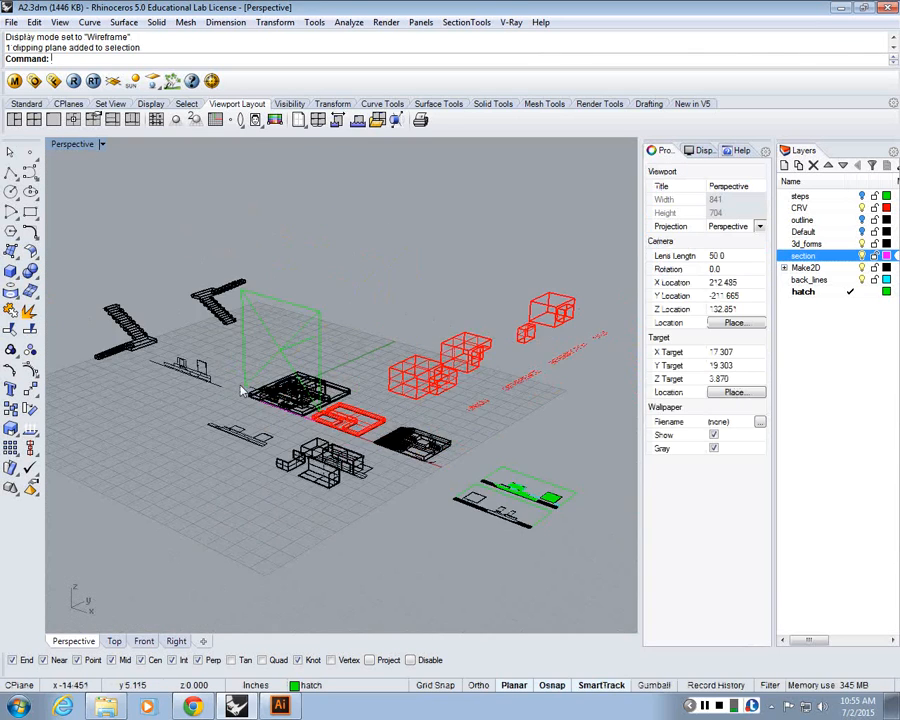
# Step: Cut a section through the whole building model along the base line of the clipping plane
pyautogui.scroll(9, 258, 388)
pyautogui.moveTo(343, 419); pyautogui.dragTo(301, 446, button='right')
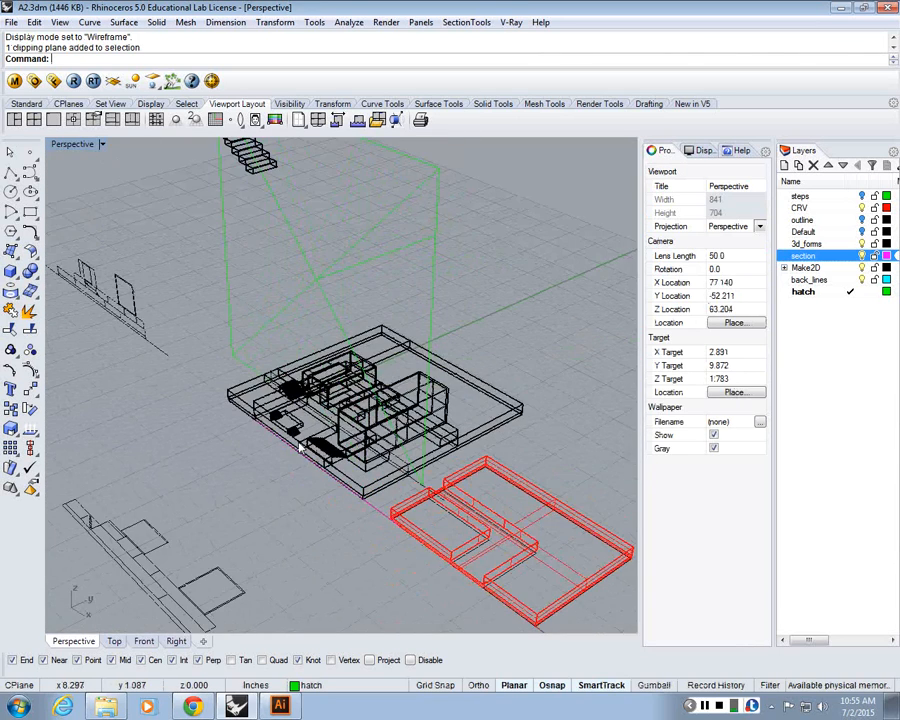
pyautogui.write('Section')
pyautogui.press('Return')
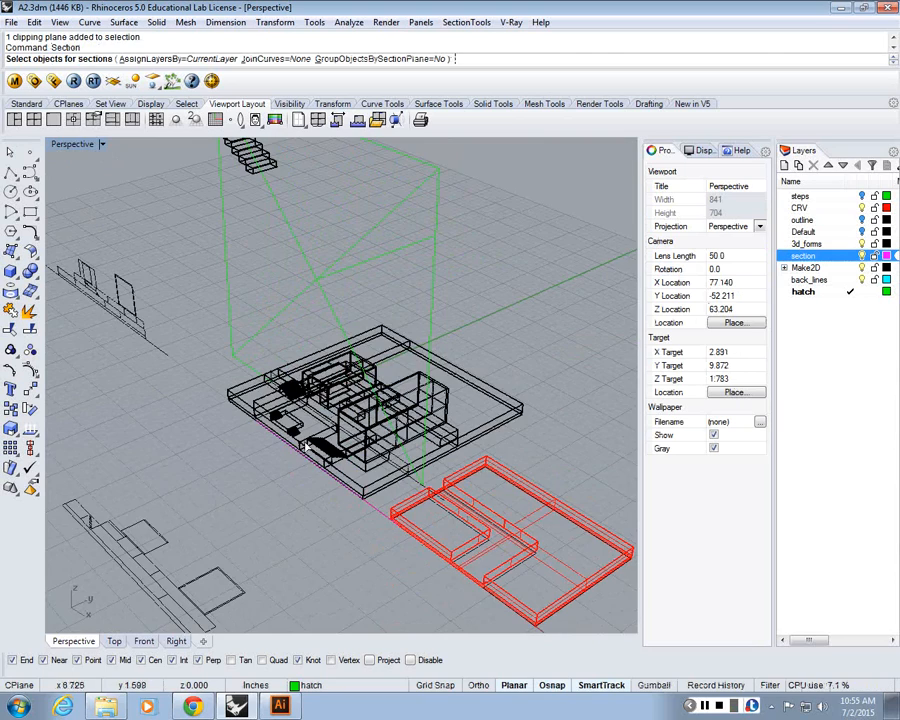
pyautogui.moveTo(390, 495); pyautogui.dragTo(200, 278, button='right')
pyautogui.moveTo(199, 278); pyautogui.dragTo(535, 545)
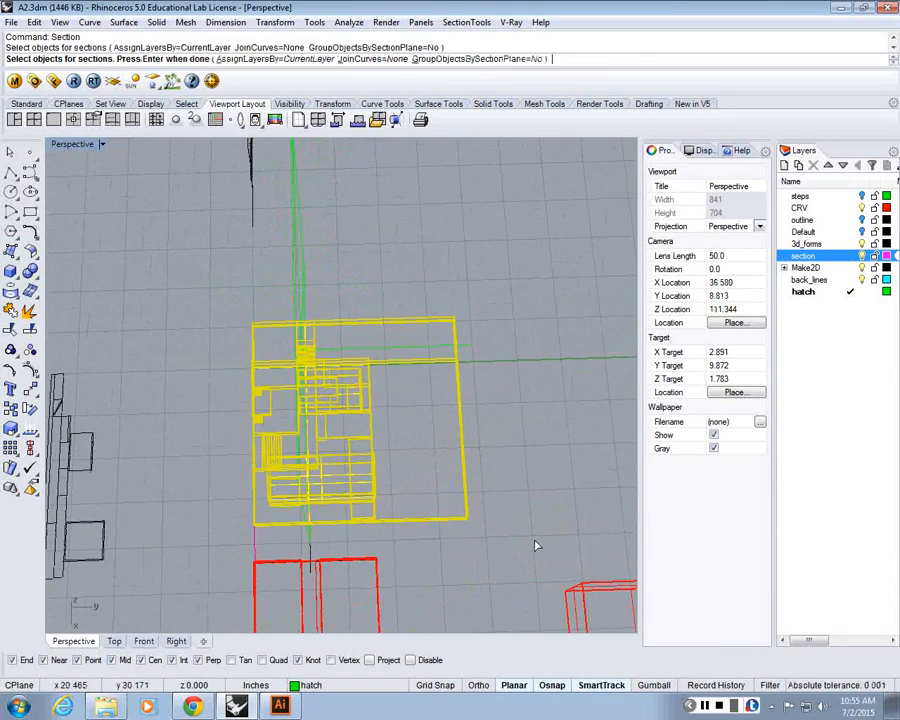
pyautogui.press('Return')
pyautogui.moveTo(536, 546); pyautogui.dragTo(412, 500, button='right')
pyautogui.scroll(5, 410, 502)
pyautogui.click(408, 504)
pyautogui.scroll(-9, 350, 480)
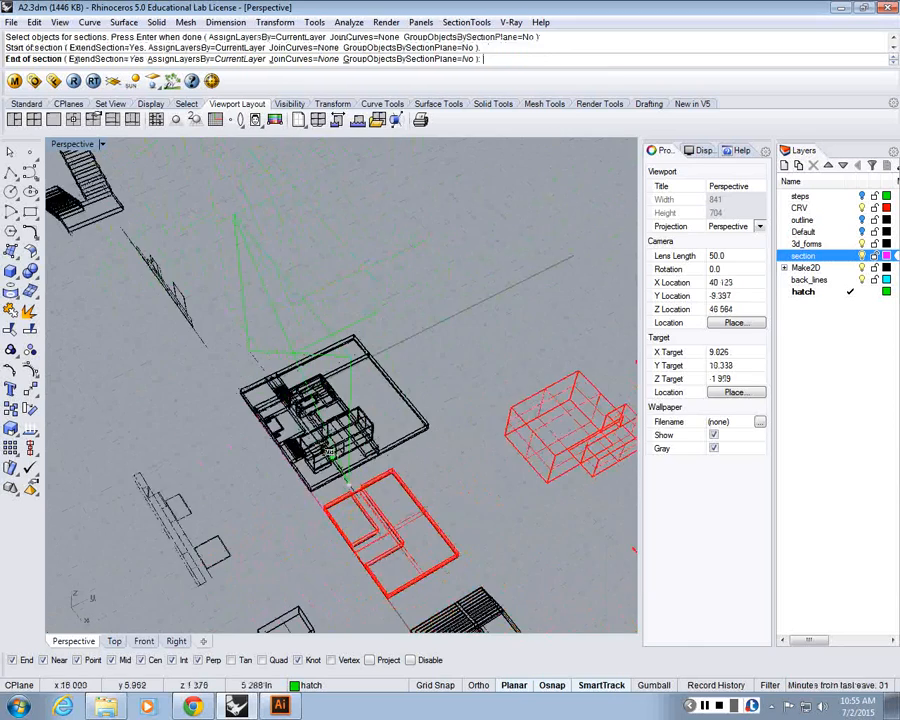
pyautogui.click(250, 354)
pyautogui.moveTo(250, 353); pyautogui.dragTo(364, 445, button='right')
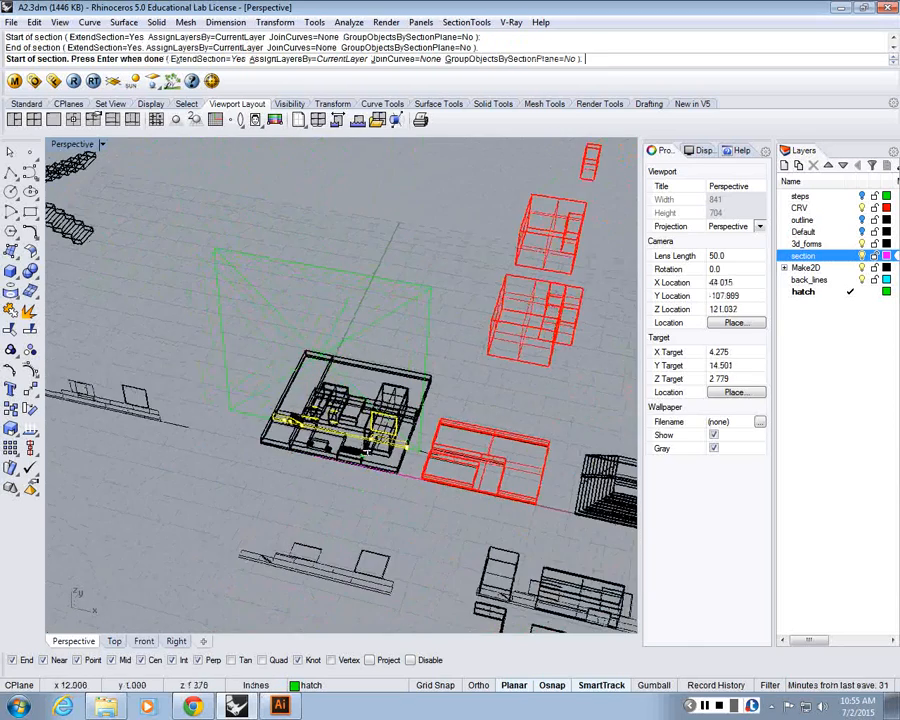
pyautogui.press('Return')
# Step: Move the new section curves away from the model, next to the generated 2D drawing
pyautogui.write('m')
pyautogui.press('Return')
pyautogui.click(418, 448)
pyautogui.scroll(-7, 440, 452)
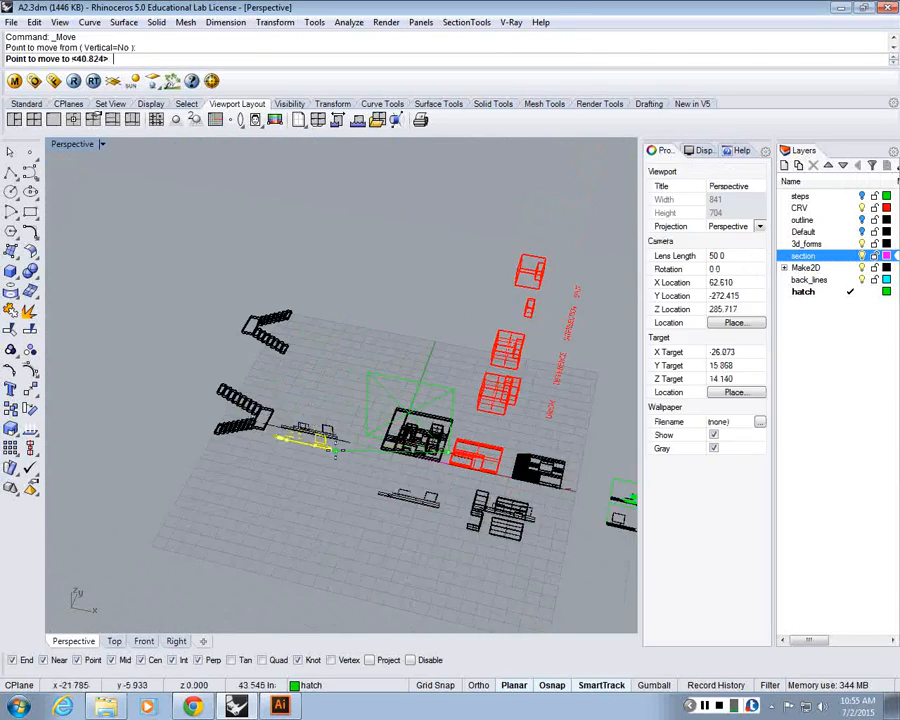
pyautogui.scroll(2, 336, 450)
pyautogui.click(336, 450)
pyautogui.scroll(10, 336, 451)
pyautogui.click(371, 528)
pyautogui.scroll(8, 250, 462)
pyautogui.moveTo(345, 490); pyautogui.dragTo(264, 461, button='right')
pyautogui.scroll(-4, 444, 368)
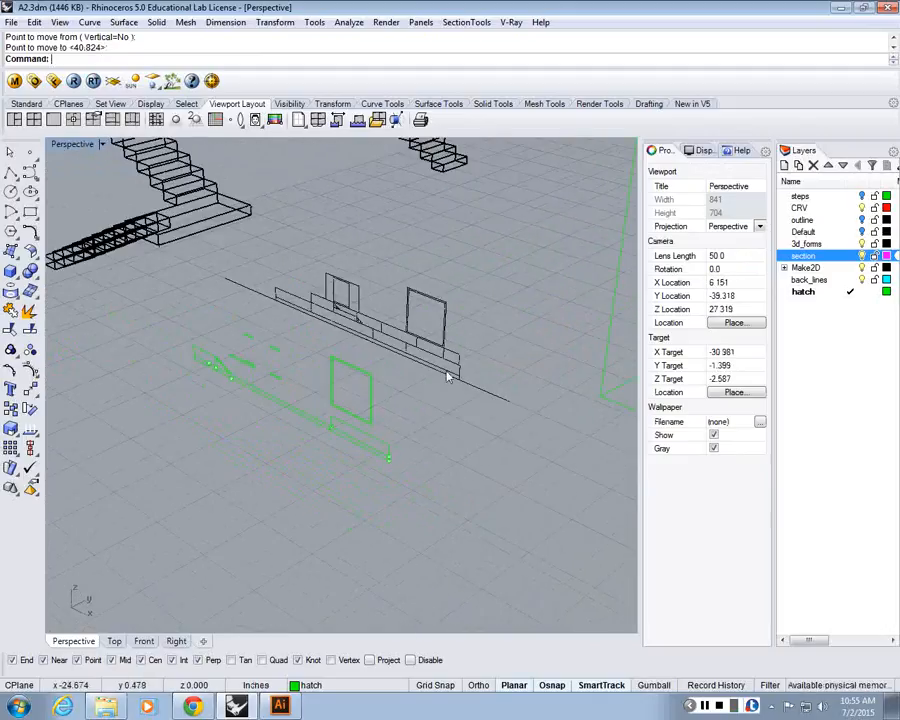
pyautogui.moveTo(447, 379); pyautogui.dragTo(492, 497, button='right')
pyautogui.scroll(-2, 471, 480)
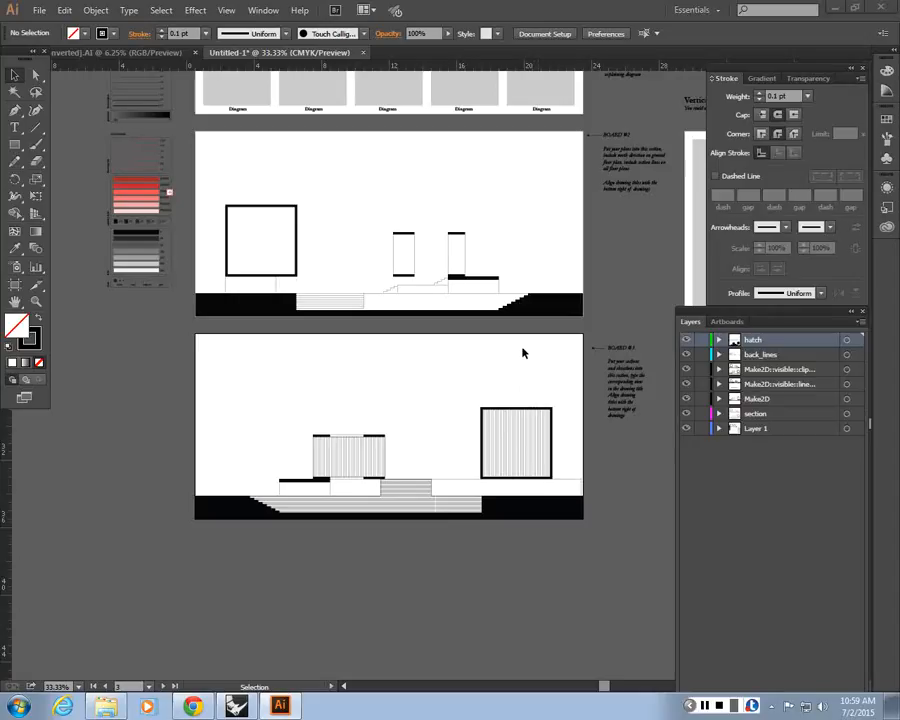
# Step: Switch to Illustrator and delete the black ground fill of the Board #2 section
pyautogui.click(541, 308)
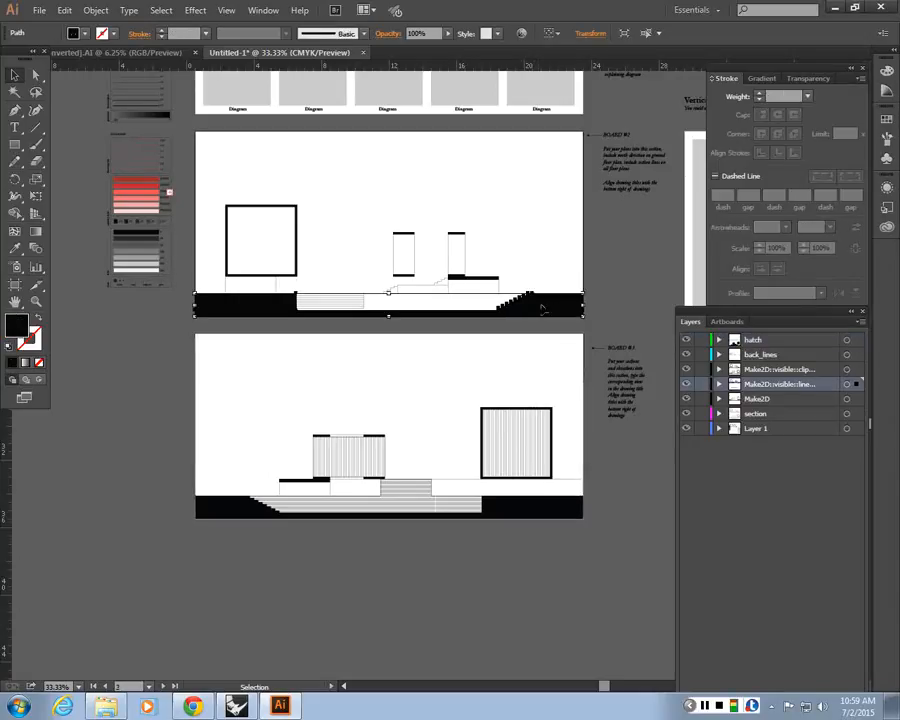
pyautogui.press('Delete')
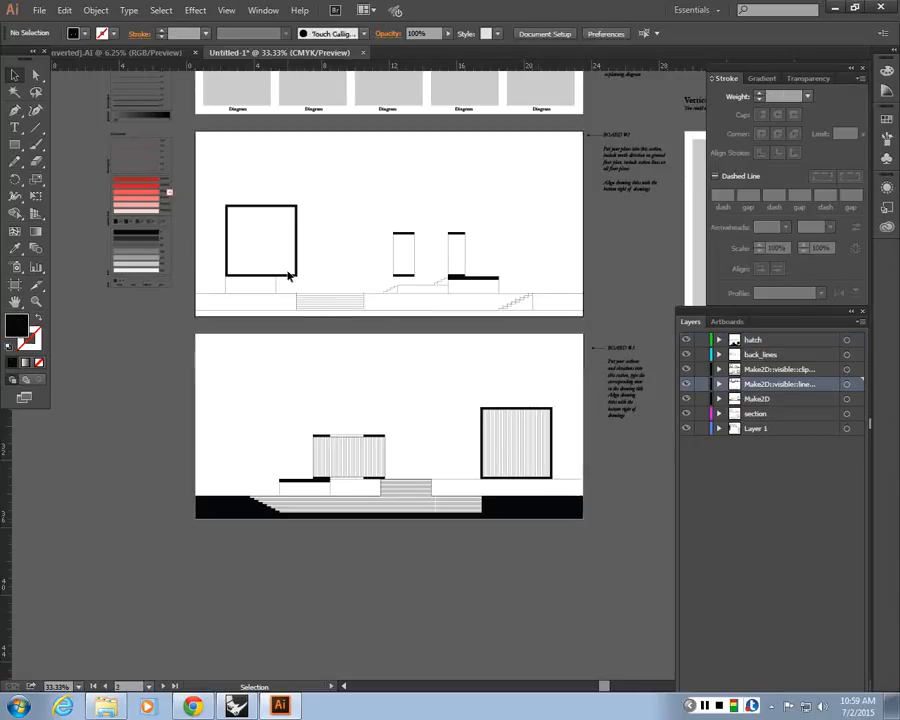
pyautogui.scroll(1, 297, 272)
pyautogui.hotkey('ctrl', '=')
pyautogui.hotkey('ctrl', '=')
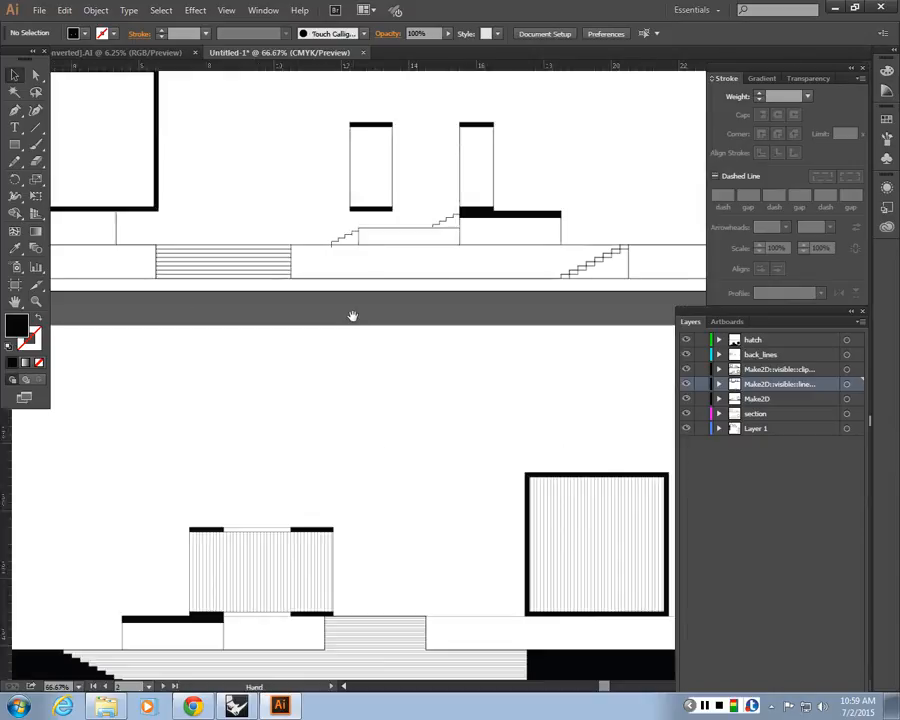
pyautogui.moveTo(346, 314); pyautogui.dragTo(441, 431)
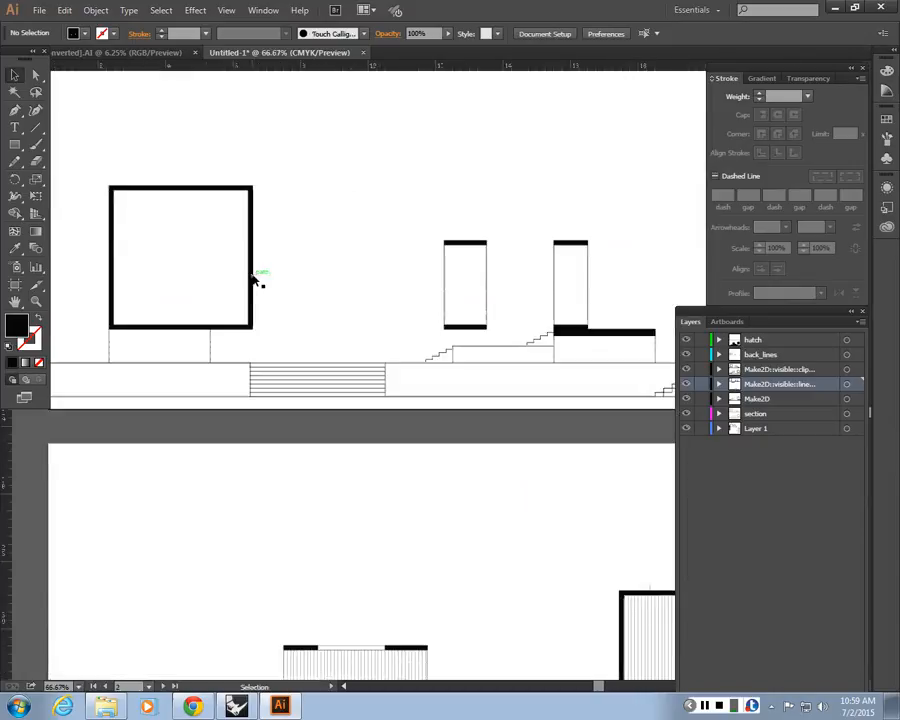
# Step: Hide every layer except the Make2D visible lines layer and the section layer to isolate the Board #2 linework
pyautogui.click(686, 384)
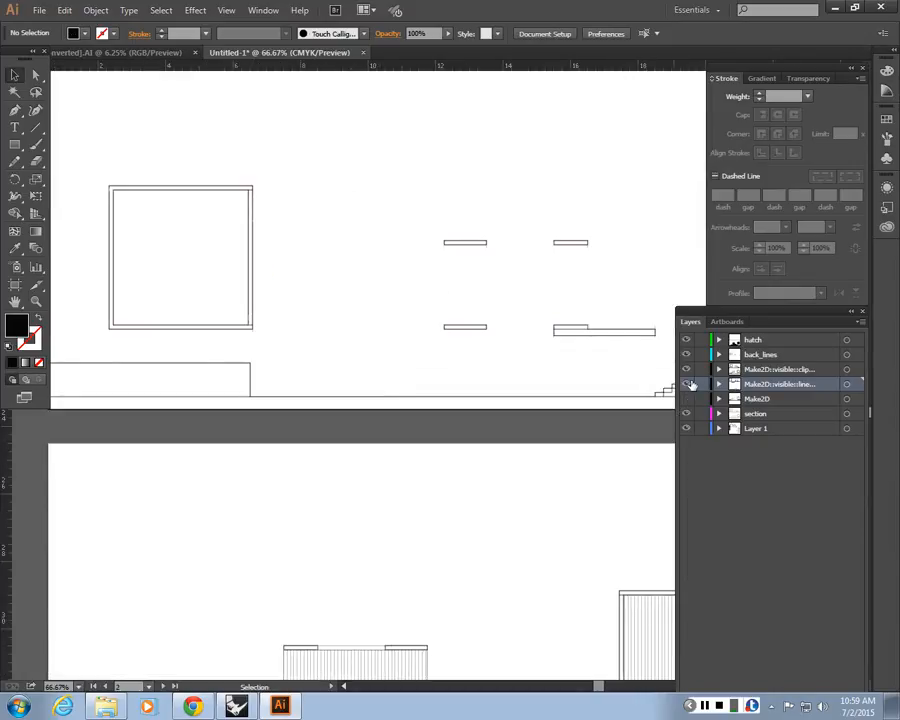
pyautogui.click(688, 384)
pyautogui.click(688, 369)
pyautogui.click(688, 355)
pyautogui.click(688, 340)
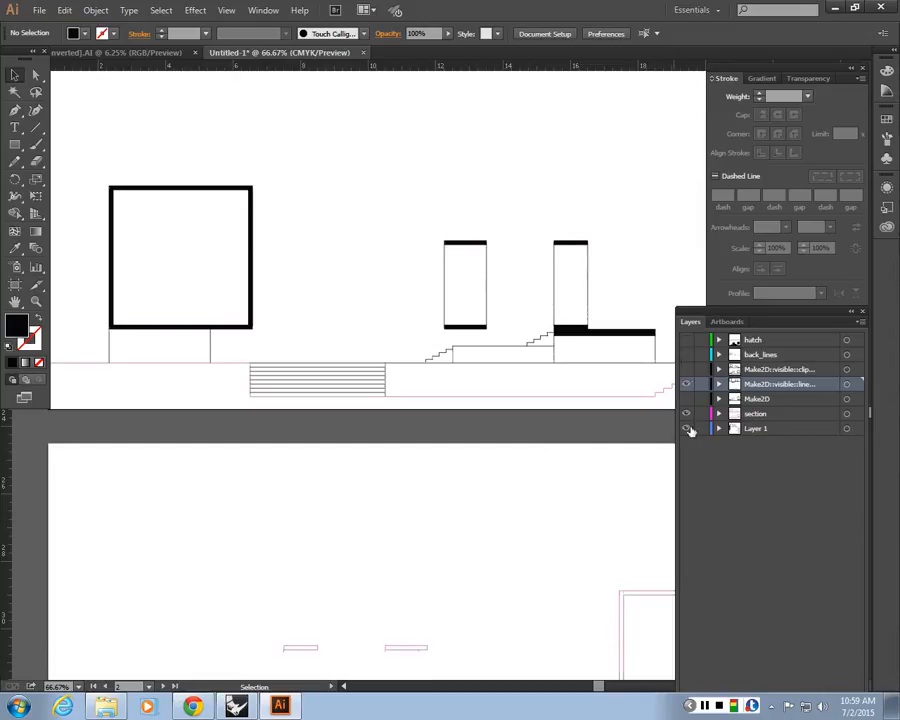
pyautogui.scroll(2, 236, 330)
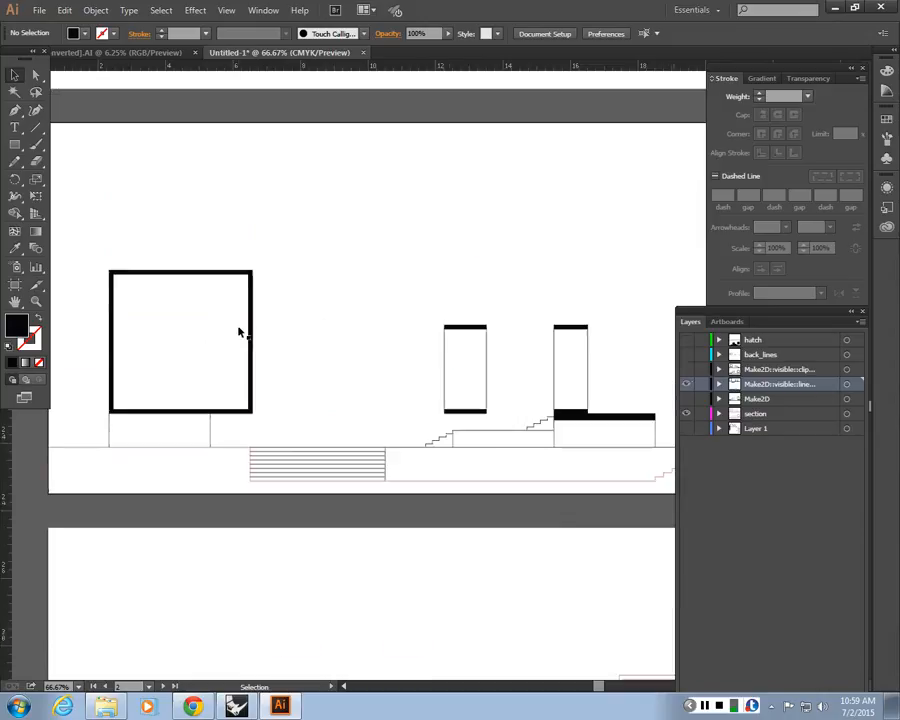
pyautogui.hotkey('ctrl', '+')
pyautogui.hotkey('ctrl', '+')
pyautogui.moveTo(265, 352); pyautogui.dragTo(448, 328)
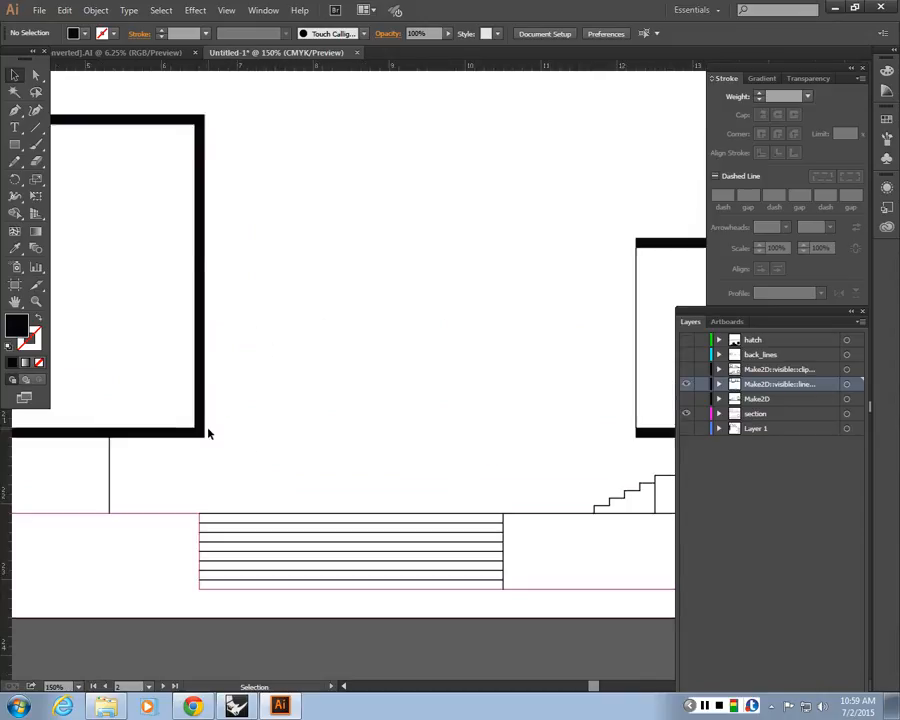
# Step: Delete the black cut fills of the large square frame and of the roof and floor slabs in the Board #2 section
pyautogui.click(186, 434)
pyautogui.press('Delete')
pyautogui.moveTo(463, 408); pyautogui.dragTo(228, 404)
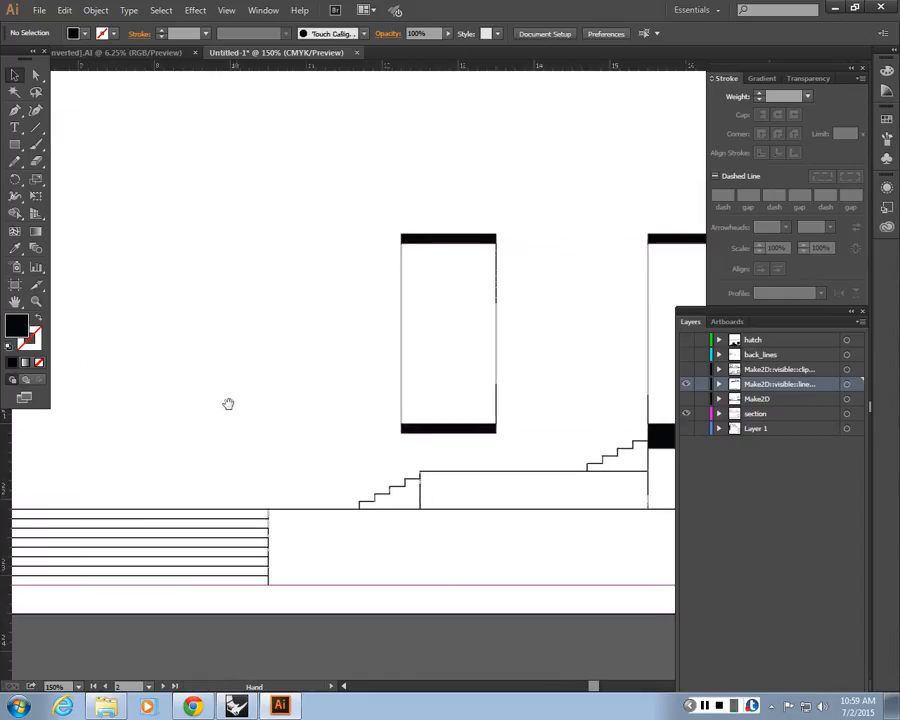
pyautogui.click(430, 431)
pyautogui.press('Delete')
pyautogui.click(437, 238)
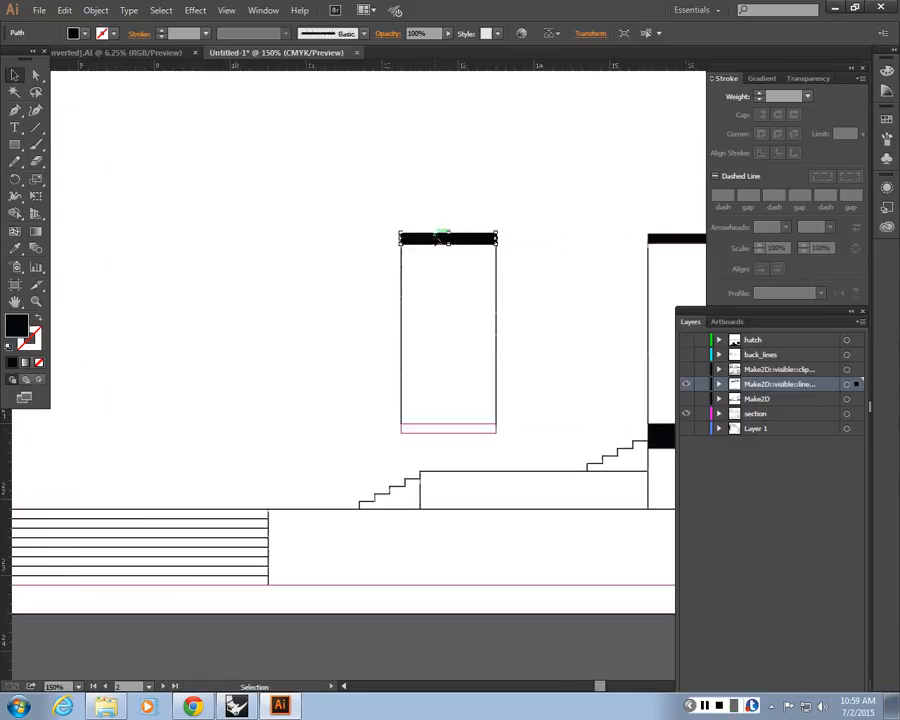
pyautogui.press('Delete')
pyautogui.moveTo(660, 262); pyautogui.dragTo(293, 262)
pyautogui.click(345, 241)
pyautogui.press('Delete')
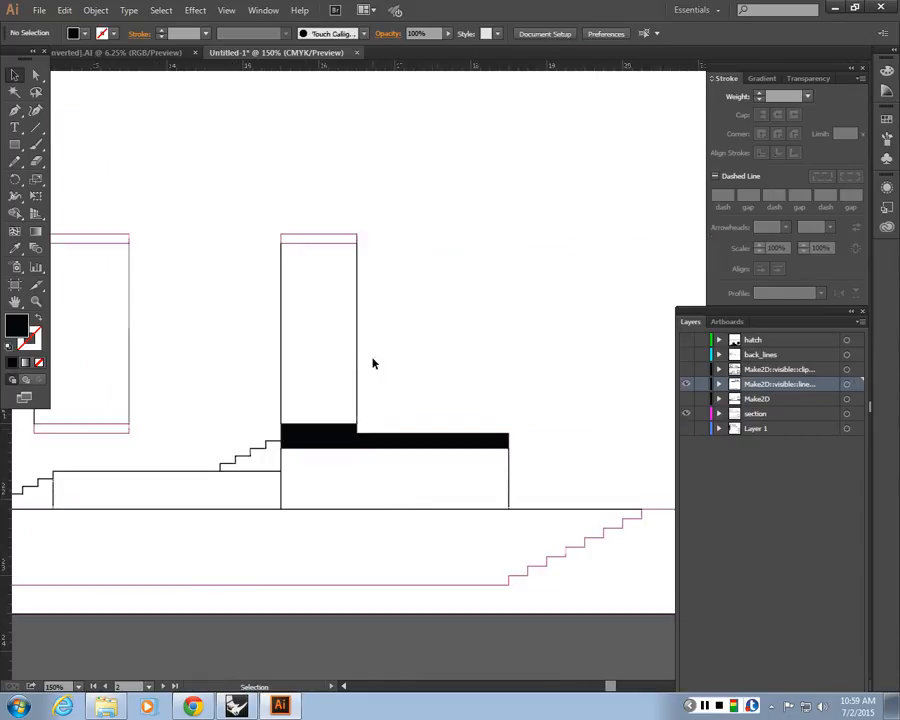
pyautogui.click(378, 430)
pyautogui.press('Delete')
# Step: Hide the Make2D visible lines layer and convert all Board #2 section outlines into a Live Paint group
pyautogui.hotkey('ctrl', '-')
pyautogui.hotkey('ctrl', '-')
pyautogui.hotkey('ctrl', '-')
pyautogui.hotkey('ctrl', '-')
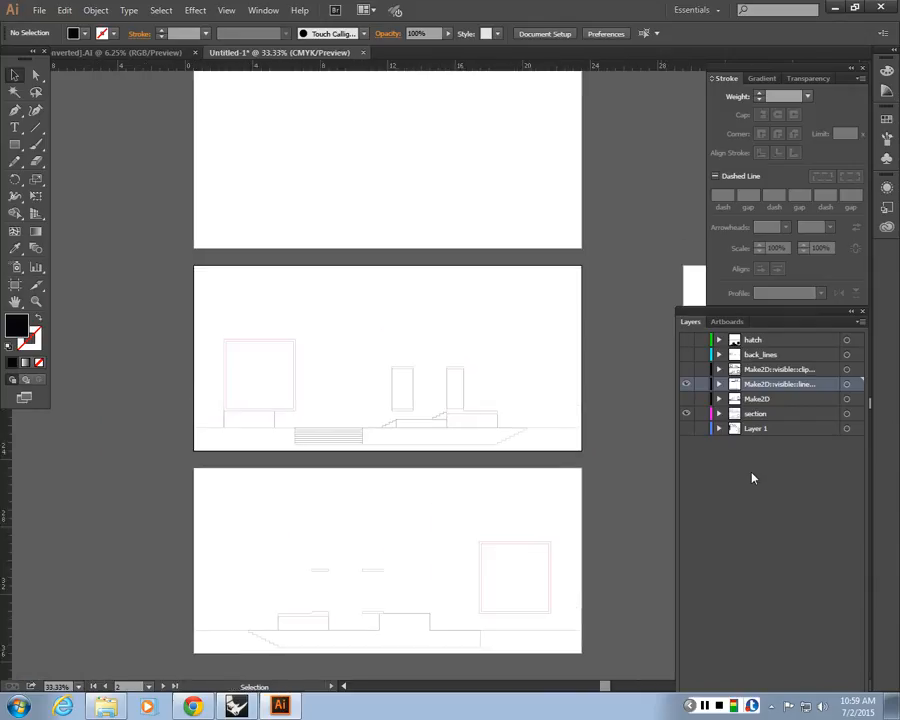
pyautogui.click(686, 384)
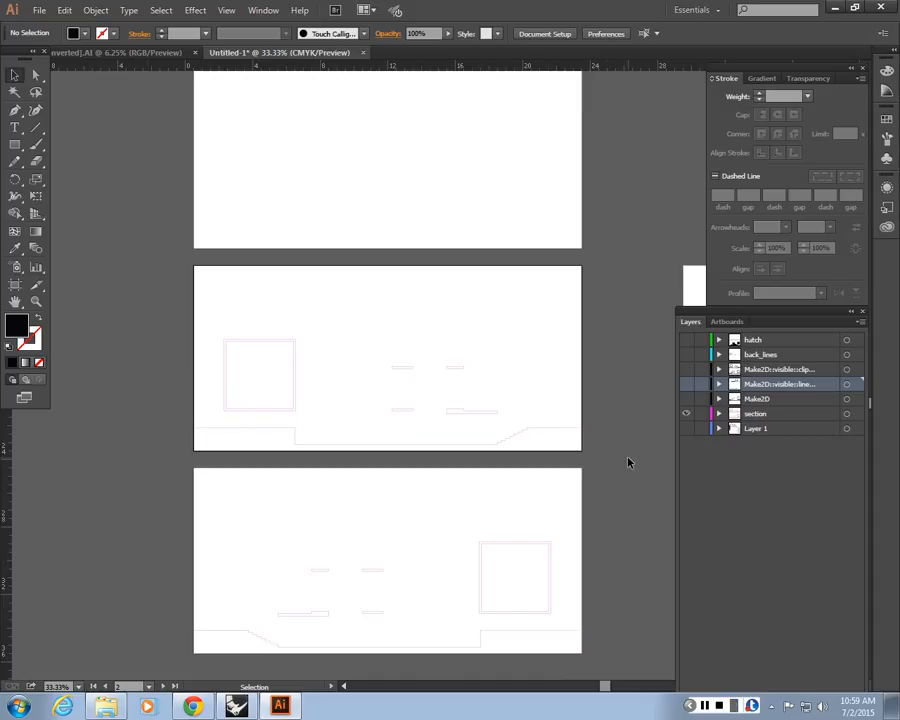
pyautogui.moveTo(616, 461); pyautogui.dragTo(151, 314)
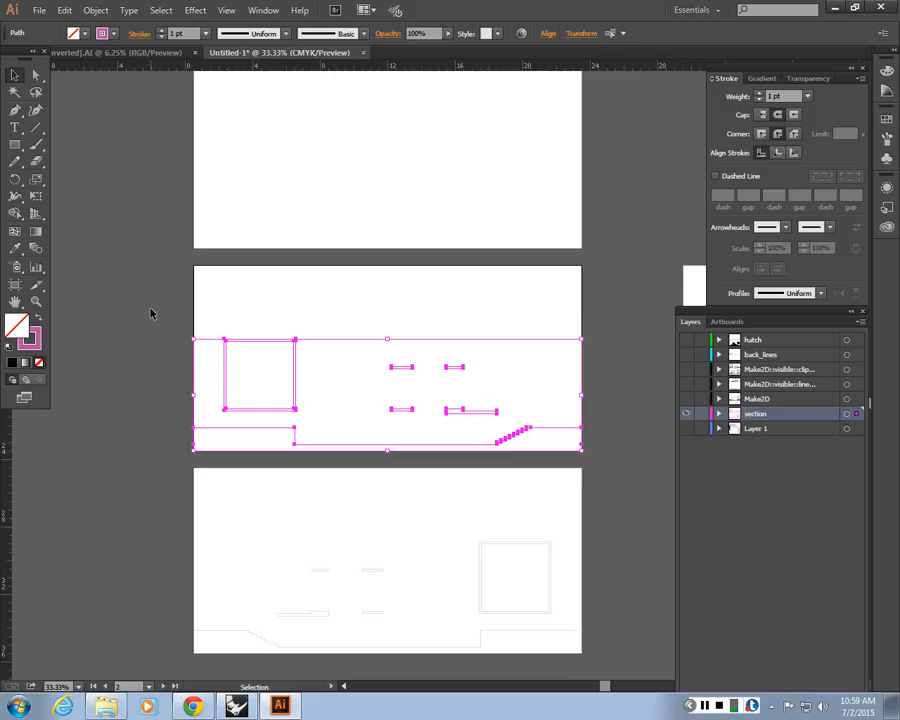
pyautogui.click(16, 214)
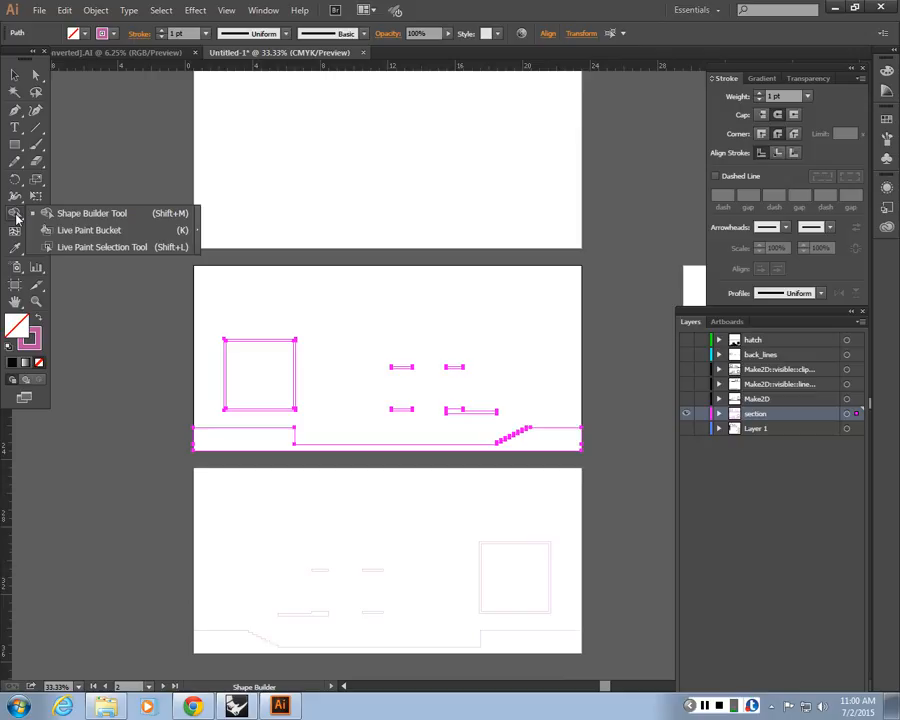
pyautogui.click(78, 231)
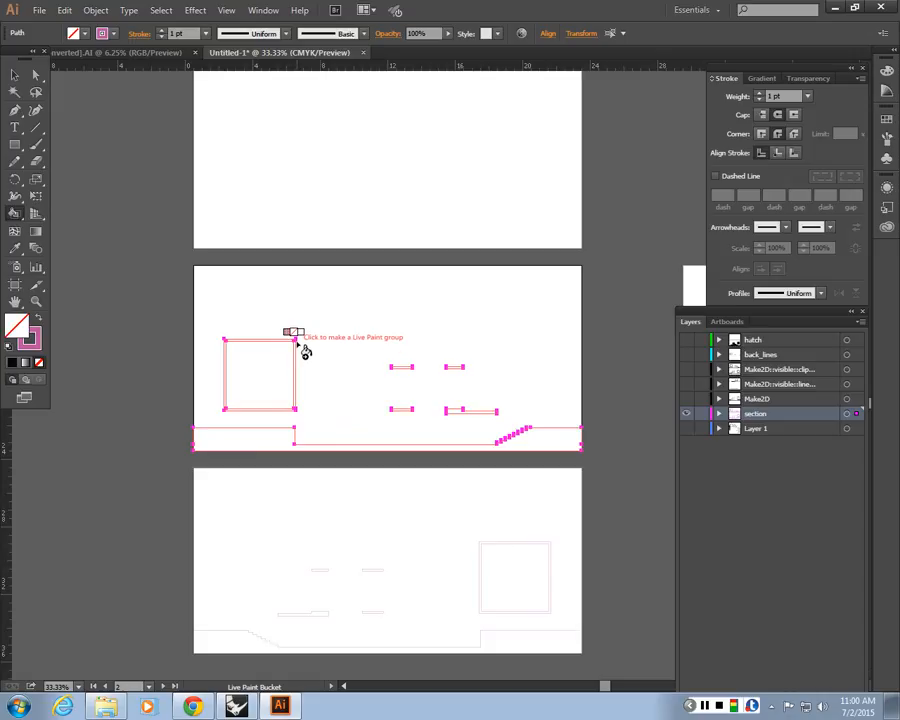
pyautogui.click(260, 462)
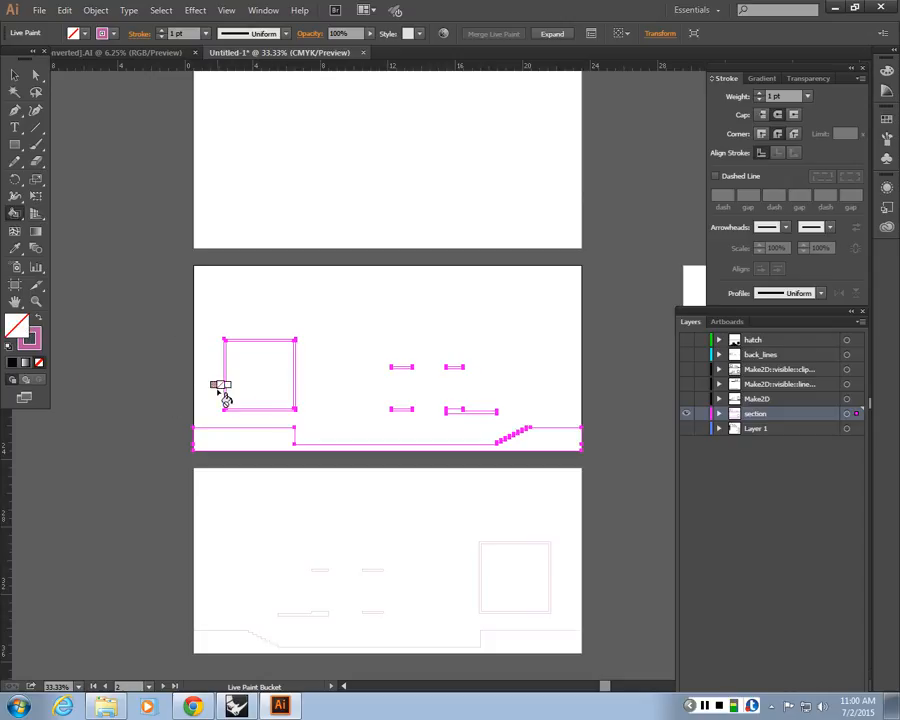
# Step: Set the Live Paint fill to black (000000) and the stroke to none
pyautogui.doubleClick(24, 334)
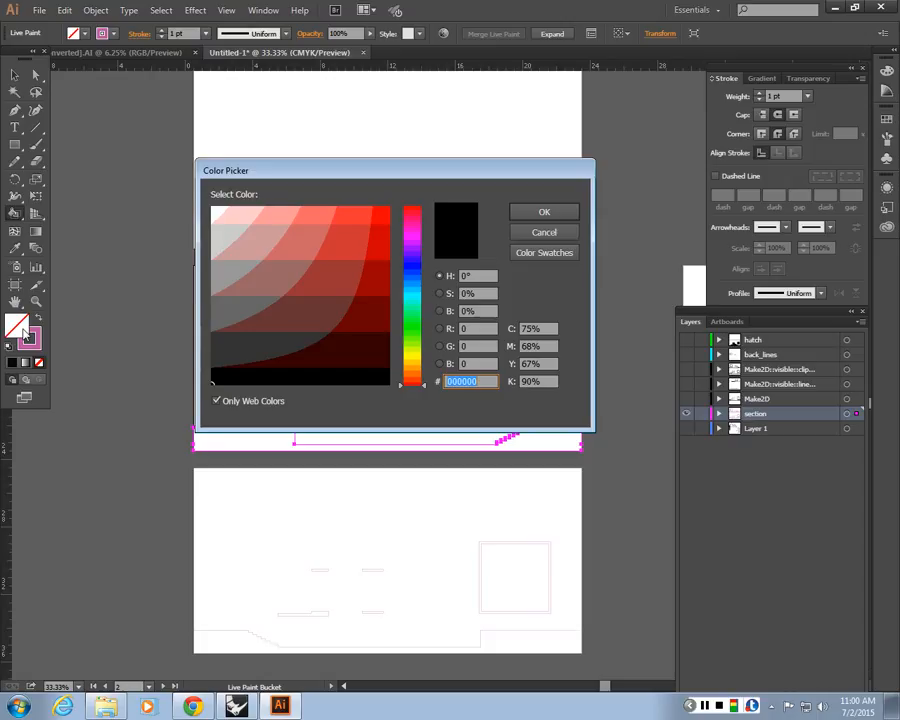
pyautogui.click(529, 214)
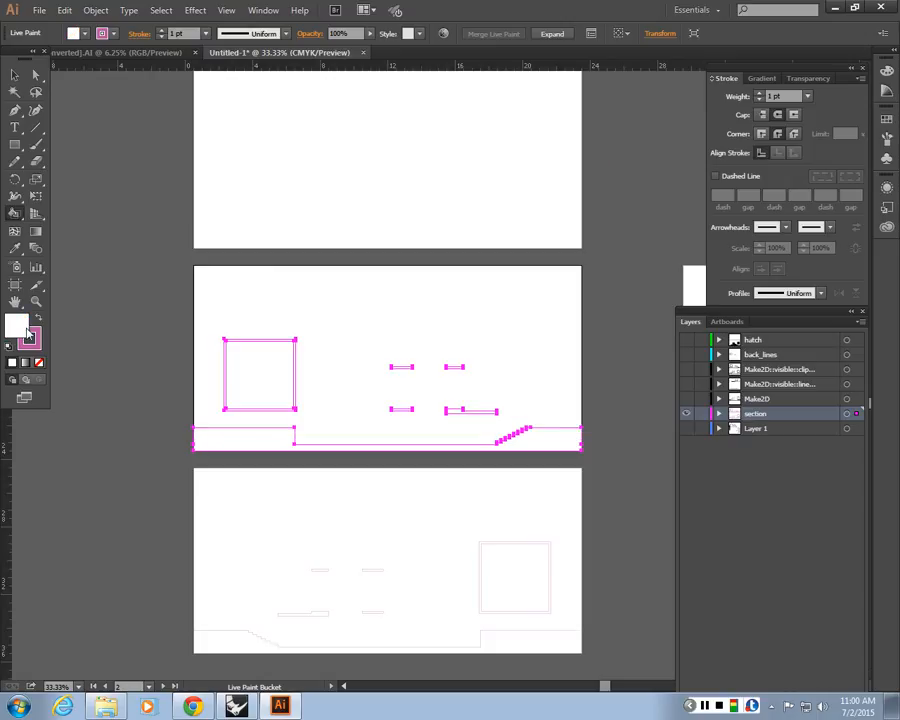
pyautogui.doubleClick(27, 334)
pyautogui.click(211, 383)
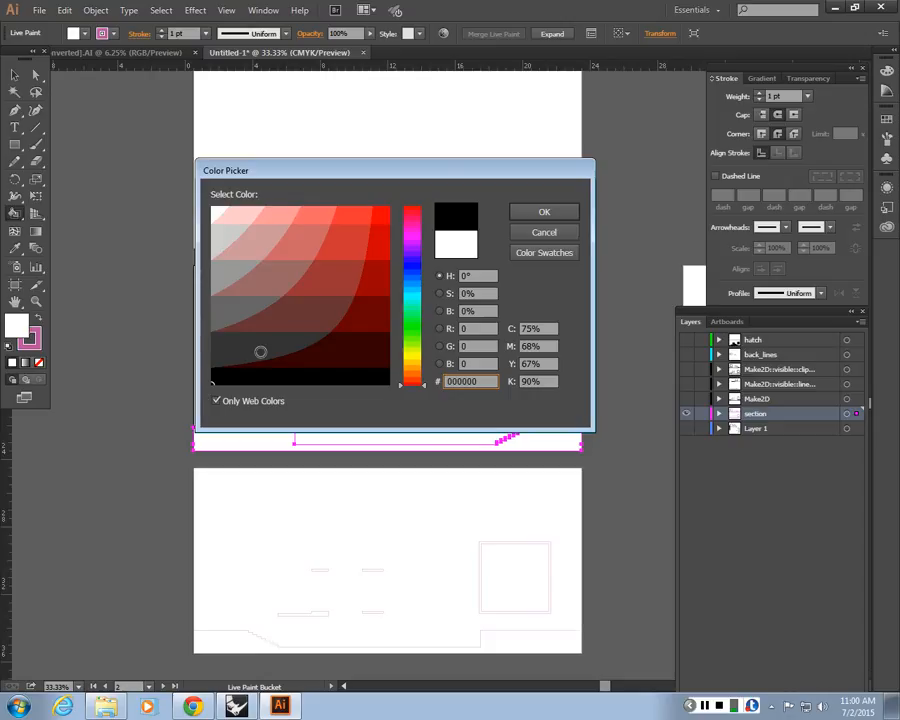
pyautogui.press('Return')
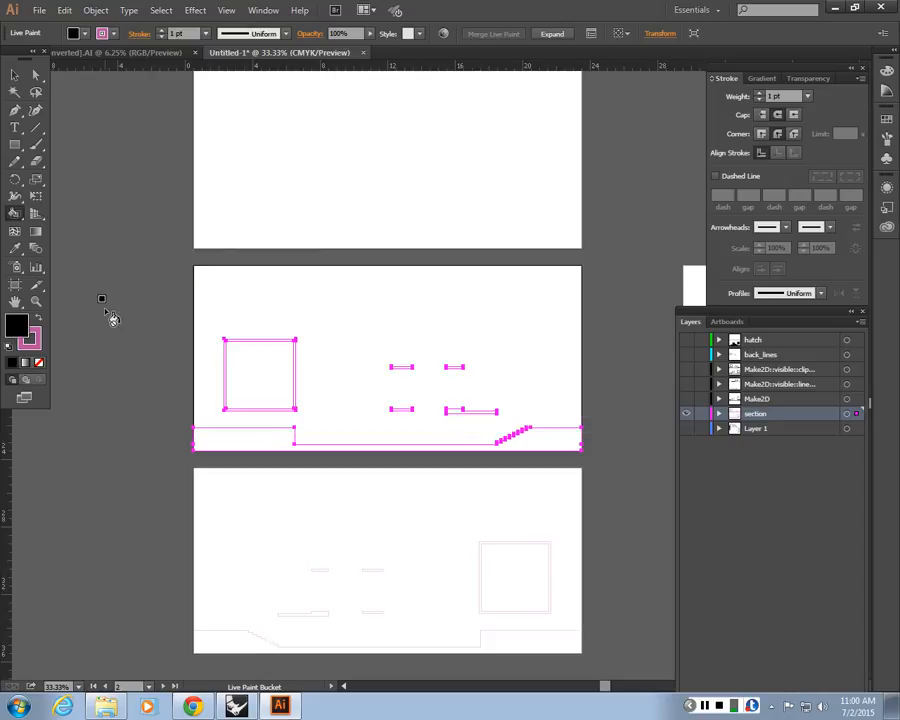
pyautogui.click(32, 342)
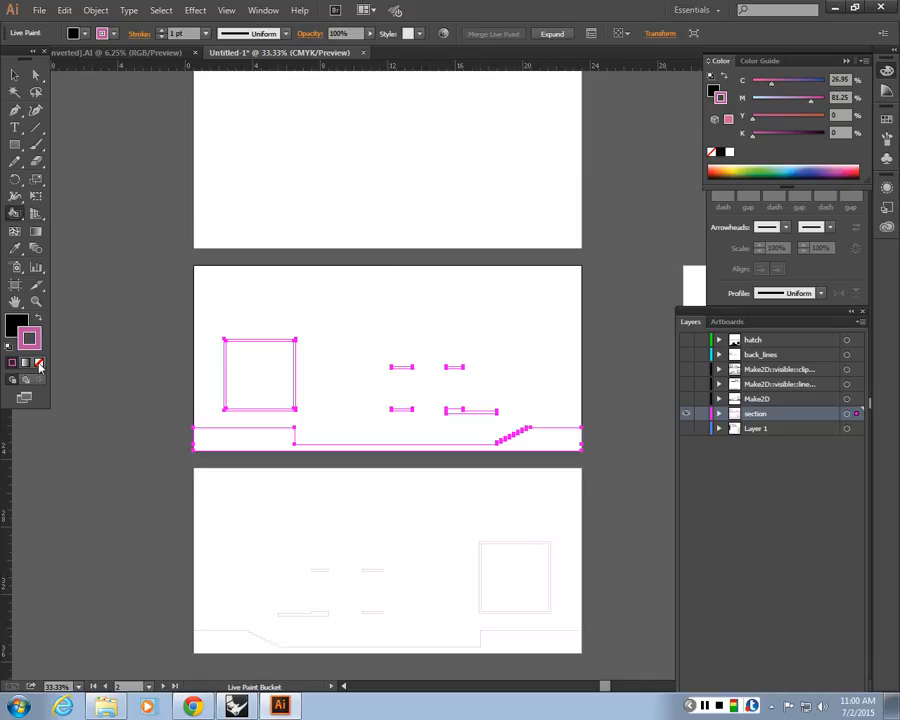
pyautogui.click(103, 33)
pyautogui.click(10, 58)
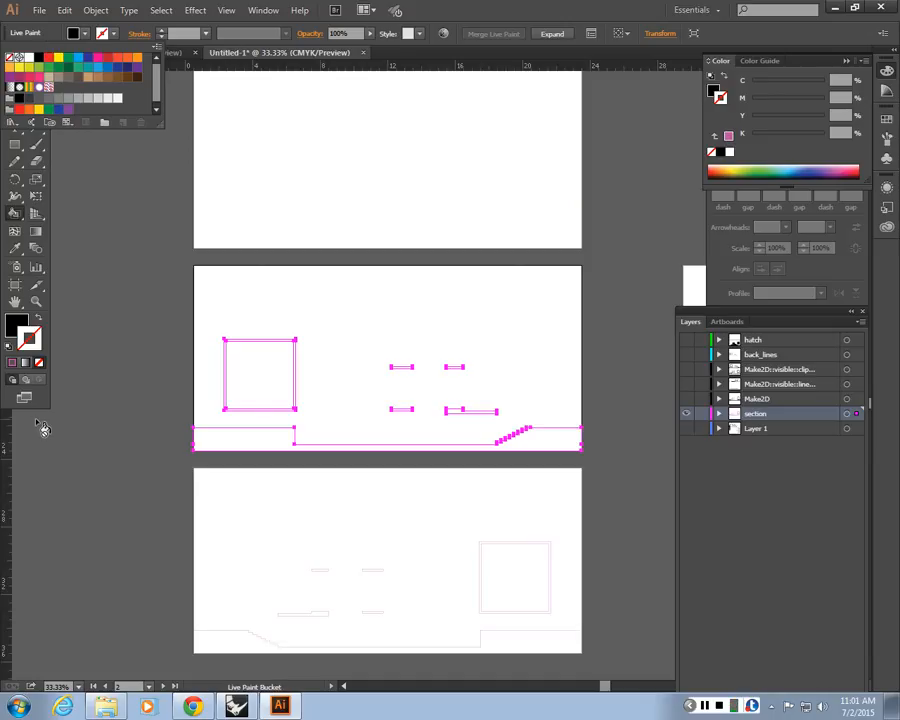
# Step: Live Paint the ground cut, the square frame and all roof and floor slabs of the Board #2 section black
pyautogui.click(258, 446)
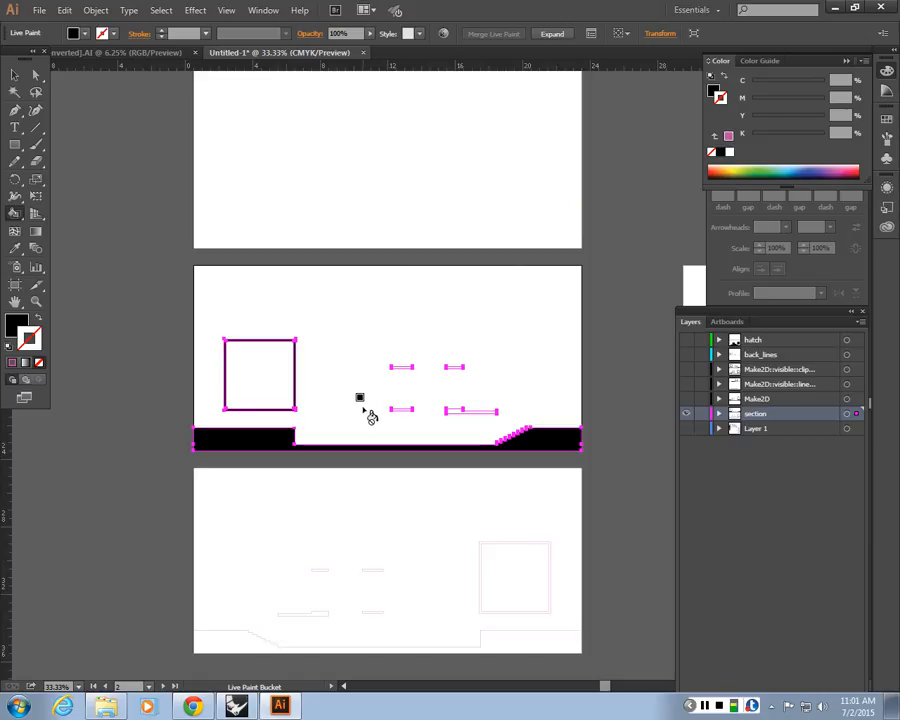
pyautogui.click(404, 411)
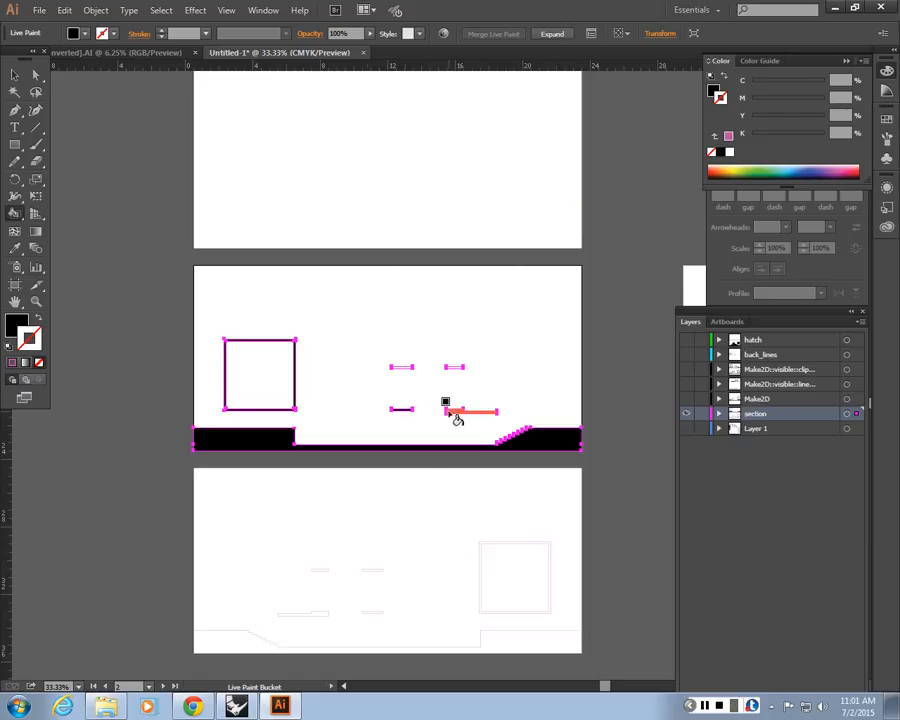
pyautogui.click(452, 413)
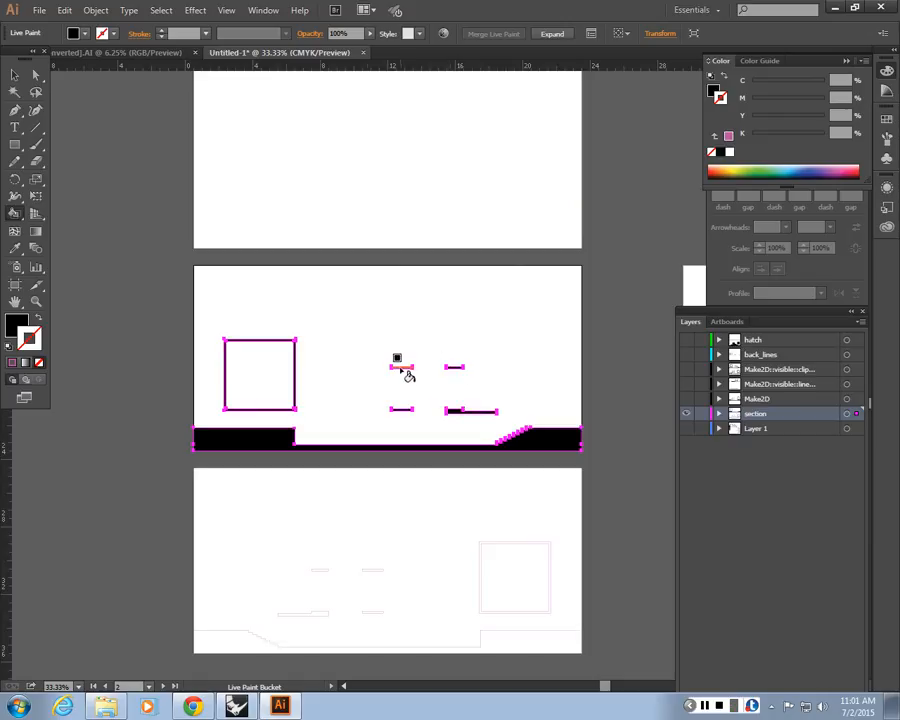
pyautogui.click(15, 75)
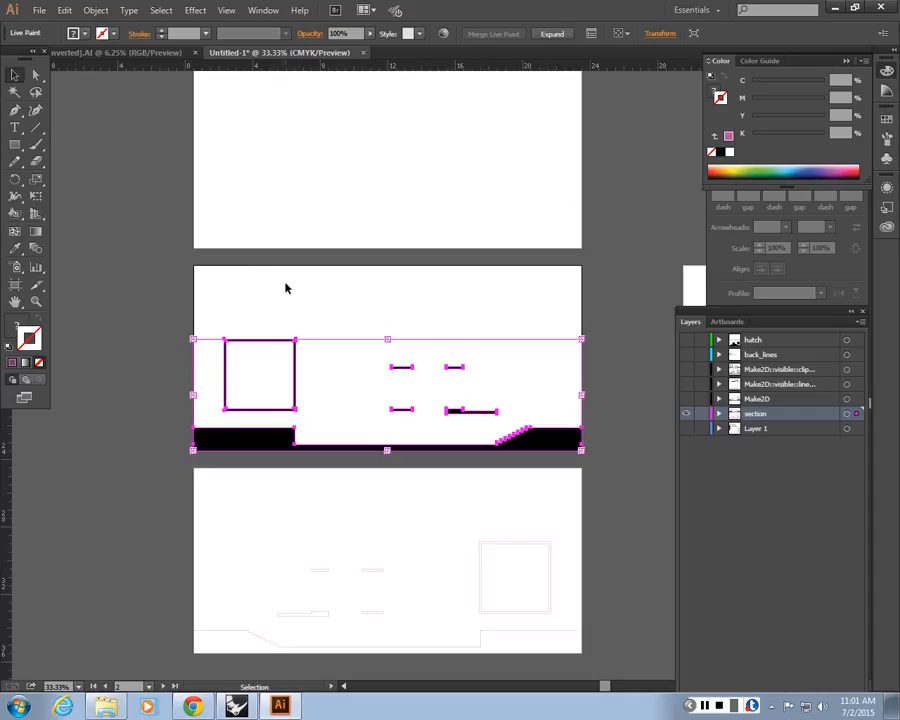
pyautogui.click(297, 285)
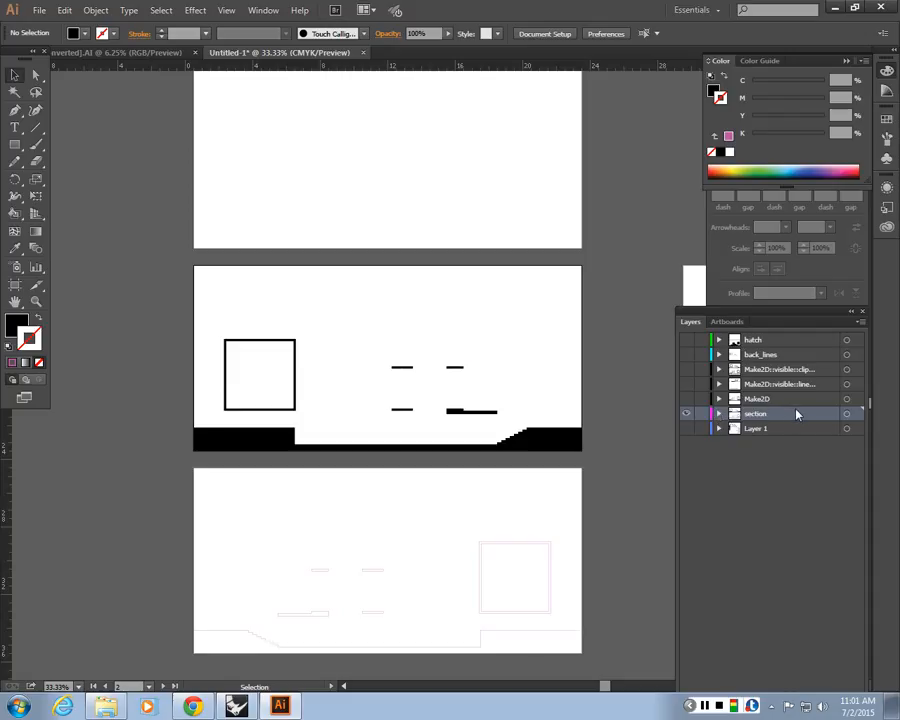
# Step: Turn all hidden layers back on, from hatch down to Layer 1, and clear the selection
pyautogui.click(573, 446)
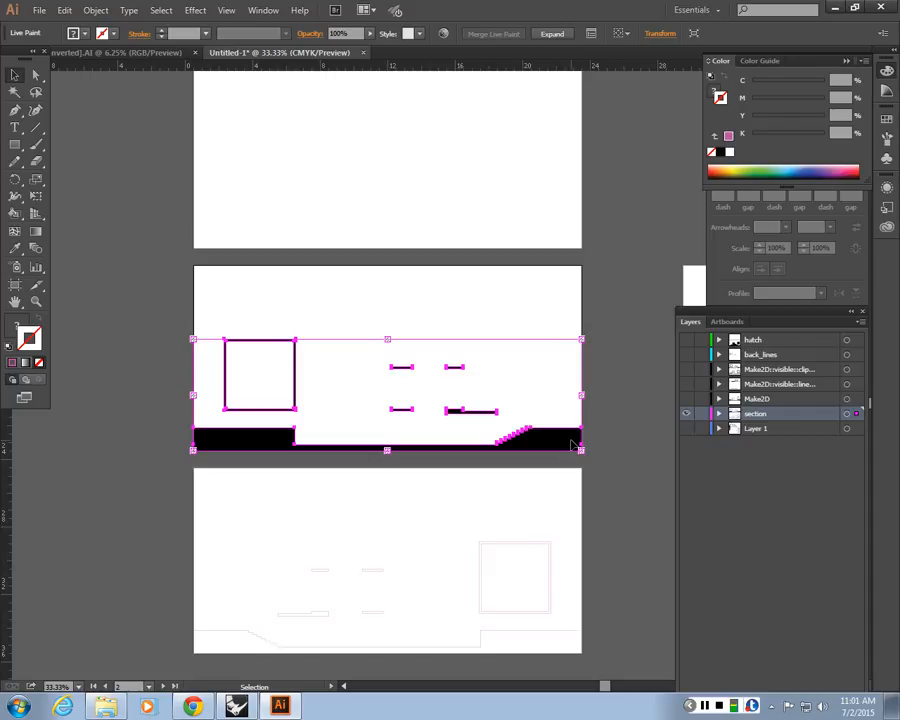
pyautogui.click(686, 398)
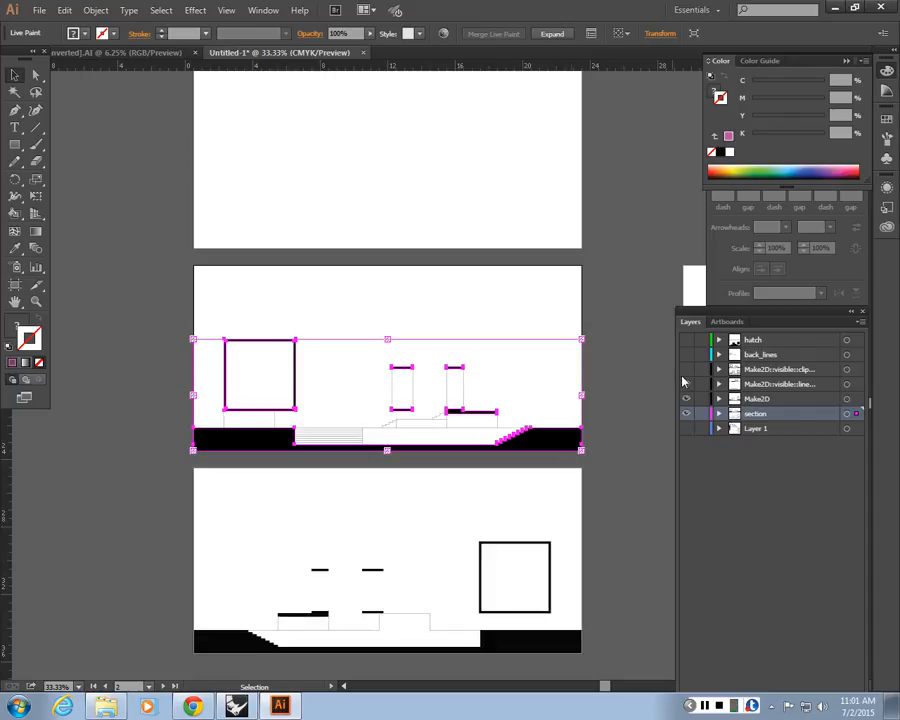
pyautogui.click(686, 384)
pyautogui.click(686, 370)
pyautogui.click(686, 355)
pyautogui.click(686, 340)
pyautogui.click(686, 429)
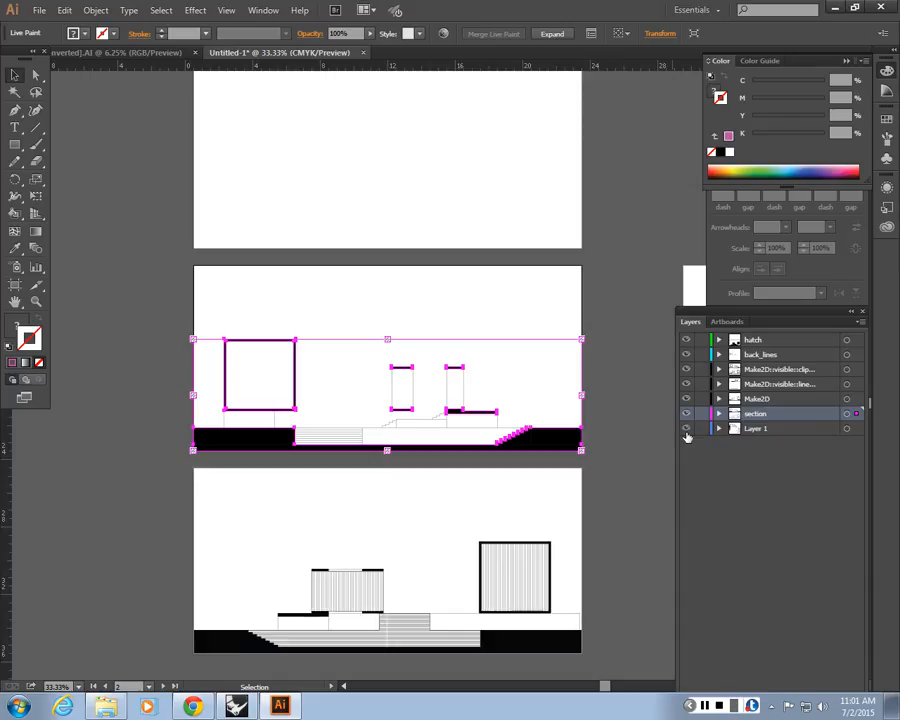
pyautogui.click(503, 360)
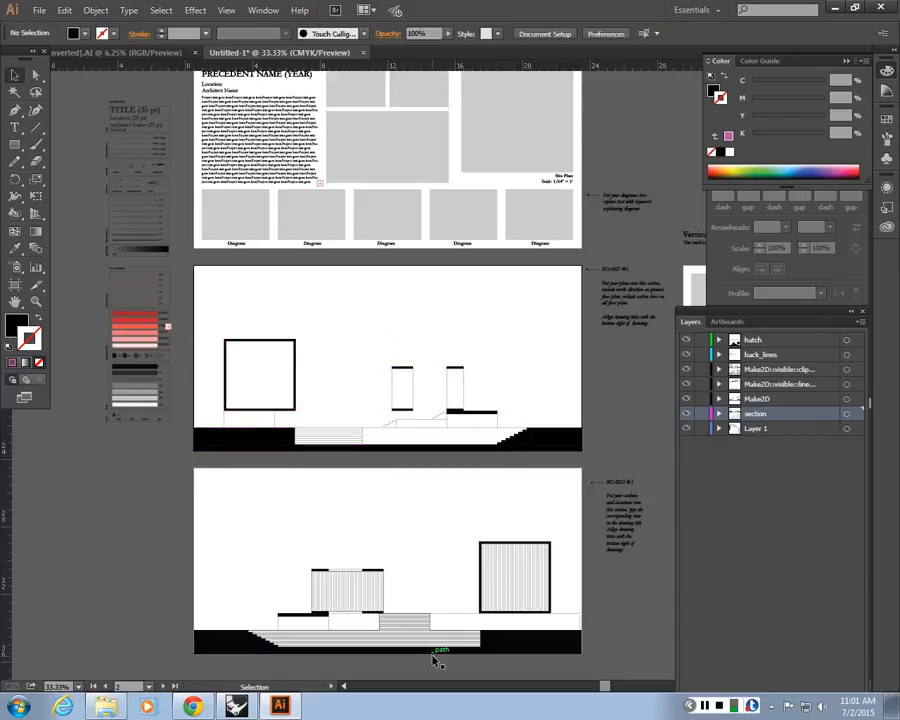
# Step: Inspect the section drawings on Board #2 and Board #3 up close
pyautogui.hotkey('ctrl', '+')
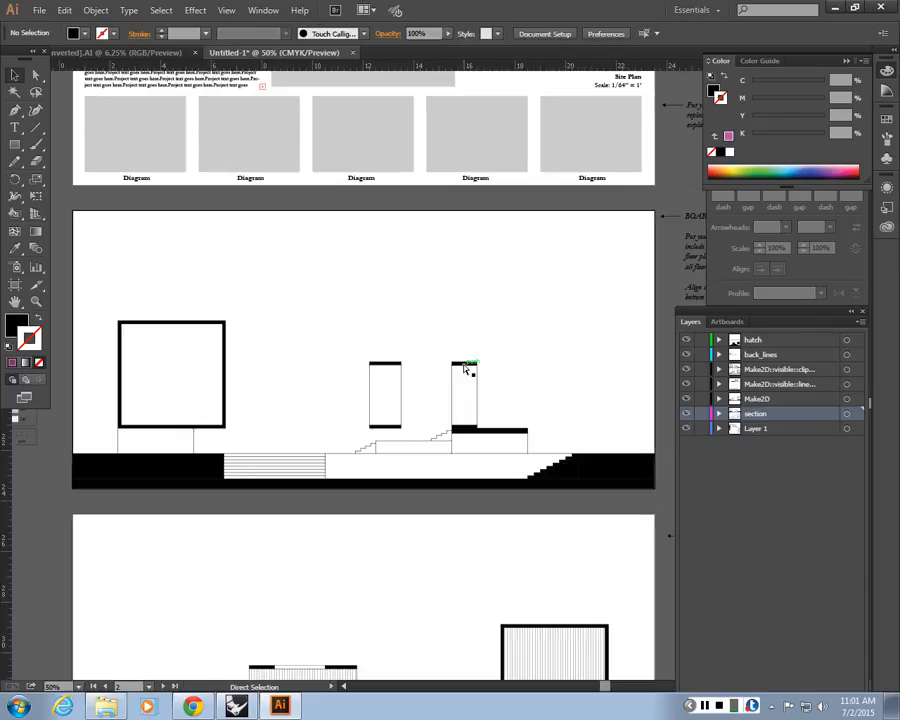
pyautogui.hotkey('ctrl', '+')
pyautogui.moveTo(396, 537); pyautogui.dragTo(344, 247)
pyautogui.moveTo(408, 431); pyautogui.dragTo(500, 327)
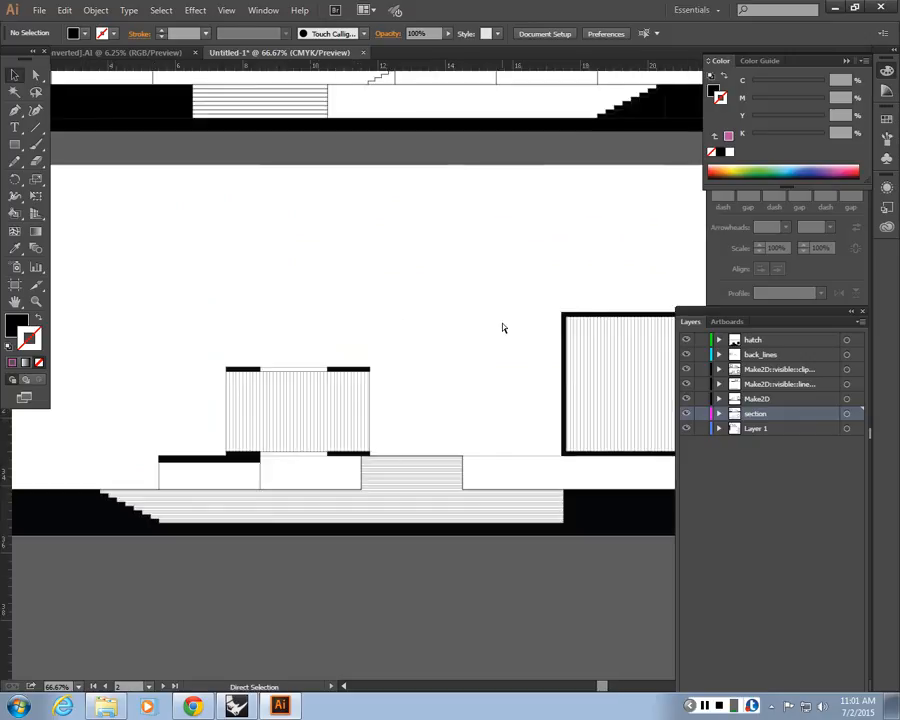
pyautogui.hotkey('ctrl', '+')
pyautogui.hotkey('ctrl', '-')
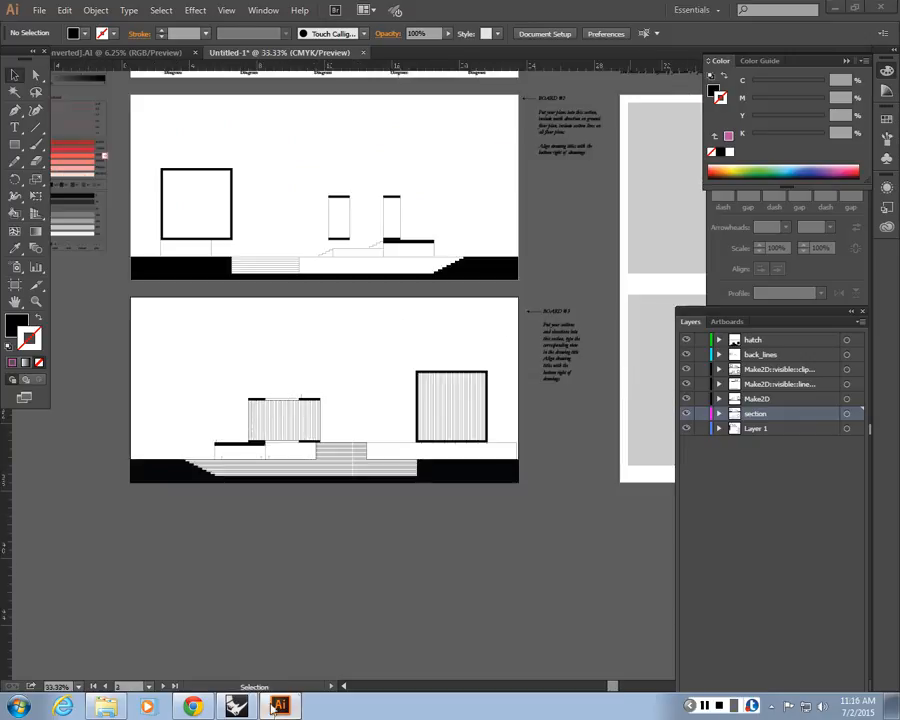
# Step: Switch to Chrome and look through the People and Trees folders under Silhouettes in the T-Square ARCH-6470-C1 resources
pyautogui.hotkey('alt', 'Tab')
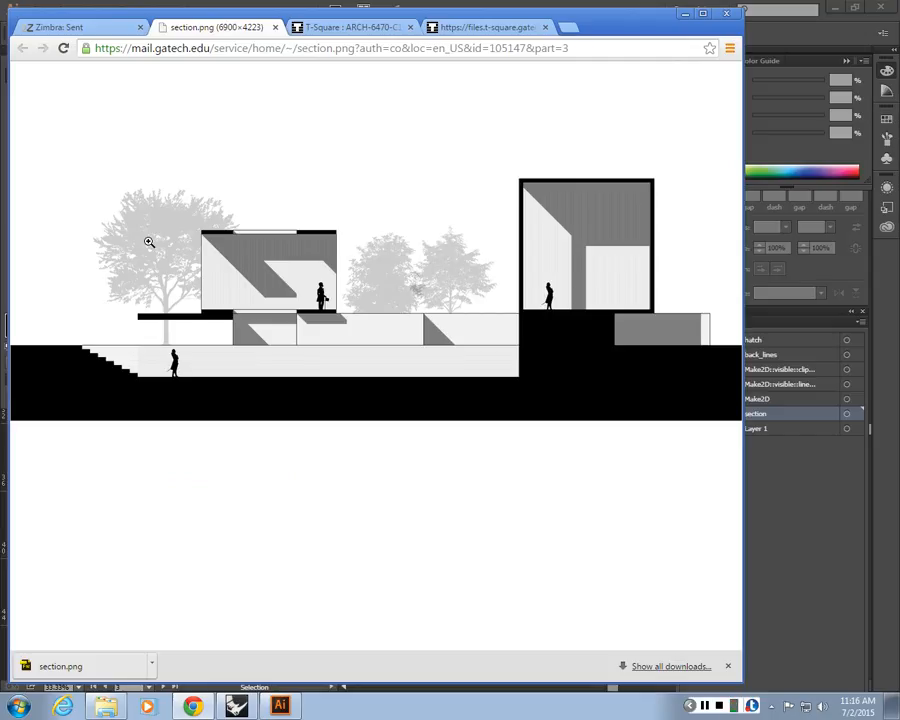
pyautogui.click(340, 27)
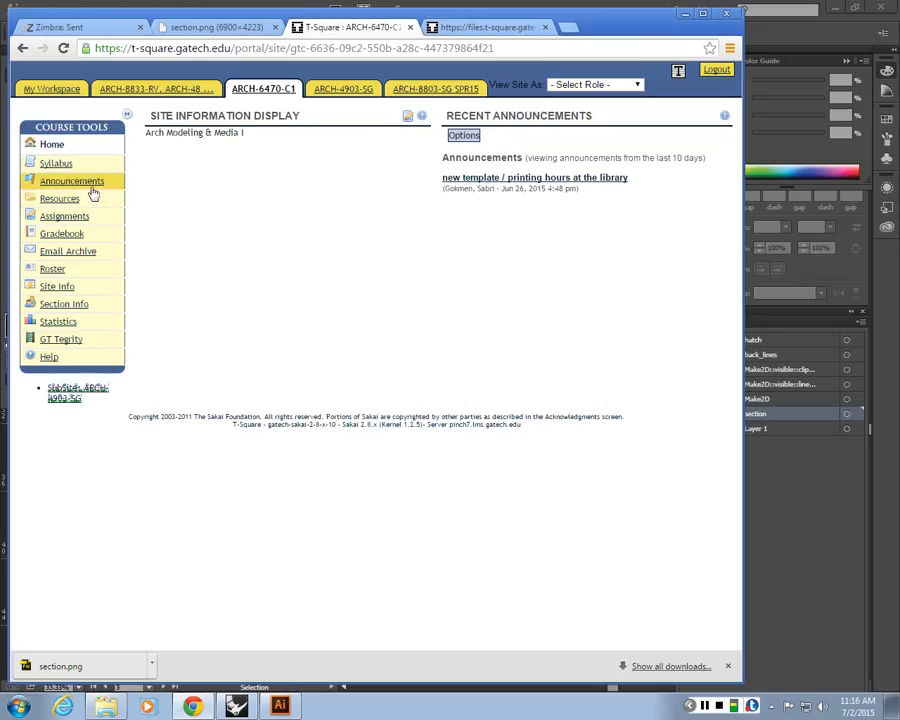
pyautogui.click(58, 199)
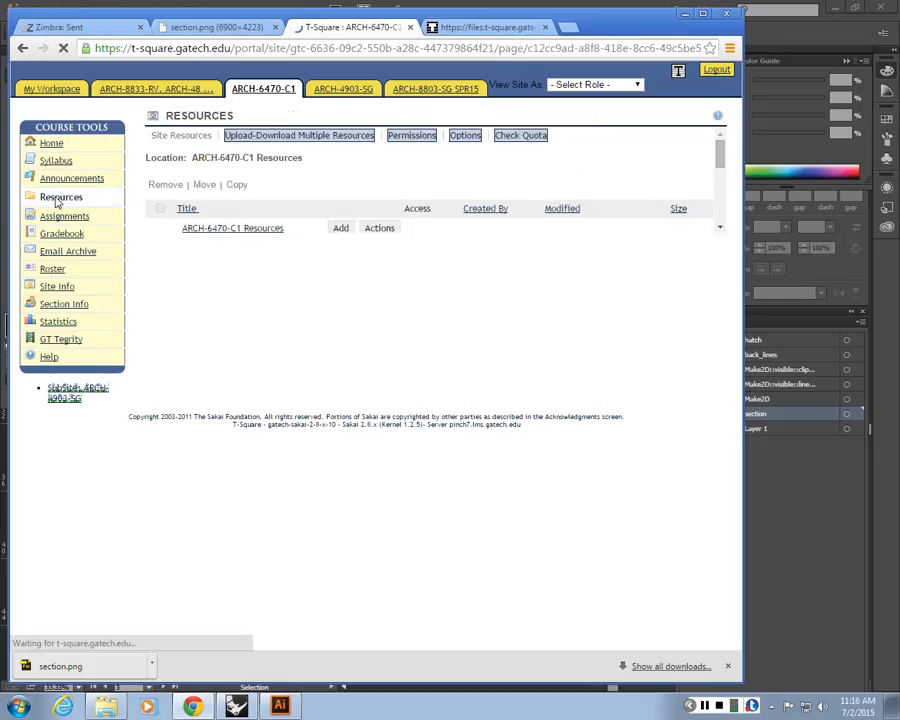
pyautogui.click(237, 279)
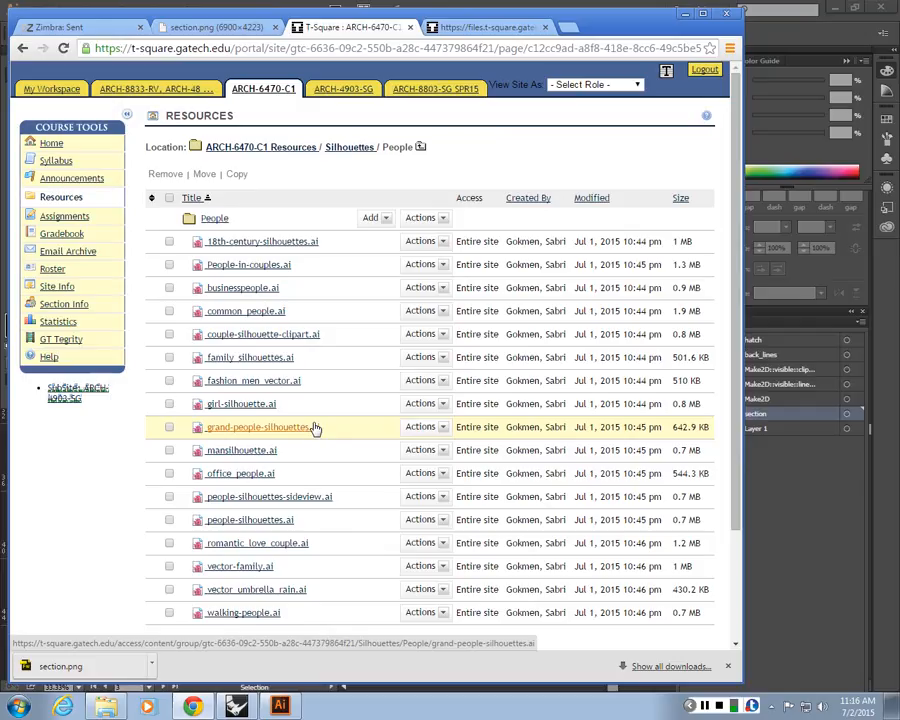
pyautogui.click(346, 149)
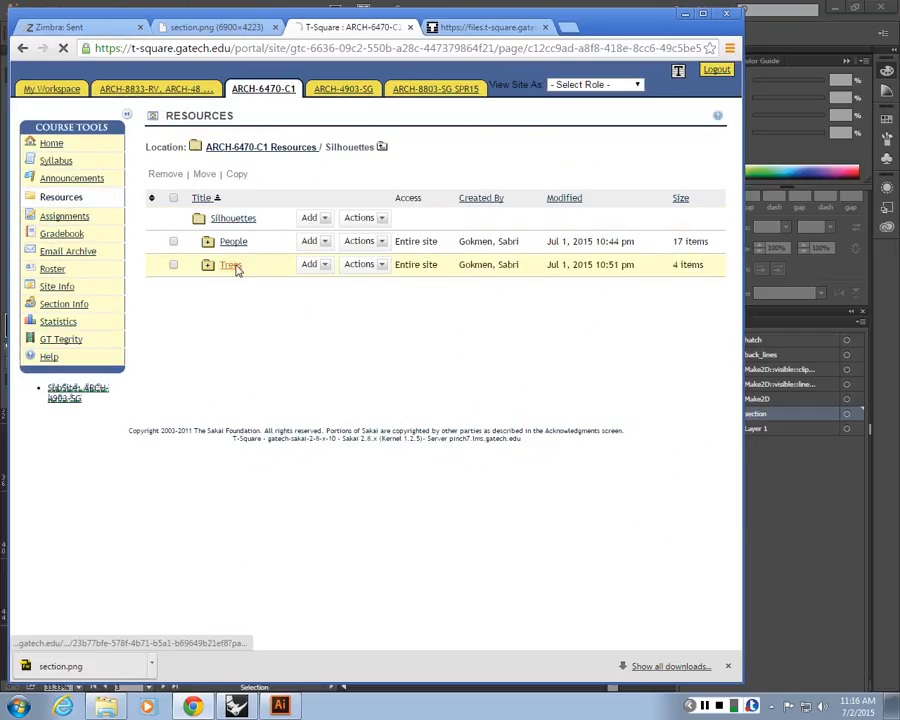
pyautogui.click(233, 266)
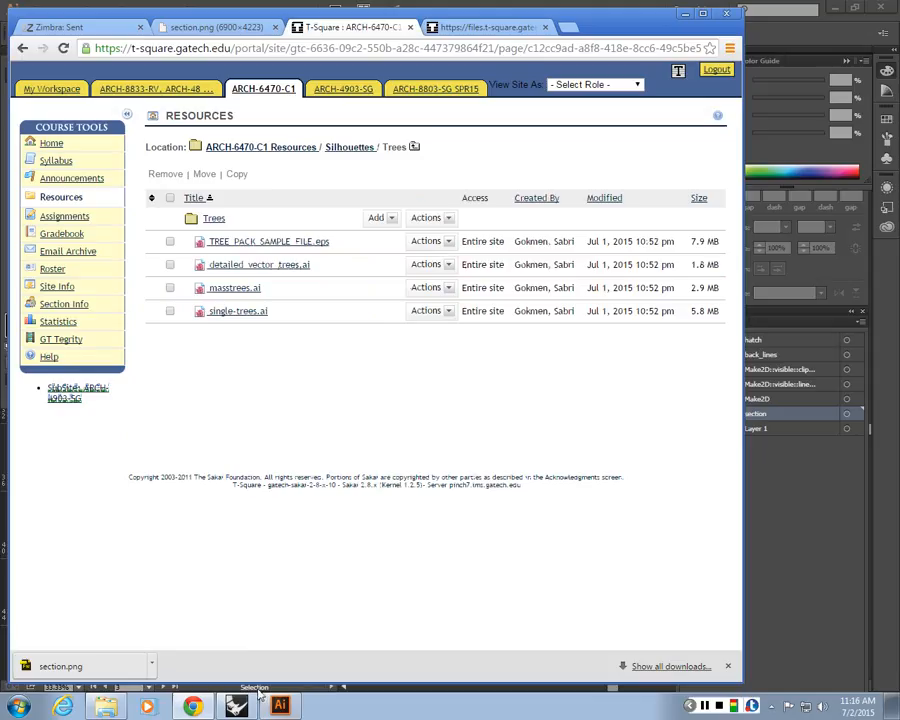
# Step: Bring up the section.png reference rendering in the browser to study its trees, figures and shadows
pyautogui.click(201, 708)
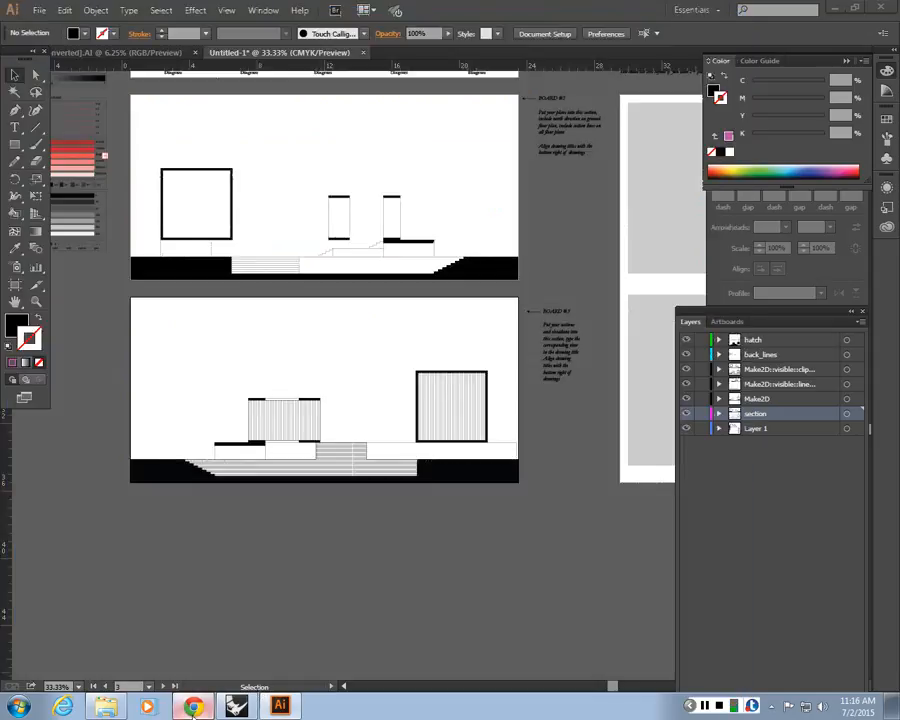
pyautogui.click(201, 708)
pyautogui.click(218, 30)
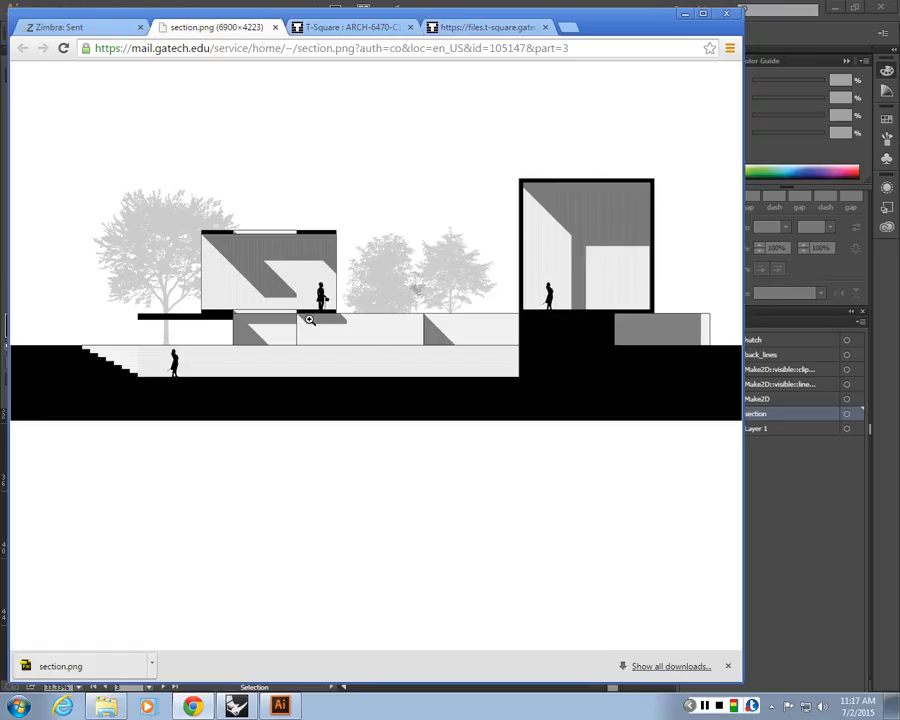
# Step: Switch to Rhinoceros and set the Perspective viewport to the Rendered display mode
pyautogui.click(237, 706)
pyautogui.scroll(-14, 311, 333)
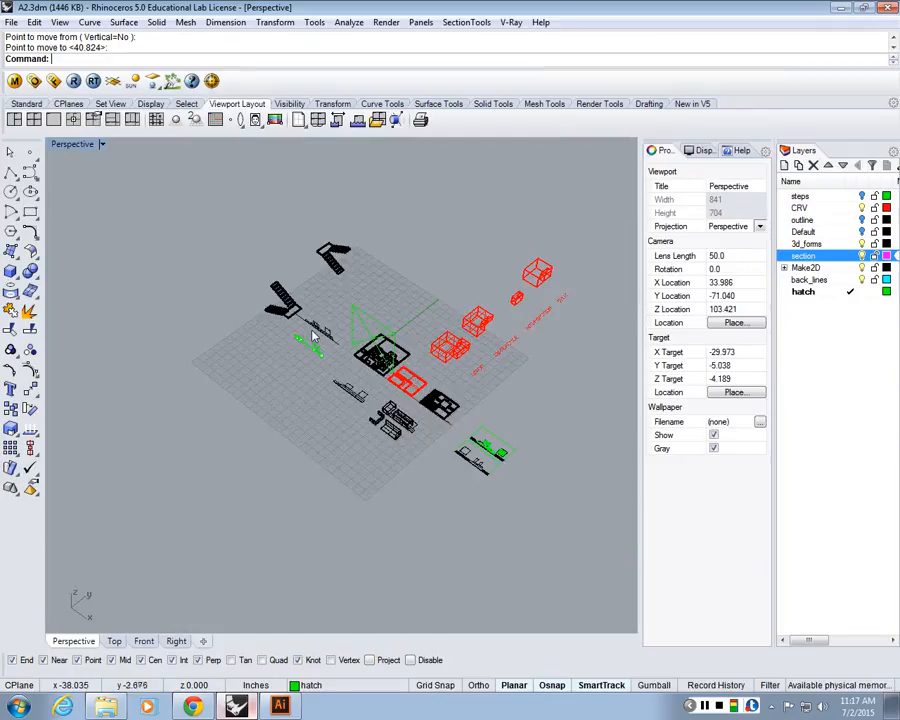
pyautogui.moveTo(404, 368); pyautogui.dragTo(415, 306, button='right')
pyautogui.scroll(5, 323, 370)
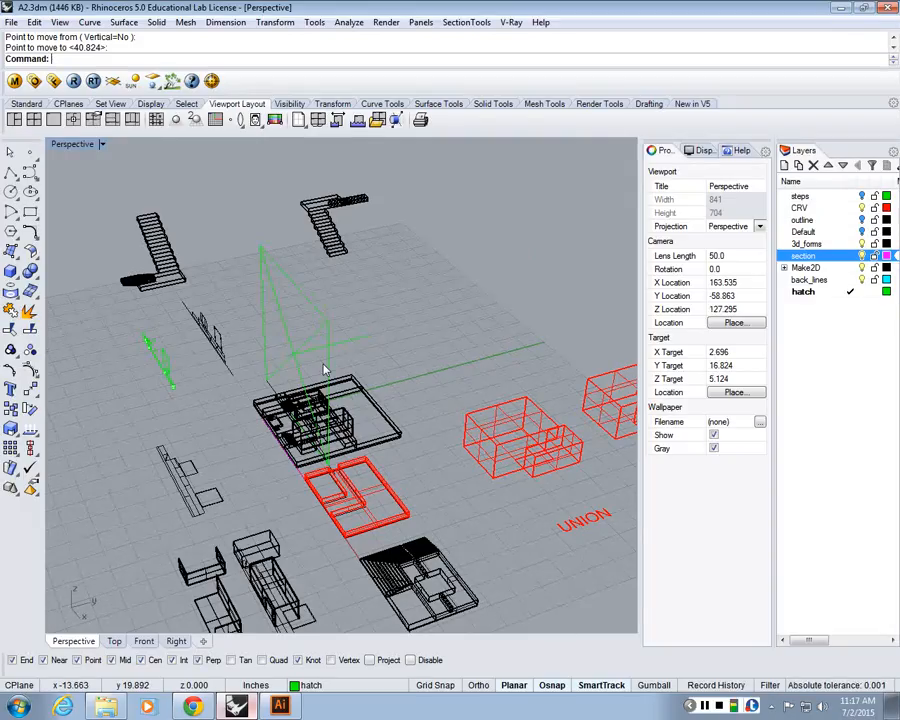
pyautogui.moveTo(285, 341); pyautogui.dragTo(333, 333, button='right')
pyautogui.rightClick(75, 147)
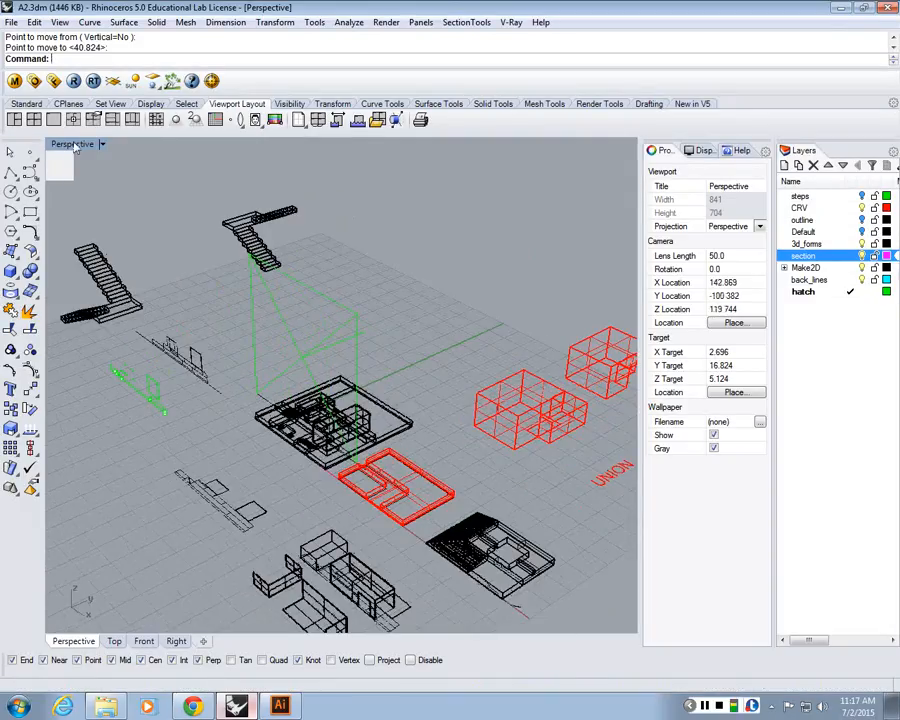
pyautogui.click(90, 209)
# Step: Examine the site model up close, especially the two building volumes, stairs and terraces that receive shadows in the section
pyautogui.scroll(5, 296, 410)
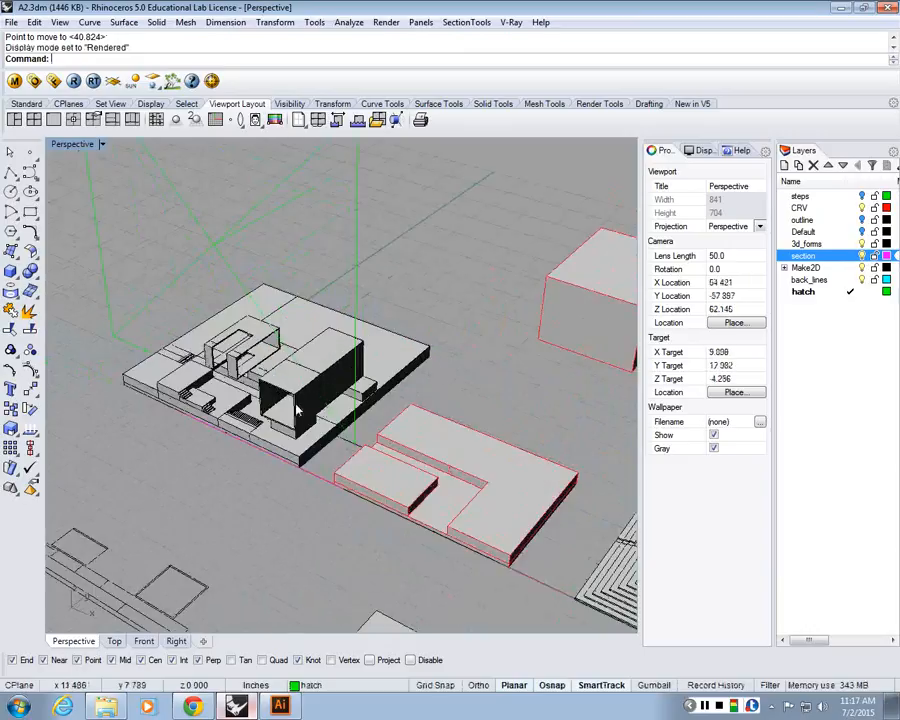
pyautogui.scroll(2, 296, 410)
pyautogui.scroll(2, 226, 395)
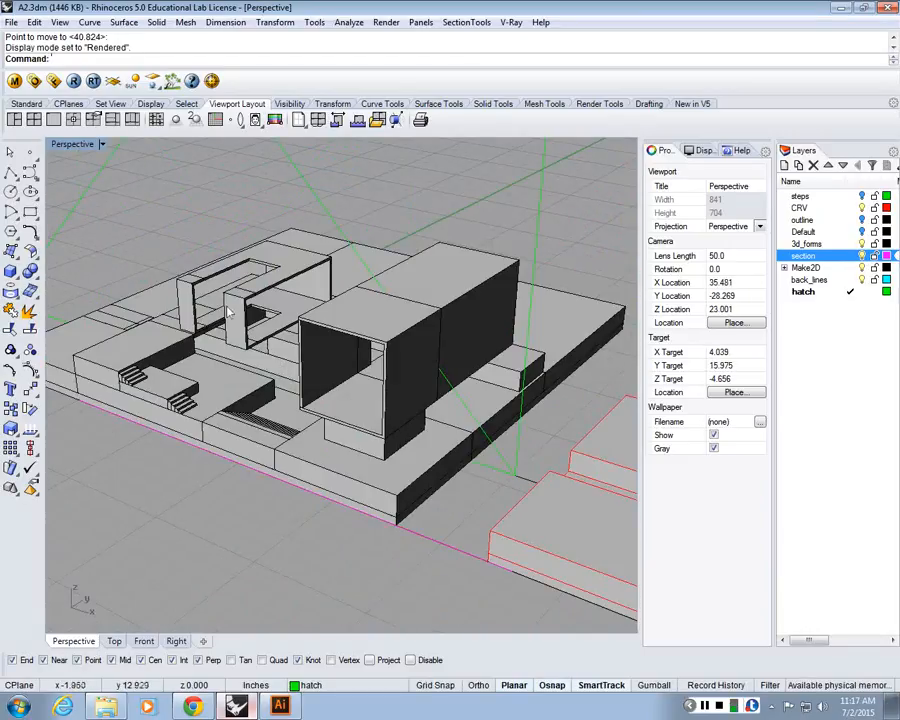
pyautogui.scroll(2, 228, 312)
pyautogui.scroll(2, 185, 350)
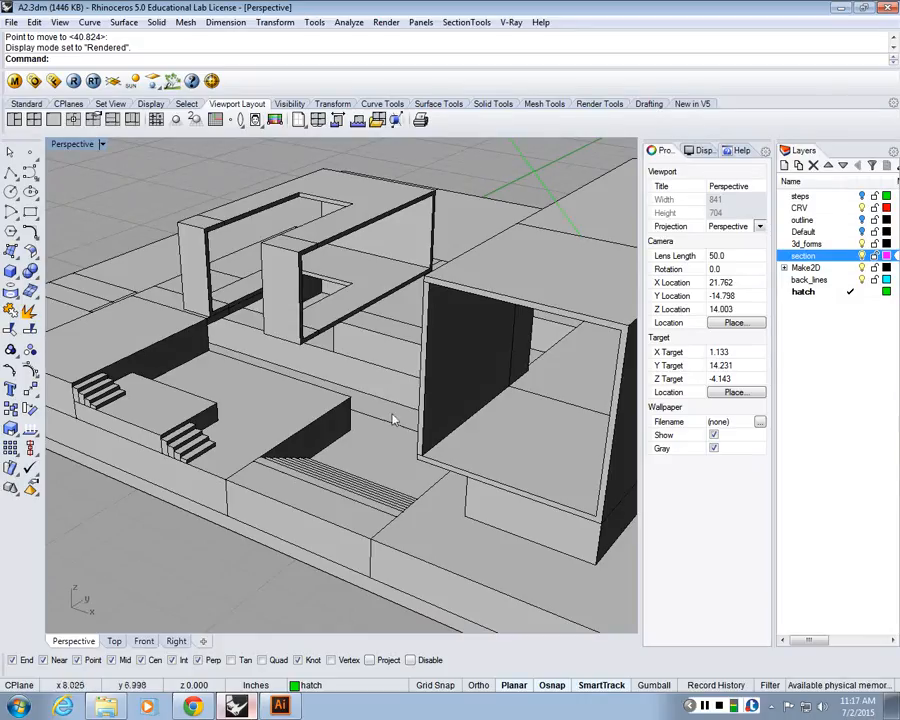
pyautogui.scroll(-10, 440, 350)
pyautogui.moveTo(444, 347); pyautogui.dragTo(363, 358, button='right')
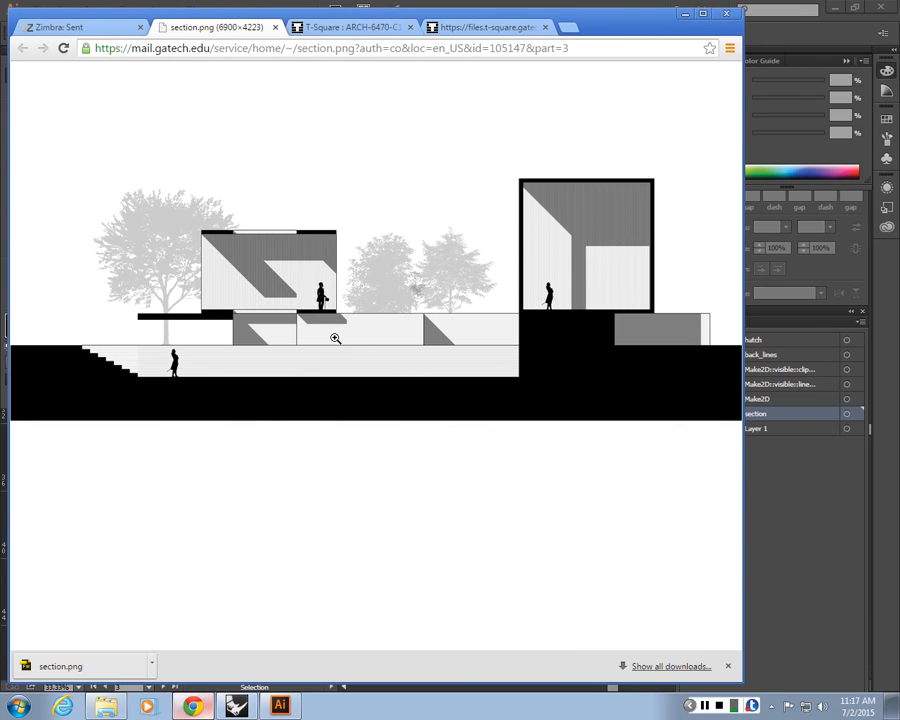
# Step: Minimize the Chrome and Illustrator windows and return to the A2.3dm model in Rhinoceros
pyautogui.click(686, 15)
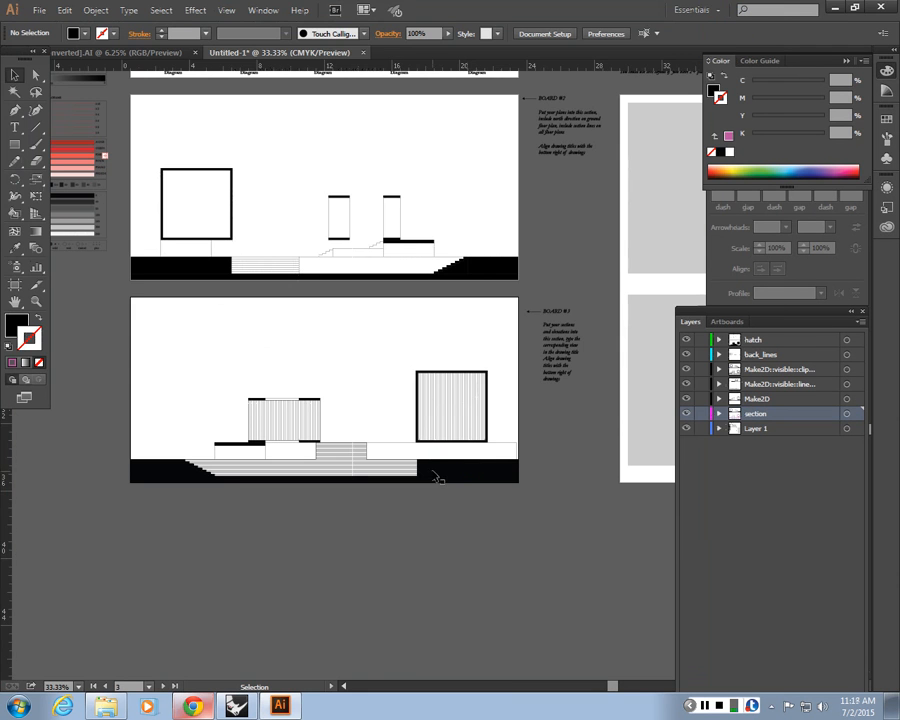
pyautogui.click(836, 8)
pyautogui.click(236, 706)
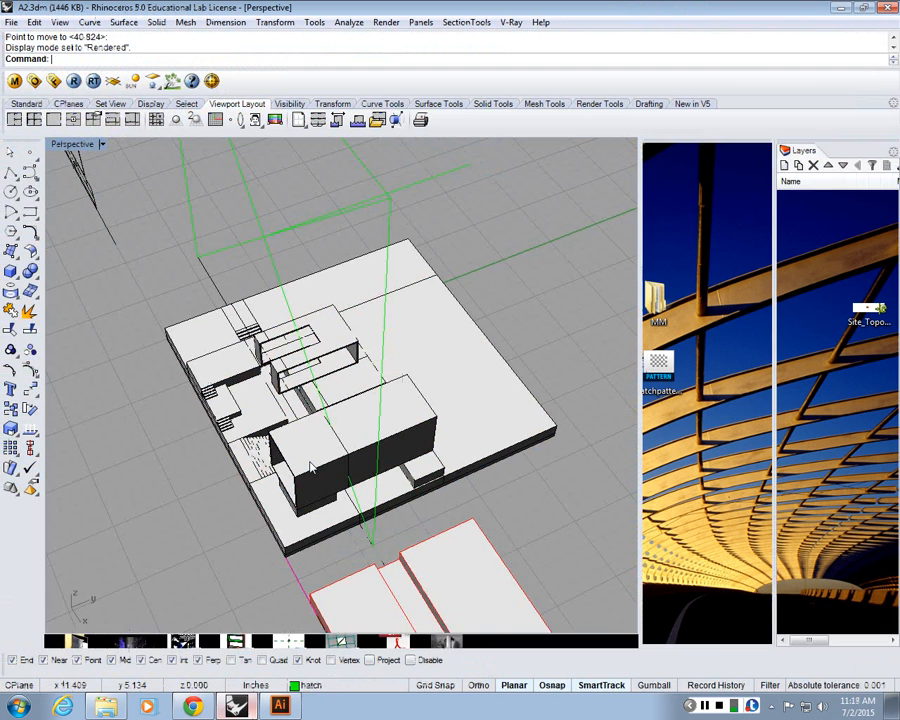
# Step: Copy the complete site model, without the clipping plane, straight along its long axis into empty space beyond the section drawings
pyautogui.click(223, 548)
pyautogui.scroll(-10, 226, 544)
pyautogui.moveTo(226, 544); pyautogui.dragTo(398, 392, button='right')
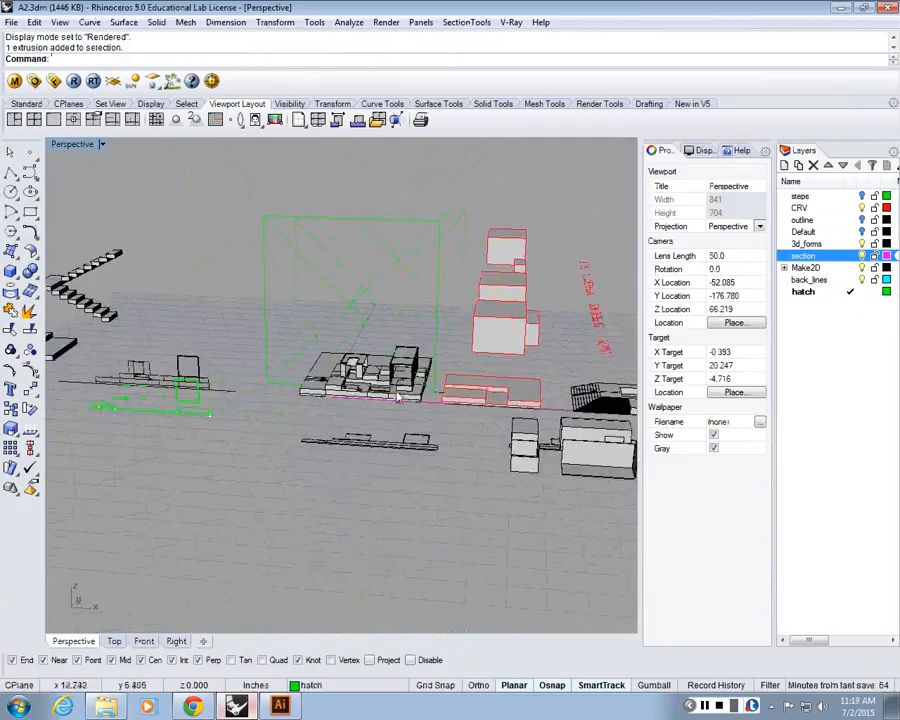
pyautogui.scroll(8, 398, 380)
pyautogui.scroll(-8, 396, 362)
pyautogui.scroll(5, 397, 362)
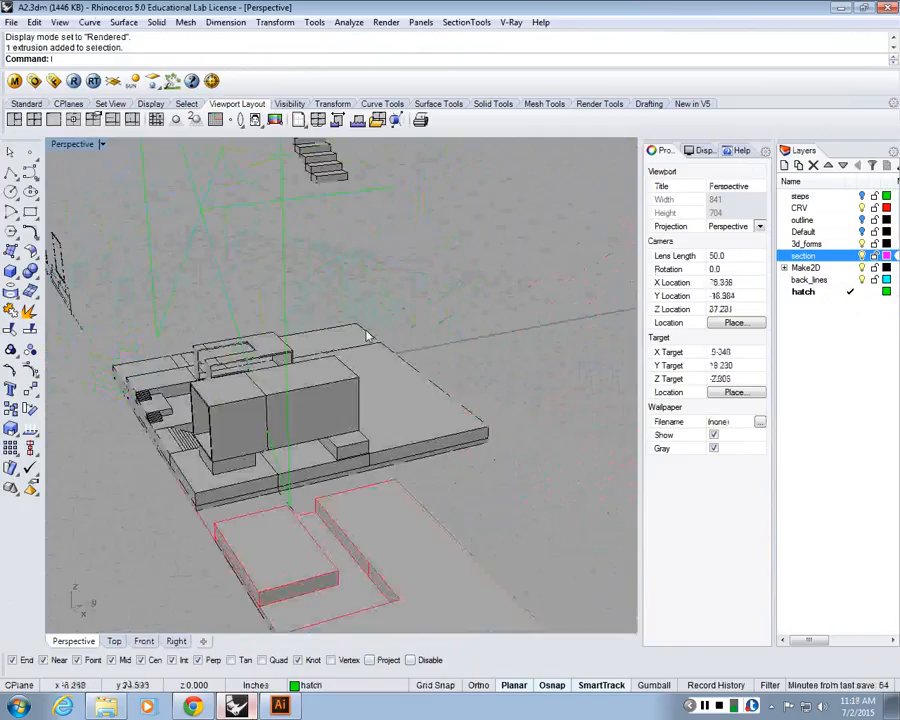
pyautogui.scroll(-10, 366, 335)
pyautogui.moveTo(366, 335); pyautogui.dragTo(260, 430, button='right')
pyautogui.scroll(4, 258, 430)
pyautogui.moveTo(254, 507); pyautogui.dragTo(510, 275)
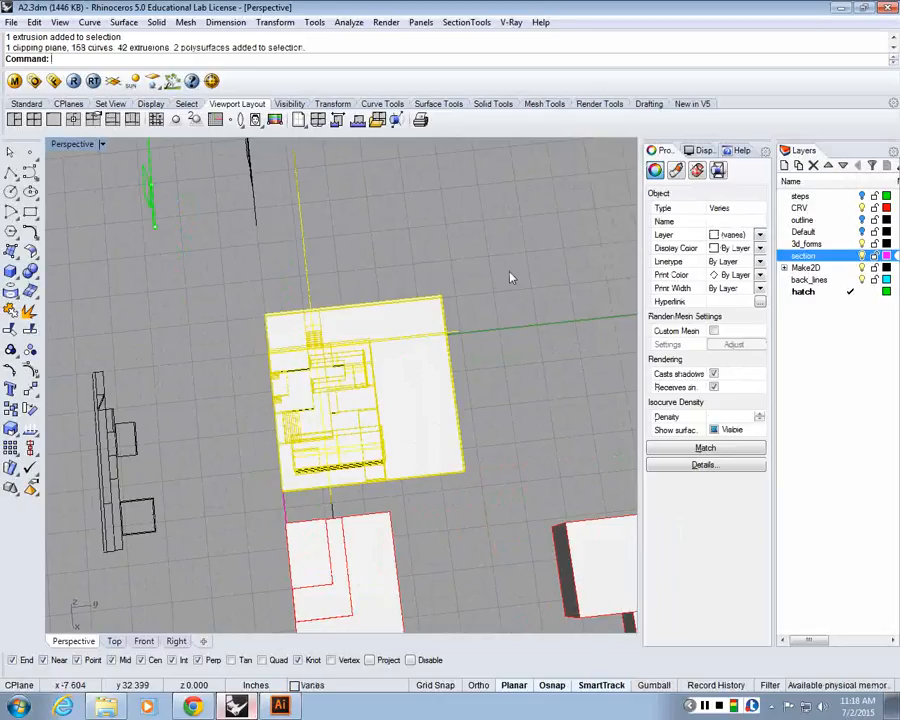
pyautogui.moveTo(510, 275); pyautogui.dragTo(476, 339, button='right')
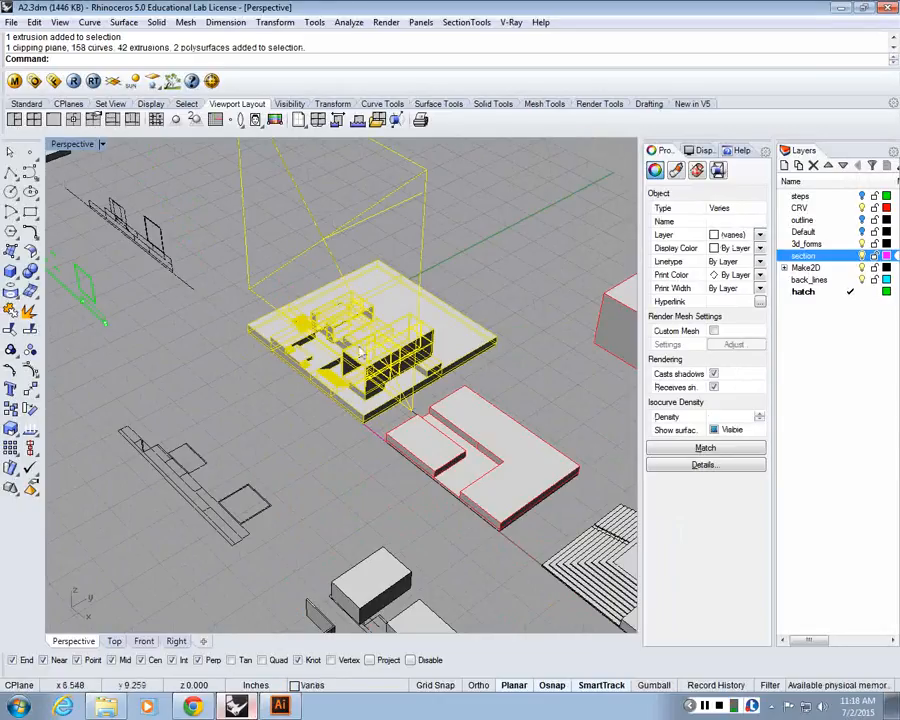
pyautogui.keyDown('ctrl'); pyautogui.click(305, 252); pyautogui.keyUp('ctrl')
pyautogui.scroll(-5, 305, 252)
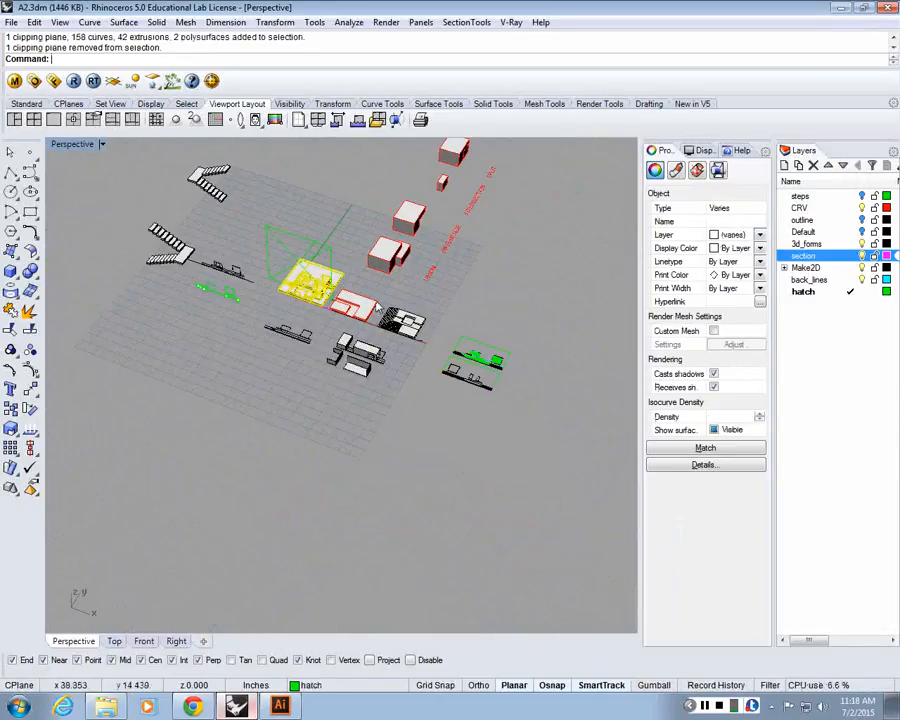
pyautogui.write('Copy')
pyautogui.press('Return')
pyautogui.click(257, 394)
pyautogui.scroll(-8, 315, 390)
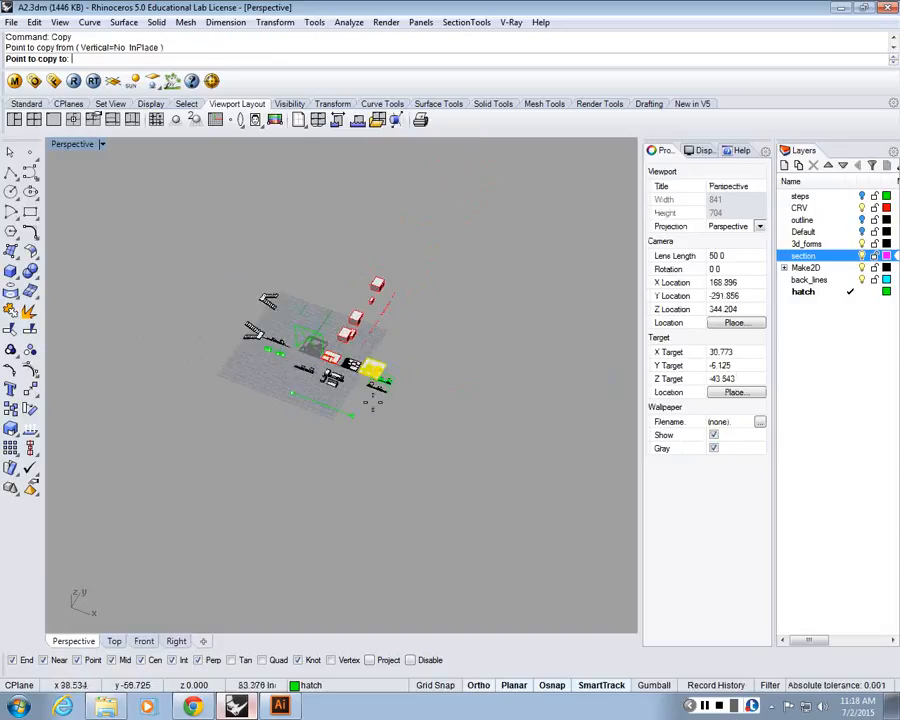
pyautogui.keyDown('shift'); pyautogui.click(431, 413); pyautogui.keyUp('shift')
pyautogui.press('Return')
# Step: In the Top view, draw a straight horizontal polyline along the section cut, from the copied model's left edge to well beyond its right edge
pyautogui.moveTo(426, 362); pyautogui.dragTo(330, 400, button='right')
pyautogui.scroll(5, 330, 430)
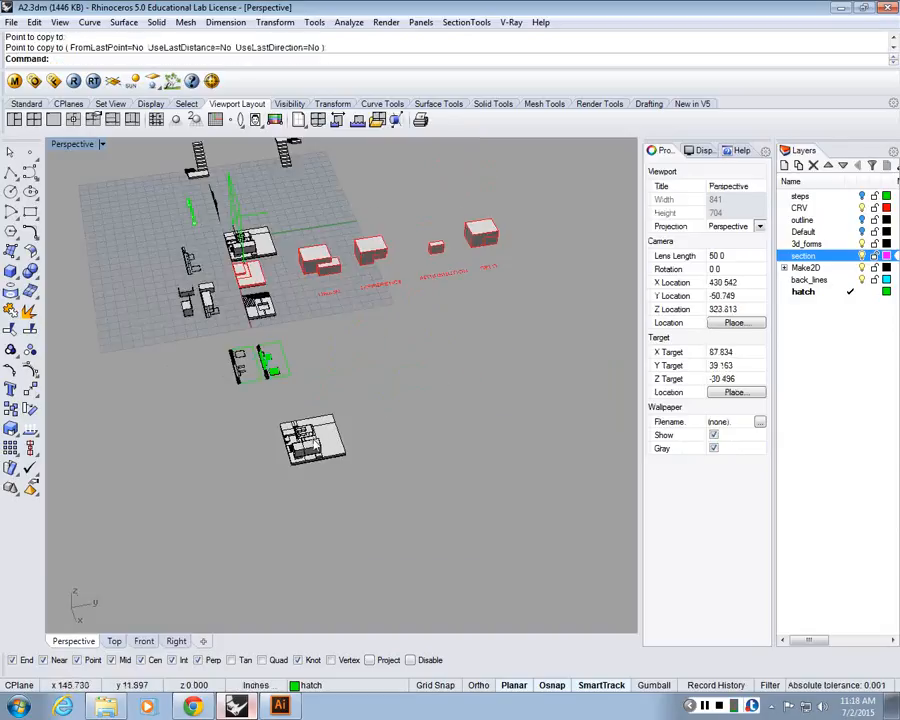
pyautogui.scroll(7, 311, 438)
pyautogui.keyDown('shift'); pyautogui.moveTo(216, 422); pyautogui.dragTo(273, 431, button='right'); pyautogui.keyUp('shift')
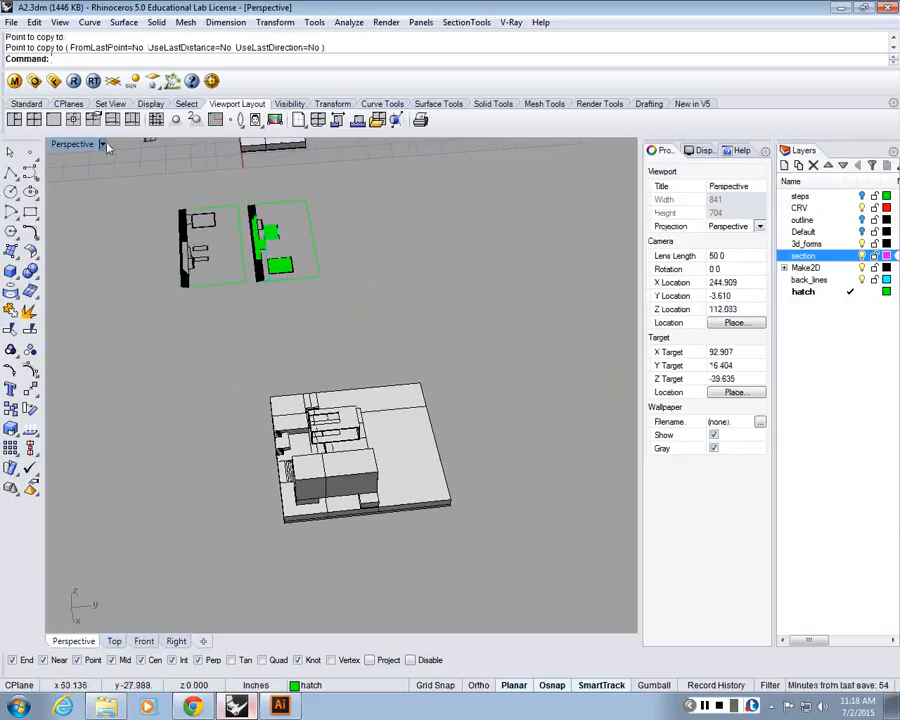
pyautogui.doubleClick(98, 145)
pyautogui.doubleClick(60, 147)
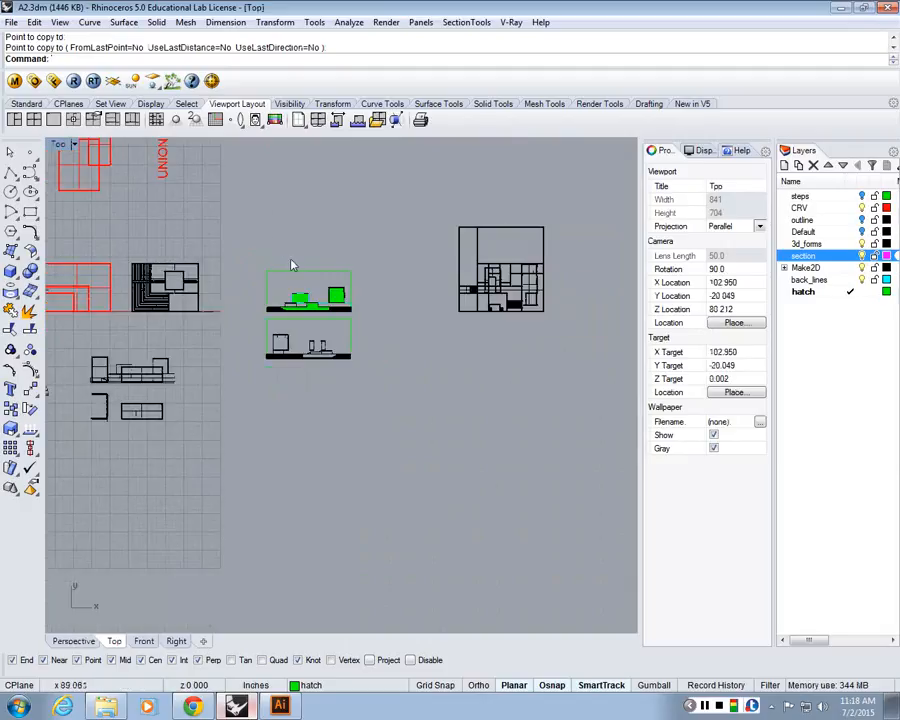
pyautogui.scroll(10, 476, 300)
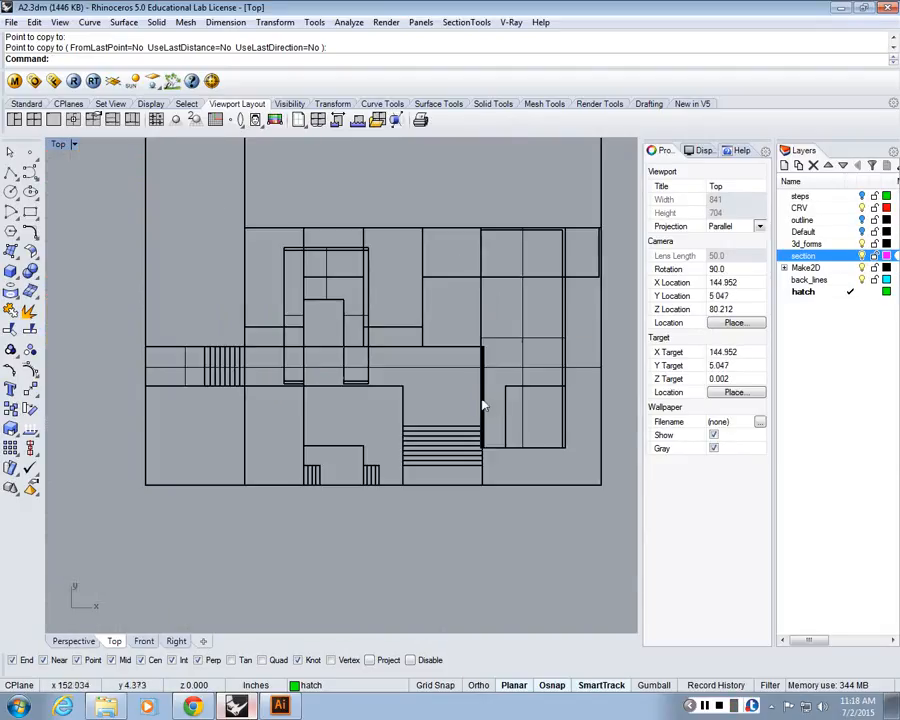
pyautogui.click(10, 172)
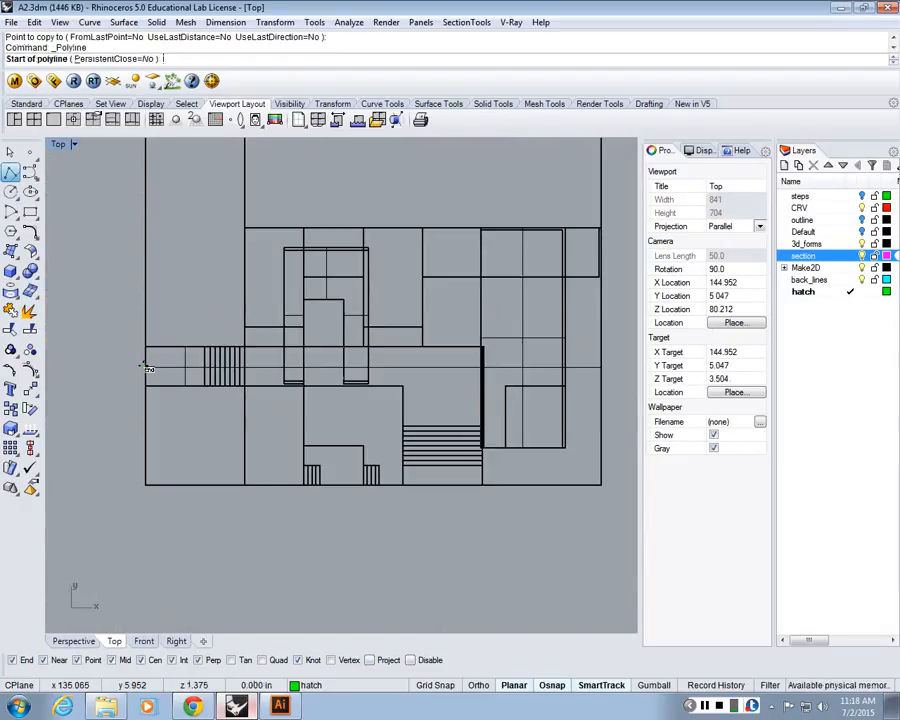
pyautogui.click(145, 362)
pyautogui.scroll(-4, 145, 362)
pyautogui.click(375, 370)
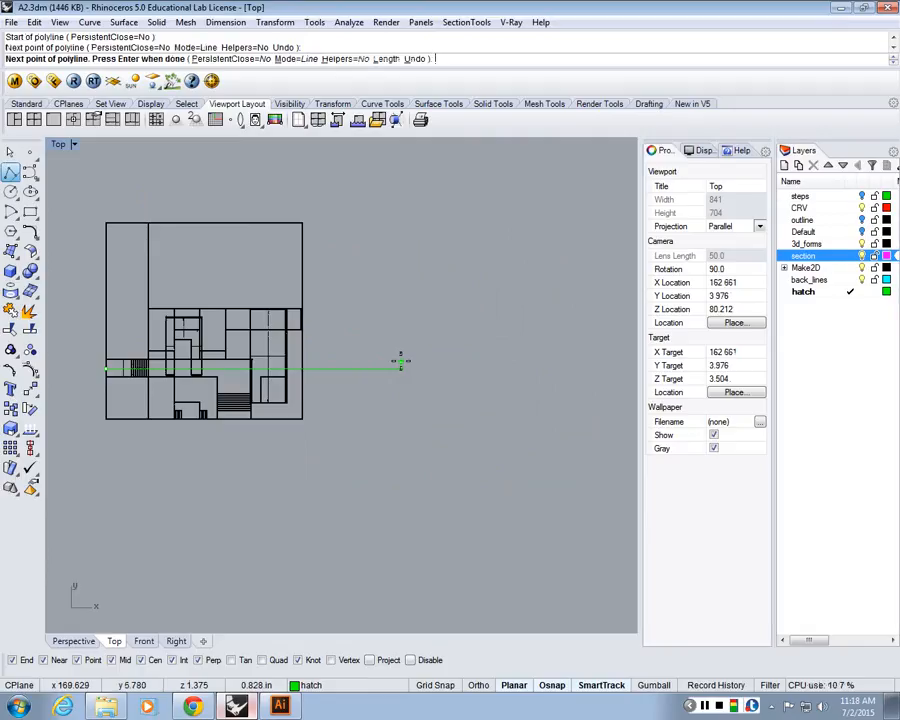
pyautogui.press('Return')
# Step: Move the cutting line horizontally so that it overhangs the copied model on both sides
pyautogui.click(396, 369)
pyautogui.write('m')
pyautogui.press('Return')
pyautogui.click(410, 445)
pyautogui.keyDown('shift'); pyautogui.click(371, 447); pyautogui.keyUp('shift')
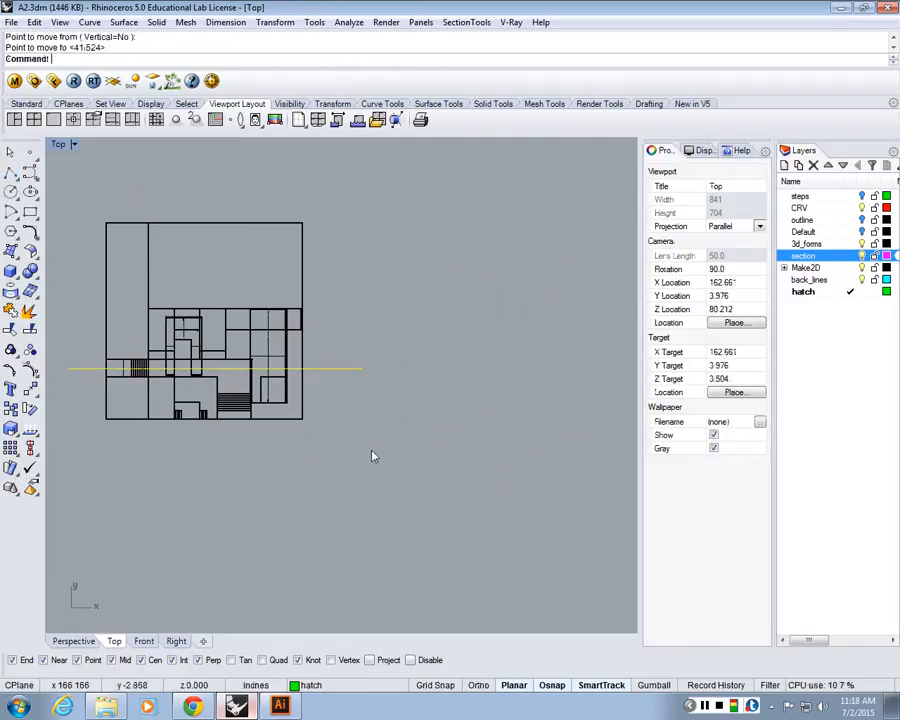
pyautogui.press('Escape')
# Step: Split all objects of the copied model with the horizontal cutting line
pyautogui.scroll(2, 372, 451)
pyautogui.moveTo(277, 352); pyautogui.dragTo(366, 394, button='right')
pyautogui.scroll(2, 369, 394)
pyautogui.moveTo(243, 402); pyautogui.dragTo(340, 461, button='right')
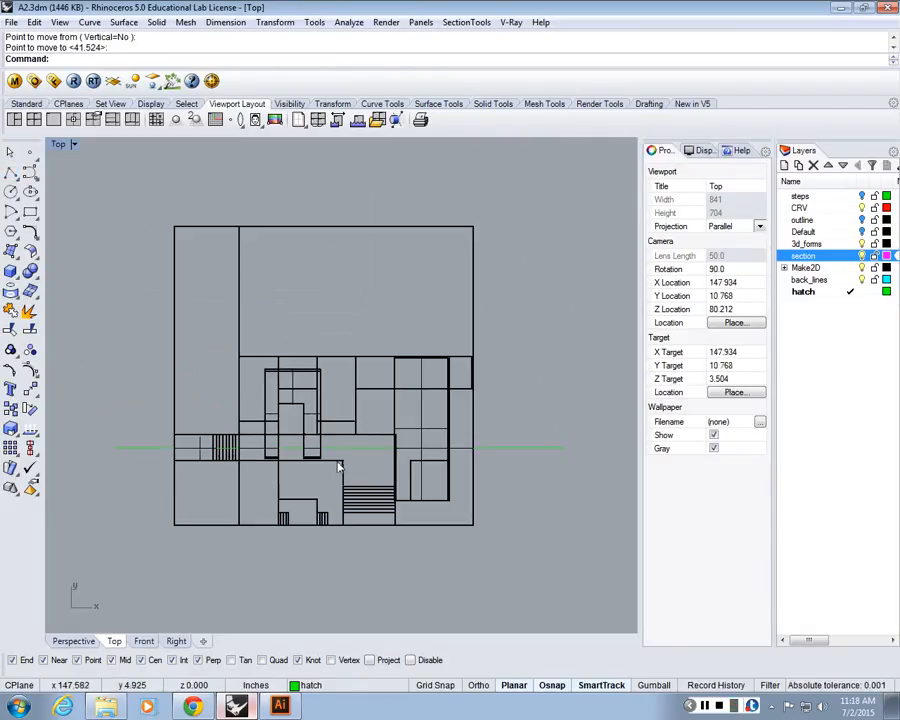
pyautogui.write('S')
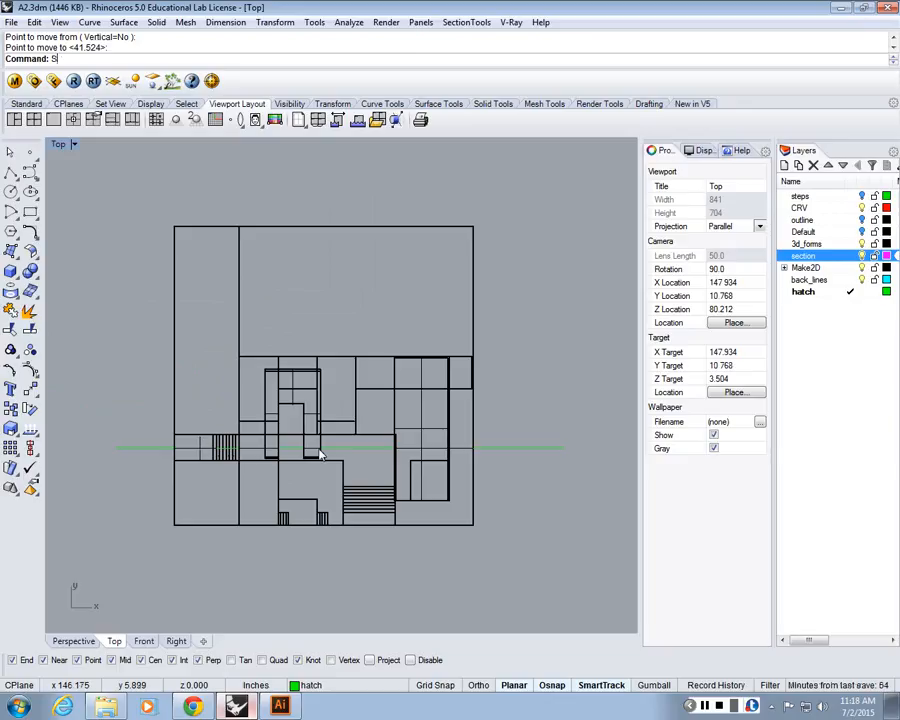
pyautogui.write('pl')
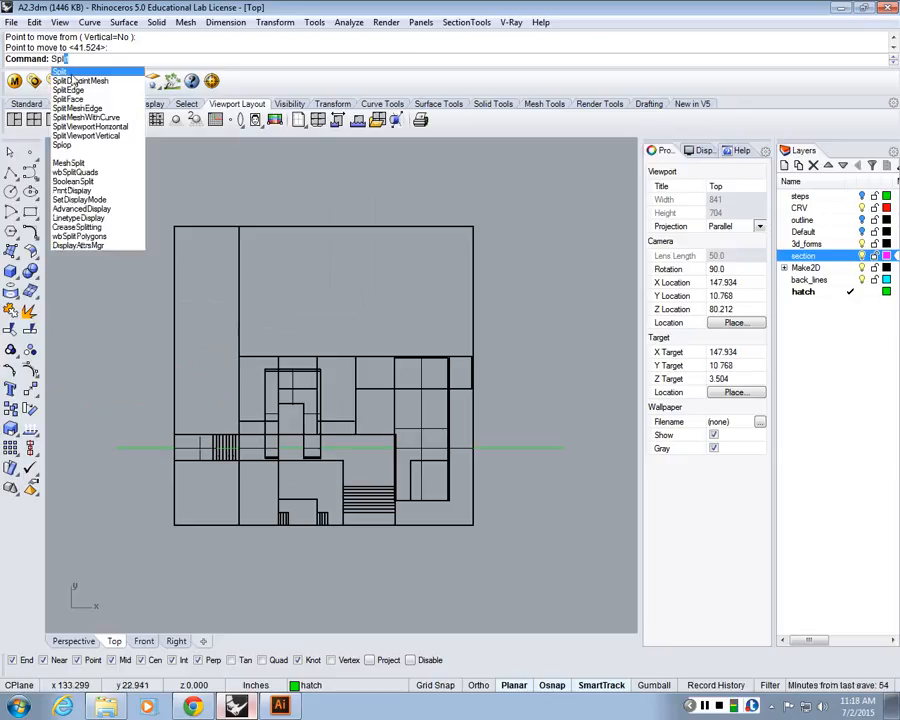
pyautogui.press('Return')
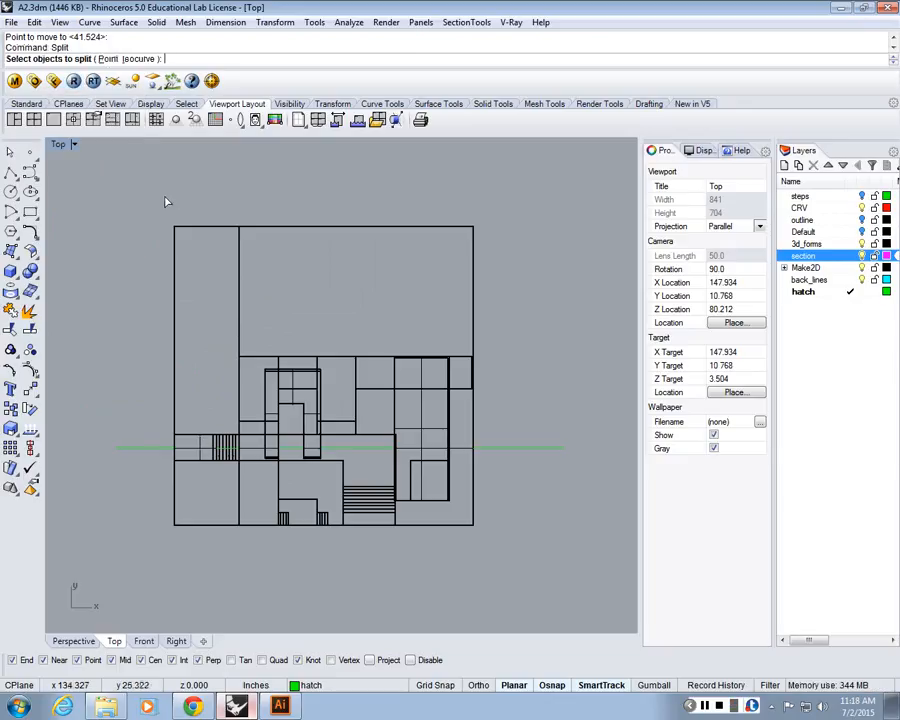
pyautogui.moveTo(165, 196); pyautogui.dragTo(492, 560)
pyautogui.press('Return')
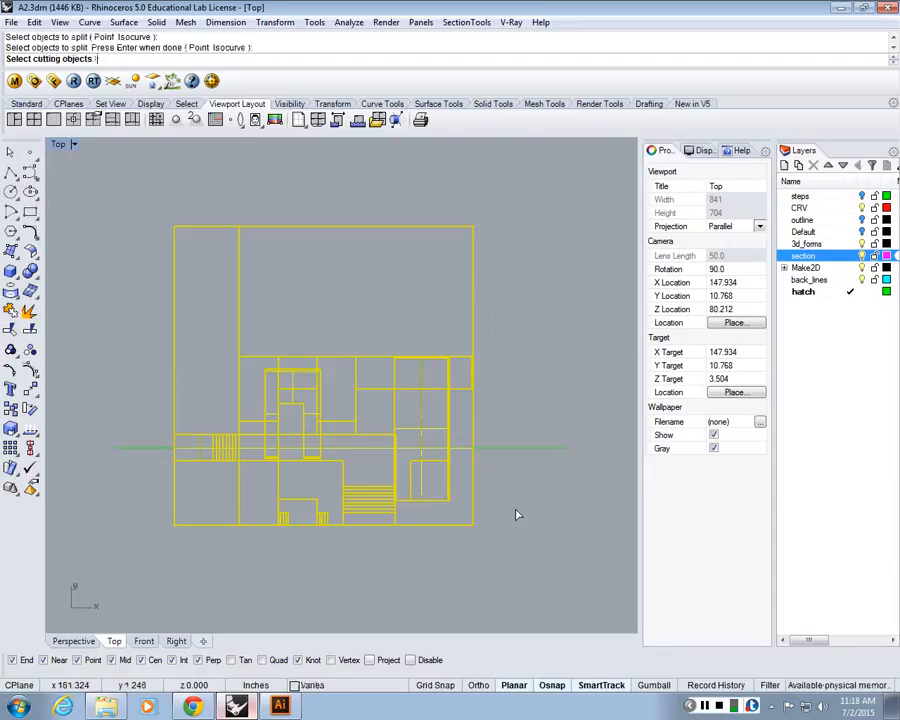
pyautogui.click(524, 448)
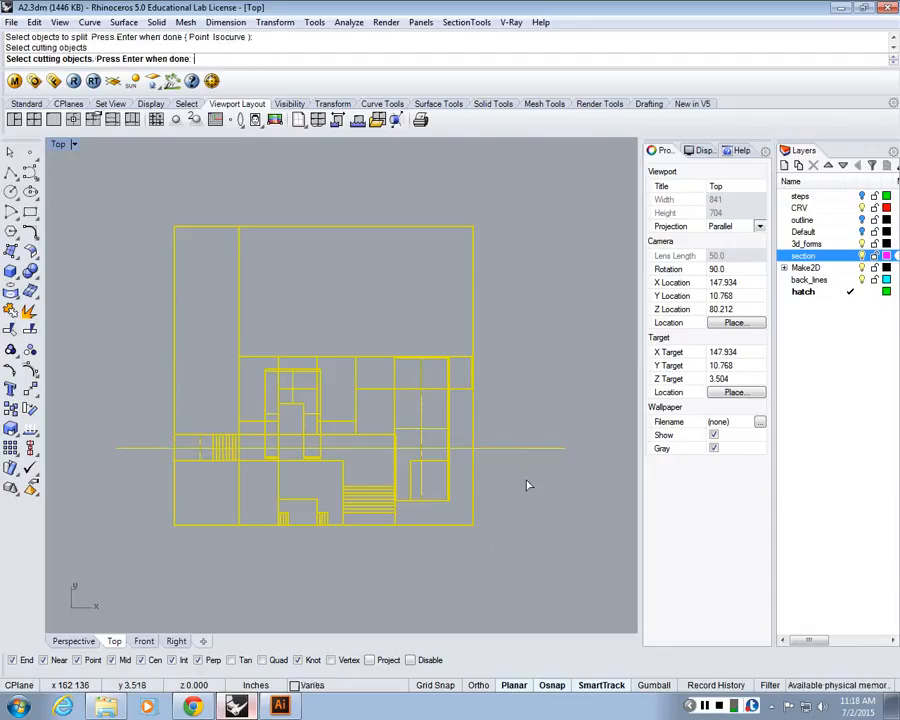
pyautogui.press('Return')
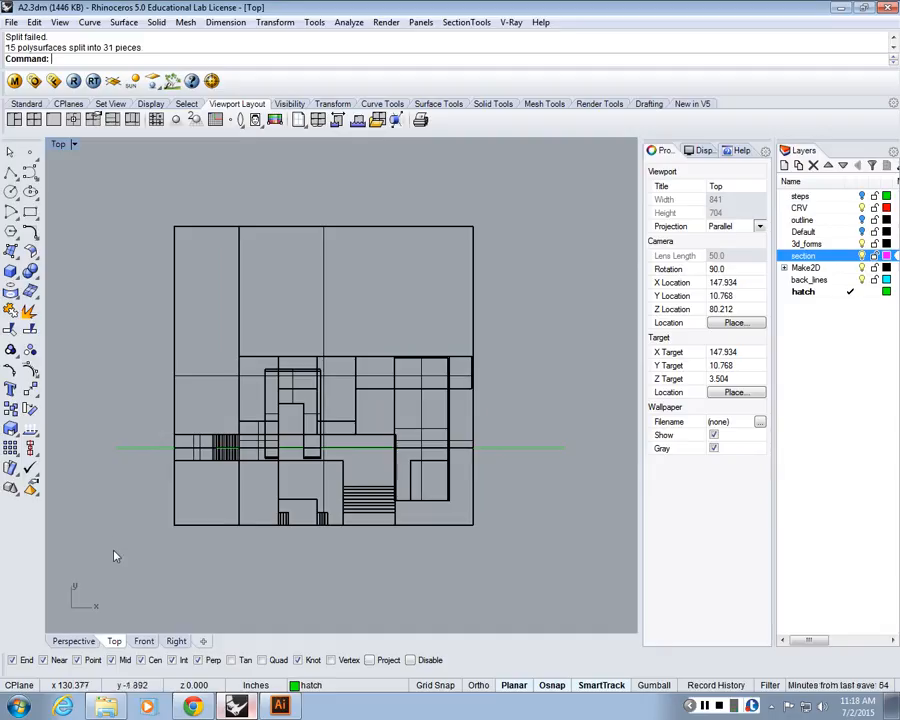
# Step: Delete all split pieces in front of the cutting line, along with the leftover curves that extend across it
pyautogui.moveTo(122, 528); pyautogui.dragTo(510, 574)
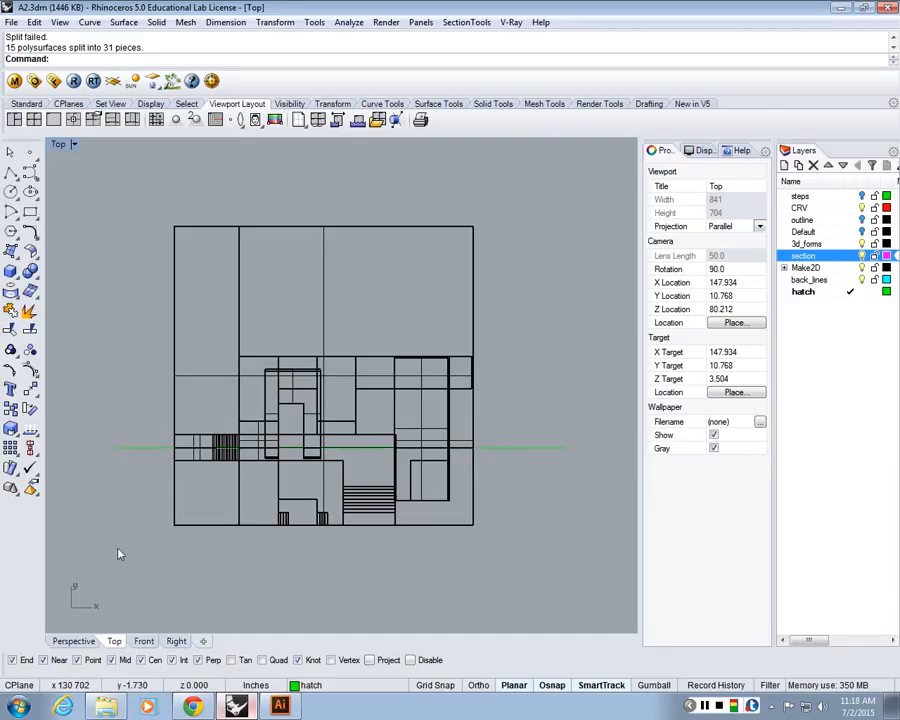
pyautogui.moveTo(118, 548); pyautogui.dragTo(125, 461)
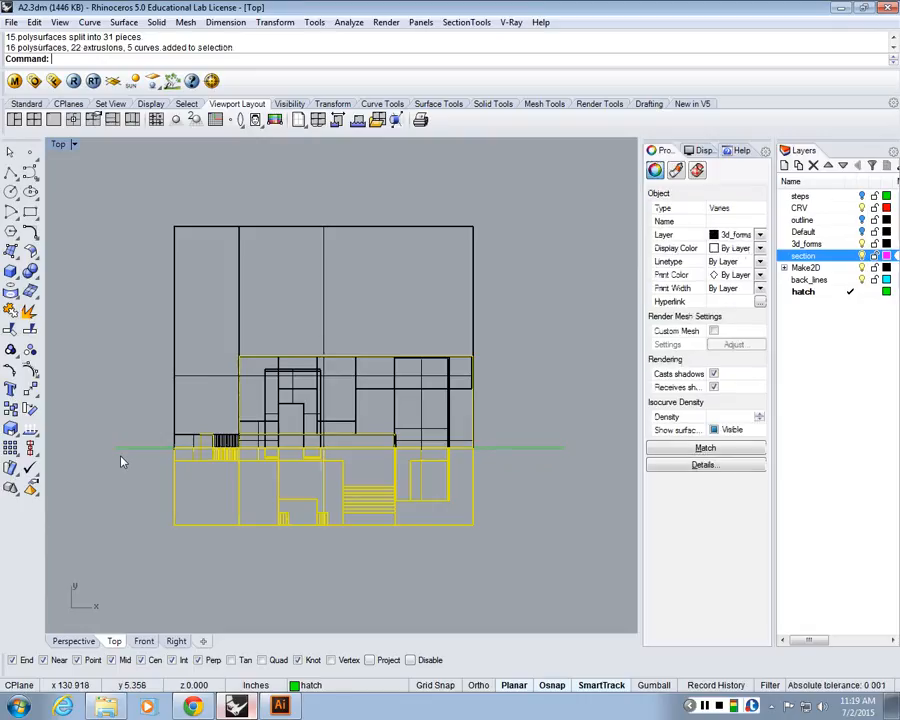
pyautogui.moveTo(121, 593); pyautogui.dragTo(583, 450)
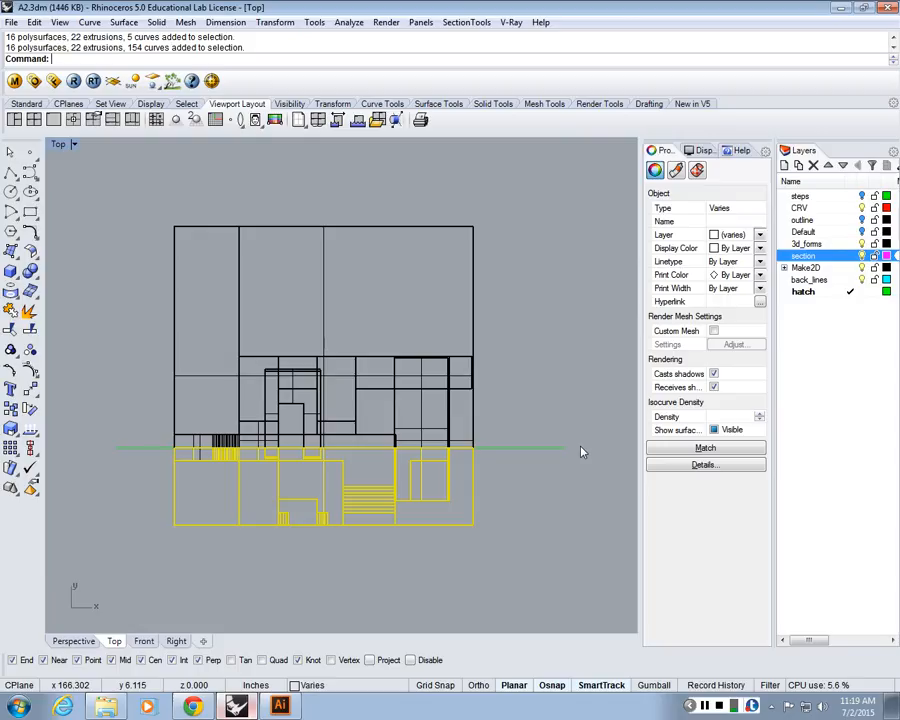
pyautogui.press('Delete')
pyautogui.moveTo(560, 498); pyautogui.dragTo(223, 479)
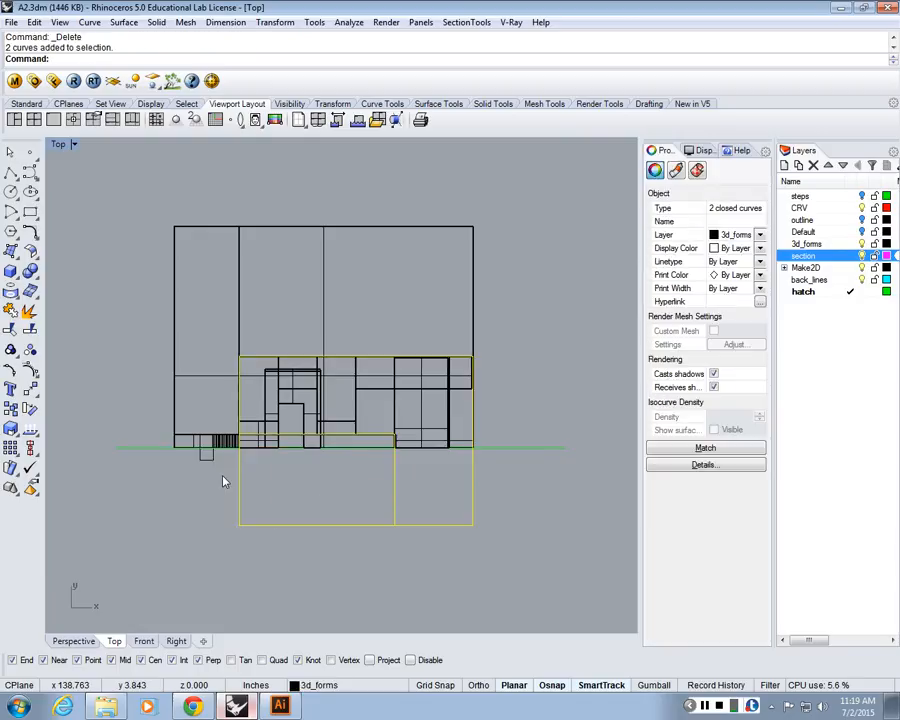
pyautogui.press('Delete')
pyautogui.moveTo(435, 514); pyautogui.dragTo(179, 457)
pyautogui.press('Delete')
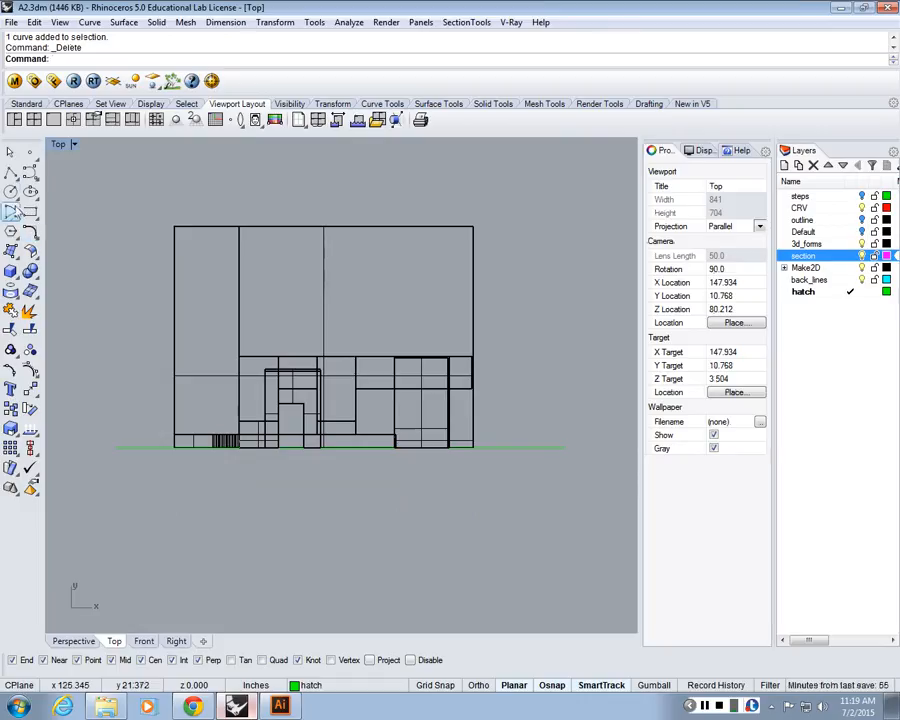
# Step: In the maximized Front view, delete the green cutting line that runs across the cut model copy
pyautogui.doubleClick(58, 144)
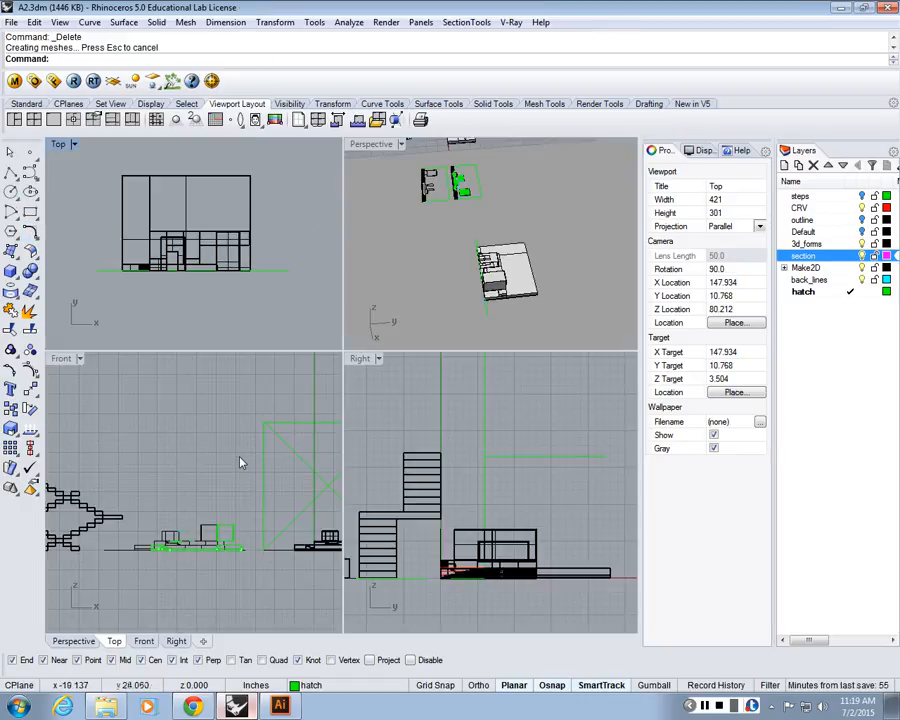
pyautogui.moveTo(462, 312); pyautogui.dragTo(542, 259, button='right')
pyautogui.scroll(10, 542, 259)
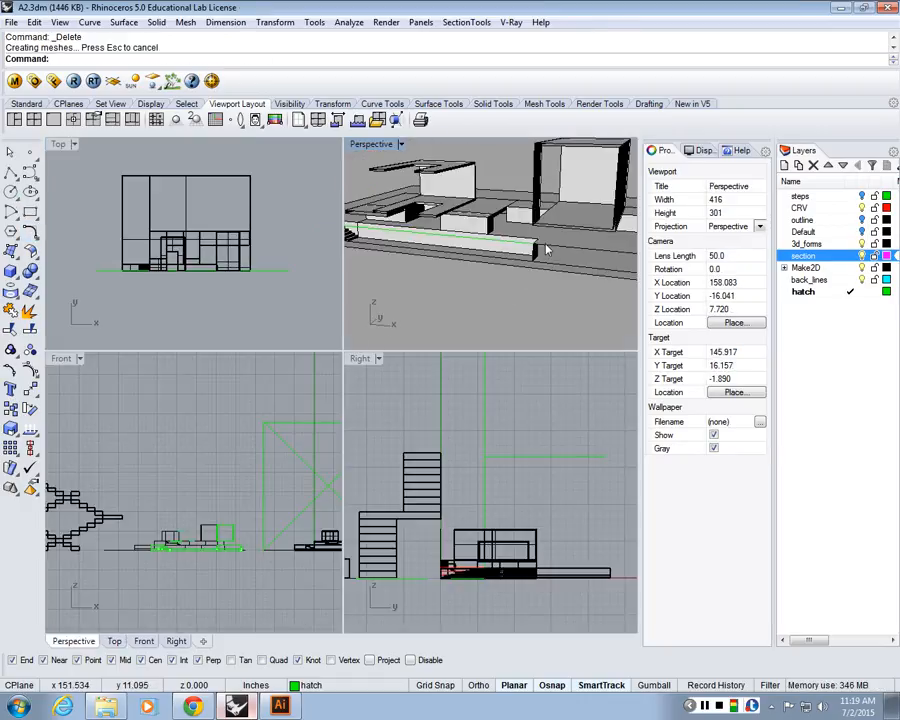
pyautogui.scroll(-7, 543, 241)
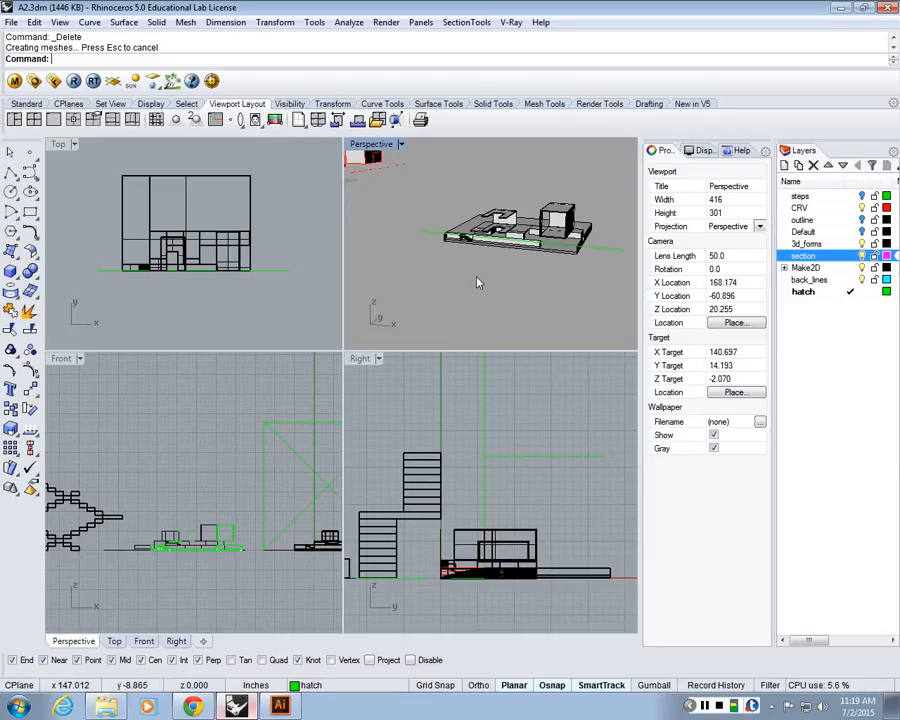
pyautogui.scroll(4, 563, 268)
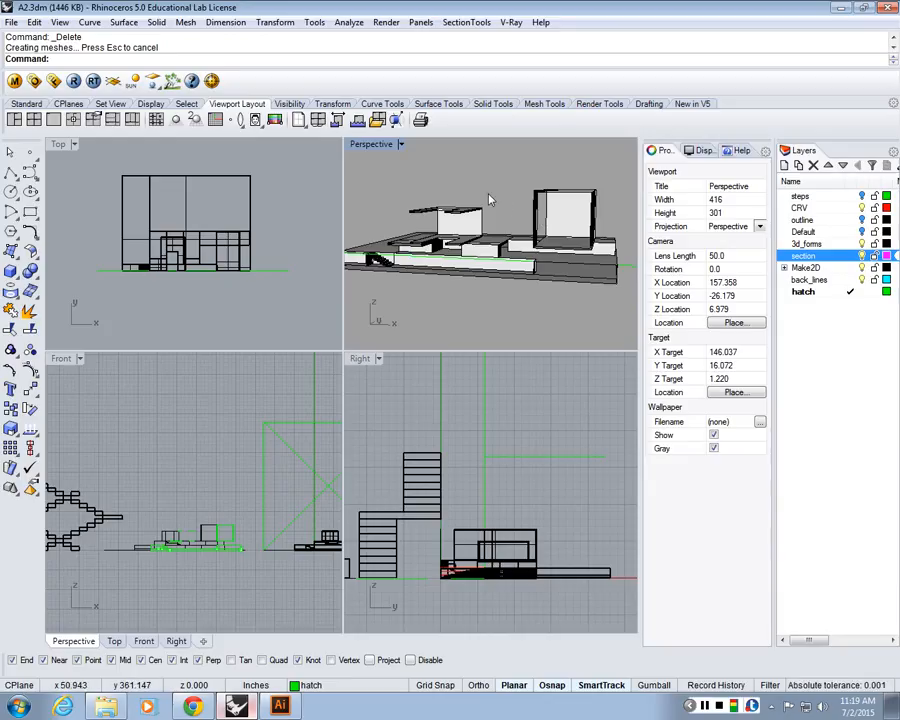
pyautogui.scroll(-3, 165, 405)
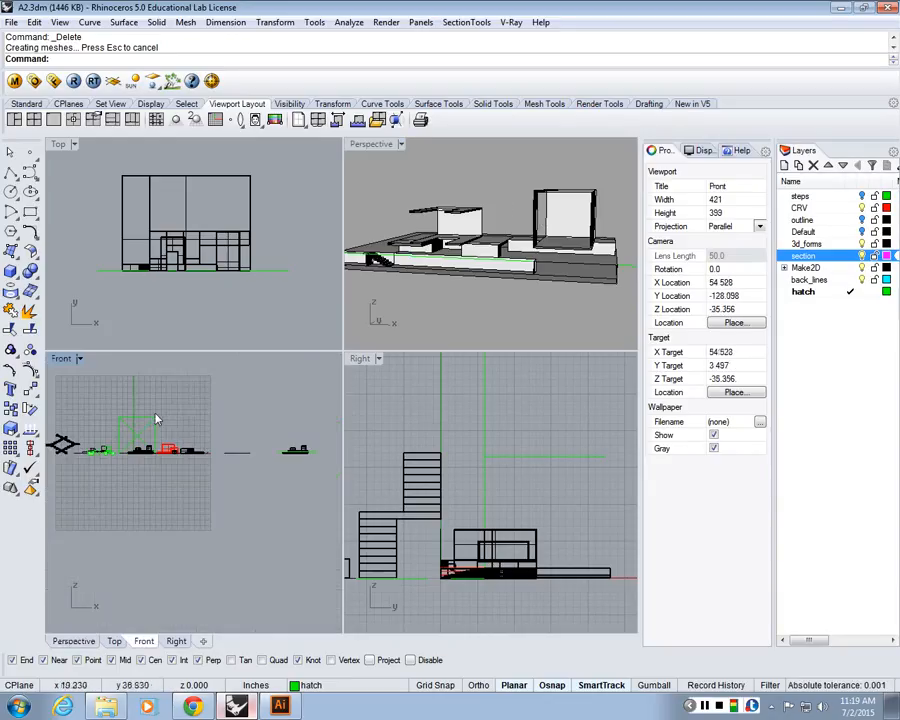
pyautogui.doubleClick(62, 358)
pyautogui.moveTo(535, 280); pyautogui.dragTo(422, 325, button='right')
pyautogui.scroll(6, 420, 325)
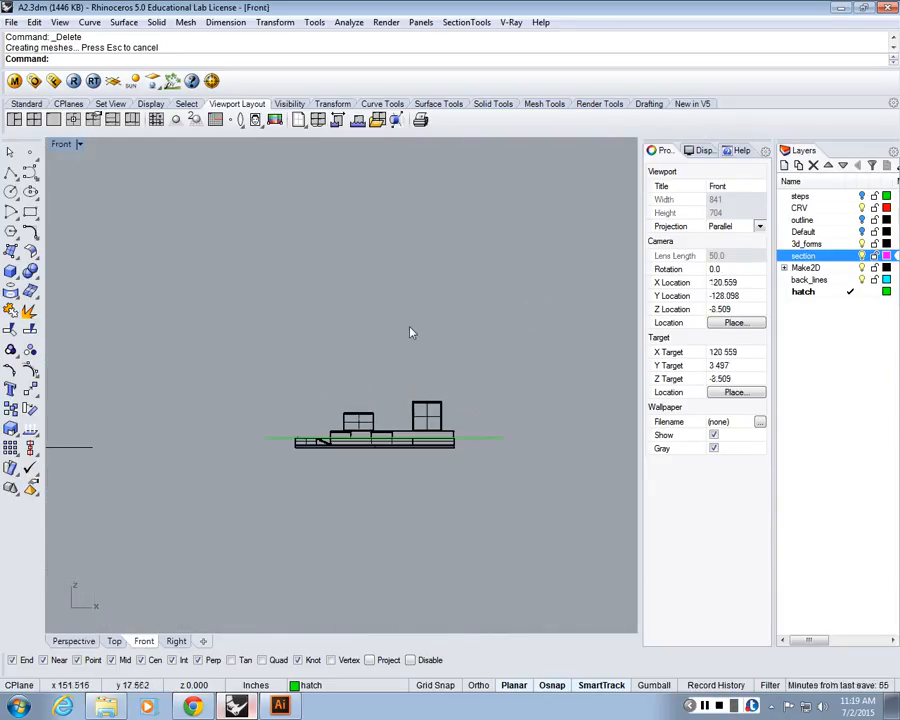
pyautogui.scroll(4, 424, 427)
pyautogui.click(554, 445)
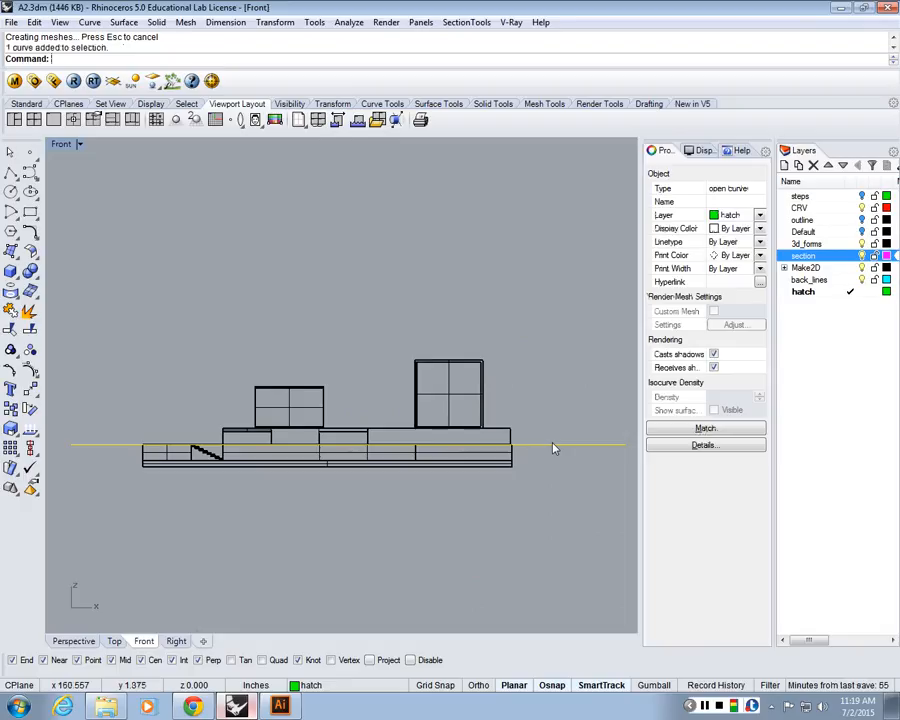
pyautogui.press('Delete')
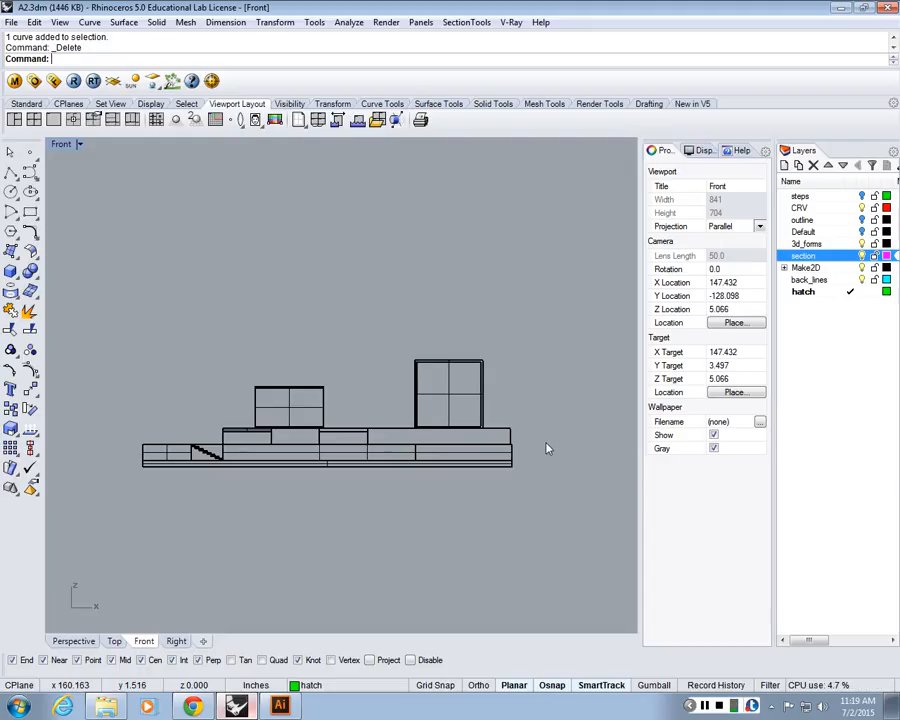
# Step: Set the Front view's display mode to Rendered and frame the whole cut model in it
pyautogui.scroll(2, 341, 402)
pyautogui.click(62, 146)
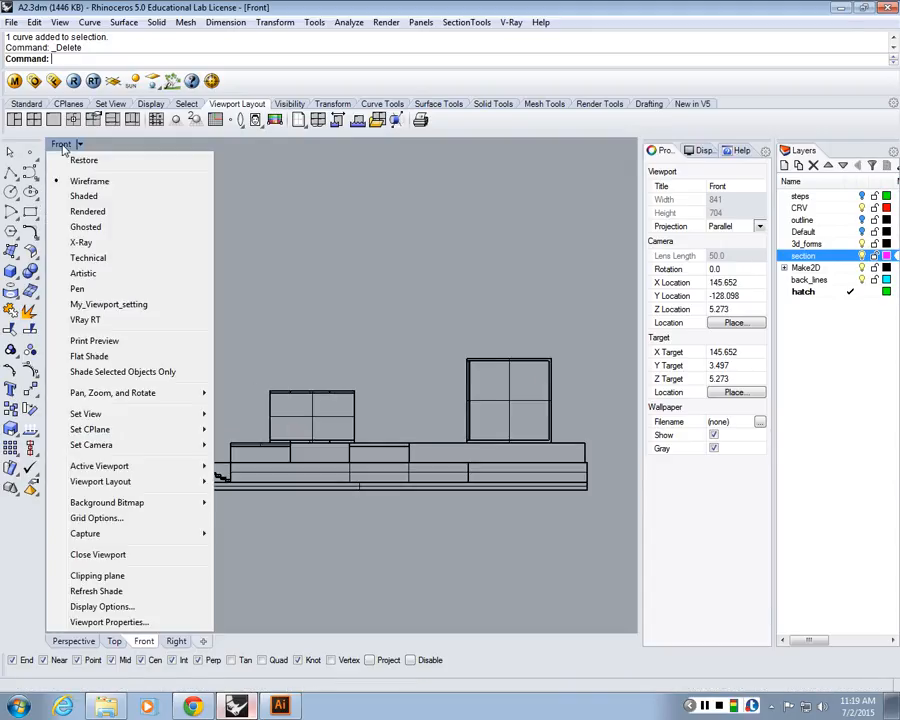
pyautogui.click(88, 212)
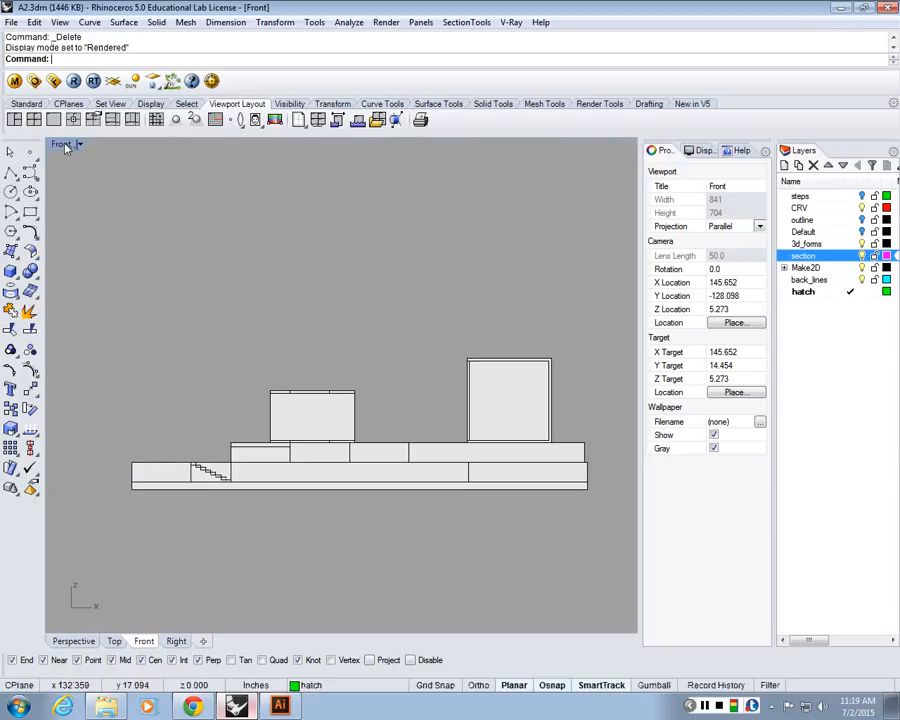
pyautogui.scroll(3, 220, 230)
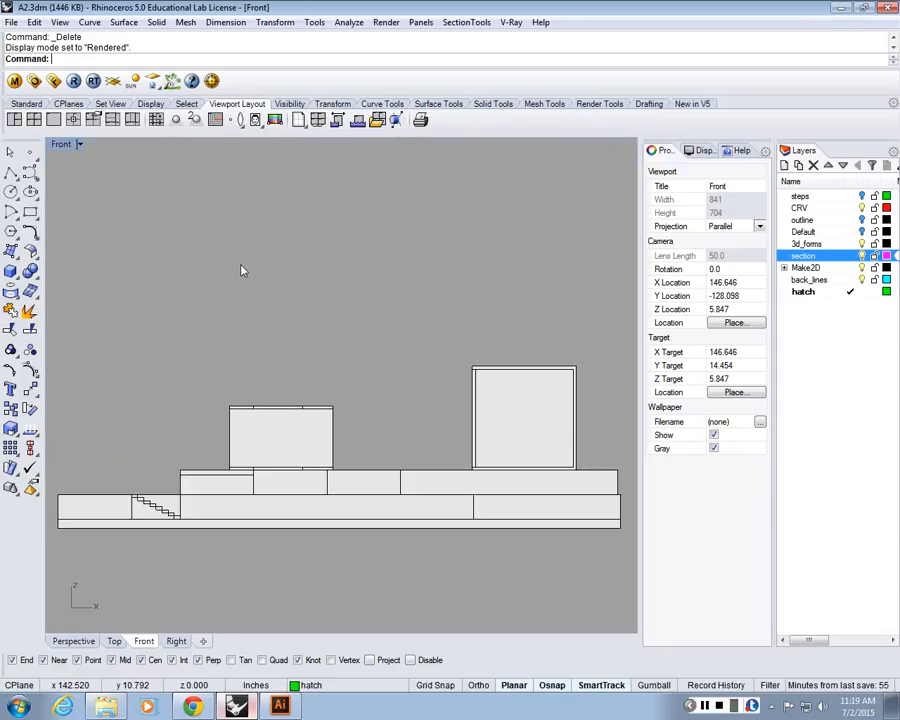
pyautogui.scroll(-1, 282, 296)
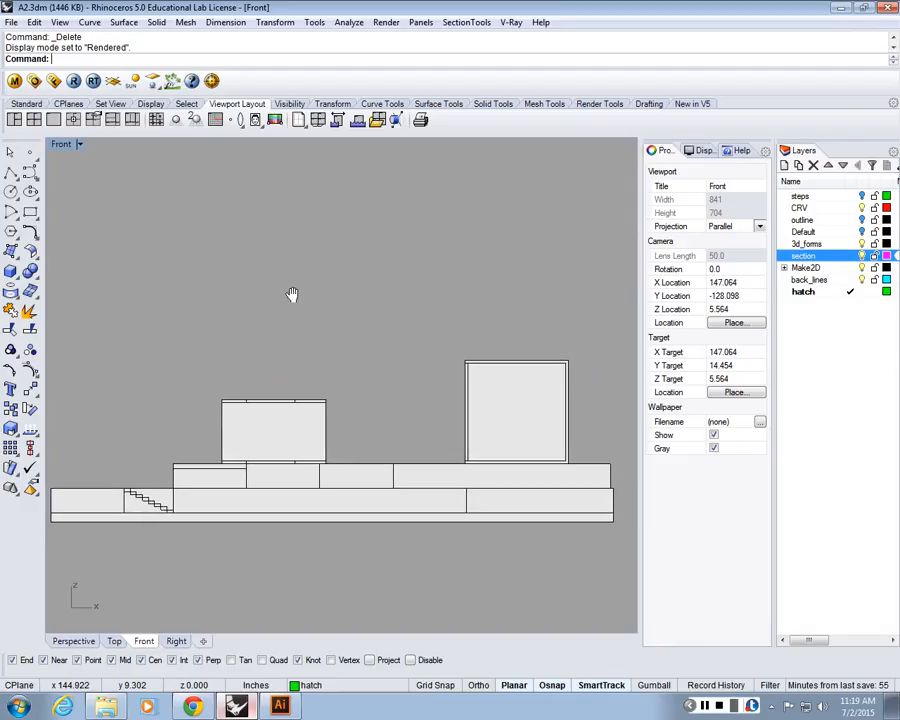
pyautogui.moveTo(292, 294); pyautogui.dragTo(306, 298, button='right')
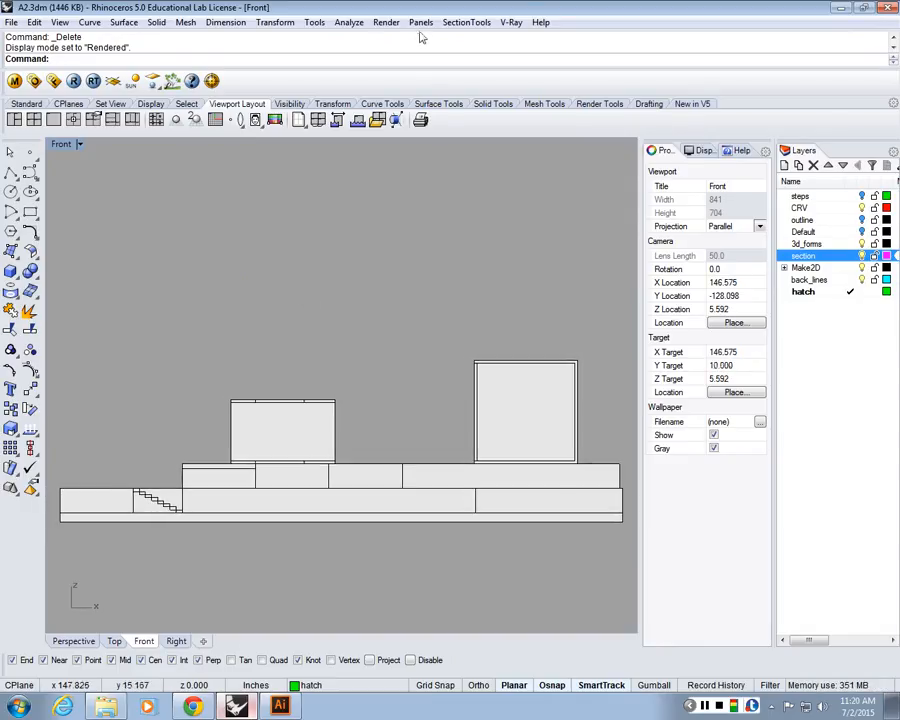
# Step: Switch the current renderer from V-Ray to Rhino Render
pyautogui.click(387, 23)
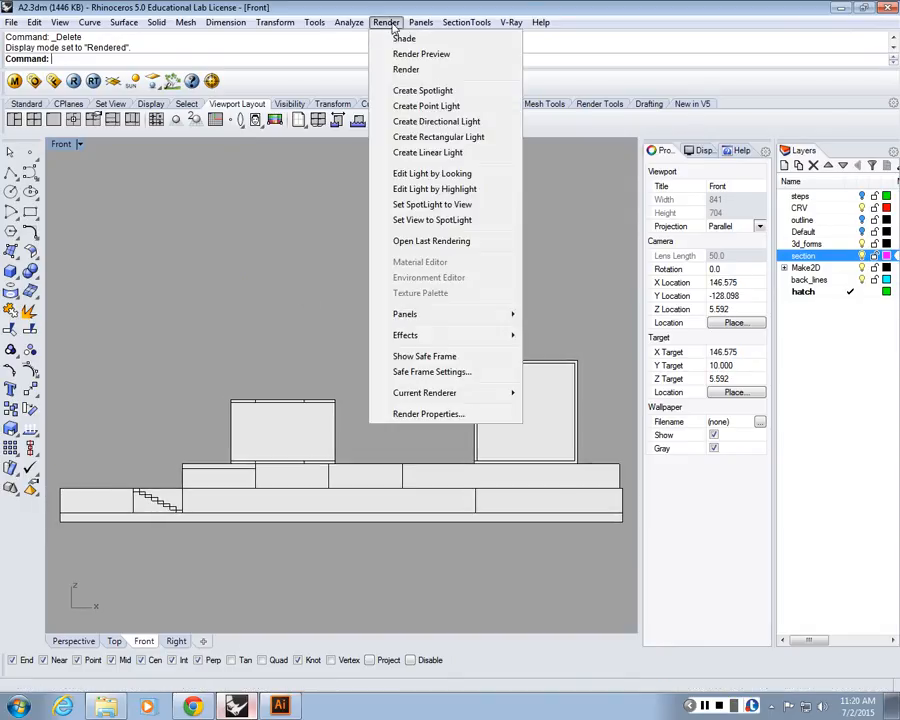
pyautogui.moveTo(459, 405)
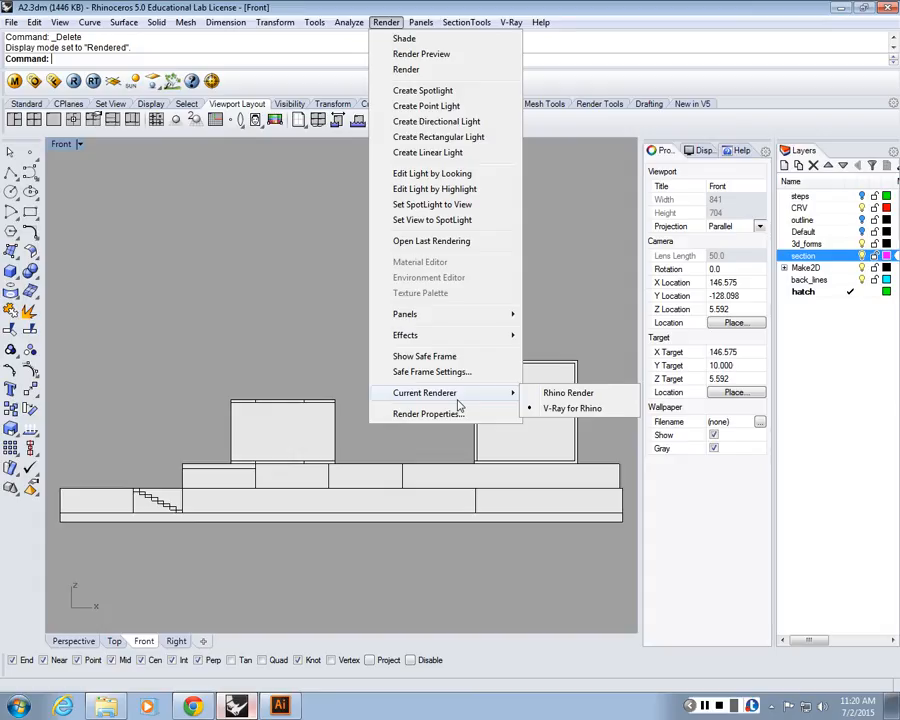
pyautogui.click(570, 397)
pyautogui.moveTo(290, 410); pyautogui.dragTo(285, 411, button='right')
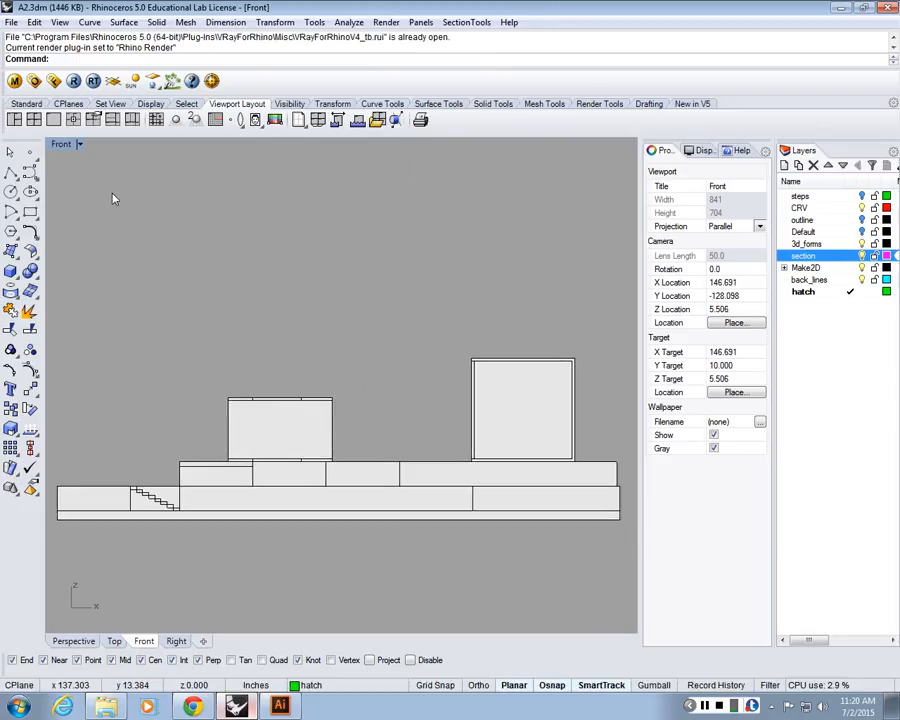
# Step: Run a test render of the Front view to check the section's shadows, and close the render window
pyautogui.click(598, 105)
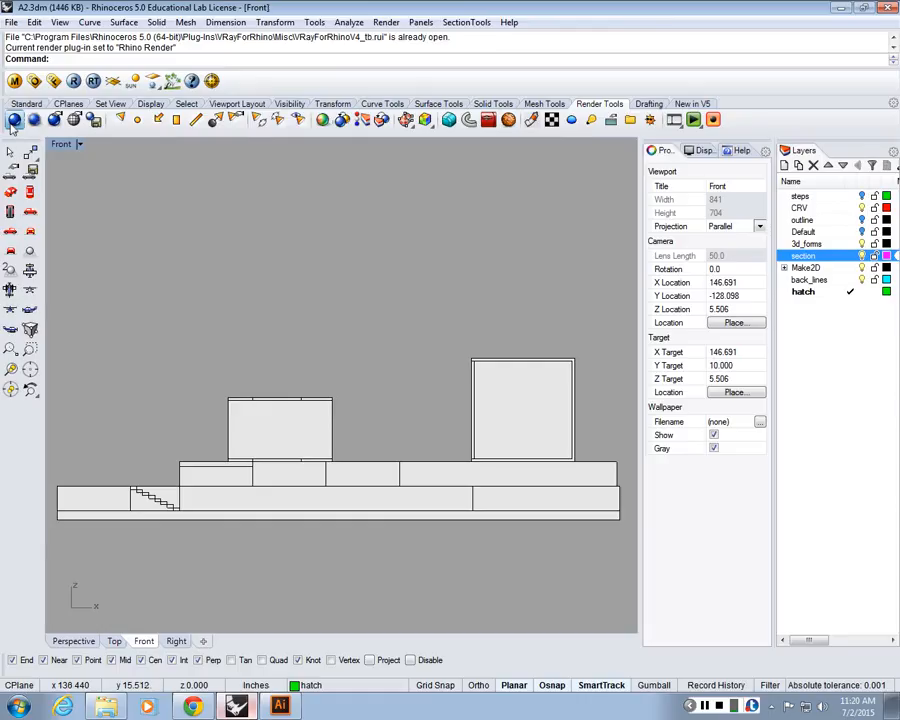
pyautogui.click(13, 120)
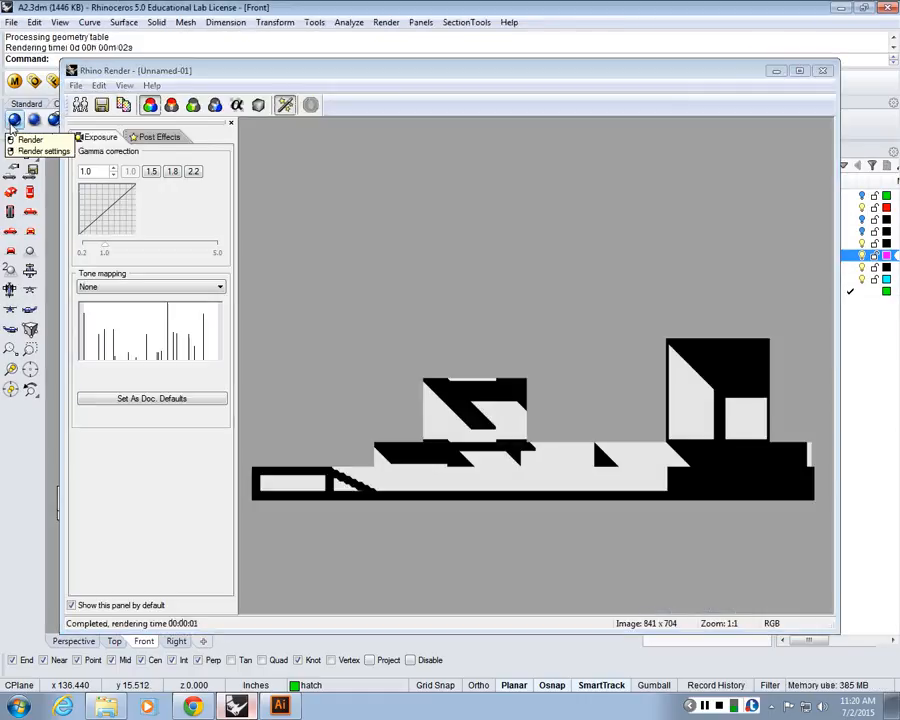
pyautogui.click(822, 70)
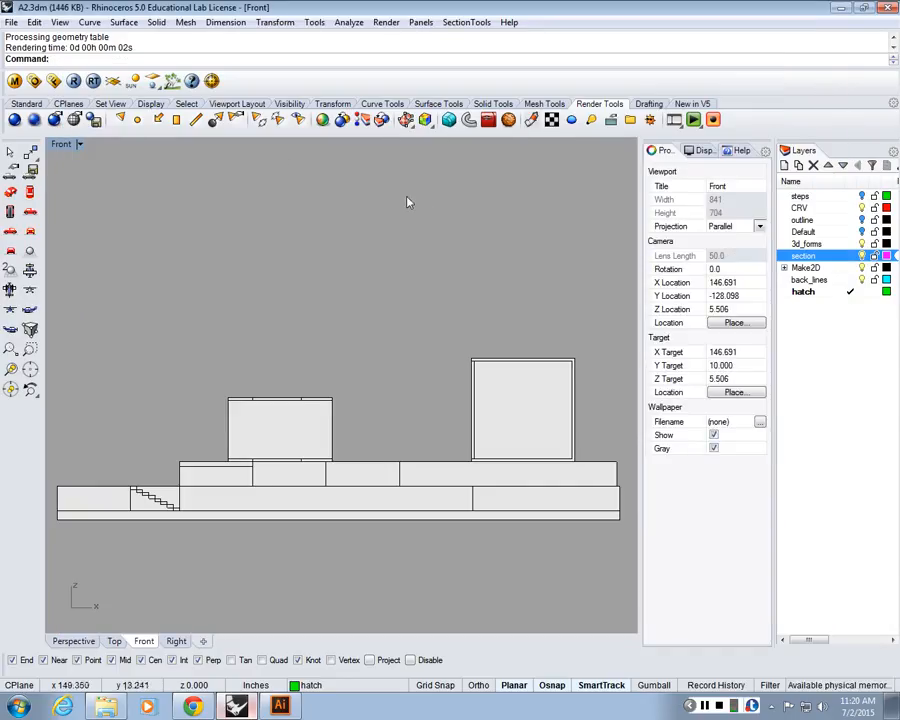
# Step: Check that Rhino Render is chosen as the current renderer
pyautogui.click(386, 22)
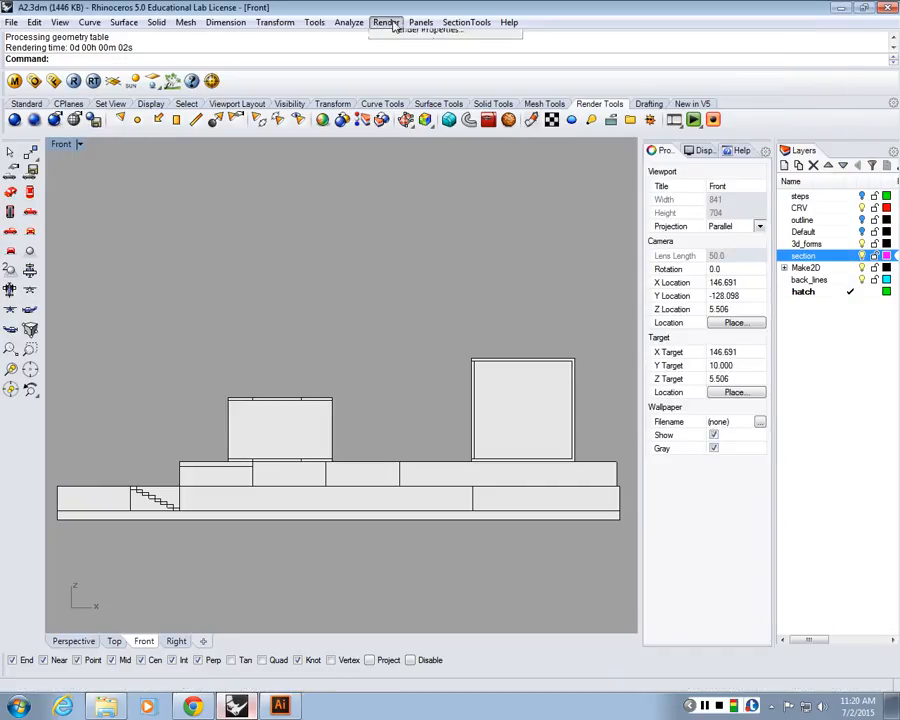
pyautogui.moveTo(520, 395)
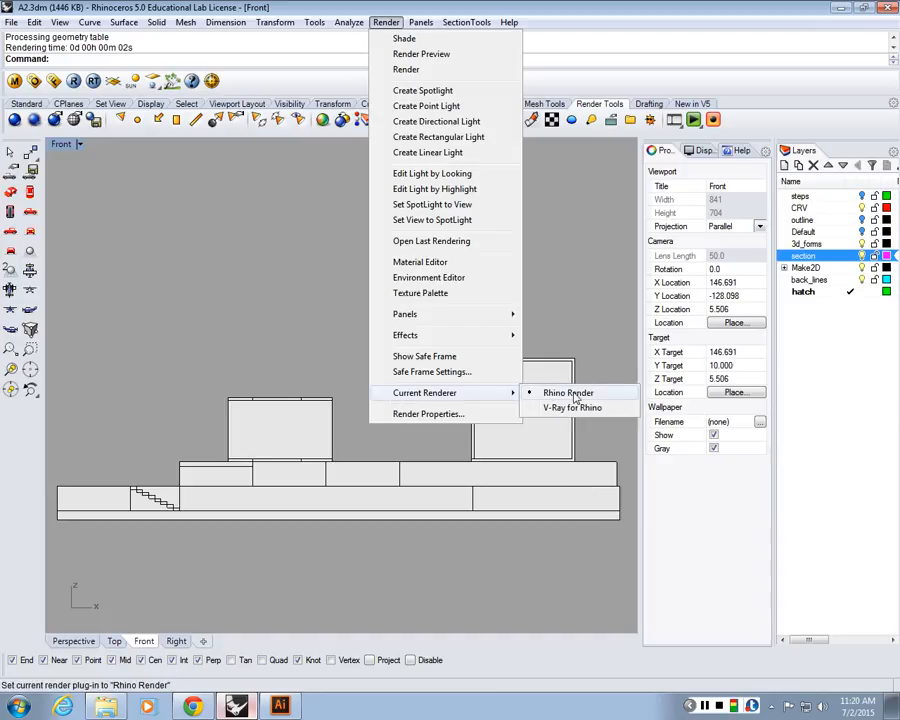
pyautogui.click(569, 393)
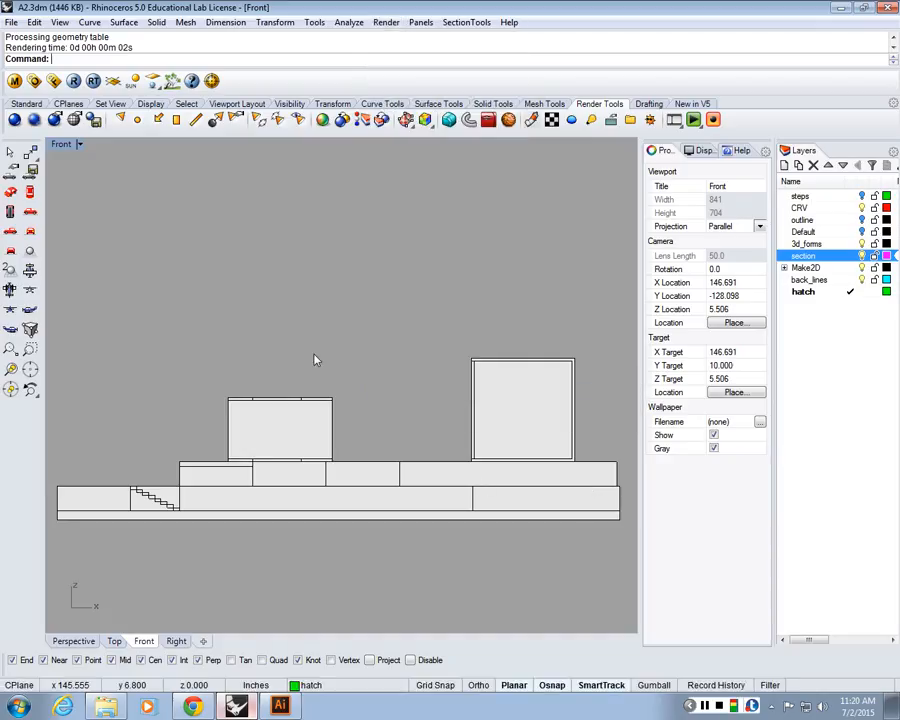
# Step: Set the render output resolution to 3200 x 2400 pixels at 150 DPI in the Rhino Render settings
pyautogui.click(55, 119)
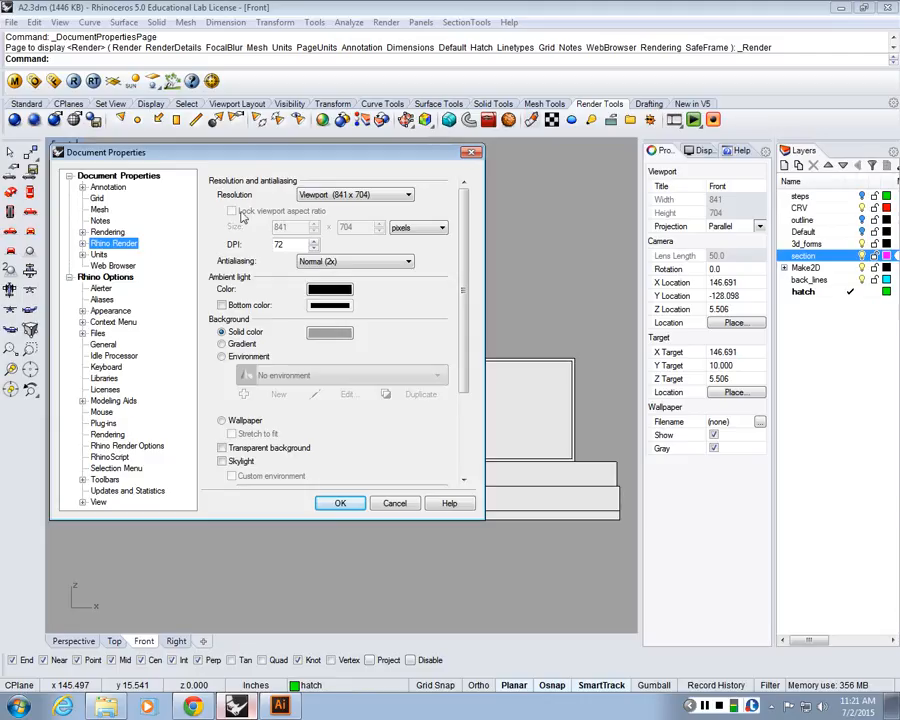
pyautogui.click(355, 194)
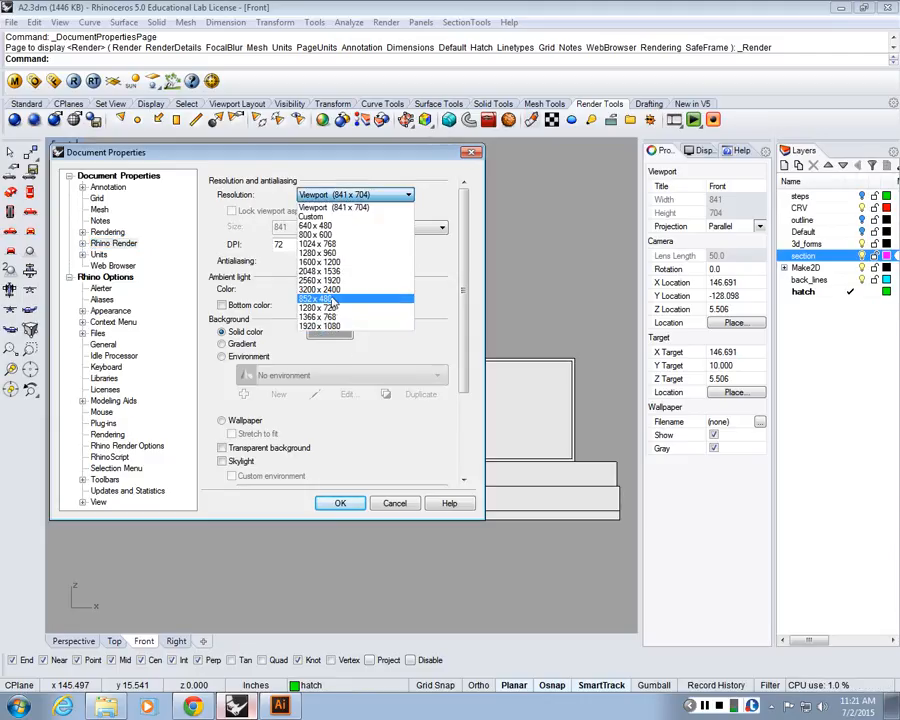
pyautogui.click(316, 290)
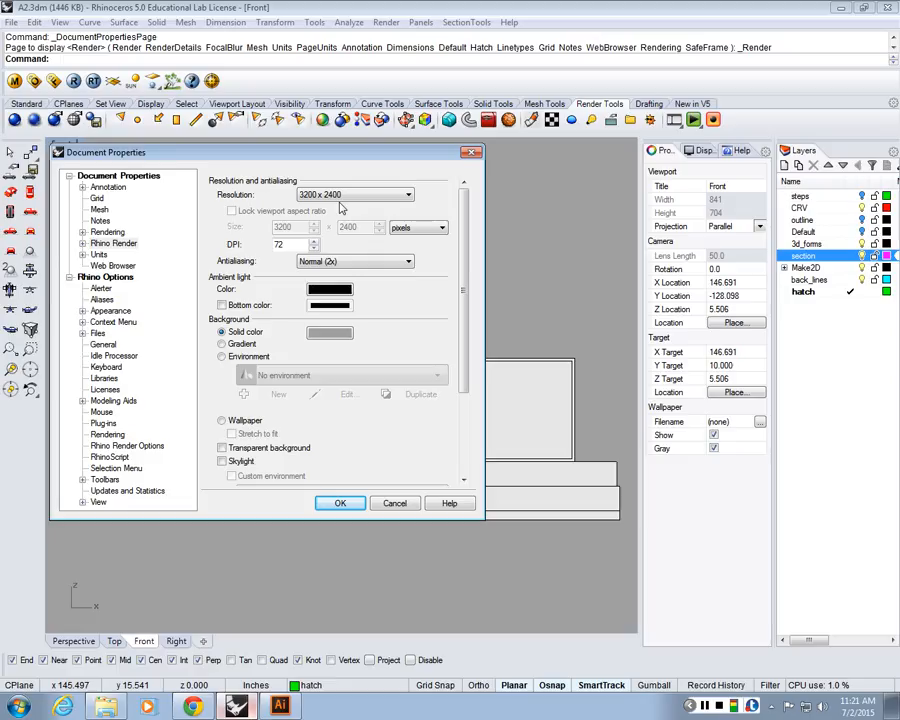
pyautogui.doubleClick(285, 244)
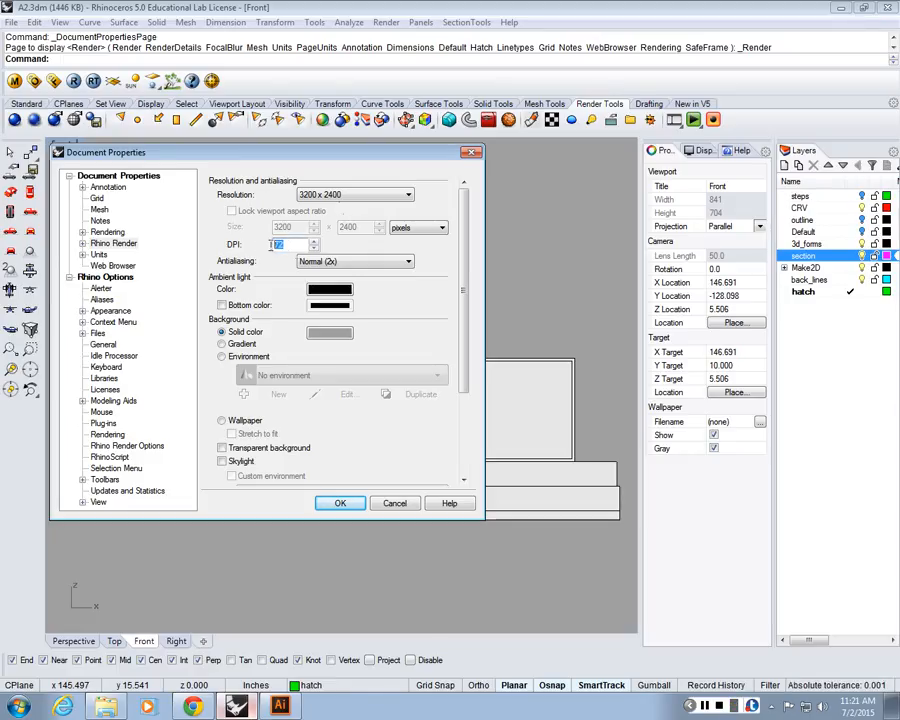
pyautogui.write('150')
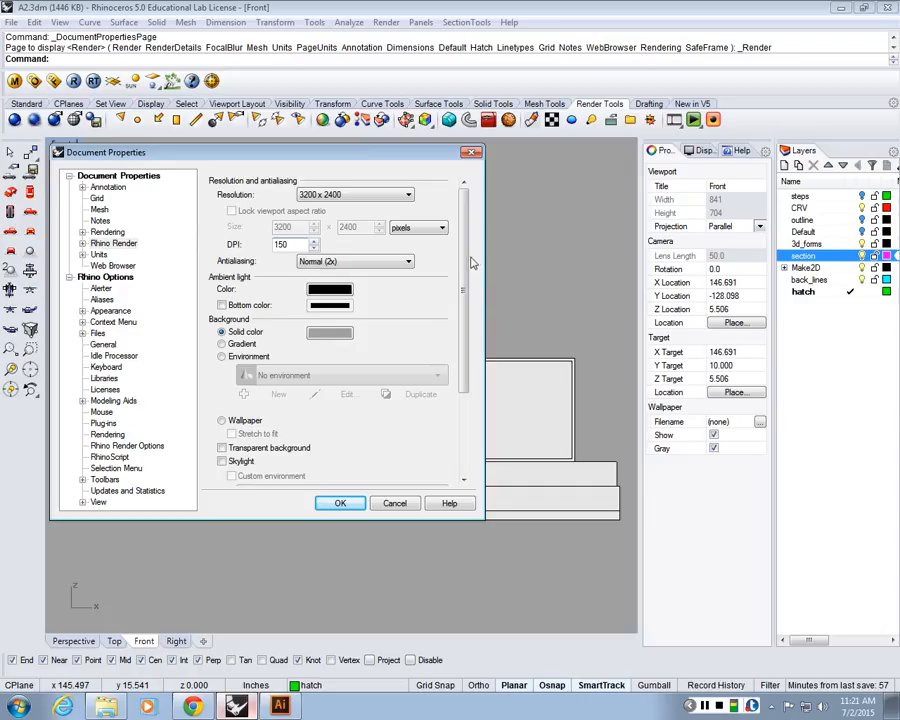
pyautogui.moveTo(464, 248); pyautogui.dragTo(463, 275)
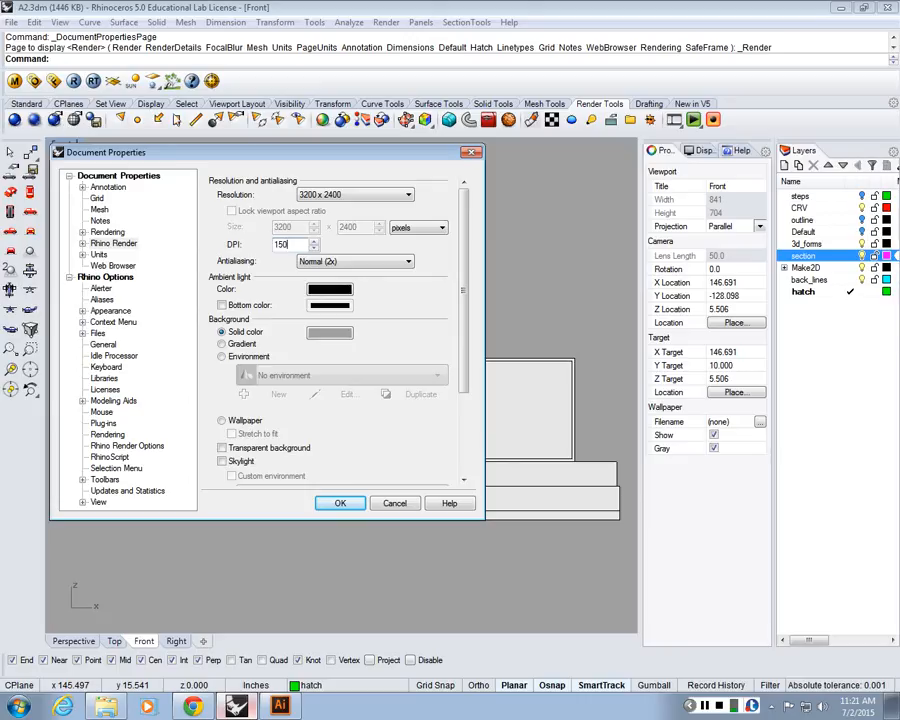
pyautogui.click(341, 504)
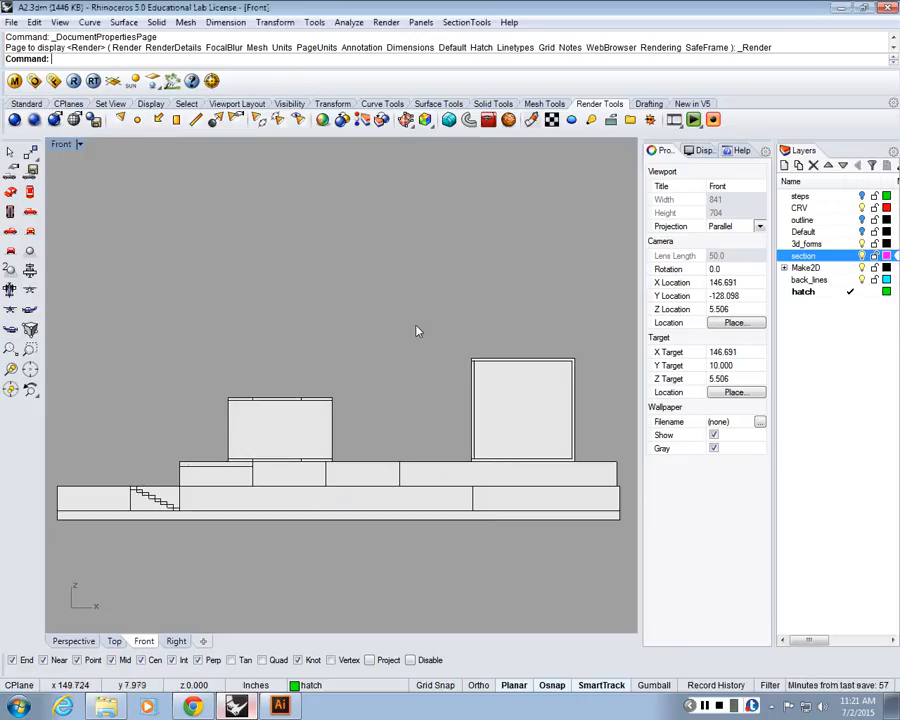
# Step: Enable a transparent background in the document's Rhino Render settings
pyautogui.click(55, 119)
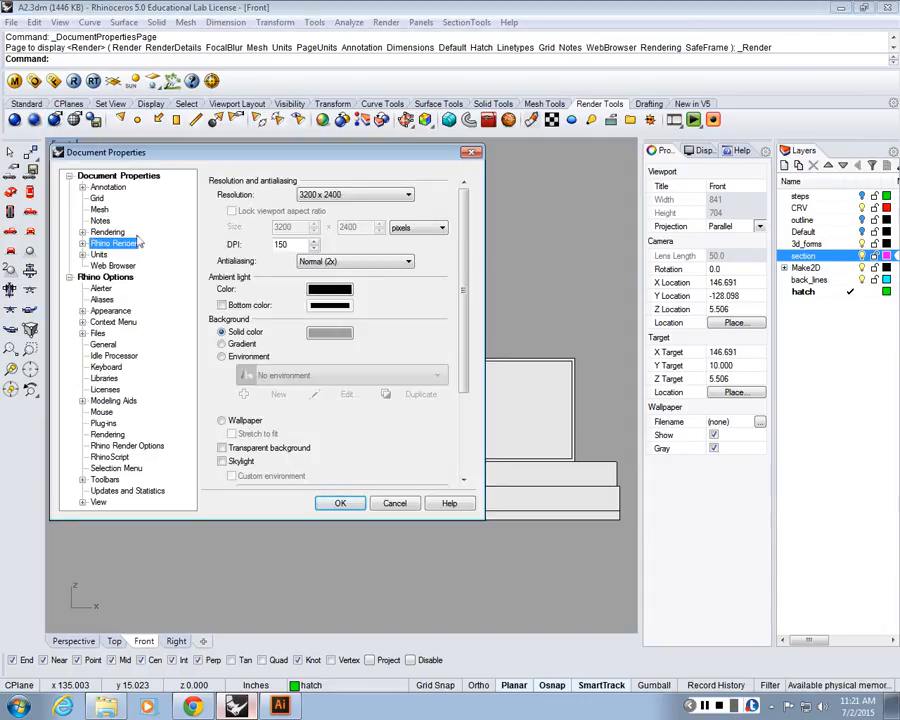
pyautogui.click(83, 243)
pyautogui.click(124, 255)
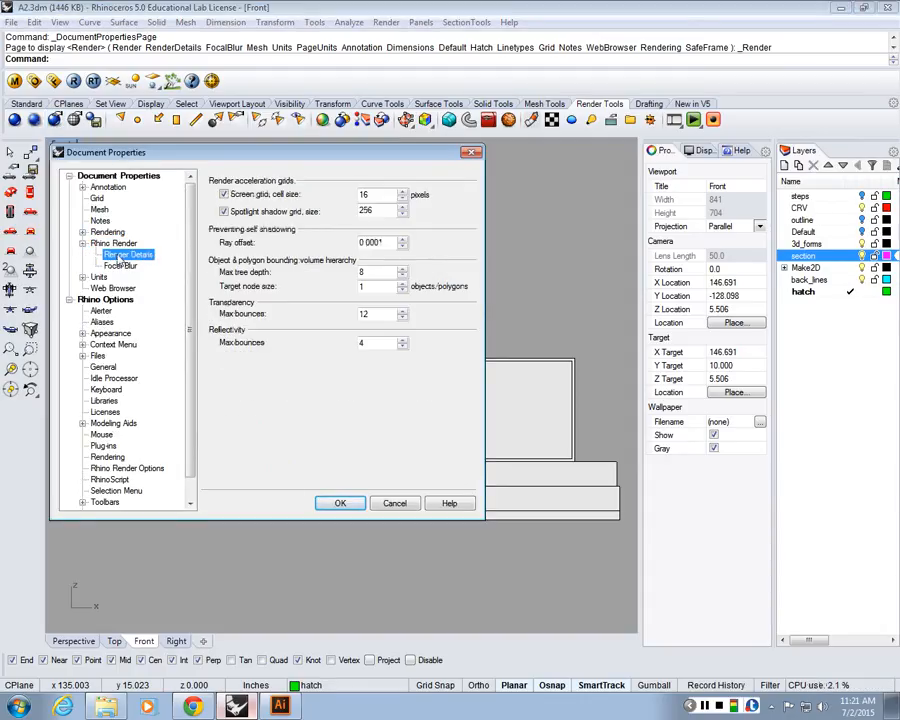
pyautogui.click(108, 232)
pyautogui.click(114, 243)
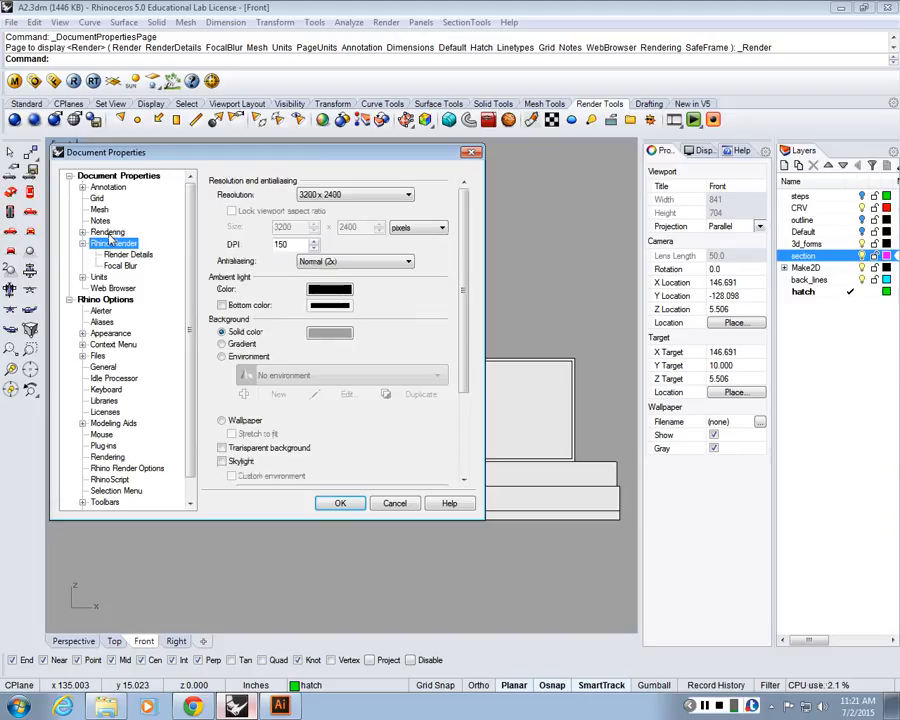
pyautogui.scroll(-3, 464, 330)
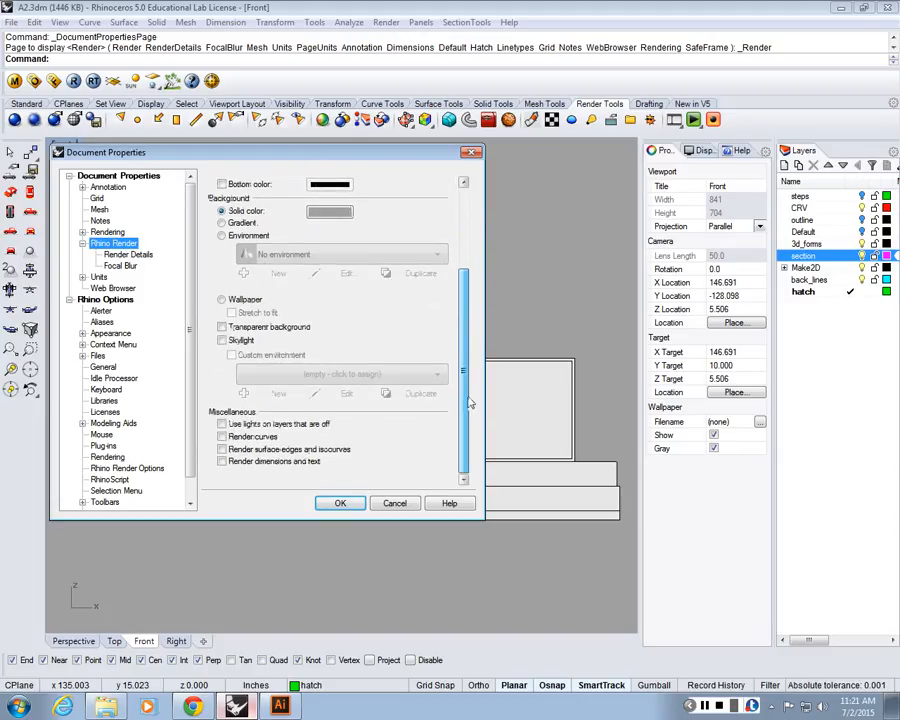
pyautogui.click(224, 328)
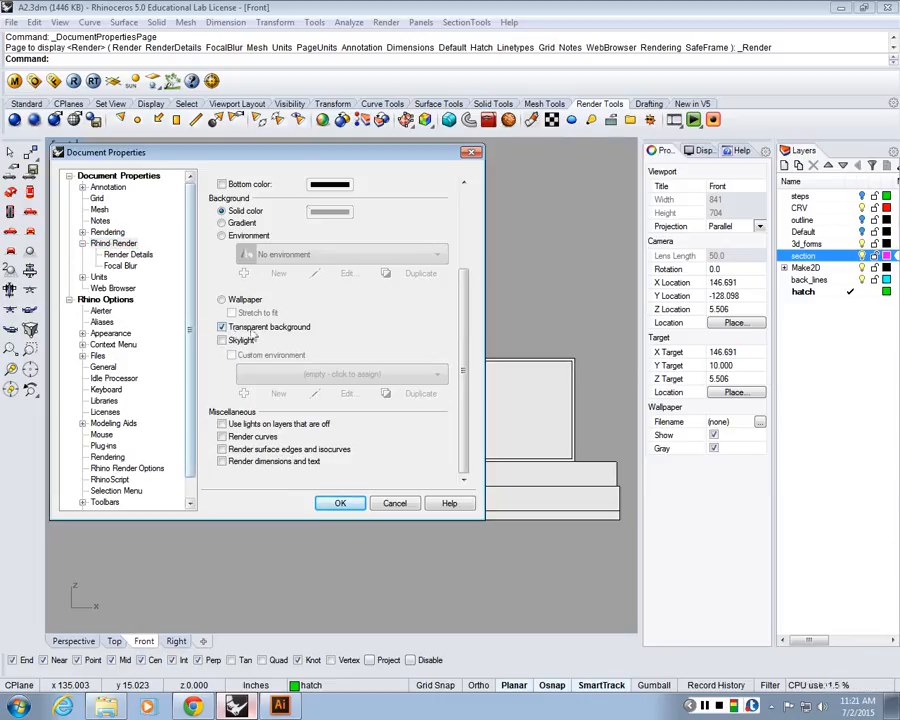
pyautogui.click(338, 505)
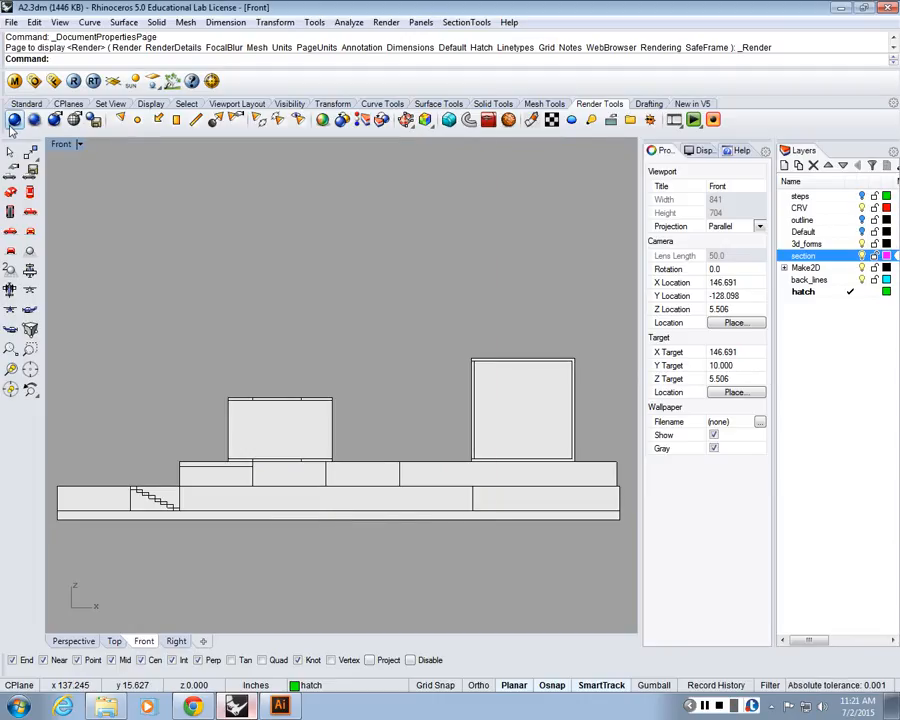
# Step: Render the Front view and save the image to the Desktop as shadows.png in PNG format with its alpha channel, closing the render window
pyautogui.click(15, 120)
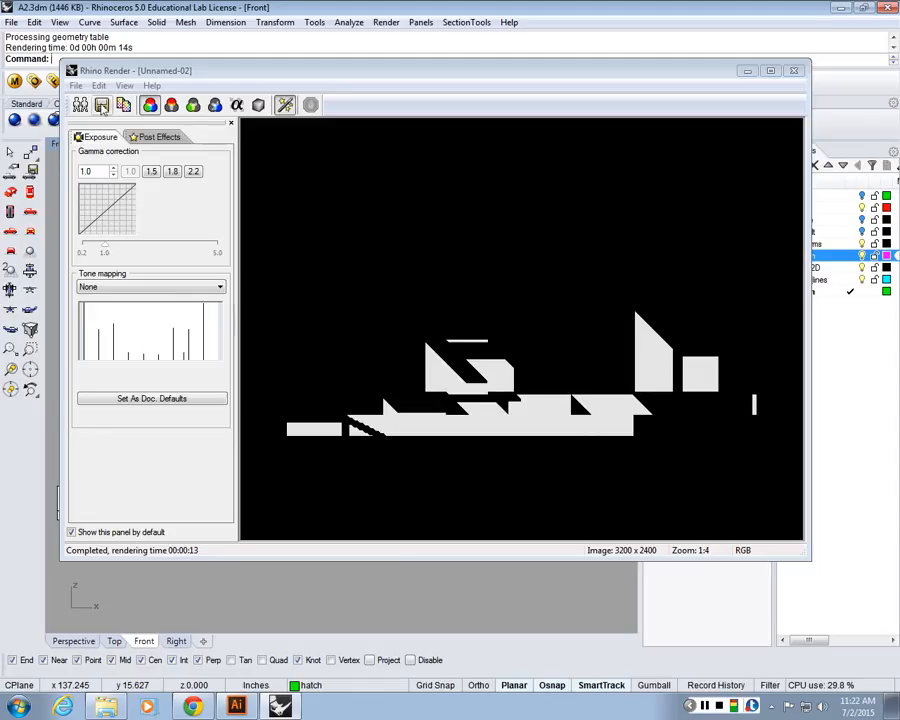
pyautogui.click(101, 106)
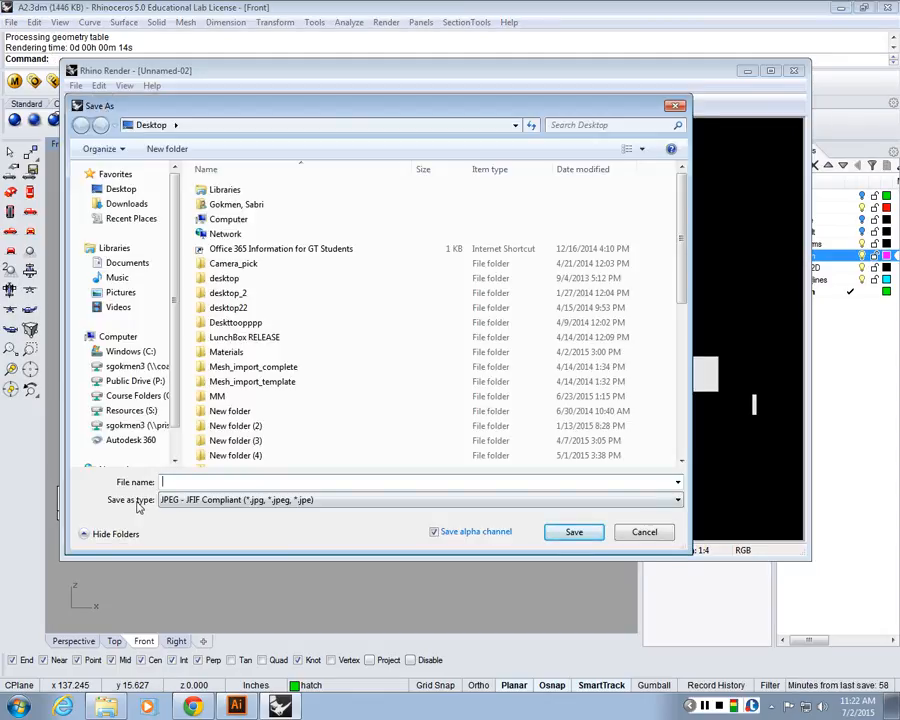
pyautogui.click(192, 502)
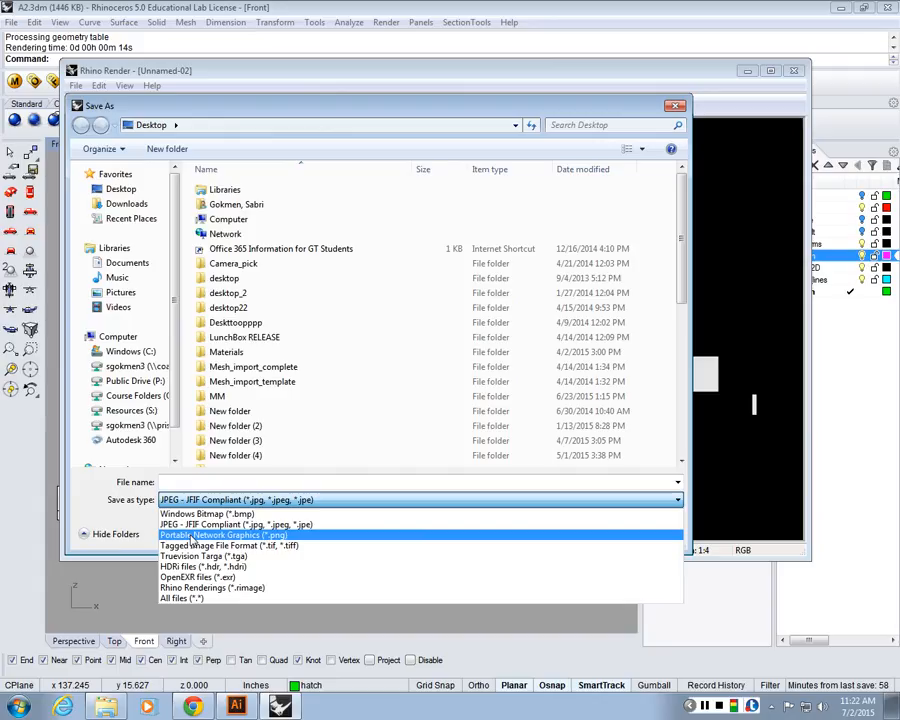
pyautogui.click(193, 537)
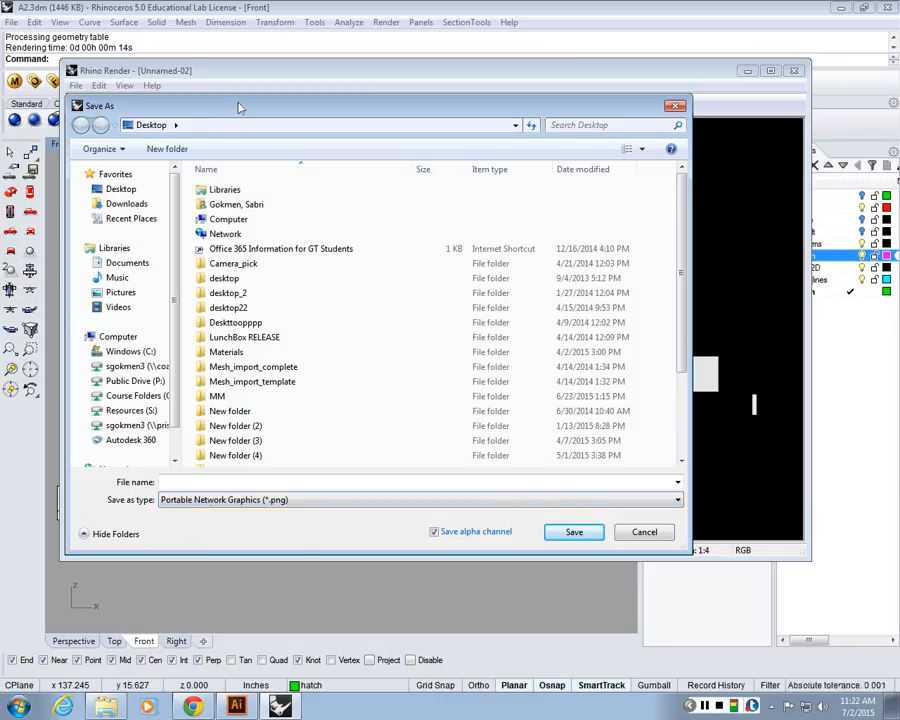
pyautogui.moveTo(239, 107); pyautogui.dragTo(185, 442)
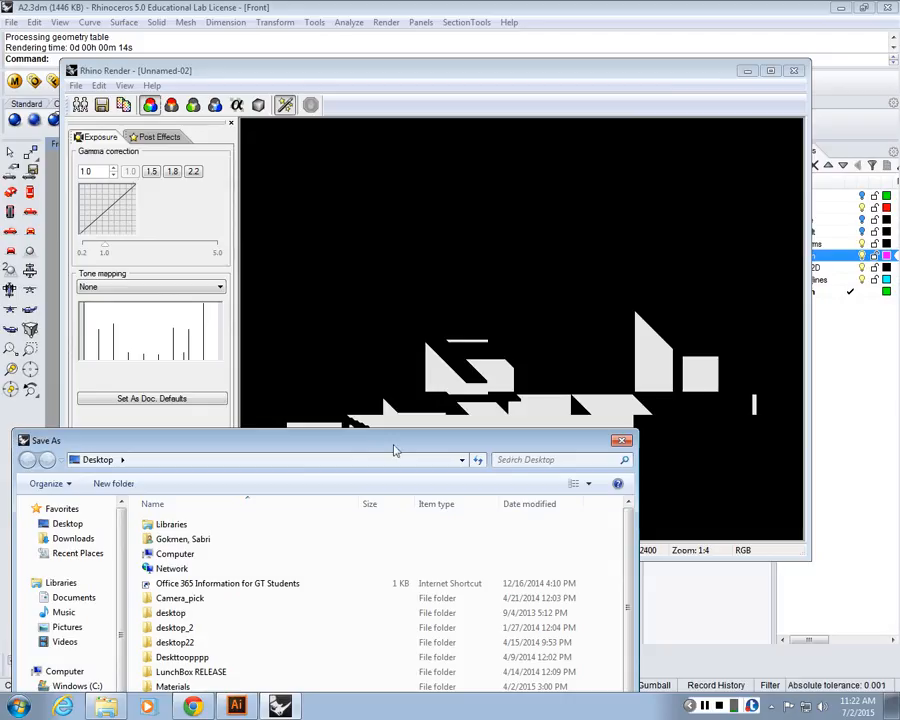
pyautogui.moveTo(393, 450); pyautogui.dragTo(459, 79)
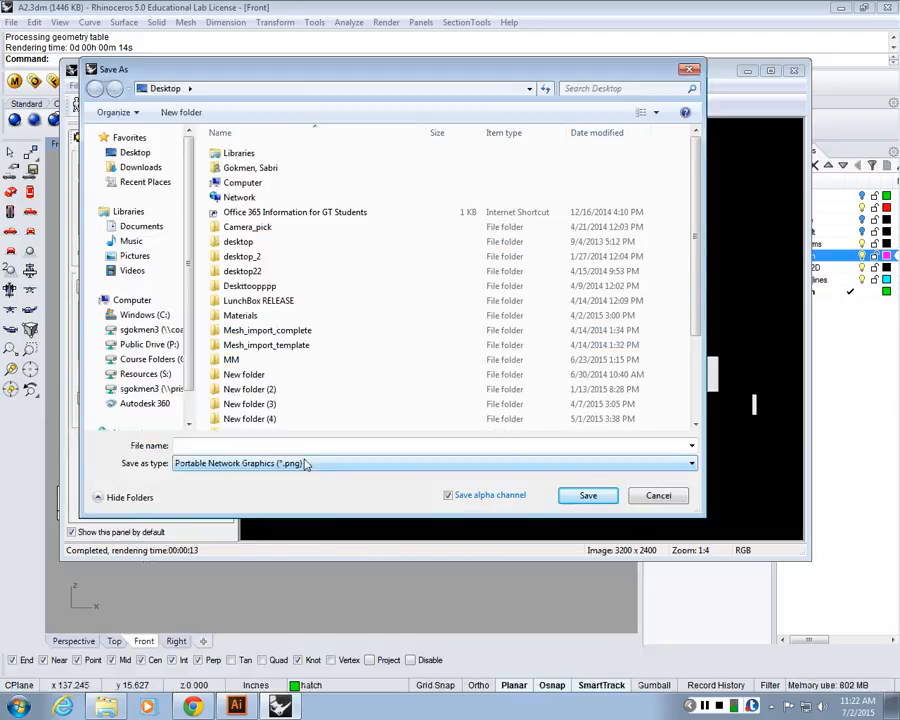
pyautogui.click(297, 445)
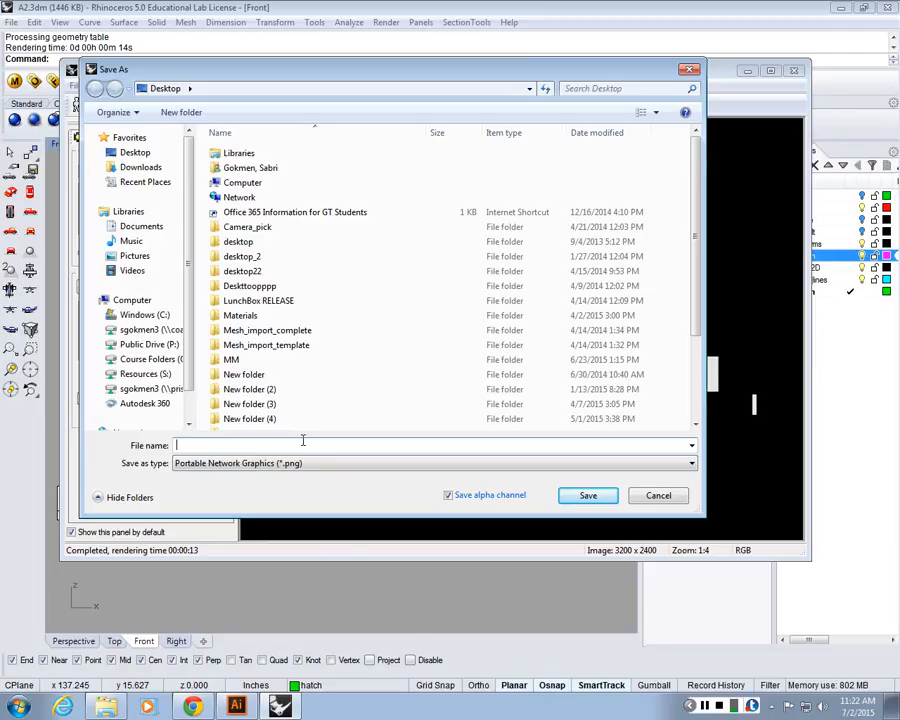
pyautogui.write('shadows')
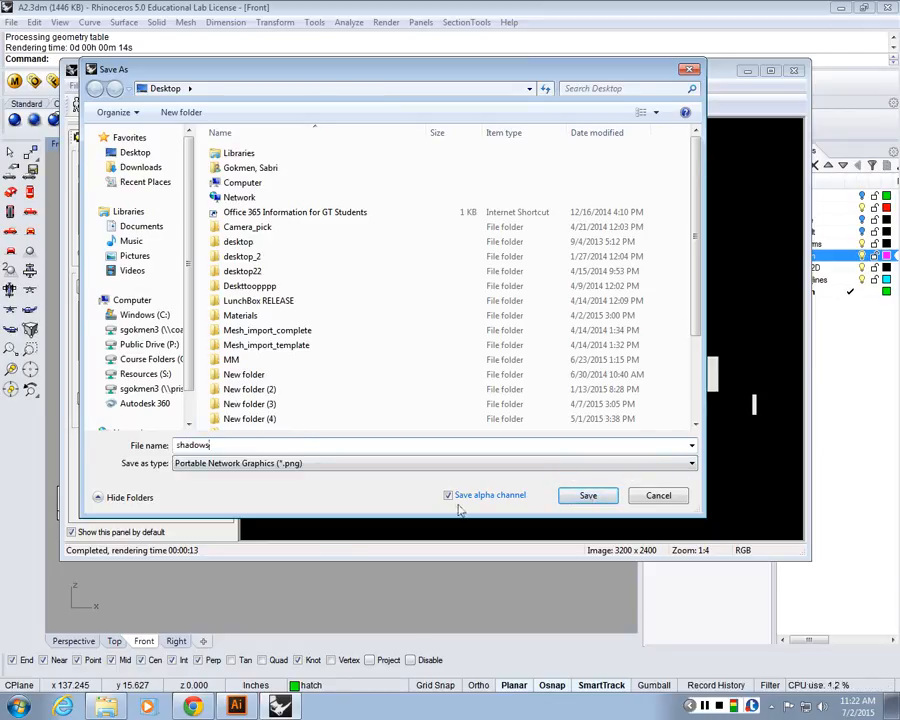
pyautogui.click(589, 497)
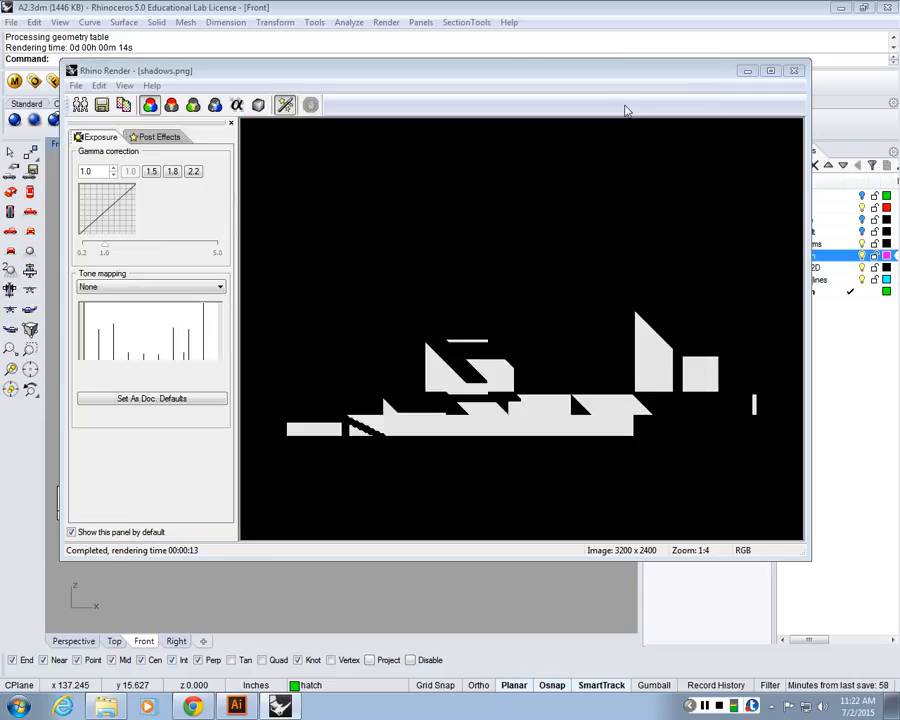
pyautogui.click(794, 72)
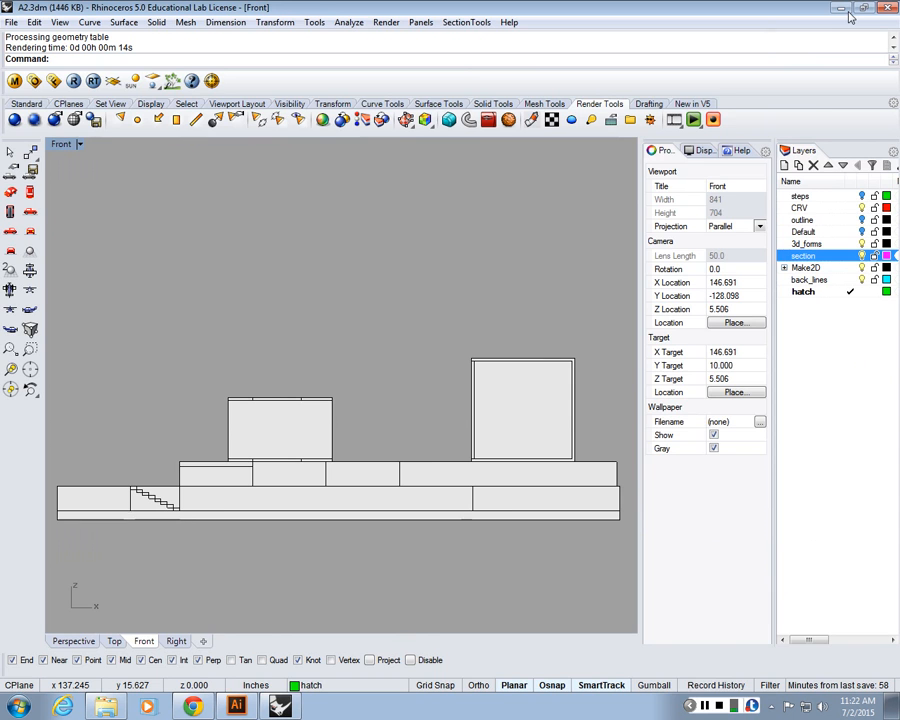
# Step: Inspect the saved shadows.png from the desktop in Windows Photo Viewer, and close the viewer after bringing Illustrator forward
pyautogui.click(845, 9)
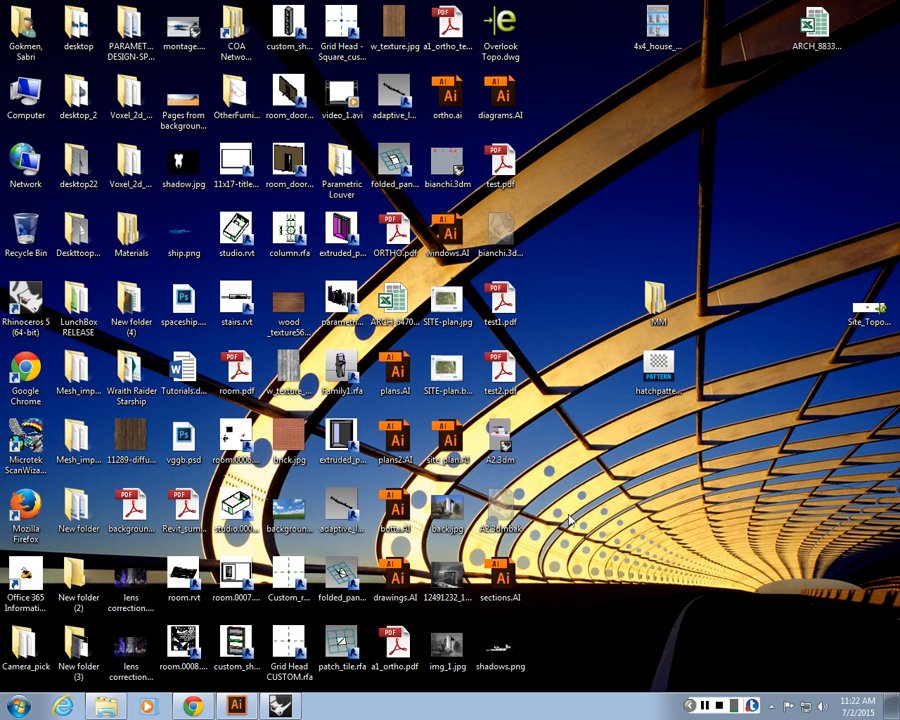
pyautogui.rightClick(509, 666)
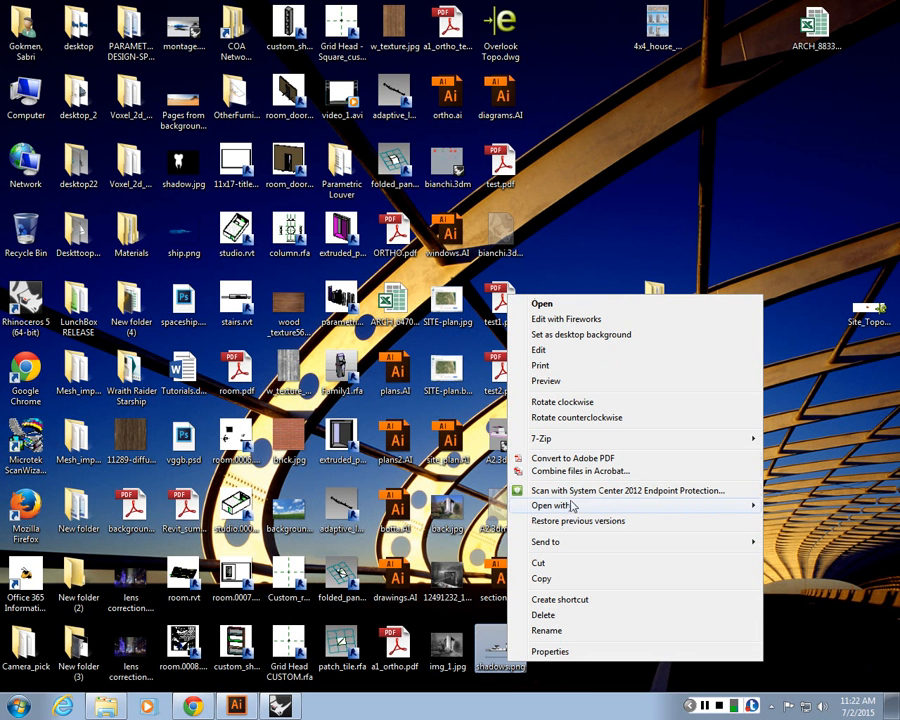
pyautogui.moveTo(506, 505)
pyautogui.click(405, 598)
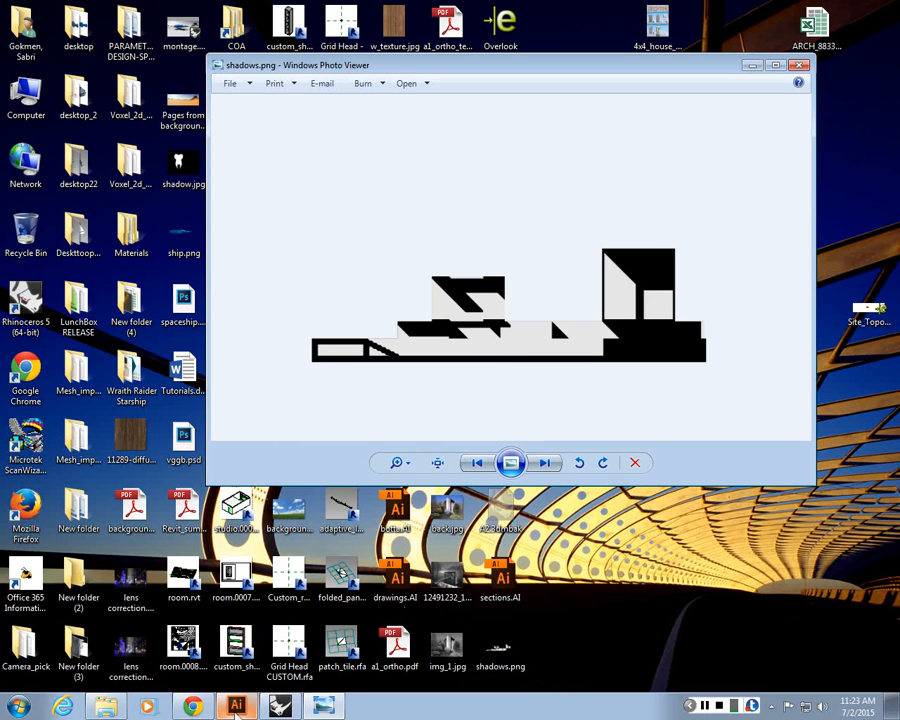
pyautogui.click(236, 706)
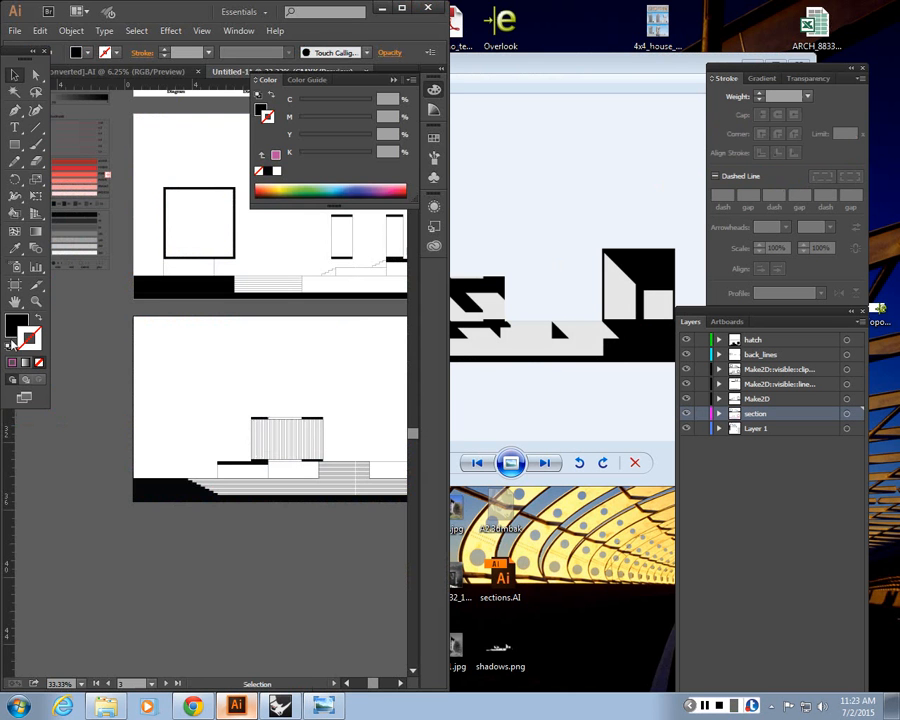
pyautogui.click(671, 64)
pyautogui.click(798, 66)
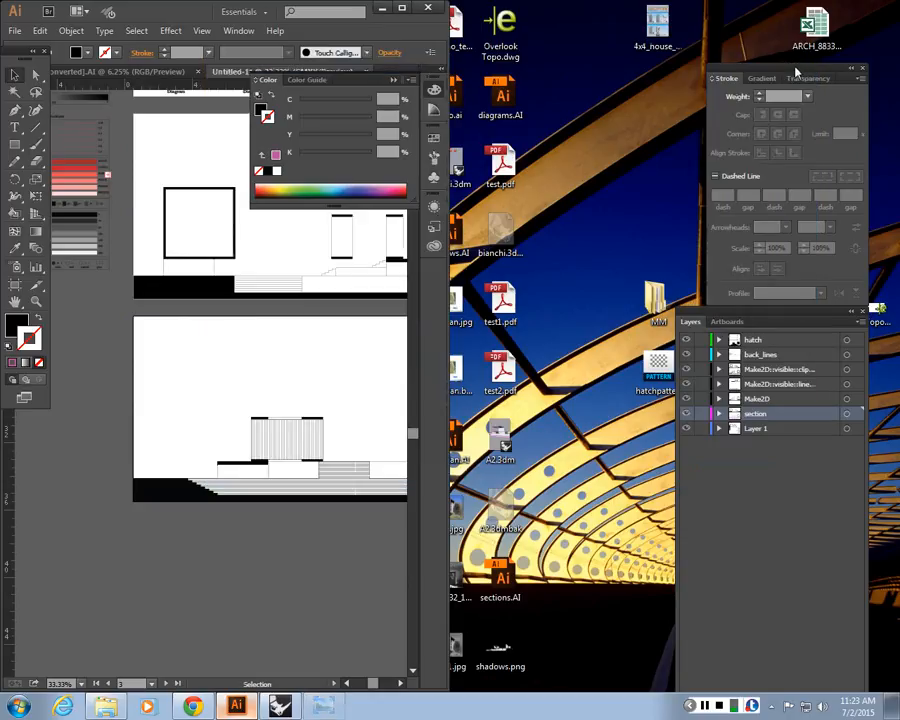
# Step: Place shadows.png from the desktop into the Illustrator document and move the image just below the Board #3 artboard
pyautogui.moveTo(502, 648); pyautogui.dragTo(260, 373)
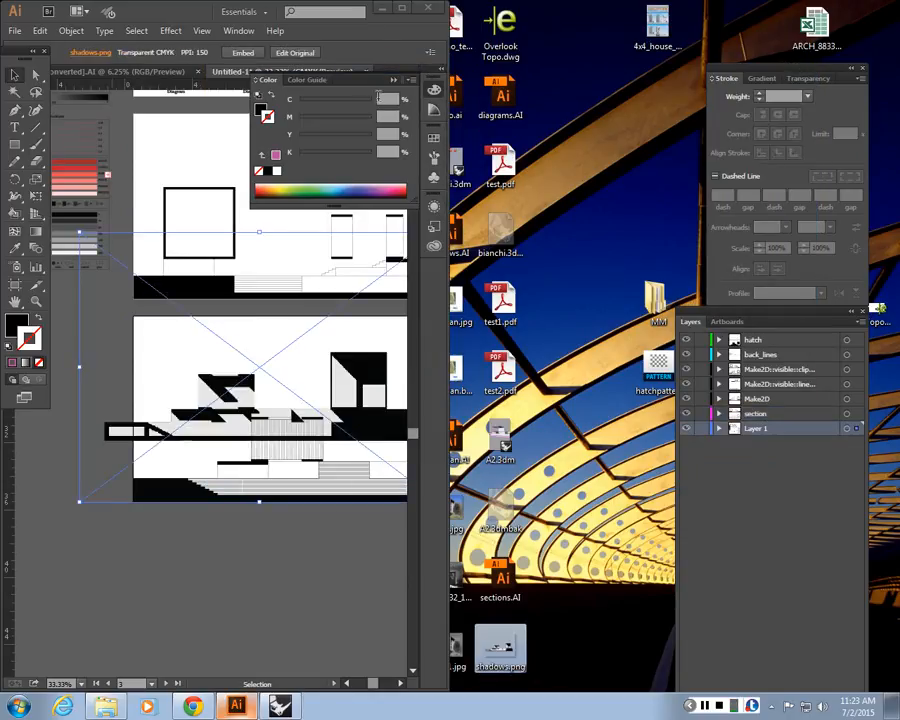
pyautogui.click(402, 9)
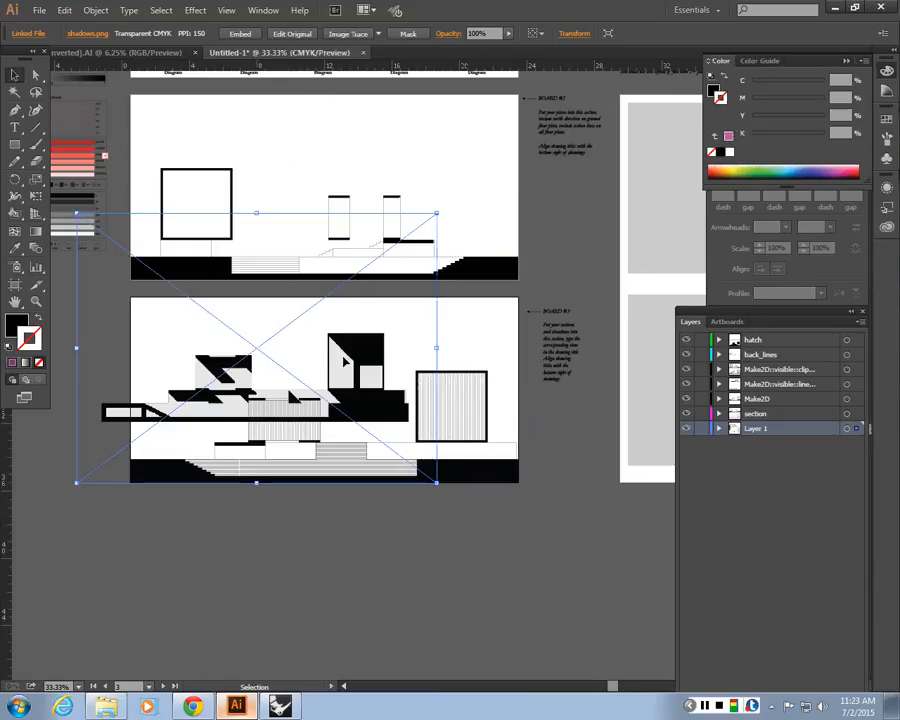
pyautogui.moveTo(340, 352); pyautogui.dragTo(395, 631)
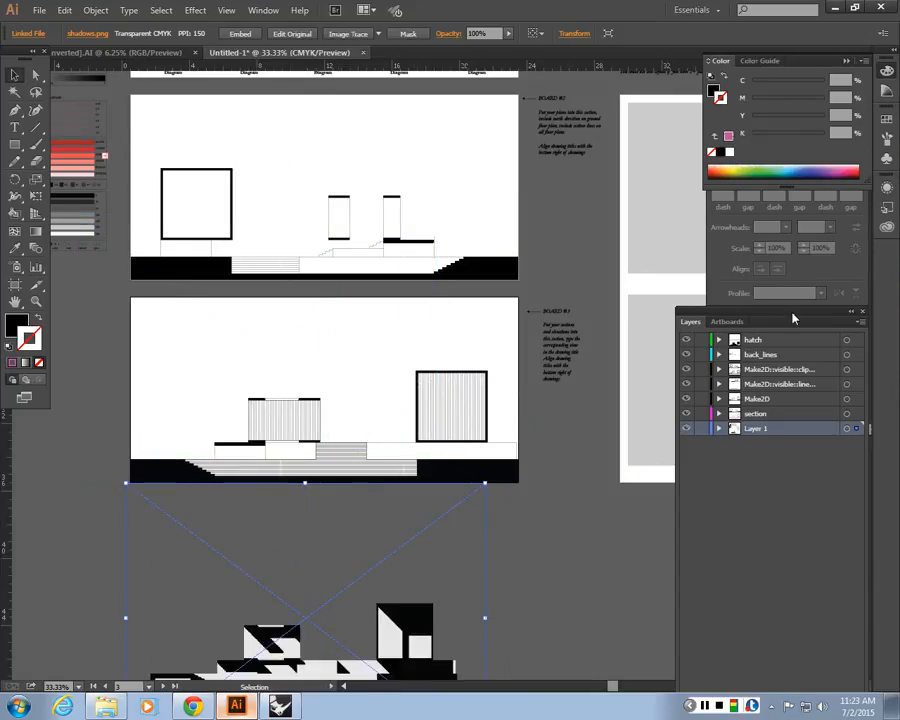
# Step: Move the placed shadow image onto a new layer named shadow, ordered beneath Layer 1
pyautogui.moveTo(790, 313); pyautogui.dragTo(772, 201)
pyautogui.click(809, 590)
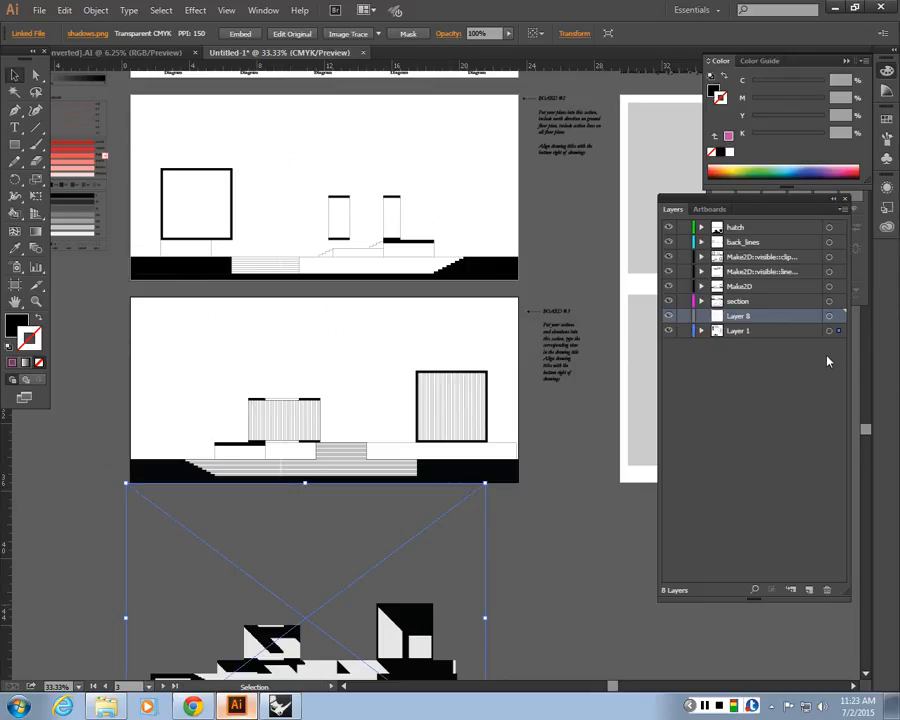
pyautogui.moveTo(840, 318); pyautogui.dragTo(763, 340)
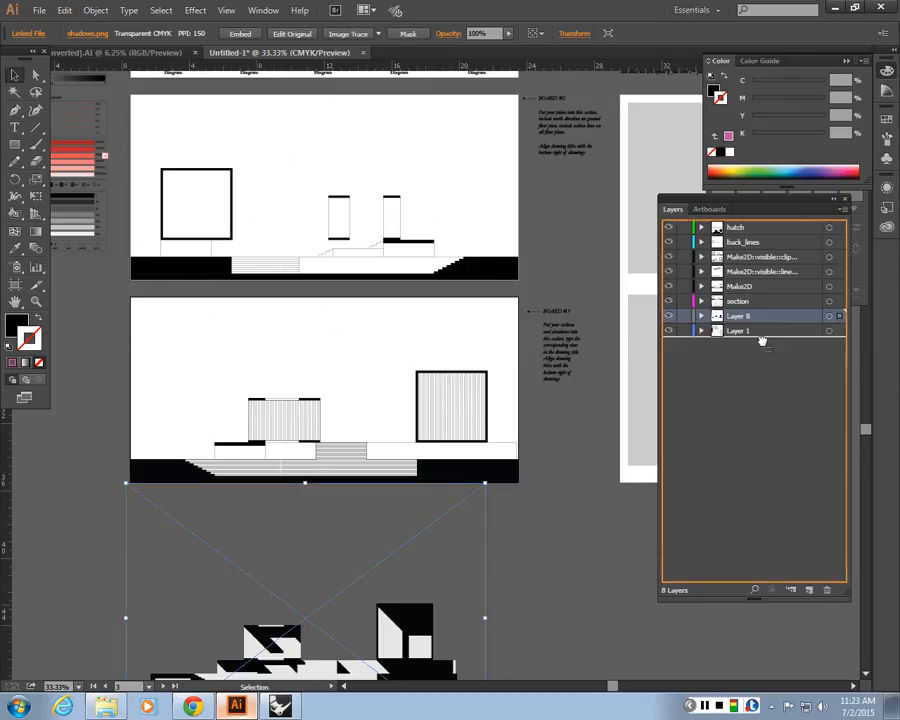
pyautogui.doubleClick(742, 330)
pyautogui.write('sha')
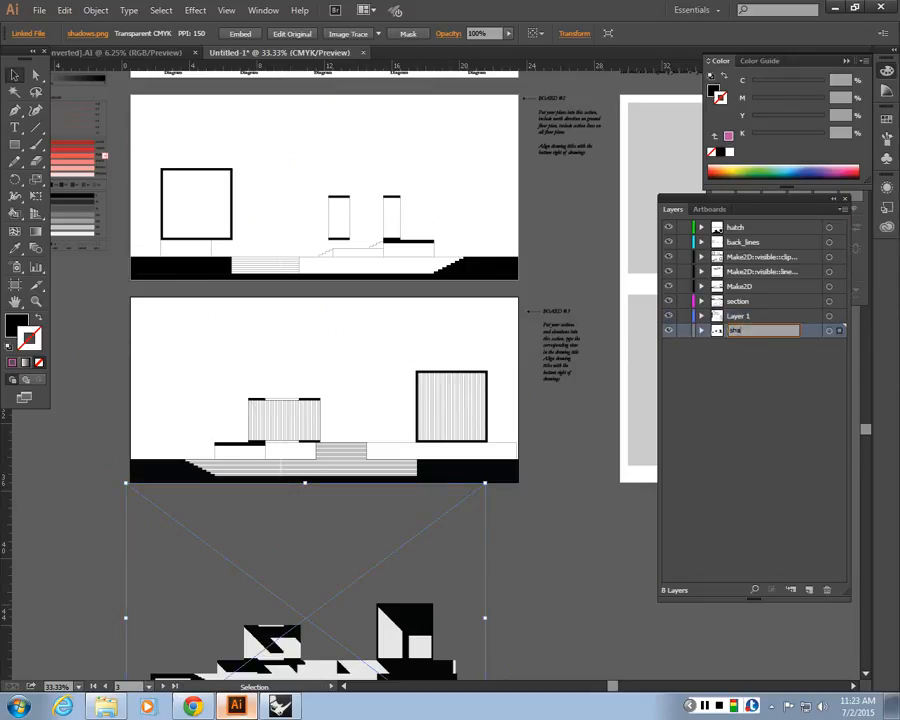
pyautogui.write('dow')
pyautogui.press('Return')
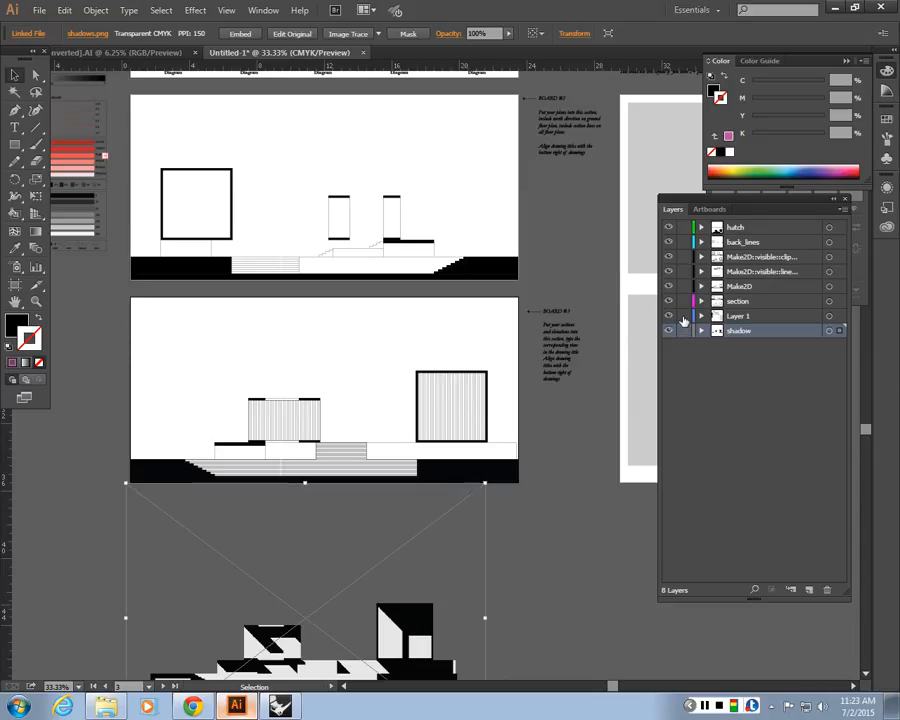
# Step: Lock every layer except shadow and move the shadow image onto Board #3, aligning its smaller block with the section's smaller block
pyautogui.moveTo(684, 317); pyautogui.dragTo(685, 227)
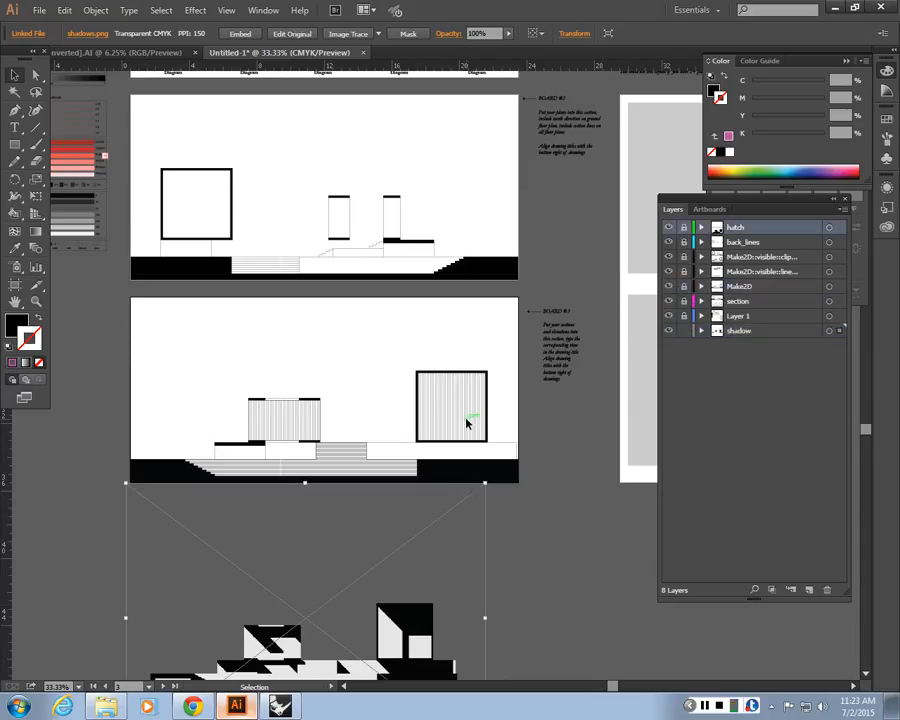
pyautogui.click(366, 438)
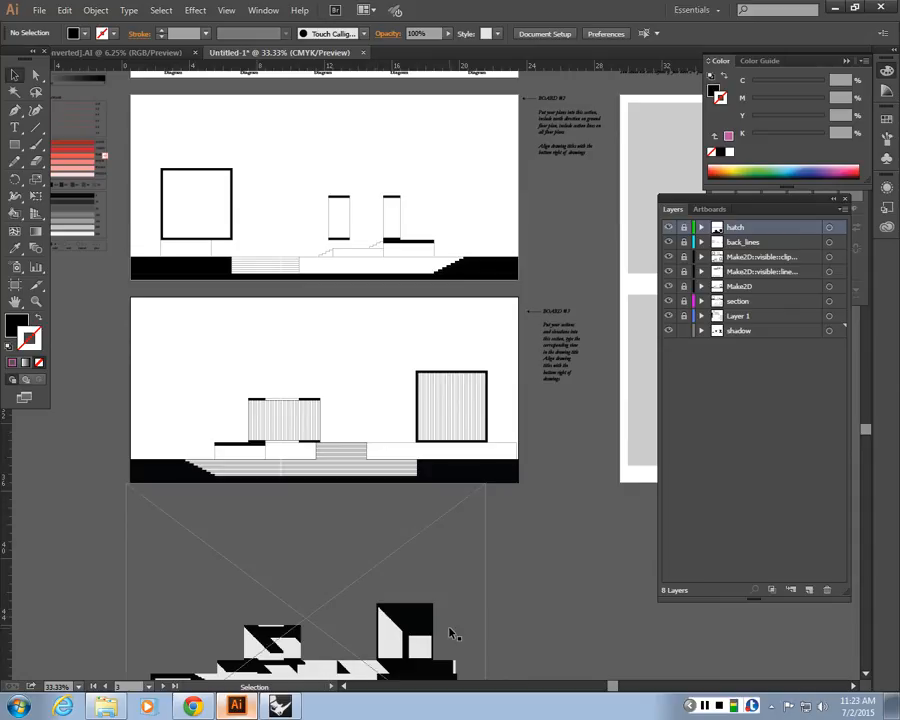
pyautogui.moveTo(451, 633); pyautogui.dragTo(483, 475)
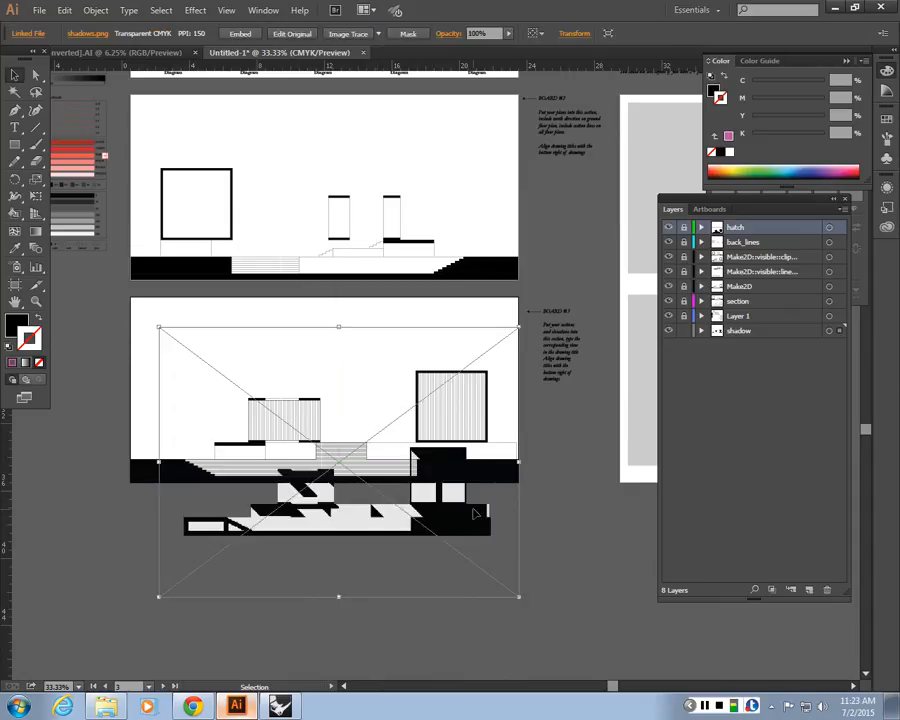
pyautogui.hotkey('ctrl', '=')
pyautogui.hotkey('ctrl', '=')
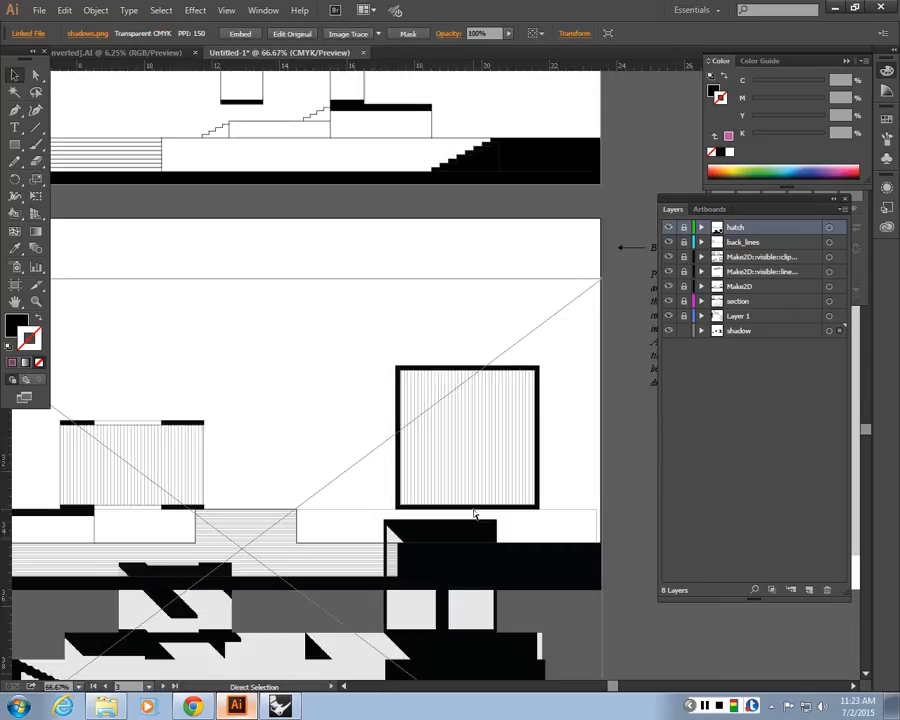
pyautogui.hotkey('ctrl', '-')
pyautogui.moveTo(411, 500); pyautogui.dragTo(422, 498)
pyautogui.moveTo(349, 492); pyautogui.dragTo(263, 399)
pyautogui.moveTo(203, 400); pyautogui.dragTo(243, 387)
pyautogui.press('space')
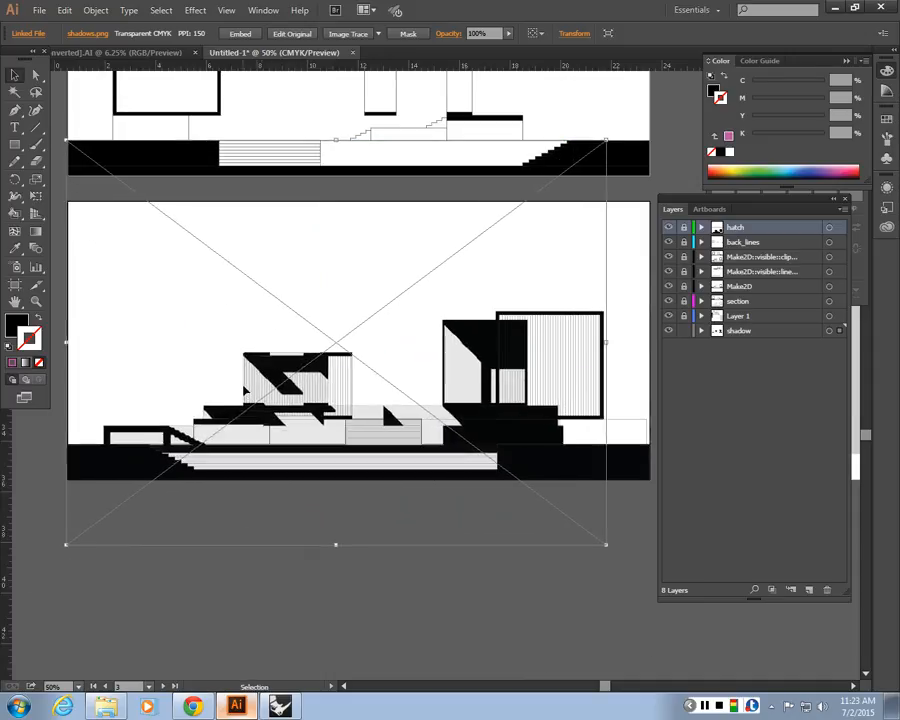
# Step: Scale the shadow image up proportionally to 127 PPI and reposition it over the tall block of the Board #3 section
pyautogui.moveTo(352, 440); pyautogui.dragTo(215, 415)
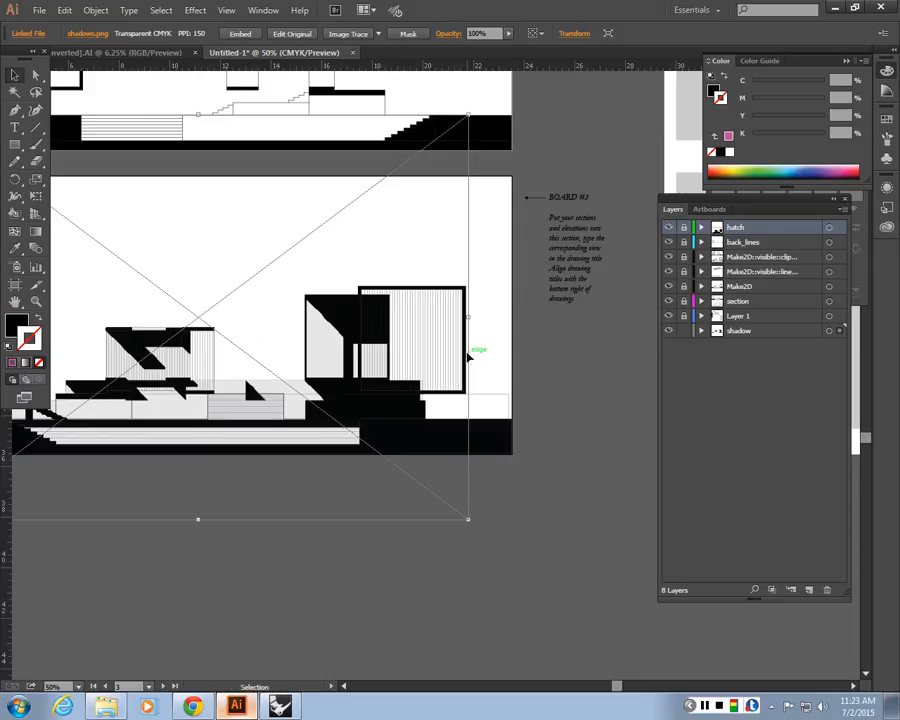
pyautogui.keyDown('alt'); pyautogui.keyDown('shift'); pyautogui.moveTo(475, 318); pyautogui.dragTo(567, 314); pyautogui.keyUp('shift'); pyautogui.keyUp('alt')
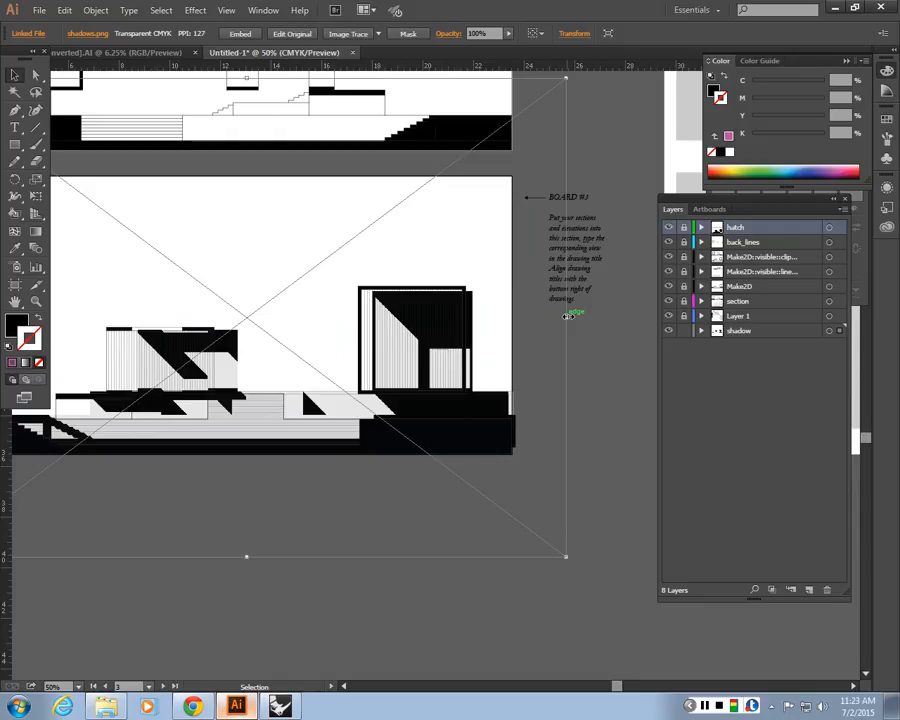
pyautogui.moveTo(441, 344); pyautogui.dragTo(427, 341)
pyautogui.press('Up')
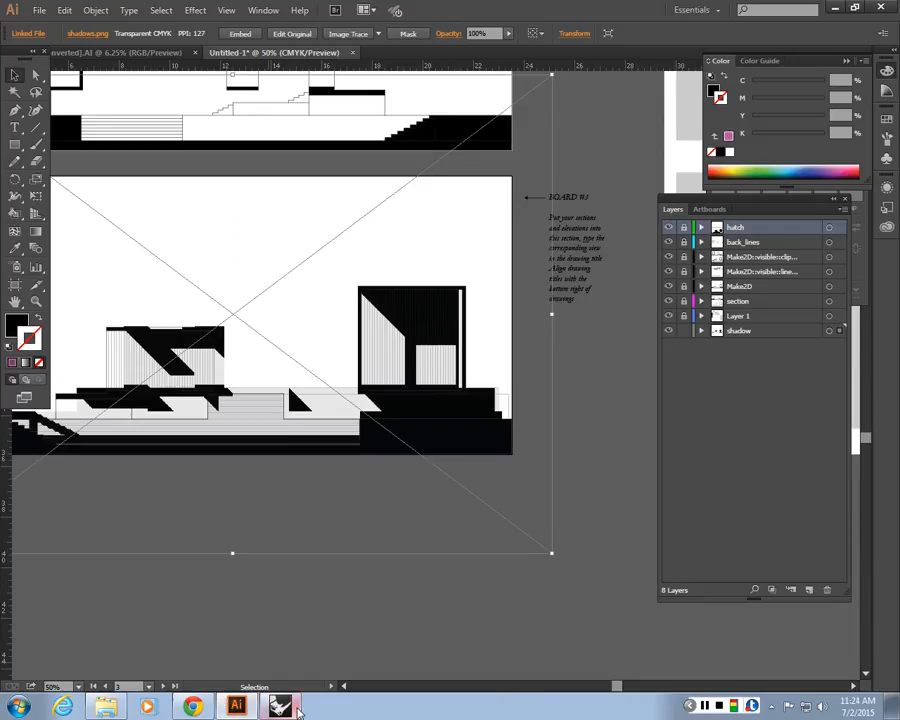
# Step: Check the model's Front view in Rhino for comparison and return to the Illustrator document
pyautogui.click(296, 708)
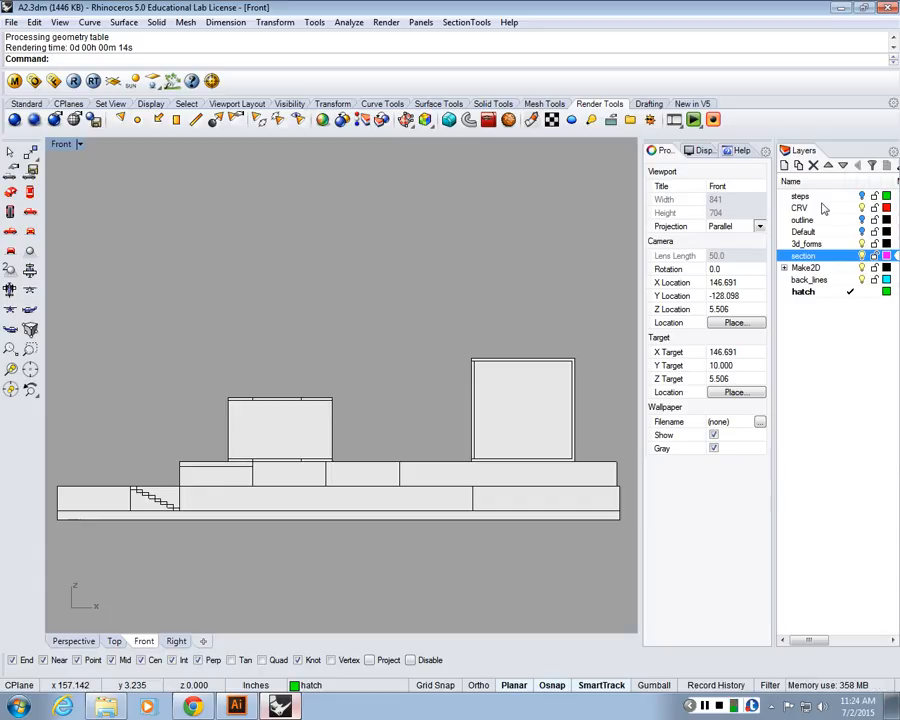
pyautogui.hotkey('alt', 'Tab')
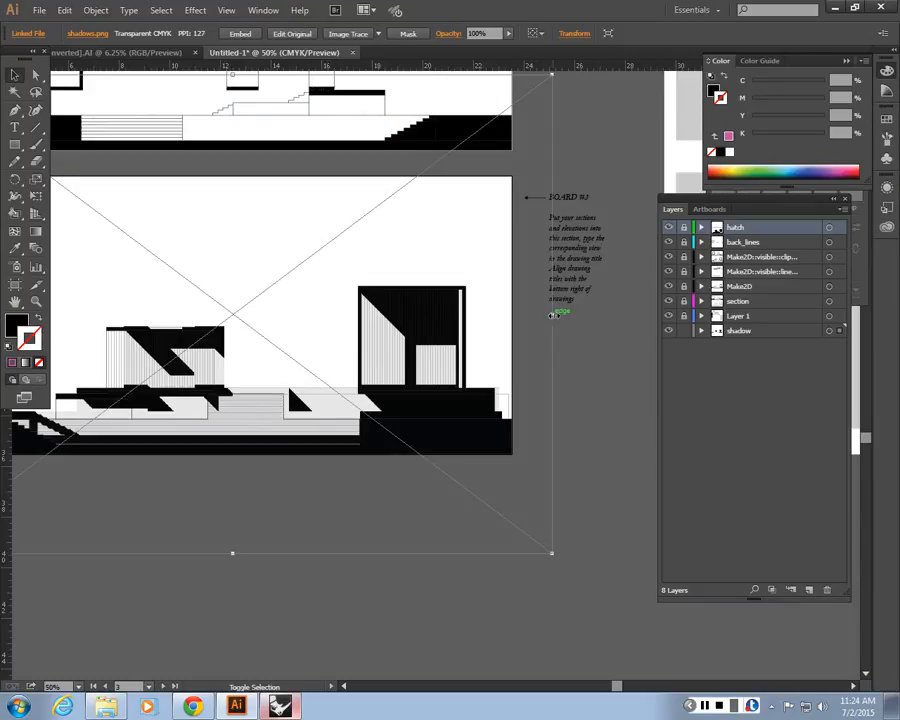
# Step: Enlarge the shadow image proportionally to 114 PPI to fit the Board #3 section
pyautogui.moveTo(553, 314); pyautogui.dragTo(566, 314)
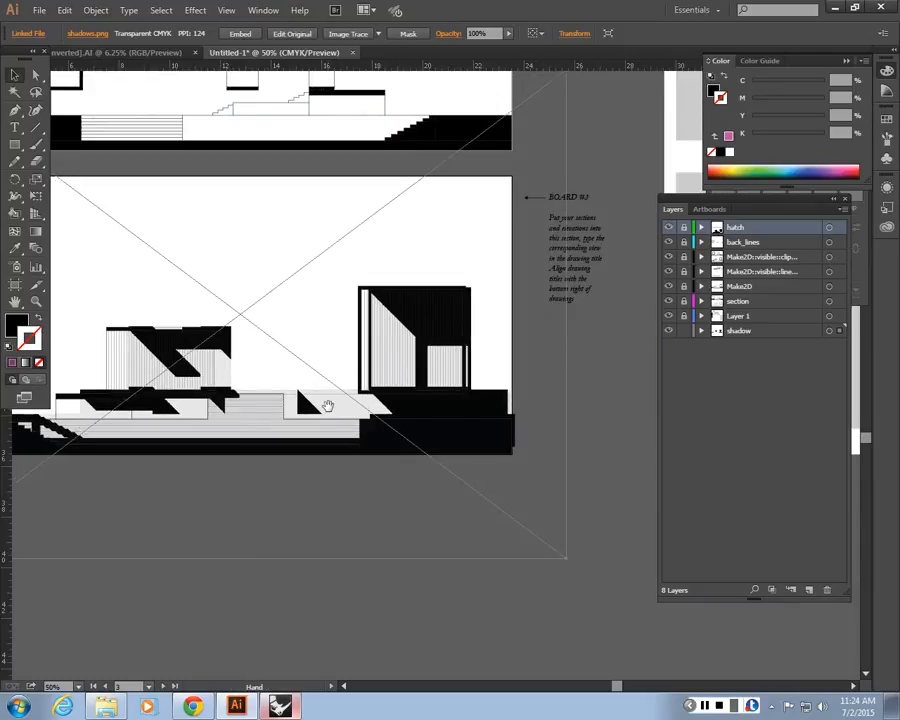
pyautogui.moveTo(327, 406); pyautogui.dragTo(525, 402)
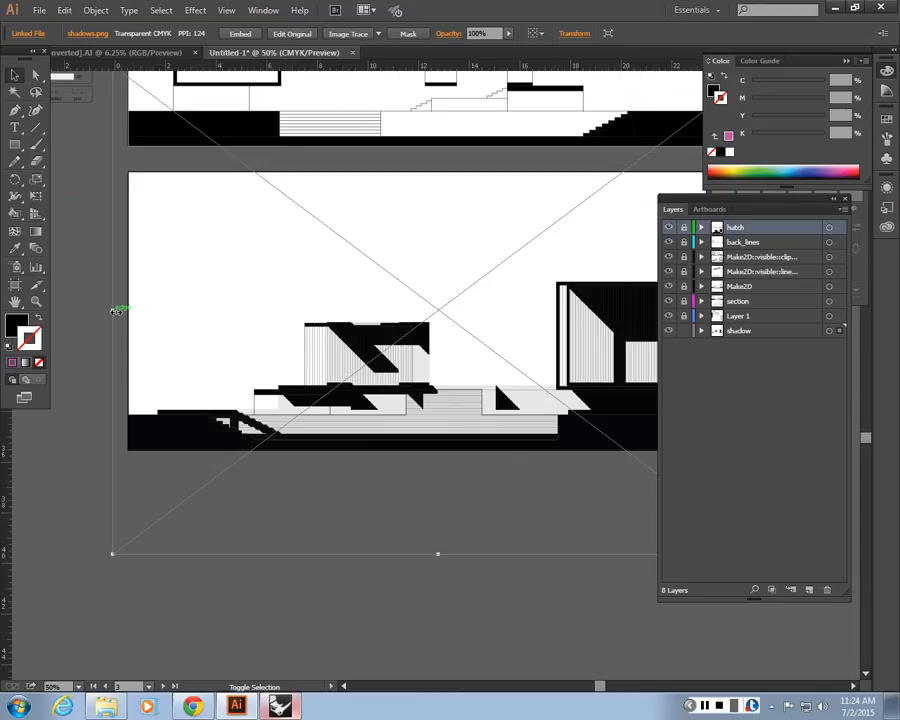
pyautogui.moveTo(115, 311); pyautogui.dragTo(54, 306)
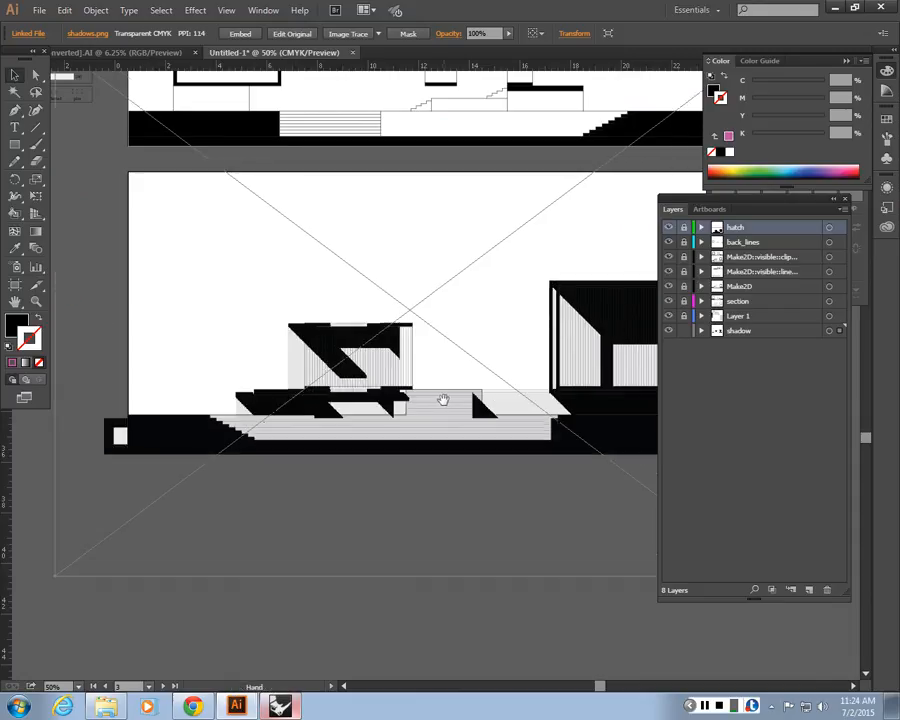
pyautogui.moveTo(443, 400); pyautogui.dragTo(366, 399)
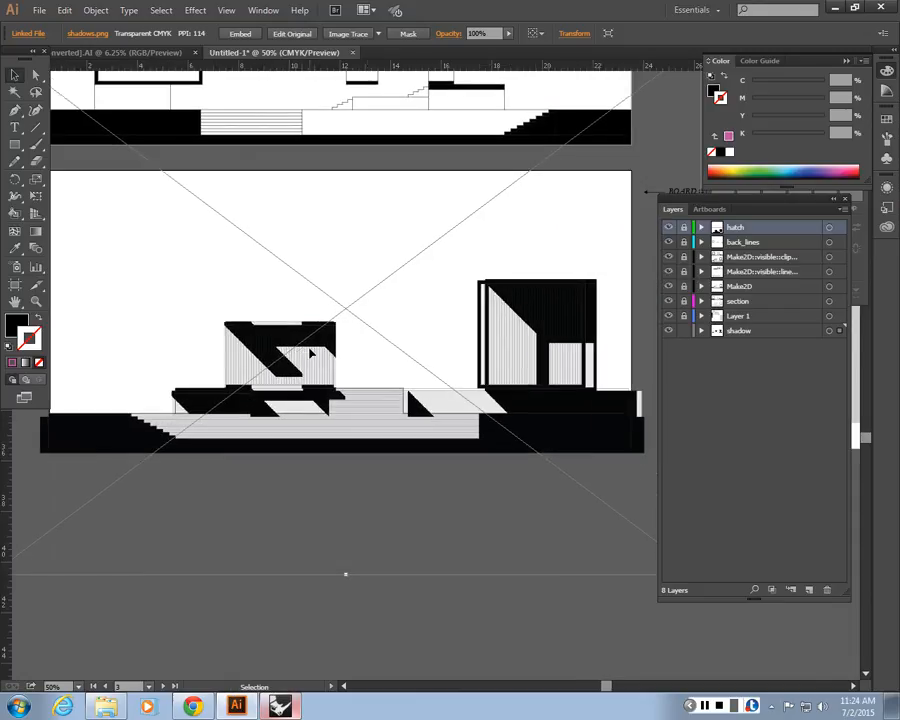
# Step: Nudge the shadow image left and slightly down until its tall block lines up with the section's tall block
pyautogui.press('Left')
pyautogui.press('Left')
pyautogui.press('Down')
pyautogui.press('Down')
pyautogui.press('Left')
pyautogui.press('Left')
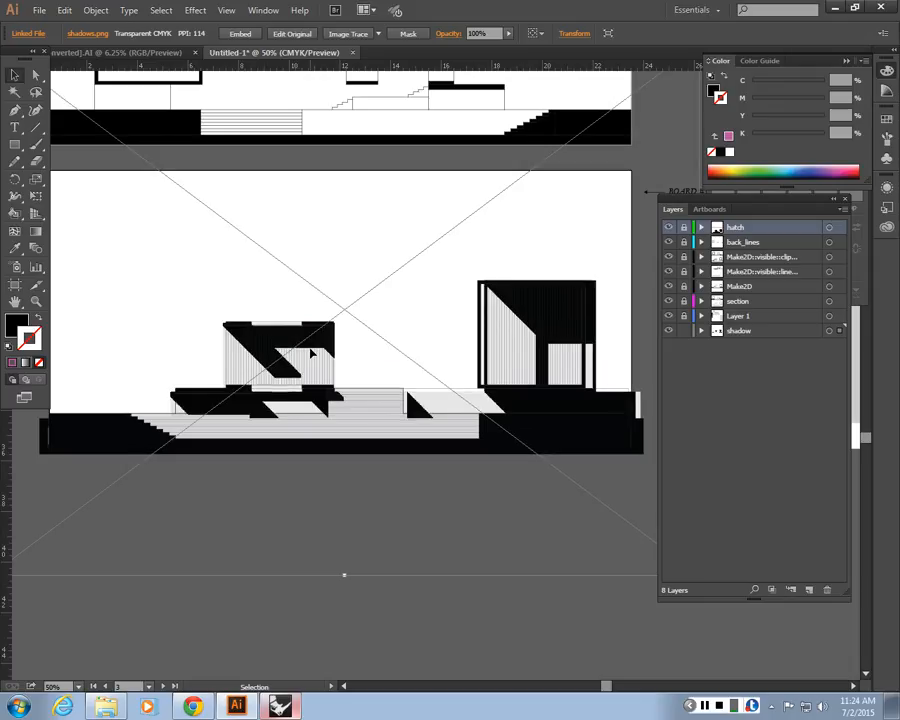
pyautogui.press('Left')
pyautogui.press('Left')
pyautogui.press('Left')
pyautogui.press('Left')
pyautogui.press('Left')
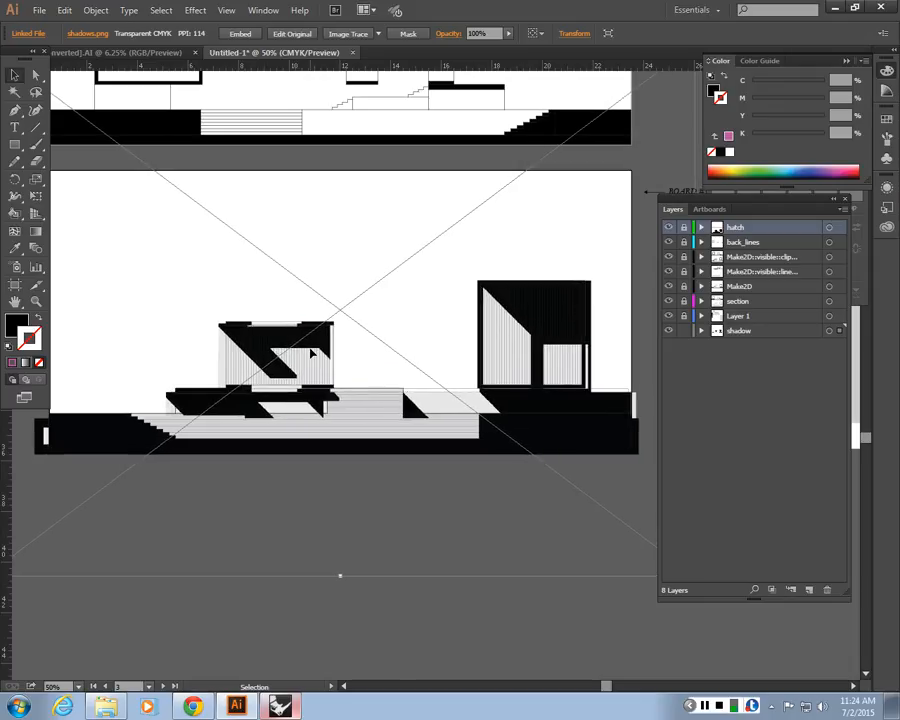
# Step: Nudge the shadow image slightly left over the section drawing and hide the section layer
pyautogui.press('Left')
pyautogui.press('Left')
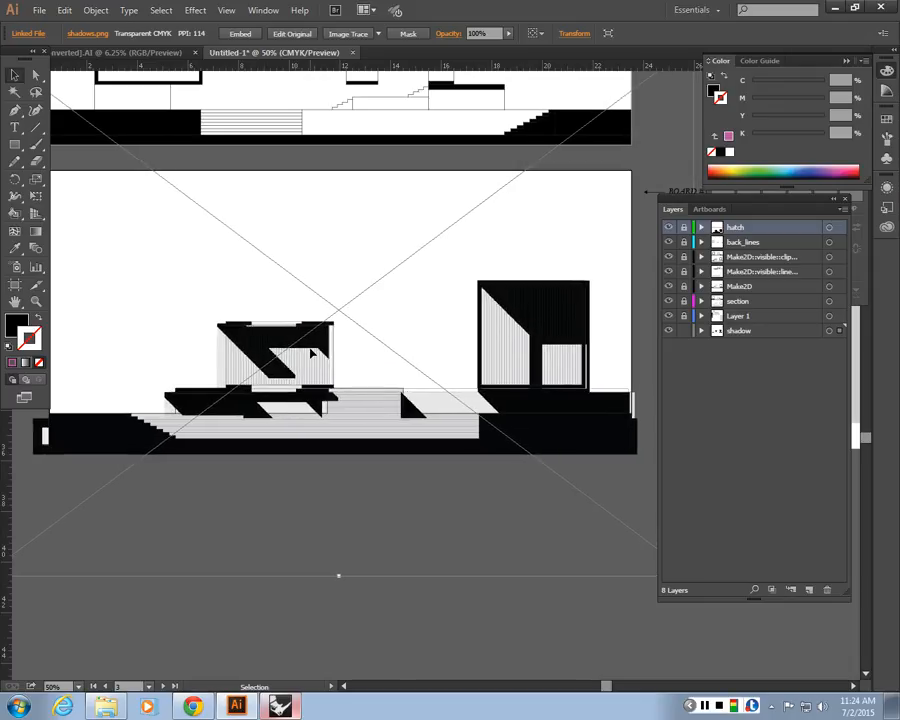
pyautogui.click(668, 301)
# Step: Move the shadow image down and nudge it sideways until its lower-right corner meets the section drawing's lower-right corner on Board #3
pyautogui.press('space')
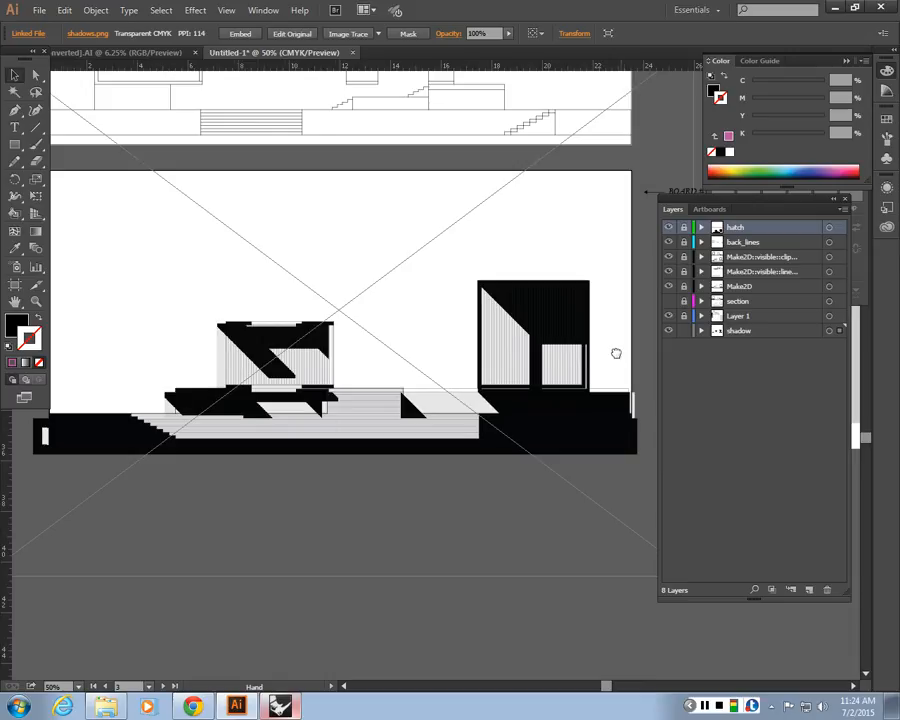
pyautogui.moveTo(617, 352); pyautogui.dragTo(497, 365)
pyautogui.moveTo(478, 487); pyautogui.dragTo(496, 500)
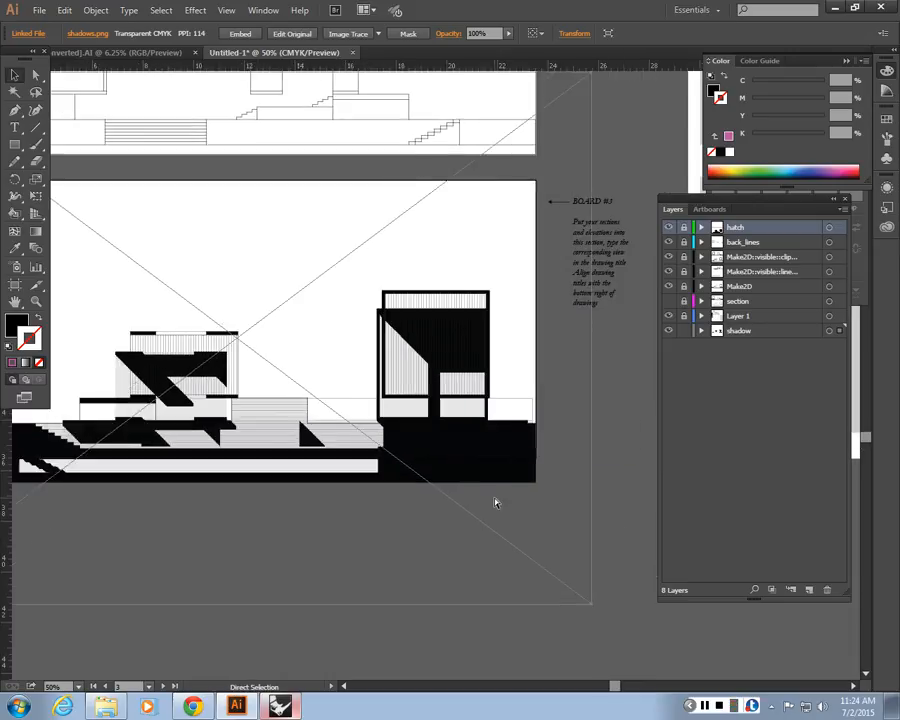
pyautogui.hotkey('ctrl', '=')
pyautogui.press('space')
pyautogui.moveTo(302, 481); pyautogui.dragTo(354, 470)
pyautogui.press('Right')
pyautogui.press('Right')
pyautogui.press('Right')
pyautogui.press('Right')
pyautogui.press('Right')
pyautogui.press('Right')
pyautogui.press('Right')
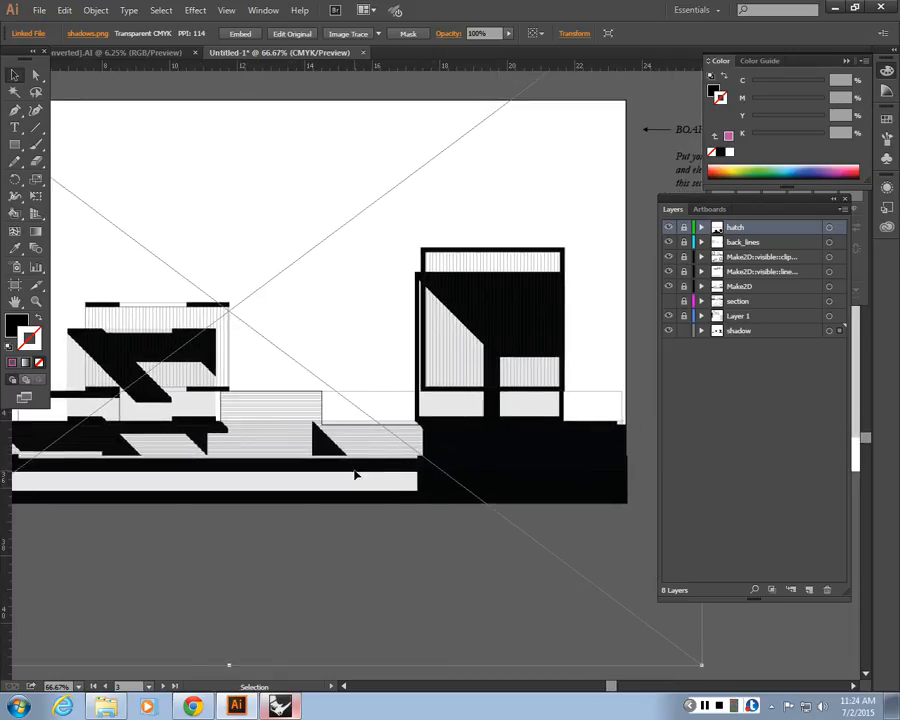
# Step: Scale the shadow image down proportionally from its outer left edge and nudge it right to fit the linework
pyautogui.press('space')
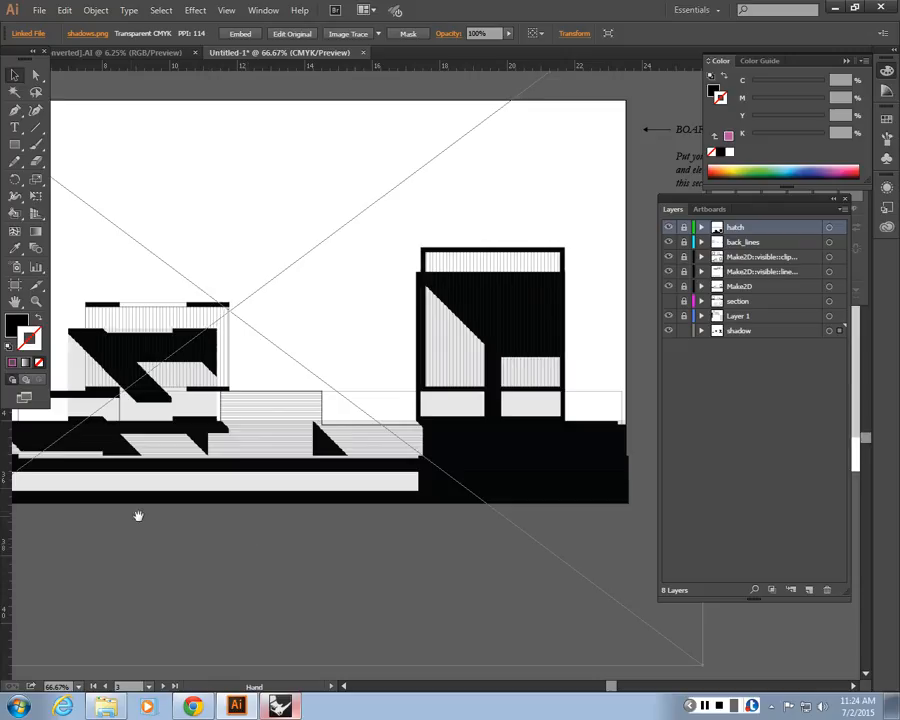
pyautogui.moveTo(131, 508); pyautogui.dragTo(509, 514)
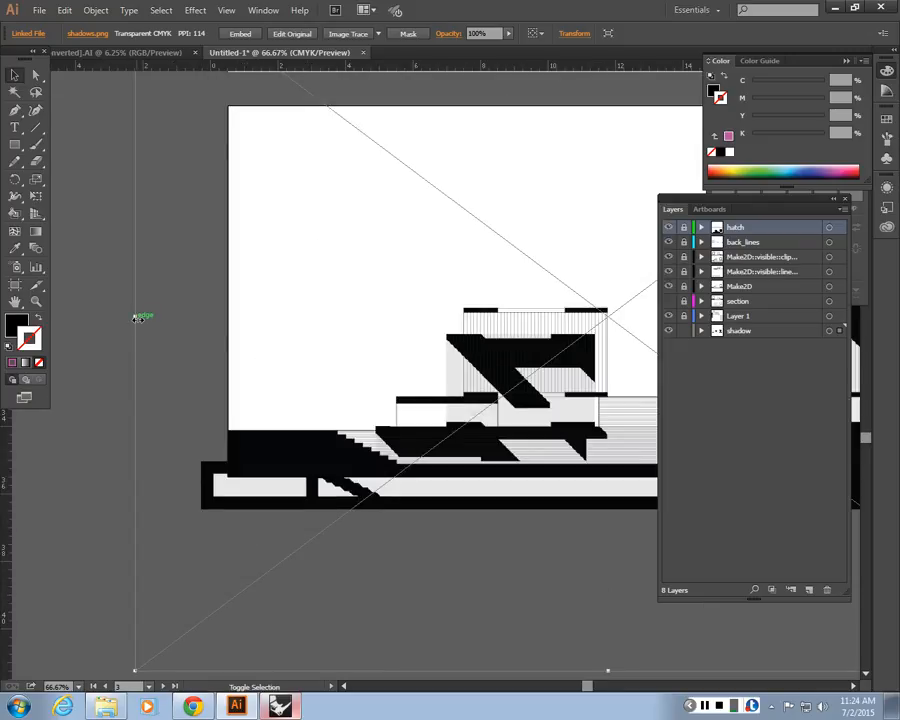
pyautogui.moveTo(136, 316); pyautogui.dragTo(155, 317)
pyautogui.press('space')
pyautogui.moveTo(500, 409); pyautogui.dragTo(320, 413)
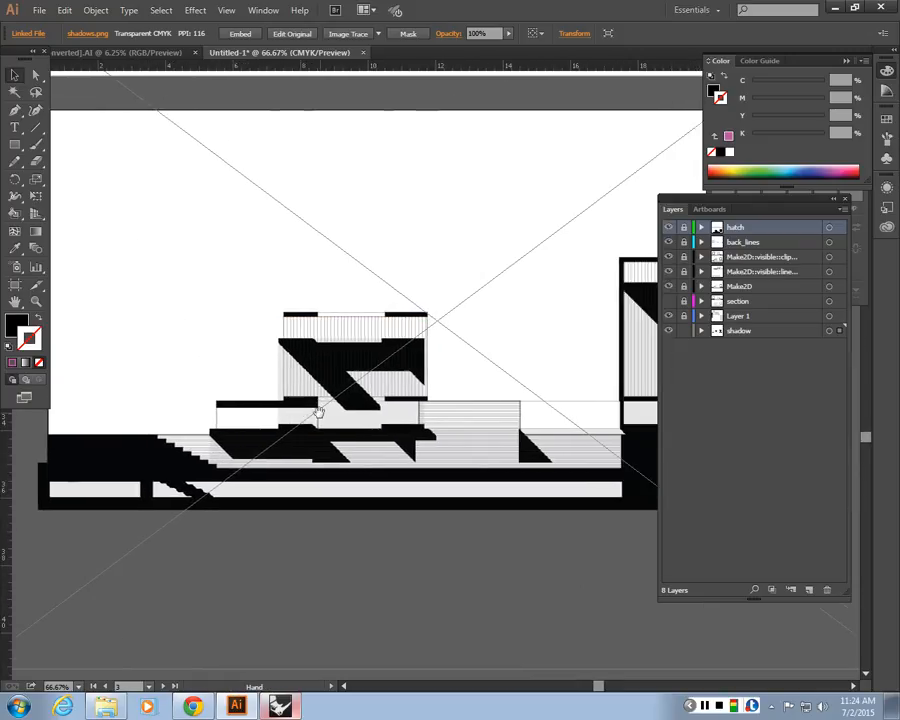
pyautogui.press('Right')
pyautogui.press('Right')
pyautogui.press('Right')
pyautogui.press('Right')
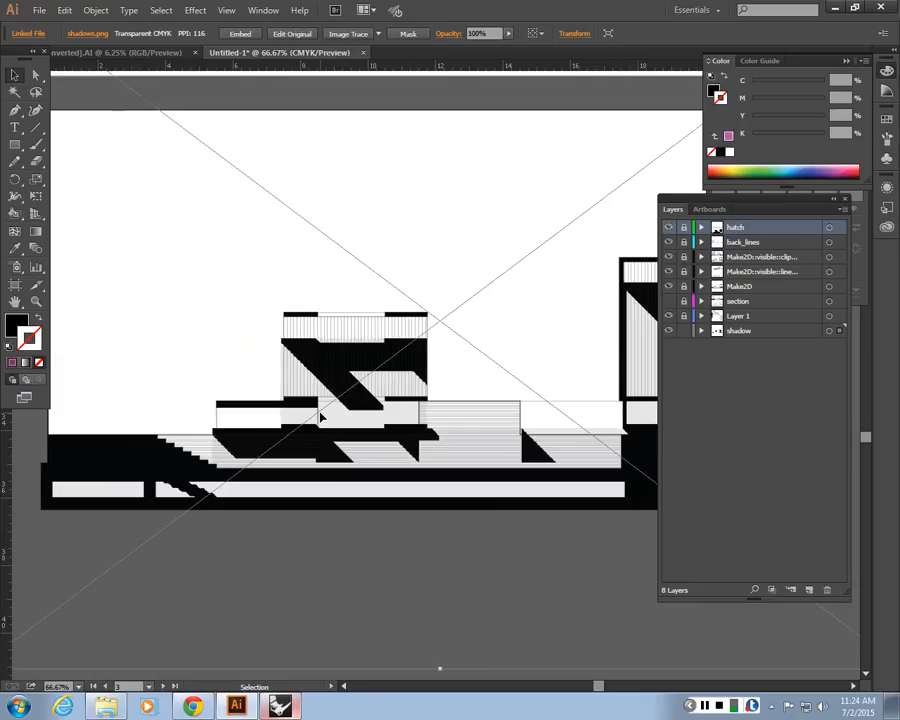
# Step: Scale the shadow image down slightly more so its shadows match the building outlines and ground of the section
pyautogui.press('space')
pyautogui.moveTo(329, 413); pyautogui.dragTo(420, 405)
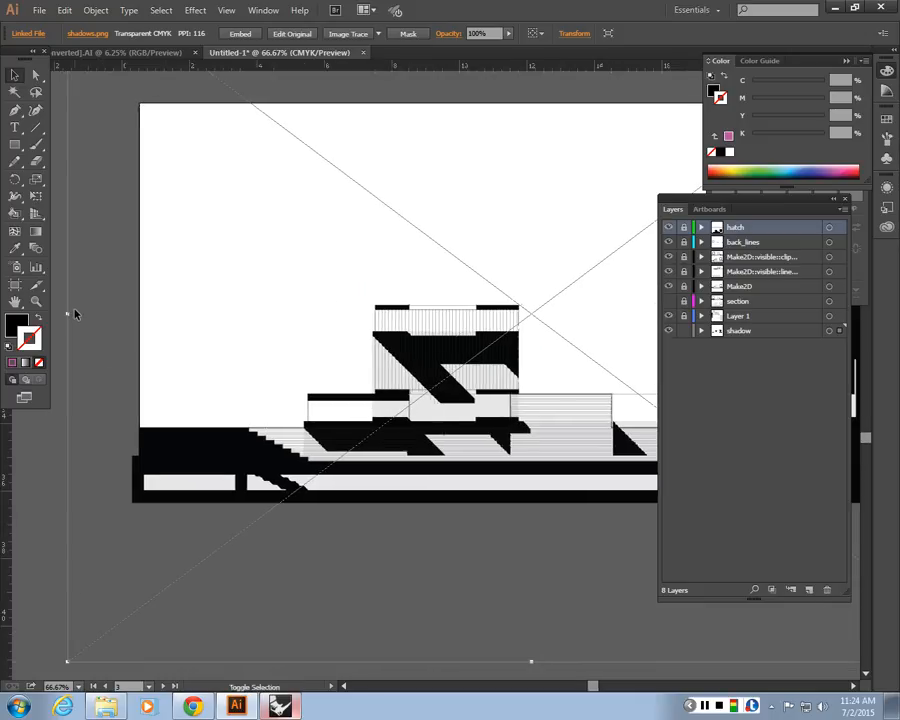
pyautogui.click(72, 319)
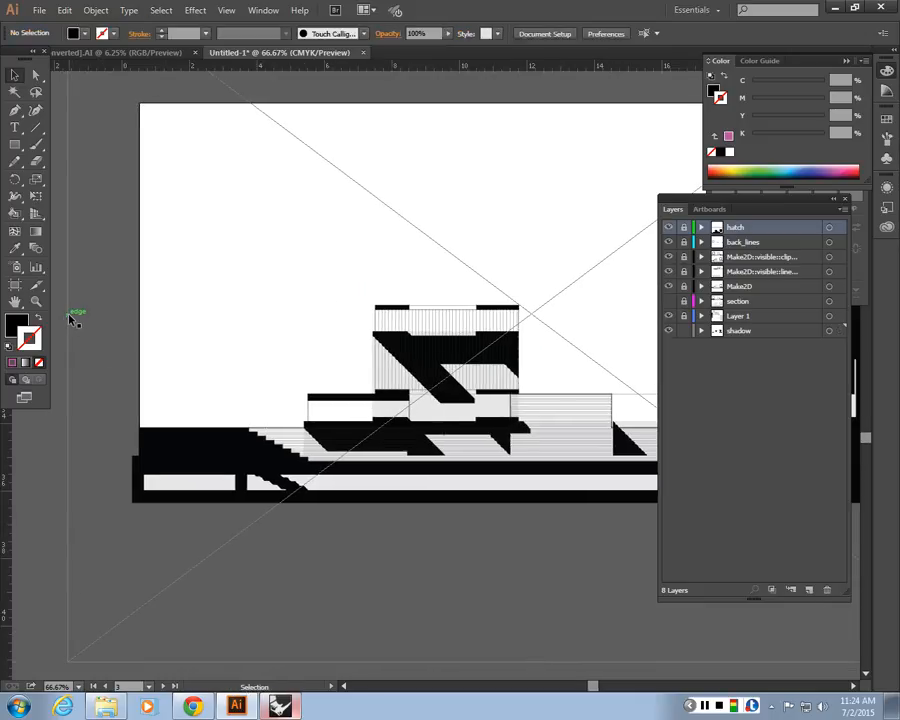
pyautogui.click(72, 315)
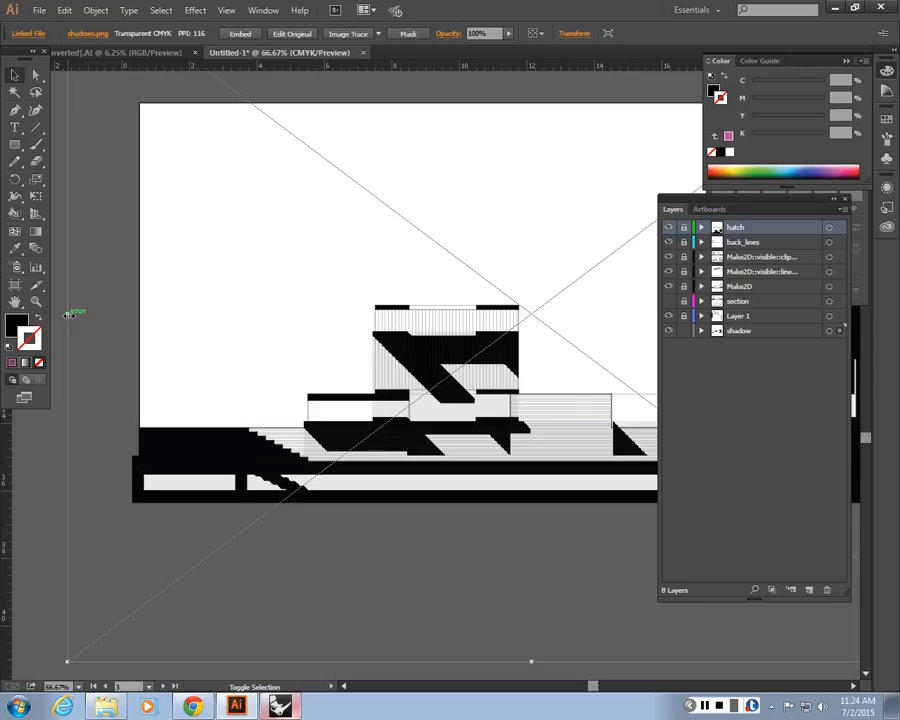
pyautogui.moveTo(72, 311); pyautogui.dragTo(82, 316)
pyautogui.press('space')
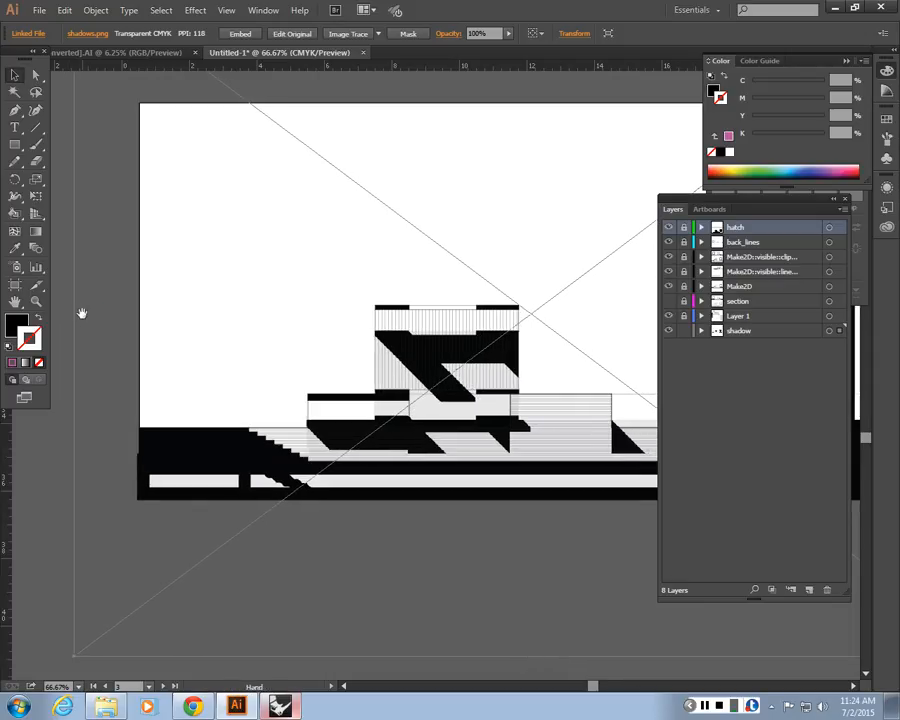
pyautogui.moveTo(580, 303); pyautogui.dragTo(332, 331)
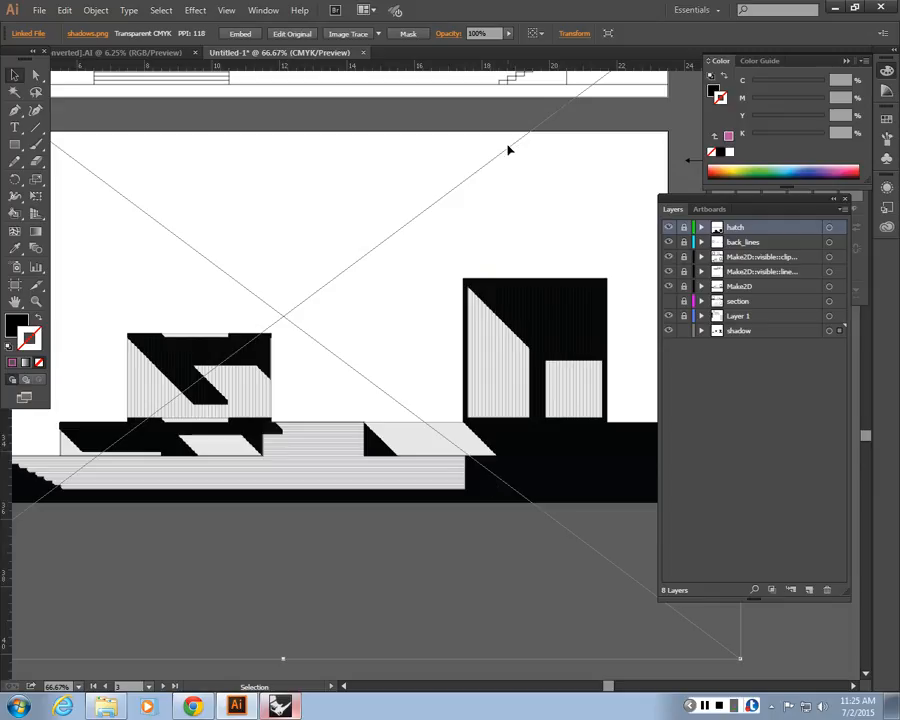
# Step: Set the shadow image's opacity to 30% and deselect it
pyautogui.click(474, 33)
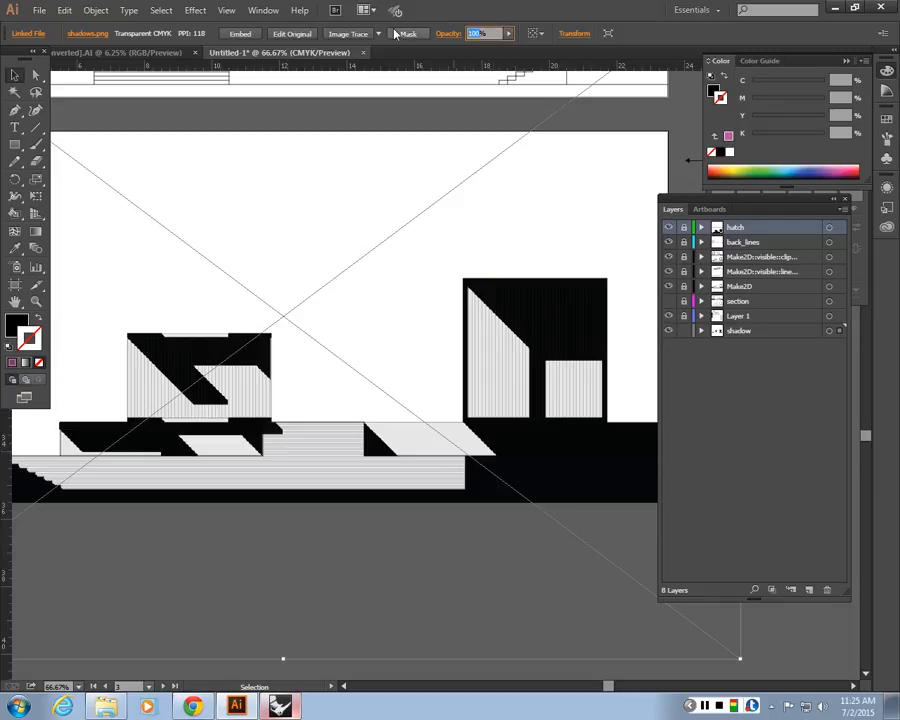
pyautogui.write('30%')
pyautogui.press('Return')
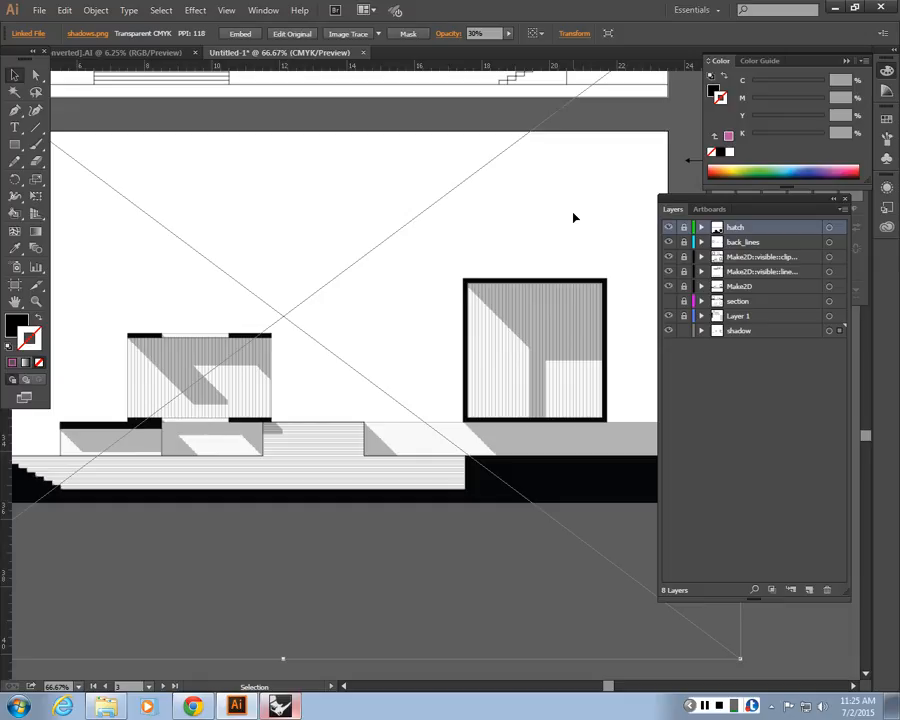
pyautogui.click(818, 656)
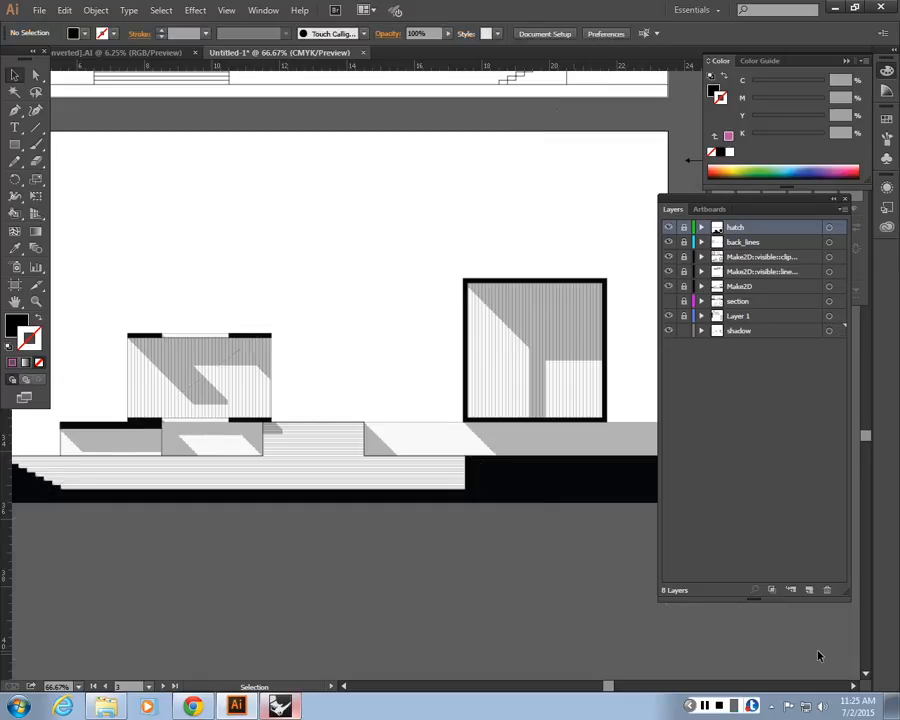
pyautogui.hotkey('ctrl', '-')
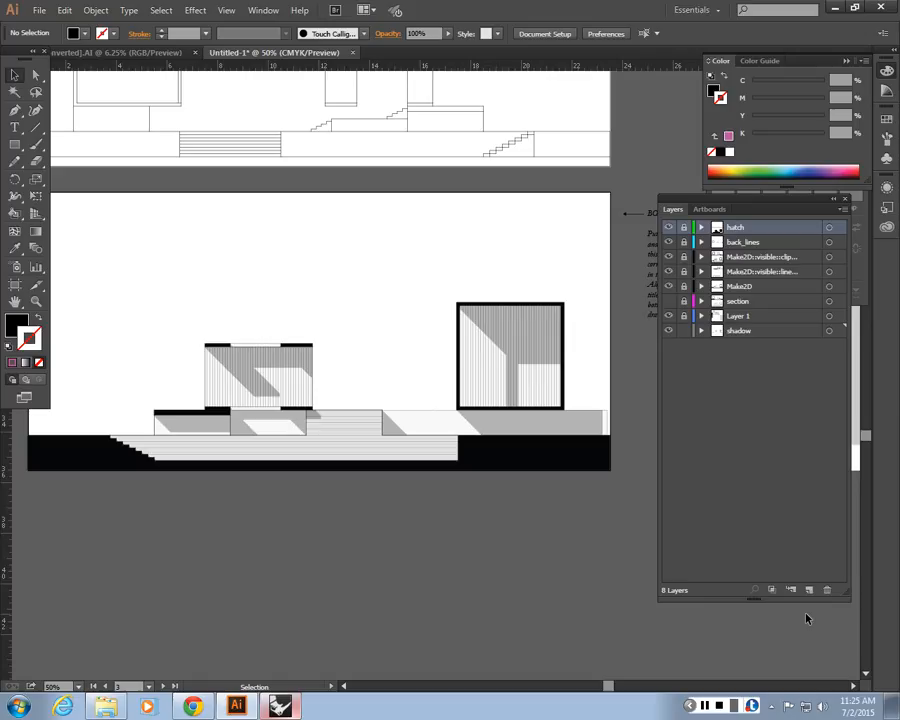
# Step: Switch to Rhinoceros to examine the model's front elevation, and return to Illustrator
pyautogui.click(273, 707)
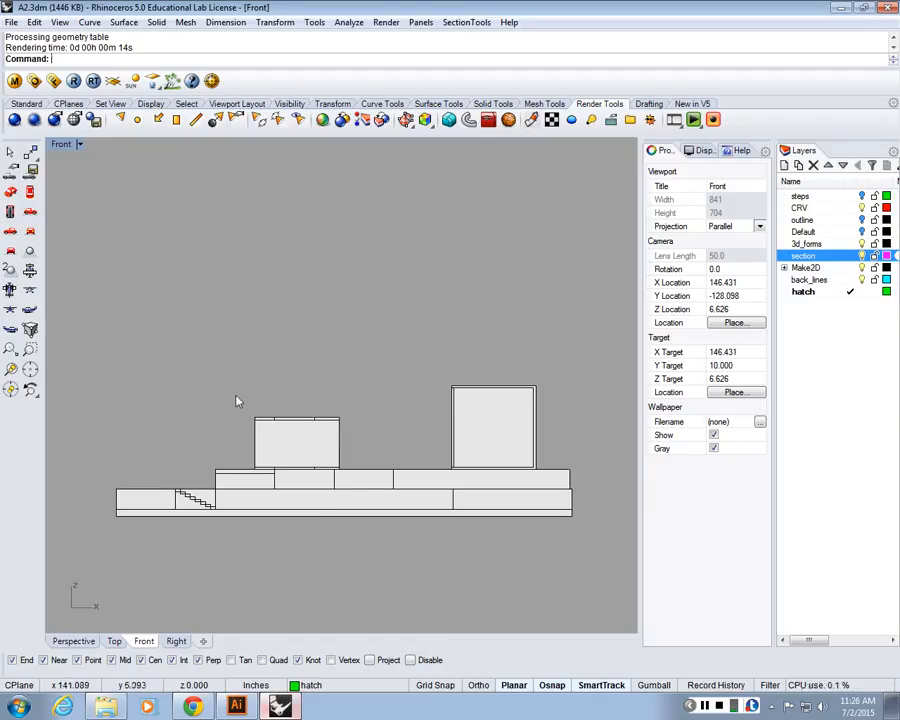
pyautogui.moveTo(237, 398); pyautogui.dragTo(225, 370, button='right')
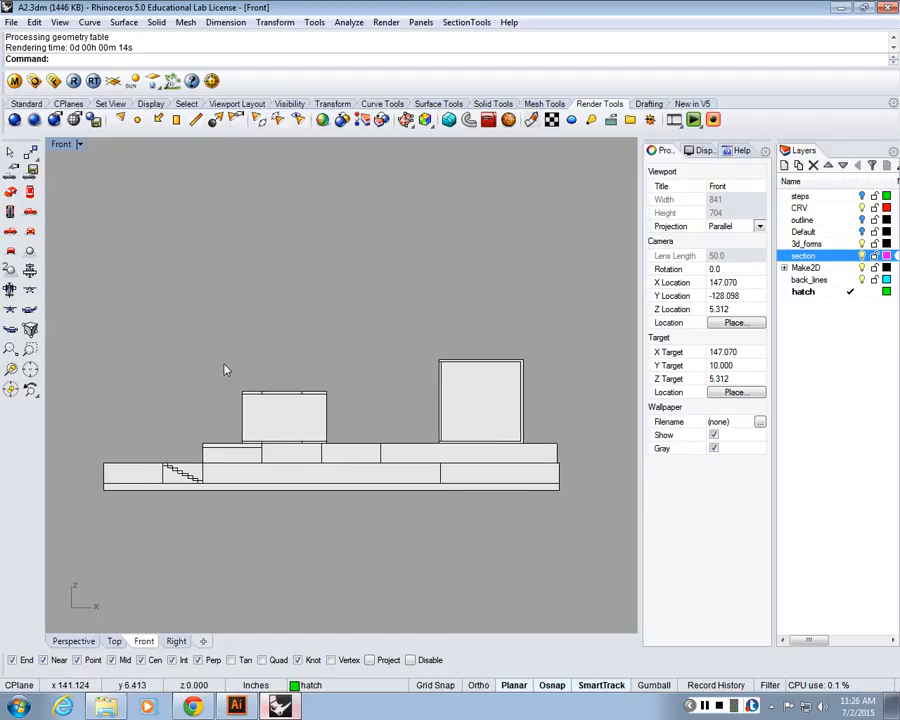
pyautogui.click(250, 710)
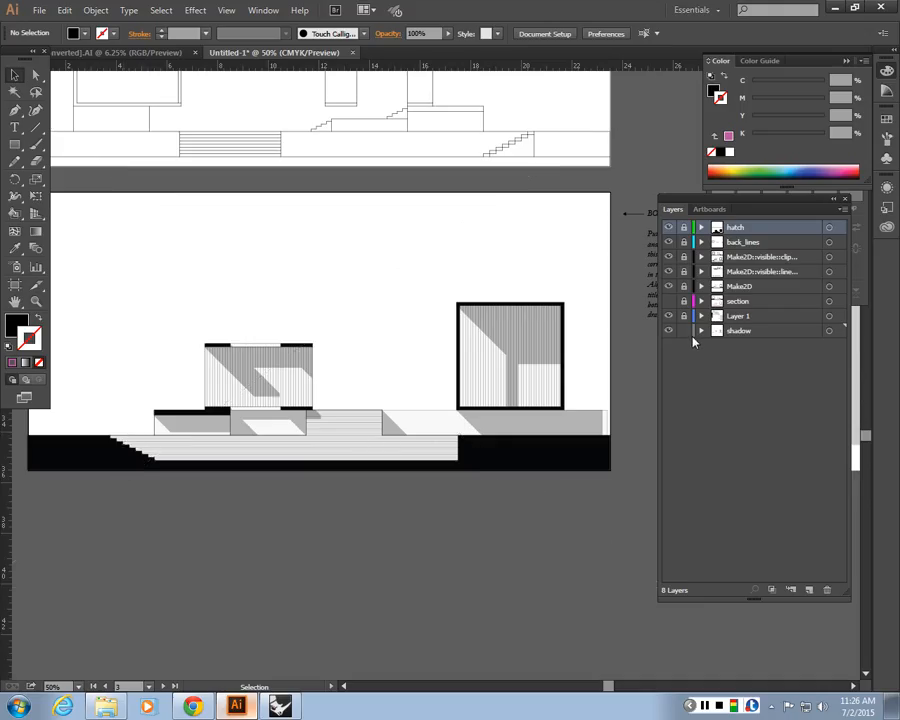
# Step: Hide and reshow the shadow layer to compare the section with and without shadows
pyautogui.click(692, 336)
pyautogui.click(668, 330)
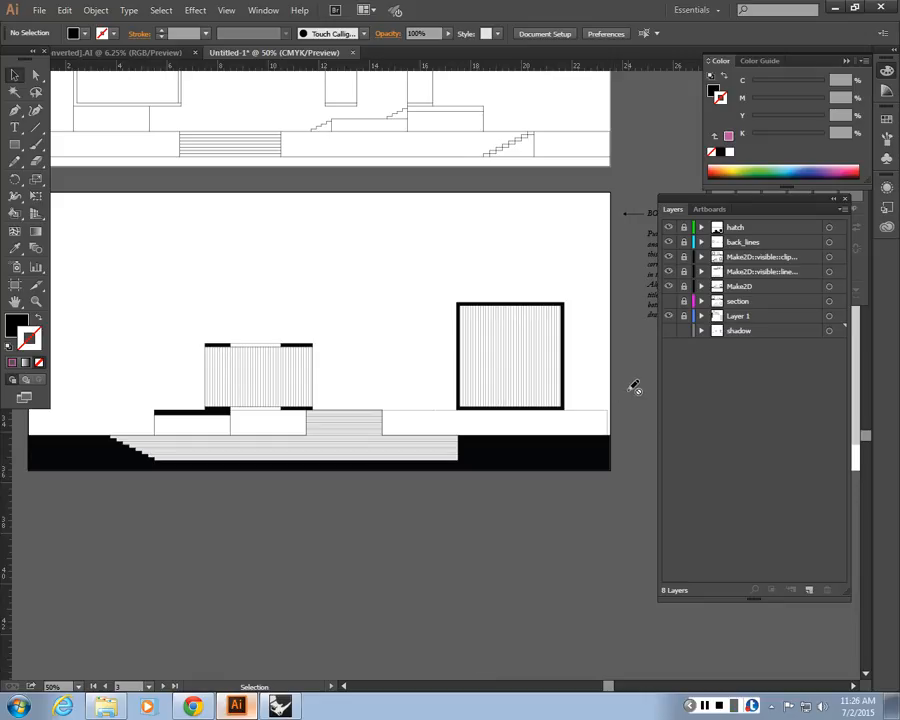
pyautogui.click(668, 331)
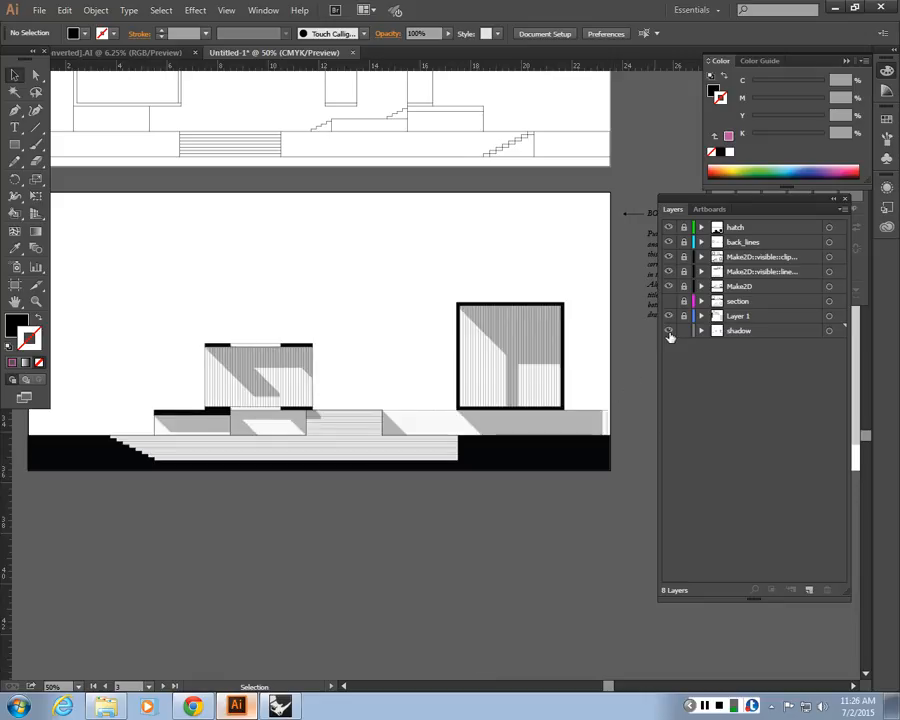
# Step: Switch to Rhinoceros and show the original model's plan in the Top view
pyautogui.click(290, 710)
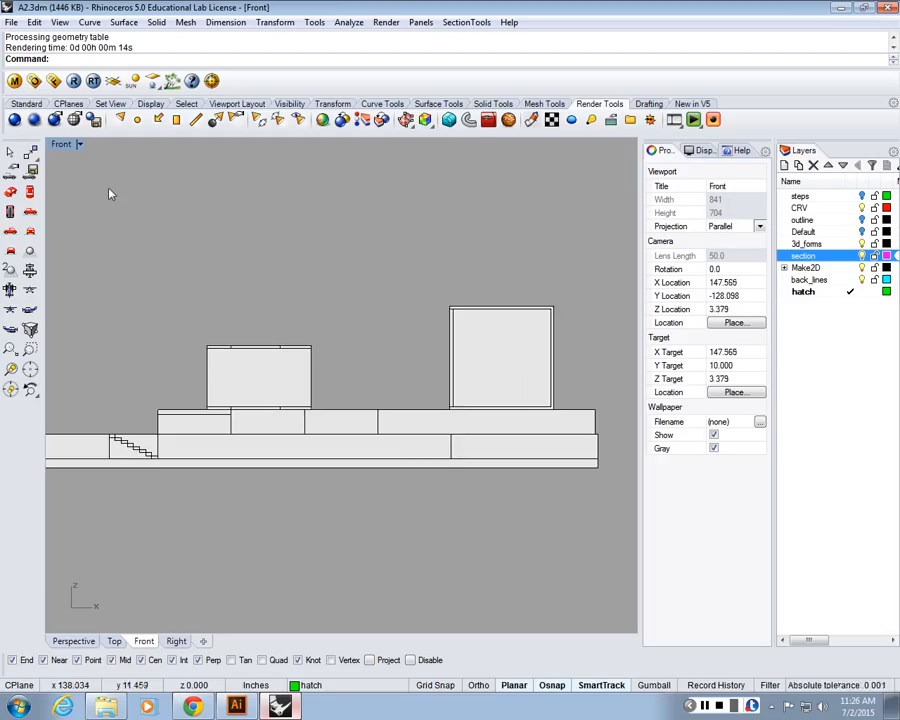
pyautogui.doubleClick(58, 146)
pyautogui.doubleClick(55, 147)
pyautogui.scroll(-8, 323, 311)
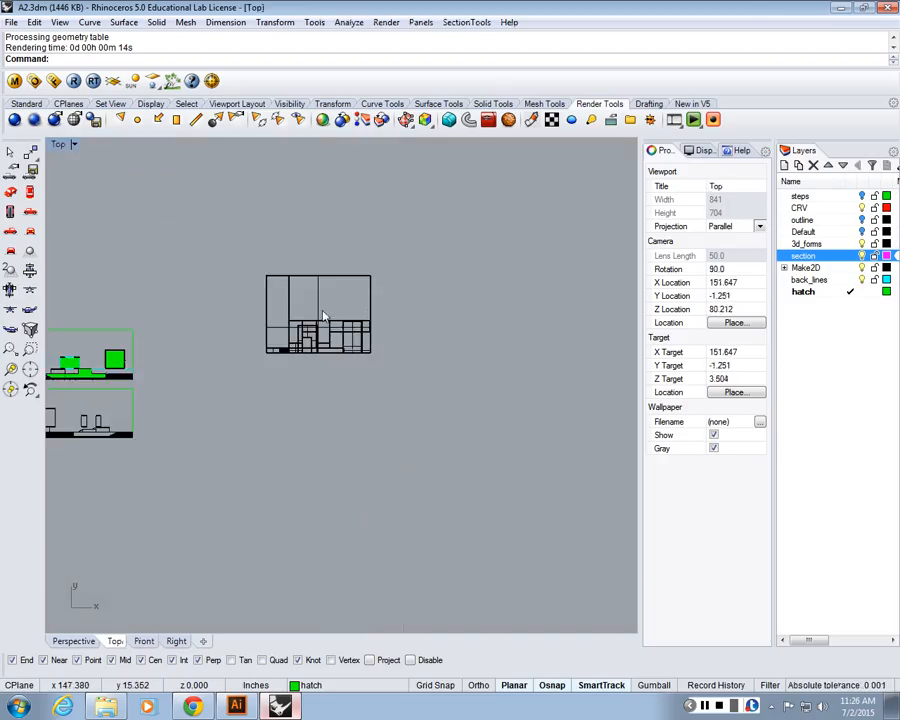
pyautogui.scroll(-2, 197, 374)
pyautogui.moveTo(56, 353); pyautogui.dragTo(564, 449, button='right')
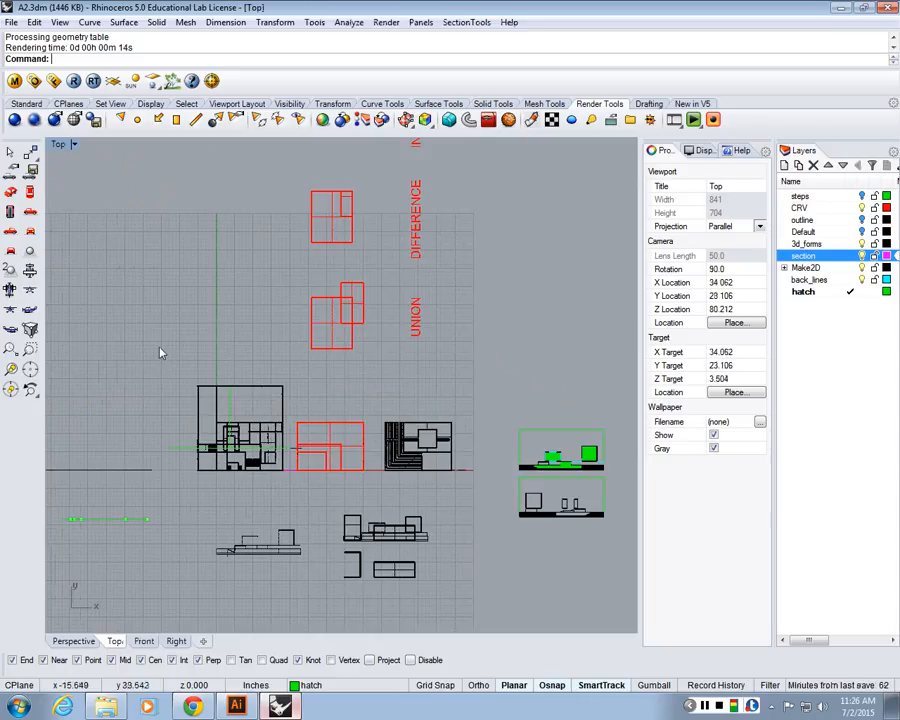
# Step: Select the whole original model with its section lines and copy it to the empty area beside the earlier cut model
pyautogui.moveTo(287, 501); pyautogui.dragTo(286, 499)
pyautogui.scroll(5, 265, 483)
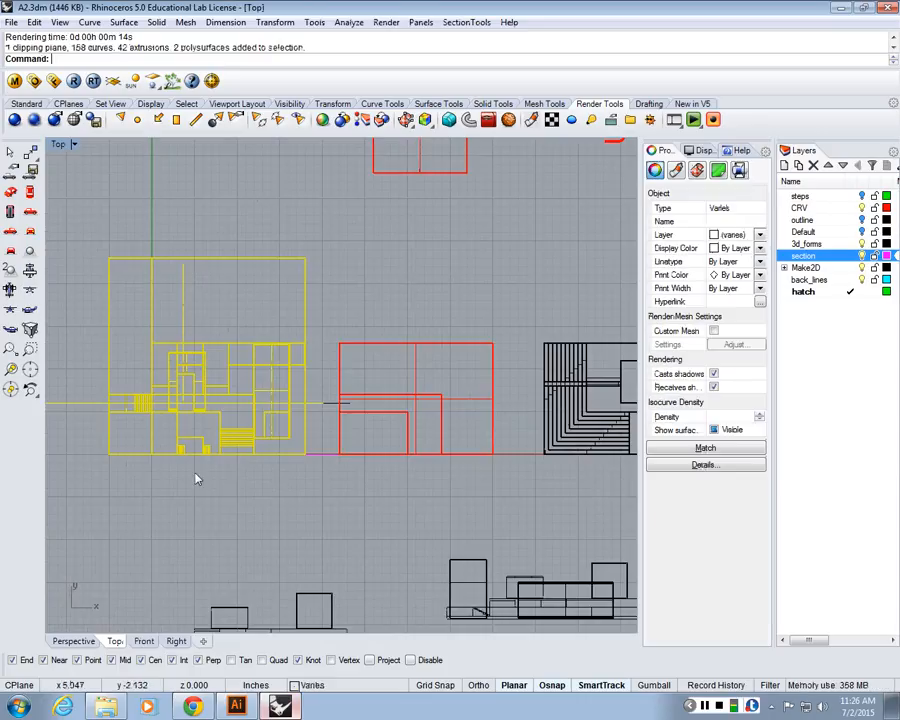
pyautogui.press('Escape')
pyautogui.moveTo(296, 420); pyautogui.dragTo(96, 211)
pyautogui.scroll(-5, 126, 281)
pyautogui.write('Cop')
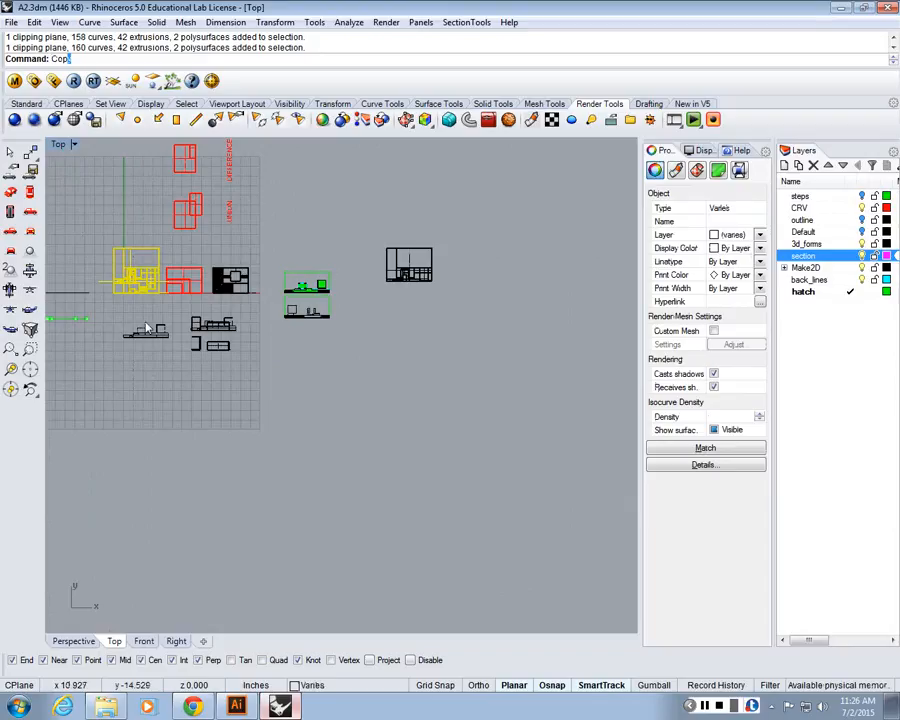
pyautogui.write('y')
pyautogui.press('Return')
pyautogui.click(140, 293)
pyautogui.click(502, 292)
pyautogui.press('Return')
# Step: Split all objects of the copied model using its long horizontal section line as the cutting object
pyautogui.scroll(8, 530, 276)
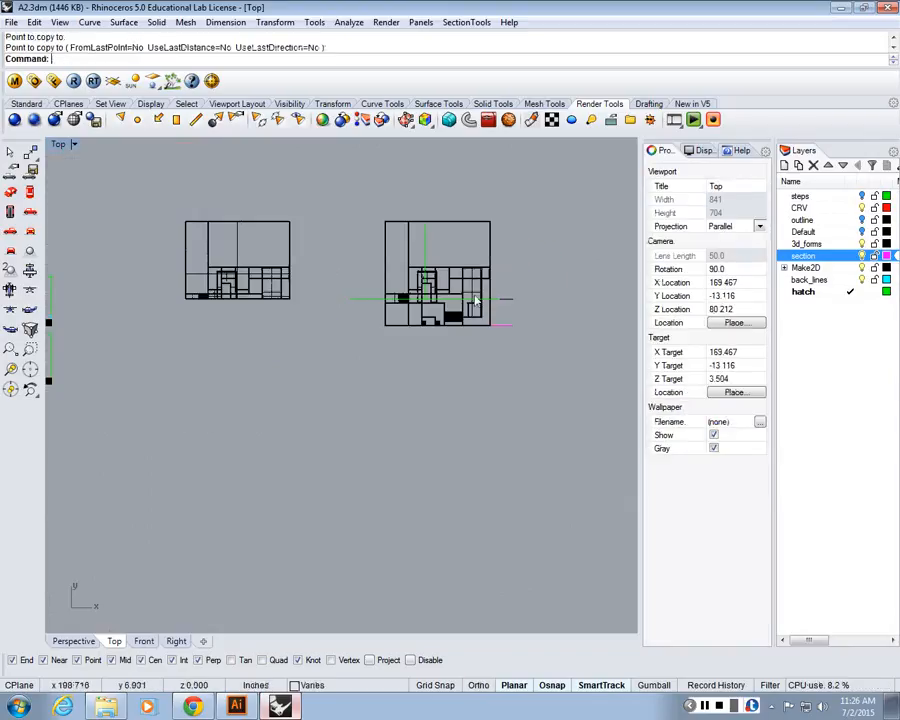
pyautogui.scroll(6, 470, 313)
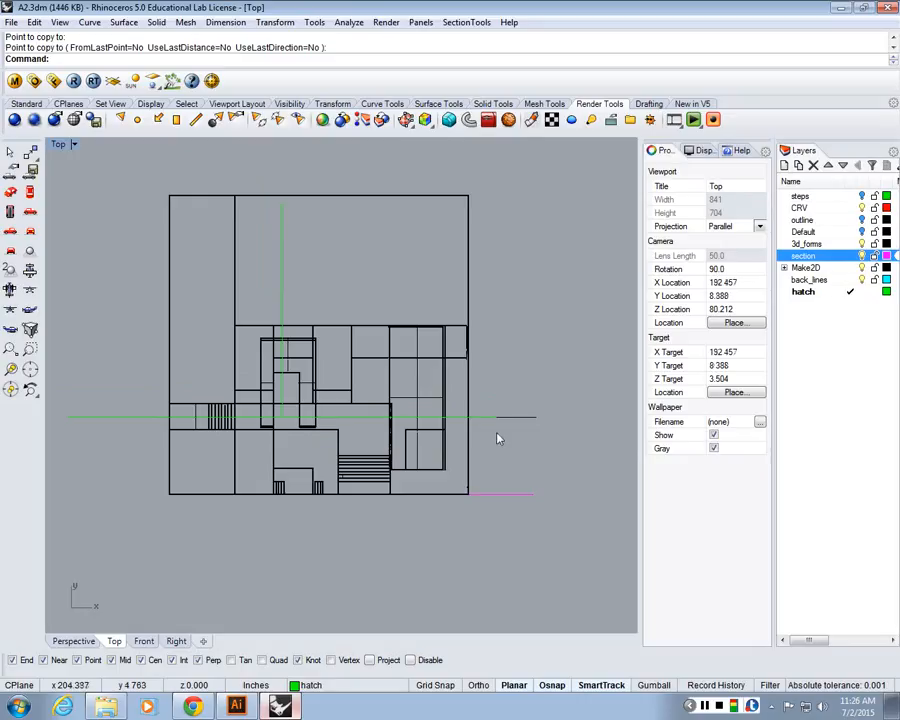
pyautogui.write('Split')
pyautogui.press('Return')
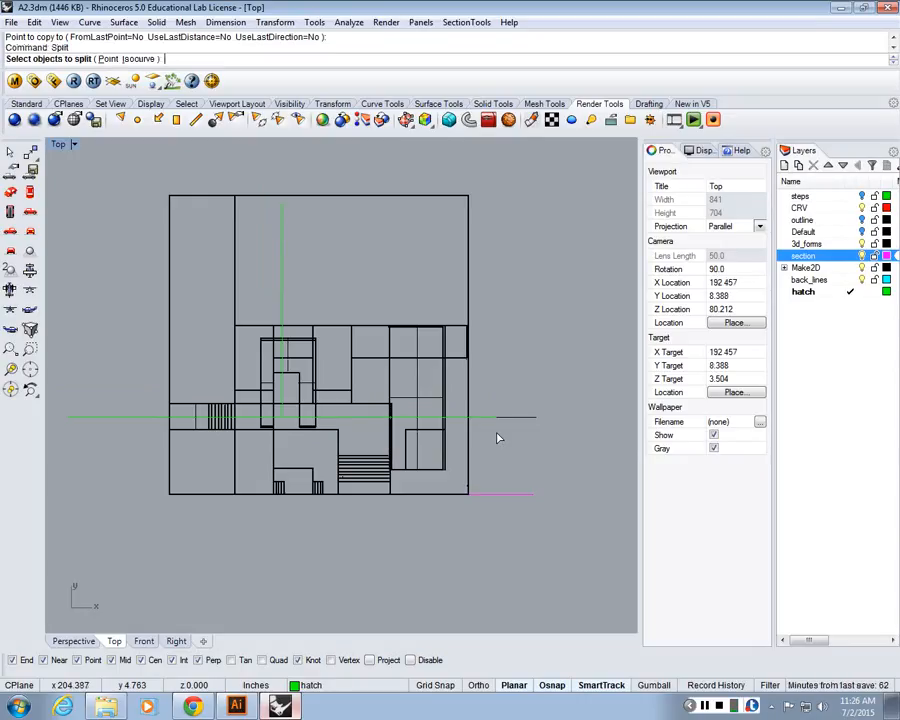
pyautogui.scroll(-2, 498, 437)
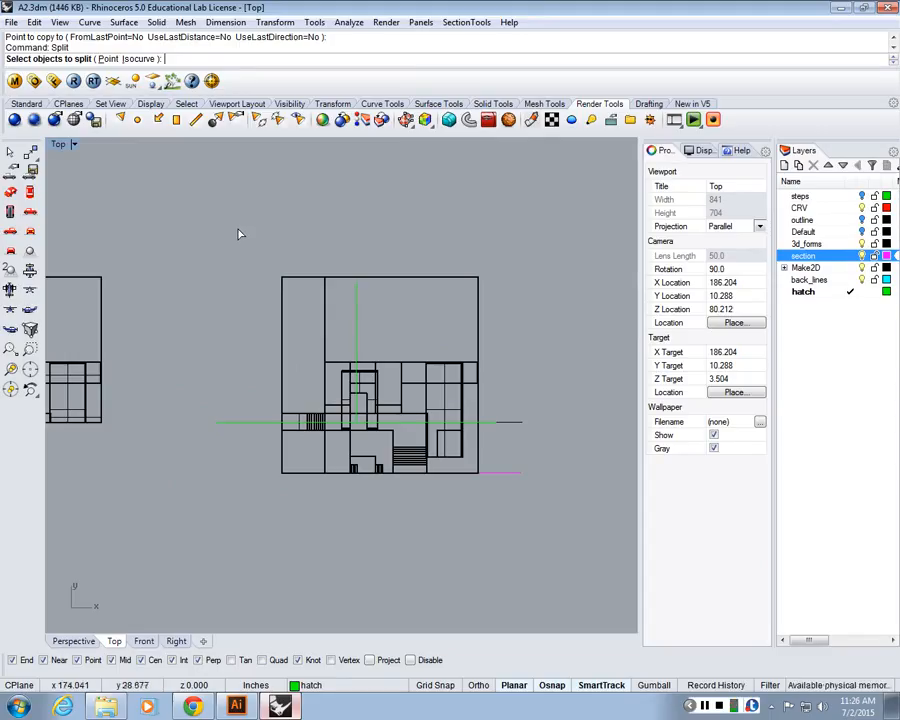
pyautogui.moveTo(238, 227)
pyautogui.mouseDown()
pyautogui.moveTo(476, 512)
pyautogui.moveTo(490, 510)
pyautogui.mouseUp()
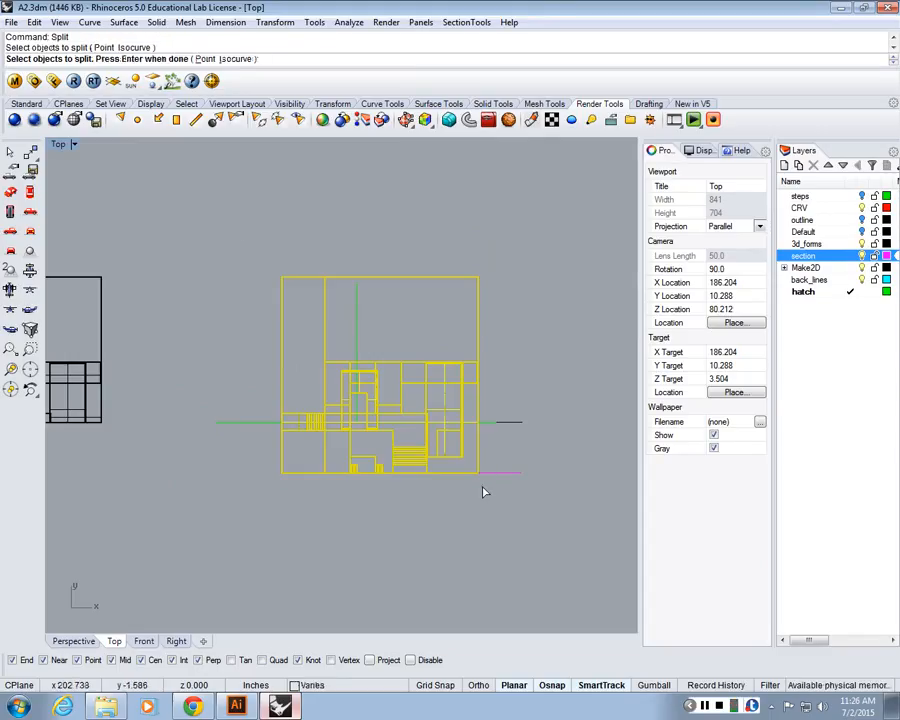
pyautogui.press('Return')
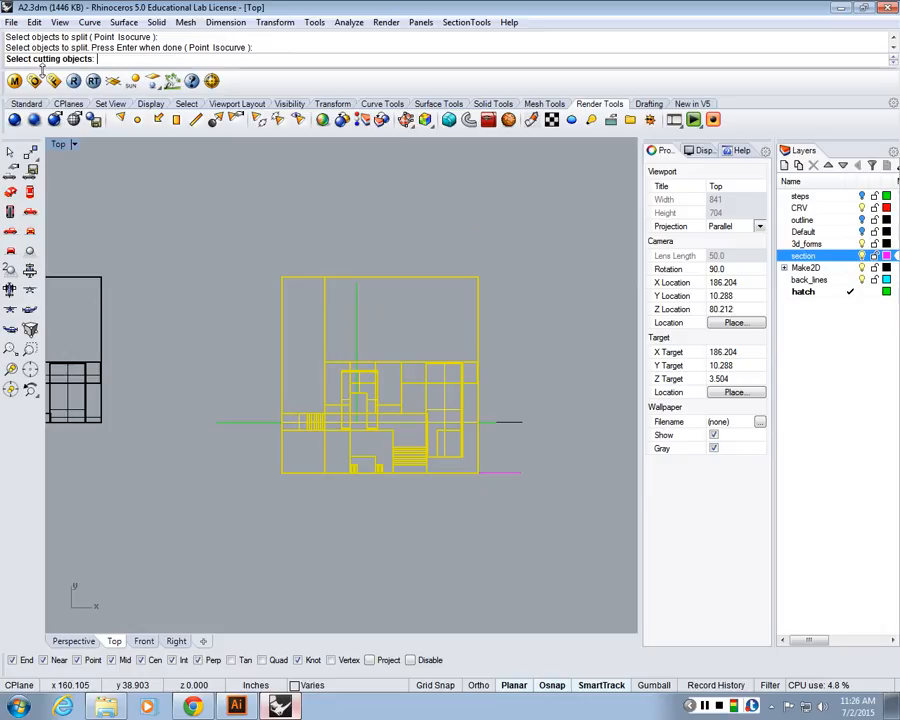
pyautogui.click(258, 423)
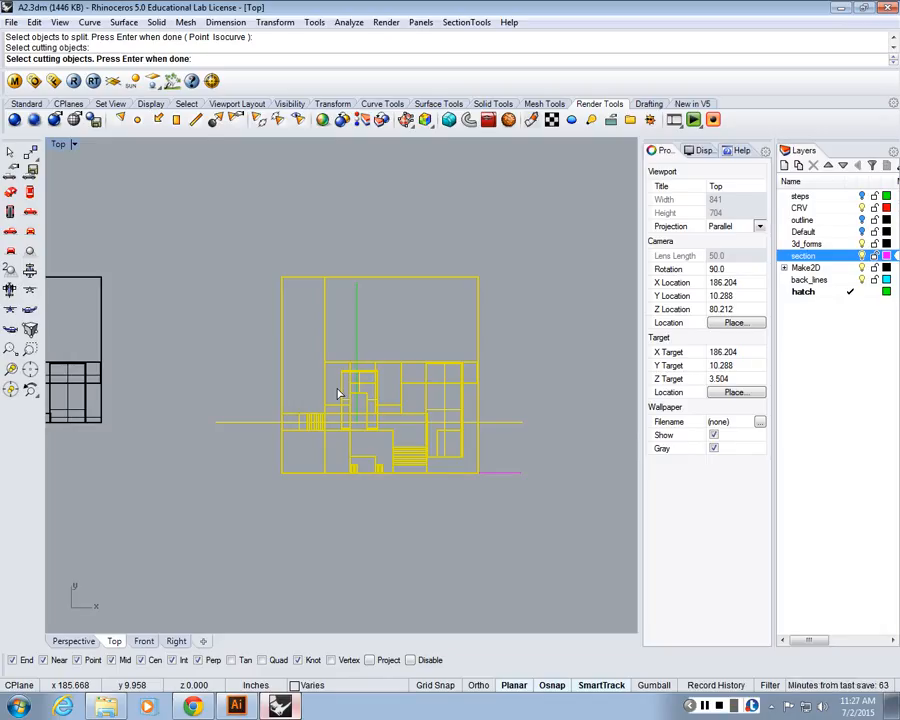
pyautogui.press('Return')
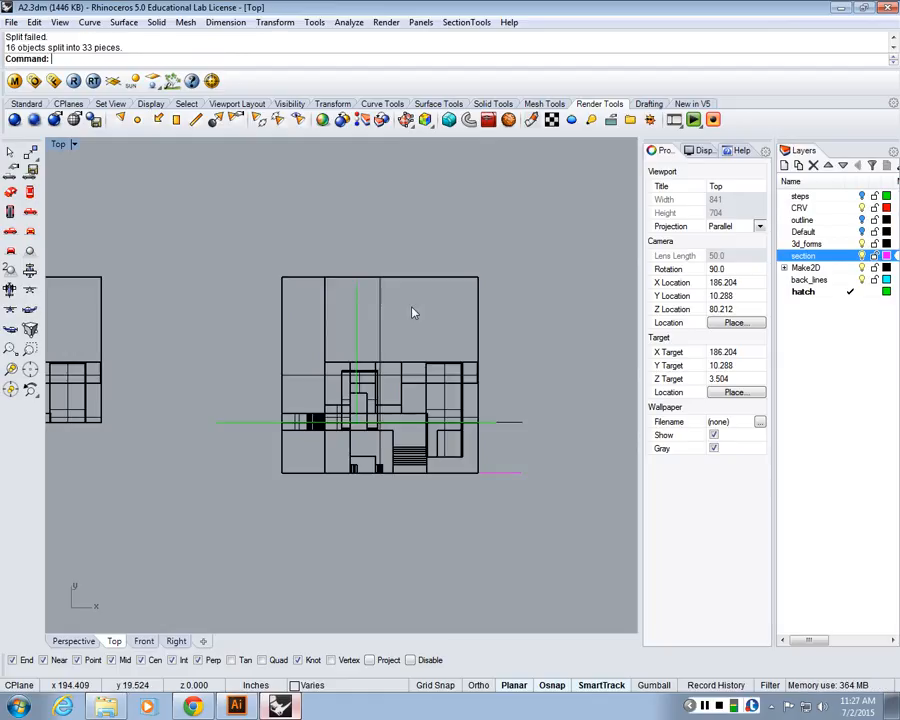
# Step: Delete the split pieces of the copied model above its long horizontal section line, including the clipping plane, in the Top view
pyautogui.moveTo(497, 423); pyautogui.dragTo(207, 217)
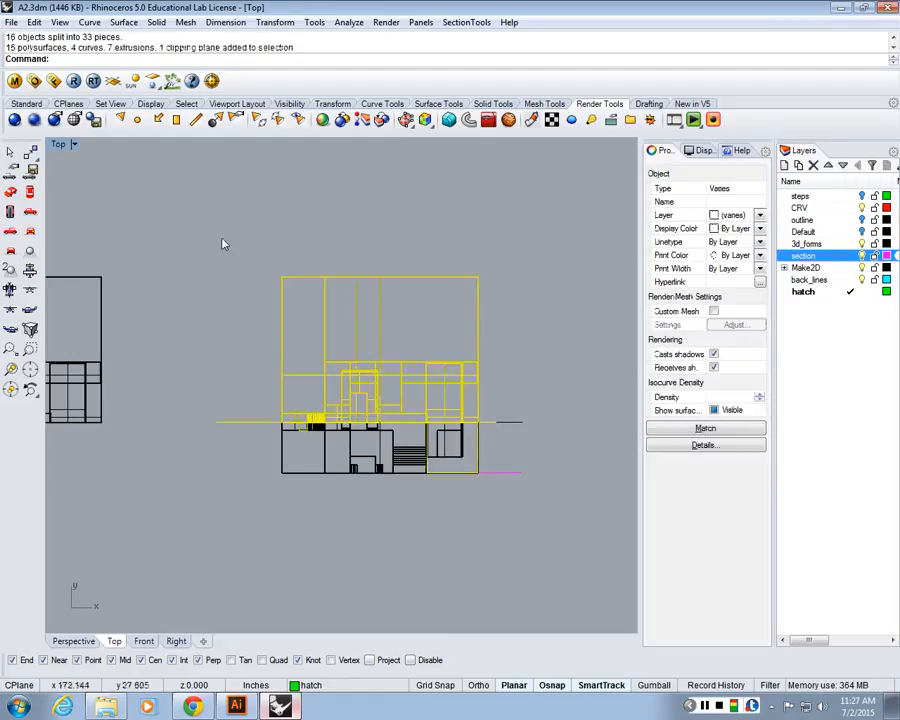
pyautogui.press('Delete')
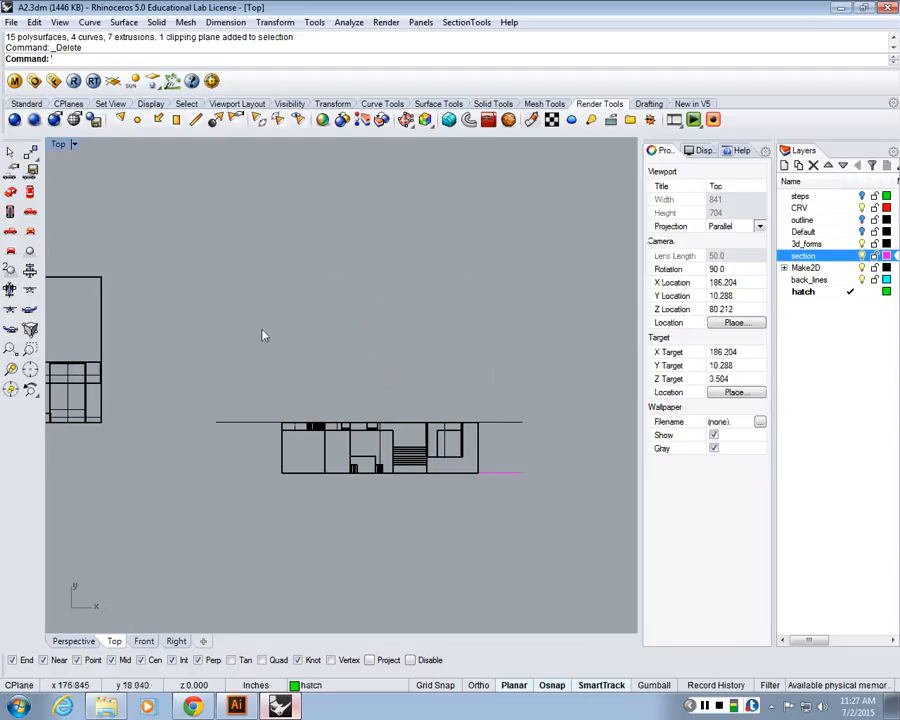
pyautogui.scroll(-4, 371, 417)
pyautogui.scroll(4, 397, 409)
pyautogui.scroll(-1, 397, 409)
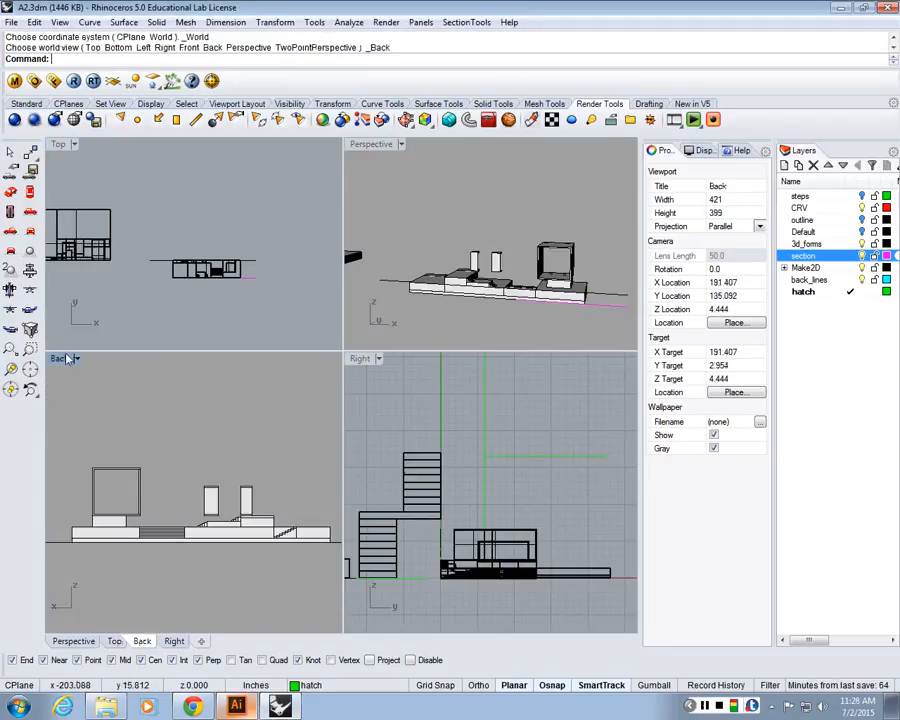
# Step: Maximize the Back view of the cut model and render it, checking the alpha channel before returning to the RGB image
pyautogui.doubleClick(60, 358)
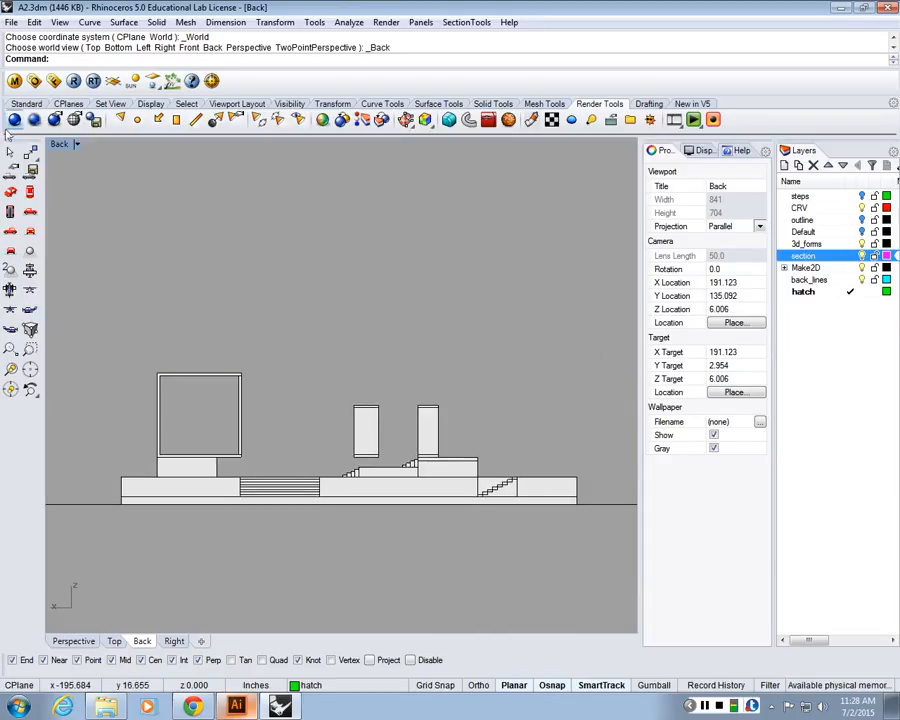
pyautogui.click(14, 120)
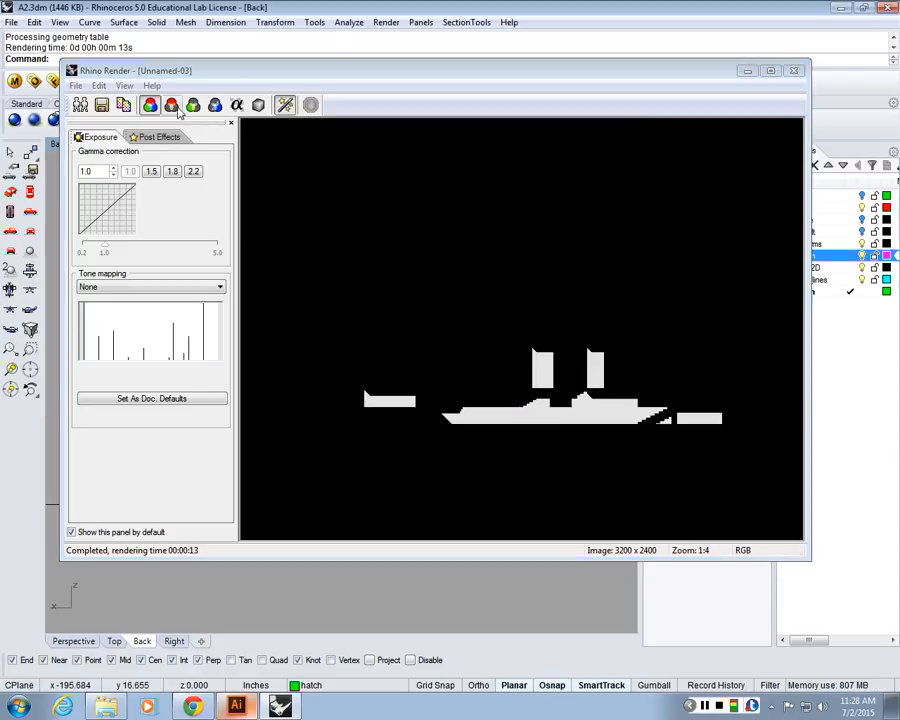
pyautogui.click(236, 106)
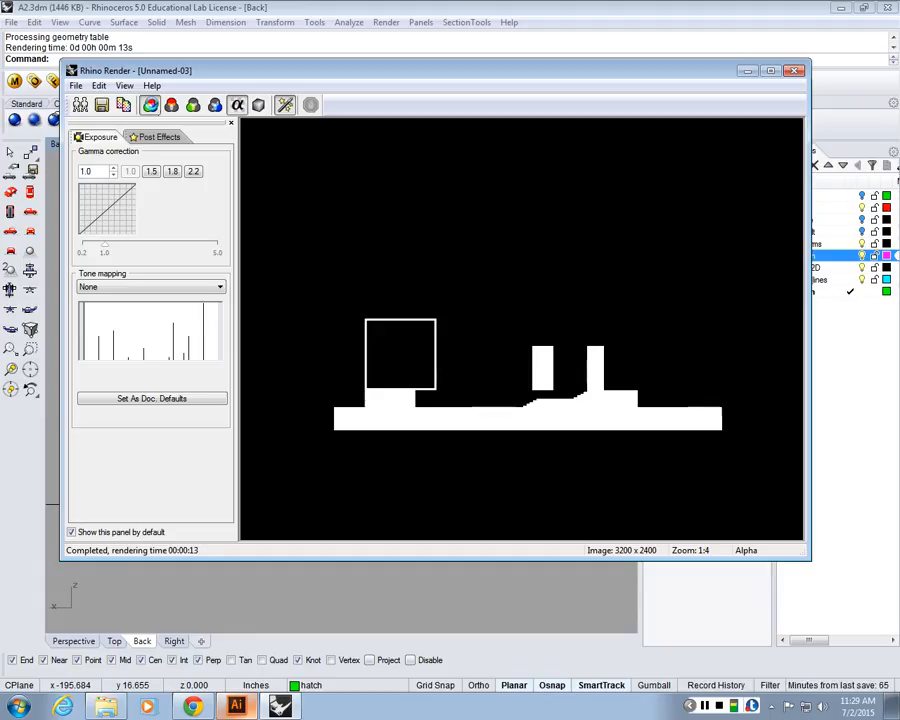
pyautogui.click(149, 105)
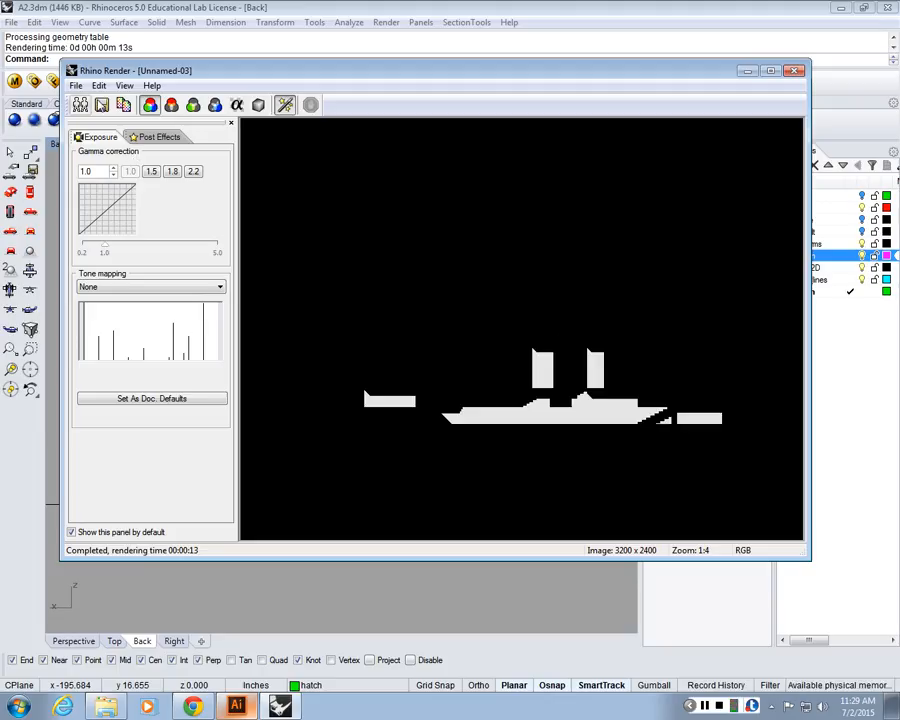
# Step: Save the render with its alpha channel to the Desktop as a PNG named shadow_2 and close the render window
pyautogui.click(101, 104)
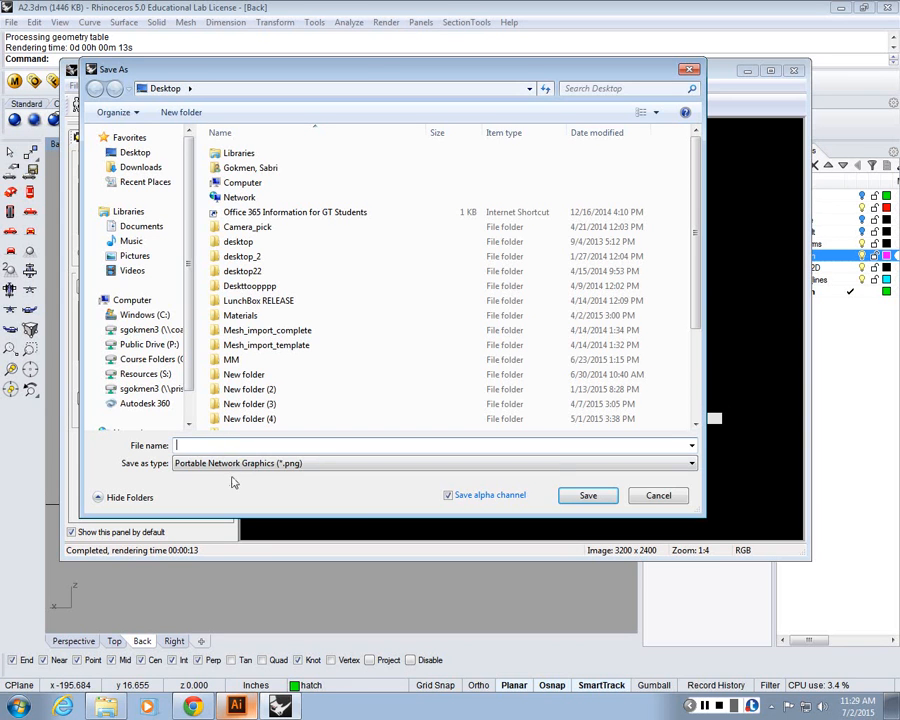
pyautogui.write('shadow_2')
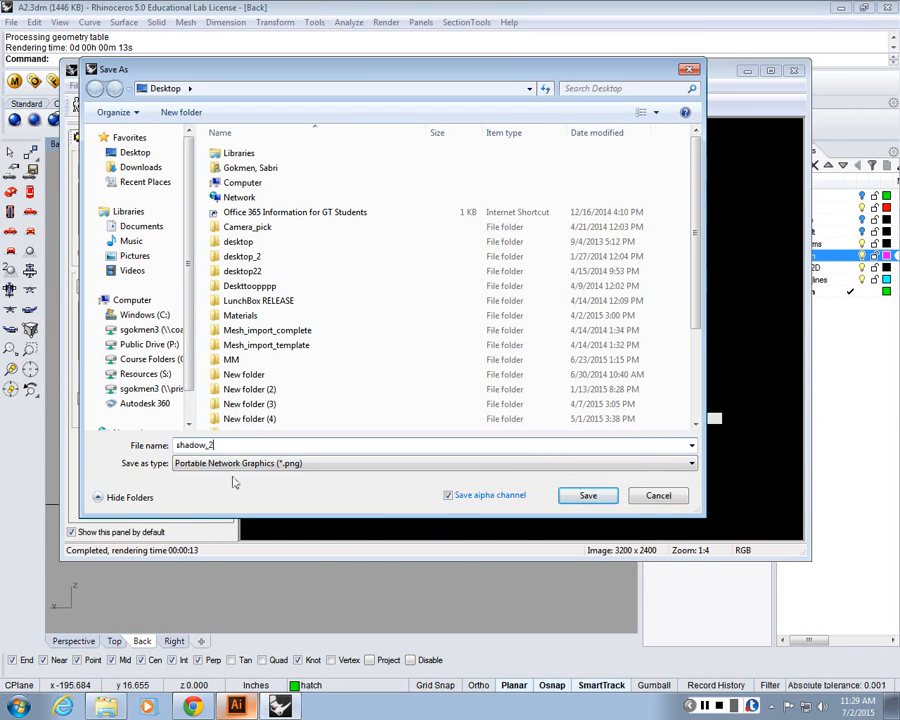
pyautogui.press('Return')
pyautogui.click(838, 82)
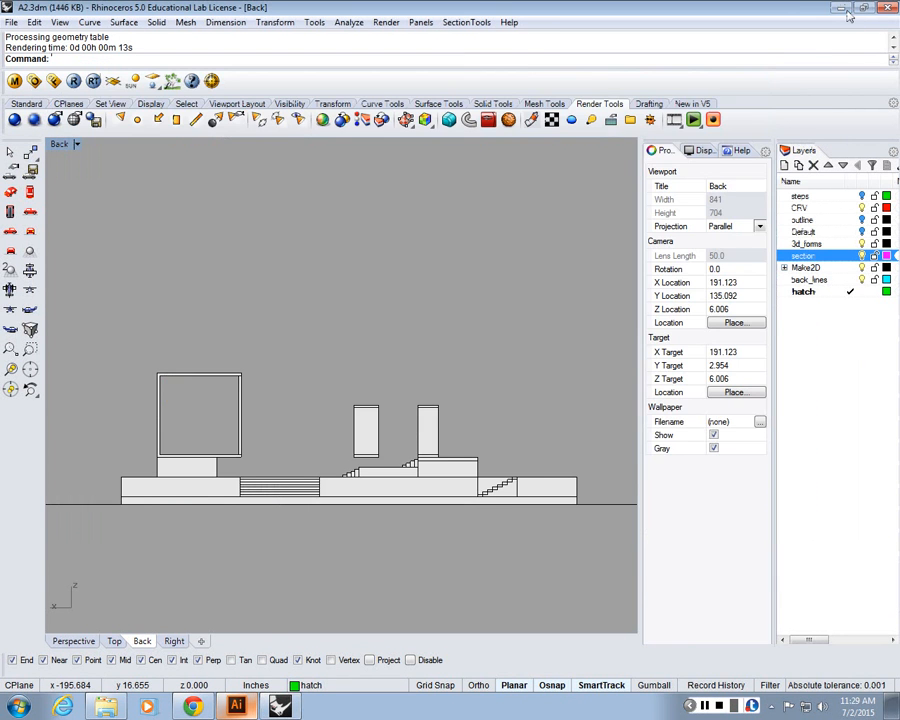
# Step: Switch to Illustrator to look over all the boards at 12.5% zoom, and return to Rhinoceros
pyautogui.click(841, 8)
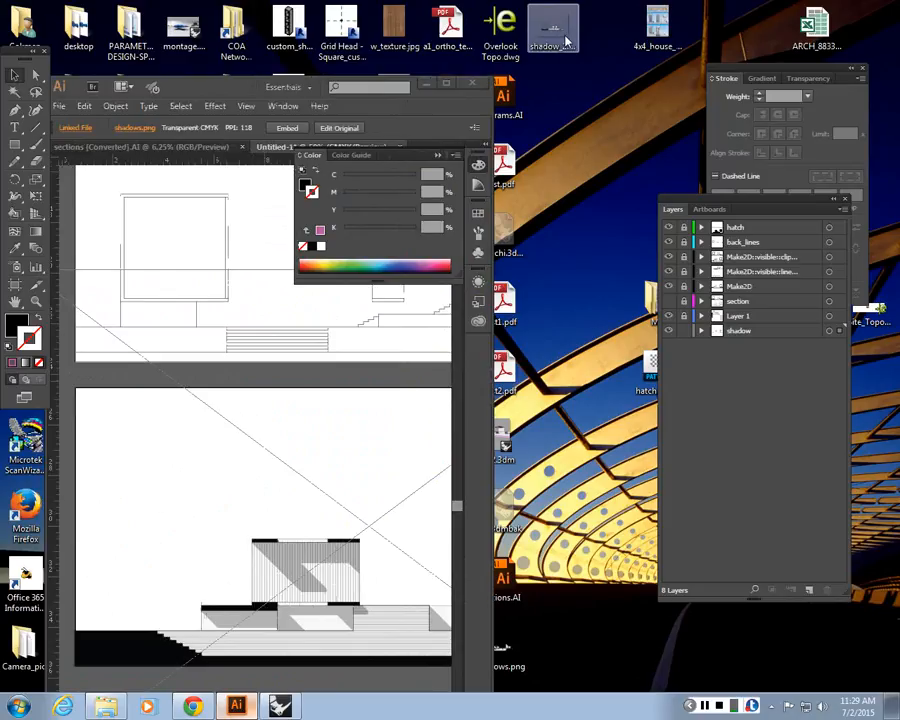
pyautogui.click(446, 83)
pyautogui.click(580, 123)
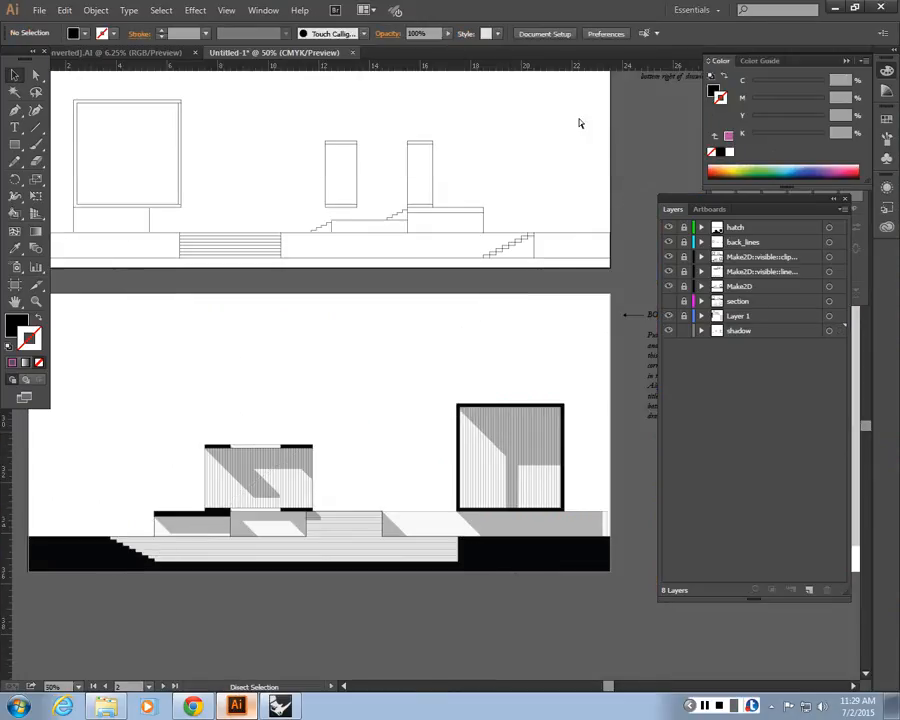
pyautogui.hotkey('ctrl', '-')
pyautogui.hotkey('ctrl', '-')
pyautogui.moveTo(474, 239); pyautogui.dragTo(460, 243)
pyautogui.hotkey('ctrl', '-')
pyautogui.hotkey('ctrl', '-')
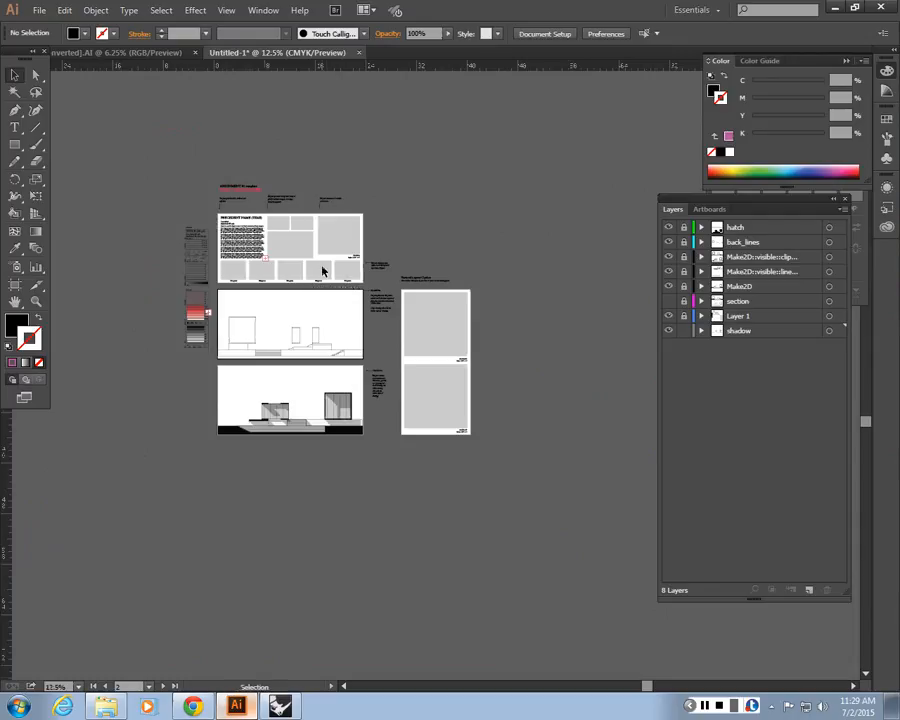
pyautogui.hotkey('alt', 'Tab')
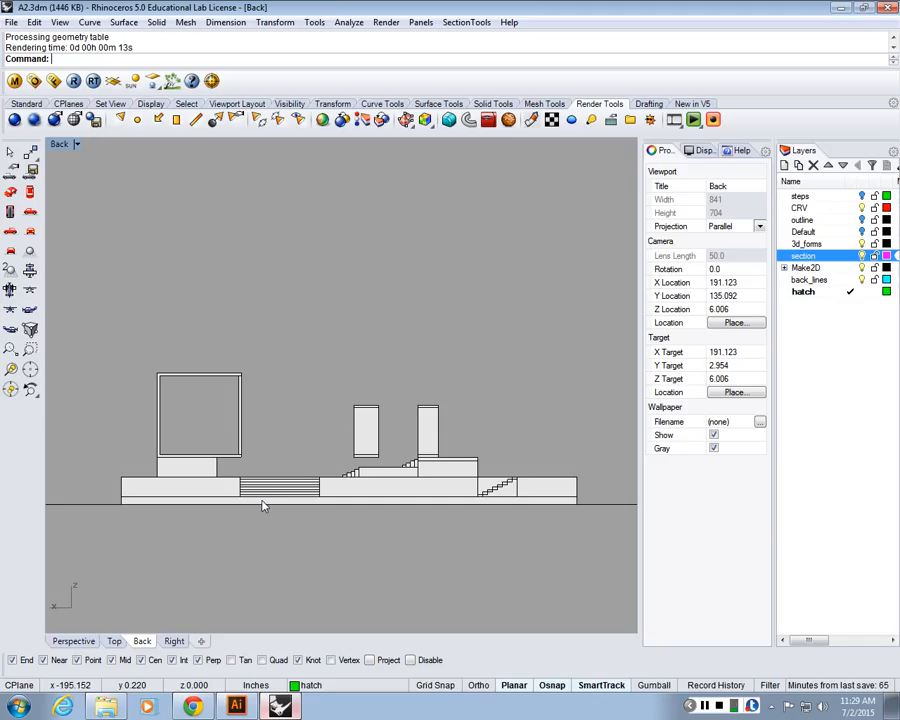
pyautogui.click(54, 120)
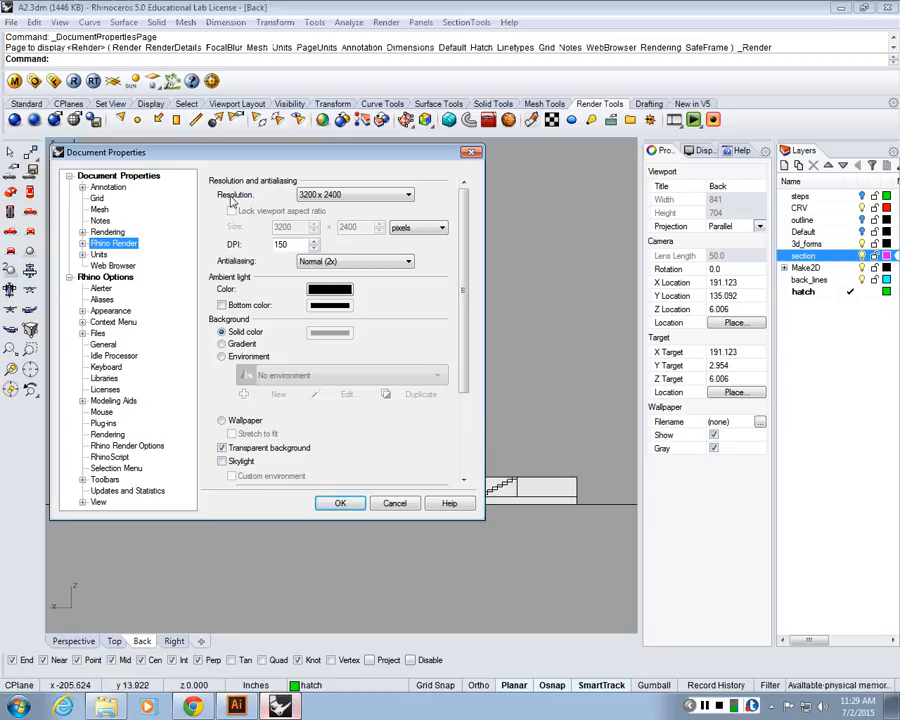
pyautogui.click(320, 195)
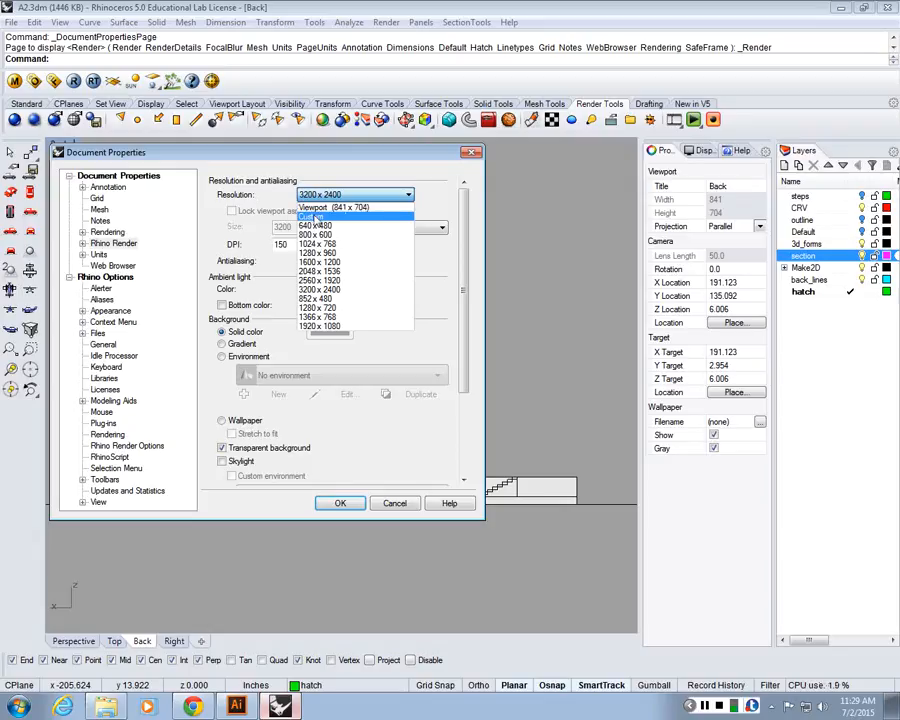
pyautogui.click(313, 216)
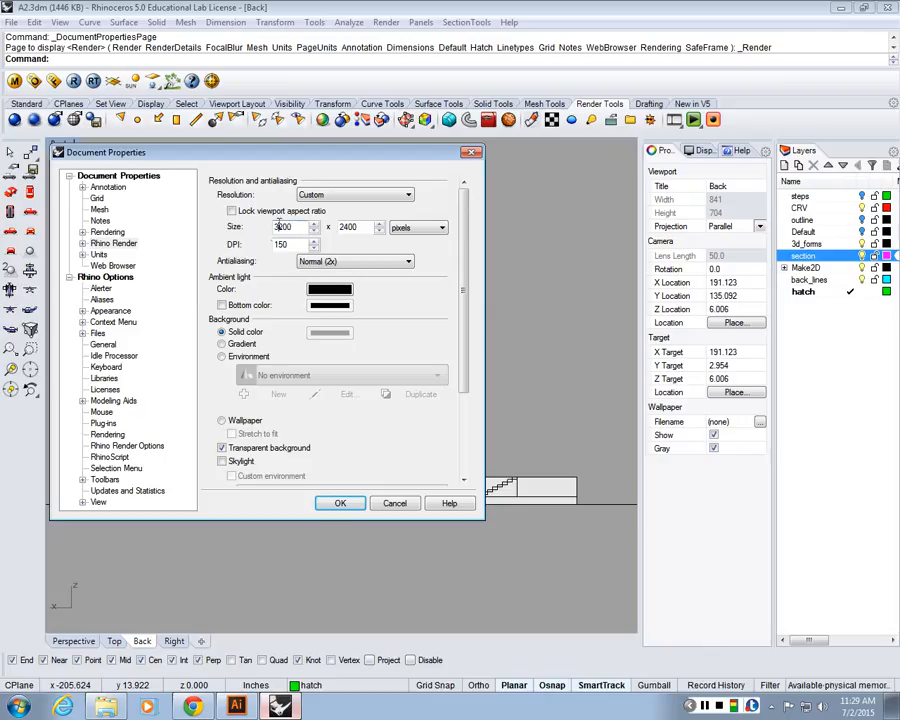
pyautogui.moveTo(283, 227); pyautogui.dragTo(172, 190)
pyautogui.press('BackSpace')
pyautogui.write('800')
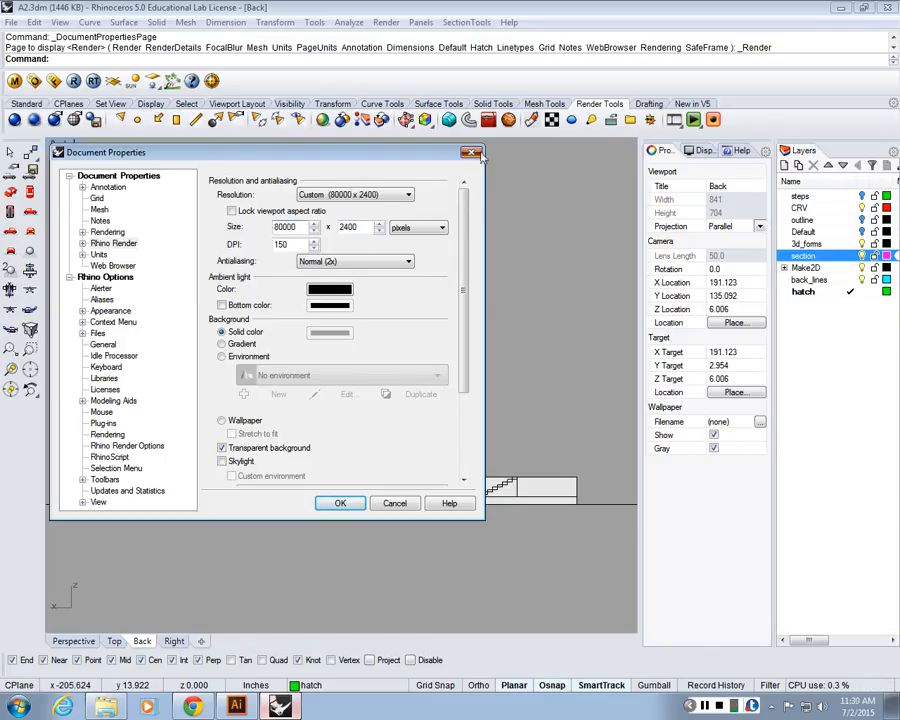
pyautogui.click(472, 152)
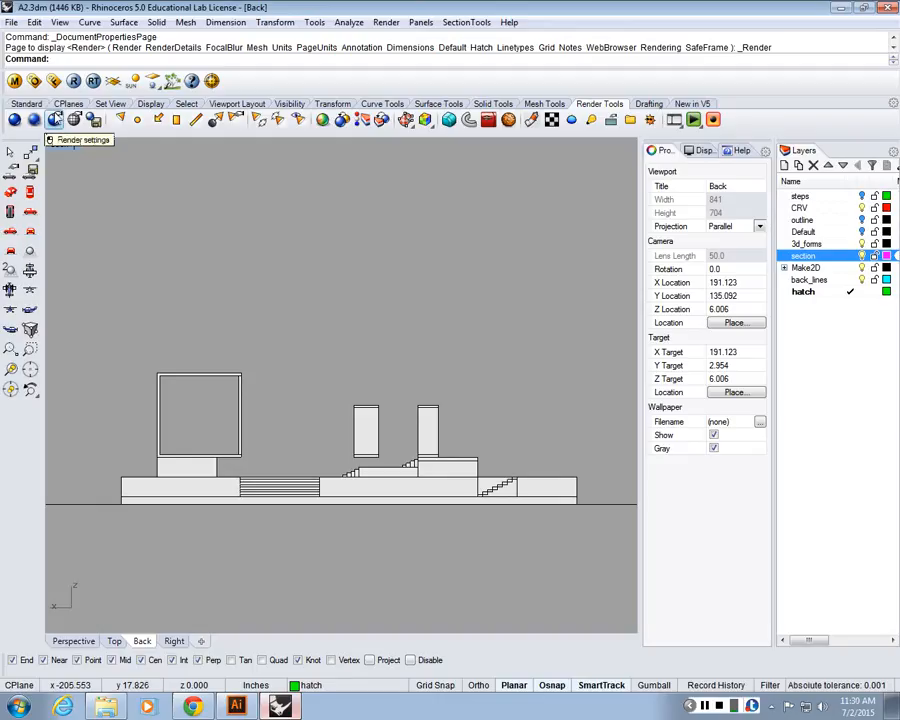
pyautogui.click(56, 119)
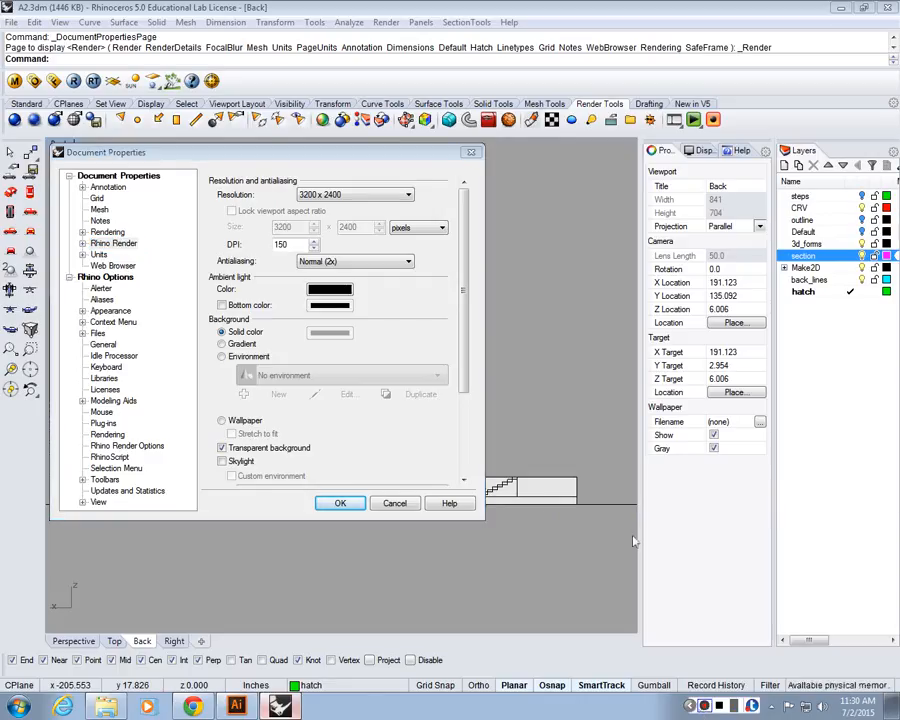
pyautogui.press('Return')
# Step: Set Rhino Render as the current renderer
pyautogui.click(386, 21)
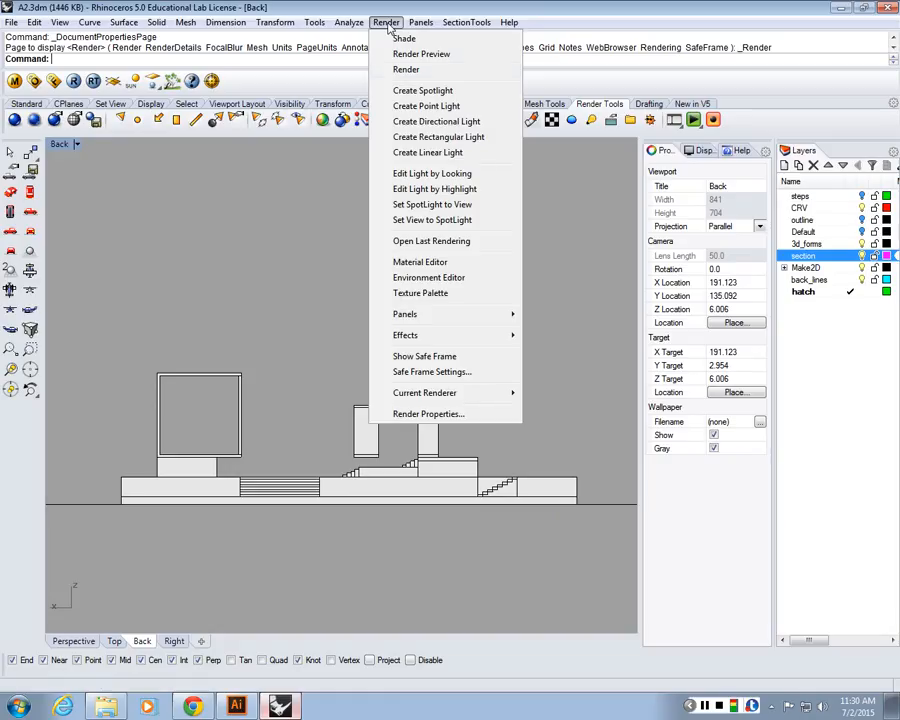
pyautogui.moveTo(500, 392)
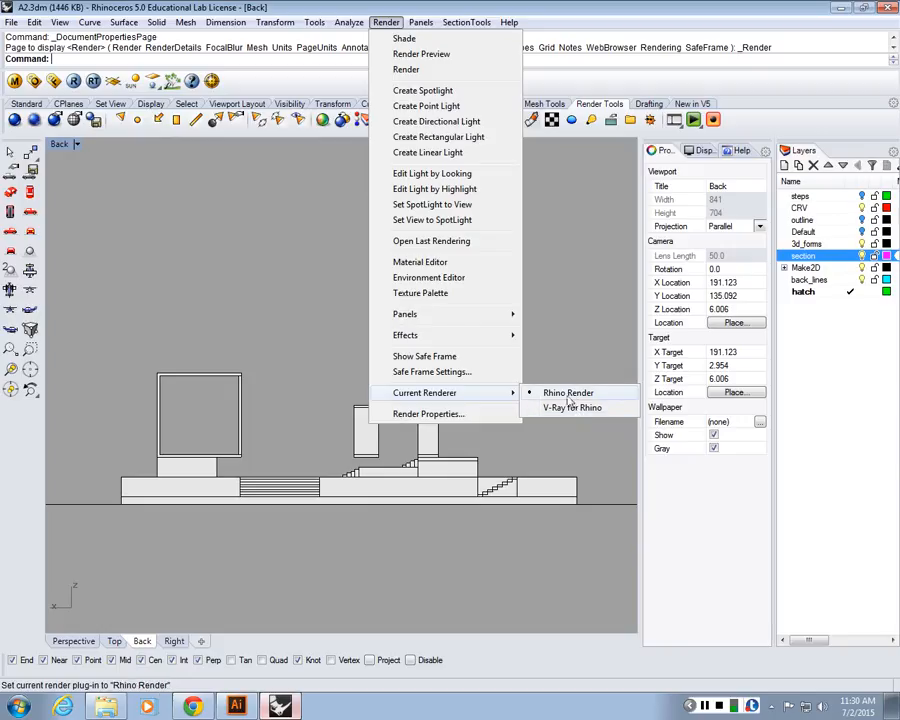
pyautogui.click(568, 395)
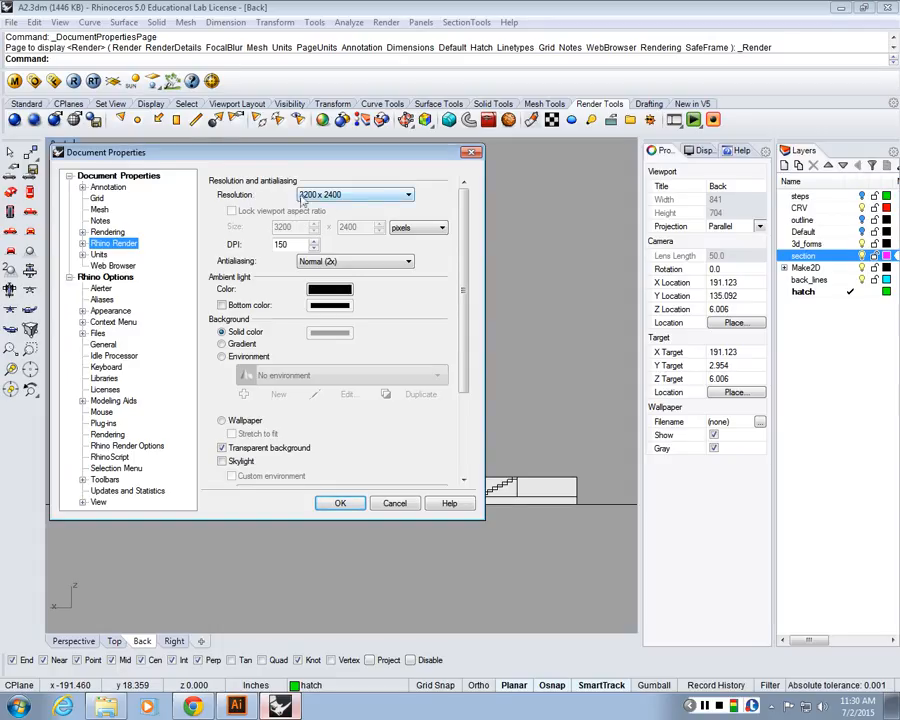
# Step: Set the render resolution to a custom size of 6000 x 400 pixels in the document's Rhino Render settings
pyautogui.click(350, 195)
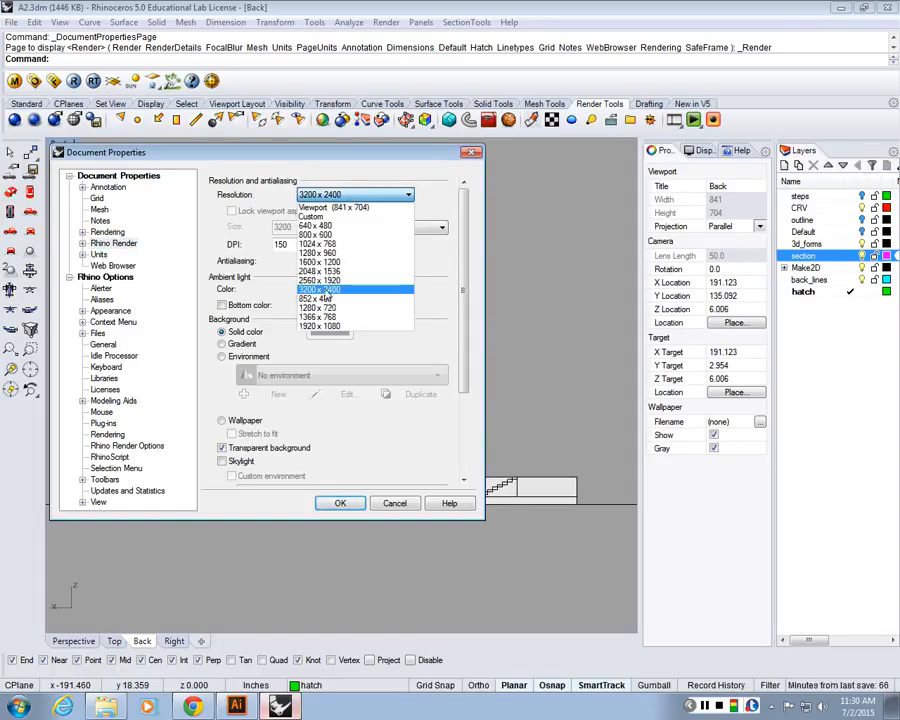
pyautogui.click(311, 216)
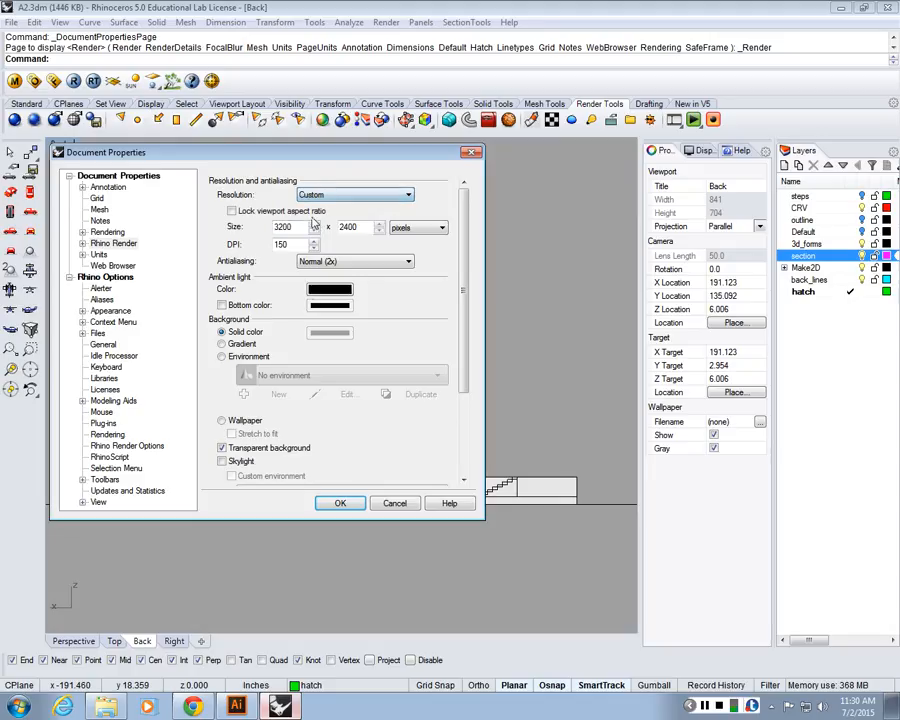
pyautogui.write('8000')
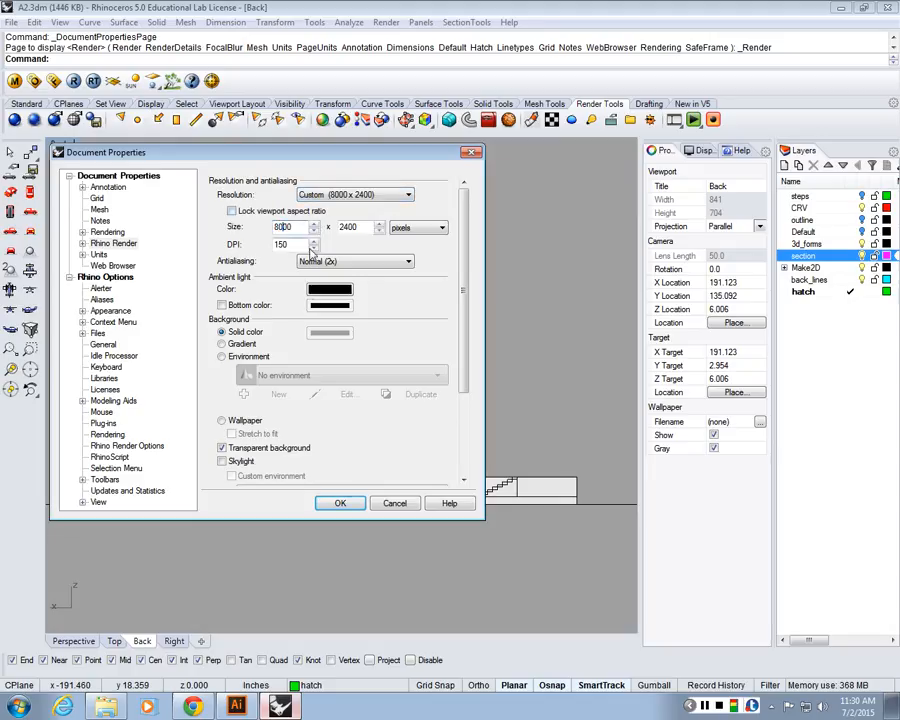
pyautogui.press('BackSpace')
pyautogui.press('BackSpace')
pyautogui.press('BackSpace')
pyautogui.press('BackSpace')
pyautogui.write('6000')
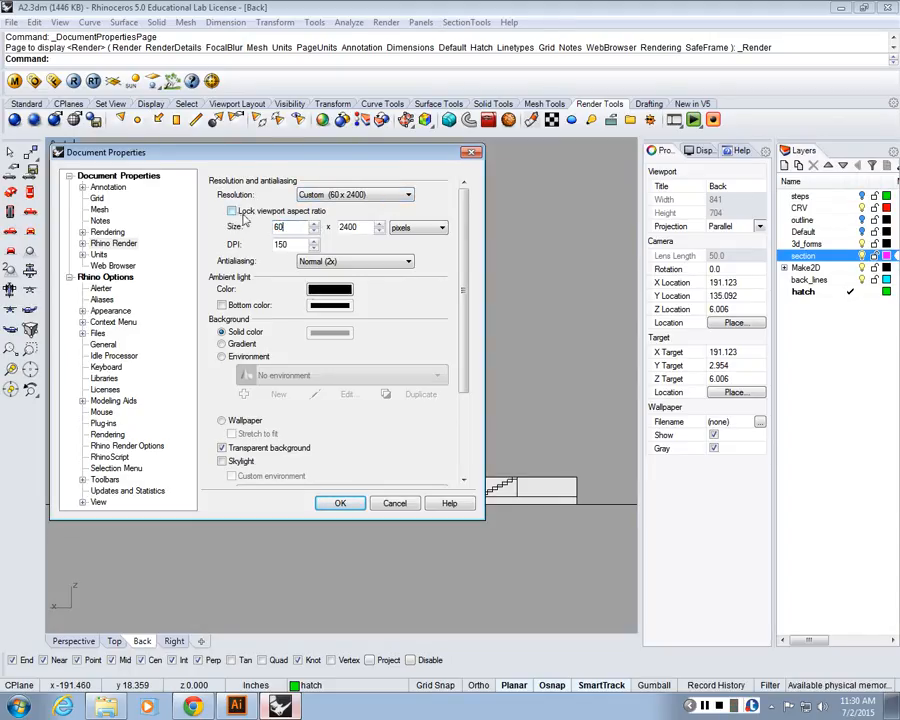
pyautogui.press('Tab')
pyautogui.write('40')
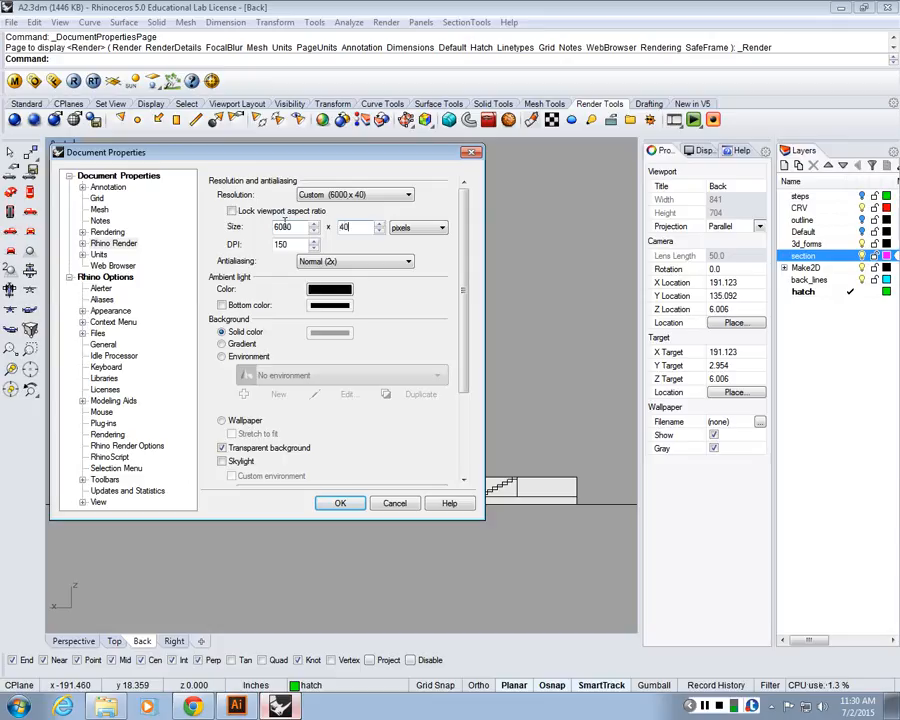
pyautogui.write('0')
# Step: Choose Normal (2x) antialiasing and review the background, skylight and miscellaneous render settings
pyautogui.click(288, 246)
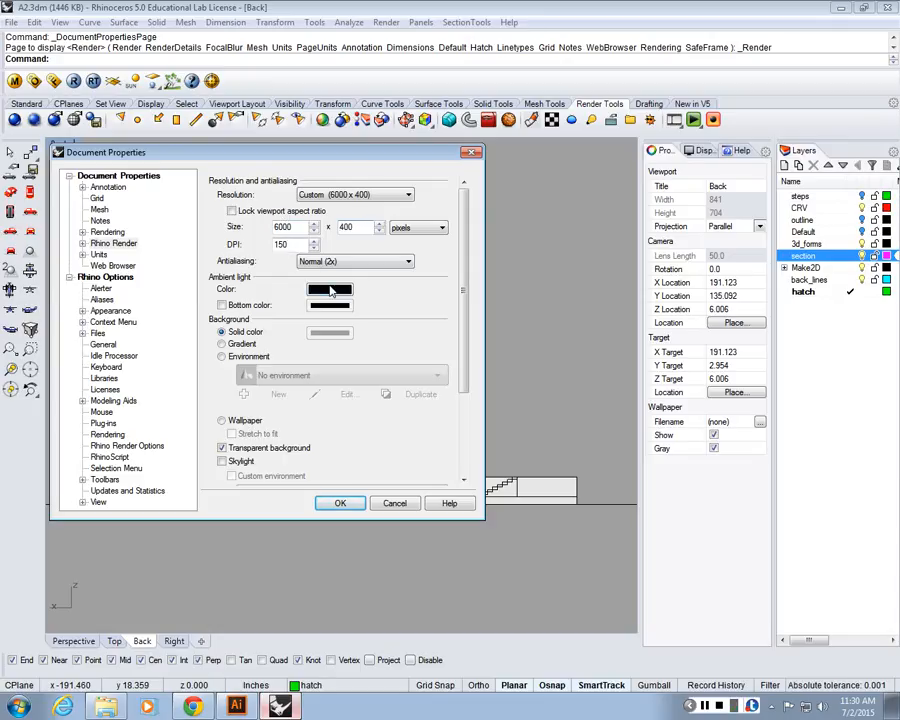
pyautogui.click(328, 262)
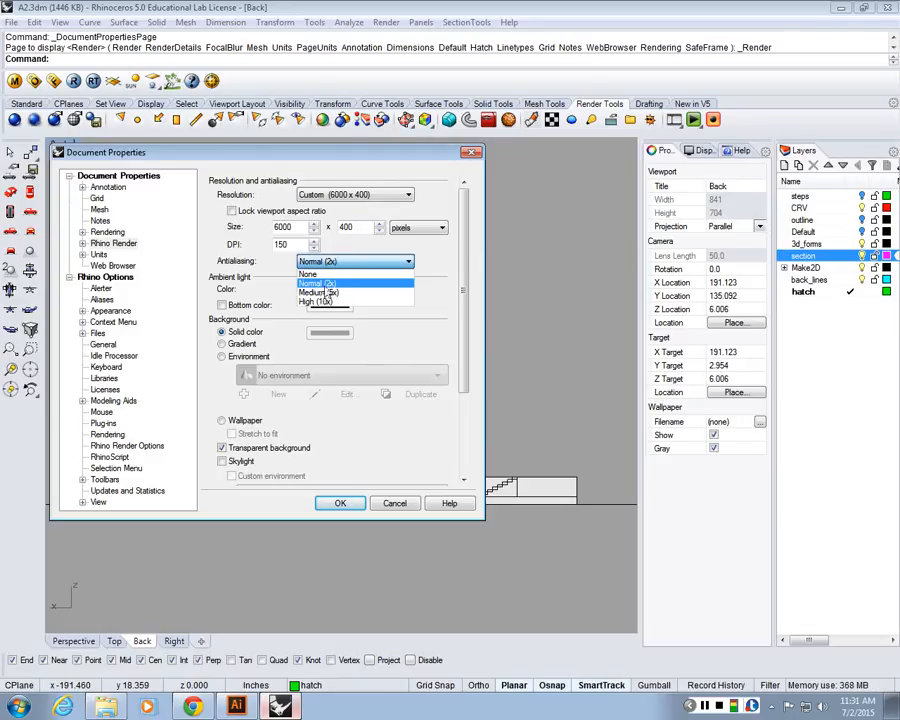
pyautogui.click(330, 284)
pyautogui.scroll(-5, 469, 305)
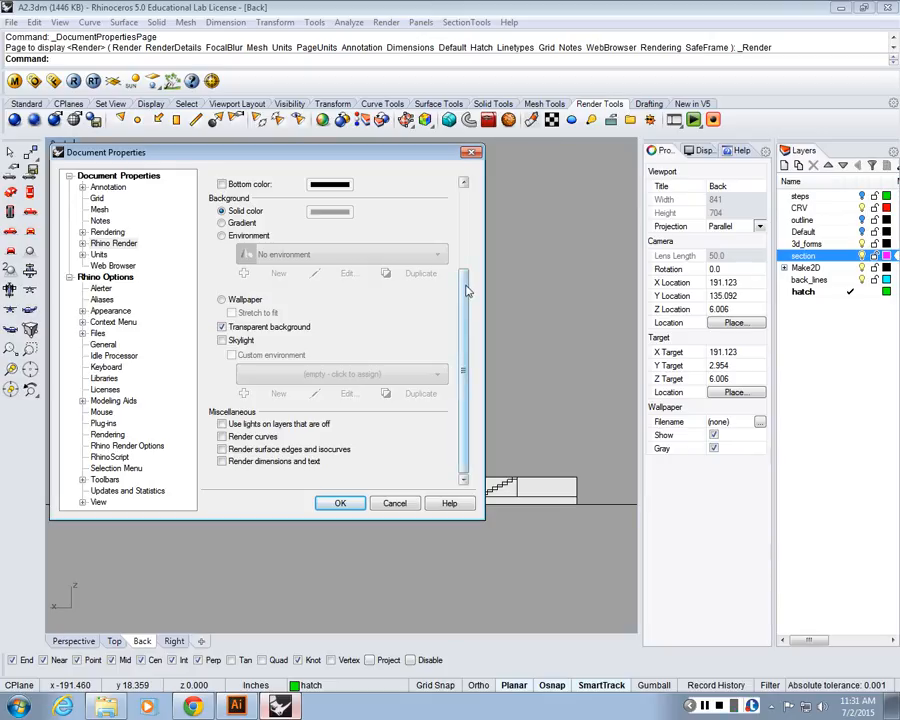
pyautogui.moveTo(467, 290); pyautogui.dragTo(303, 183)
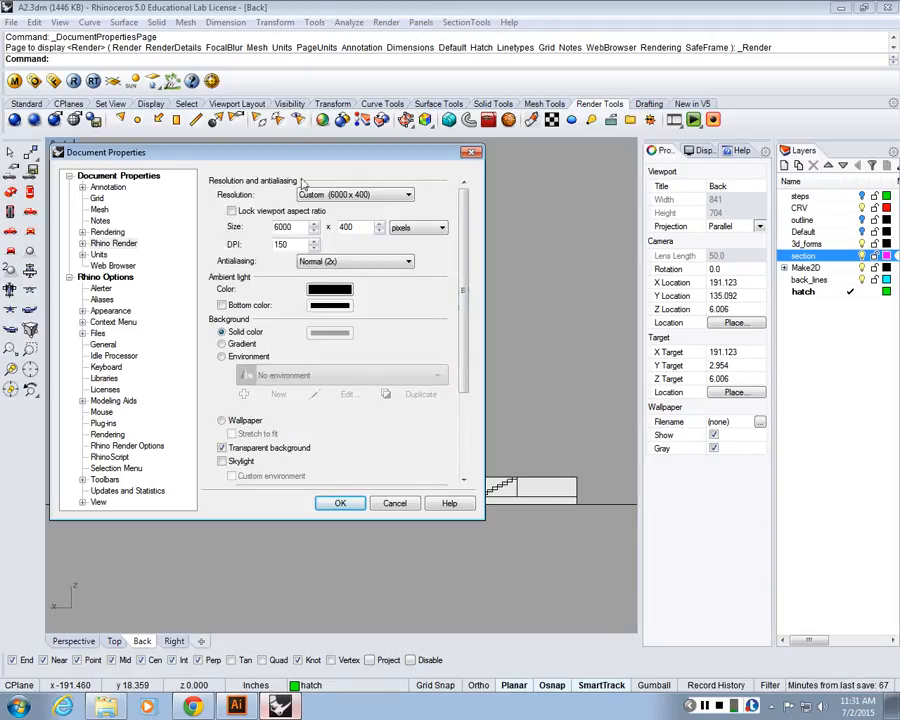
# Step: Set the custom render height to 4500 pixels, apply the settings and render the Back view again
pyautogui.click(360, 227)
pyautogui.write('0')
pyautogui.moveTo(362, 226); pyautogui.dragTo(289, 225)
pyautogui.write('4500')
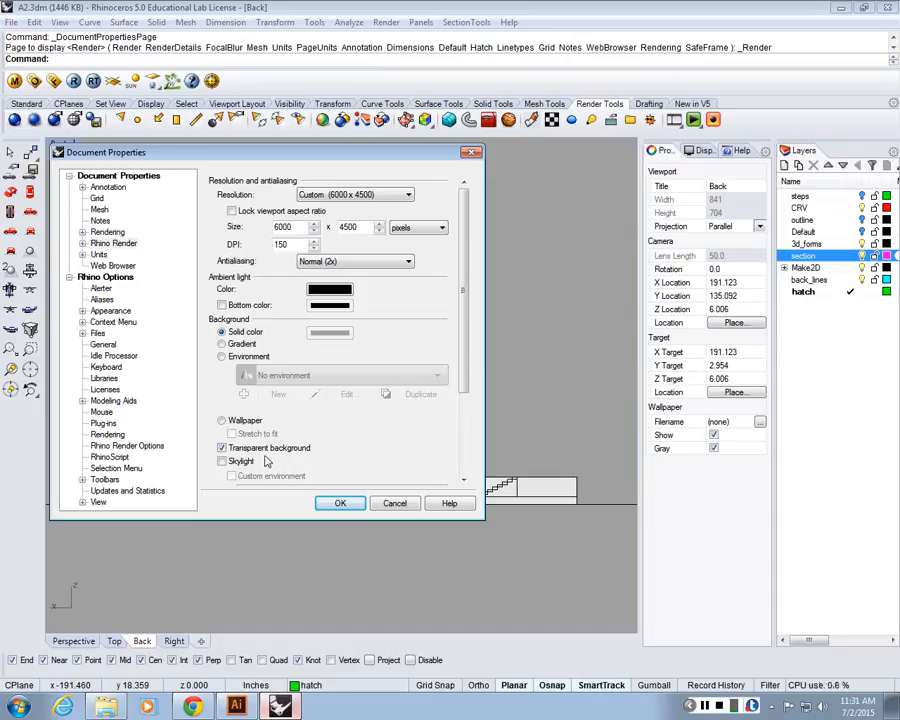
pyautogui.moveTo(350, 226); pyautogui.dragTo(345, 225)
pyautogui.click(340, 503)
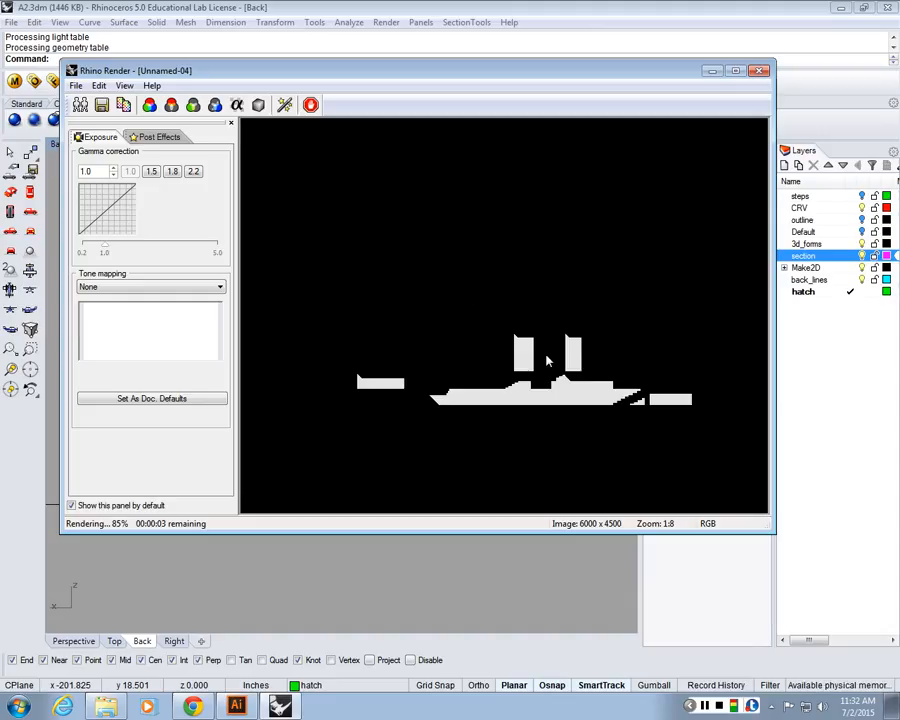
# Step: Save the finished render to the desktop as the PNG shadow_2 with its alpha channel, replacing the existing file
pyautogui.click(102, 108)
pyautogui.write('sha')
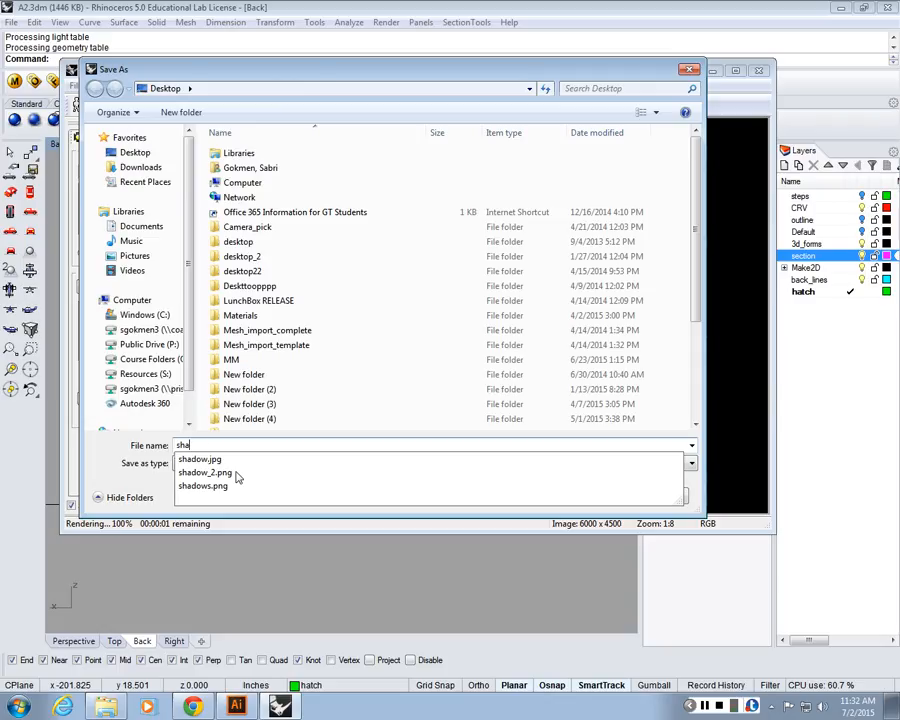
pyautogui.write('dow')
pyautogui.click(205, 472)
pyautogui.press('Return')
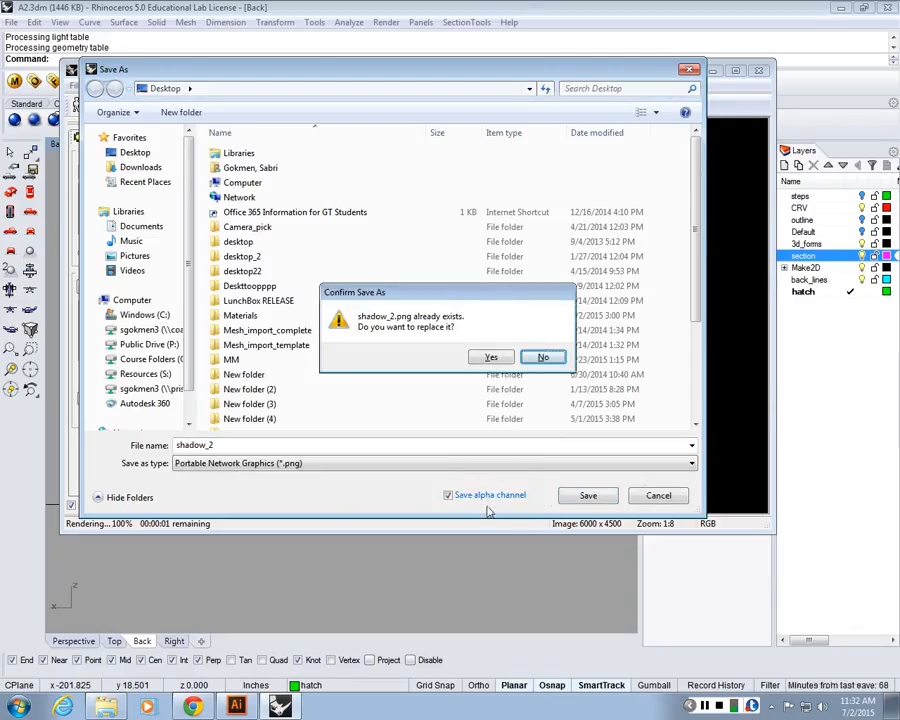
pyautogui.click(491, 357)
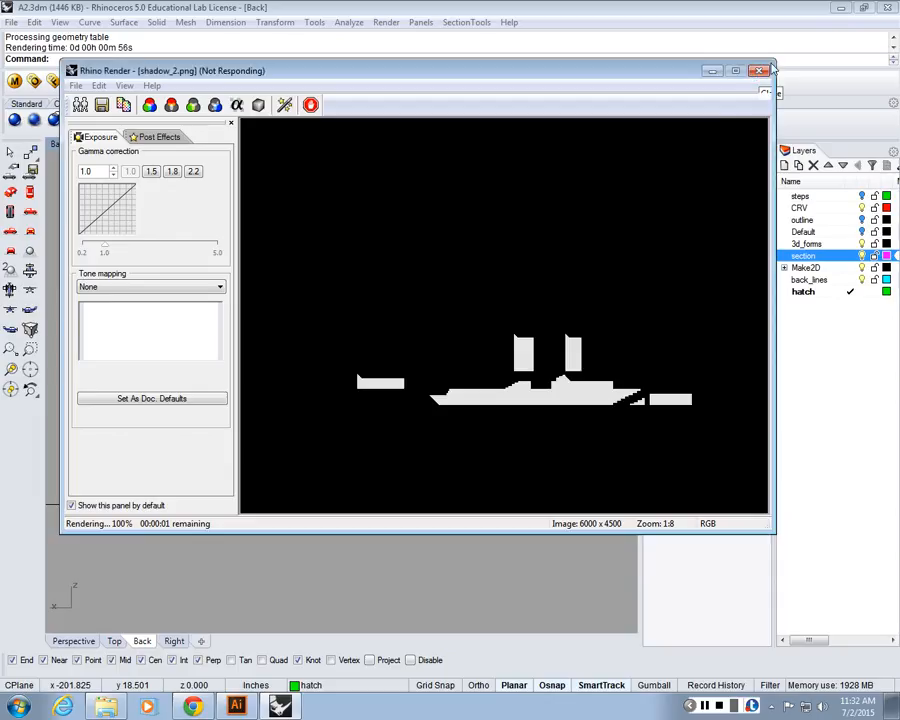
# Step: Switch to Illustrator and open shadow_2.png from the desktop as its own document
pyautogui.click(840, 8)
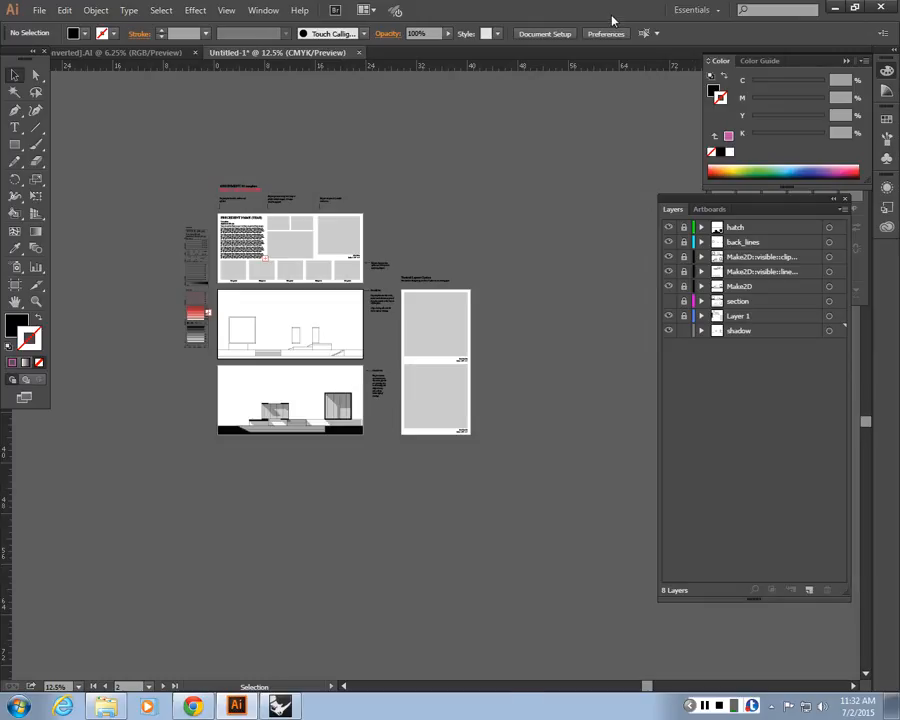
pyautogui.moveTo(613, 20); pyautogui.dragTo(3, 493)
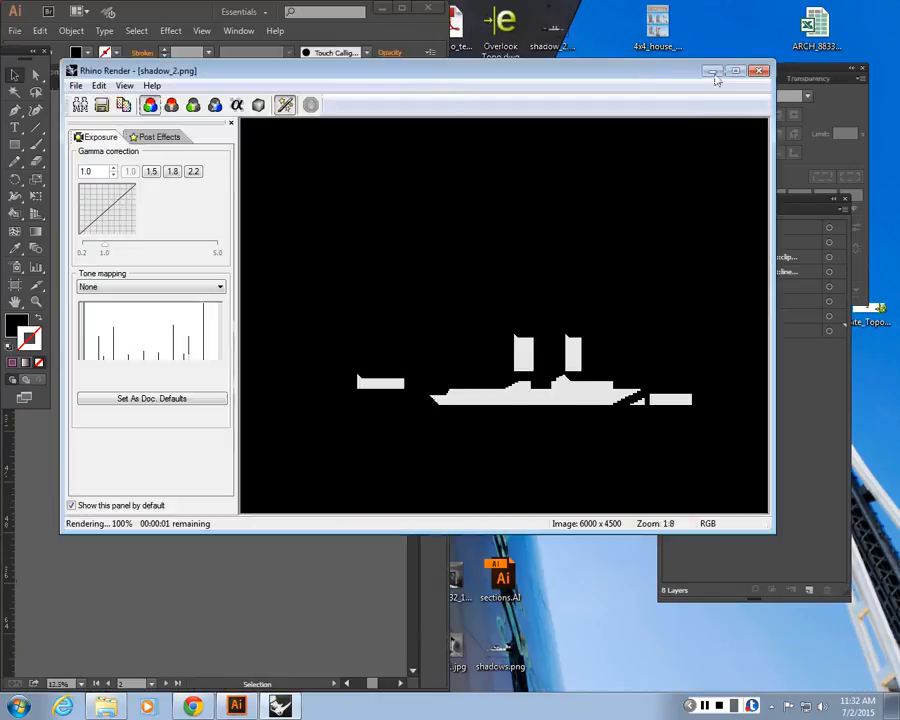
pyautogui.click(712, 76)
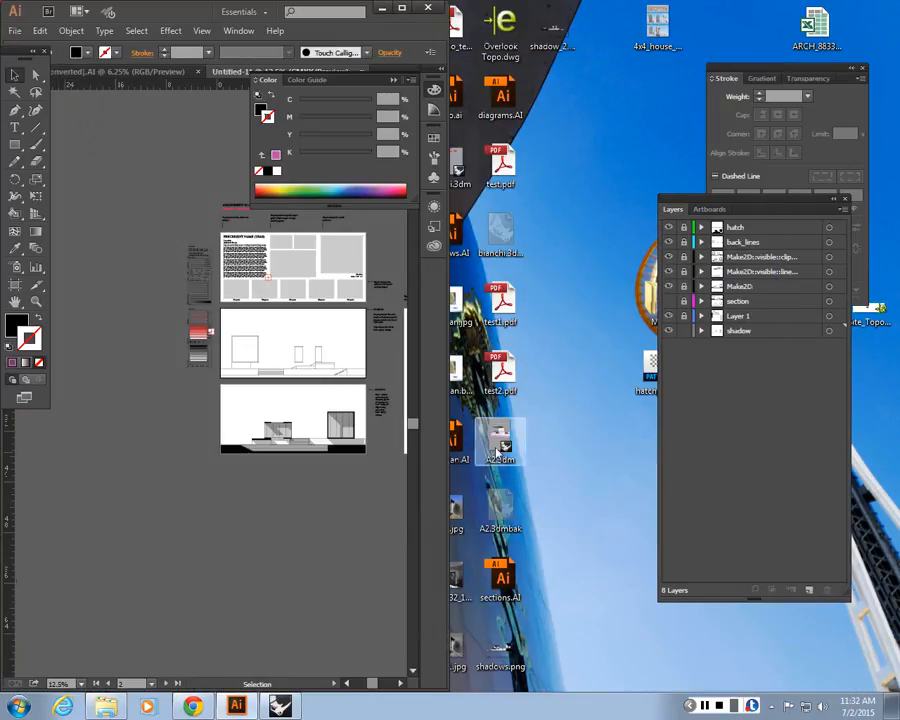
pyautogui.moveTo(487, 641); pyautogui.dragTo(235, 520)
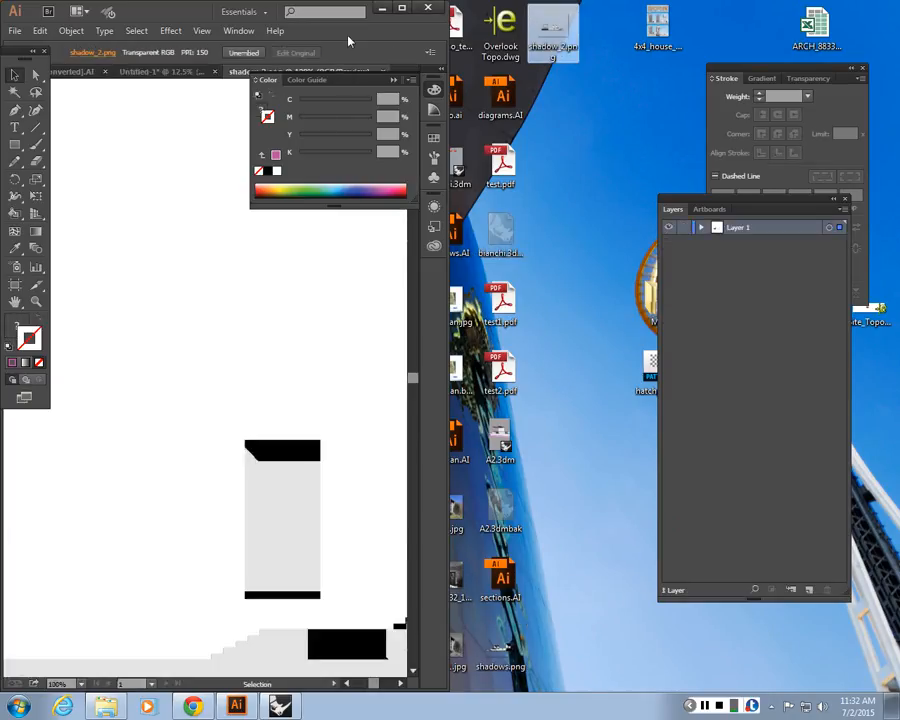
pyautogui.click(404, 9)
# Step: Cut the whole shadow image out of the shadow_2.png document
pyautogui.hotkey('ctrl', '-')
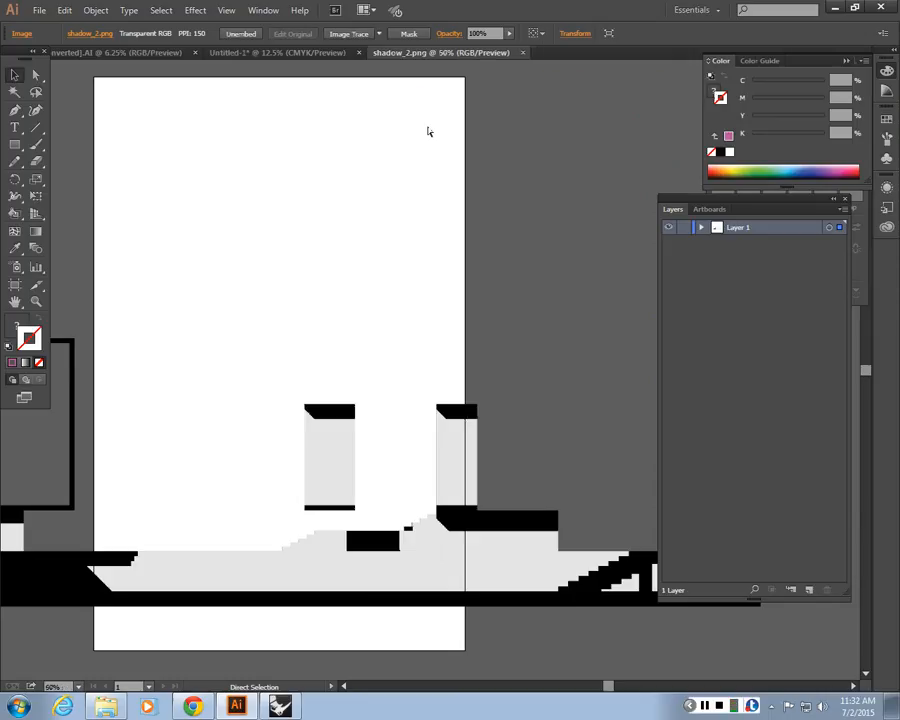
pyautogui.hotkey('ctrl', '-')
pyautogui.hotkey('ctrl', '-')
pyautogui.hotkey('ctrl', '-')
pyautogui.hotkey('ctrl', '-')
pyautogui.hotkey('ctrl', '-')
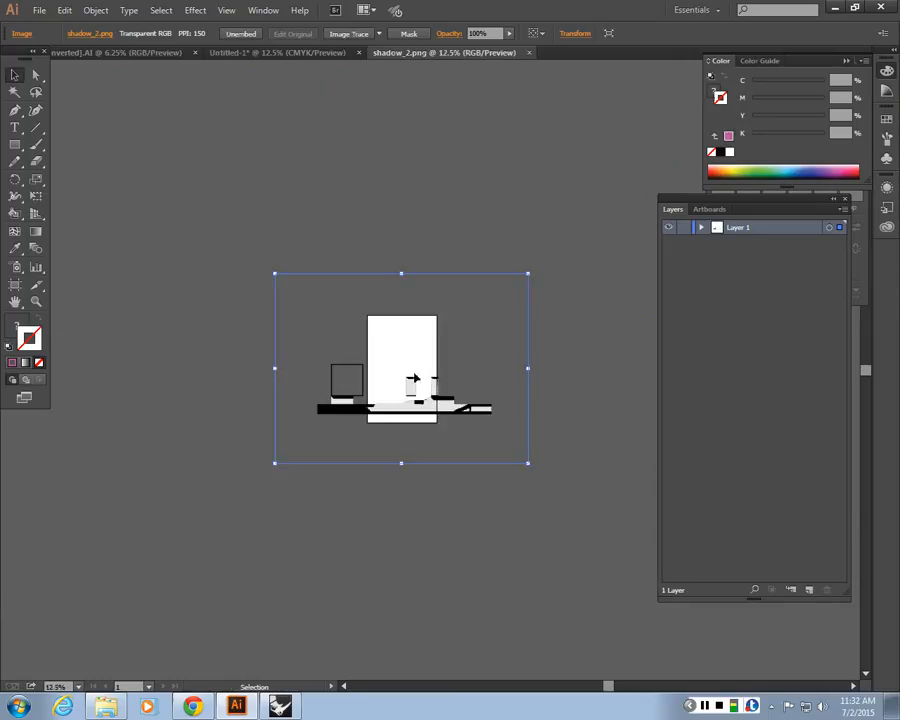
pyautogui.press('Delete')
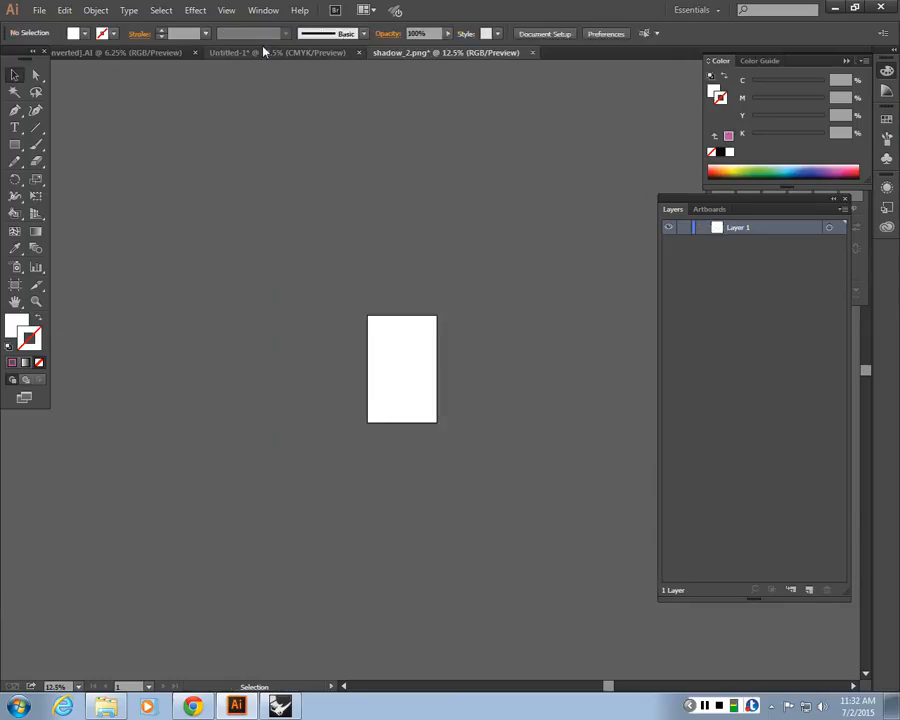
# Step: Try to paste the shadow image into the Untitled-1 board document without unlocking its locked layers
pyautogui.click(143, 53)
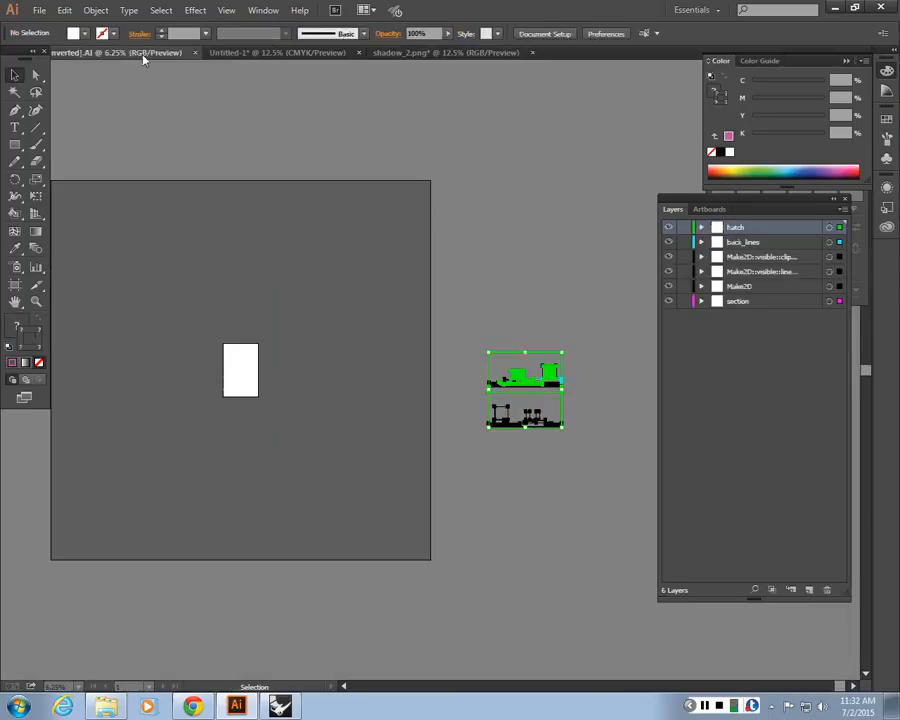
pyautogui.click(317, 54)
pyautogui.hotkey('ctrl', 'v')
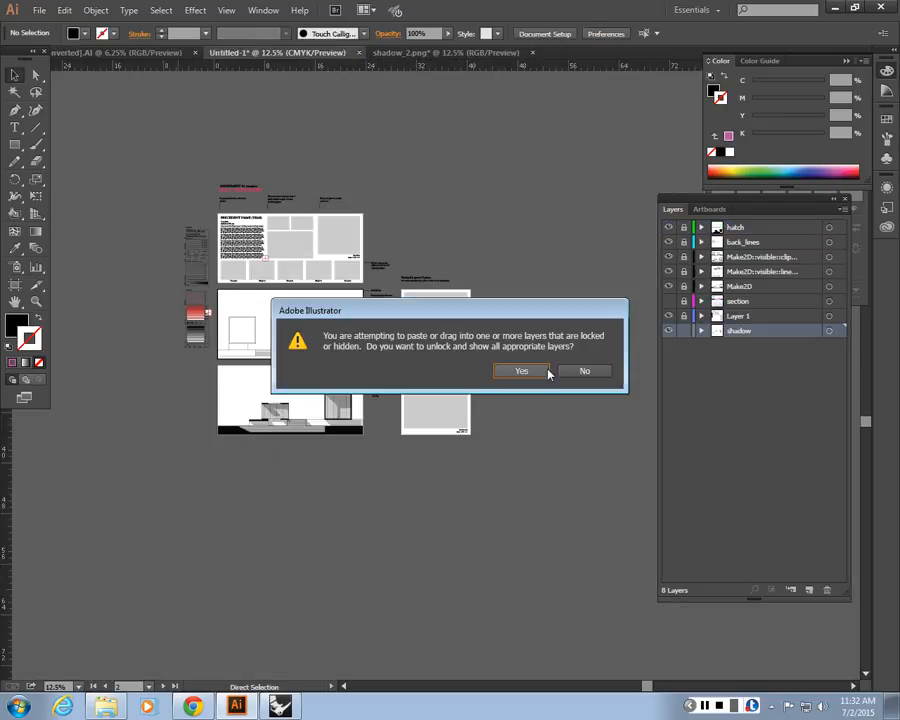
pyautogui.click(599, 368)
pyautogui.click(431, 52)
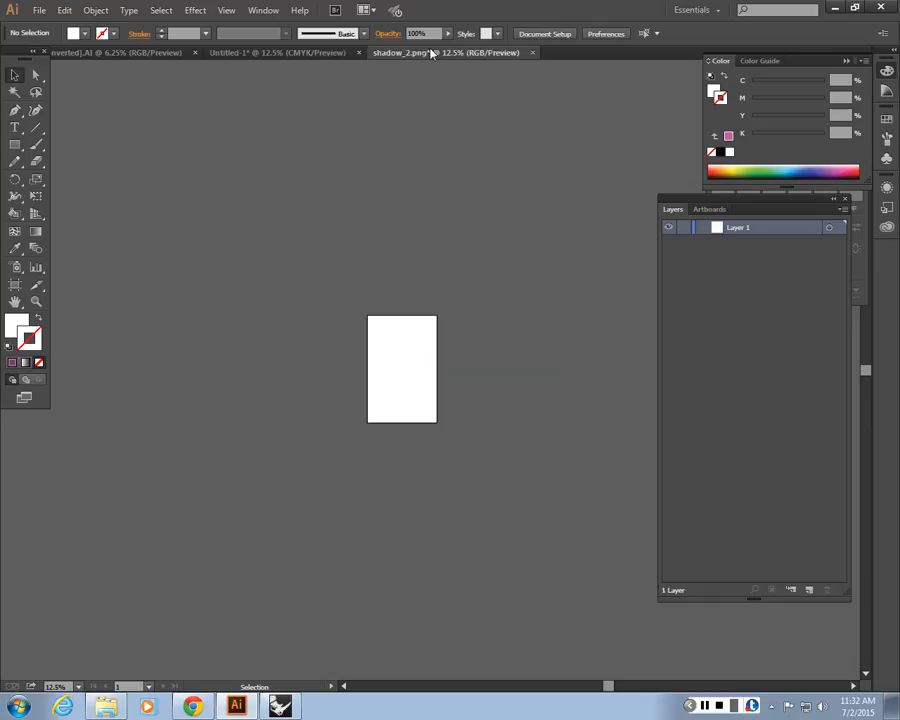
pyautogui.click(293, 54)
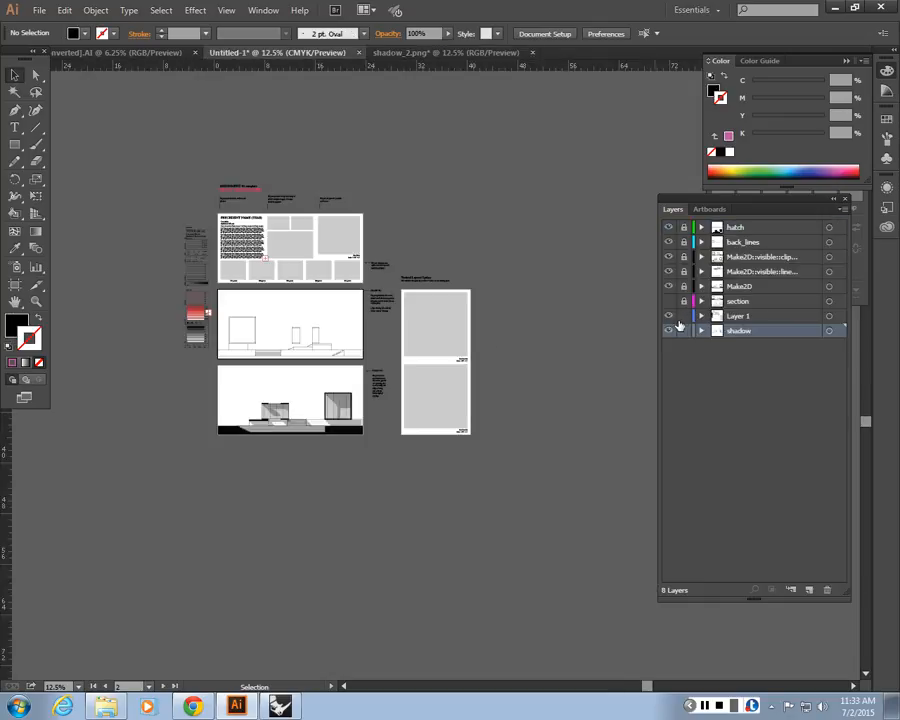
# Step: Paste the shadow image into the unlocked Layer 1 of Untitled-1 and place it below the section boards
pyautogui.click(738, 316)
pyautogui.hotkey('ctrl', 'v')
pyautogui.moveTo(515, 420); pyautogui.dragTo(426, 525)
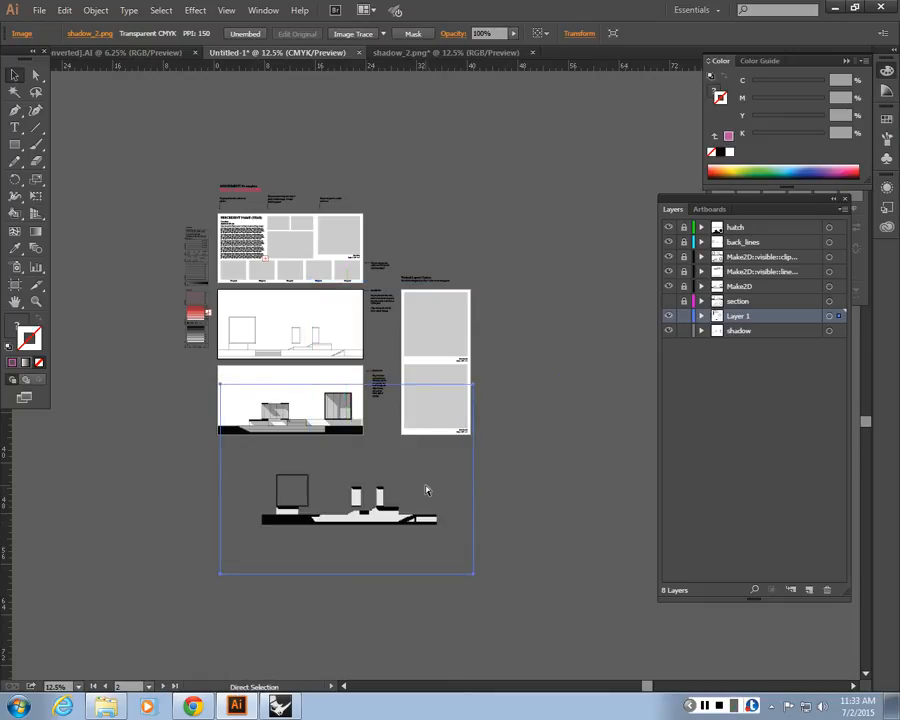
pyautogui.hotkey('ctrl', '=')
pyautogui.hotkey('ctrl', '=')
pyautogui.moveTo(245, 441); pyautogui.dragTo(399, 354)
pyautogui.moveTo(402, 506); pyautogui.dragTo(274, 556)
pyautogui.moveTo(493, 589); pyautogui.dragTo(507, 413)
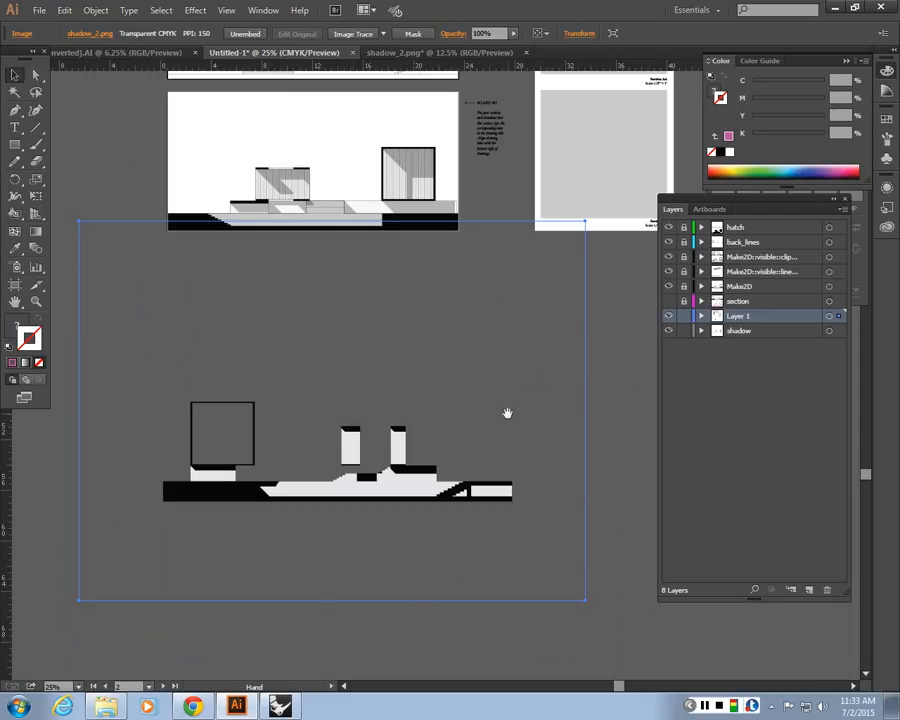
pyautogui.click(650, 374)
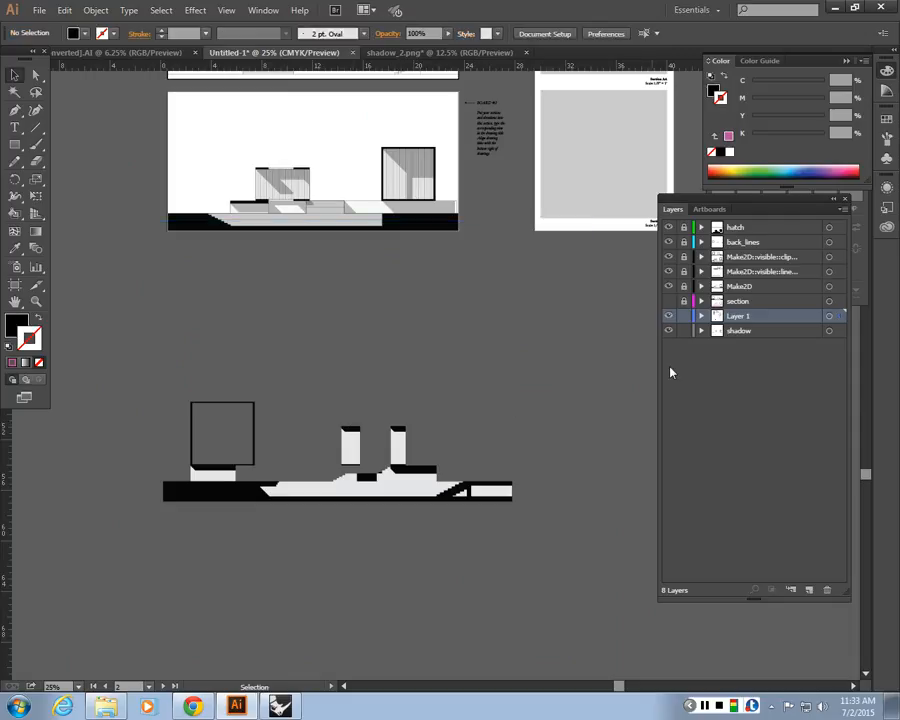
# Step: Draw a rectangle framing the pasted shadow drawing and swap its fill and stroke so only a black outline remains
pyautogui.click(15, 147)
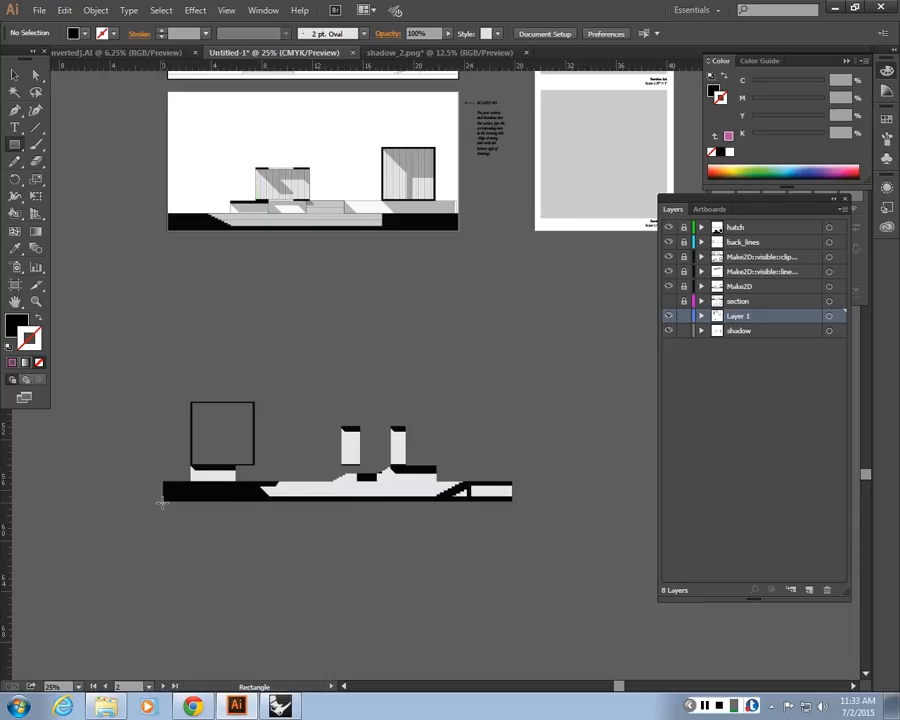
pyautogui.moveTo(162, 502)
pyautogui.mouseDown()
pyautogui.moveTo(454, 365)
pyautogui.moveTo(511, 349)
pyautogui.mouseUp()
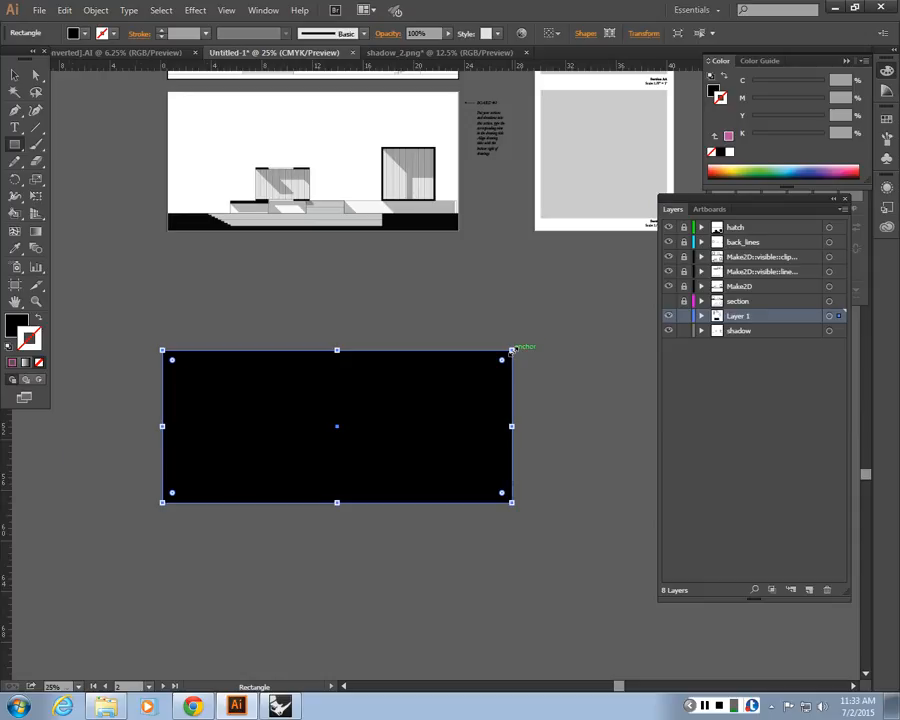
pyautogui.hotkey('ctrl', '+')
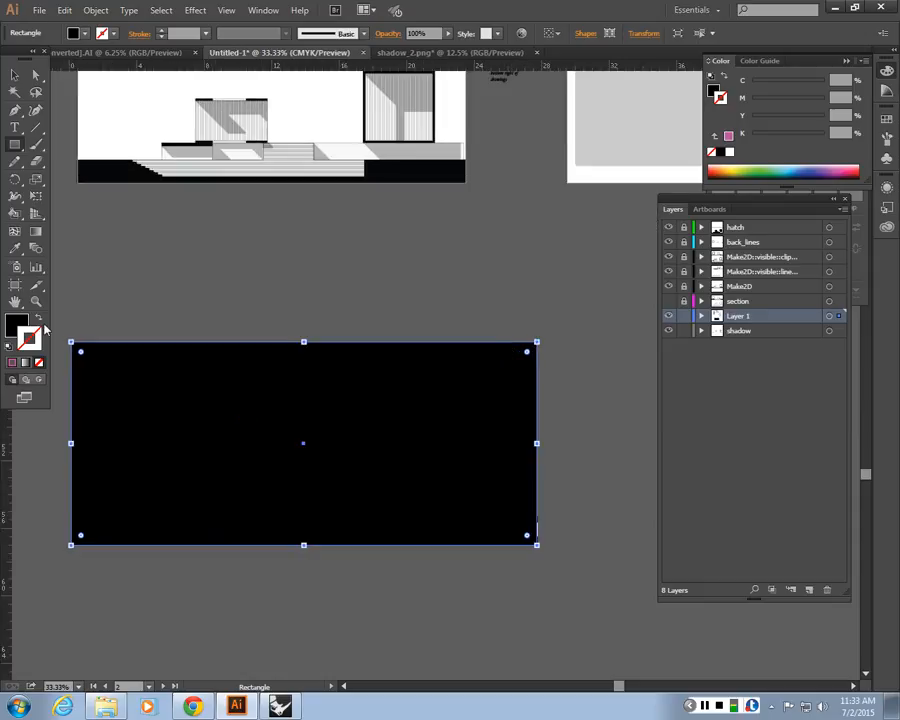
pyautogui.click(38, 318)
pyautogui.click(14, 75)
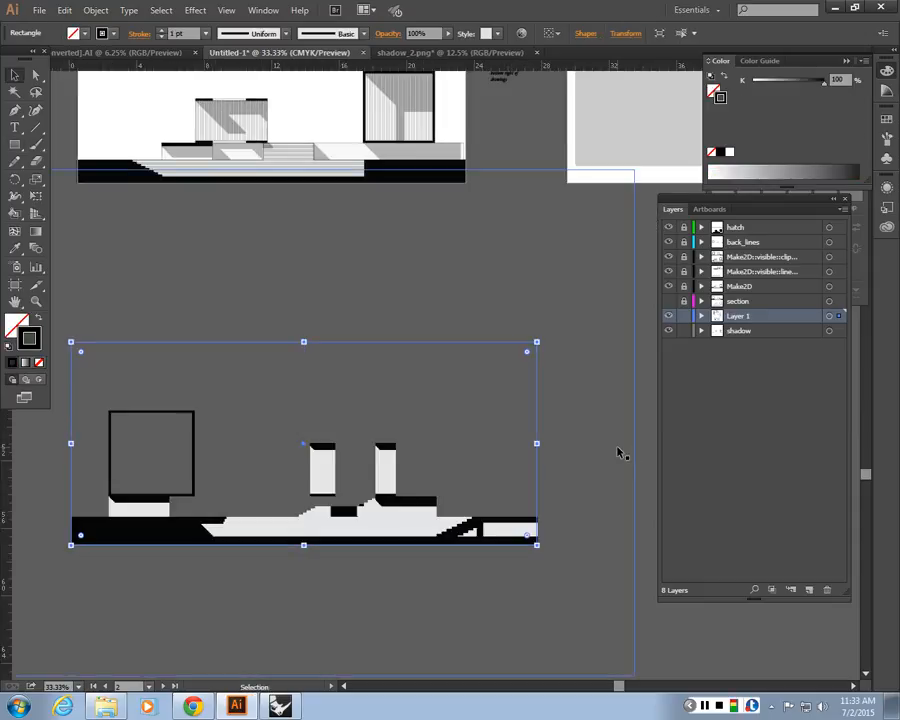
# Step: Stretch the frame rectangle's right edge slightly past the right end of the shadow drawing
pyautogui.click(618, 453)
pyautogui.hotkey('ctrl', '1')
pyautogui.moveTo(342, 295); pyautogui.dragTo(216, 160)
pyautogui.click(362, 322)
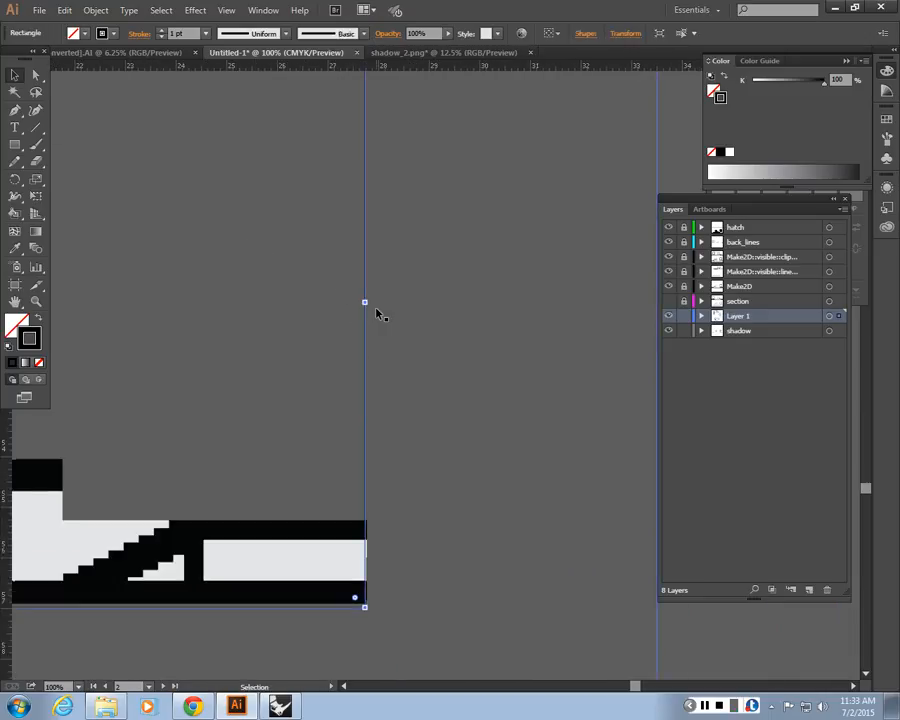
pyautogui.moveTo(364, 301); pyautogui.dragTo(367, 301)
pyautogui.moveTo(361, 301); pyautogui.dragTo(371, 301)
pyautogui.hotkey('ctrl', '=')
pyautogui.moveTo(378, 411); pyautogui.dragTo(401, 197)
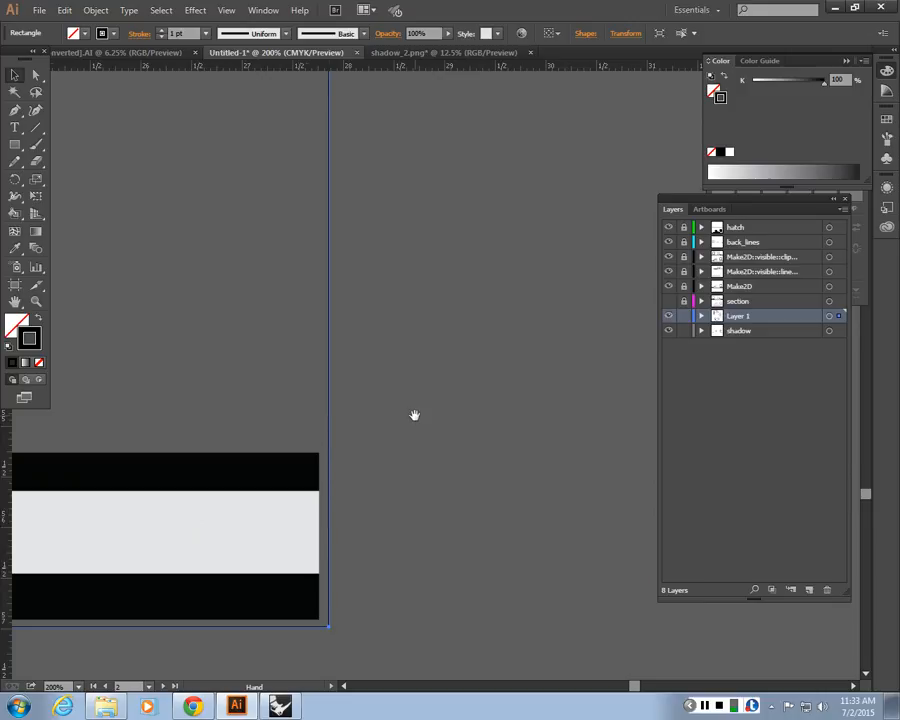
pyautogui.moveTo(415, 415); pyautogui.dragTo(420, 387)
pyautogui.scroll(2, 314, 309)
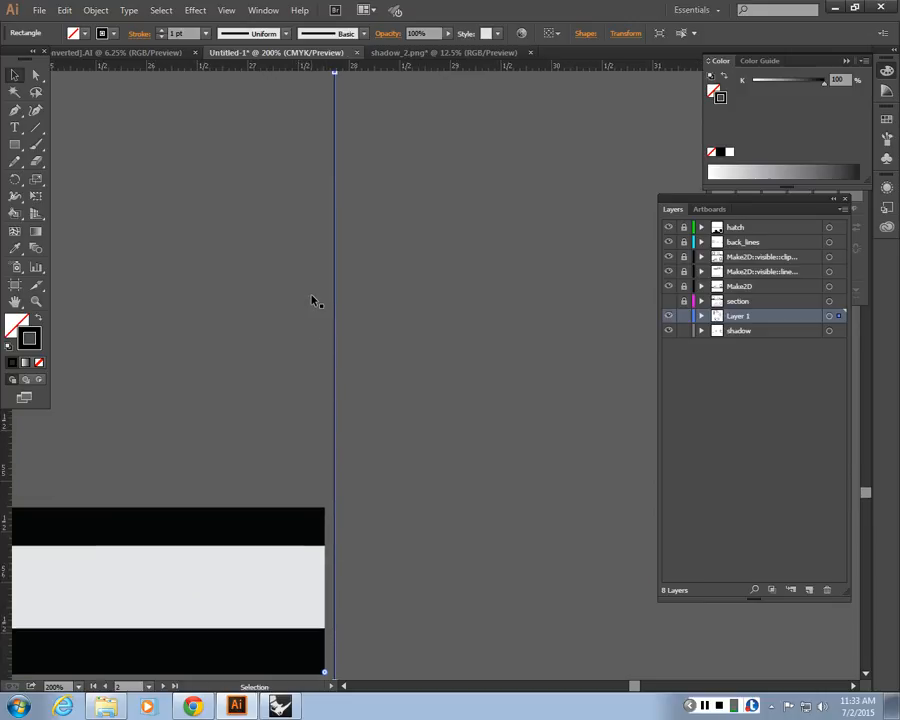
pyautogui.moveTo(337, 74); pyautogui.dragTo(337, 437)
# Step: Delete the frame rectangle and the pasted shadow image from the board document
pyautogui.hotkey('ctrl', '-')
pyautogui.hotkey('ctrl', '-')
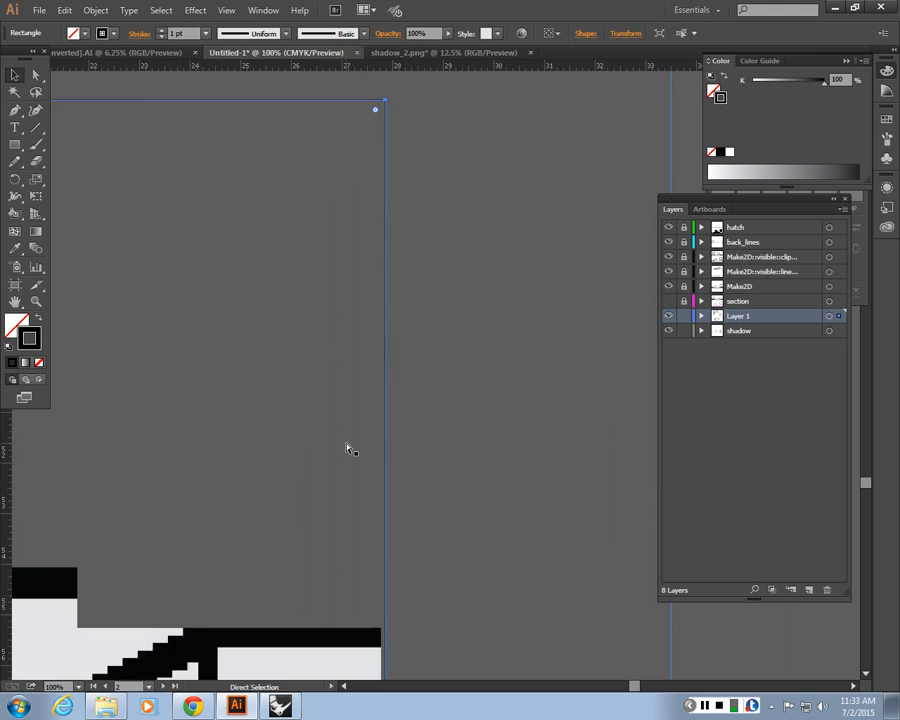
pyautogui.hotkey('ctrl', '-')
pyautogui.hotkey('ctrl', '-')
pyautogui.hotkey('ctrl', '-')
pyautogui.hotkey('ctrl', '-')
pyautogui.click(303, 402)
pyautogui.press('Delete')
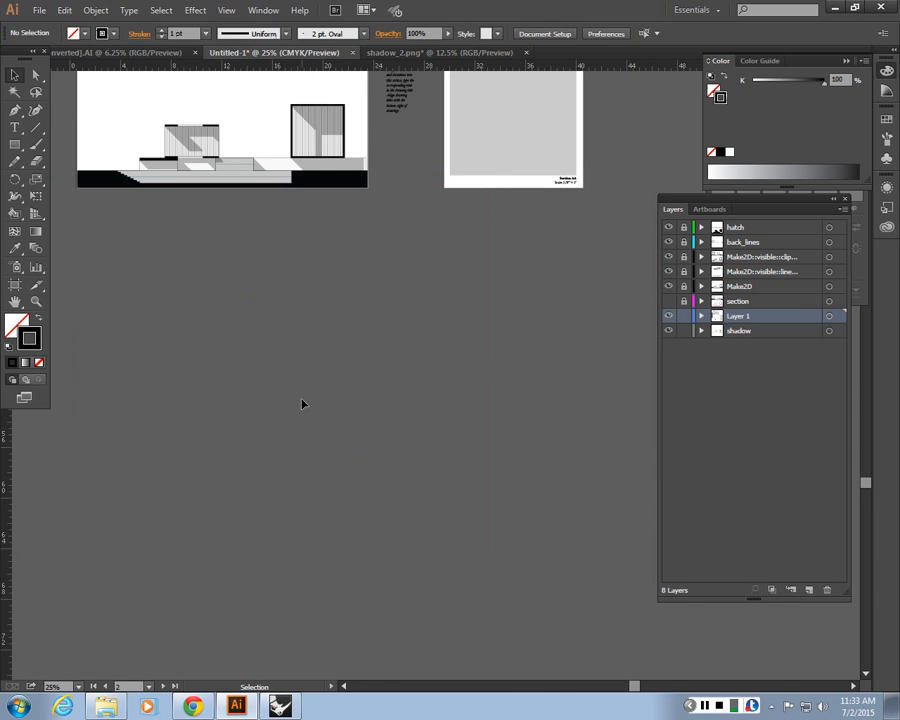
# Step: Start Adobe Photoshop CC 2014 and open shadow_2.png from the desktop in it
pyautogui.click(829, 10)
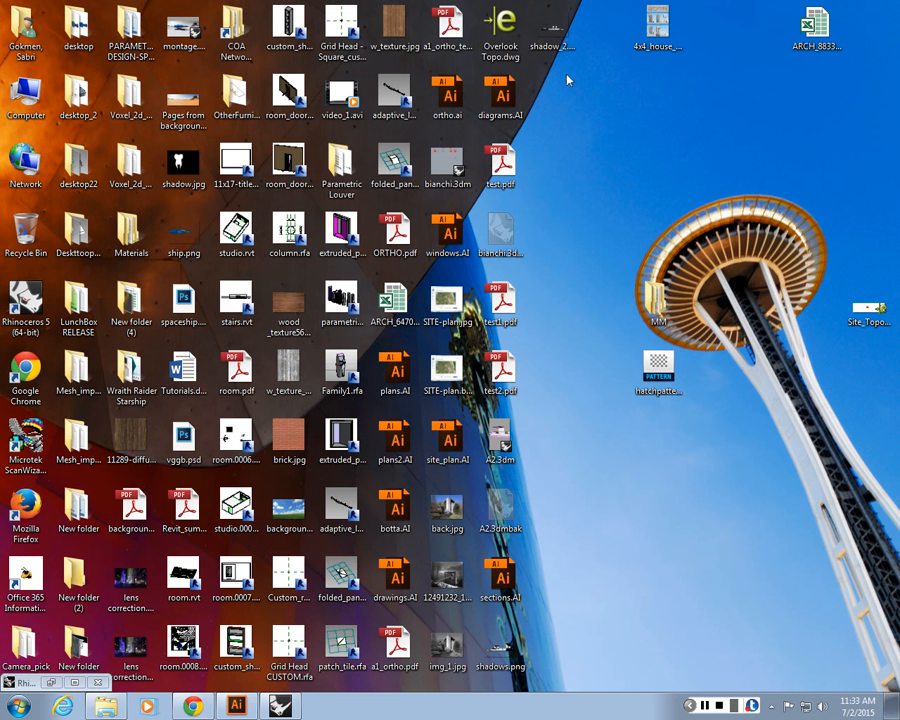
pyautogui.rightClick(572, 43)
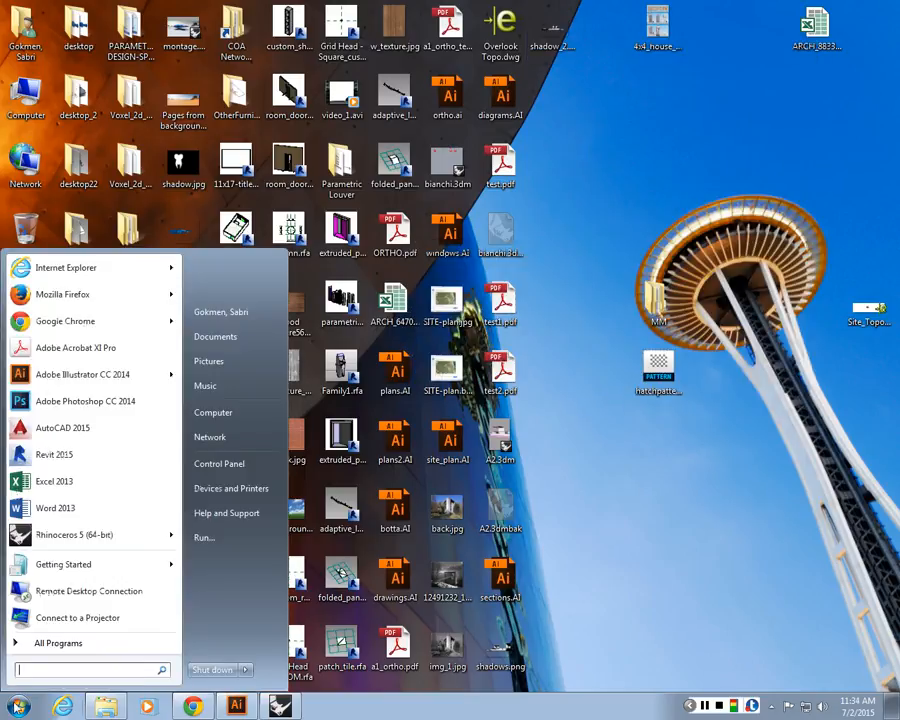
pyautogui.click(61, 402)
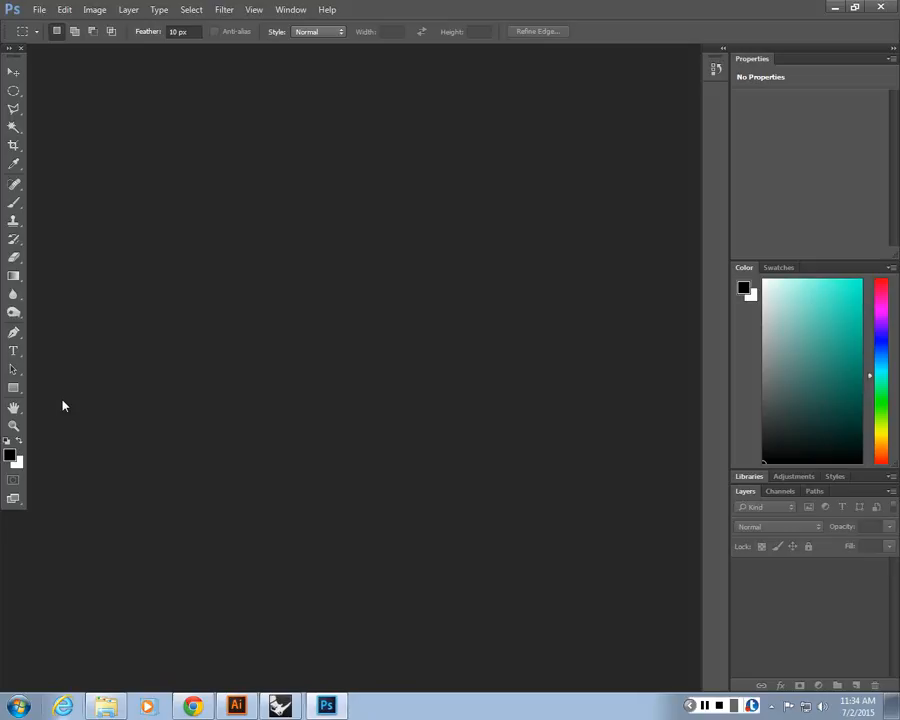
pyautogui.click(856, 10)
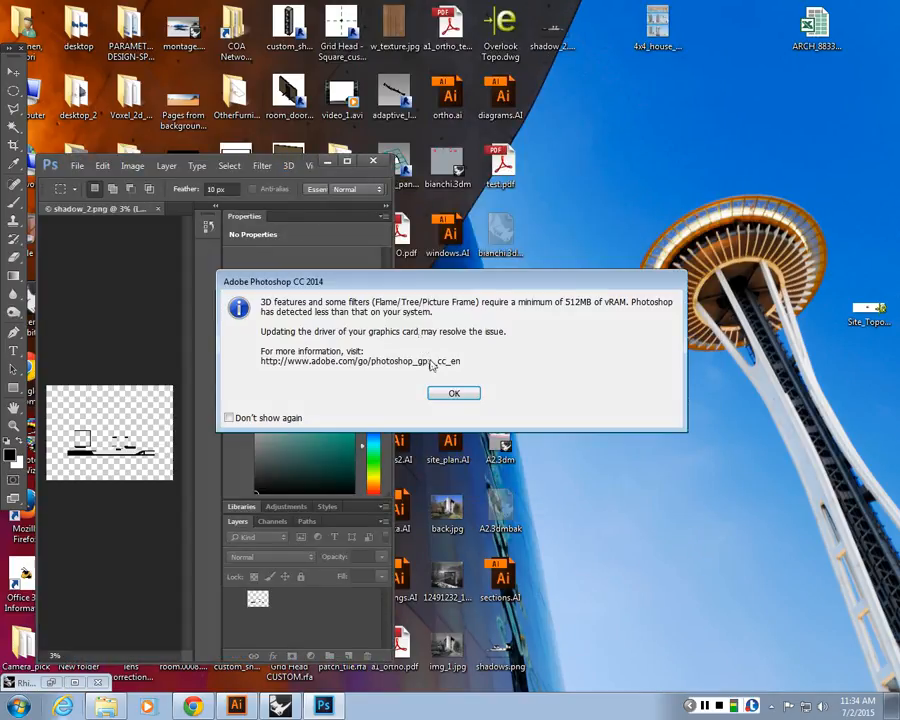
pyautogui.click(454, 392)
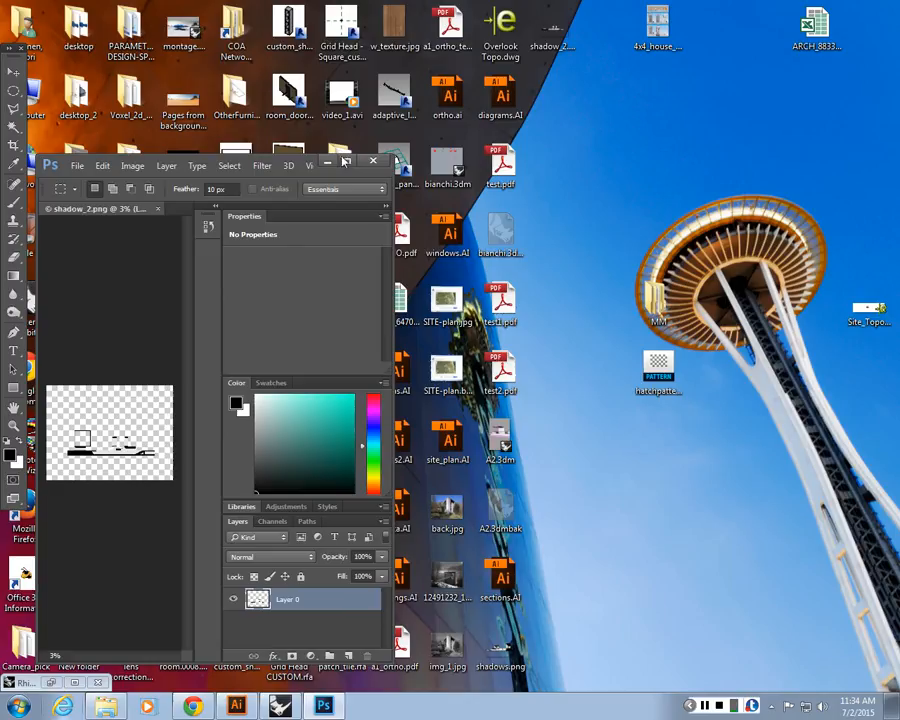
pyautogui.click(346, 162)
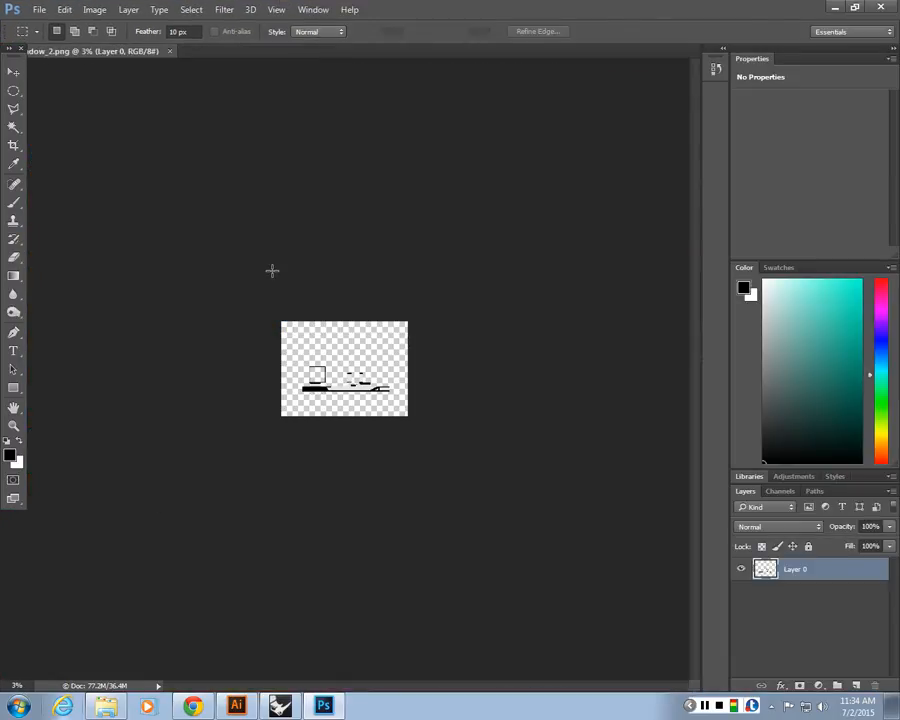
pyautogui.hotkey('ctrl', '+')
pyautogui.hotkey('ctrl', '+')
pyautogui.hotkey('ctrl', '+')
pyautogui.hotkey('ctrl', '+')
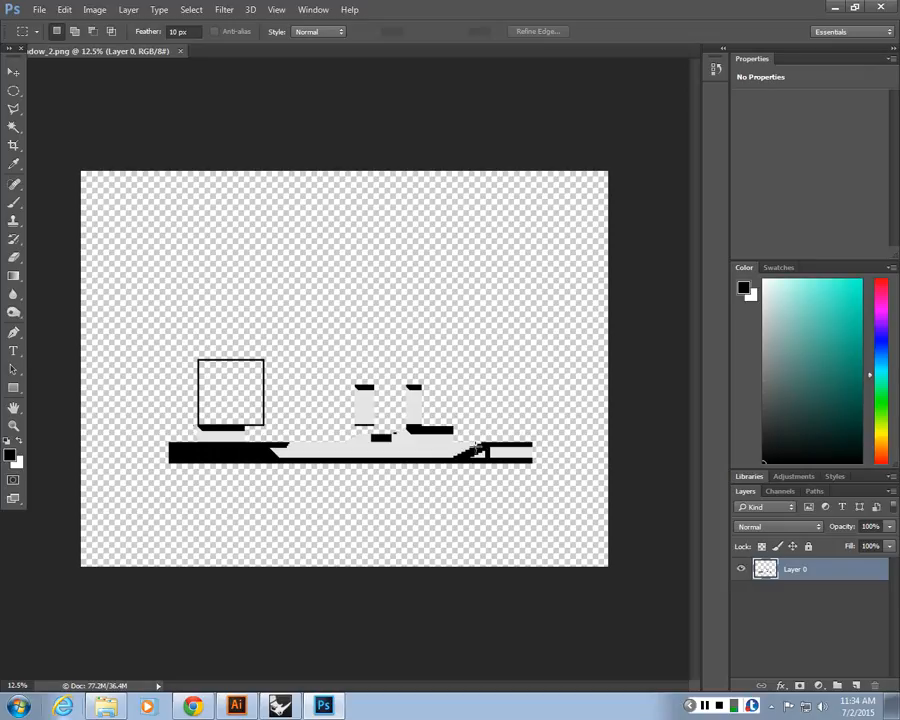
pyautogui.rightClick(13, 90)
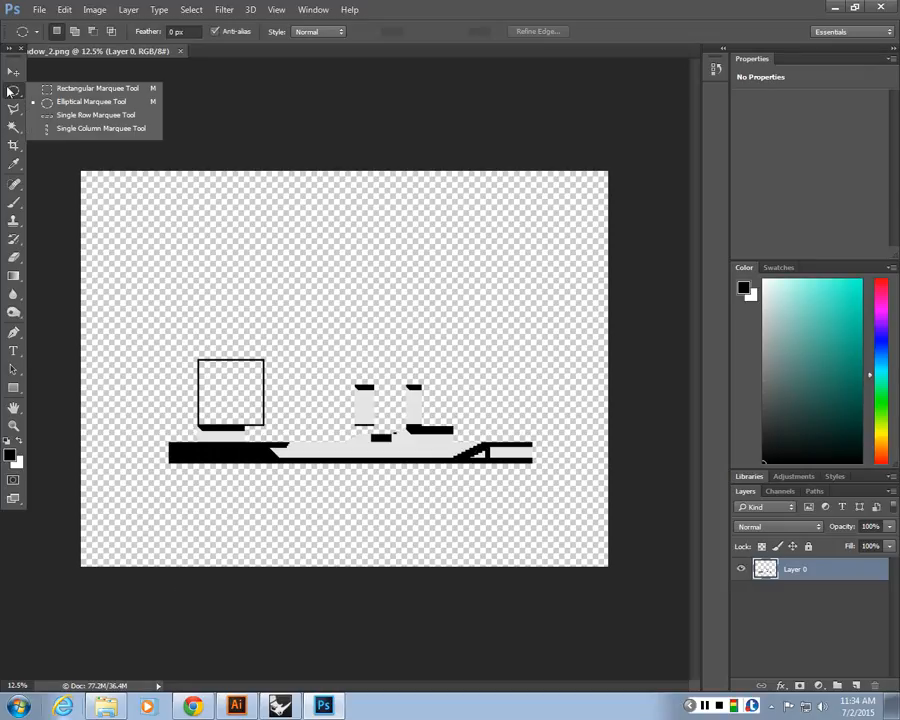
pyautogui.click(13, 73)
pyautogui.click(13, 108)
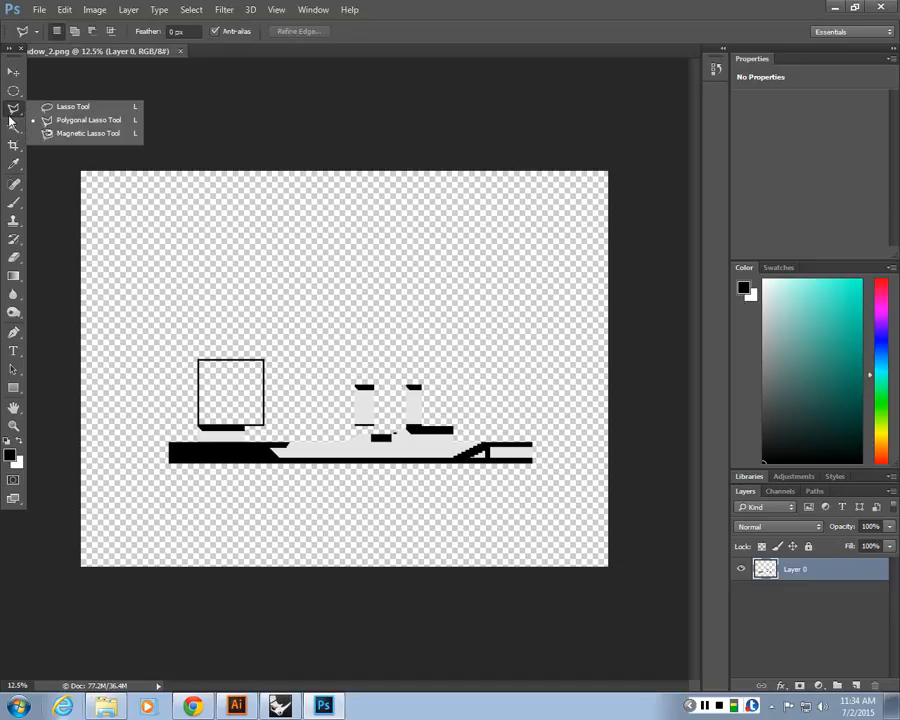
pyautogui.click(13, 145)
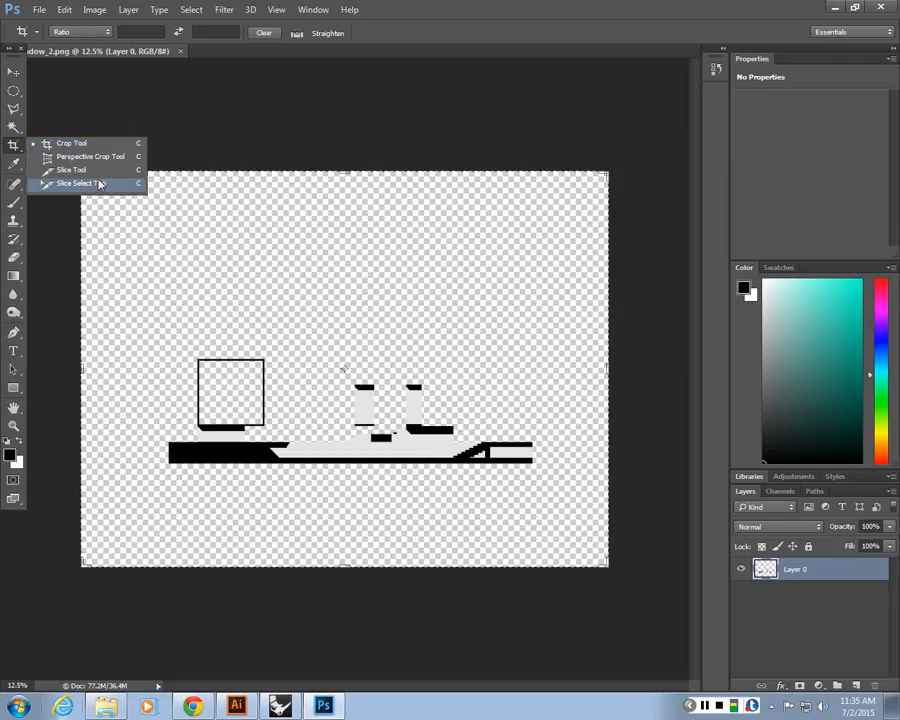
pyautogui.click(63, 143)
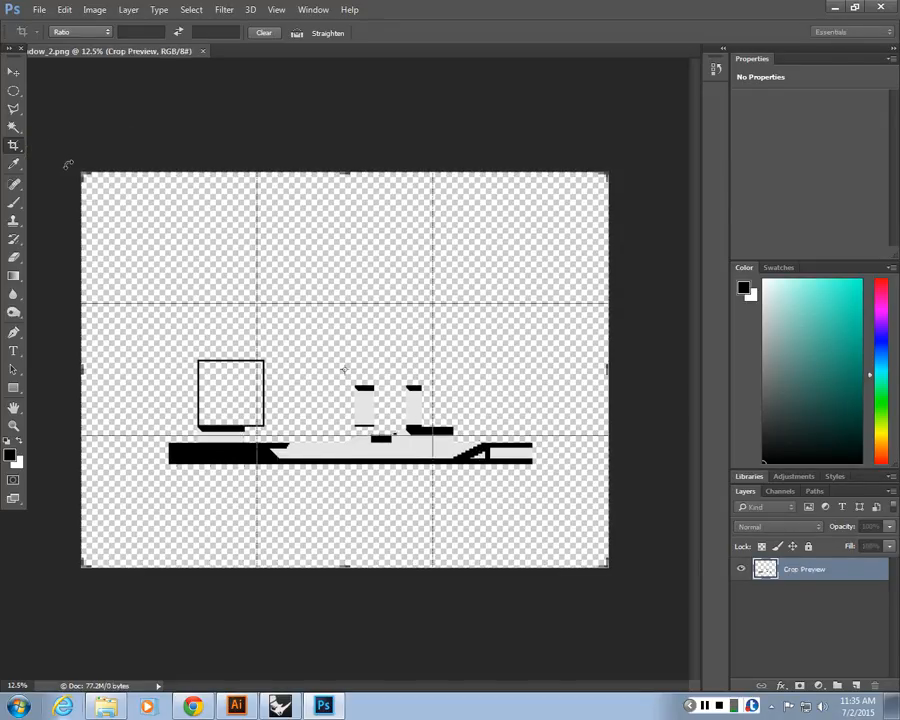
pyautogui.click(6, 67)
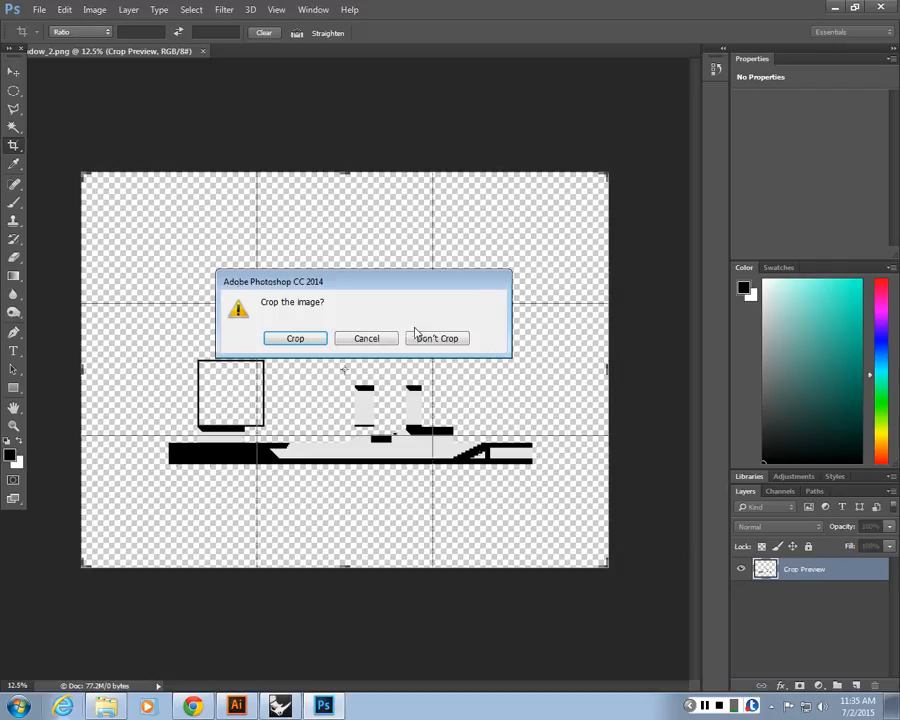
pyautogui.click(416, 337)
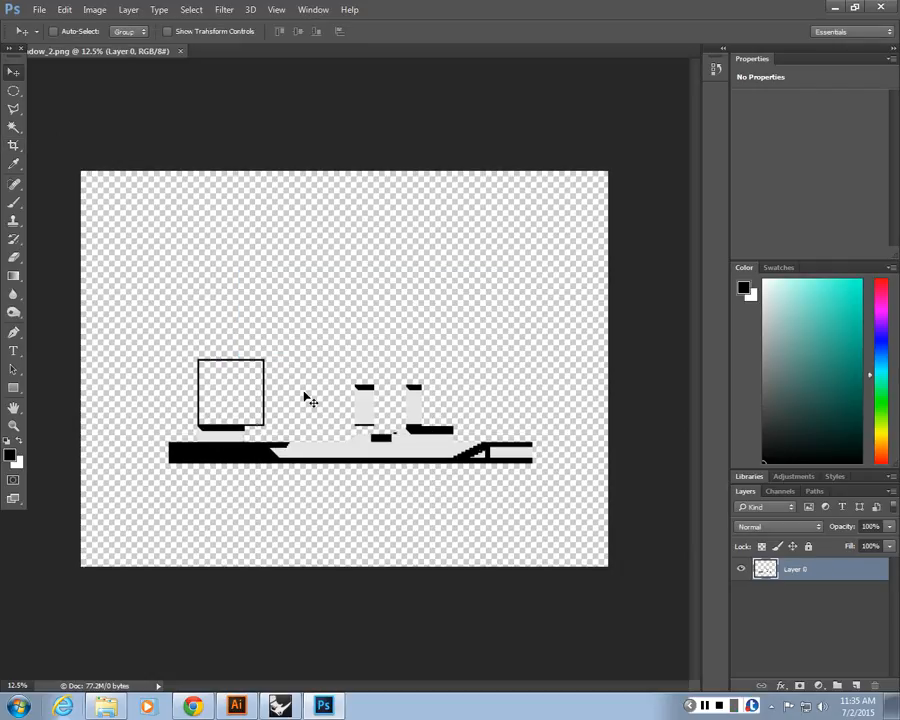
# Step: Start a crop frame around the shadow drawing and align its right edge with the drawing's right end
pyautogui.click(14, 145)
pyautogui.moveTo(168, 482)
pyautogui.mouseDown()
pyautogui.moveTo(532, 321)
pyautogui.moveTo(538, 340)
pyautogui.moveTo(422, 342)
pyautogui.moveTo(235, 294)
pyautogui.mouseUp()
pyautogui.hotkey('ctrl', '+')
pyautogui.hotkey('ctrl', '+')
pyautogui.hotkey('ctrl', '+')
pyautogui.hotkey('ctrl', '+')
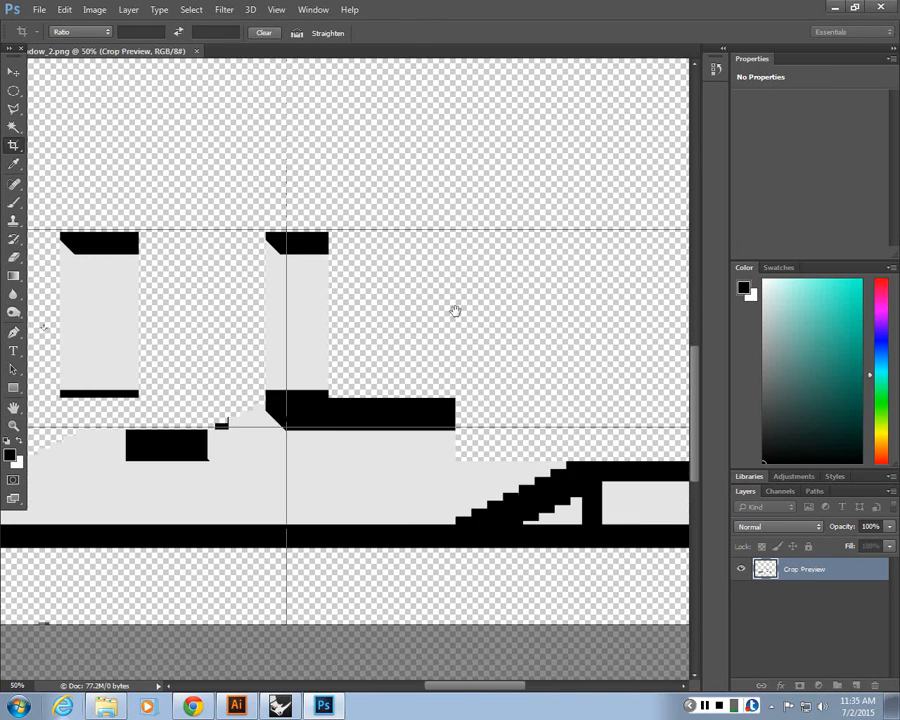
pyautogui.moveTo(670, 338); pyautogui.dragTo(312, 331)
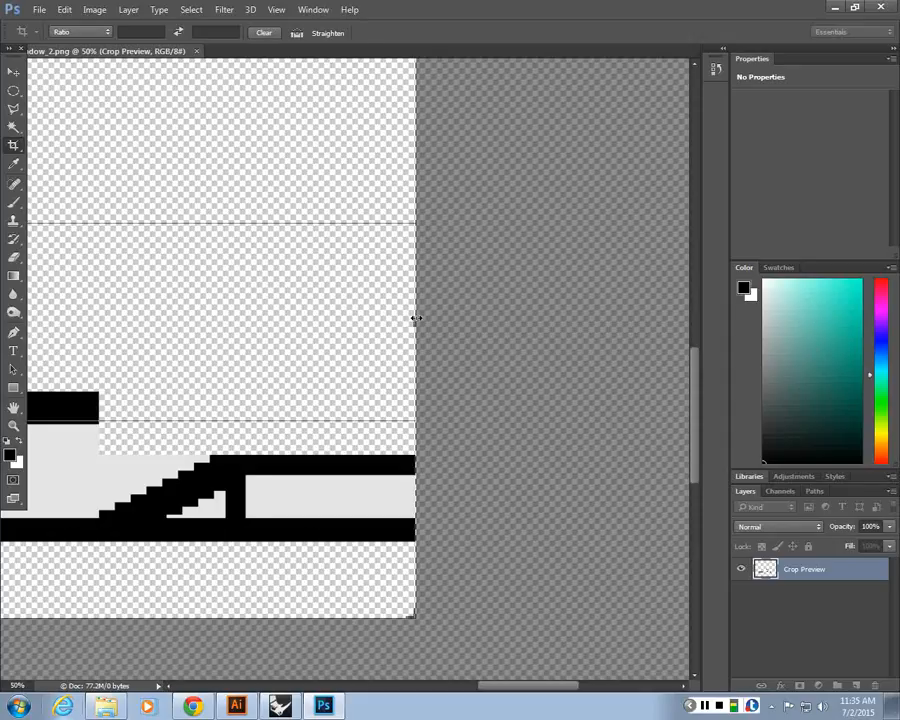
pyautogui.moveTo(416, 318); pyautogui.dragTo(426, 389)
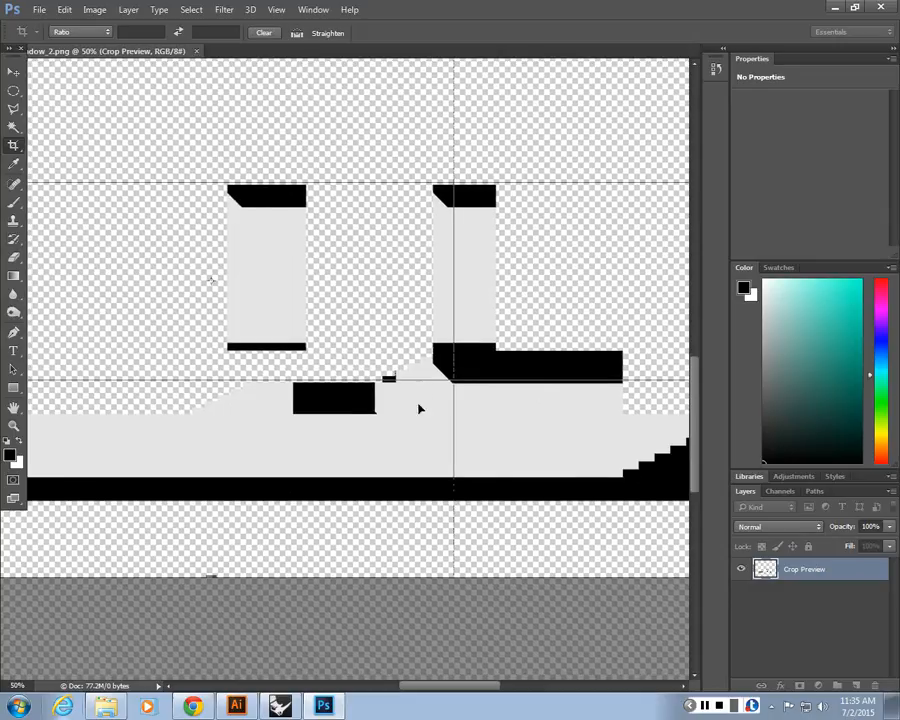
# Step: Bring the crop frame's bottom edge up to the underside of the black ground and align its left edge with the ground's left end
pyautogui.moveTo(211, 573); pyautogui.dragTo(544, 398)
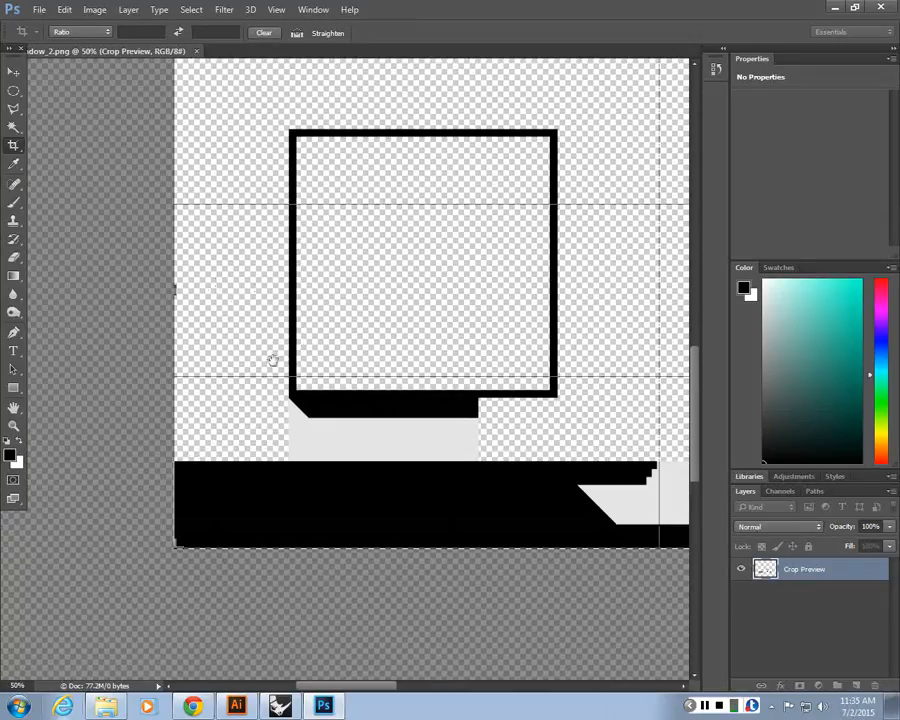
pyautogui.moveTo(273, 360); pyautogui.dragTo(346, 389)
pyautogui.moveTo(246, 324)
pyautogui.mouseDown()
pyautogui.moveTo(193, 317)
pyautogui.moveTo(246, 331)
pyautogui.mouseUp()
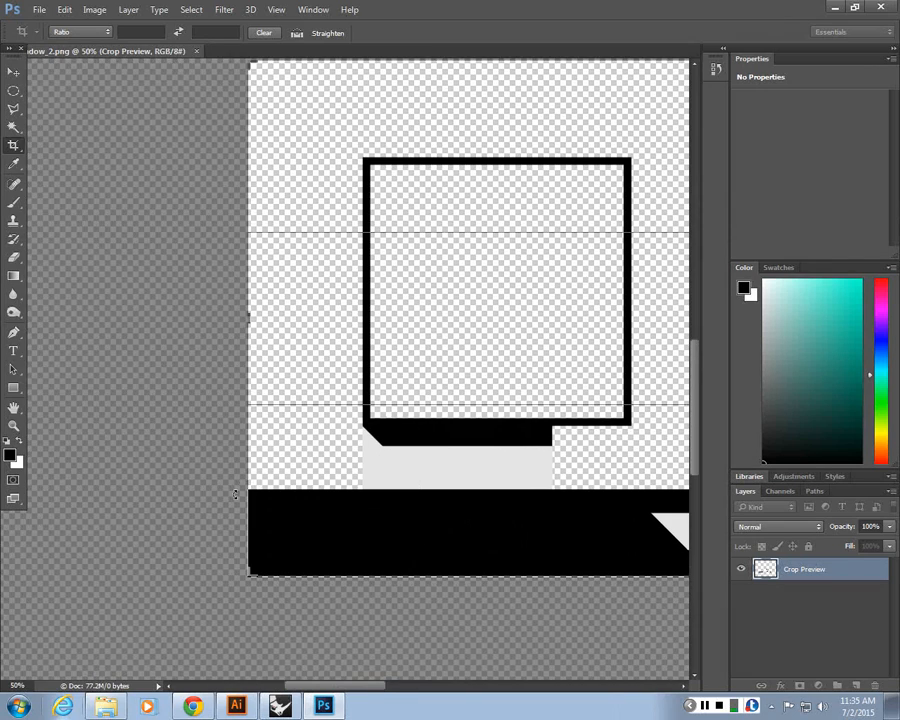
pyautogui.hotkey('ctrl', '+')
pyautogui.hotkey('ctrl', '+')
pyautogui.moveTo(252, 503); pyautogui.dragTo(645, 365)
pyautogui.moveTo(192, 528); pyautogui.dragTo(586, 388)
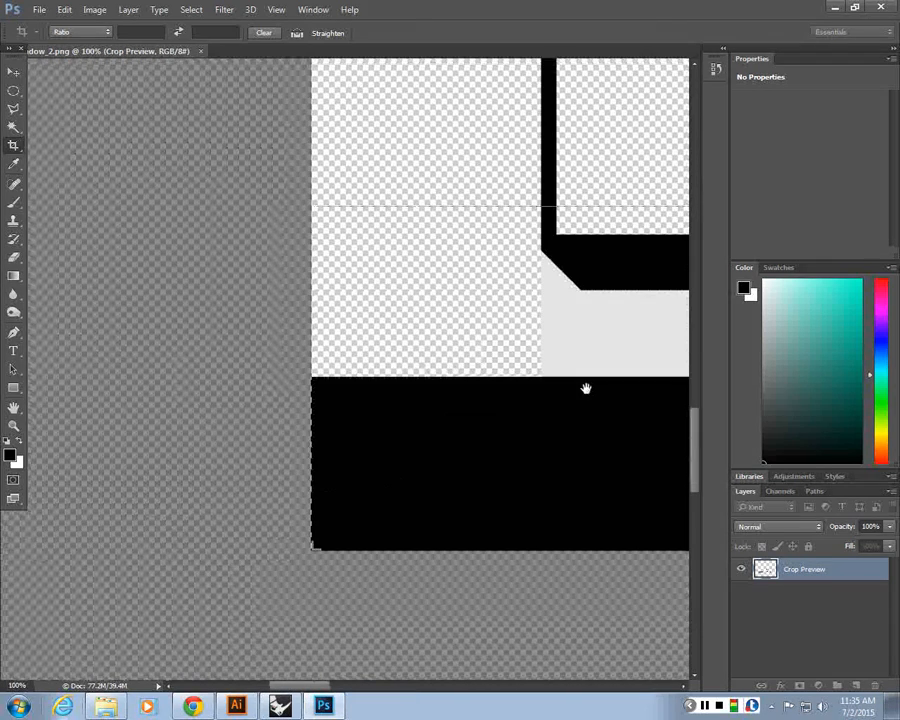
# Step: Apply the crop so the image keeps only the framed shadow drawing
pyautogui.hotkey('ctrl', '-')
pyautogui.hotkey('ctrl', '-')
pyautogui.hotkey('ctrl', '-')
pyautogui.hotkey('ctrl', '-')
pyautogui.hotkey('ctrl', '-')
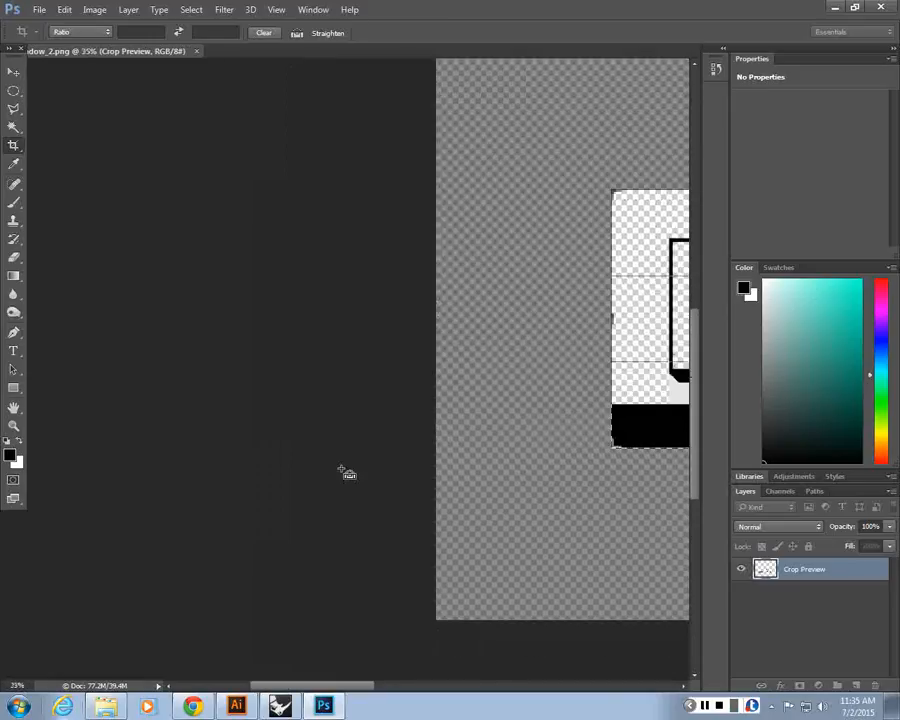
pyautogui.moveTo(341, 469); pyautogui.dragTo(84, 543)
pyautogui.hotkey('ctrl', '-')
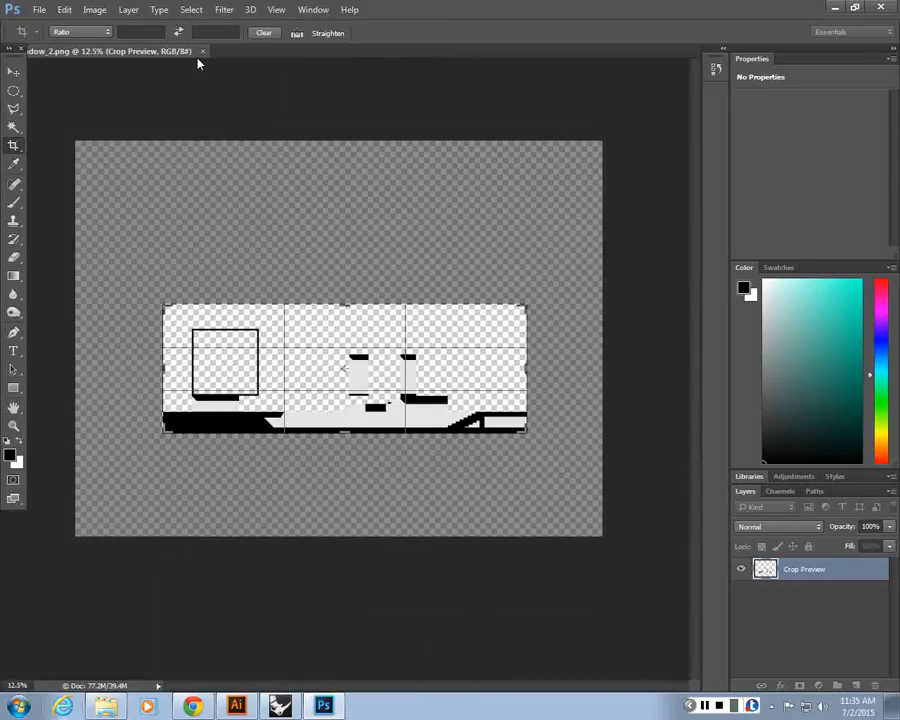
pyautogui.press('Return')
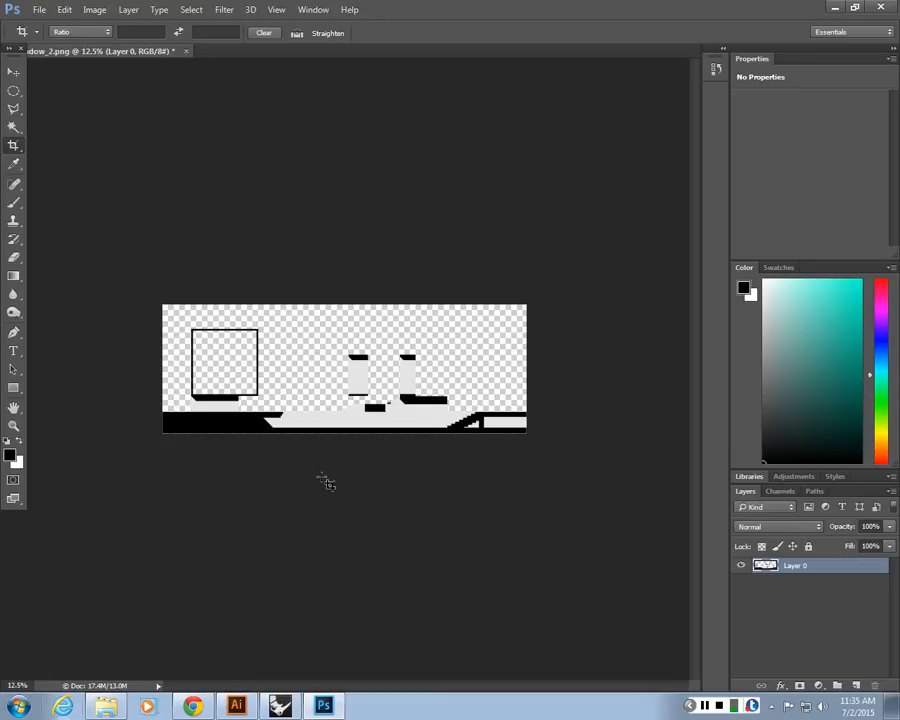
# Step: Save the cropped image as a PNG over shadow_2.png on the desktop, with smallest compression and no interlacing
pyautogui.click(39, 10)
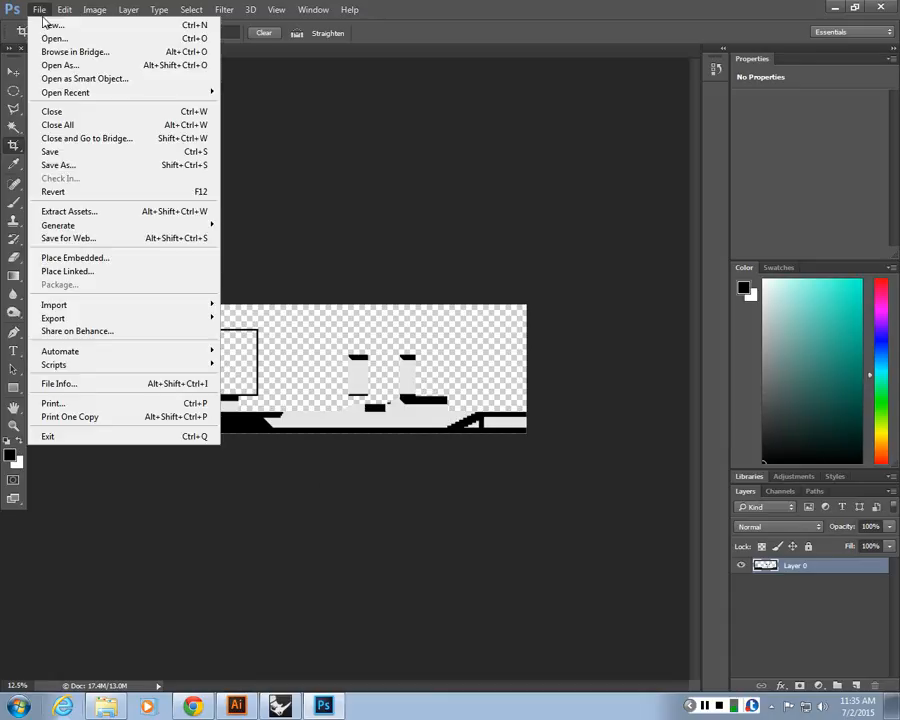
pyautogui.click(71, 166)
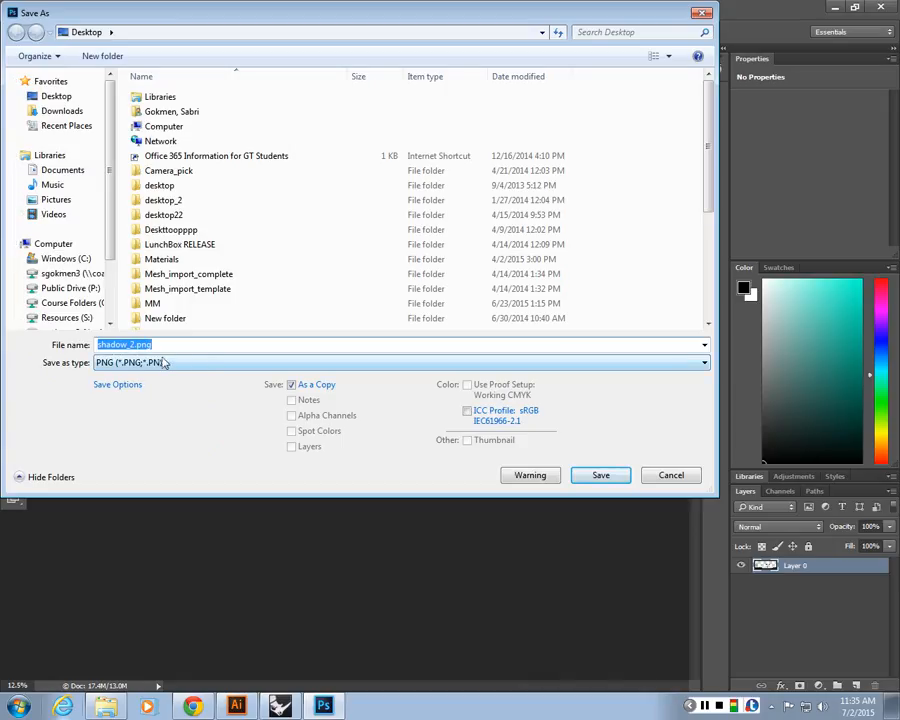
pyautogui.click(600, 475)
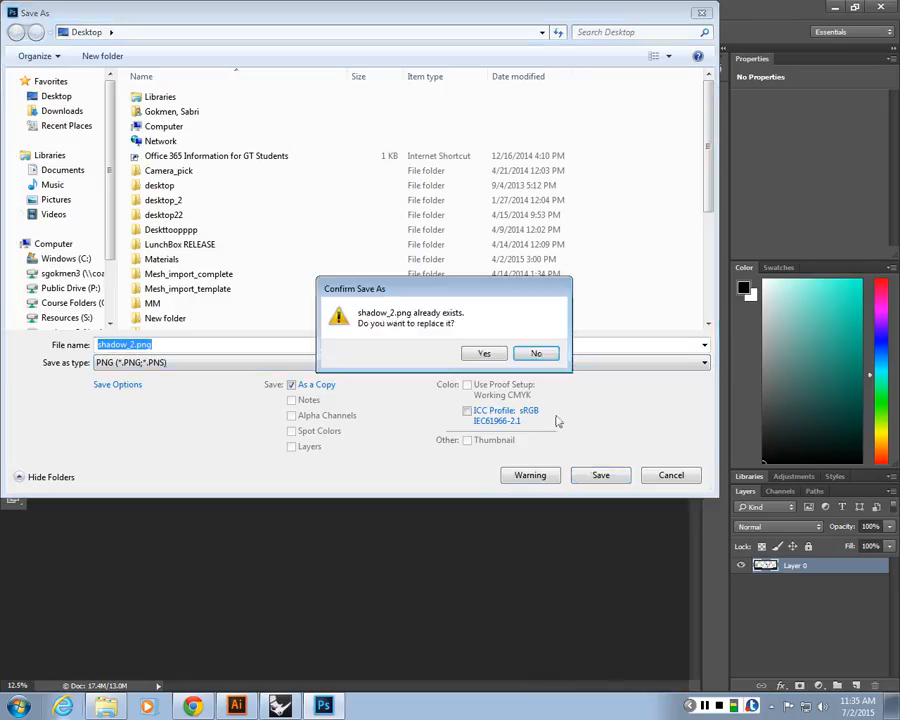
pyautogui.click(486, 353)
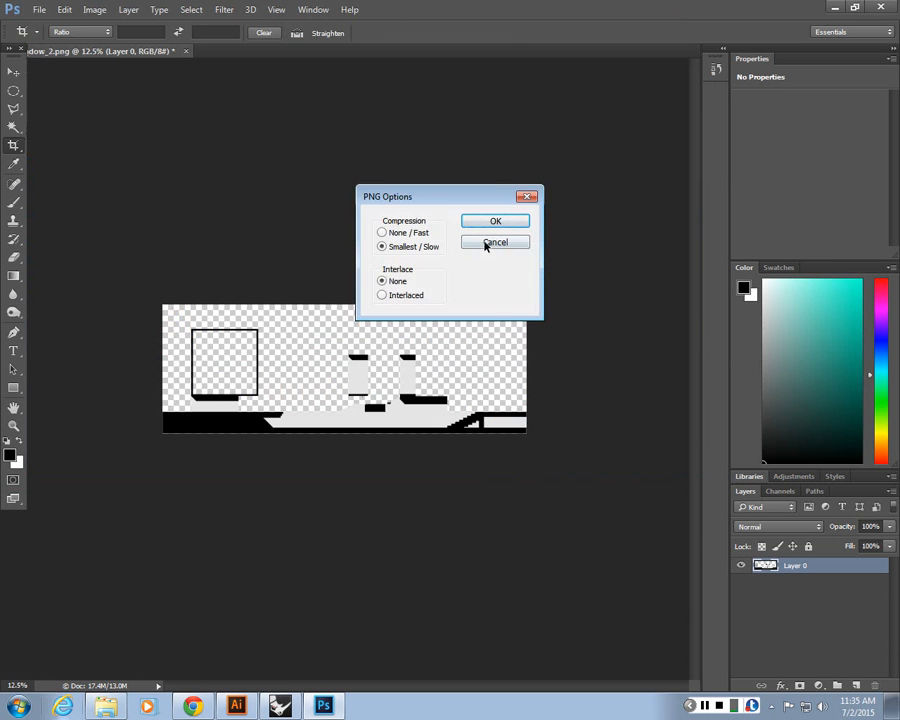
pyautogui.press('Return')
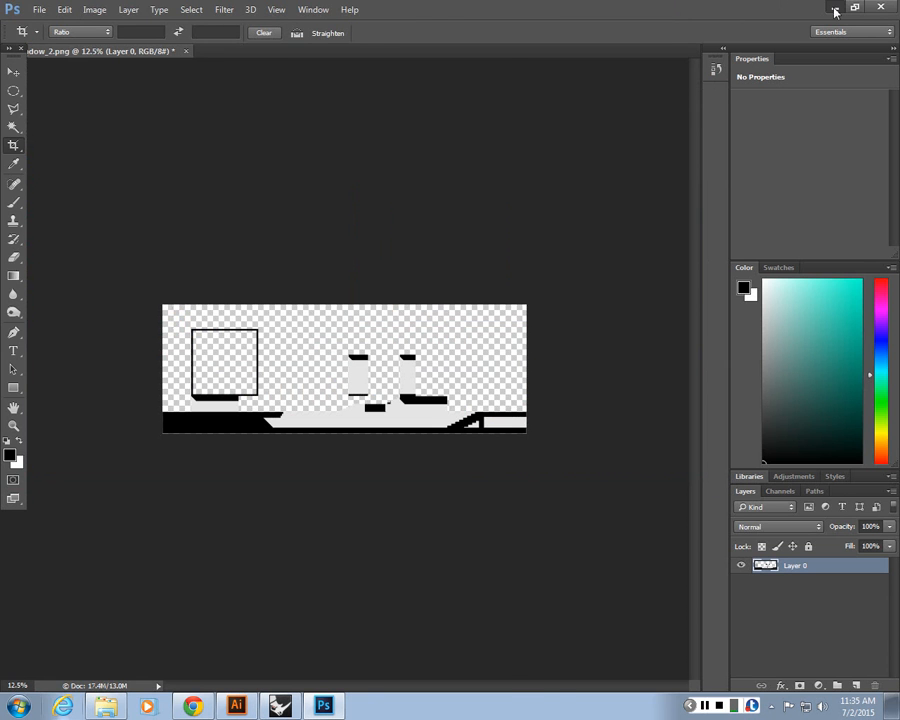
# Step: Minimize Photoshop, switch to Illustrator and shrink its window to half the screen so the desktop files can be reached
pyautogui.click(835, 9)
pyautogui.click(236, 706)
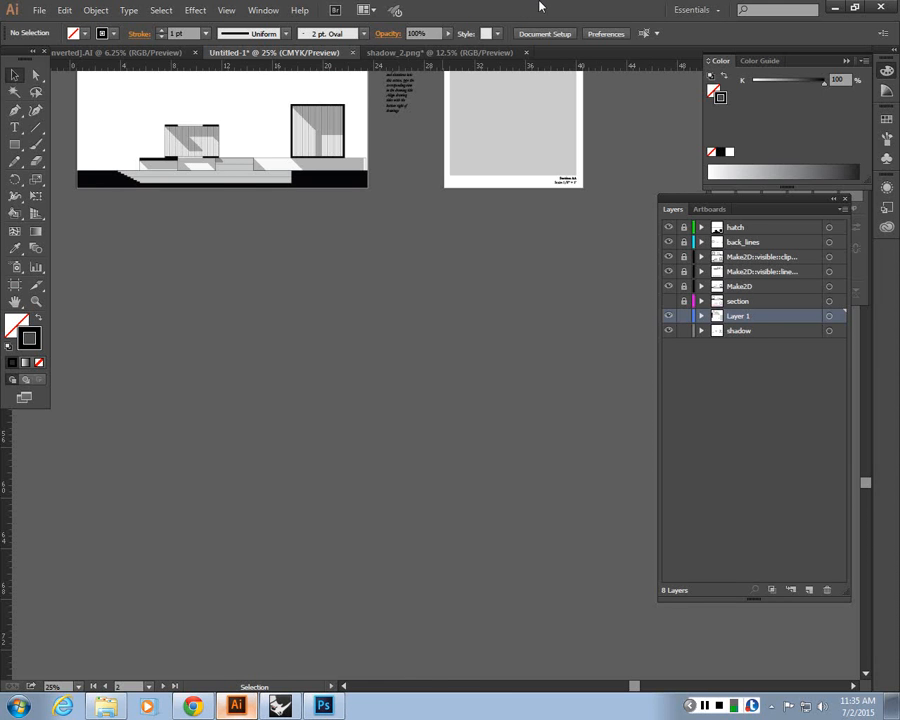
pyautogui.moveTo(533, 6); pyautogui.dragTo(3, 270)
pyautogui.moveTo(27, 393); pyautogui.dragTo(2, 412)
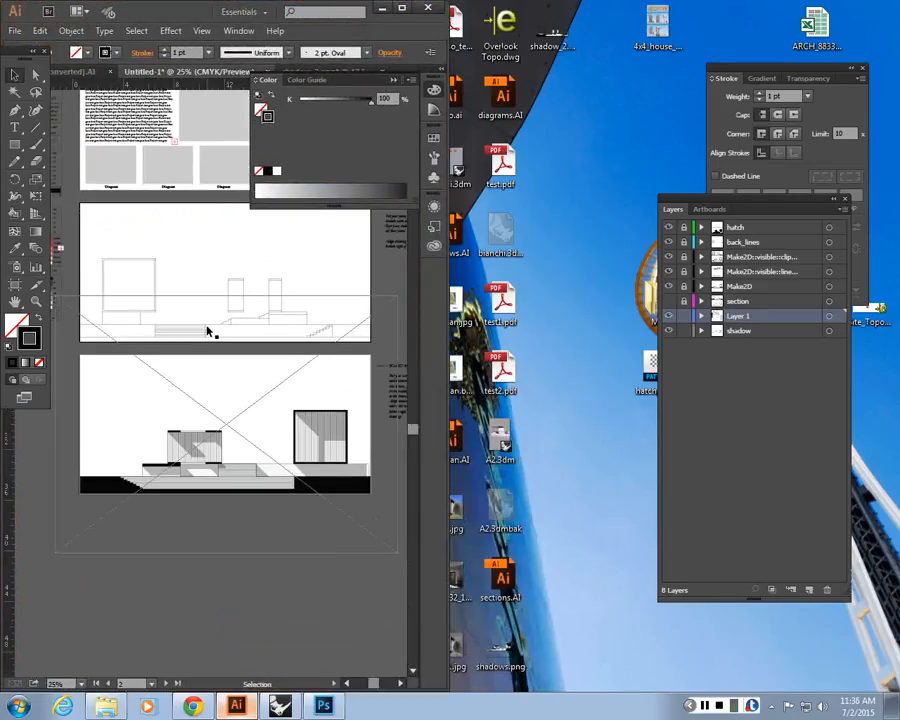
# Step: Move the Color and Color Guide panels off the document tabs and close the shadow_2.png document without saving
pyautogui.click(320, 71)
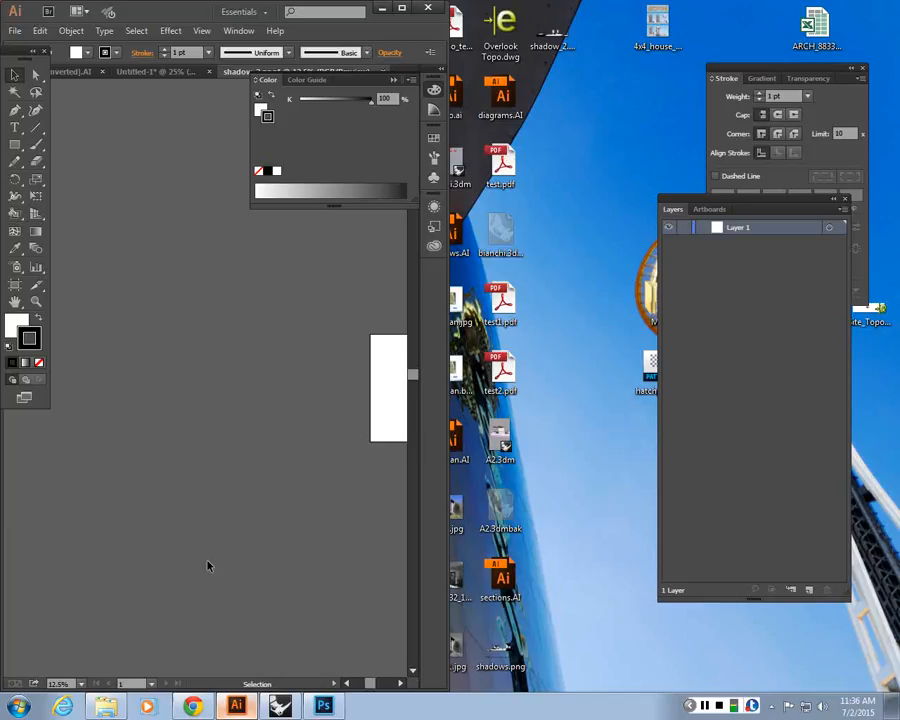
pyautogui.press('space')
pyautogui.moveTo(328, 440); pyautogui.dragTo(227, 322)
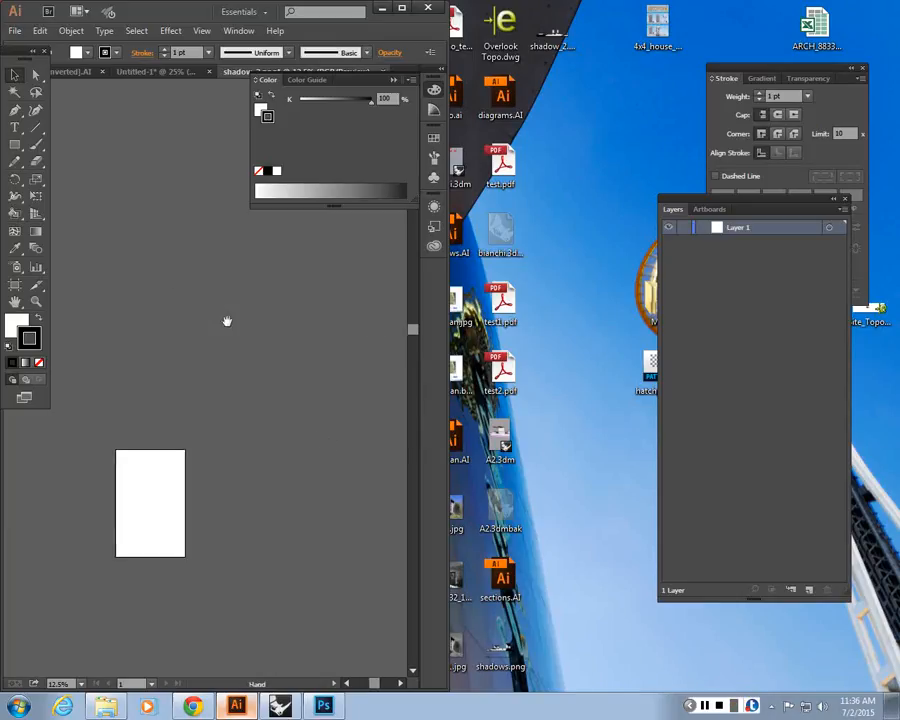
pyautogui.keyDown('alt'); pyautogui.scroll(-4, 227, 322); pyautogui.keyUp('alt')
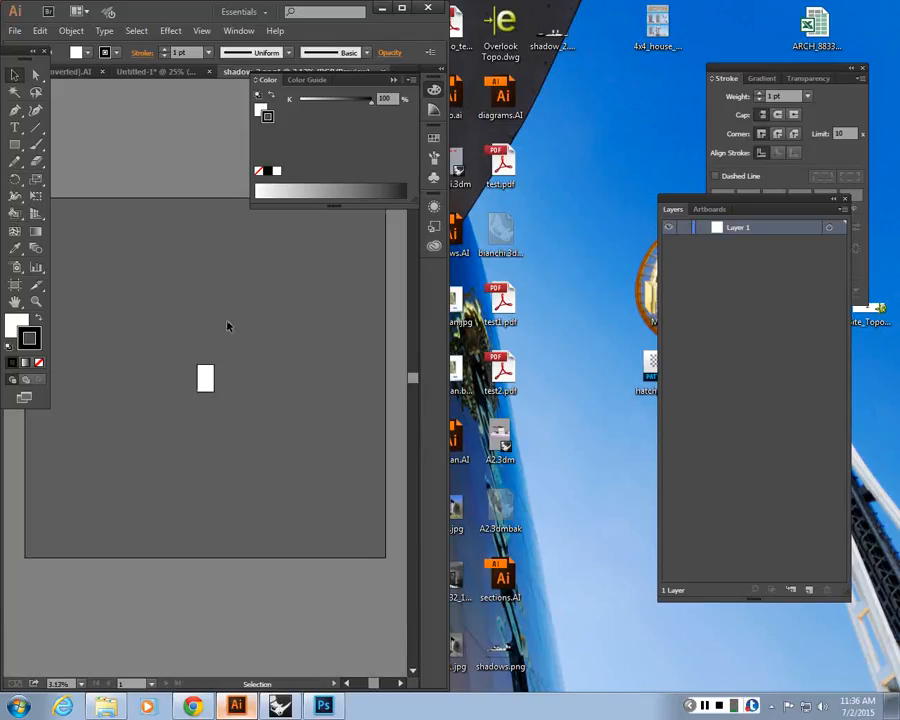
pyautogui.moveTo(324, 80); pyautogui.dragTo(326, 155)
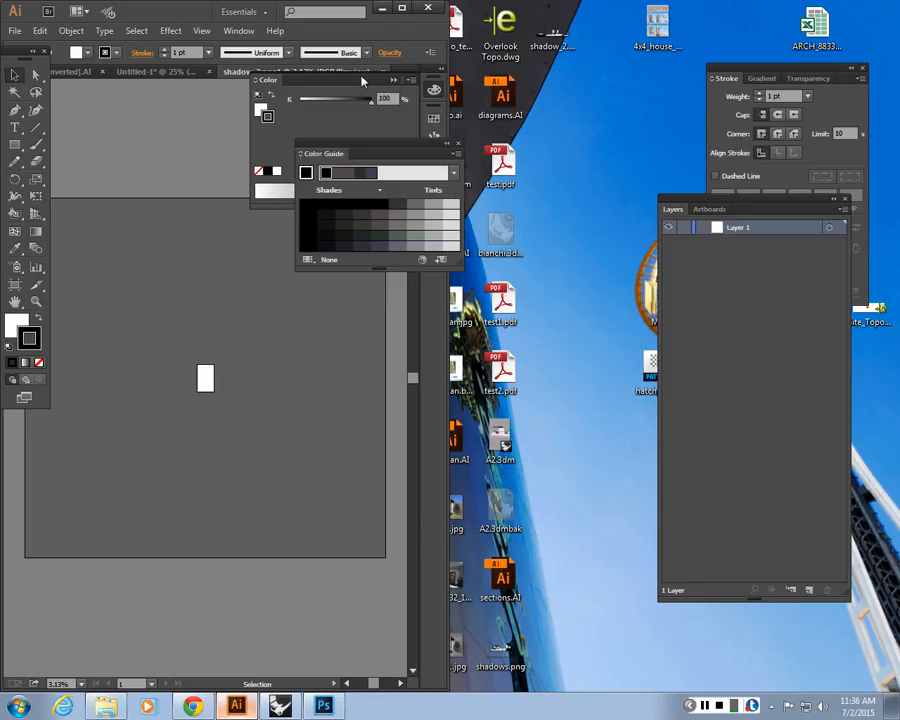
pyautogui.moveTo(363, 80); pyautogui.dragTo(359, 168)
pyautogui.click(383, 72)
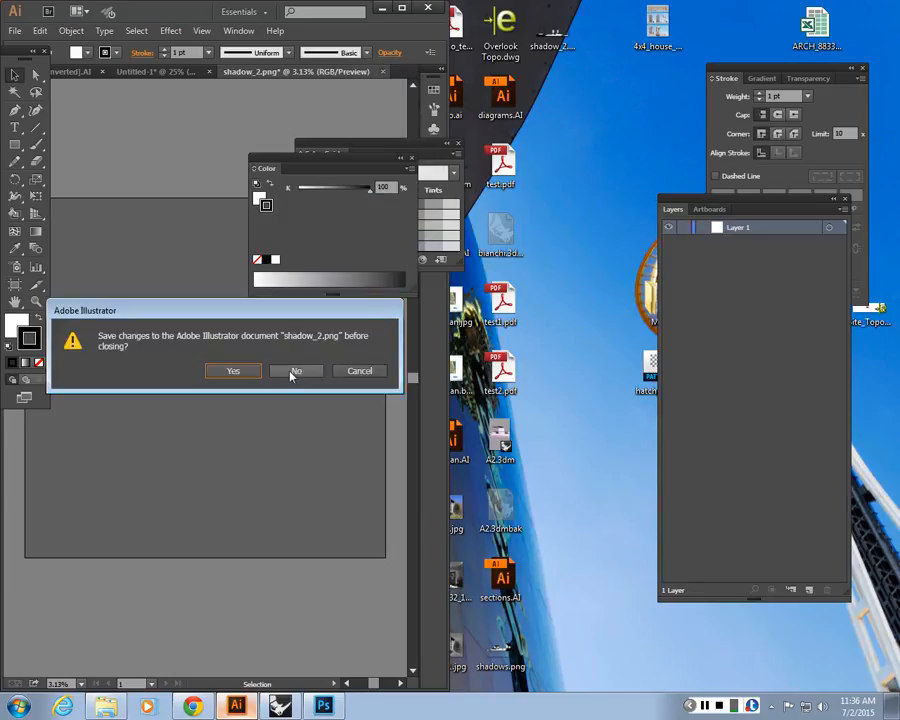
pyautogui.click(295, 372)
# Step: Place the cropped shadow_2.png from the desktop on Board #2, then maximize the window and close the floating color panels
pyautogui.moveTo(545, 86); pyautogui.dragTo(267, 315)
pyautogui.click(402, 9)
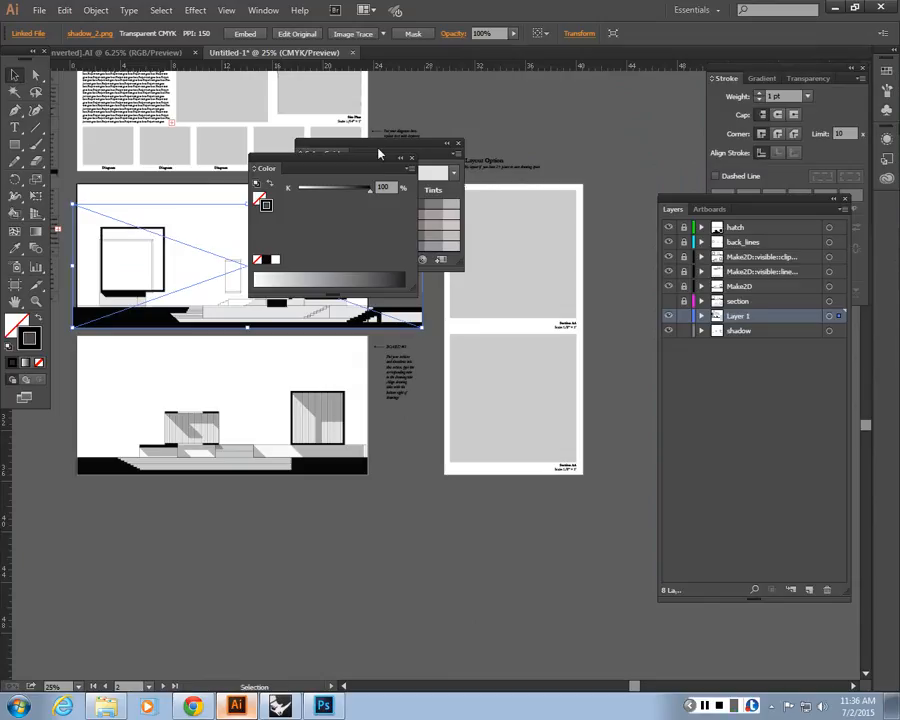
pyautogui.click(379, 153)
pyautogui.click(457, 145)
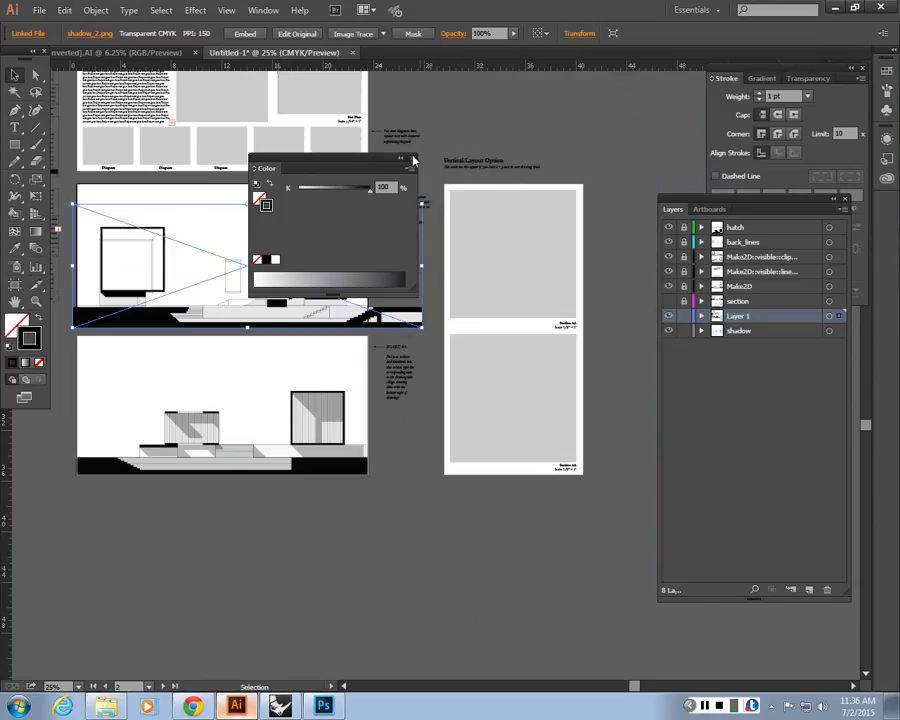
pyautogui.click(413, 158)
# Step: Align the placed shadow image with Board #2's left edge and scale it proportionally to the board's full width
pyautogui.scroll(5, 370, 392)
pyautogui.keyDown('ctrl'); pyautogui.scroll(4, 370, 392); pyautogui.keyUp('ctrl')
pyautogui.hotkey('ctrl', '+')
pyautogui.hotkey('ctrl', '+')
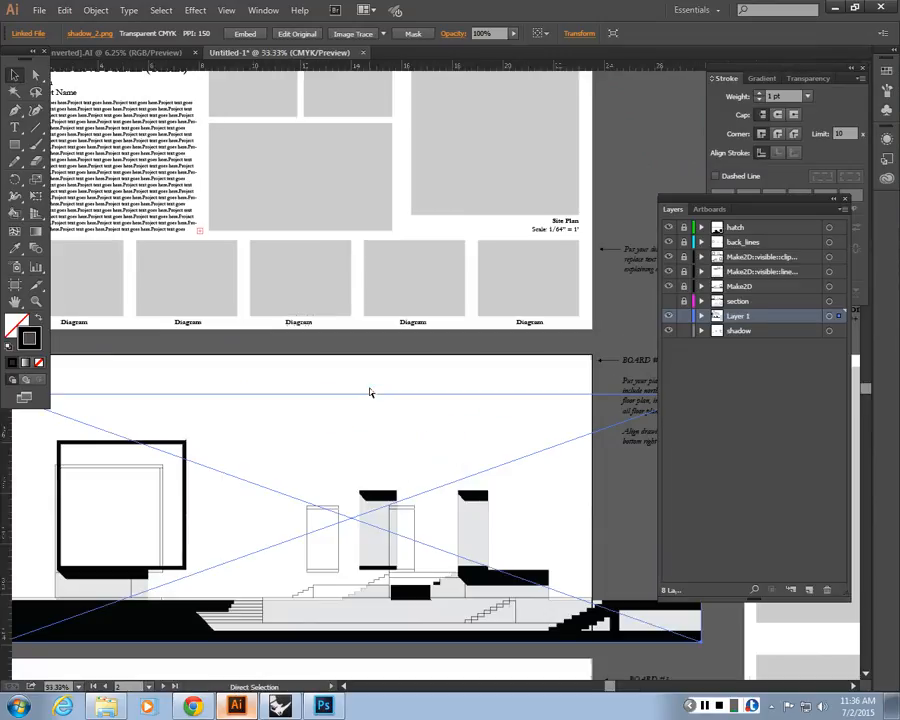
pyautogui.hotkey('ctrl', '-')
pyautogui.moveTo(188, 406)
pyautogui.mouseDown()
pyautogui.moveTo(178, 377)
pyautogui.moveTo(181, 390)
pyautogui.moveTo(185, 380)
pyautogui.mouseUp()
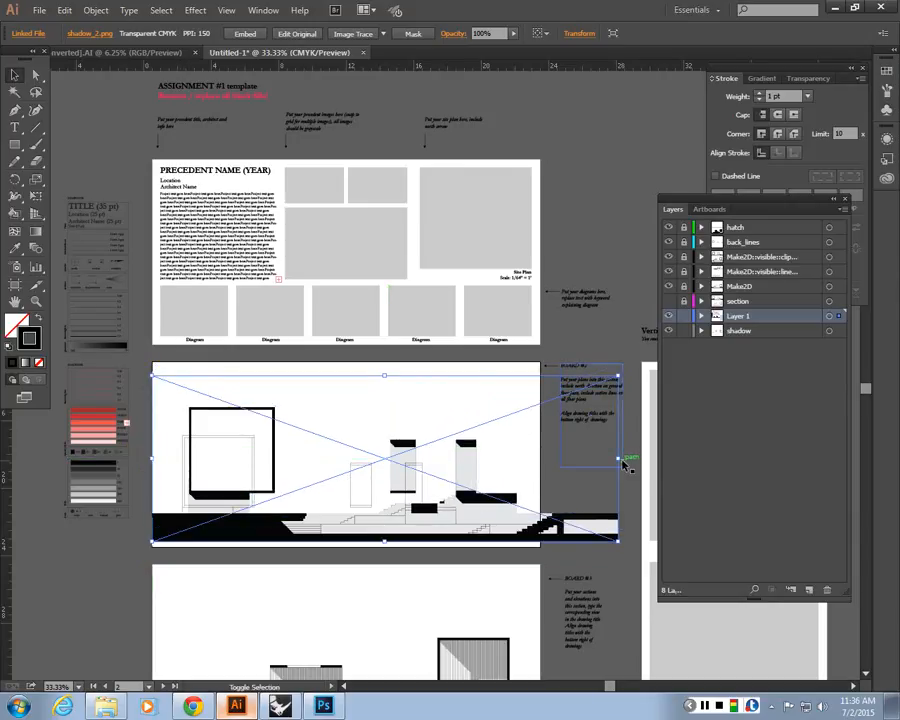
pyautogui.moveTo(617, 461); pyautogui.dragTo(540, 458)
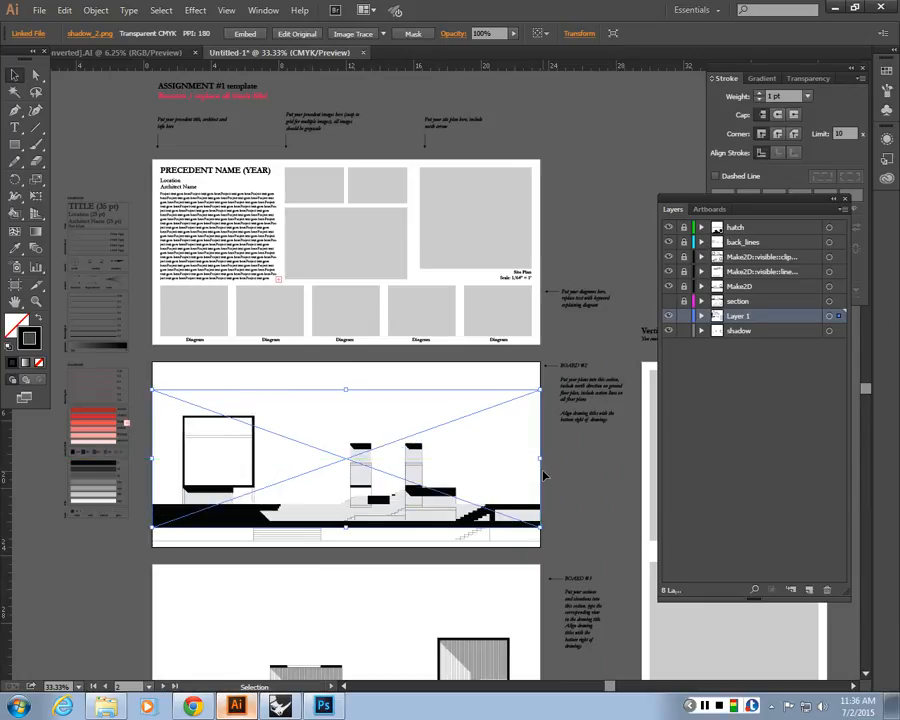
# Step: Move the placed shadow_2.png image straight down until its shadows line up with the section linework on Board #2
pyautogui.hotkey('ctrl', '=')
pyautogui.hotkey('ctrl', '=')
pyautogui.hotkey('ctrl', '=')
pyautogui.press('space')
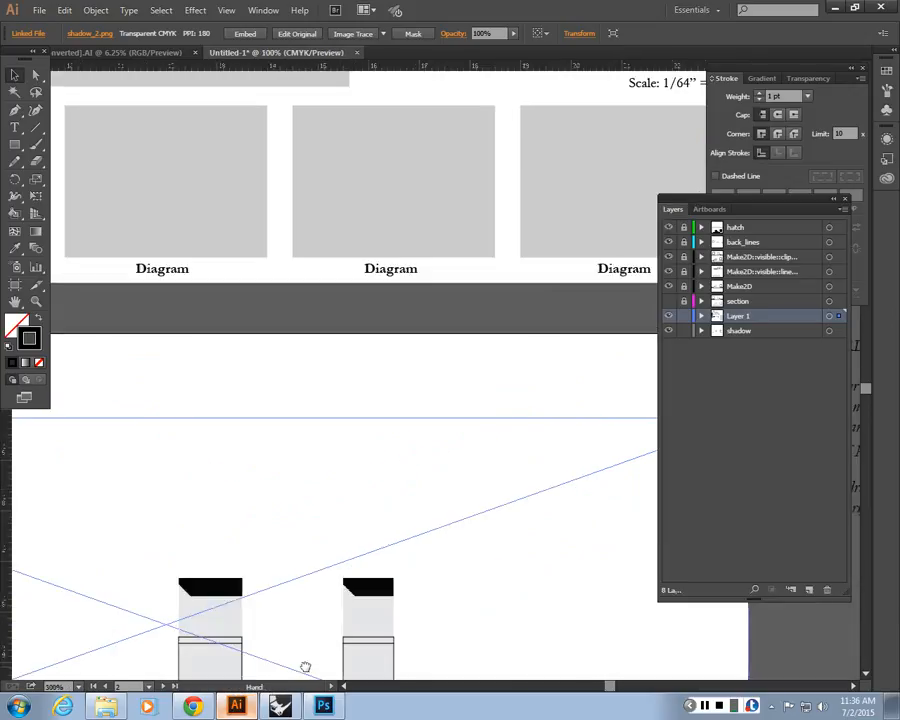
pyautogui.moveTo(305, 666); pyautogui.dragTo(366, 453)
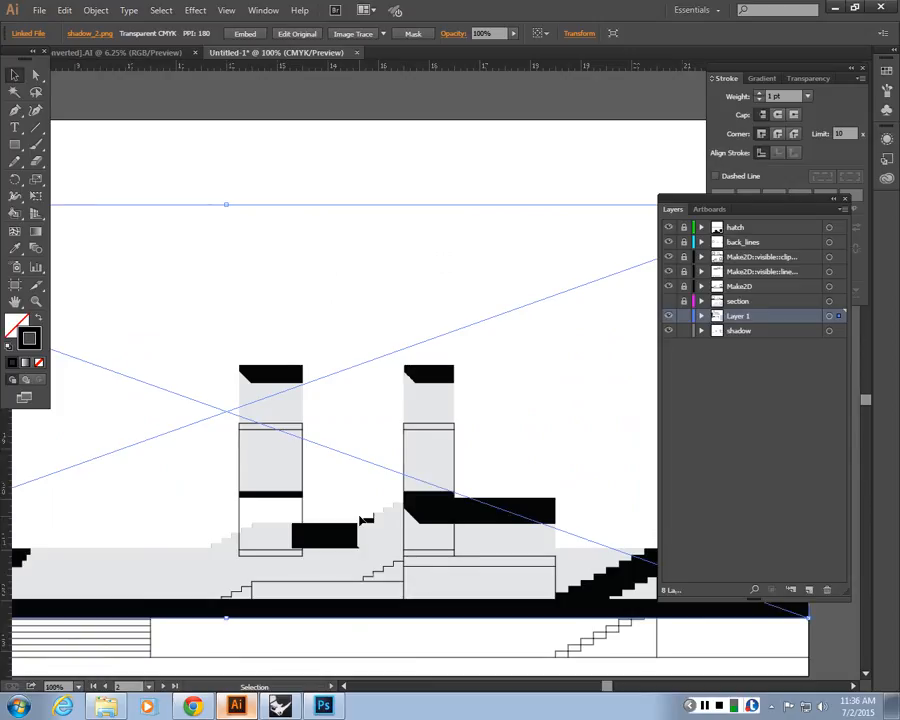
pyautogui.scroll(2, 361, 519)
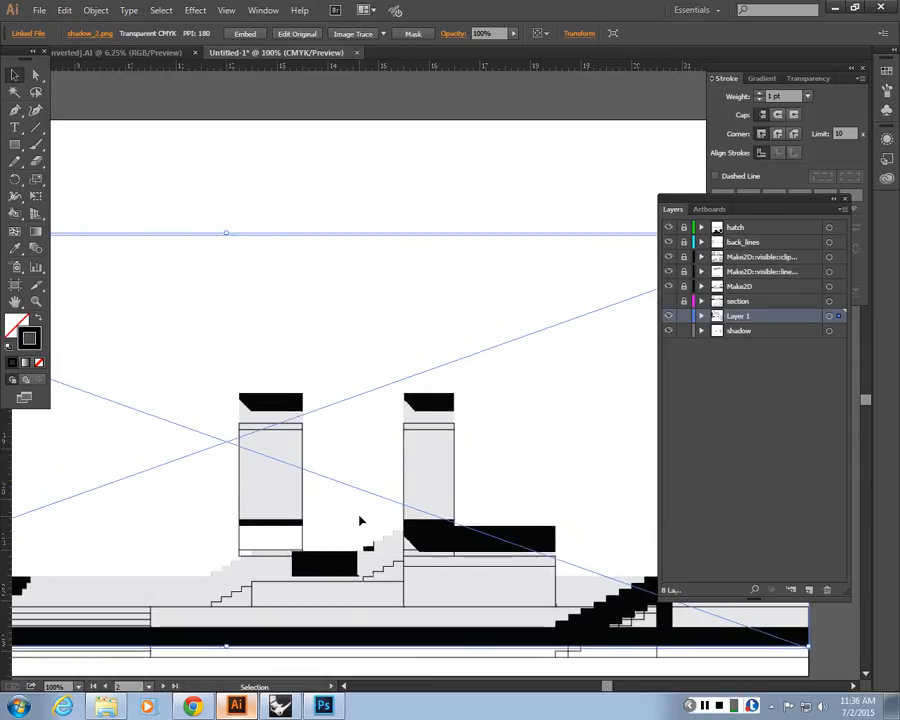
pyautogui.scroll(2, 361, 519)
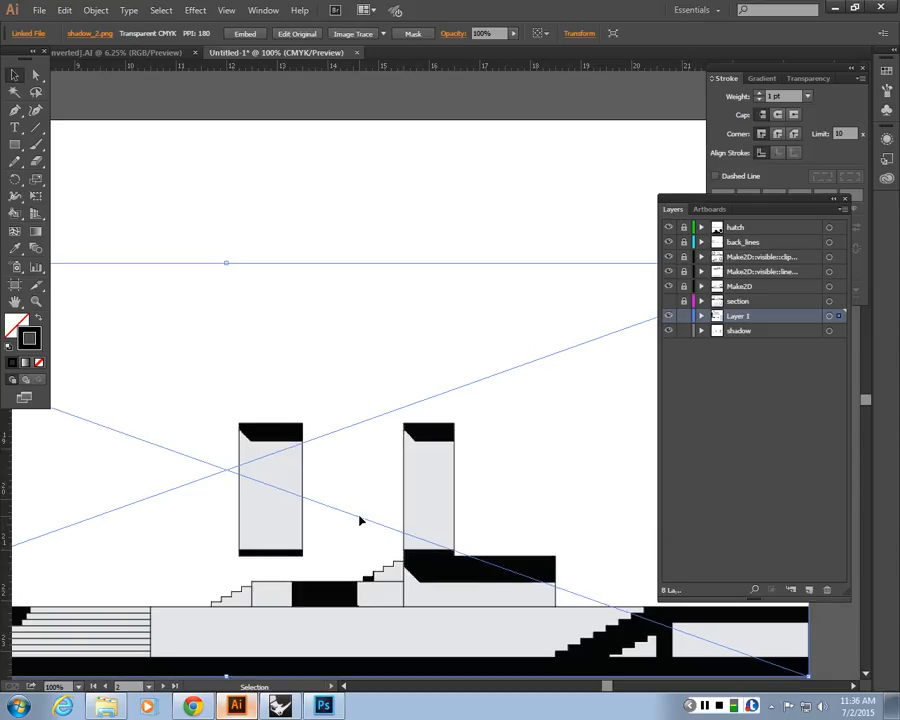
pyautogui.hotkey('ctrl', '-')
pyautogui.hotkey('ctrl', '-')
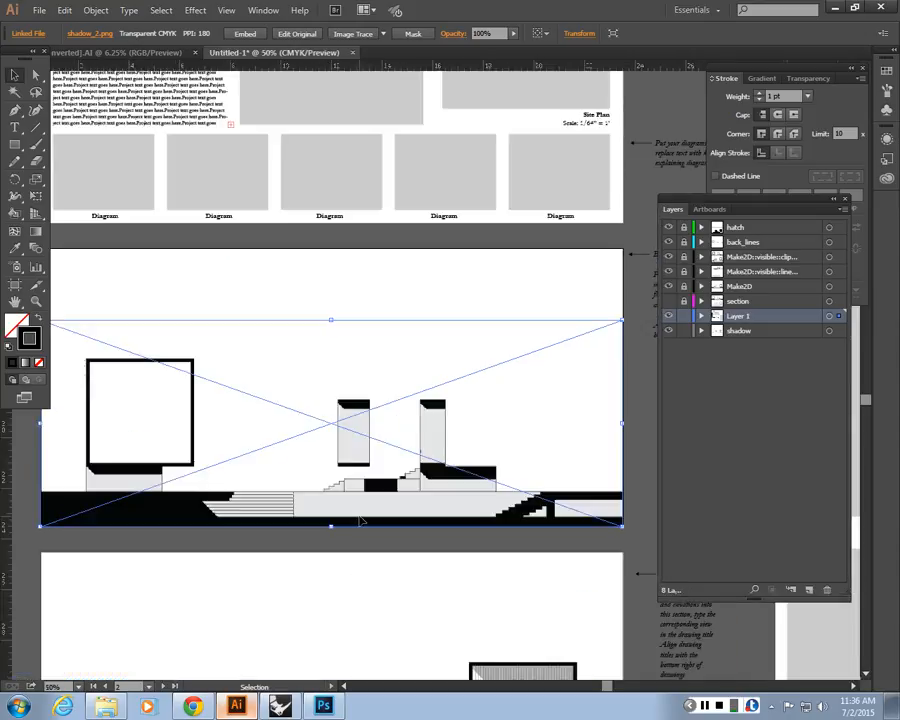
# Step: Set the shadow_2.png image's opacity to 30%, turn on the section layer's visibility and clear the selection
pyautogui.click(478, 33)
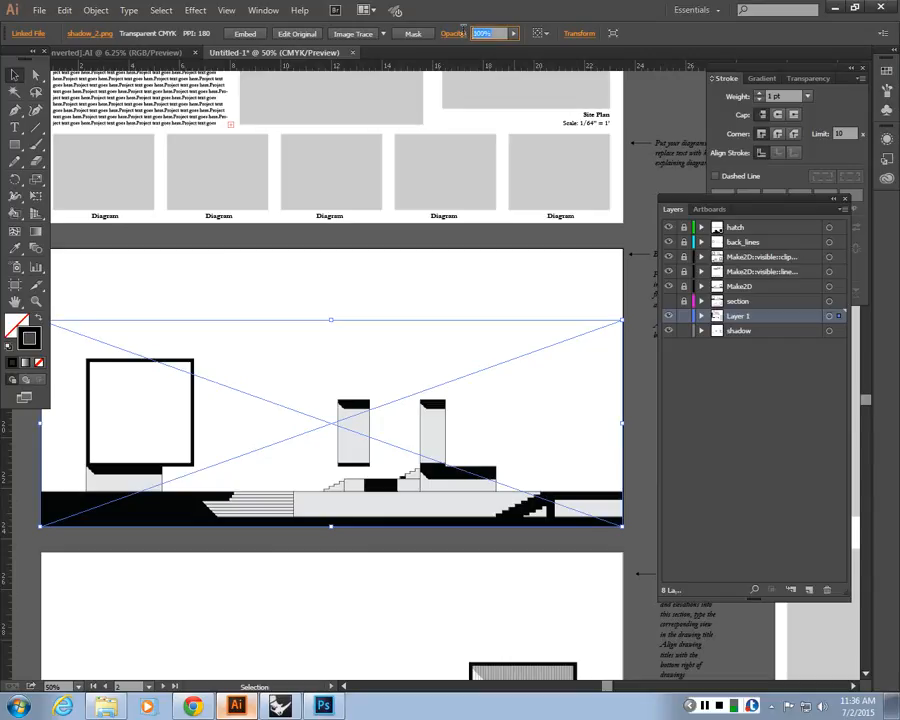
pyautogui.write('30')
pyautogui.press('Return')
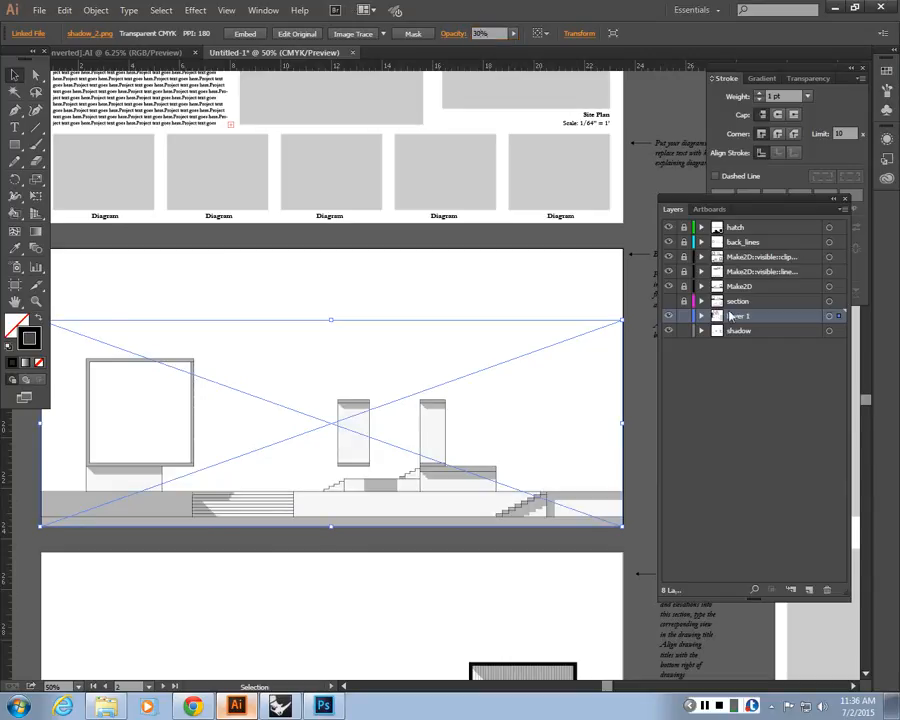
pyautogui.click(669, 315)
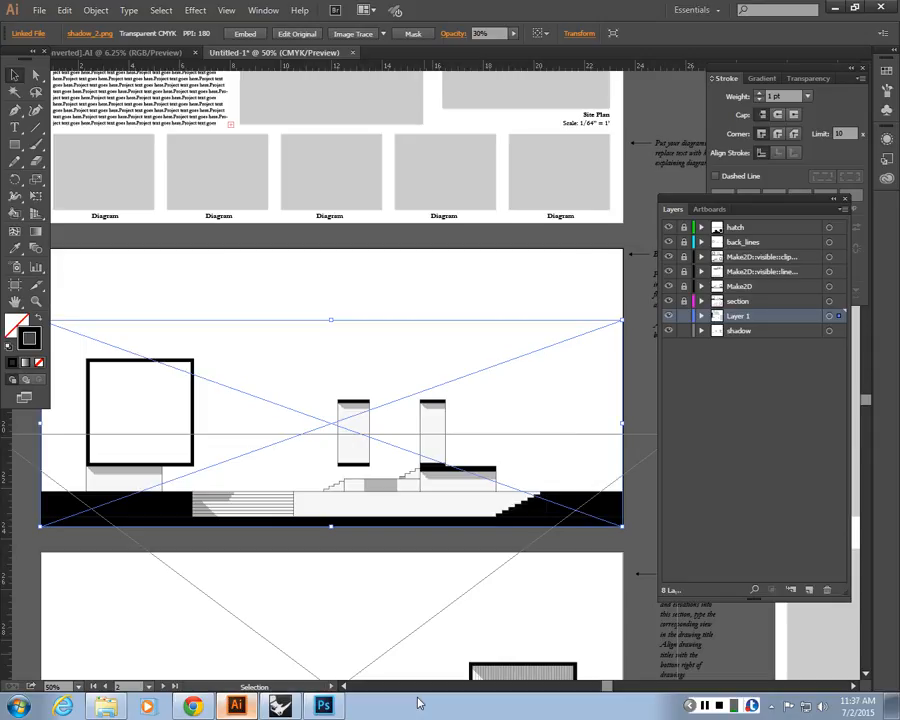
pyautogui.hotkey('ctrl', '-')
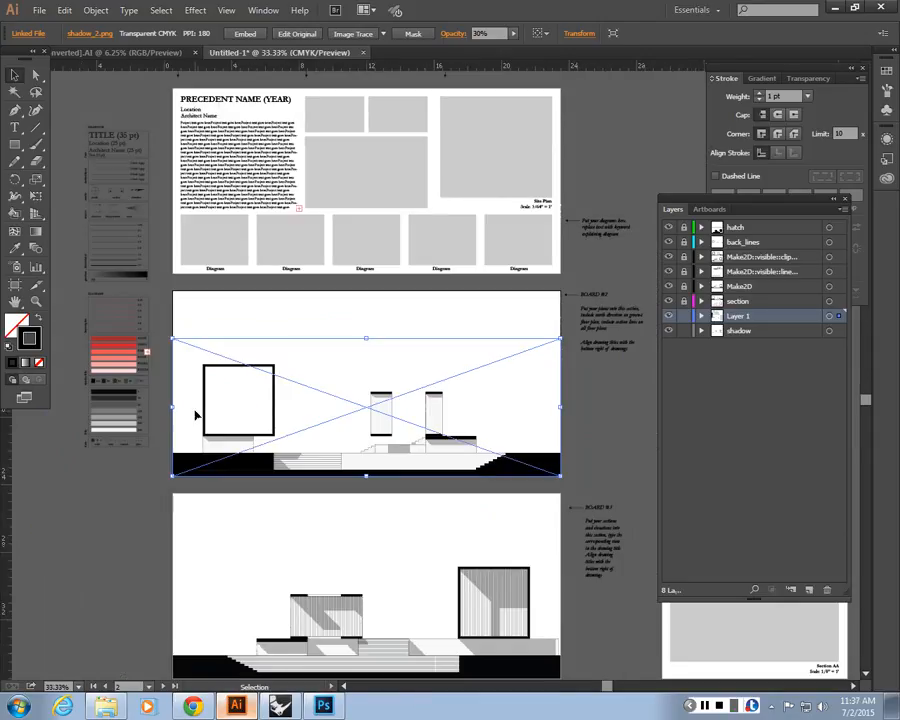
pyautogui.hotkey('ctrl', 'shift', 'a')
pyautogui.moveTo(442, 521); pyautogui.dragTo(407, 468)
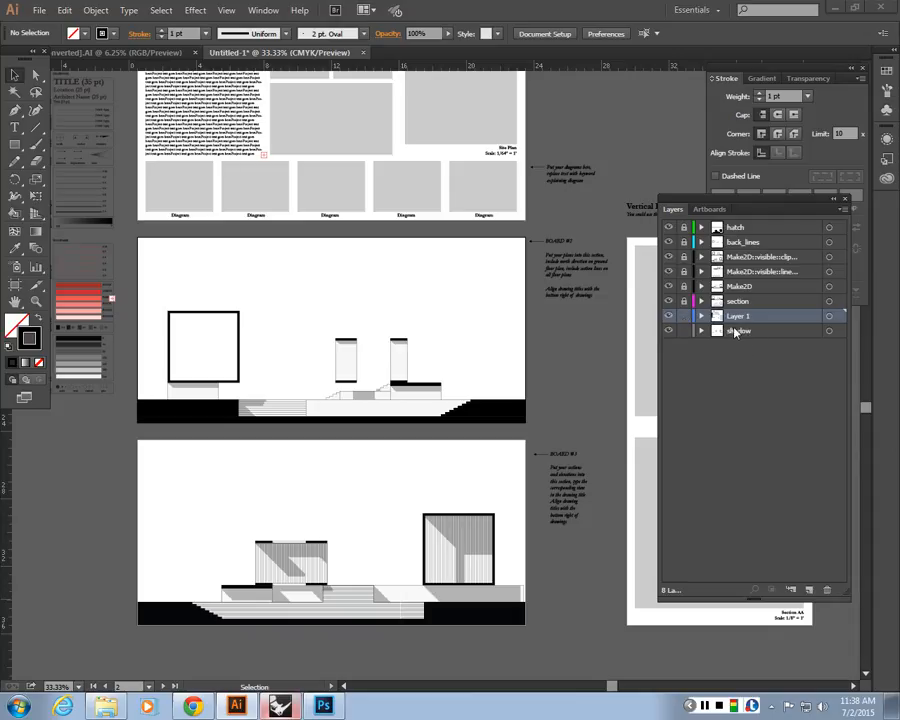
# Step: Transfer the shadow_2.png image from Layer 1 to the shadow layer and hide Layer 1
pyautogui.click(841, 315)
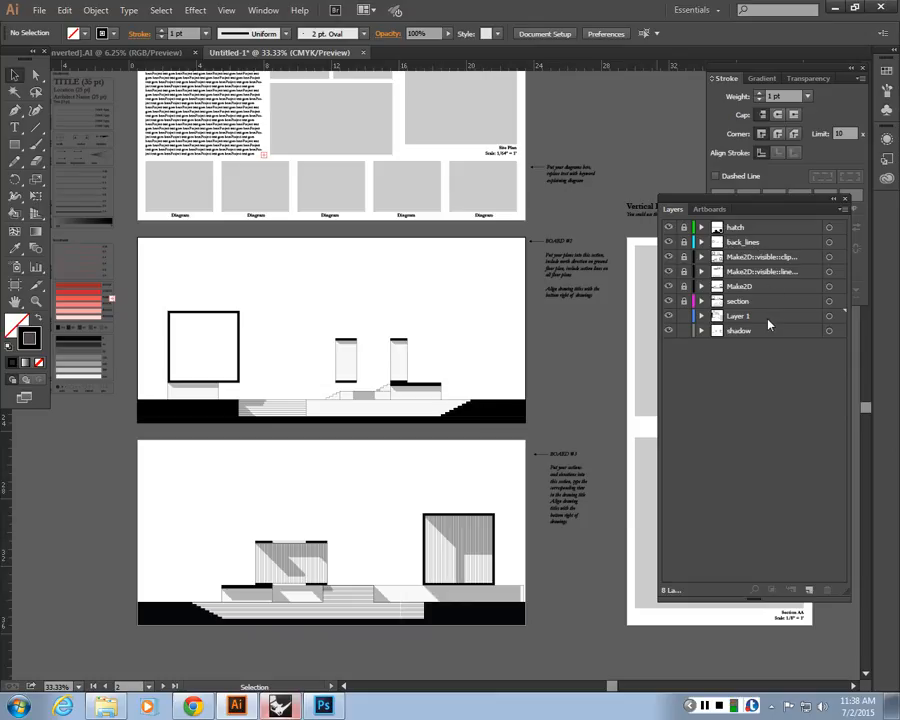
pyautogui.click(836, 316)
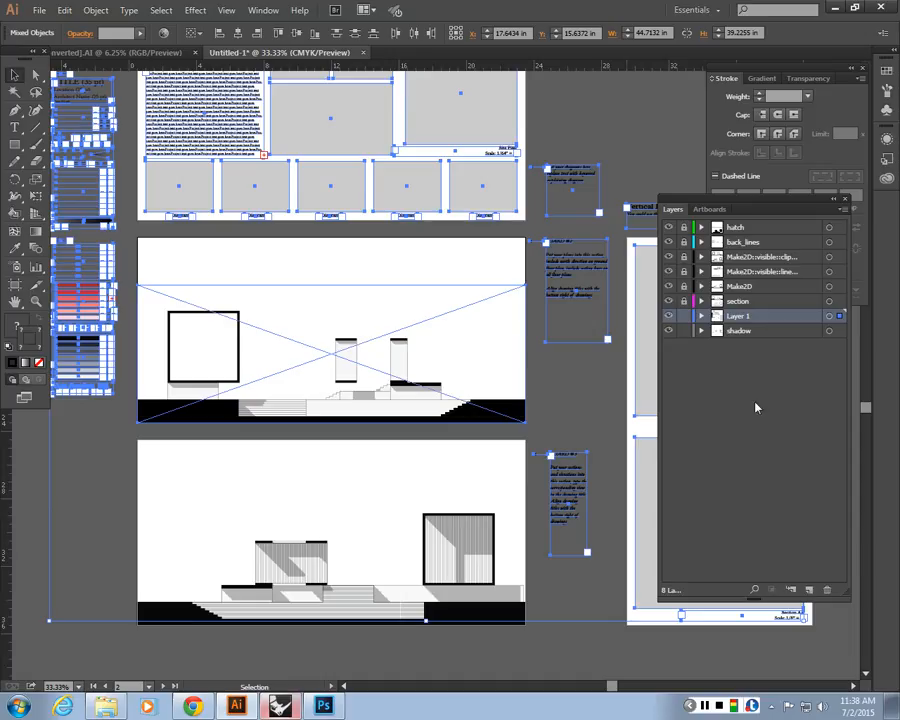
pyautogui.click(606, 410)
pyautogui.click(396, 442)
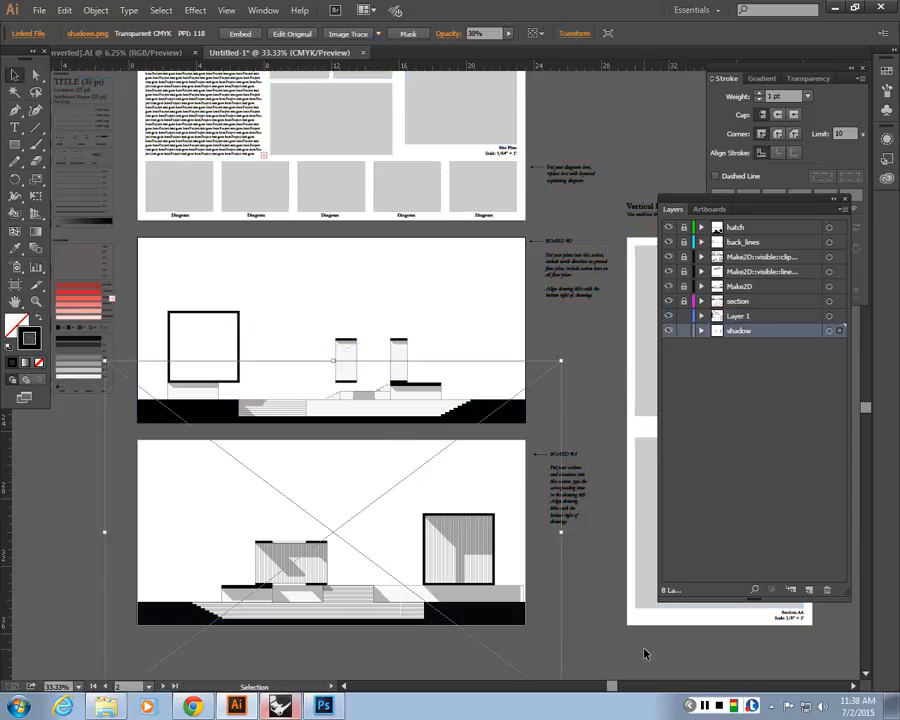
pyautogui.click(461, 339)
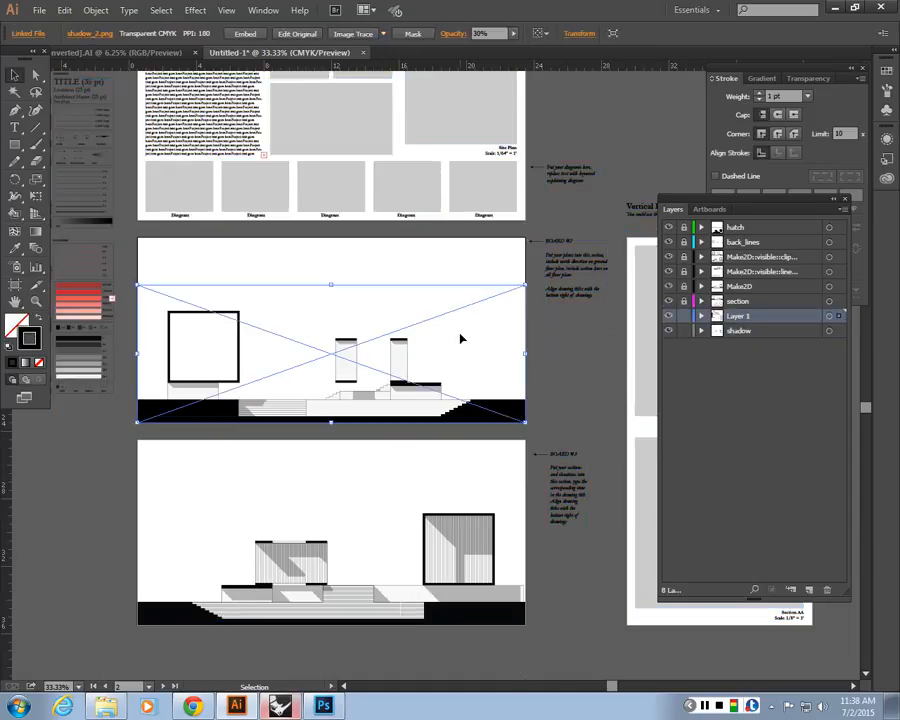
pyautogui.click(840, 331)
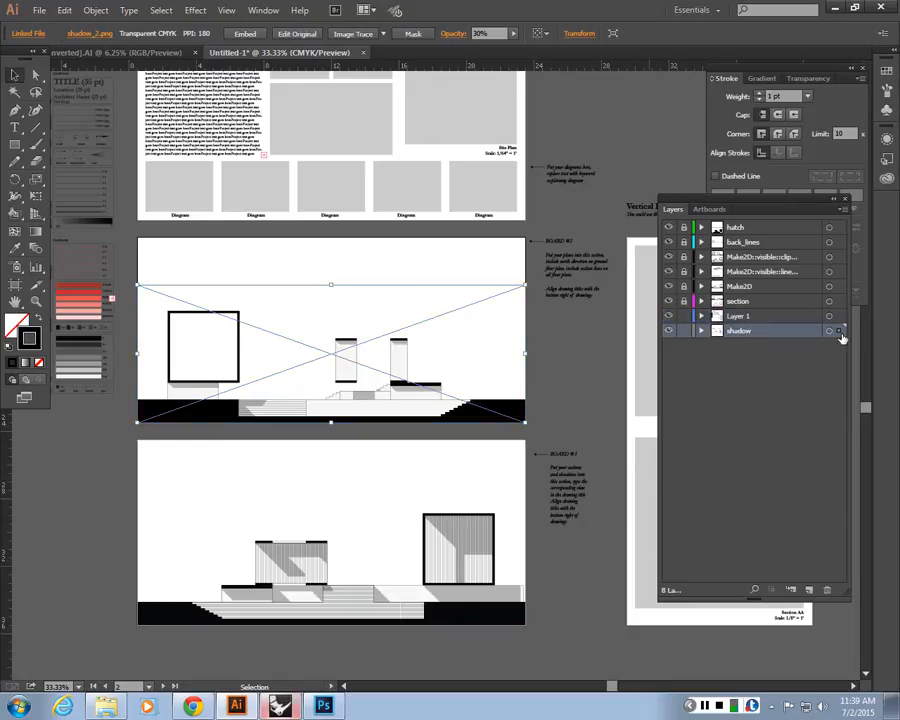
pyautogui.click(667, 317)
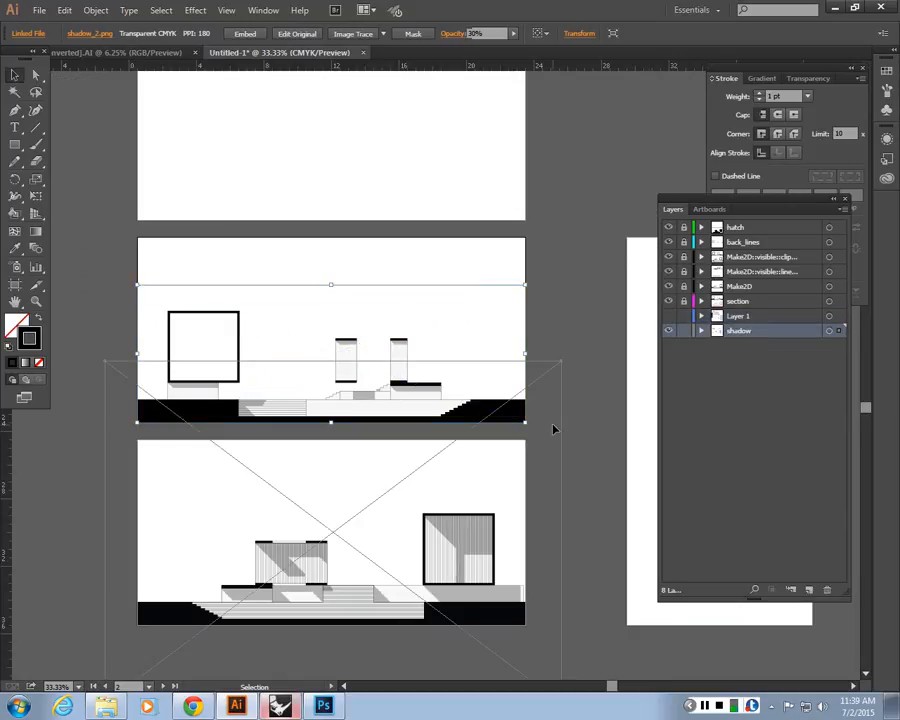
pyautogui.click(553, 425)
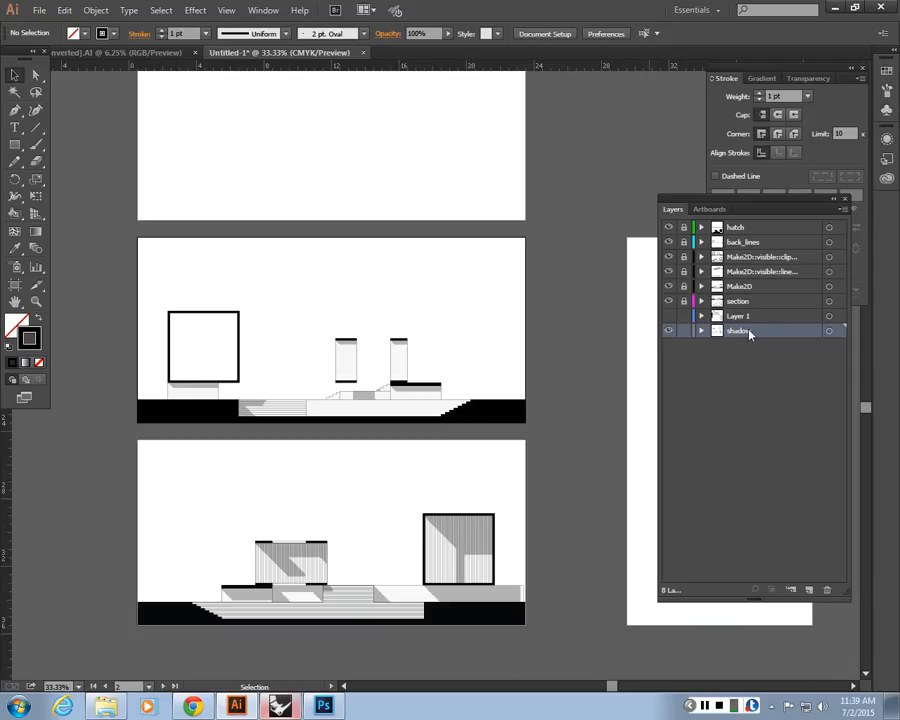
# Step: Try the shadow layer above the section layer and return it to the bottom of the layer stack
pyautogui.moveTo(753, 332); pyautogui.dragTo(730, 296)
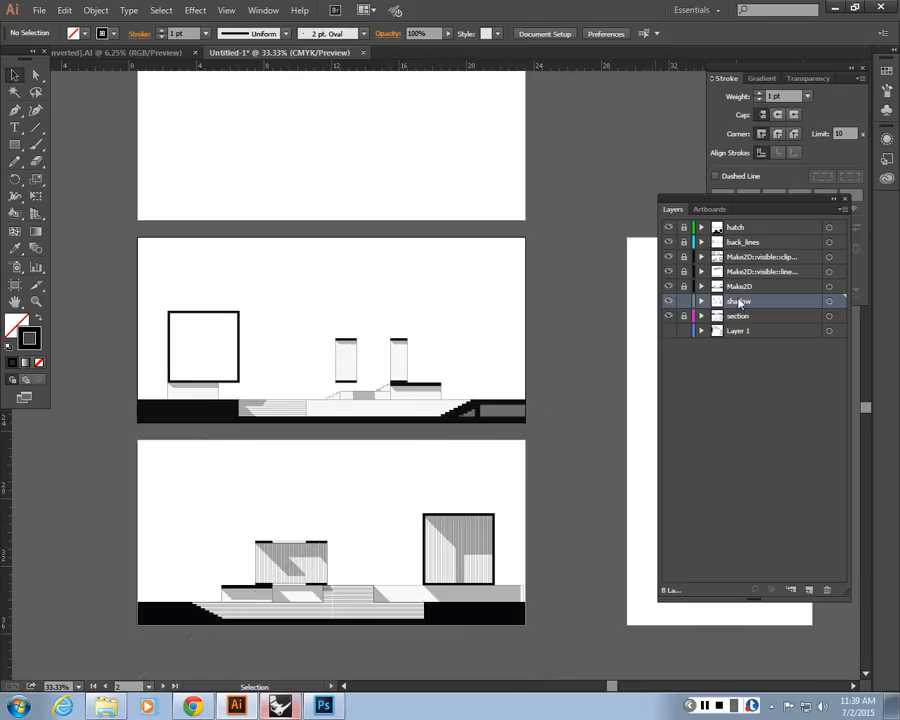
pyautogui.moveTo(740, 302); pyautogui.dragTo(742, 377)
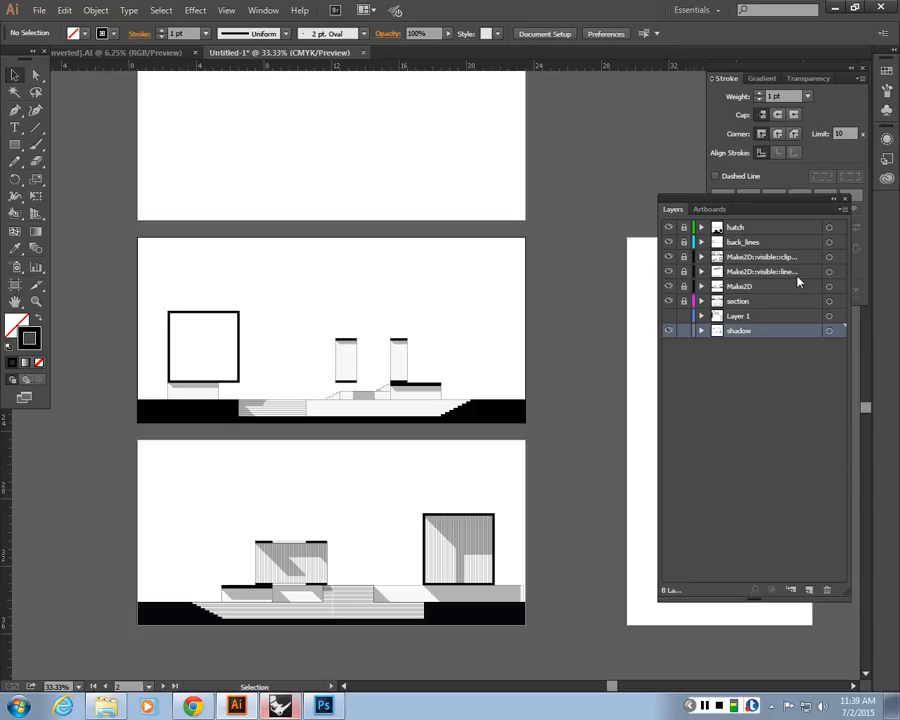
# Step: Create a new layer directly above the shadow layer and name it shadows
pyautogui.click(810, 592)
pyautogui.doubleClick(744, 330)
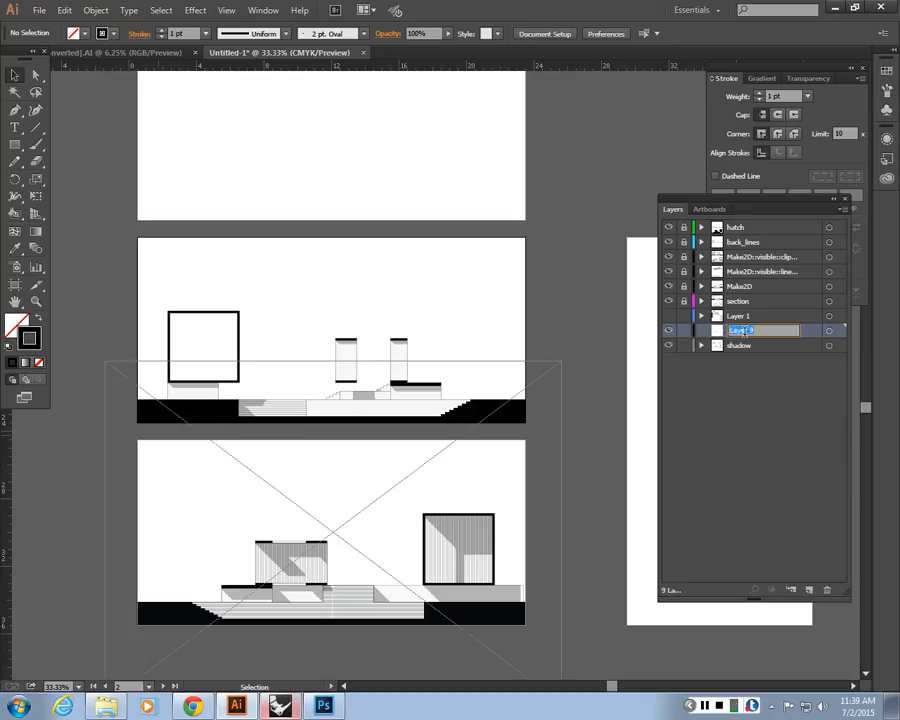
pyautogui.write('shadows')
pyautogui.press('Return')
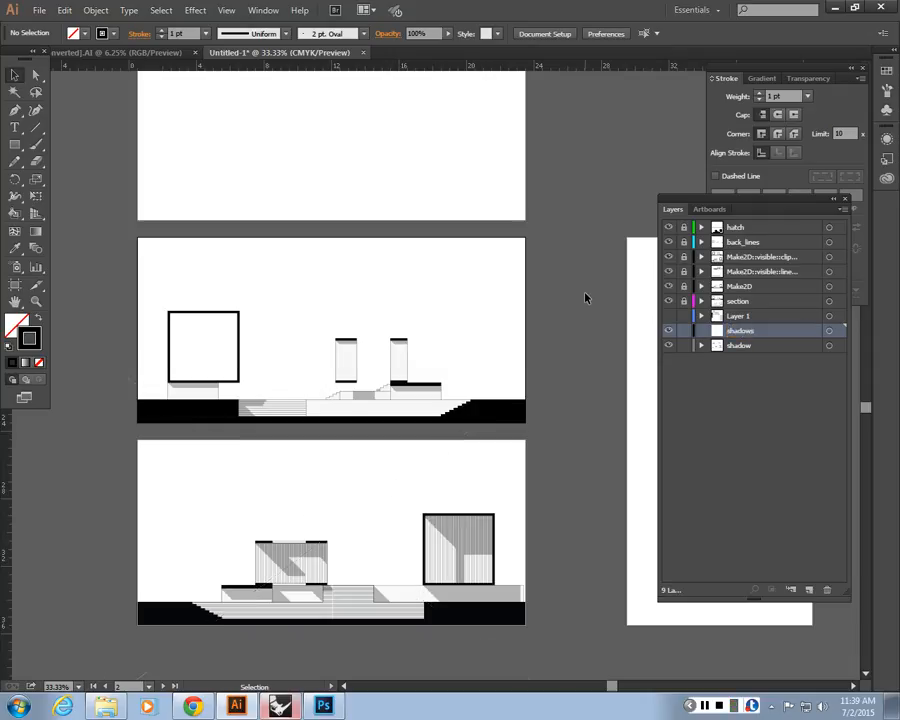
# Step: Transfer the shadow_2.png and shadows.png images from the shadow layer to the new shadows layer
pyautogui.click(435, 302)
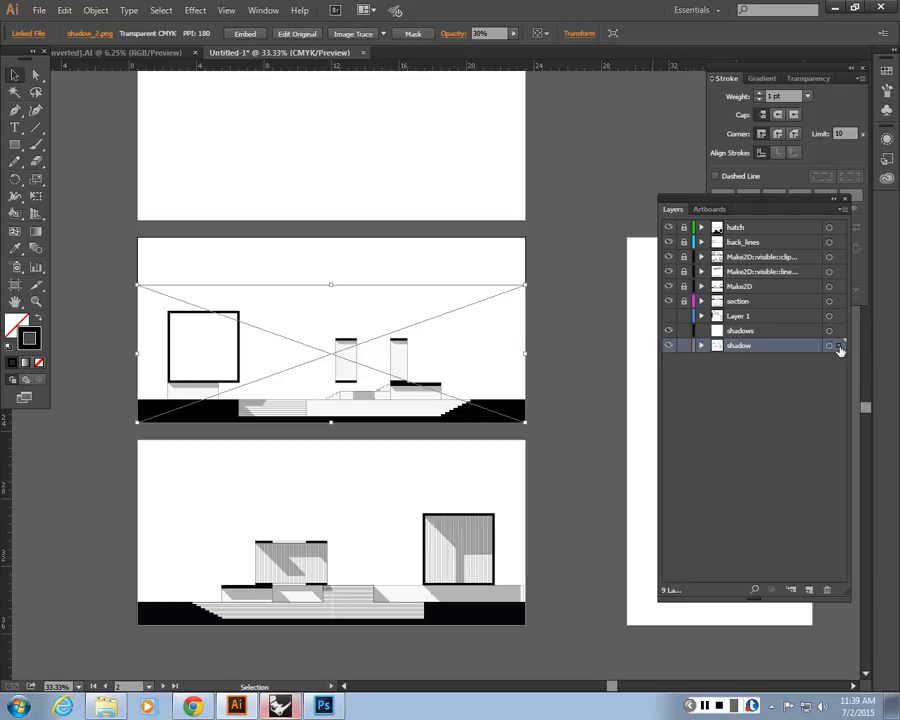
pyautogui.moveTo(840, 347); pyautogui.dragTo(840, 339)
pyautogui.click(840, 338)
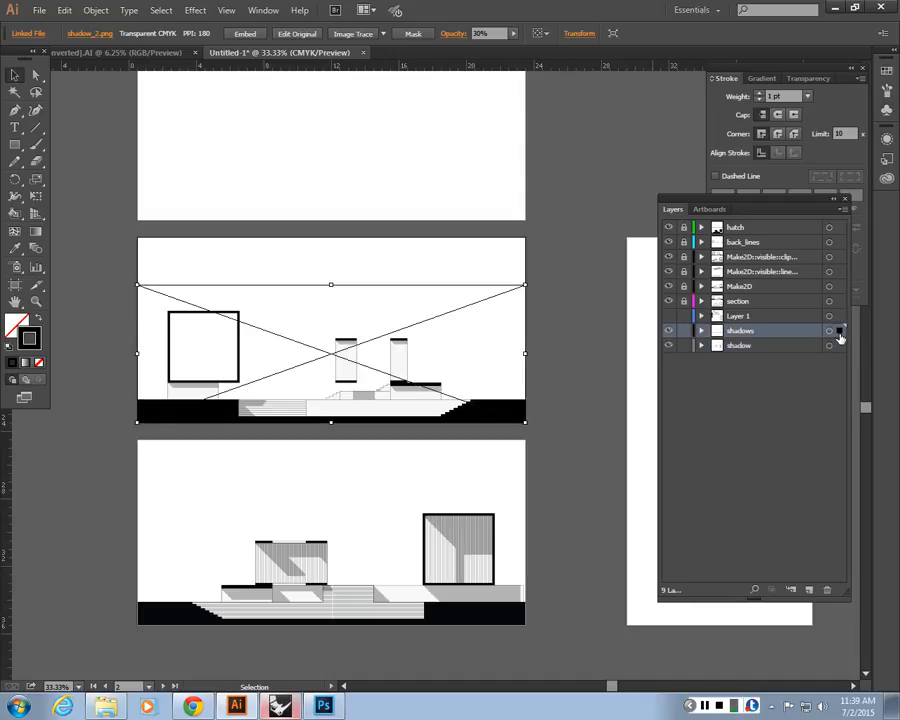
pyautogui.moveTo(492, 284); pyautogui.dragTo(492, 464)
pyautogui.click(838, 345)
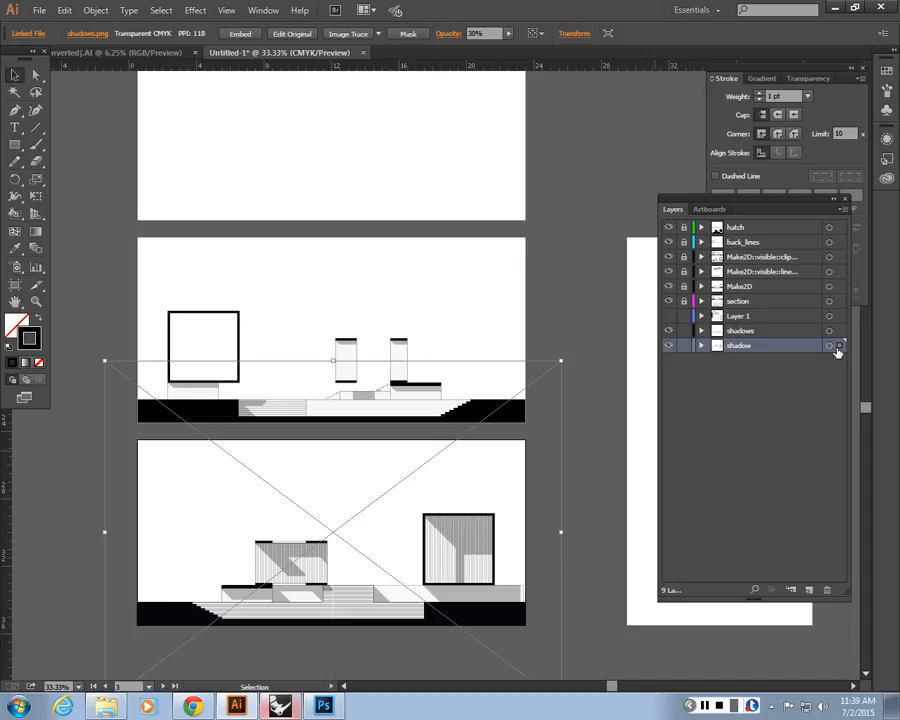
pyautogui.click(842, 331)
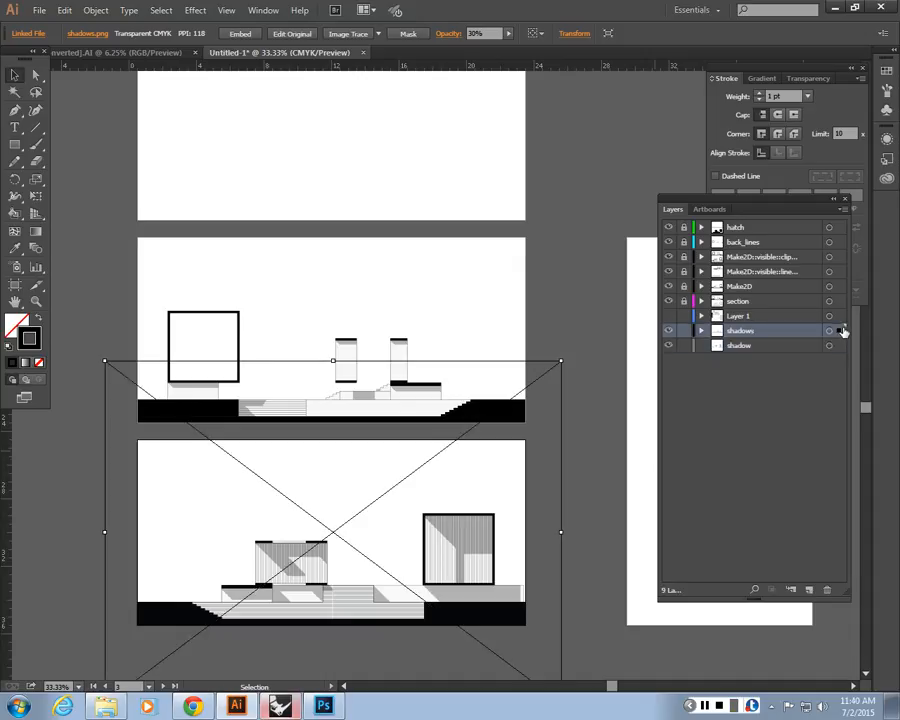
# Step: Toggle the shadows layer off and on to check that it holds the shadow images of both boards
pyautogui.click(669, 331)
pyautogui.click(669, 331)
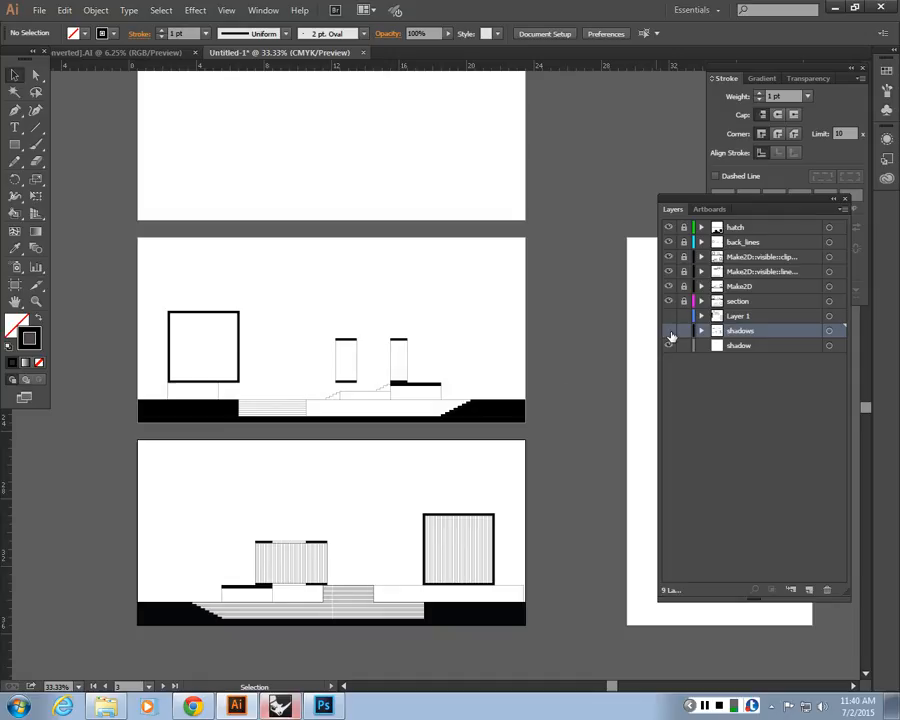
pyautogui.moveTo(669, 331); pyautogui.dragTo(669, 345)
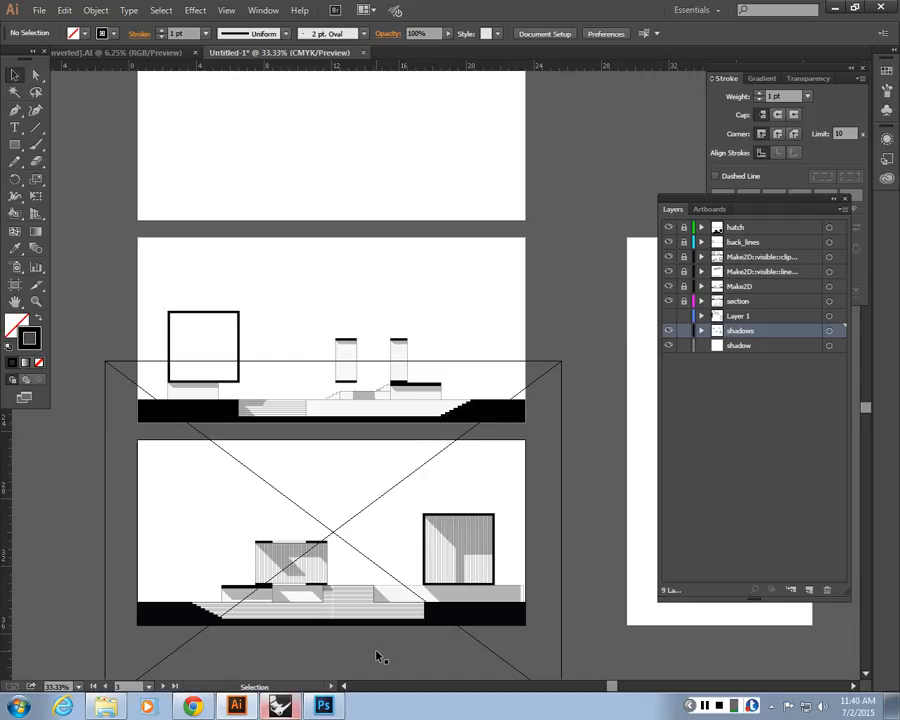
pyautogui.hotkey('ctrl', '-')
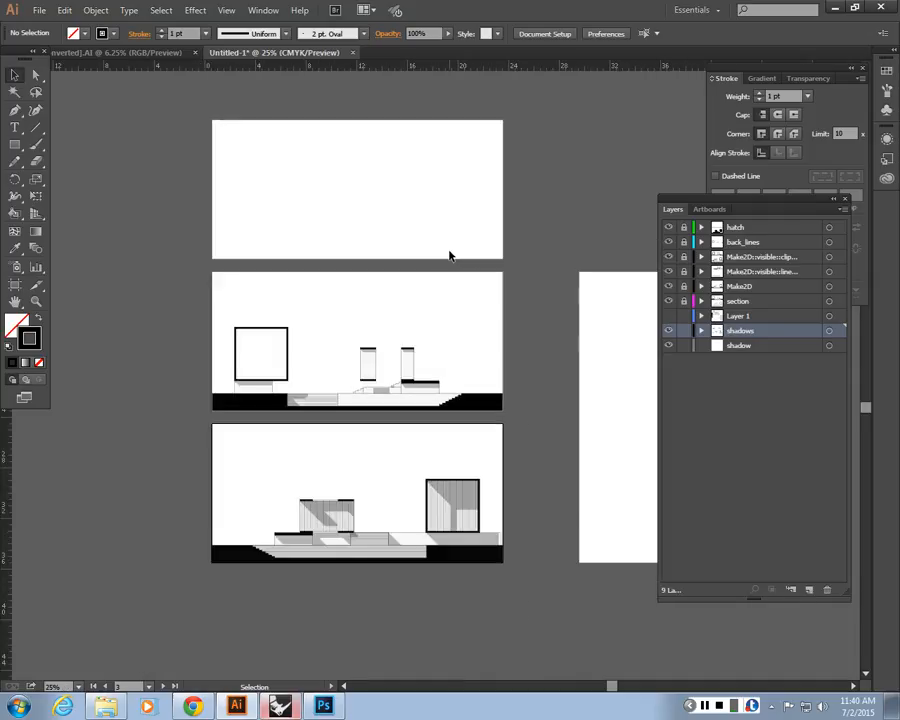
# Step: Switch to Chrome and download single-trees.ai from the Trees folder of the T-Square course resources
pyautogui.click(193, 708)
pyautogui.click(350, 27)
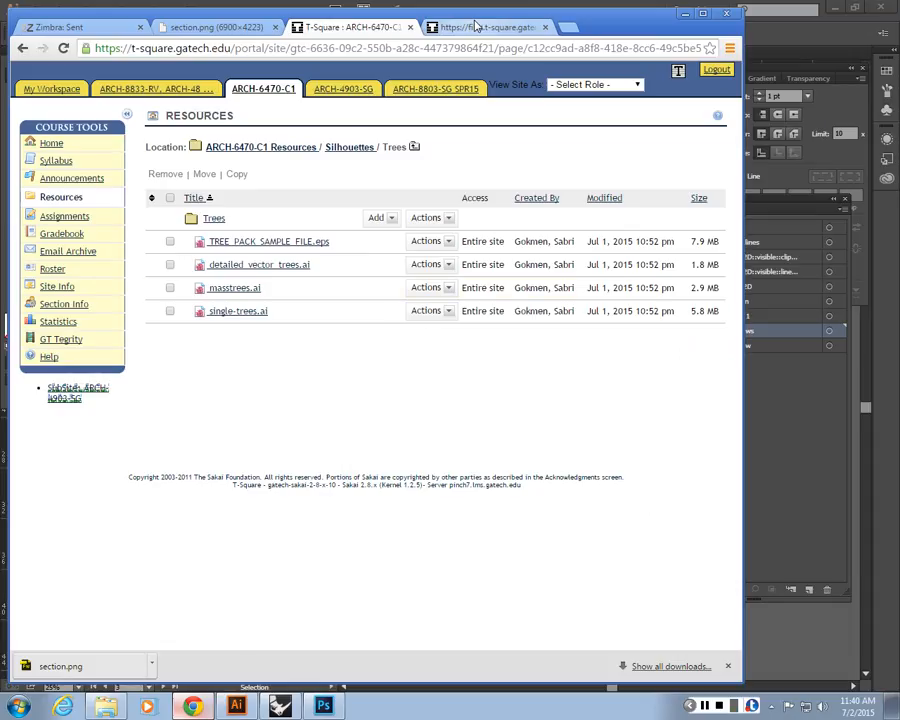
pyautogui.click(236, 313)
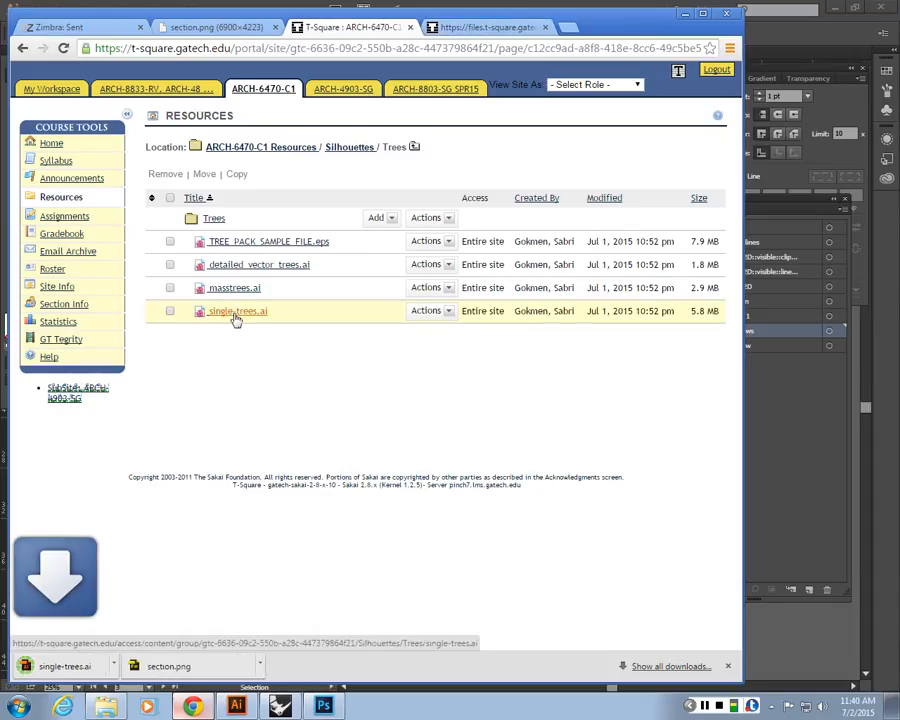
# Step: Go up to the Silhouettes folder, open its People folder and look through the silhouette files
pyautogui.click(344, 150)
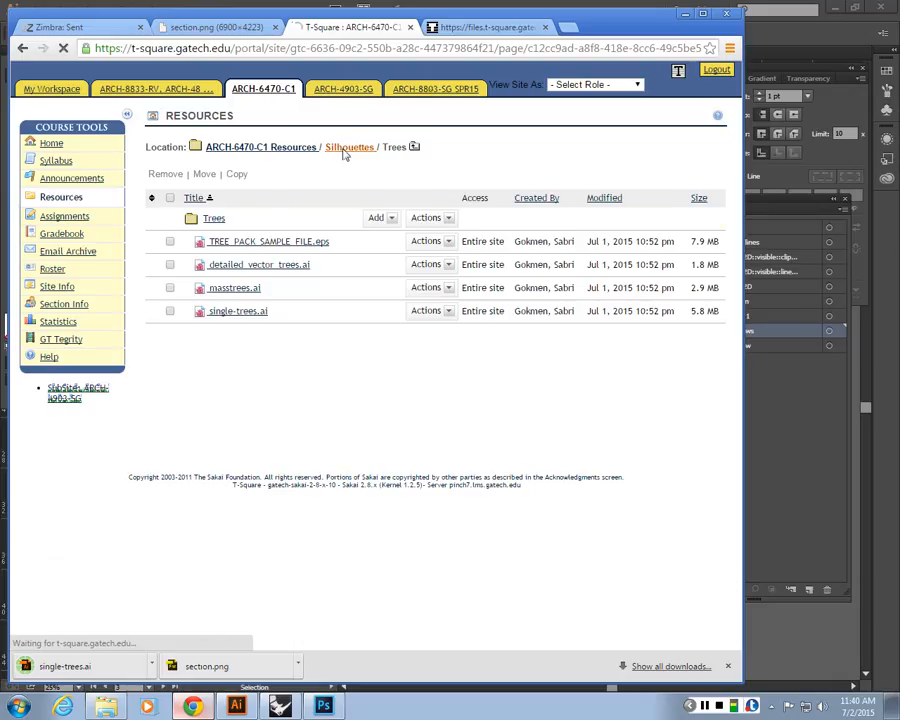
pyautogui.click(232, 242)
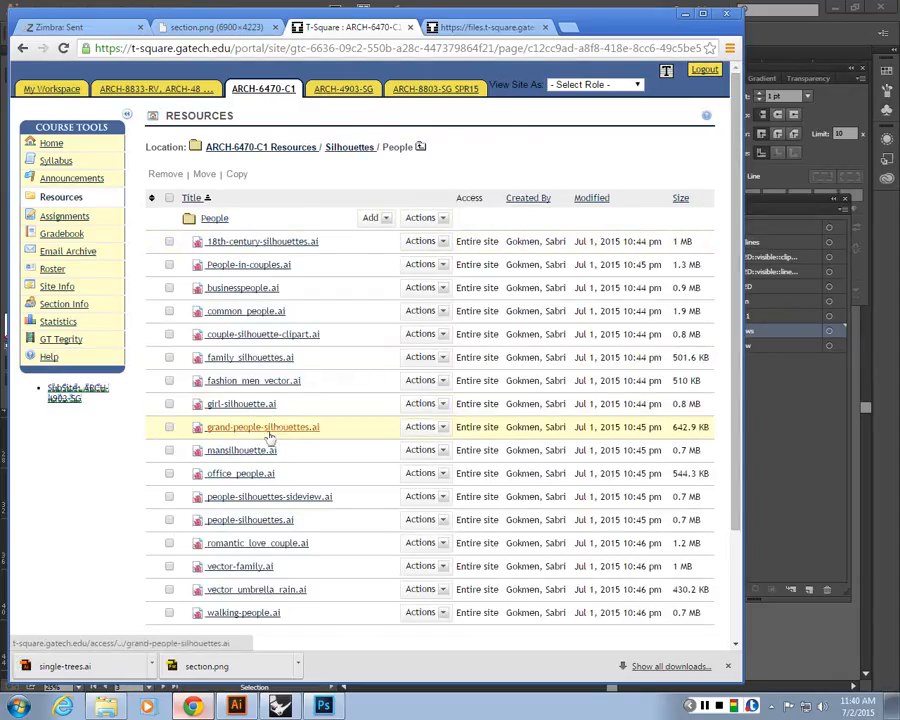
pyautogui.scroll(-2, 268, 437)
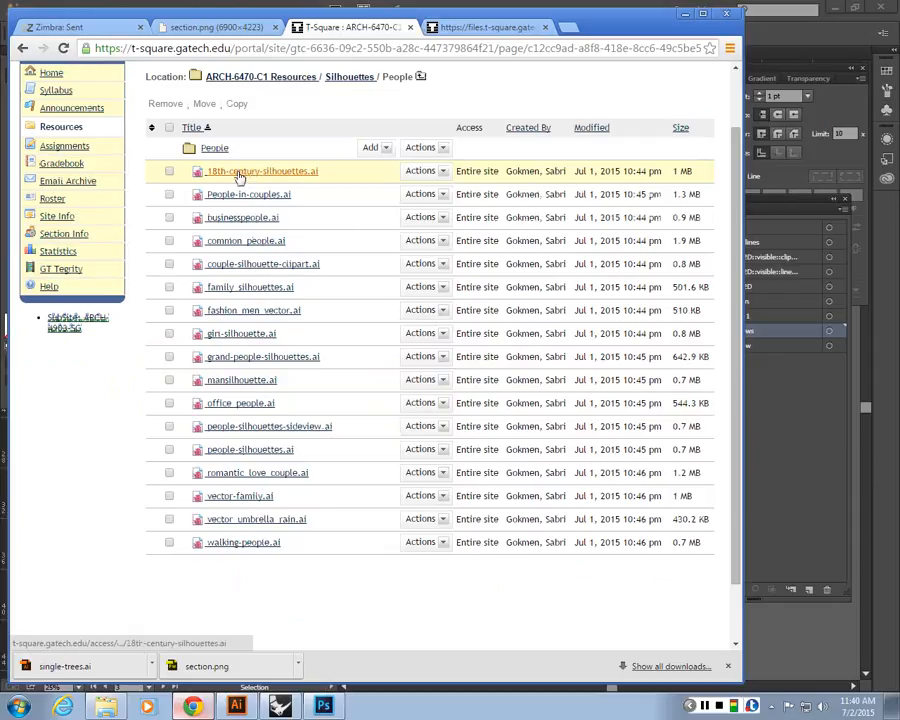
# Step: View the section.png example for its tree and people silhouettes and return to the People folder
pyautogui.hotkey('ctrl', 'shift', 'Tab')
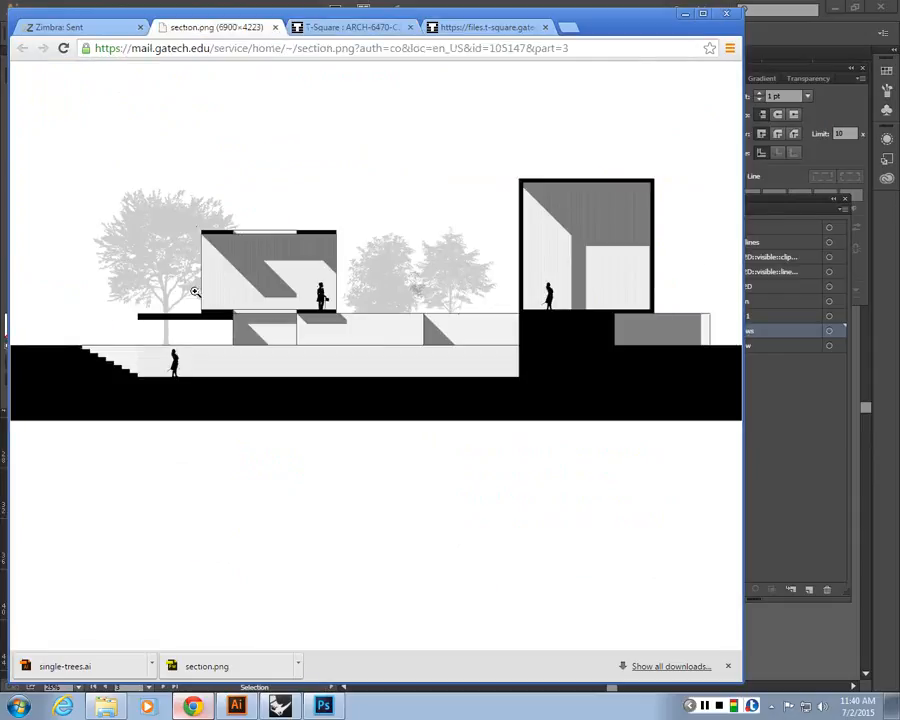
pyautogui.click(477, 33)
pyautogui.click(330, 27)
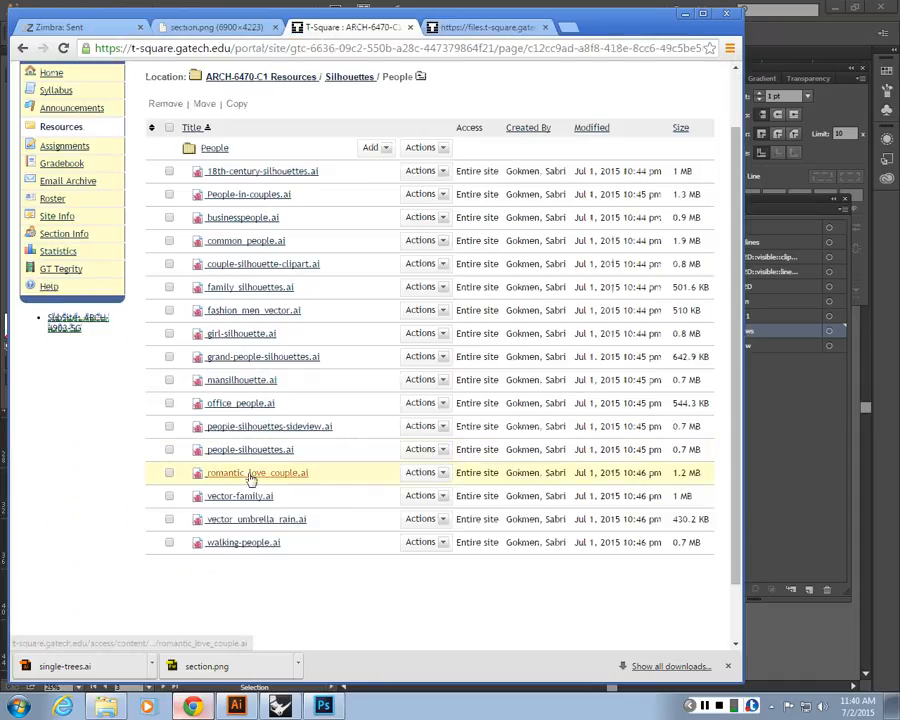
# Step: Download mansilhouette.ai from the People folder, open it in Illustrator and view the sheet of standing figures
pyautogui.click(241, 380)
pyautogui.click(127, 664)
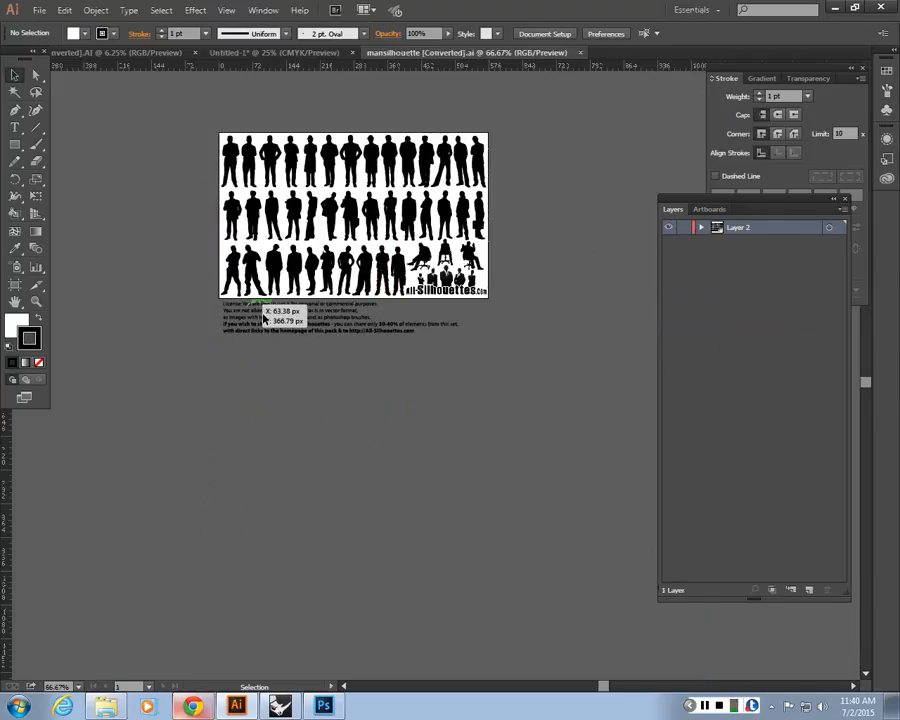
pyautogui.press('a')
pyautogui.hotkey('ctrl', '+')
pyautogui.hotkey('ctrl', '+')
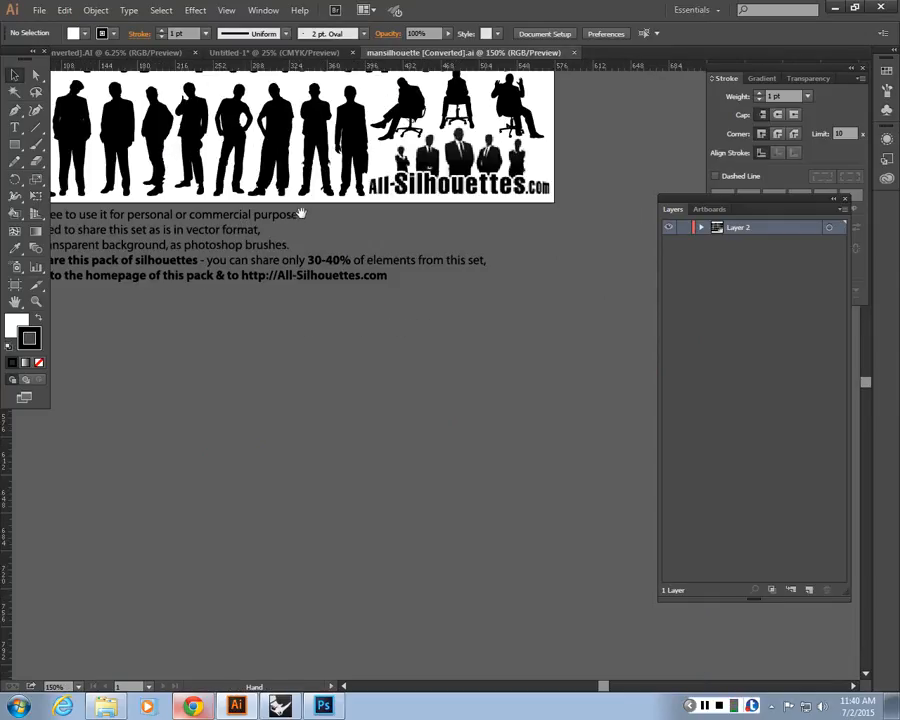
pyautogui.moveTo(301, 212); pyautogui.dragTo(432, 549)
pyautogui.hotkey('ctrl', '-')
pyautogui.press('v')
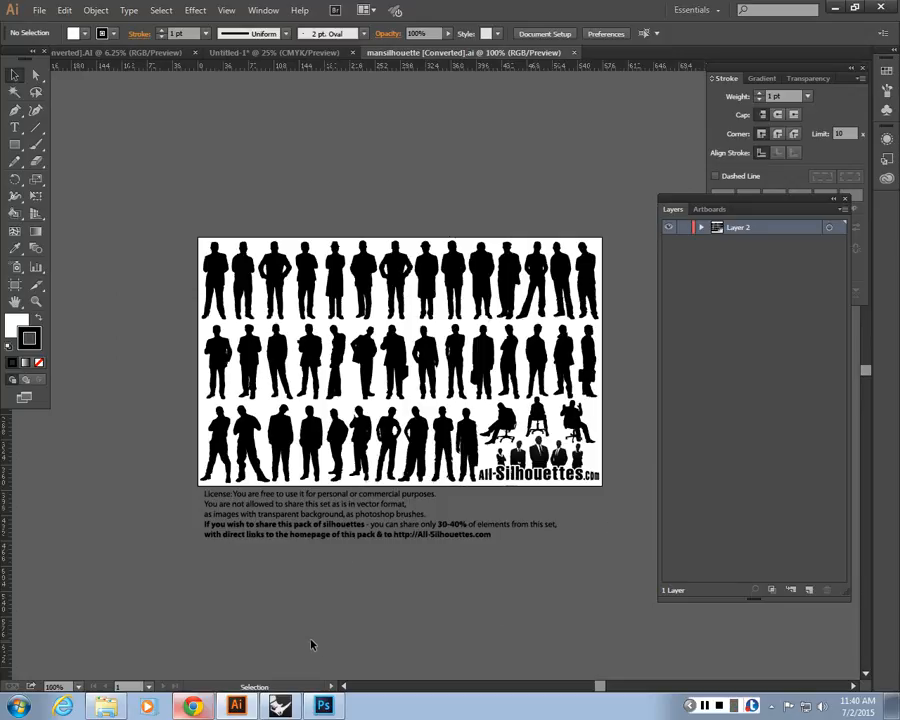
# Step: Copy the second man in the bottom row of the sheet and switch to the Untitled-1 section boards
pyautogui.click(246, 458)
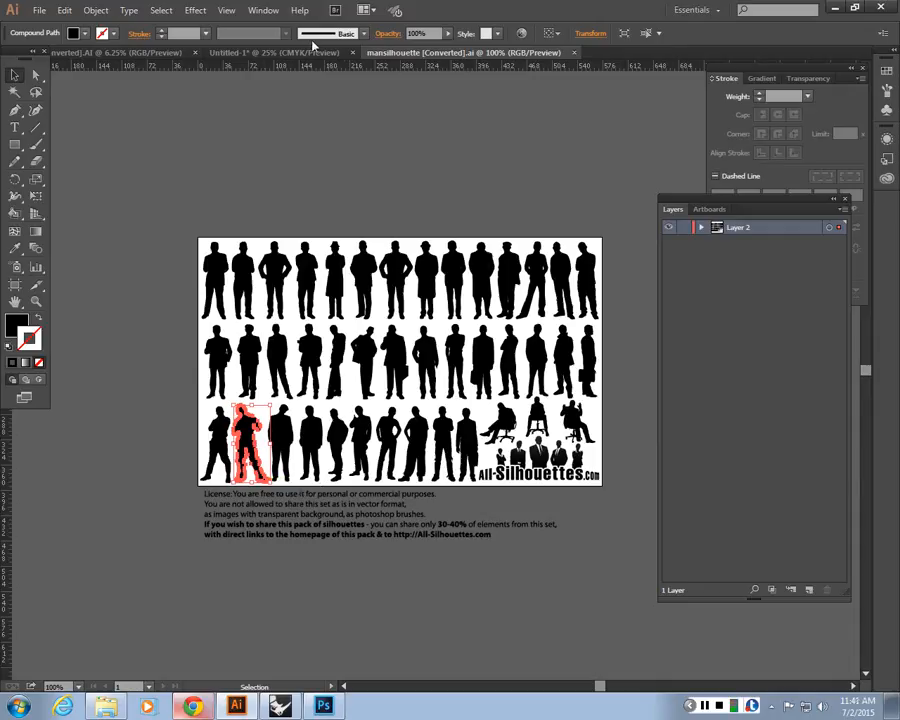
pyautogui.click(115, 52)
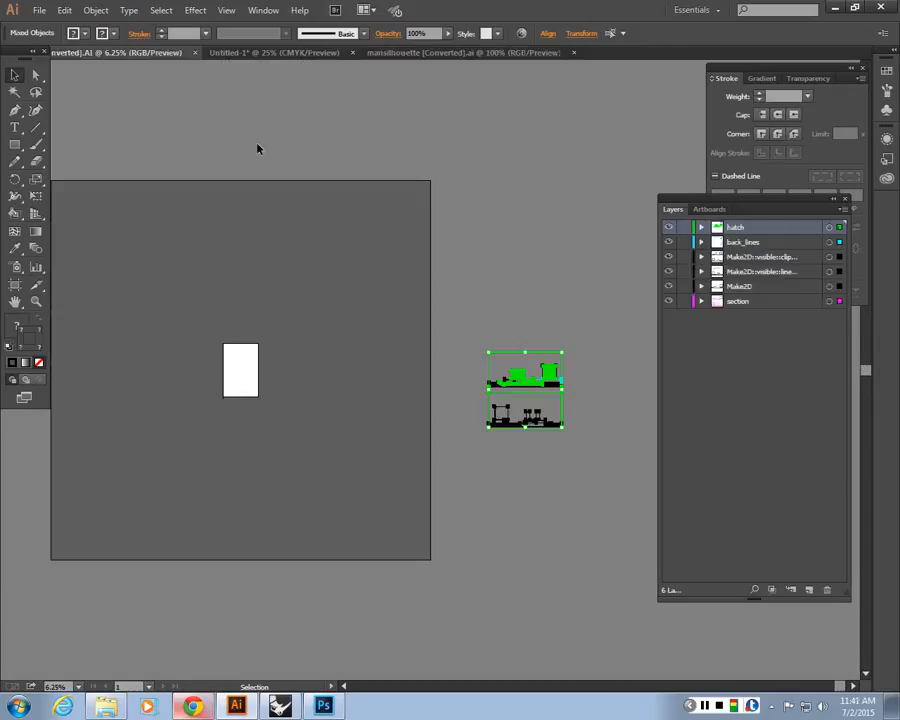
pyautogui.click(262, 53)
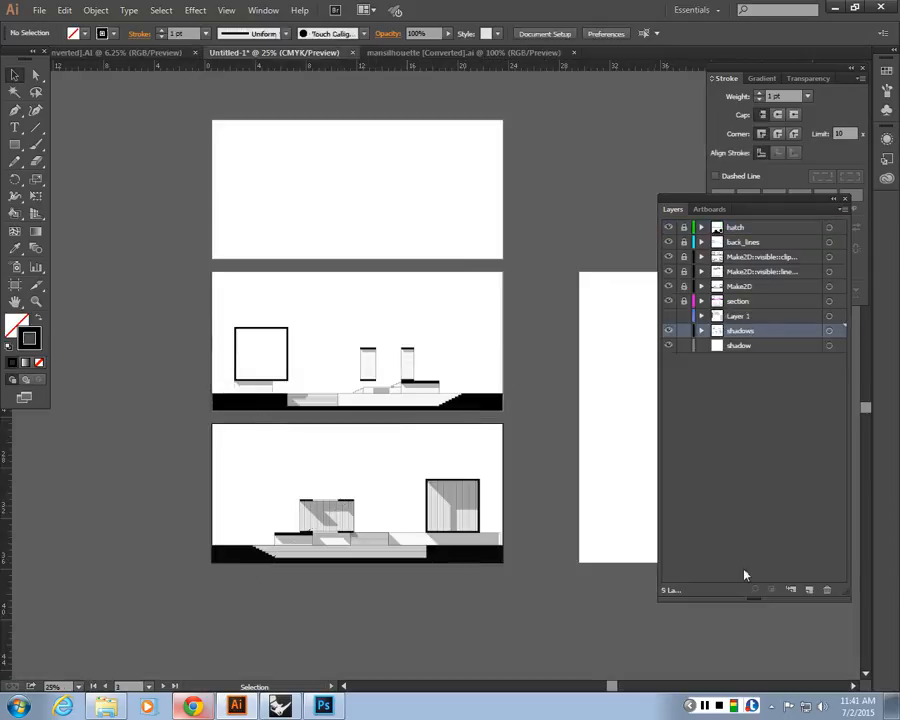
# Step: Create a new layer above the shadows layer and name it silhouettes
pyautogui.click(810, 591)
pyautogui.doubleClick(743, 330)
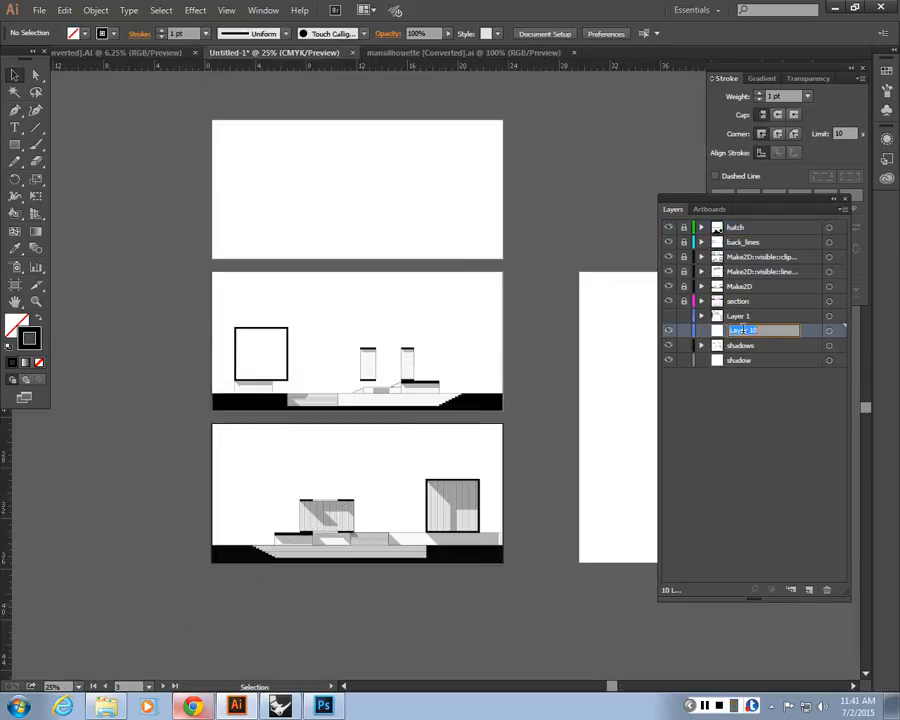
pyautogui.write('silhouettes')
pyautogui.press('Return')
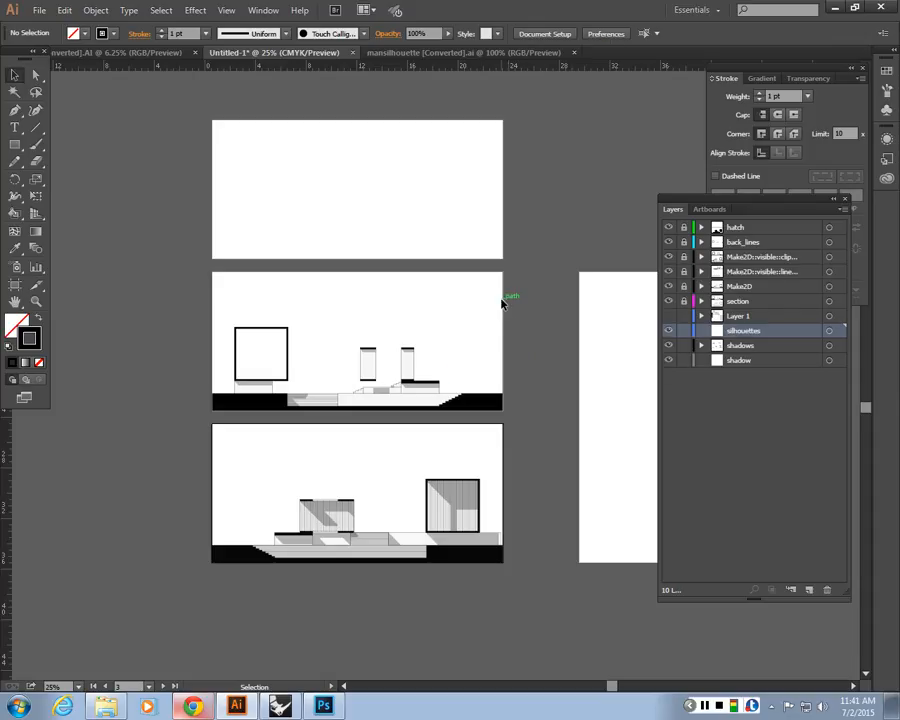
# Step: Paste the man silhouette, move it to the silhouettes layer, and lock the shadows and shadow layers
pyautogui.hotkey('ctrl', 'v')
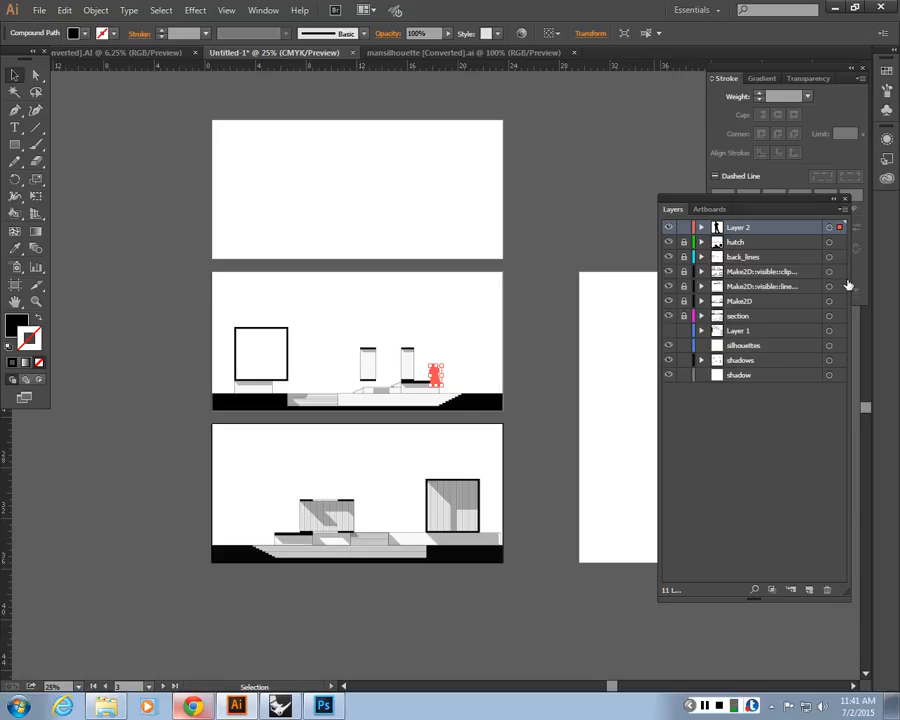
pyautogui.moveTo(848, 285); pyautogui.dragTo(842, 348)
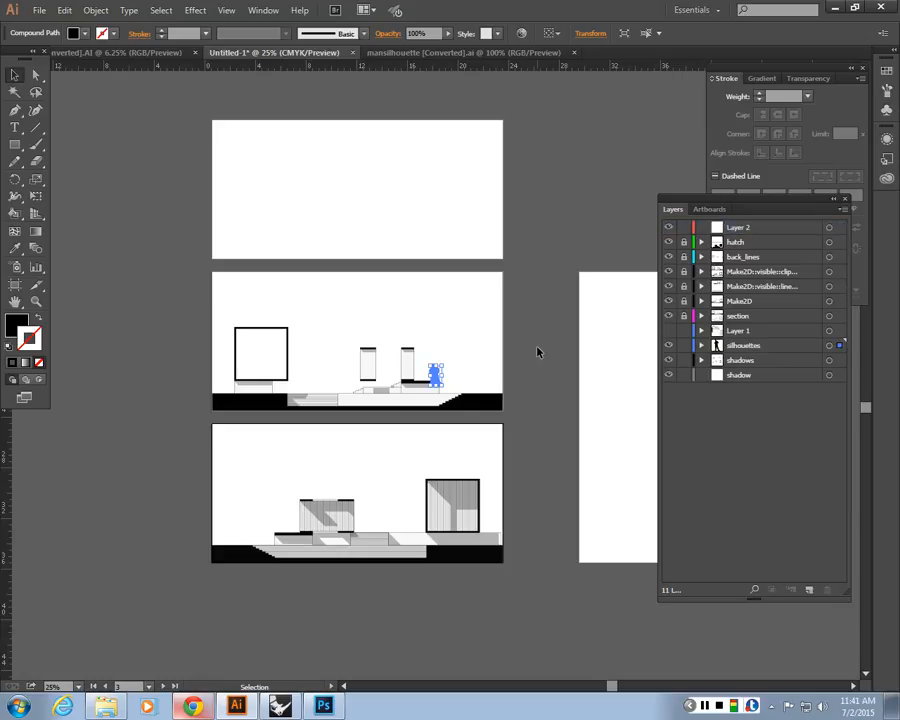
pyautogui.hotkey('ctrl', '=')
pyautogui.hotkey('ctrl', '=')
pyautogui.hotkey('ctrl', '=')
pyautogui.hotkey('ctrl', '=')
pyautogui.hotkey('ctrl', '=')
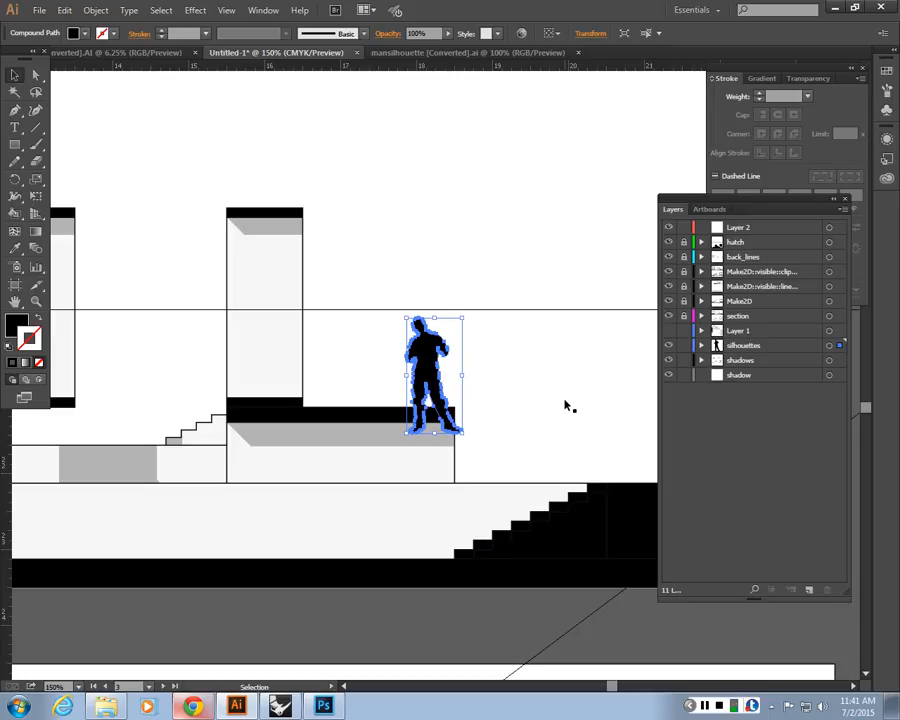
pyautogui.click(684, 376)
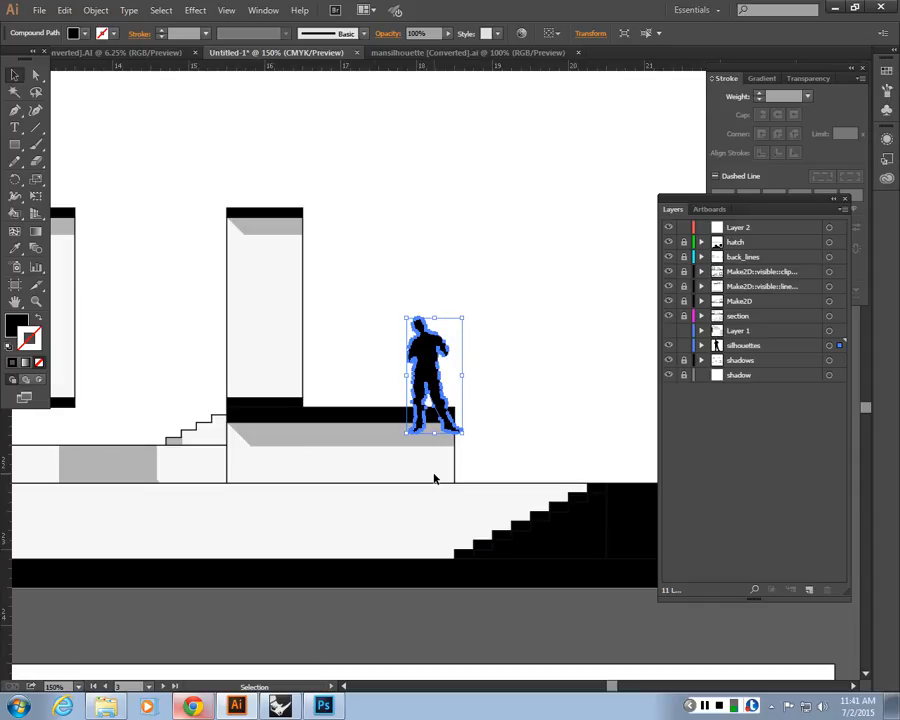
# Step: Move the man down onto the lowest floor of the middle board's section, beneath the raised slab
pyautogui.moveTo(447, 390); pyautogui.dragTo(307, 467)
pyautogui.moveTo(307, 467); pyautogui.dragTo(313, 463)
pyautogui.press('a')
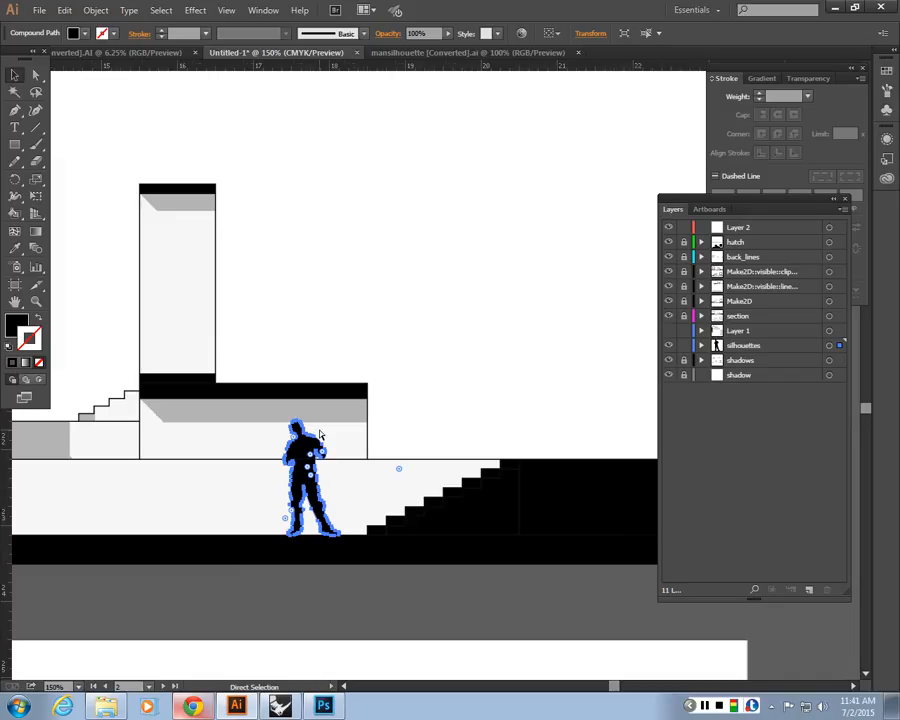
pyautogui.hotkey('ctrl', '+')
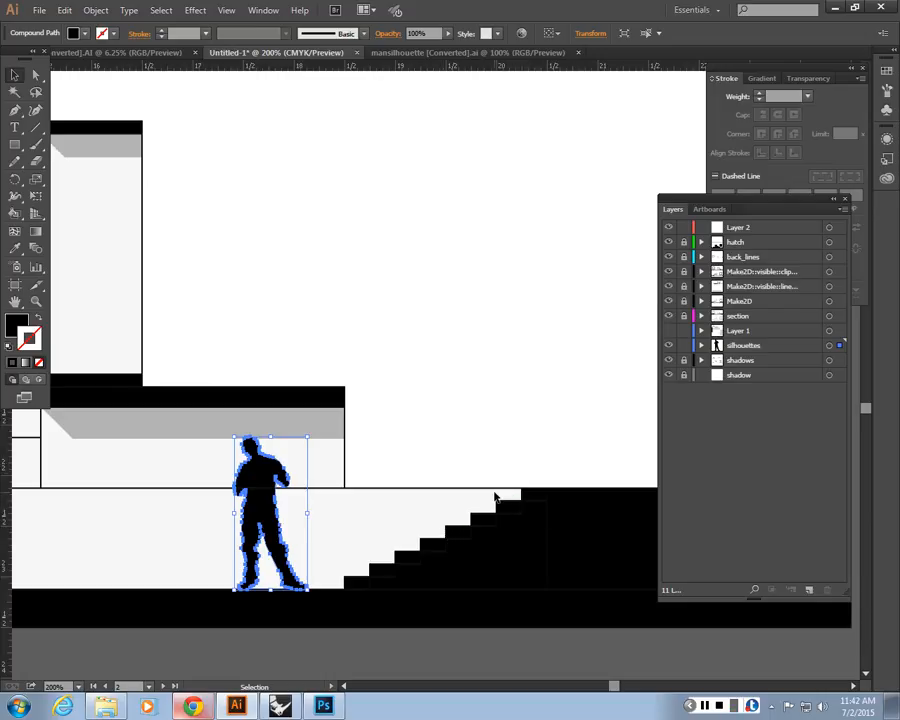
# Step: Scale the man proportionally to about 0.75 in tall and stand it on the lowest floor, just left of the black stairs
pyautogui.keyDown('shift'); pyautogui.moveTo(262, 458); pyautogui.dragTo(341, 463); pyautogui.keyUp('shift')
pyautogui.moveTo(386, 434); pyautogui.dragTo(443, 546)
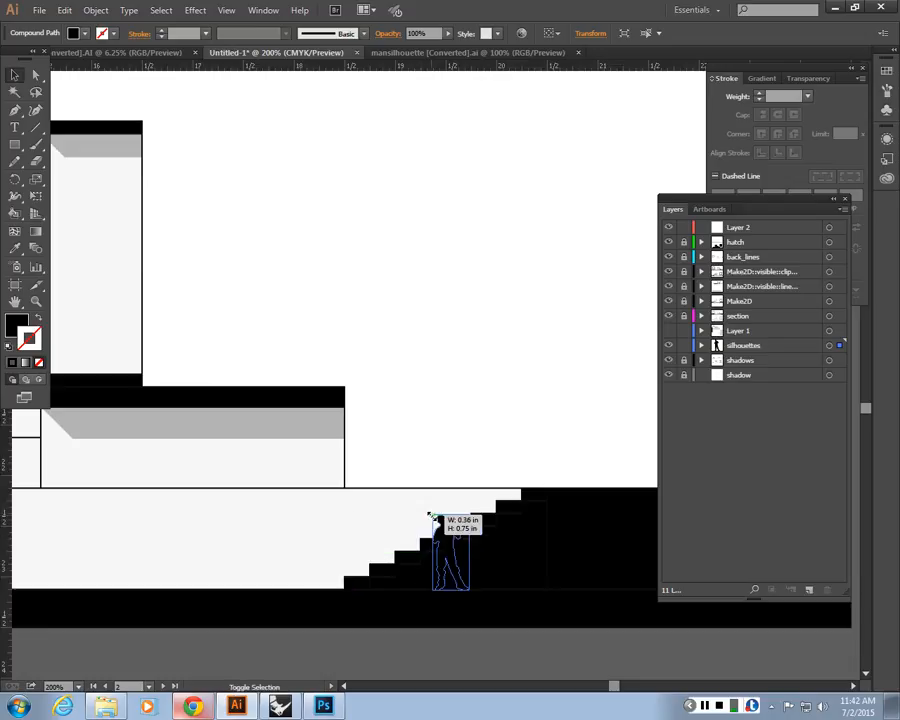
pyautogui.keyDown('shift'); pyautogui.moveTo(445, 545); pyautogui.dragTo(236, 543); pyautogui.keyUp('shift')
pyautogui.click(640, 548)
pyautogui.hotkey('ctrl', '-')
pyautogui.hotkey('ctrl', '-')
pyautogui.hotkey('ctrl', '-')
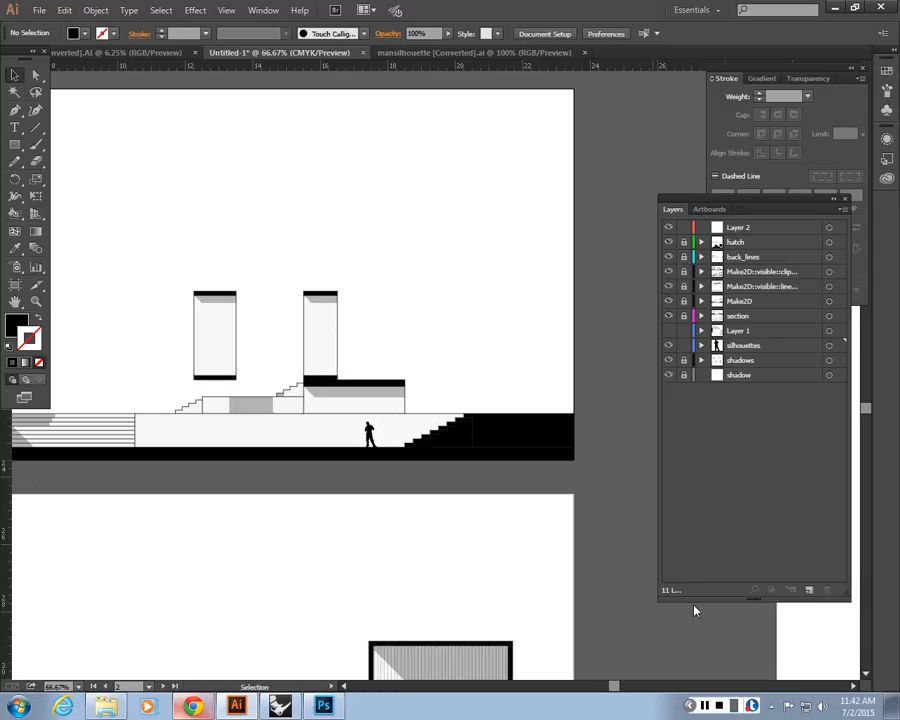
pyautogui.moveTo(359, 507); pyautogui.dragTo(427, 344)
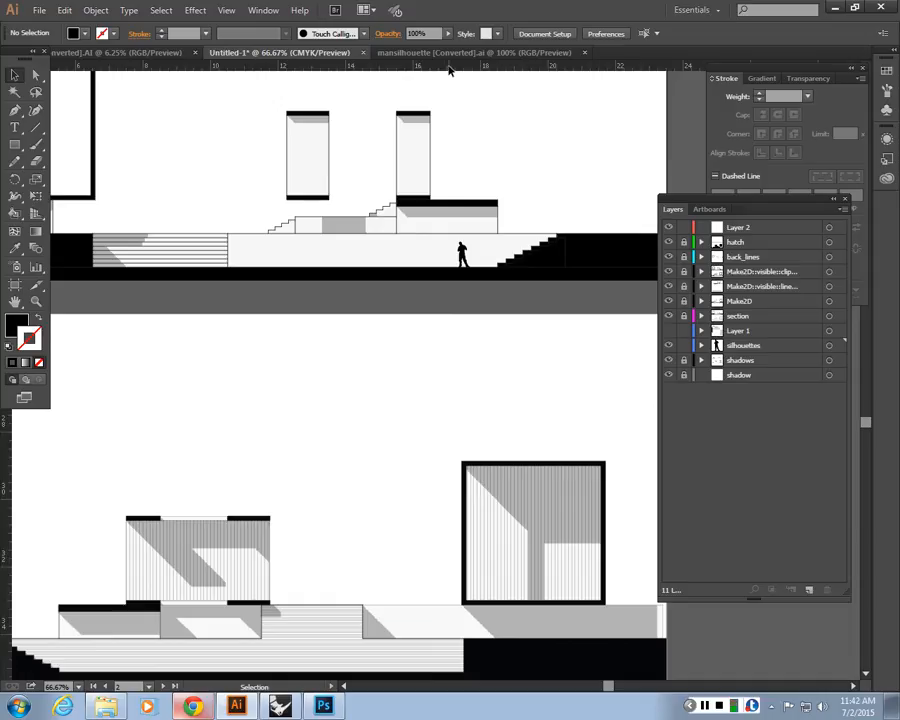
# Step: Try placing a copy of the scaled man inside the left narrow suspended room of the middle board
pyautogui.click(463, 252)
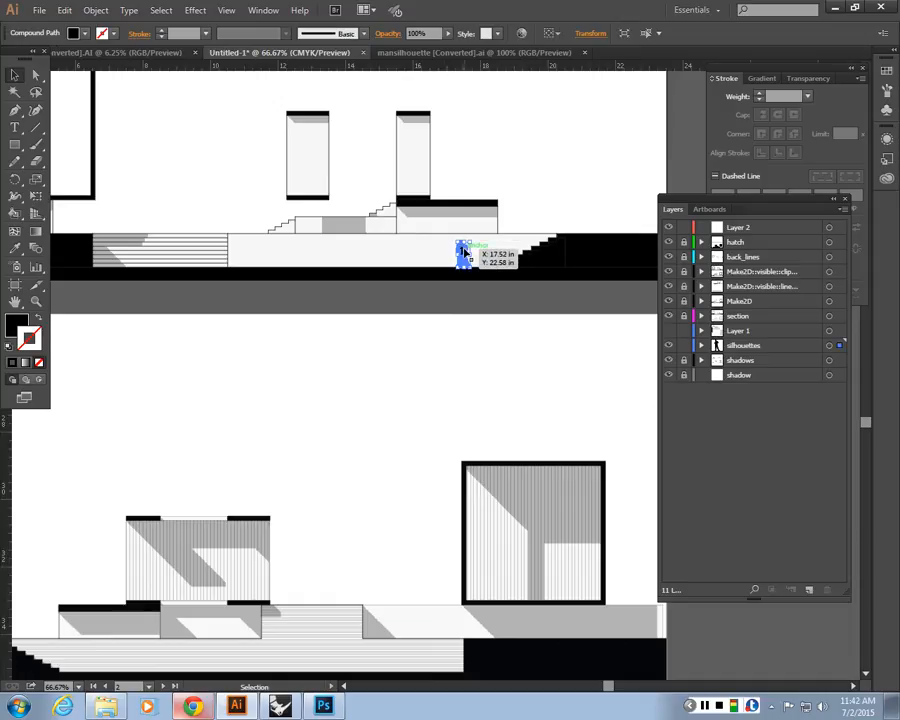
pyautogui.keyDown('alt'); pyautogui.moveTo(463, 257); pyautogui.dragTo(308, 188); pyautogui.keyUp('alt')
pyautogui.click(236, 220)
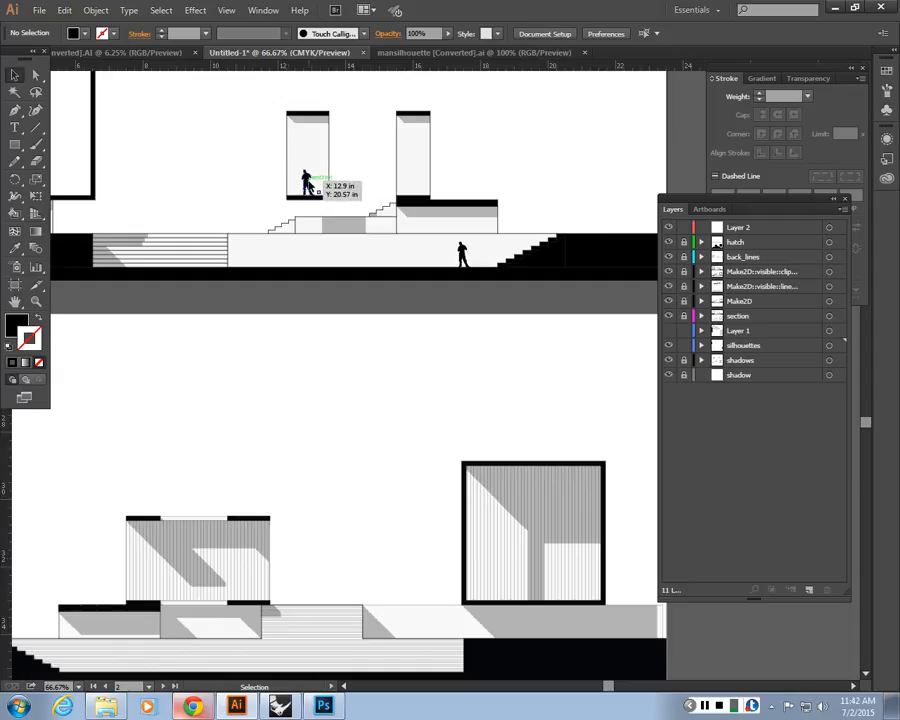
pyautogui.moveTo(308, 183); pyautogui.dragTo(414, 53)
# Step: Copy the fifth figure in the top row of the mansilhouette sheet into the section boards and move it to the silhouettes layer
pyautogui.click(414, 54)
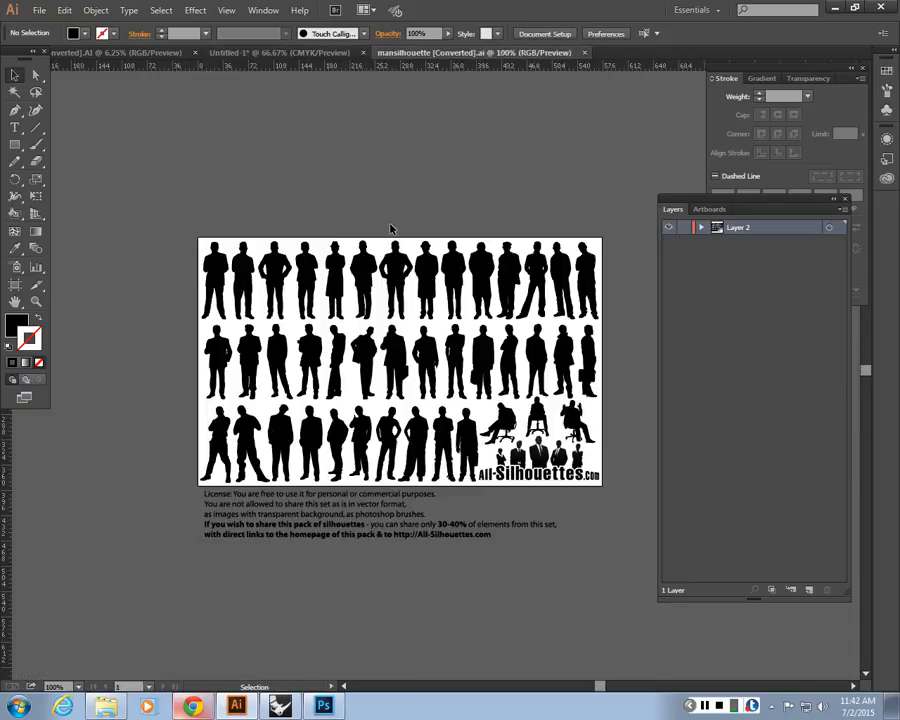
pyautogui.click(338, 271)
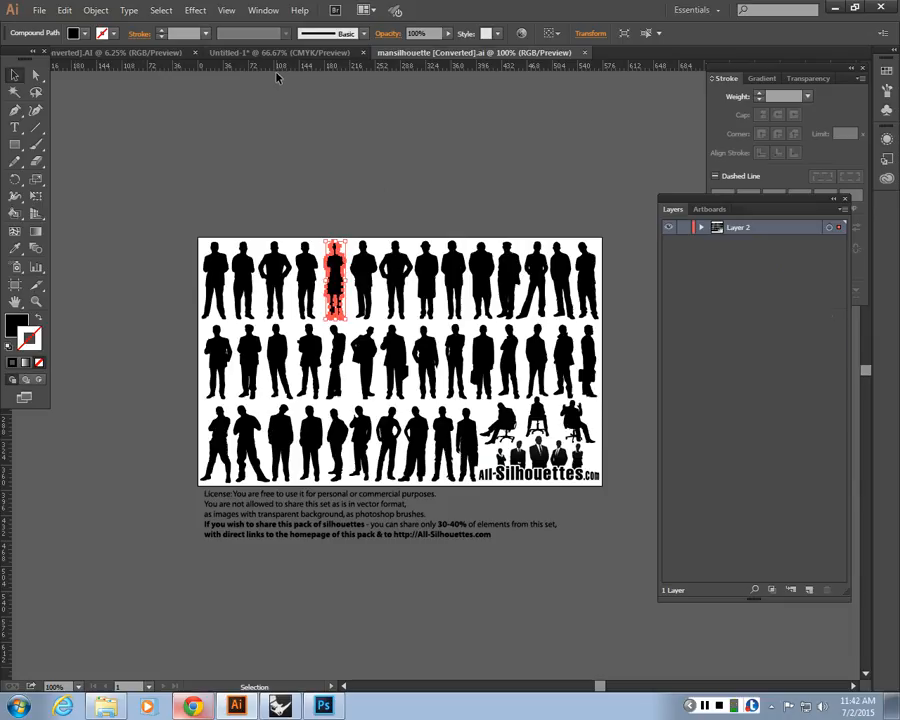
pyautogui.click(273, 56)
pyautogui.moveTo(307, 266); pyautogui.dragTo(452, 413)
pyautogui.hotkey('ctrl', 'v')
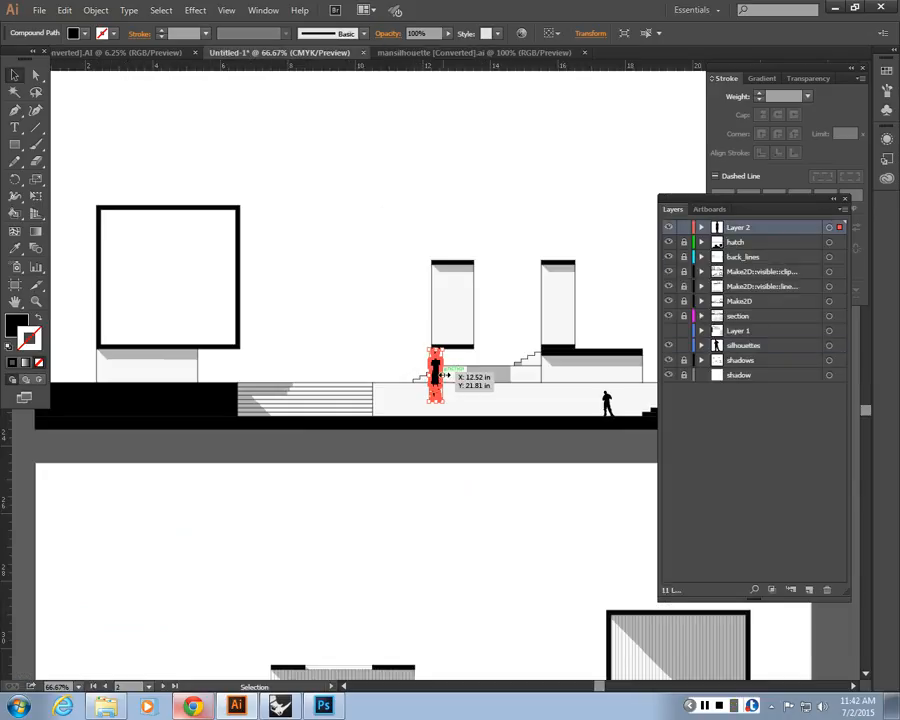
pyautogui.hotkey('ctrl', '+')
pyautogui.hotkey('ctrl', '+')
pyautogui.moveTo(453, 365); pyautogui.dragTo(191, 300)
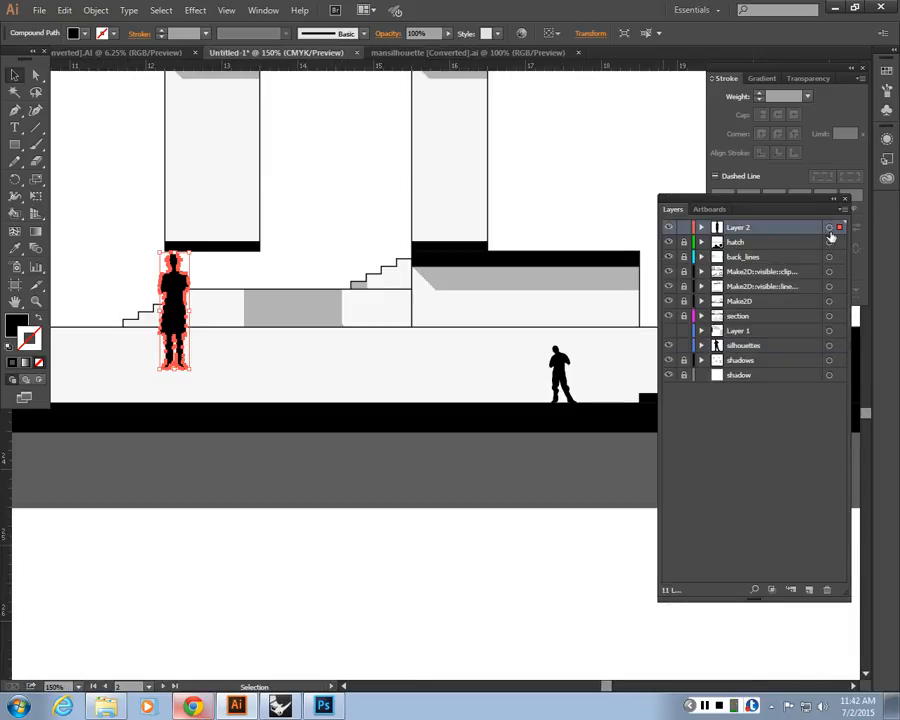
pyautogui.moveTo(848, 355); pyautogui.dragTo(845, 350)
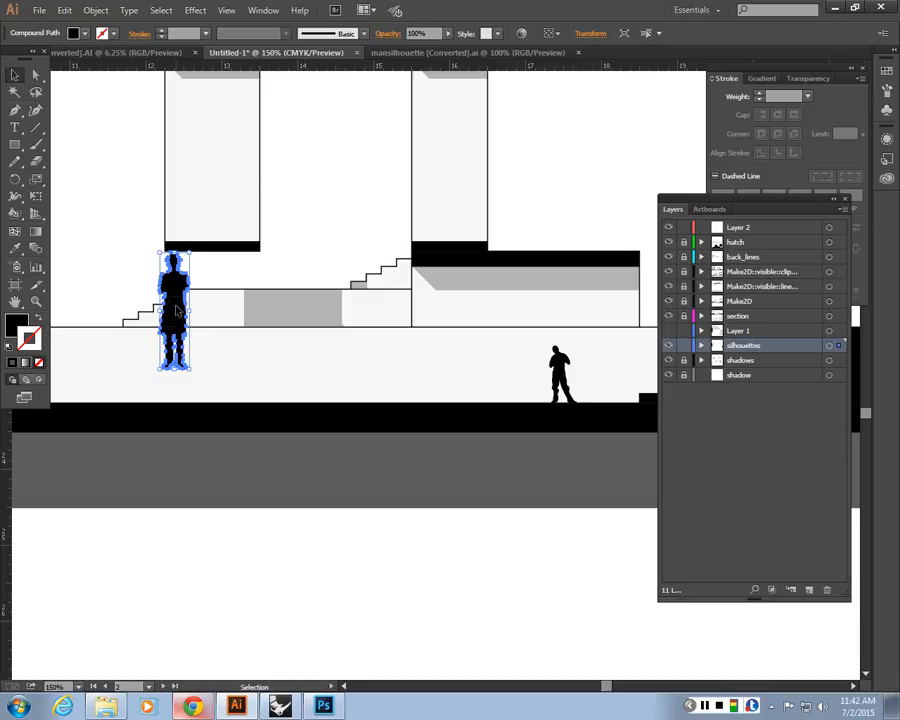
# Step: Stand the new figure beside the first man on the lowest floor and scale it down to match his height
pyautogui.moveTo(177, 311); pyautogui.dragTo(518, 342)
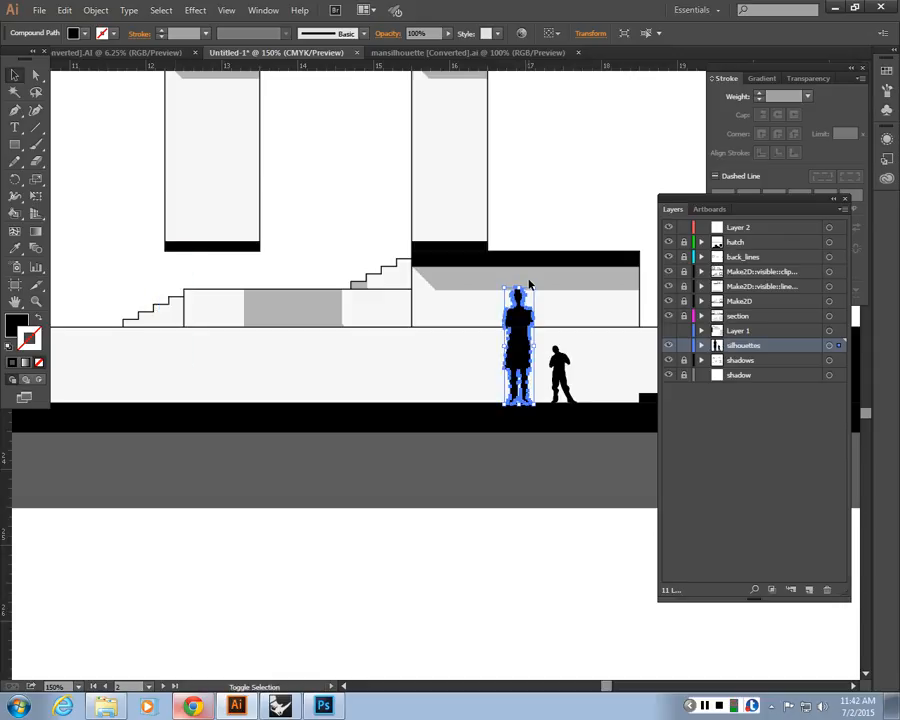
pyautogui.moveTo(527, 281); pyautogui.dragTo(542, 349)
pyautogui.hotkey('ctrl', '-')
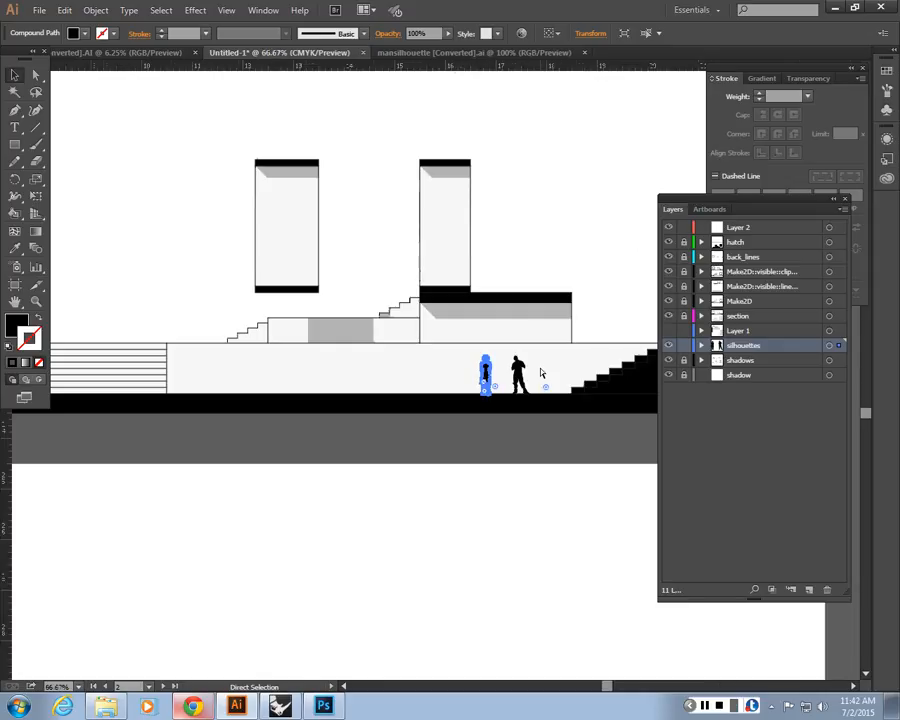
pyautogui.hotkey('ctrl', '-')
pyautogui.hotkey('ctrl', '=')
pyautogui.hotkey('ctrl', '=')
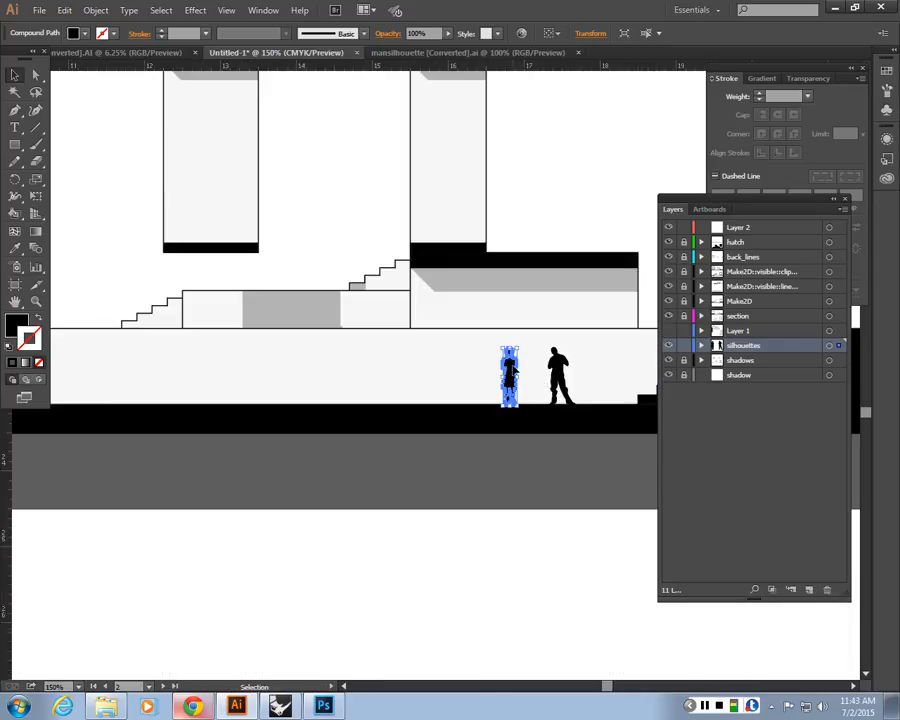
# Step: Move the scaled figure into the middle board's large square room, standing on its floor near the right wall
pyautogui.moveTo(512, 369); pyautogui.dragTo(487, 492)
pyautogui.press('space')
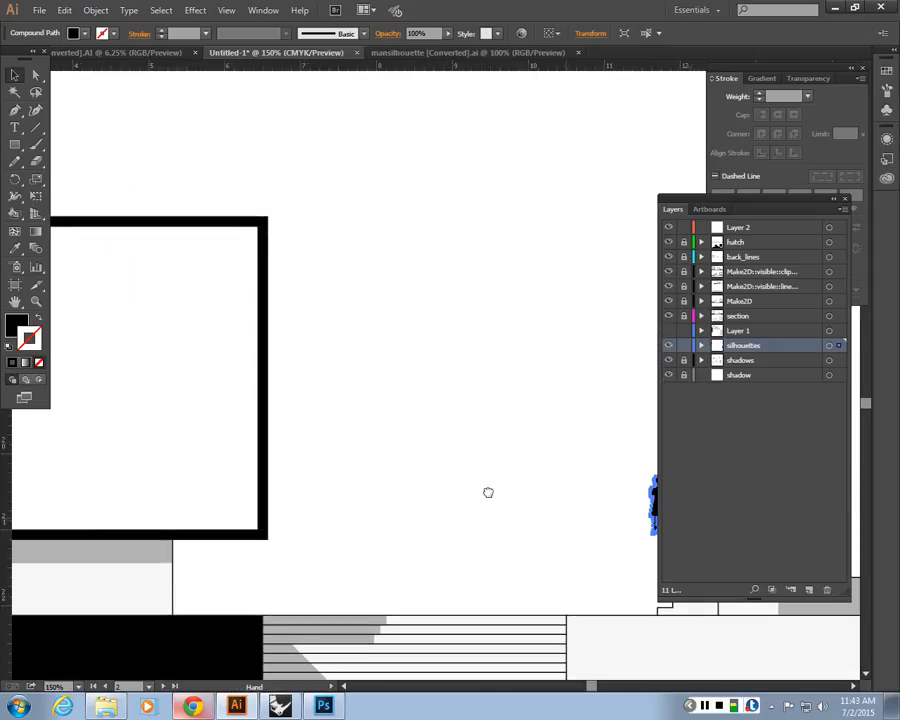
pyautogui.moveTo(564, 473); pyautogui.dragTo(120, 472)
pyautogui.click(592, 424)
pyautogui.hotkey('ctrl', '-')
pyautogui.hotkey('ctrl', '-')
pyautogui.hotkey('ctrl', '-')
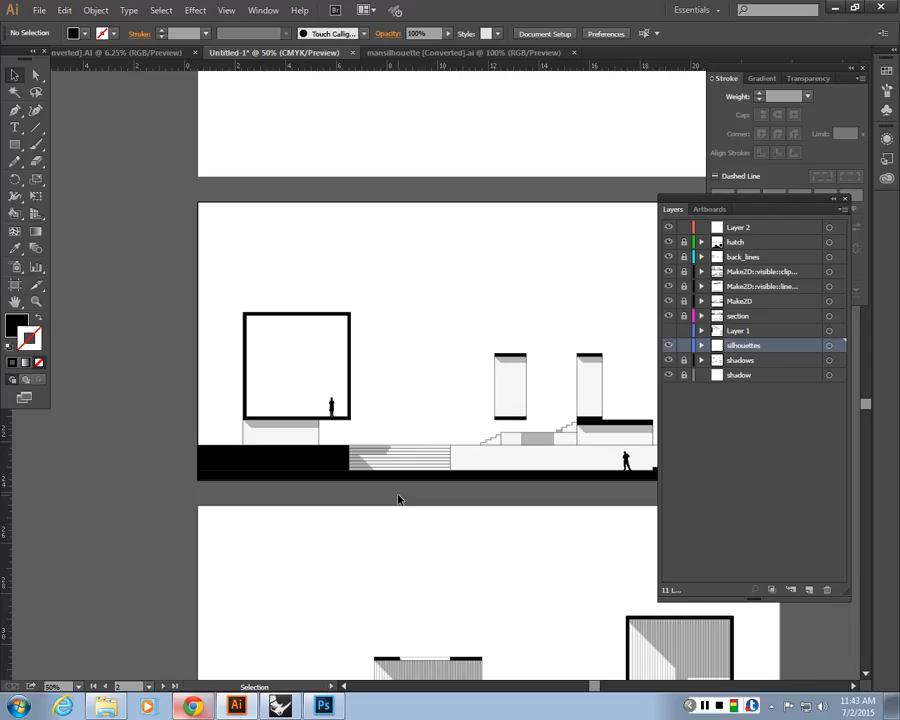
pyautogui.hotkey('ctrl', '-')
pyautogui.press('space')
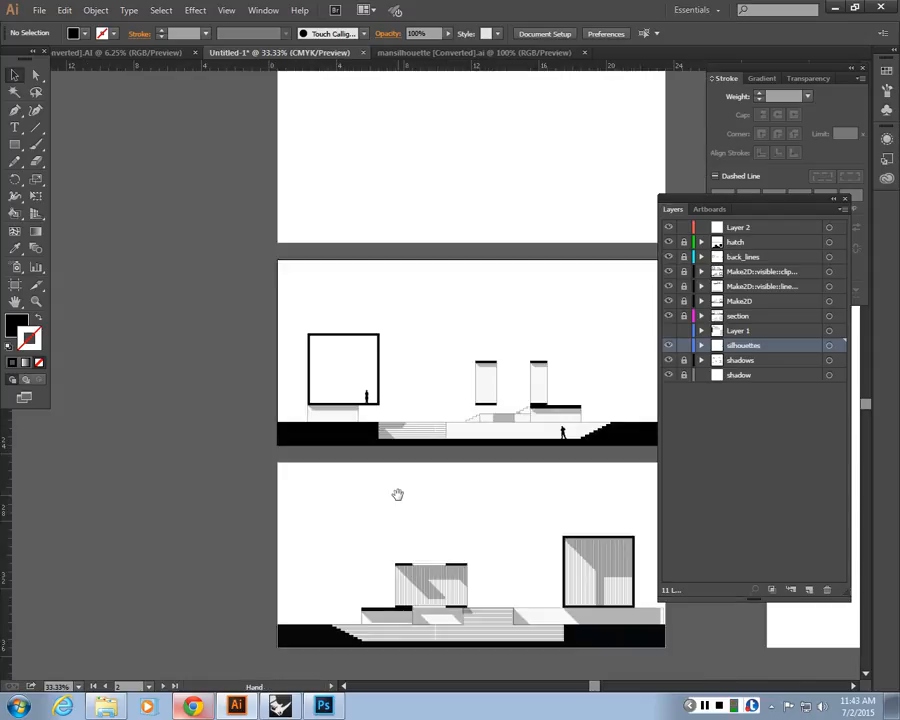
pyautogui.moveTo(398, 495); pyautogui.dragTo(337, 501)
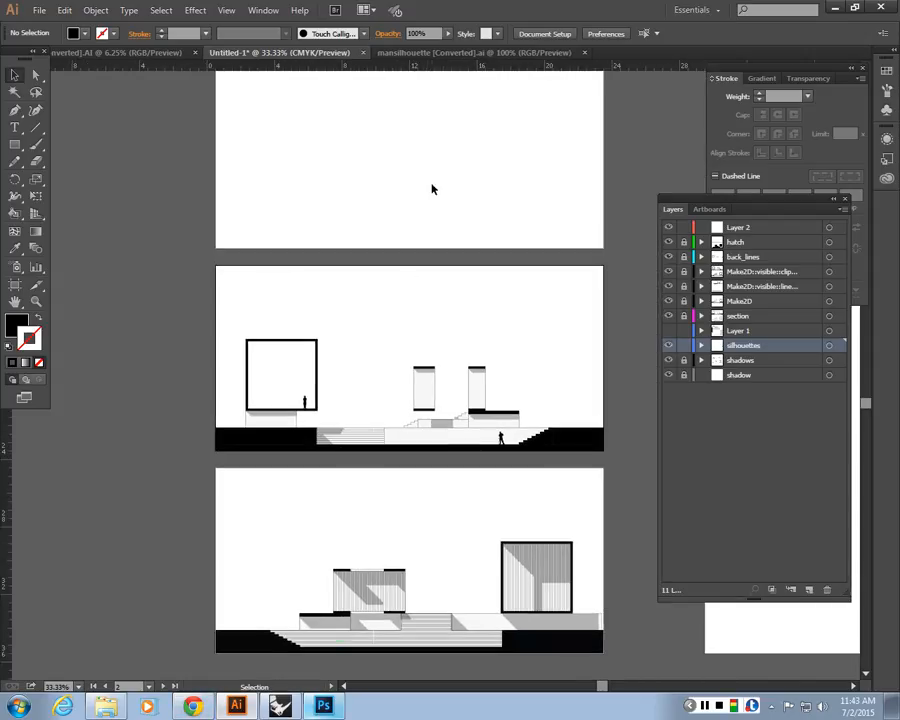
# Step: Open the downloaded single-trees.ai silhouette sheet from the browser's downloads in Illustrator
pyautogui.click(192, 710)
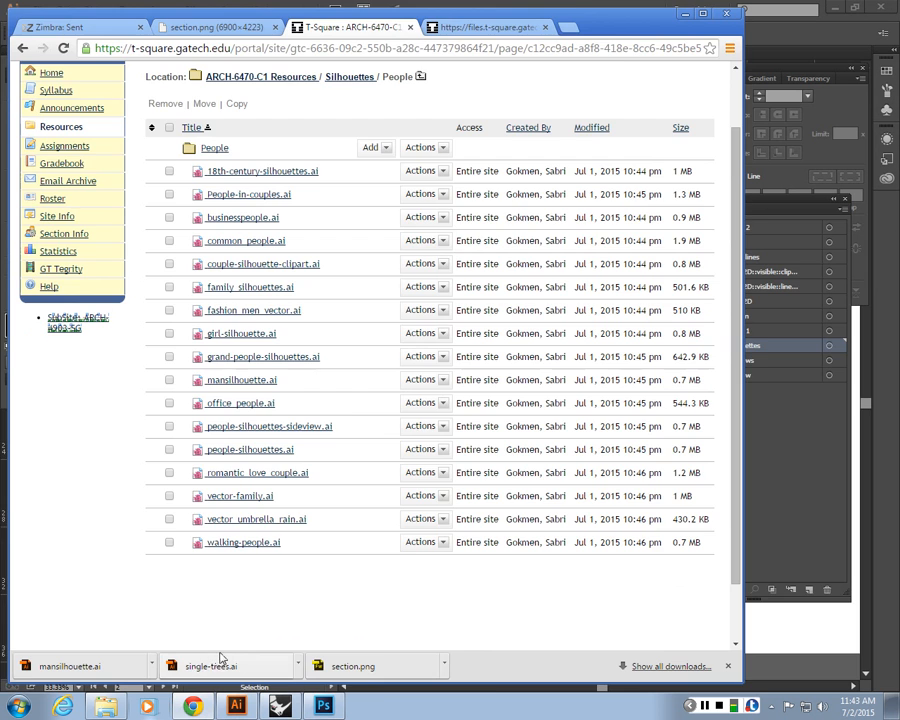
pyautogui.click(275, 661)
pyautogui.press('space')
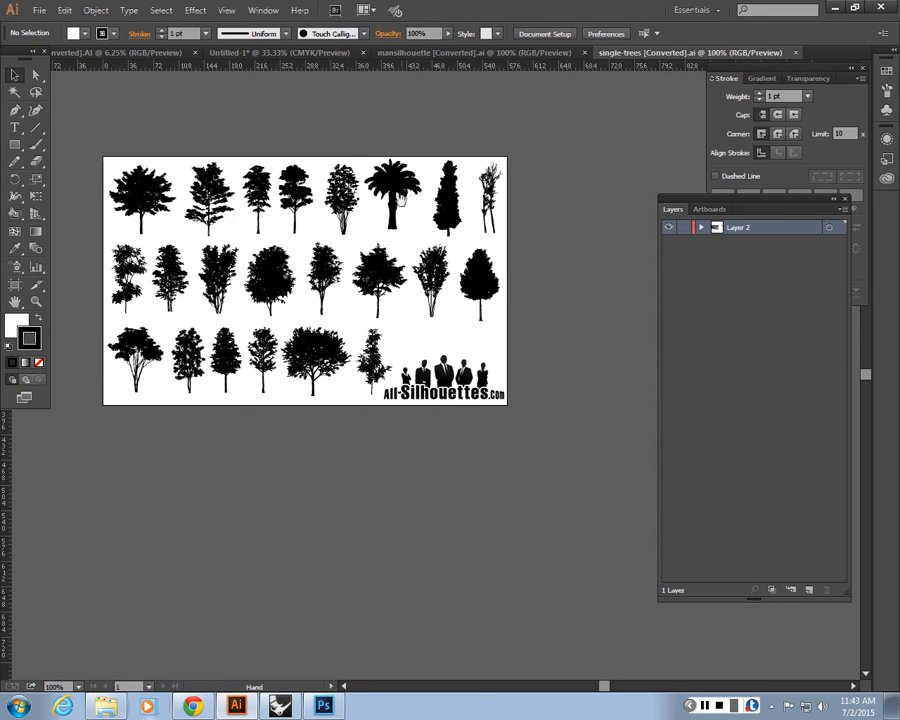
pyautogui.moveTo(268, 373); pyautogui.dragTo(335, 445)
pyautogui.hotkey('ctrl', '-')
pyautogui.hotkey('ctrl', '+')
pyautogui.hotkey('ctrl', '+')
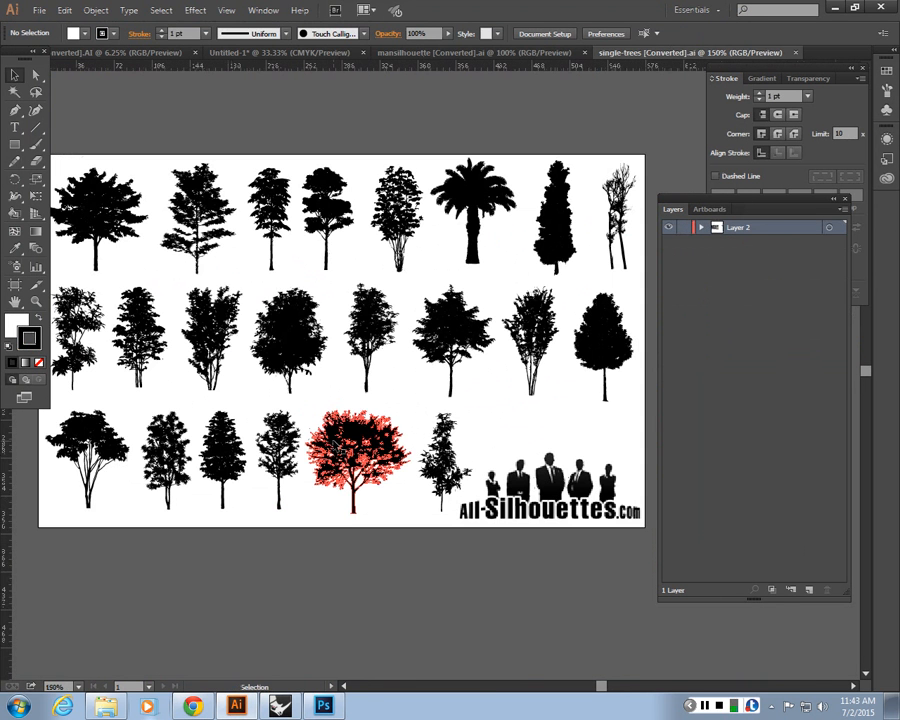
# Step: Copy the fifth bottom-row, last middle-row and first top-row trees into the section boards and place them on the empty top board
pyautogui.click(356, 455)
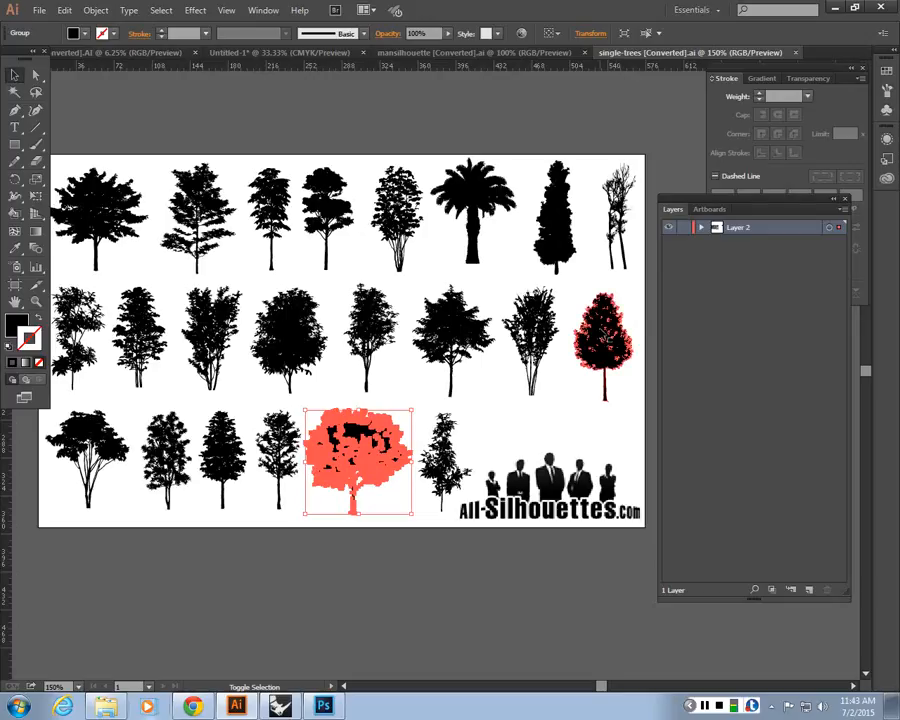
pyautogui.keyDown('shift'); pyautogui.click(603, 340); pyautogui.keyUp('shift')
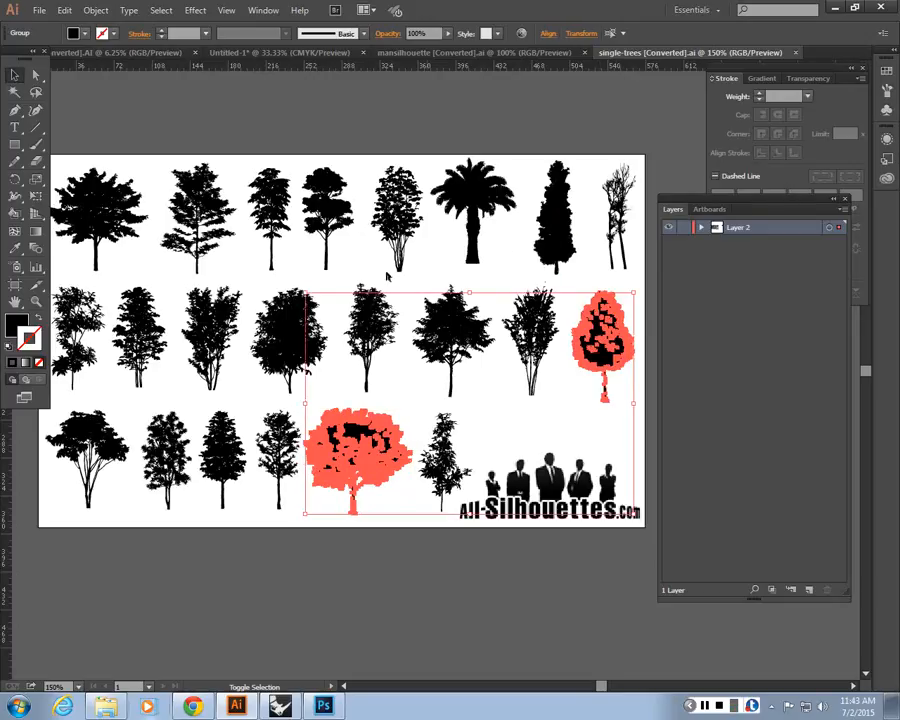
pyautogui.keyDown('shift'); pyautogui.click(105, 210); pyautogui.keyUp('shift')
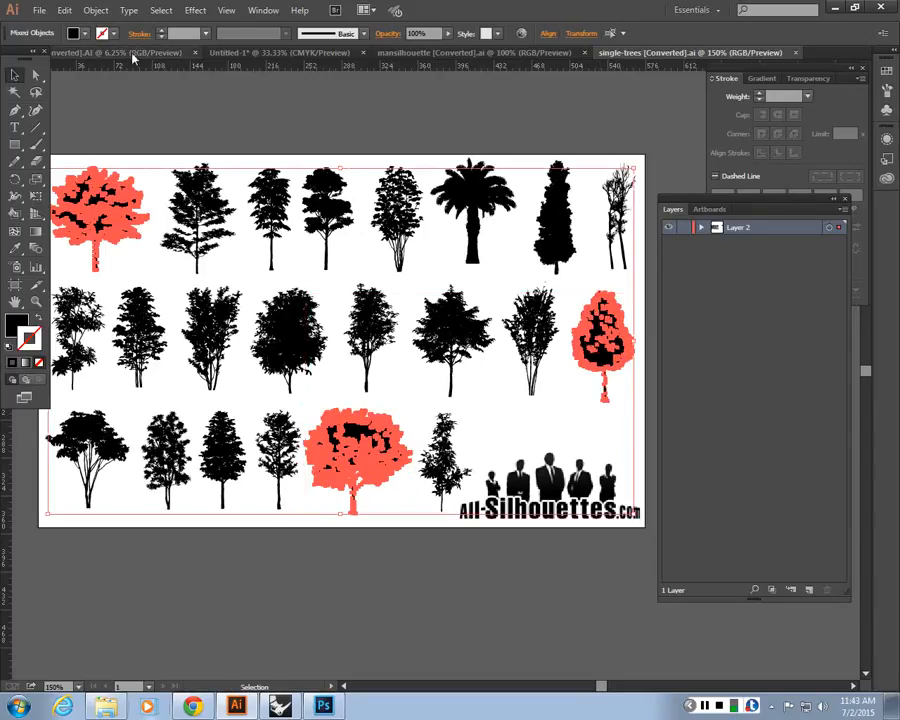
pyautogui.click(132, 53)
pyautogui.click(244, 54)
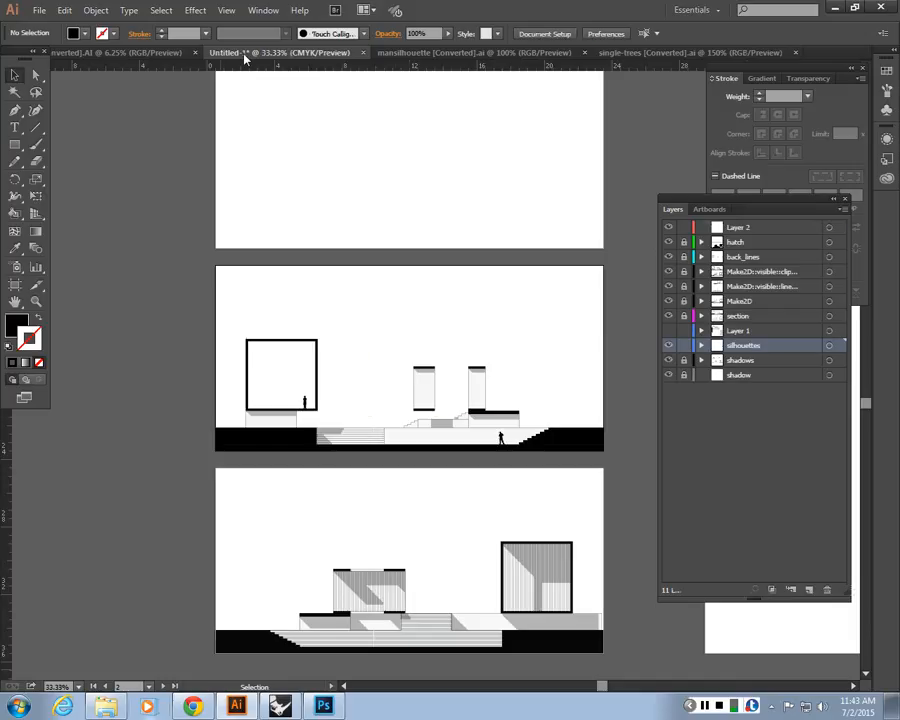
pyautogui.hotkey('ctrl', 'v')
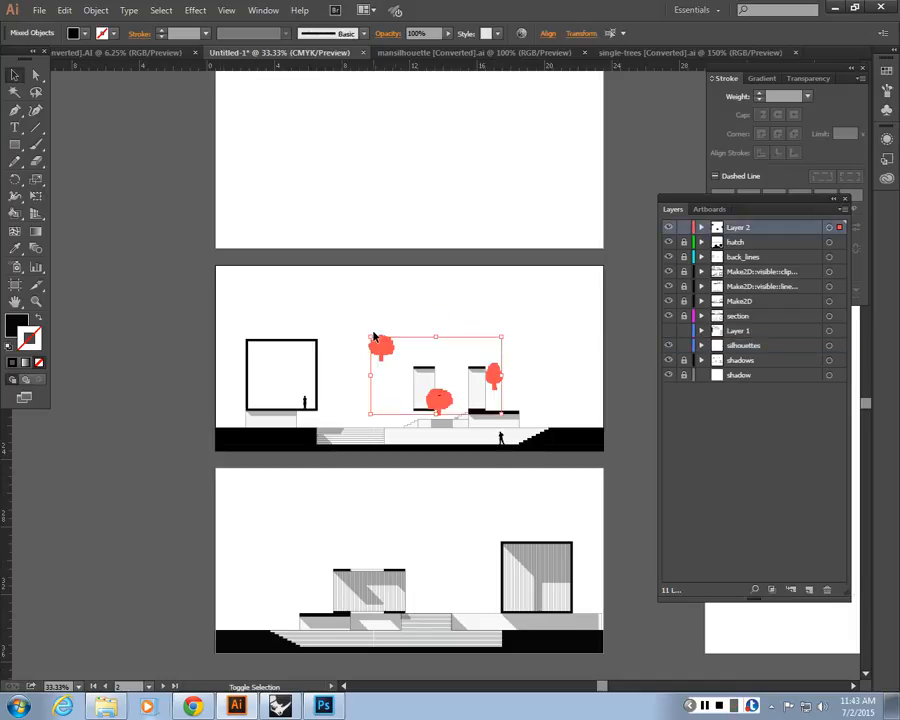
pyautogui.moveTo(374, 337); pyautogui.dragTo(356, 164)
pyautogui.click(446, 225)
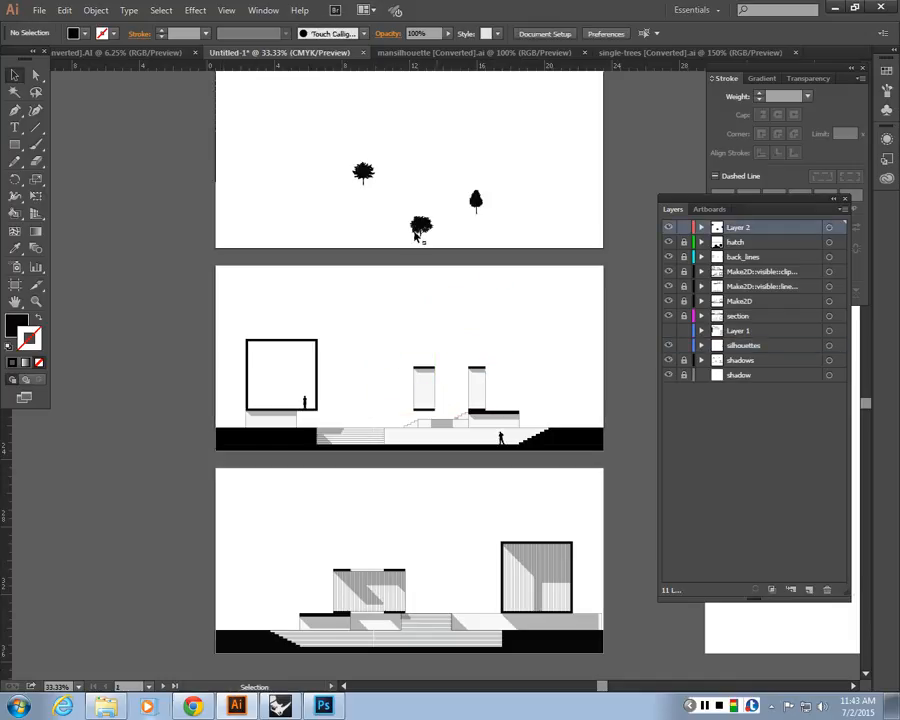
# Step: Enlarge the narrow oval tree proportionally to over three times its size and move all three trees to the silhouettes layer
pyautogui.click(478, 202)
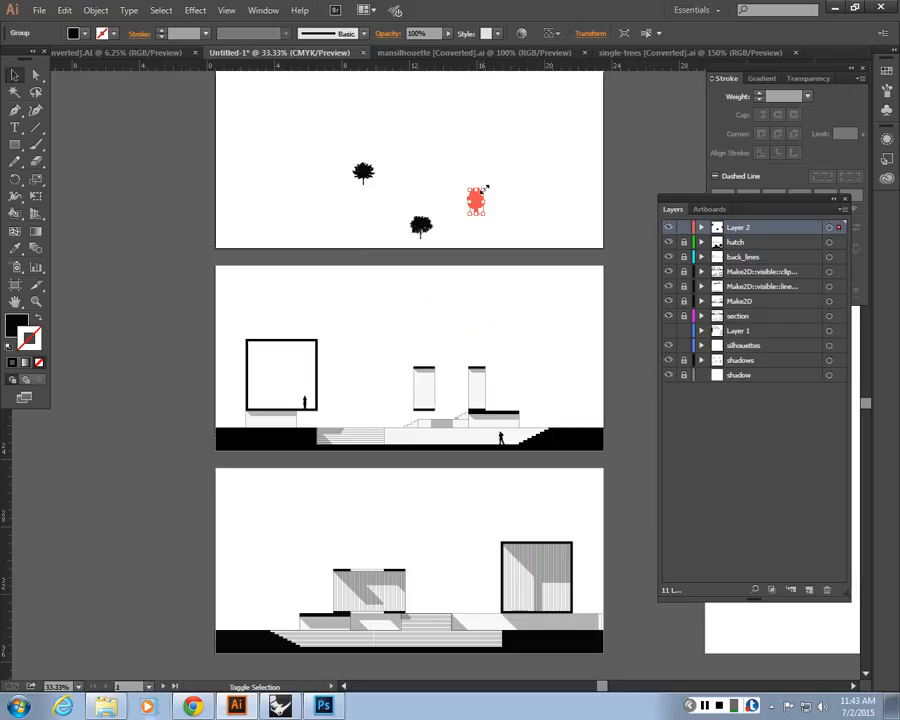
pyautogui.moveTo(487, 187); pyautogui.dragTo(537, 131)
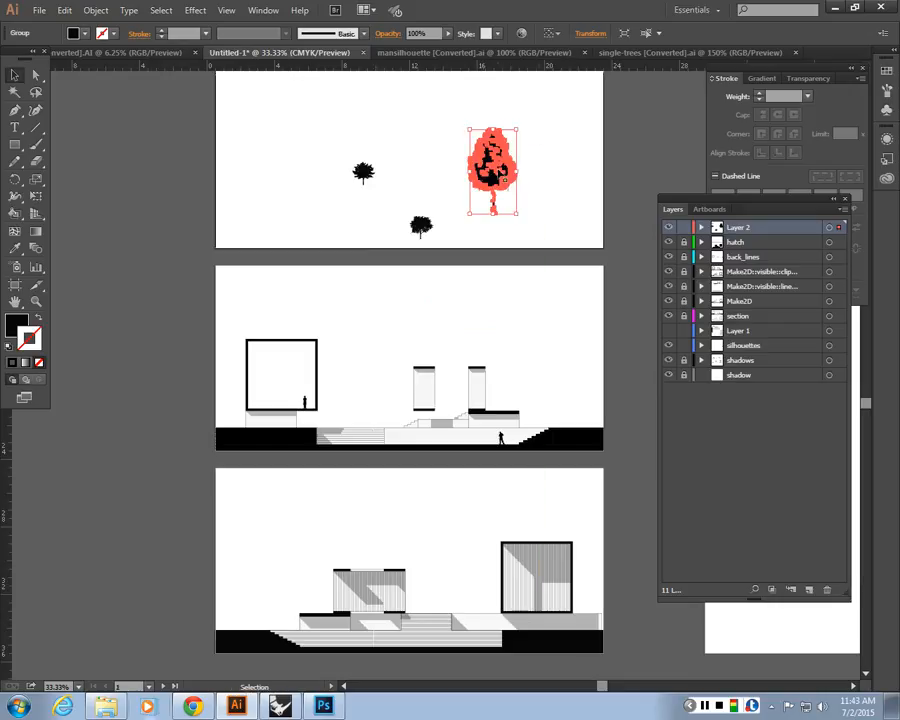
pyautogui.moveTo(558, 240); pyautogui.dragTo(289, 86)
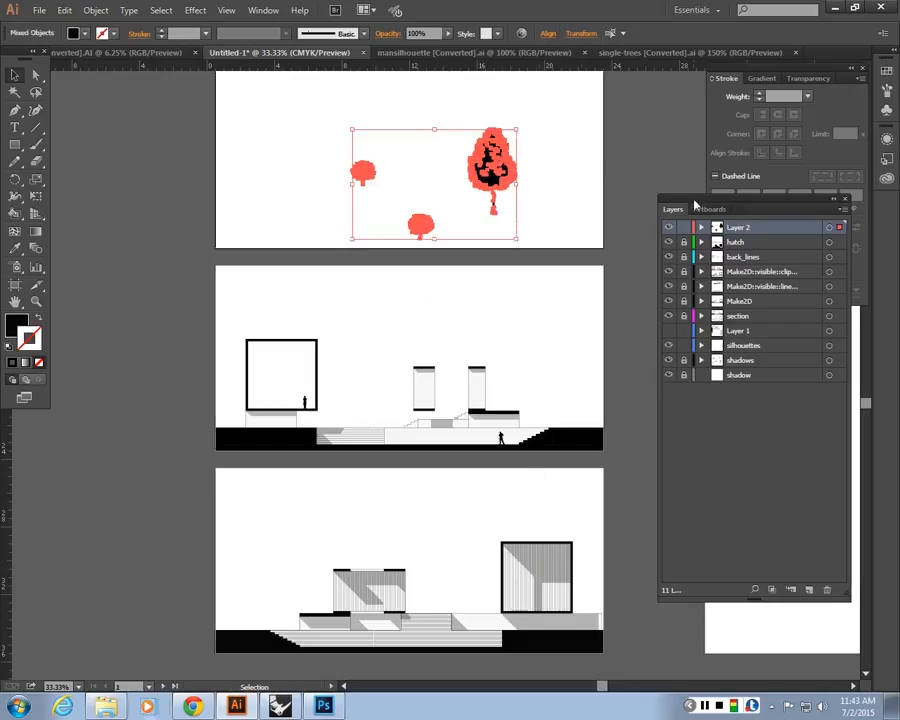
pyautogui.moveTo(840, 229); pyautogui.dragTo(843, 345)
# Step: Stand the oval tree on the ground beside the stairs at the bottom board's left end, scaling it down slightly
pyautogui.moveTo(483, 200); pyautogui.dragTo(295, 586)
pyautogui.moveTo(199, 555); pyautogui.dragTo(183, 337)
pyautogui.hotkey('ctrl', '+')
pyautogui.hotkey('ctrl', '+')
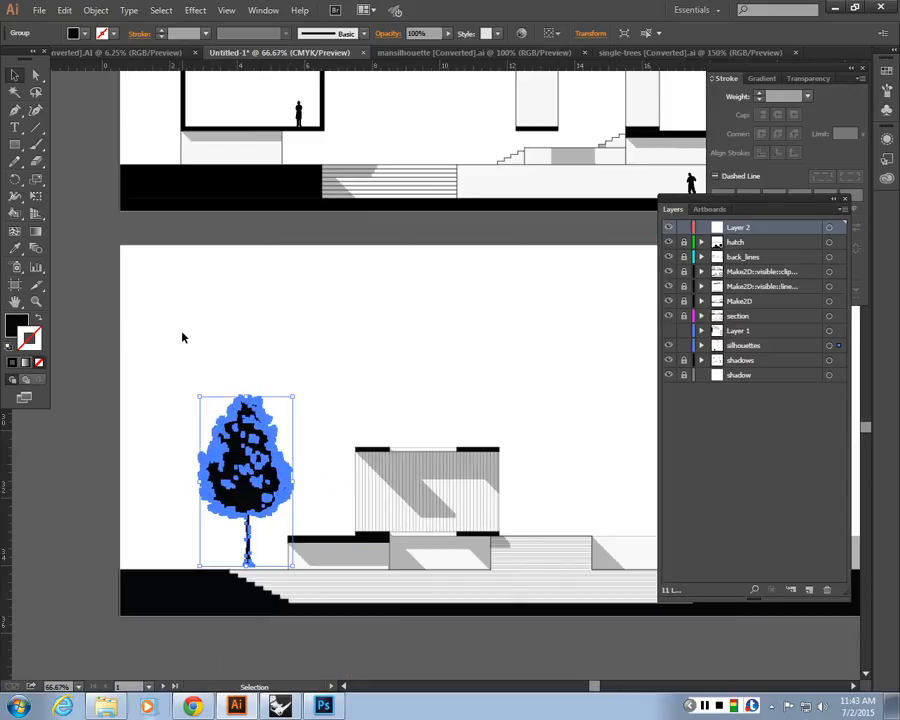
pyautogui.keyDown('alt'); pyautogui.scroll(-1, 167, 341); pyautogui.keyUp('alt')
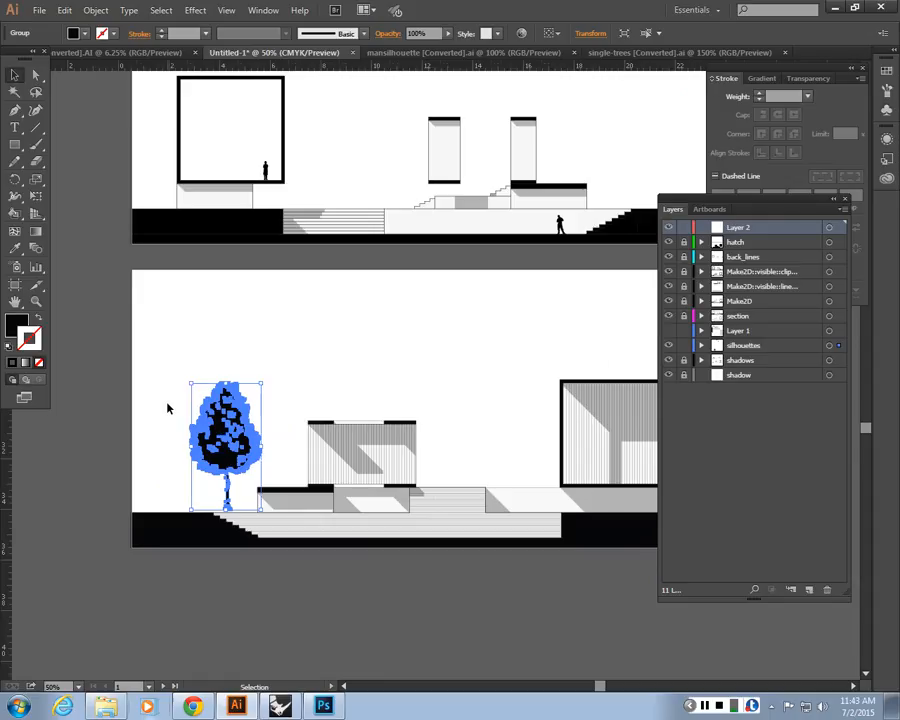
pyautogui.moveTo(595, 450); pyautogui.dragTo(512, 446)
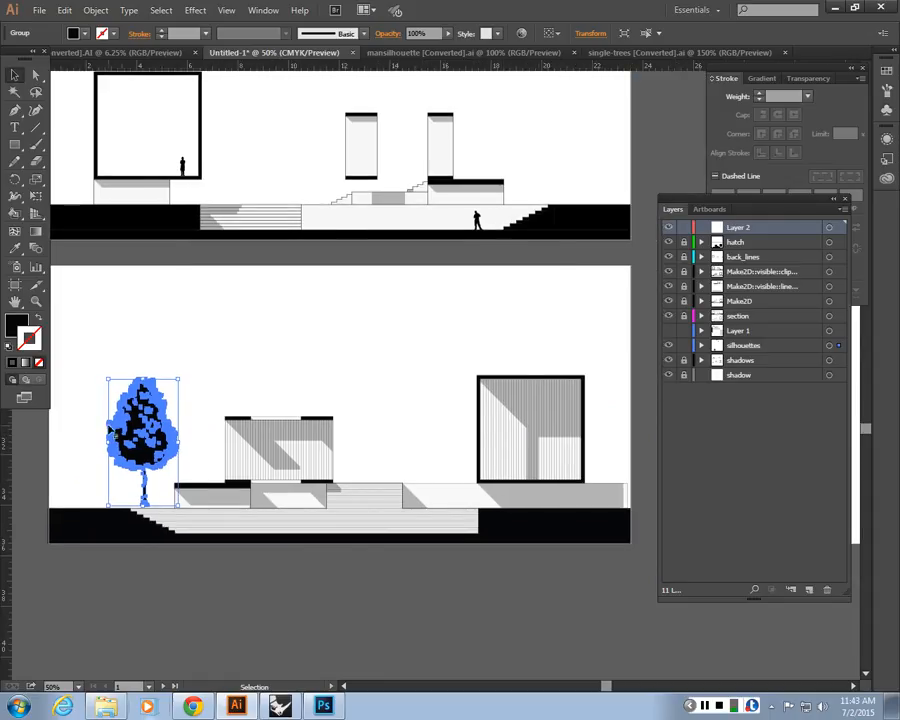
pyautogui.moveTo(108, 380); pyautogui.dragTo(142, 393)
pyautogui.keyDown('alt'); pyautogui.scroll(2, 202, 386); pyautogui.keyUp('alt')
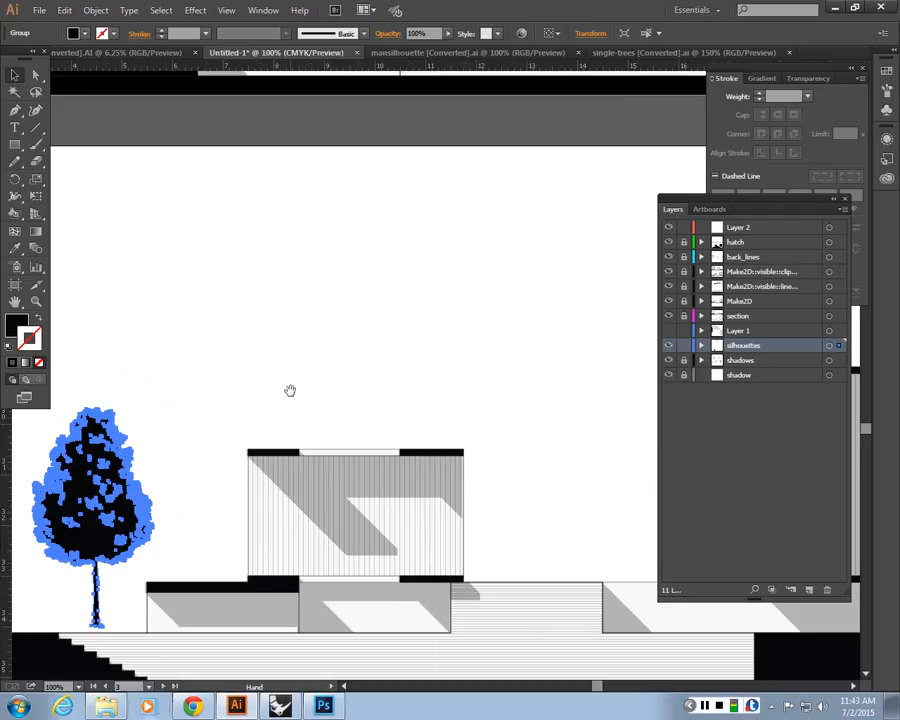
pyautogui.moveTo(290, 391); pyautogui.dragTo(374, 361)
pyautogui.moveTo(164, 466); pyautogui.dragTo(164, 473)
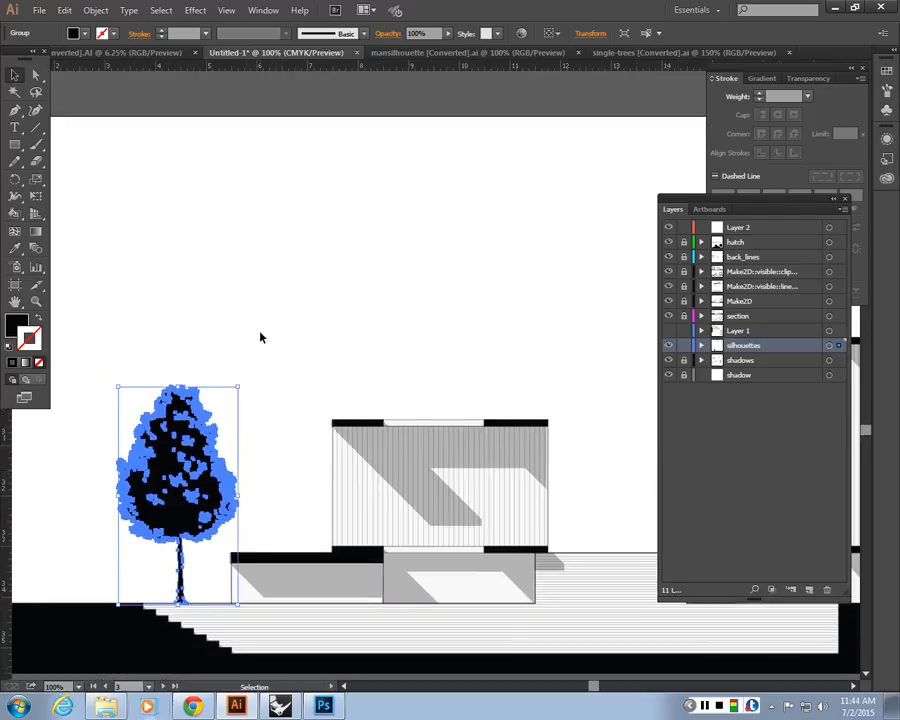
pyautogui.click(262, 338)
pyautogui.keyDown('ctrl'); pyautogui.scroll(2, 256, 441); pyautogui.keyUp('ctrl')
# Step: Set the oval tree's opacity to 30%
pyautogui.click(278, 450)
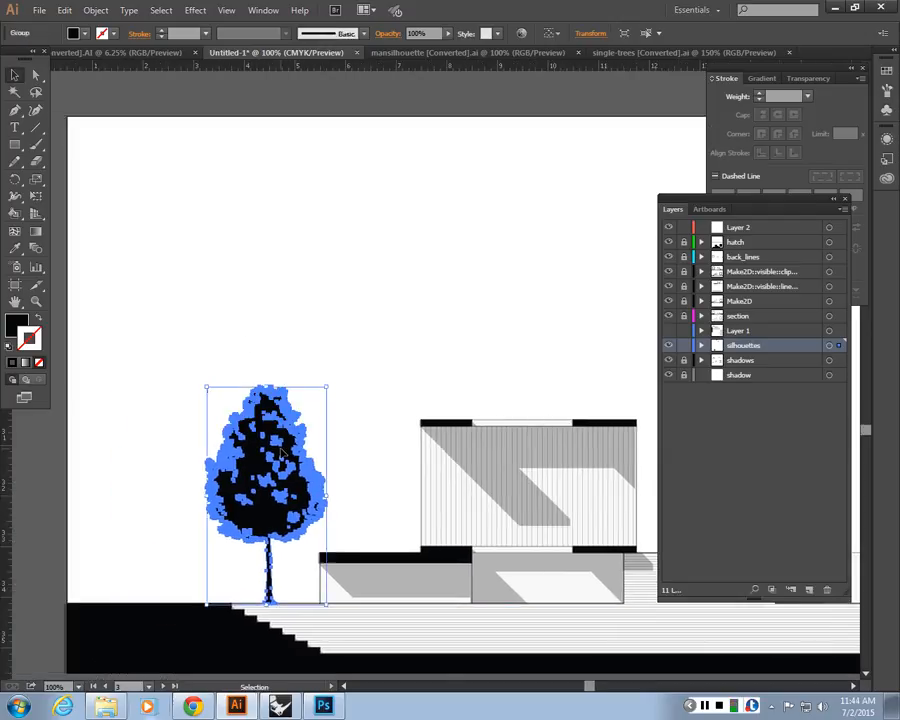
pyautogui.click(421, 33)
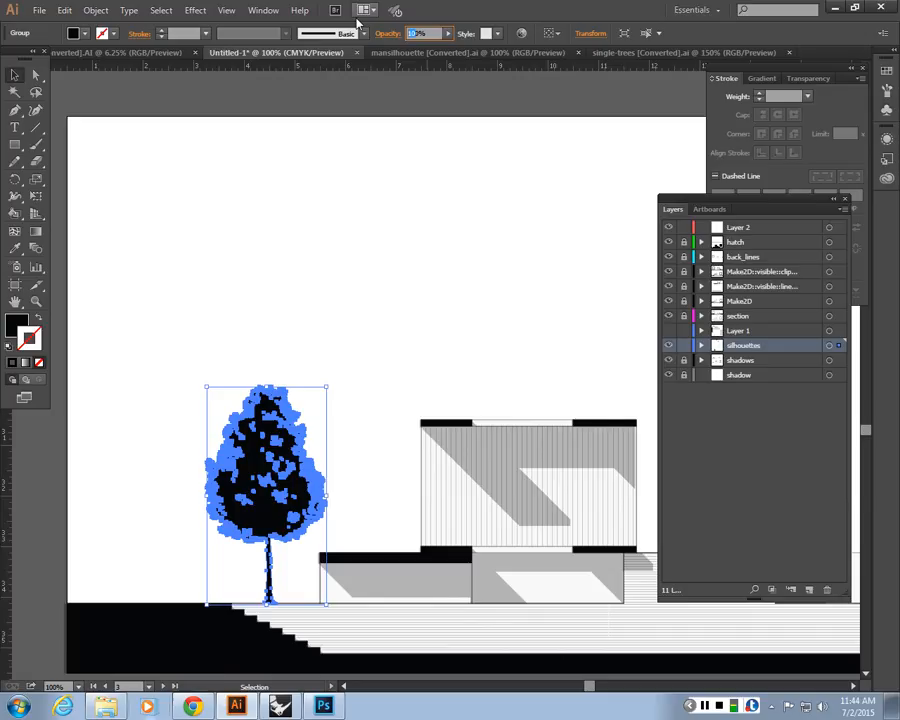
pyautogui.write('10')
pyautogui.press('Return')
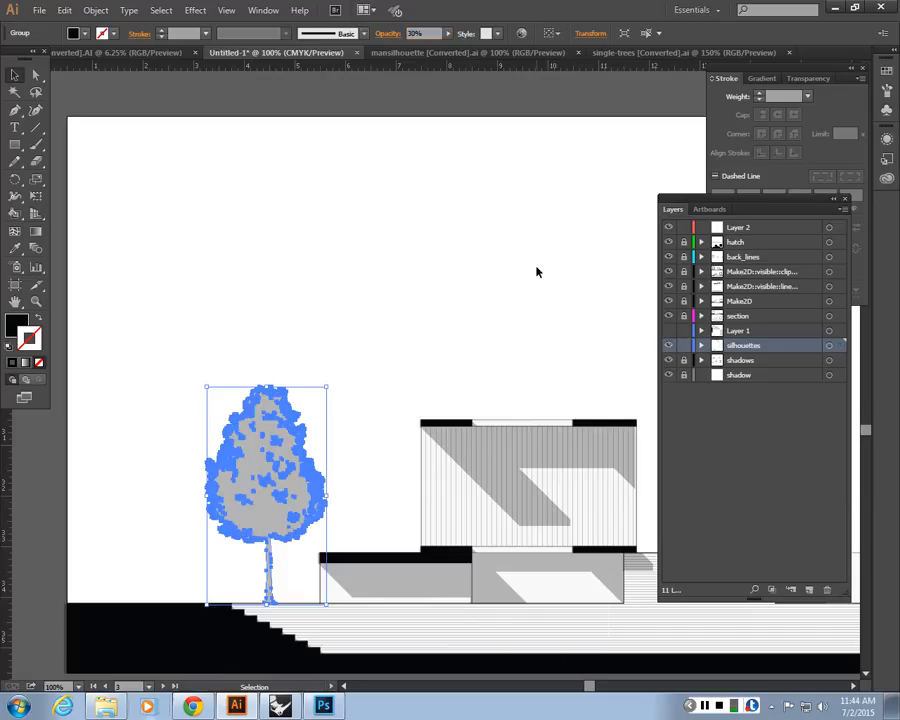
pyautogui.click(530, 289)
# Step: Enlarge the broad spreading tree and stand it on the terrace between the two buildings of the bottom board
pyautogui.hotkey('ctrl', '-')
pyautogui.hotkey('ctrl', '-')
pyautogui.hotkey('ctrl', '-')
pyautogui.moveTo(498, 240); pyautogui.dragTo(325, 374)
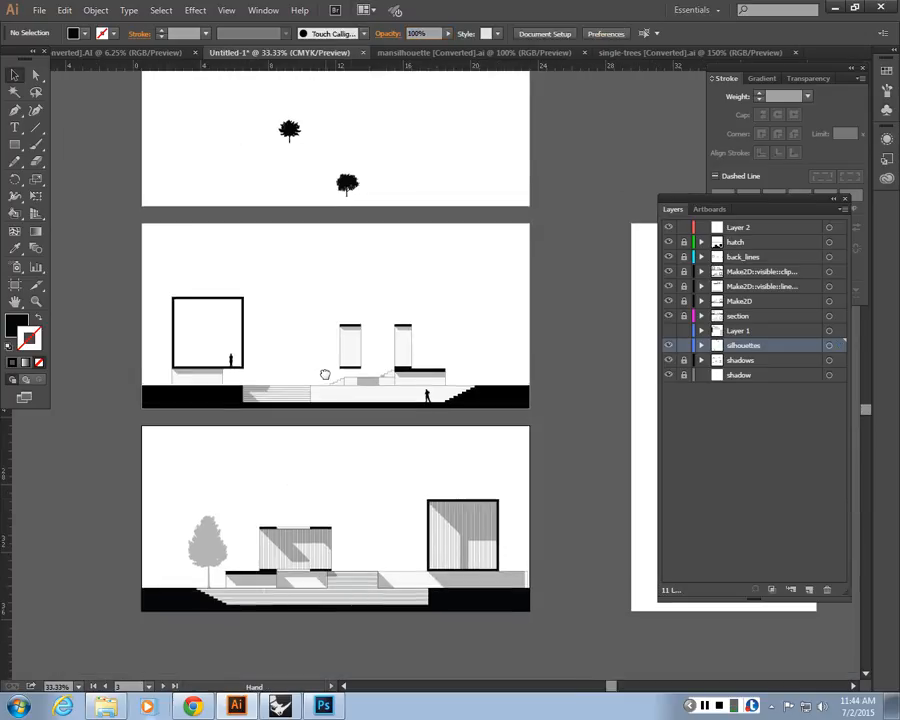
pyautogui.click(355, 178)
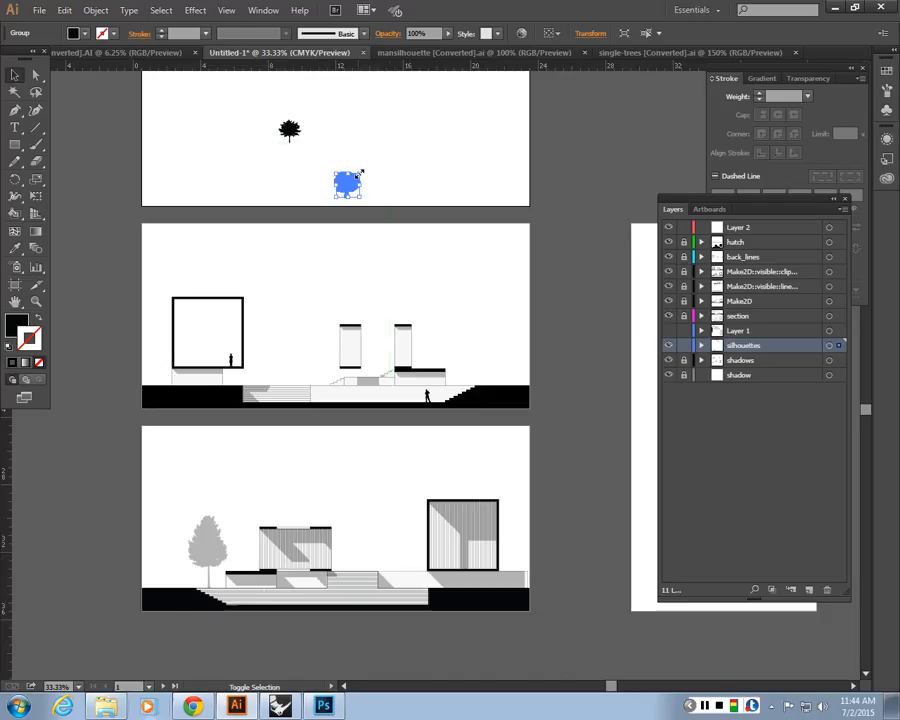
pyautogui.moveTo(358, 174); pyautogui.dragTo(481, 75)
pyautogui.hotkey('ctrl', '+')
pyautogui.hotkey('ctrl', '+')
pyautogui.hotkey('ctrl', '+')
pyautogui.hotkey('ctrl', '+')
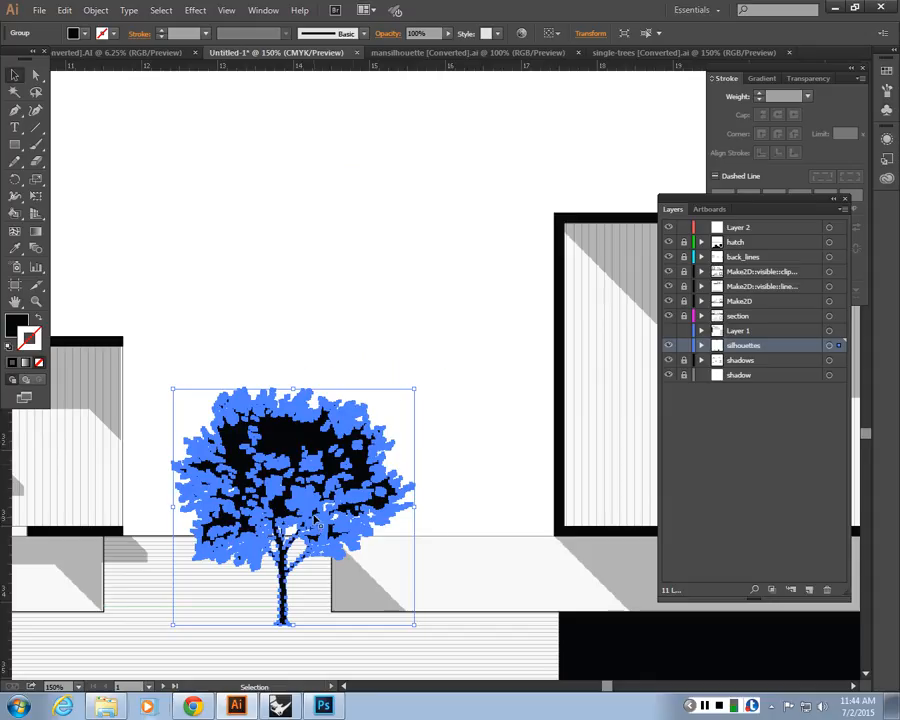
pyautogui.moveTo(327, 487); pyautogui.dragTo(355, 470)
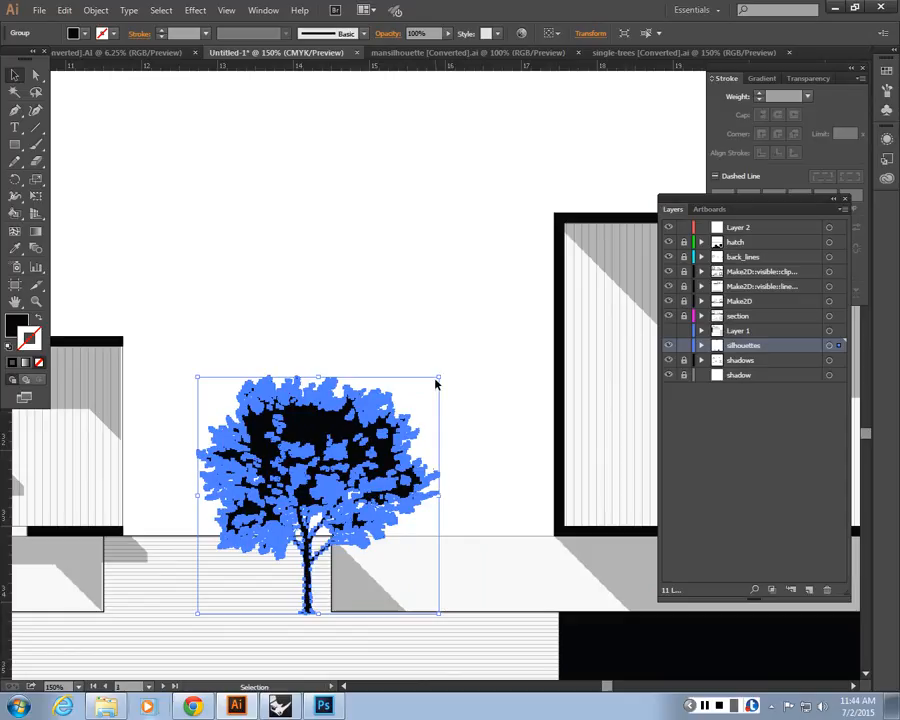
# Step: Set the broad spreading tree's opacity to 30%
pyautogui.moveTo(421, 34); pyautogui.dragTo(361, 31)
pyautogui.write('30')
pyautogui.press('Return')
pyautogui.click(450, 278)
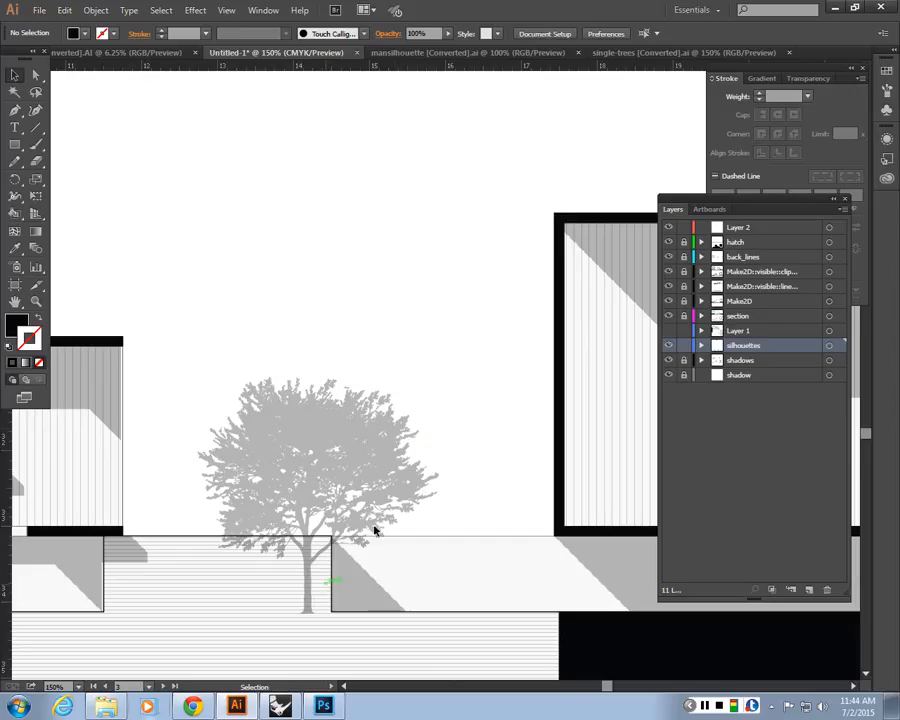
pyautogui.click(396, 432)
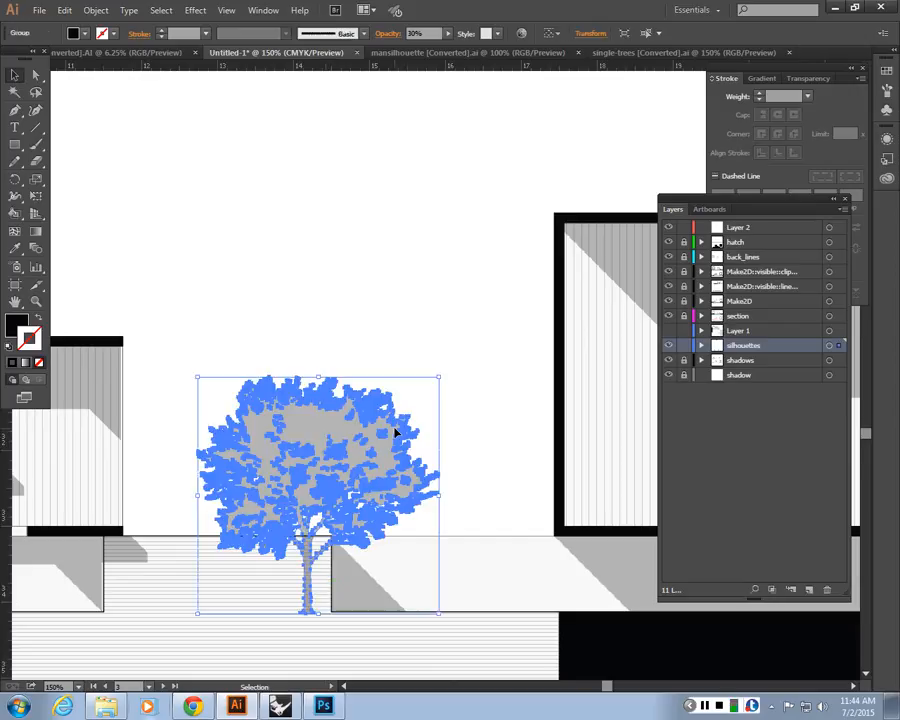
pyautogui.click(418, 322)
# Step: Move the silhouettes layer to the bottom of the layer stack and add a new layer directly above it
pyautogui.moveTo(407, 421); pyautogui.dragTo(770, 392)
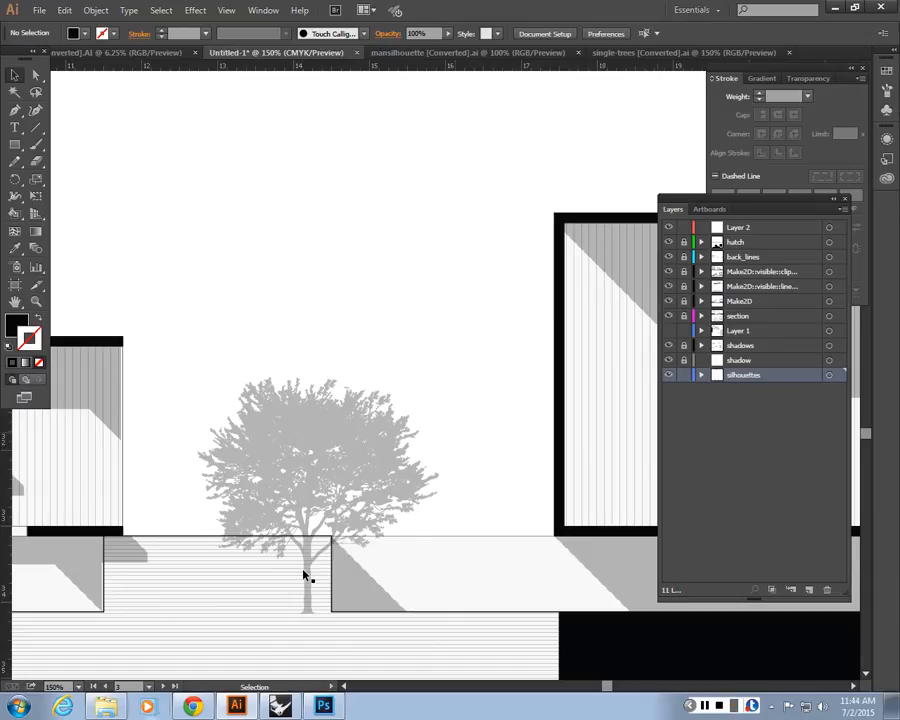
pyautogui.scroll(-1, 343, 521)
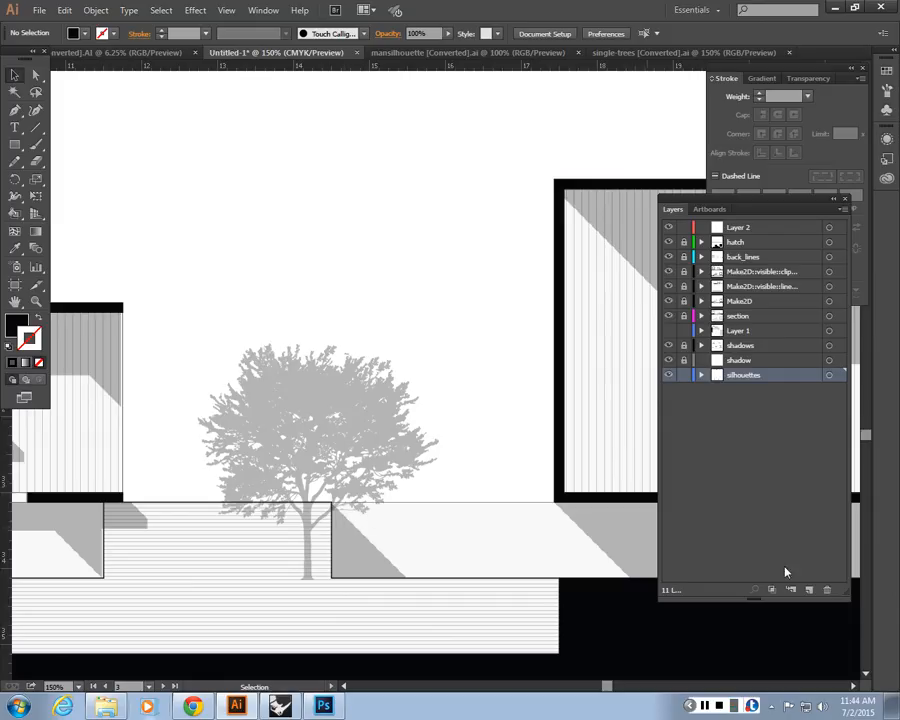
pyautogui.click(809, 589)
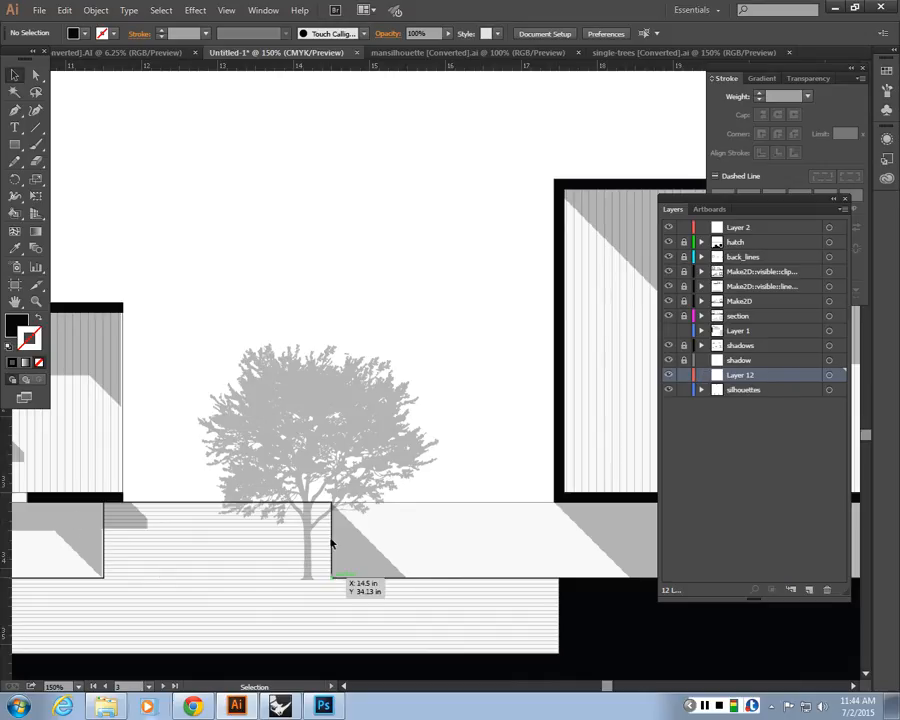
pyautogui.click(277, 506)
pyautogui.scroll(-1, 388, 415)
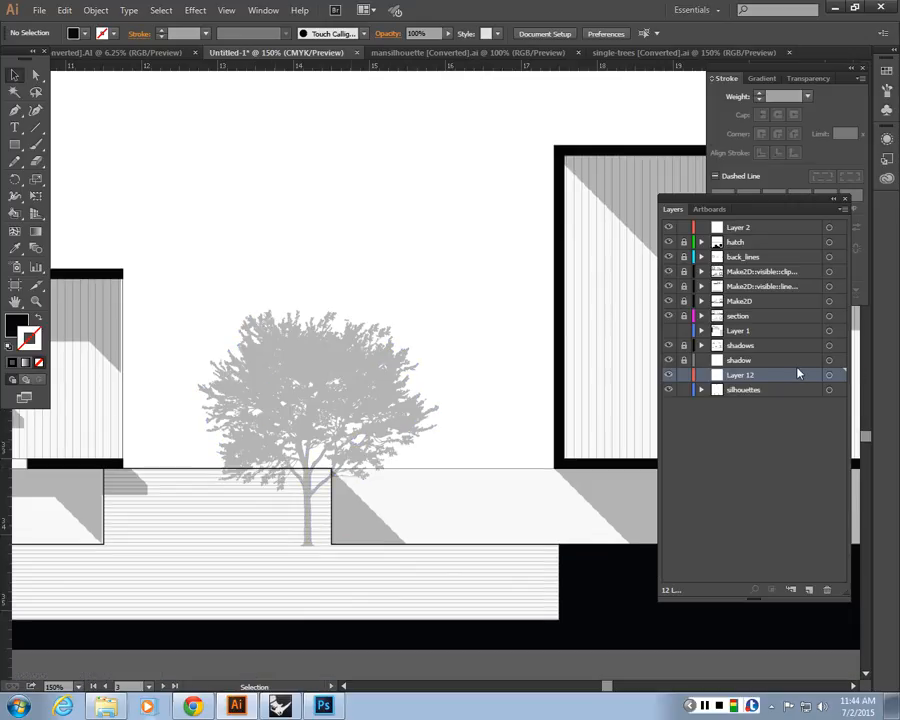
# Step: Draw a white FFFFFF rectangle without stroke on the new layer, masking the tree trunk behind the stepped and plain terrace walls
pyautogui.click(15, 145)
pyautogui.doubleClick(16, 325)
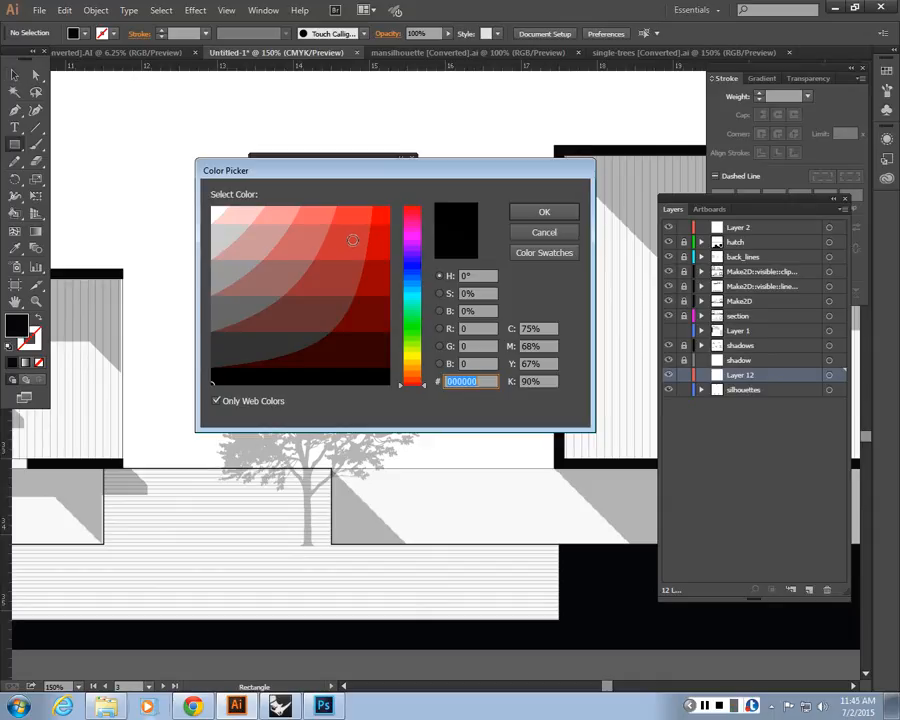
pyautogui.write('ffffff')
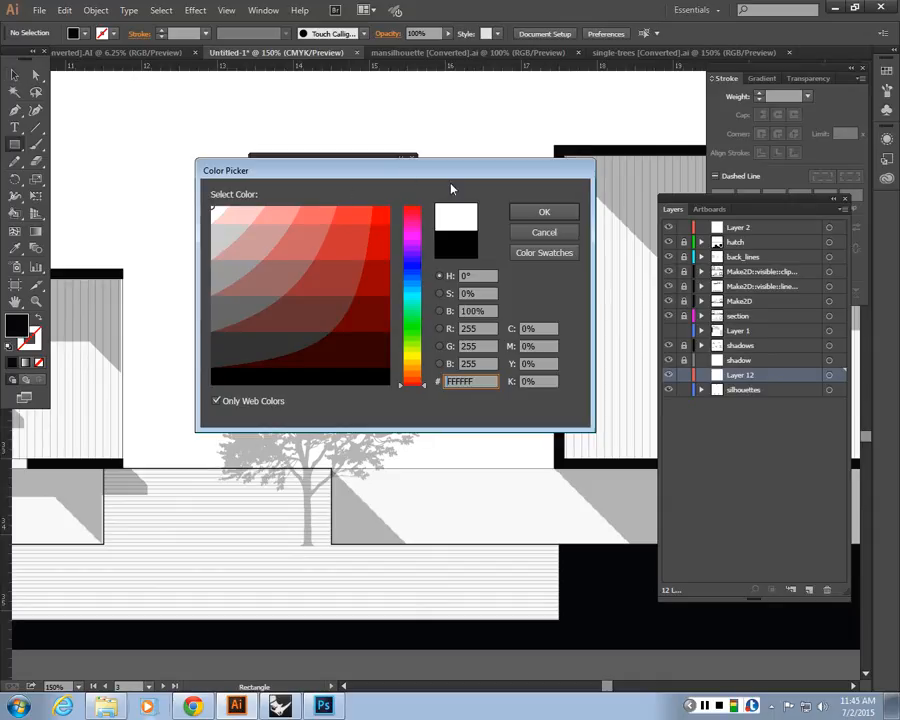
pyautogui.press('Return')
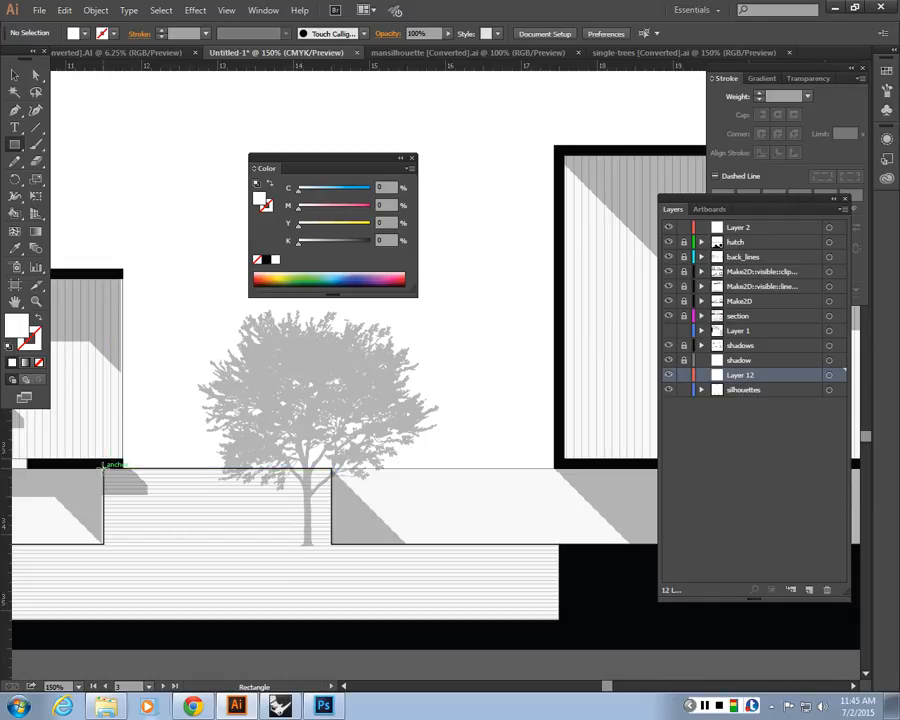
pyautogui.moveTo(104, 466)
pyautogui.mouseDown()
pyautogui.moveTo(566, 538)
pyautogui.moveTo(558, 544)
pyautogui.mouseUp()
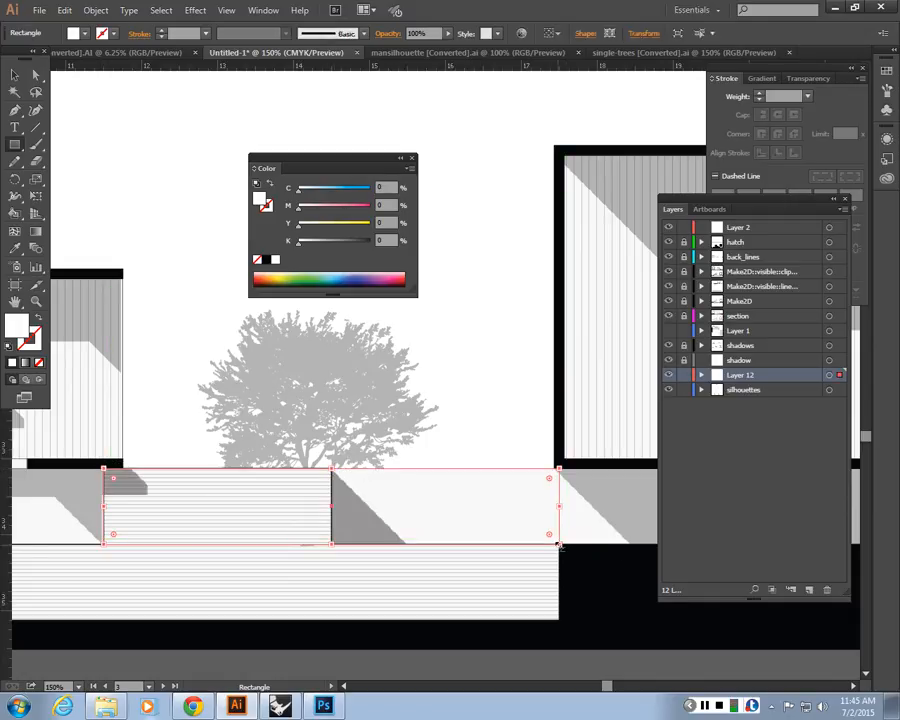
pyautogui.click(15, 75)
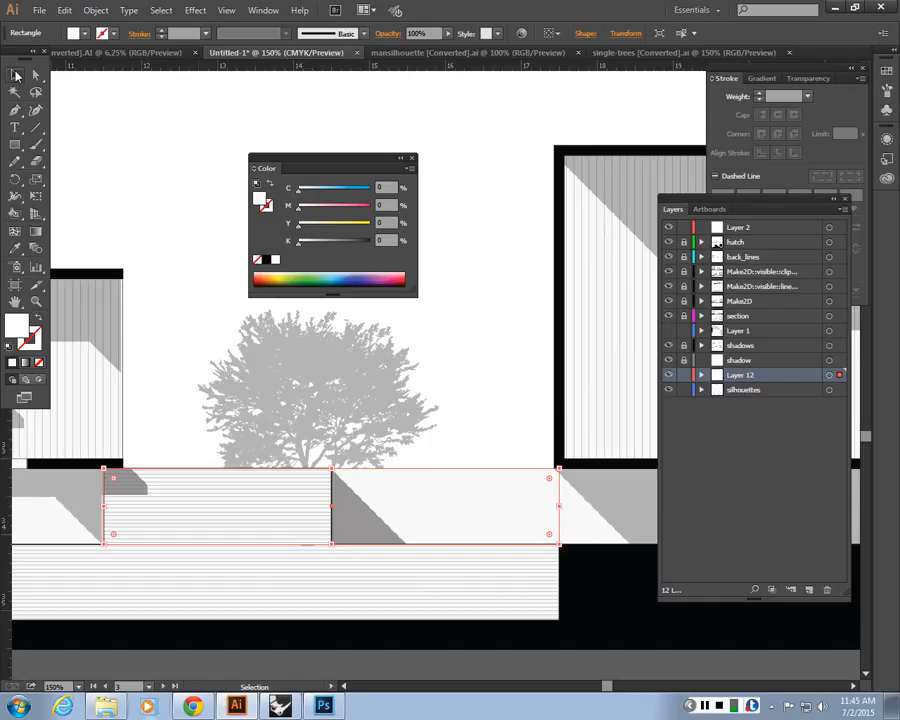
# Step: Extend the white masking rectangle downward so it covers the tree trunk remnant below the terrace walls
pyautogui.click(199, 205)
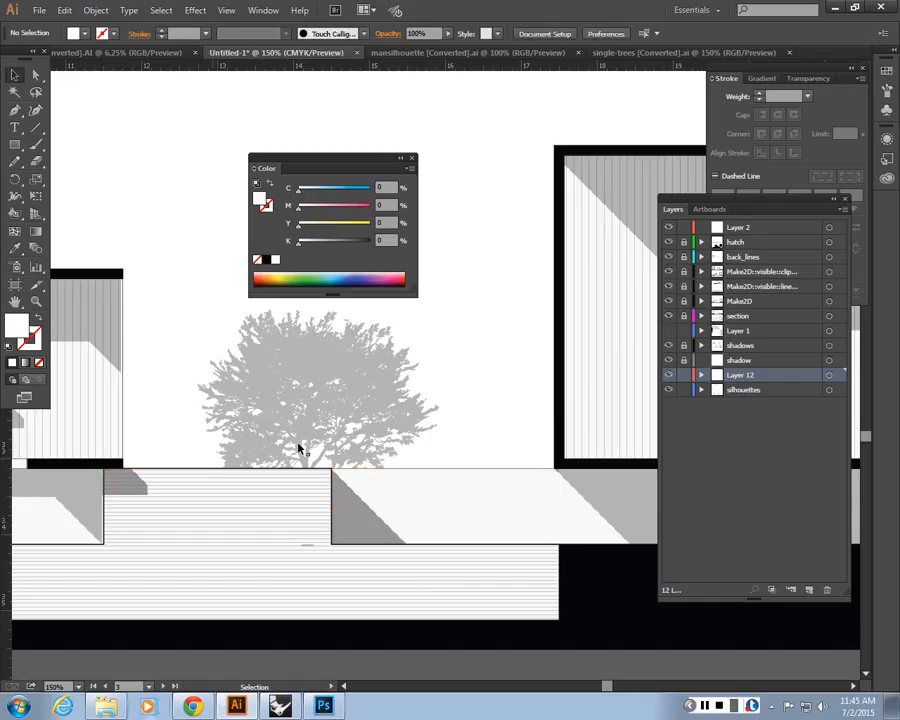
pyautogui.click(304, 542)
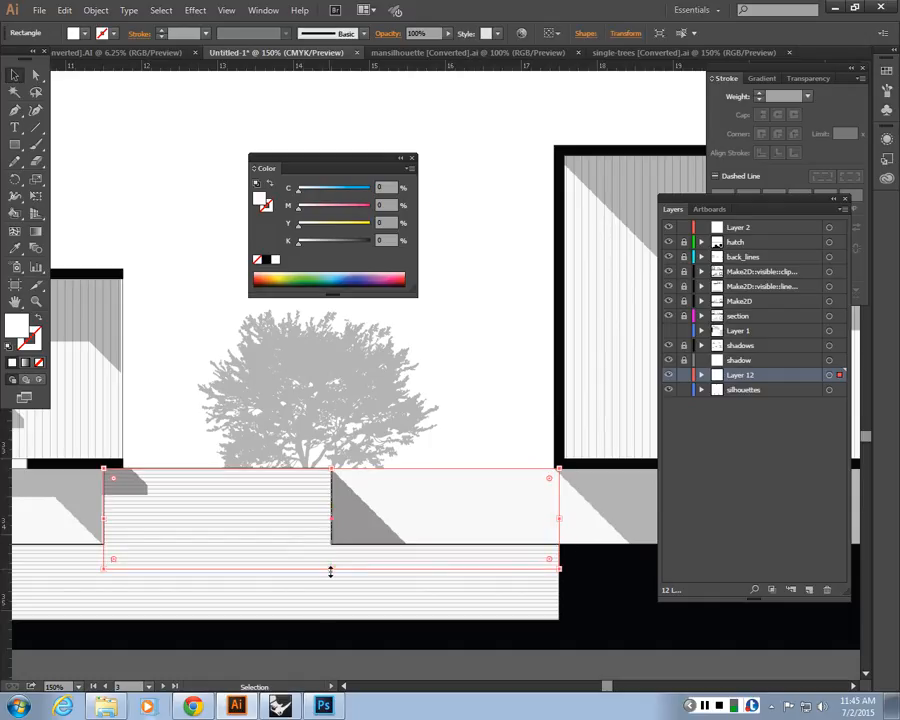
pyautogui.click(211, 346)
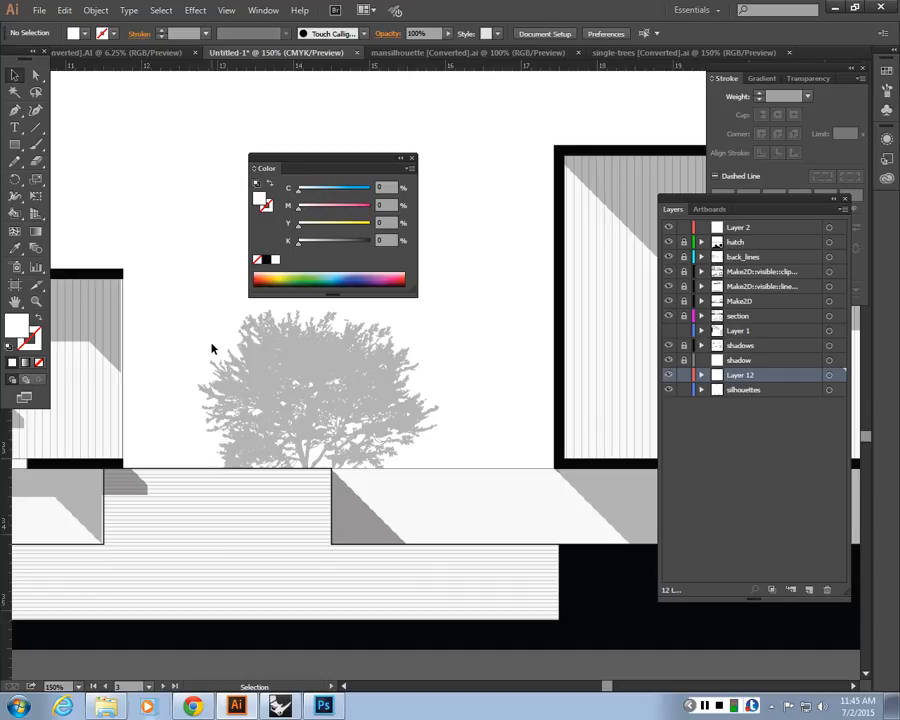
# Step: Switch to Photoshop, load Layer 0's opaque pixels as a selection and ready the Paint Bucket with white as foreground color
pyautogui.click(323, 707)
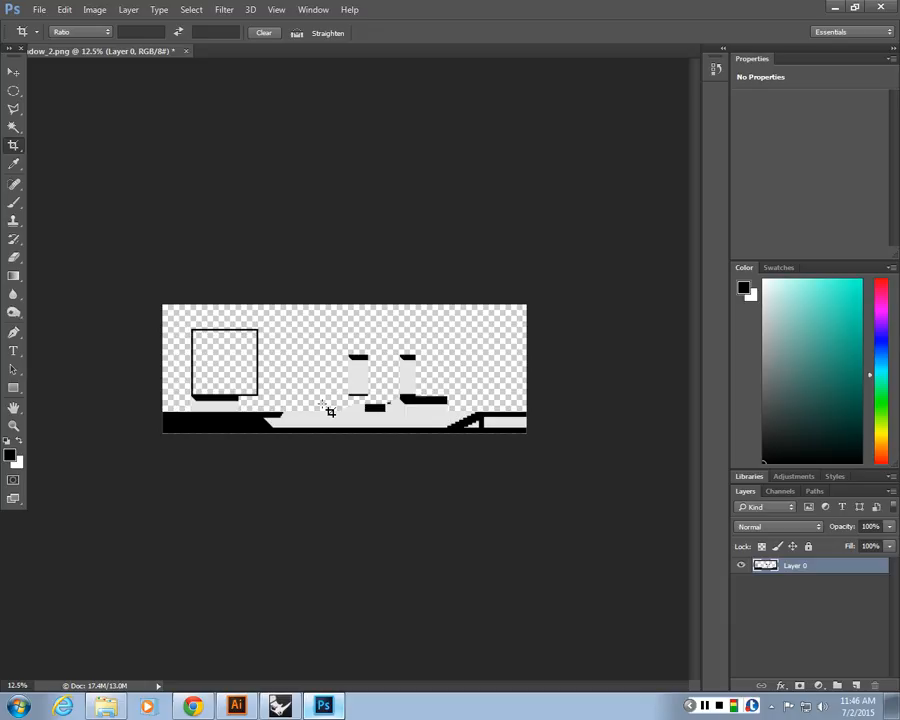
pyautogui.keyDown('ctrl'); pyautogui.click(766, 567); pyautogui.keyUp('ctrl')
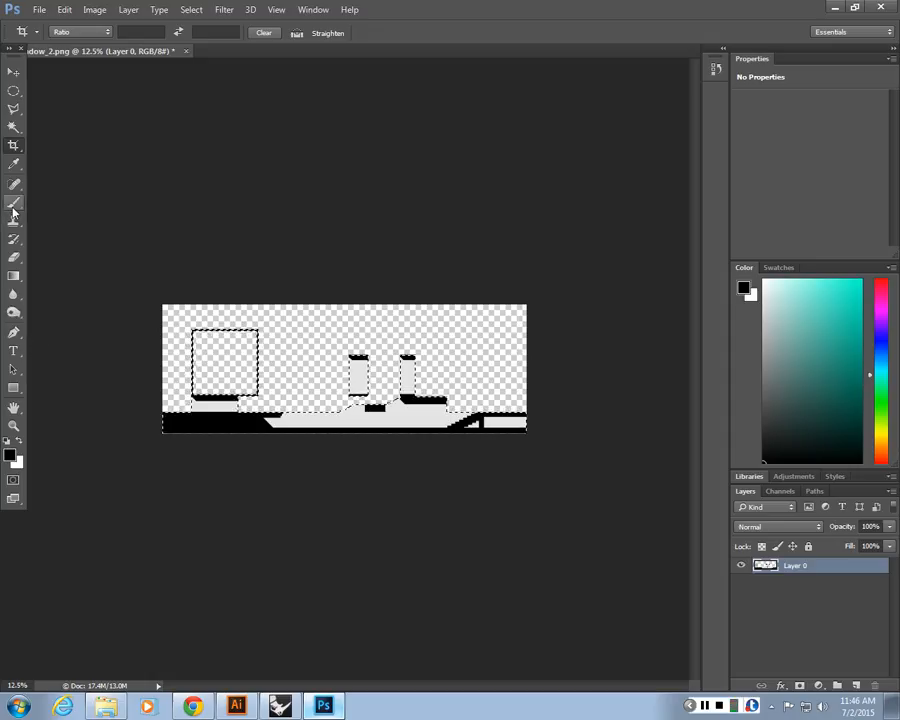
pyautogui.click(13, 295)
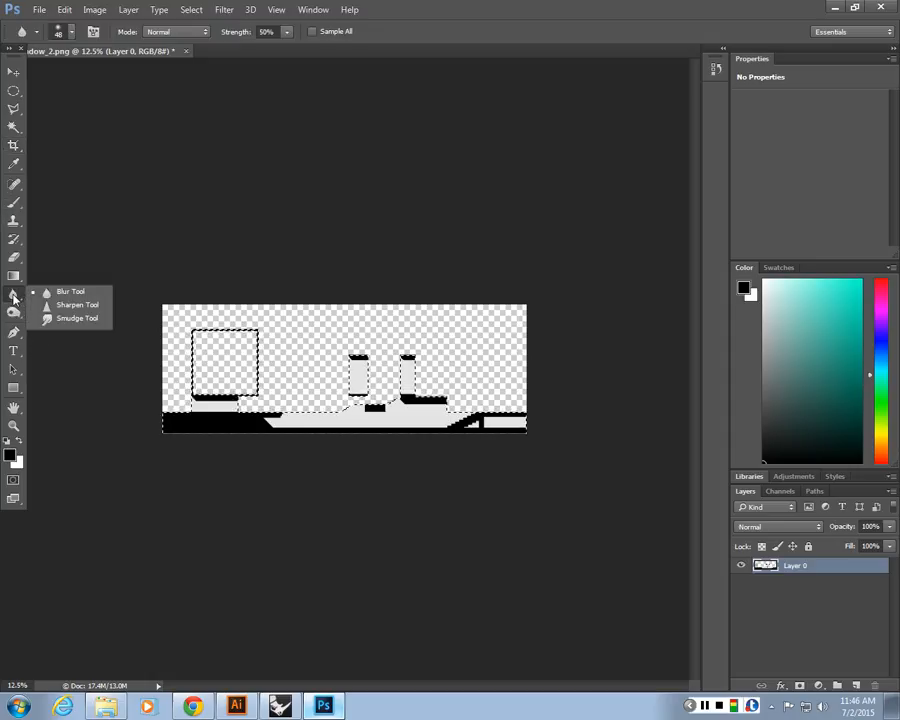
pyautogui.click(14, 312)
pyautogui.click(19, 278)
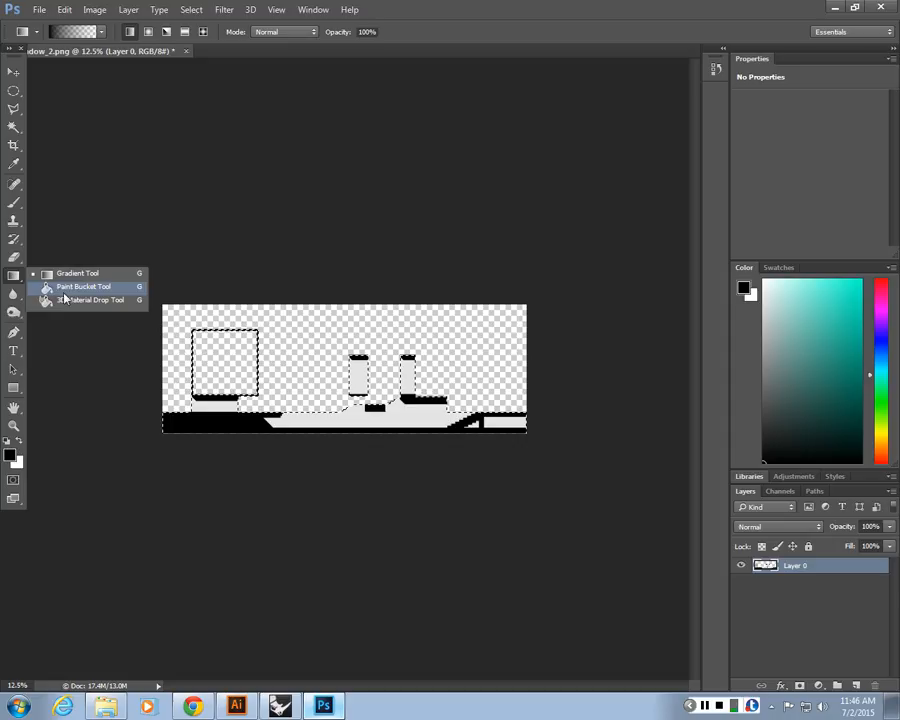
pyautogui.click(70, 287)
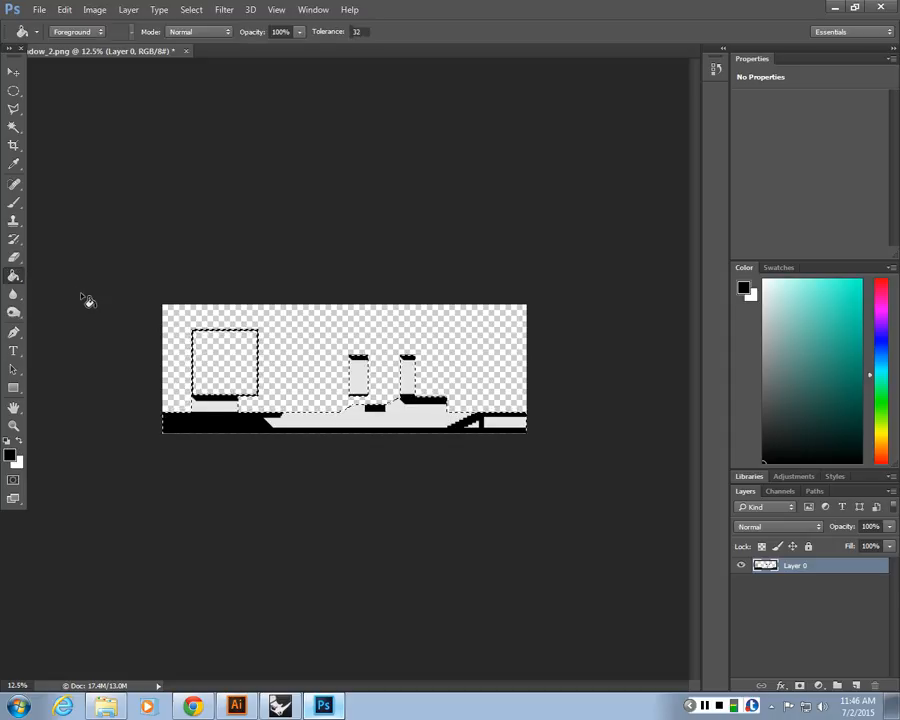
pyautogui.click(18, 442)
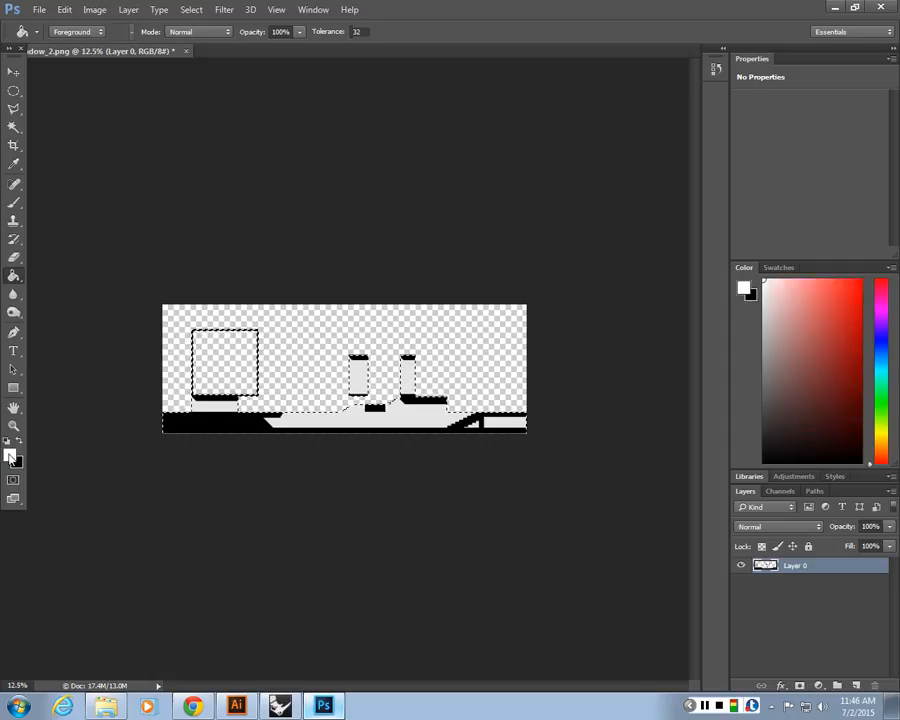
# Step: Fill all black and grey areas of the selected section with white, including the ground, terraces and both narrow volumes
pyautogui.click(220, 427)
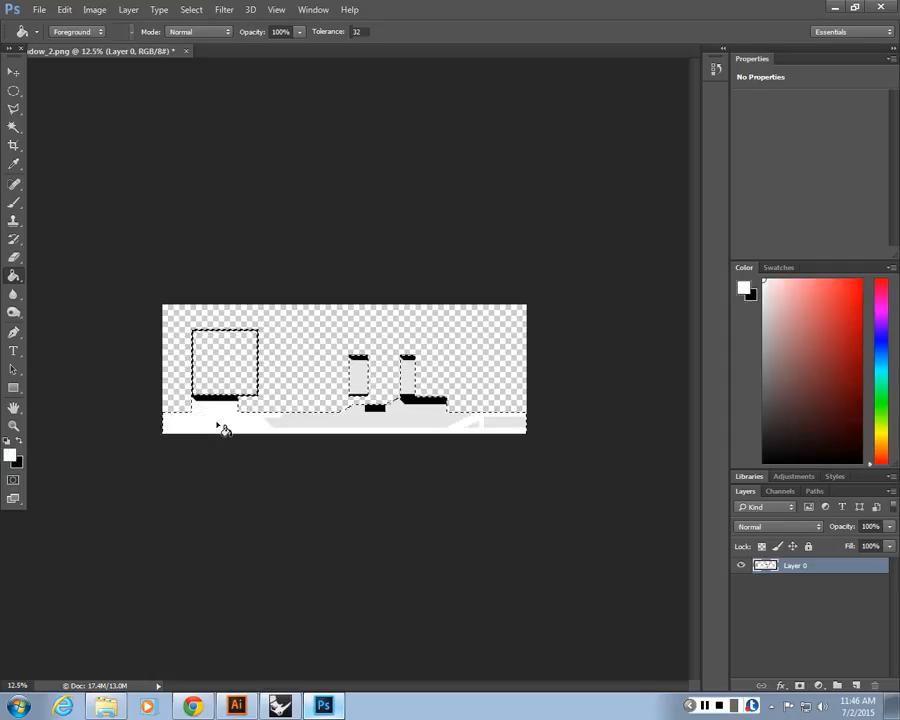
pyautogui.click(215, 399)
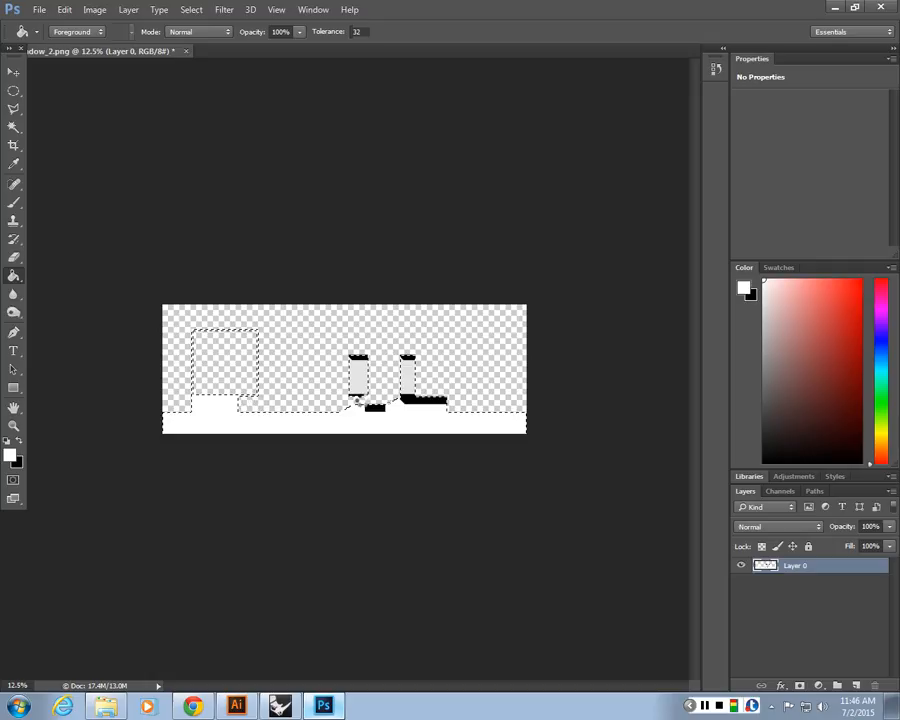
pyautogui.click(377, 409)
pyautogui.click(409, 400)
pyautogui.click(409, 375)
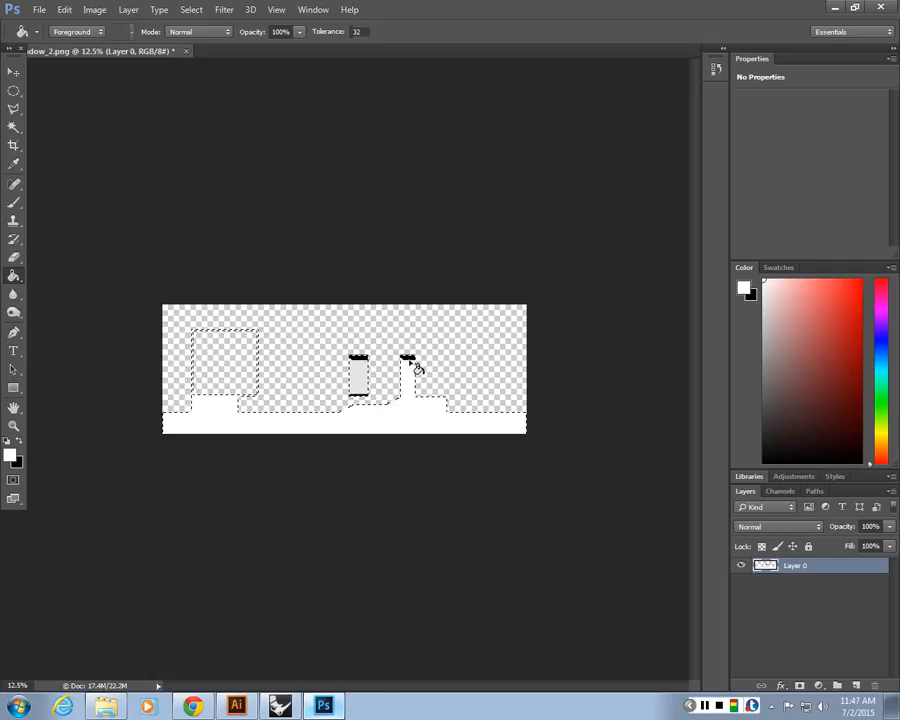
pyautogui.click(408, 358)
pyautogui.click(358, 376)
pyautogui.click(358, 358)
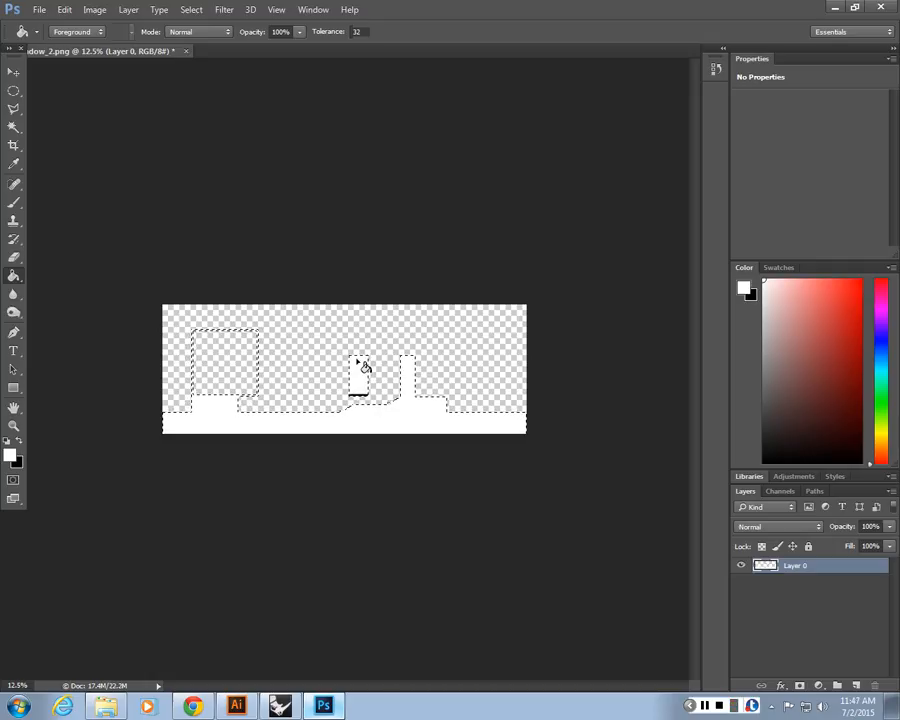
pyautogui.click(356, 395)
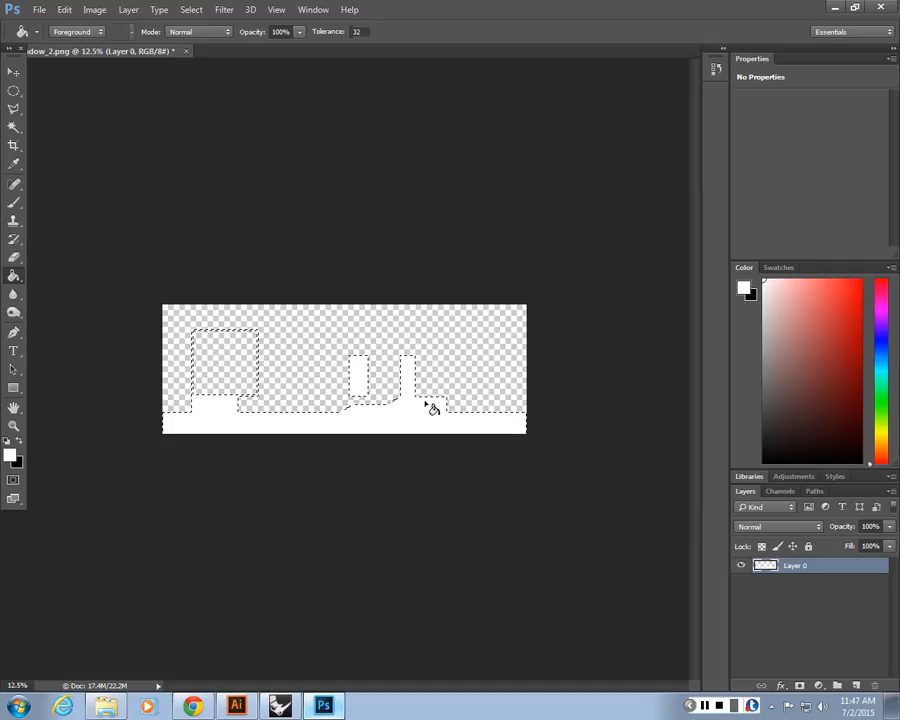
# Step: Check the white fill around the small stair up close and clear the selection
pyautogui.hotkey('ctrl', '+')
pyautogui.hotkey('ctrl', '+')
pyautogui.hotkey('ctrl', '+')
pyautogui.hotkey('ctrl', '+')
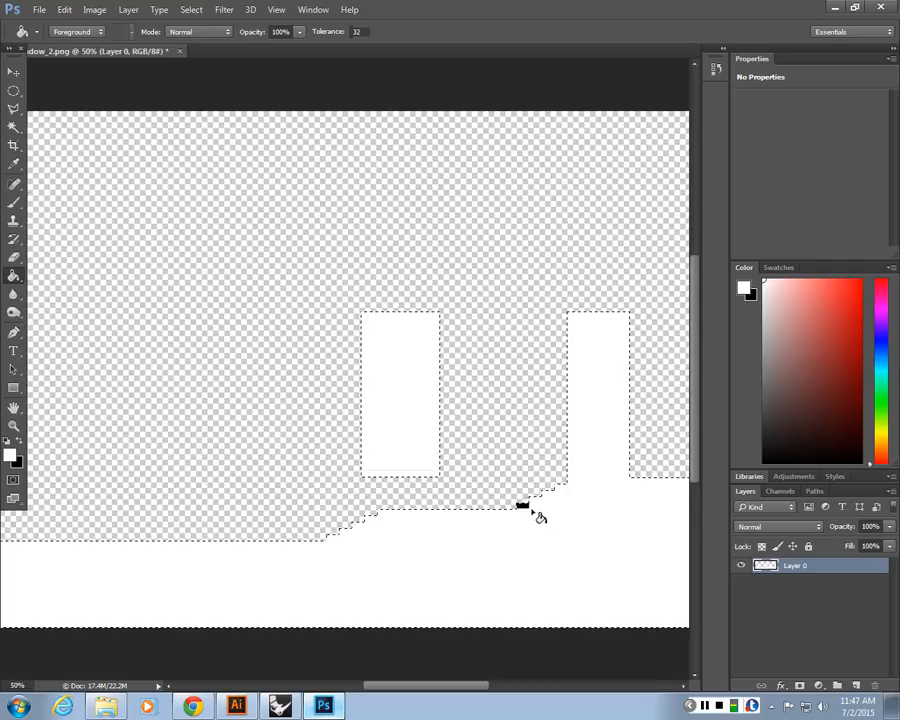
pyautogui.hotkey('ctrl', '-')
pyautogui.hotkey('ctrl', '-')
pyautogui.hotkey('ctrl', '-')
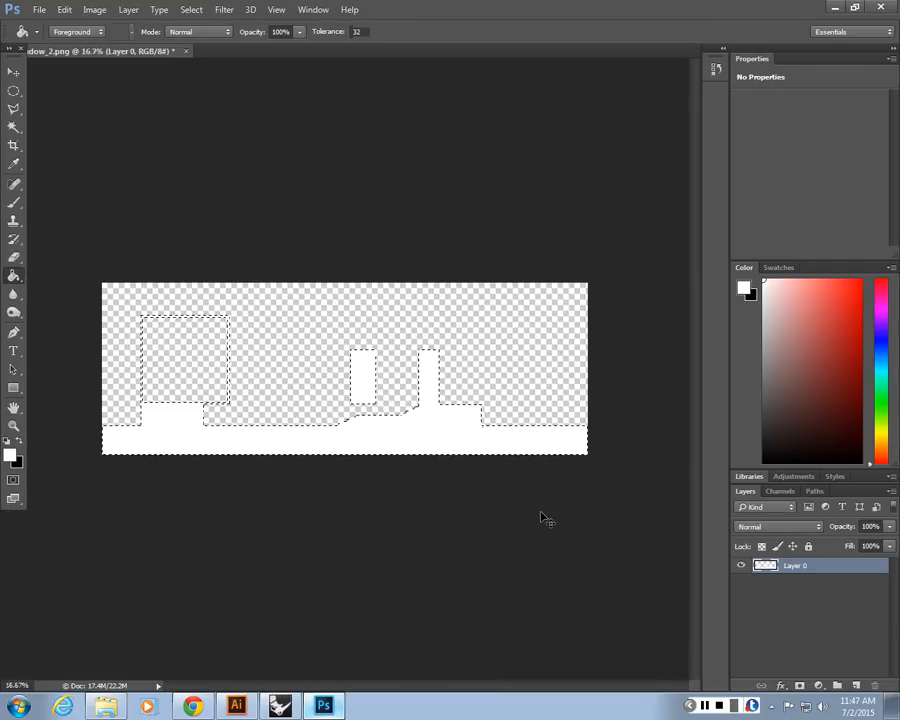
pyautogui.click(16, 95)
pyautogui.click(347, 330)
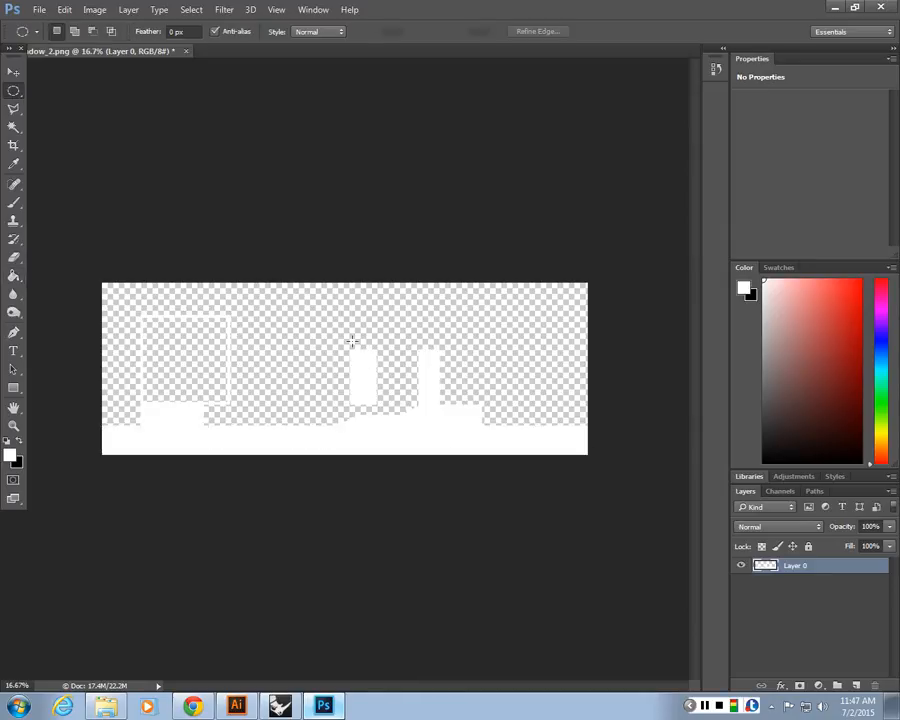
# Step: Save the image on the desktop as a PNG copy named shadow_2_white_fill.png, with smallest compression and no interlacing
pyautogui.click(37, 10)
pyautogui.click(84, 166)
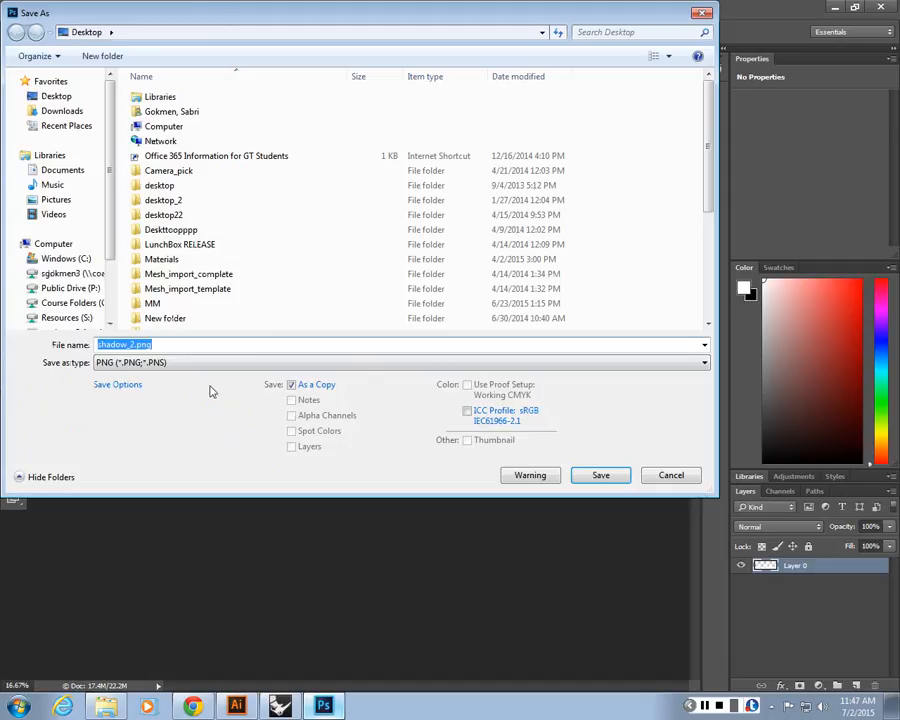
pyautogui.click(131, 344)
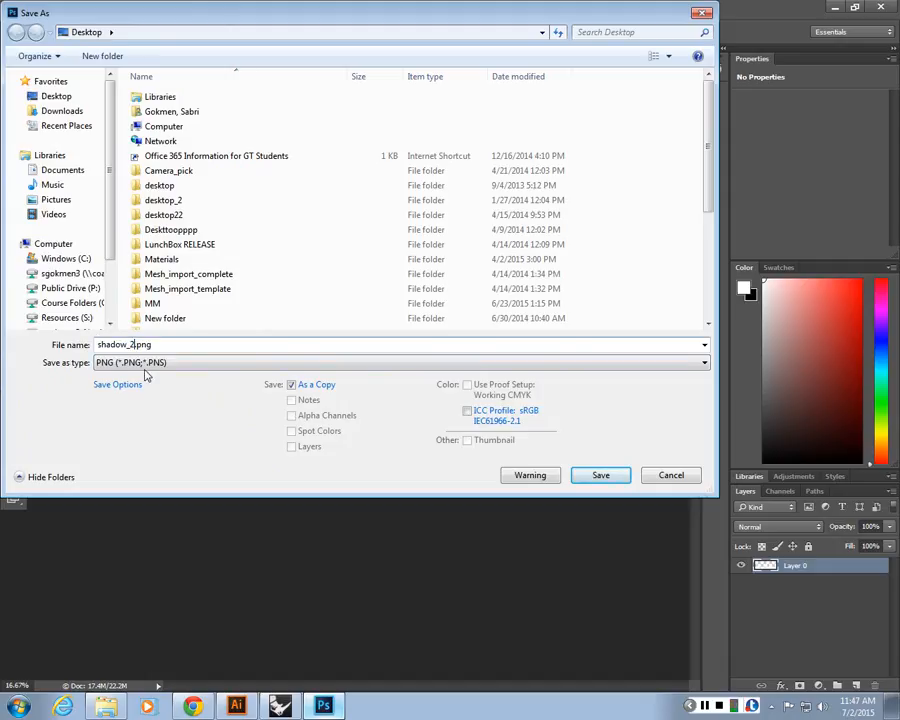
pyautogui.write('_white_f')
pyautogui.press('Return')
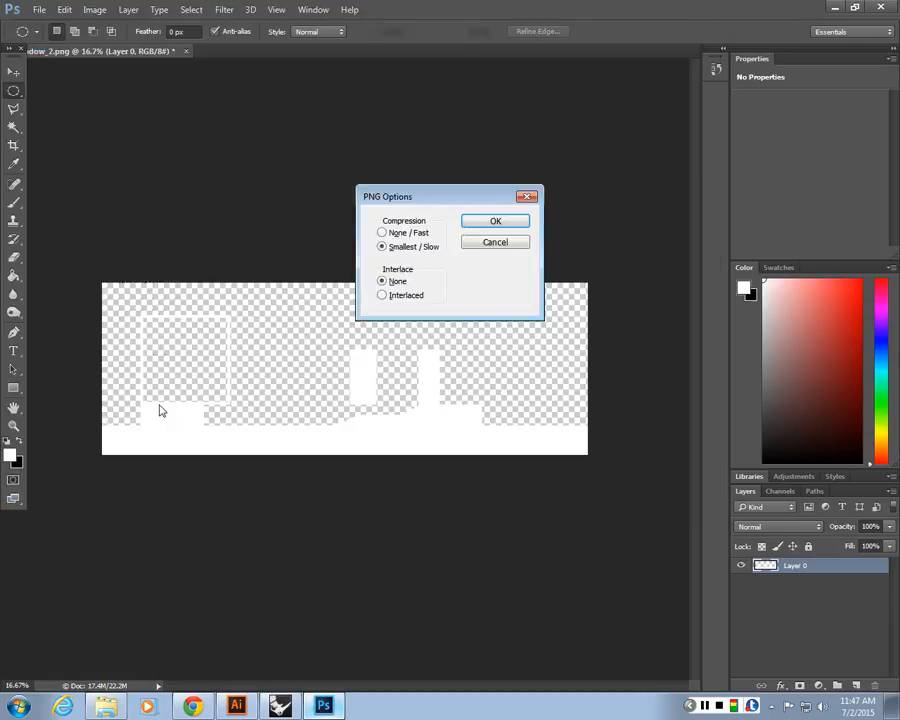
pyautogui.click(495, 221)
# Step: Switch back to Illustrator and open shadow_2_white_fill.png from the desktop in it
pyautogui.click(838, 9)
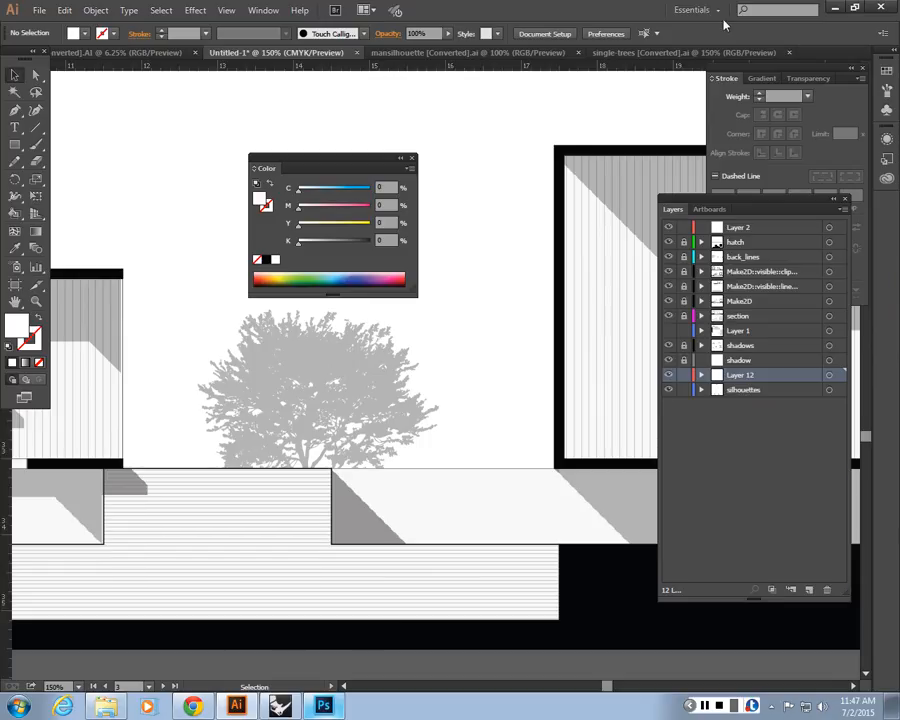
pyautogui.moveTo(723, 19); pyautogui.dragTo(2, 380)
pyautogui.click(528, 82)
pyautogui.click(676, 10)
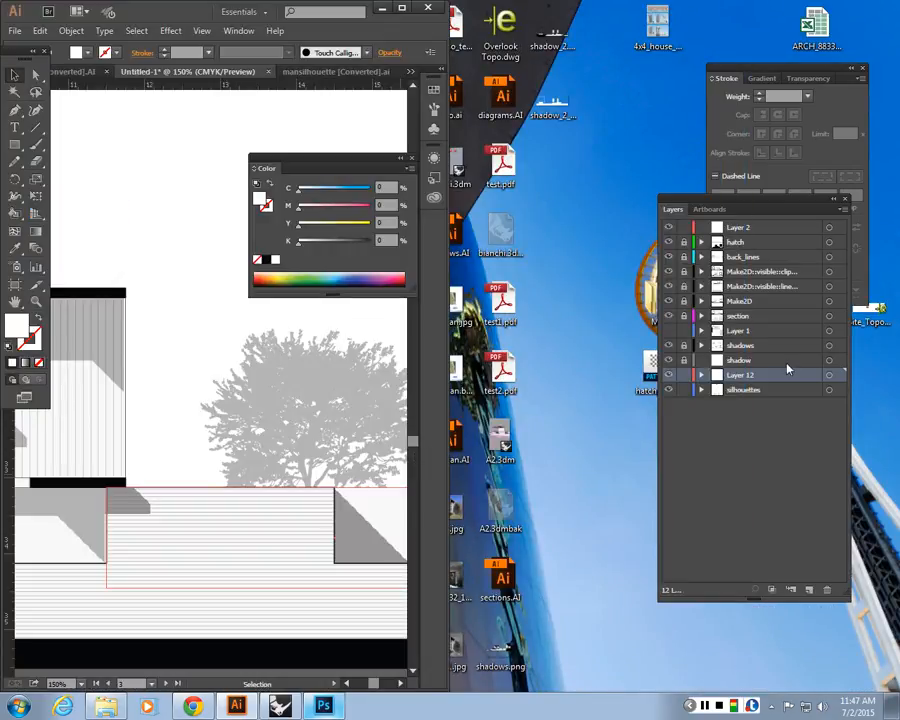
pyautogui.click(598, 329)
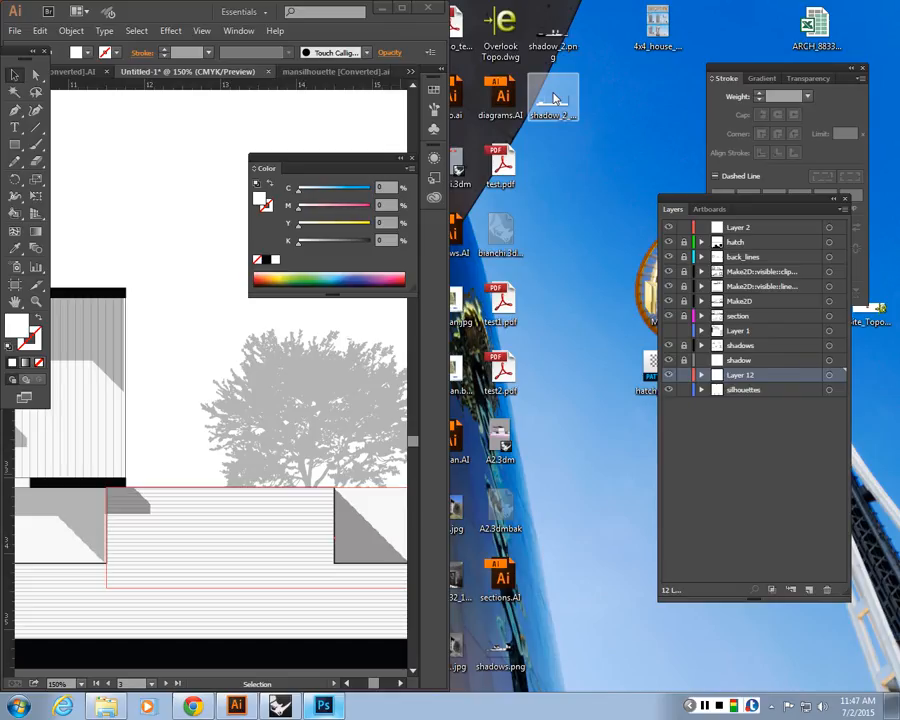
pyautogui.moveTo(555, 98); pyautogui.dragTo(200, 255)
pyautogui.click(401, 12)
# Step: Cut the white-filled image from its document and paste it into Untitled-1, unlocking and showing the required layers
pyautogui.hotkey('ctrl', '-')
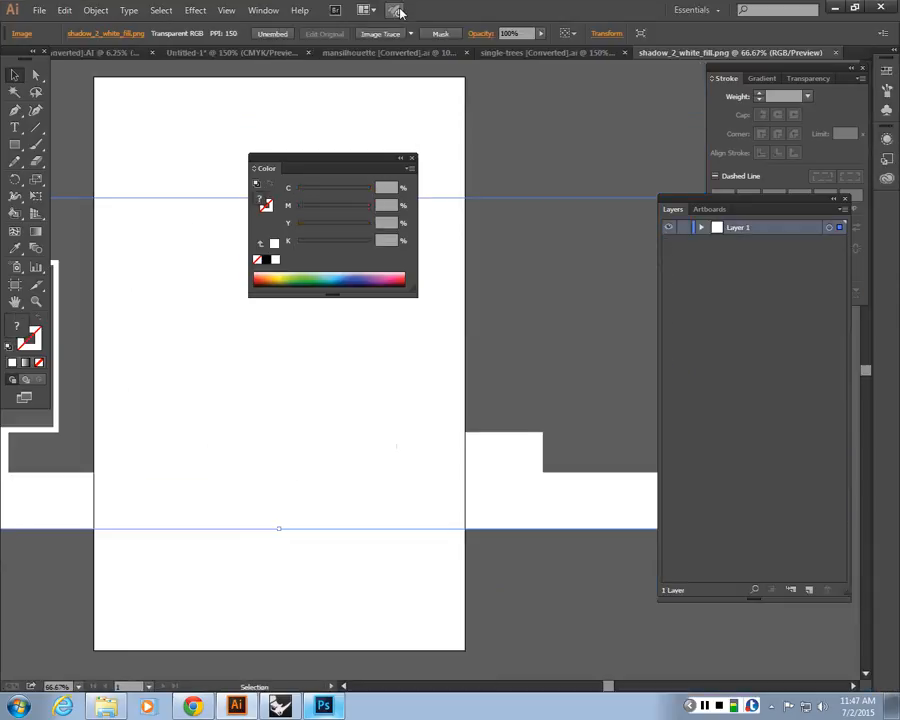
pyautogui.hotkey('ctrl', '-')
pyautogui.hotkey('ctrl', '-')
pyautogui.hotkey('ctrl', '-')
pyautogui.hotkey('ctrl', 'x')
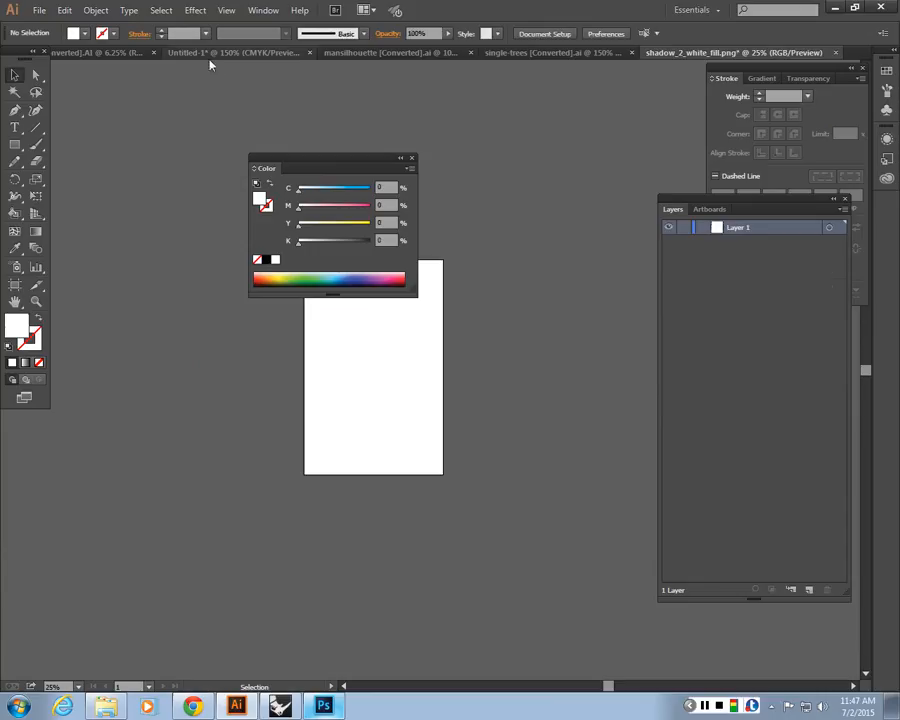
pyautogui.click(210, 53)
pyautogui.hotkey('ctrl', 'v')
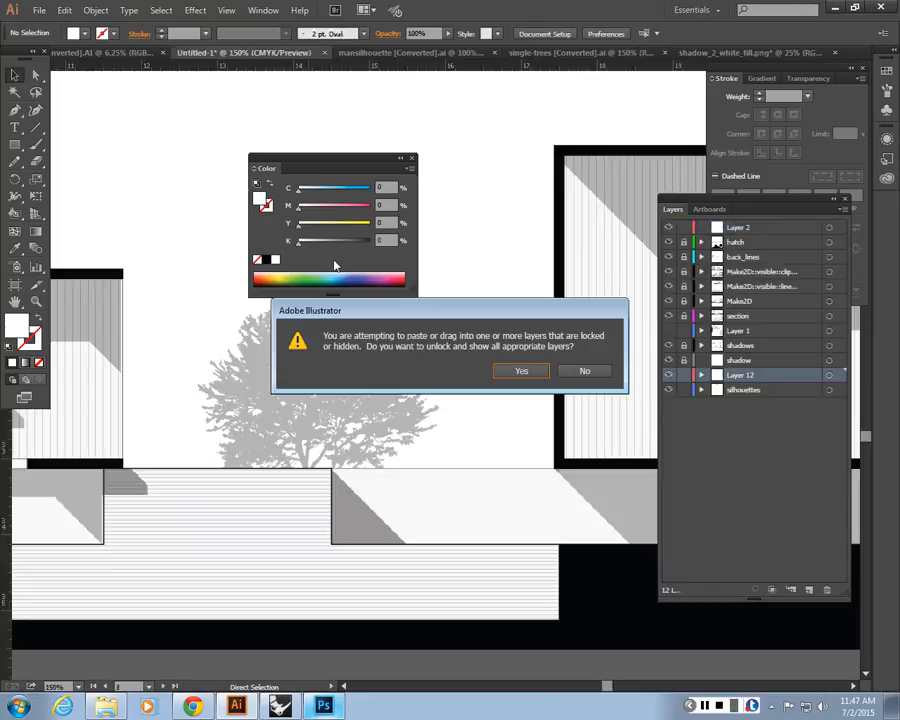
pyautogui.click(523, 372)
pyautogui.hotkey('ctrl', '-')
pyautogui.hotkey('ctrl', '-')
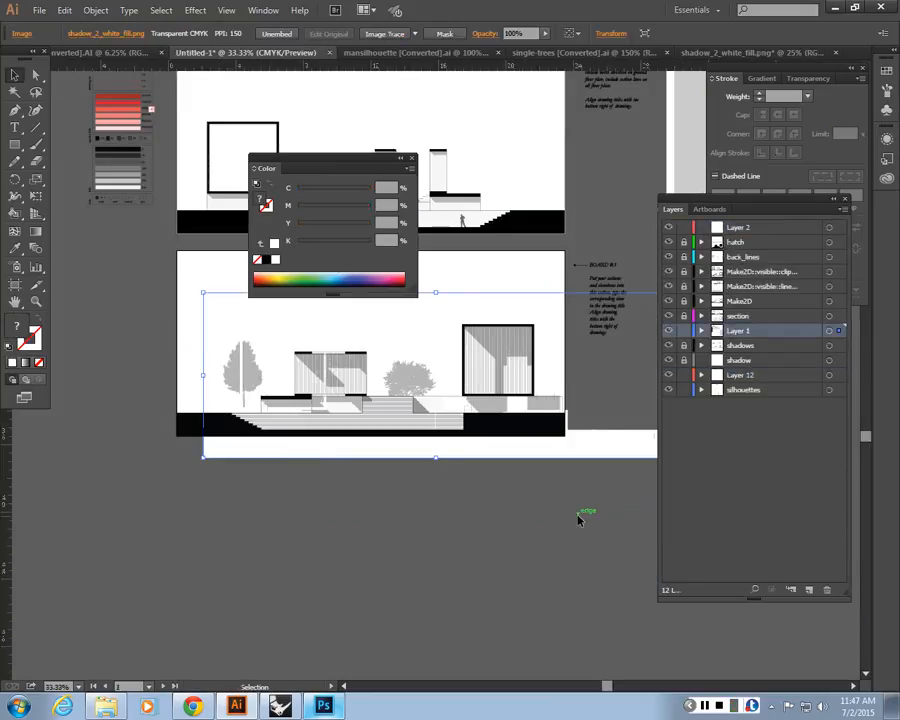
# Step: Transfer the pasted image to Layer 12 and place it on the second board, aligned with the board's lower-left corner
pyautogui.moveTo(521, 395); pyautogui.dragTo(418, 538)
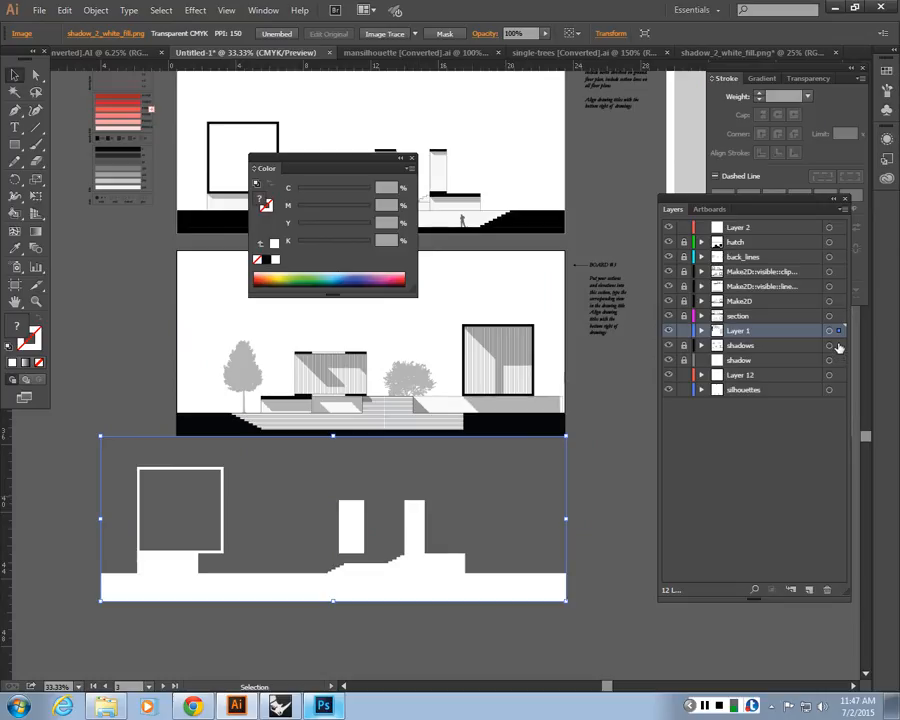
pyautogui.moveTo(839, 331); pyautogui.dragTo(841, 380)
pyautogui.moveTo(450, 573); pyautogui.dragTo(524, 222)
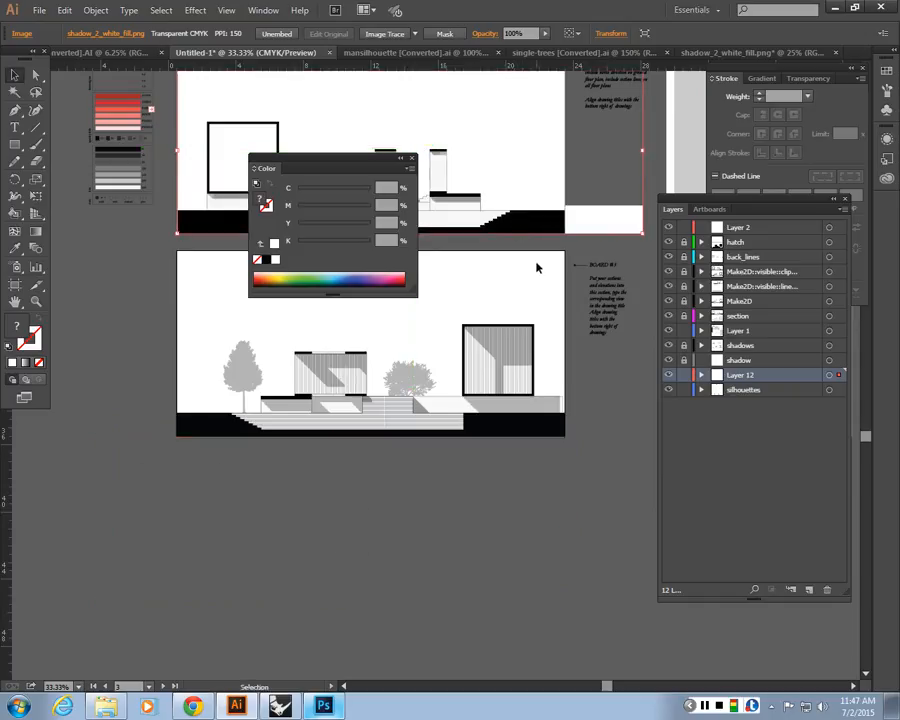
pyautogui.click(410, 160)
# Step: Narrow the white-filled image to end at the second board's right edge and make the silhouettes layer active
pyautogui.scroll(5, 464, 278)
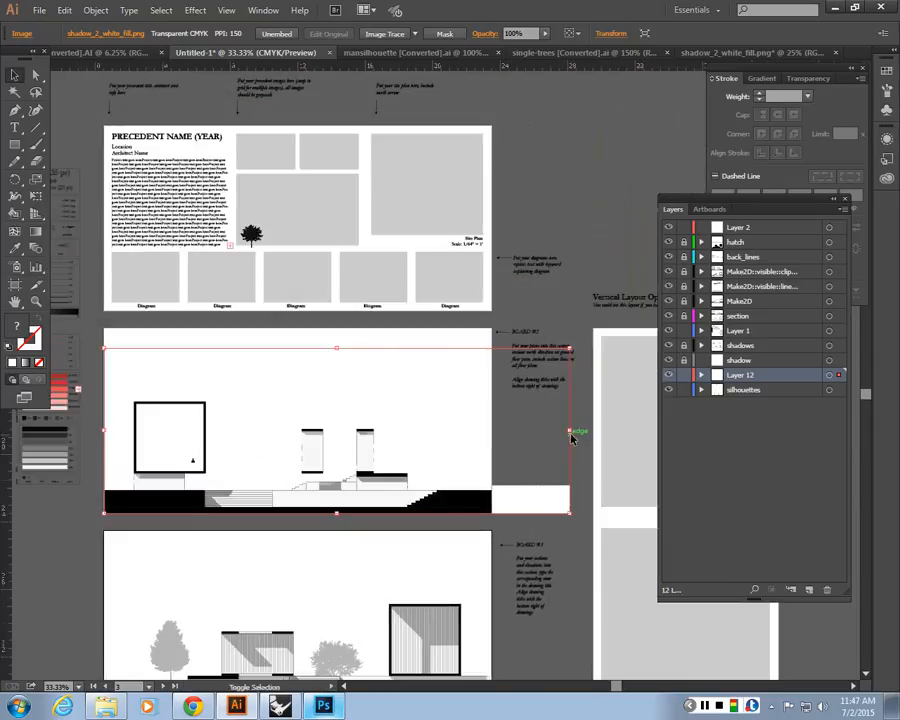
pyautogui.click(572, 438)
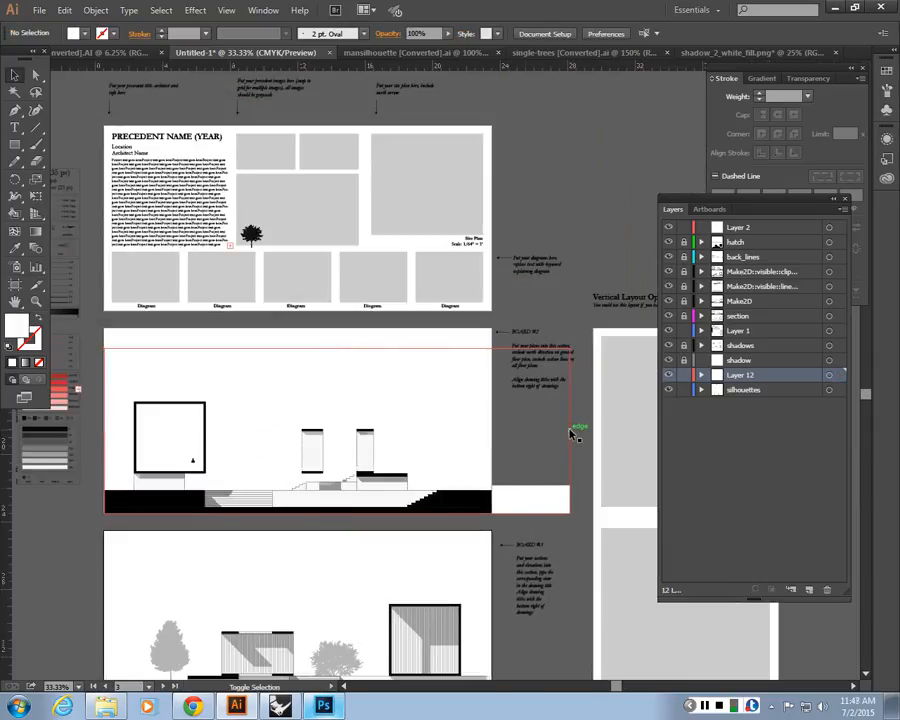
pyautogui.click(527, 492)
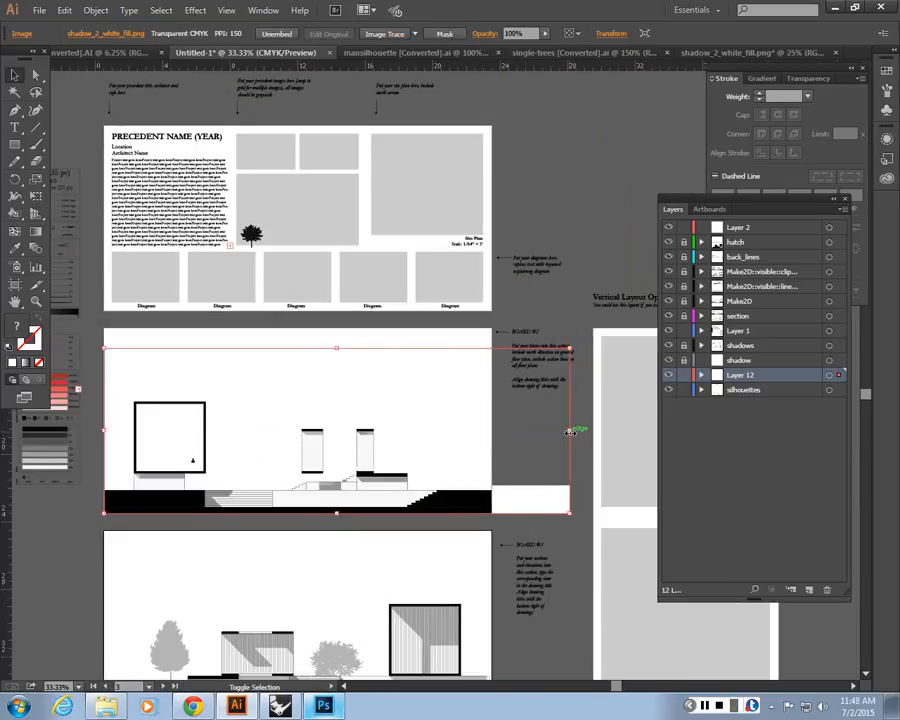
pyautogui.moveTo(571, 430); pyautogui.dragTo(491, 432)
pyautogui.hotkey('ctrl', '1')
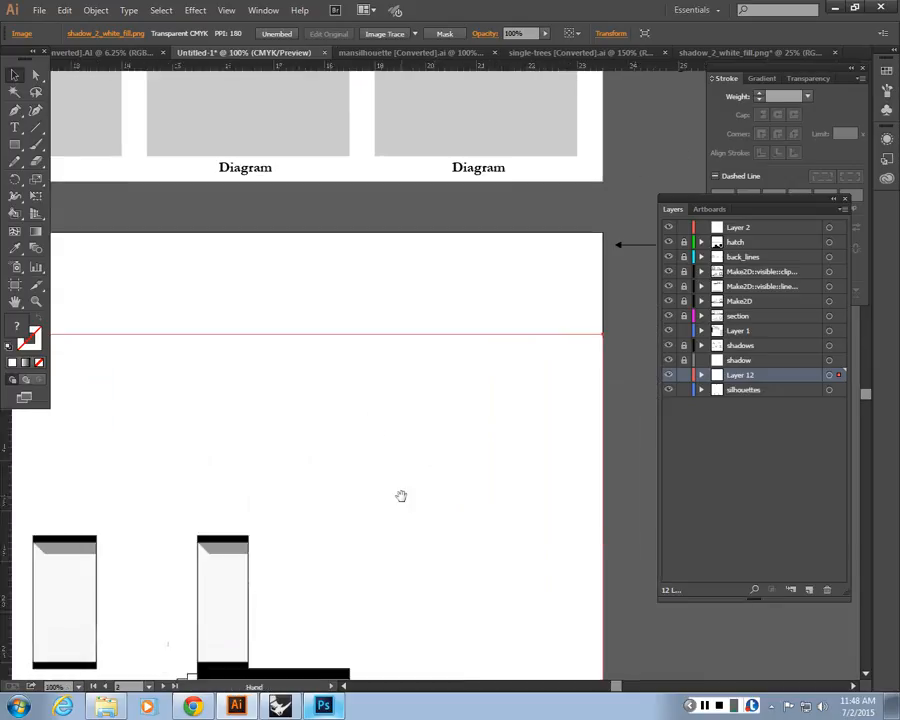
pyautogui.moveTo(309, 672); pyautogui.dragTo(310, 549)
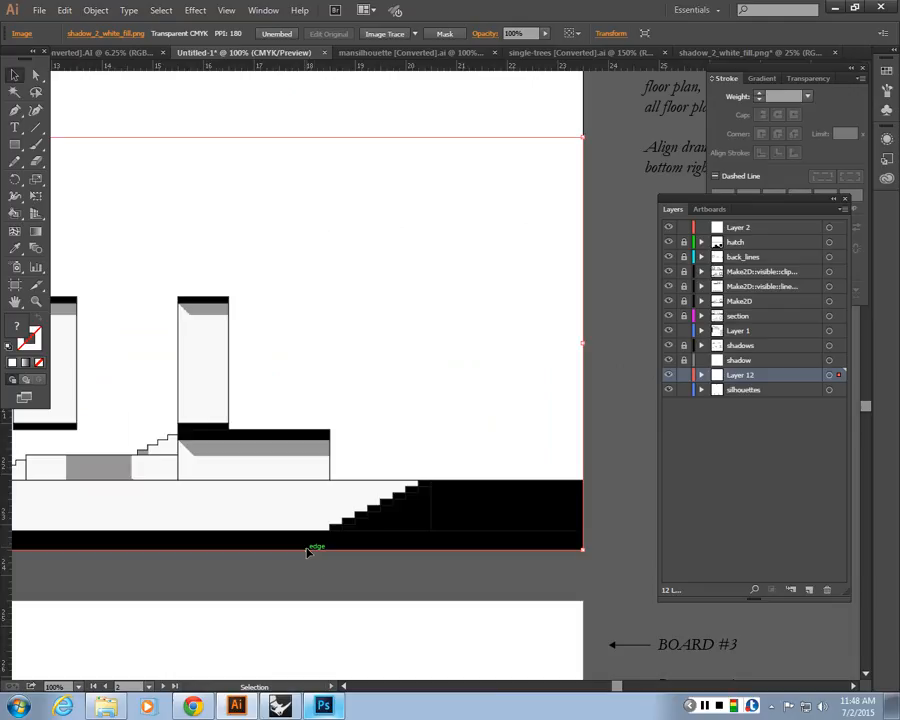
pyautogui.click(763, 391)
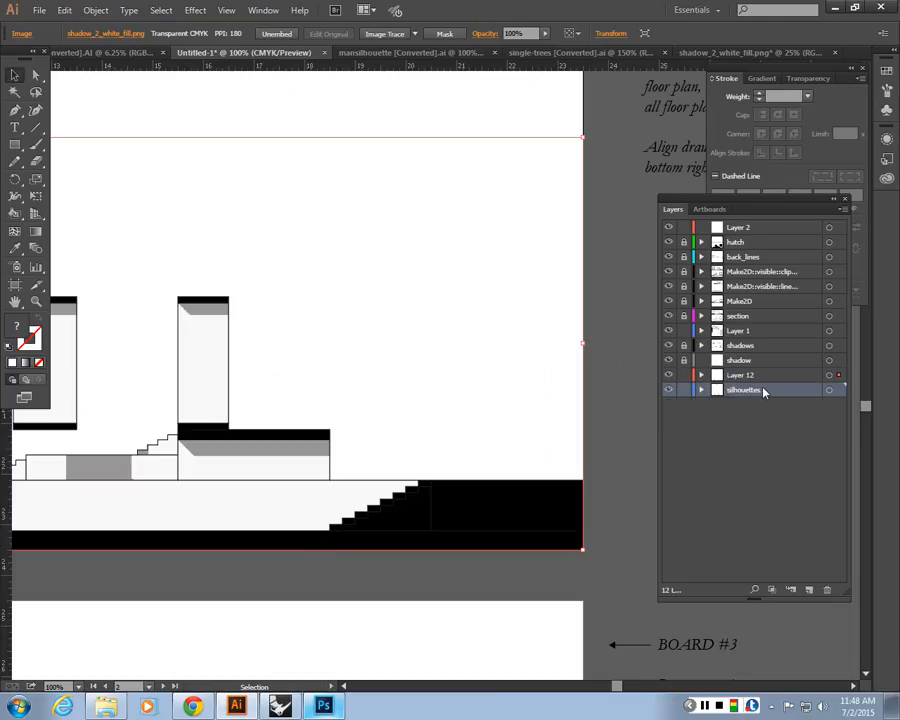
# Step: Reorder the layers so silhouettes sits directly above shadows, and Layer 12 lies between shadows and shadow
pyautogui.moveTo(754, 397); pyautogui.dragTo(759, 374)
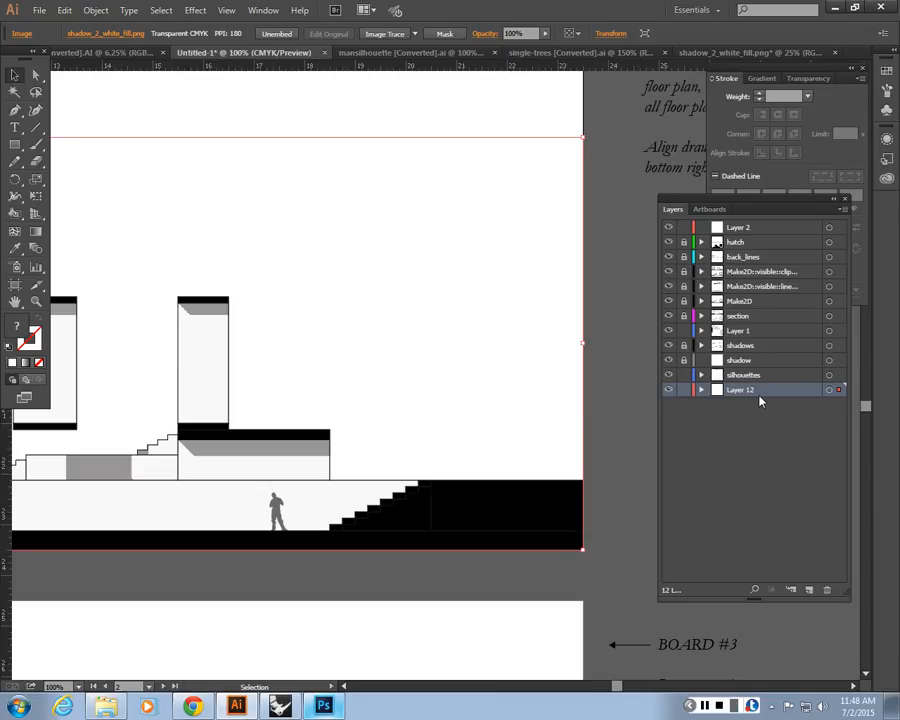
pyautogui.moveTo(756, 394); pyautogui.dragTo(753, 343)
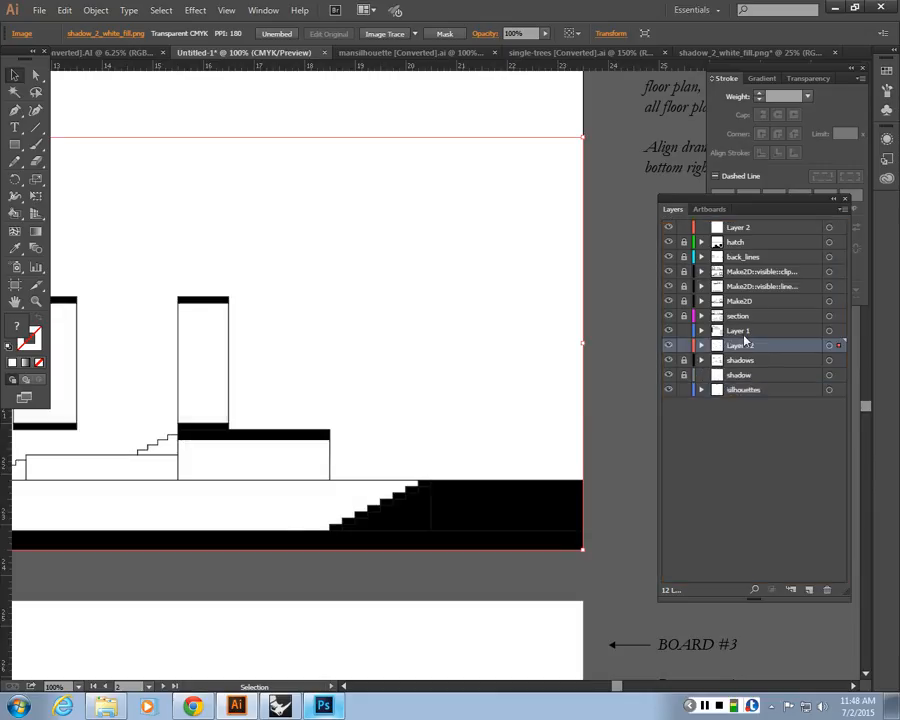
pyautogui.click(753, 390)
pyautogui.moveTo(755, 393); pyautogui.dragTo(750, 345)
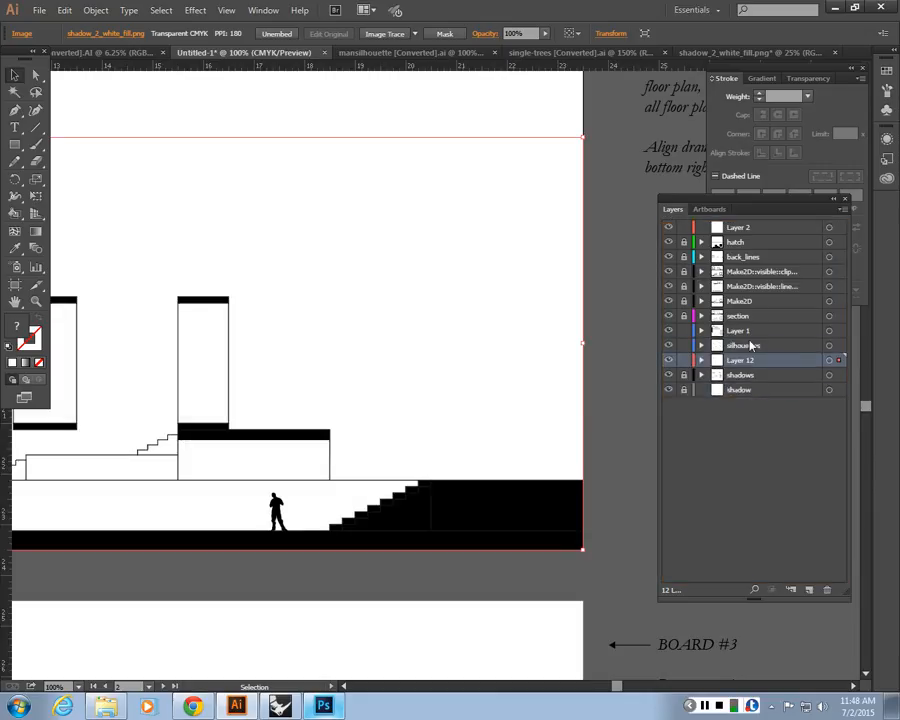
pyautogui.hotkey('ctrl', '-')
pyautogui.hotkey('ctrl', '-')
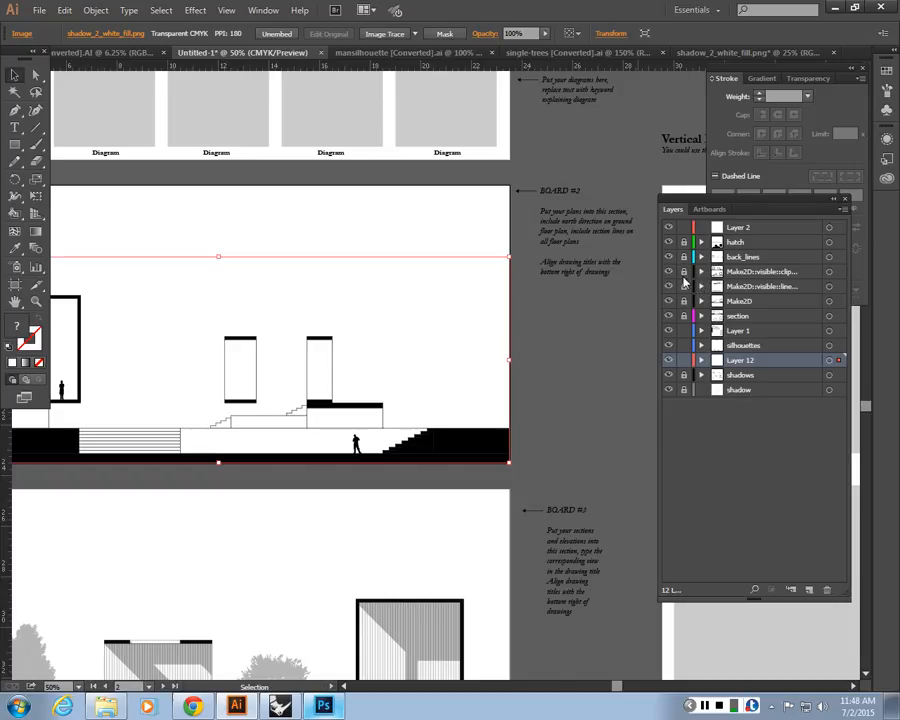
pyautogui.moveTo(748, 378); pyautogui.dragTo(745, 358)
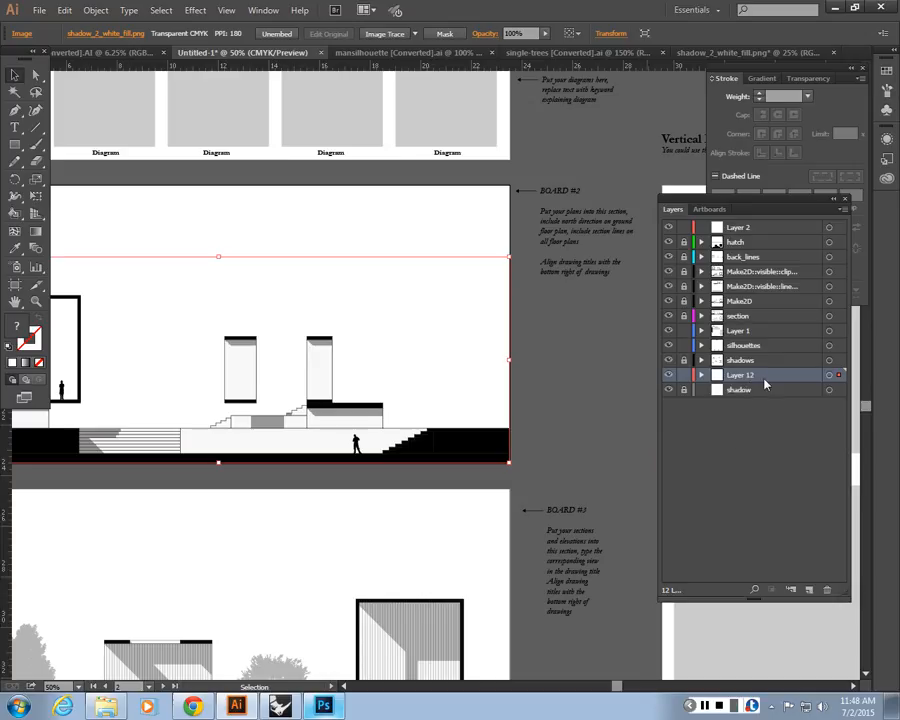
pyautogui.click(741, 445)
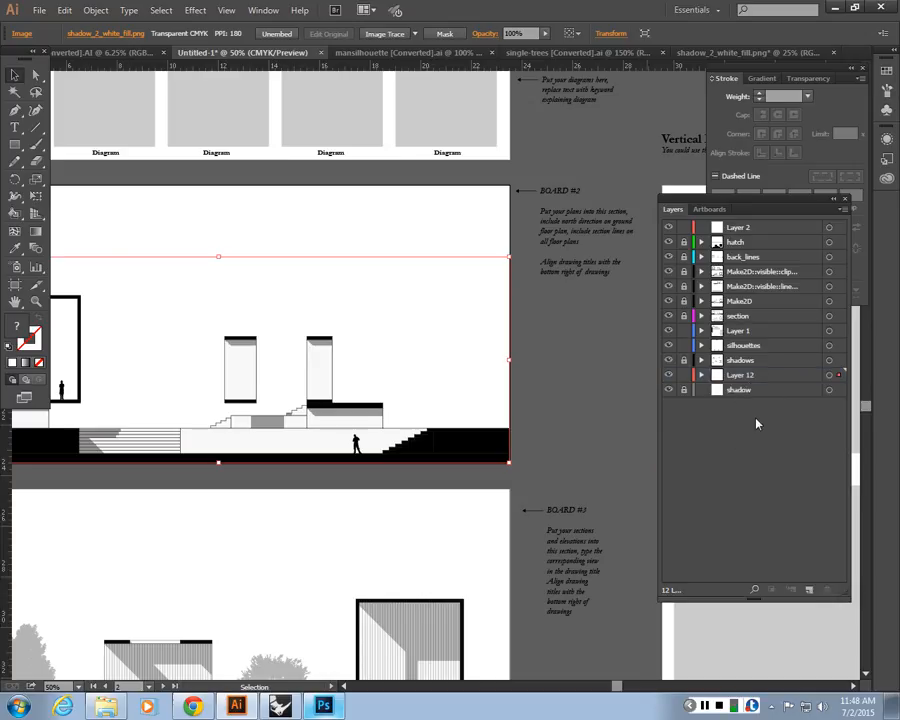
# Step: Add a new layer beneath Layer 12 and place on it a copy of the third board's leftmost tree, behind the second board's right column
pyautogui.click(808, 589)
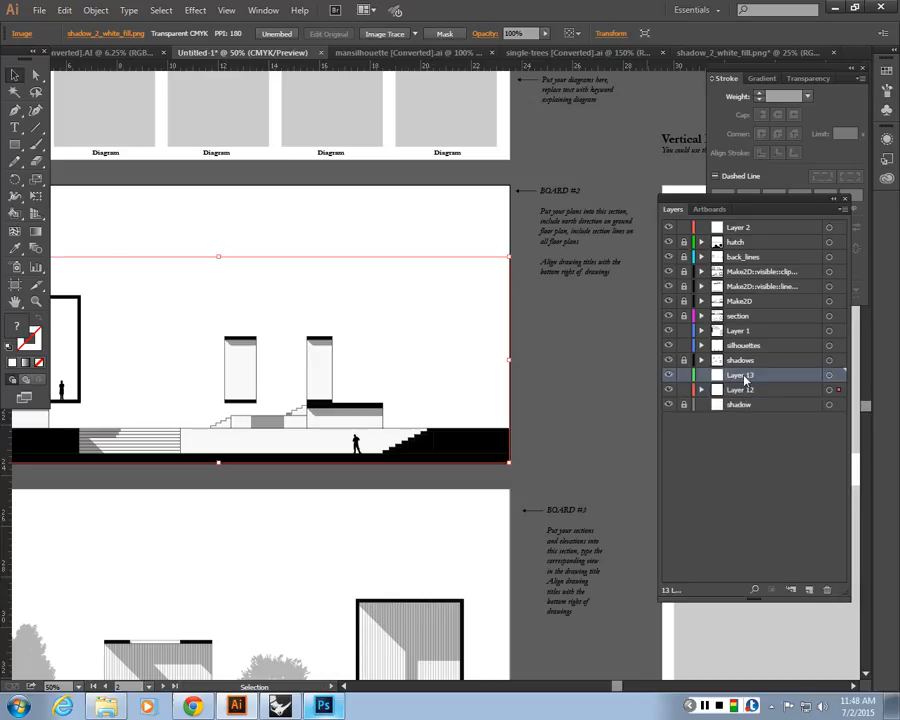
pyautogui.moveTo(745, 378)
pyautogui.mouseDown()
pyautogui.moveTo(743, 394)
pyautogui.moveTo(759, 394)
pyautogui.mouseUp()
pyautogui.moveTo(233, 635); pyautogui.dragTo(411, 598)
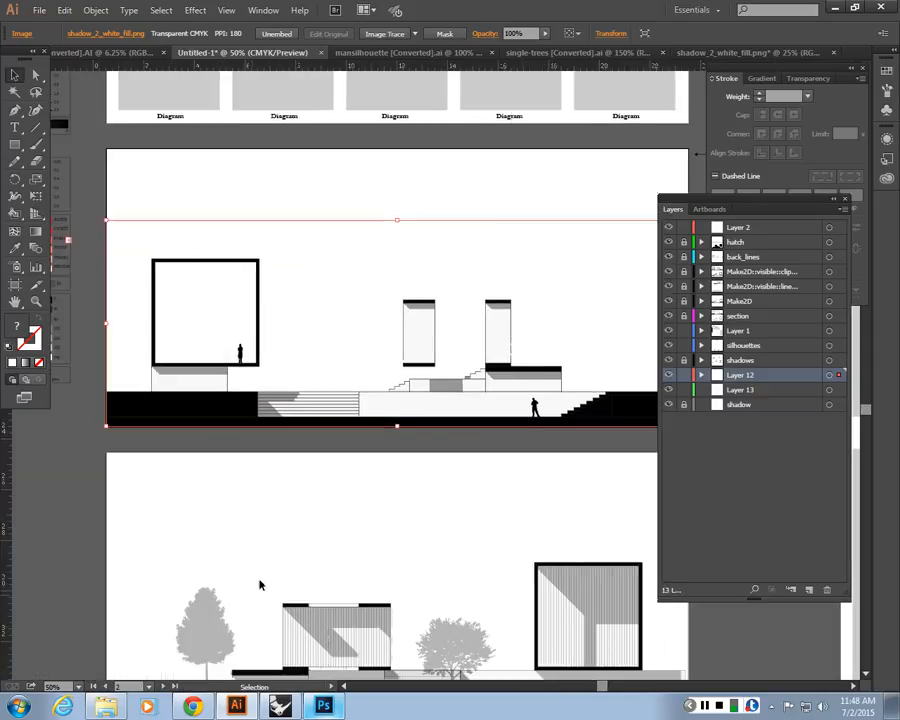
pyautogui.click(213, 630)
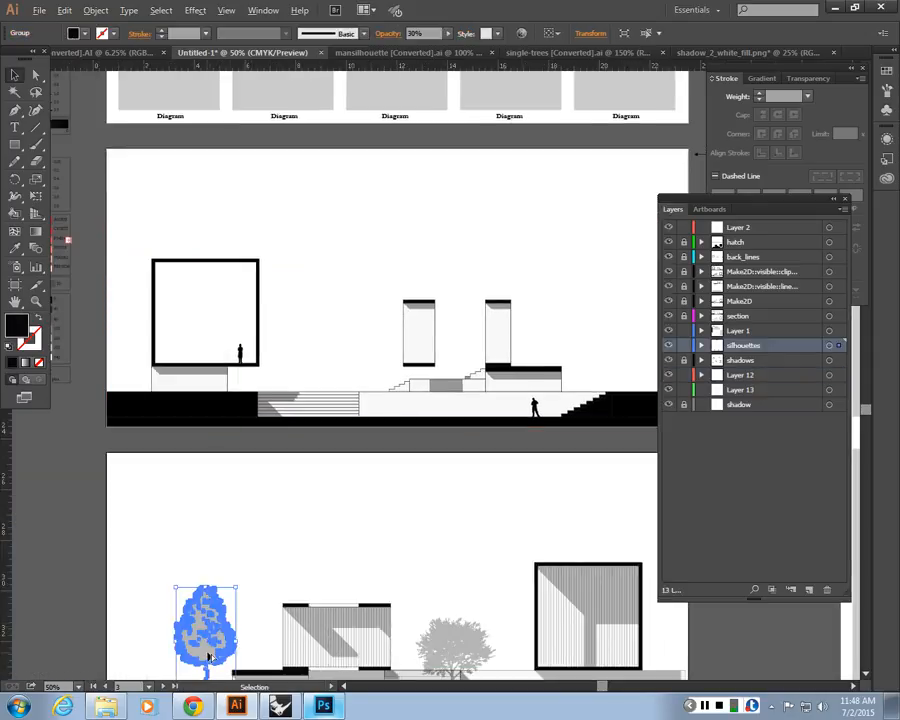
pyautogui.keyDown('alt'); pyautogui.moveTo(209, 656); pyautogui.dragTo(530, 357); pyautogui.keyUp('alt')
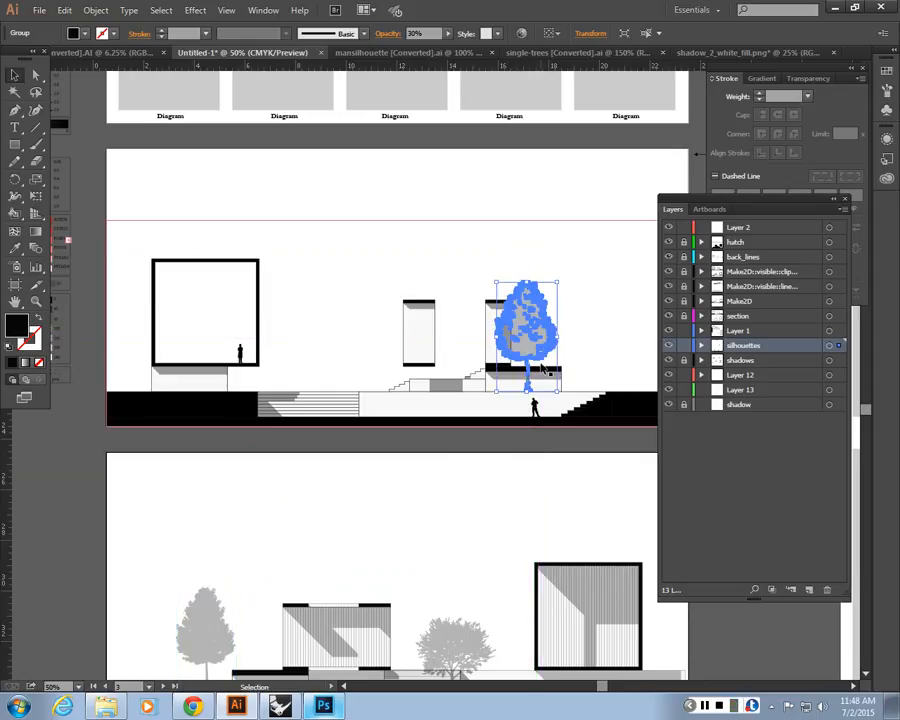
pyautogui.moveTo(842, 346); pyautogui.dragTo(838, 389)
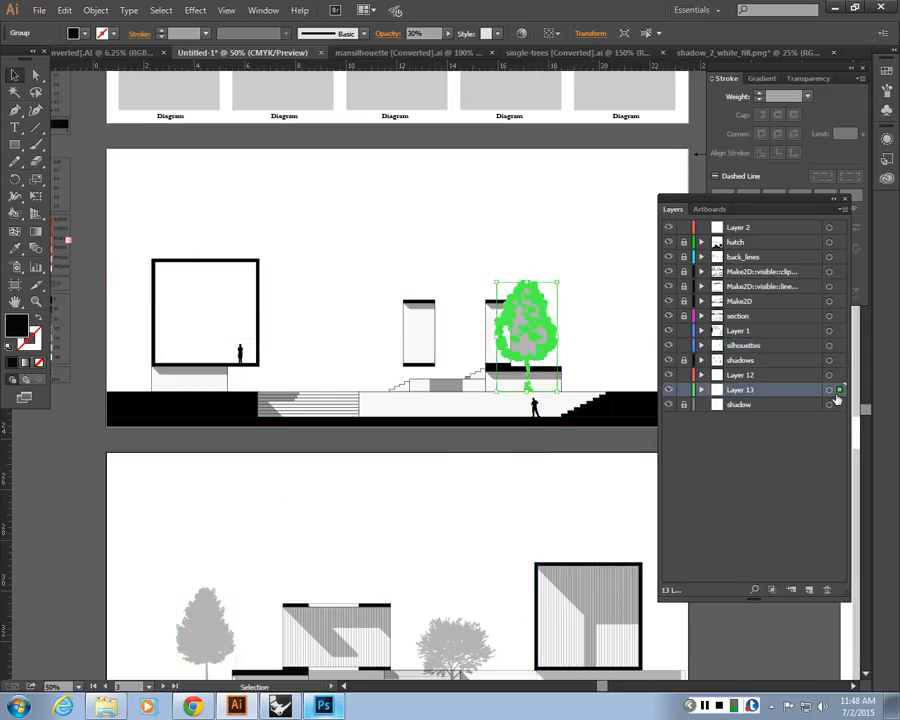
pyautogui.click(112, 556)
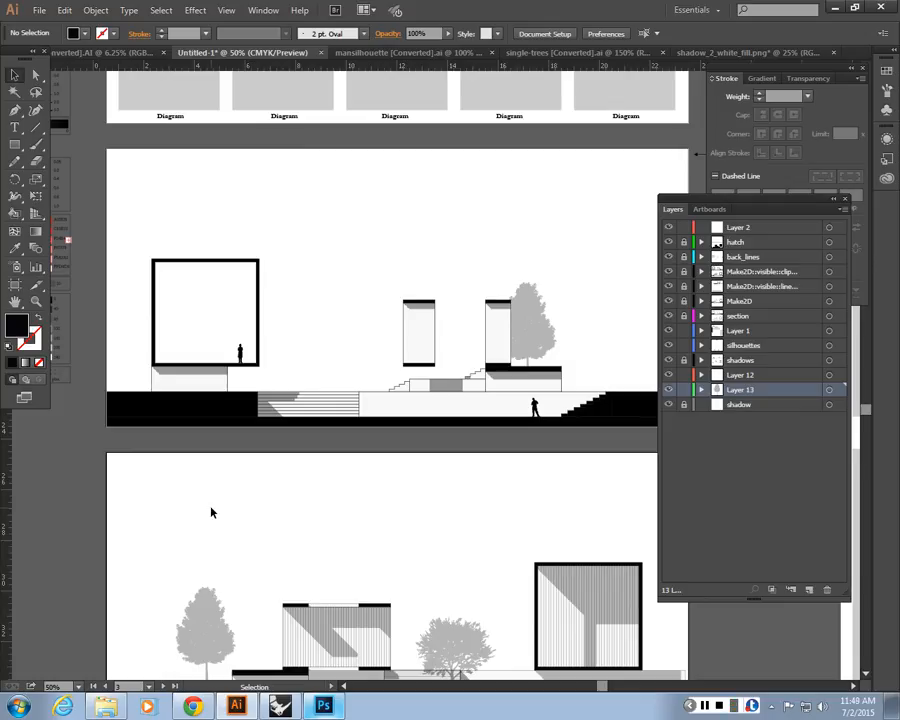
# Step: Lock Layer 12 and duplicate the tree twice in a level row, between the second board's two columns and left of them
pyautogui.click(556, 360)
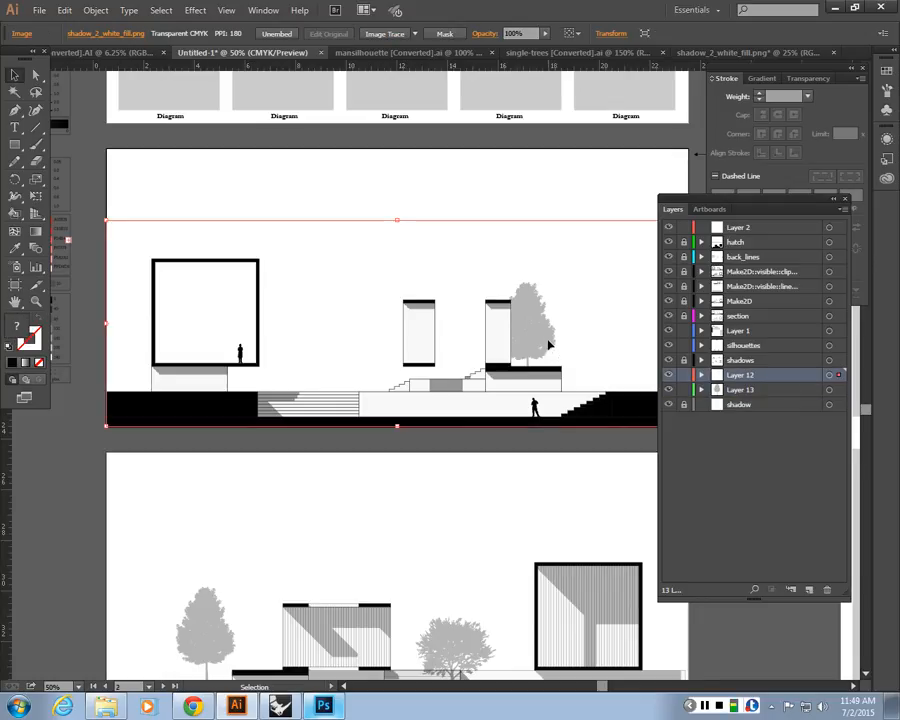
pyautogui.click(827, 390)
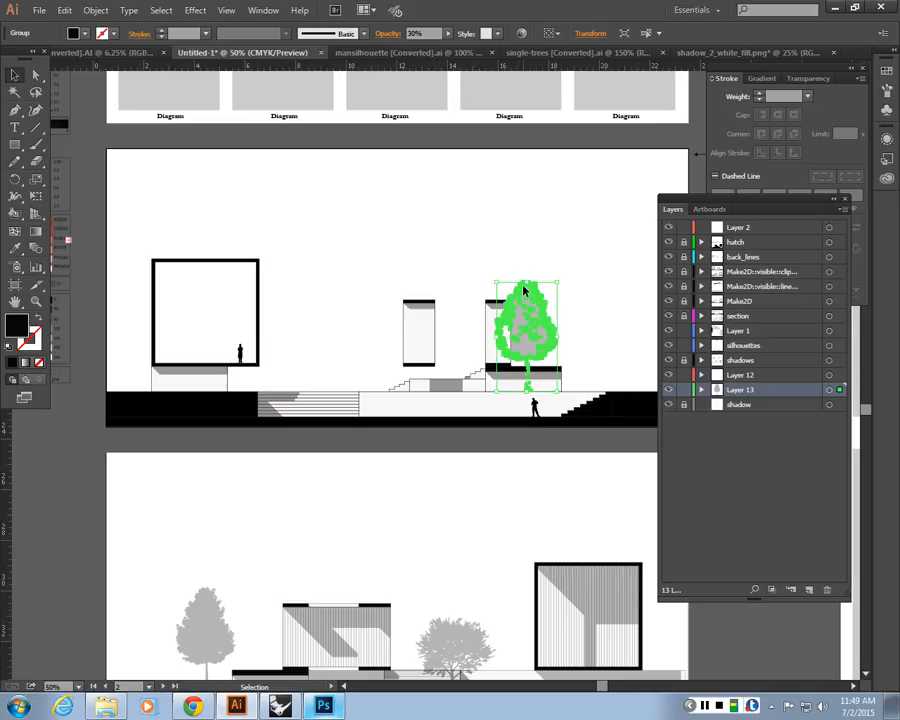
pyautogui.click(525, 291)
pyautogui.click(519, 216)
pyautogui.click(522, 243)
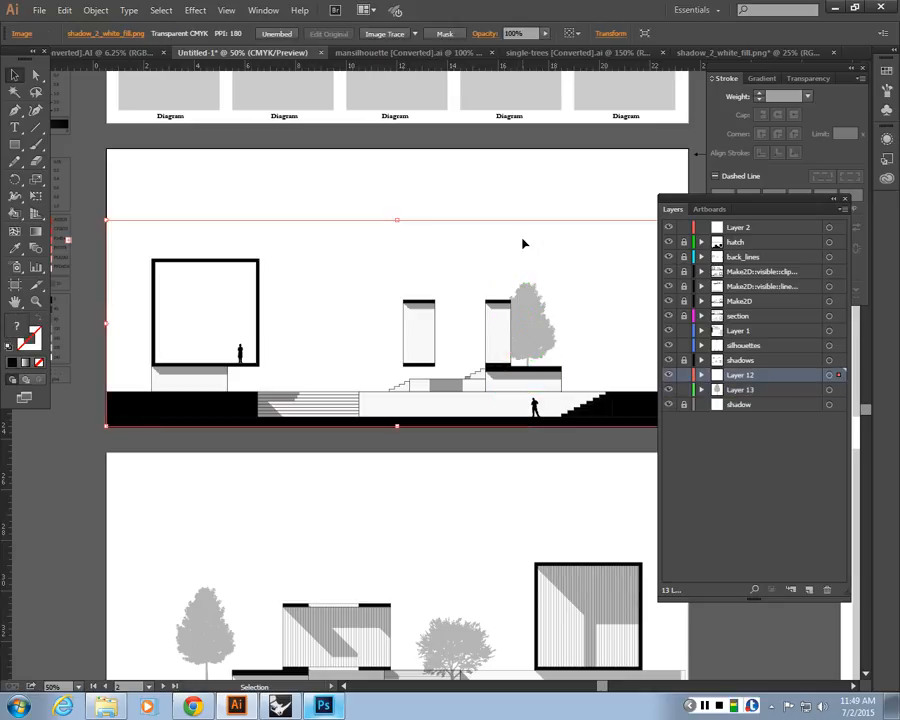
pyautogui.click(530, 326)
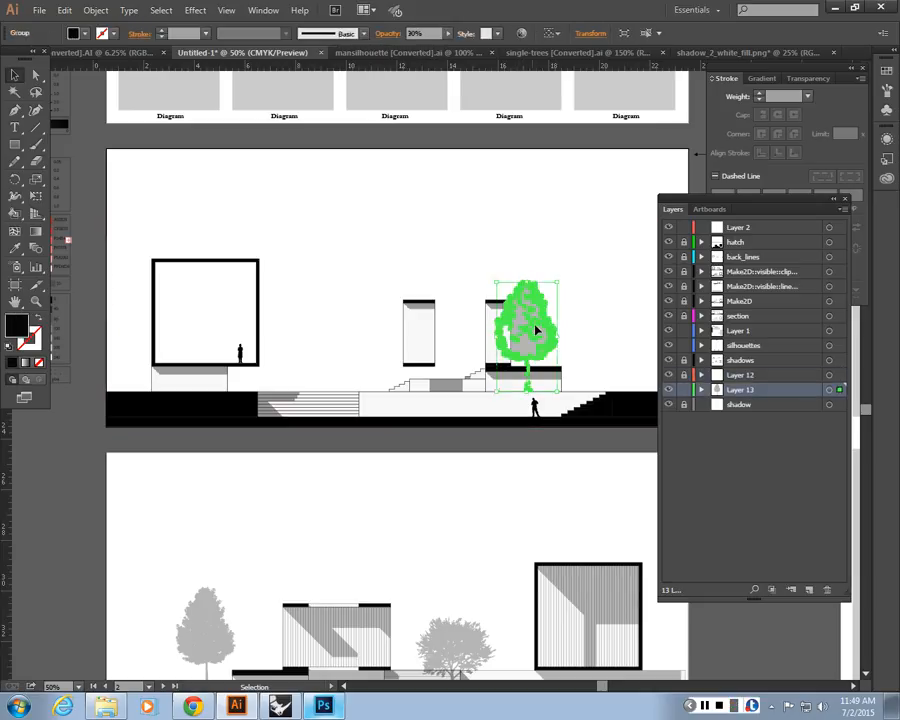
pyautogui.keyDown('alt'); pyautogui.keyDown('shift'); pyautogui.moveTo(538, 327); pyautogui.dragTo(400, 337); pyautogui.keyUp('shift'); pyautogui.keyUp('alt')
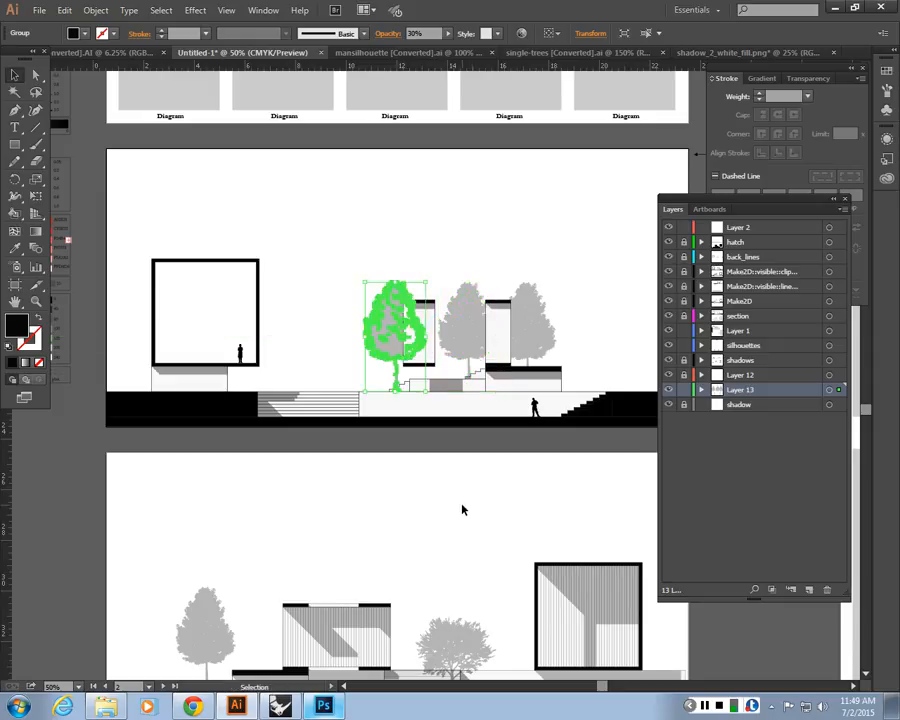
pyautogui.click(463, 508)
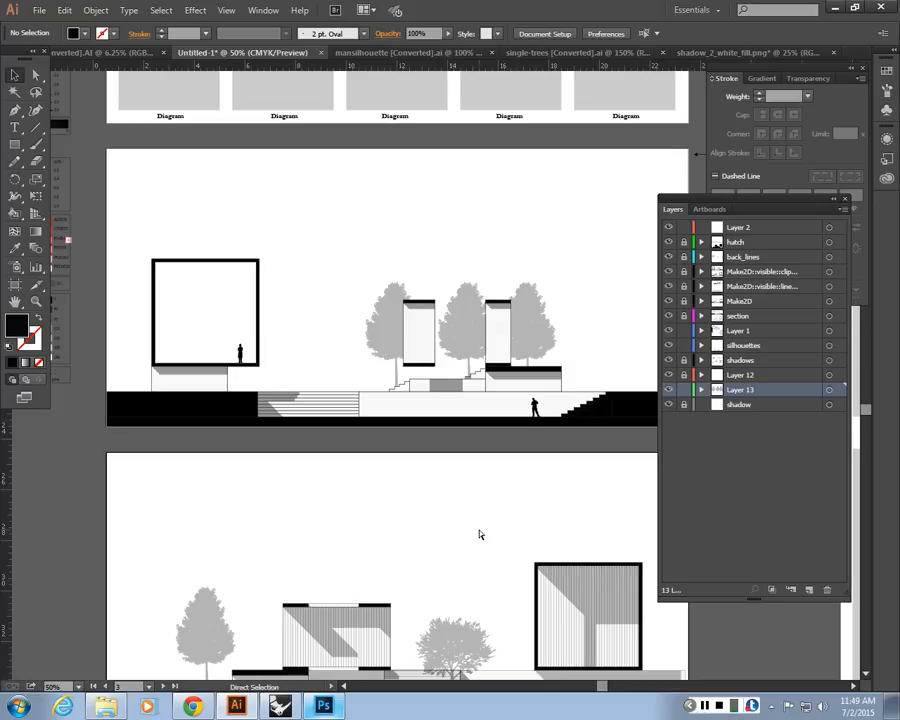
pyautogui.hotkey('ctrl', '-')
pyautogui.moveTo(496, 560); pyautogui.dragTo(495, 562)
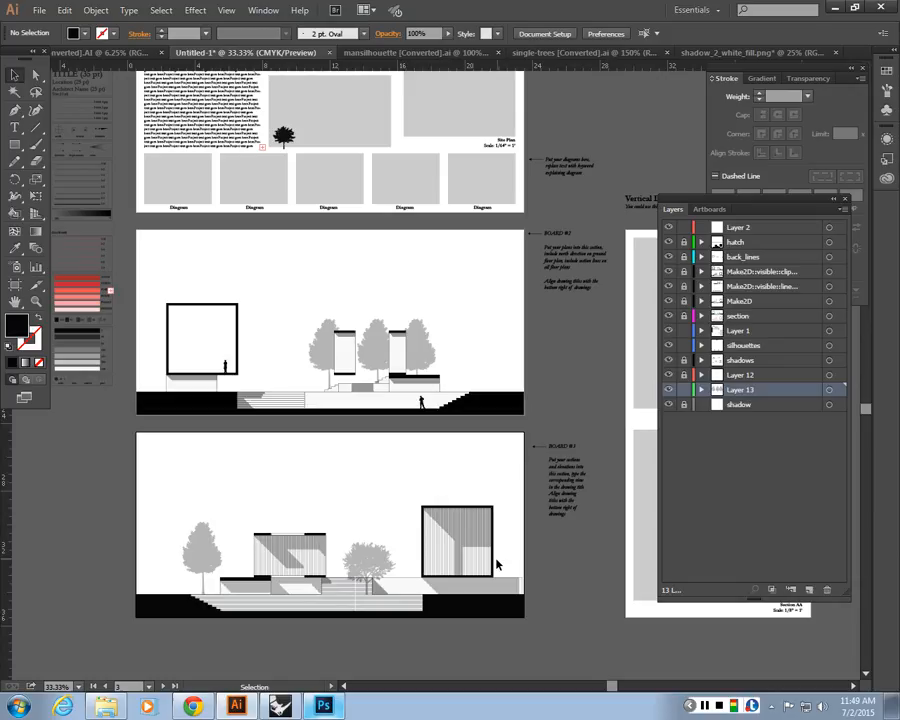
# Step: Switch to the Rhino model A2.3dm, leave the maximized Back view and maximize the Perspective viewport
pyautogui.click(703, 706)
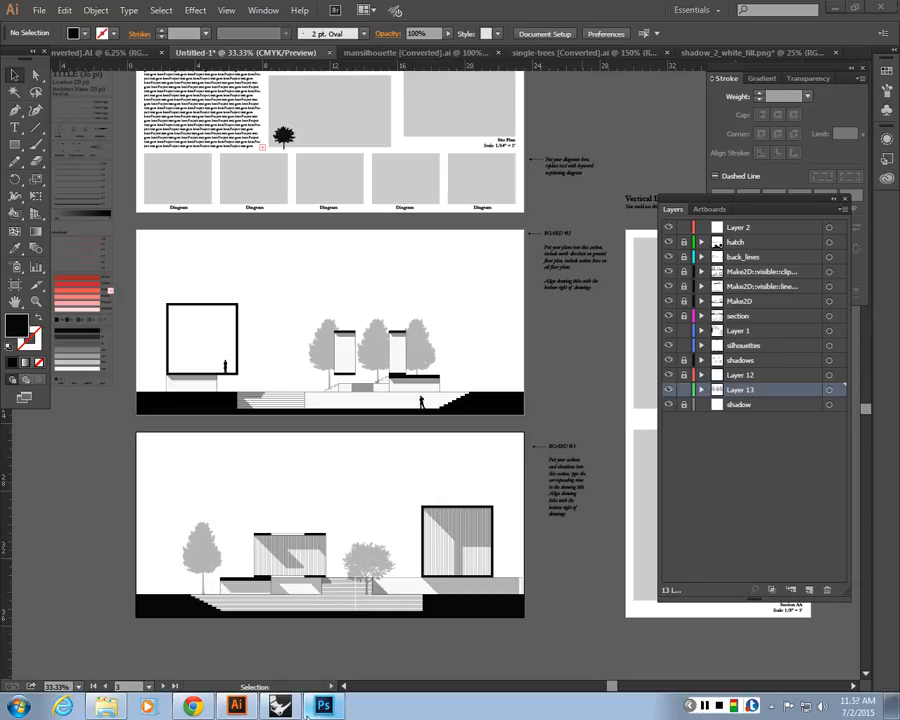
pyautogui.click(300, 713)
pyautogui.moveTo(294, 587); pyautogui.dragTo(257, 578, button='right')
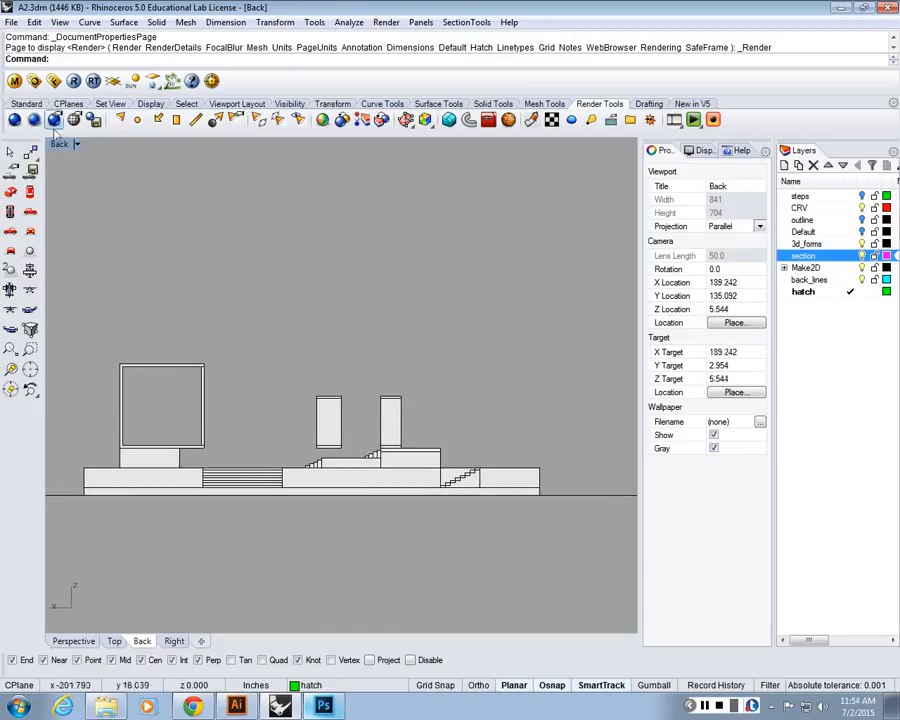
pyautogui.doubleClick(62, 143)
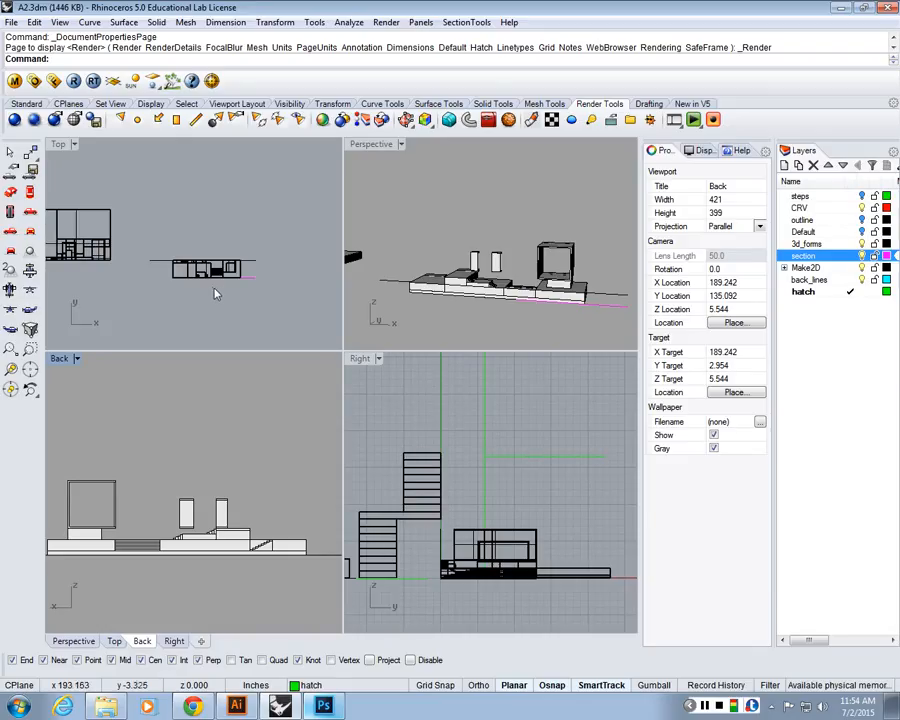
pyautogui.click(175, 321)
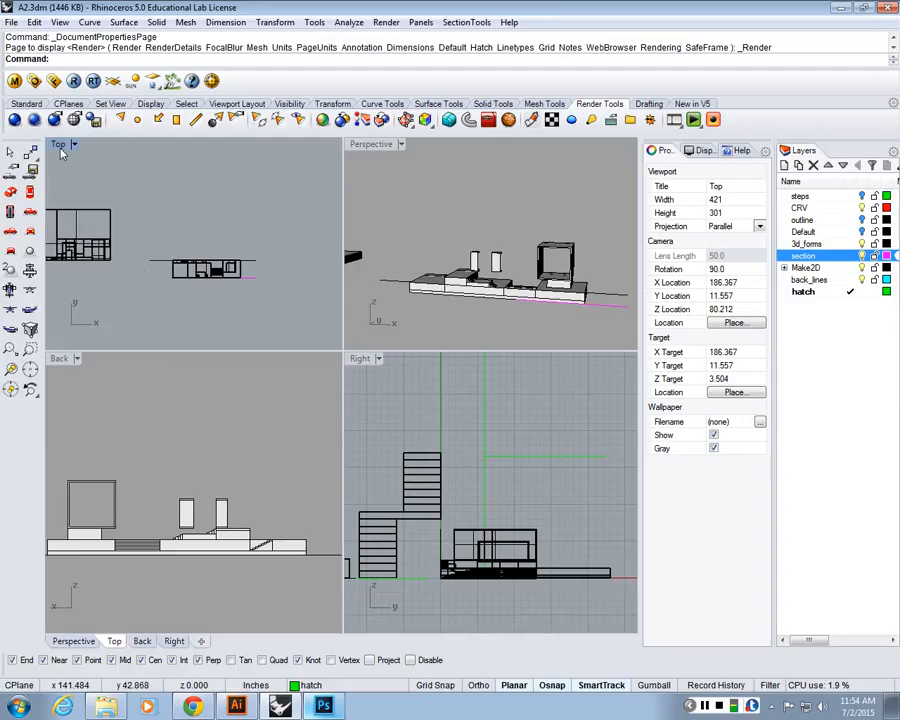
pyautogui.moveTo(107, 159); pyautogui.dragTo(189, 189, button='right')
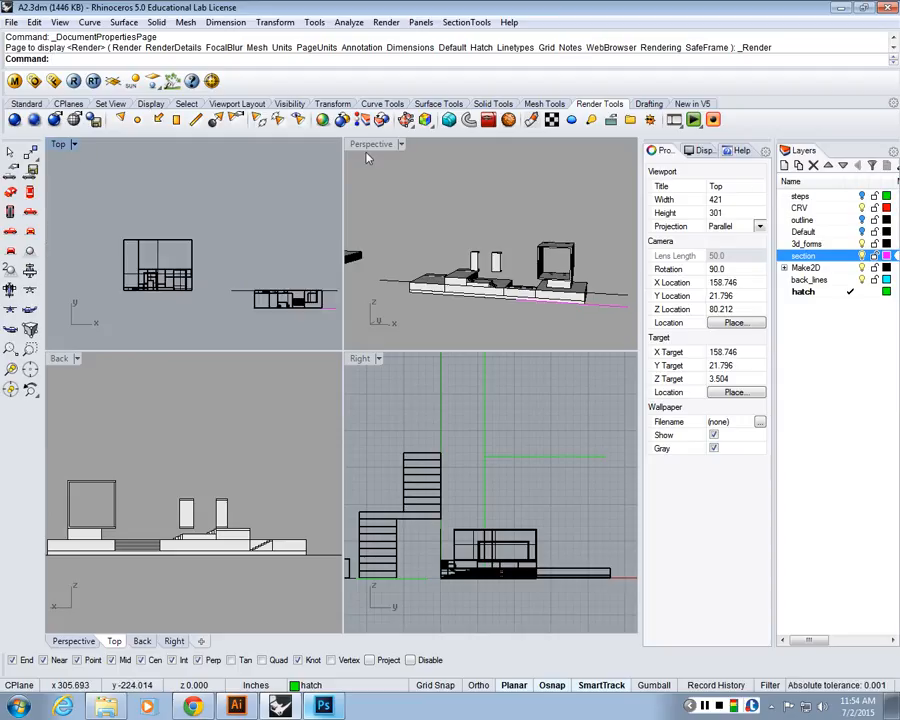
pyautogui.doubleClick(368, 150)
# Step: Delete the vertical clipping plane that crosses the main building model
pyautogui.scroll(-15, 433, 339)
pyautogui.moveTo(433, 340); pyautogui.dragTo(388, 418, button='right')
pyautogui.scroll(7, 140, 260)
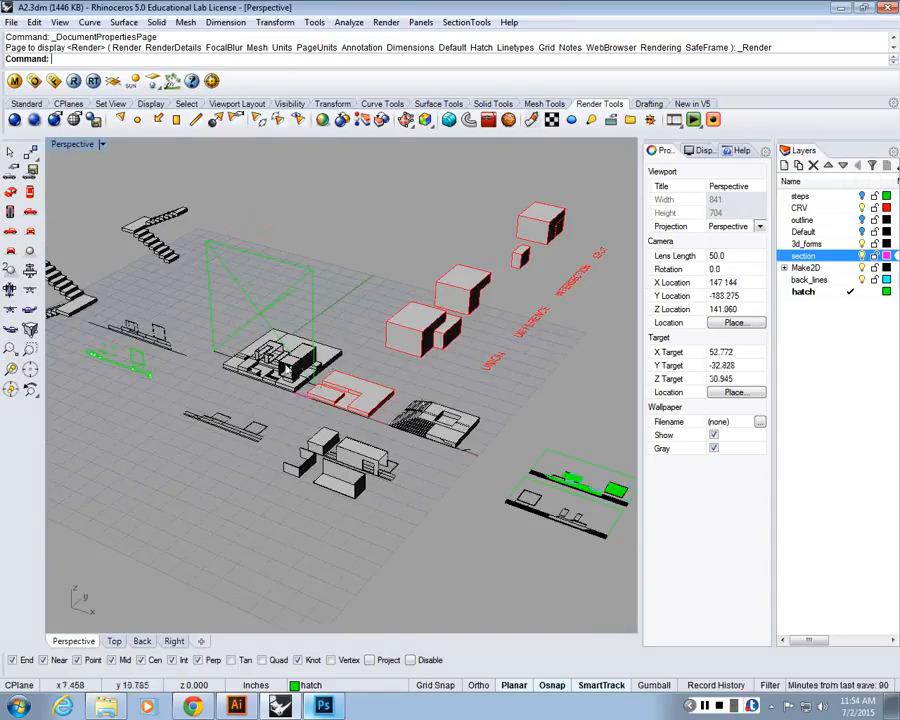
pyautogui.scroll(2, 246, 346)
pyautogui.click(246, 346)
pyautogui.write('zs')
pyautogui.press('Return')
pyautogui.press('Escape')
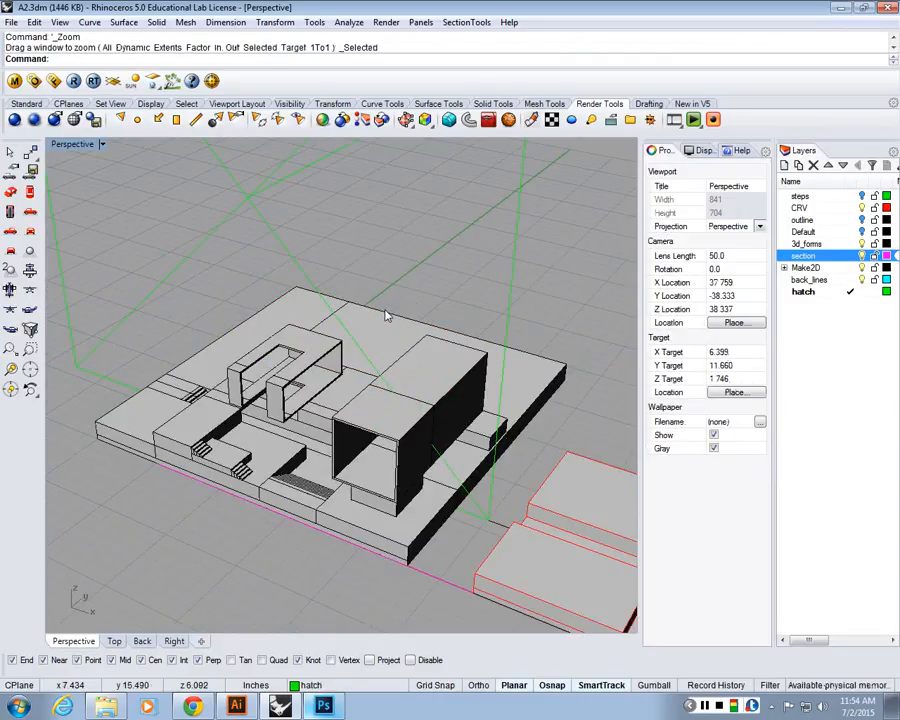
pyautogui.click(279, 246)
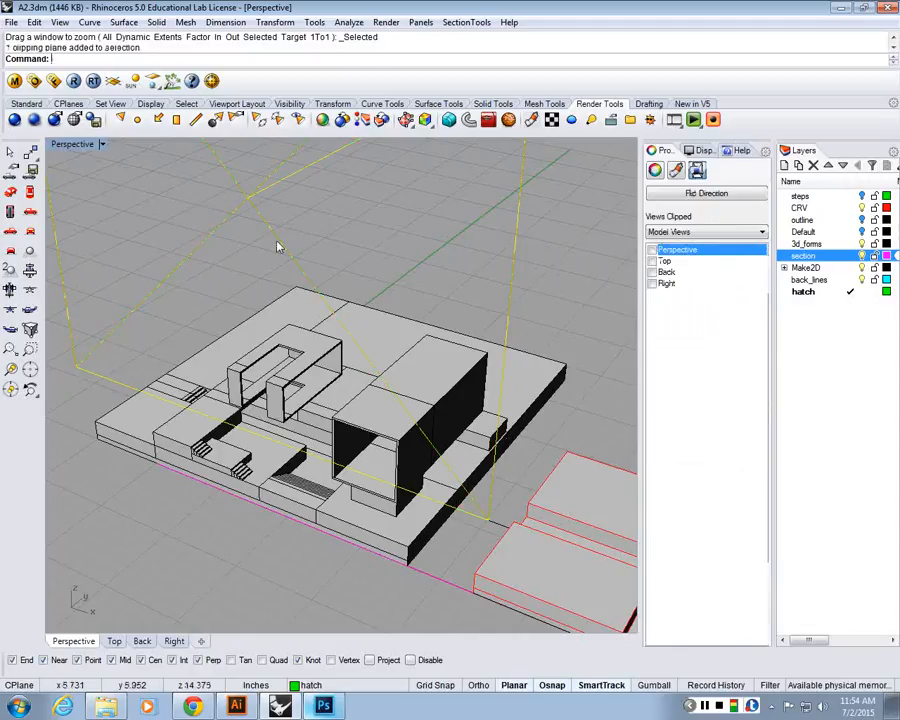
pyautogui.press('Delete')
# Step: Create a horizontal clipping plane on the ground, with opposite corners just outside the main building model's footprint
pyautogui.scroll(-3, 283, 245)
pyautogui.press('Return')
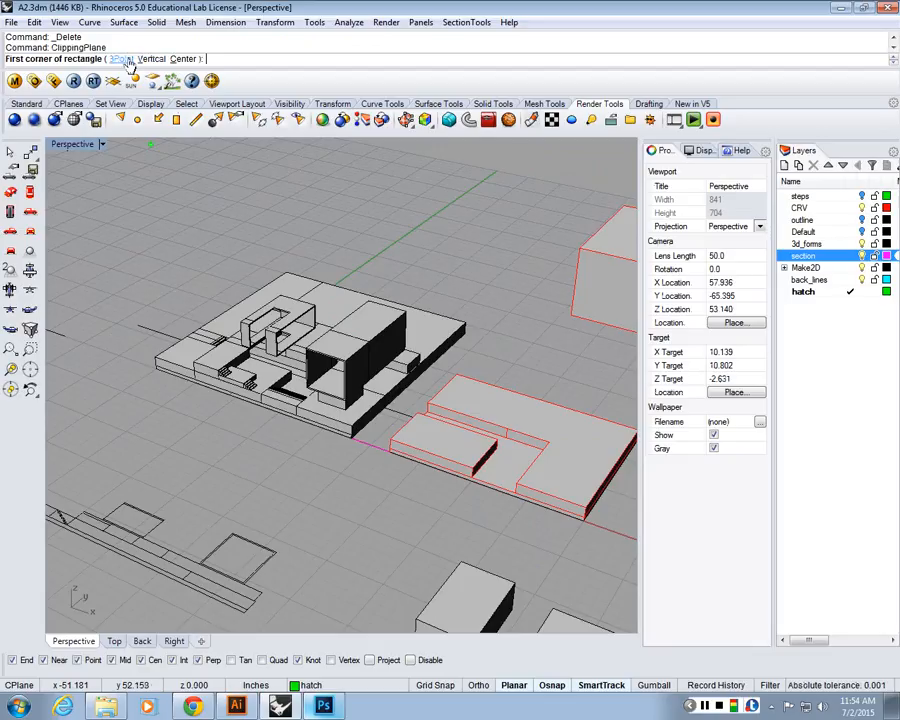
pyautogui.click(87, 377)
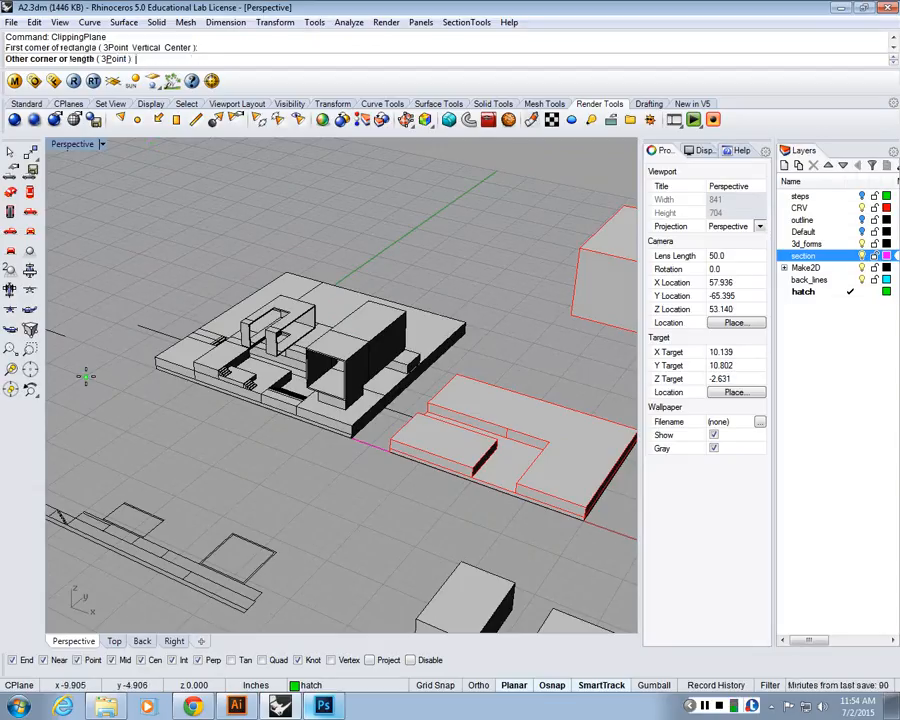
pyautogui.click(509, 323)
# Step: Move the clipping plane vertically up about 3.3 inches so it cuts through the building's upper walls
pyautogui.write('M')
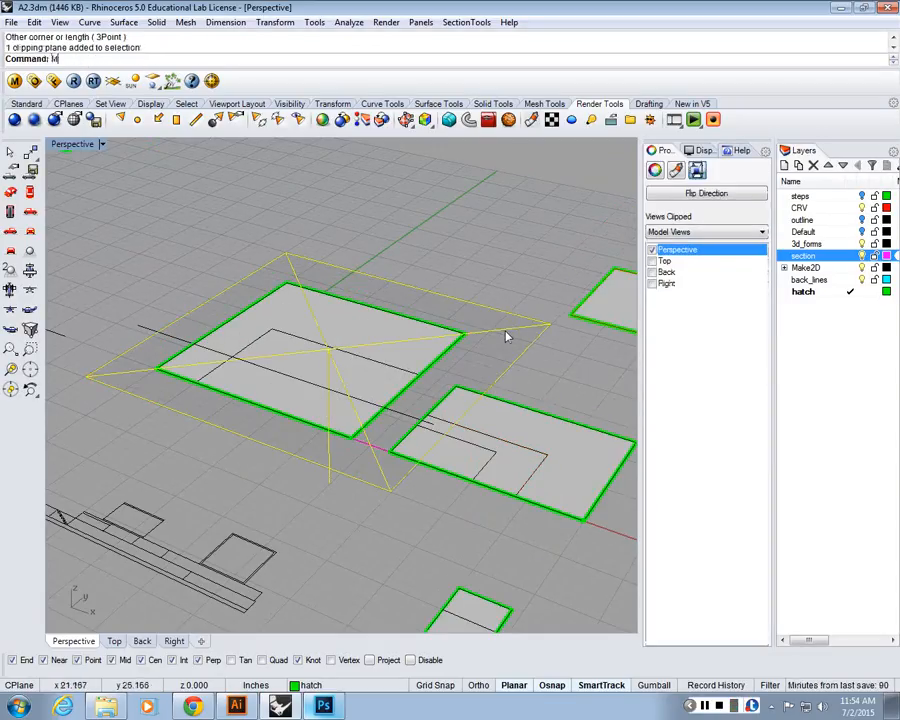
pyautogui.press('Return')
pyautogui.click(100, 58)
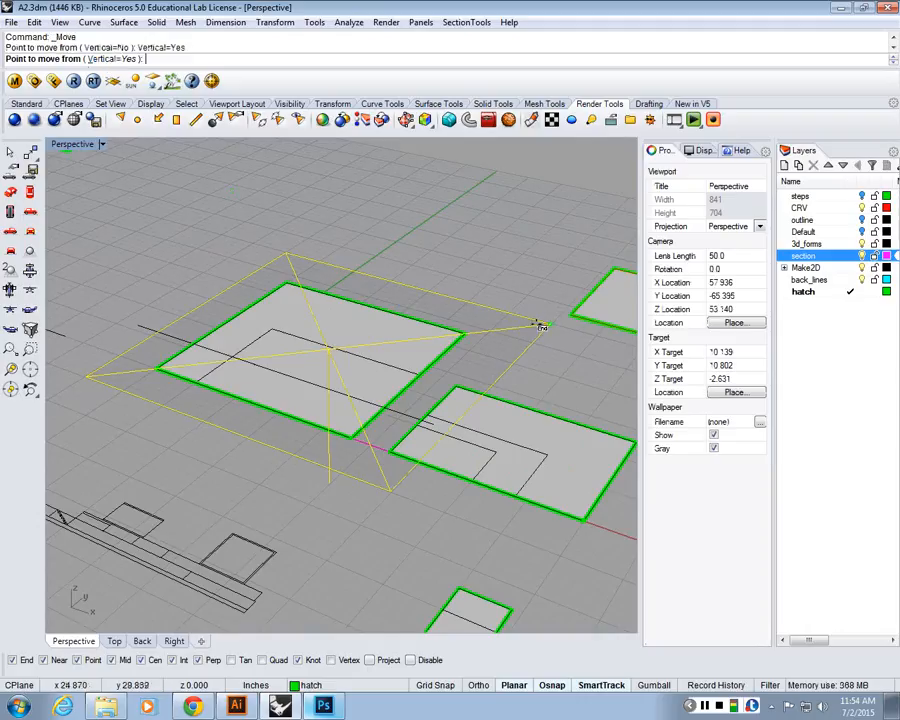
pyautogui.click(541, 323)
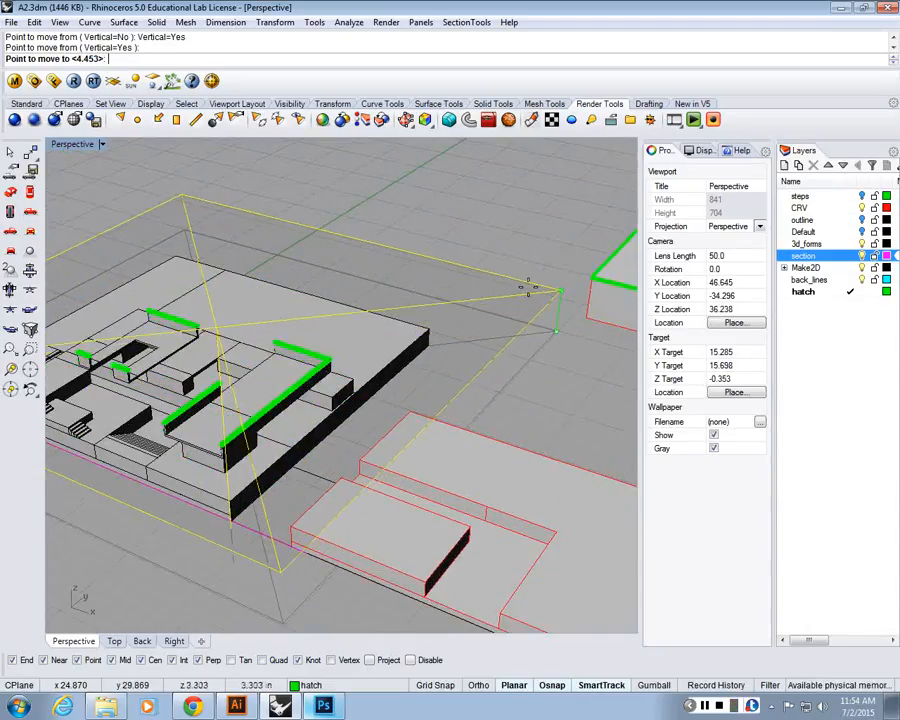
pyautogui.click(531, 287)
pyautogui.moveTo(531, 287); pyautogui.dragTo(416, 576, button='right')
pyautogui.scroll(5, 440, 403)
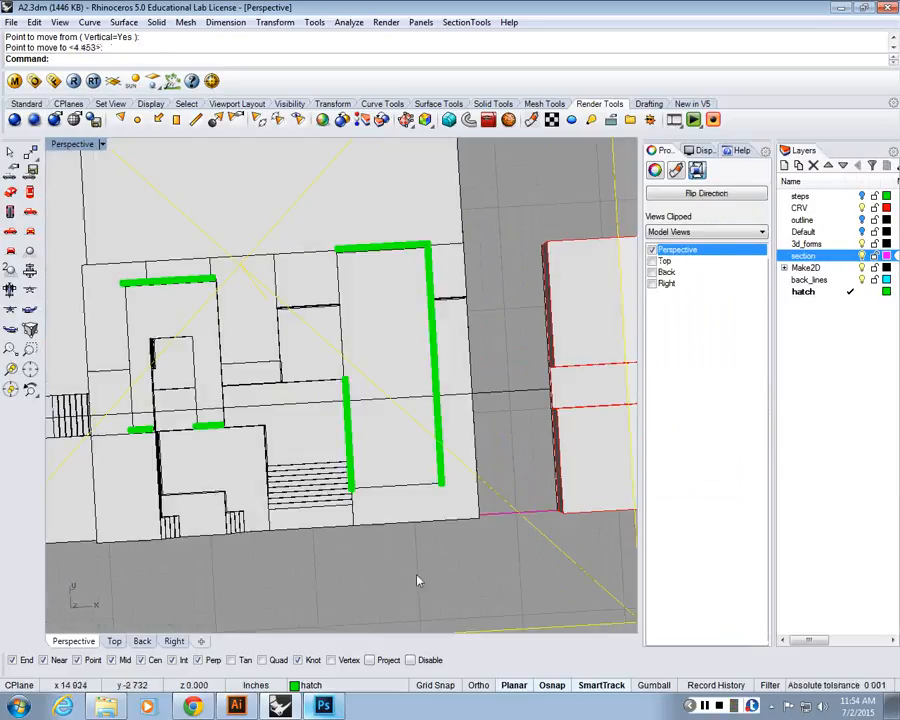
pyautogui.moveTo(416, 526); pyautogui.dragTo(433, 265, button='right')
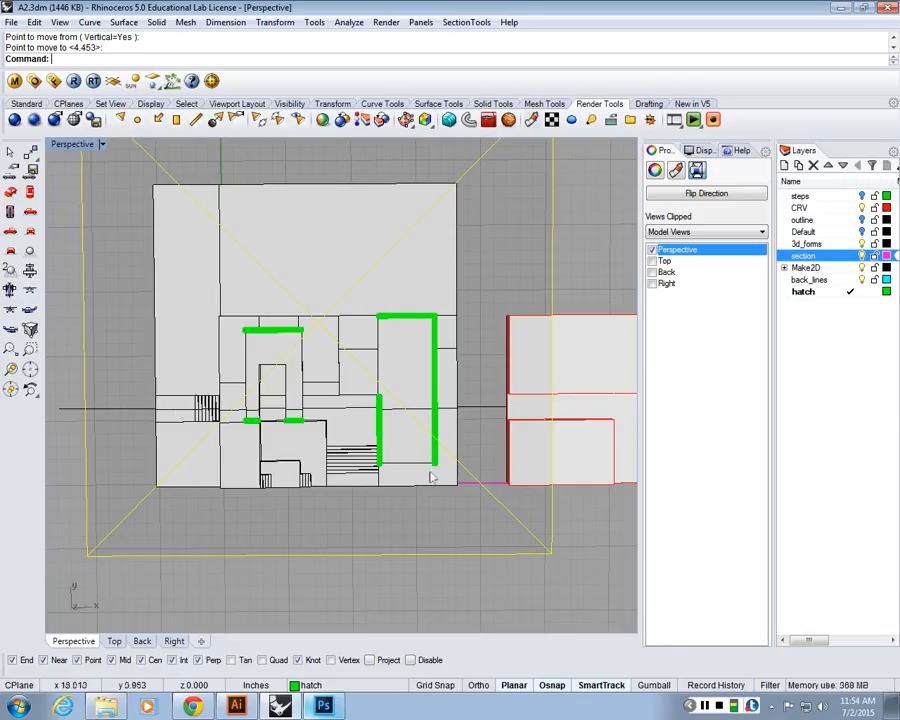
pyautogui.moveTo(438, 482); pyautogui.dragTo(474, 376, button='right')
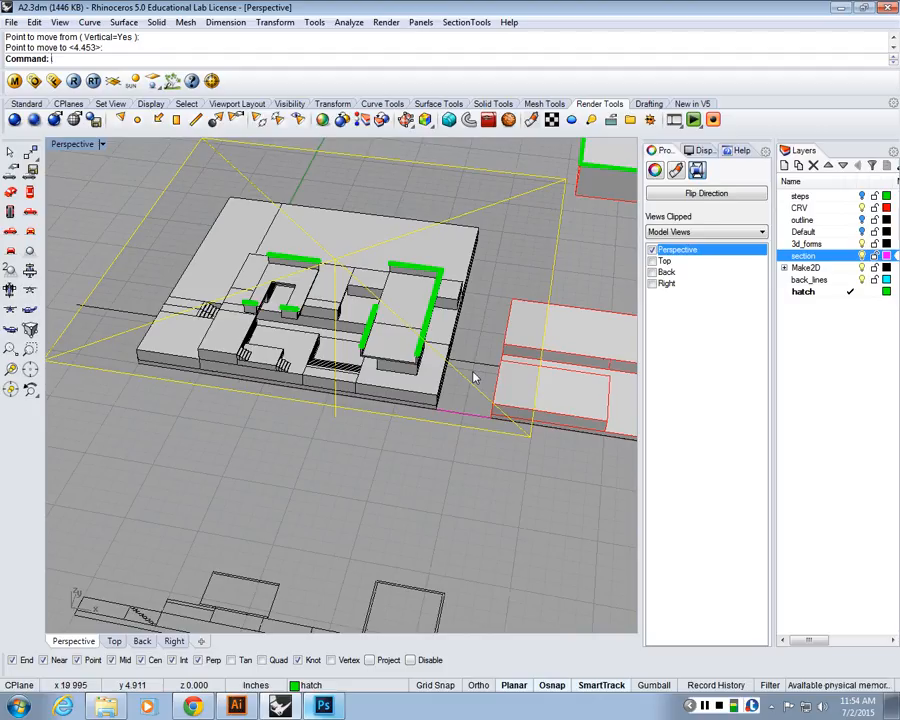
# Step: Move the clipping plane vertically down about 2.1 inches so it cuts through the building's stepped base
pyautogui.write('m')
pyautogui.press('Return')
pyautogui.click(110, 59)
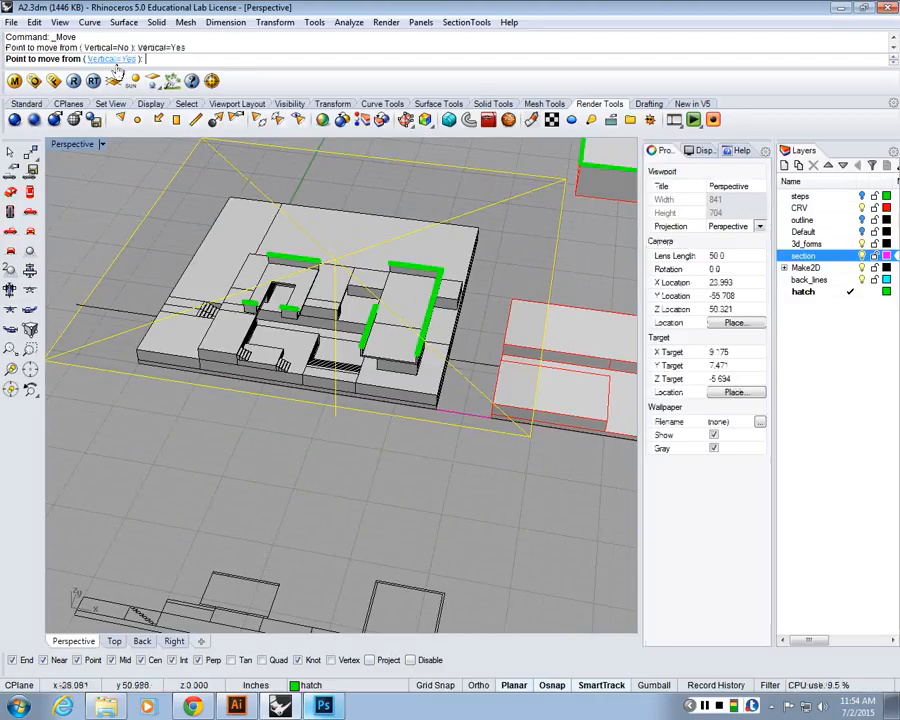
pyautogui.scroll(2, 464, 190)
pyautogui.click(570, 184)
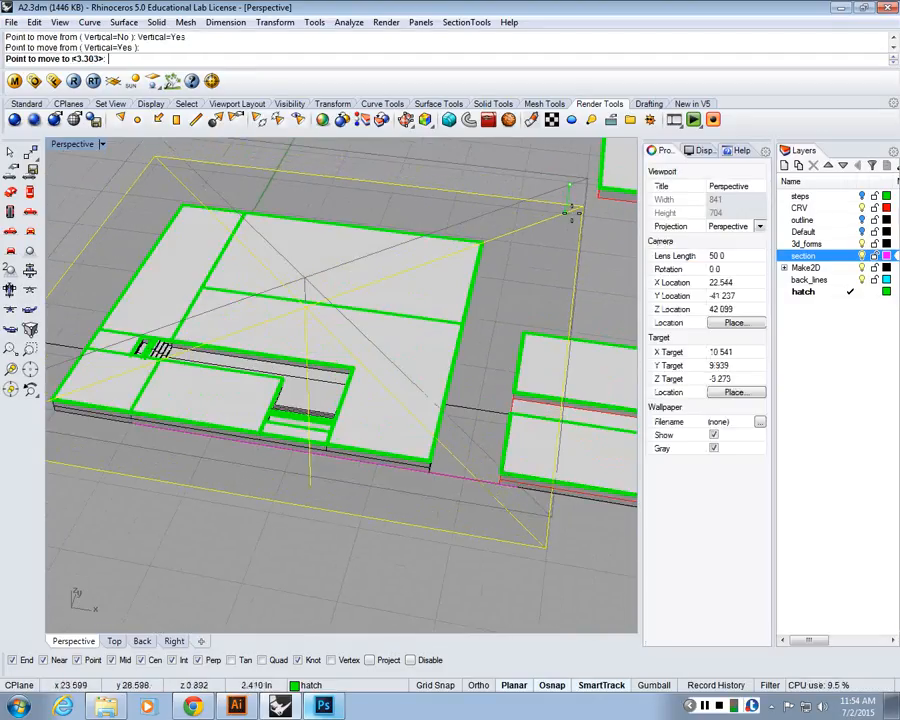
pyautogui.click(572, 208)
# Step: Move the clipping plane vertically back up about 2.5 inches so it cuts through the upper walls
pyautogui.moveTo(250, 370); pyautogui.dragTo(302, 434, button='right')
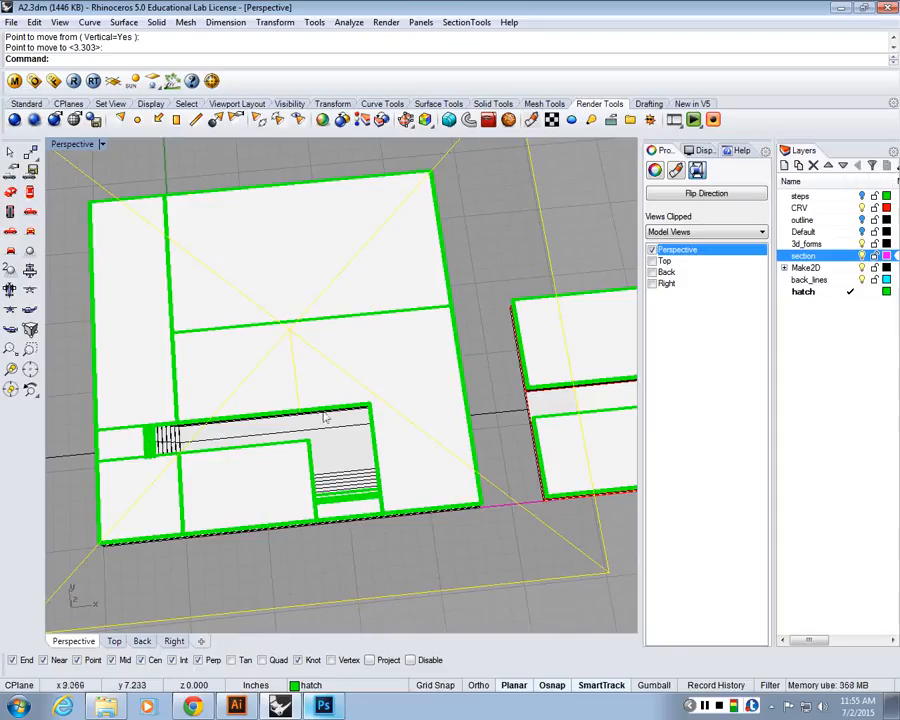
pyautogui.moveTo(311, 412); pyautogui.dragTo(299, 410, button='right')
pyautogui.write('M')
pyautogui.press('Return')
pyautogui.click(118, 58)
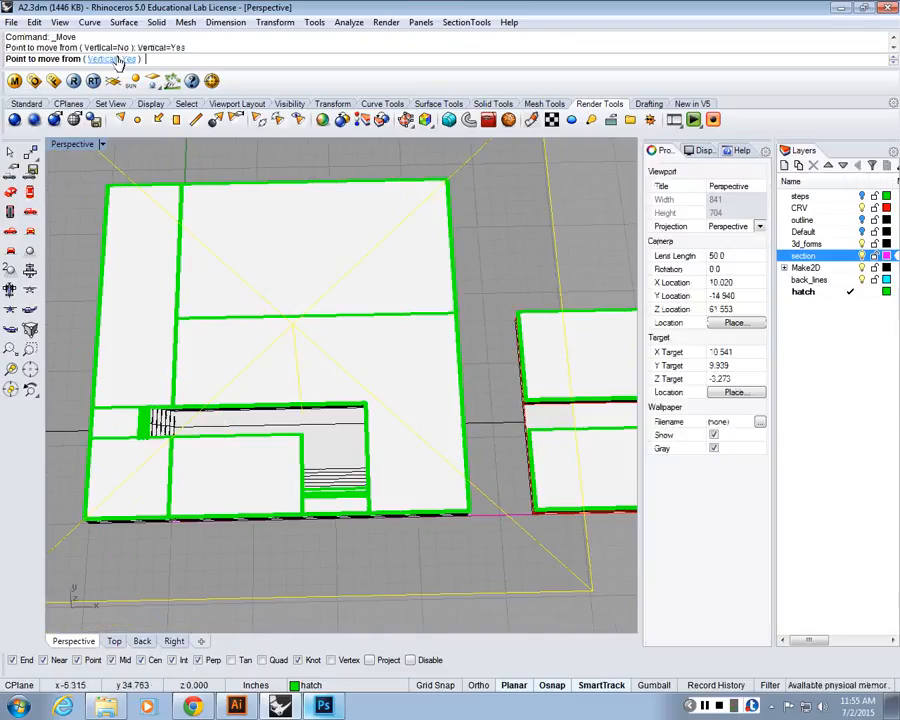
pyautogui.click(520, 221)
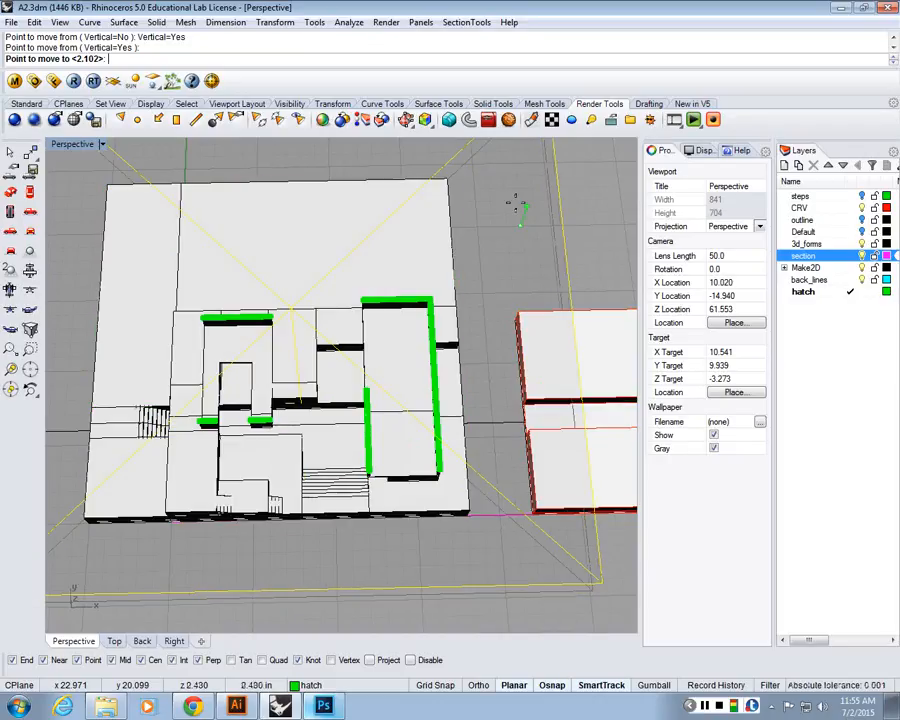
pyautogui.click(394, 410)
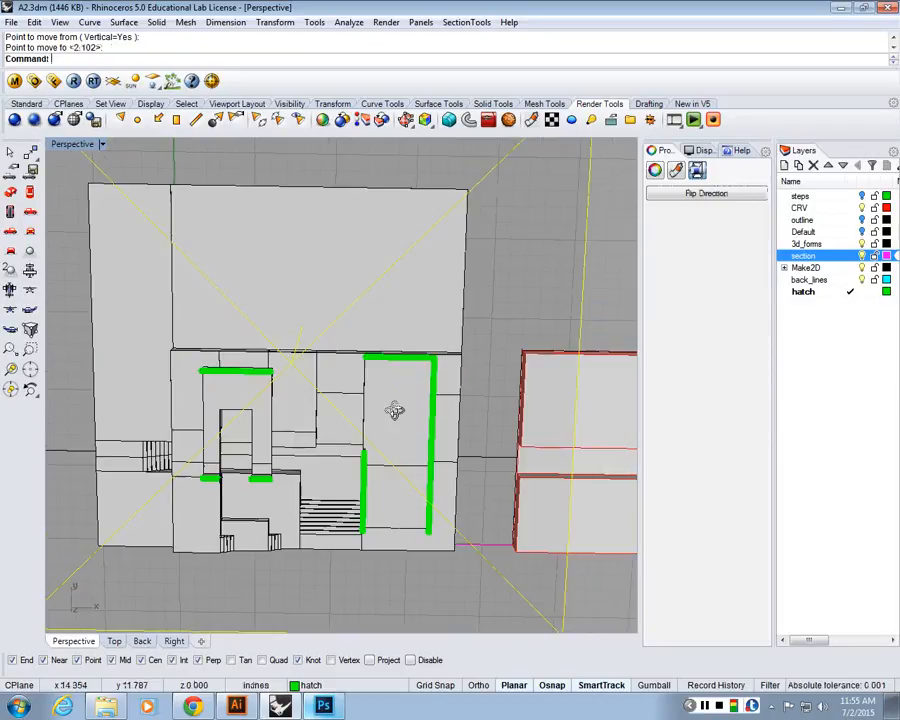
# Step: Maximize the Top viewport and set the horizontal clipping plane to clip the Top view as well
pyautogui.moveTo(404, 398); pyautogui.dragTo(404, 399, button='right')
pyautogui.scroll(-4, 404, 399)
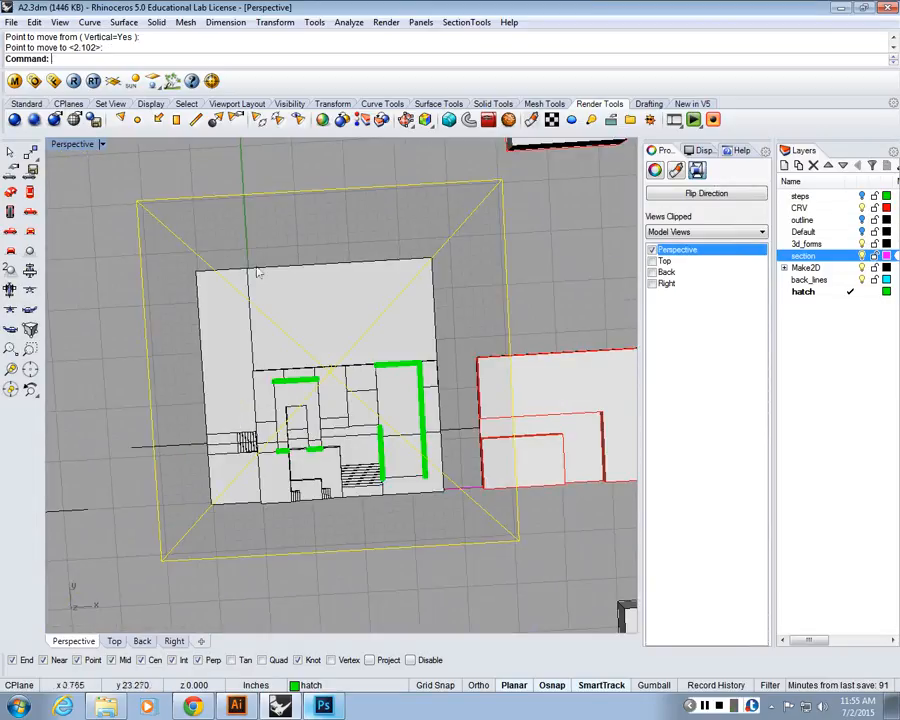
pyautogui.doubleClick(63, 144)
pyautogui.doubleClick(62, 144)
pyautogui.scroll(-10, 241, 258)
pyautogui.moveTo(241, 258); pyautogui.dragTo(436, 302, button='right')
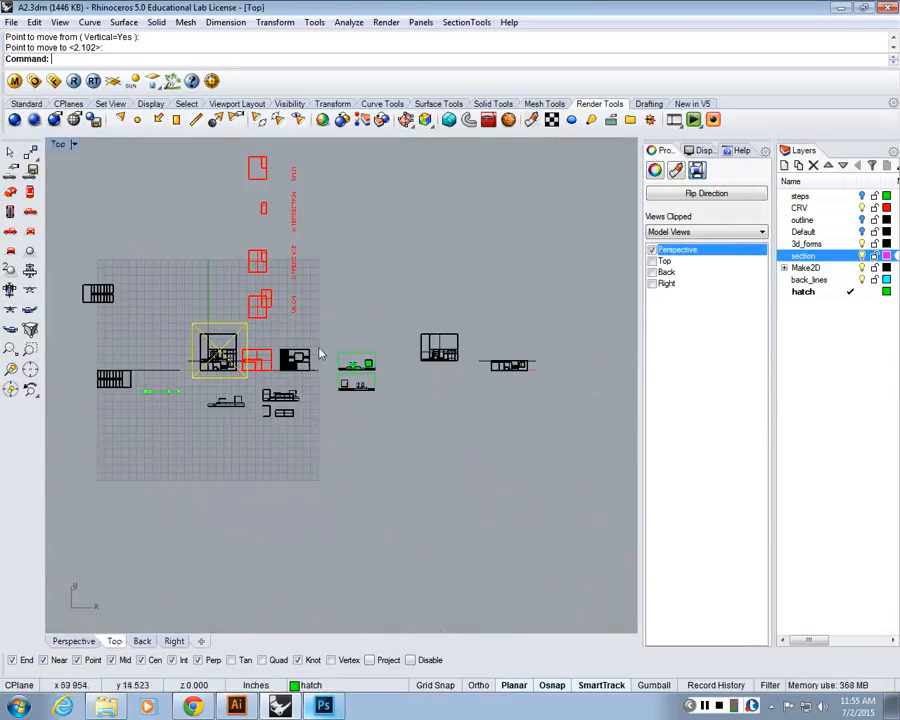
pyautogui.scroll(8, 222, 355)
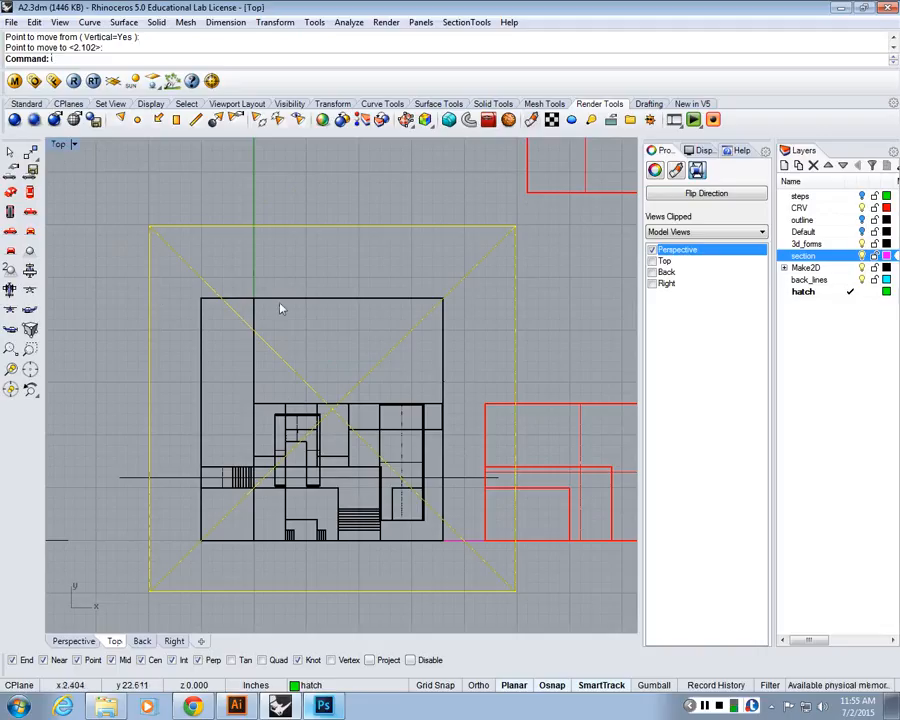
pyautogui.moveTo(281, 309); pyautogui.dragTo(243, 284, button='right')
pyautogui.click(652, 261)
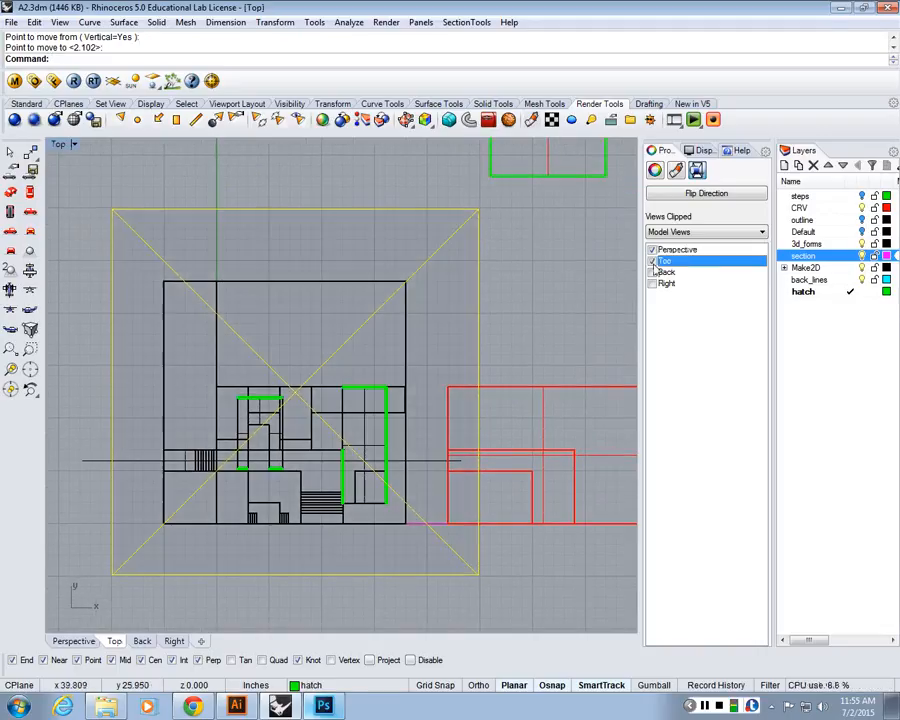
pyautogui.moveTo(307, 396); pyautogui.dragTo(350, 367, button='right')
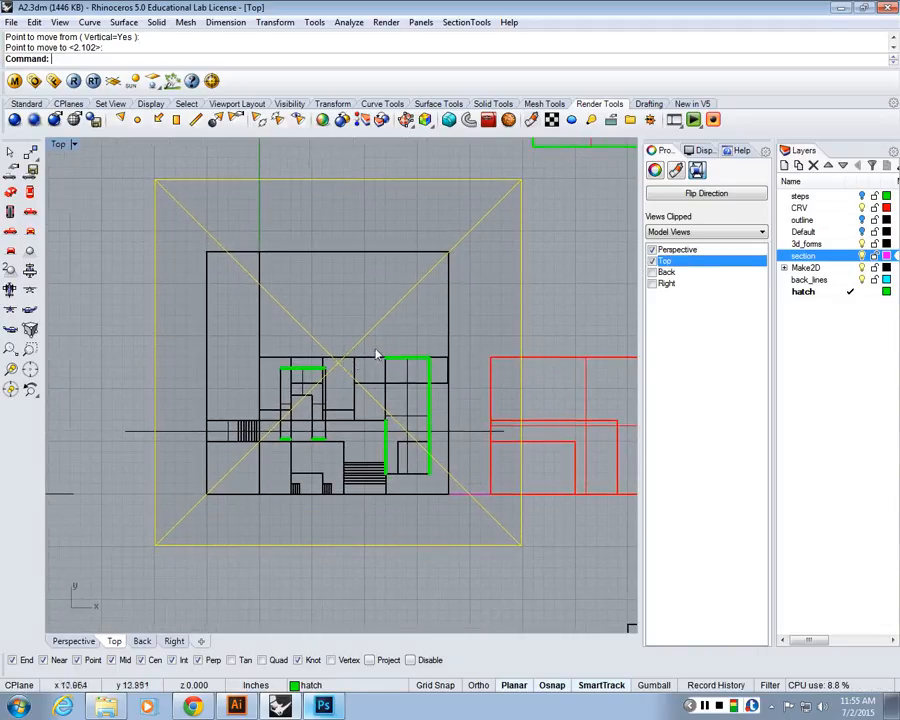
# Step: Reselect the clipping plane and restore the four-viewport layout
pyautogui.click(534, 233)
pyautogui.click(480, 234)
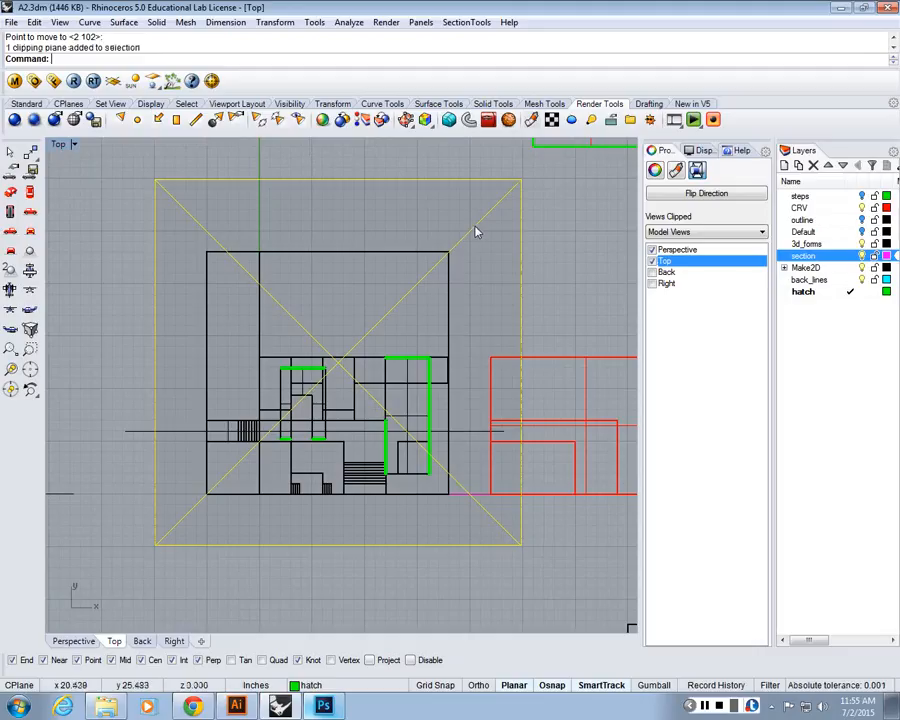
pyautogui.doubleClick(62, 146)
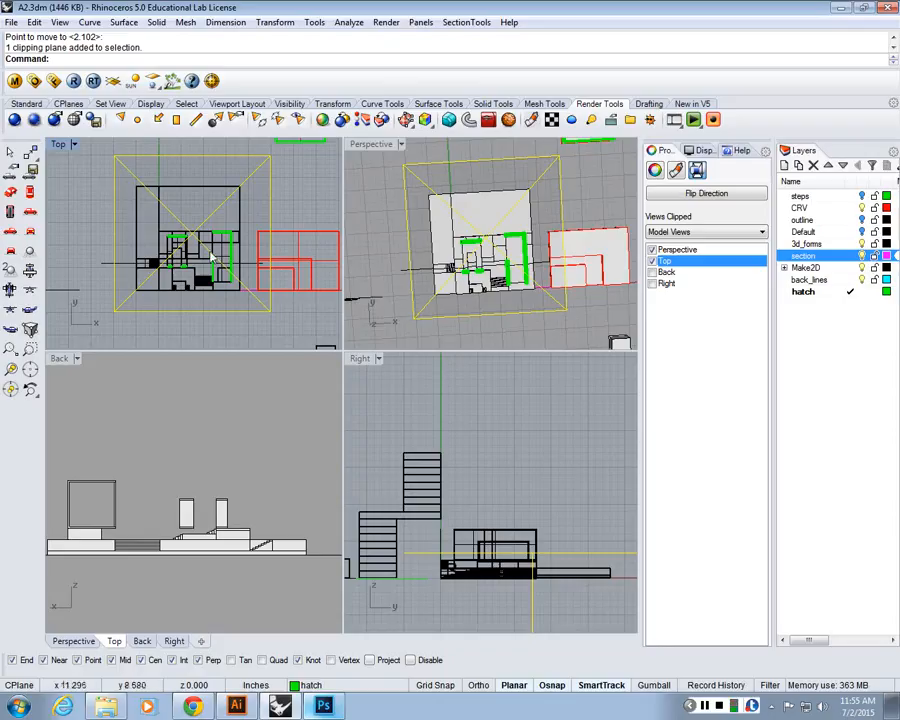
pyautogui.write('m')
pyautogui.press('Return')
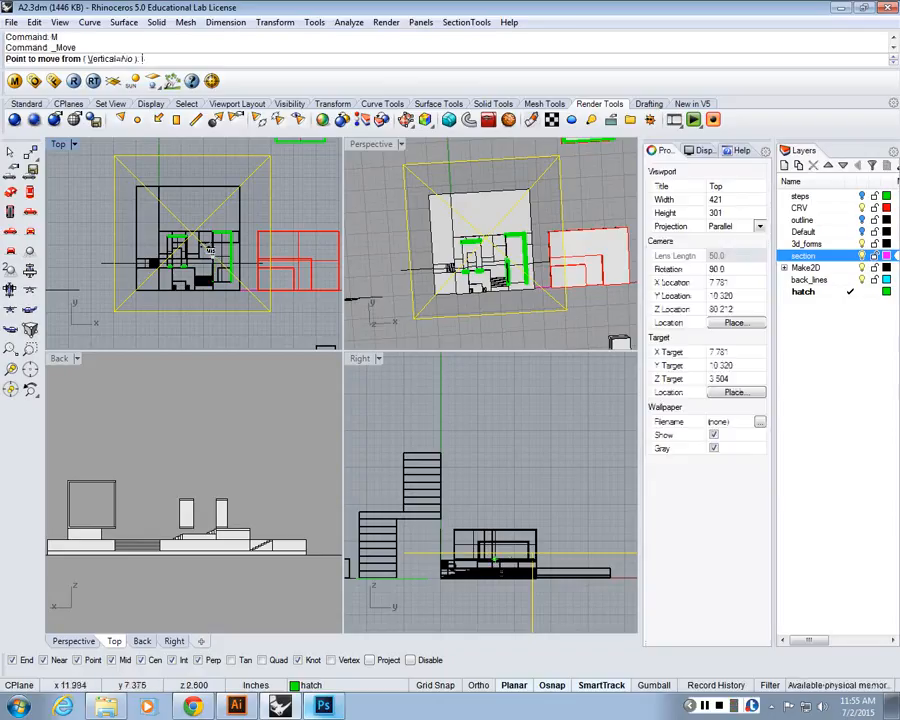
pyautogui.press('Escape')
pyautogui.press('Escape')
# Step: Bring the main building into the Back viewport and make the section layer current
pyautogui.moveTo(174, 420); pyautogui.dragTo(265, 449, button='right')
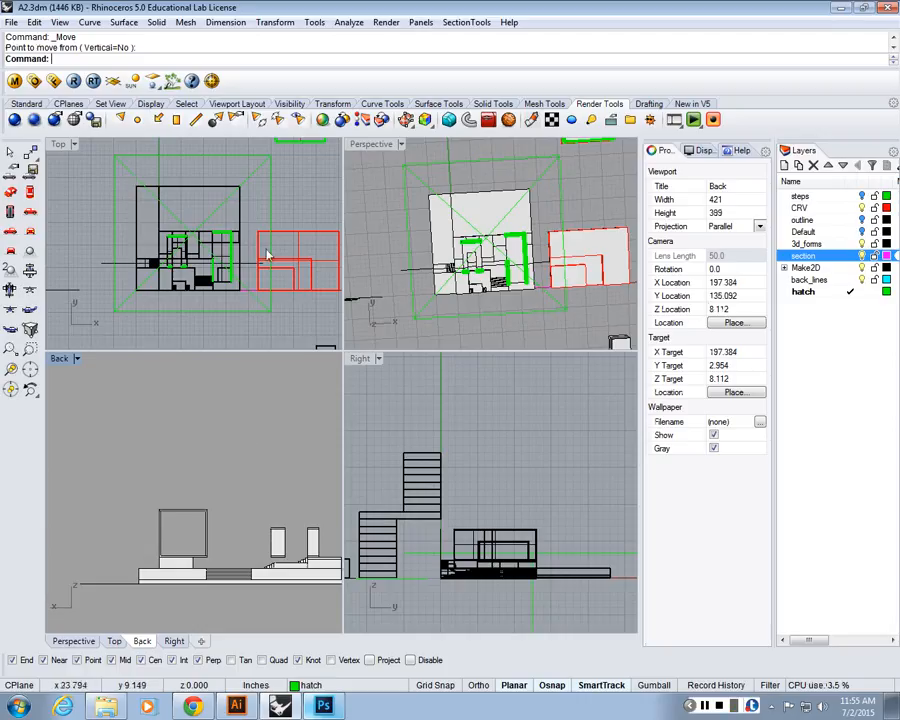
pyautogui.scroll(-2, 249, 462)
pyautogui.scroll(-10, 250, 433)
pyautogui.moveTo(310, 456); pyautogui.dragTo(174, 435, button='right')
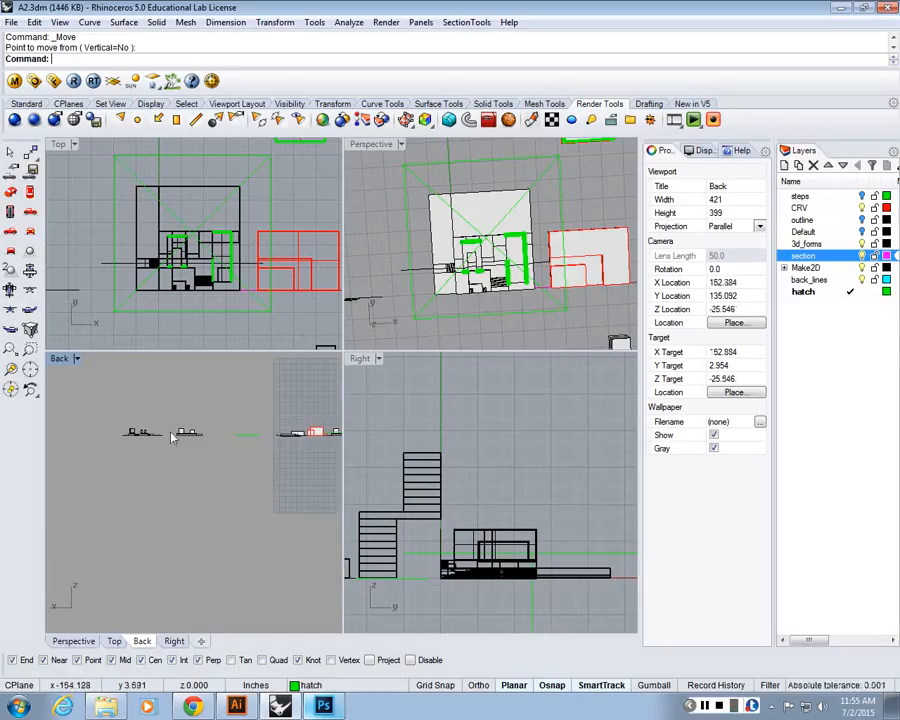
pyautogui.moveTo(298, 432); pyautogui.dragTo(138, 411, button='right')
pyautogui.scroll(5, 144, 410)
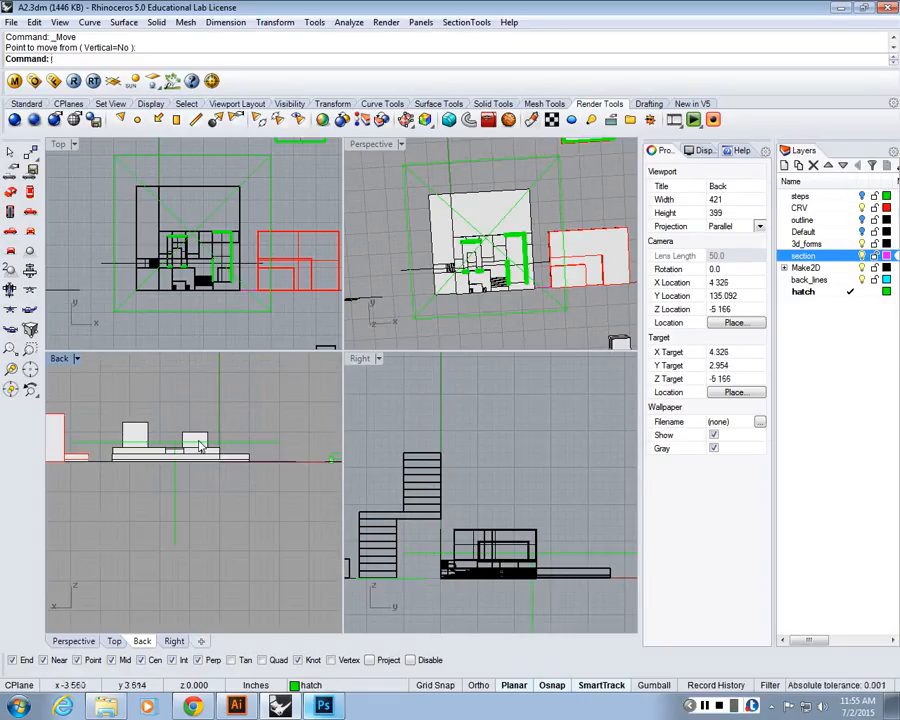
pyautogui.write('Section')
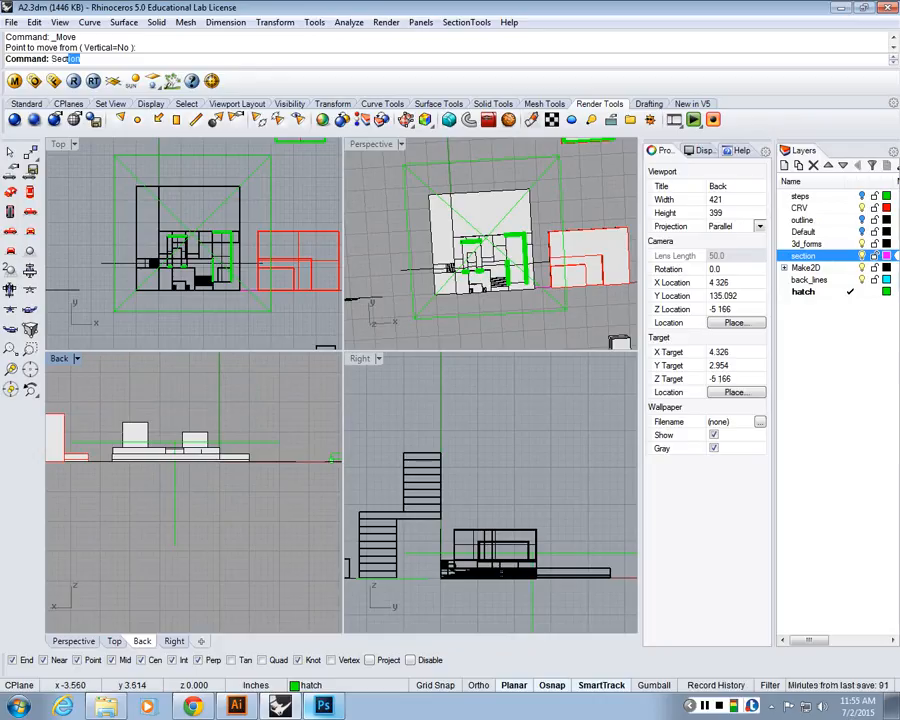
pyautogui.press('Escape')
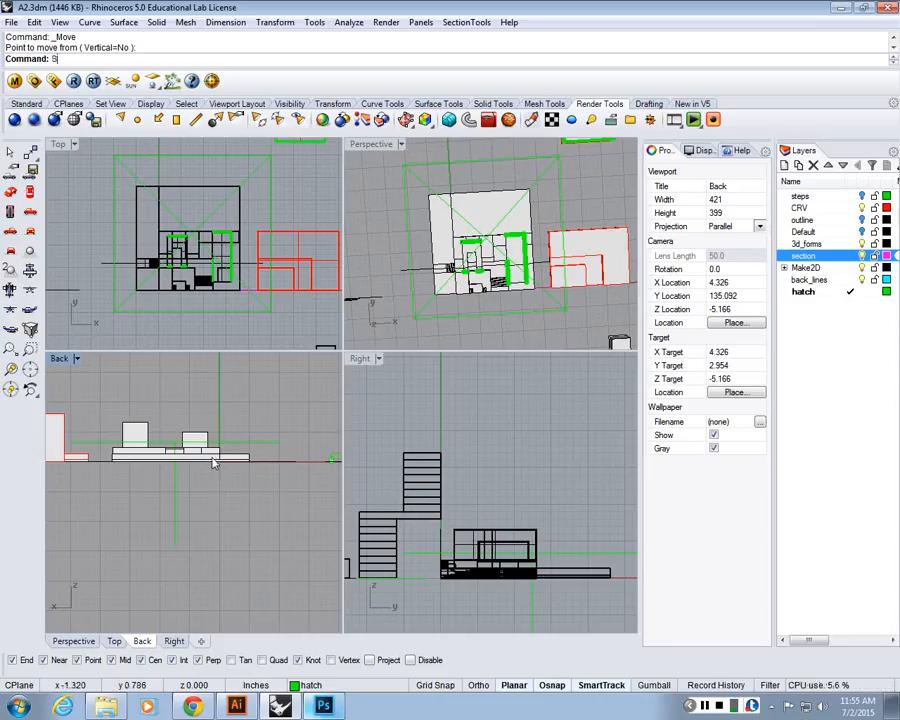
pyautogui.write('ection')
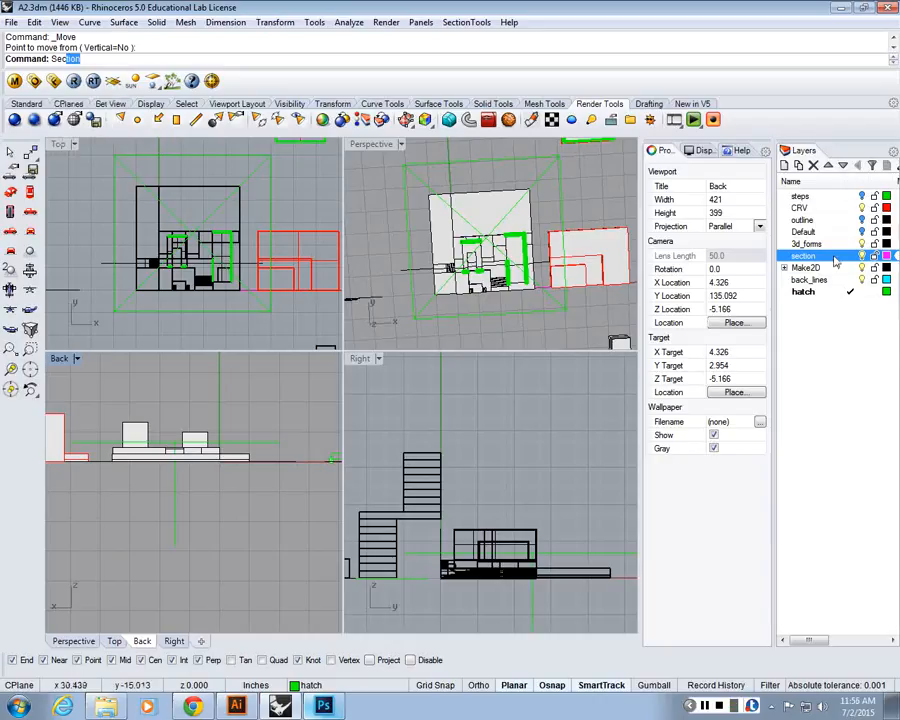
pyautogui.click(846, 256)
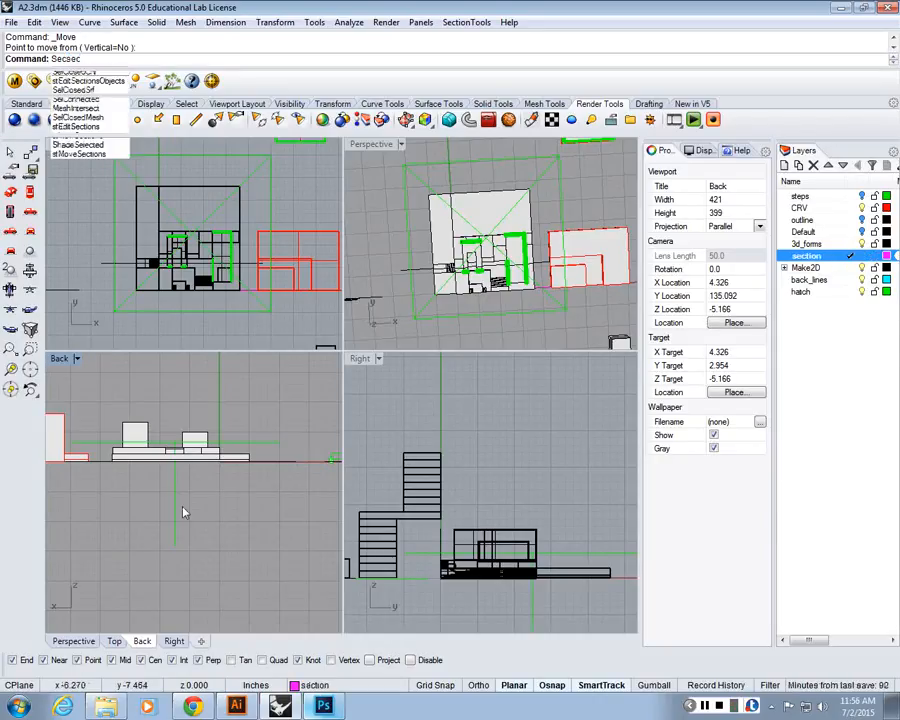
# Step: Try a section through the main building along the clipping plane's line in the Back view, and delete the resulting curves
pyautogui.press('Return')
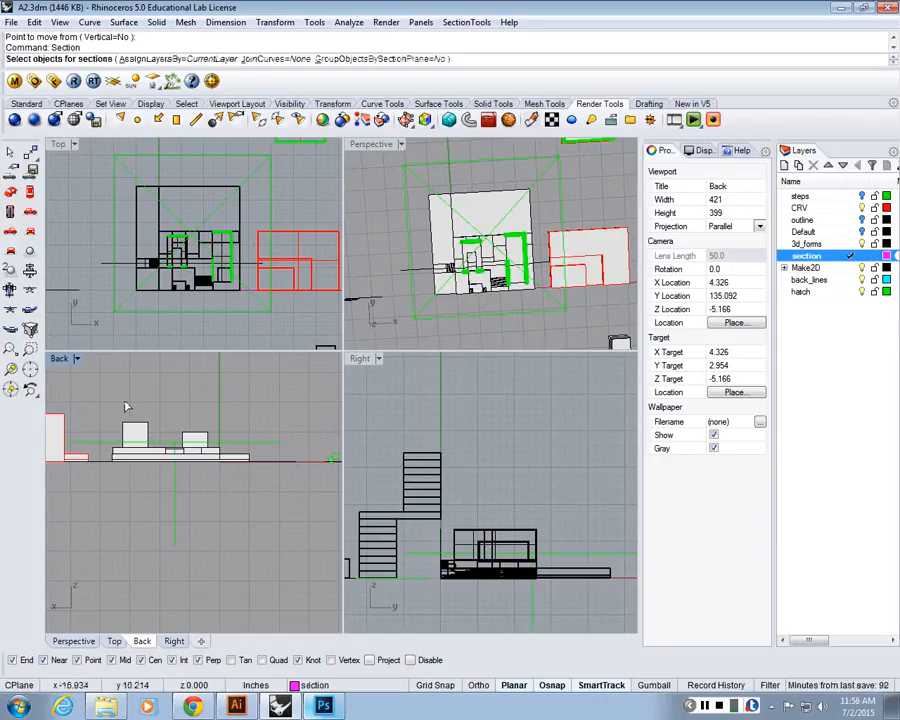
pyautogui.moveTo(279, 489); pyautogui.dragTo(102, 392)
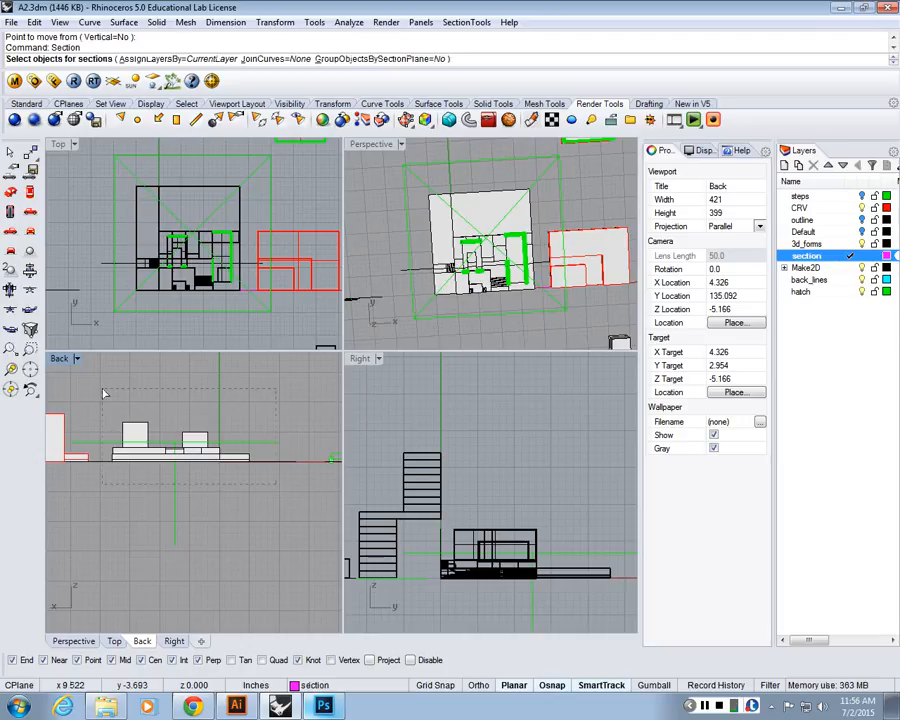
pyautogui.press('Return')
pyautogui.scroll(2, 107, 461)
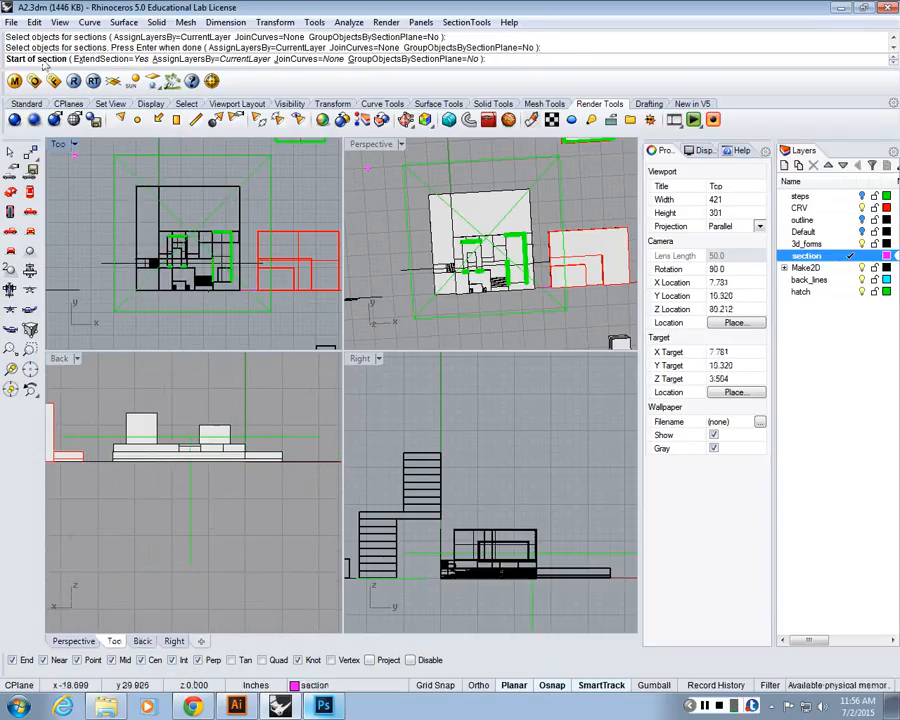
pyautogui.click(62, 437)
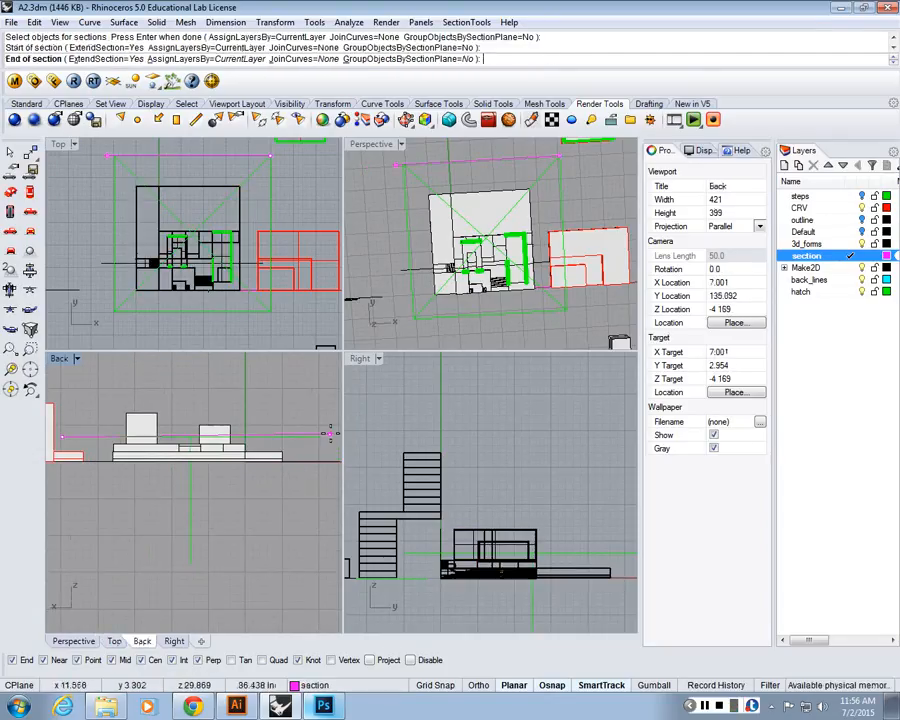
pyautogui.click(330, 434)
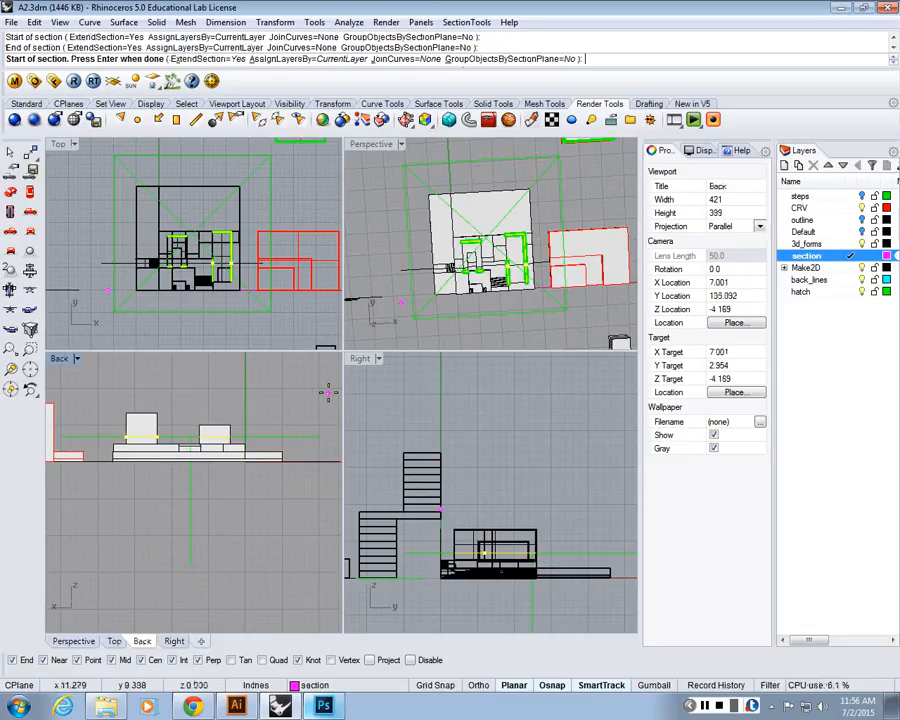
pyautogui.press('Return')
pyautogui.scroll(5, 260, 316)
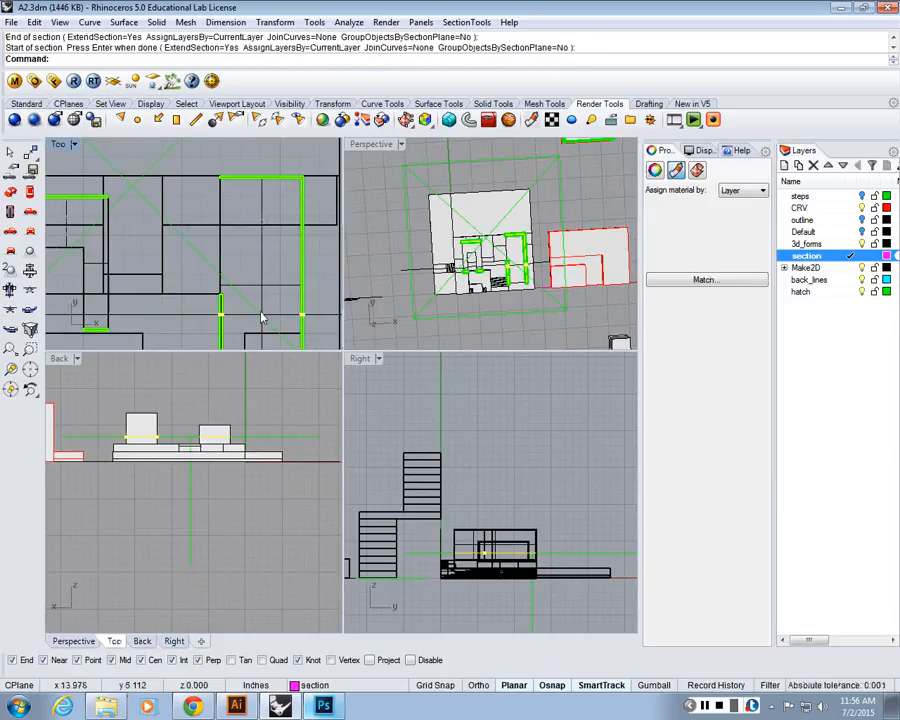
pyautogui.scroll(-3, 255, 305)
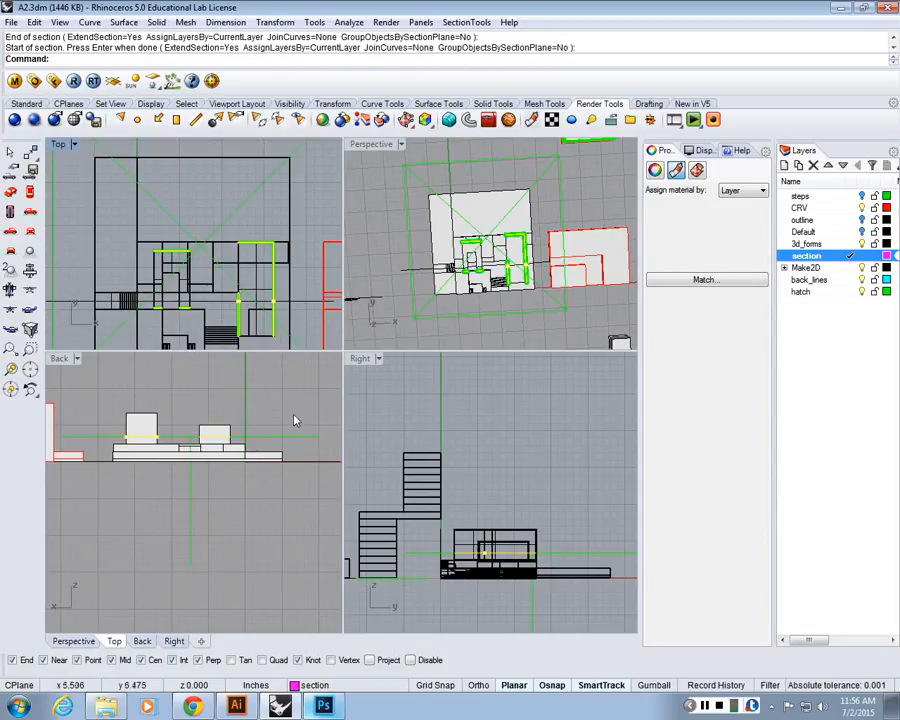
pyautogui.press('Delete')
# Step: Section the main building along the horizontal clipping plane's full line in the Back view, placing the curves on the current section layer
pyautogui.write('Section')
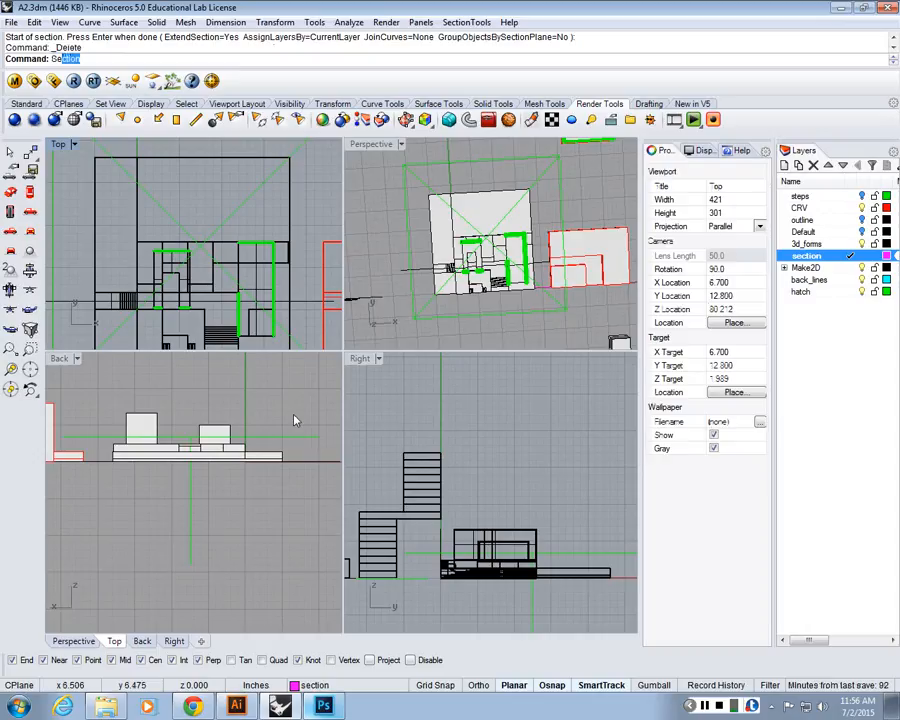
pyautogui.rightClick(294, 421)
pyautogui.press('Escape')
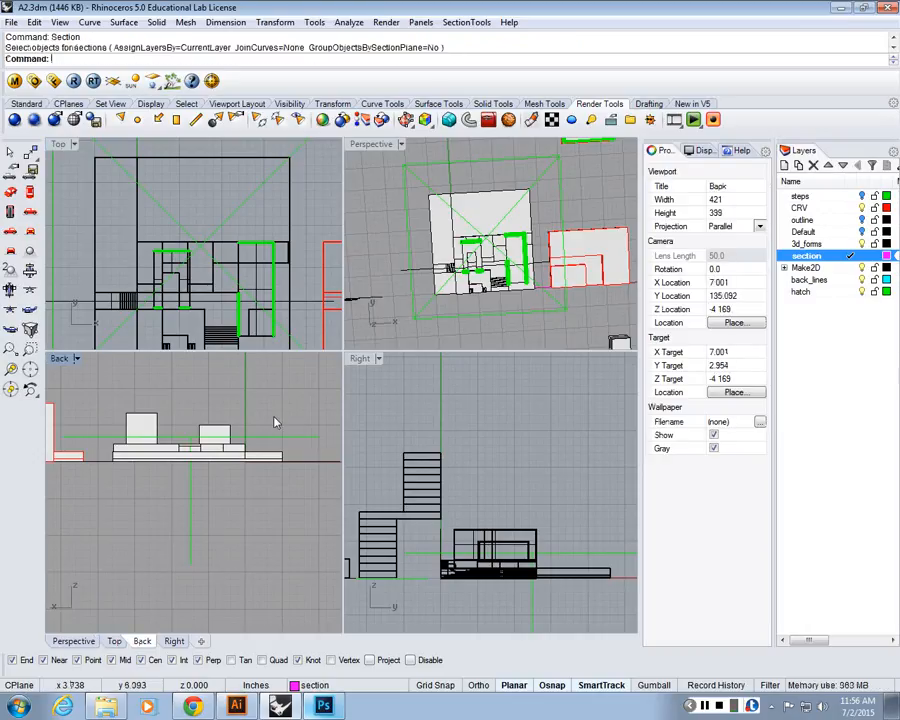
pyautogui.rightClick(277, 423)
pyautogui.moveTo(301, 492); pyautogui.dragTo(117, 391)
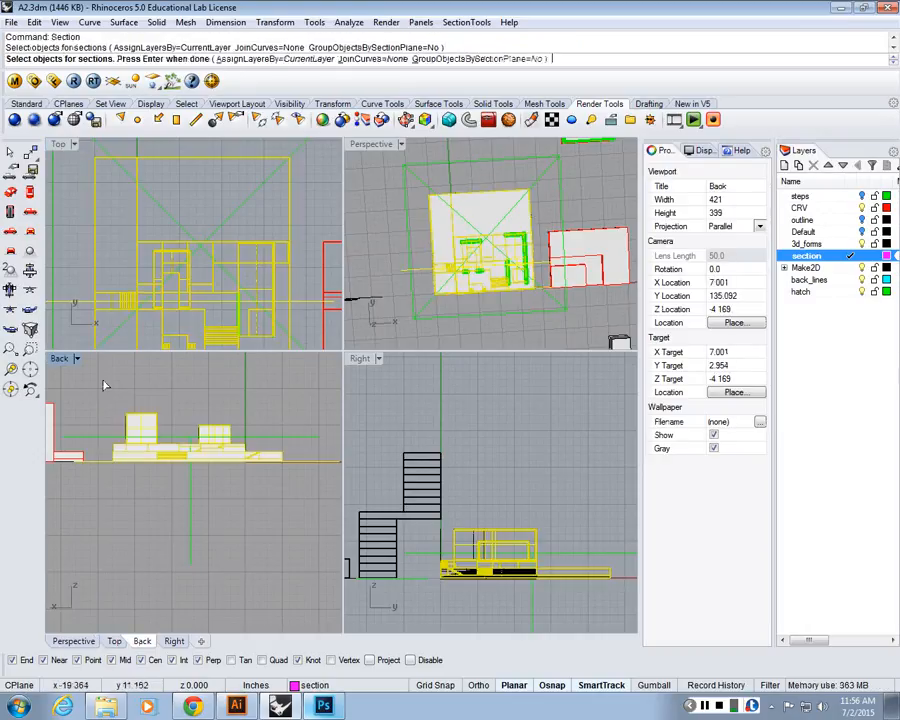
pyautogui.press('Return')
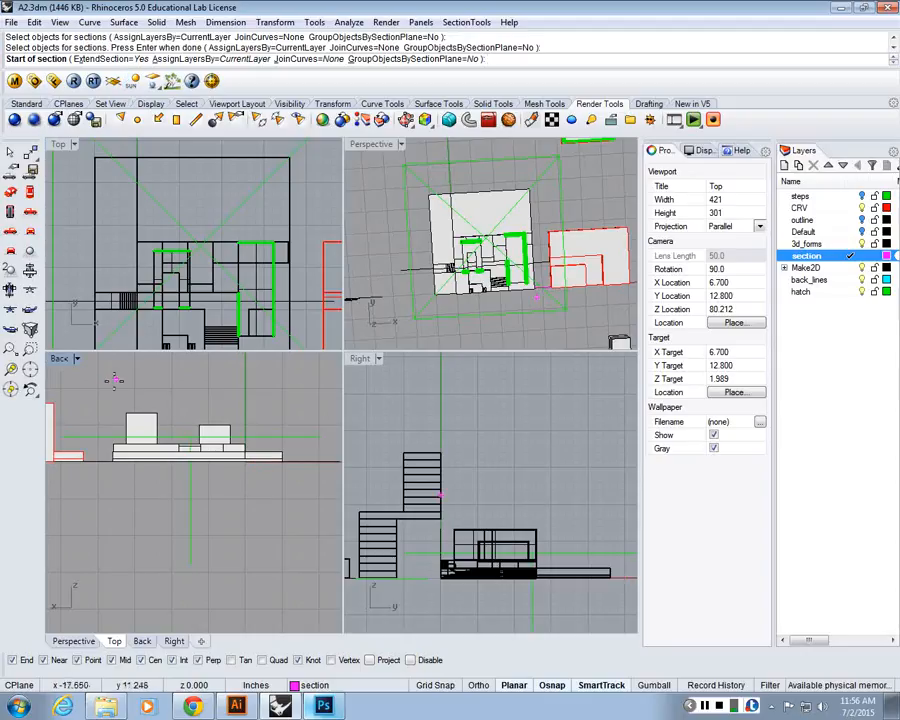
pyautogui.click(62, 437)
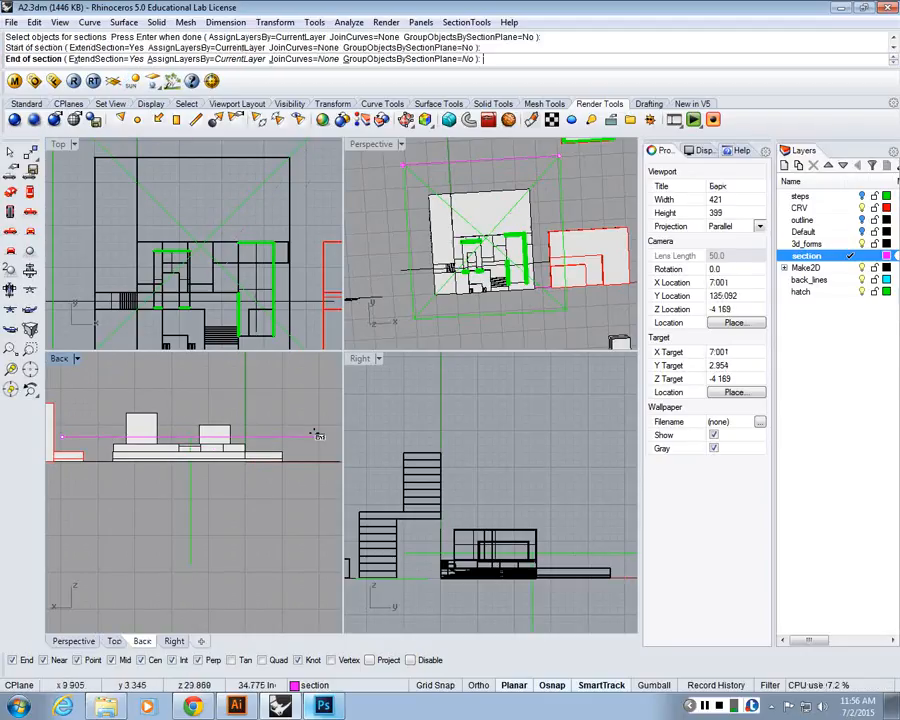
pyautogui.click(317, 436)
pyautogui.scroll(17, 227, 359)
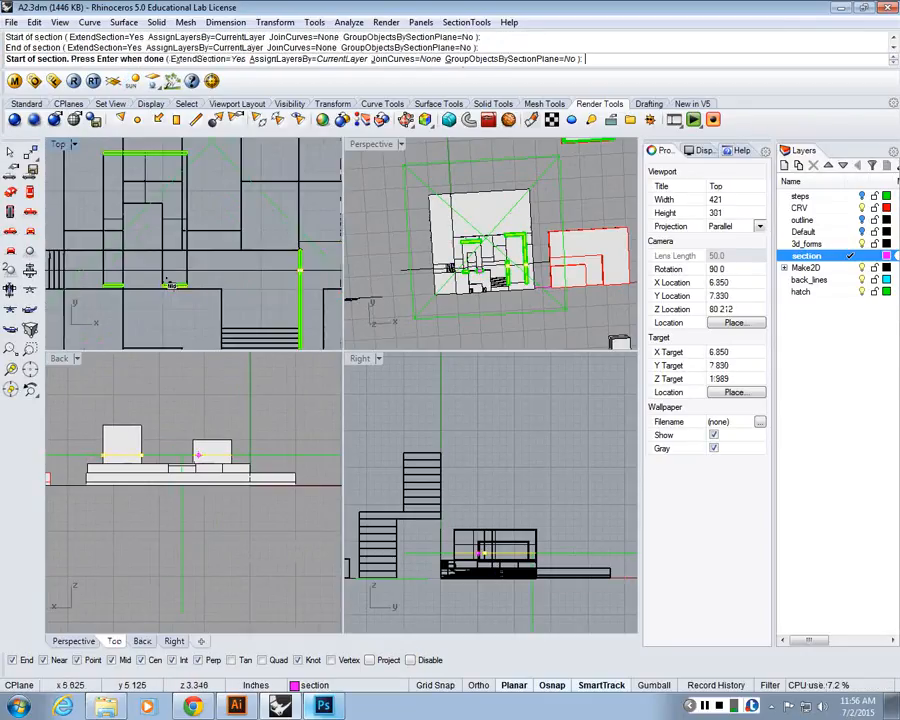
pyautogui.scroll(-3, 177, 281)
pyautogui.scroll(-5, 176, 279)
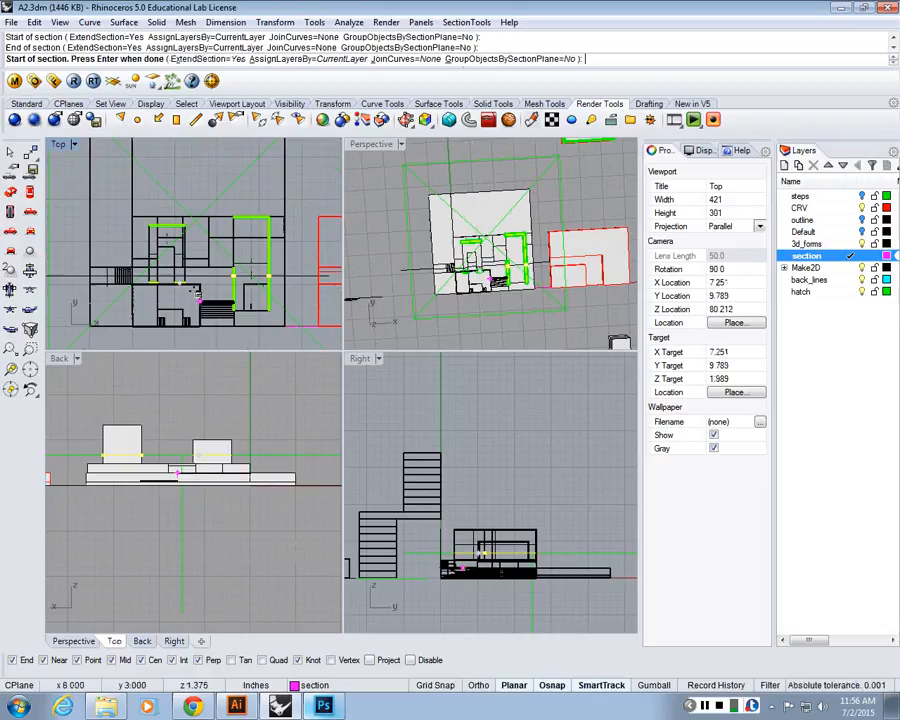
pyautogui.press('Return')
pyautogui.scroll(5, 273, 290)
pyautogui.scroll(-5, 273, 289)
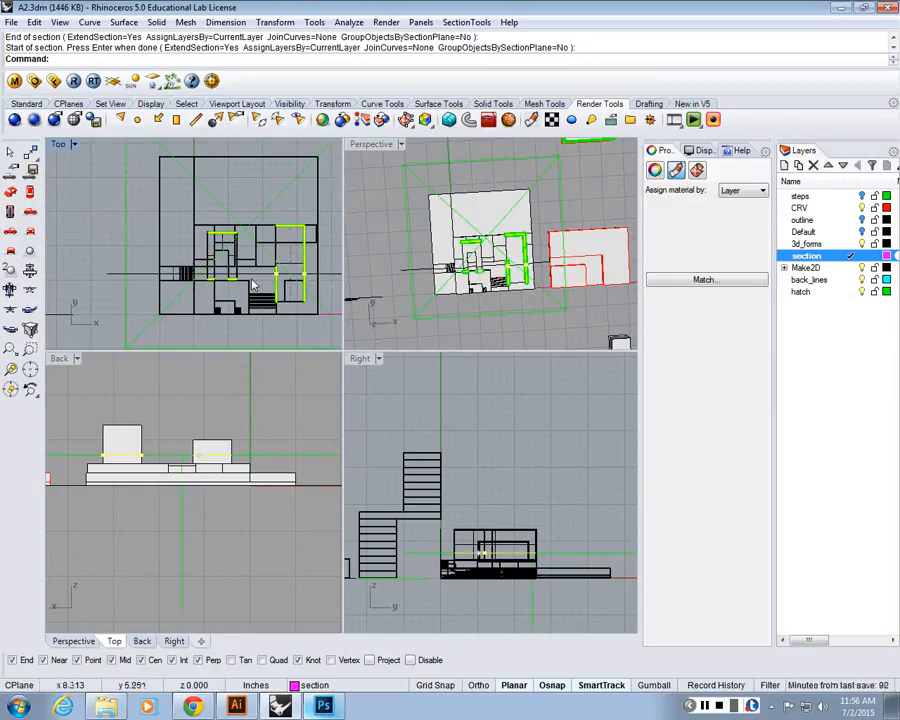
pyautogui.scroll(-2, 250, 245)
# Step: Maximize the Top viewport and hide the 3d_forms layer to examine the new section curves on their own
pyautogui.click(655, 170)
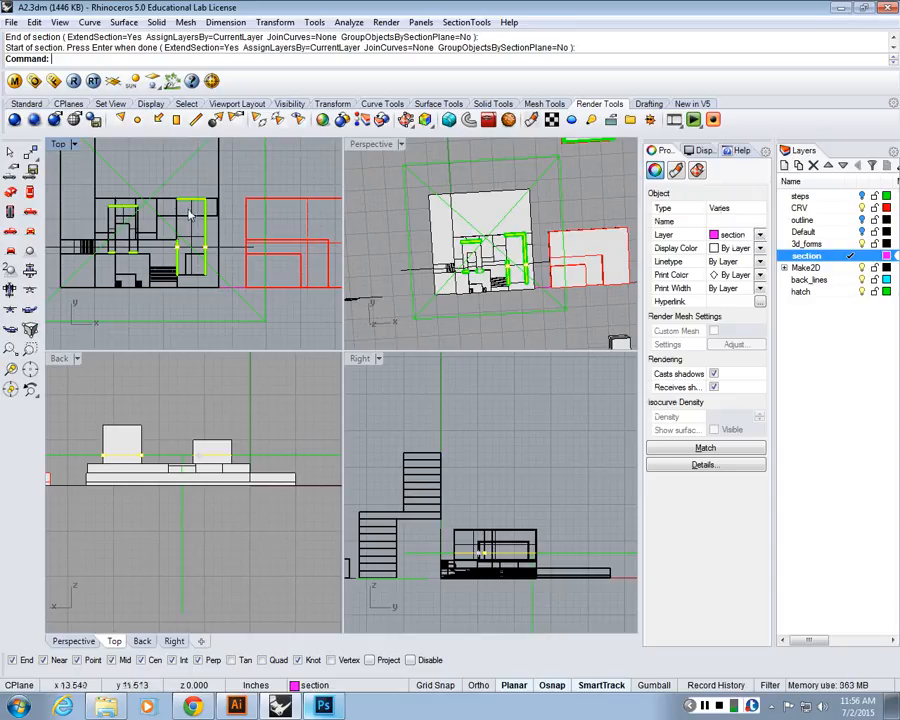
pyautogui.doubleClick(59, 145)
pyautogui.click(862, 244)
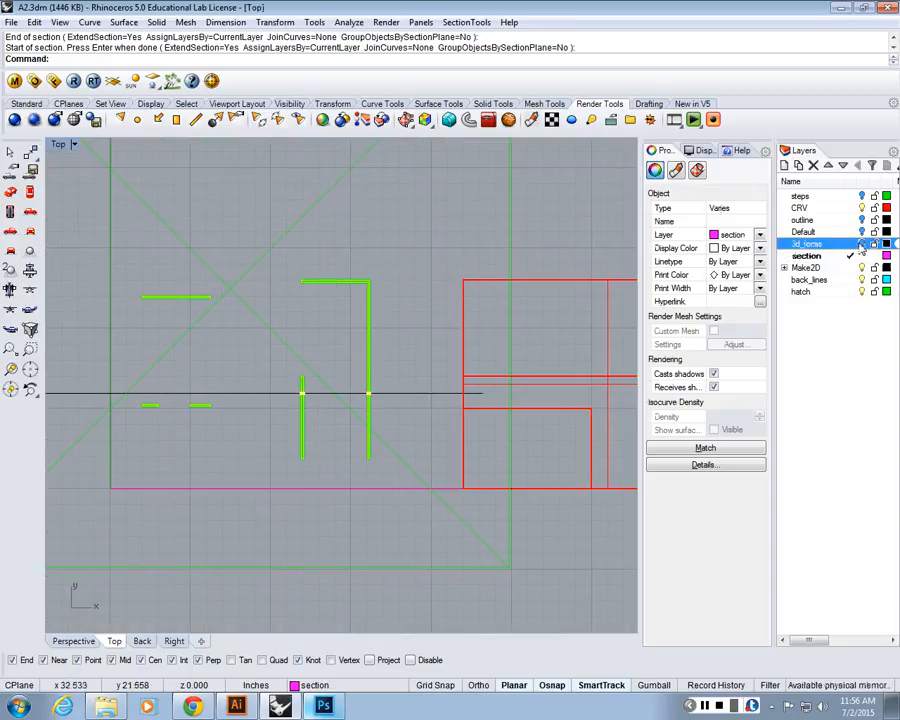
pyautogui.scroll(10, 171, 289)
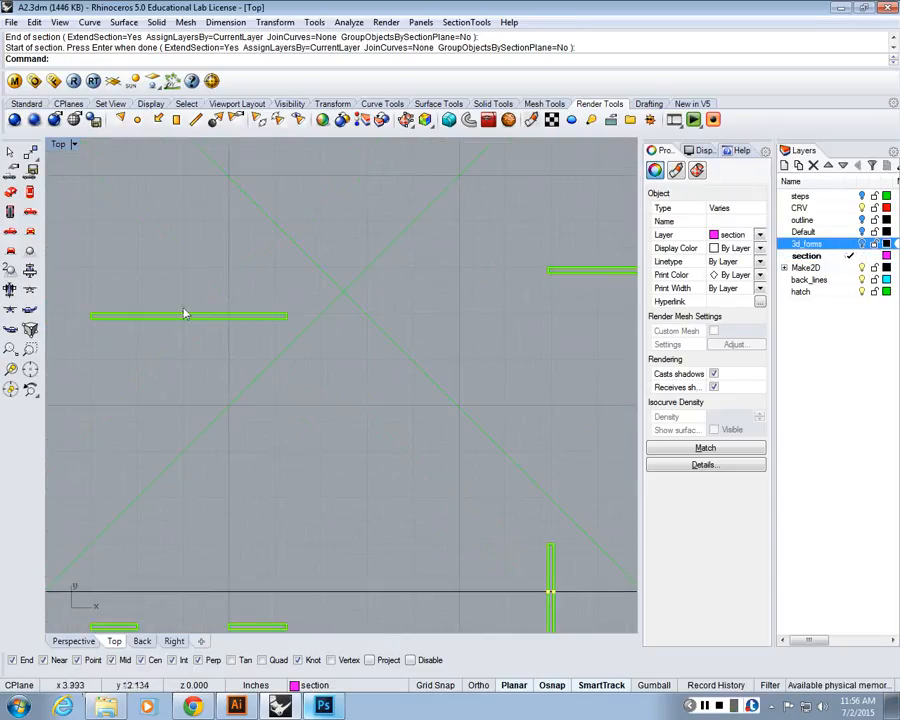
pyautogui.scroll(-10, 186, 303)
pyautogui.click(861, 292)
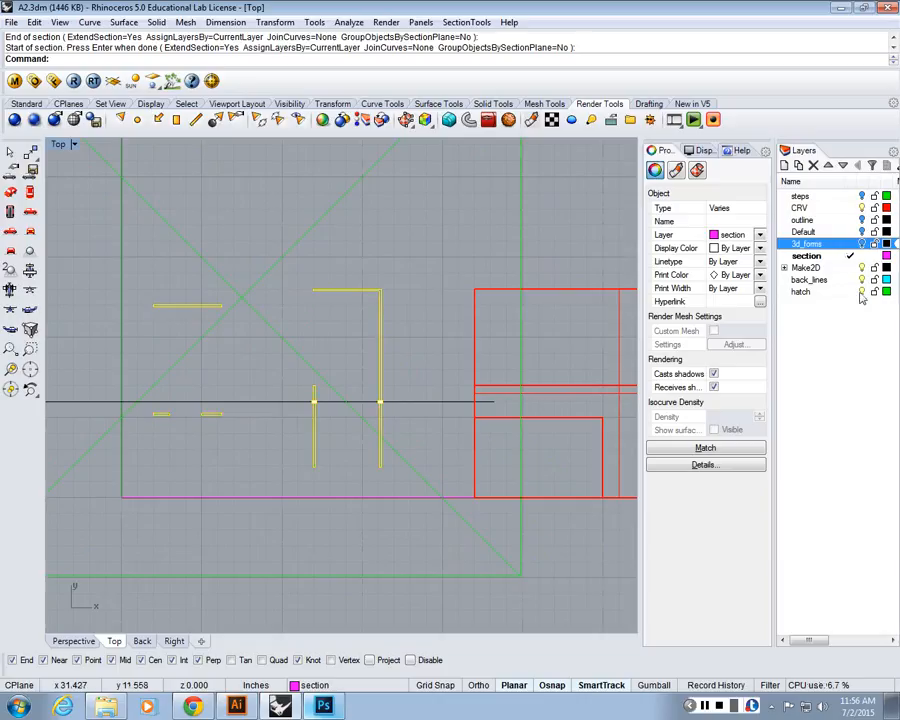
pyautogui.click(165, 473)
pyautogui.moveTo(165, 473); pyautogui.dragTo(247, 496, button='right')
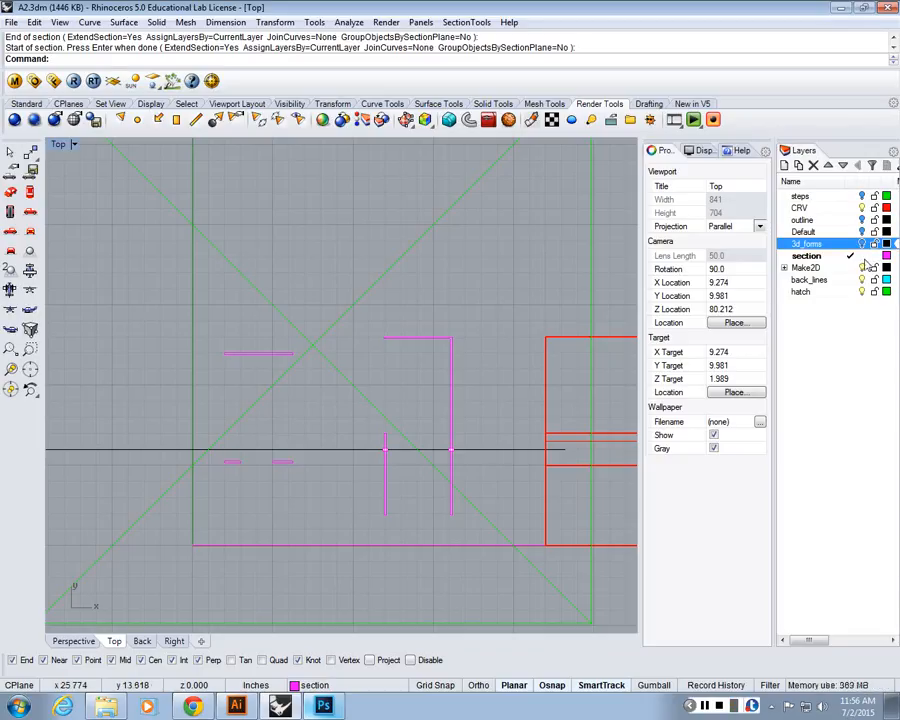
# Step: Show the 3d_forms layer again, make it current, and hide the section layer
pyautogui.click(864, 244)
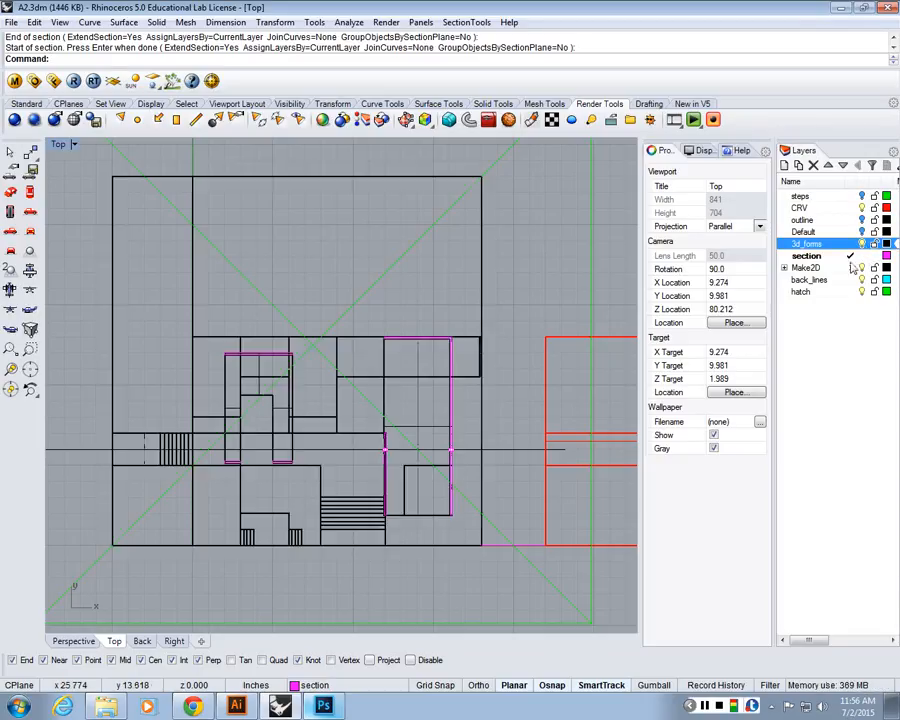
pyautogui.click(850, 245)
pyautogui.click(864, 256)
pyautogui.scroll(2, 222, 220)
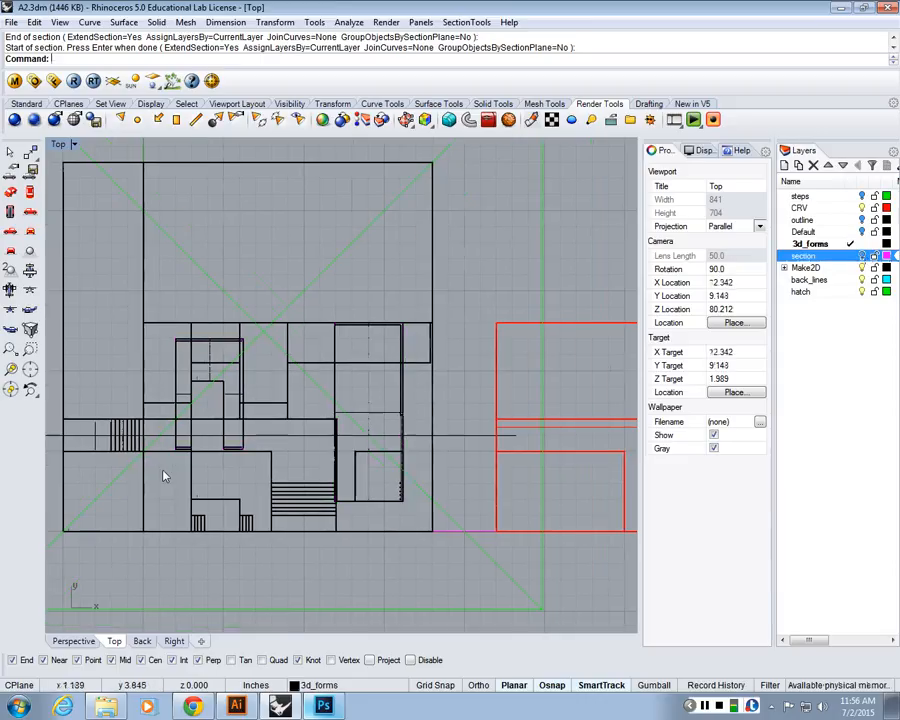
pyautogui.scroll(-5, 284, 343)
pyautogui.click(264, 344)
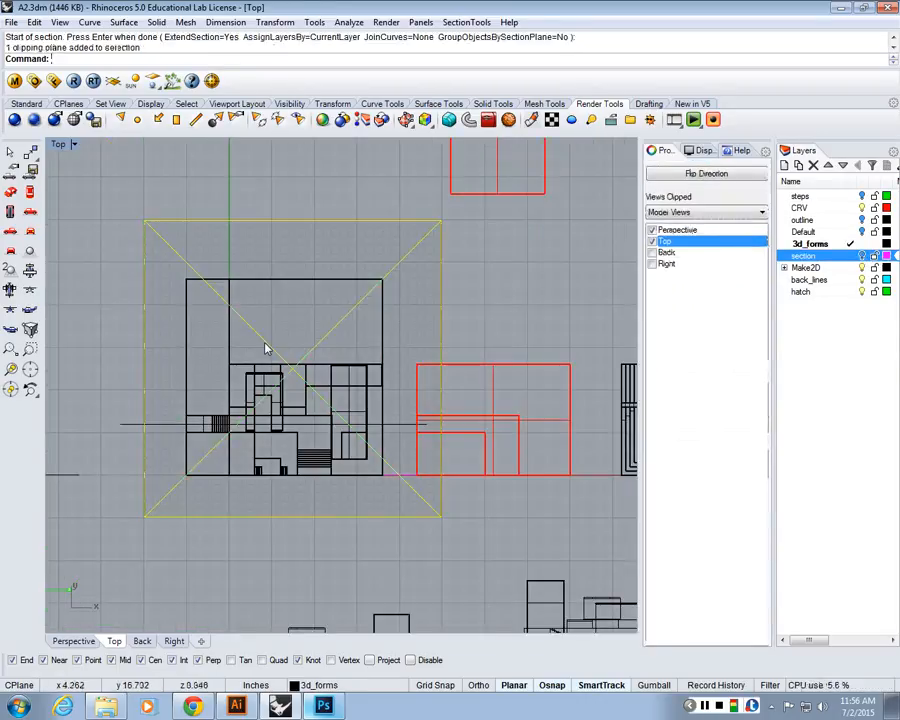
pyautogui.press('Return')
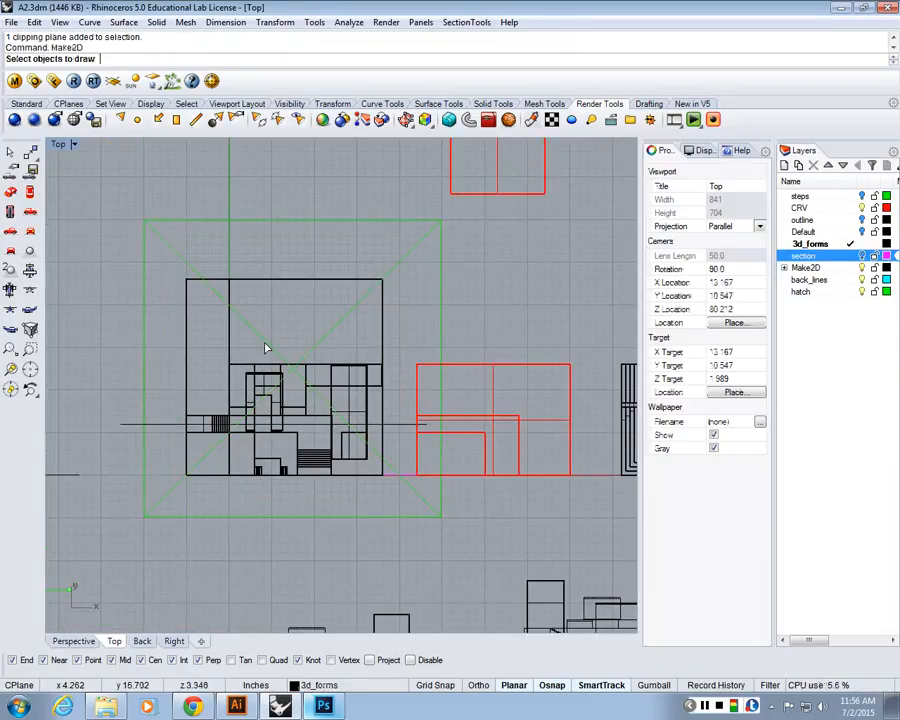
pyautogui.scroll(3, 271, 384)
pyautogui.scroll(-1, 250, 365)
pyautogui.click(249, 362)
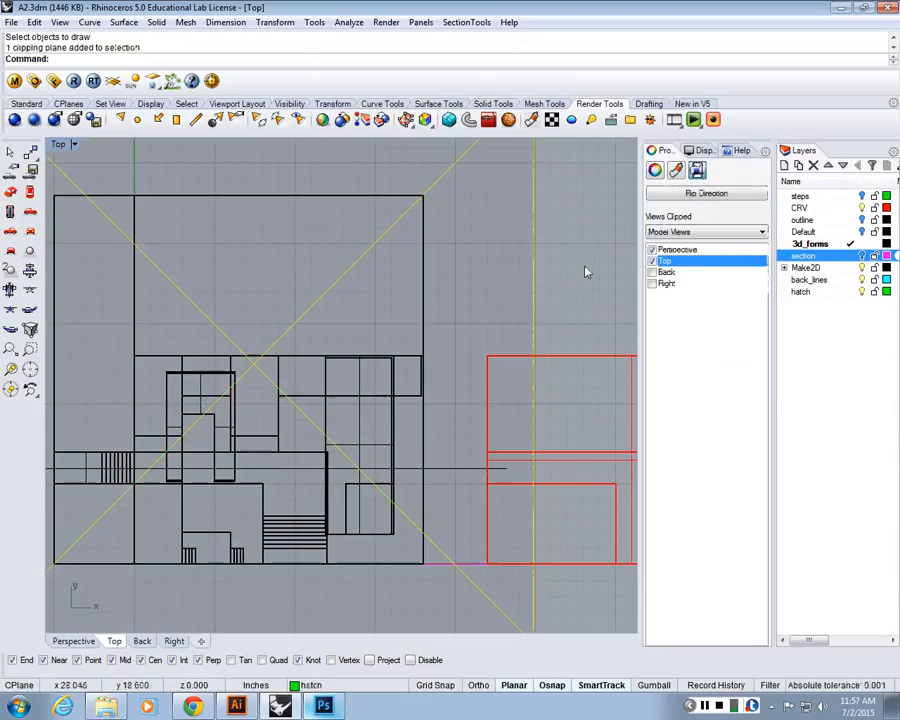
pyautogui.press('Escape')
# Step: Hide the horizontal clipping plane and check the clipped building in the four-viewport layout before maximizing the Top viewport again
pyautogui.click(299, 348)
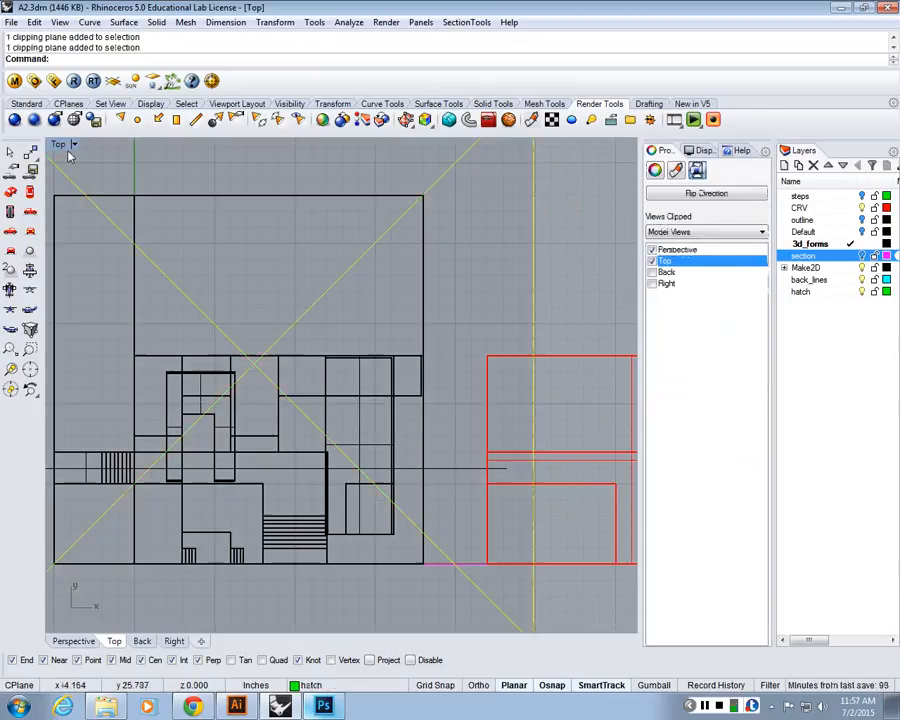
pyautogui.write('Hid')
pyautogui.press('Return')
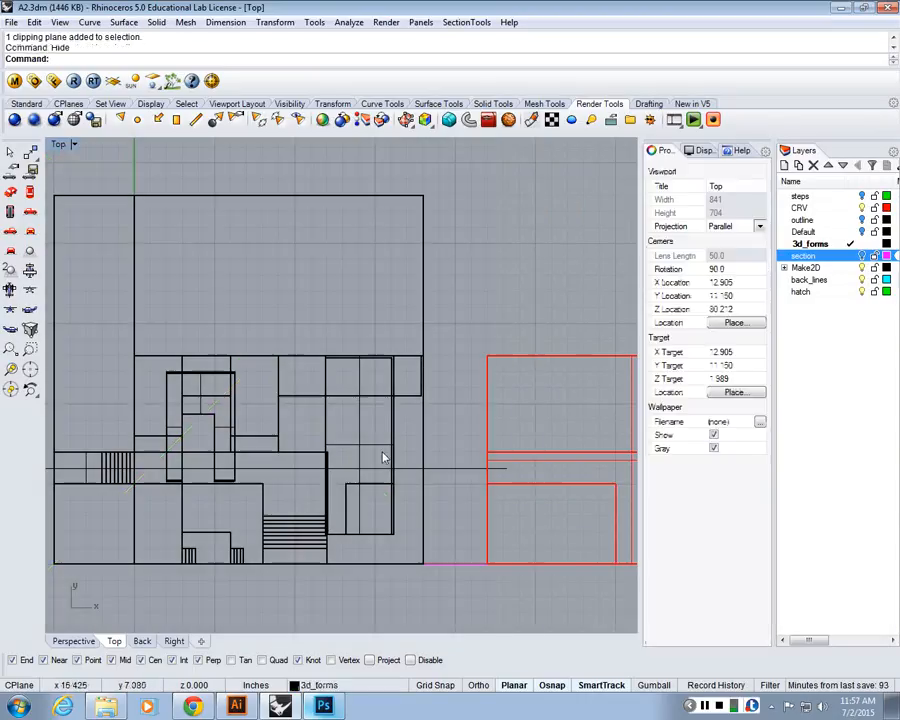
pyautogui.scroll(-3, 432, 236)
pyautogui.doubleClick(61, 145)
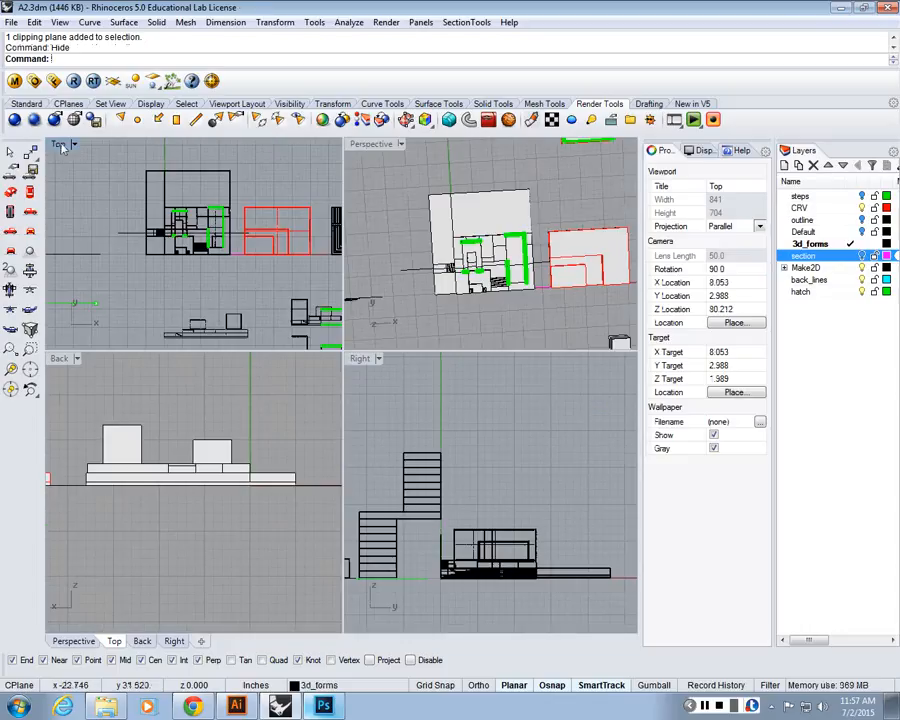
pyautogui.scroll(3, 152, 165)
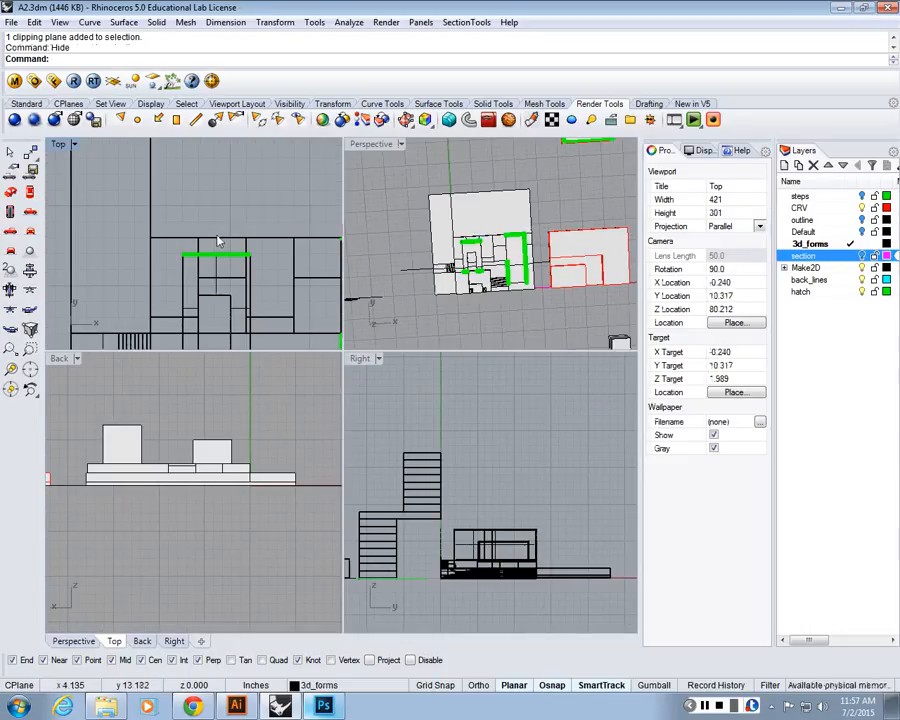
pyautogui.doubleClick(60, 145)
# Step: Create a Make2D drawing of the clipped main building from the Top view, using the Current CPlane layout and maintaining source layers
pyautogui.scroll(-5, 289, 377)
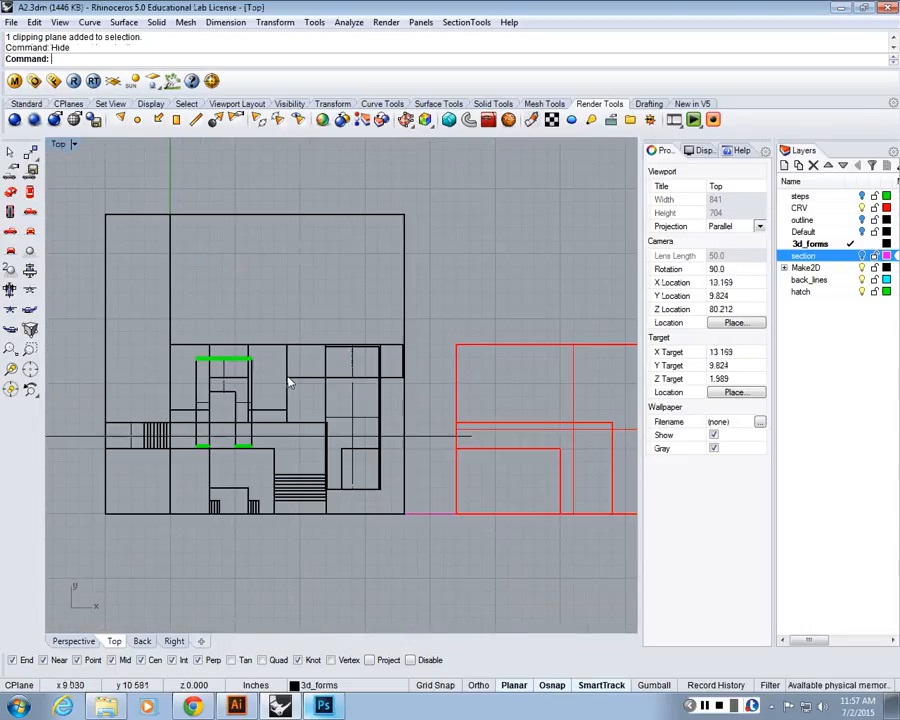
pyautogui.scroll(-2, 482, 325)
pyautogui.scroll(3, 470, 326)
pyautogui.write('Make2D')
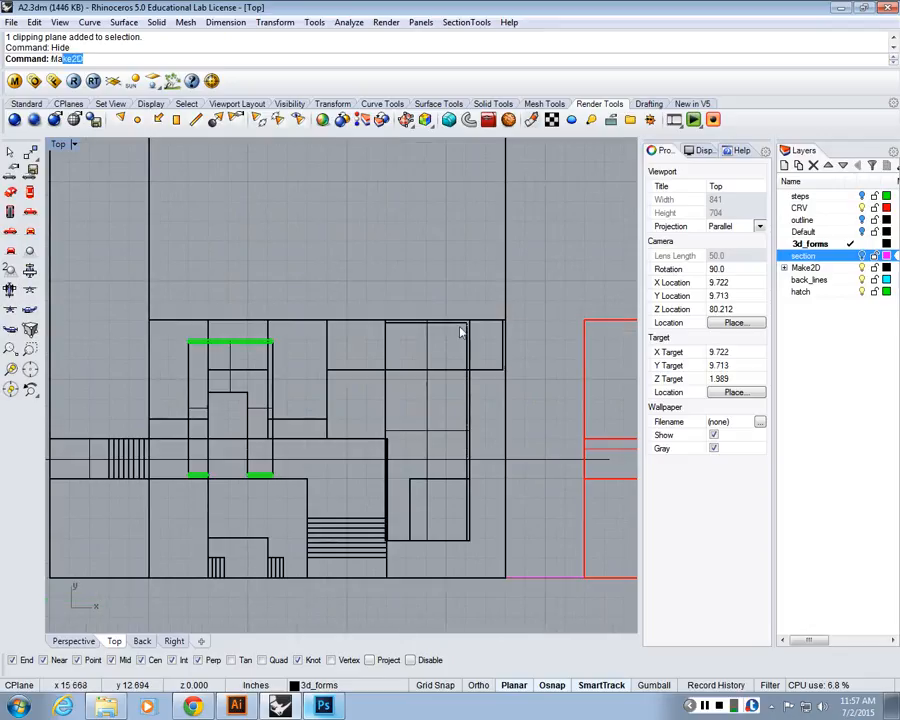
pyautogui.scroll(-3, 470, 330)
pyautogui.press('Return')
pyautogui.moveTo(487, 378); pyautogui.dragTo(486, 412, button='right')
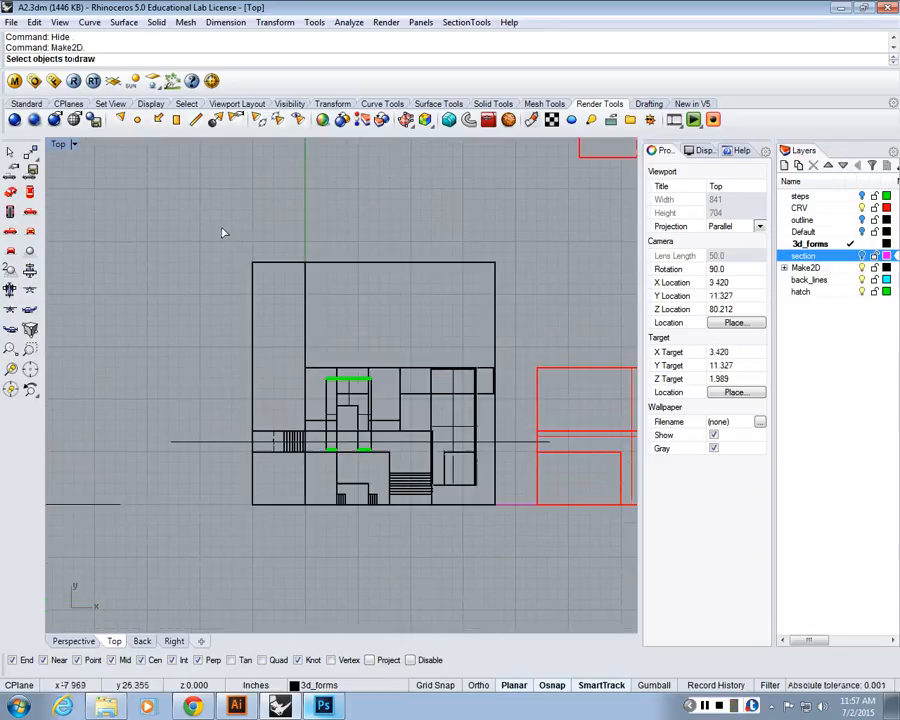
pyautogui.moveTo(235, 228)
pyautogui.mouseDown()
pyautogui.moveTo(499, 558)
pyautogui.moveTo(406, 402)
pyautogui.moveTo(174, 208)
pyautogui.mouseUp()
pyautogui.scroll(4, 428, 431)
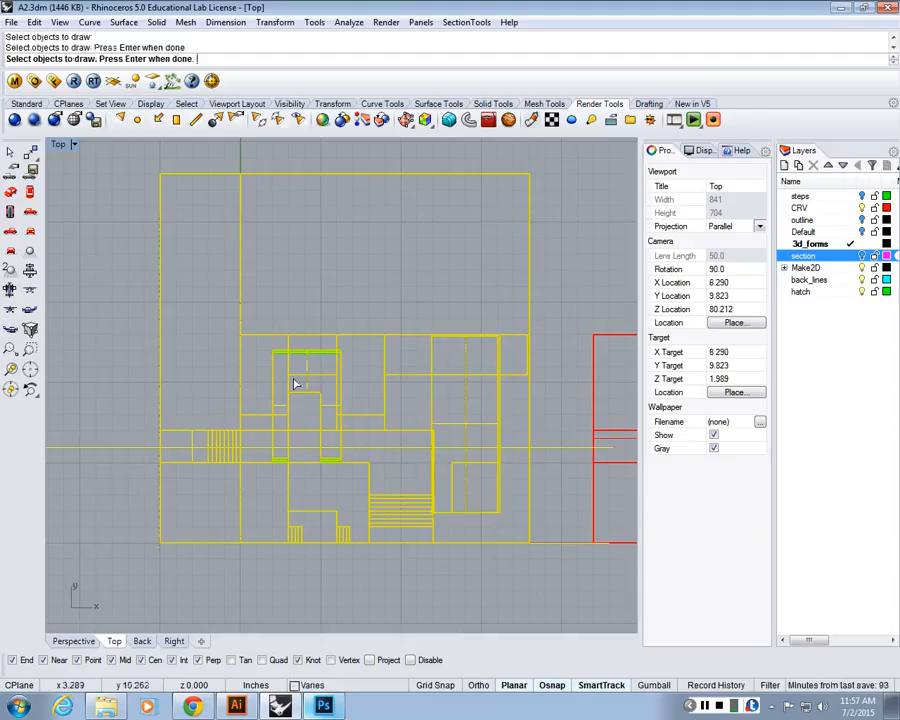
pyautogui.press('Return')
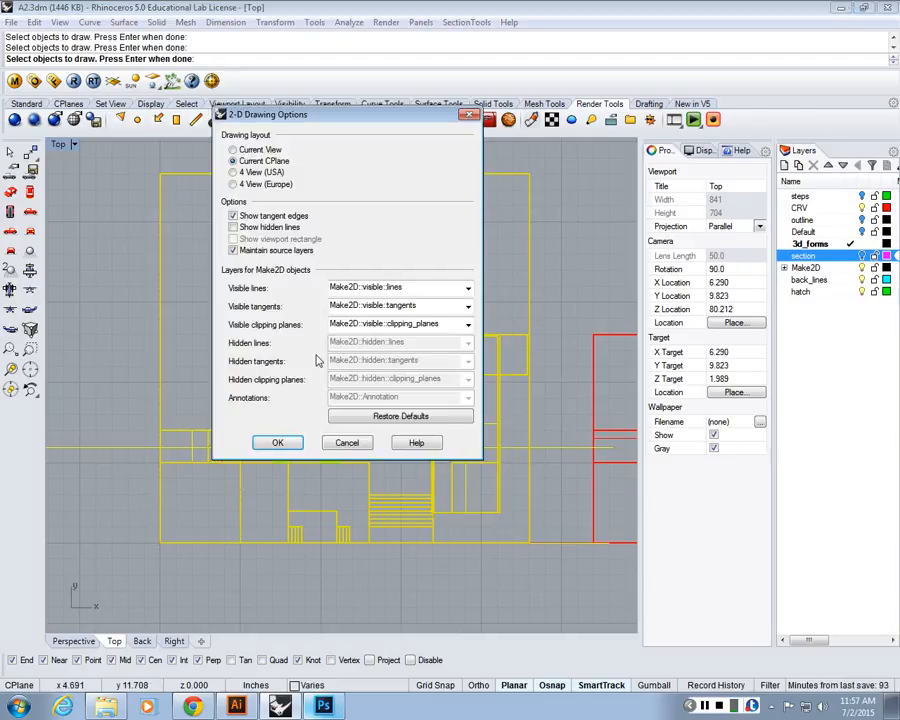
pyautogui.click(283, 441)
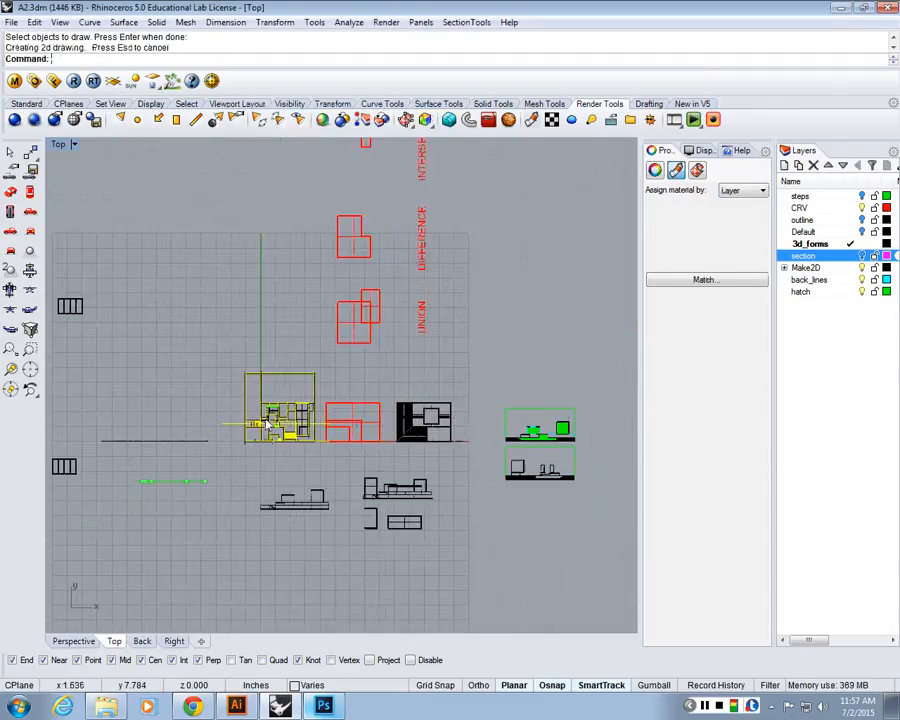
# Step: Move the new 2D plan straight down about 117 inches into the empty area below the model
pyautogui.scroll(-5, 263, 402)
pyautogui.write('M')
pyautogui.press('Return')
pyautogui.click(267, 401)
pyautogui.scroll(6, 260, 495)
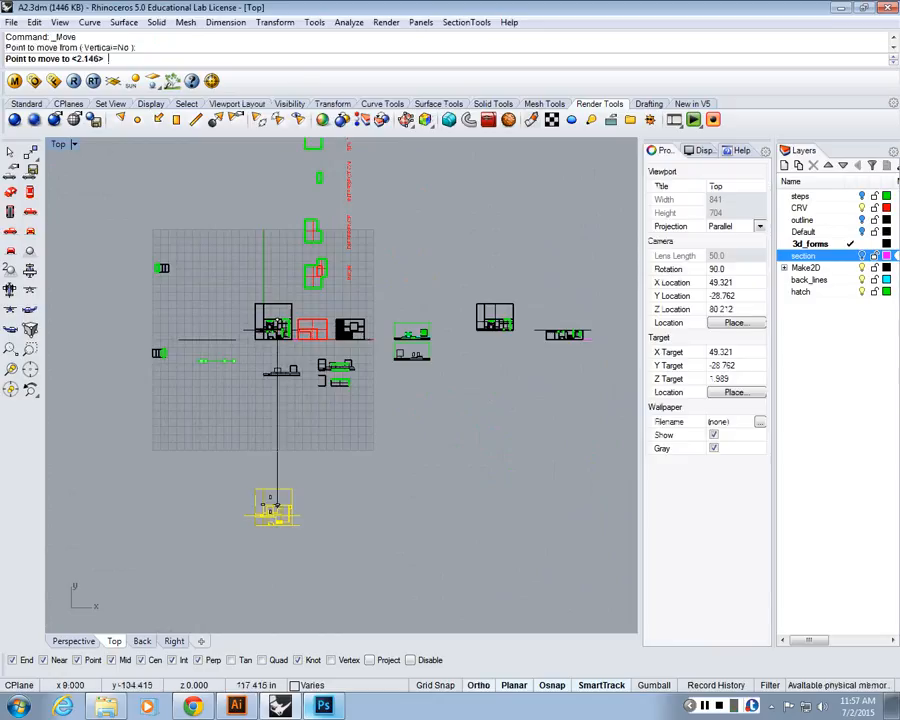
pyautogui.keyDown('shift'); pyautogui.click(273, 506); pyautogui.keyUp('shift')
# Step: Delete the horizontal cut-line segments that extend beyond the 2D plan's outline and cross its right-hand part
pyautogui.scroll(14, 282, 512)
pyautogui.click(357, 544)
pyautogui.click(340, 527)
pyautogui.press('Delete')
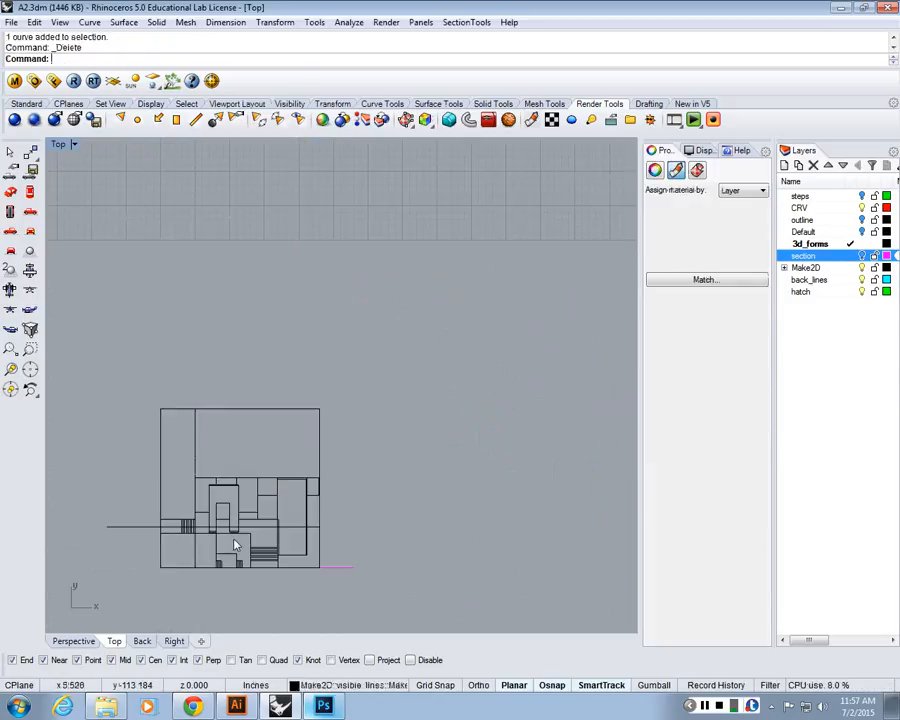
pyautogui.click(257, 528)
pyautogui.press('Delete')
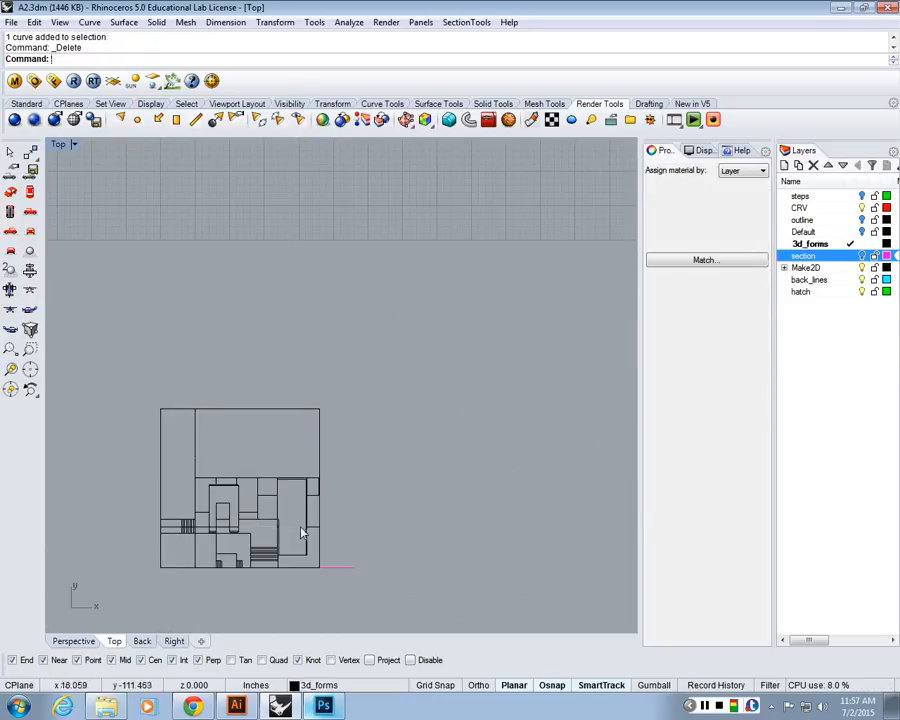
pyautogui.scroll(6, 290, 530)
pyautogui.click(290, 530)
pyautogui.click(290, 530)
pyautogui.press('Delete')
# Step: Delete the remaining cut-line pieces crossing the smaller block and the left-hand stairs in the 2D plan
pyautogui.scroll(6, 236, 518)
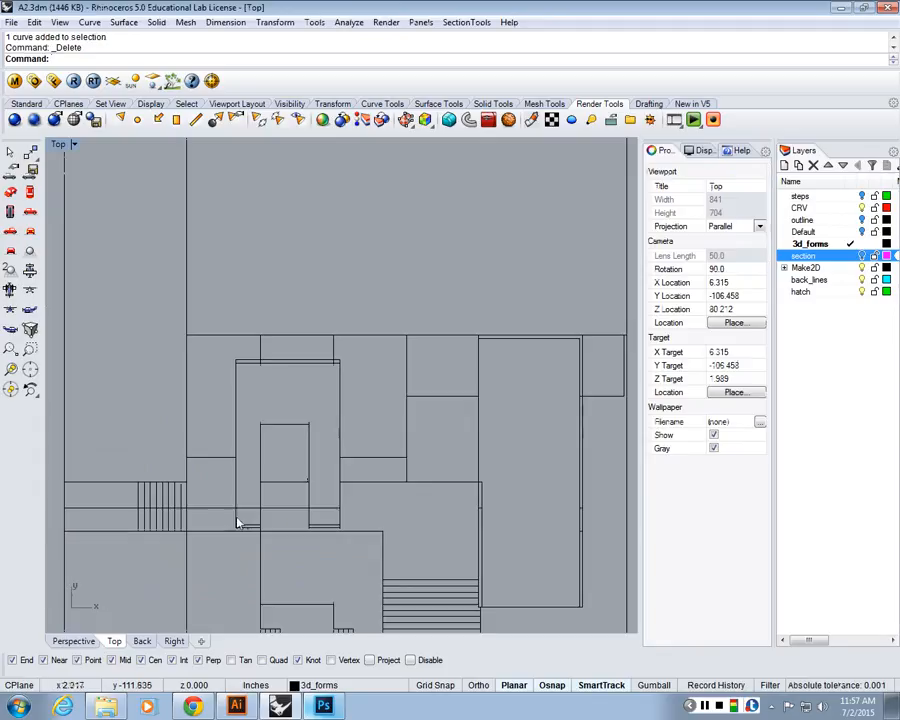
pyautogui.click(269, 508)
pyautogui.press('Delete')
pyautogui.click(257, 509)
pyautogui.press('Delete')
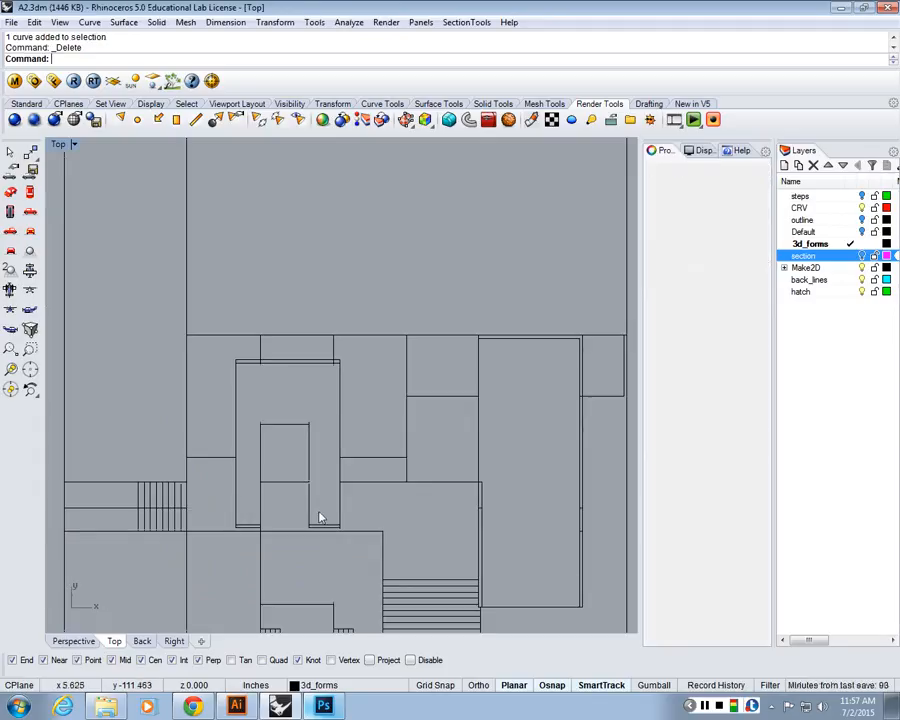
pyautogui.click(317, 509)
pyautogui.press('Delete')
pyautogui.click(115, 507)
pyautogui.press('Delete')
pyautogui.moveTo(115, 504); pyautogui.dragTo(205, 518)
pyautogui.press('Delete')
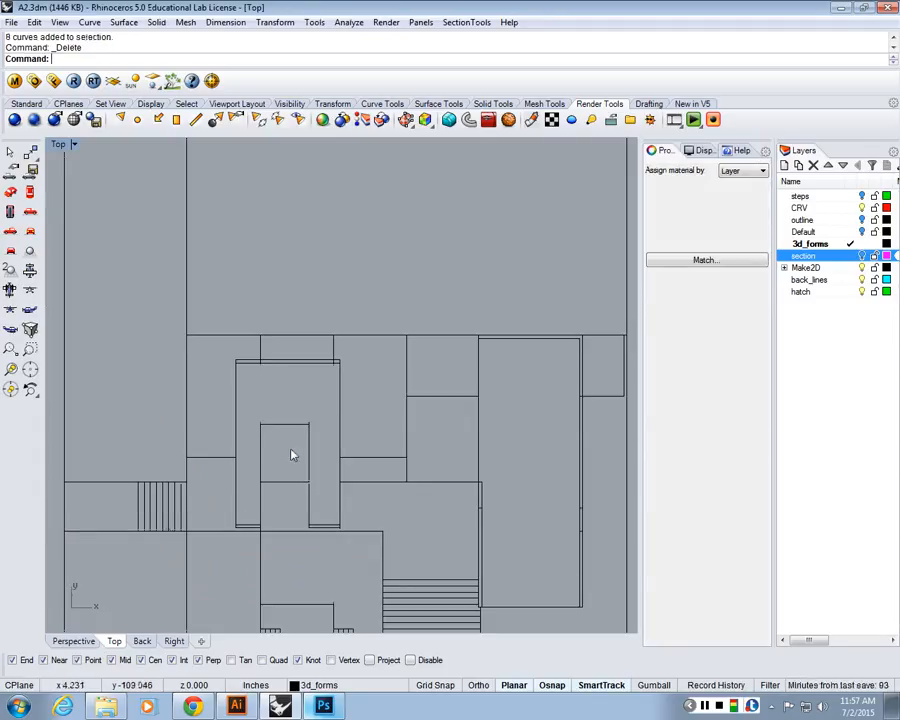
pyautogui.scroll(5, 235, 342)
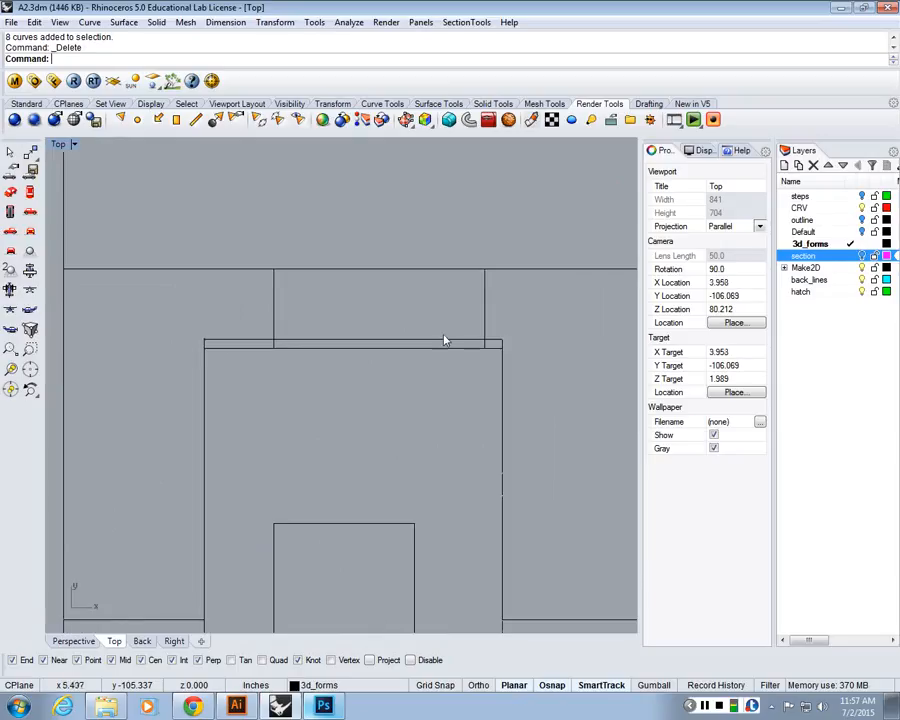
# Step: Delete the stray magenta line extending right from the 2D plan's lower-right corner
pyautogui.scroll(-3, 500, 354)
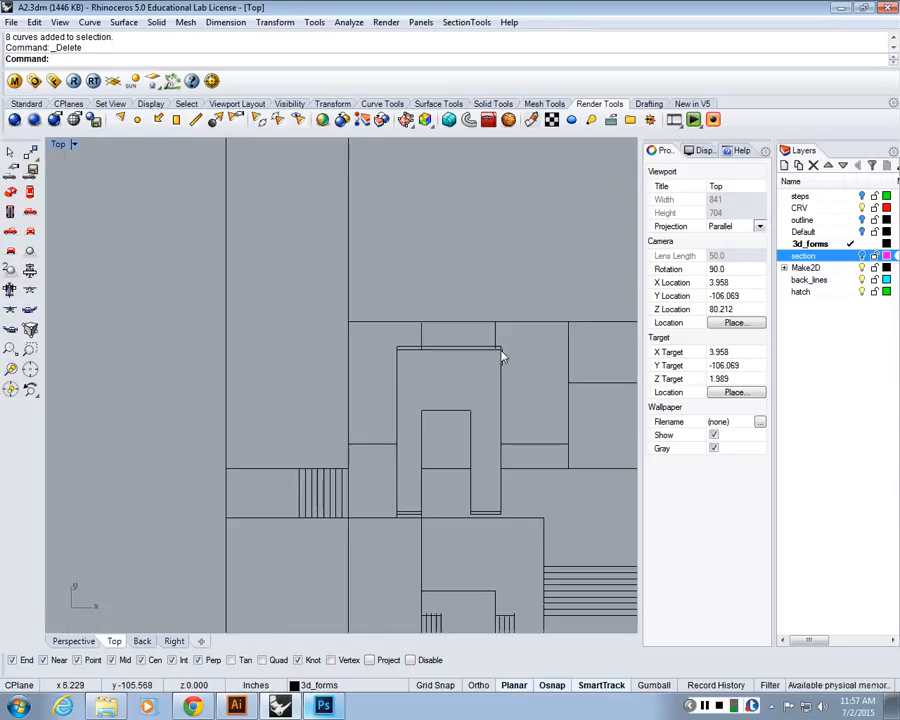
pyautogui.scroll(3, 456, 400)
pyautogui.scroll(2, 410, 396)
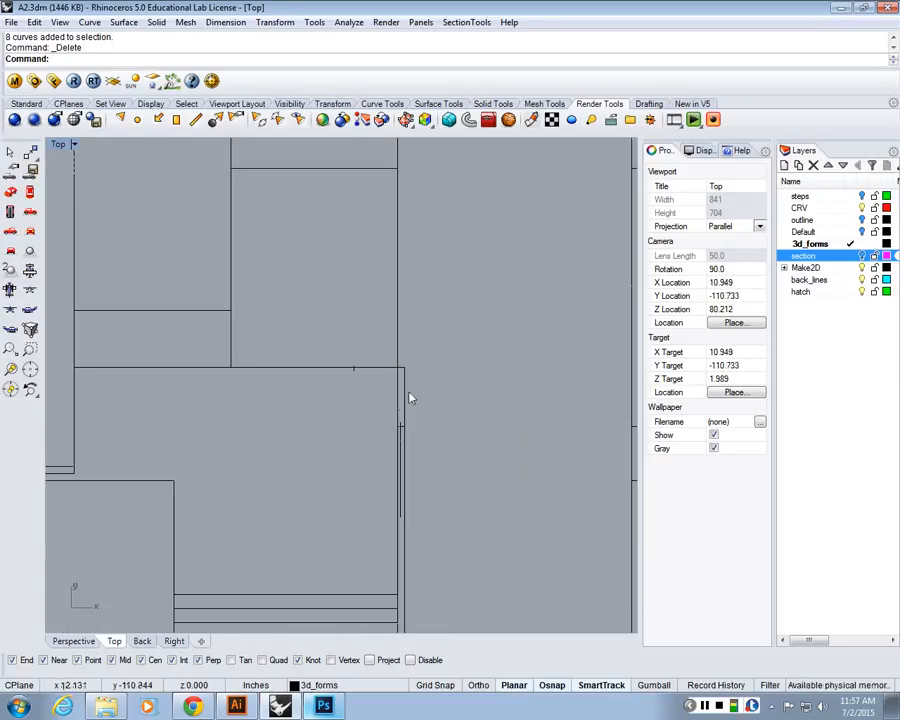
pyautogui.scroll(-3, 398, 358)
pyautogui.moveTo(397, 358); pyautogui.dragTo(426, 530)
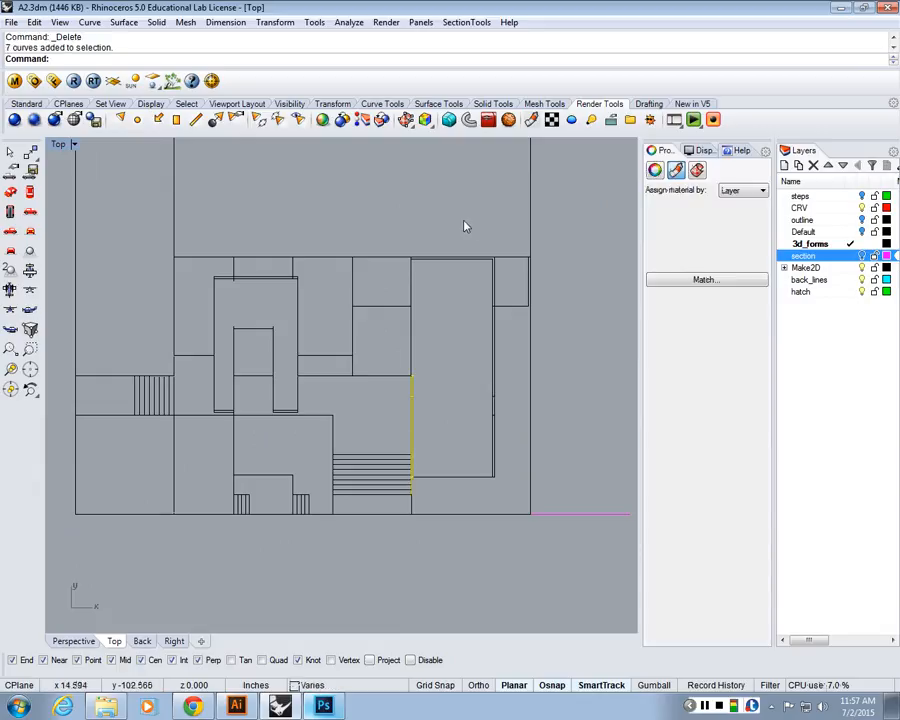
pyautogui.moveTo(466, 222); pyautogui.dragTo(514, 500)
pyautogui.click(556, 534)
pyautogui.click(556, 517)
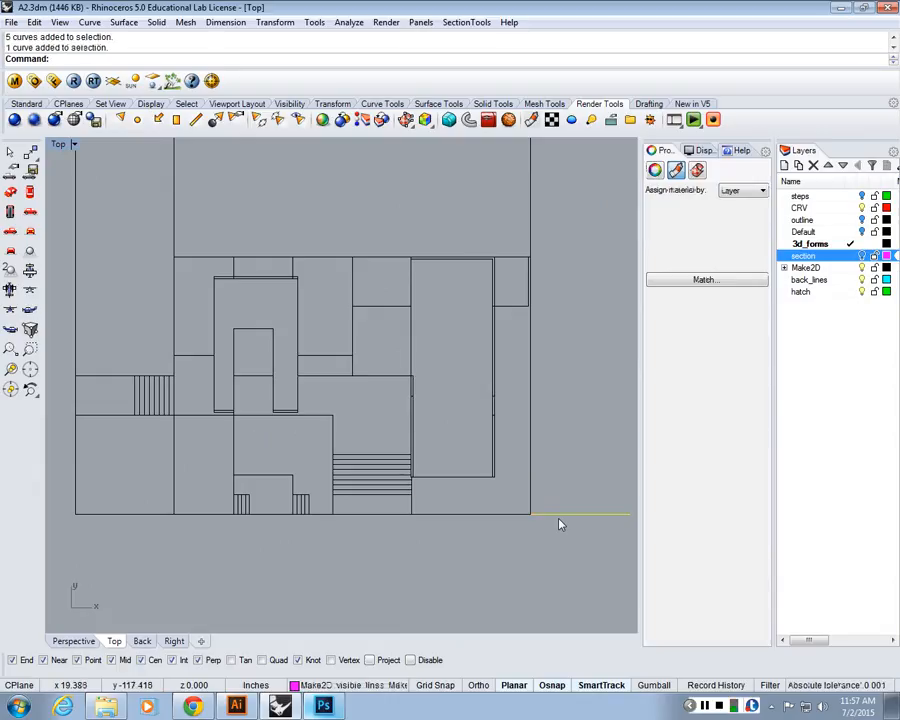
pyautogui.press('Delete')
# Step: Show the section layer and make it current, and hide the 3d_forms layer
pyautogui.scroll(-5, 540, 314)
pyautogui.moveTo(540, 314); pyautogui.dragTo(446, 294, button='right')
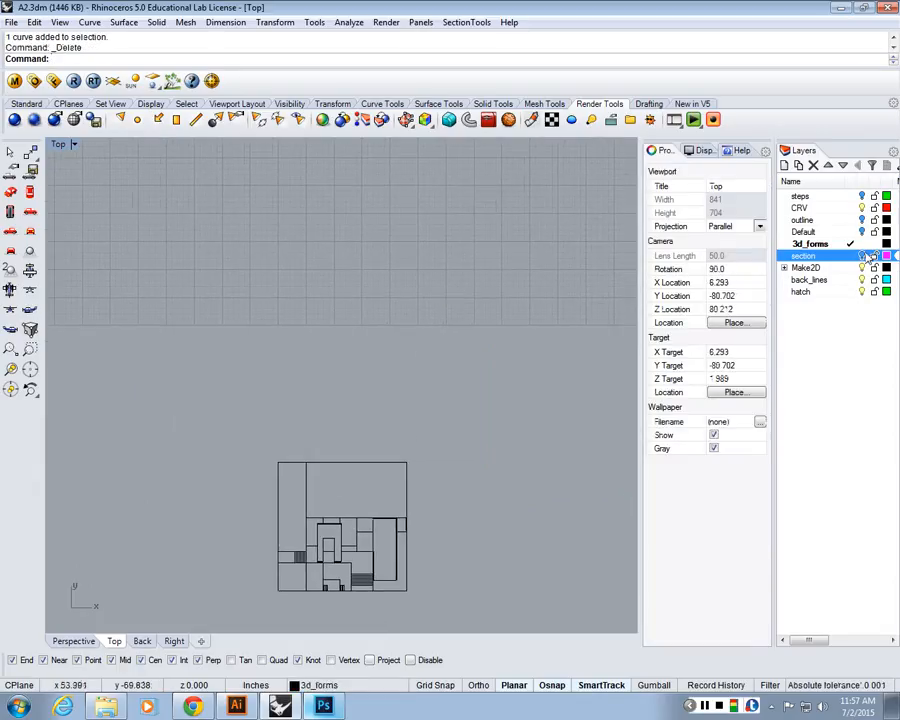
pyautogui.click(862, 256)
pyautogui.scroll(-8, 357, 400)
pyautogui.scroll(10, 351, 221)
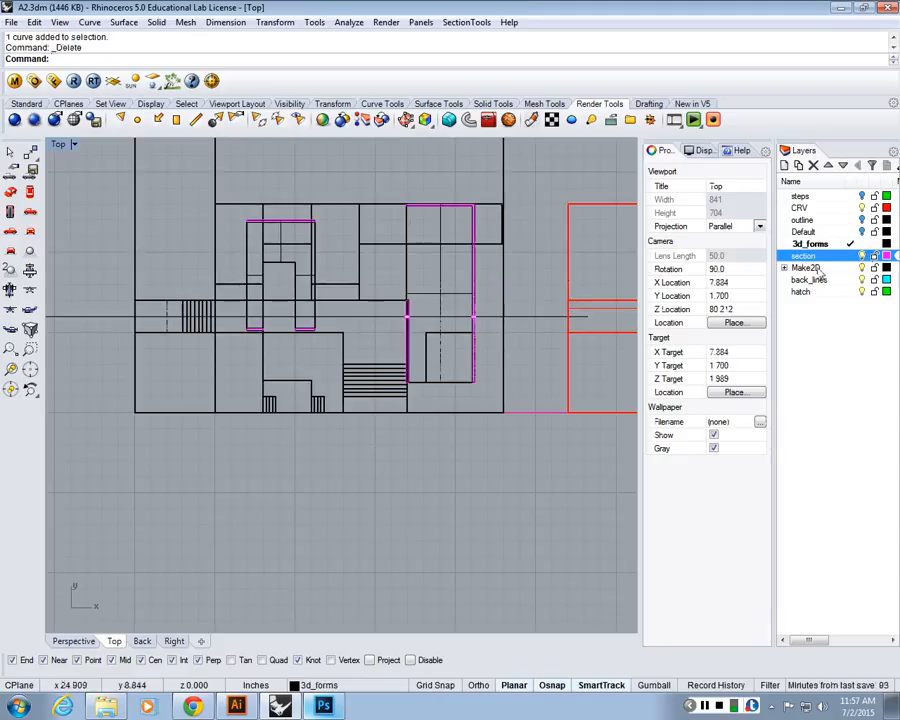
pyautogui.scroll(-4, 406, 311)
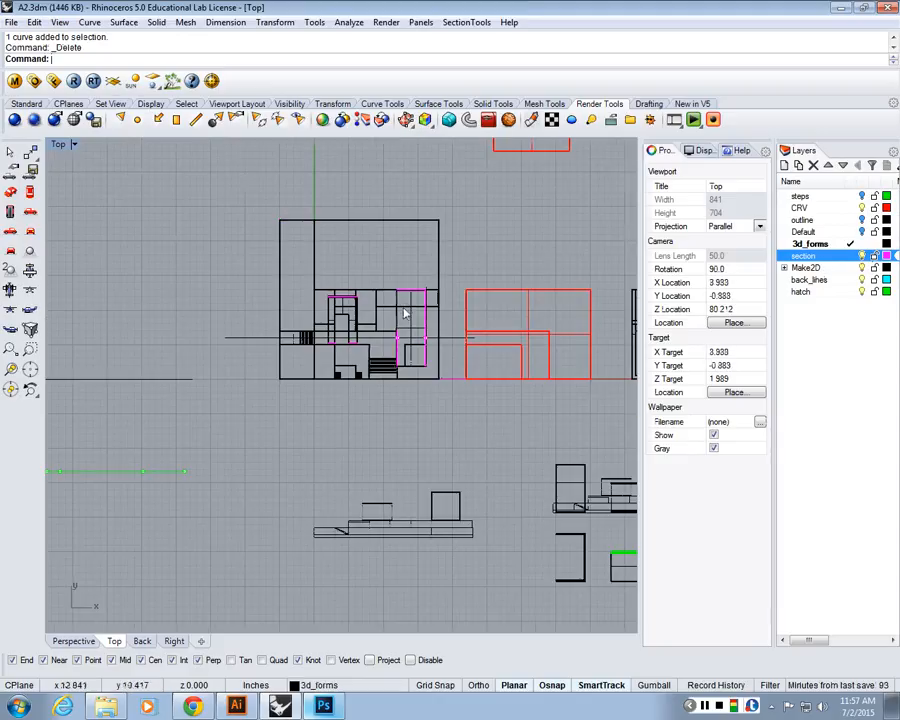
pyautogui.click(850, 256)
pyautogui.click(862, 244)
# Step: Copy the horizontal section curves of the building from the model area to the empty space below the 2D plan
pyautogui.moveTo(301, 261); pyautogui.dragTo(437, 366)
pyautogui.scroll(12, 438, 305)
pyautogui.scroll(-6, 438, 305)
pyautogui.moveTo(209, 228); pyautogui.dragTo(488, 497)
pyautogui.scroll(-8, 462, 428)
pyautogui.write('Co')
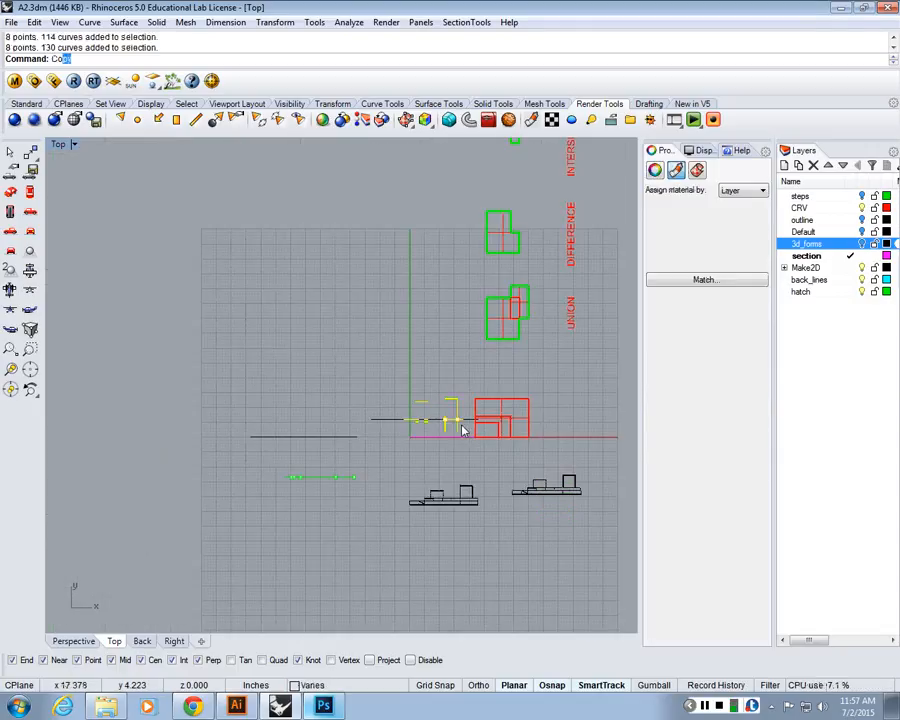
pyautogui.press('Return')
pyautogui.click(462, 430)
pyautogui.scroll(-5, 462, 430)
pyautogui.click(458, 434)
pyautogui.press('Return')
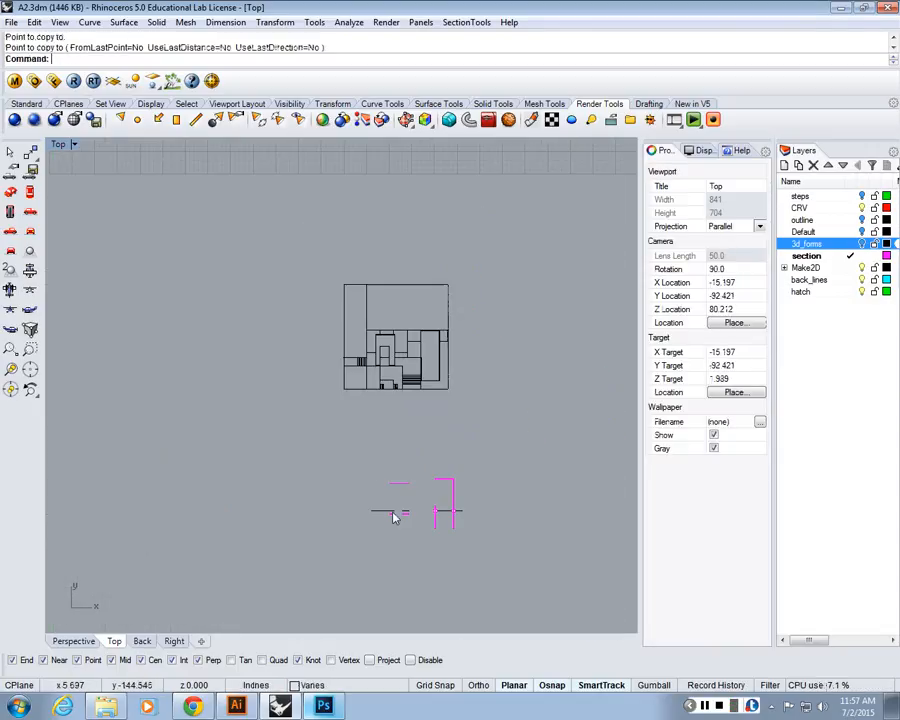
# Step: Delete the horizontal cut-line pieces and points running across the copied section curves
pyautogui.scroll(5, 430, 539)
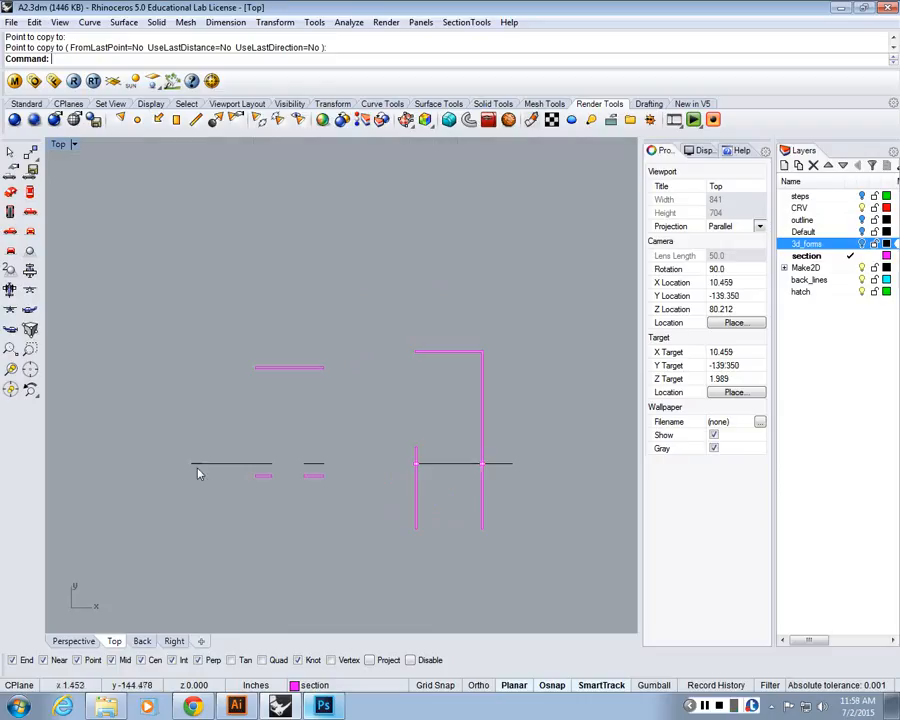
pyautogui.moveTo(177, 460); pyautogui.dragTo(562, 474)
pyautogui.press('Delete')
pyautogui.scroll(5, 448, 472)
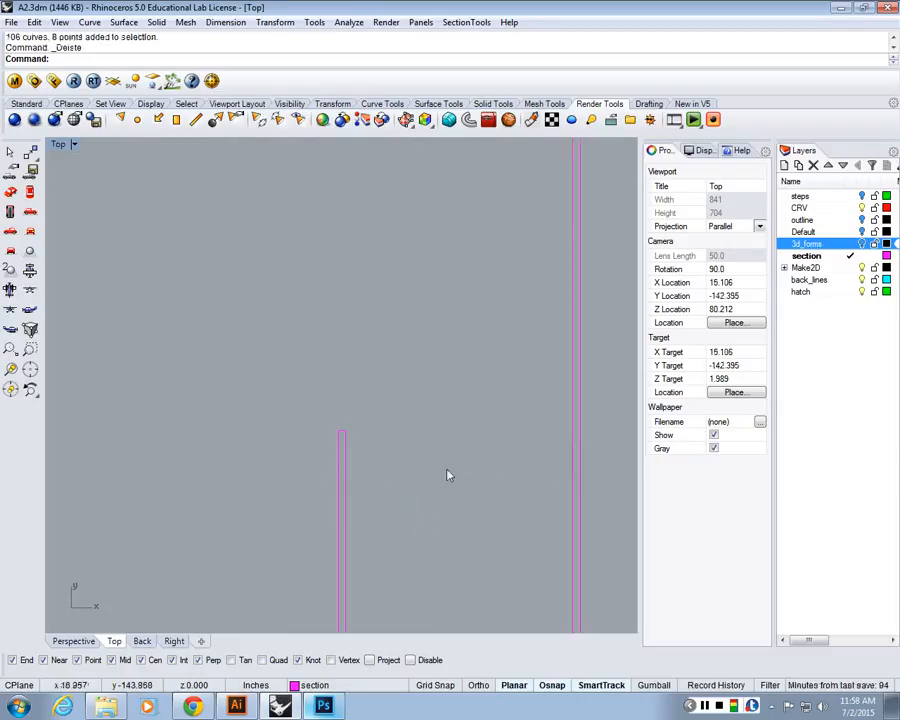
pyautogui.scroll(-8, 447, 467)
pyautogui.scroll(-6, 417, 376)
# Step: Move the copied section curves onto the 2D plan, aligning the larger block's upper-right corner with the matching plan corner
pyautogui.moveTo(235, 290); pyautogui.dragTo(539, 531)
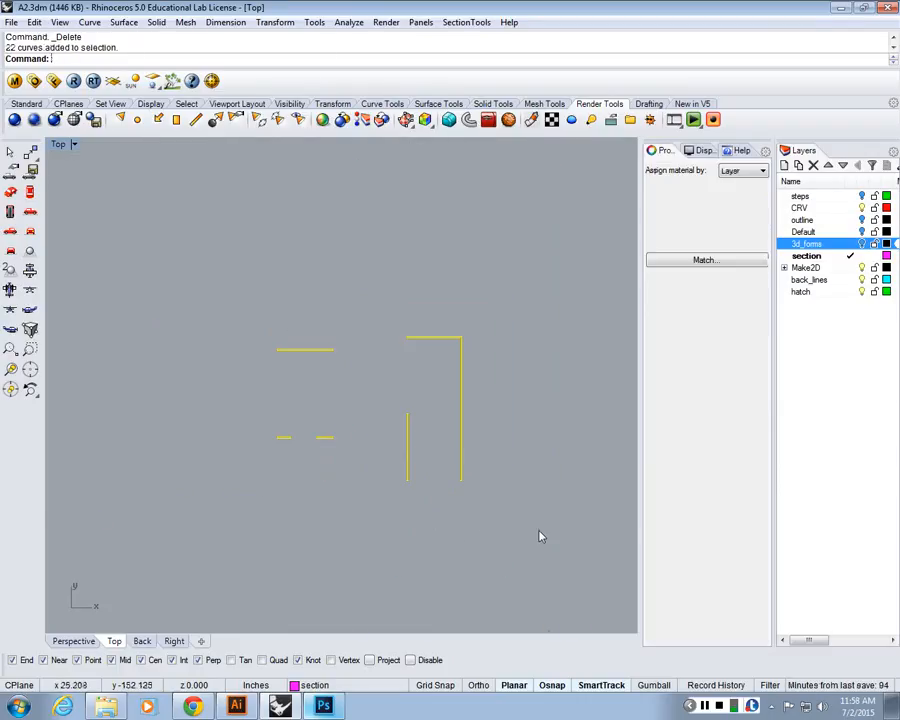
pyautogui.write('m')
pyautogui.press('Return')
pyautogui.click(462, 336)
pyautogui.scroll(-5, 495, 540)
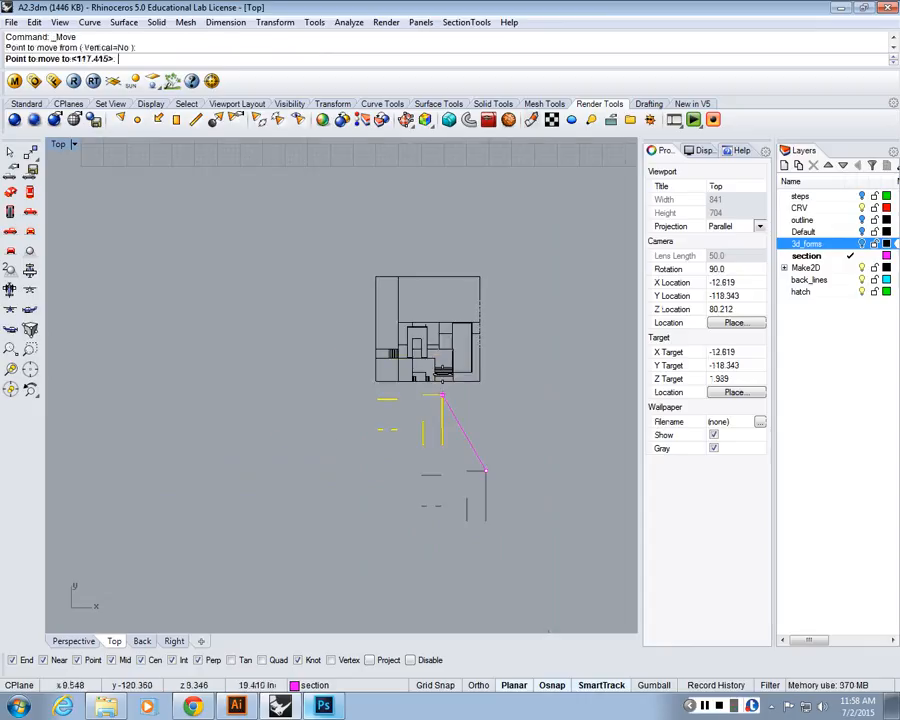
pyautogui.scroll(5, 466, 339)
pyautogui.click(492, 311)
pyautogui.scroll(-8, 473, 409)
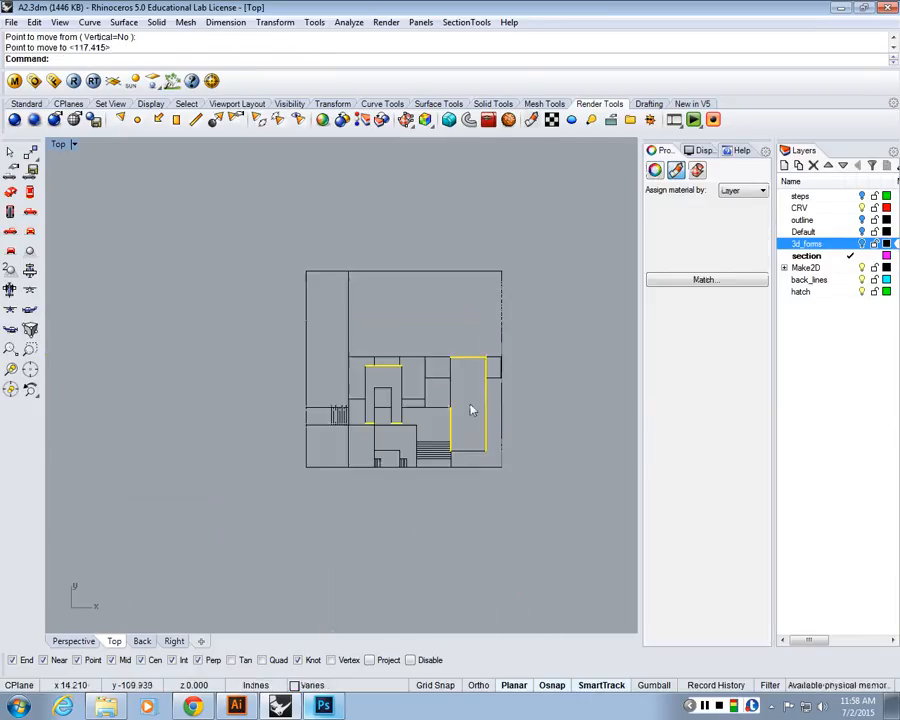
pyautogui.scroll(6, 473, 412)
pyautogui.scroll(-3, 336, 368)
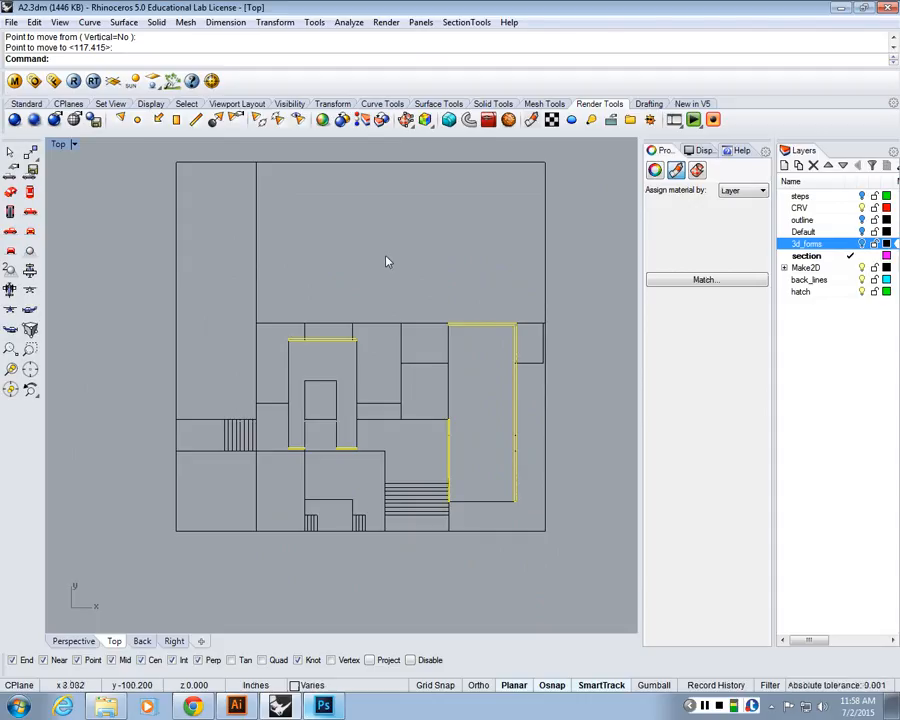
pyautogui.moveTo(402, 267); pyautogui.dragTo(388, 316, button='right')
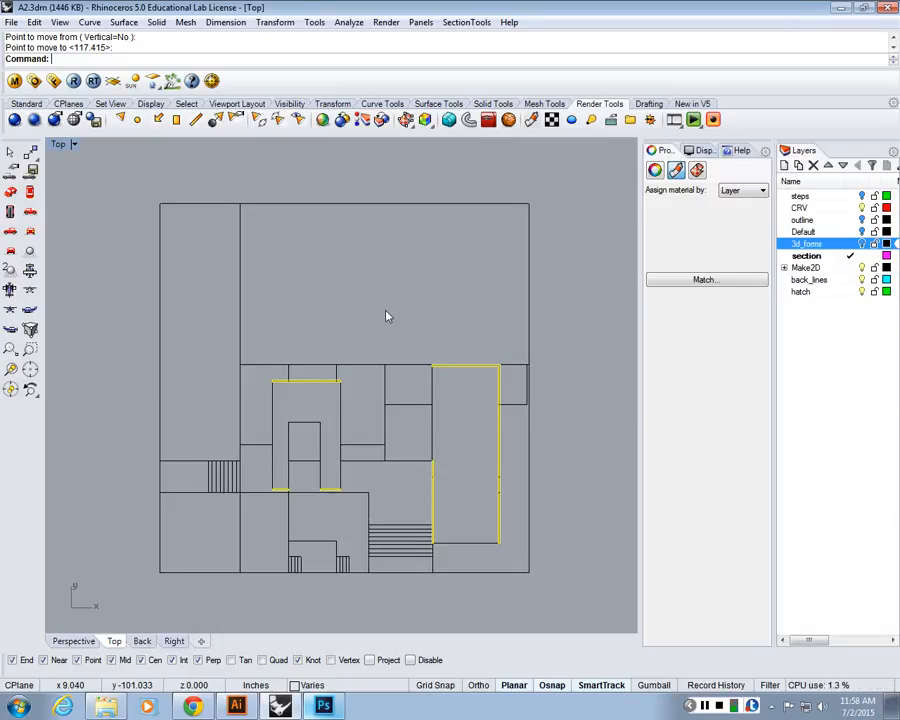
pyautogui.press('Escape')
pyautogui.scroll(-16, 388, 316)
pyautogui.moveTo(398, 280); pyautogui.dragTo(398, 454, button='right')
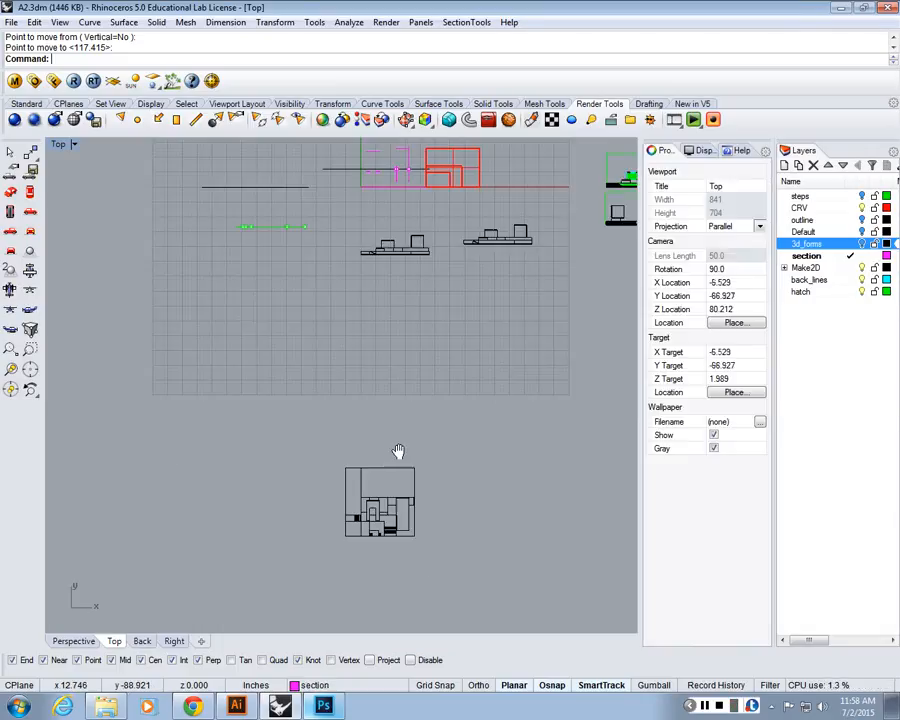
pyautogui.moveTo(331, 229); pyautogui.dragTo(300, 405, button='right')
pyautogui.scroll(4, 300, 405)
pyautogui.moveTo(427, 214); pyautogui.dragTo(368, 261, button='right')
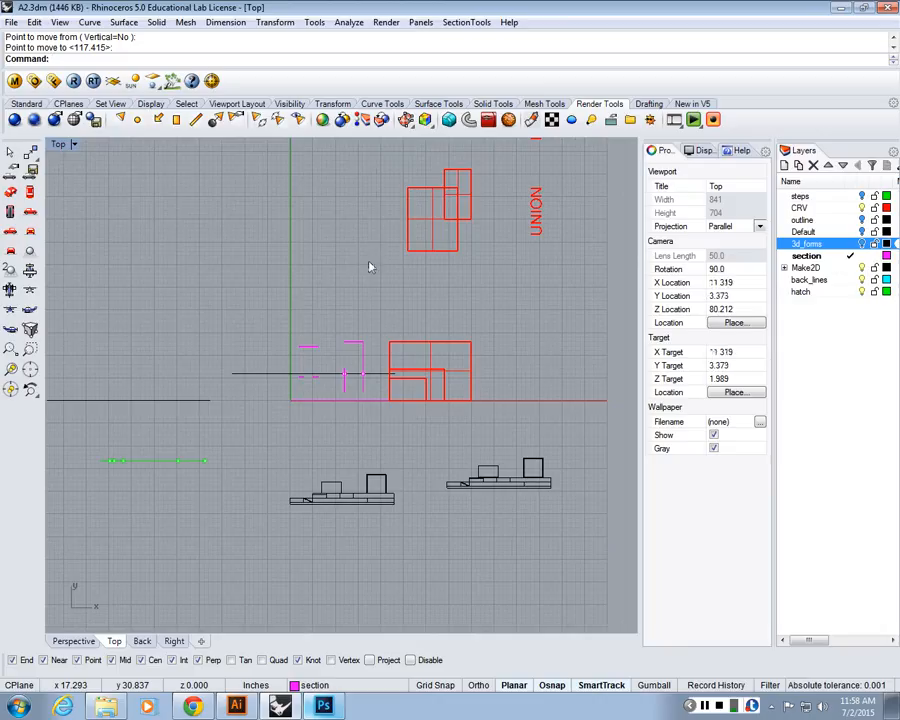